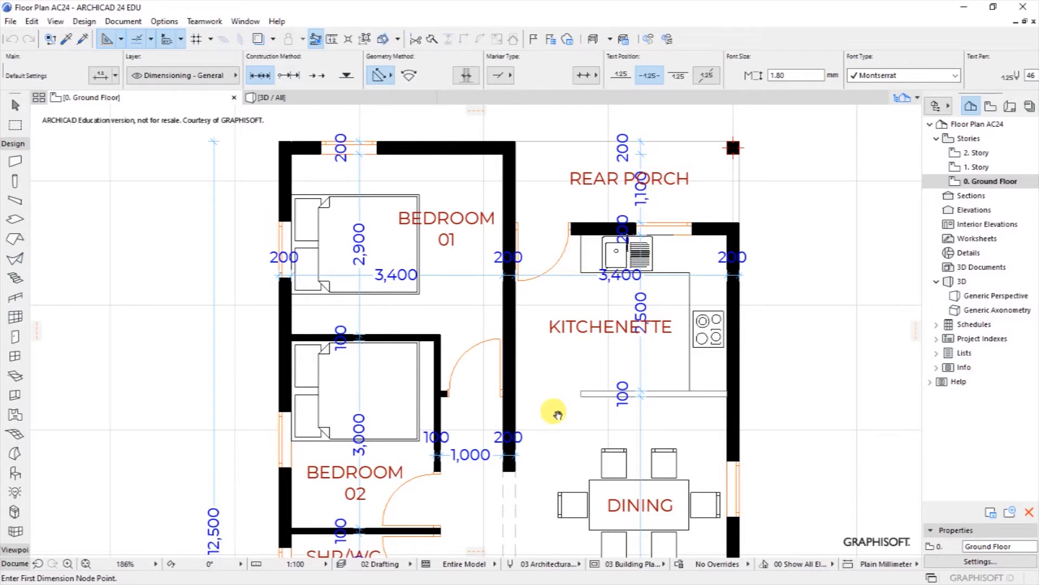
Step: Pan the sample plan from the rear porch down to the entry, then zoom out to about 90%
{"action": "middle_click_drag", "start_coordinate": [558, 414], "coordinate": [542, 291]}
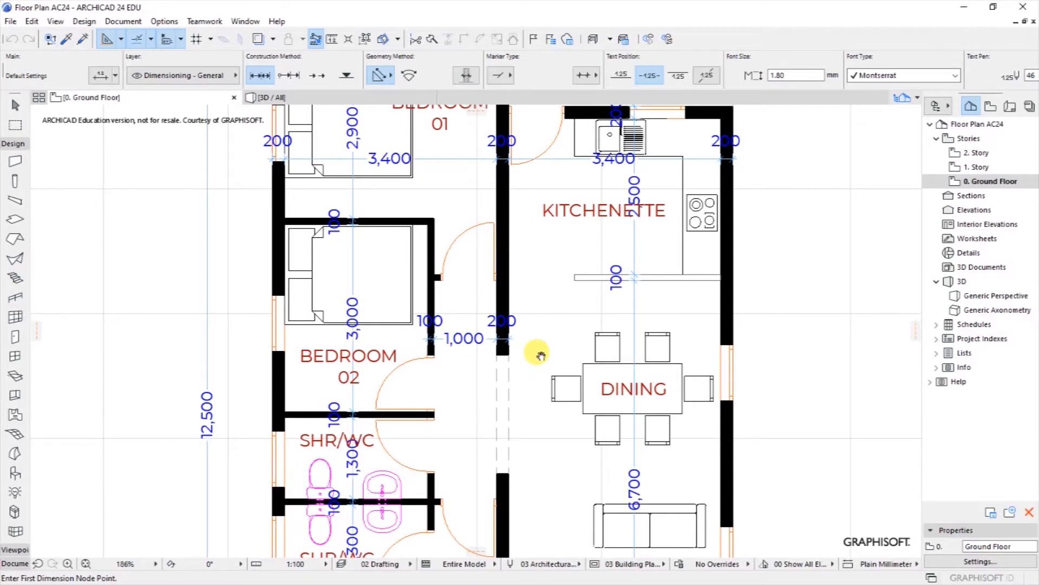
{"action": "middle_click_drag", "start_coordinate": [541, 355], "coordinate": [541, 277]}
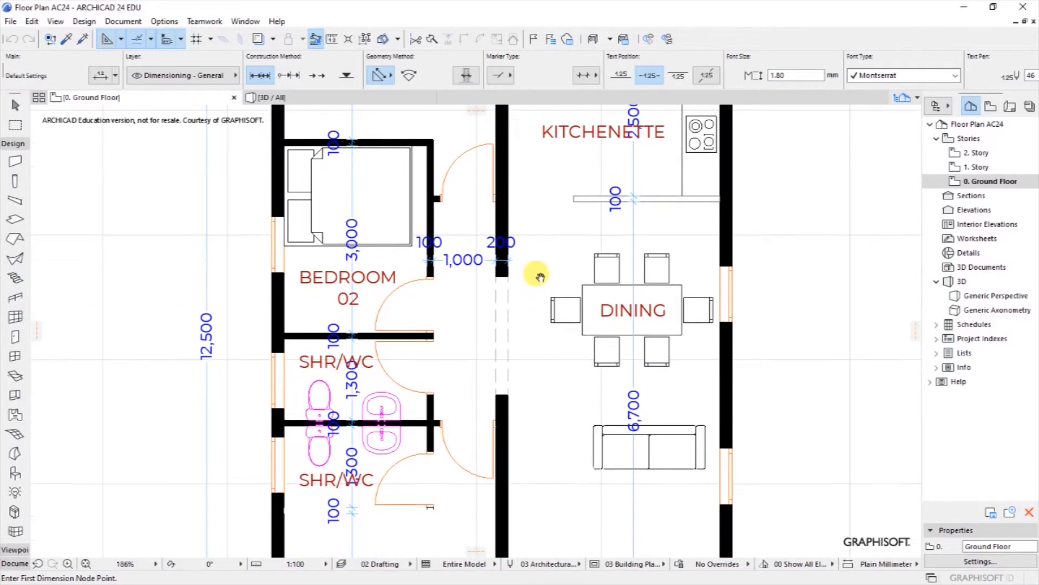
{"action": "middle_click_drag", "start_coordinate": [532, 364], "coordinate": [531, 292]}
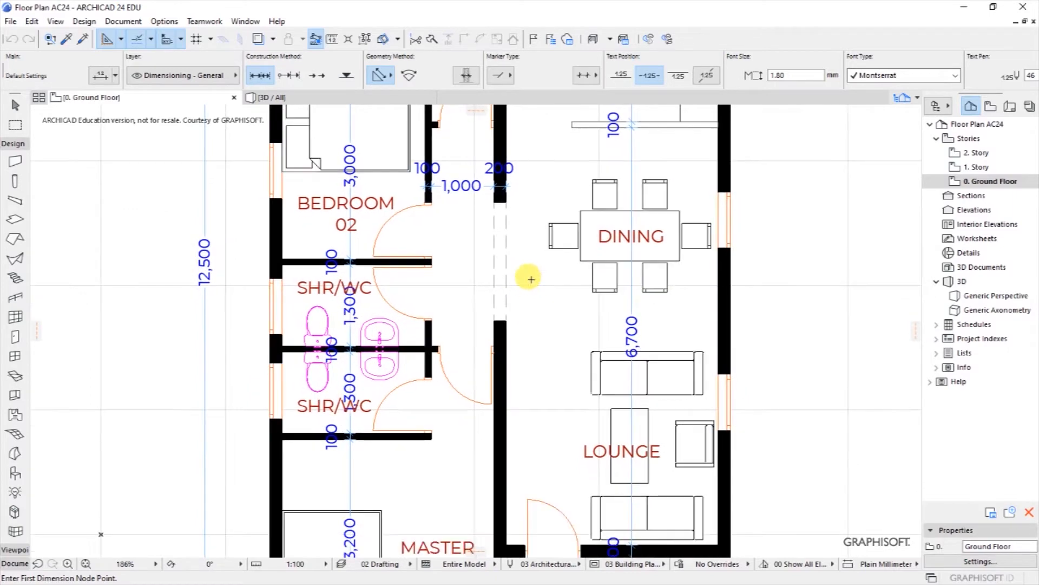
{"action": "middle_click_drag", "start_coordinate": [547, 380], "coordinate": [538, 301]}
{"action": "middle_click_drag", "start_coordinate": [542, 369], "coordinate": [541, 290]}
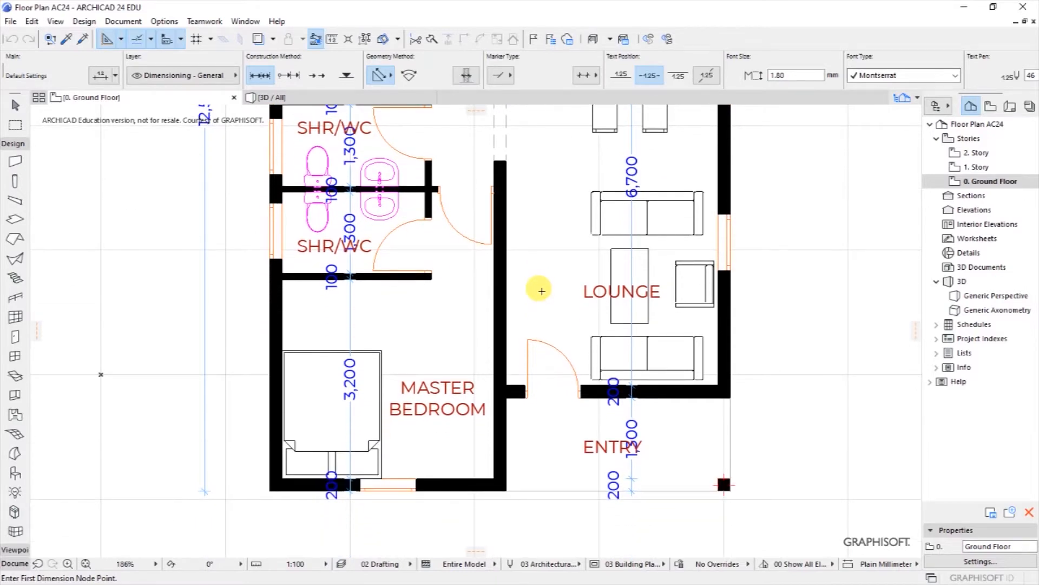
{"action": "scroll", "coordinate": [486, 469], "scroll_direction": "down", "scroll_amount": 2}
{"action": "scroll", "coordinate": [486, 471], "scroll_direction": "down", "scroll_amount": 1}
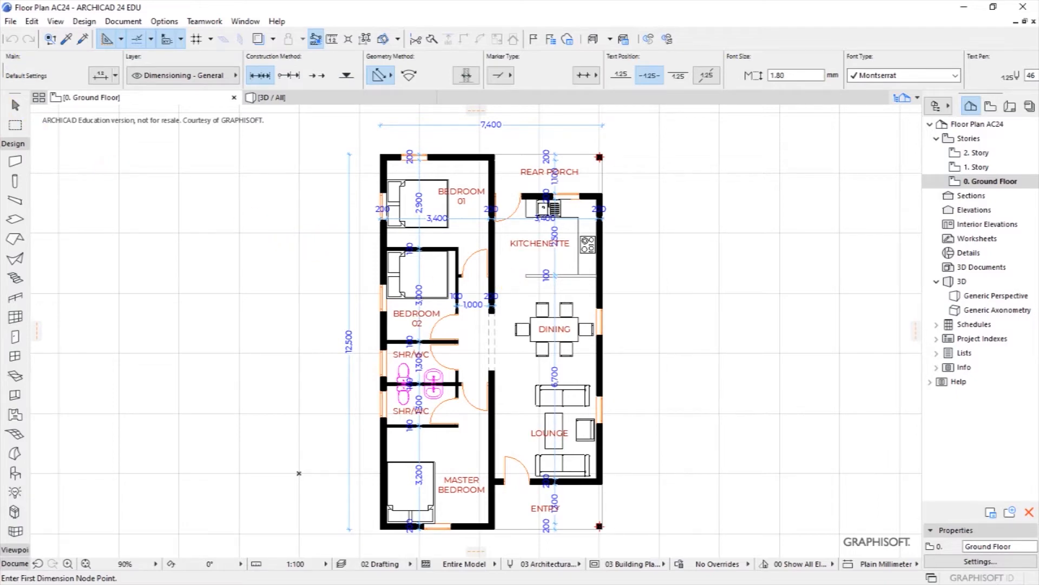
{"action": "left_click", "coordinate": [10, 21]}
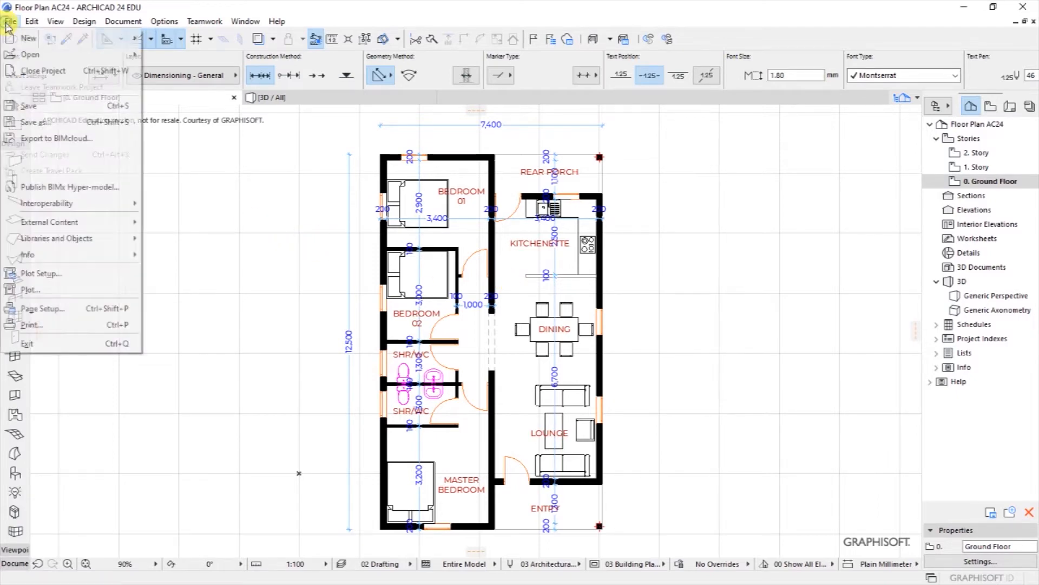
Step: Close the sample floor plan project with File > Close Project
{"action": "left_click", "coordinate": [37, 72]}
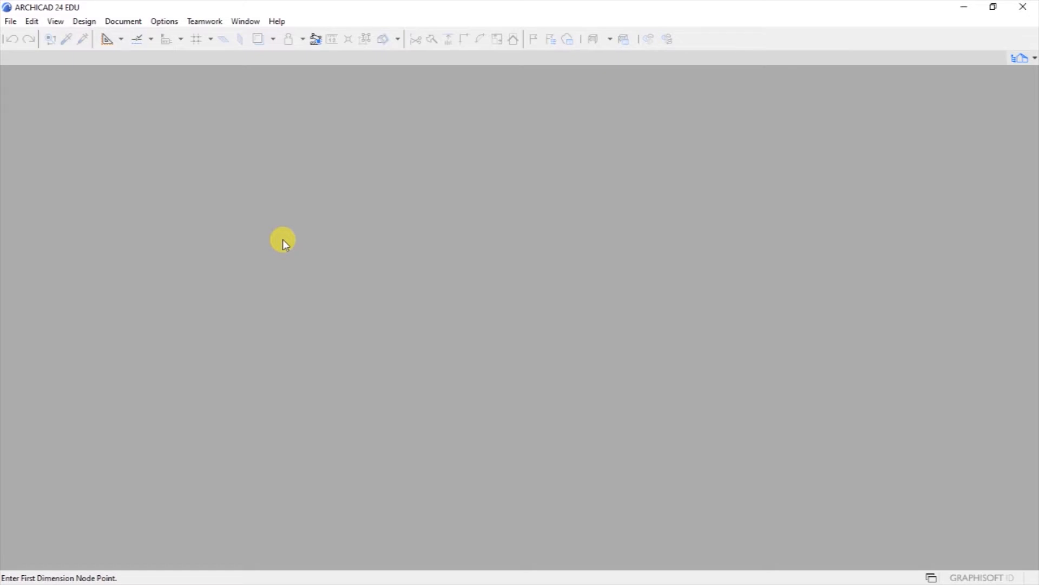
{"action": "left_click", "coordinate": [11, 21]}
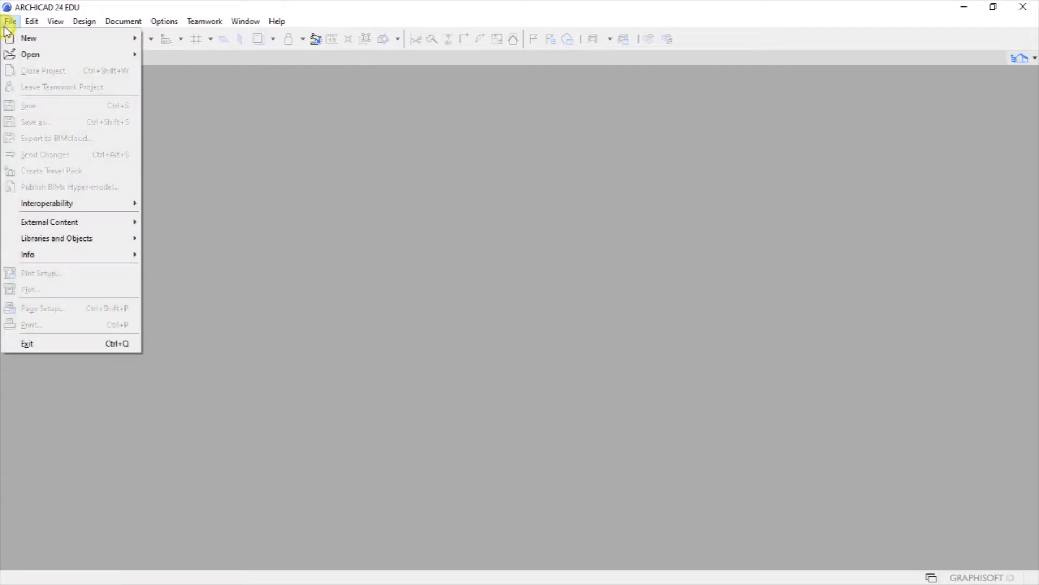
{"action": "mouse_move", "coordinate": [20, 42]}
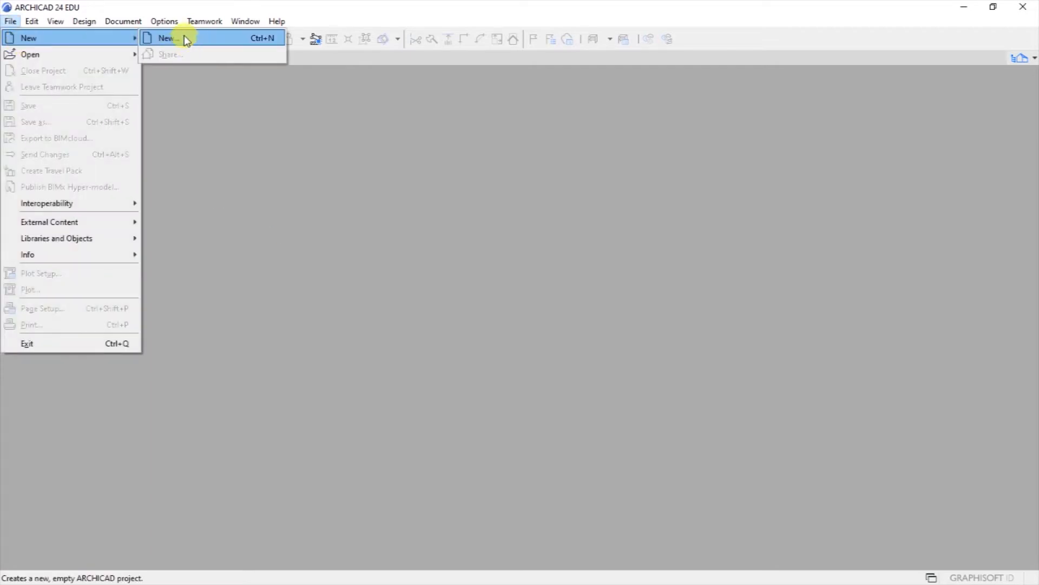
Step: Create a new project from 'ARCHICAD 24 Template.tpl' using the Default Profile work environment
{"action": "left_click", "coordinate": [167, 38]}
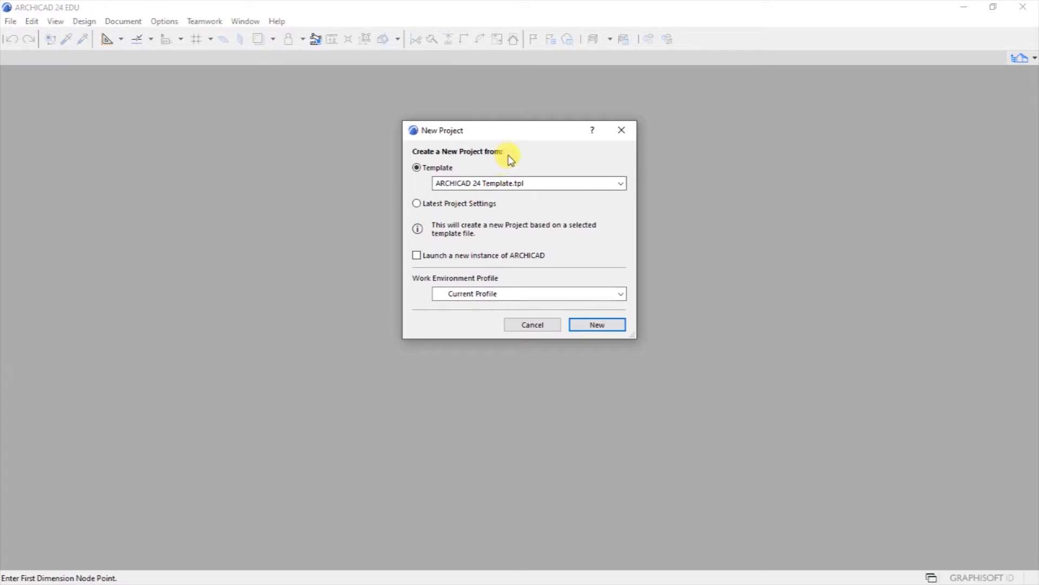
{"action": "left_click_drag", "start_coordinate": [509, 135], "coordinate": [509, 191]}
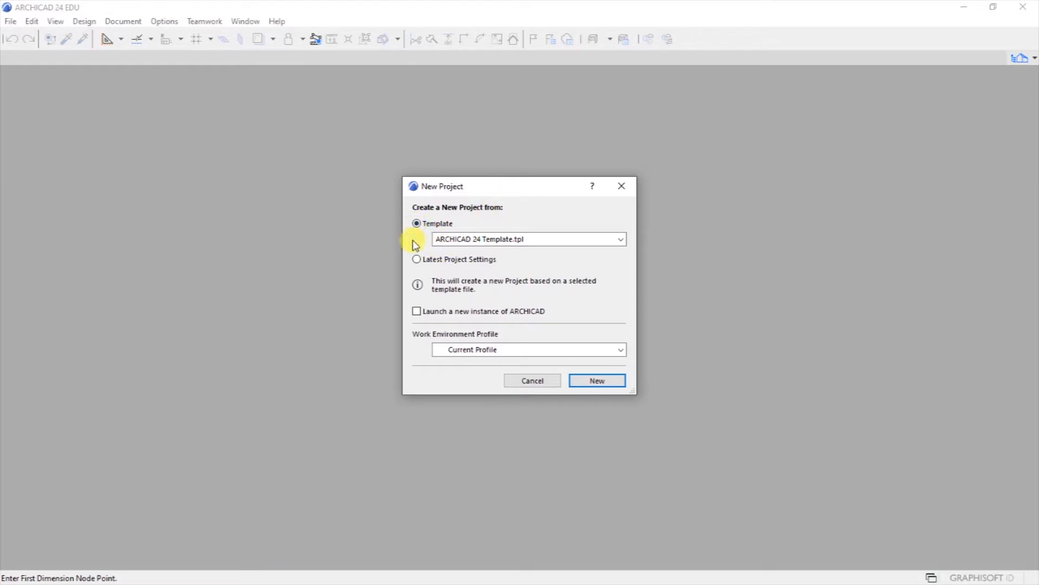
{"action": "left_click", "coordinate": [480, 240]}
{"action": "left_click", "coordinate": [479, 242]}
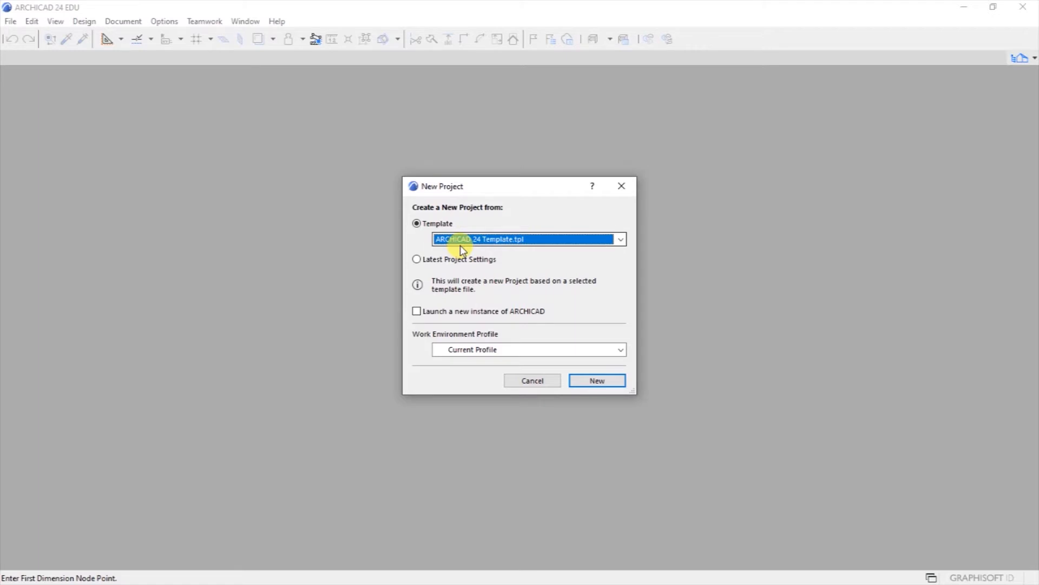
{"action": "left_click", "coordinate": [417, 260]}
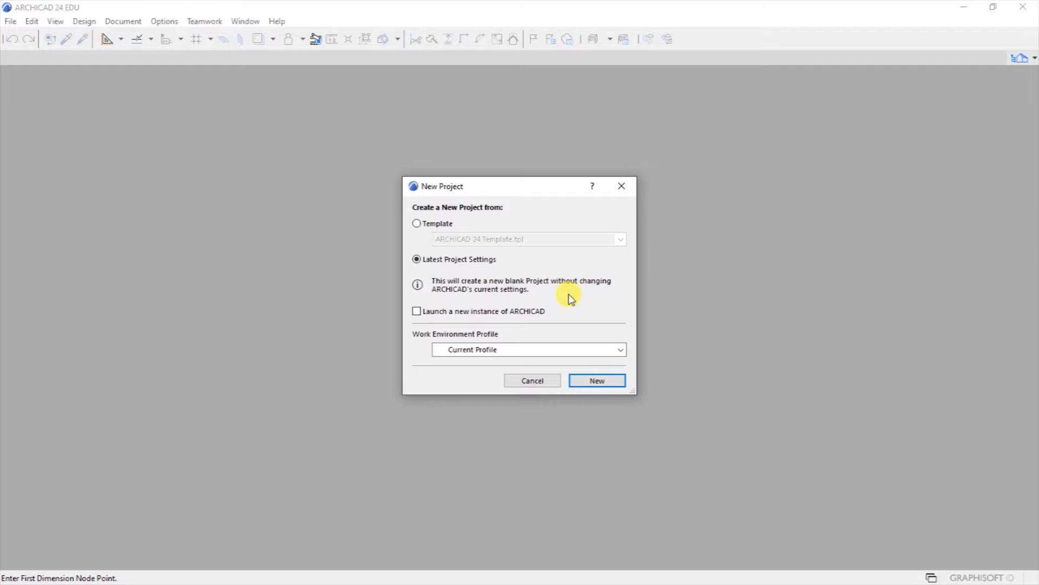
{"action": "left_click", "coordinate": [417, 223]}
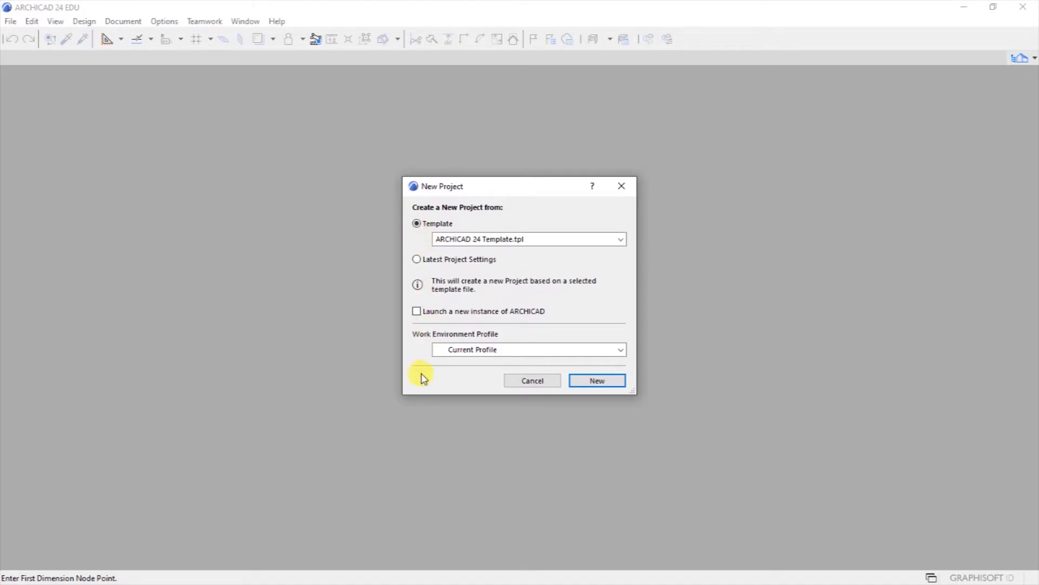
{"action": "left_click", "coordinate": [456, 352]}
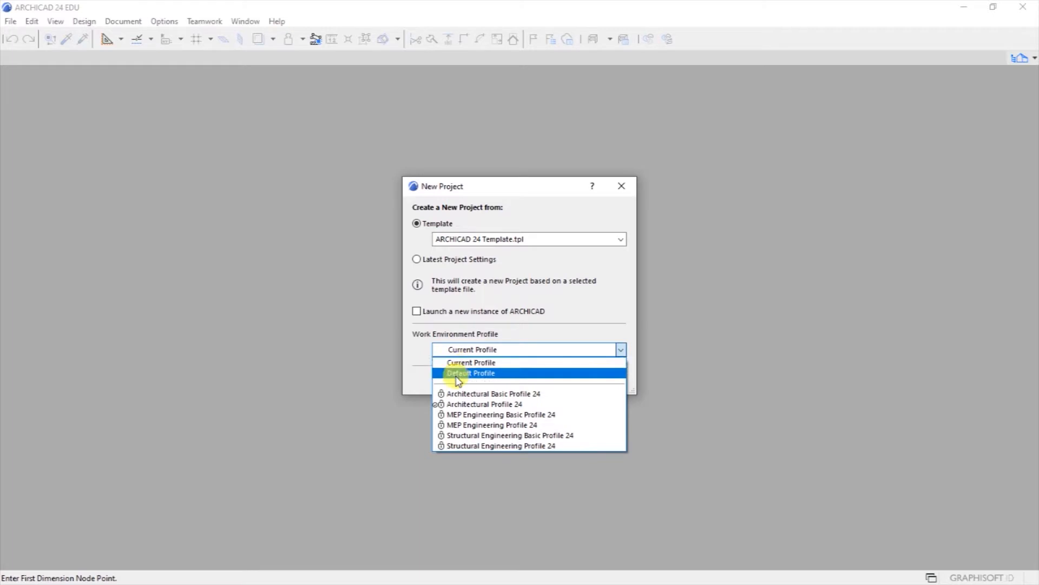
{"action": "left_click", "coordinate": [457, 373]}
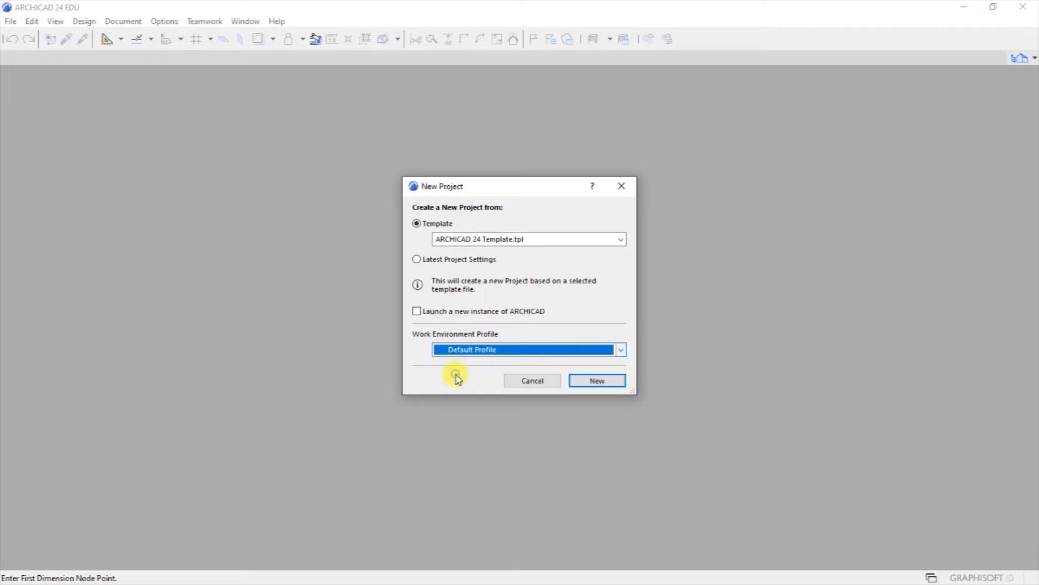
{"action": "left_click", "coordinate": [583, 382]}
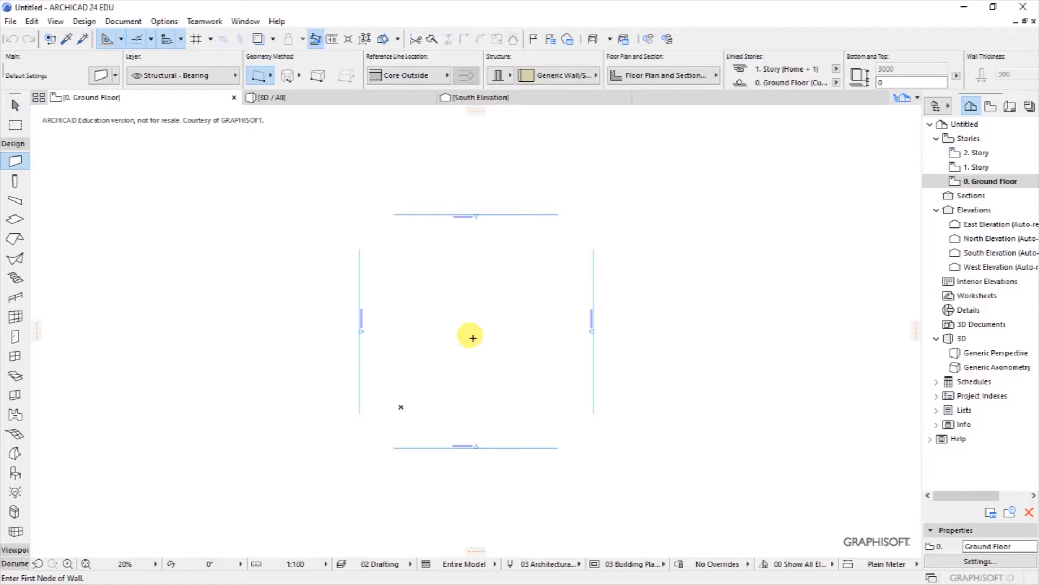
Step: Zoom to fit the plan and window-select the North, East, South and West elevation markers
{"action": "scroll", "coordinate": [470, 335], "scroll_direction": "up", "scroll_amount": 1}
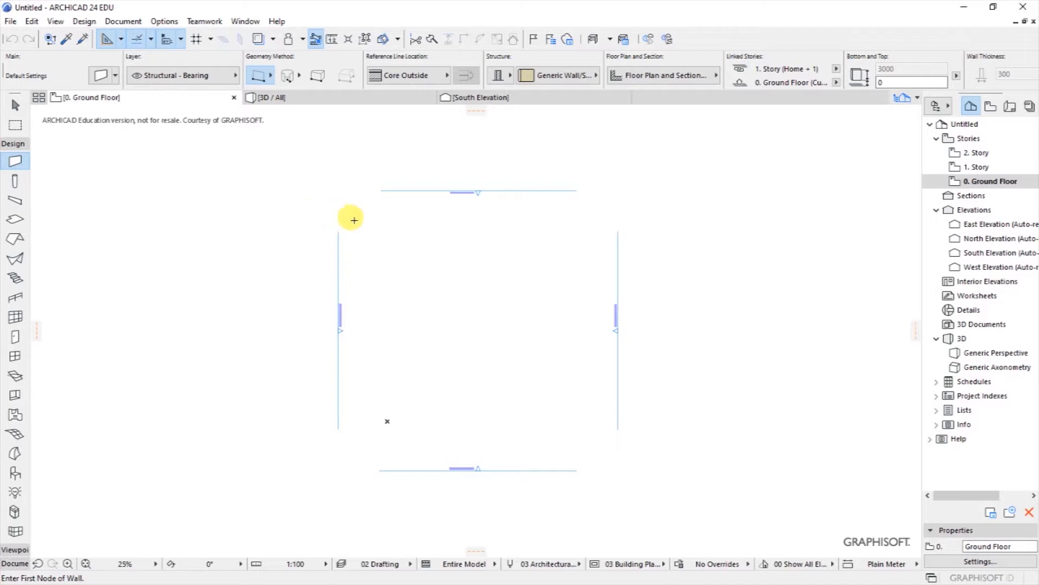
{"action": "scroll", "coordinate": [461, 190], "scroll_direction": "up", "scroll_amount": 4}
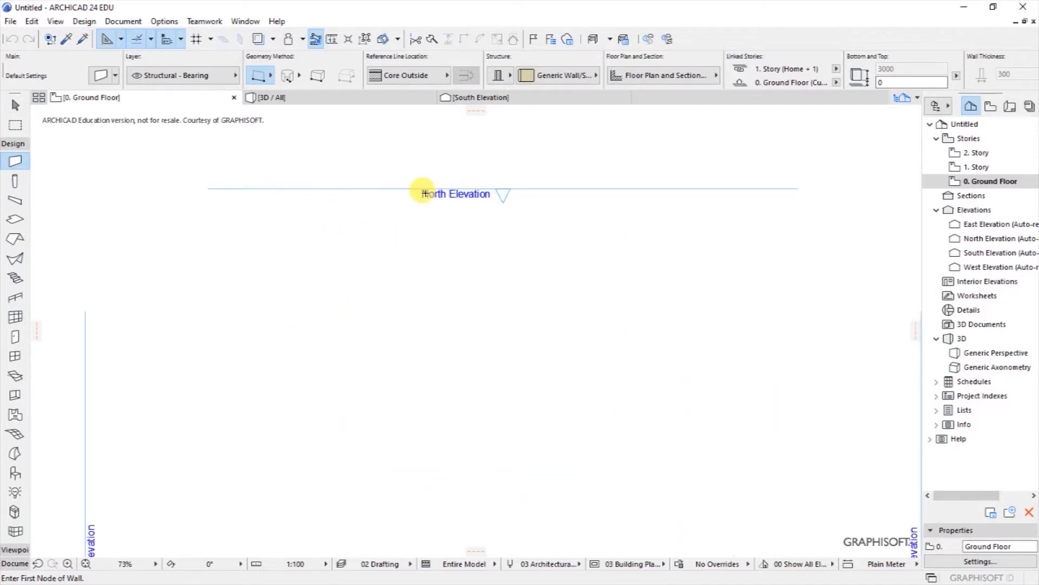
{"action": "scroll", "coordinate": [466, 171], "scroll_direction": "up", "scroll_amount": 4}
{"action": "scroll", "coordinate": [453, 216], "scroll_direction": "down", "scroll_amount": 6}
{"action": "scroll", "coordinate": [617, 323], "scroll_direction": "up", "scroll_amount": 2}
{"action": "scroll", "coordinate": [569, 325], "scroll_direction": "up", "scroll_amount": 2}
{"action": "scroll", "coordinate": [563, 309], "scroll_direction": "down", "scroll_amount": 4}
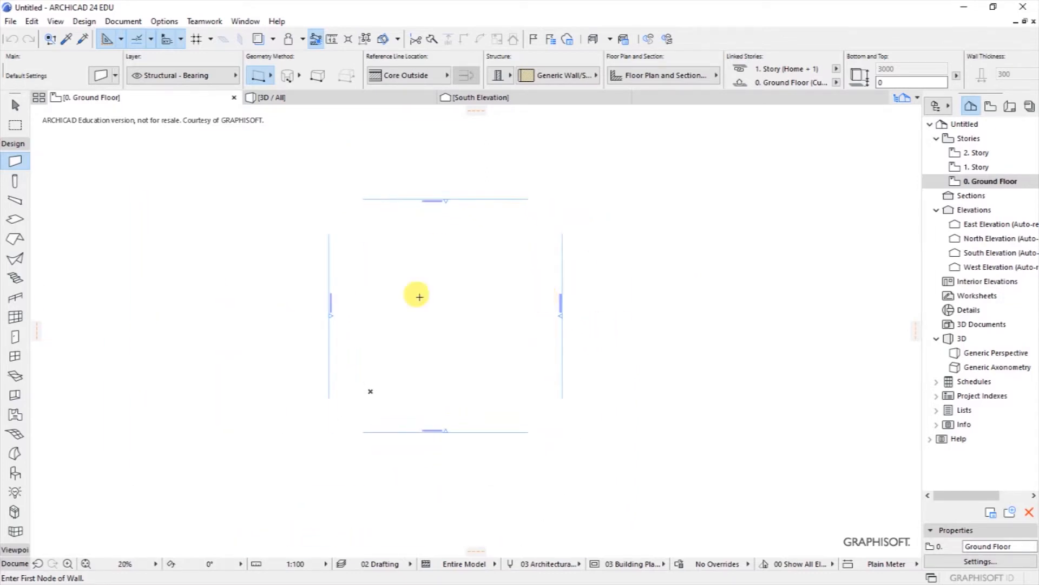
{"action": "scroll", "coordinate": [498, 297], "scroll_direction": "up", "scroll_amount": 1}
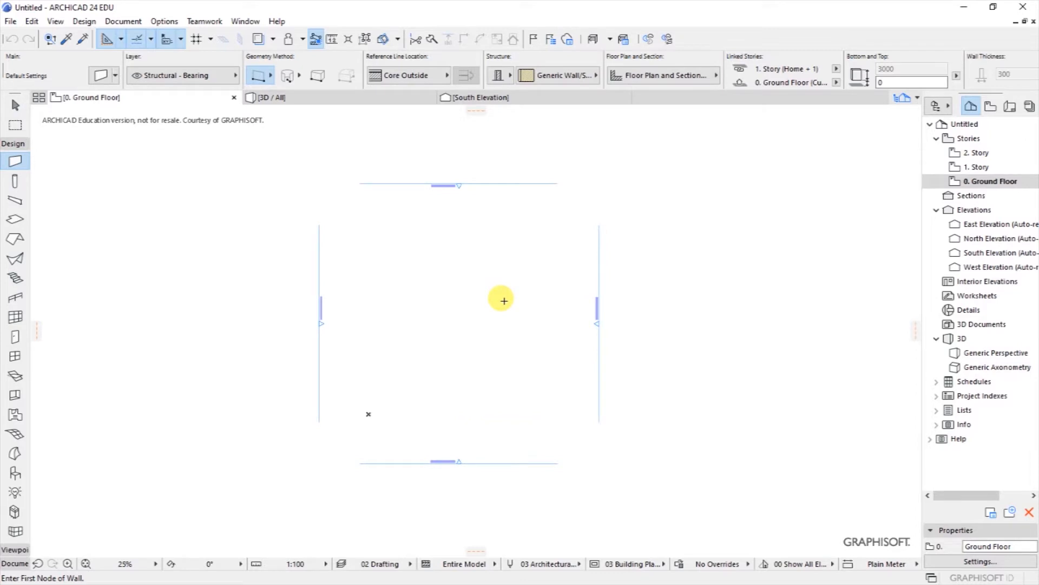
{"action": "key", "text": "shift"}
{"action": "left_click_drag", "start_coordinate": [265, 146], "coordinate": [635, 498], "text": "shift"}
{"action": "left_click", "coordinate": [692, 495], "text": "shift"}
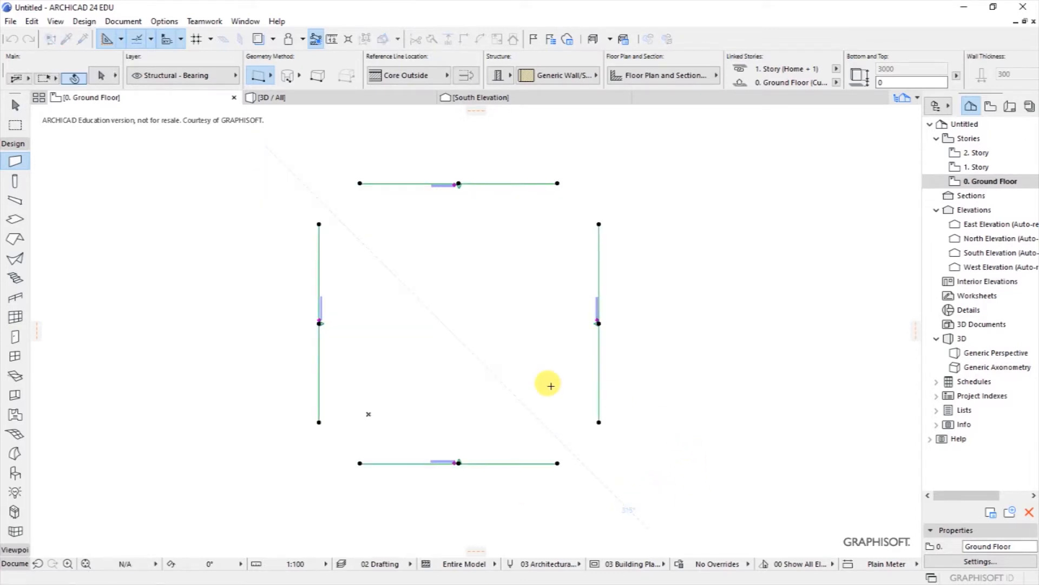
Step: Delete the four elevation markers with their viewpoints, confirming despite no undo
{"action": "right_click", "coordinate": [444, 316]}
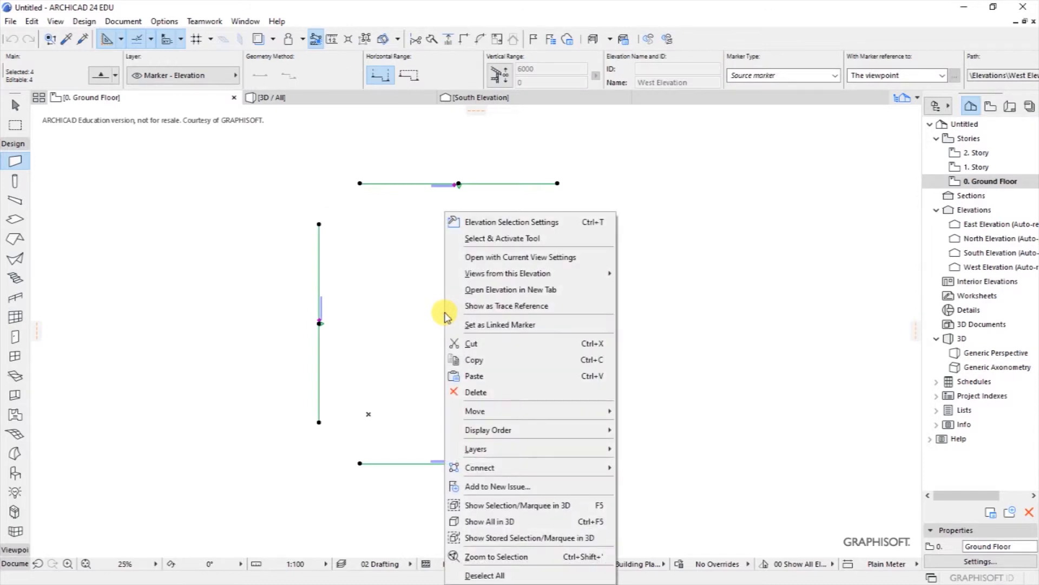
{"action": "left_click", "coordinate": [477, 392]}
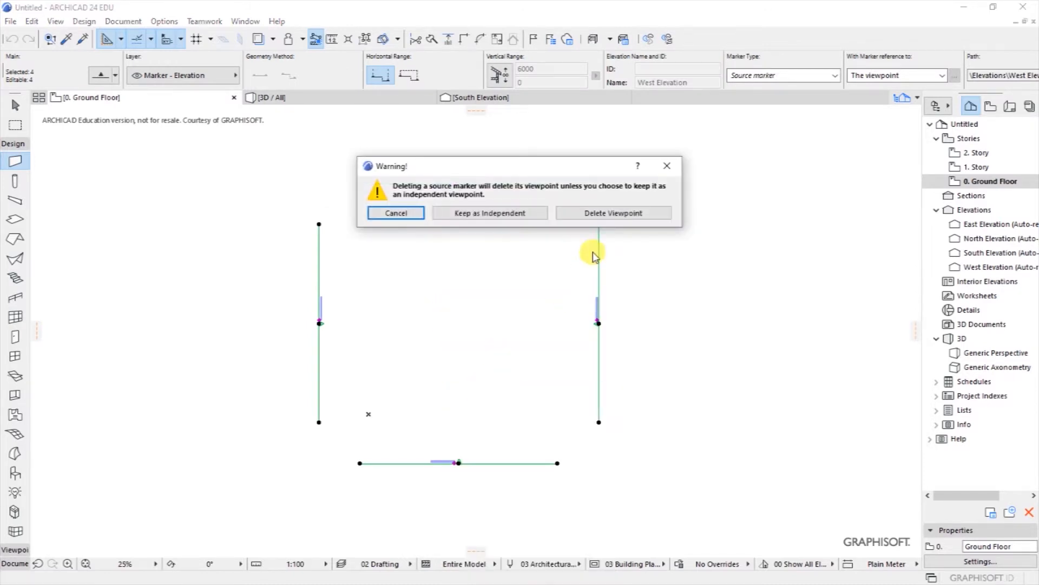
{"action": "left_click", "coordinate": [599, 213]}
{"action": "left_click", "coordinate": [590, 256]}
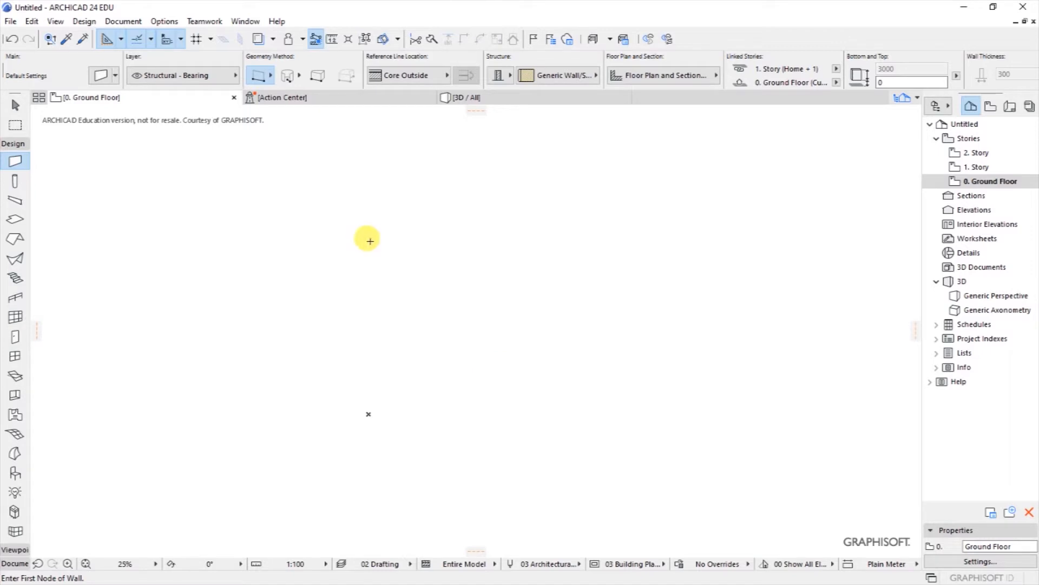
Step: Open the Action Center, review the Drawings check results, and open the Drawing Manager
{"action": "mouse_move", "coordinate": [267, 108]}
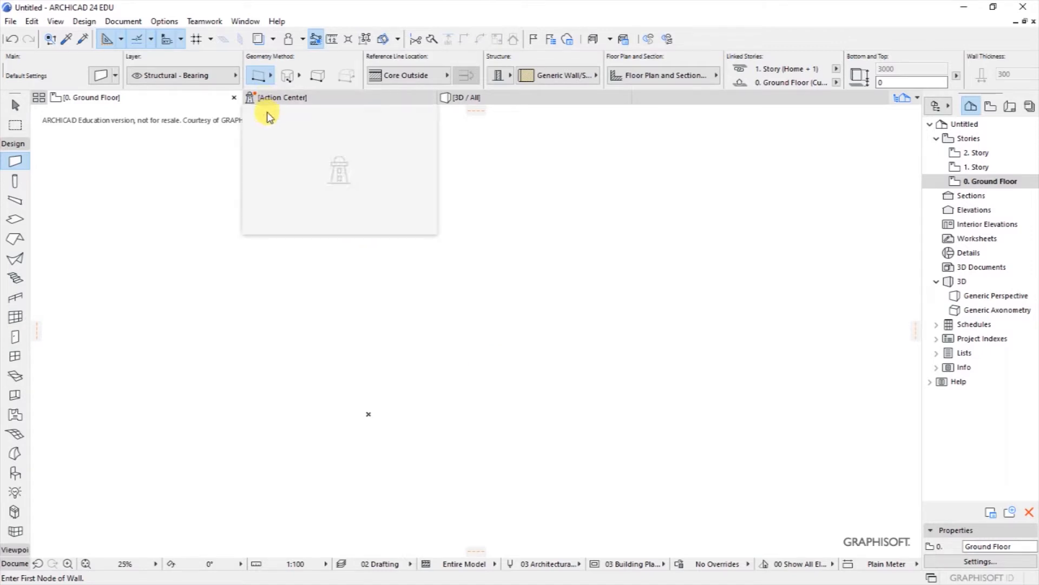
{"action": "left_click", "coordinate": [278, 106]}
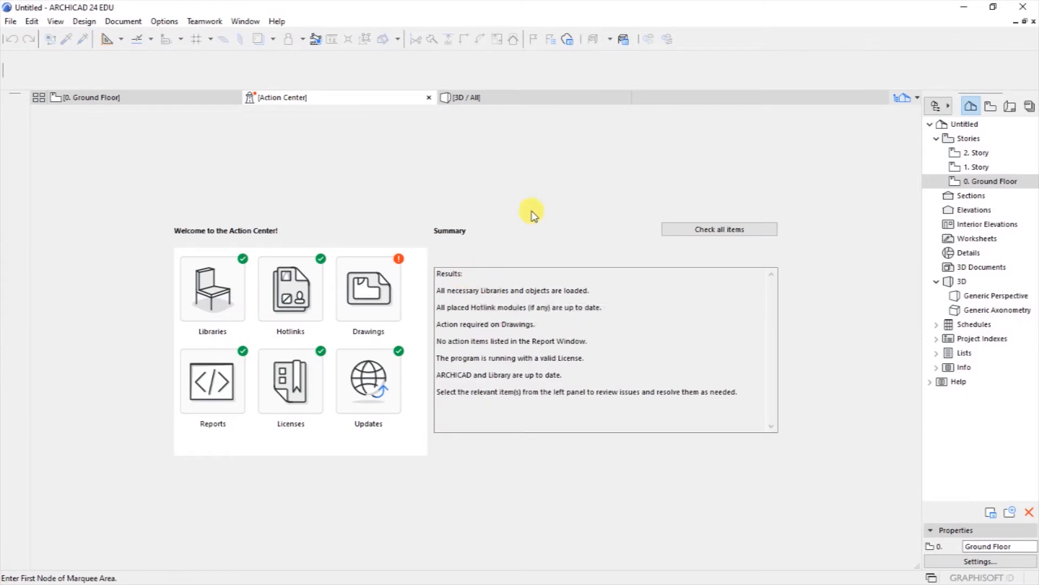
{"action": "left_click", "coordinate": [374, 284]}
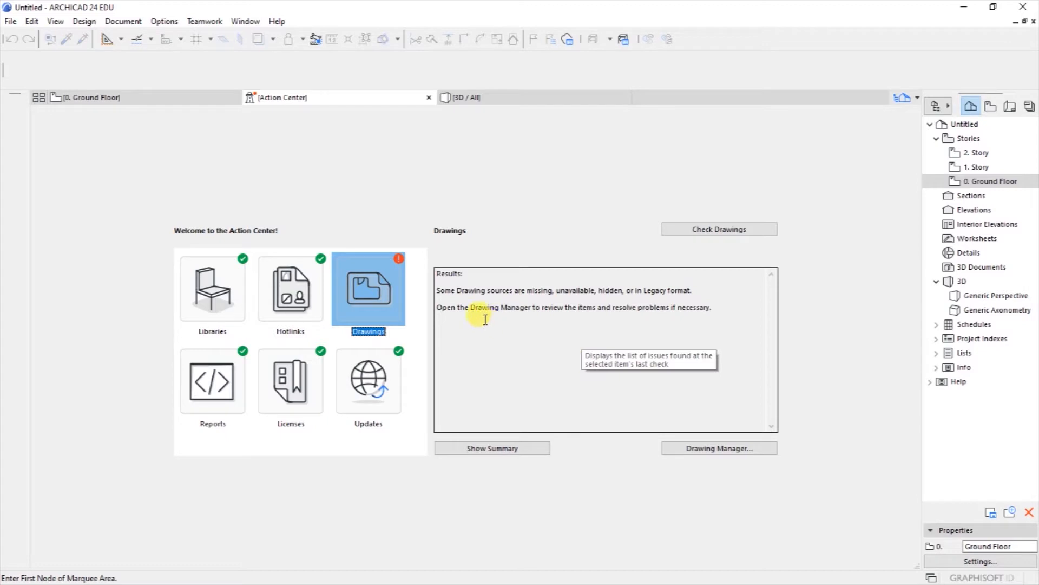
{"action": "left_click_drag", "start_coordinate": [439, 309], "coordinate": [715, 310]}
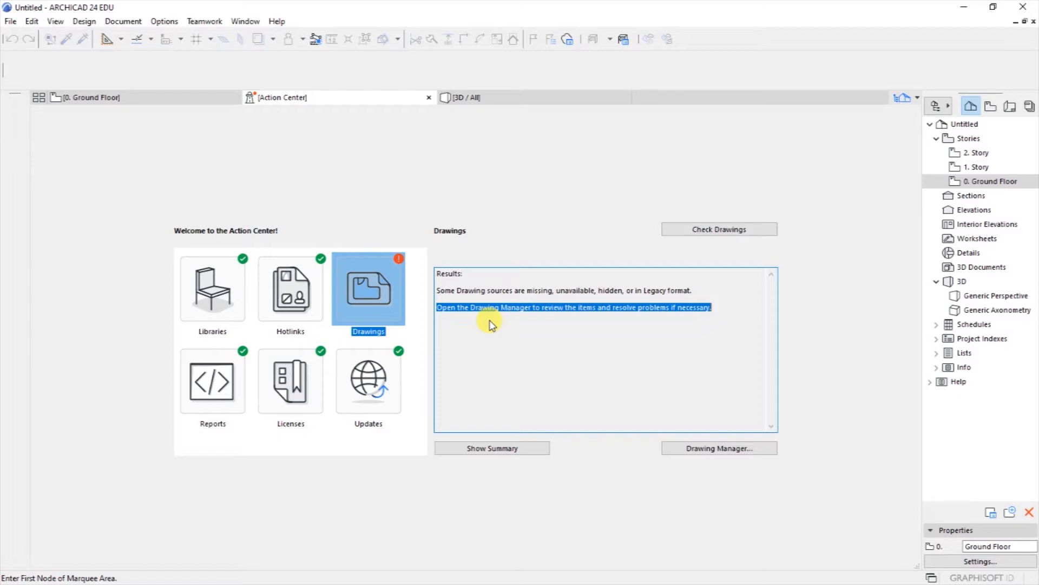
{"action": "double_click", "coordinate": [377, 289]}
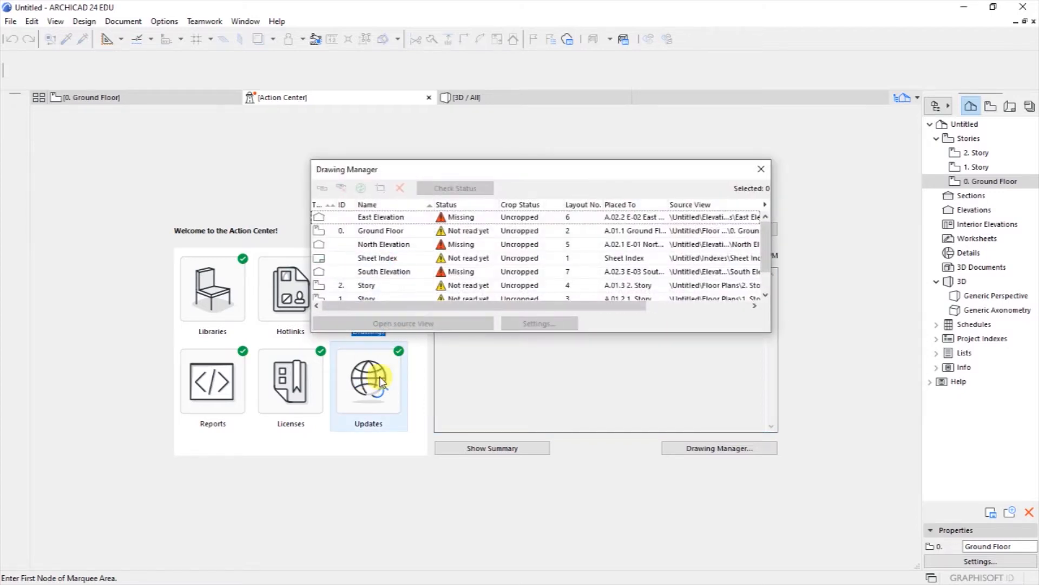
Step: Rerun the drawings check, reopen Drawing Manager, and delete the East and North Elevation drawings
{"action": "left_click", "coordinate": [761, 169]}
{"action": "left_click", "coordinate": [703, 229]}
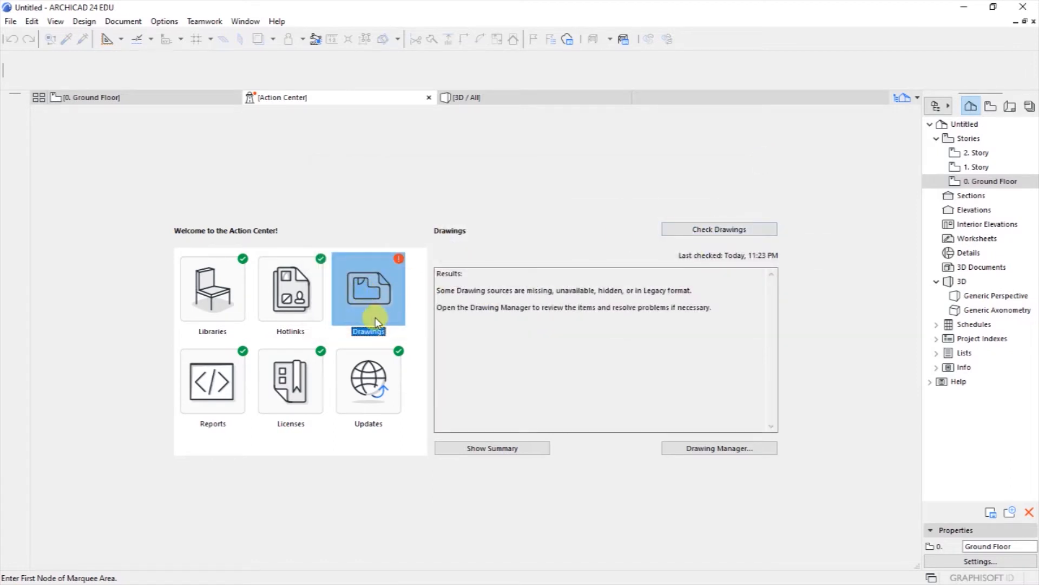
{"action": "double_click", "coordinate": [369, 298]}
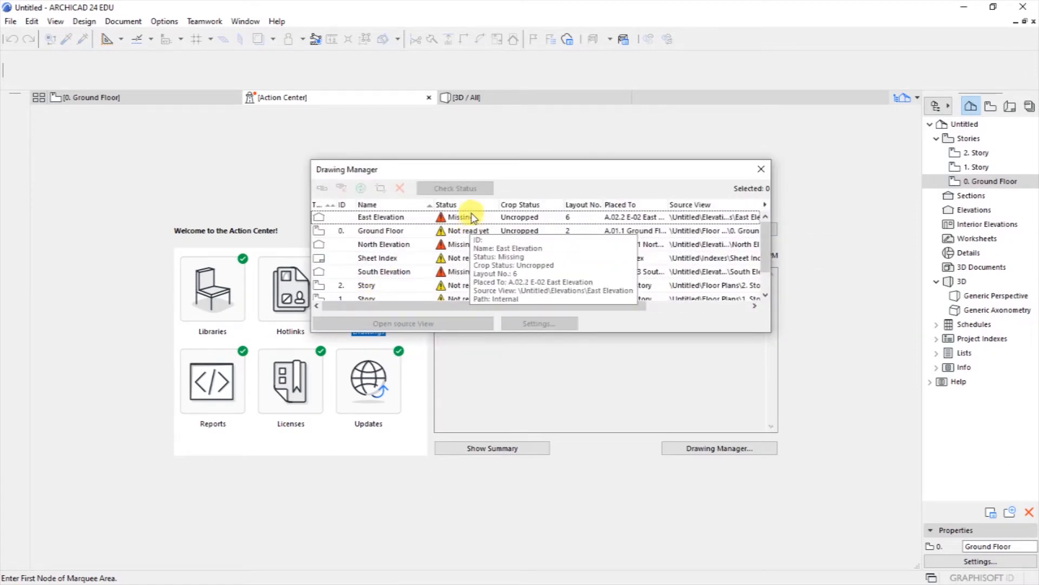
{"action": "left_click", "coordinate": [388, 219]}
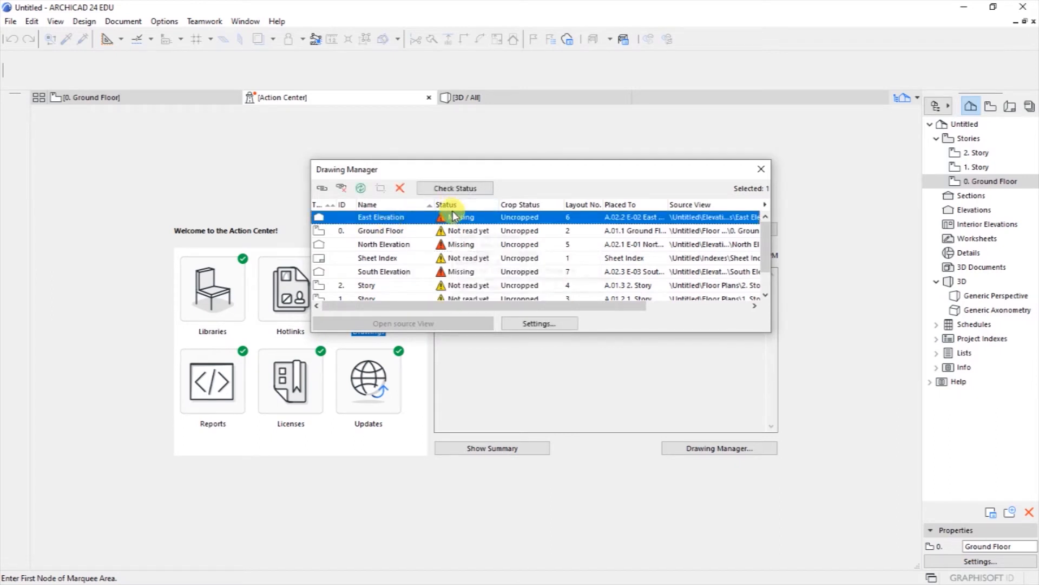
{"action": "left_click", "coordinate": [400, 188]}
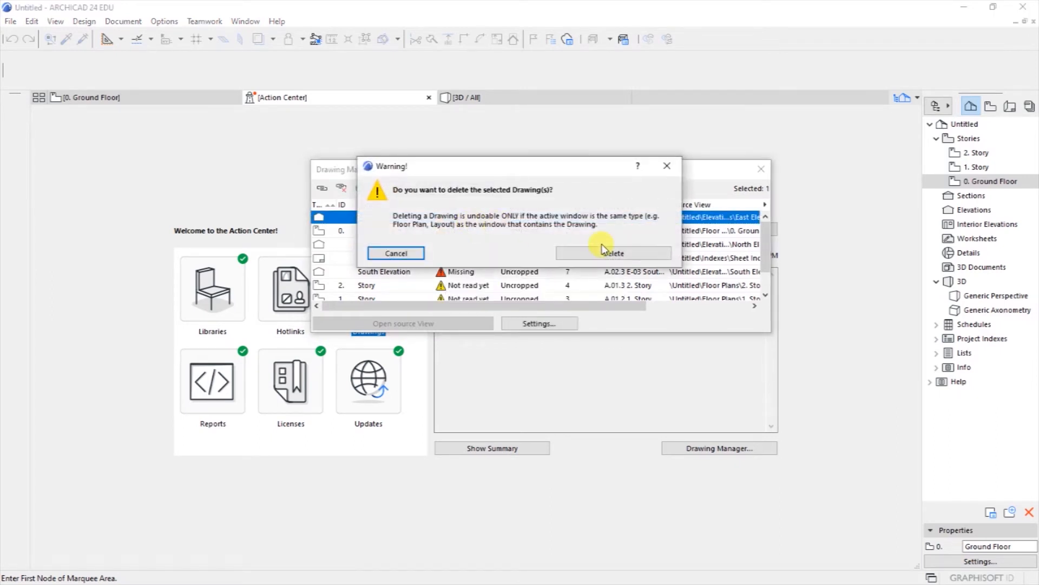
{"action": "left_click", "coordinate": [583, 253]}
{"action": "left_click", "coordinate": [453, 231]}
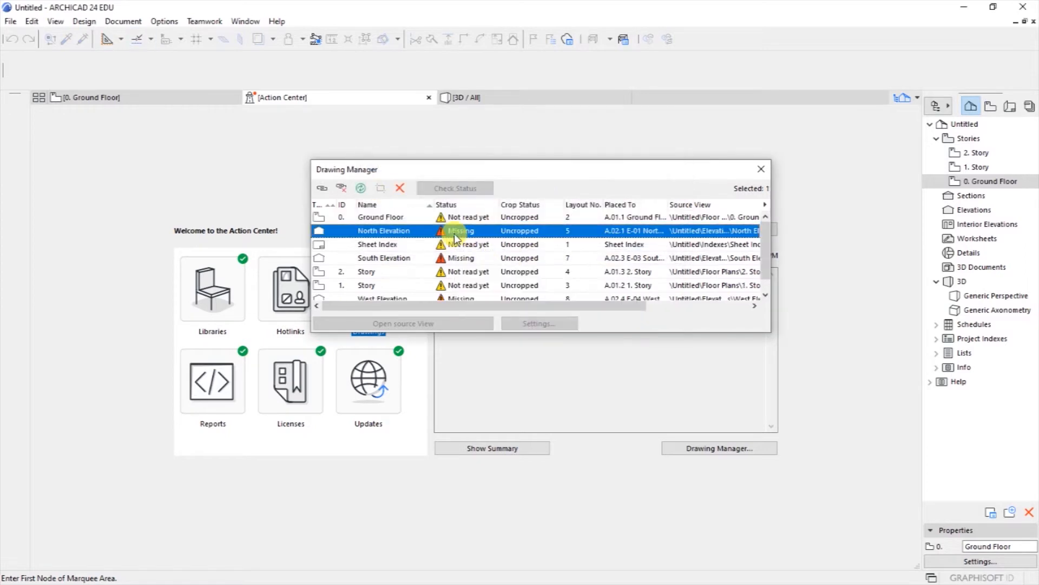
{"action": "left_click", "coordinate": [400, 188]}
{"action": "left_click", "coordinate": [584, 252]}
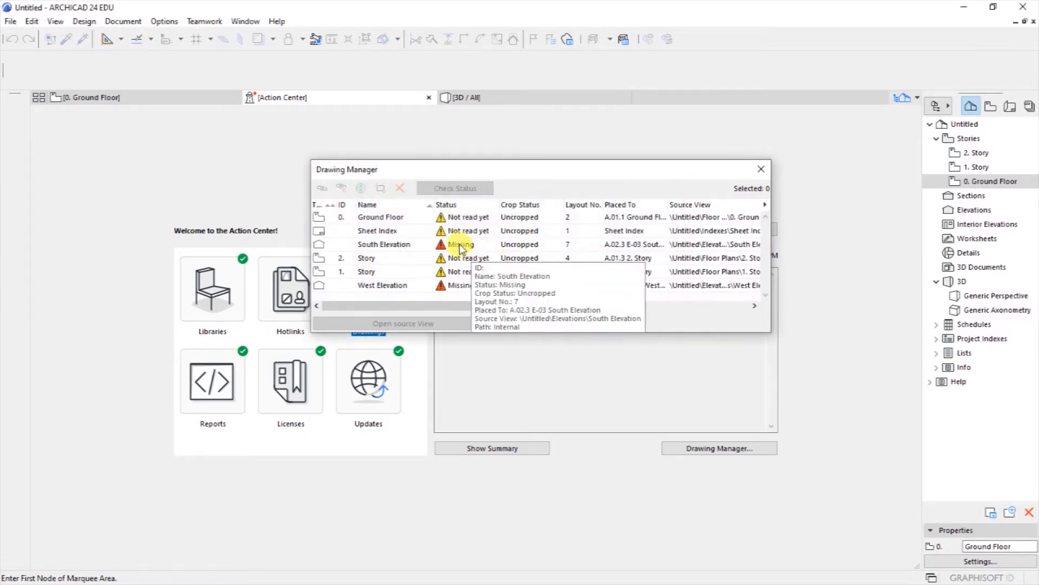
Step: Delete the South and West Elevation drawings, then close the Drawing Manager
{"action": "left_click", "coordinate": [458, 244]}
{"action": "left_click", "coordinate": [400, 187]}
{"action": "left_click", "coordinate": [607, 253]}
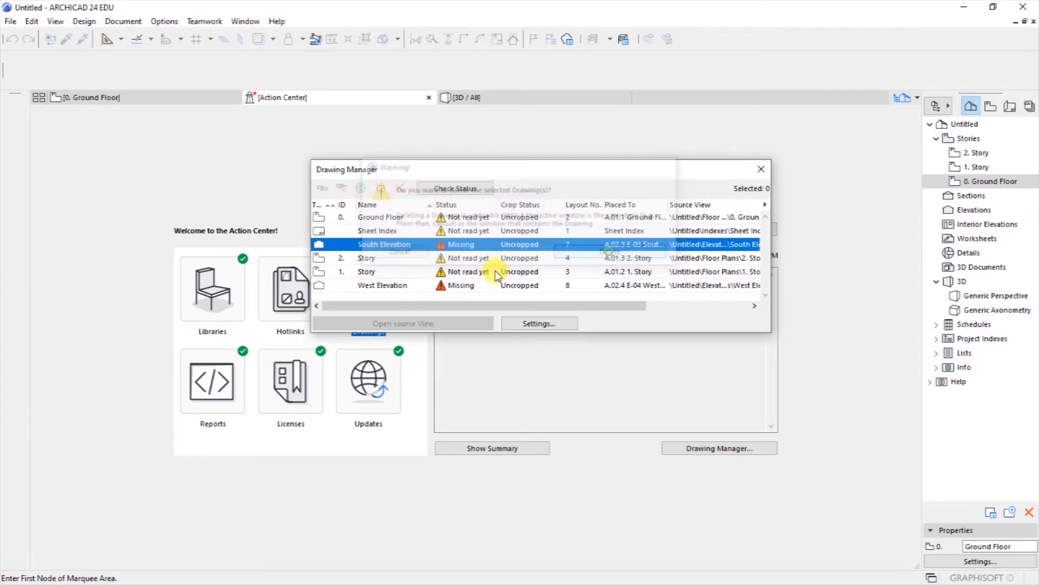
{"action": "left_click", "coordinate": [461, 272]}
{"action": "left_click", "coordinate": [400, 188]}
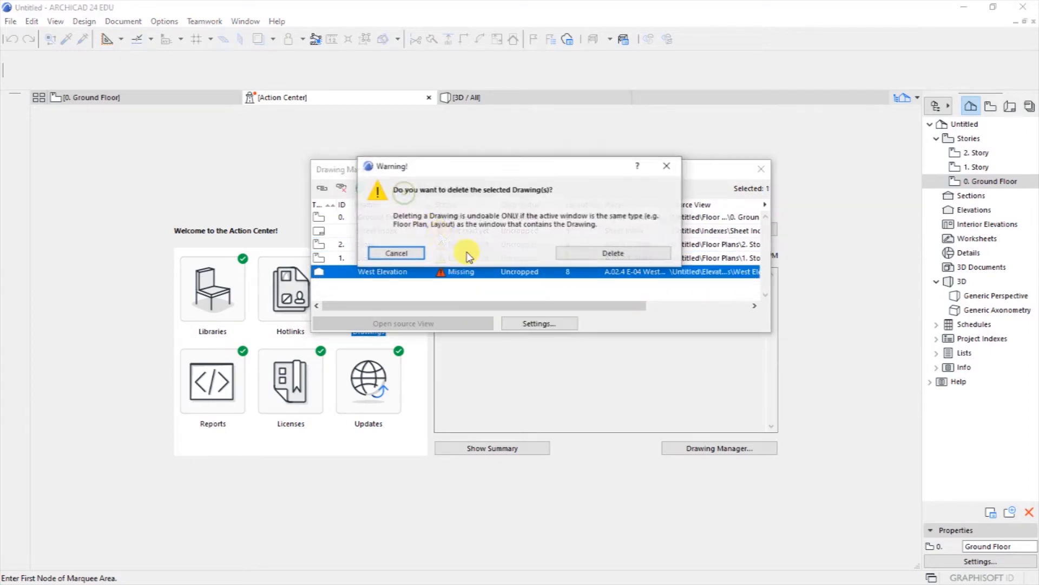
{"action": "left_click", "coordinate": [585, 256]}
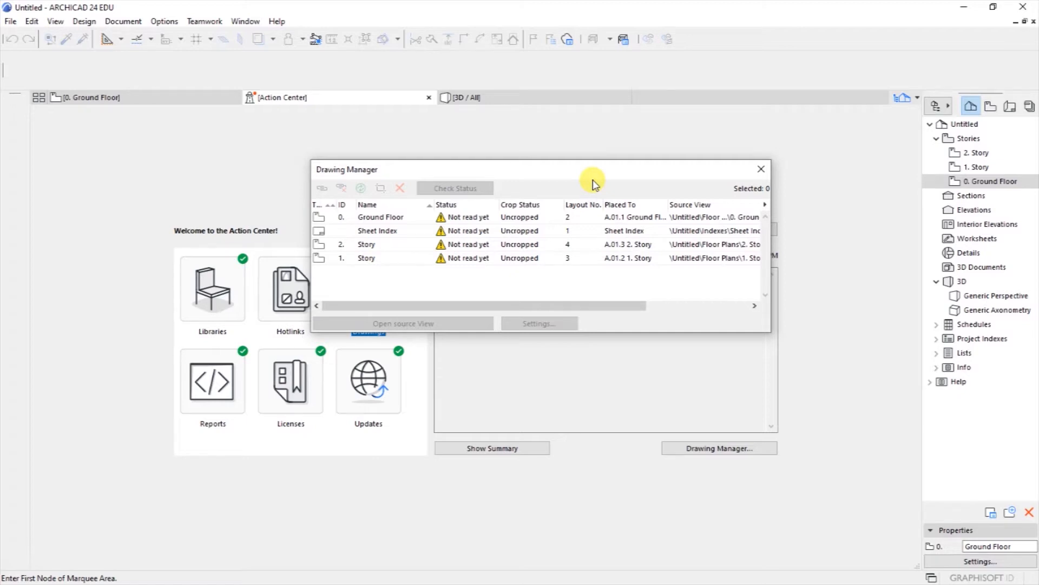
{"action": "left_click_drag", "start_coordinate": [533, 171], "coordinate": [534, 191]}
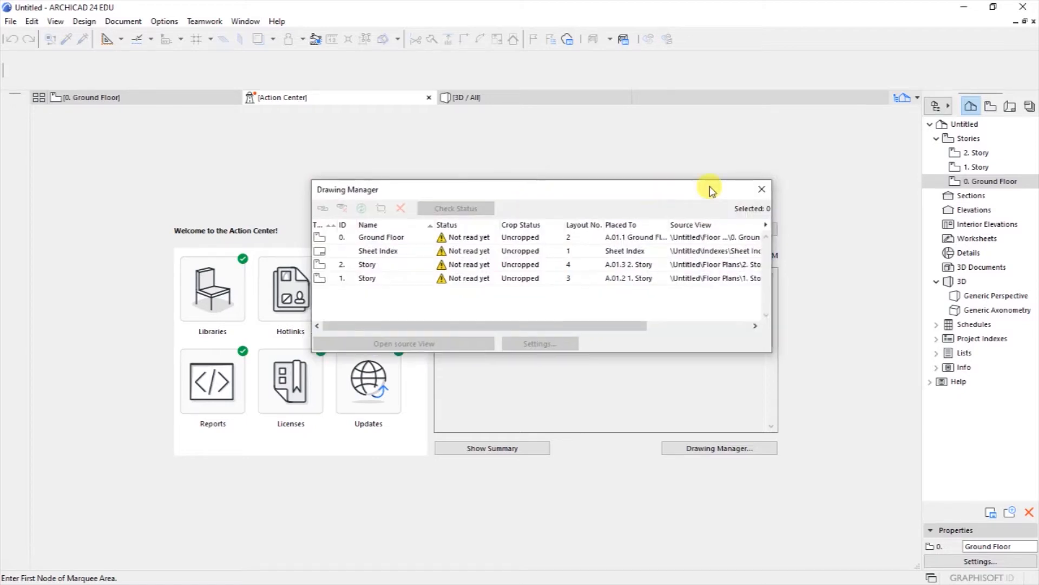
{"action": "left_click", "coordinate": [760, 190]}
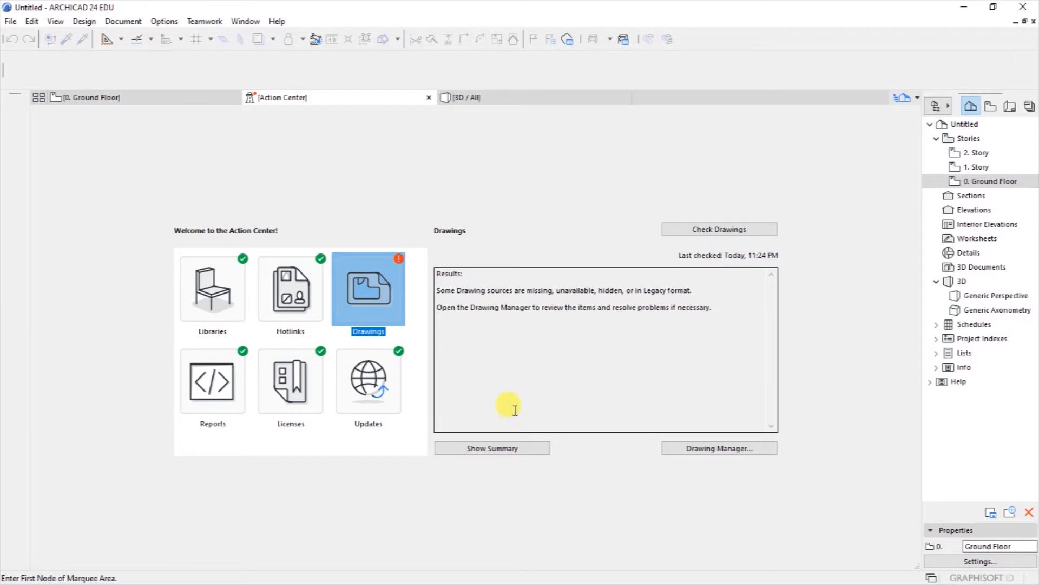
Step: Recheck drawings in the Action Center, then return to the 0. Ground Floor plan
{"action": "left_click", "coordinate": [691, 230]}
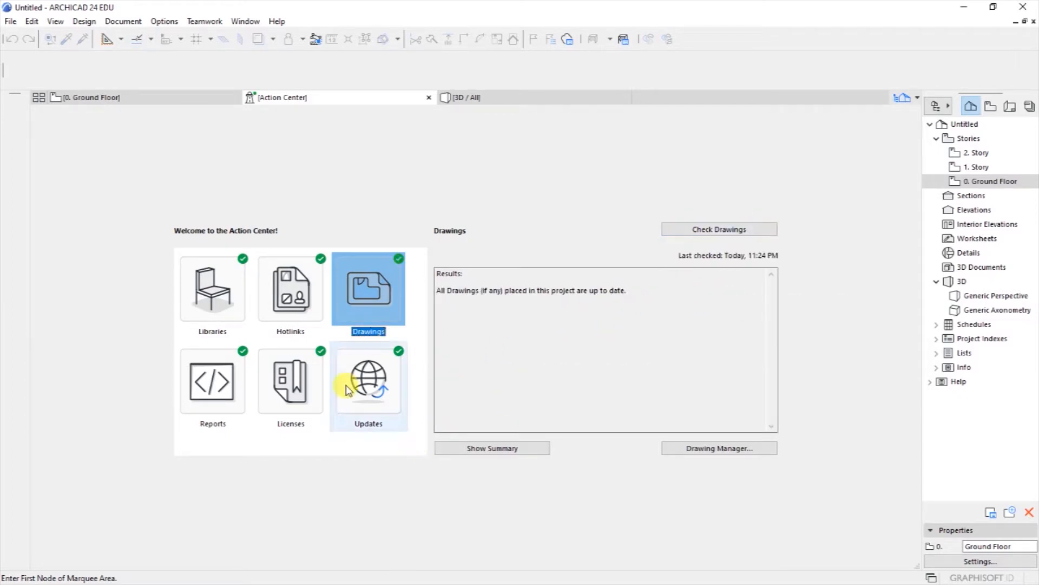
{"action": "left_click", "coordinate": [226, 304]}
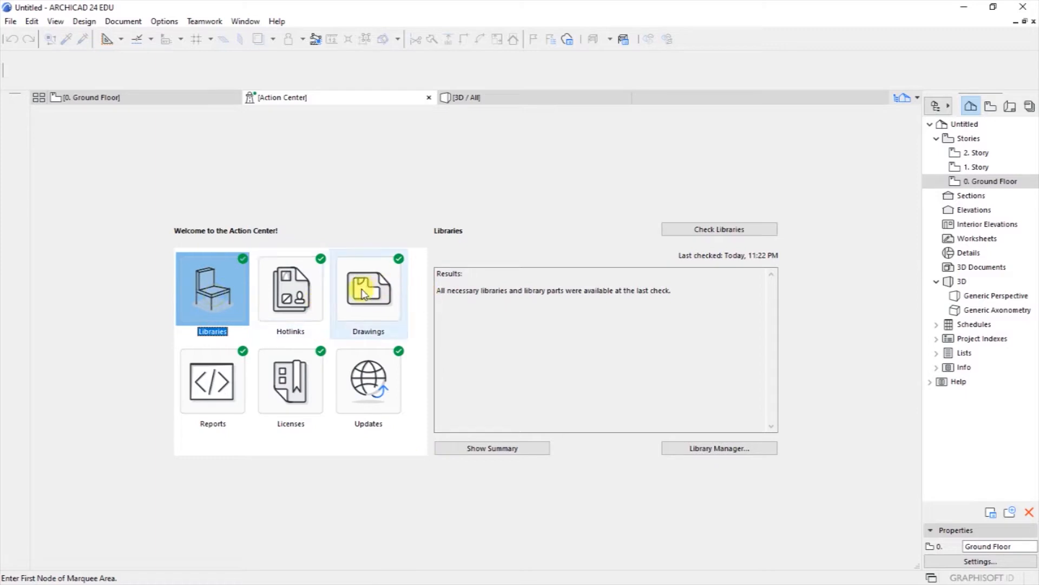
{"action": "left_click", "coordinate": [388, 307]}
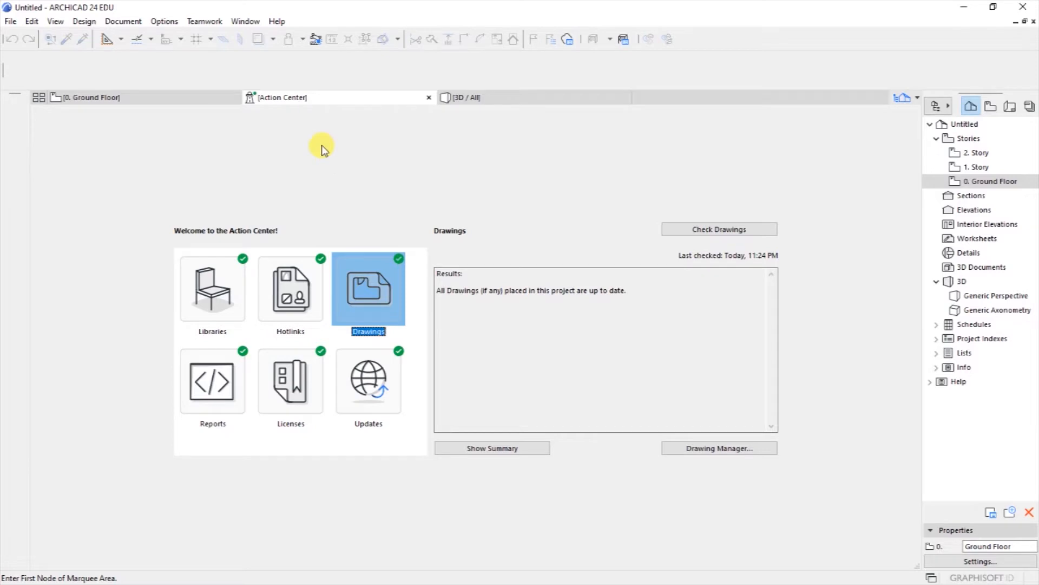
{"action": "left_click", "coordinate": [202, 97]}
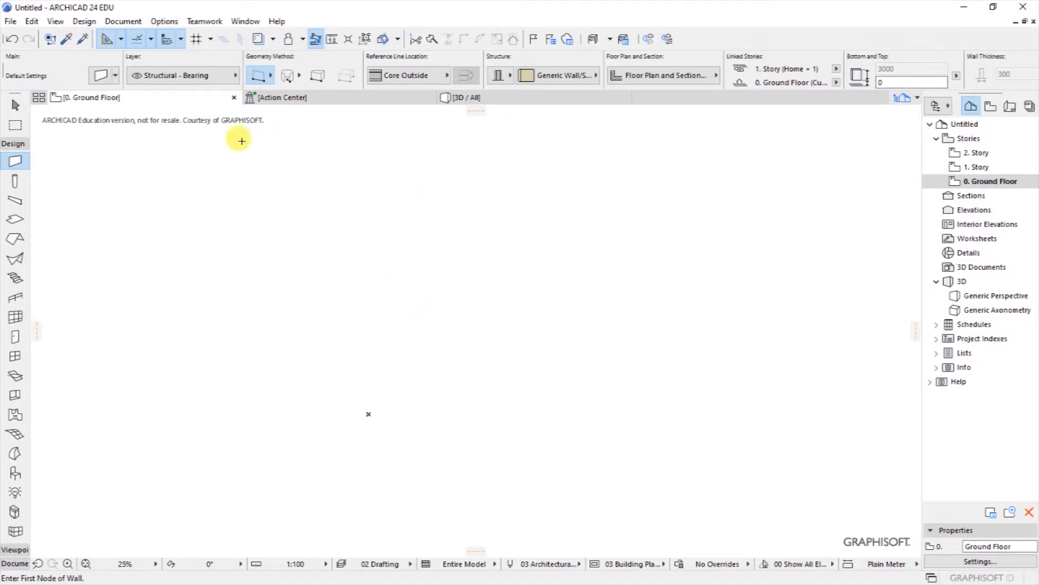
{"action": "left_click", "coordinate": [162, 23]}
{"action": "mouse_move", "coordinate": [188, 145]}
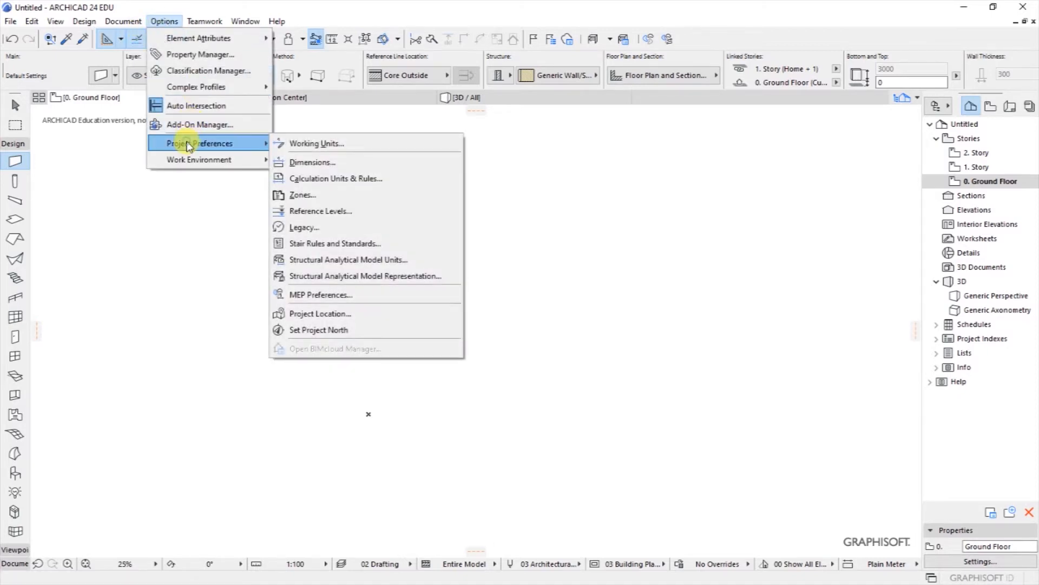
{"action": "left_click", "coordinate": [315, 143]}
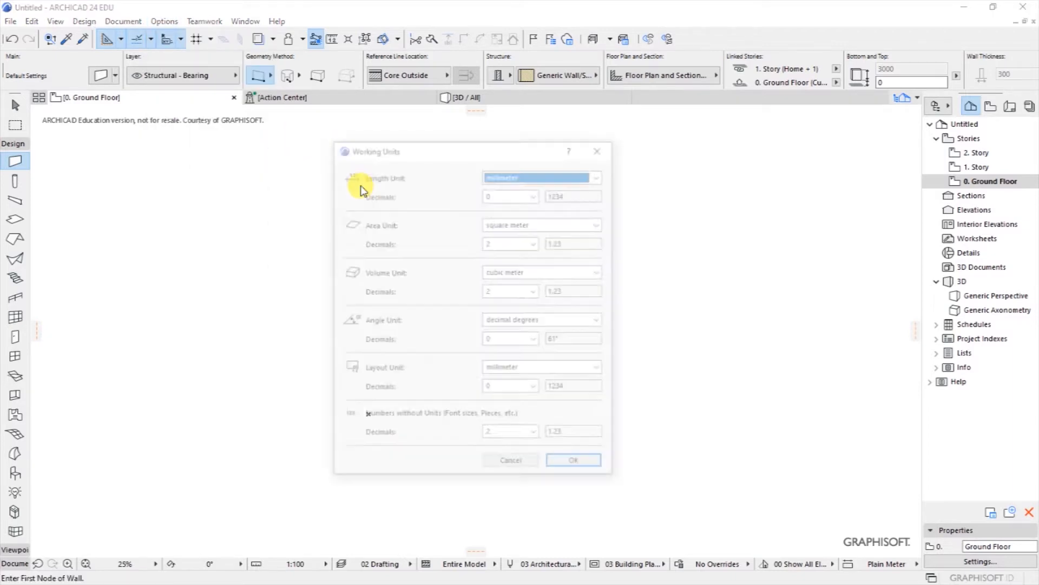
{"action": "left_click_drag", "start_coordinate": [434, 156], "coordinate": [482, 157]}
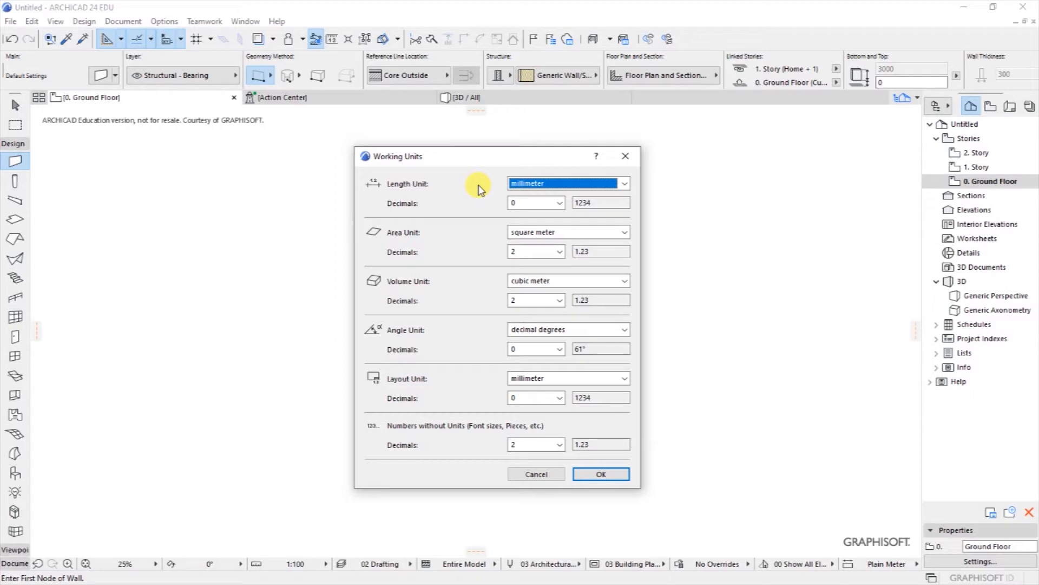
{"action": "left_click", "coordinate": [624, 183]}
{"action": "left_click", "coordinate": [470, 185]}
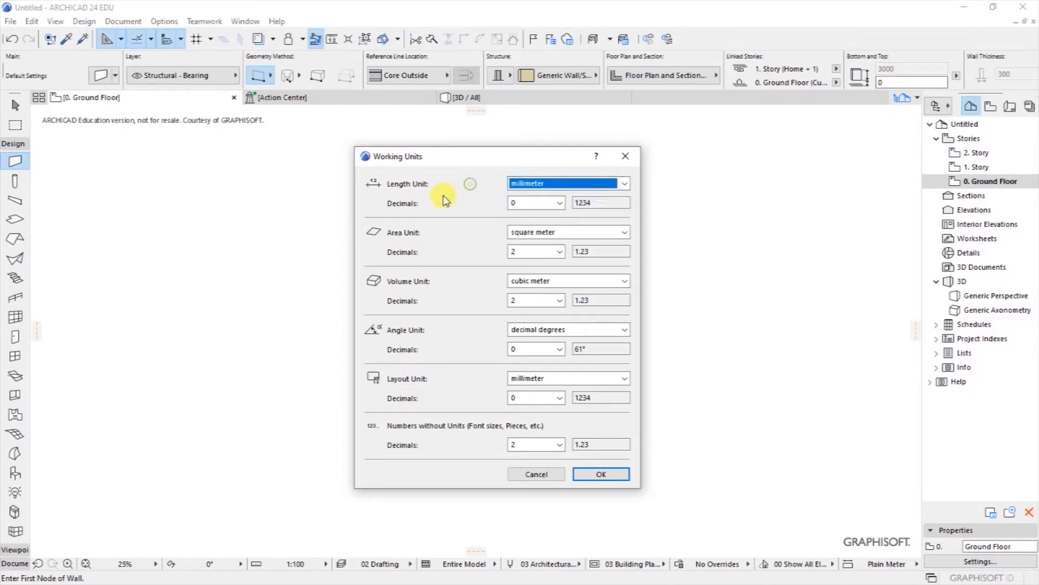
{"action": "left_click", "coordinate": [624, 183]}
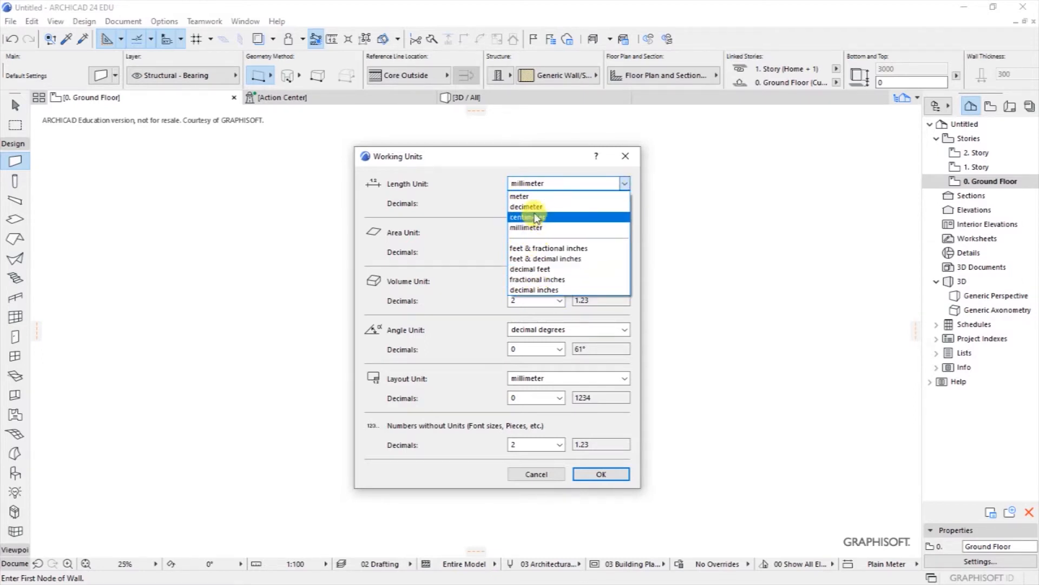
{"action": "left_click", "coordinate": [477, 234]}
{"action": "left_click", "coordinate": [587, 233]}
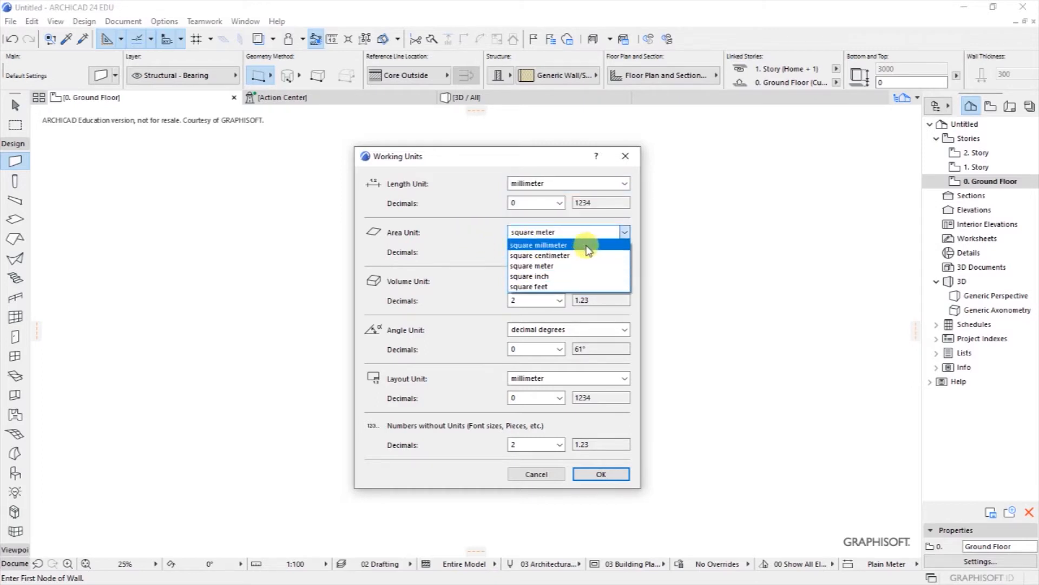
{"action": "left_click", "coordinate": [468, 247]}
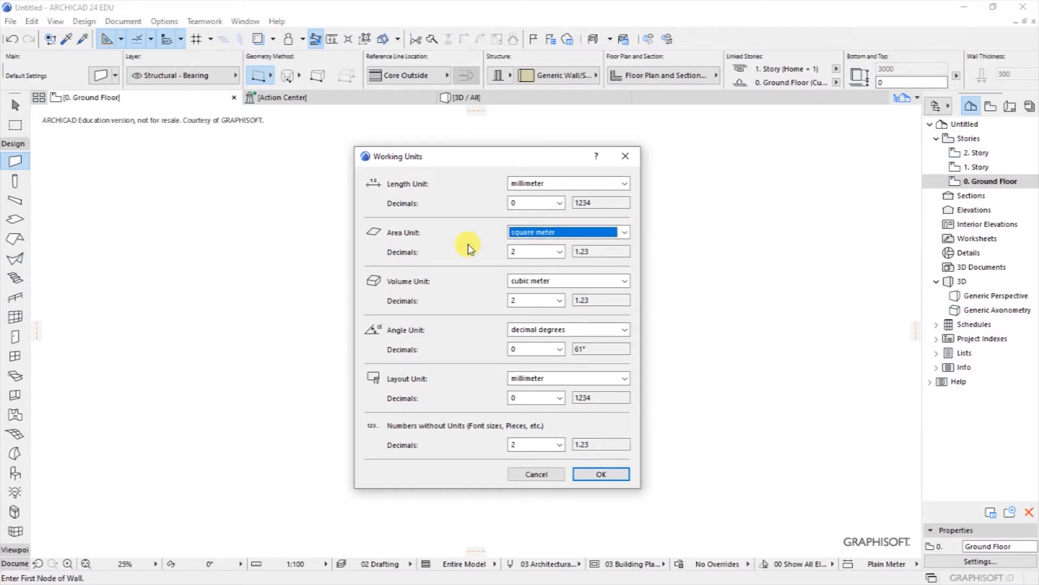
{"action": "left_click_drag", "start_coordinate": [469, 156], "coordinate": [479, 157]}
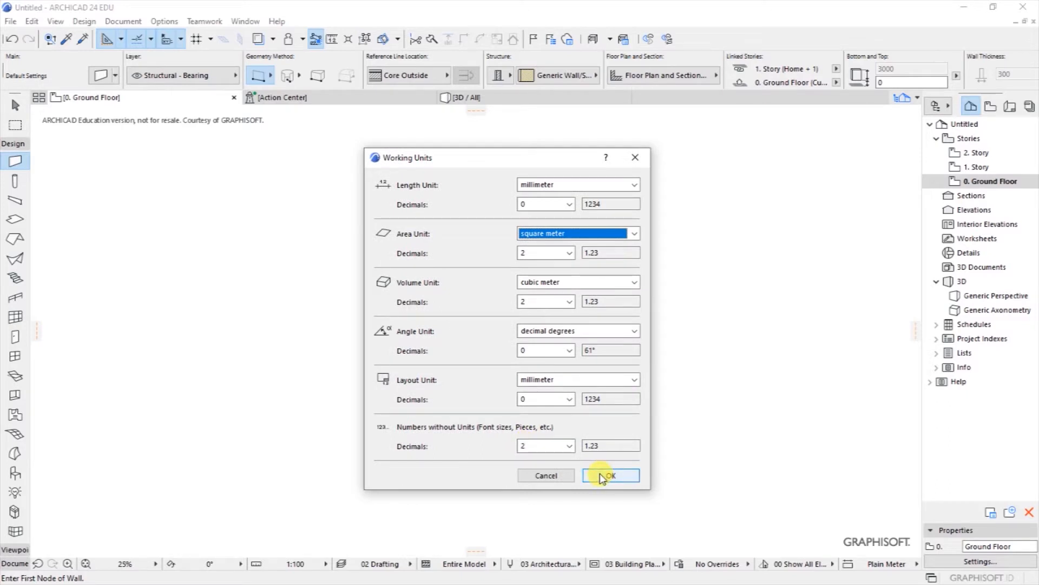
{"action": "left_click", "coordinate": [552, 475]}
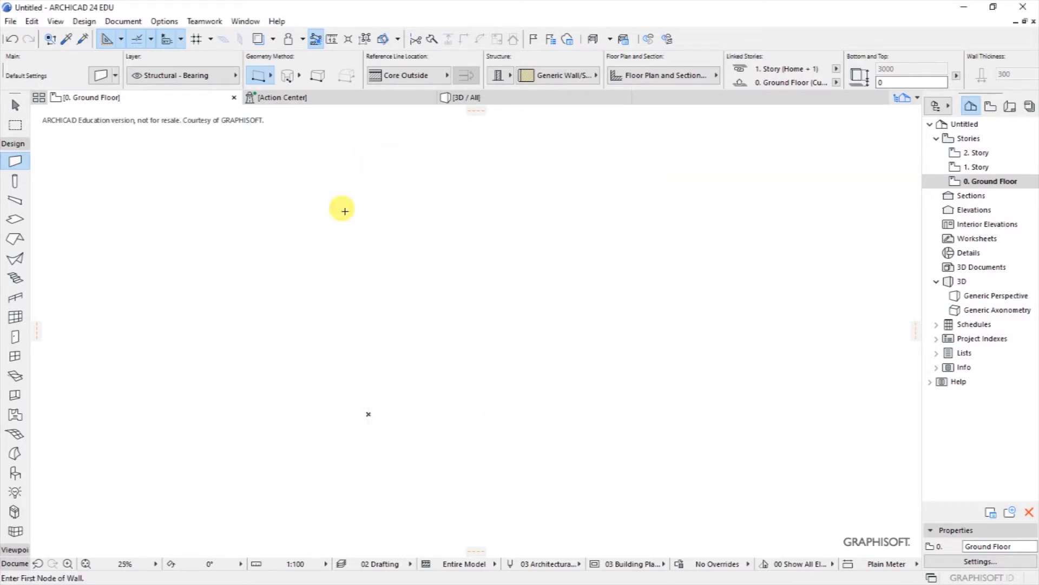
Step: Review the Working Units project preferences and accept them unchanged
{"action": "left_click", "coordinate": [165, 22]}
{"action": "mouse_move", "coordinate": [213, 143]}
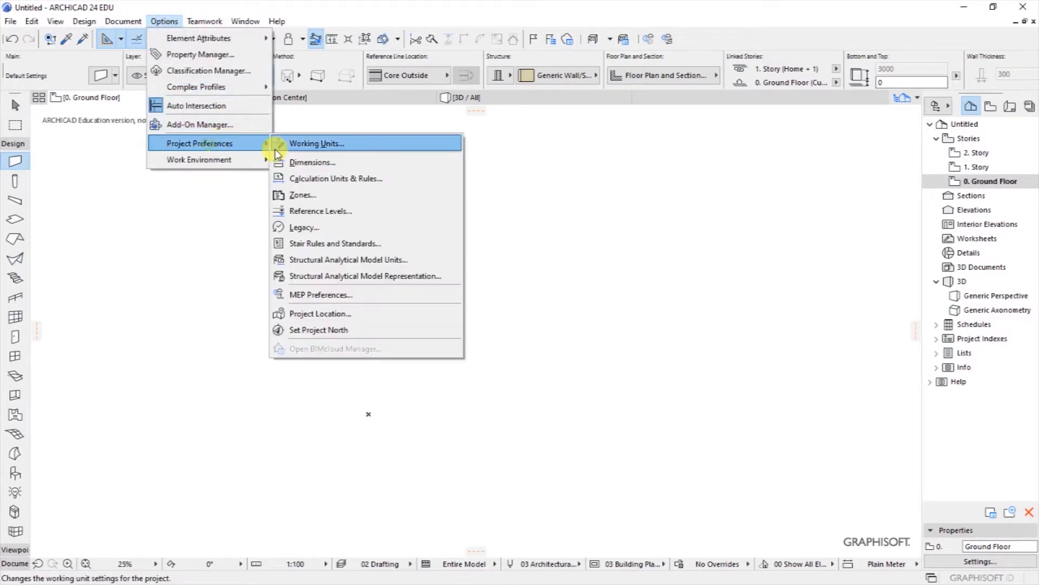
{"action": "left_click", "coordinate": [306, 147]}
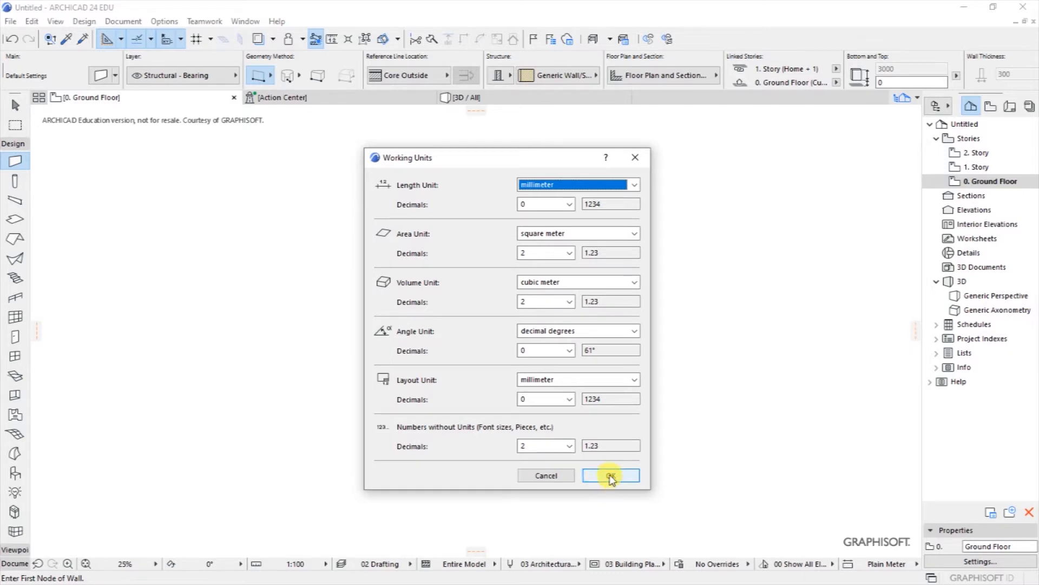
{"action": "left_click", "coordinate": [611, 483]}
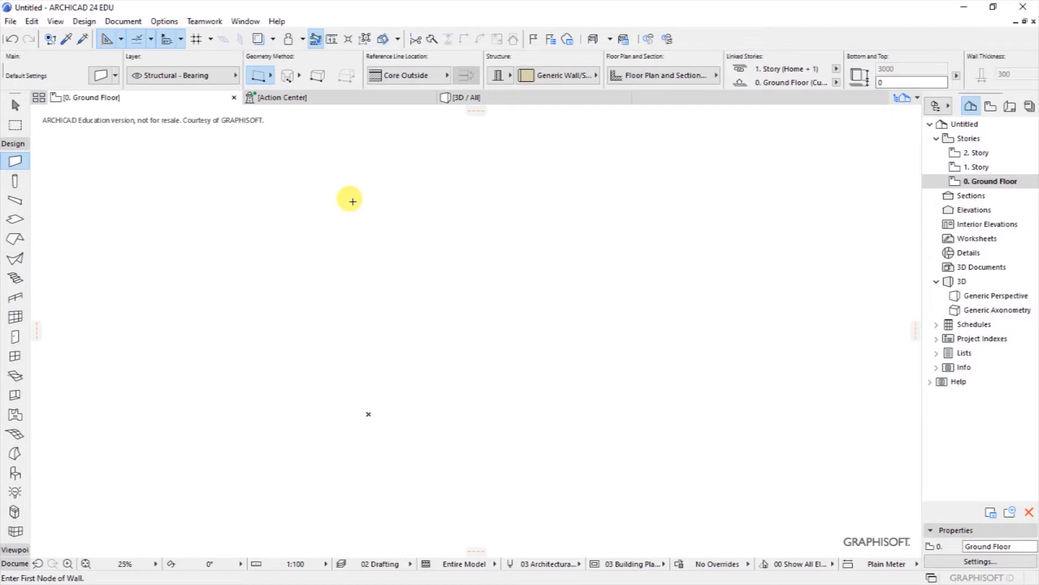
Step: Set the Dimensions preference standard to Plain Millimeter
{"action": "left_click", "coordinate": [164, 22]}
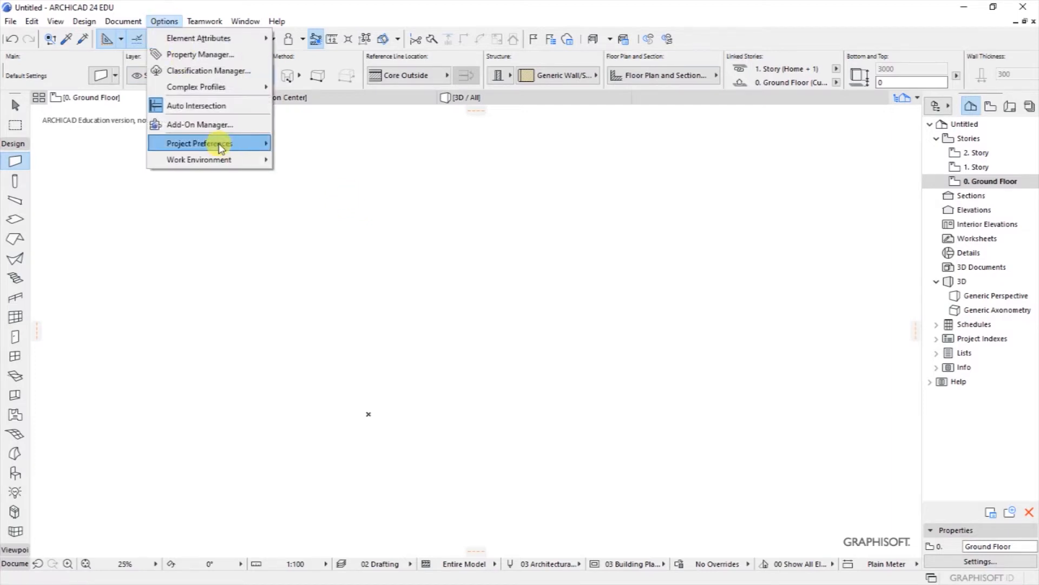
{"action": "mouse_move", "coordinate": [219, 143]}
{"action": "left_click", "coordinate": [318, 167]}
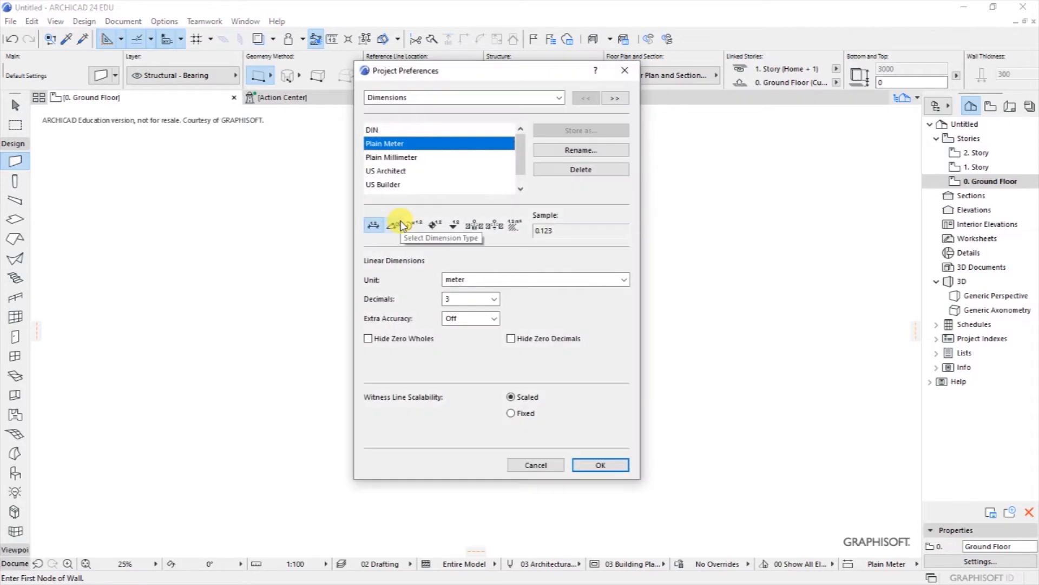
{"action": "left_click", "coordinate": [388, 158]}
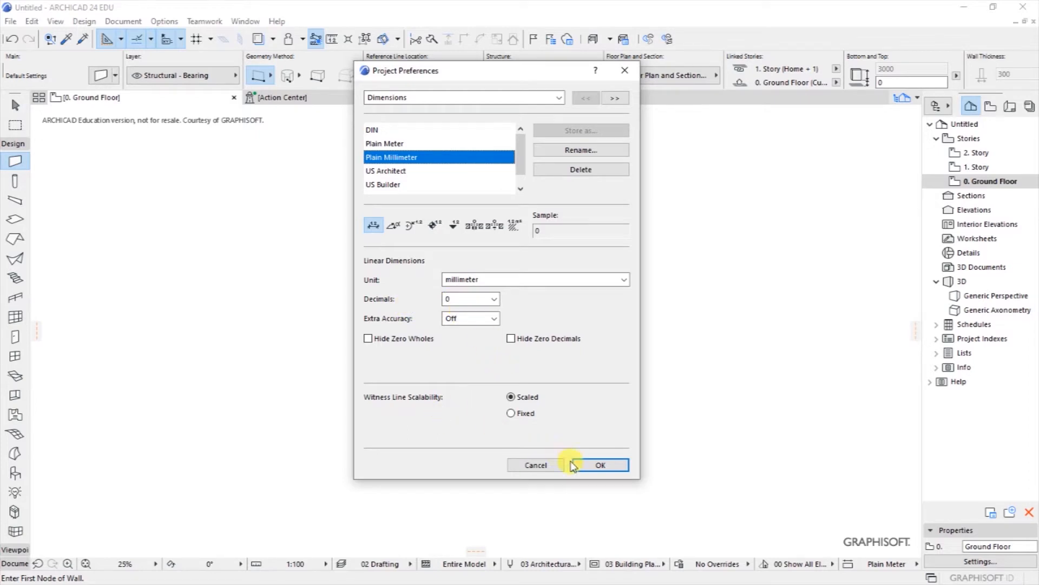
{"action": "left_click", "coordinate": [595, 466]}
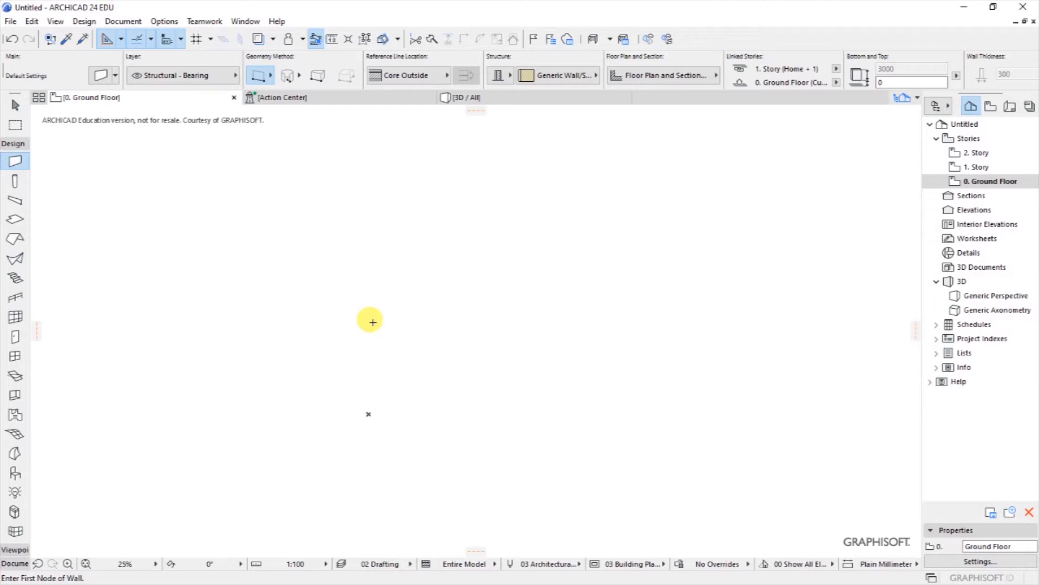
Step: Set Project North by picking an origin on the plan and an end point at 90°
{"action": "left_click", "coordinate": [10, 20]}
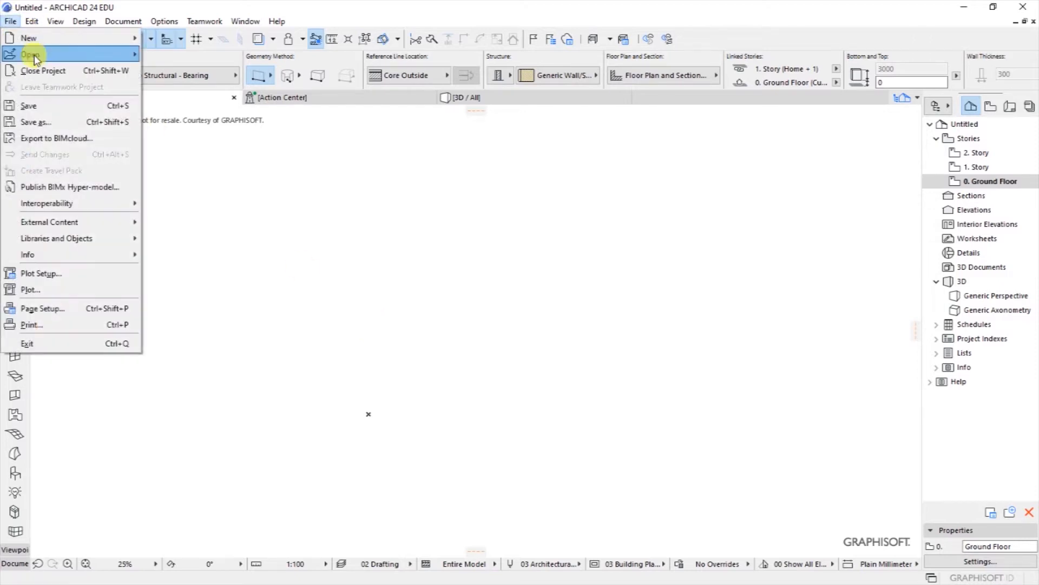
{"action": "left_click", "coordinate": [227, 151]}
{"action": "left_click", "coordinate": [165, 22]}
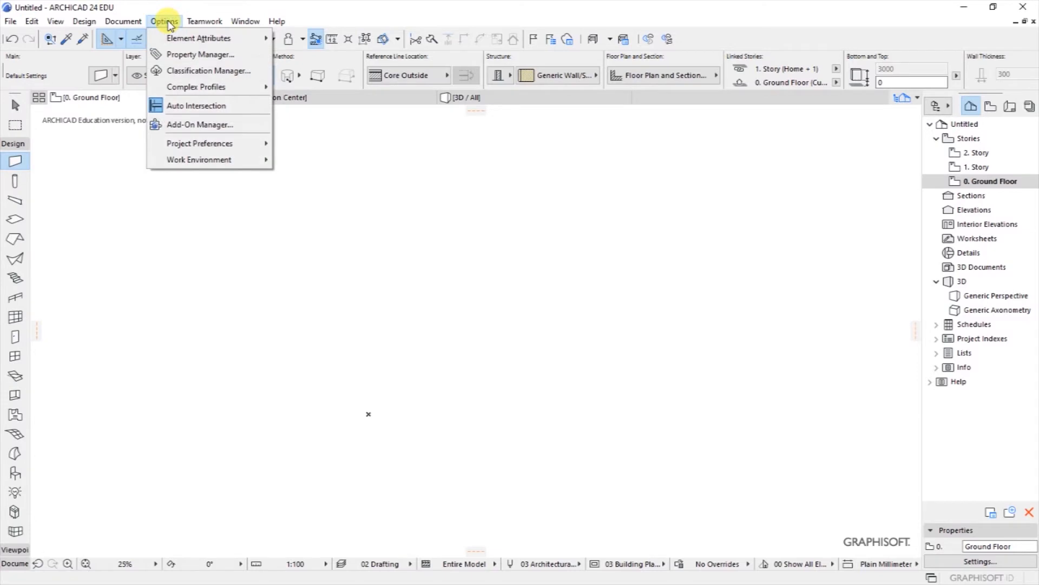
{"action": "mouse_move", "coordinate": [174, 144]}
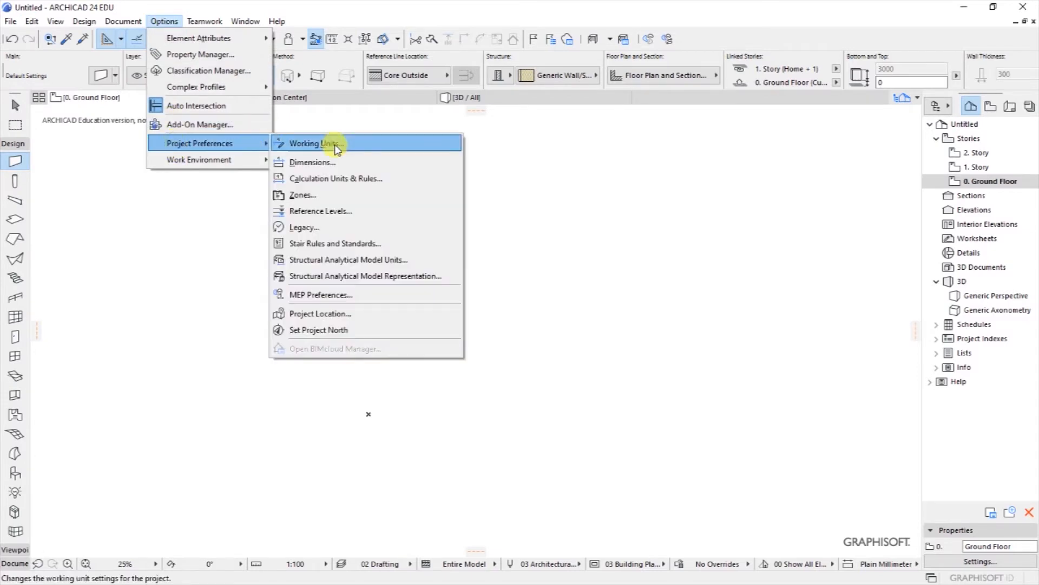
{"action": "left_click", "coordinate": [324, 330]}
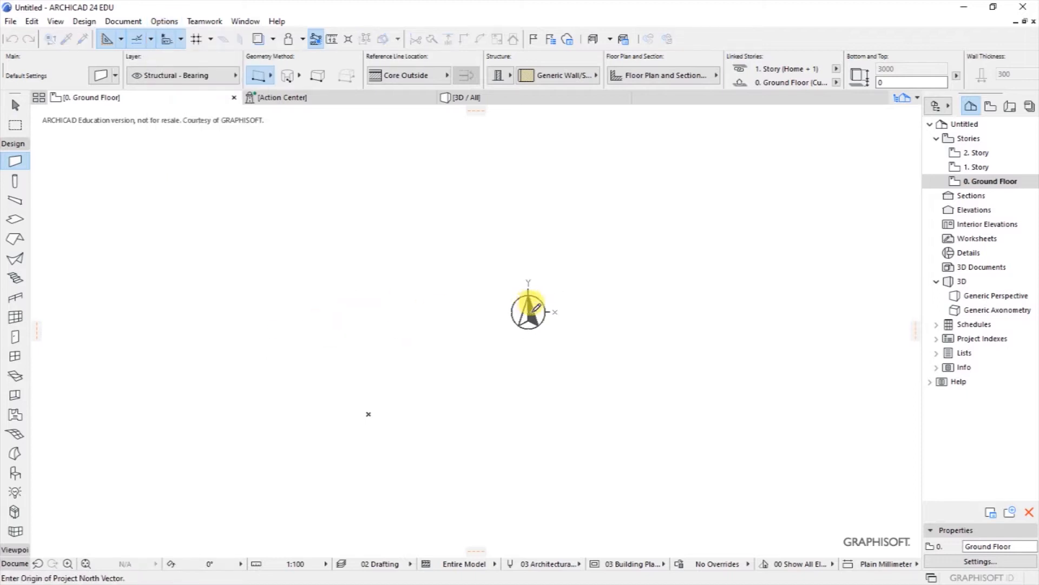
{"action": "left_click", "coordinate": [662, 309]}
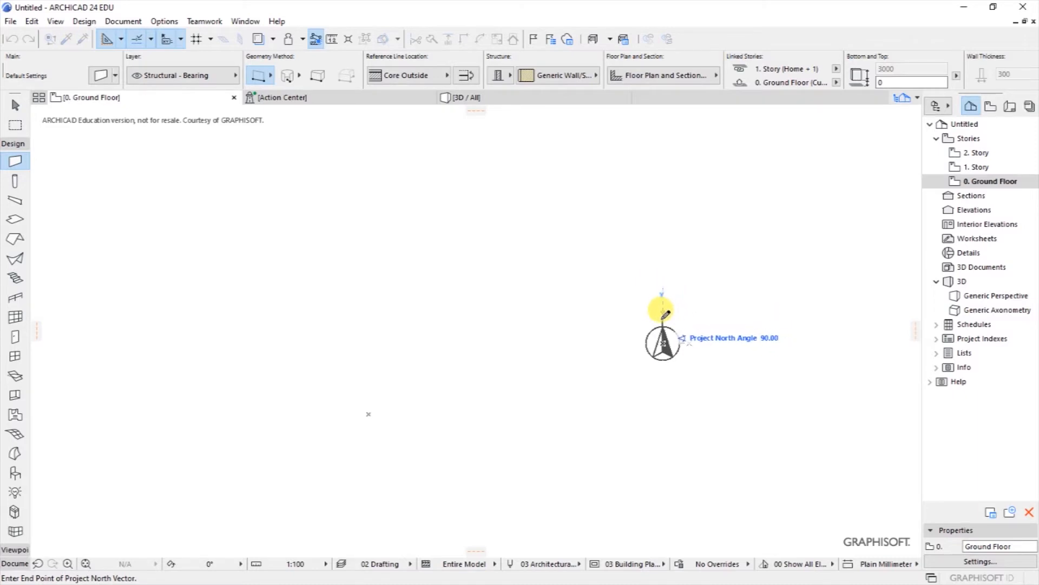
{"action": "left_click", "coordinate": [644, 281]}
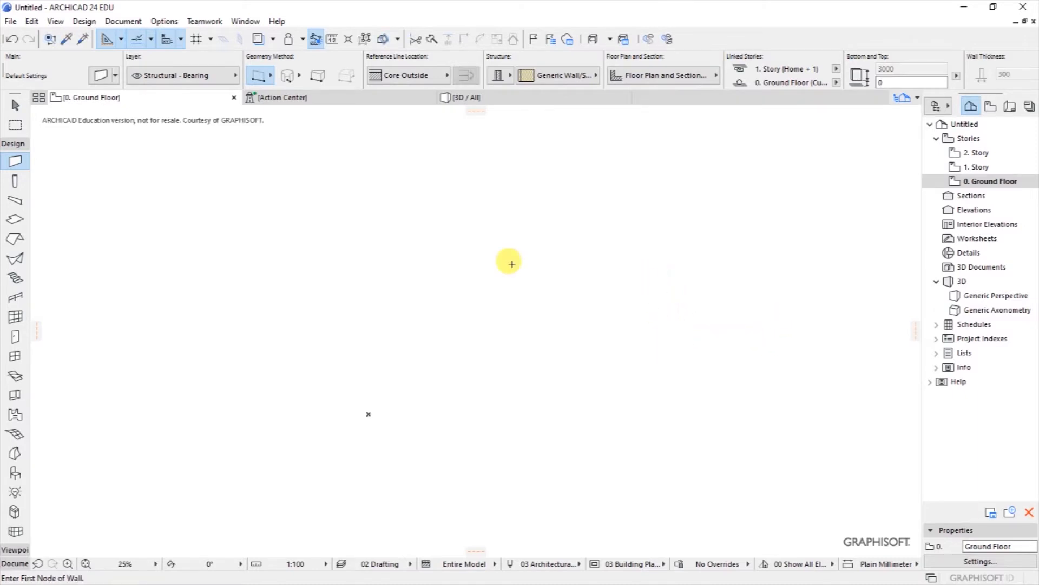
Step: Bring up Project Location from Project Preferences and show its full Project Info
{"action": "left_click", "coordinate": [164, 21]}
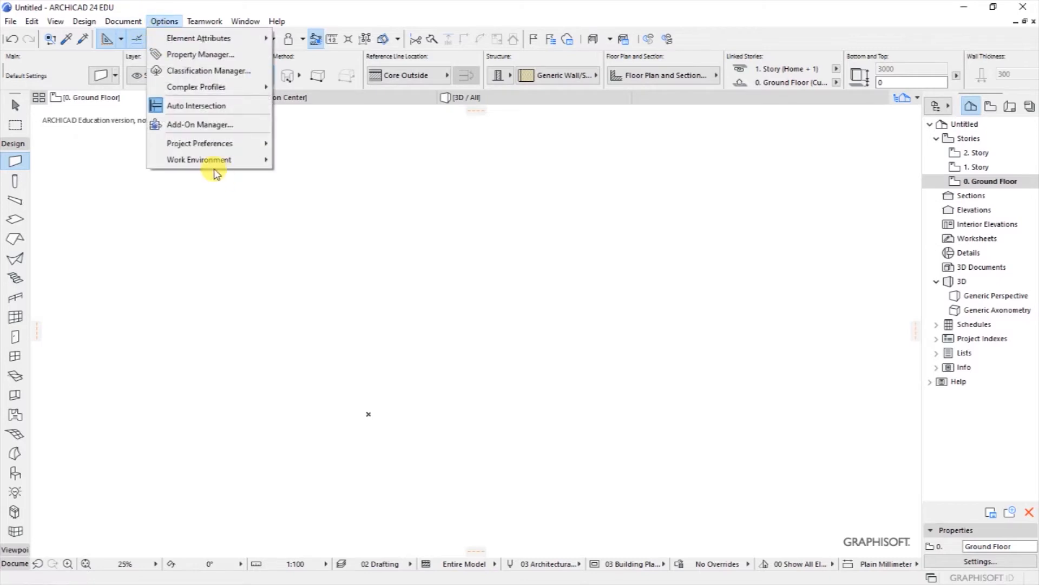
{"action": "mouse_move", "coordinate": [202, 147]}
{"action": "left_click", "coordinate": [332, 313]}
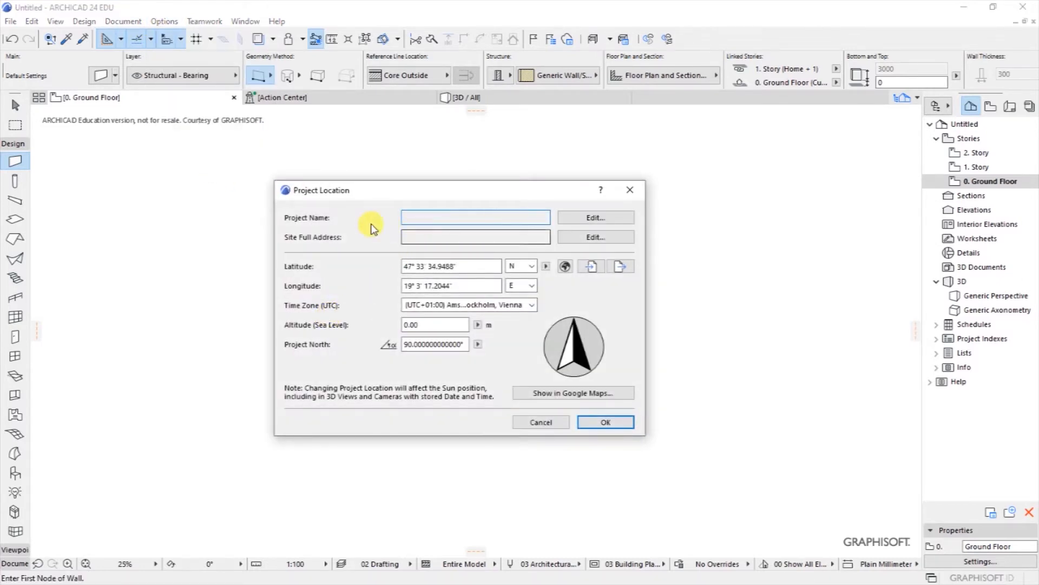
{"action": "left_click_drag", "start_coordinate": [383, 197], "coordinate": [402, 196]}
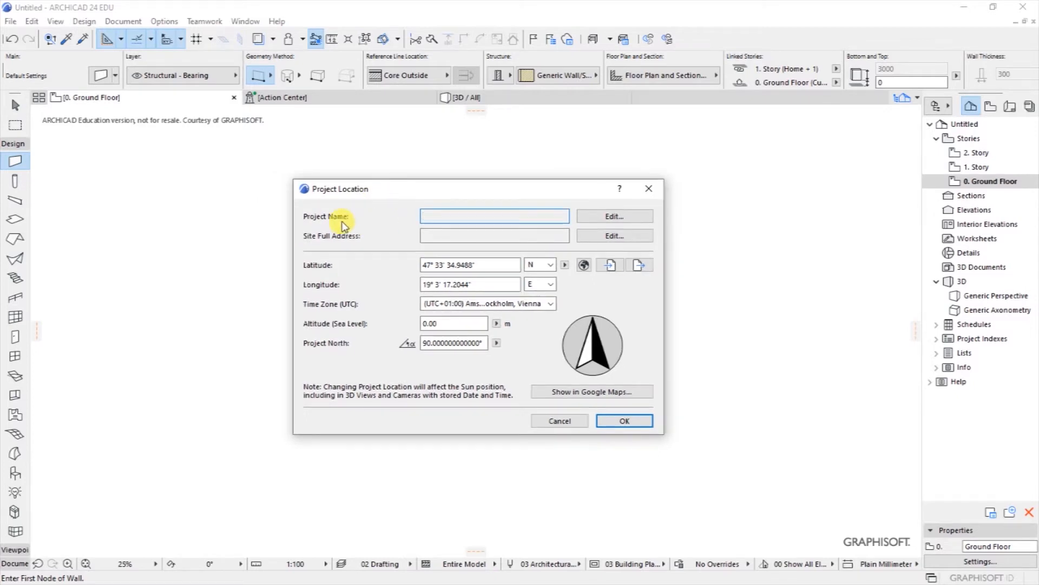
{"action": "left_click", "coordinate": [612, 217]}
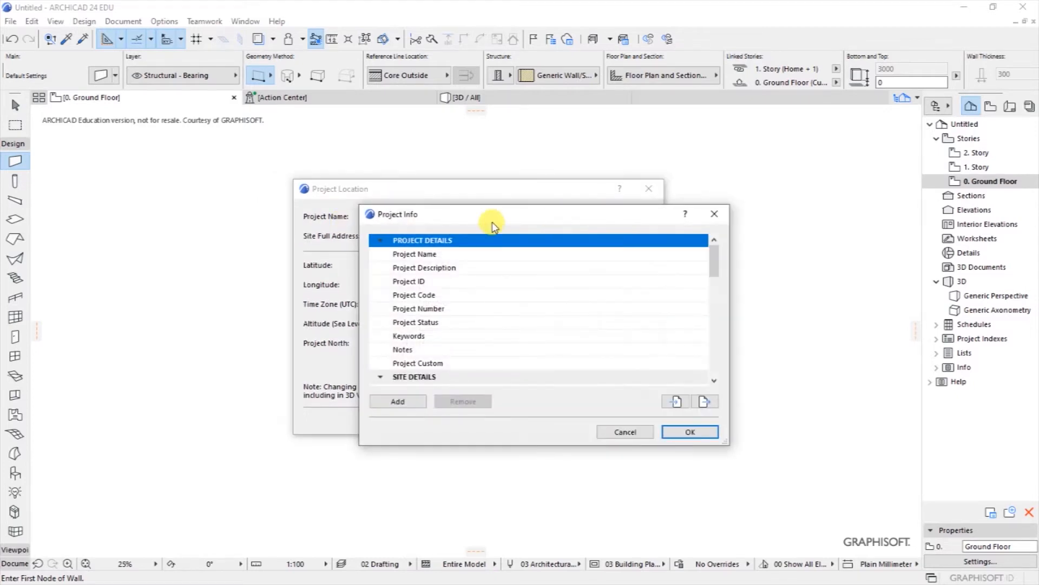
Step: Set the Project Name to PROPOSED RESIDENTIAL DEVELOPMENT
{"action": "left_click", "coordinate": [456, 254]}
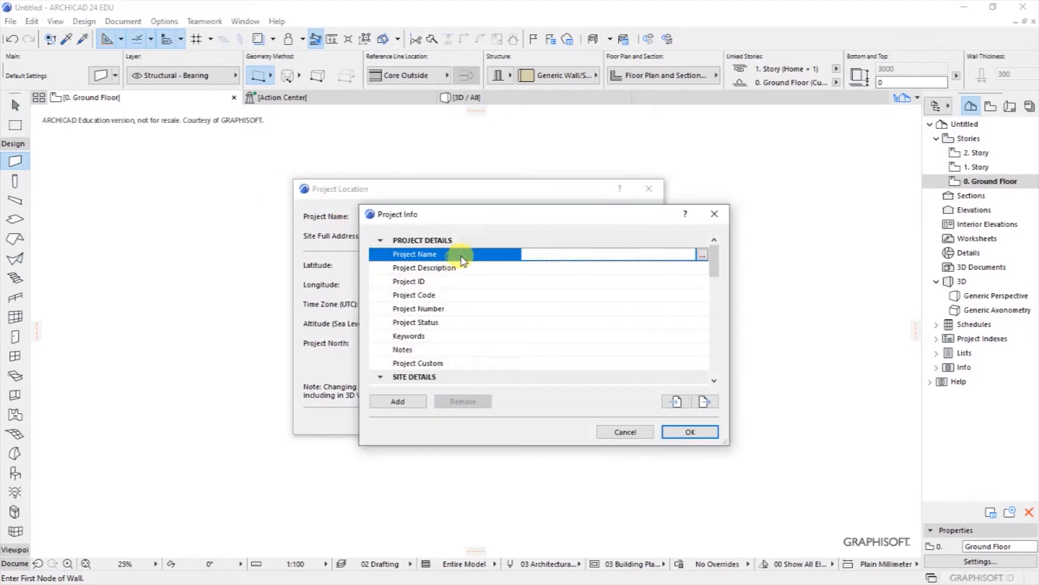
{"action": "left_click", "coordinate": [536, 253]}
{"action": "type", "text": "p"}
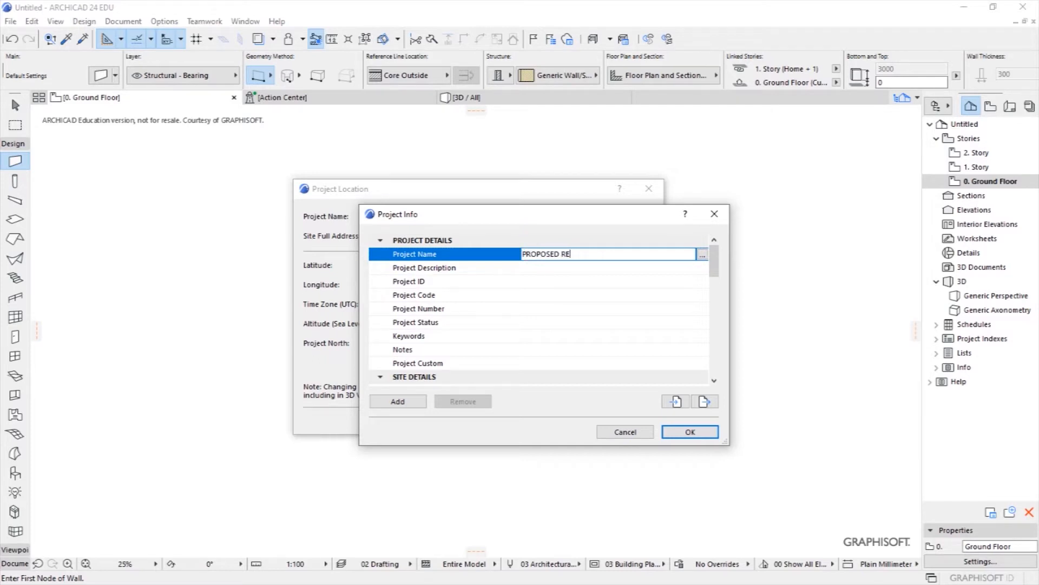
{"action": "type", "text": "ROPOSED RESIDENTIAL DEVELOPMENT"}
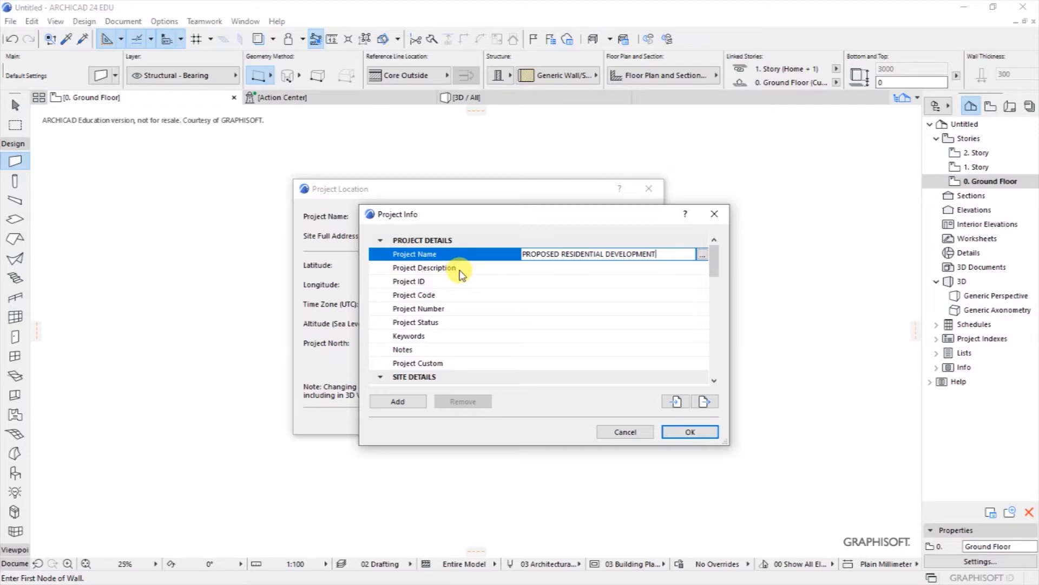
{"action": "left_click", "coordinate": [539, 280]}
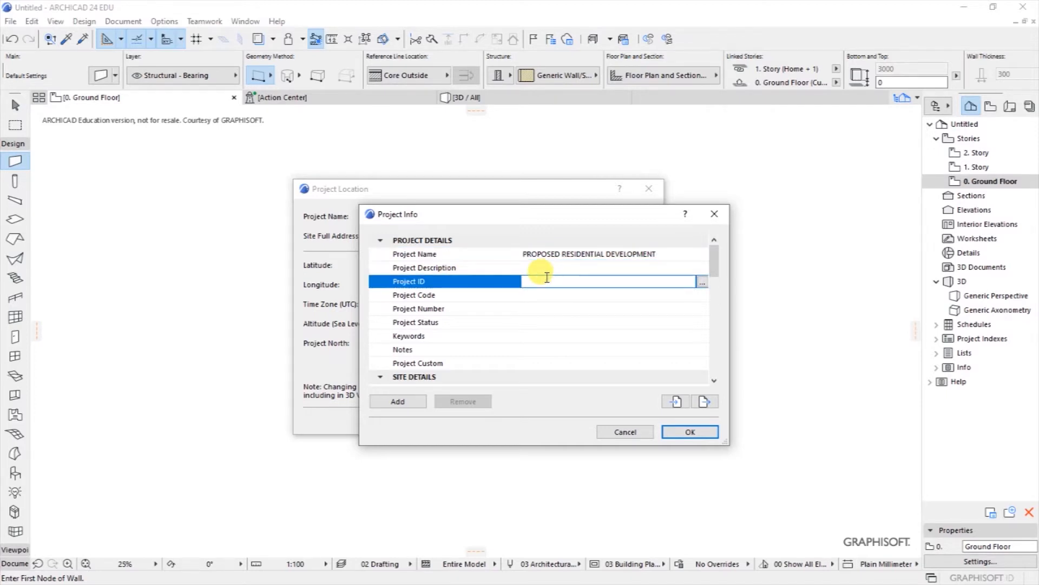
Step: Set Project Status to DESIGN and enter a project number
{"action": "left_click", "coordinate": [434, 323]}
{"action": "left_click", "coordinate": [534, 322]}
{"action": "type", "text": "DESIGN"}
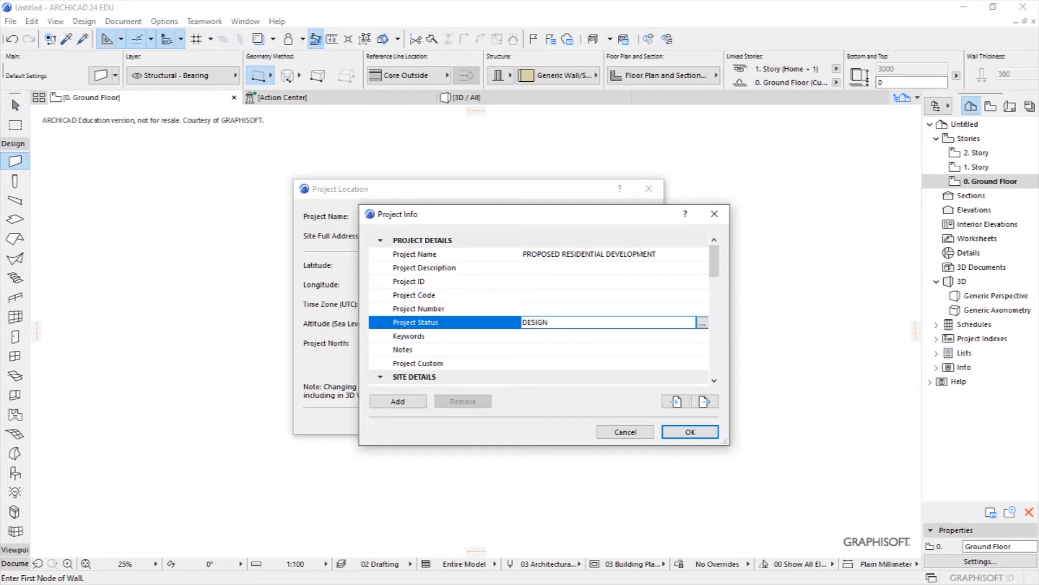
{"action": "left_click", "coordinate": [571, 296]}
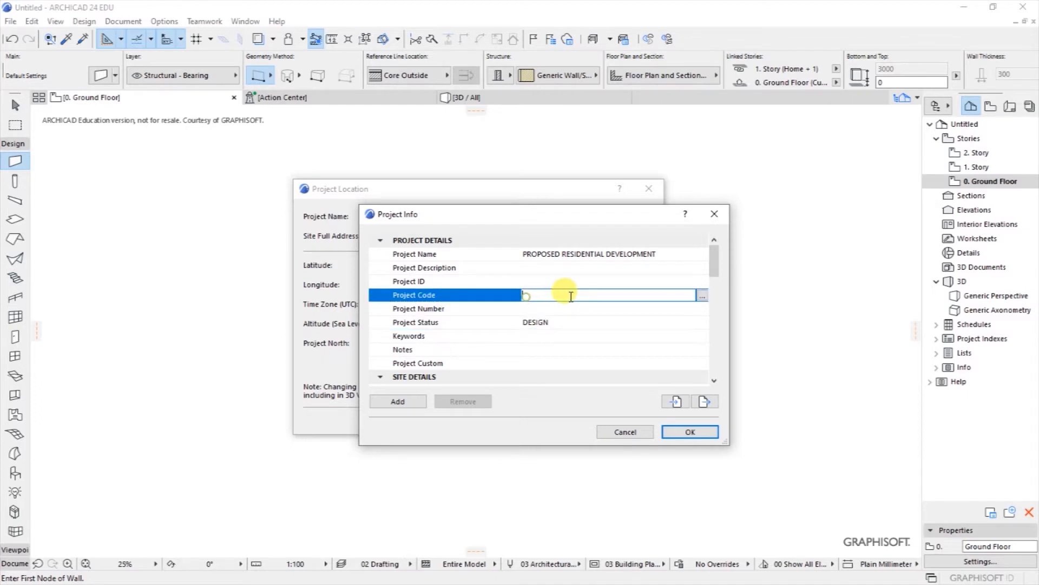
{"action": "left_click", "coordinate": [530, 308]}
{"action": "type", "text": "QBA 0012020"}
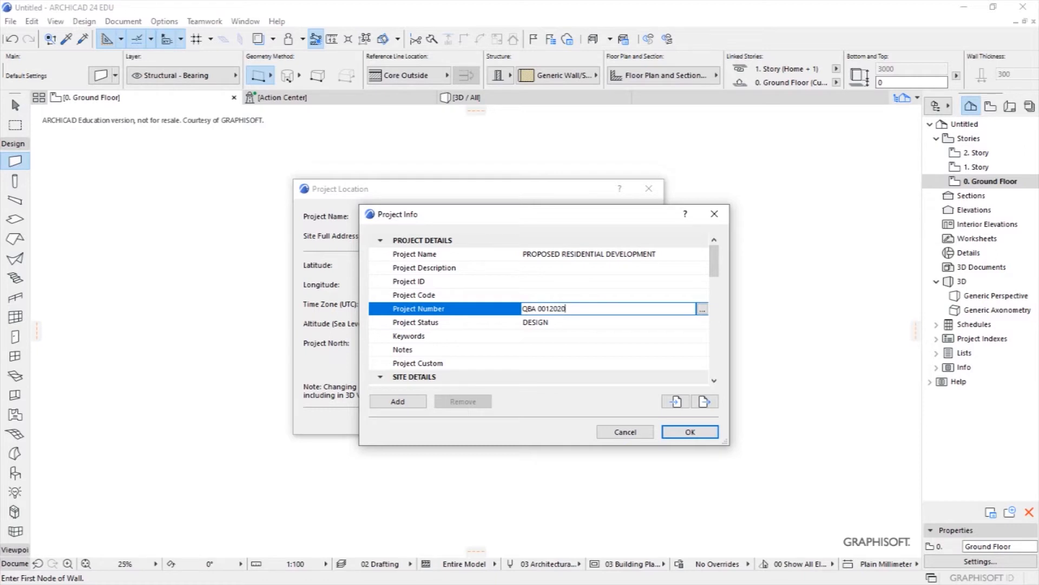
Step: Scroll through the Project Info list to the CONTACT DETAILS section
{"action": "scroll", "coordinate": [460, 355], "scroll_direction": "down", "scroll_amount": 4}
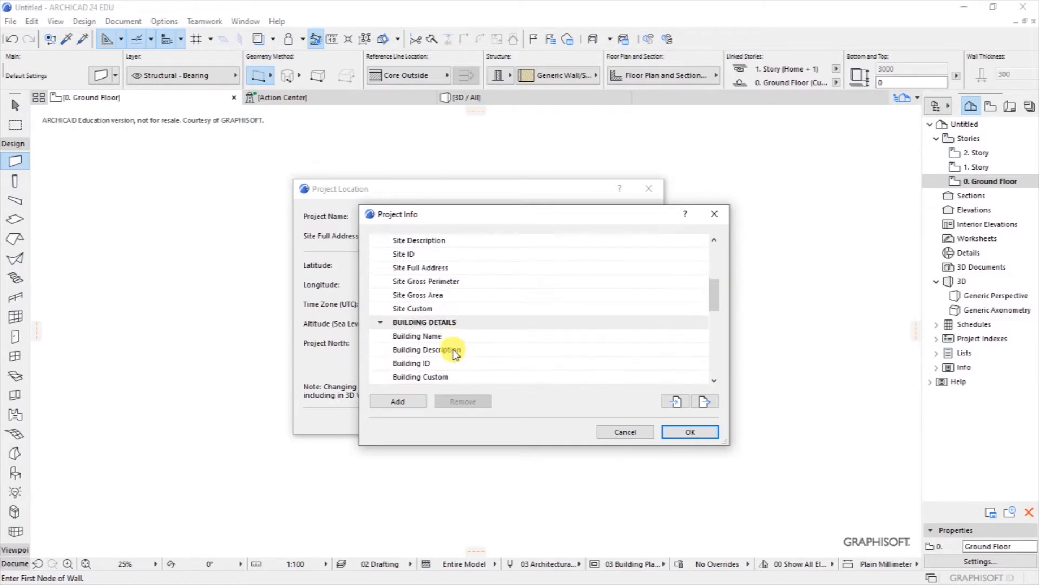
{"action": "scroll", "coordinate": [456, 353], "scroll_direction": "down", "scroll_amount": 5}
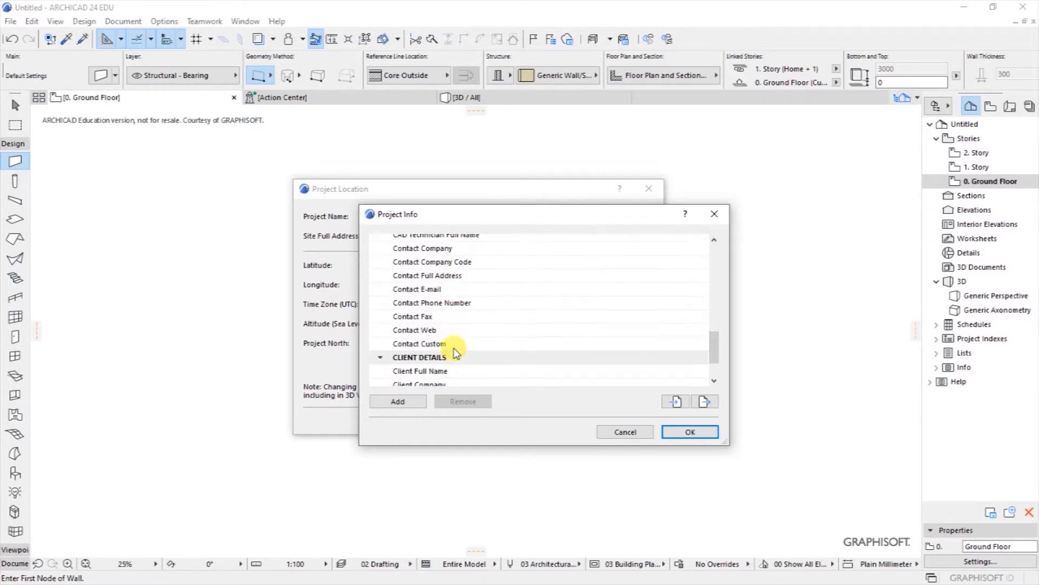
{"action": "scroll", "coordinate": [453, 352], "scroll_direction": "up", "scroll_amount": 9}
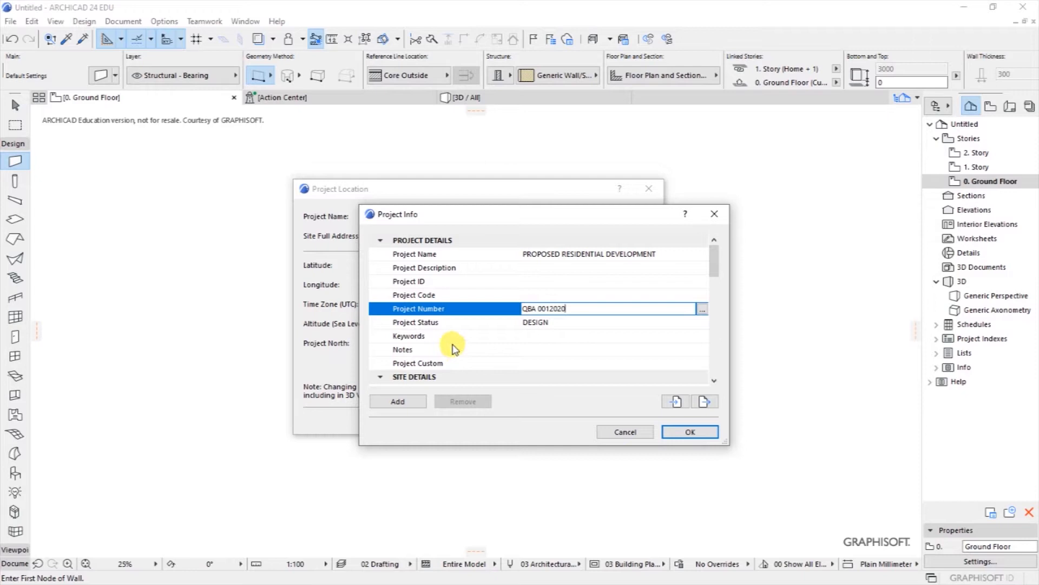
{"action": "scroll", "coordinate": [454, 333], "scroll_direction": "down", "scroll_amount": 3}
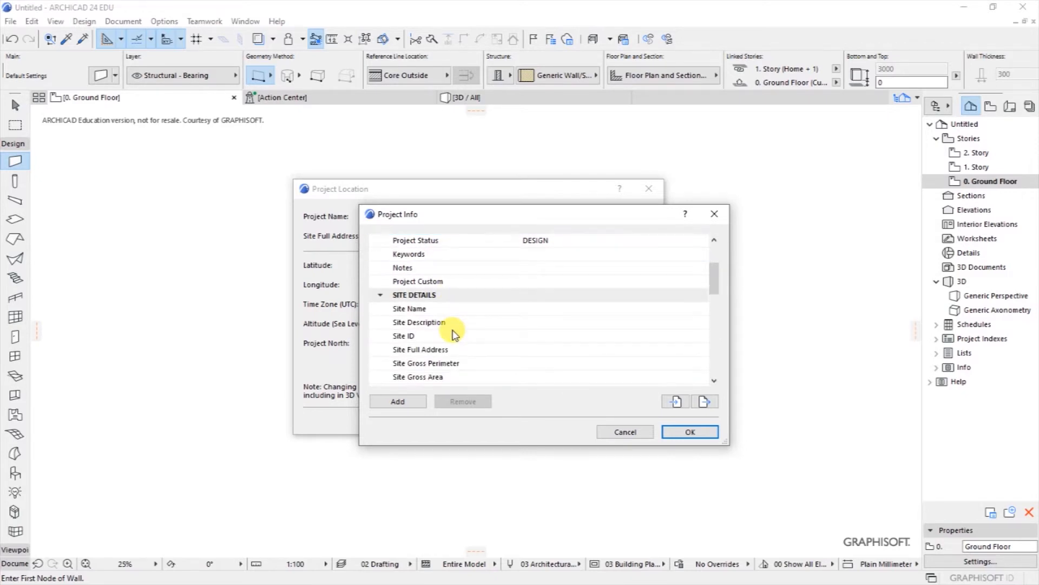
{"action": "scroll", "coordinate": [453, 333], "scroll_direction": "down", "scroll_amount": 1}
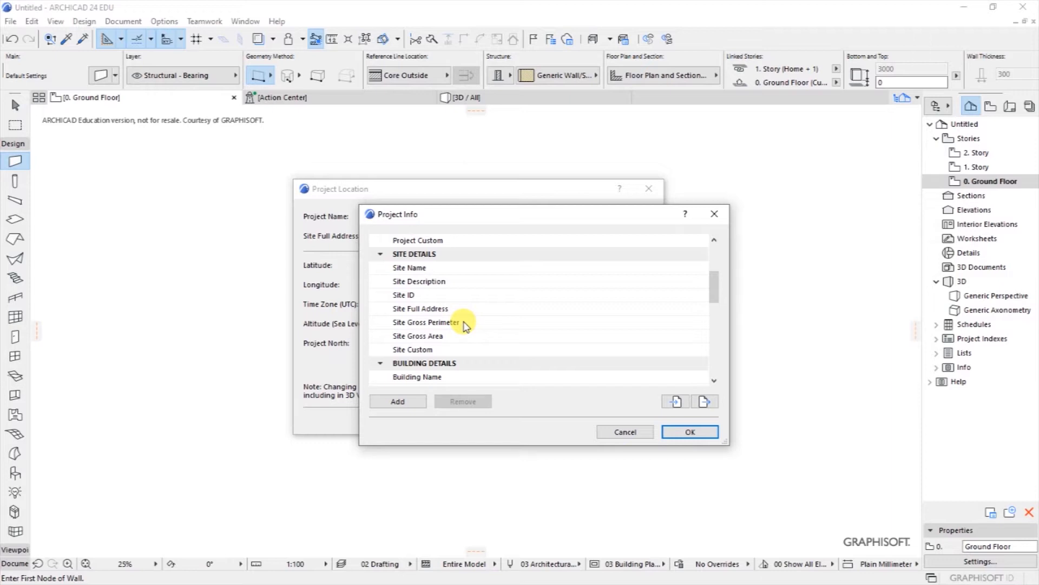
{"action": "left_click", "coordinate": [714, 380]}
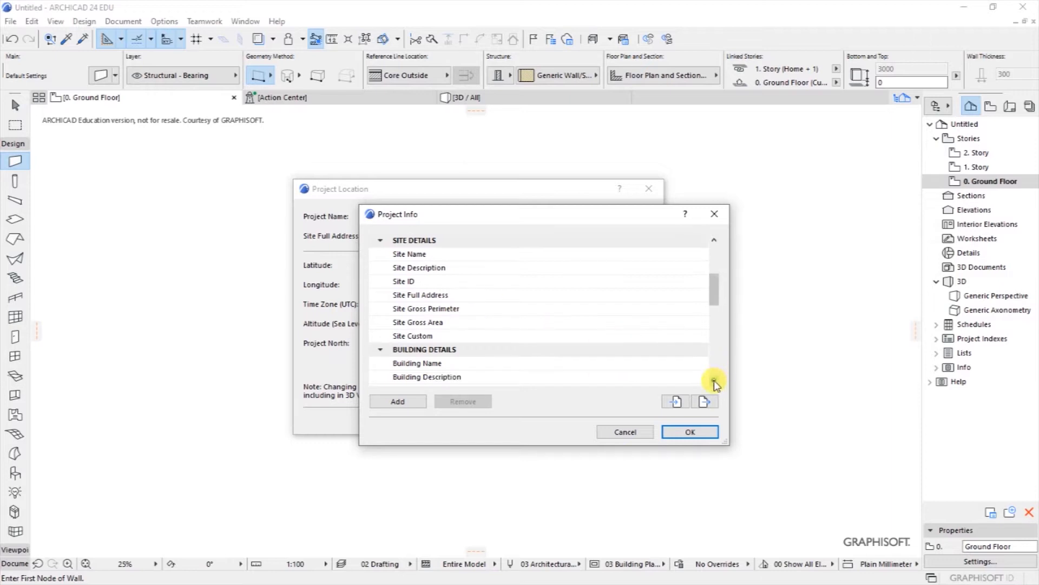
{"action": "left_click", "coordinate": [715, 381]}
{"action": "left_click", "coordinate": [714, 380]}
{"action": "left_click", "coordinate": [715, 380]}
{"action": "left_click", "coordinate": [715, 381]}
{"action": "left_click", "coordinate": [714, 380]}
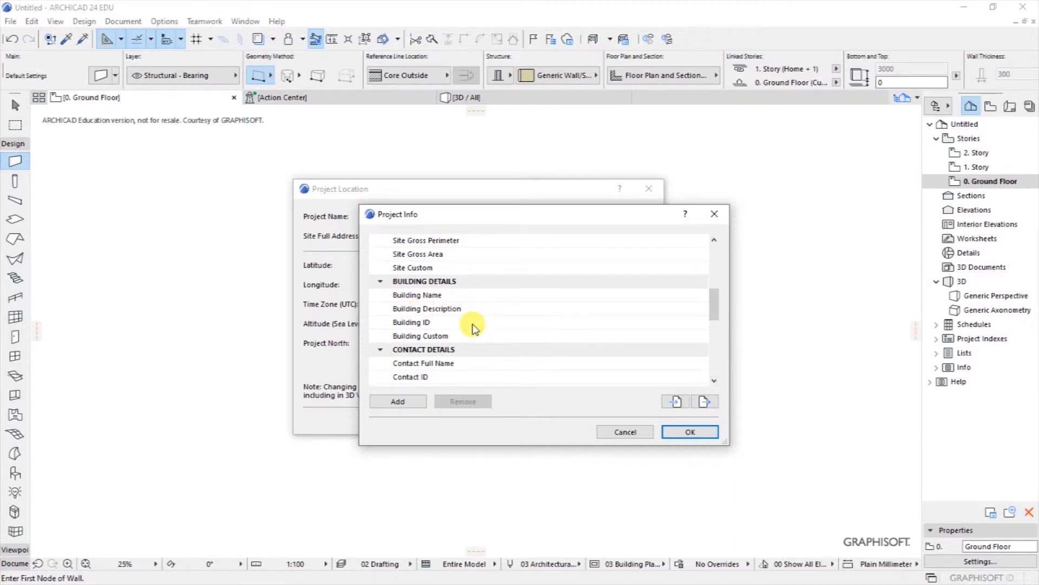
{"action": "scroll", "coordinate": [481, 328], "scroll_direction": "down", "scroll_amount": 1}
{"action": "scroll", "coordinate": [481, 328], "scroll_direction": "down", "scroll_amount": 1}
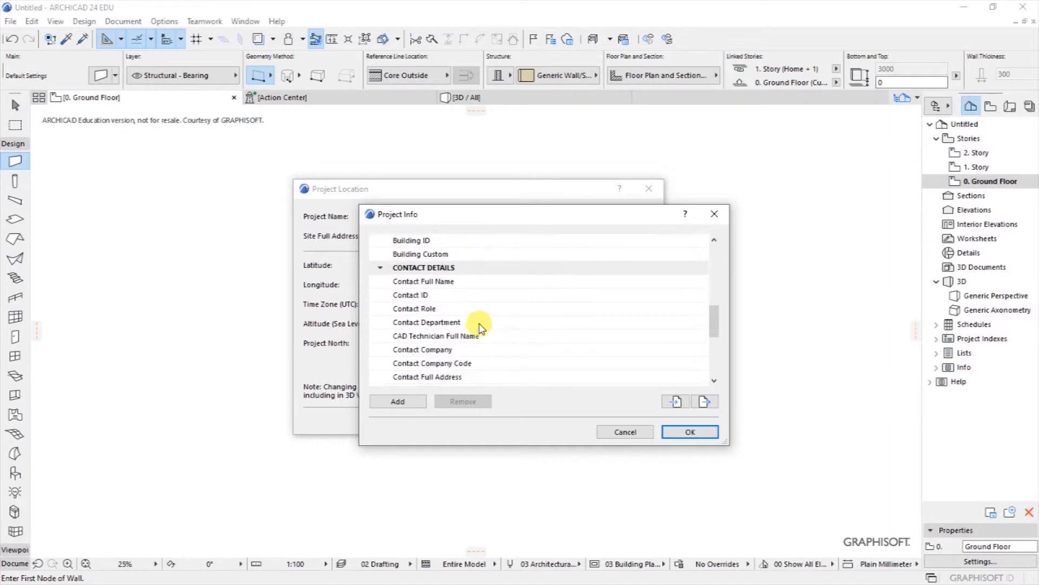
{"action": "scroll", "coordinate": [480, 328], "scroll_direction": "down", "scroll_amount": 1}
{"action": "scroll", "coordinate": [481, 328], "scroll_direction": "up", "scroll_amount": 1}
{"action": "scroll", "coordinate": [480, 328], "scroll_direction": "down", "scroll_amount": 4}
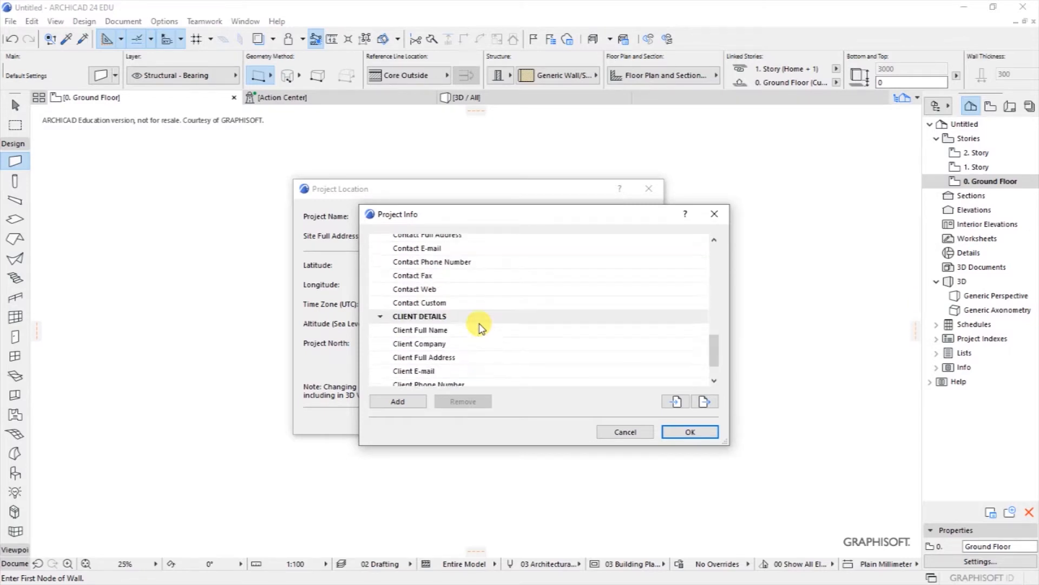
{"action": "scroll", "coordinate": [481, 328], "scroll_direction": "up", "scroll_amount": 3}
Step: Select Contact Full Name, open its '...' editor, and close it unchanged
{"action": "left_click", "coordinate": [489, 271]}
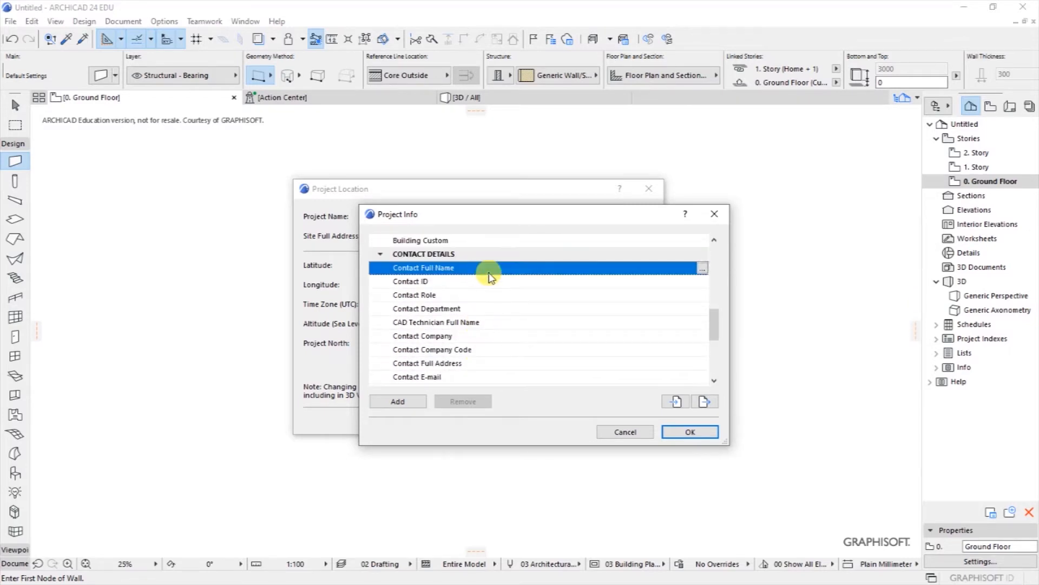
{"action": "left_click", "coordinate": [701, 269]}
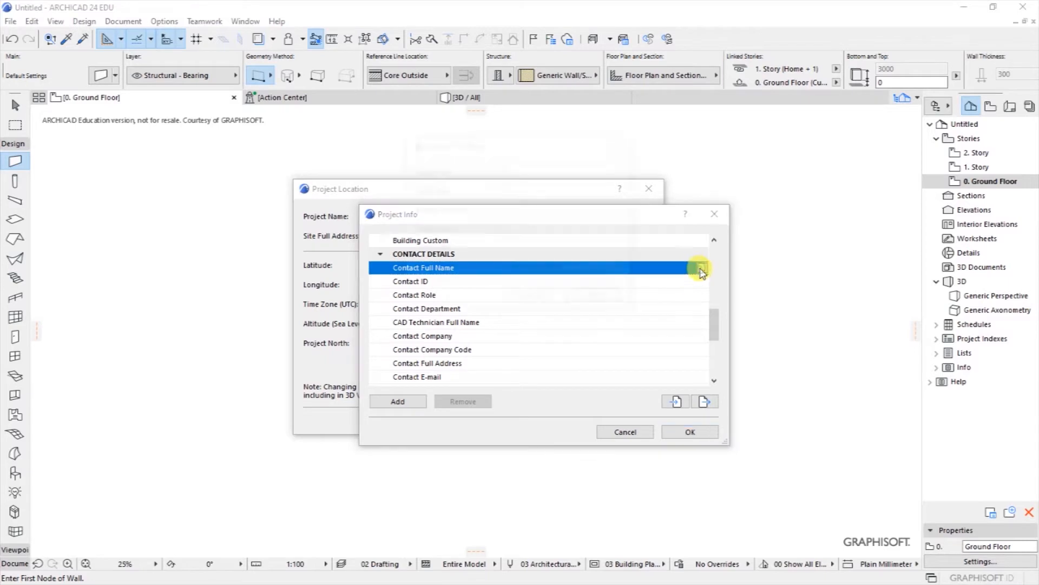
{"action": "left_click", "coordinate": [622, 142]}
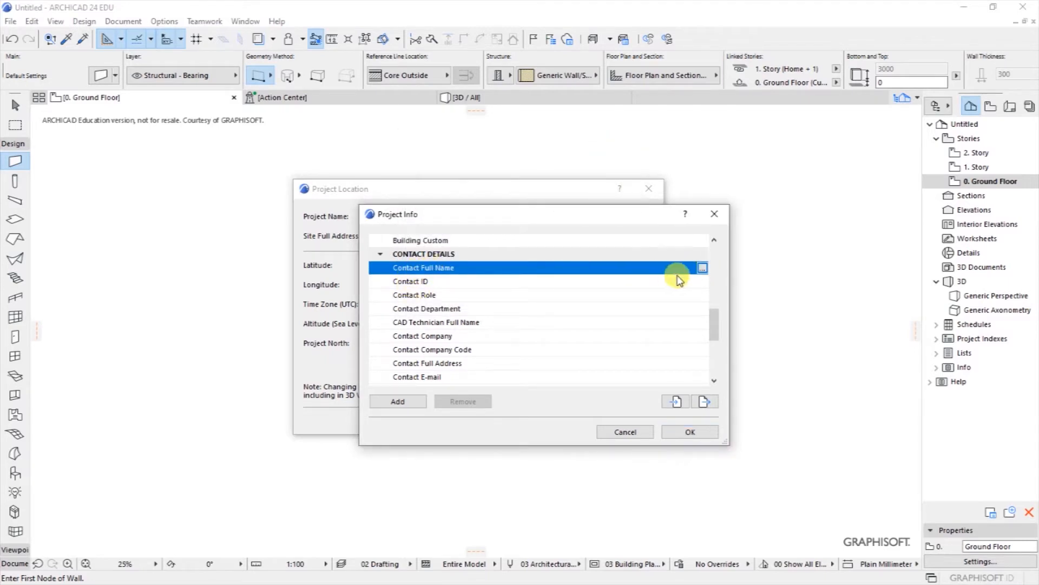
Step: Enter prefix title QS plus the contact's given and middle names, and confirm
{"action": "left_click", "coordinate": [702, 269]}
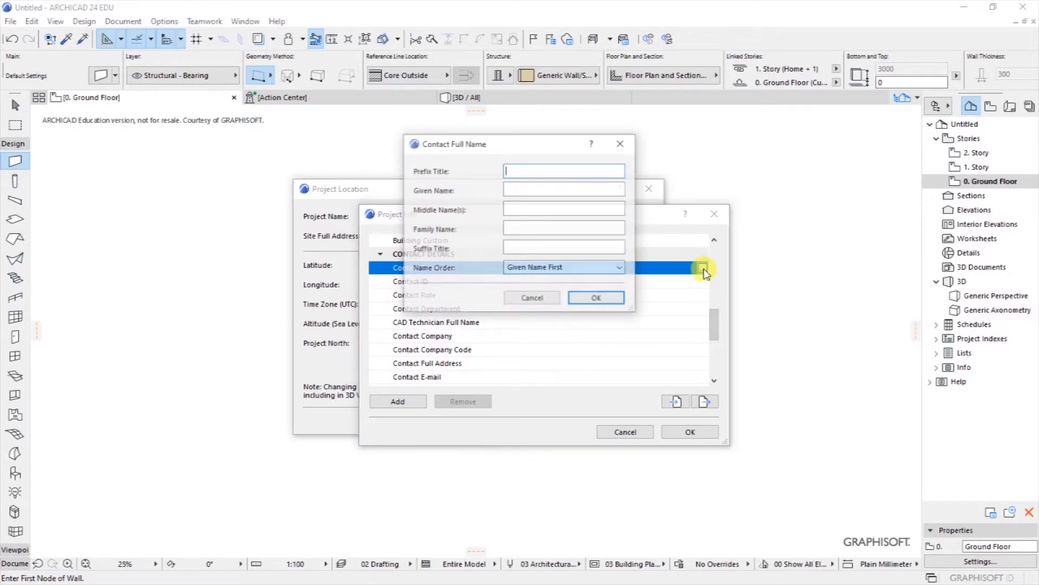
{"action": "left_click_drag", "start_coordinate": [509, 142], "coordinate": [515, 169]}
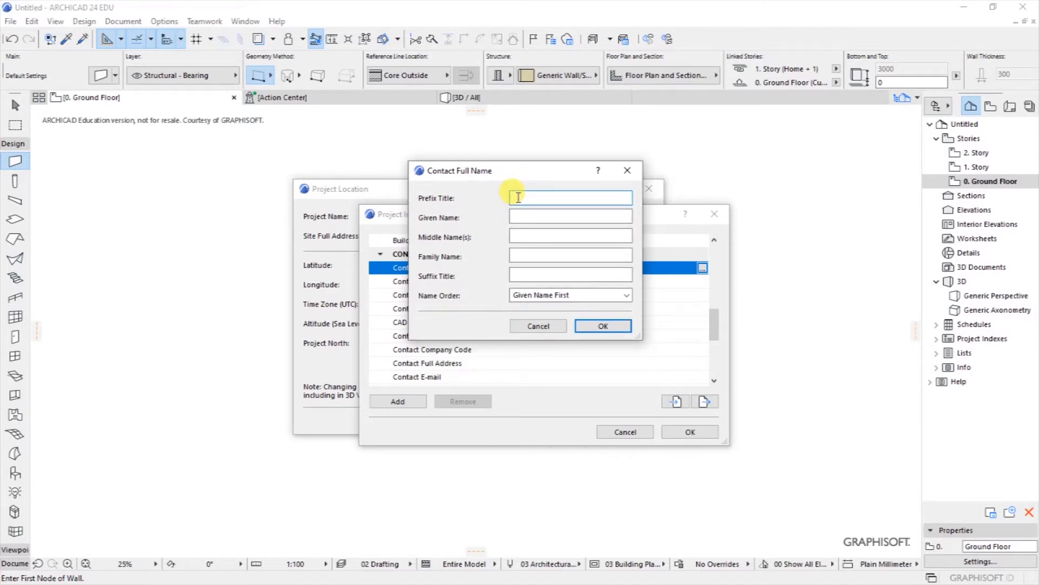
{"action": "type", "text": "c"}
{"action": "left_click", "coordinate": [514, 213]}
{"action": "type", "text": "ngi"}
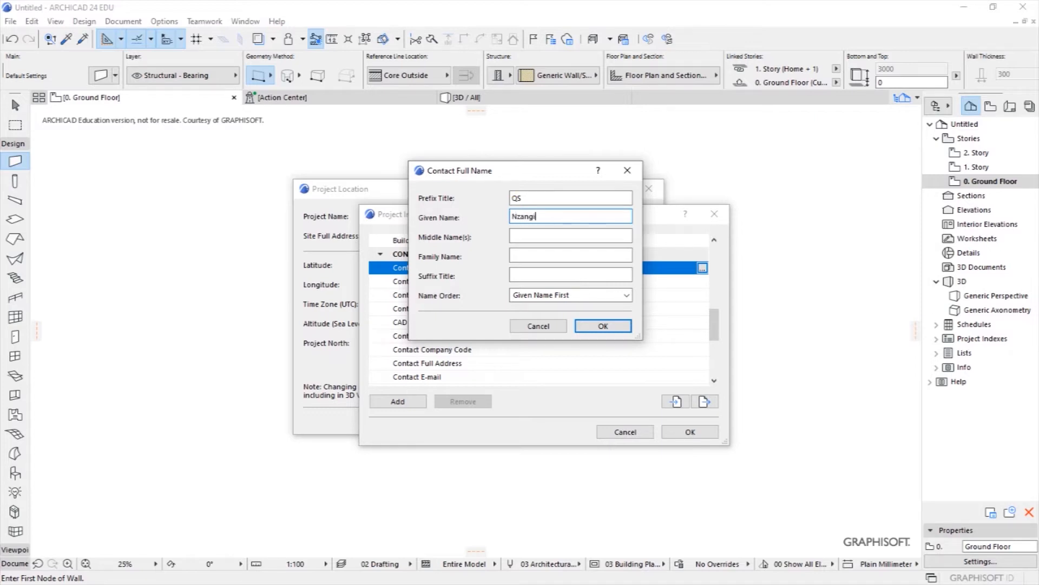
{"action": "left_click", "coordinate": [530, 237]}
{"action": "type", "text": "Muimi"}
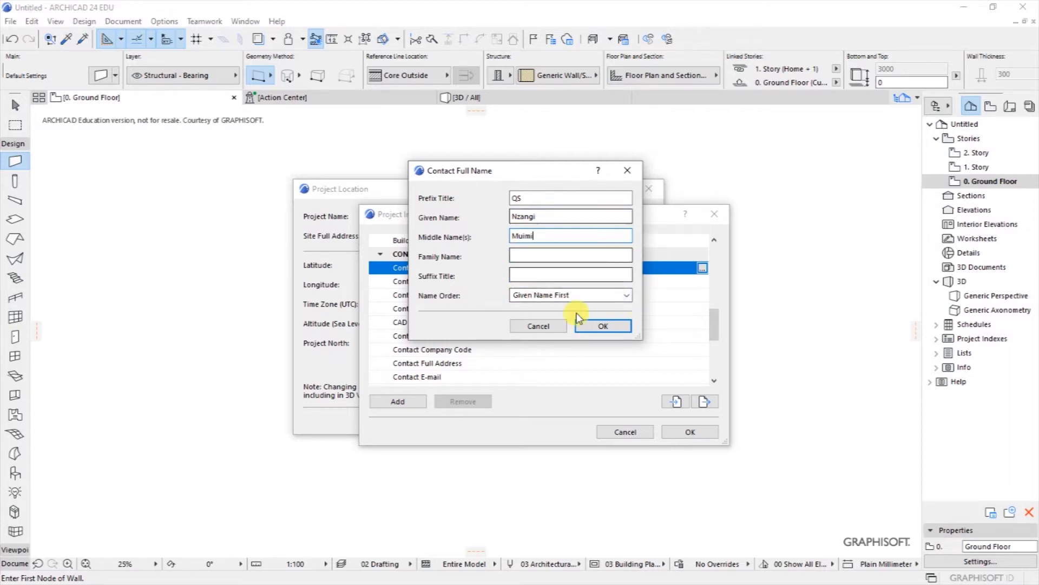
{"action": "left_click", "coordinate": [599, 325]}
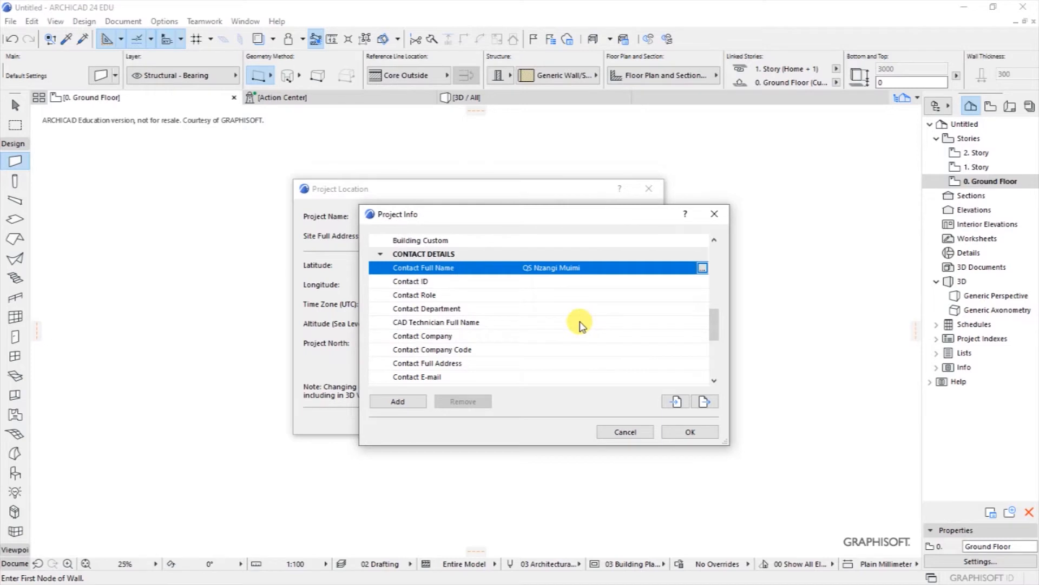
Step: Set the Contact Role to Designer
{"action": "left_click", "coordinate": [539, 294]}
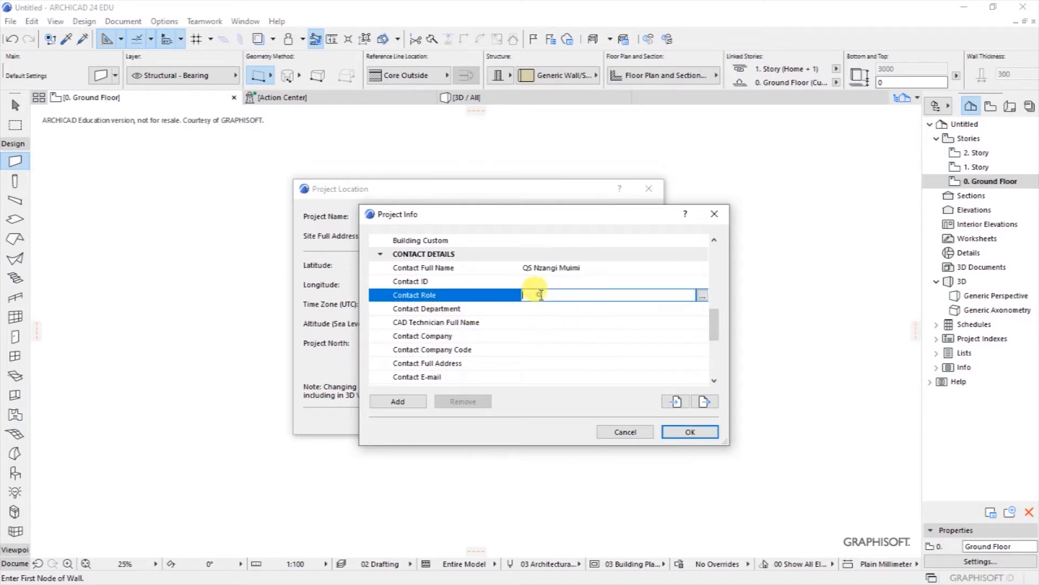
{"action": "left_click", "coordinate": [702, 295]}
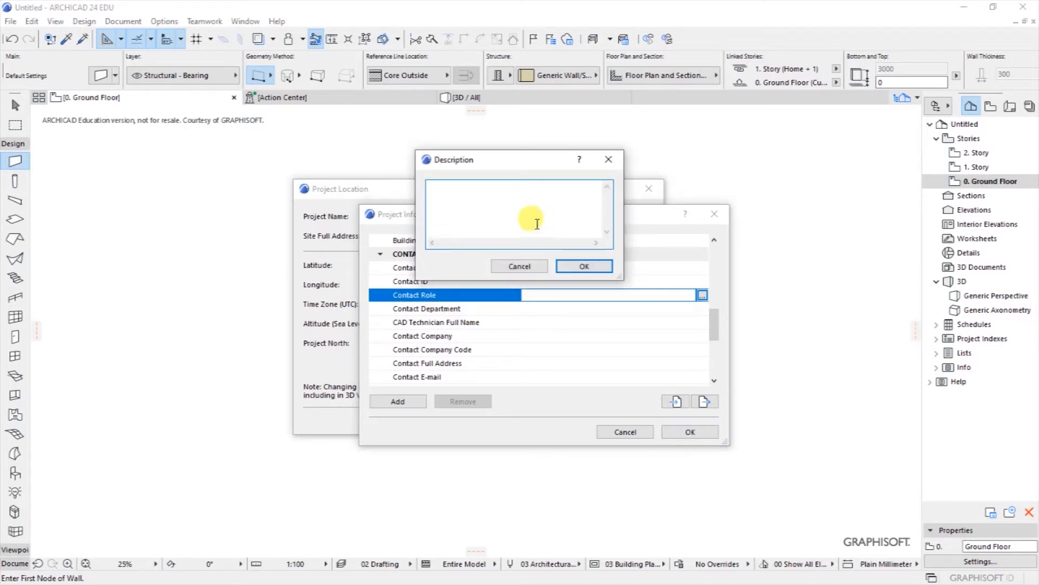
{"action": "type", "text": "Designer"}
{"action": "left_click", "coordinate": [589, 263]}
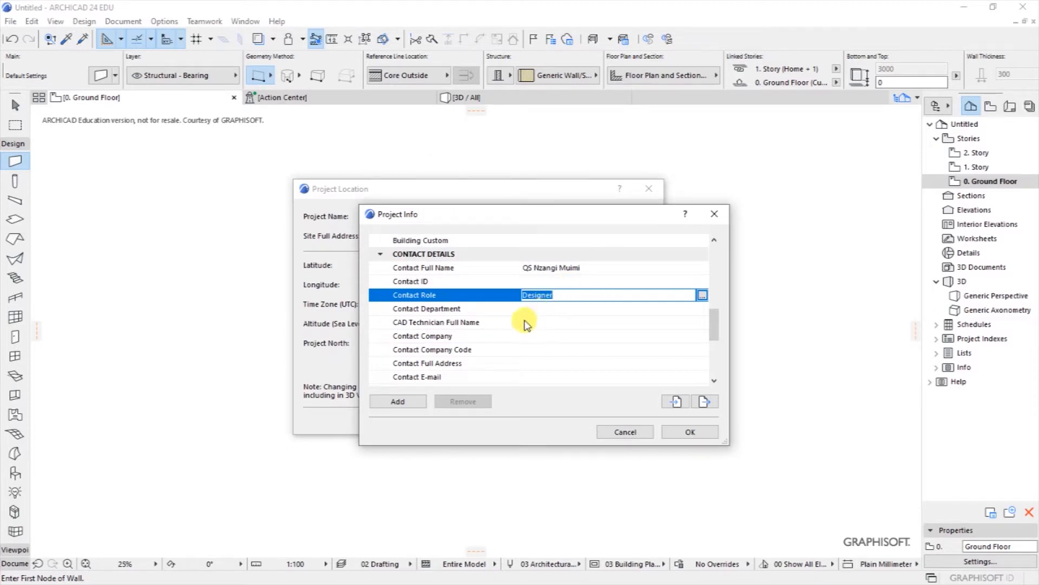
Step: Set the Contact Company to QuantBuild Academy
{"action": "left_click", "coordinate": [482, 337]}
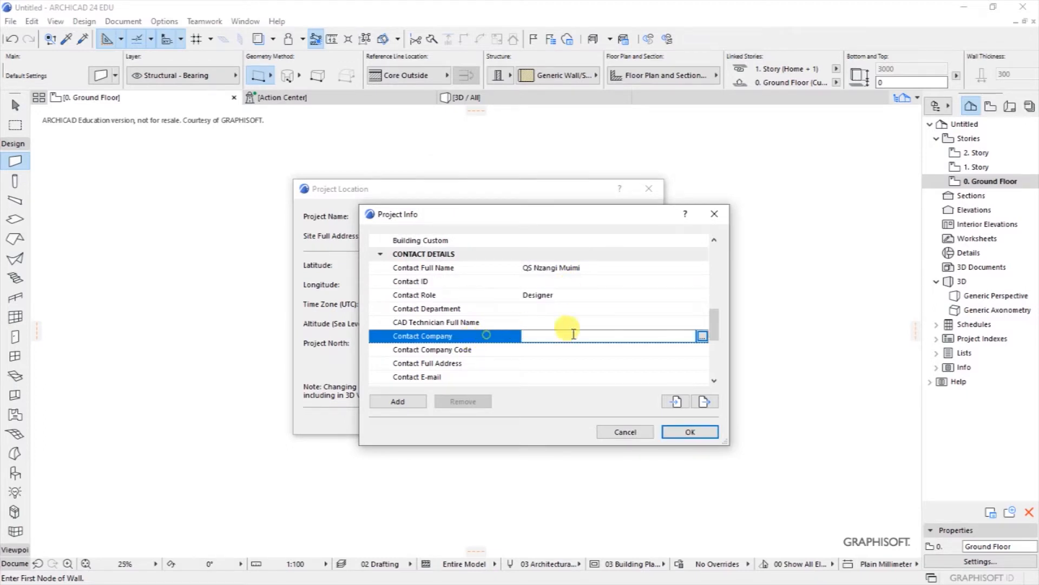
{"action": "left_click", "coordinate": [703, 336]}
{"action": "type", "text": "C"}
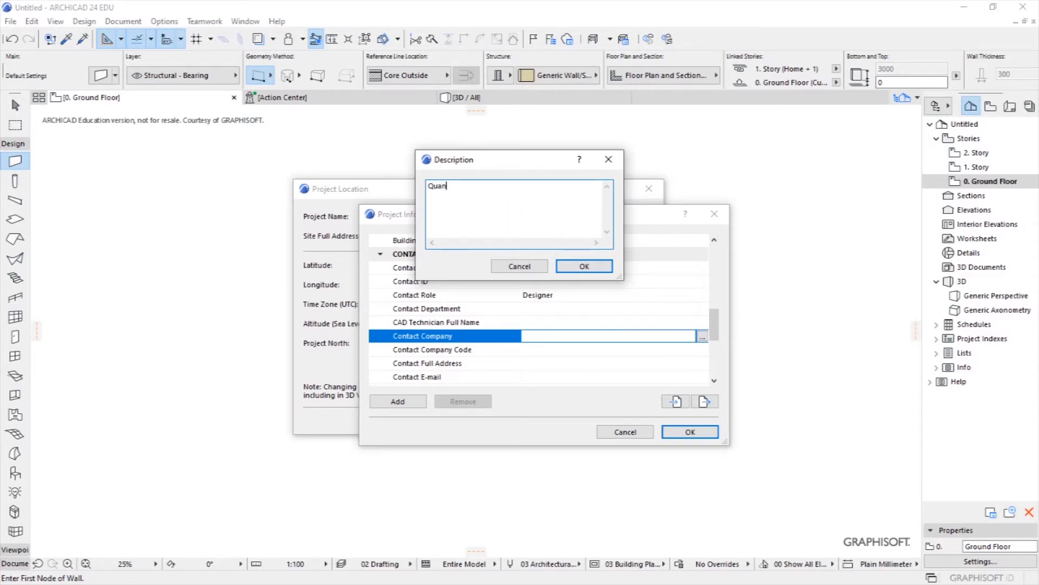
{"action": "type", "text": "uantBuild Academy"}
{"action": "left_click", "coordinate": [590, 265]}
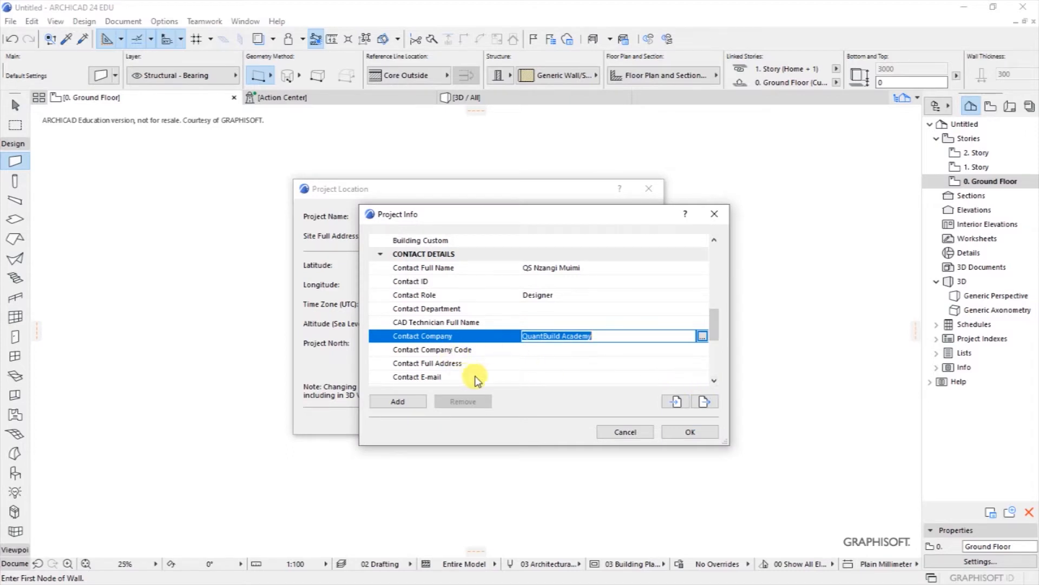
Step: Enter the contact's e-mail address and confirm the Project Info dialog
{"action": "left_click", "coordinate": [644, 377]}
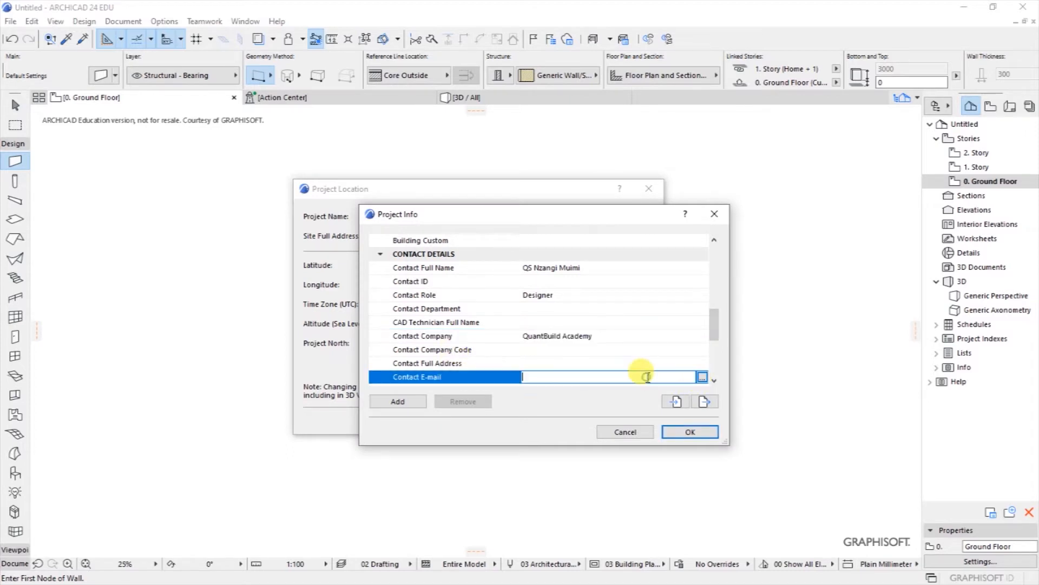
{"action": "left_click", "coordinate": [703, 377]}
{"action": "type", "text": "n"}
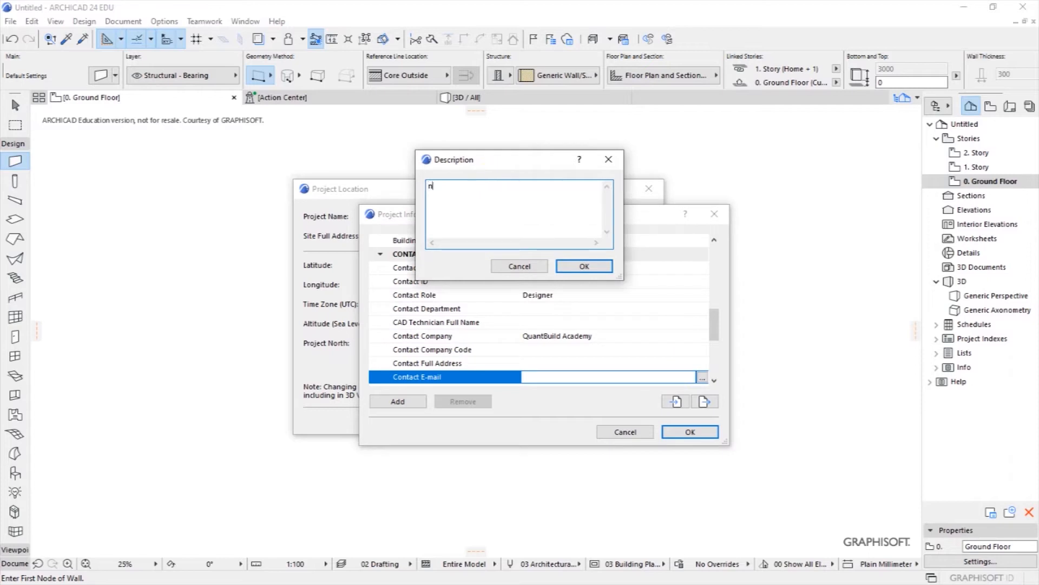
{"action": "type", "text": "@quantbuild.co.ke"}
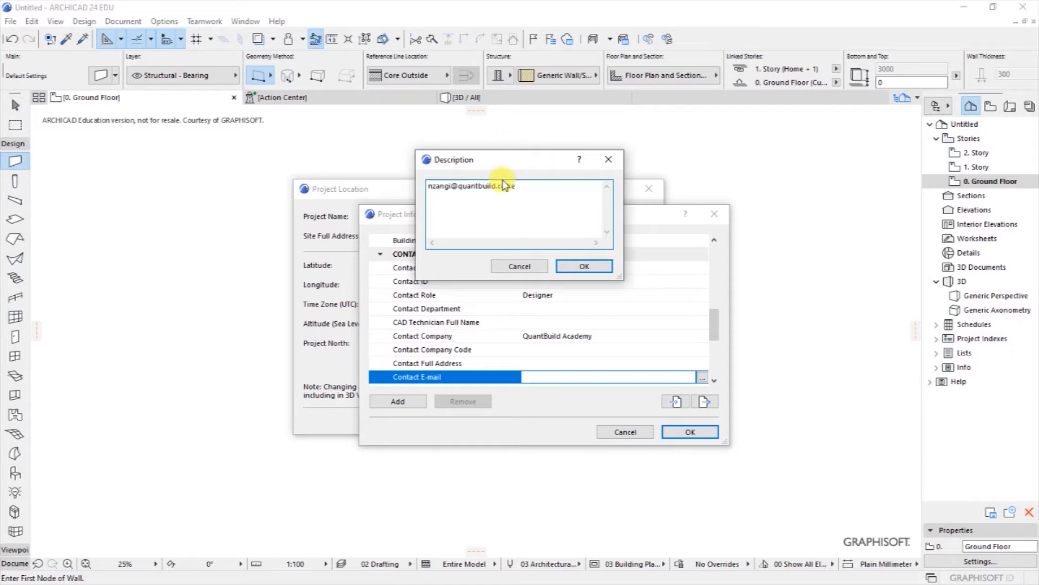
{"action": "left_click_drag", "start_coordinate": [521, 164], "coordinate": [430, 268]}
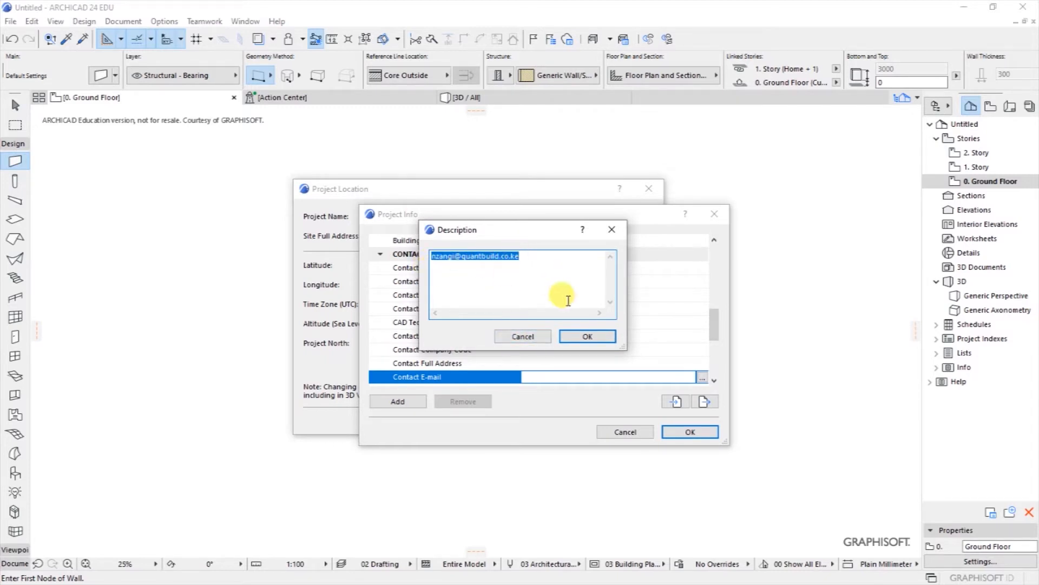
{"action": "left_click", "coordinate": [574, 339]}
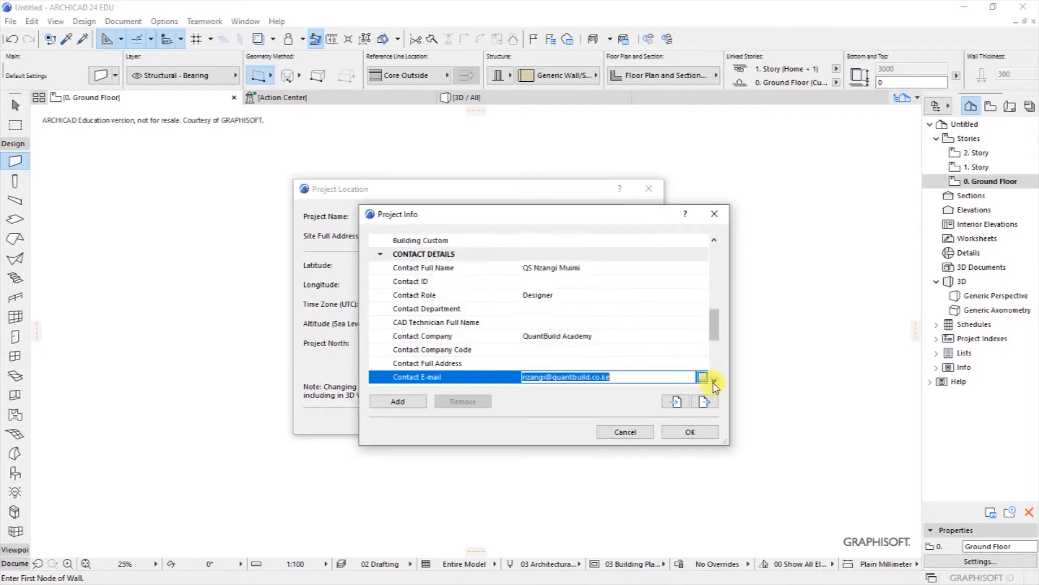
{"action": "scroll", "coordinate": [714, 382], "scroll_direction": "down", "scroll_amount": 4}
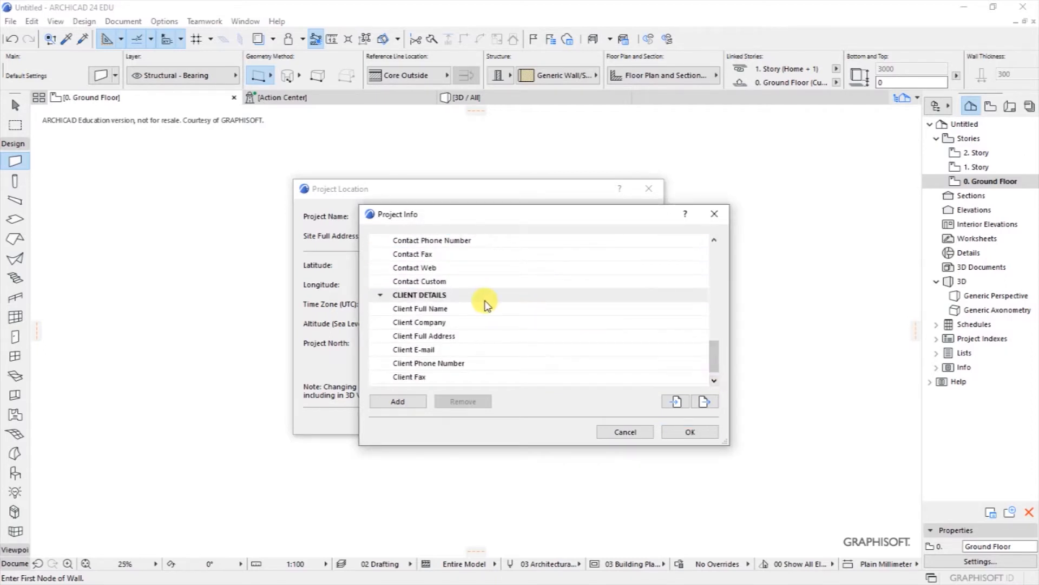
{"action": "scroll", "coordinate": [458, 298], "scroll_direction": "down", "scroll_amount": 1}
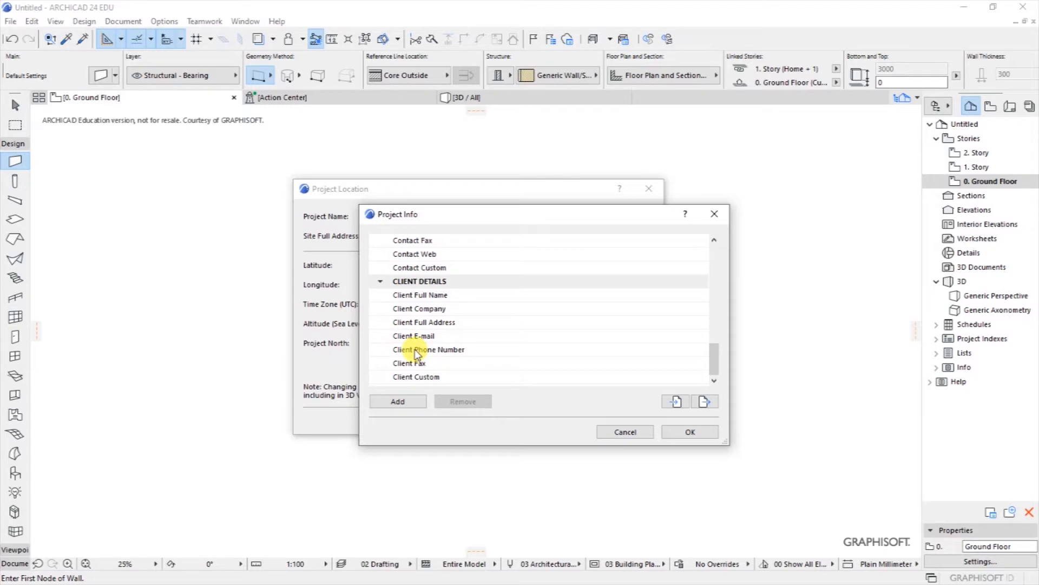
{"action": "left_click", "coordinate": [690, 431]}
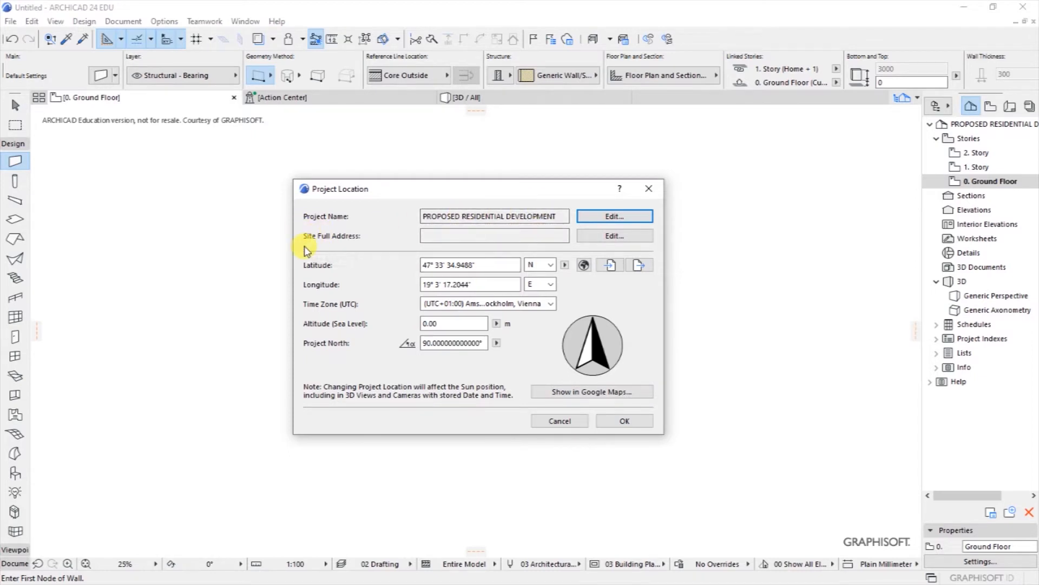
Step: Start the site's full address with its street and postal box number
{"action": "left_click", "coordinate": [500, 237]}
{"action": "left_click", "coordinate": [632, 236]}
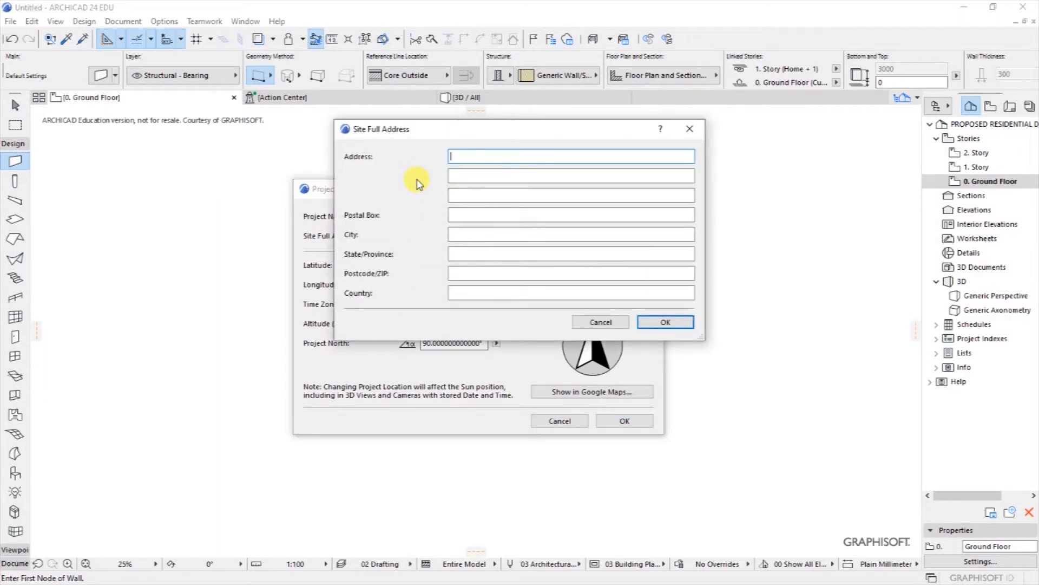
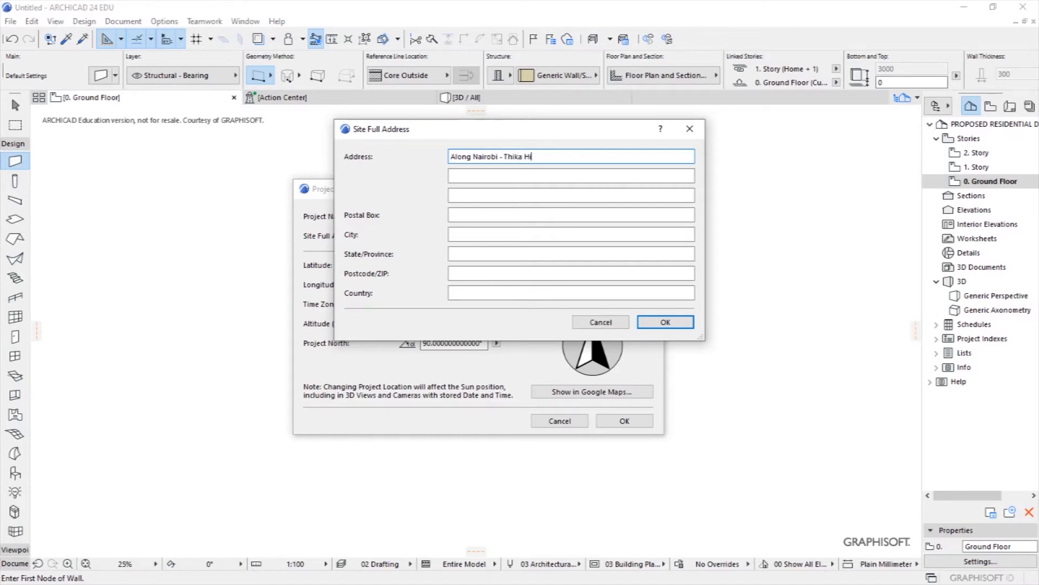
{"action": "left_click", "coordinate": [457, 215]}
Step: Add city and state Nairobi, the postcode and country Kenya, then confirm the address
{"action": "left_click", "coordinate": [489, 235]}
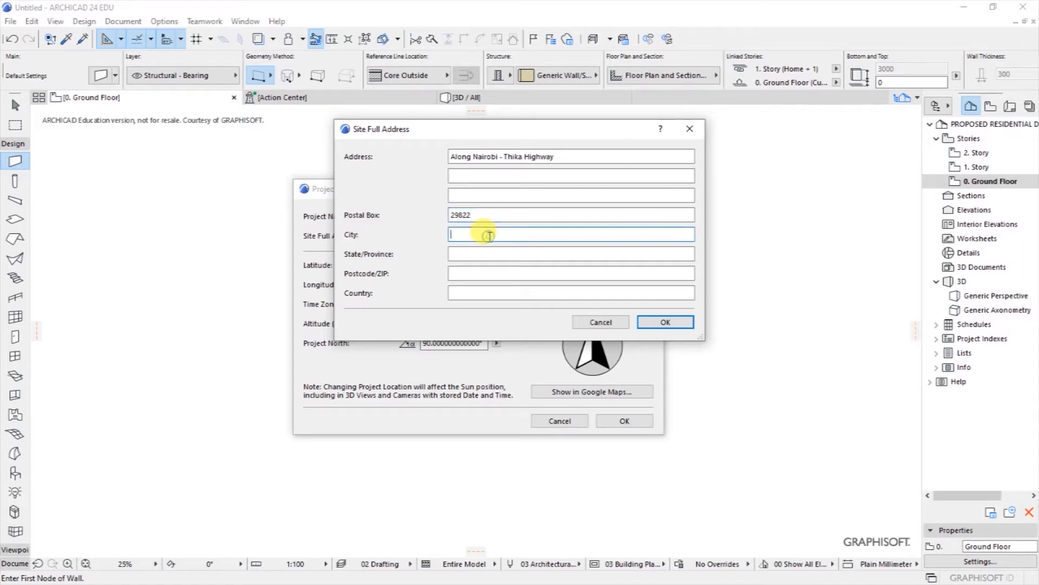
{"action": "type", "text": "Nairobi"}
{"action": "left_click", "coordinate": [494, 253]}
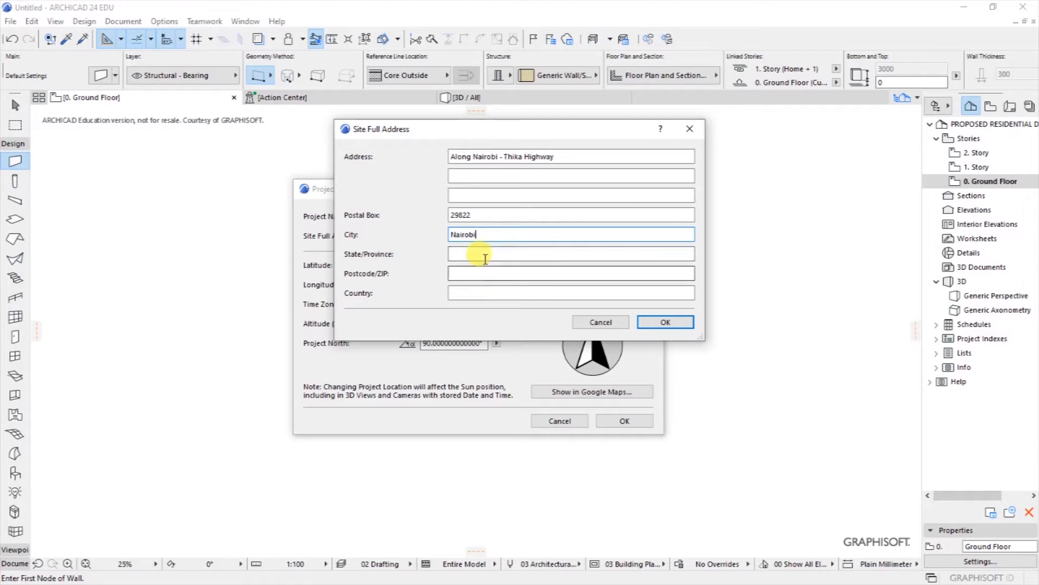
{"action": "type", "text": "Nai"}
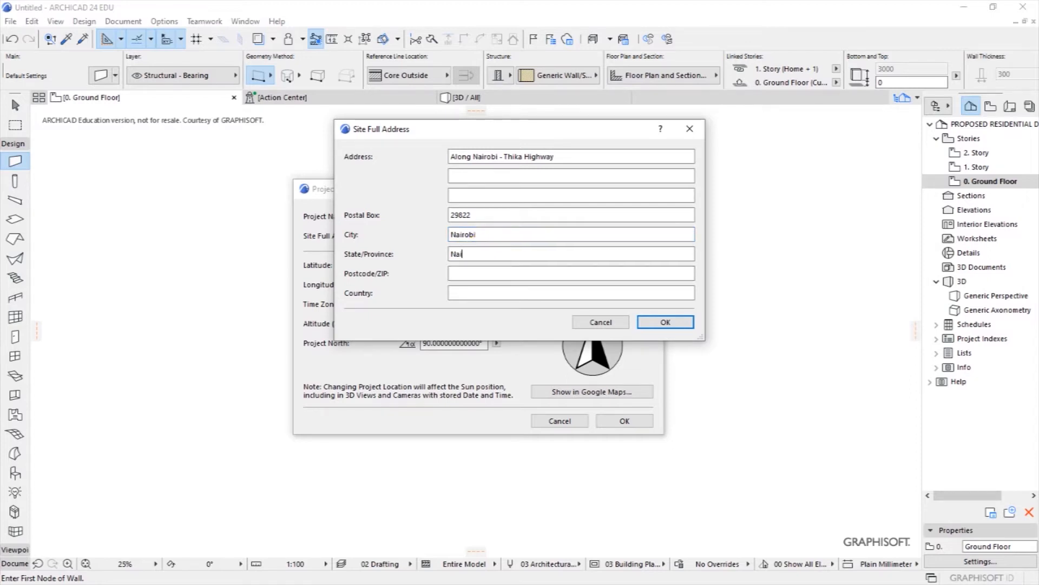
{"action": "type", "text": "robi"}
{"action": "left_click", "coordinate": [482, 273]}
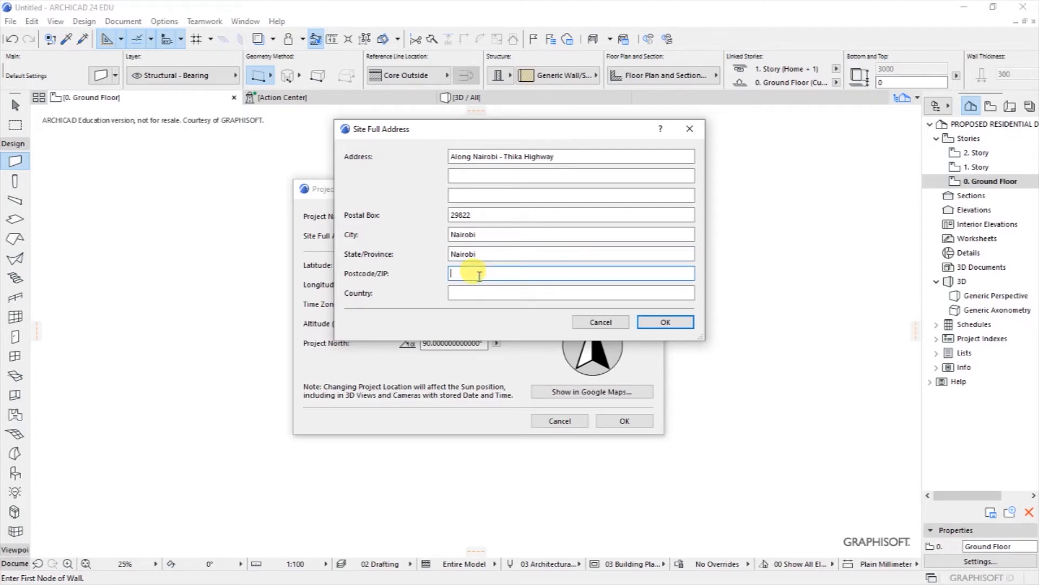
{"action": "type", "text": "00100"}
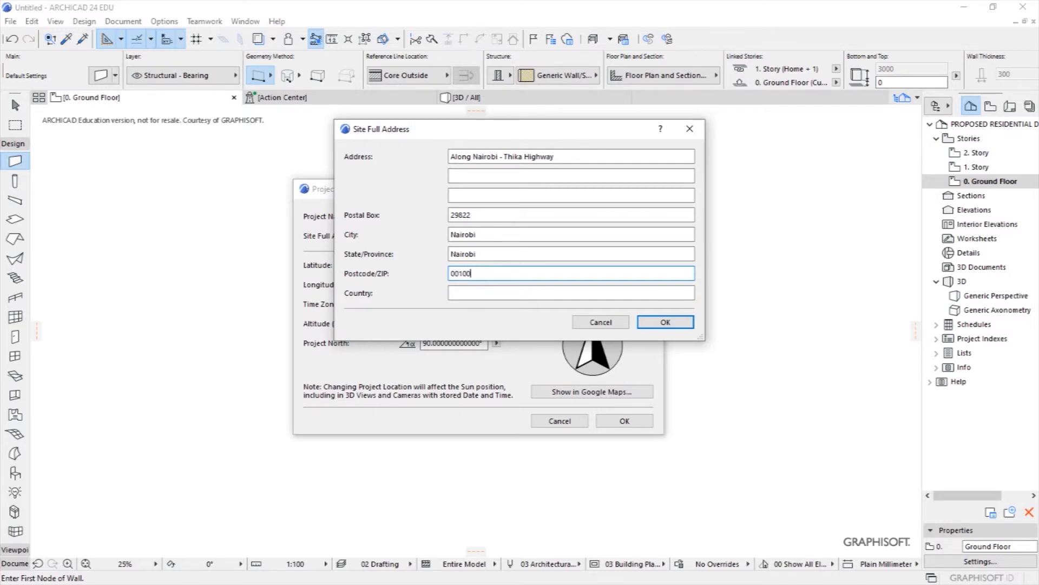
{"action": "left_click", "coordinate": [464, 293]}
{"action": "type", "text": "Kenya"}
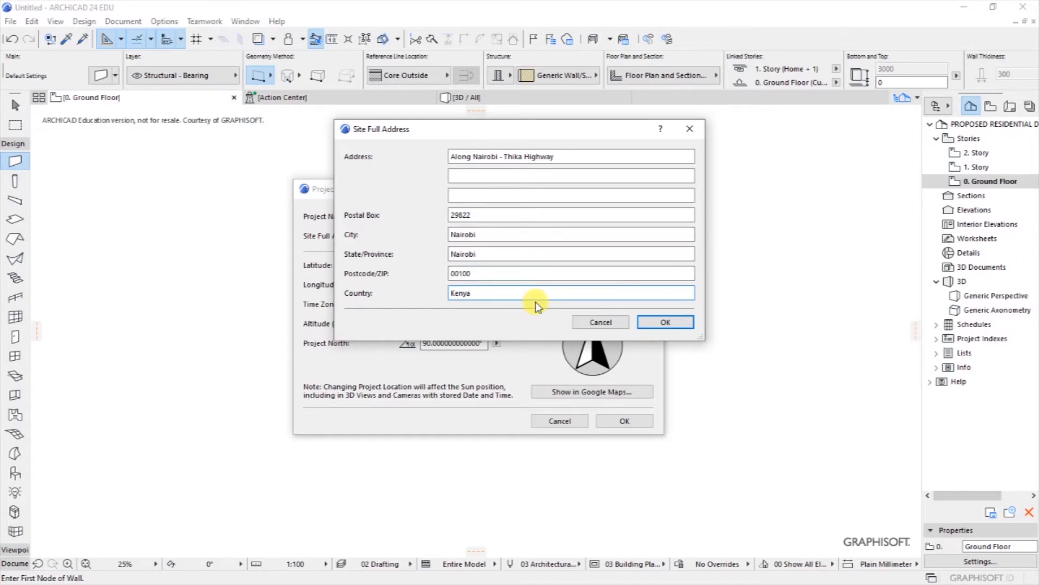
{"action": "left_click", "coordinate": [664, 322]}
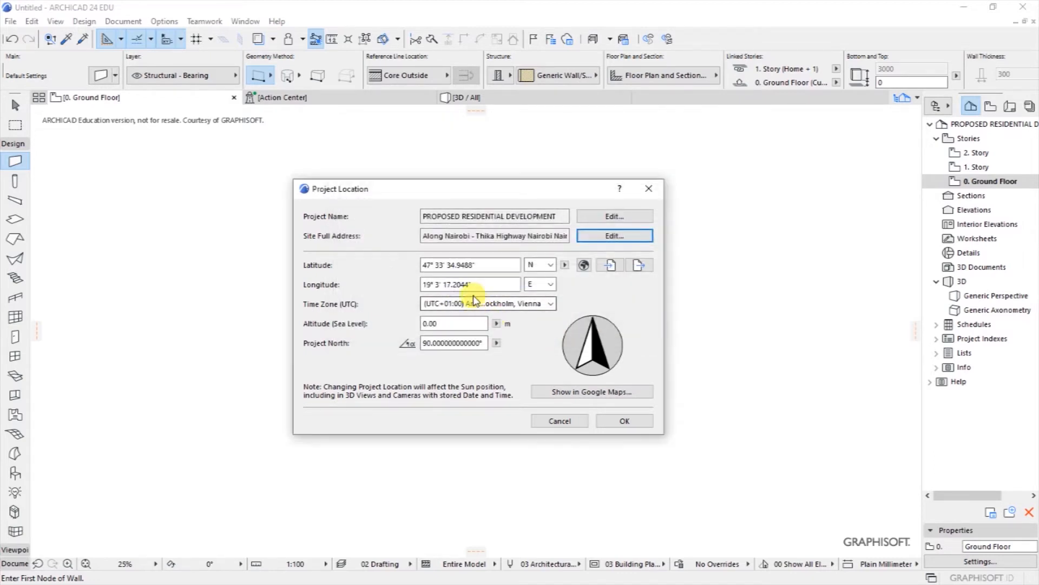
Step: Set the project time zone to (UTC+03:00) Nairobi
{"action": "left_click", "coordinate": [456, 235]}
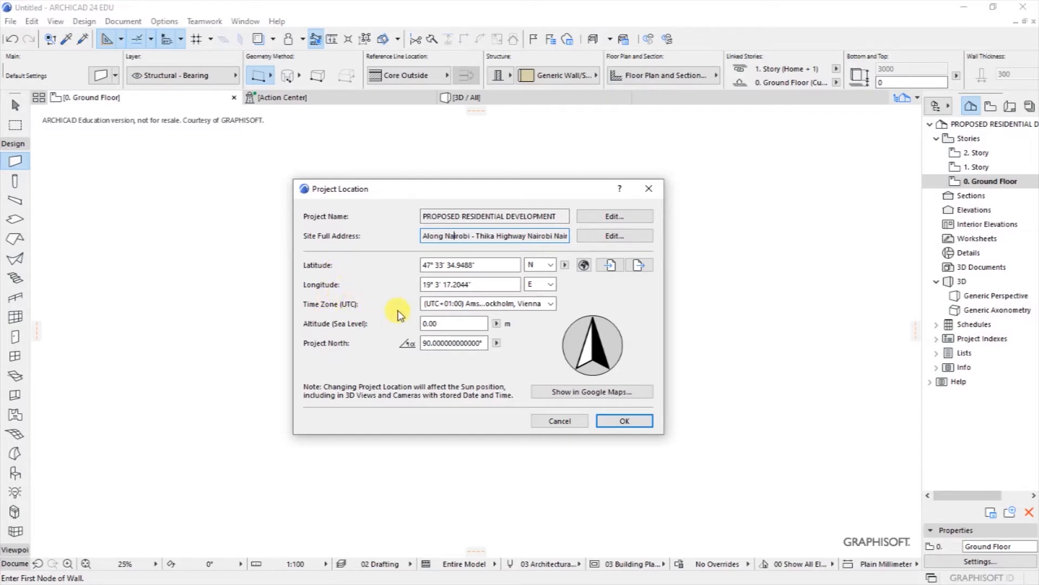
{"action": "left_click", "coordinate": [550, 303]}
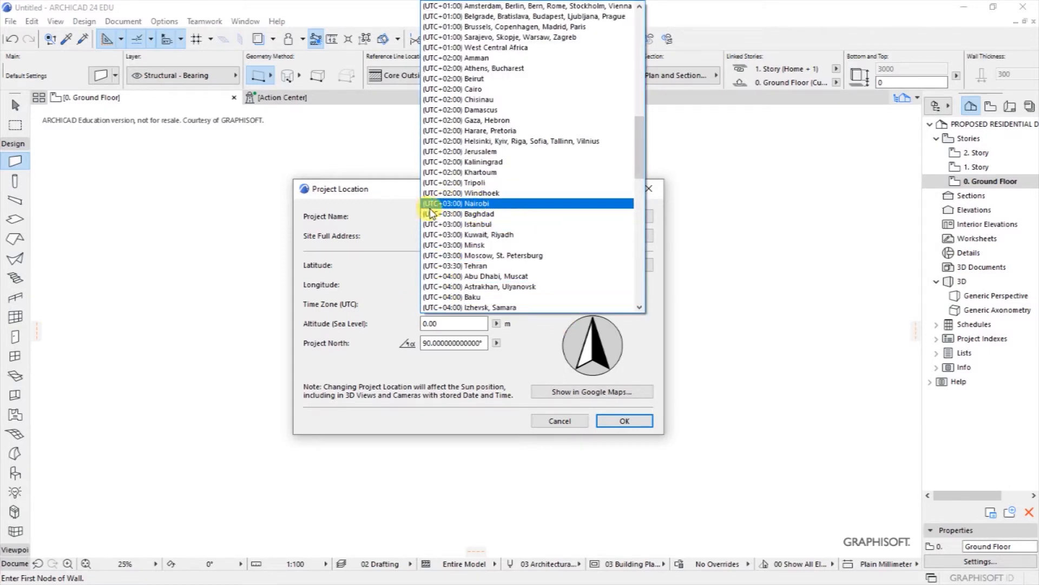
{"action": "left_click", "coordinate": [469, 204]}
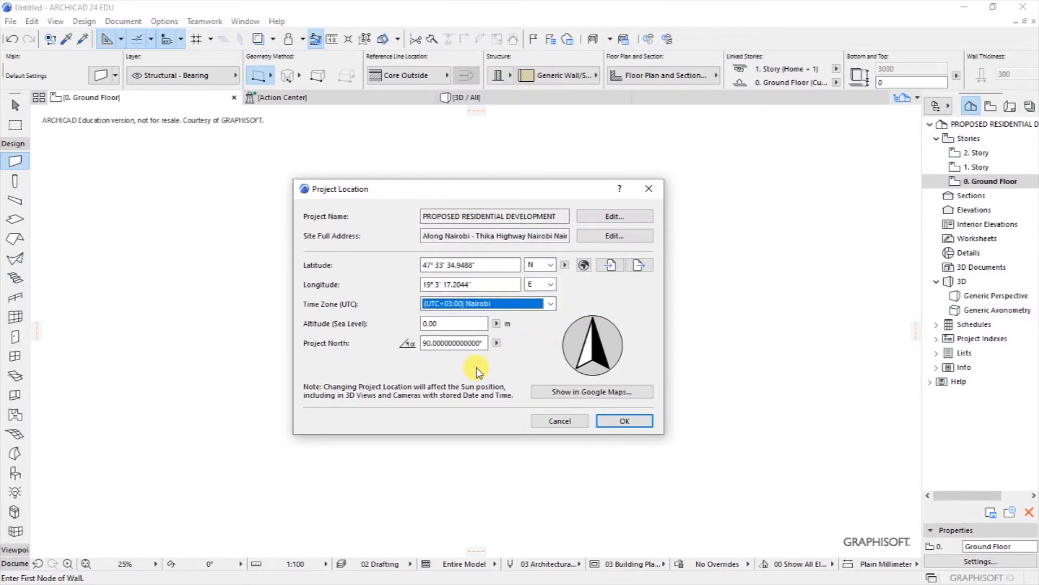
Step: Select the 0.00 sea-level altitude value and launch Show in Google Maps
{"action": "left_click", "coordinate": [447, 323]}
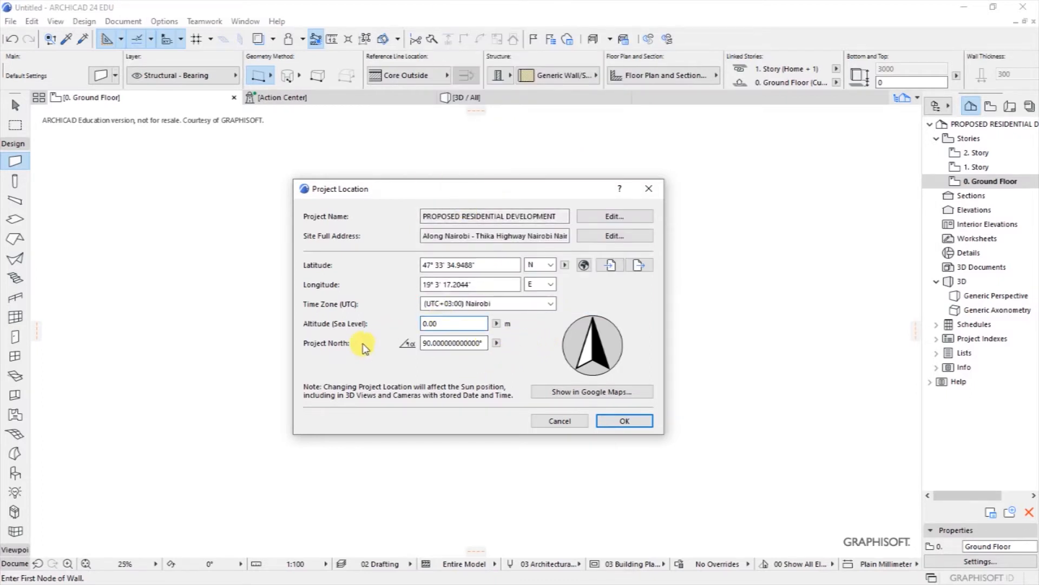
{"action": "left_click_drag", "start_coordinate": [441, 323], "coordinate": [357, 323]}
{"action": "left_click", "coordinate": [551, 393]}
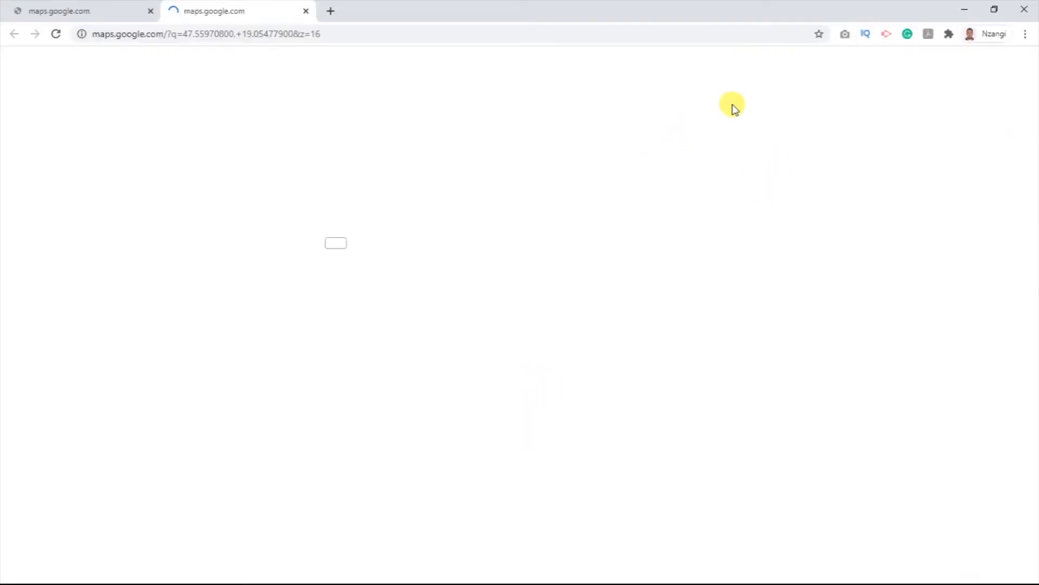
Step: Retry Google Maps, close the extra tabs, and close Chrome after the no-internet error
{"action": "left_click", "coordinate": [1023, 10]}
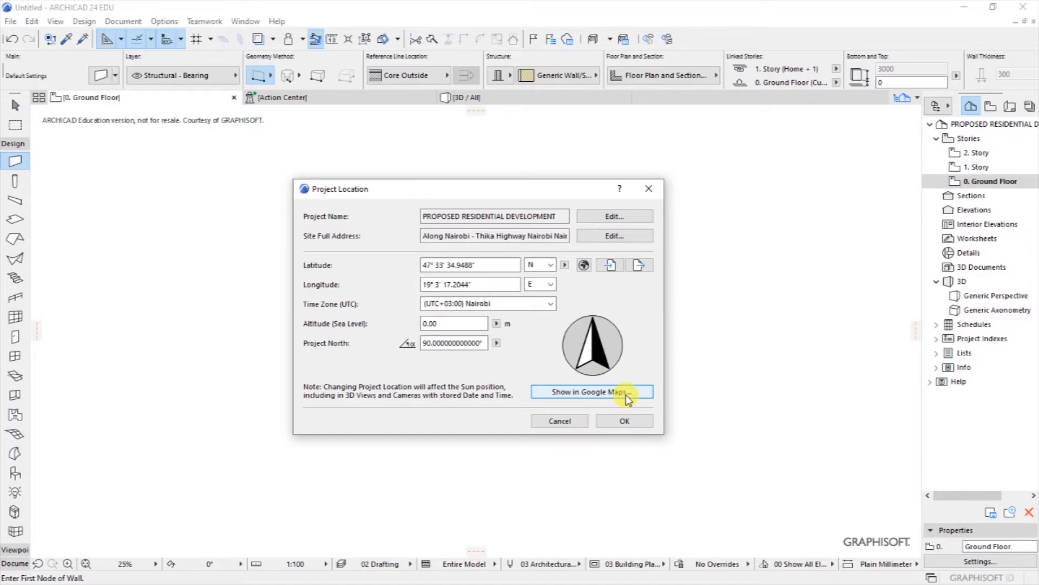
{"action": "left_click", "coordinate": [604, 397]}
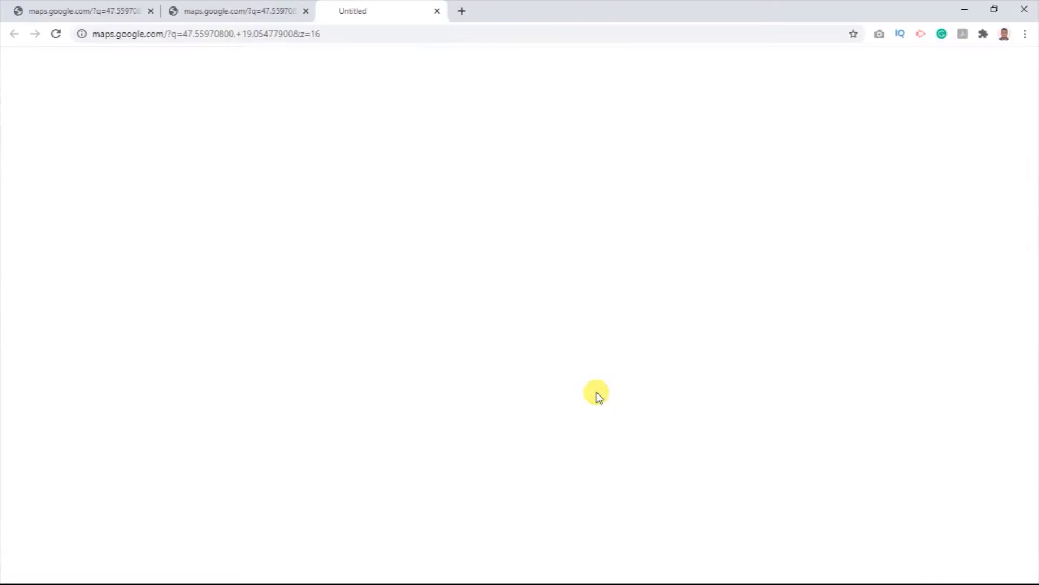
{"action": "left_click", "coordinate": [306, 11]}
{"action": "left_click", "coordinate": [151, 11]}
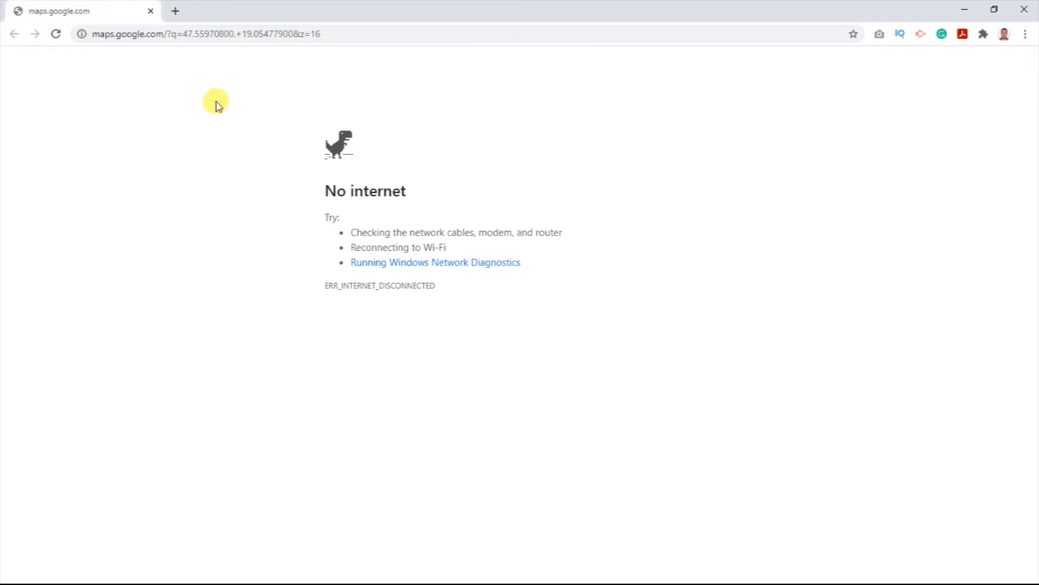
{"action": "left_click_drag", "start_coordinate": [332, 34], "coordinate": [97, 35]}
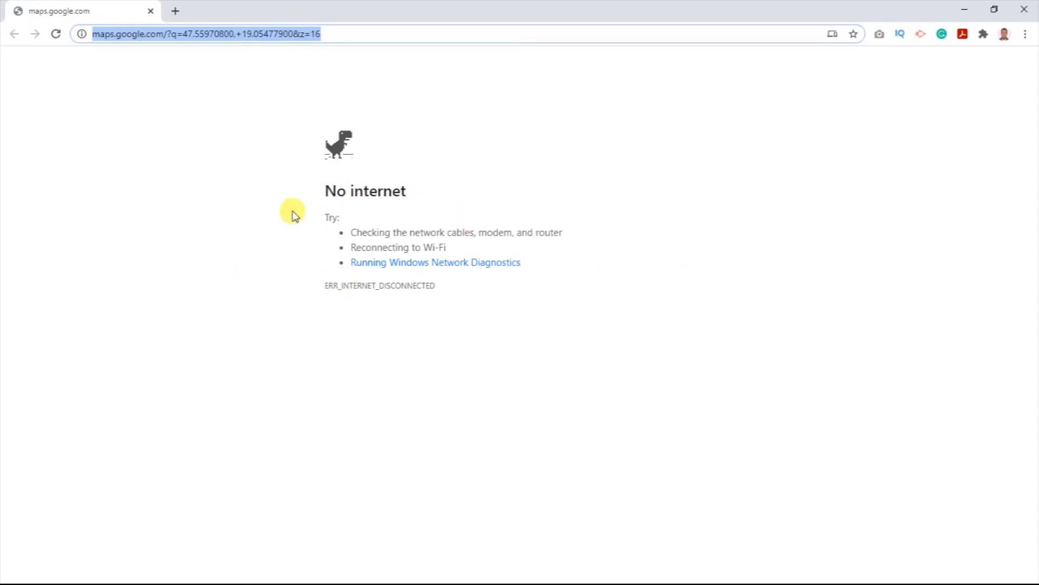
{"action": "left_click_drag", "start_coordinate": [425, 312], "coordinate": [292, 127]}
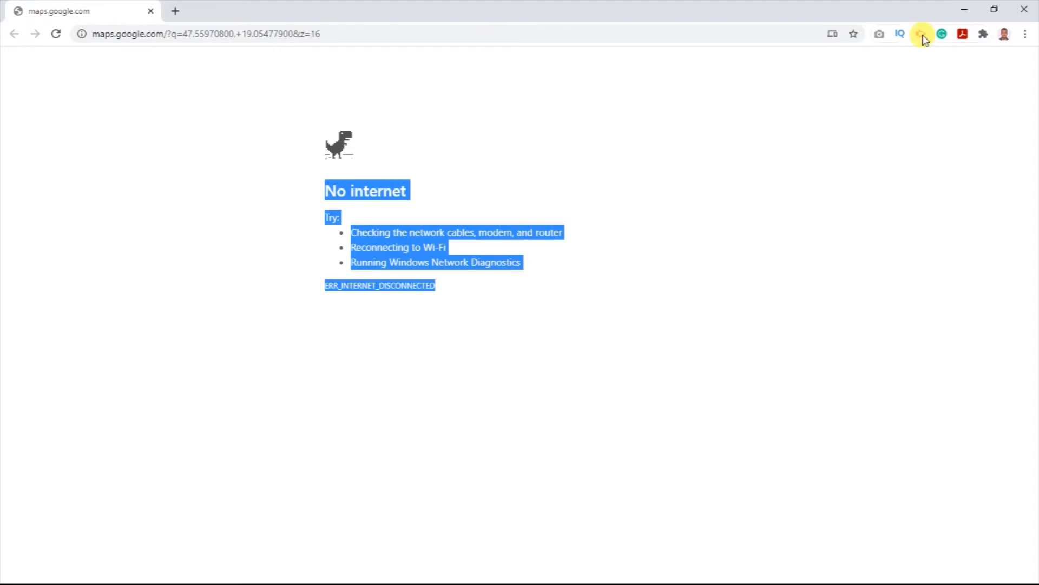
{"action": "left_click", "coordinate": [1024, 9]}
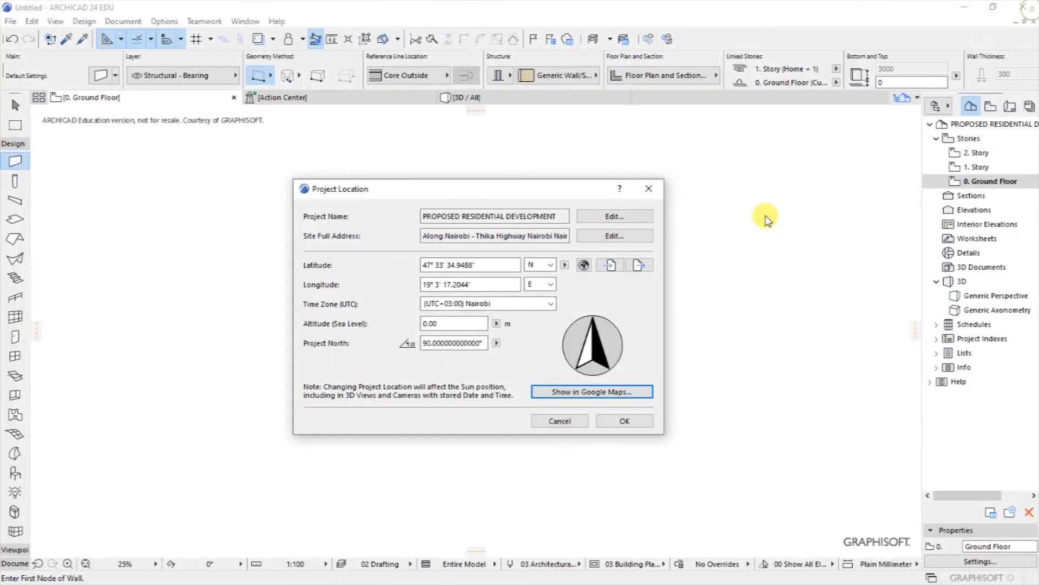
Step: Confirm Project Location, display the construction grid, zoom in slightly, and save with Ctrl+S
{"action": "left_click", "coordinate": [618, 424]}
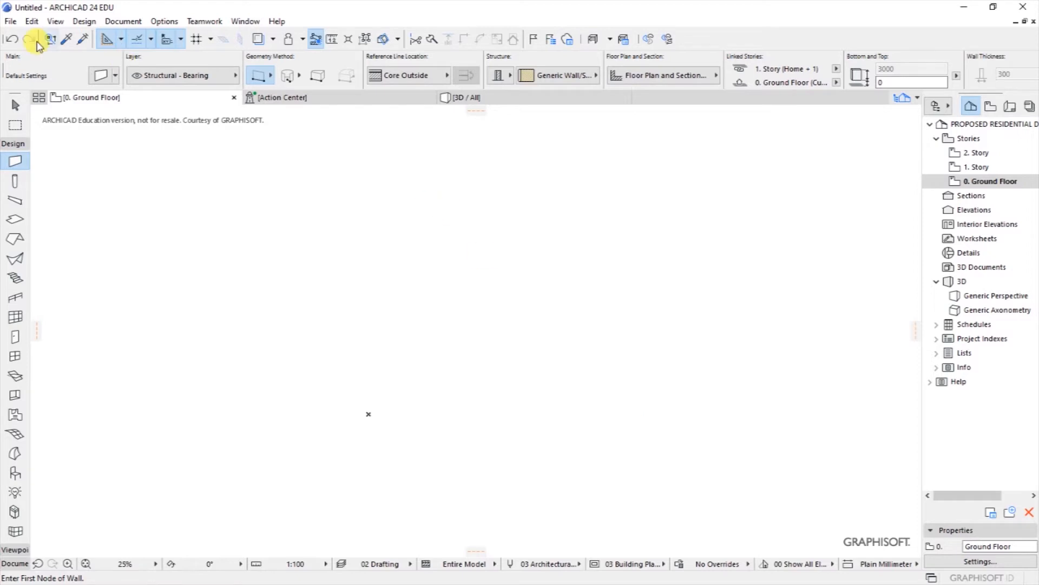
{"action": "left_click", "coordinate": [56, 23]}
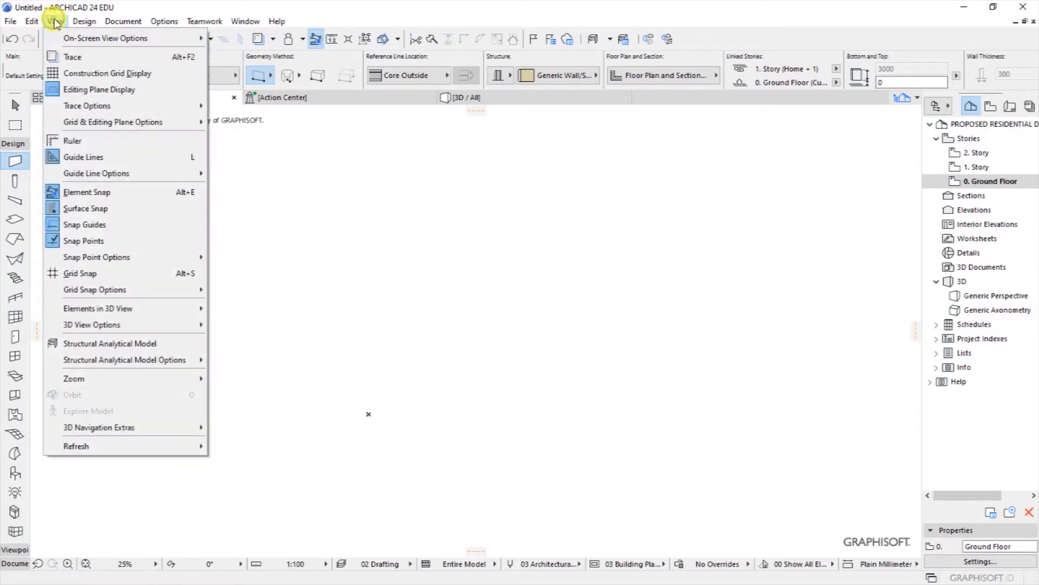
{"action": "left_click", "coordinate": [94, 76]}
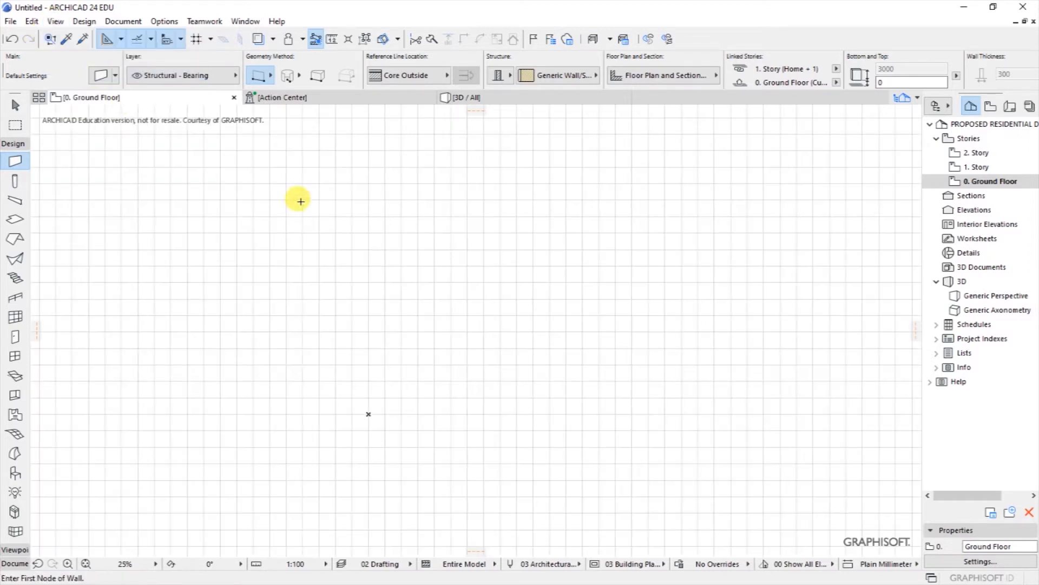
{"action": "scroll", "coordinate": [412, 328], "scroll_direction": "up", "scroll_amount": 1}
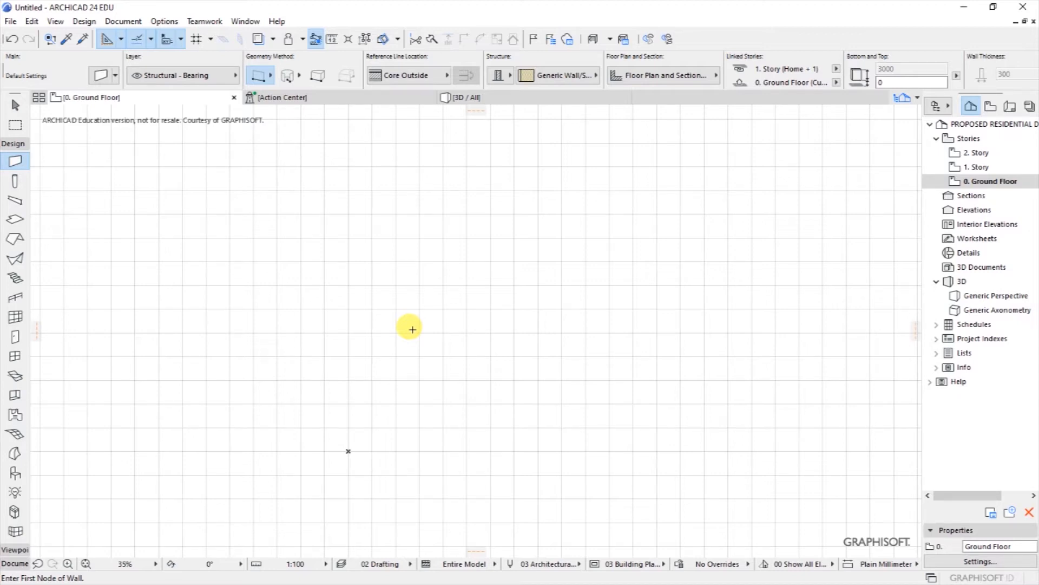
{"action": "key", "text": "ctrl+s"}
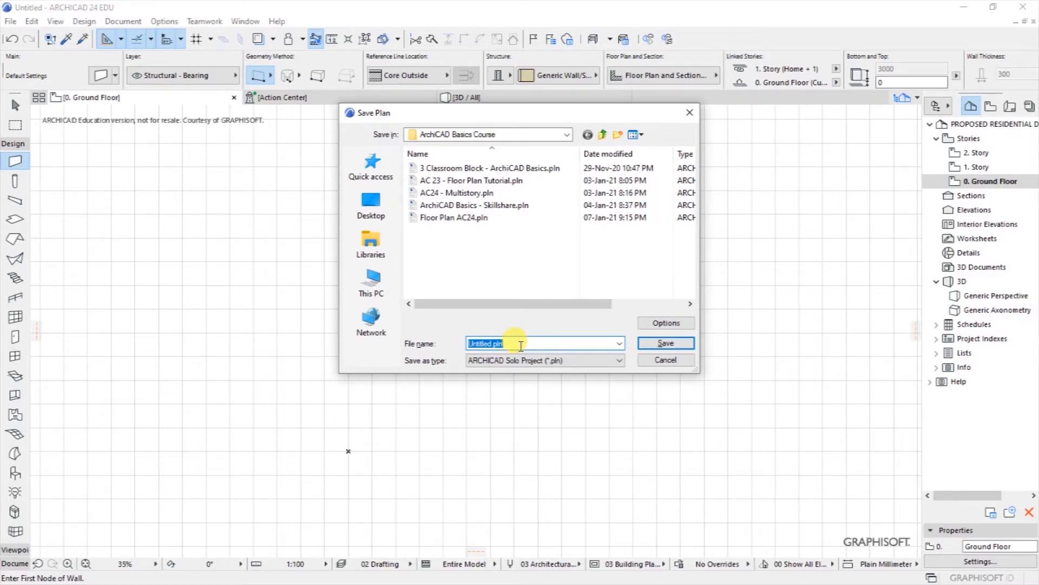
Step: Save the project as 'ArchiCAD 24 Floor Plan Tutorial', an ARCHICAD Solo Project (*.pln)
{"action": "type", "text": "ArchiCAD 24 "}
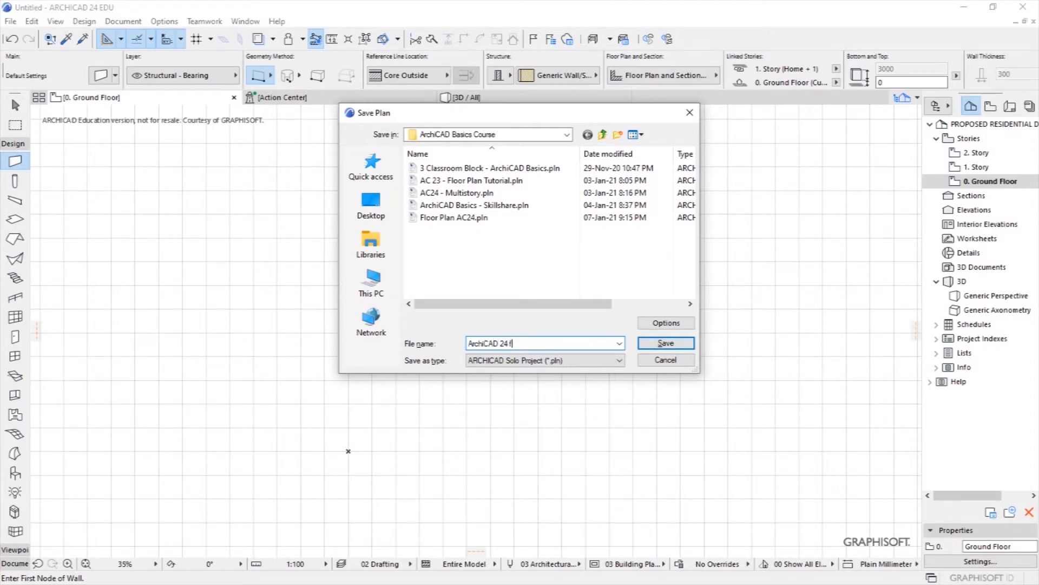
{"action": "type", "text": "fLOOR"}
{"action": "key", "text": "BackSpace"}
{"action": "key", "text": "BackSpace"}
{"action": "key", "text": "BackSpace"}
{"action": "key", "text": "BackSpace"}
{"action": "type", "text": "T"}
{"action": "left_click", "coordinate": [662, 324]}
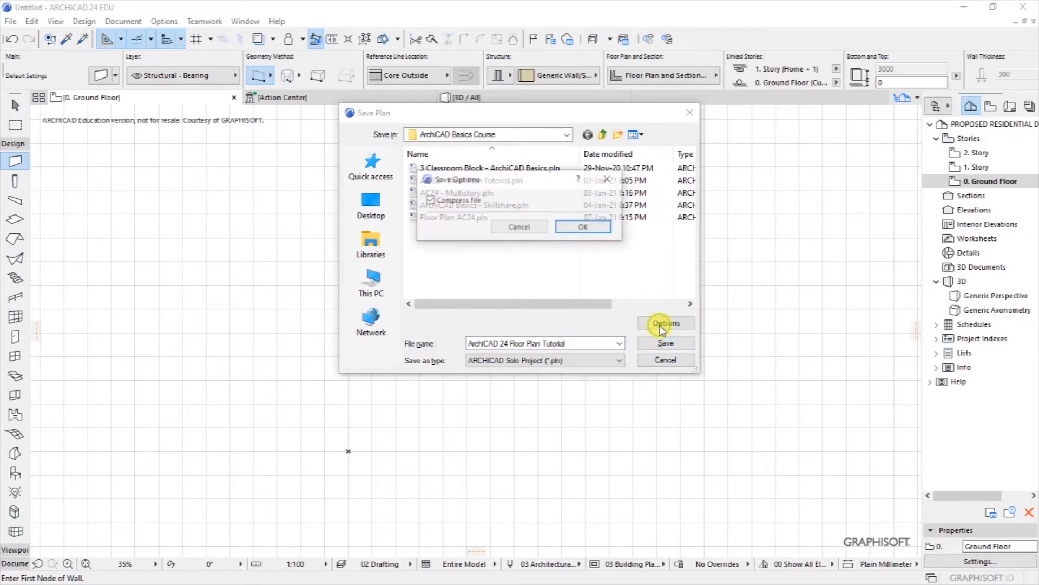
{"action": "left_click", "coordinate": [581, 228]}
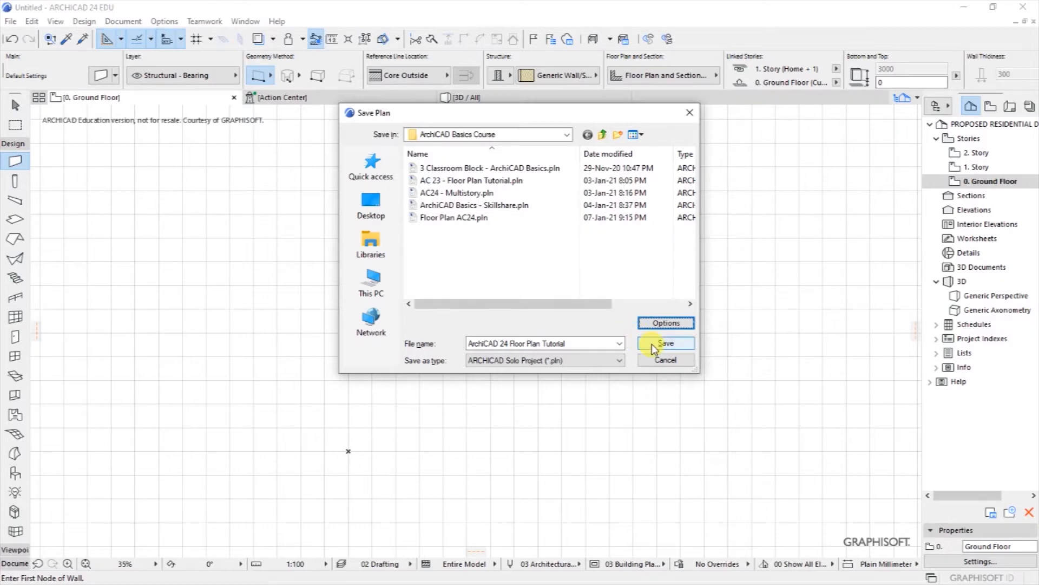
{"action": "left_click", "coordinate": [621, 360]}
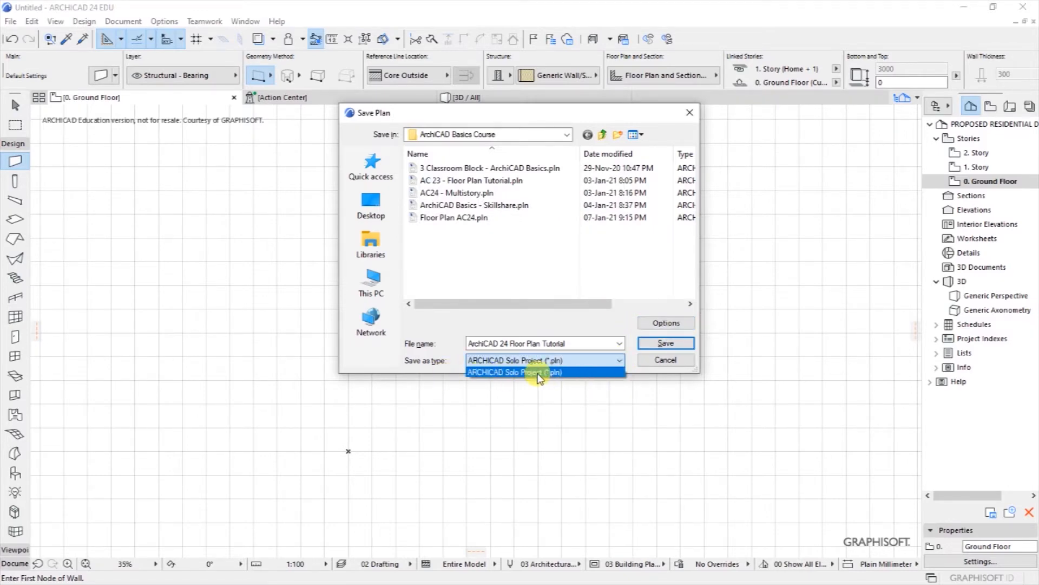
{"action": "left_click", "coordinate": [663, 345]}
{"action": "left_click", "coordinate": [663, 345]}
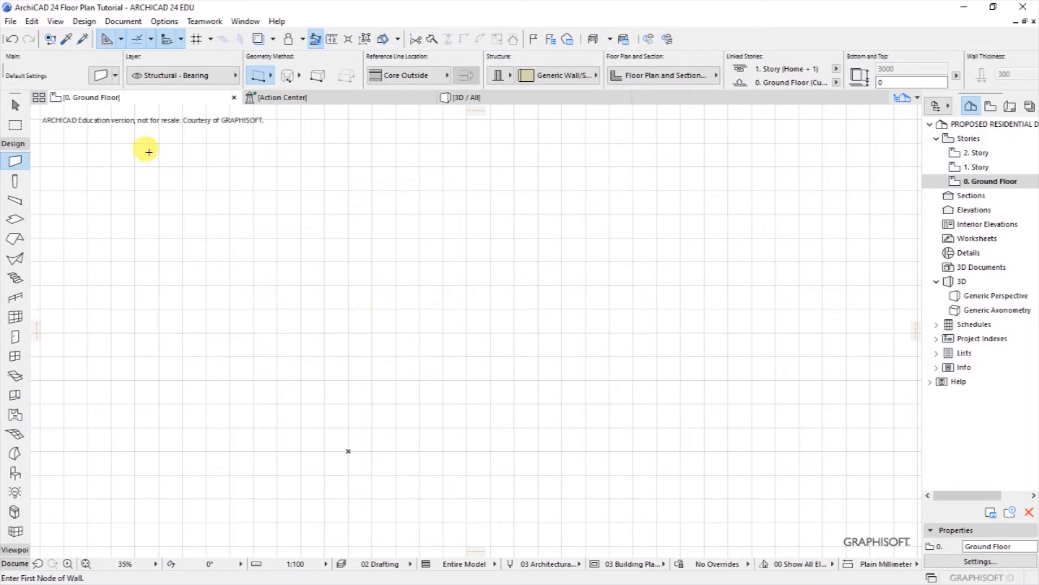
{"action": "left_click", "coordinate": [84, 22]}
{"action": "mouse_move", "coordinate": [93, 50]}
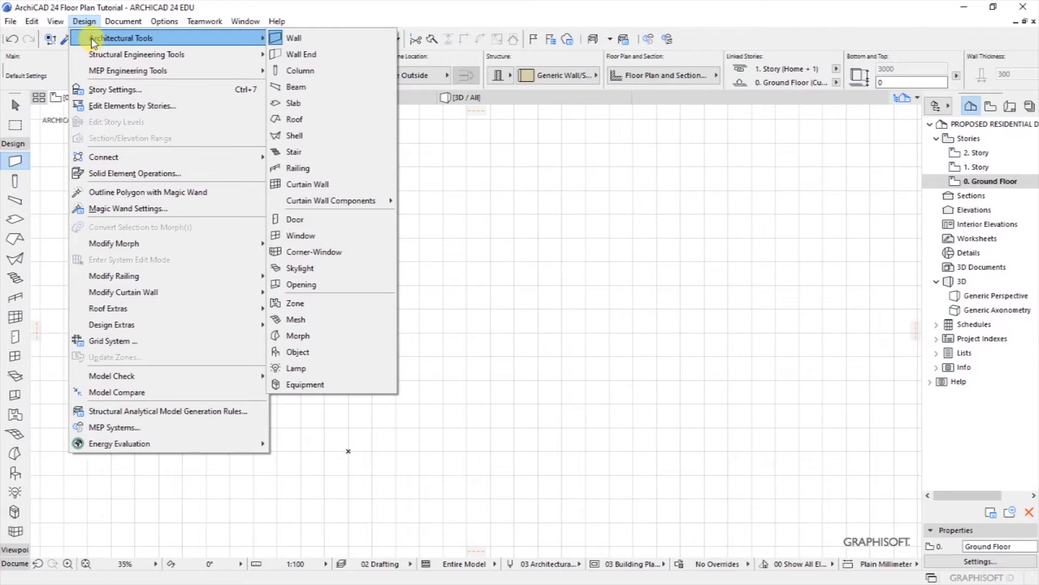
Step: Make the default wall an unlinked 3000 mm high basic Generic - Structural wall, 200 mm thick
{"action": "left_click", "coordinate": [297, 38]}
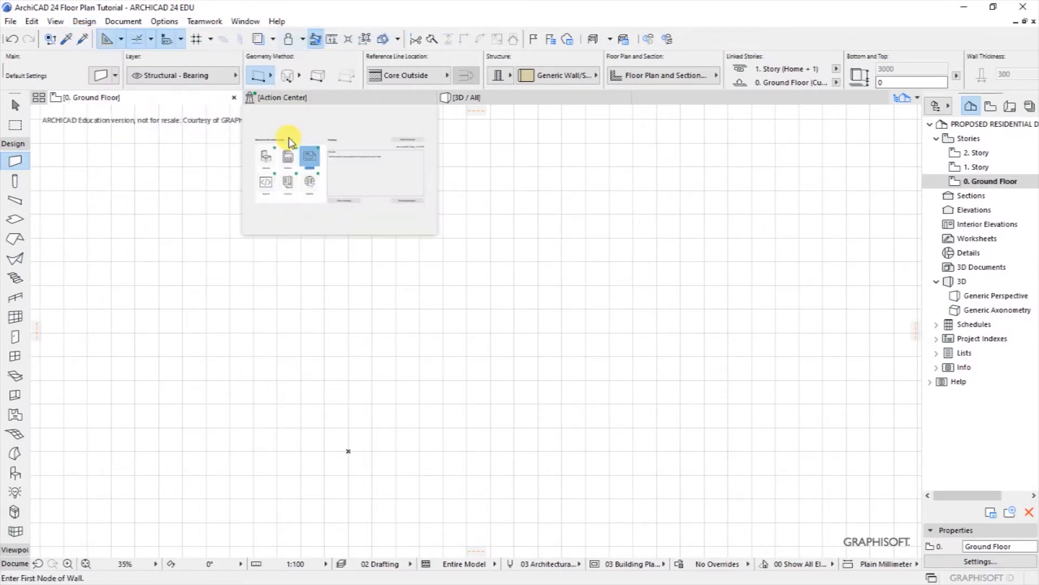
{"action": "left_click", "coordinate": [99, 79]}
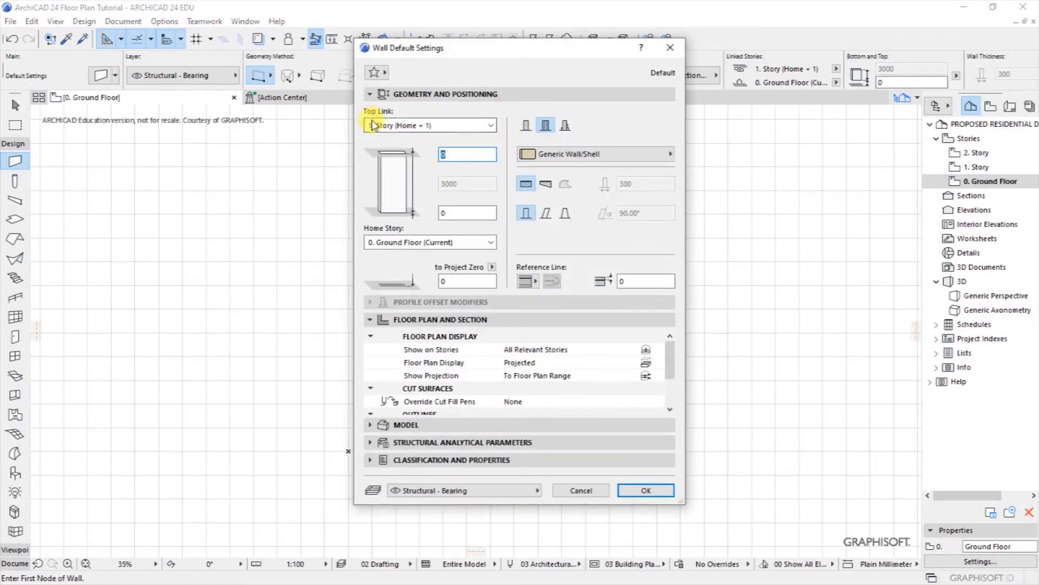
{"action": "left_click", "coordinate": [441, 127]}
{"action": "left_click", "coordinate": [398, 171]}
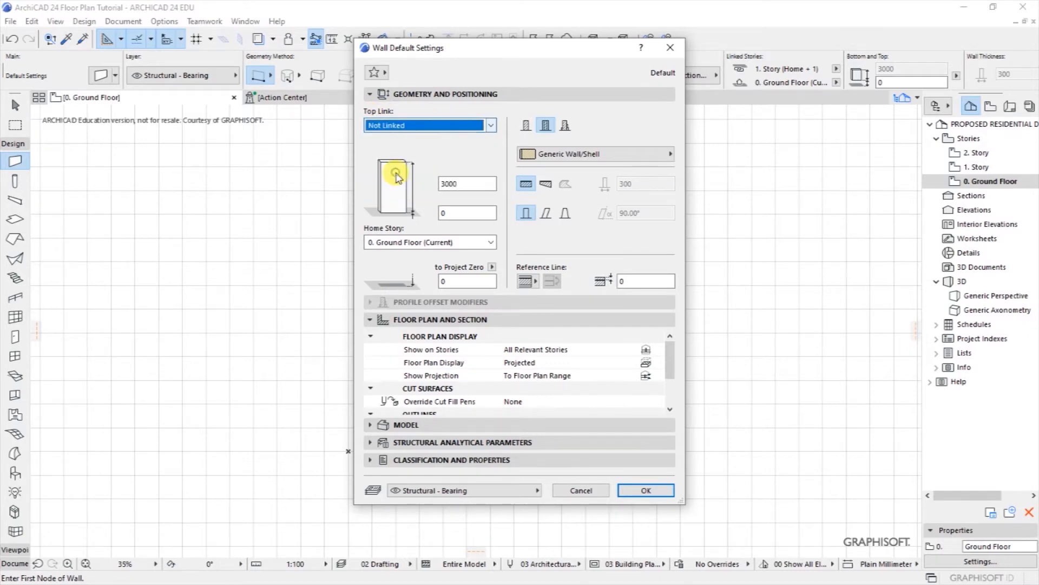
{"action": "left_click", "coordinate": [459, 183]}
{"action": "left_click", "coordinate": [464, 183]}
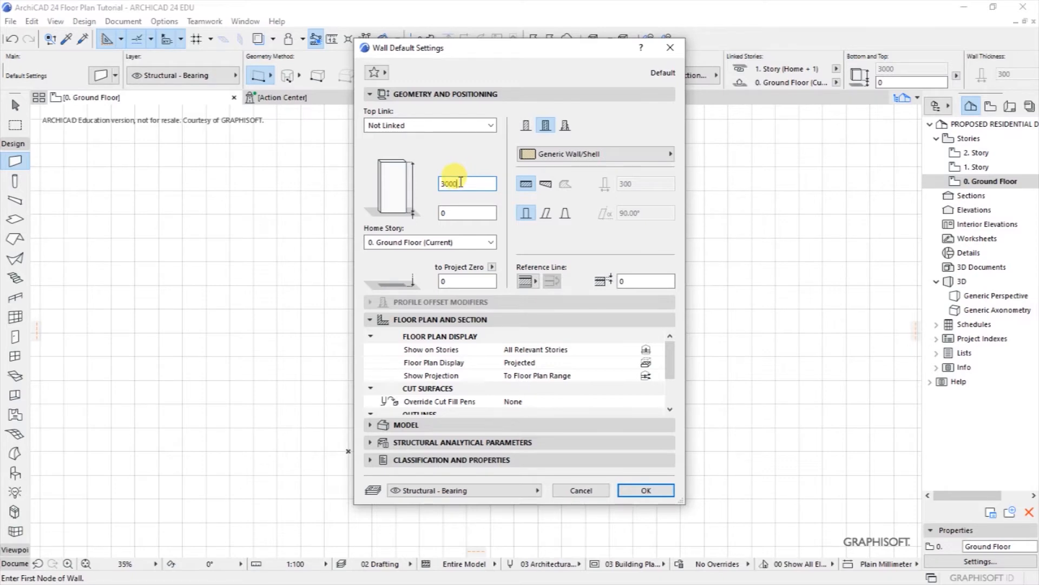
{"action": "left_click", "coordinate": [527, 128]}
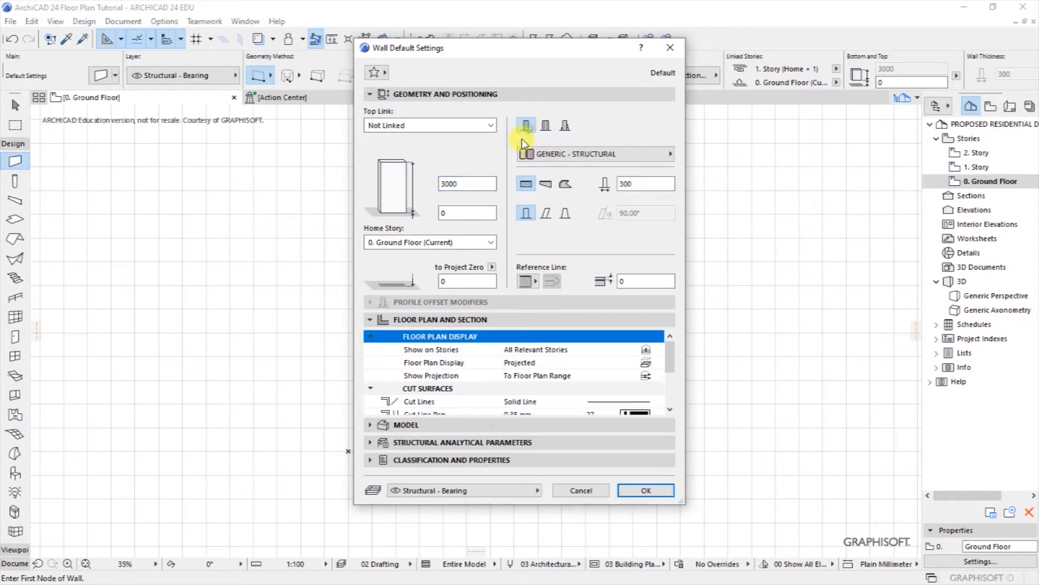
{"action": "double_click", "coordinate": [624, 183]}
{"action": "type", "text": "200"}
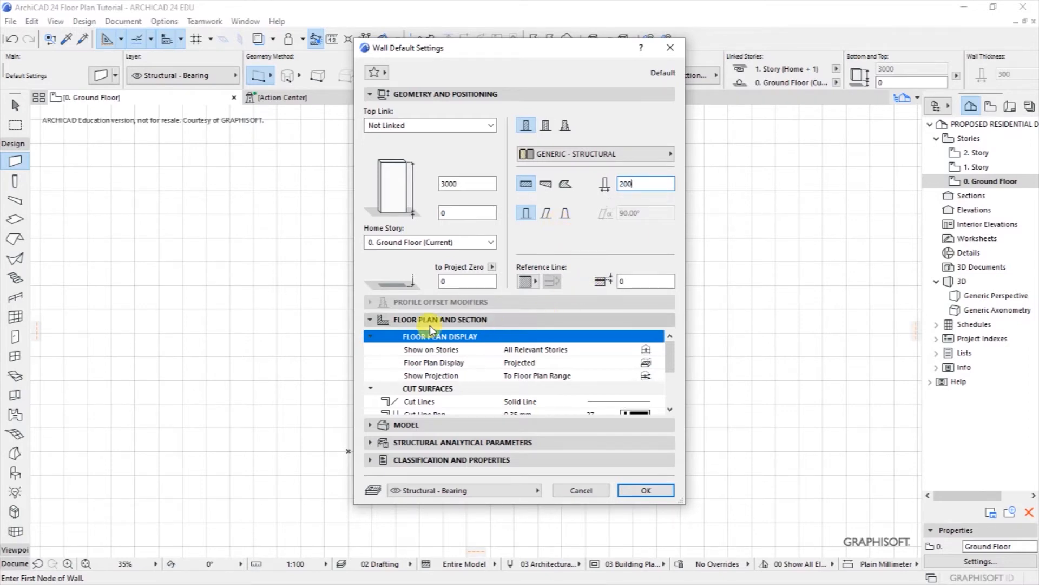
Step: Expand Floor Plan and Section settings and pick Override Cut Fill Pens
{"action": "left_click", "coordinate": [464, 324]}
{"action": "left_click", "coordinate": [463, 320]}
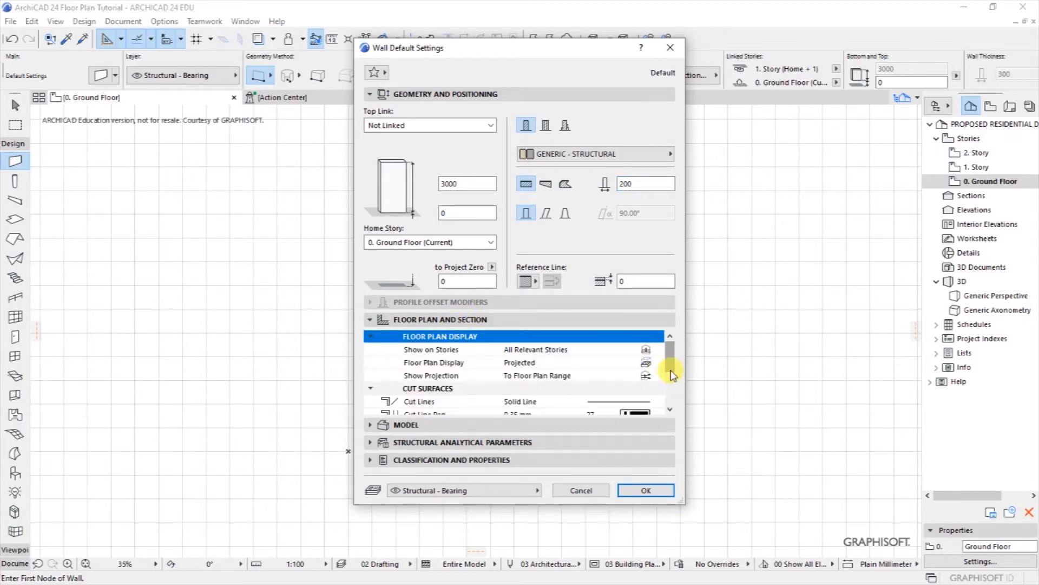
{"action": "left_click", "coordinate": [670, 409]}
{"action": "left_click", "coordinate": [670, 409]}
{"action": "left_click", "coordinate": [670, 409]}
{"action": "left_click", "coordinate": [670, 409]}
{"action": "left_click", "coordinate": [670, 409]}
{"action": "left_click", "coordinate": [670, 409]}
{"action": "left_click", "coordinate": [670, 349]}
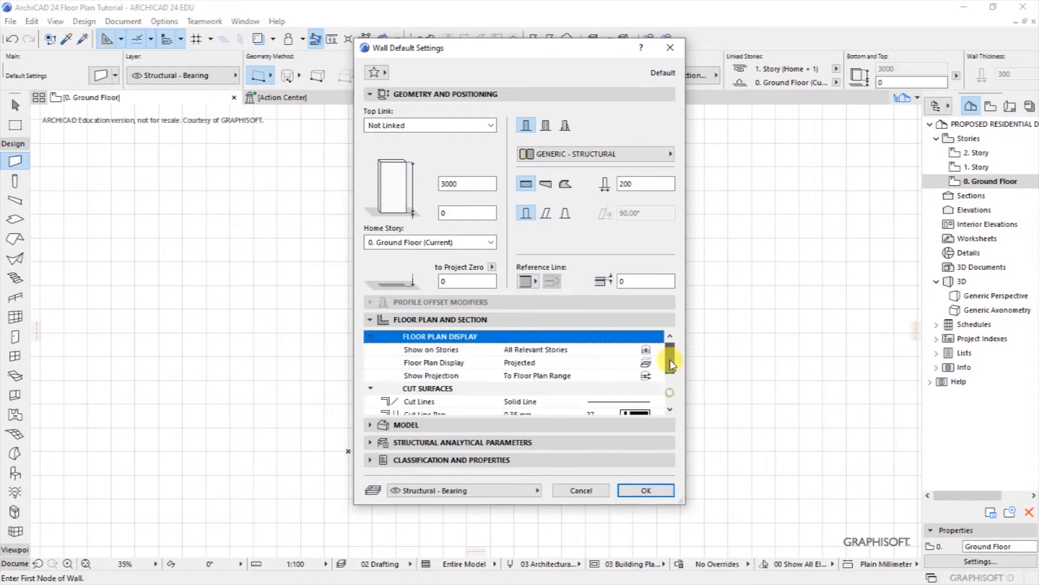
{"action": "left_click", "coordinate": [670, 410]}
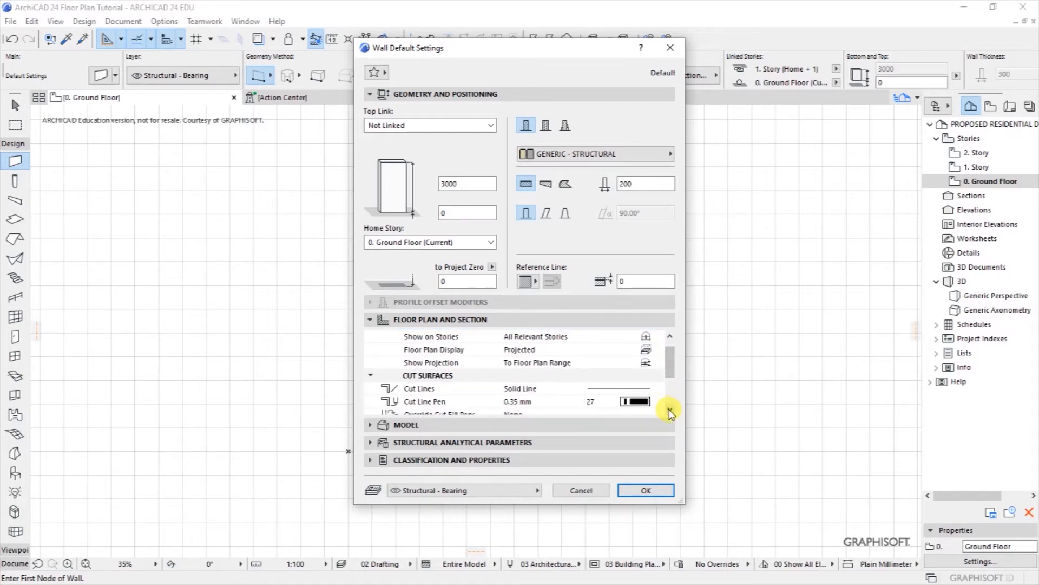
{"action": "left_click_drag", "start_coordinate": [670, 410], "coordinate": [670, 410]}
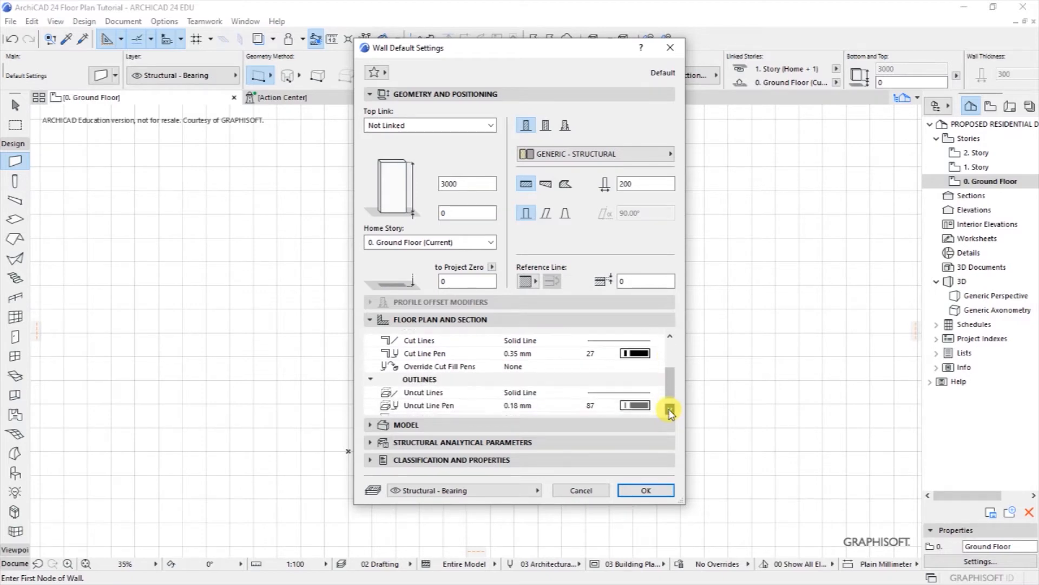
{"action": "left_click", "coordinate": [511, 364]}
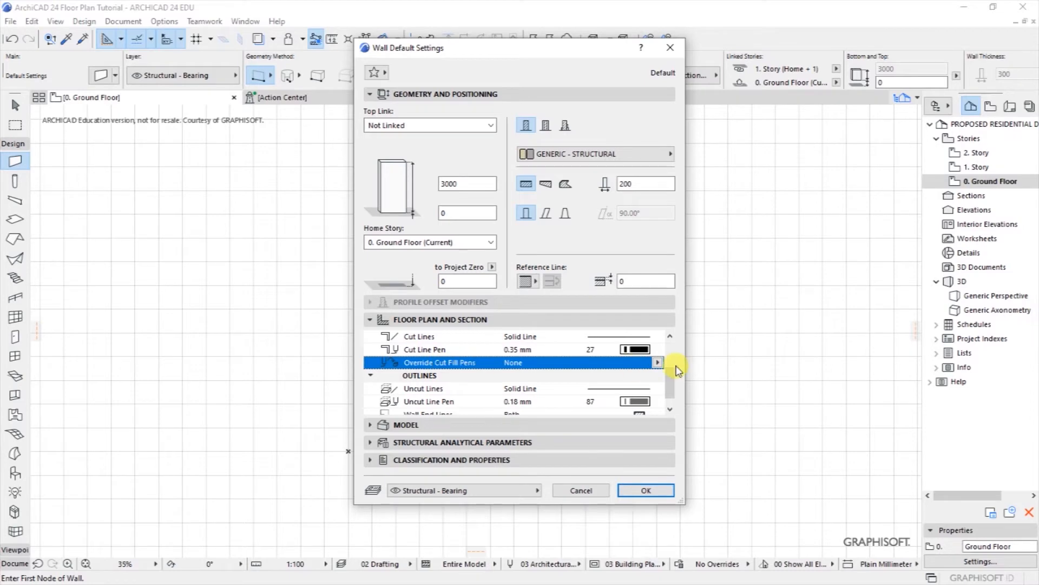
Step: Set Override Cut Fill Pens to Both, use pen 1 for foreground and background, and confirm
{"action": "left_click", "coordinate": [658, 362]}
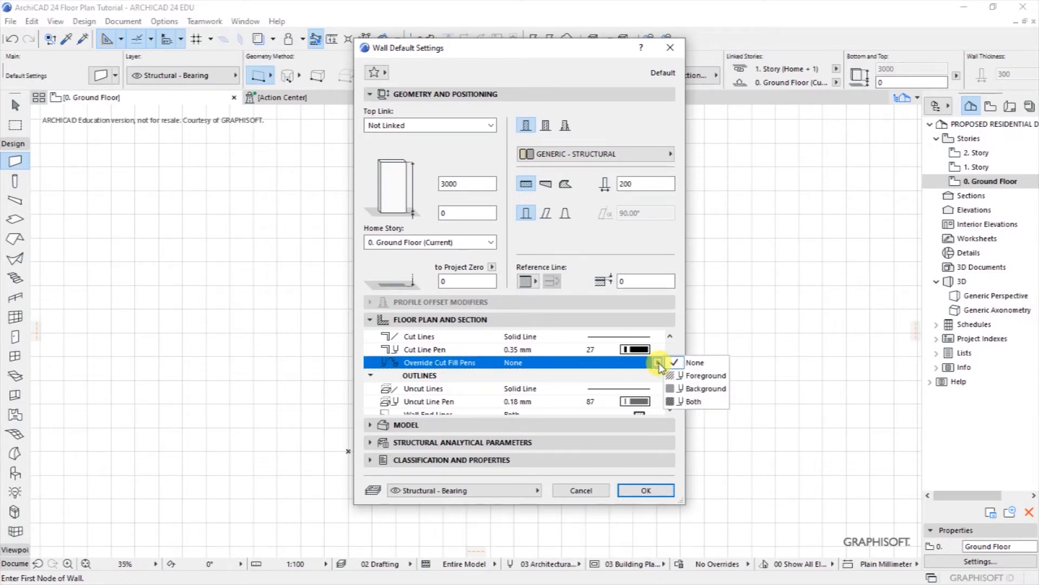
{"action": "left_click", "coordinate": [688, 405]}
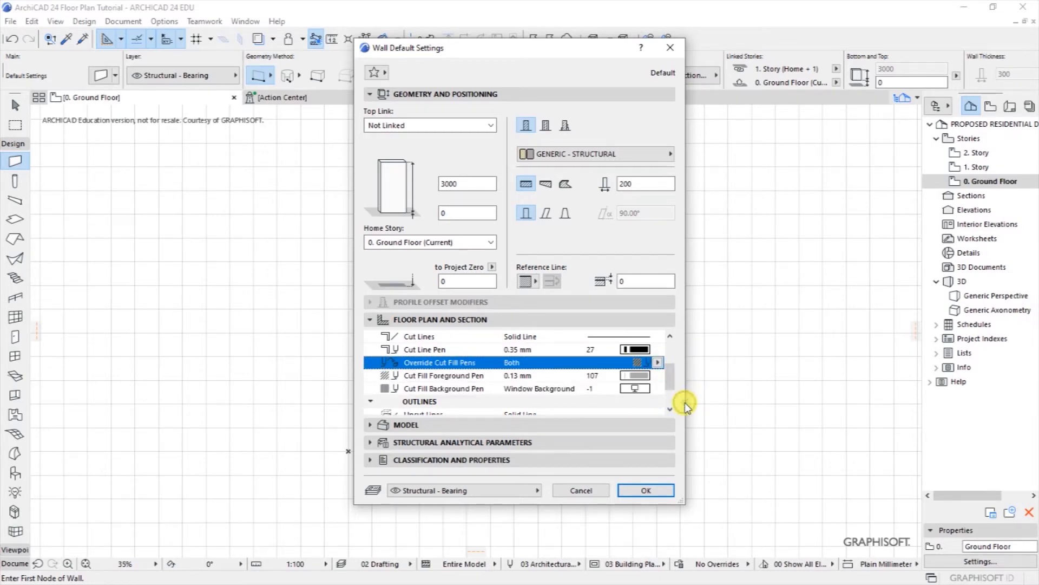
{"action": "scroll", "coordinate": [672, 381], "scroll_direction": "down", "scroll_amount": 1}
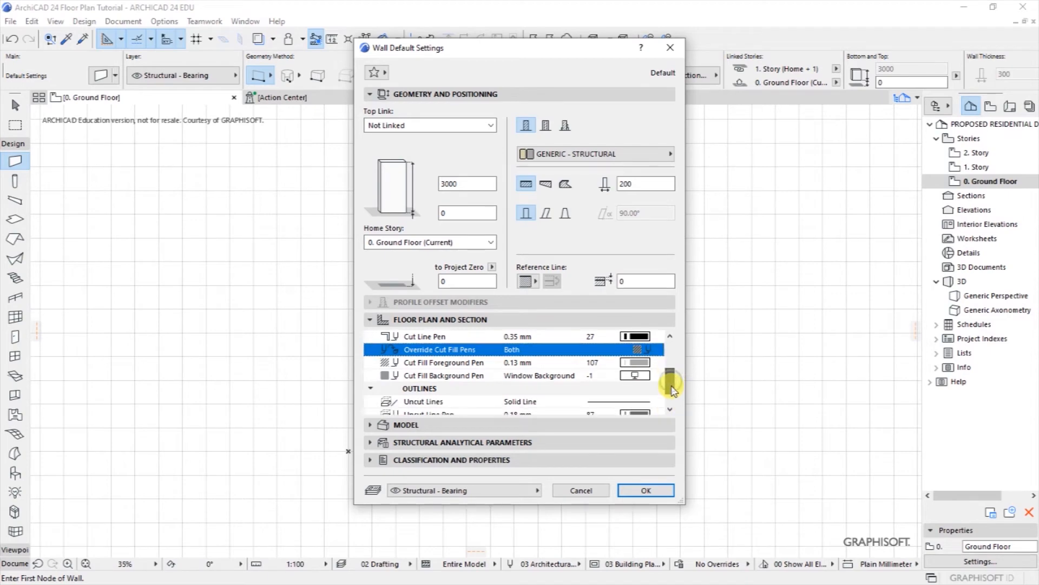
{"action": "left_click", "coordinate": [633, 370]}
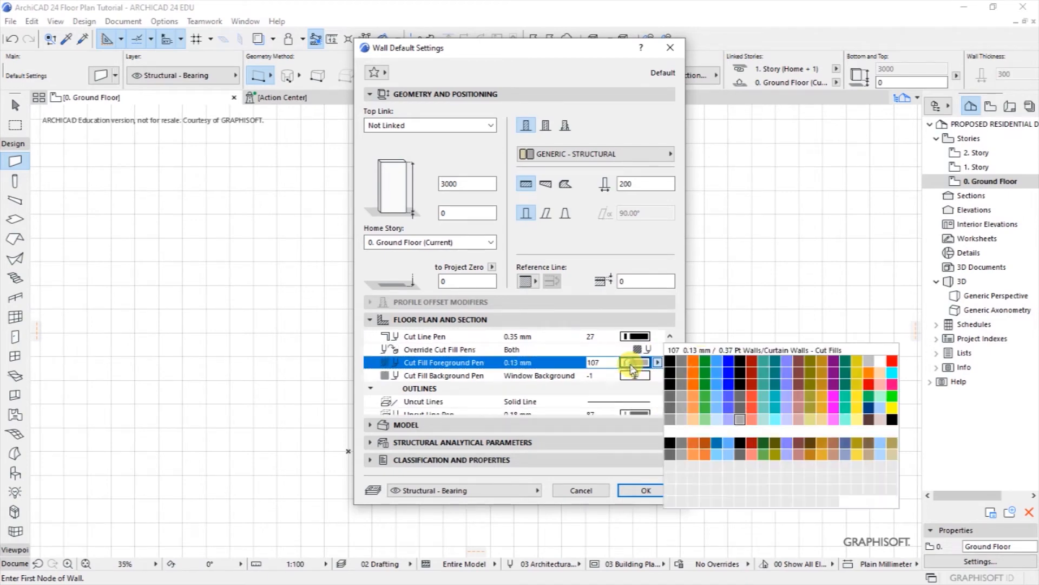
{"action": "left_click", "coordinate": [667, 359]}
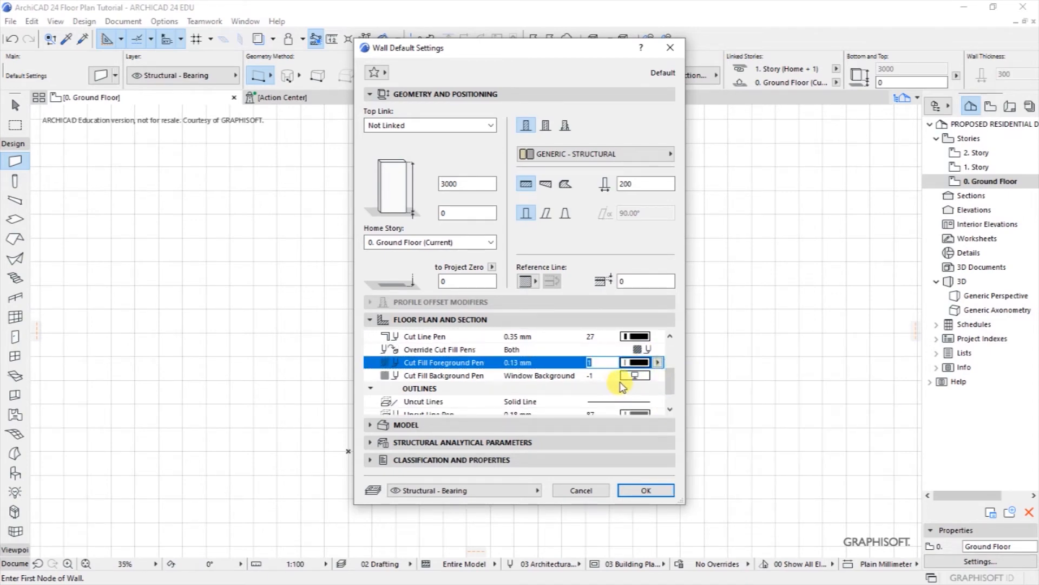
{"action": "left_click", "coordinate": [634, 376]}
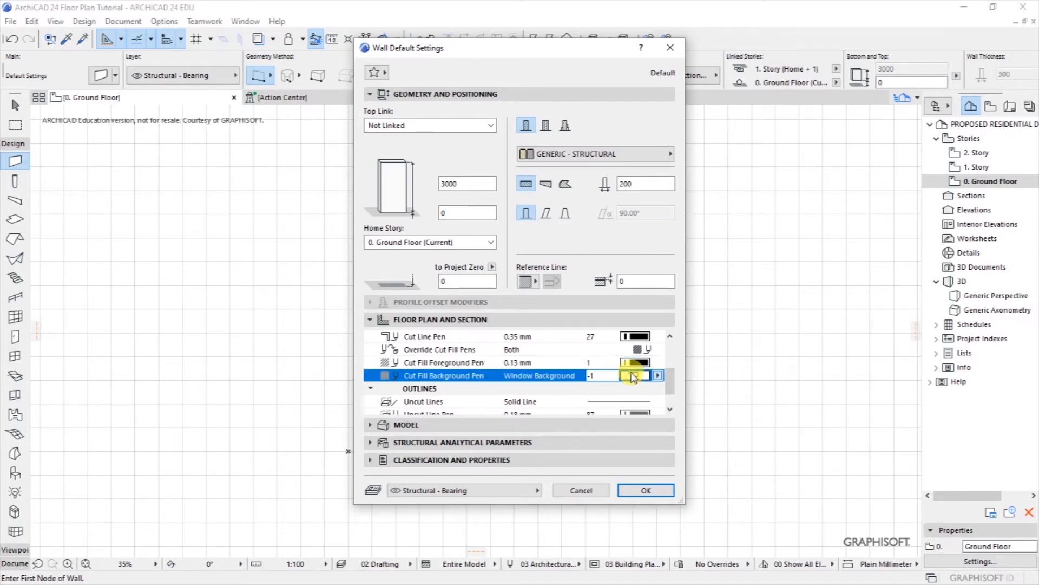
{"action": "left_click", "coordinate": [671, 374]}
{"action": "left_click", "coordinate": [670, 411]}
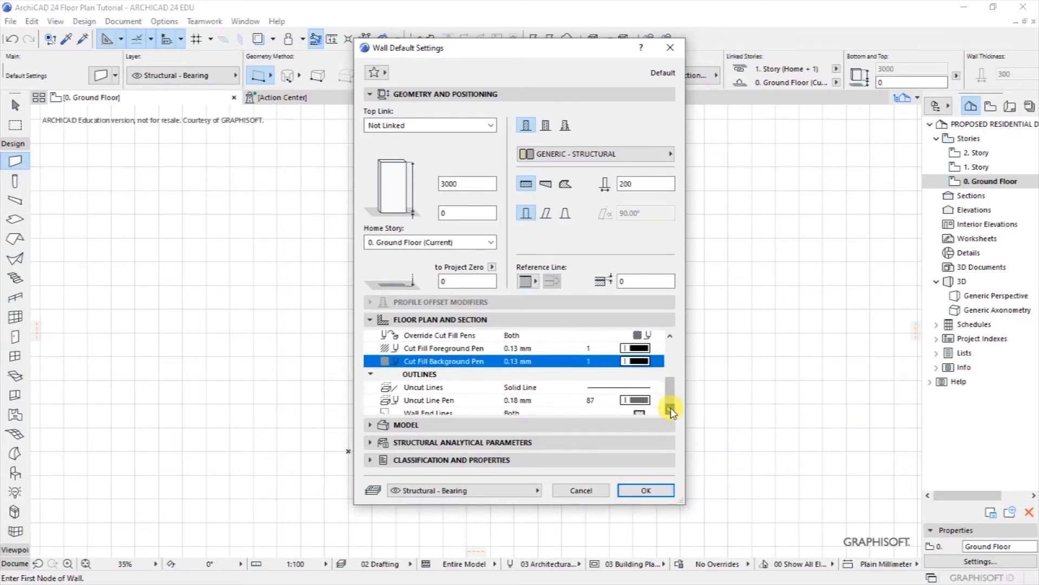
{"action": "left_click", "coordinate": [670, 410]}
{"action": "scroll", "coordinate": [671, 379], "scroll_direction": "up", "scroll_amount": 3}
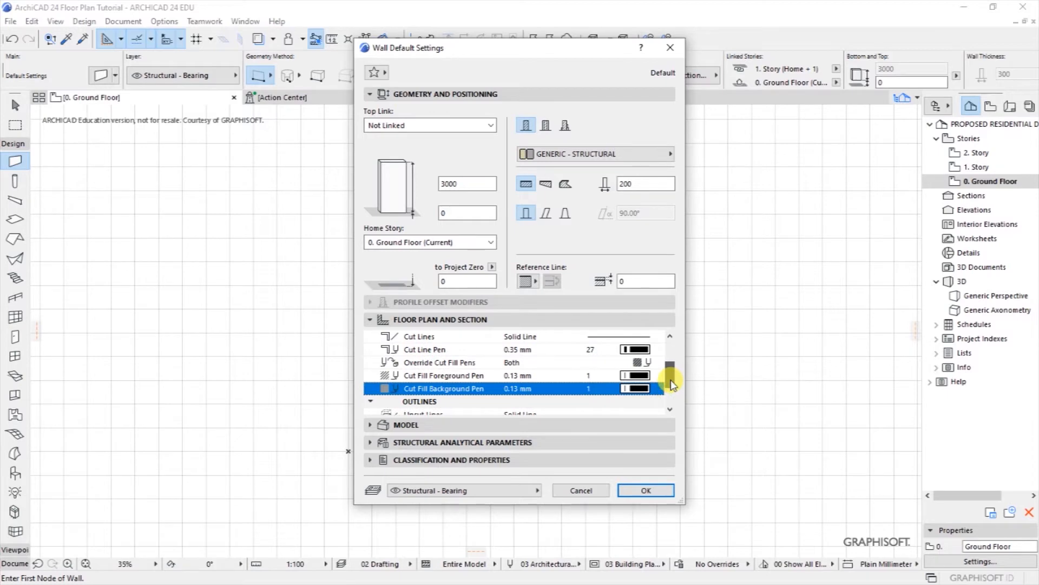
{"action": "left_click", "coordinate": [646, 490]}
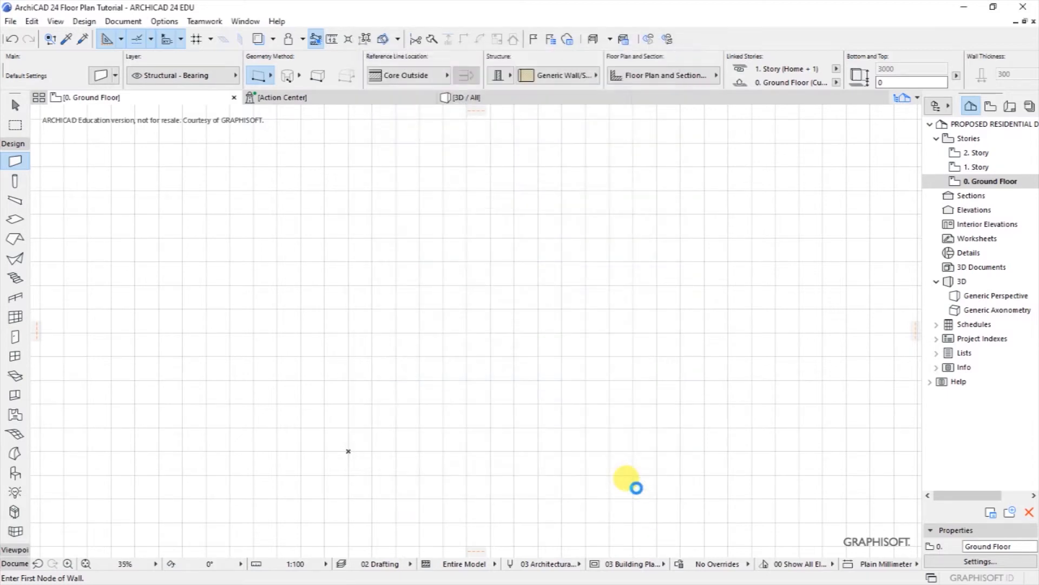
{"action": "left_click", "coordinate": [382, 213]}
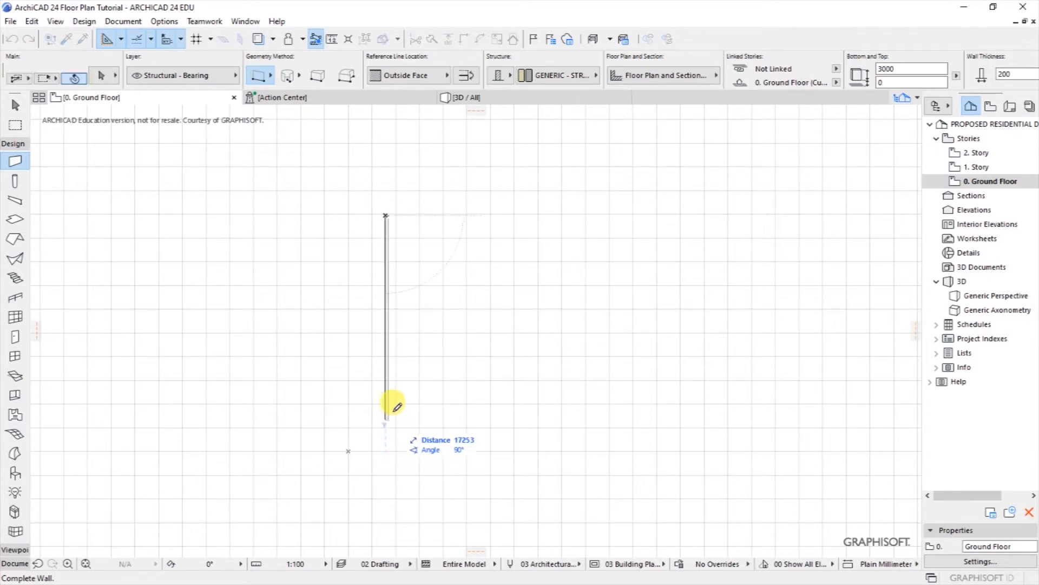
{"action": "left_click", "coordinate": [396, 384]}
{"action": "scroll", "coordinate": [380, 206], "scroll_direction": "up", "scroll_amount": 6}
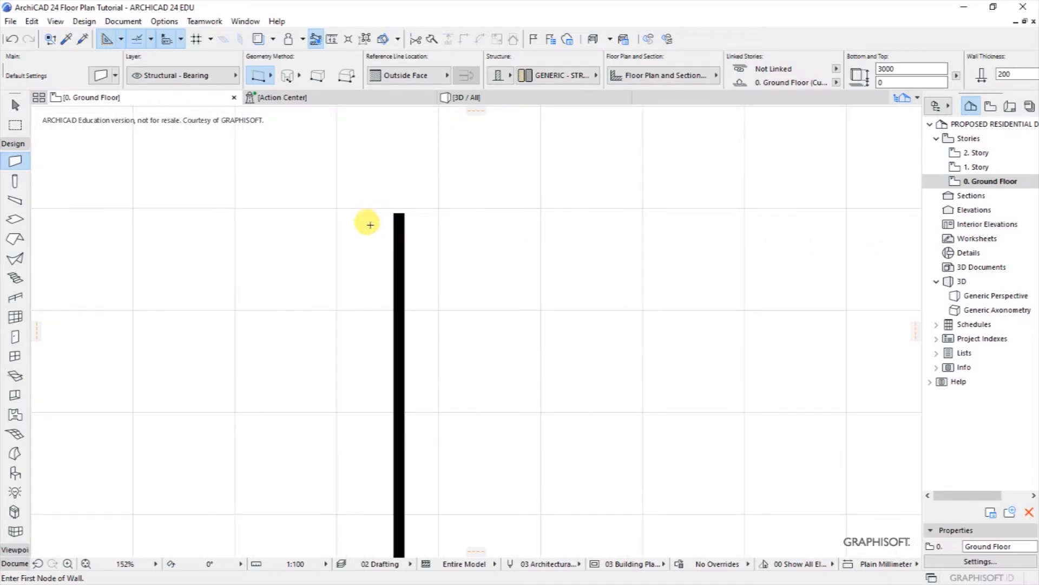
{"action": "scroll", "coordinate": [389, 217], "scroll_direction": "up", "scroll_amount": 3}
{"action": "scroll", "coordinate": [411, 202], "scroll_direction": "up", "scroll_amount": 3}
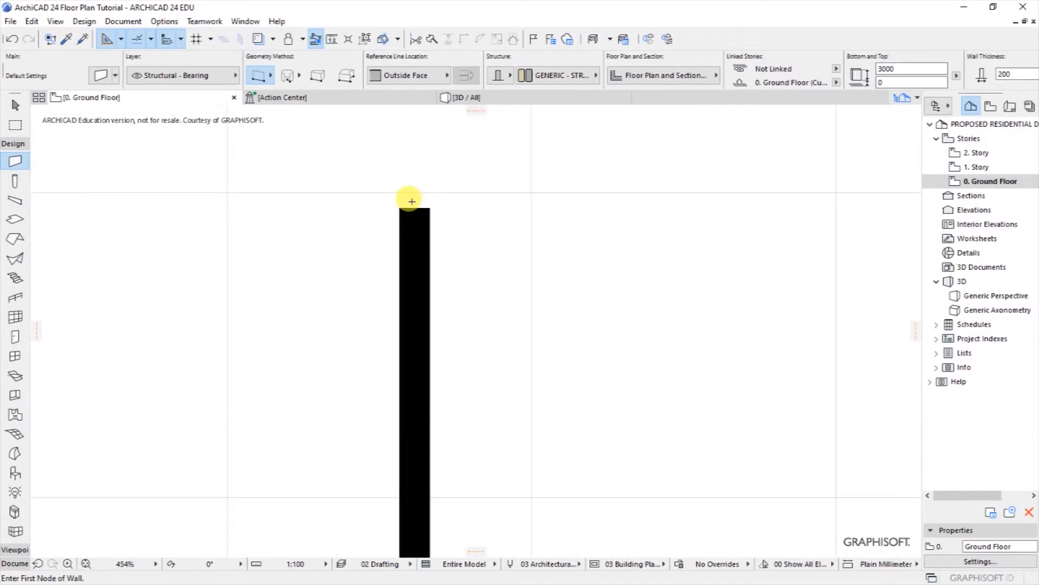
{"action": "left_click_drag", "start_coordinate": [367, 174], "coordinate": [536, 340], "text": "shift"}
{"action": "key", "text": "Delete"}
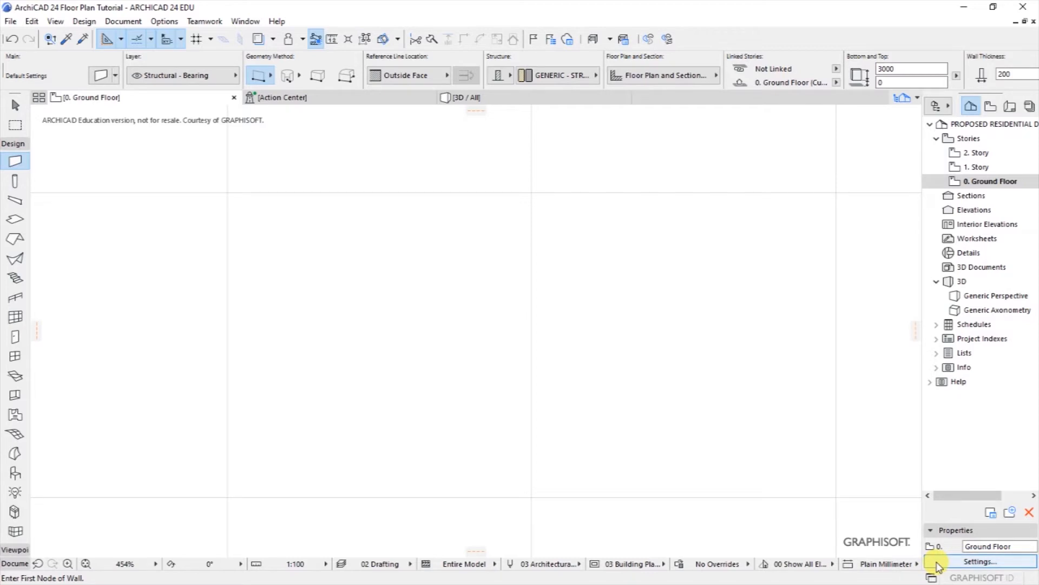
Step: Rename story 1 to 'Roof Area' in Story Settings
{"action": "left_click", "coordinate": [981, 562]}
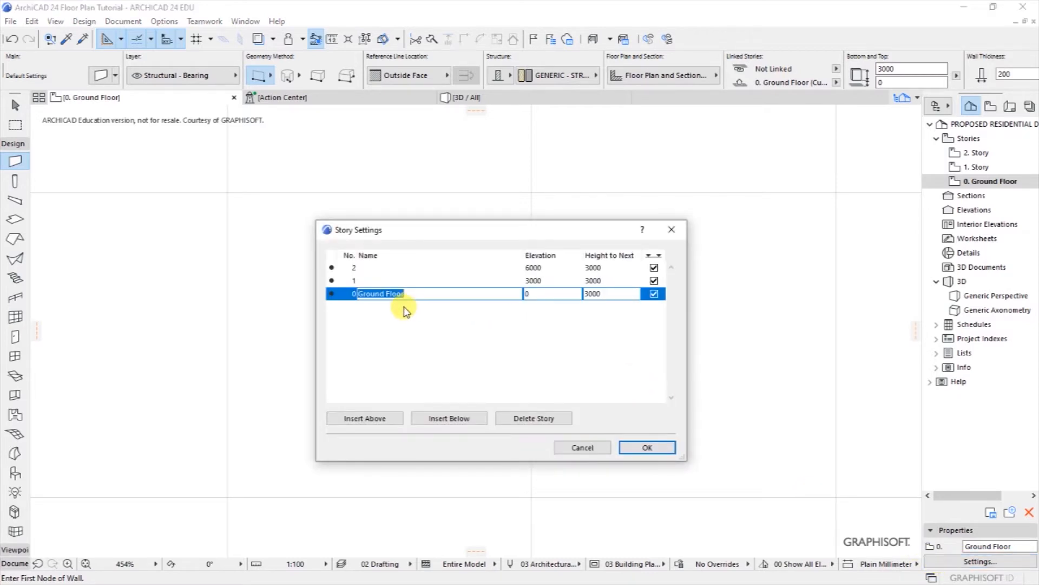
{"action": "left_click", "coordinate": [368, 280]}
{"action": "type", "text": "Roof Area"}
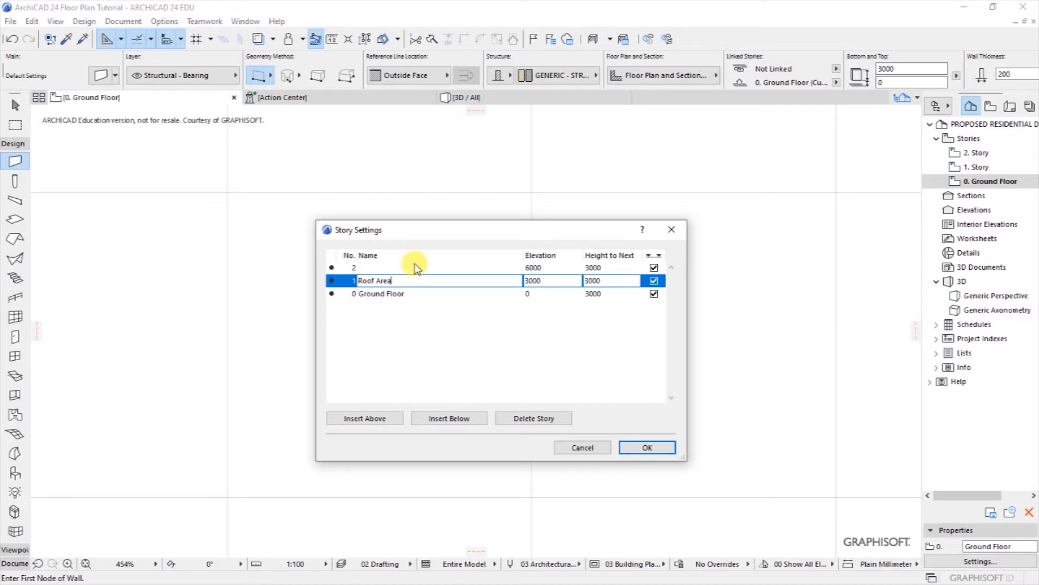
{"action": "left_click", "coordinate": [378, 267]}
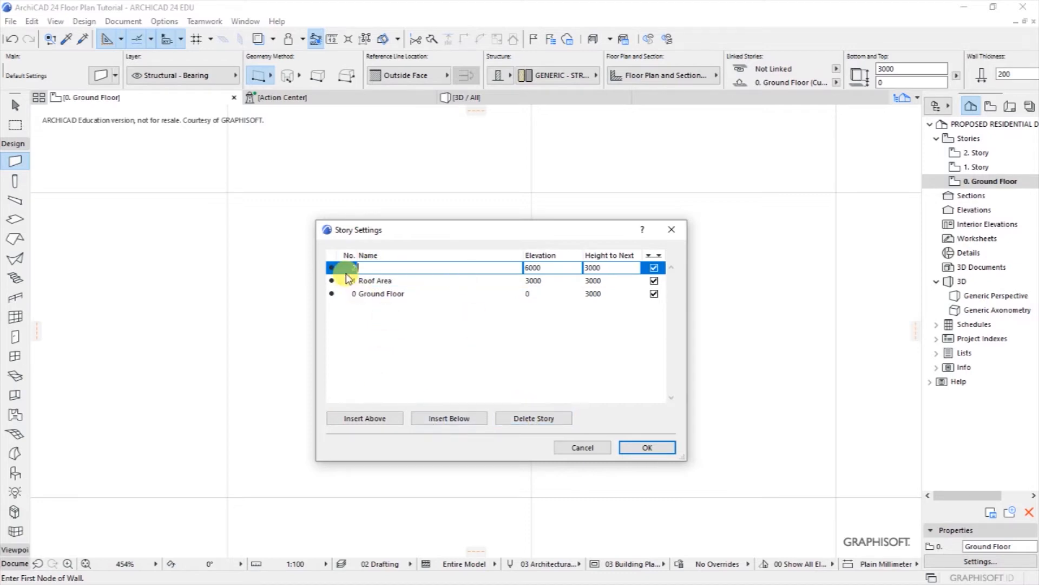
Step: Delete story 2 and accept the deletion warning
{"action": "left_click", "coordinate": [518, 419]}
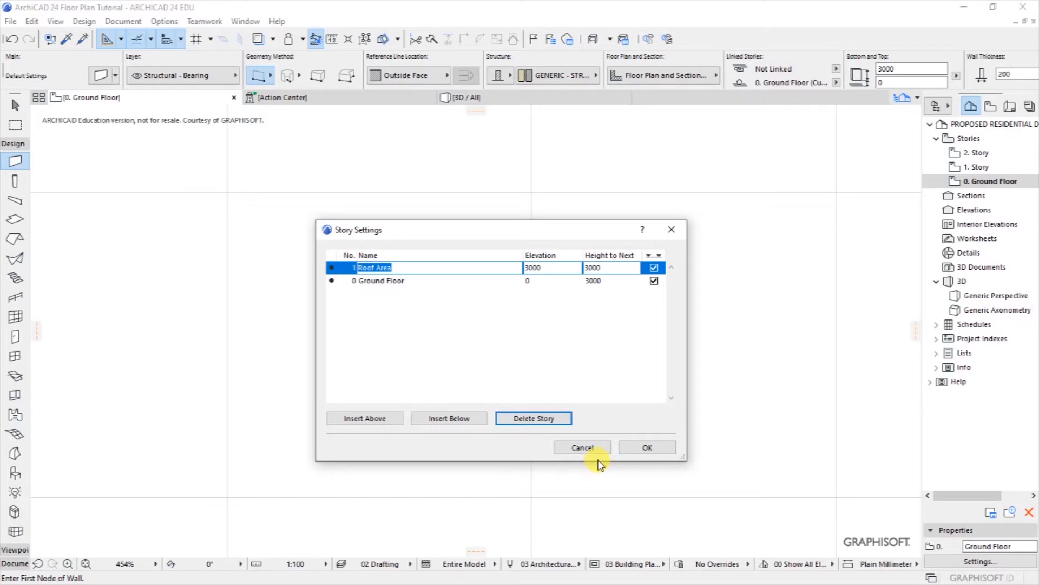
{"action": "left_click", "coordinate": [647, 450]}
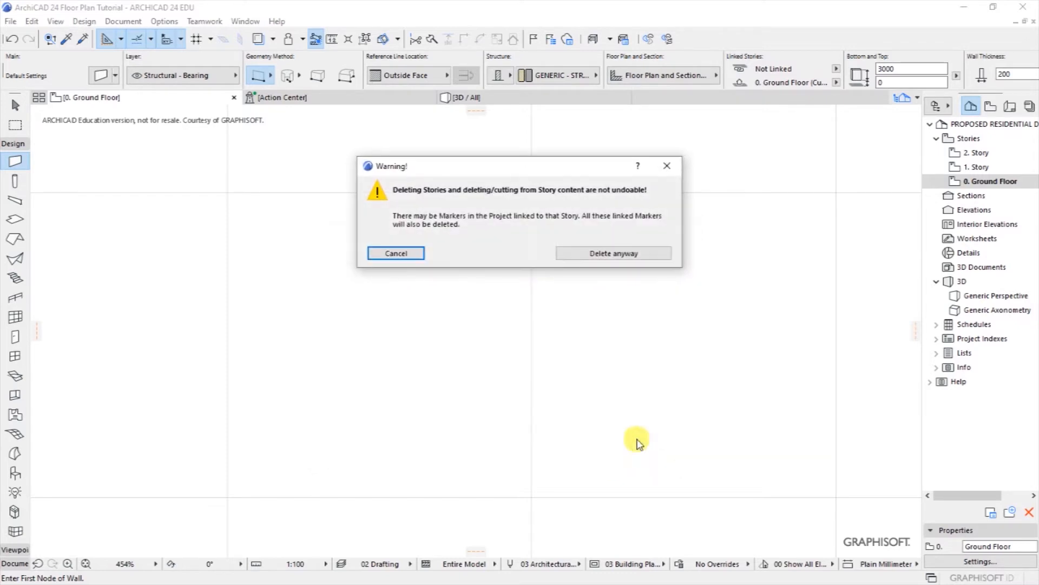
{"action": "left_click", "coordinate": [568, 252]}
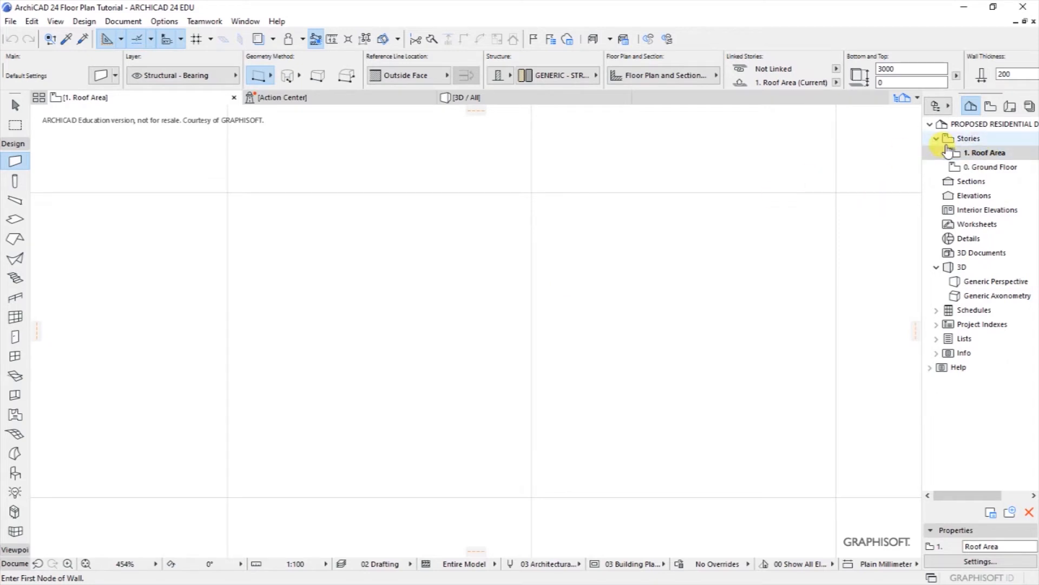
Step: Remove the missing '2. Story' drawing in the Drawing Manager
{"action": "left_click", "coordinate": [983, 154]}
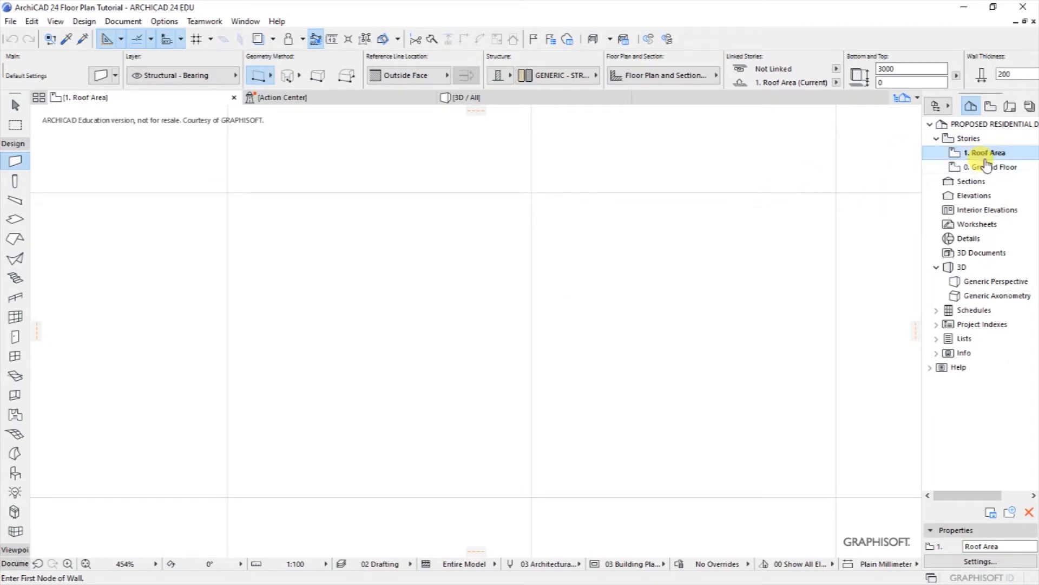
{"action": "left_click", "coordinate": [282, 98]}
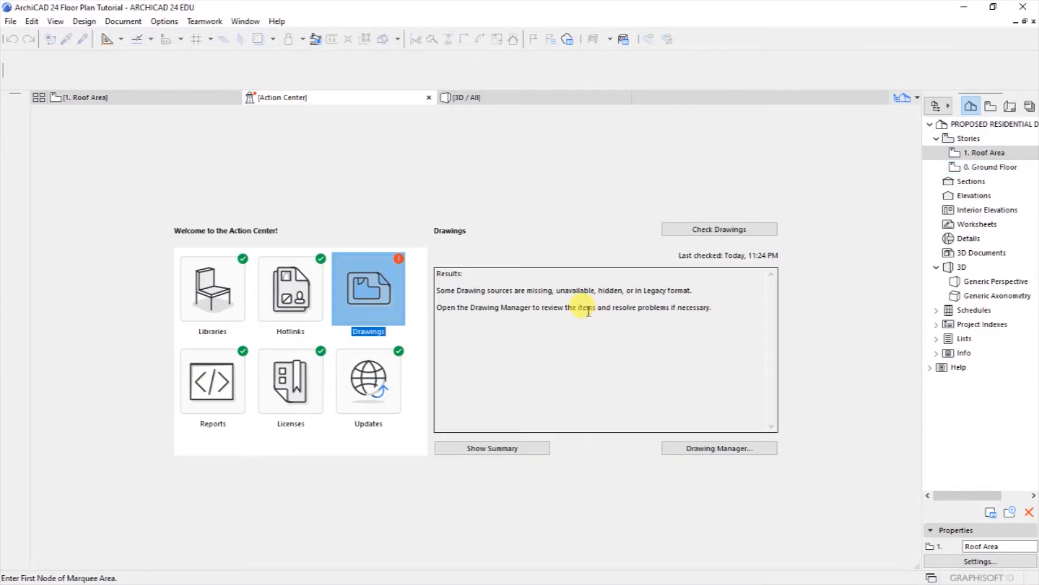
{"action": "left_click", "coordinate": [363, 296]}
{"action": "double_click", "coordinate": [362, 295]}
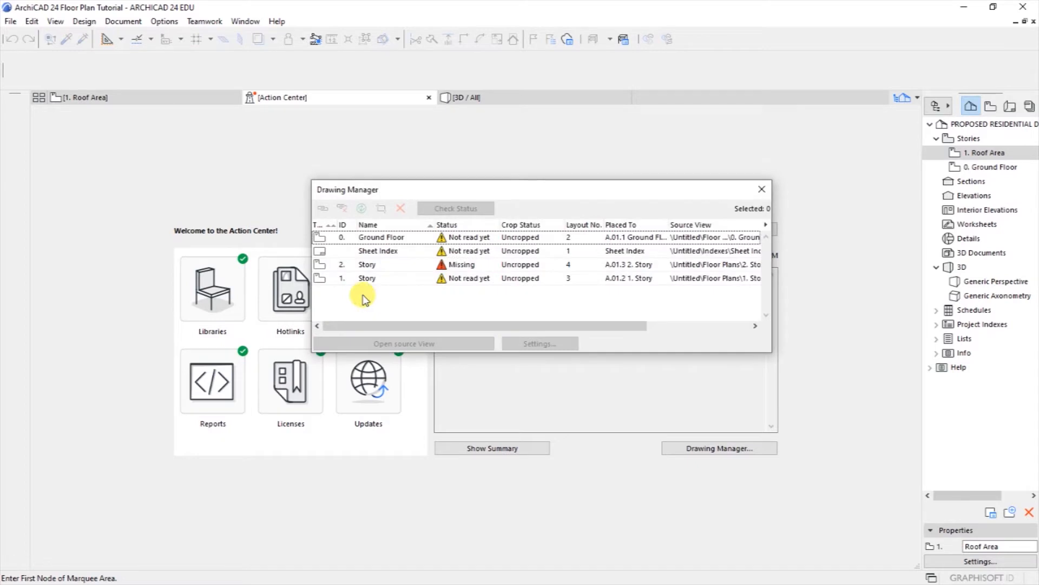
{"action": "left_click", "coordinate": [464, 266]}
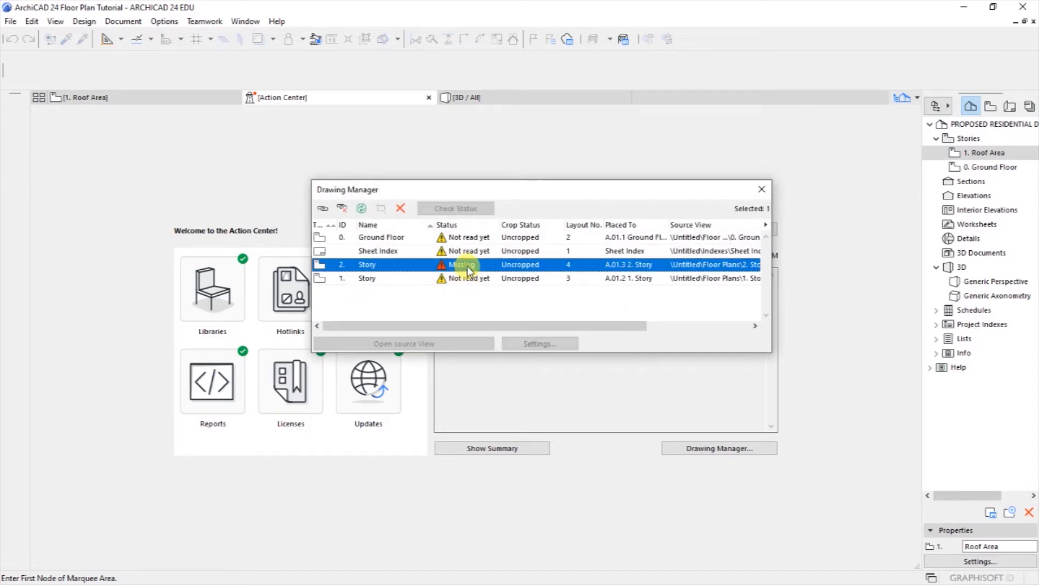
{"action": "left_click", "coordinate": [400, 208]}
{"action": "left_click", "coordinate": [583, 253]}
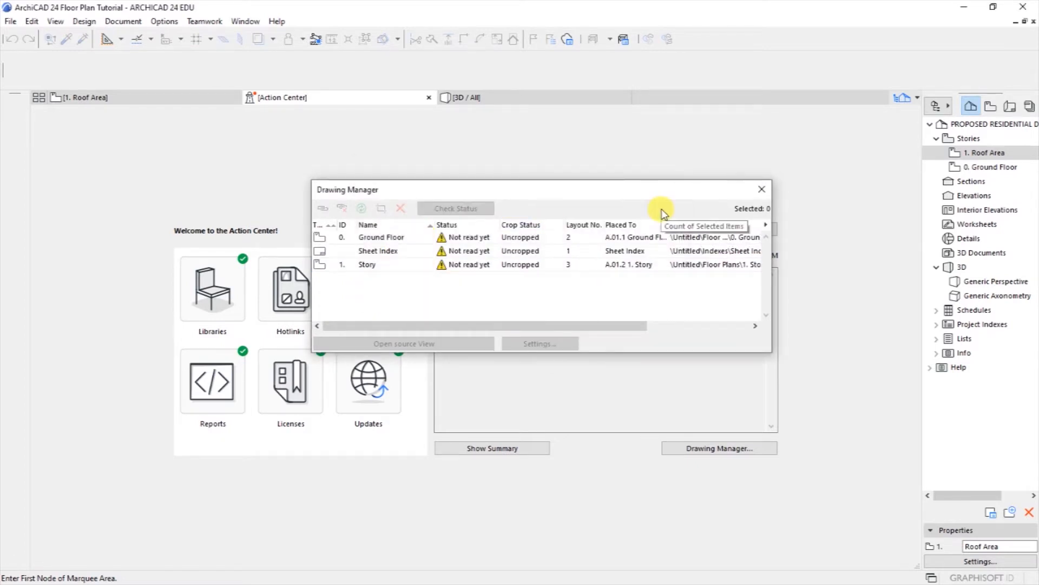
Step: Recheck drawings, show the up-to-date summary, and open the 0. Ground Floor plan
{"action": "left_click", "coordinate": [762, 190]}
{"action": "left_click", "coordinate": [681, 229]}
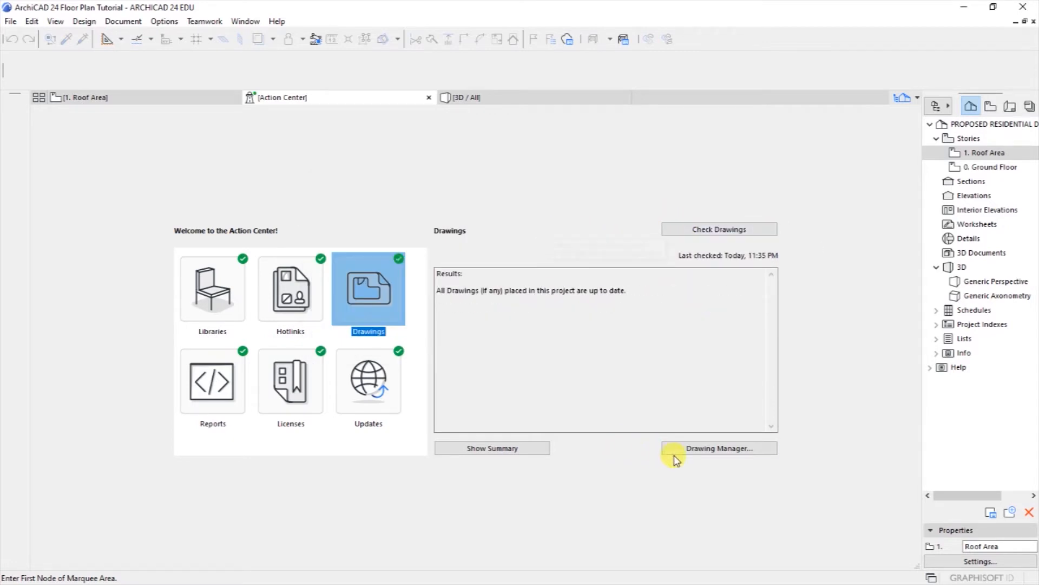
{"action": "left_click", "coordinate": [482, 447]}
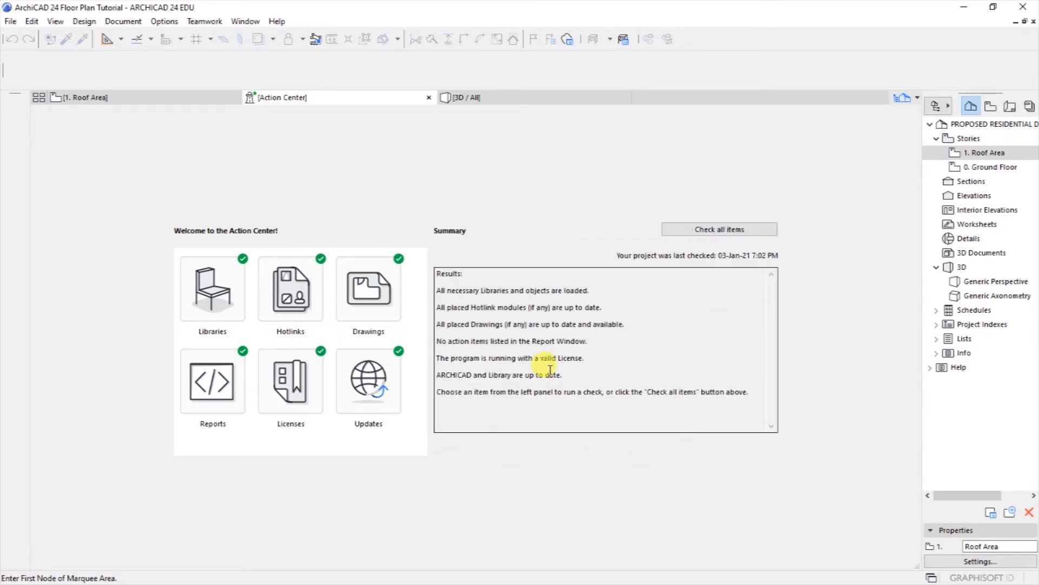
{"action": "left_click", "coordinate": [167, 98]}
{"action": "left_click", "coordinate": [980, 168]}
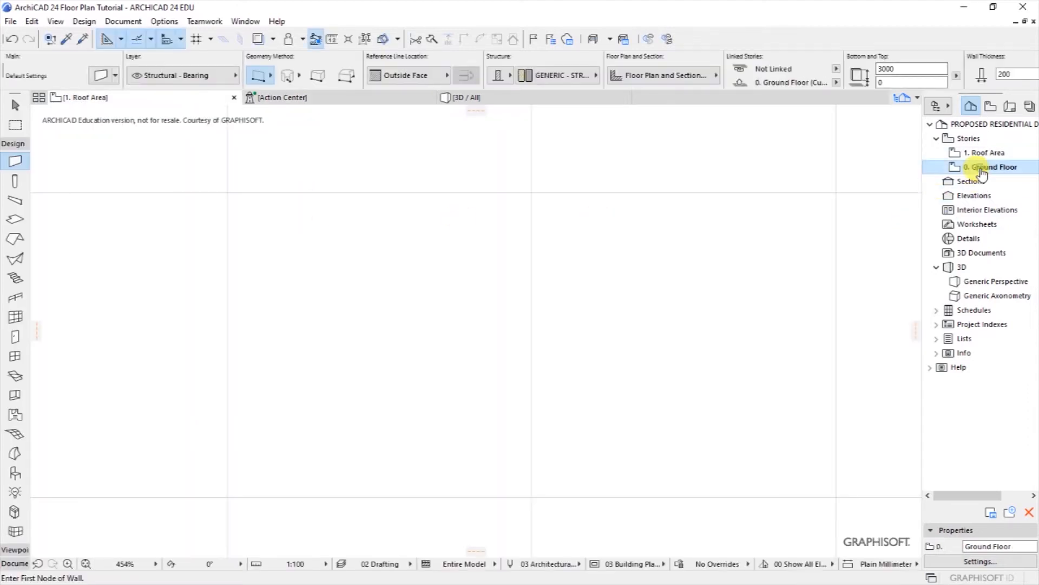
Step: Zoom the empty plan to 100% then out to 40%, leaving the scale at 1:100
{"action": "scroll", "coordinate": [360, 327], "scroll_direction": "down", "scroll_amount": 5}
{"action": "left_click", "coordinate": [156, 562]}
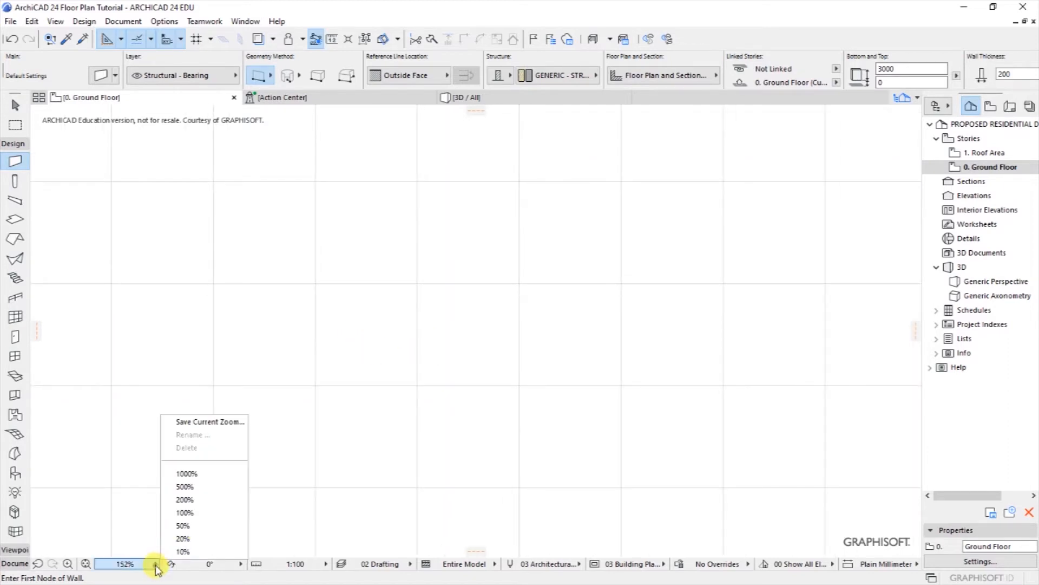
{"action": "left_click", "coordinate": [196, 522]}
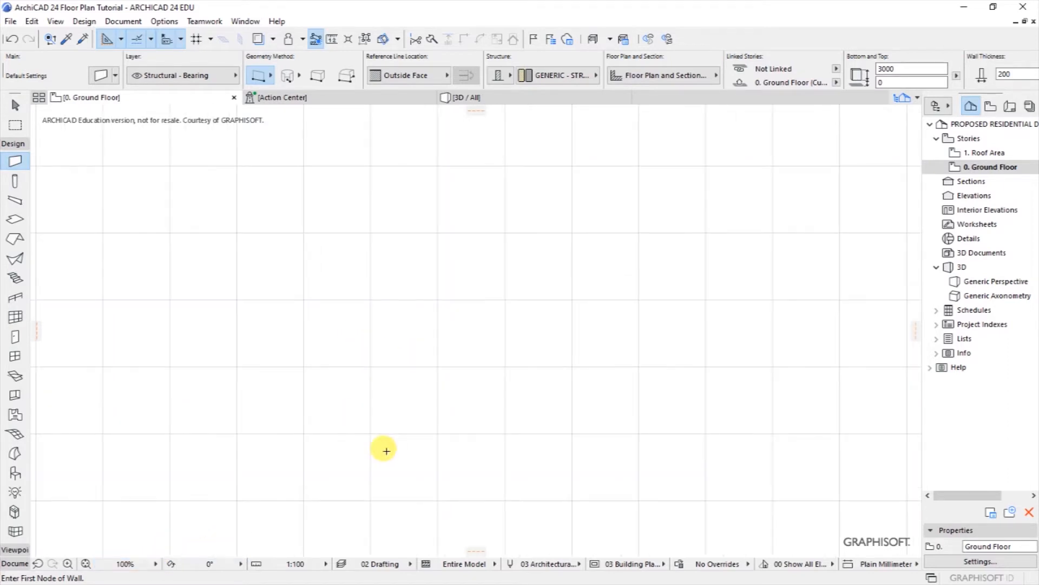
{"action": "left_click", "coordinate": [324, 564]}
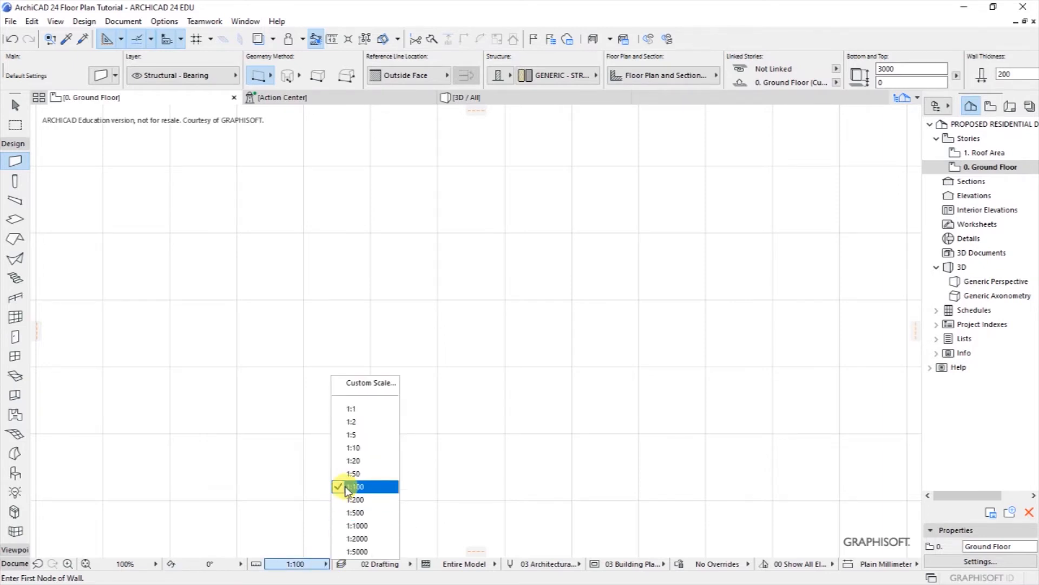
{"action": "left_click", "coordinate": [460, 421]}
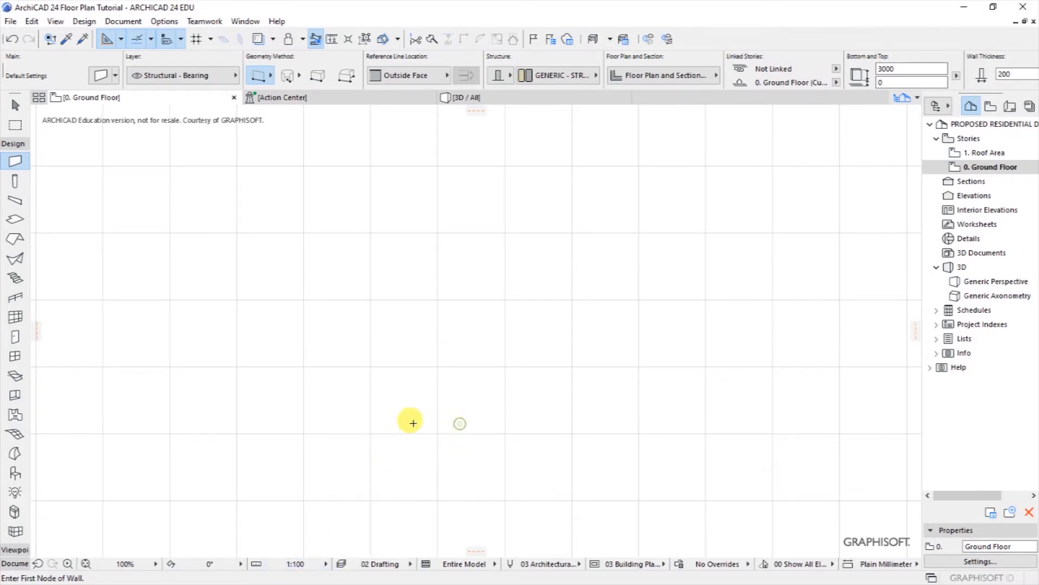
{"action": "scroll", "coordinate": [307, 379], "scroll_direction": "down", "scroll_amount": 1}
{"action": "scroll", "coordinate": [307, 379], "scroll_direction": "down", "scroll_amount": 3}
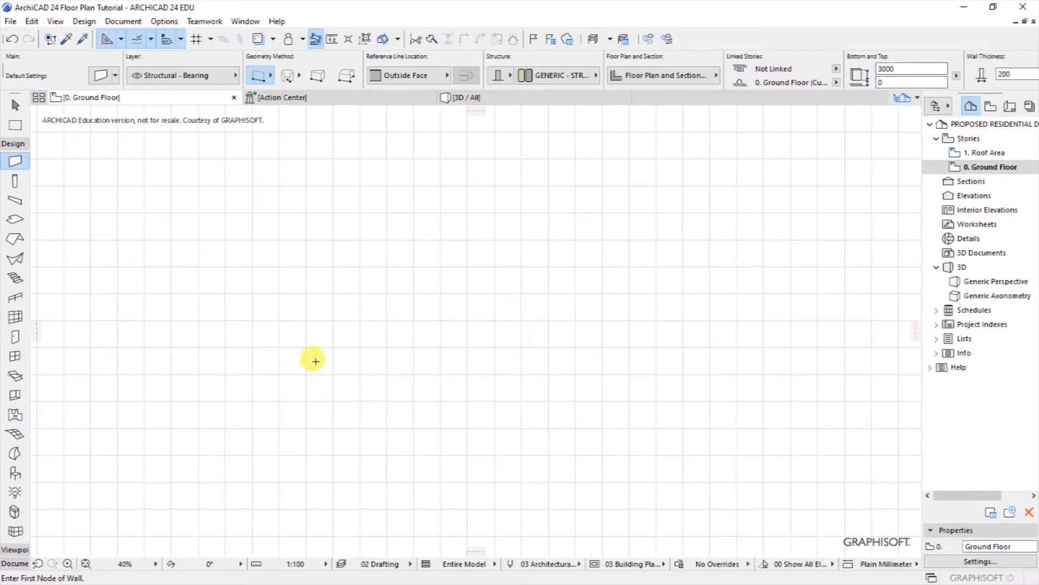
{"action": "left_click", "coordinate": [14, 145]}
{"action": "left_click", "coordinate": [117, 21]}
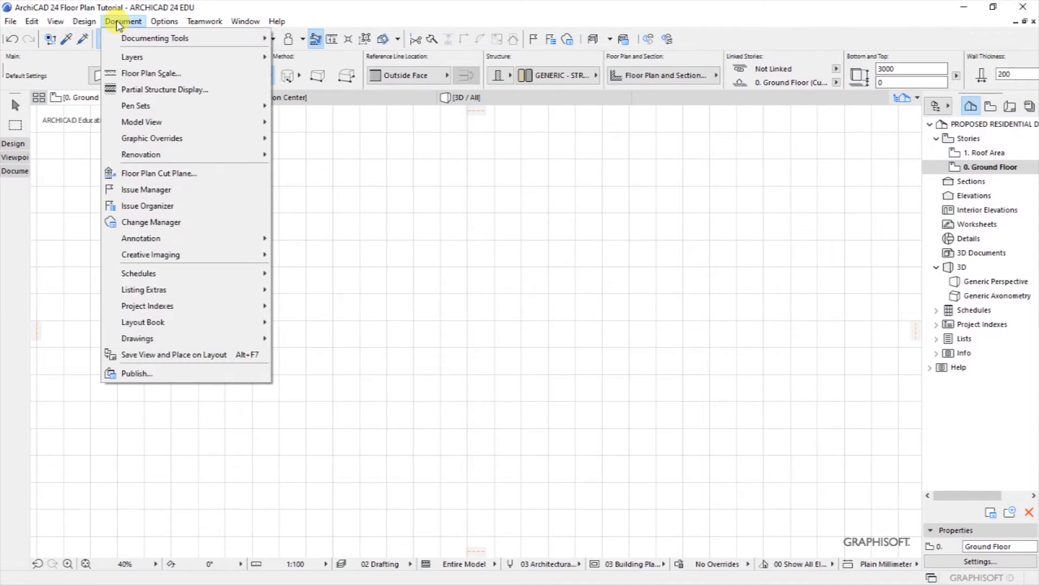
Step: With the Line tool, draw a 12500 vertical guide line
{"action": "mouse_move", "coordinate": [136, 36]}
{"action": "left_click", "coordinate": [316, 317]}
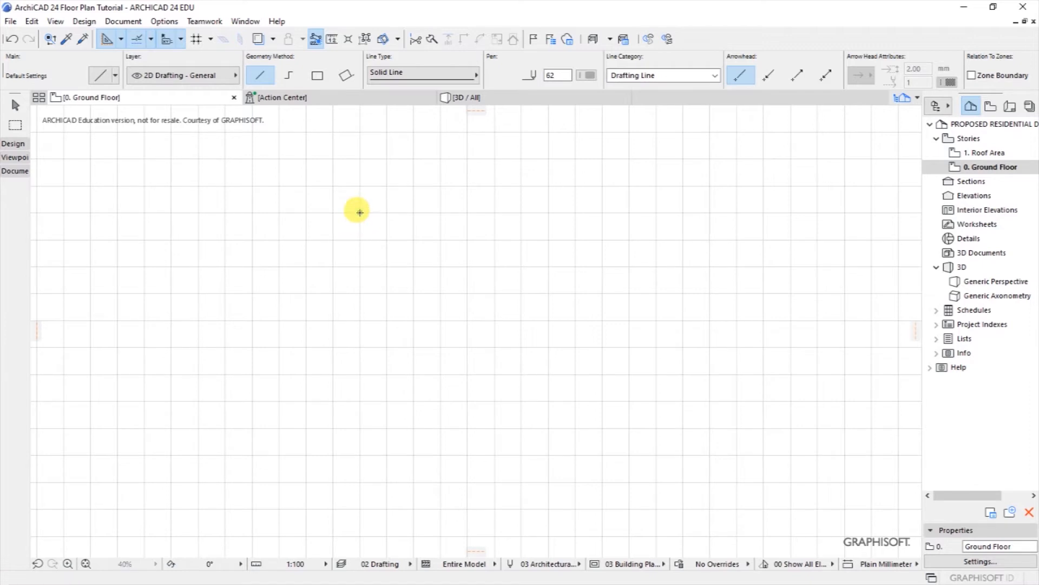
{"action": "left_click", "coordinate": [360, 212]}
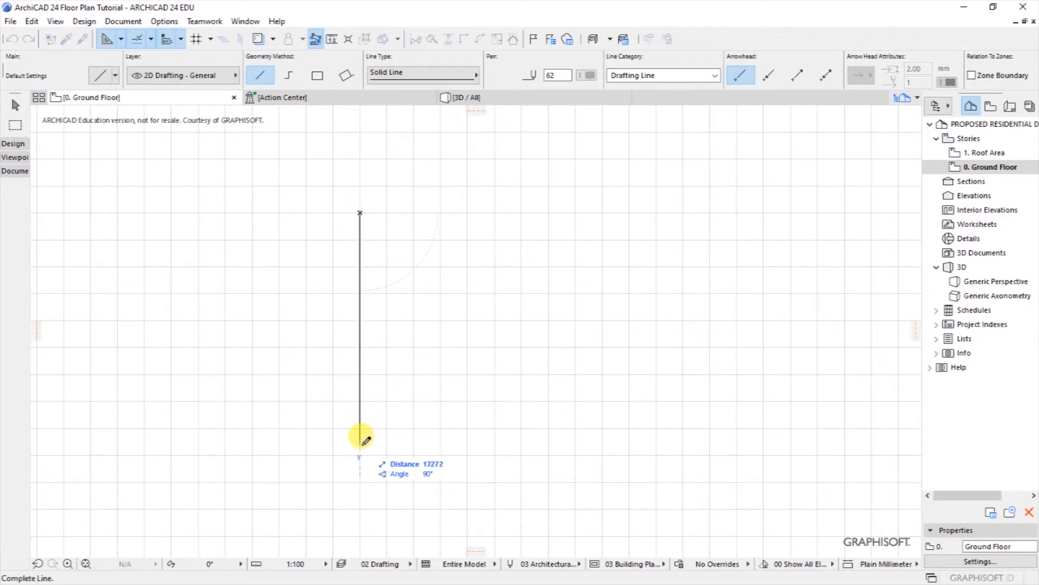
{"action": "type", "text": "125"}
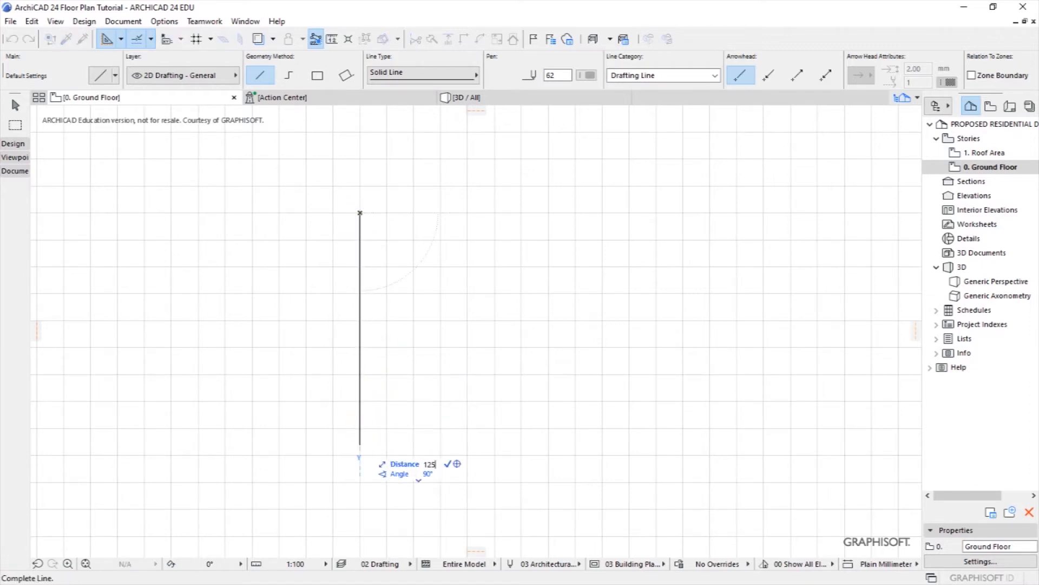
{"action": "key", "text": "Return"}
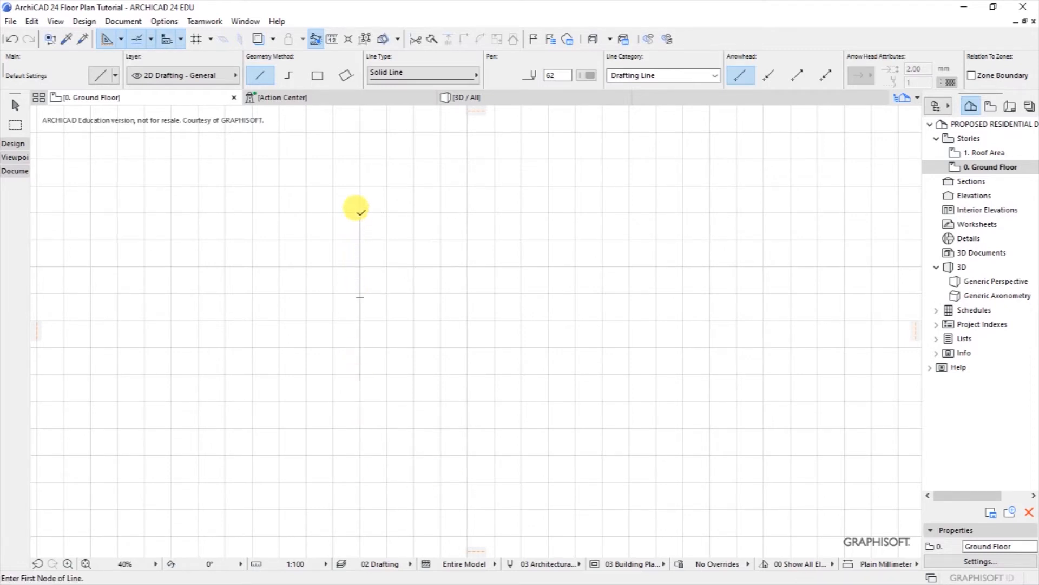
Step: Draw a 7400 horizontal guide across its top and a short upright at the right end
{"action": "left_click", "coordinate": [360, 213]}
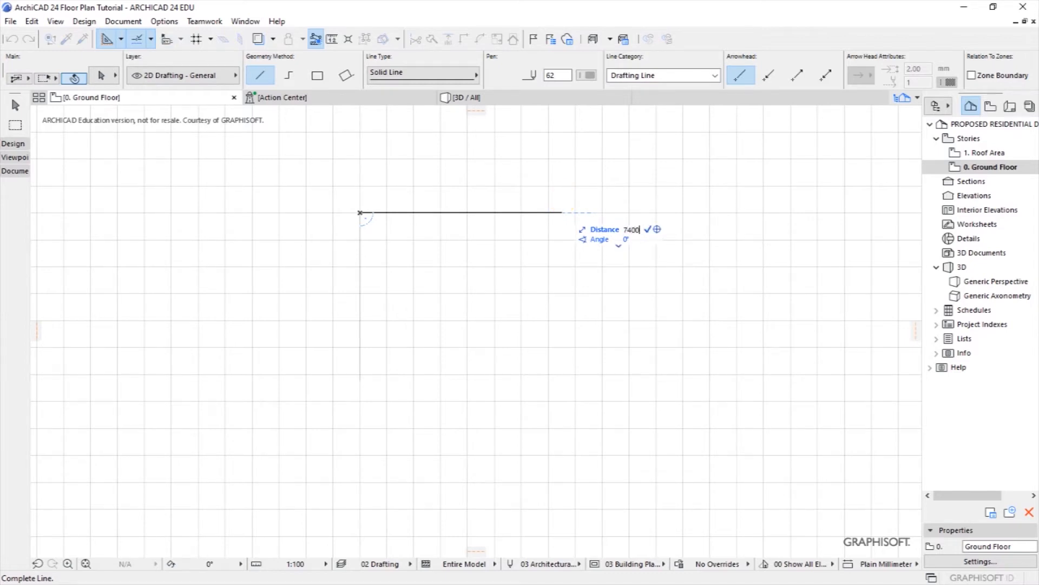
{"action": "left_click", "coordinate": [459, 213]}
{"action": "left_click", "coordinate": [459, 212]}
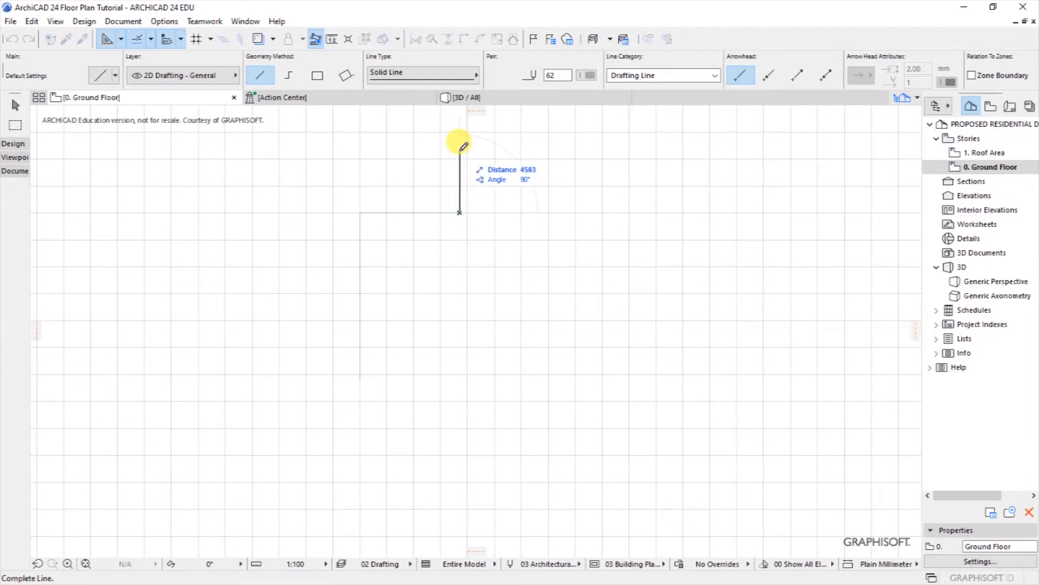
{"action": "left_click", "coordinate": [459, 149]}
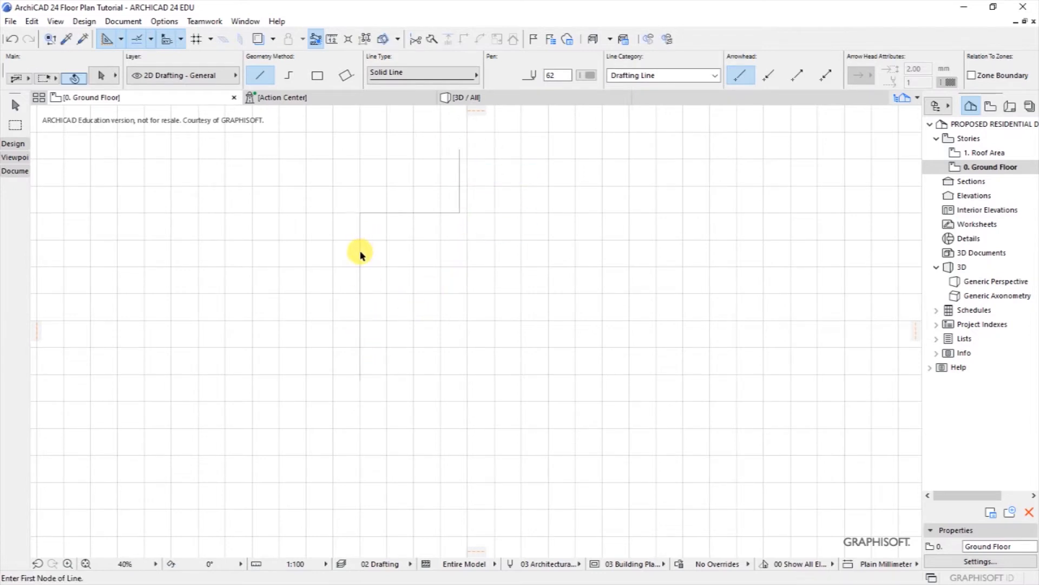
Step: Extend the left vertical guide line upward past the top corner
{"action": "left_click", "coordinate": [361, 227]}
{"action": "left_click", "coordinate": [360, 212]}
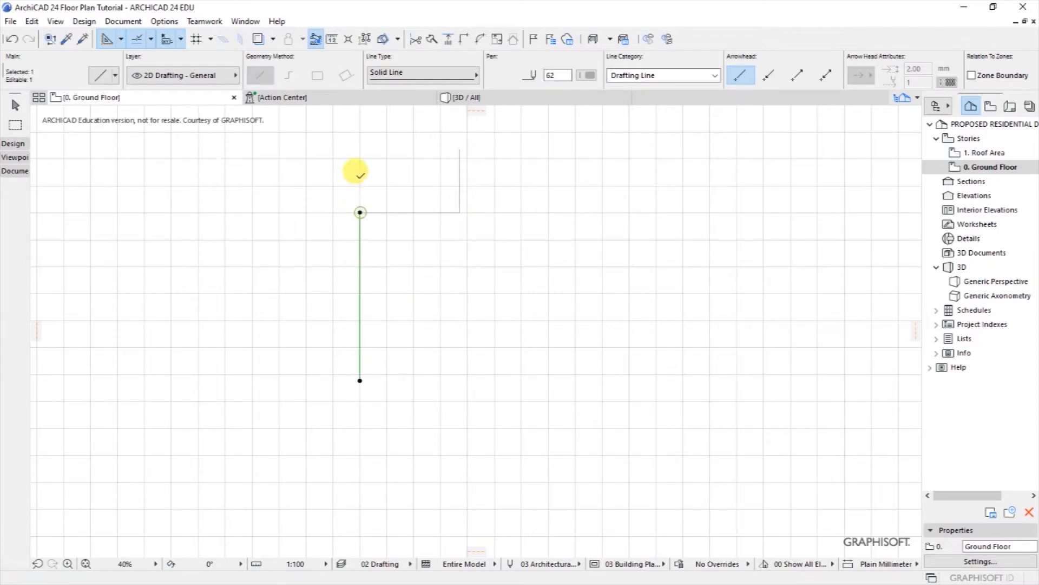
{"action": "left_click", "coordinate": [360, 167]}
{"action": "left_click", "coordinate": [399, 172]}
{"action": "scroll", "coordinate": [365, 165], "scroll_direction": "up", "scroll_amount": 4}
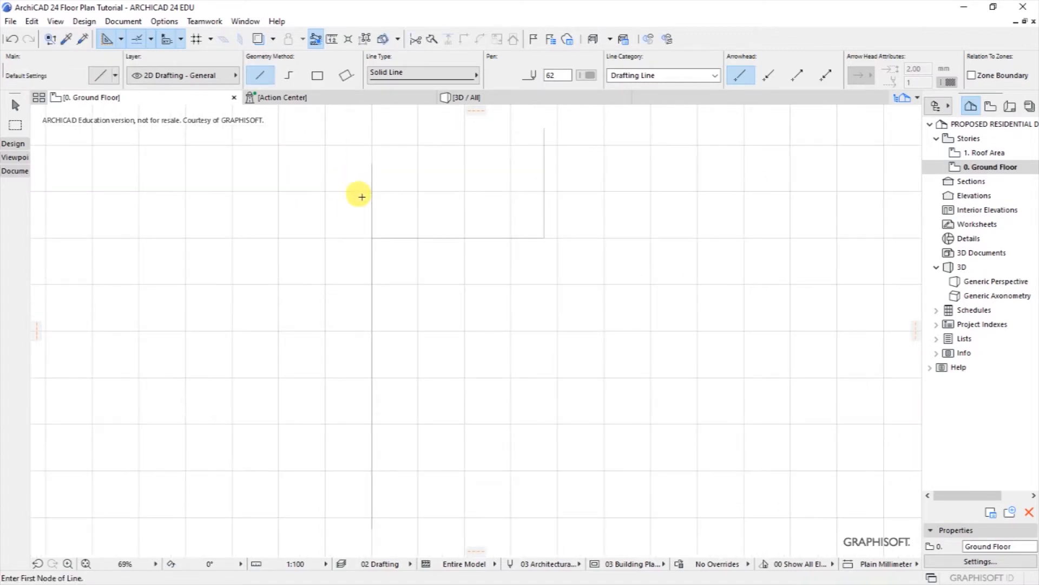
{"action": "scroll", "coordinate": [430, 273], "scroll_direction": "down", "scroll_amount": 2}
{"action": "scroll", "coordinate": [422, 237], "scroll_direction": "down", "scroll_amount": 2}
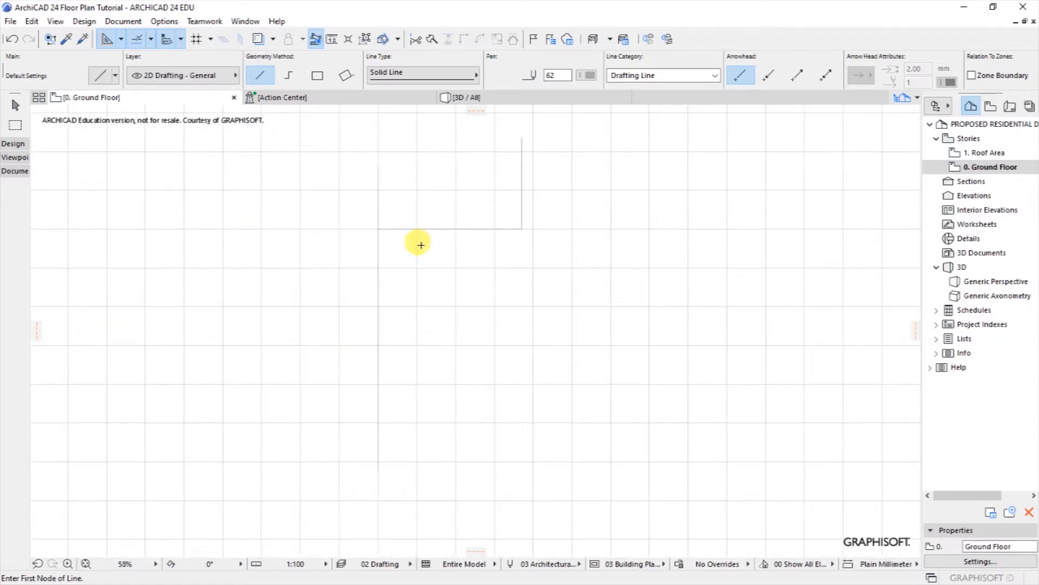
{"action": "left_click", "coordinate": [84, 22]}
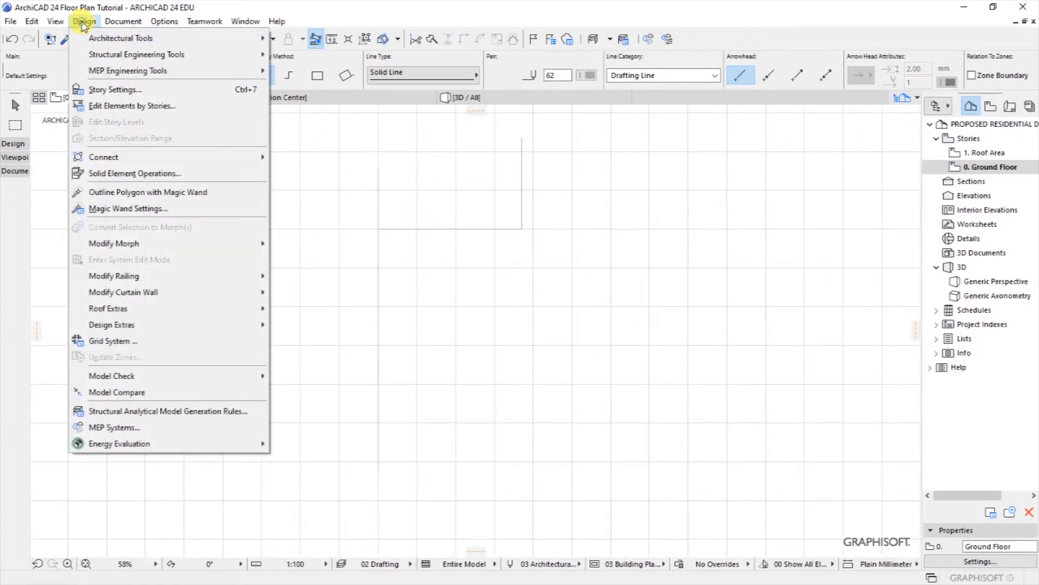
Step: Draw a 12500 mm wall down from the top-left guide corner
{"action": "mouse_move", "coordinate": [98, 38]}
{"action": "left_click", "coordinate": [315, 38]}
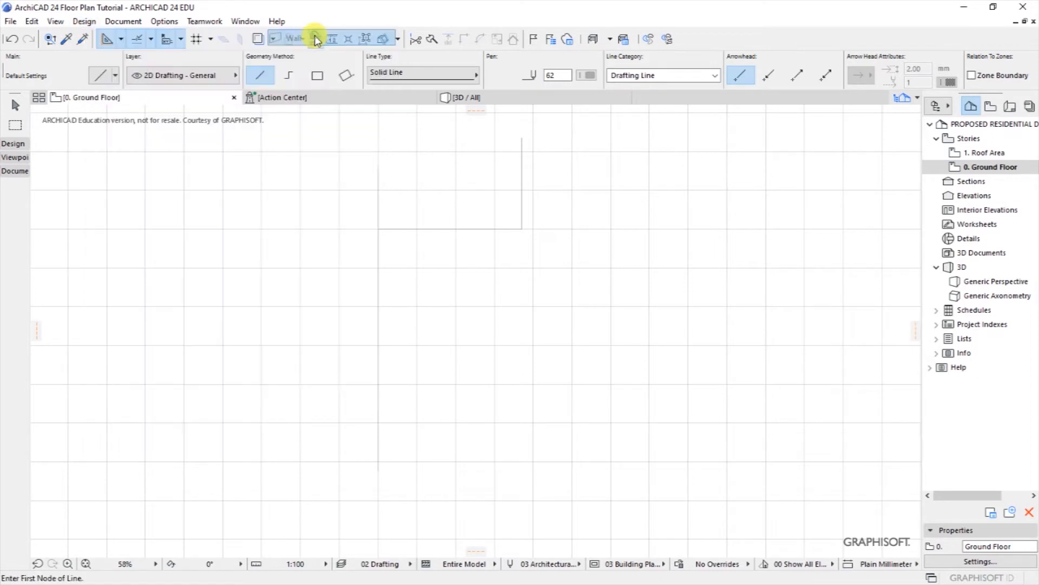
{"action": "left_click", "coordinate": [378, 228]}
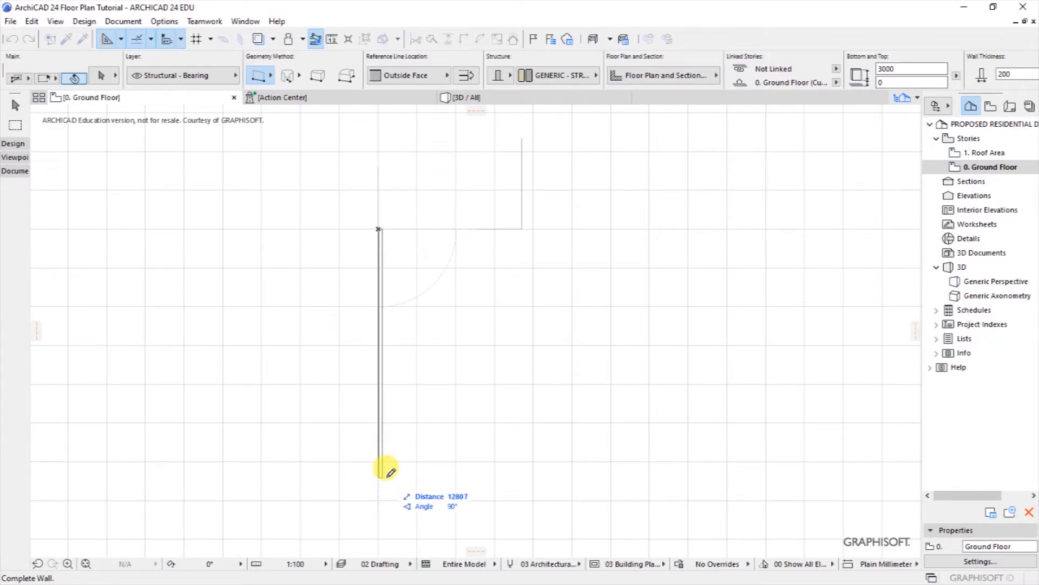
{"action": "key", "text": "Tab"}
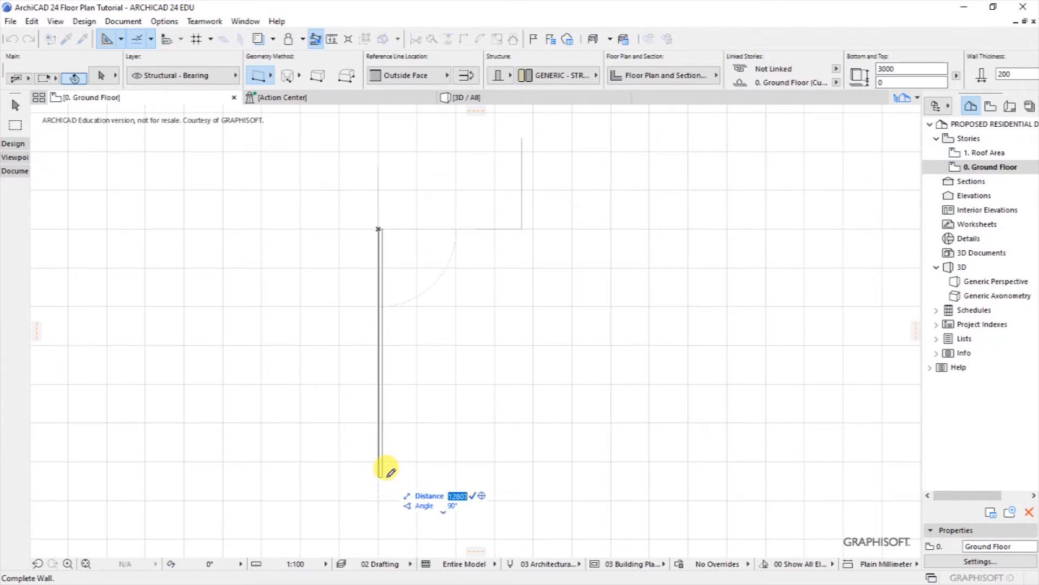
{"action": "type", "text": "12500"}
{"action": "key", "text": "Return"}
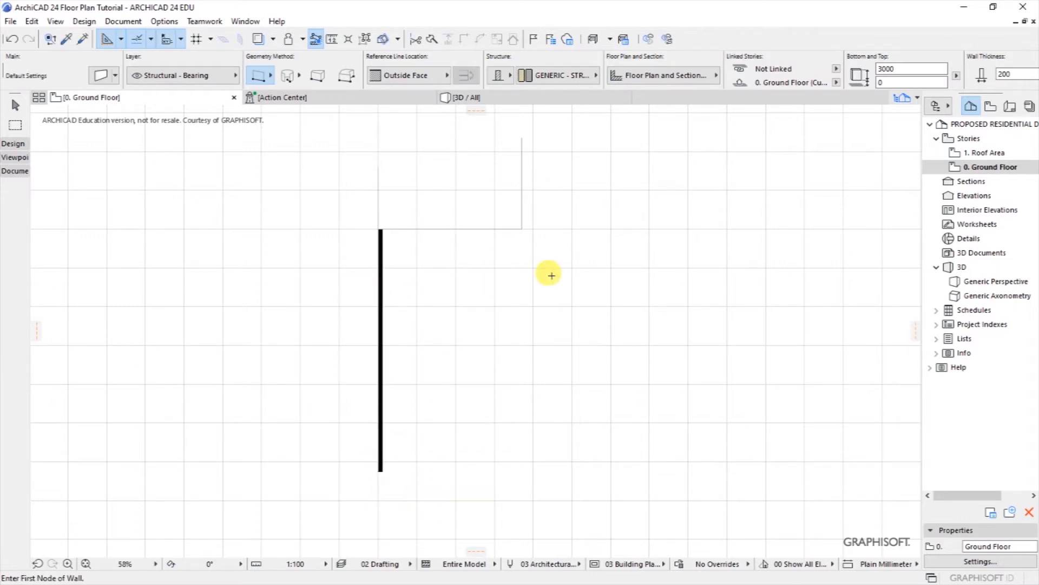
Step: Add a wall along the top guide to the right guide line, then delete two guide lines
{"action": "left_click", "coordinate": [381, 227]}
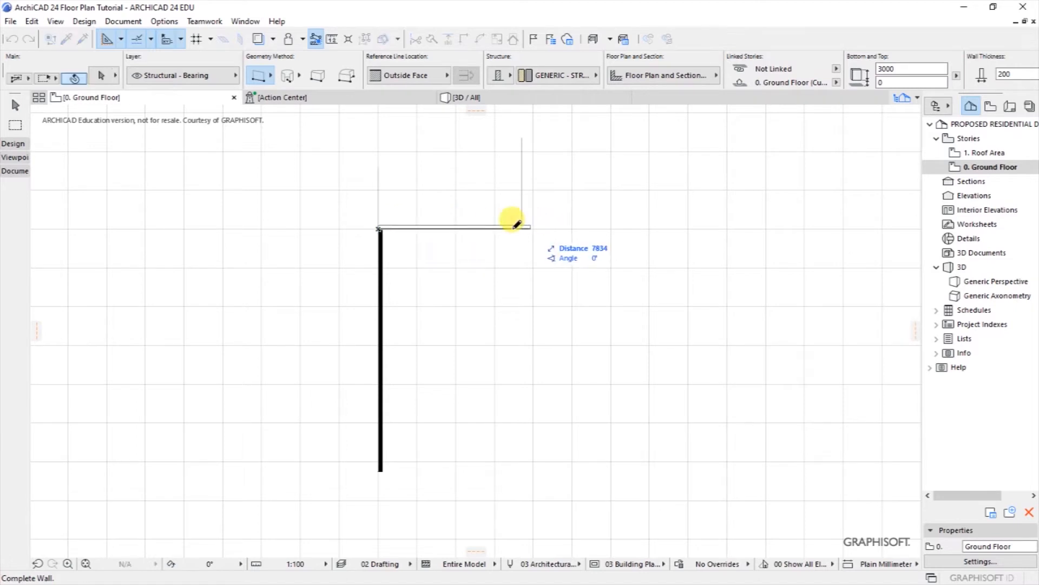
{"action": "left_click", "coordinate": [523, 226]}
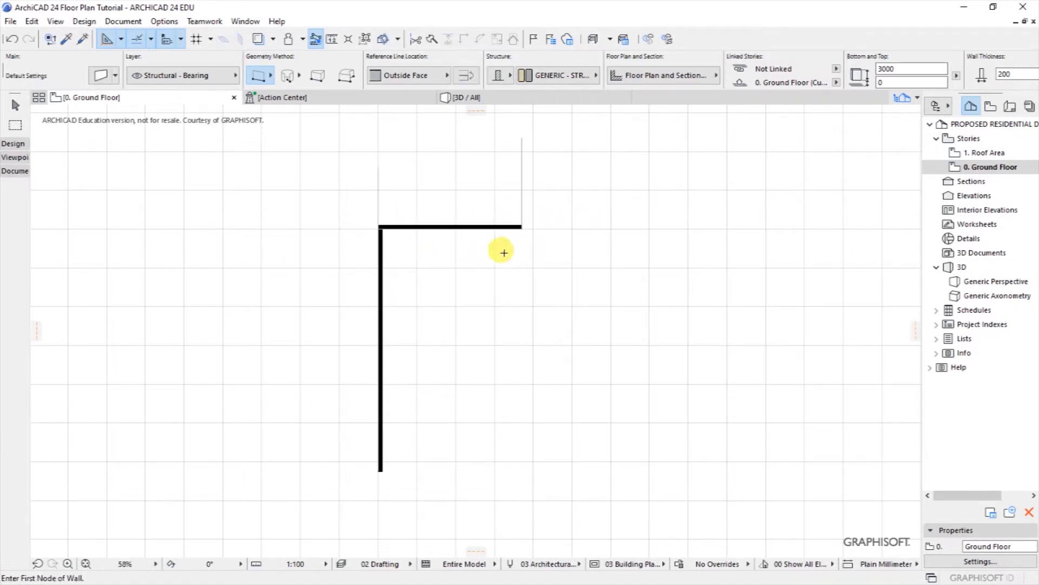
{"action": "left_click_drag", "start_coordinate": [364, 154], "coordinate": [552, 203], "text": "shift"}
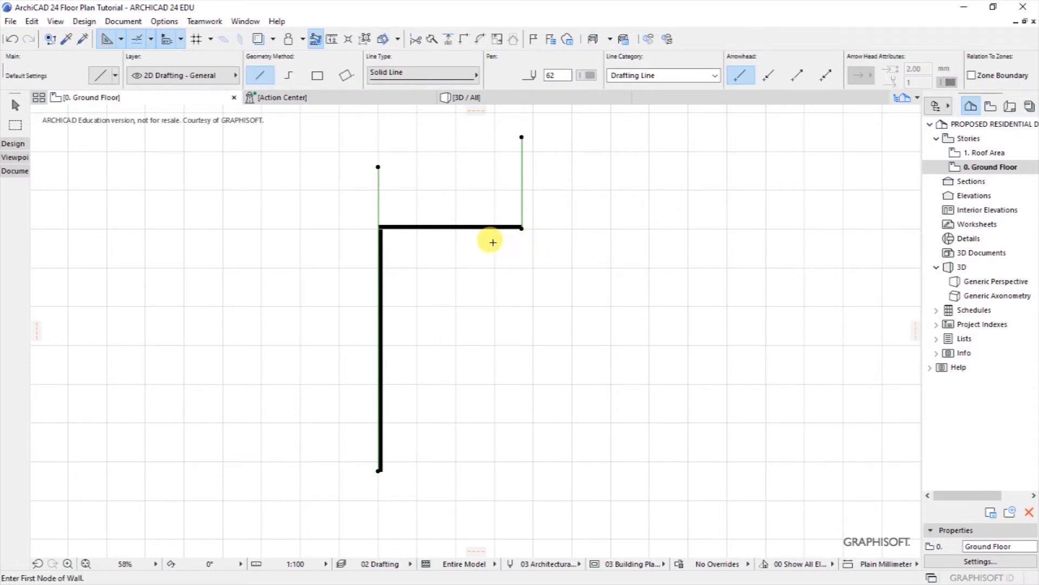
{"action": "key", "text": "Delete"}
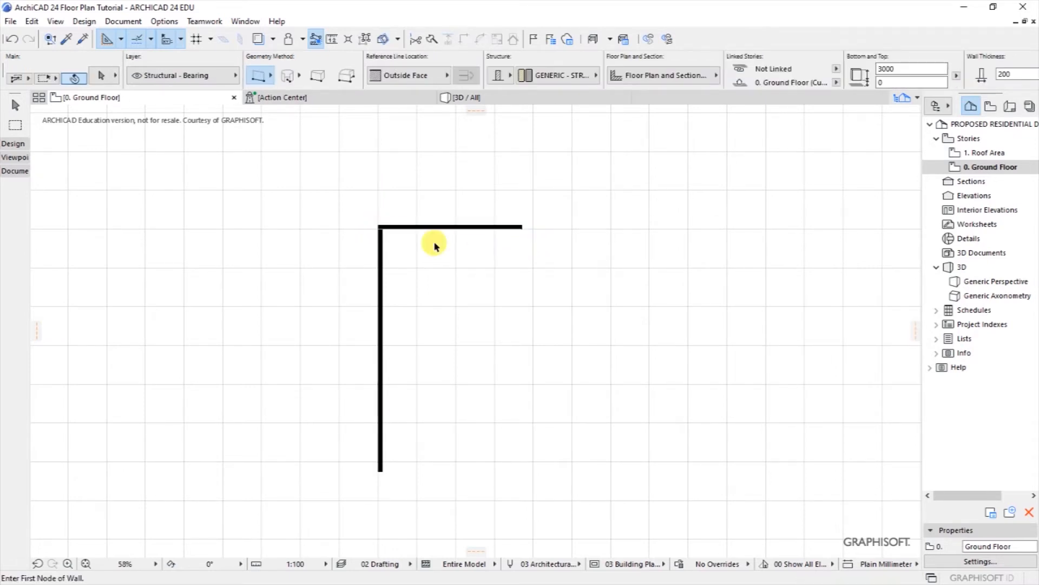
Step: Switch to the Line tool, clear a line selection, and select the left vertical wall
{"action": "scroll", "coordinate": [433, 244], "scroll_direction": "up", "scroll_amount": 5}
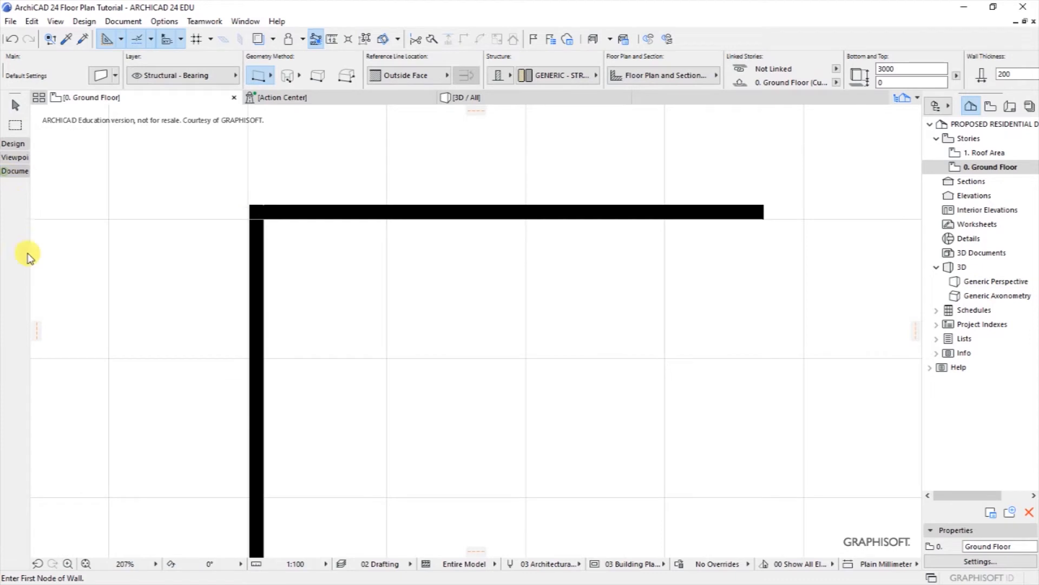
{"action": "left_click", "coordinate": [15, 364]}
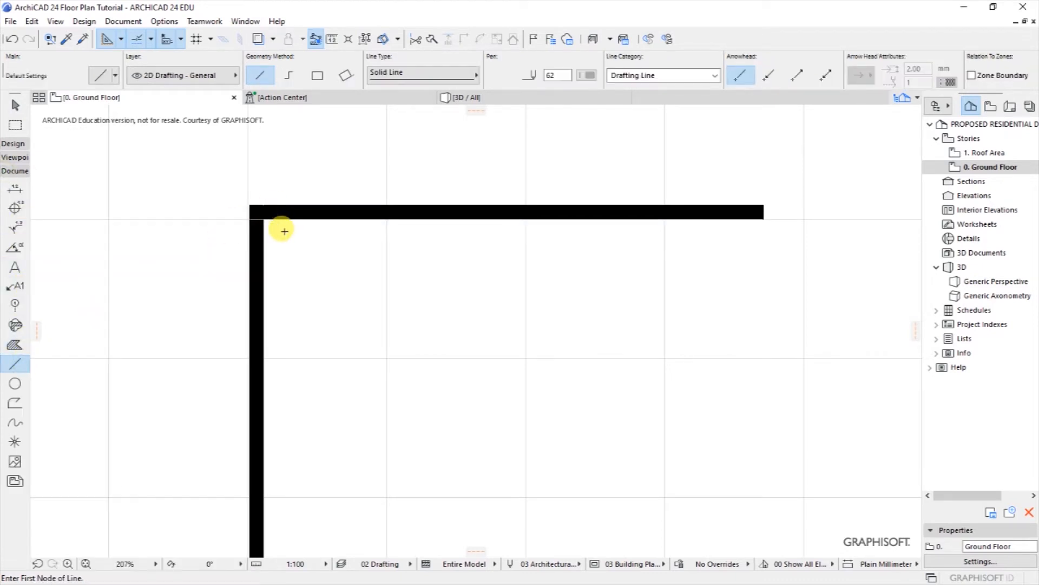
{"action": "left_click", "coordinate": [278, 220], "text": "shift"}
{"action": "key", "text": "Escape"}
{"action": "scroll", "coordinate": [446, 216], "scroll_direction": "down", "scroll_amount": 6}
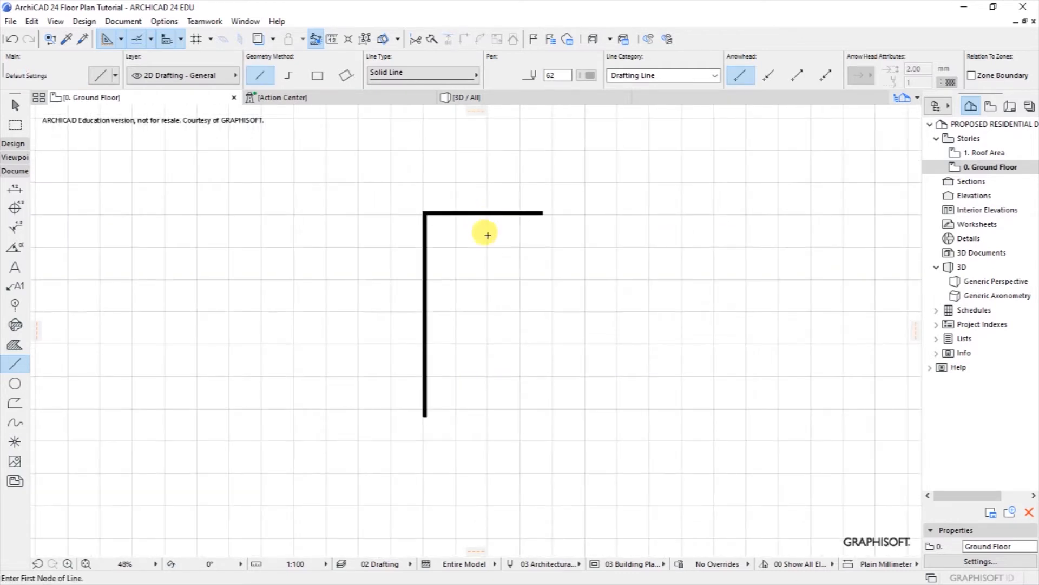
{"action": "scroll", "coordinate": [474, 275], "scroll_direction": "up", "scroll_amount": 1}
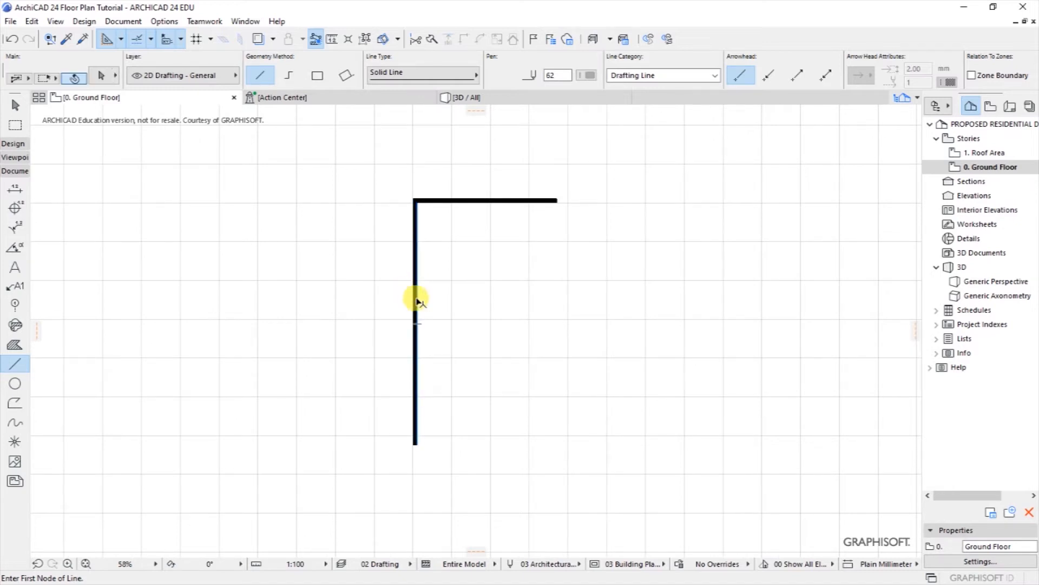
{"action": "left_click", "coordinate": [415, 297], "text": "shift"}
Step: Drag a copy of the left wall 3600 to the right
{"action": "right_click", "coordinate": [430, 266]}
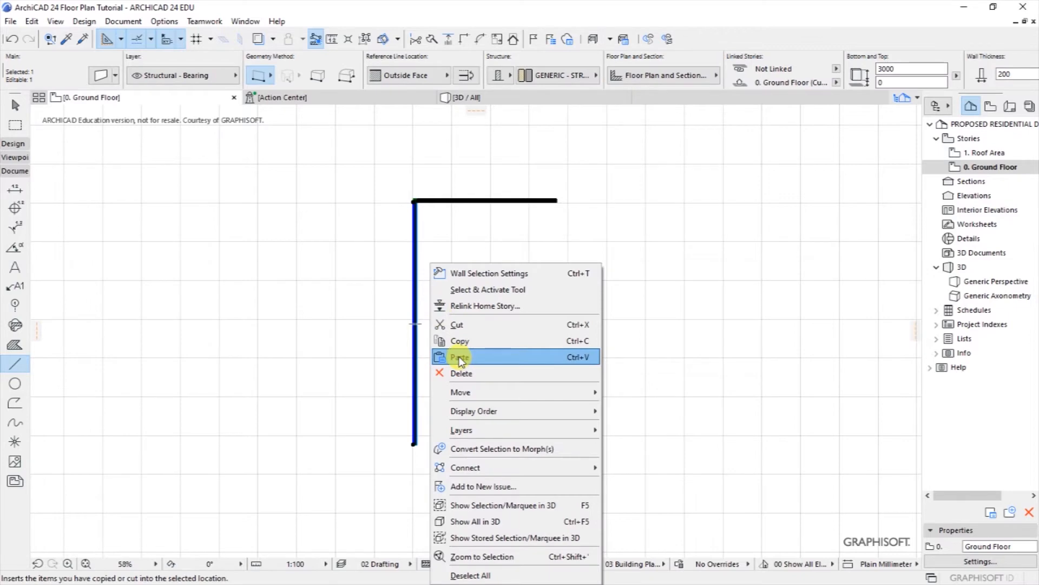
{"action": "mouse_move", "coordinate": [464, 392]}
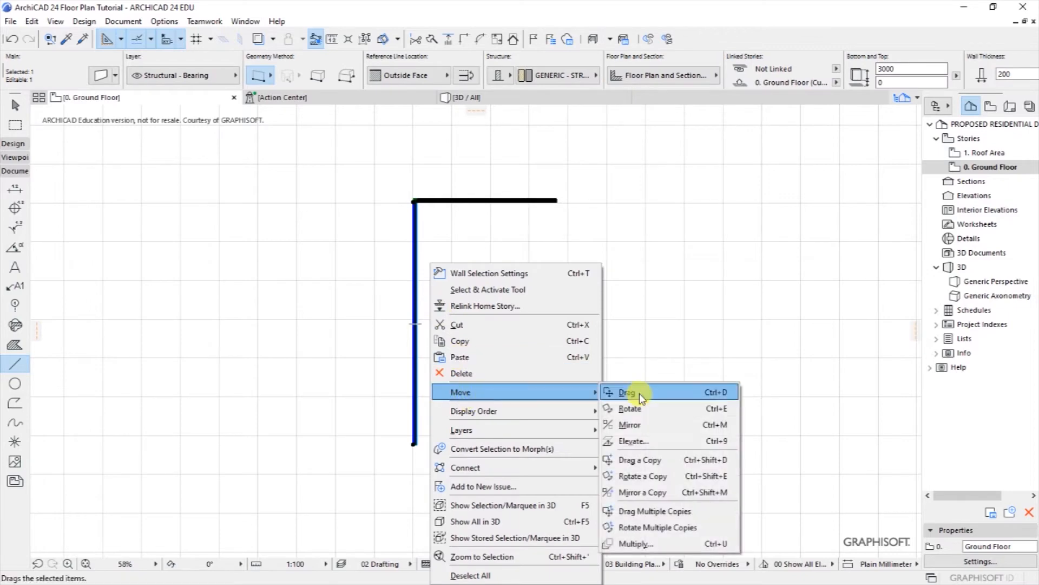
{"action": "left_click", "coordinate": [639, 460]}
{"action": "left_click", "coordinate": [416, 324]}
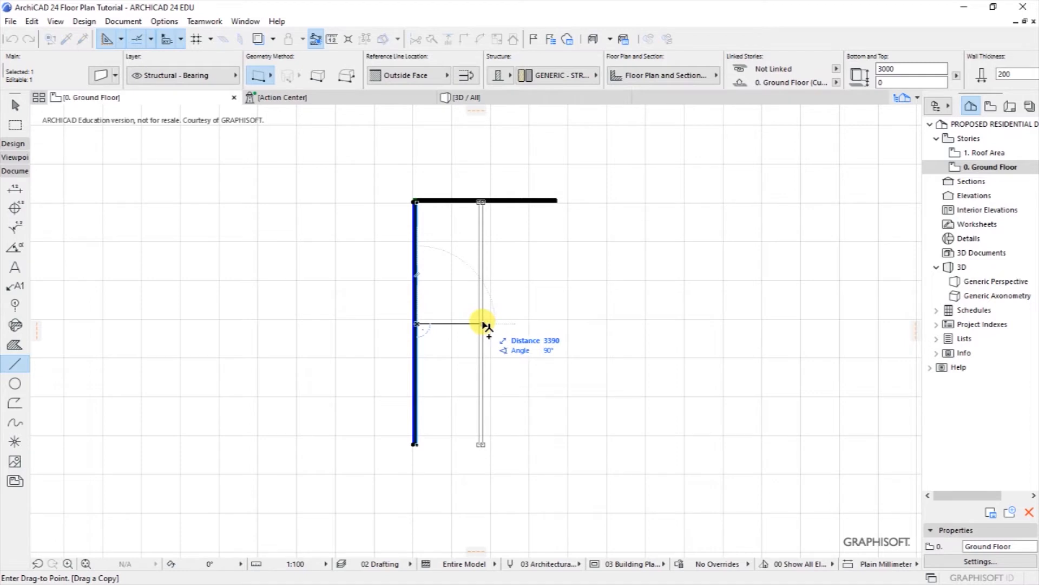
{"action": "type", "text": "36"}
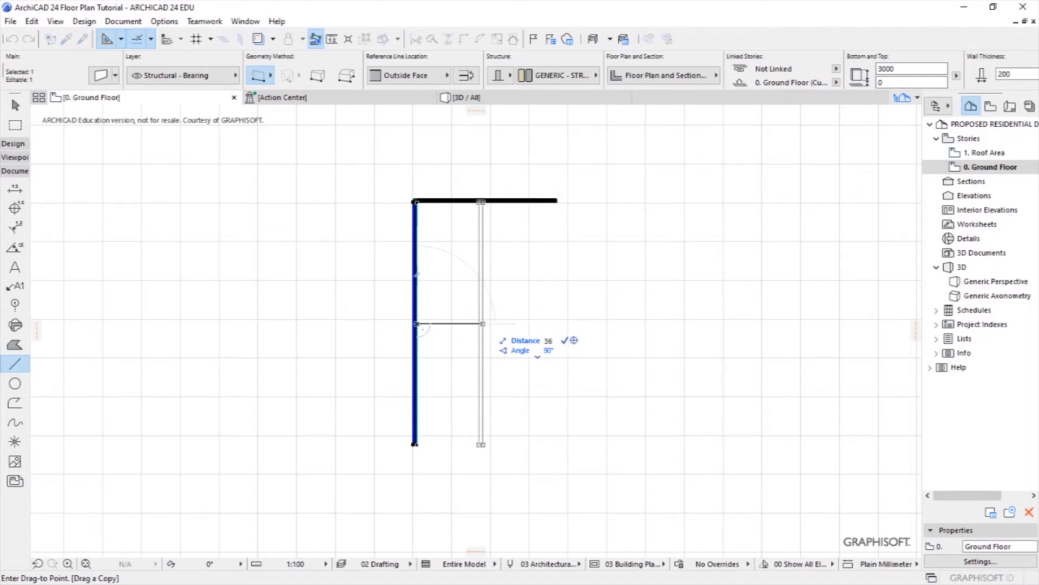
{"action": "type", "text": "00"}
{"action": "key", "text": "Return"}
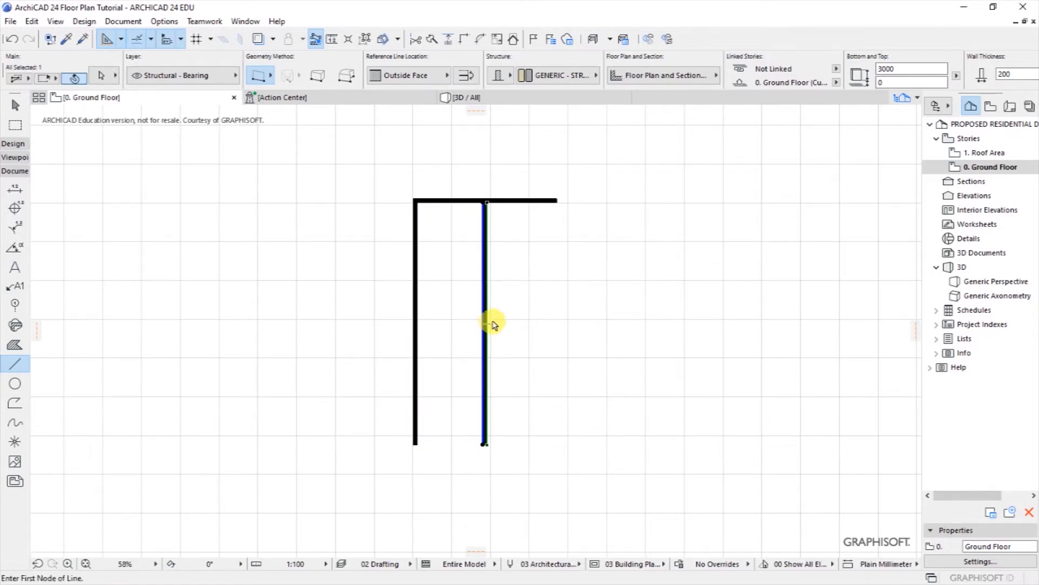
{"action": "key", "text": "F7"}
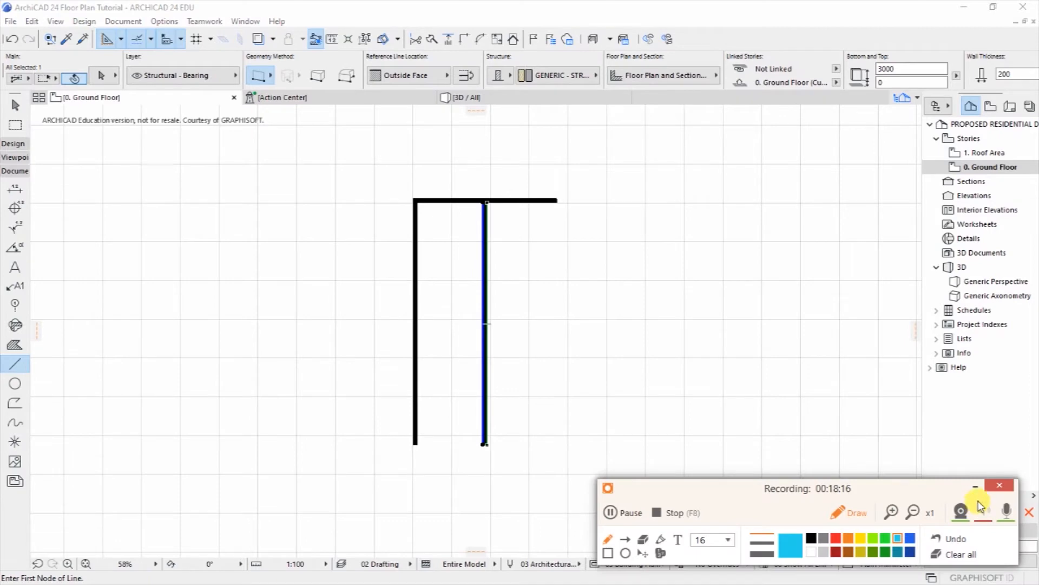
{"action": "left_click", "coordinate": [976, 490]}
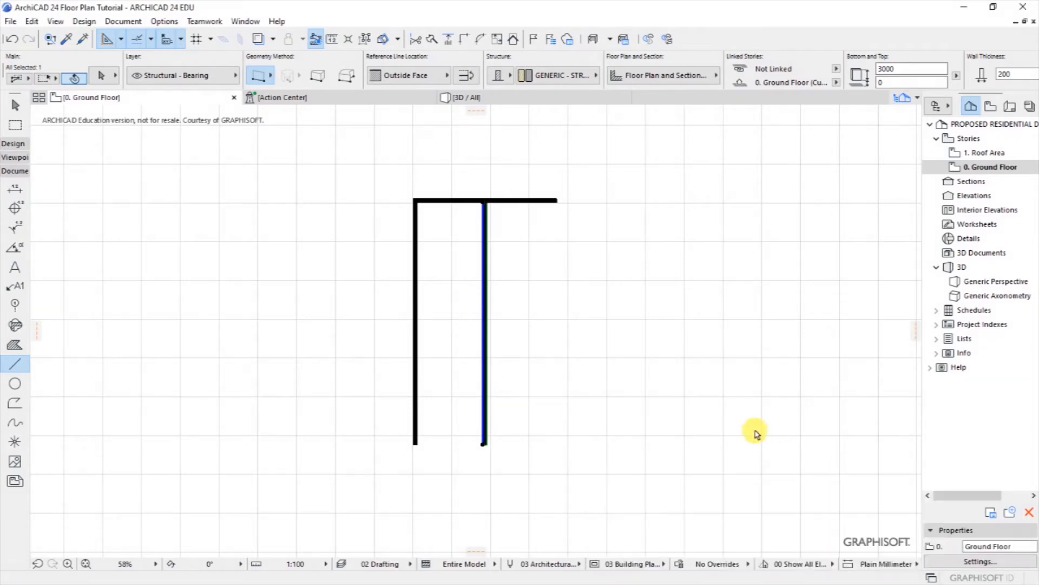
Step: Drag a copy of the new wall another 3600 further right
{"action": "right_click", "coordinate": [505, 322]}
{"action": "mouse_move", "coordinate": [668, 130]}
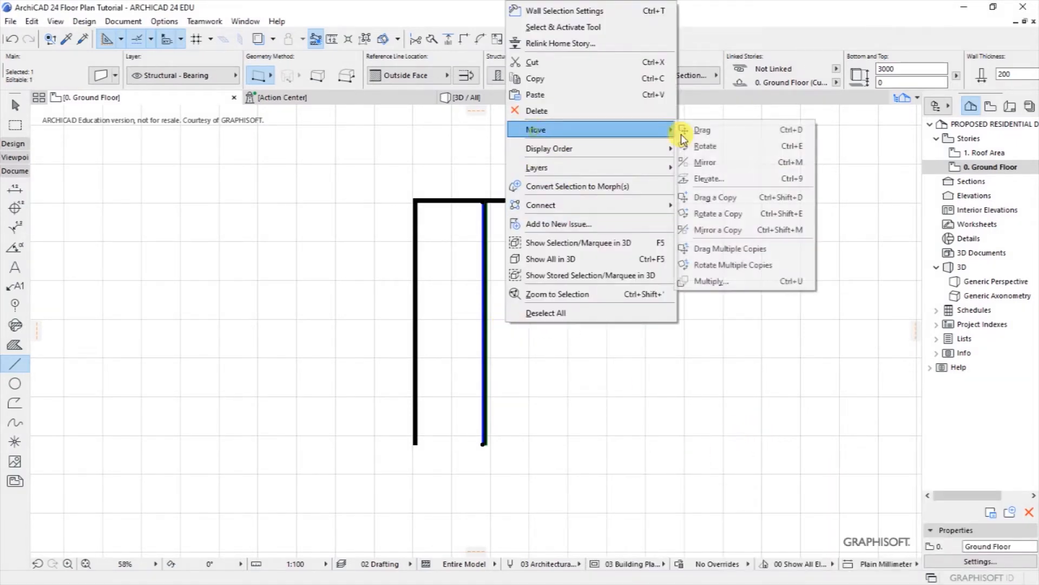
{"action": "left_click", "coordinate": [710, 198]}
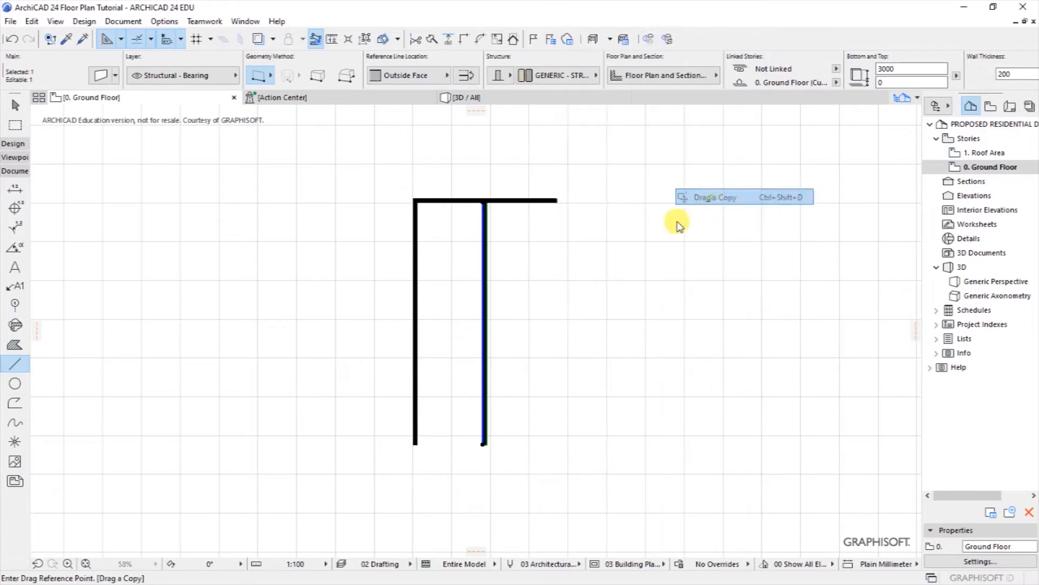
{"action": "left_click", "coordinate": [488, 342]}
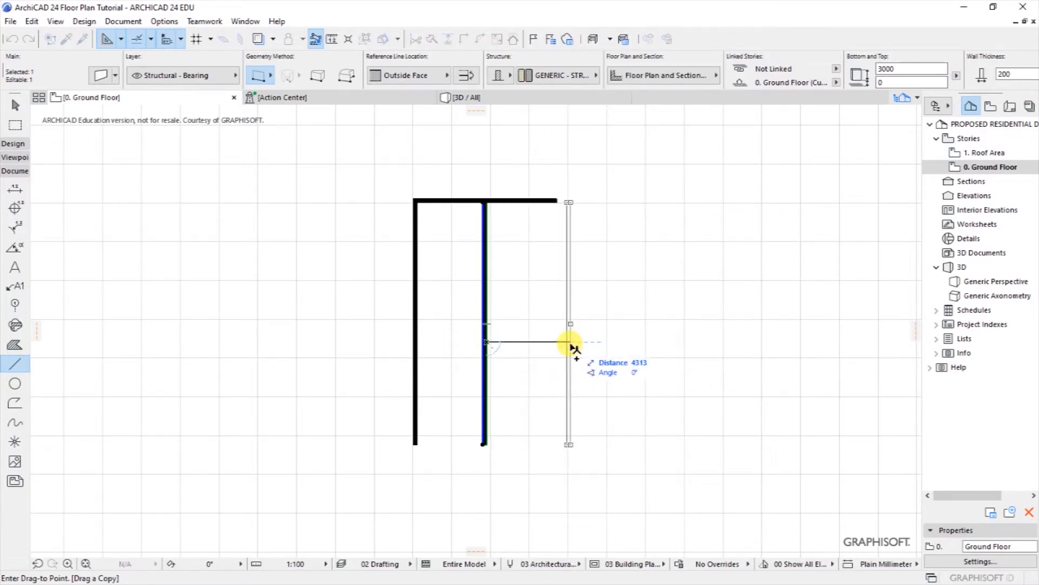
{"action": "key", "text": "Tab"}
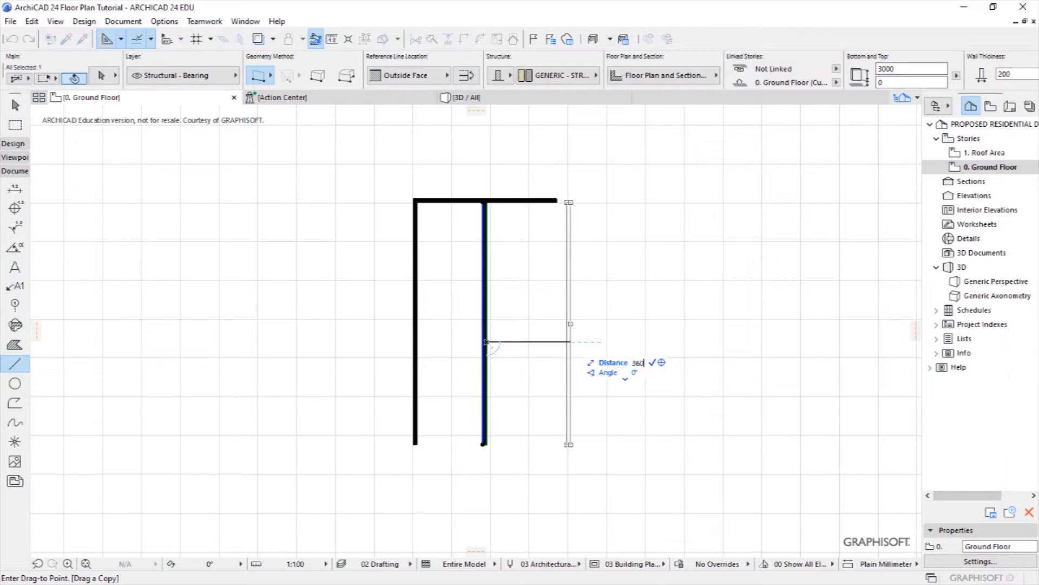
{"action": "key", "text": "Return"}
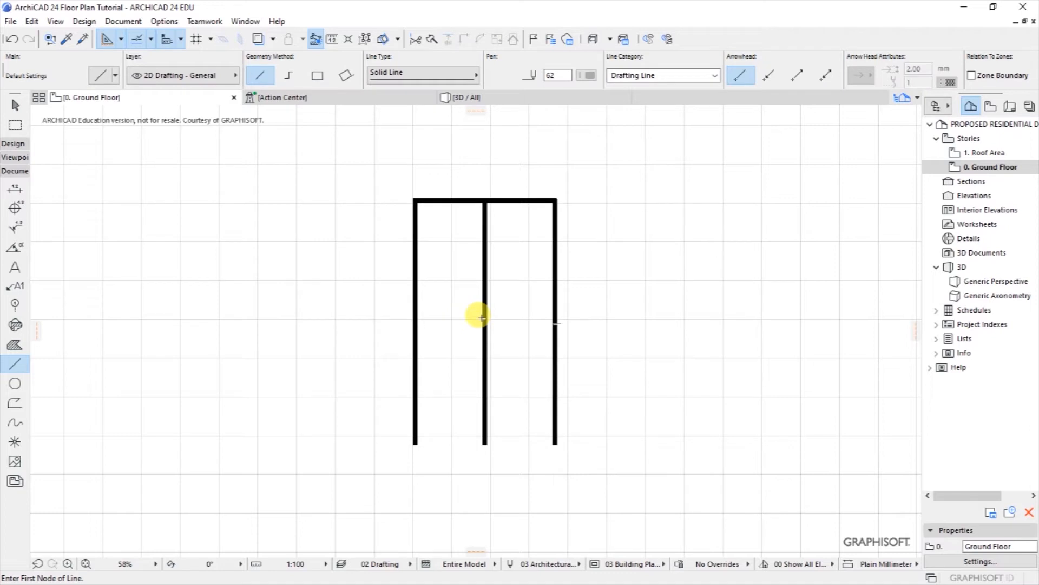
{"action": "scroll", "coordinate": [465, 448], "scroll_direction": "up", "scroll_amount": 2}
Step: Draw a wall joining the bottom ends of the left and middle walls
{"action": "left_click", "coordinate": [392, 438]}
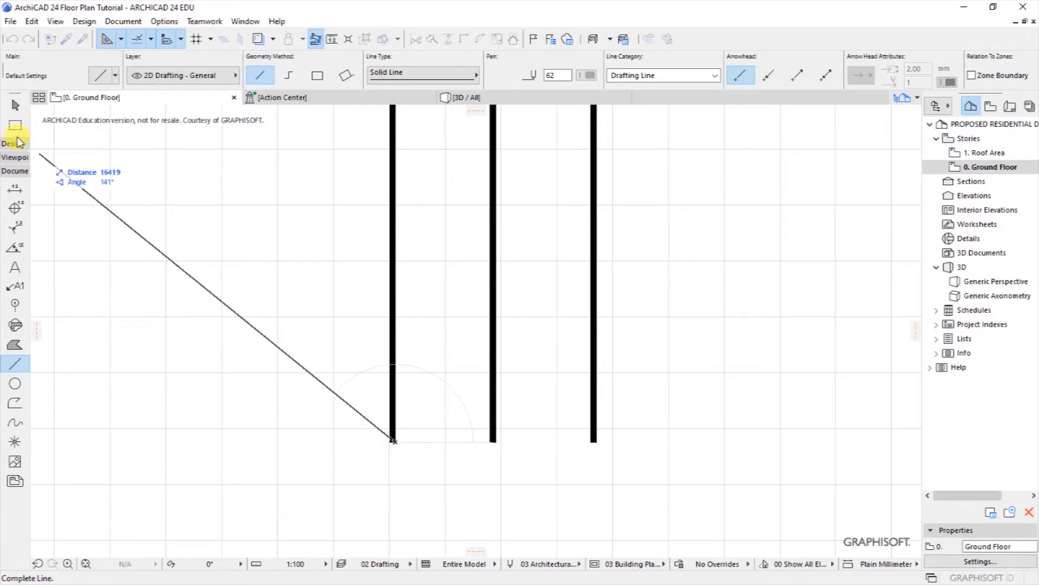
{"action": "left_click", "coordinate": [84, 22]}
{"action": "mouse_move", "coordinate": [115, 38]}
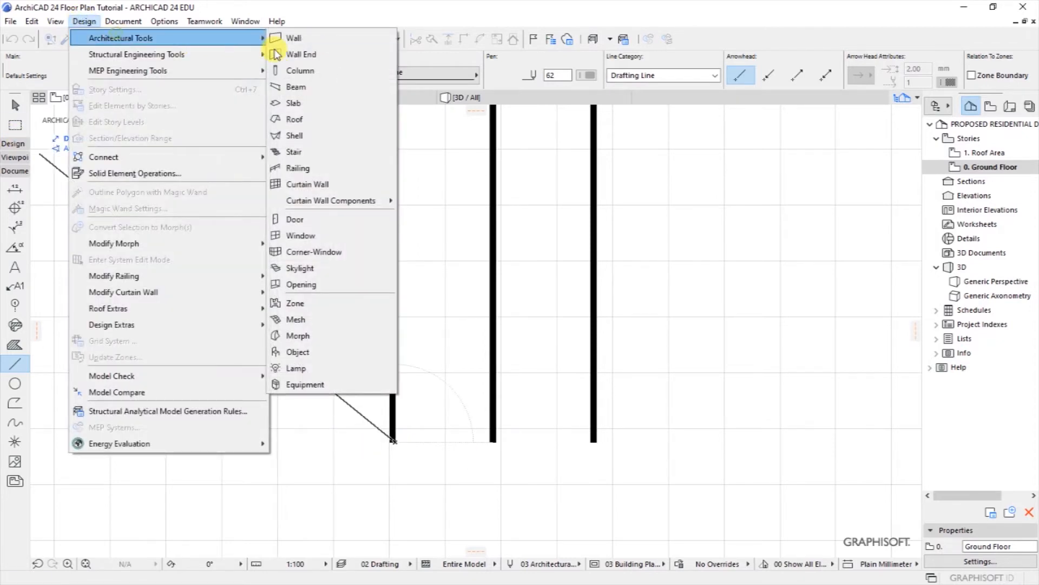
{"action": "left_click", "coordinate": [287, 38]}
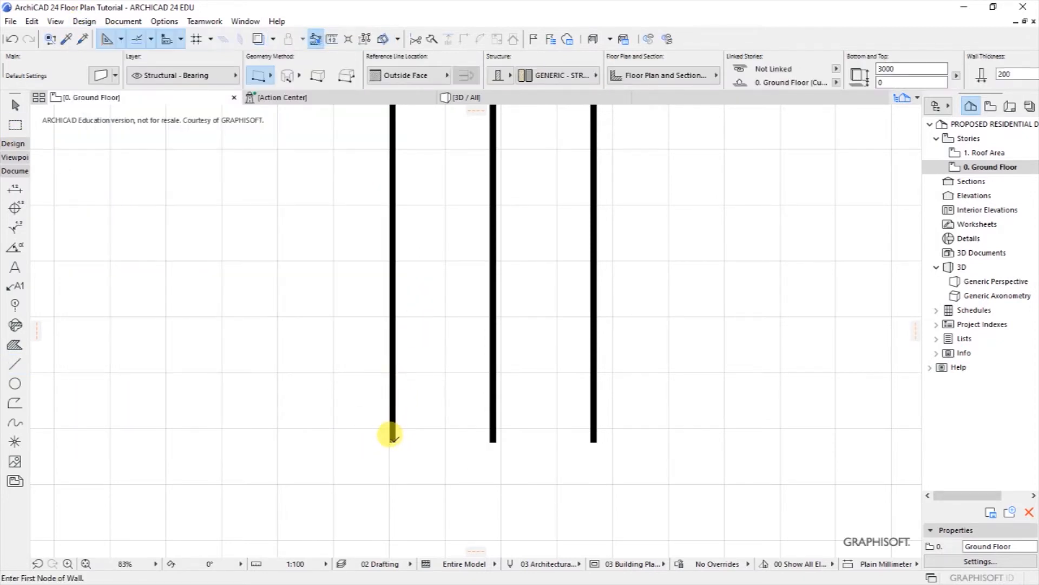
{"action": "left_click", "coordinate": [394, 439]}
{"action": "left_click", "coordinate": [493, 440]}
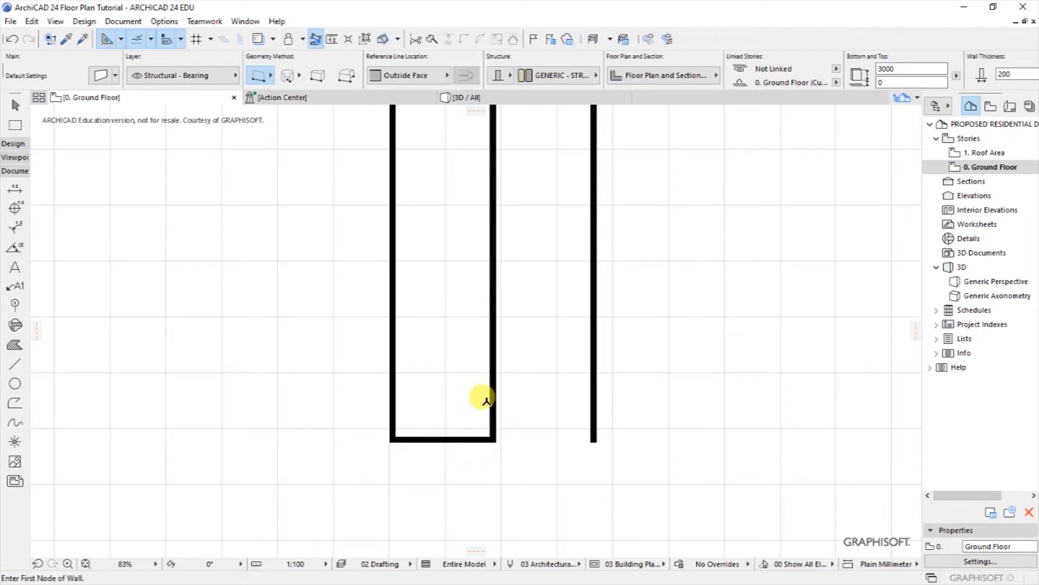
Step: Start a drafting guide line on the left room's top wall with the Line tool
{"action": "scroll", "coordinate": [487, 433], "scroll_direction": "down", "scroll_amount": 2}
{"action": "scroll", "coordinate": [509, 193], "scroll_direction": "up", "scroll_amount": 1}
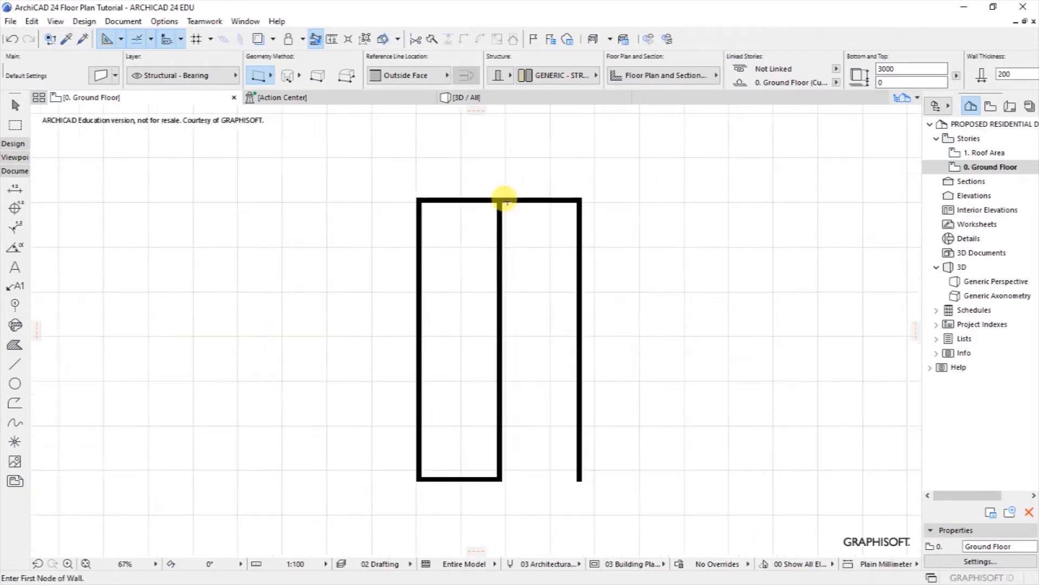
{"action": "scroll", "coordinate": [504, 201], "scroll_direction": "up", "scroll_amount": 1}
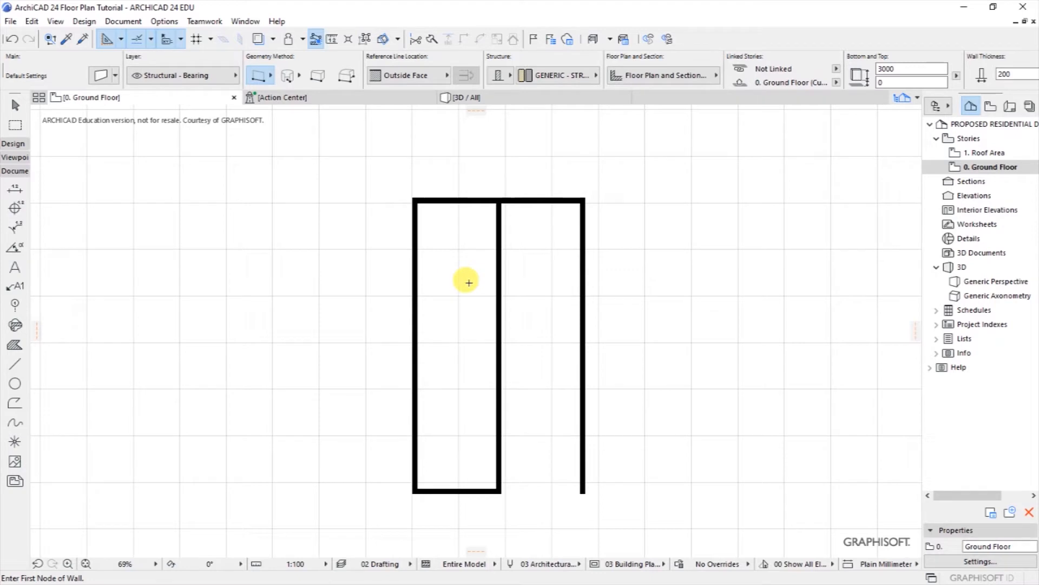
{"action": "scroll", "coordinate": [528, 238], "scroll_direction": "up", "scroll_amount": 1}
{"action": "scroll", "coordinate": [507, 206], "scroll_direction": "down", "scroll_amount": 1}
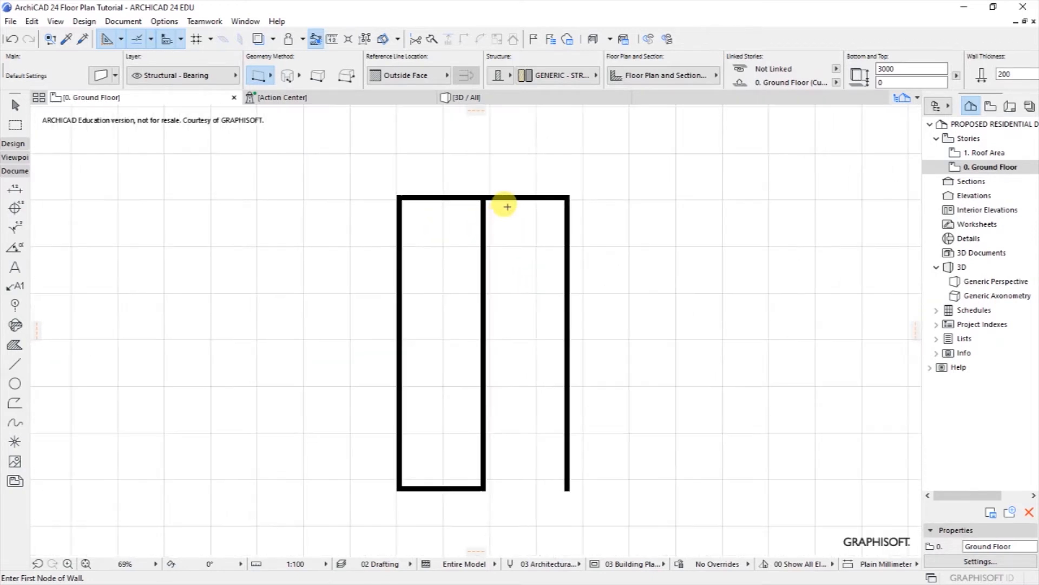
{"action": "scroll", "coordinate": [507, 207], "scroll_direction": "up", "scroll_amount": 1}
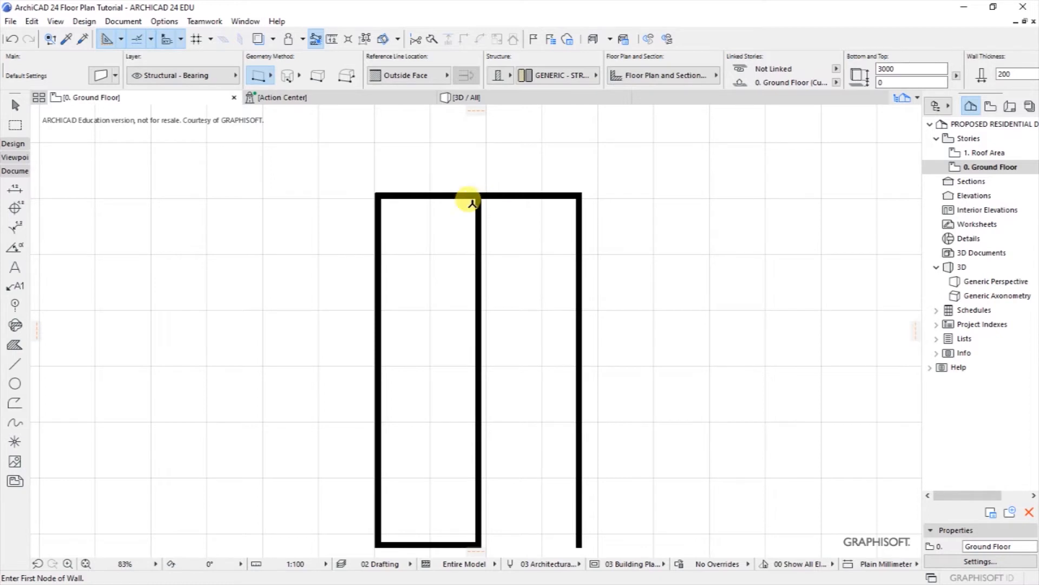
{"action": "scroll", "coordinate": [418, 222], "scroll_direction": "up", "scroll_amount": 2}
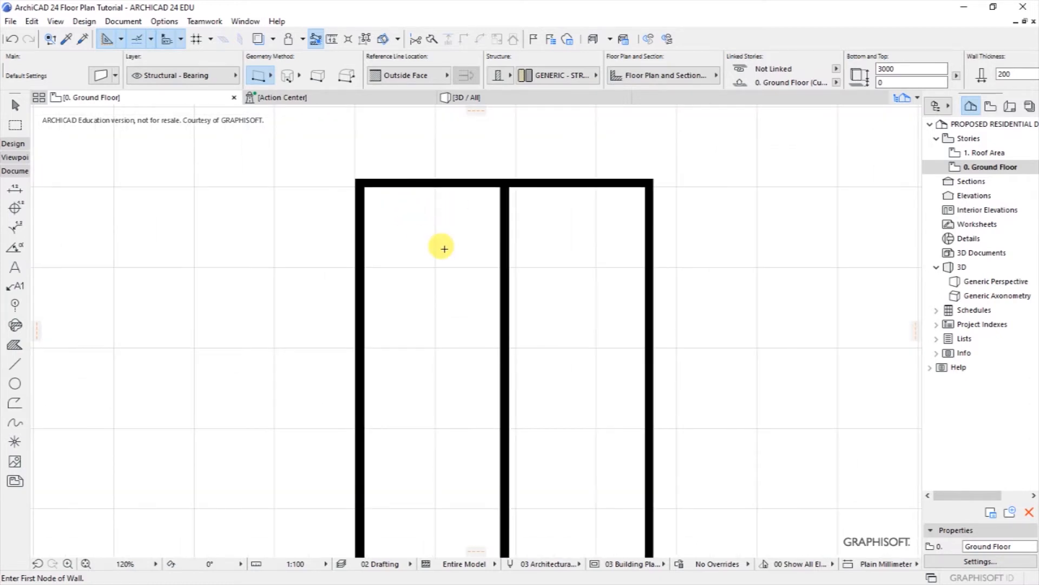
{"action": "scroll", "coordinate": [478, 155], "scroll_direction": "up", "scroll_amount": 2}
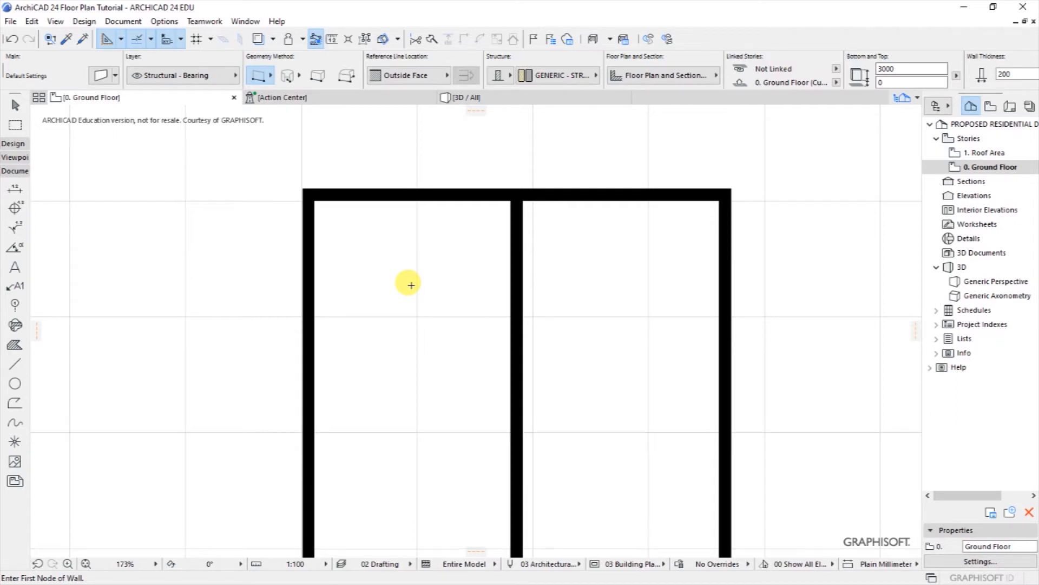
{"action": "left_click", "coordinate": [17, 366]}
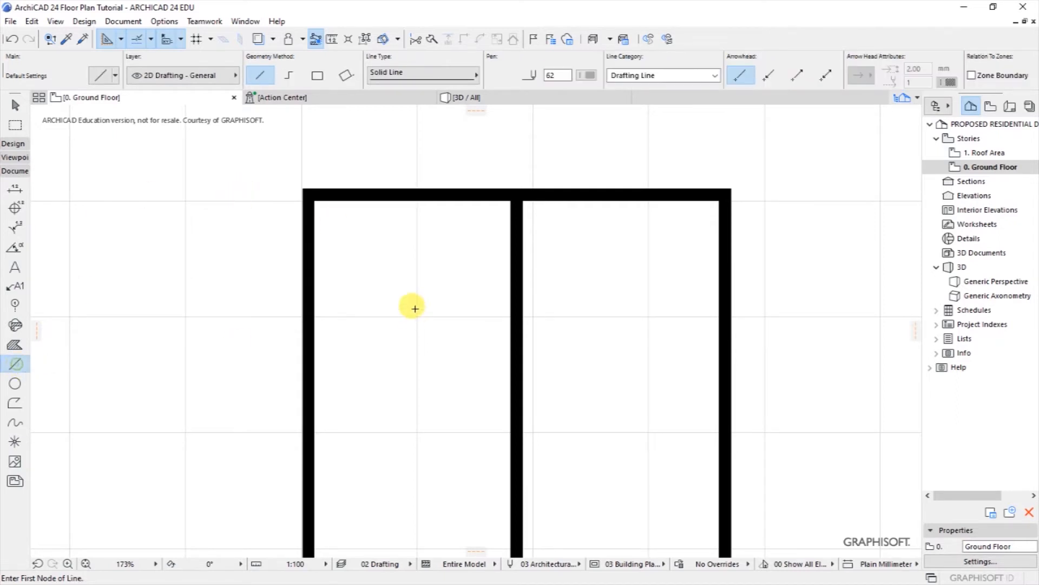
{"action": "left_click", "coordinate": [398, 196]}
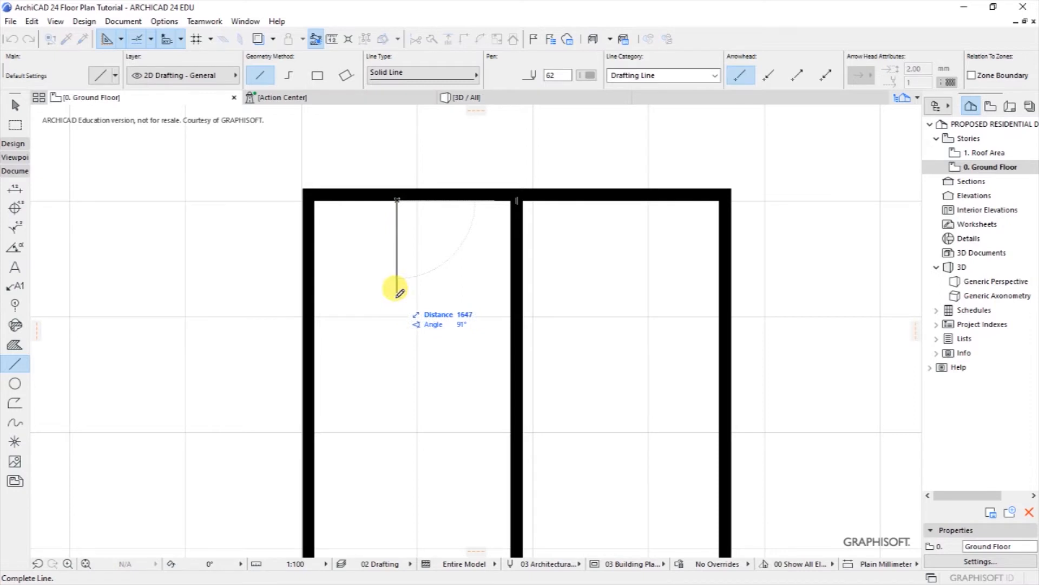
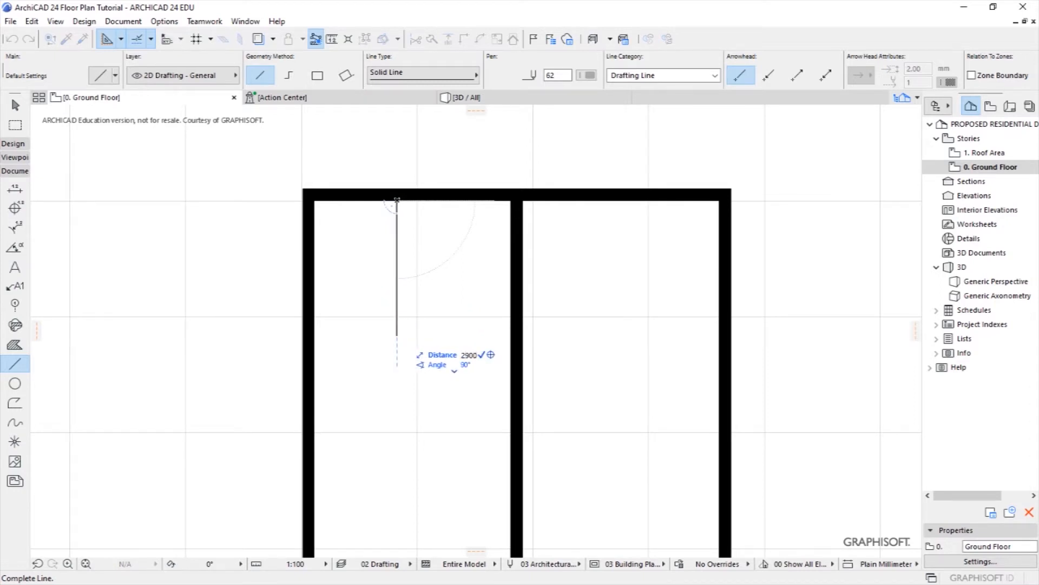
Step: Finish the 2900 vertical guide line below the top wall, then draw a horizontal line leftward past the left wall
{"action": "left_click", "coordinate": [398, 366]}
{"action": "left_click", "coordinate": [398, 367]}
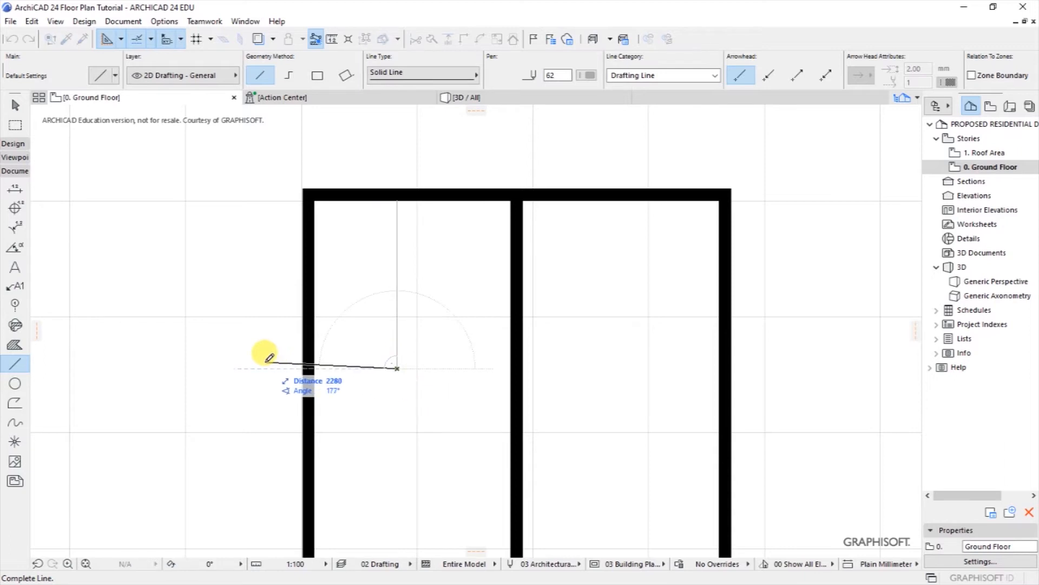
{"action": "left_click", "coordinate": [148, 357]}
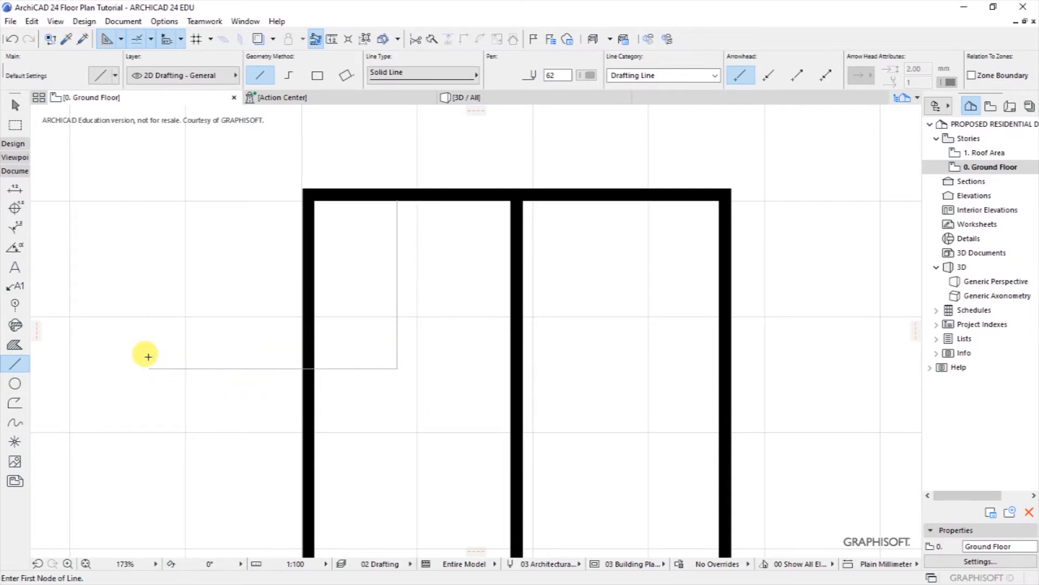
{"action": "scroll", "coordinate": [360, 255], "scroll_direction": "down", "scroll_amount": 3}
{"action": "scroll", "coordinate": [349, 329], "scroll_direction": "up", "scroll_amount": 1}
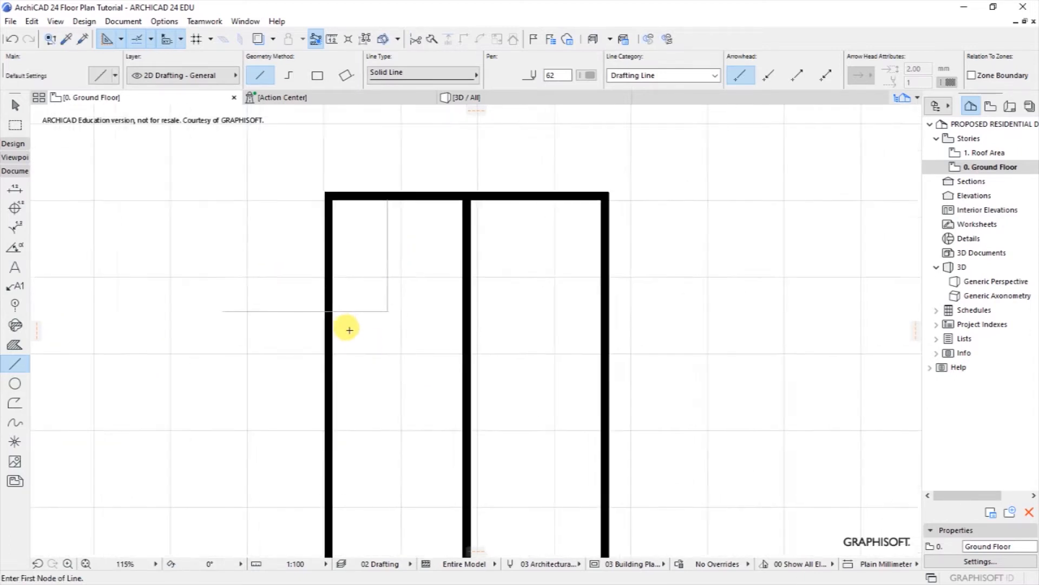
{"action": "scroll", "coordinate": [349, 330], "scroll_direction": "up", "scroll_amount": 3}
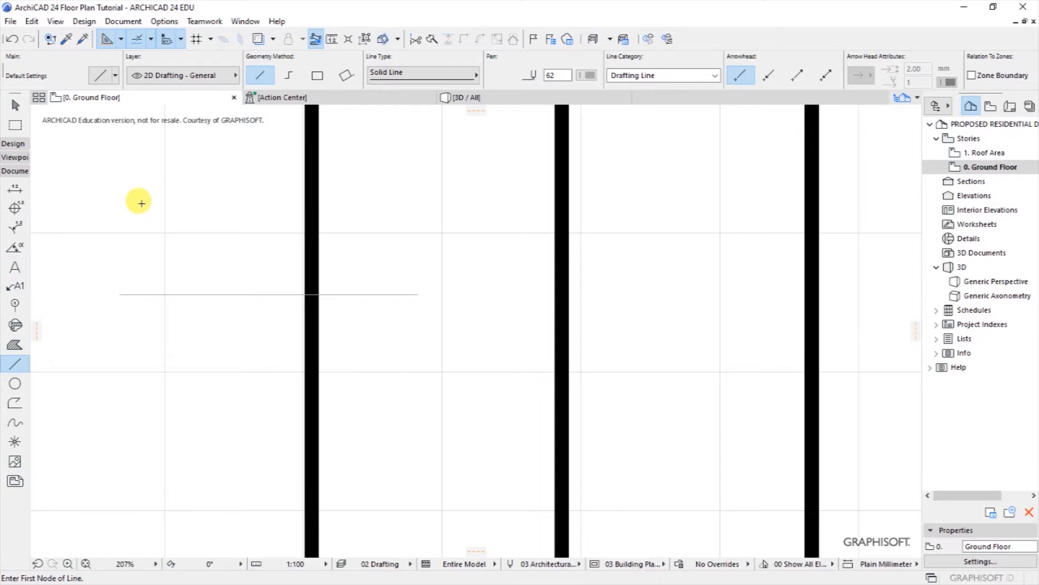
Step: Draw a short wall from the left outer wall along the guide line into the room
{"action": "left_click", "coordinate": [13, 143]}
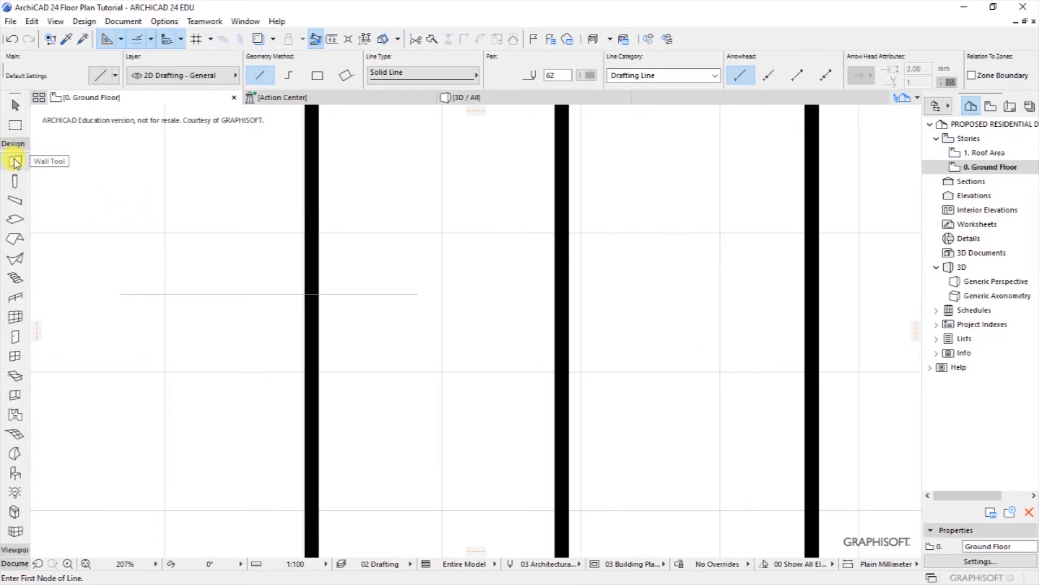
{"action": "left_click", "coordinate": [14, 160]}
{"action": "left_click", "coordinate": [319, 295]}
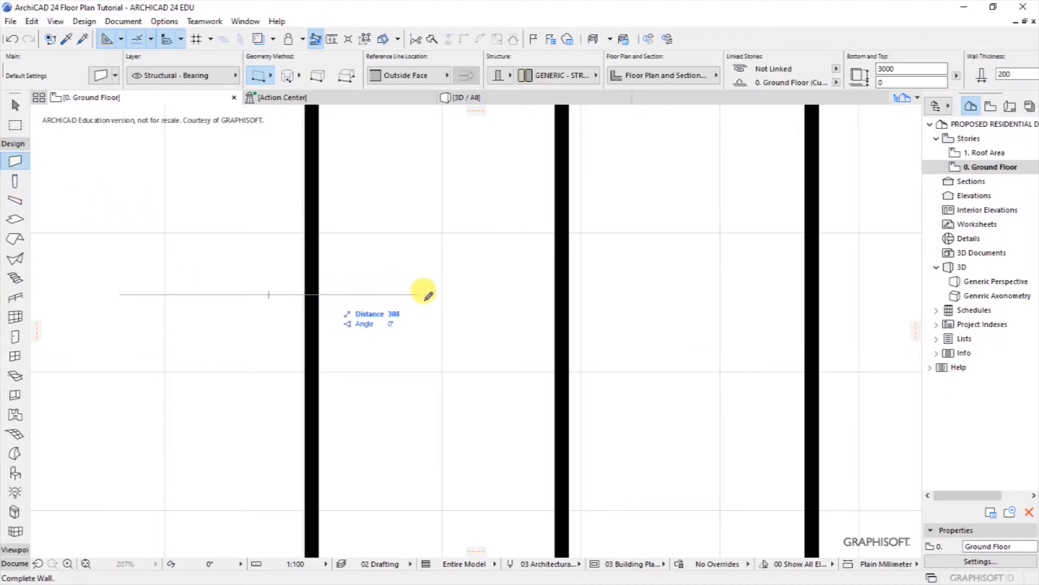
{"action": "left_click", "coordinate": [425, 294]}
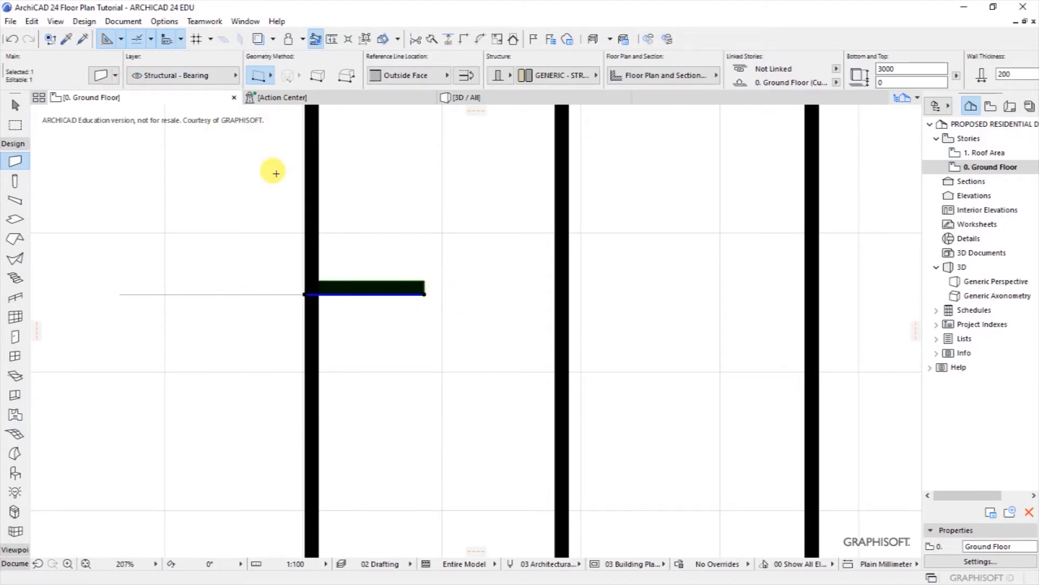
Step: Move the short wall down by its thickness so it sits just below the guide line
{"action": "right_click", "coordinate": [409, 294]}
{"action": "mouse_move", "coordinate": [453, 394]}
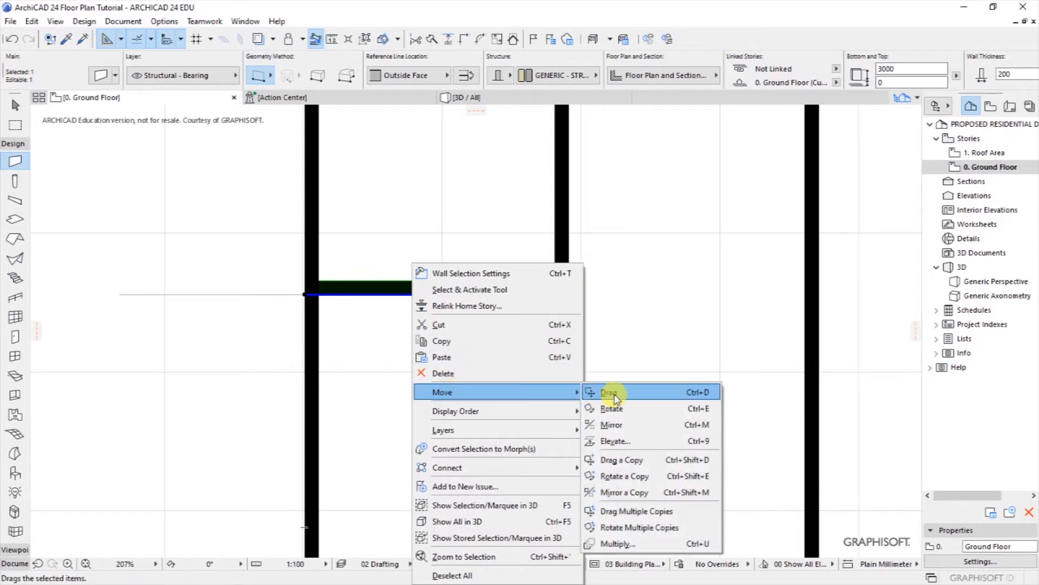
{"action": "left_click", "coordinate": [601, 391]}
{"action": "left_click", "coordinate": [425, 282]}
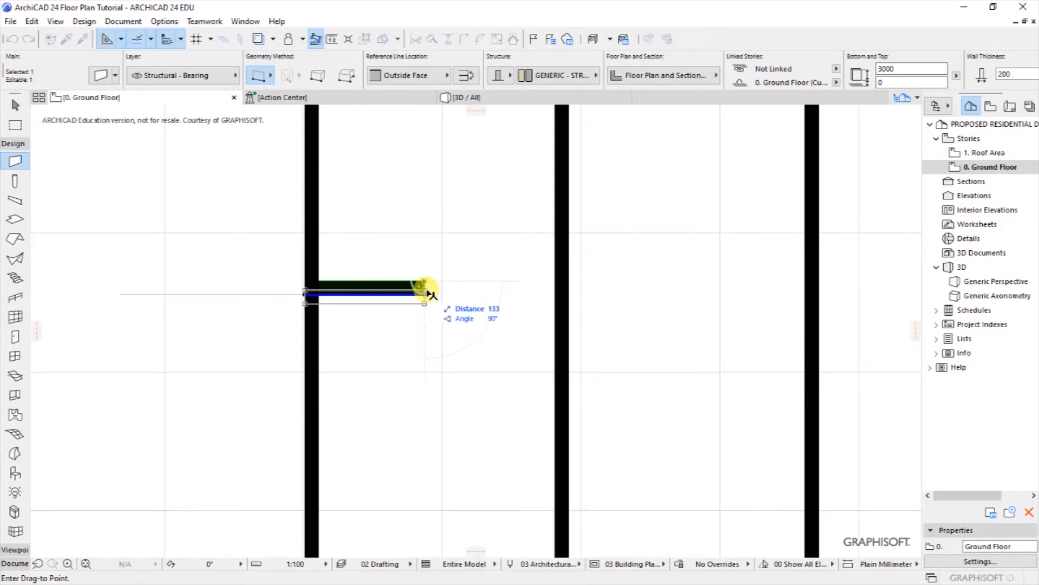
{"action": "left_click", "coordinate": [426, 295]}
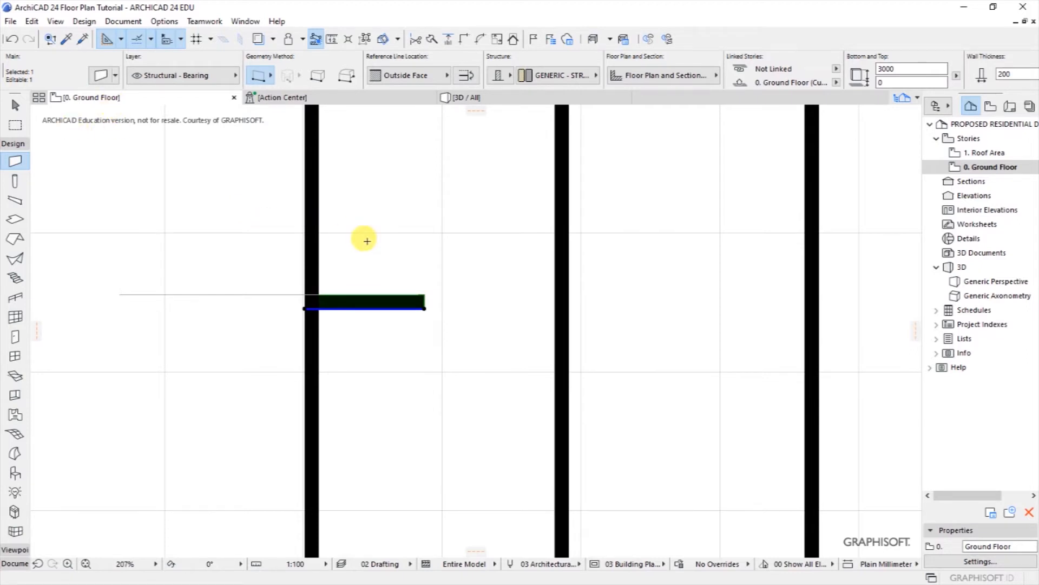
{"action": "scroll", "coordinate": [425, 267], "scroll_direction": "down", "scroll_amount": 3}
{"action": "scroll", "coordinate": [418, 255], "scroll_direction": "up", "scroll_amount": 2}
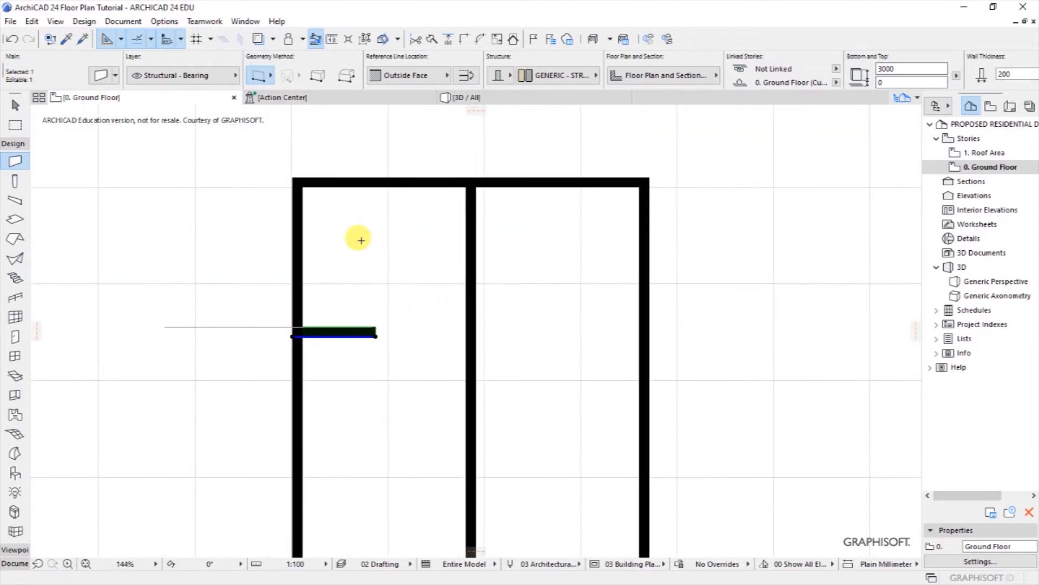
{"action": "scroll", "coordinate": [363, 242], "scroll_direction": "up", "scroll_amount": 2}
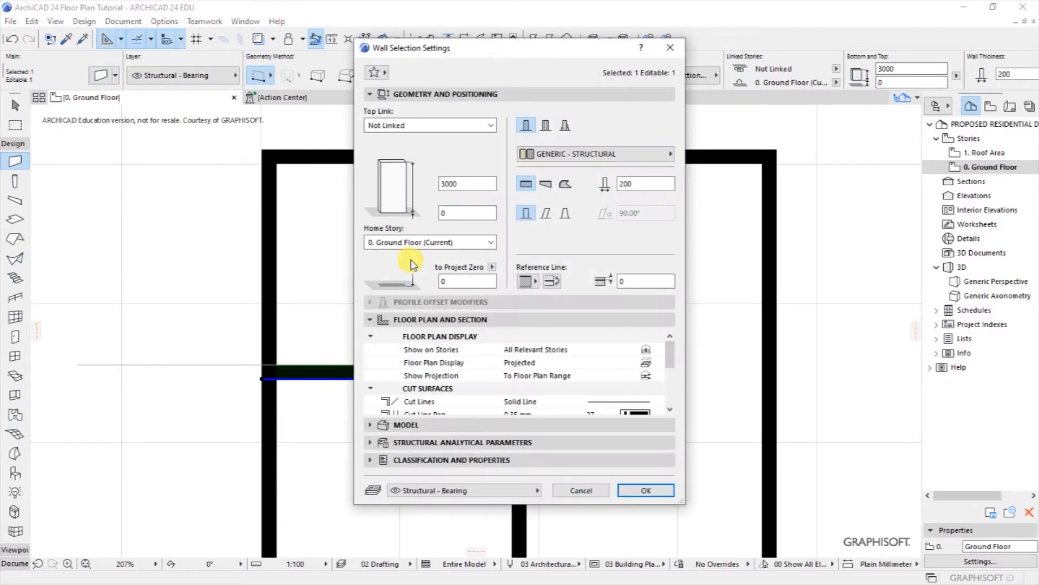
Step: Set the new wall's thickness to 100
{"action": "double_click", "coordinate": [627, 183]}
{"action": "type", "text": "100"}
{"action": "key", "text": "Return"}
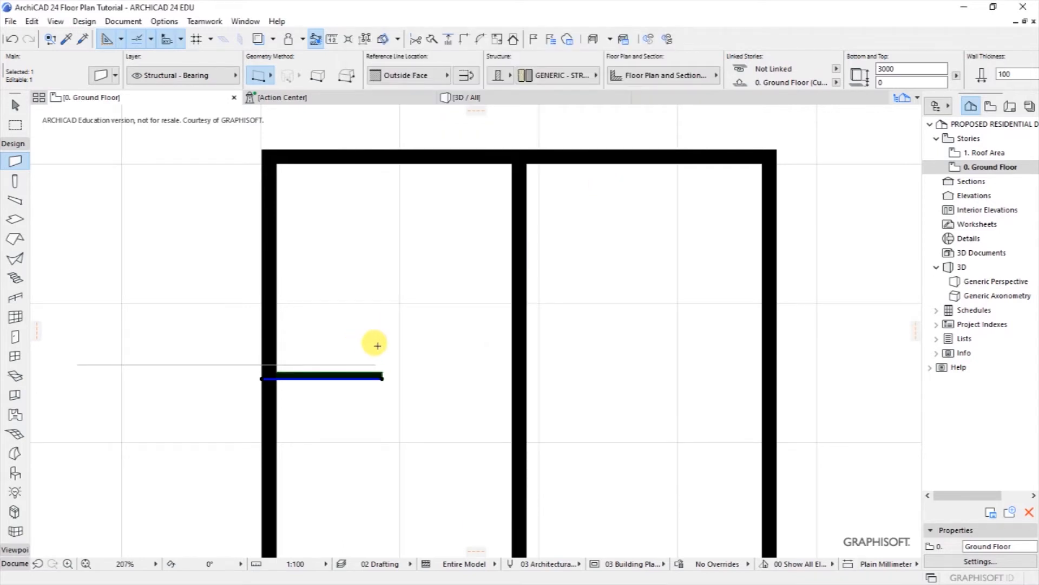
{"action": "scroll", "coordinate": [379, 373], "scroll_direction": "up", "scroll_amount": 3}
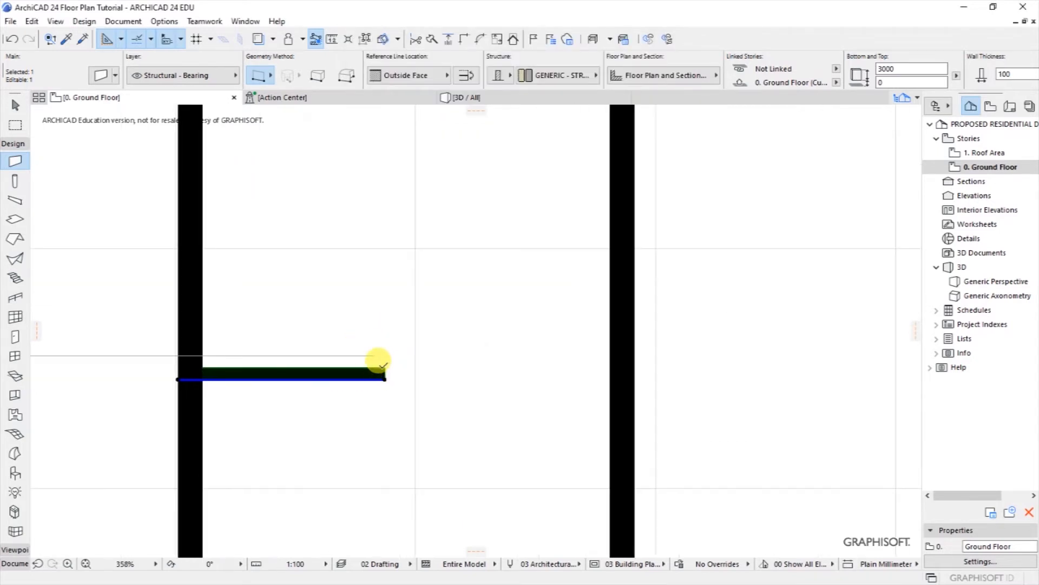
Step: Move the 100-thick wall up onto the guide line
{"action": "right_click", "coordinate": [399, 357]}
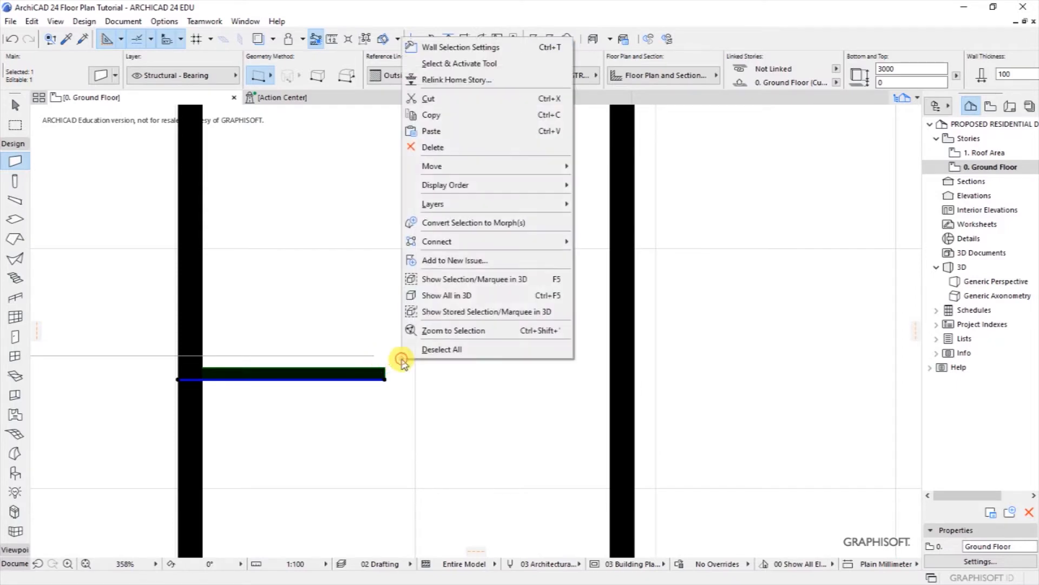
{"action": "mouse_move", "coordinate": [444, 165]}
{"action": "left_click", "coordinate": [601, 166]}
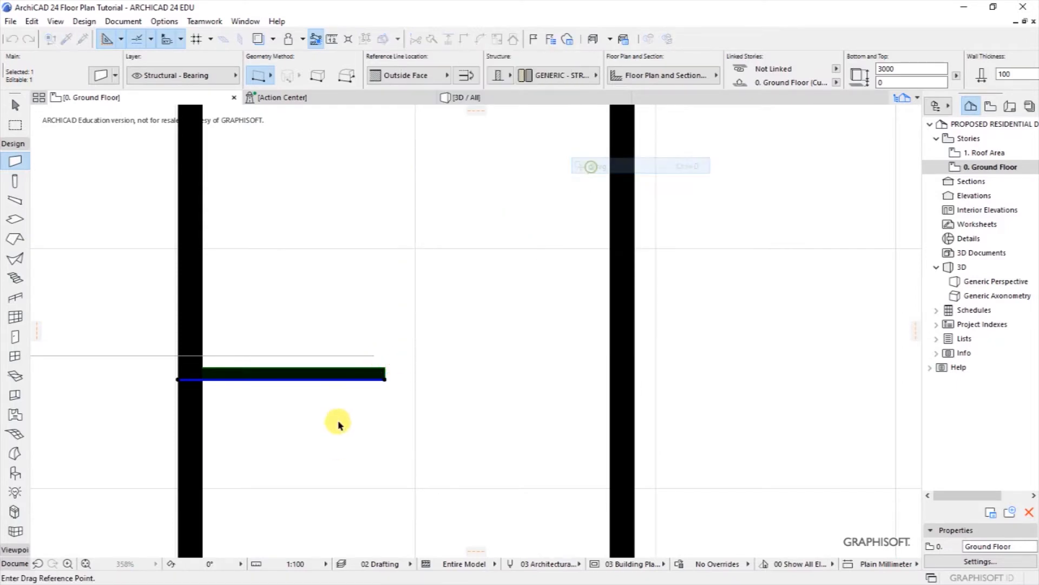
{"action": "left_click", "coordinate": [377, 357]}
{"action": "key", "text": "Escape"}
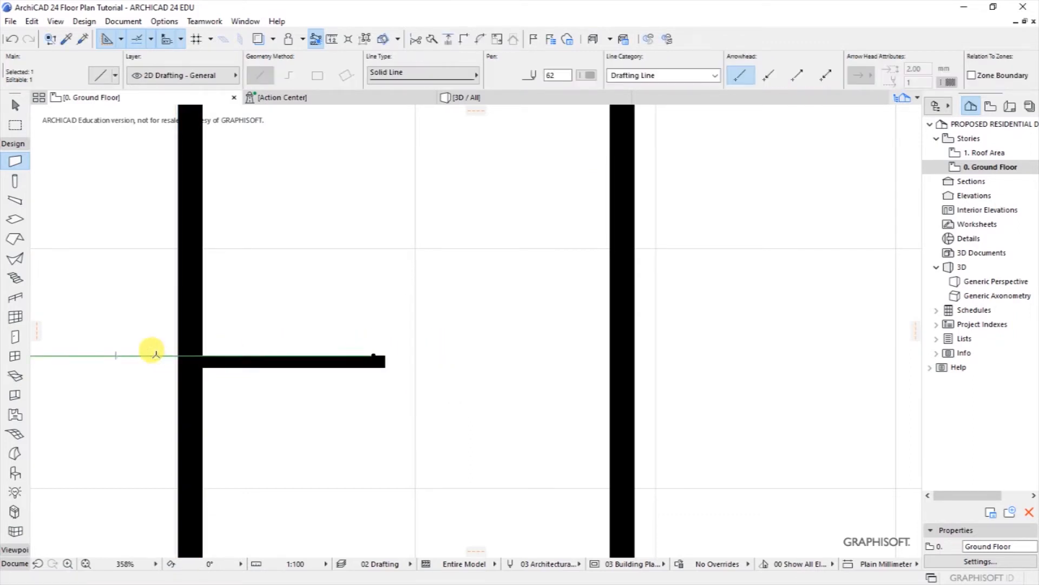
{"action": "scroll", "coordinate": [338, 263], "scroll_direction": "down", "scroll_amount": 3}
{"action": "scroll", "coordinate": [324, 303], "scroll_direction": "down", "scroll_amount": 1}
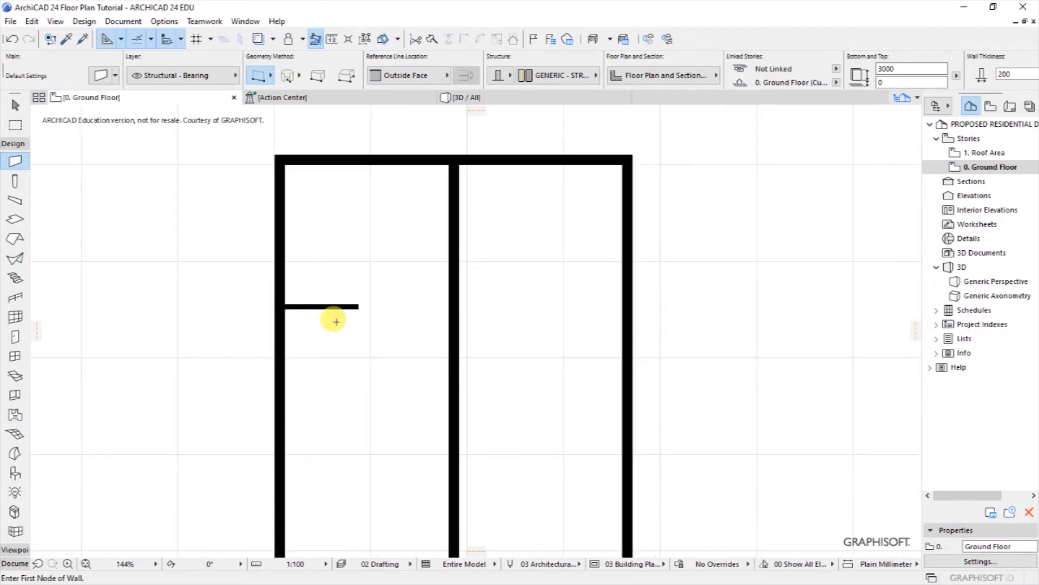
Step: Stretch the short wall's end across to the right outer wall
{"action": "left_click", "coordinate": [354, 309], "text": "shift"}
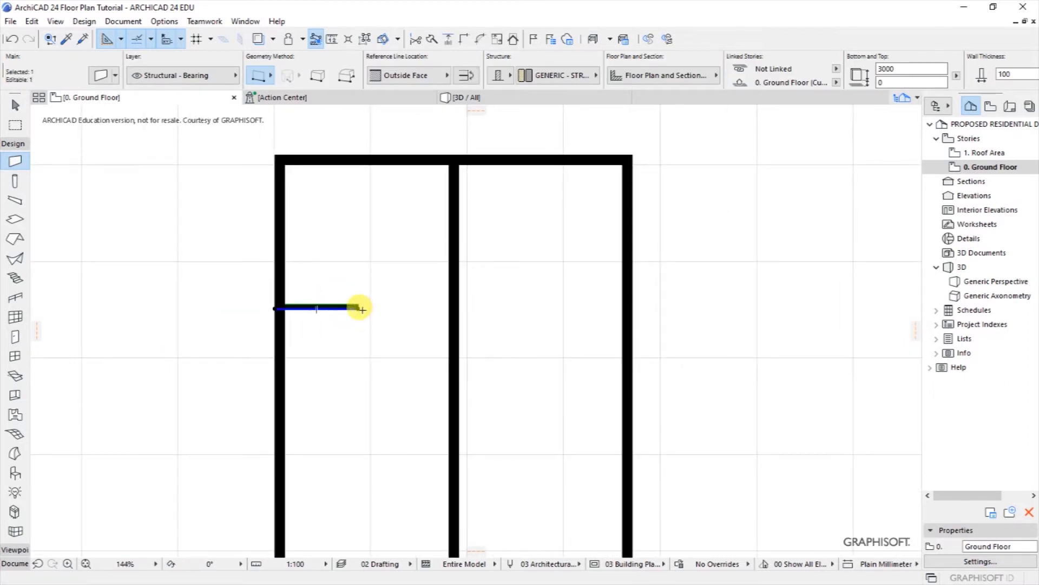
{"action": "left_click", "coordinate": [358, 307]}
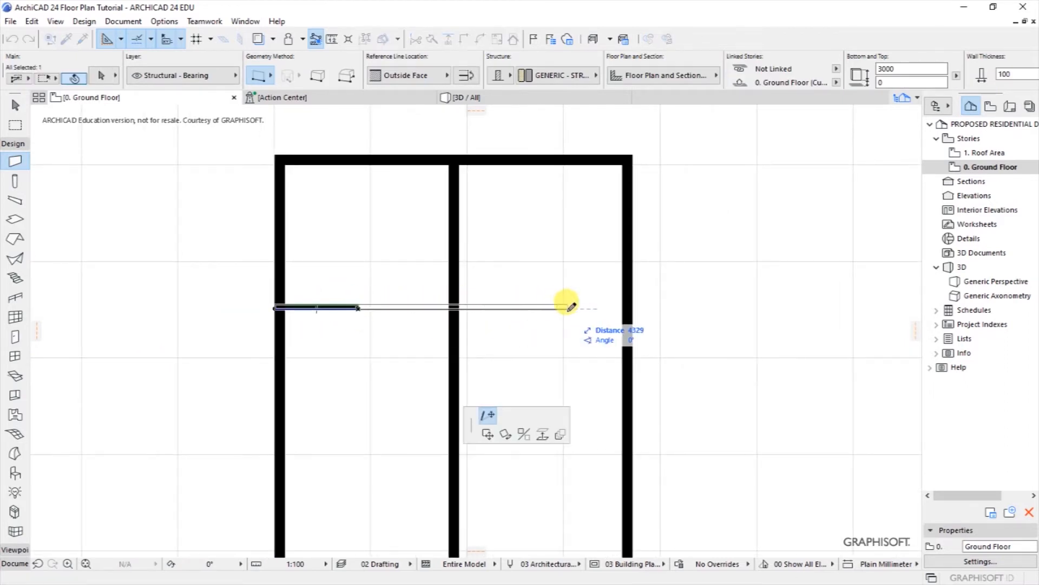
{"action": "left_click", "coordinate": [628, 306]}
{"action": "key", "text": "Escape"}
{"action": "scroll", "coordinate": [436, 287], "scroll_direction": "down", "scroll_amount": 2}
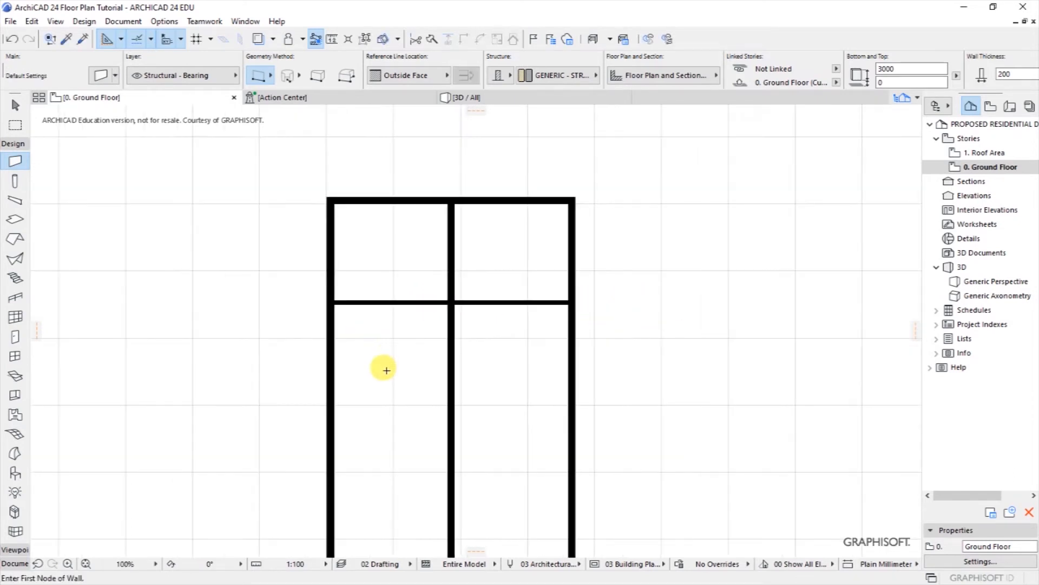
{"action": "scroll", "coordinate": [386, 367], "scroll_direction": "up", "scroll_amount": 2}
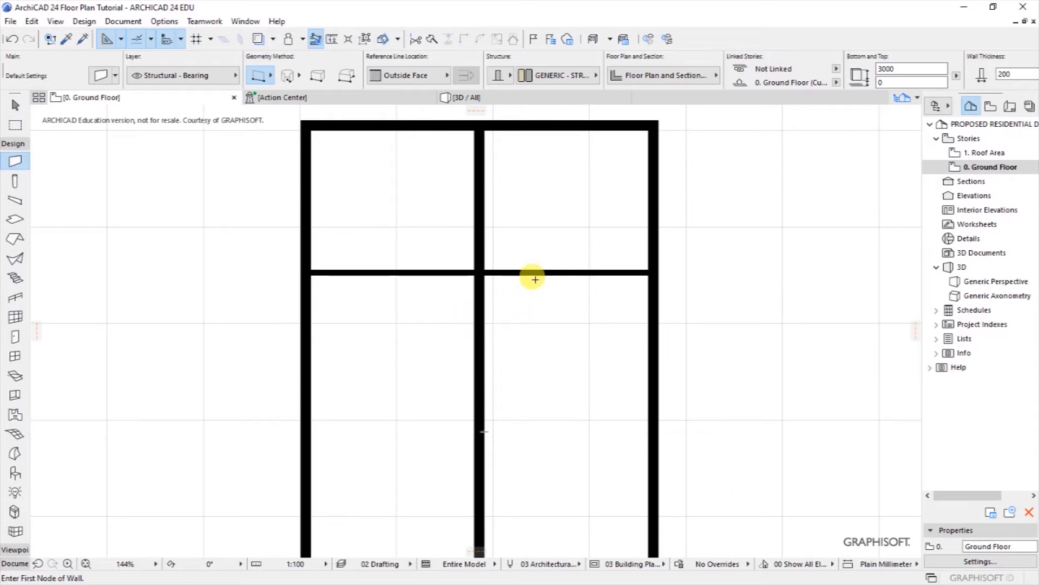
Step: Place a copy of the middle vertical wall 1200 to its left
{"action": "scroll", "coordinate": [525, 283], "scroll_direction": "down", "scroll_amount": 3}
{"action": "scroll", "coordinate": [455, 344], "scroll_direction": "up", "scroll_amount": 2}
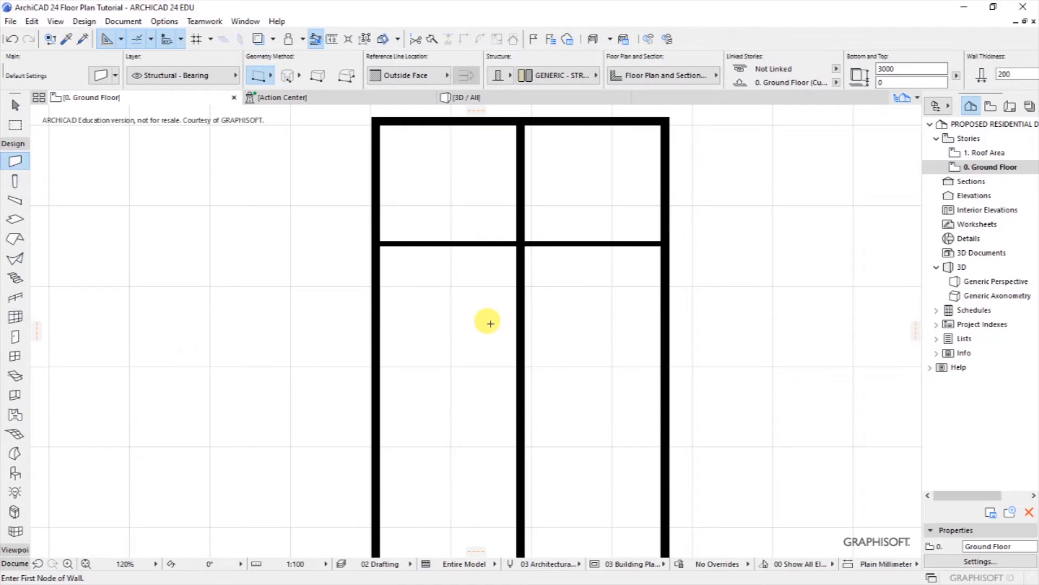
{"action": "left_click", "coordinate": [520, 307], "text": "shift"}
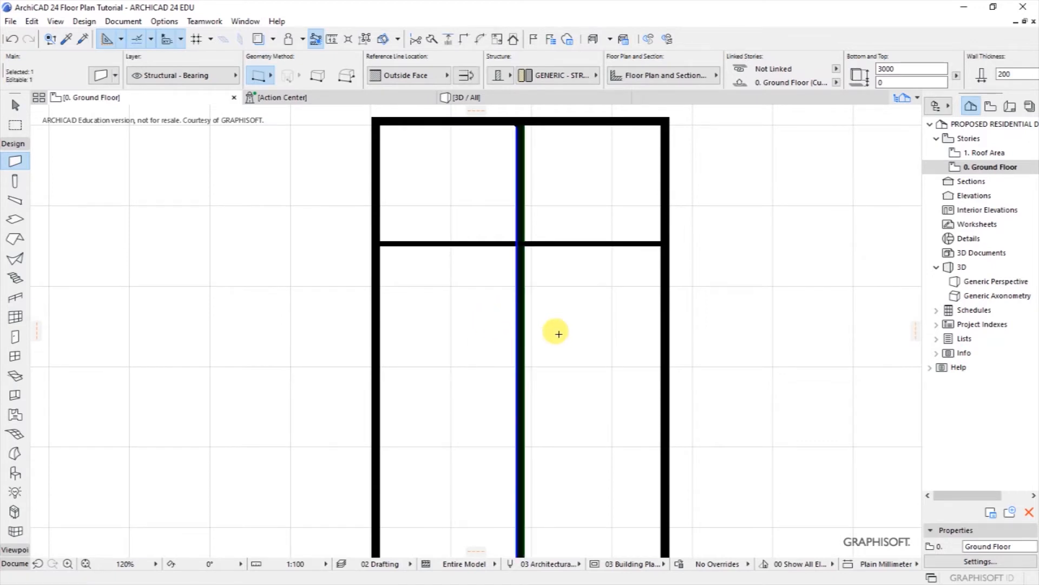
{"action": "right_click", "coordinate": [500, 327]}
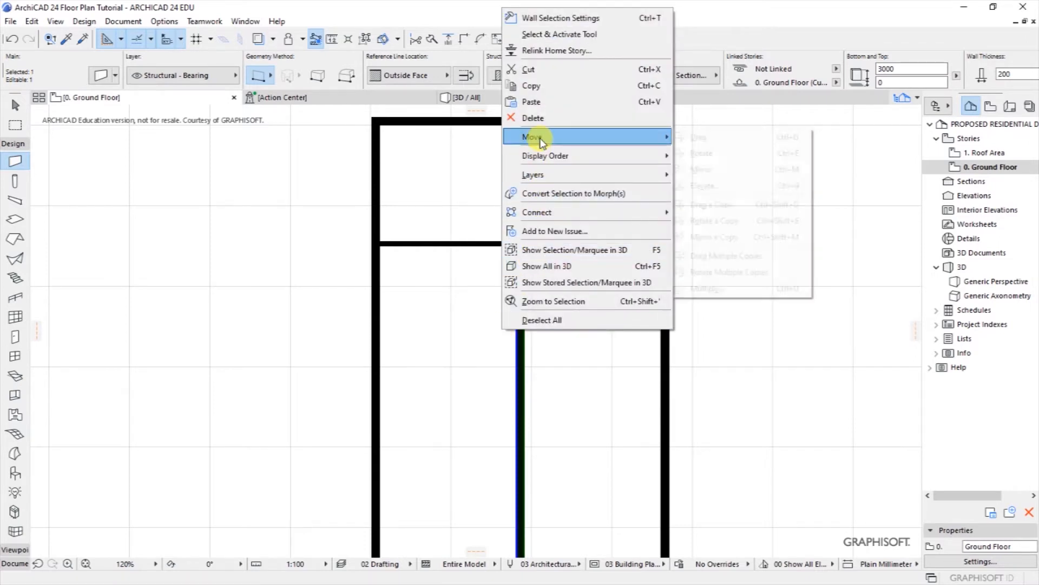
{"action": "mouse_move", "coordinate": [534, 138]}
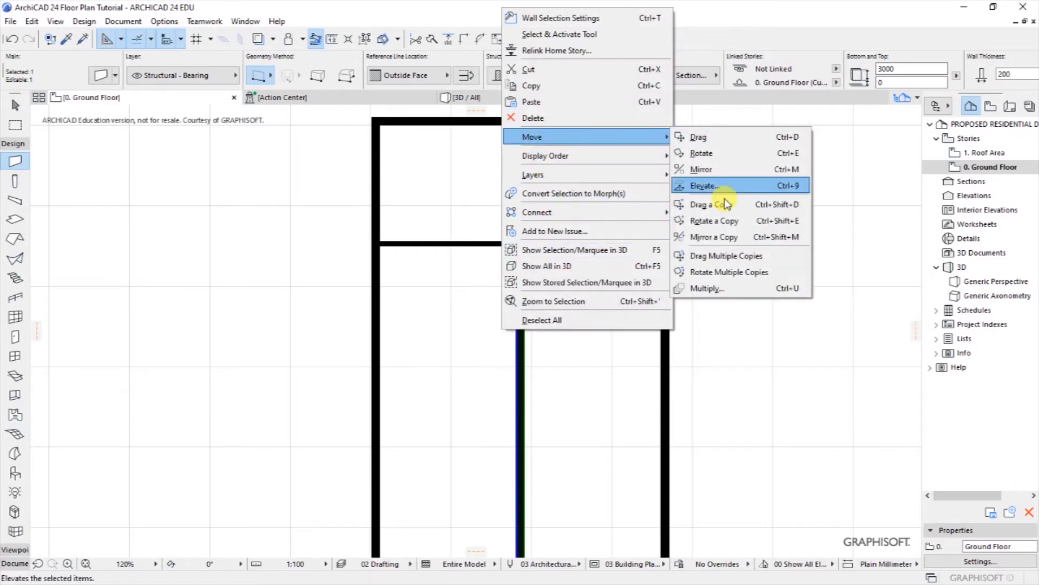
{"action": "left_click", "coordinate": [698, 140]}
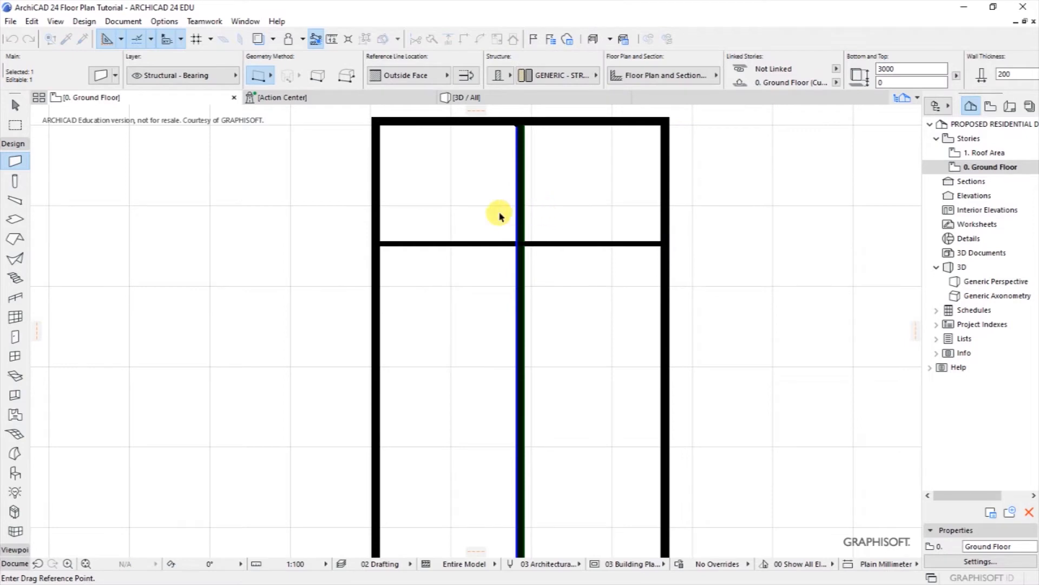
{"action": "key", "text": "Escape"}
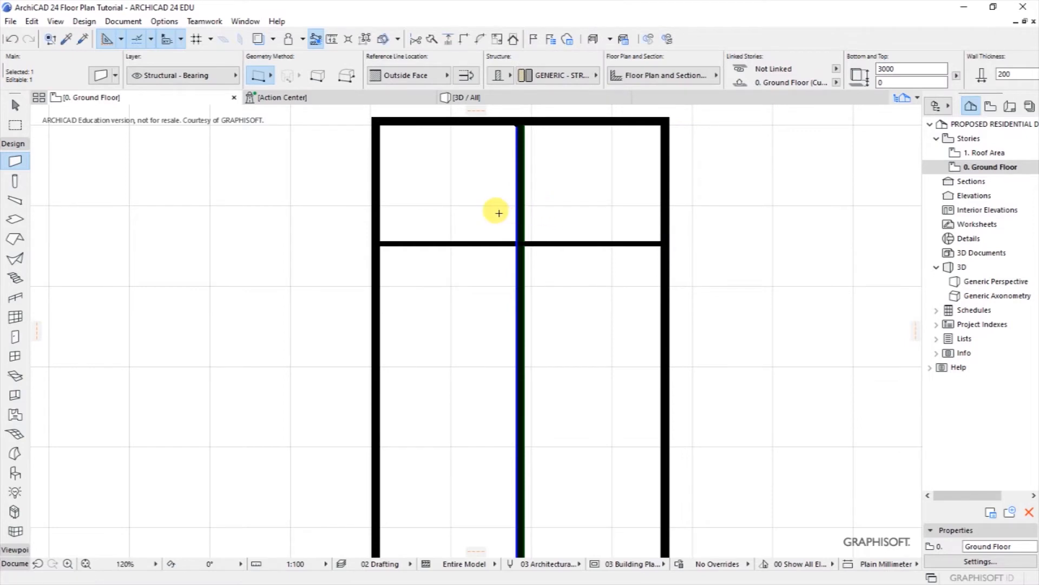
{"action": "right_click", "coordinate": [498, 212]}
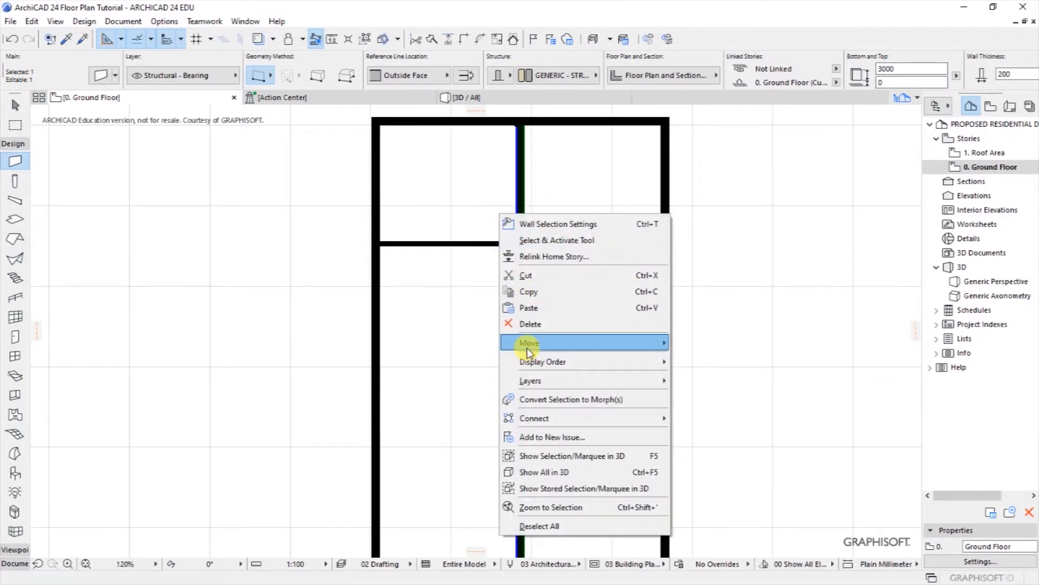
{"action": "mouse_move", "coordinate": [529, 342]}
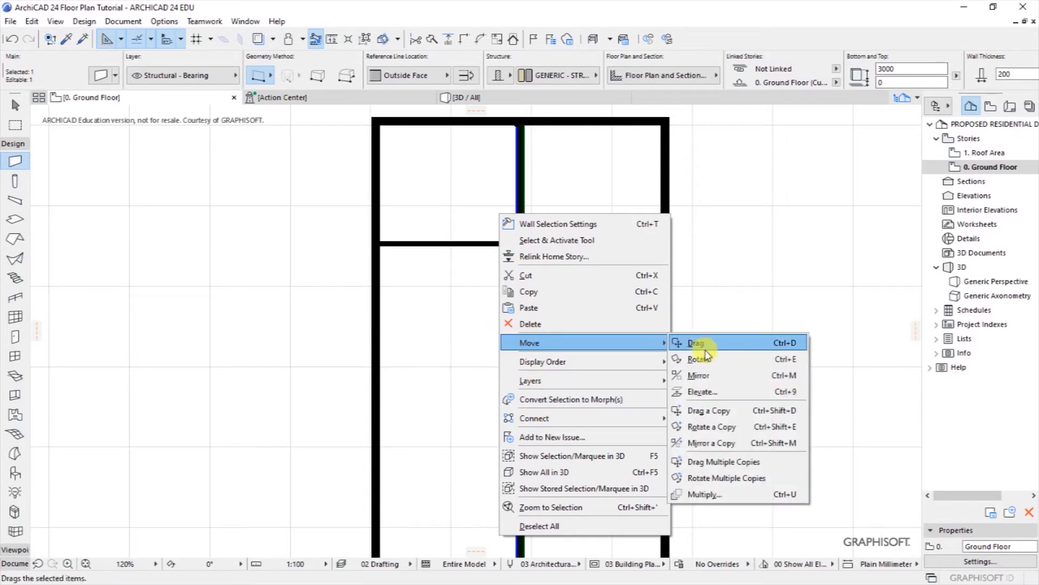
{"action": "left_click", "coordinate": [717, 418]}
{"action": "left_click", "coordinate": [517, 314]}
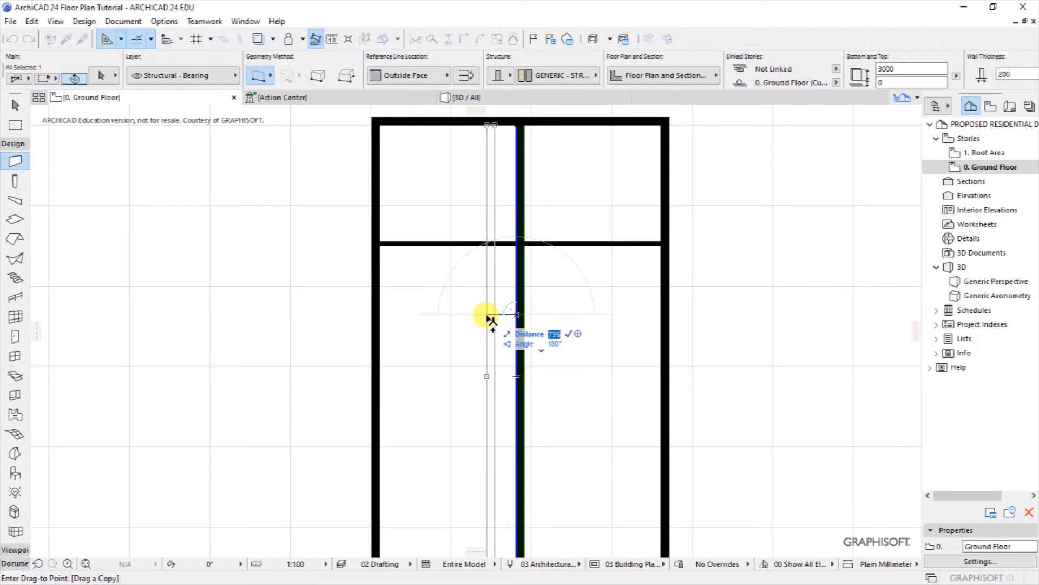
{"action": "key", "text": "Return"}
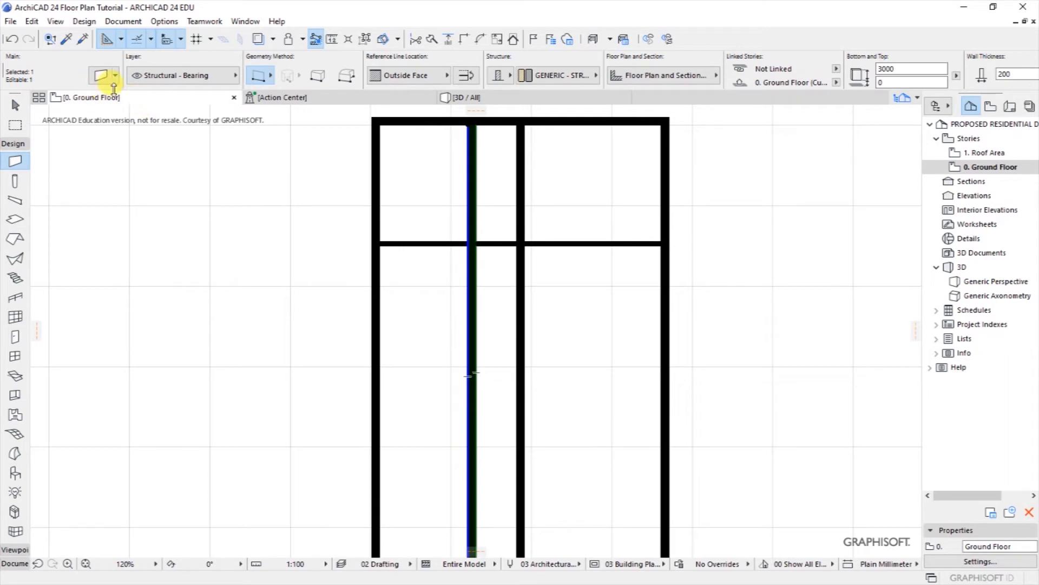
Step: Give the copied wall 100 thickness and shorten its top end to start at the horizontal wall
{"action": "left_click", "coordinate": [103, 75]}
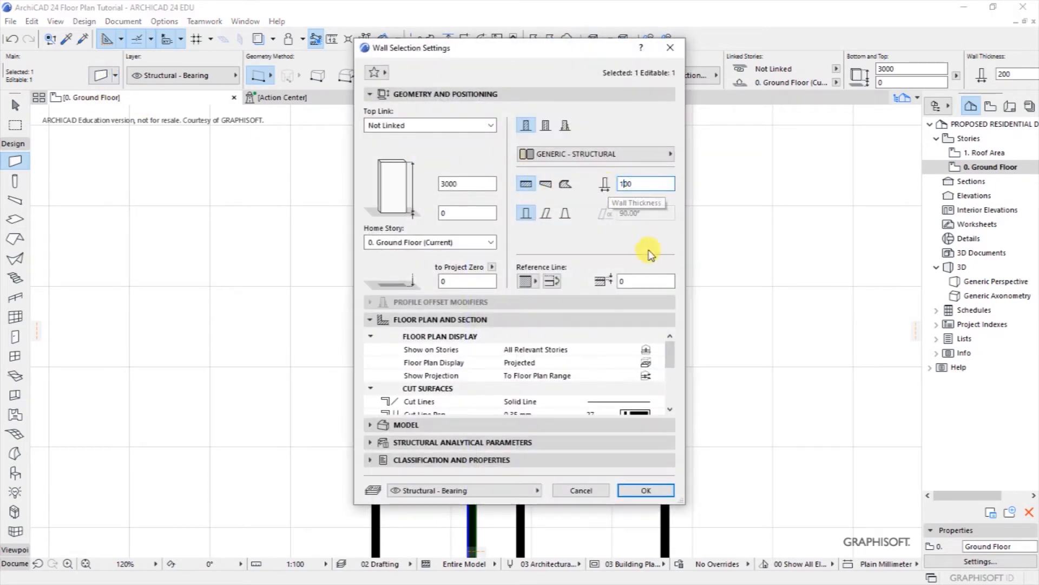
{"action": "left_click", "coordinate": [630, 489]}
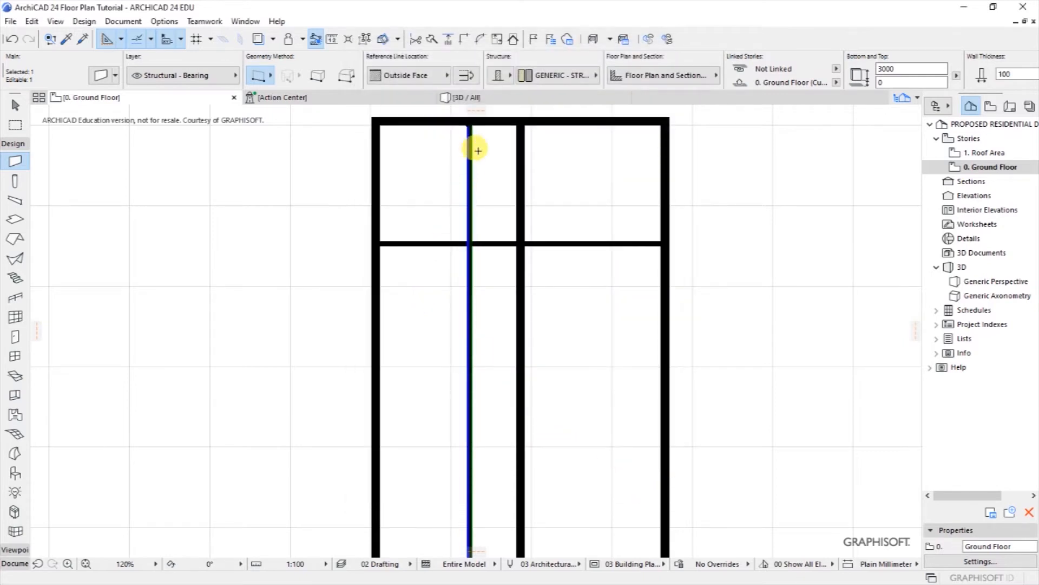
{"action": "left_click", "coordinate": [469, 124]}
{"action": "left_click", "coordinate": [469, 243]}
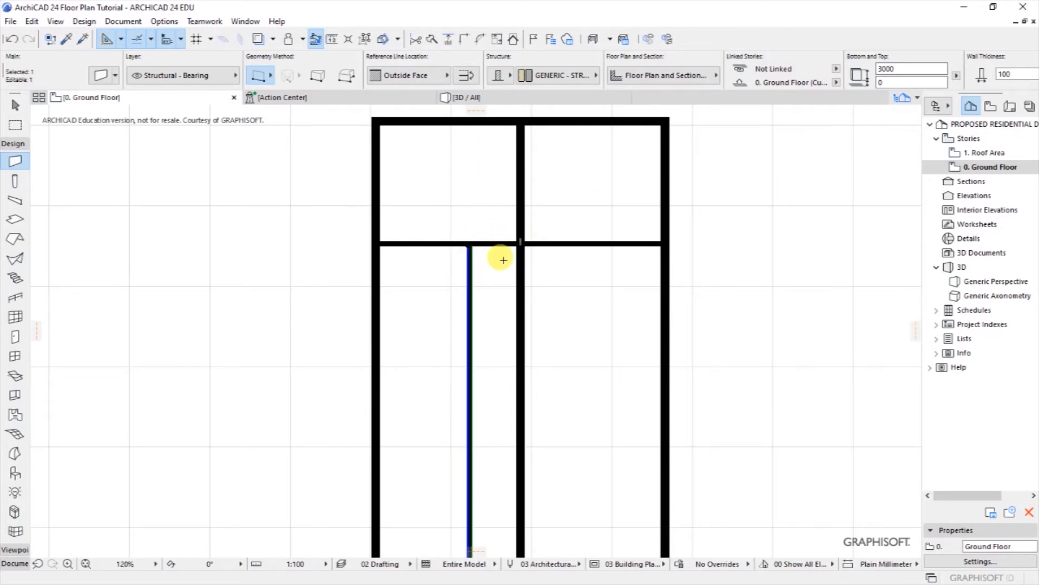
{"action": "scroll", "coordinate": [529, 251], "scroll_direction": "up", "scroll_amount": 3}
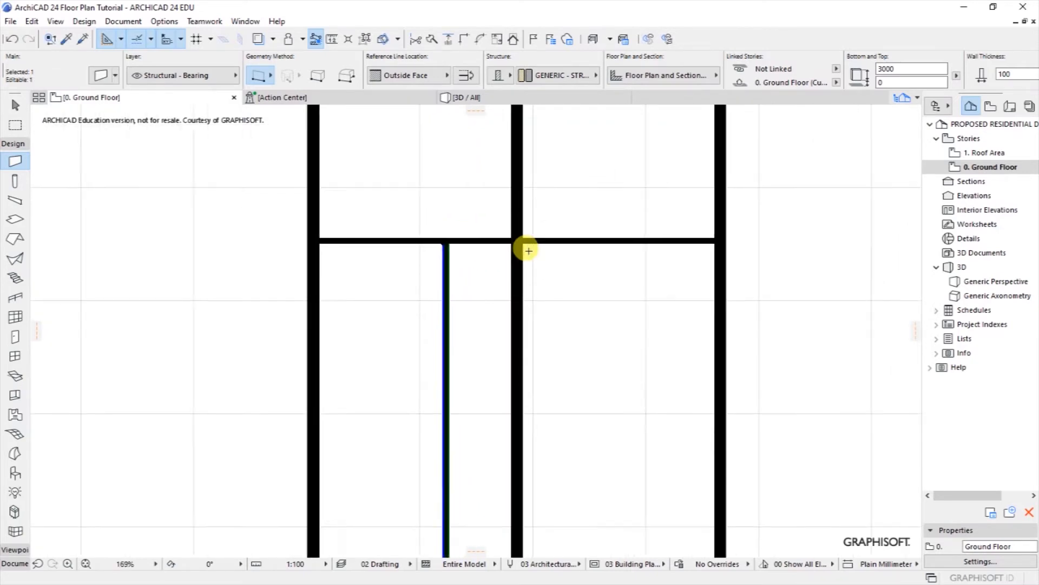
{"action": "scroll", "coordinate": [511, 248], "scroll_direction": "up", "scroll_amount": 1}
{"action": "scroll", "coordinate": [439, 243], "scroll_direction": "down", "scroll_amount": 1}
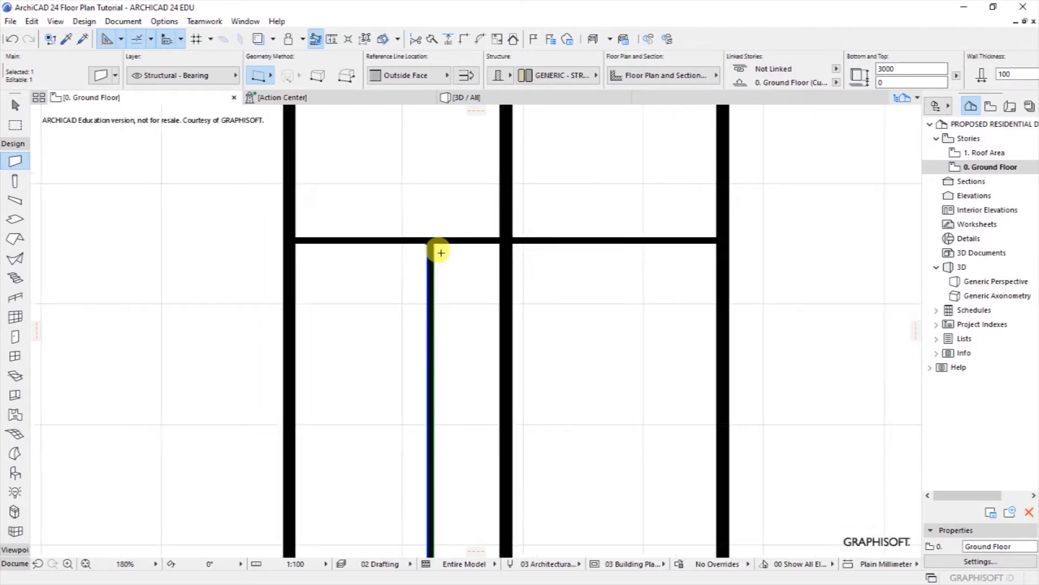
Step: Trim the horizontal wall's right end back to the thin wall, forming an L corner
{"action": "left_click", "coordinate": [604, 242], "text": "shift"}
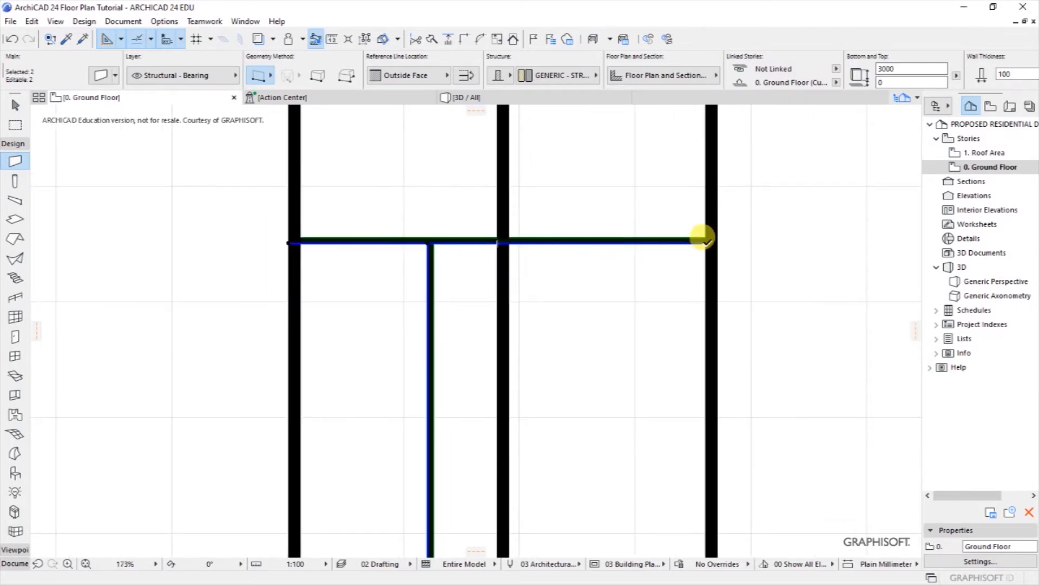
{"action": "left_click", "coordinate": [703, 239]}
{"action": "scroll", "coordinate": [462, 234], "scroll_direction": "up", "scroll_amount": 6}
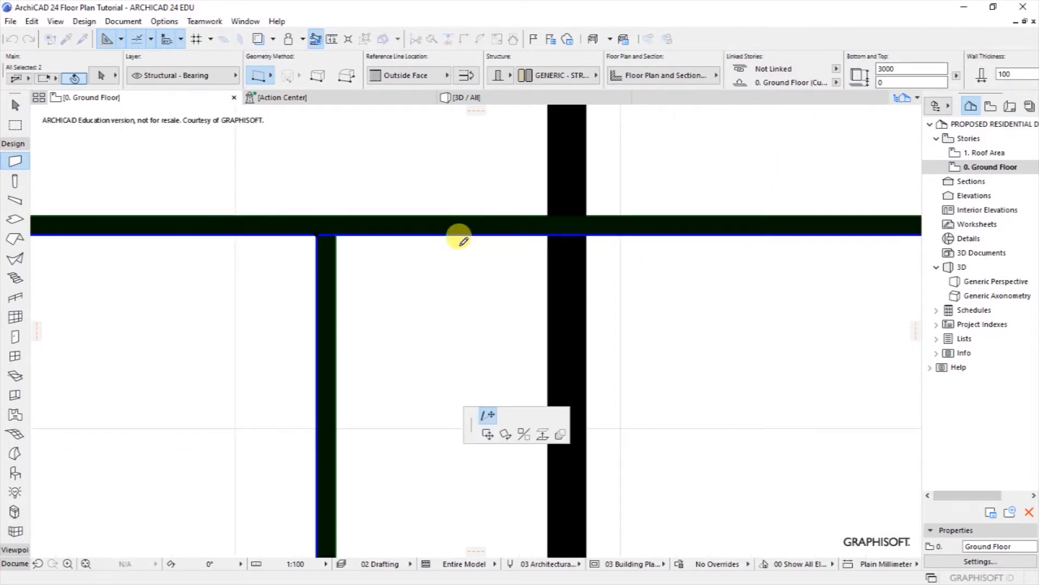
{"action": "left_click", "coordinate": [349, 233]}
{"action": "scroll", "coordinate": [482, 244], "scroll_direction": "down", "scroll_amount": 1}
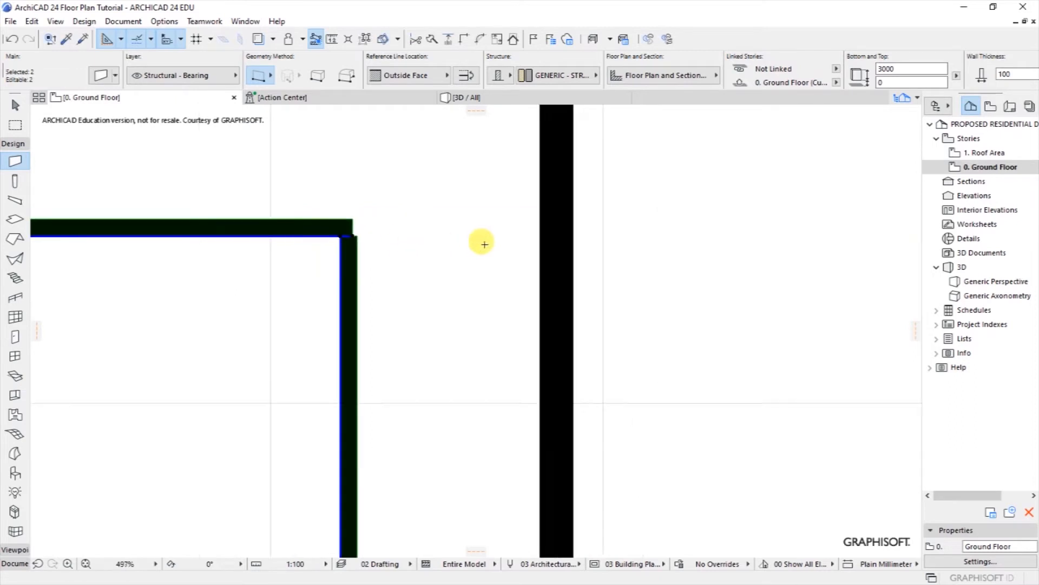
{"action": "scroll", "coordinate": [482, 244], "scroll_direction": "down", "scroll_amount": 1}
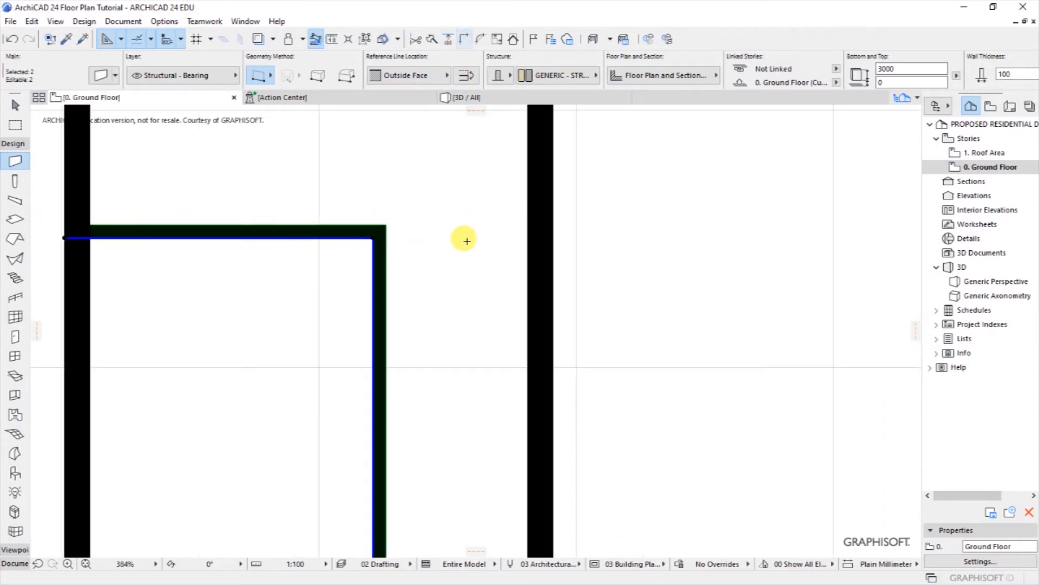
{"action": "key", "text": "Escape"}
{"action": "scroll", "coordinate": [531, 287], "scroll_direction": "down", "scroll_amount": 5}
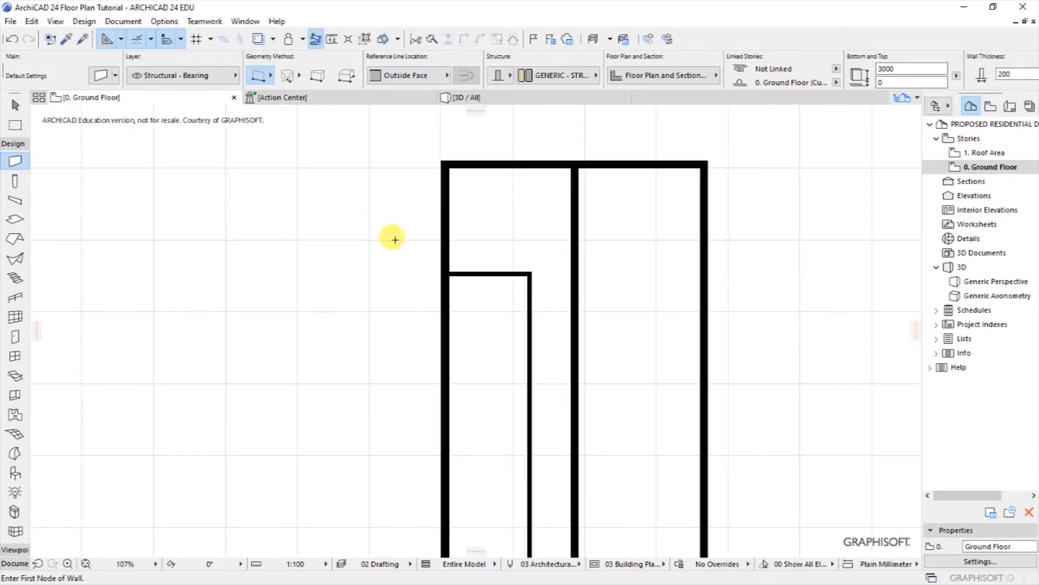
{"action": "scroll", "coordinate": [476, 233], "scroll_direction": "down", "scroll_amount": 2}
Step: Draw a short wall from the inner corner to the central wall and make it 100 thick
{"action": "scroll", "coordinate": [477, 243], "scroll_direction": "up", "scroll_amount": 1}
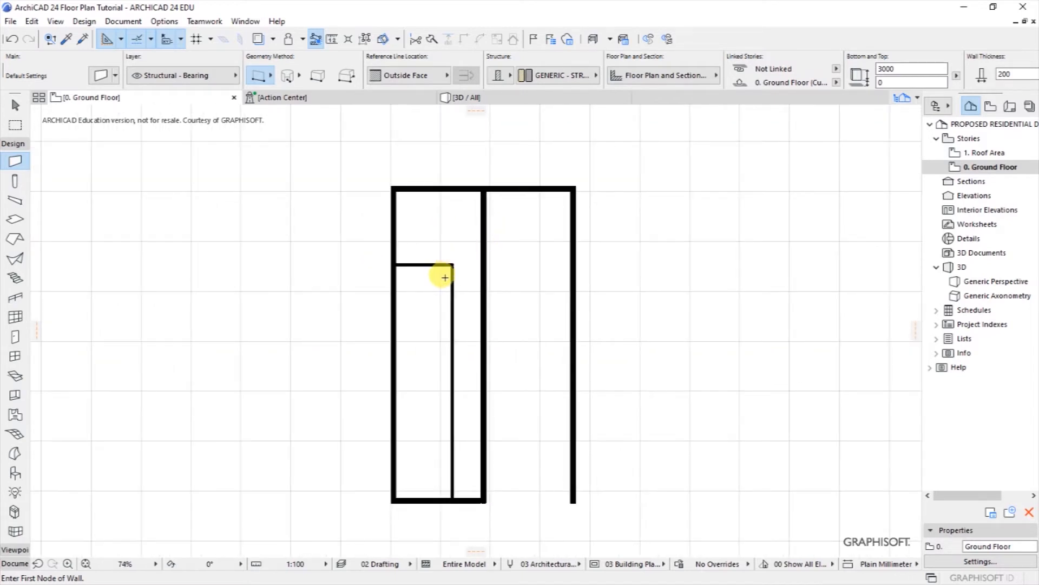
{"action": "scroll", "coordinate": [443, 277], "scroll_direction": "up", "scroll_amount": 2}
{"action": "scroll", "coordinate": [459, 268], "scroll_direction": "up", "scroll_amount": 1}
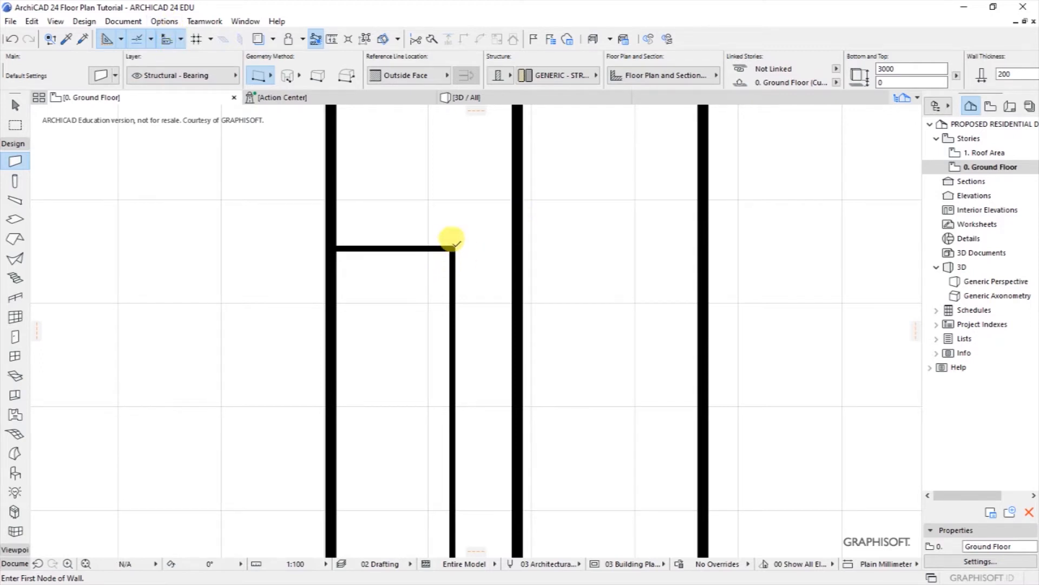
{"action": "left_click", "coordinate": [453, 242]}
{"action": "left_click", "coordinate": [516, 241]}
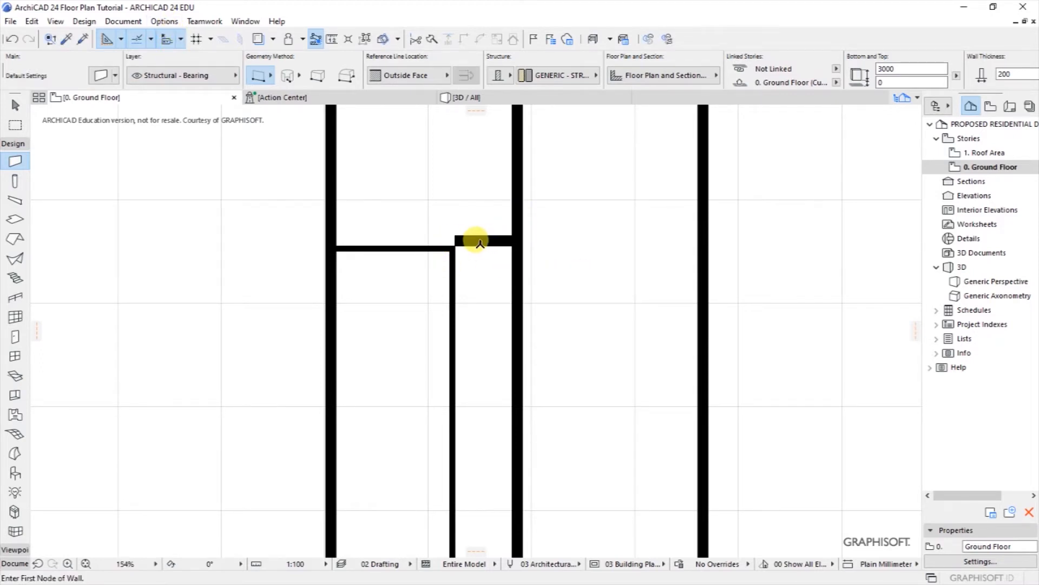
{"action": "left_click", "coordinate": [479, 242], "text": "shift"}
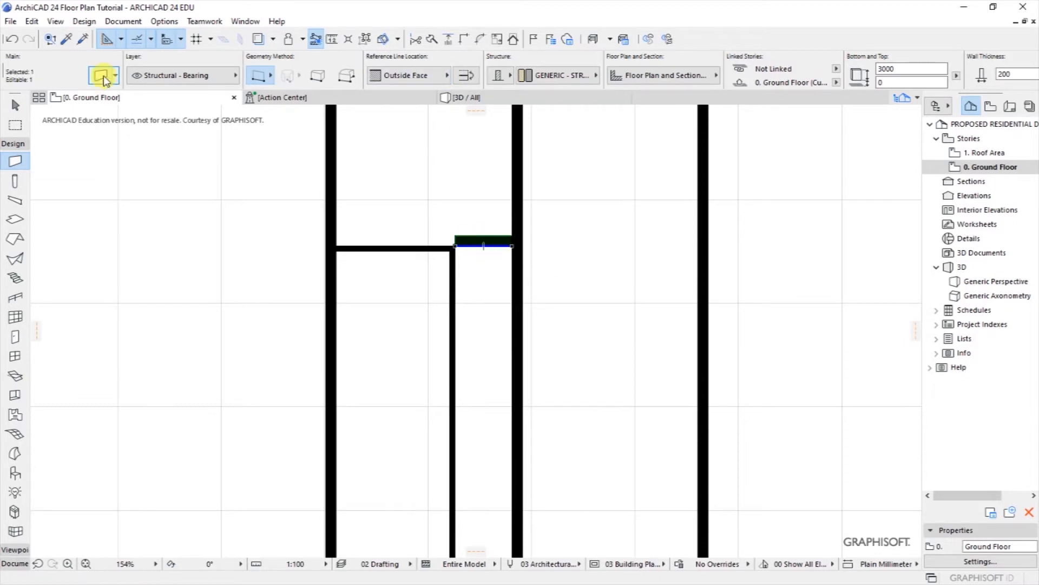
{"action": "key", "text": "ctrl+t"}
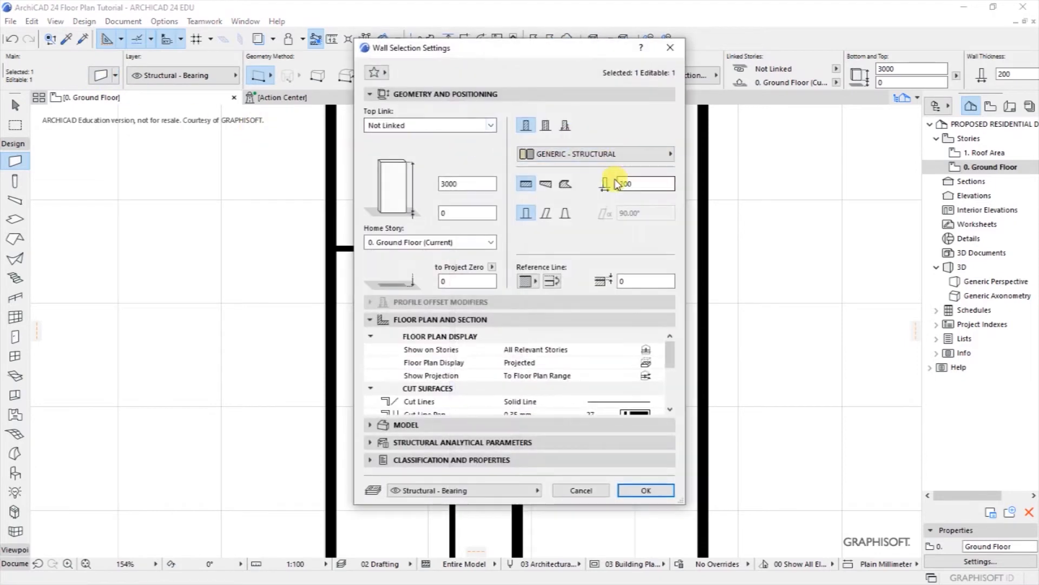
{"action": "double_click", "coordinate": [623, 183]}
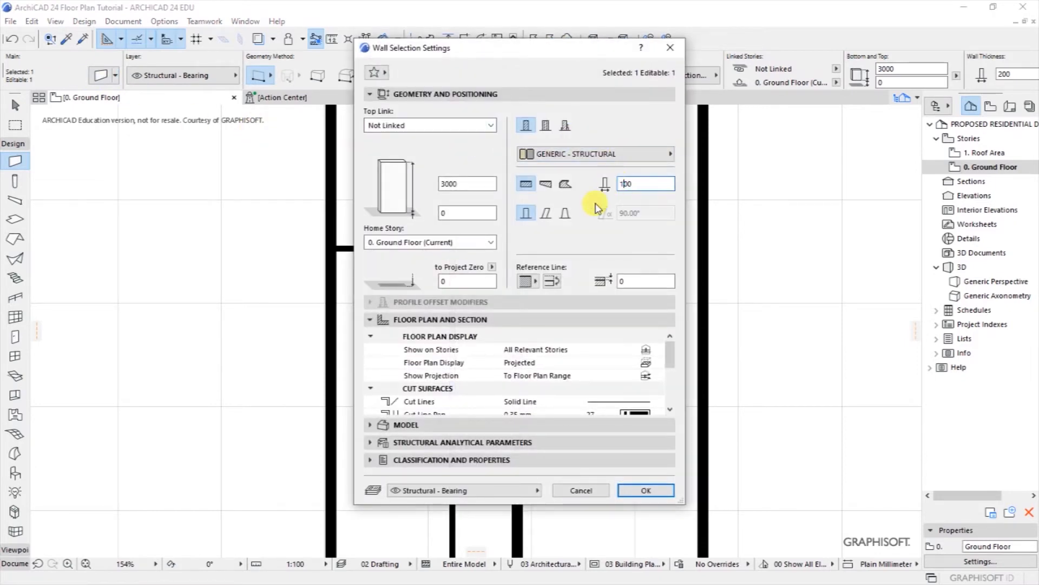
{"action": "left_click", "coordinate": [642, 491]}
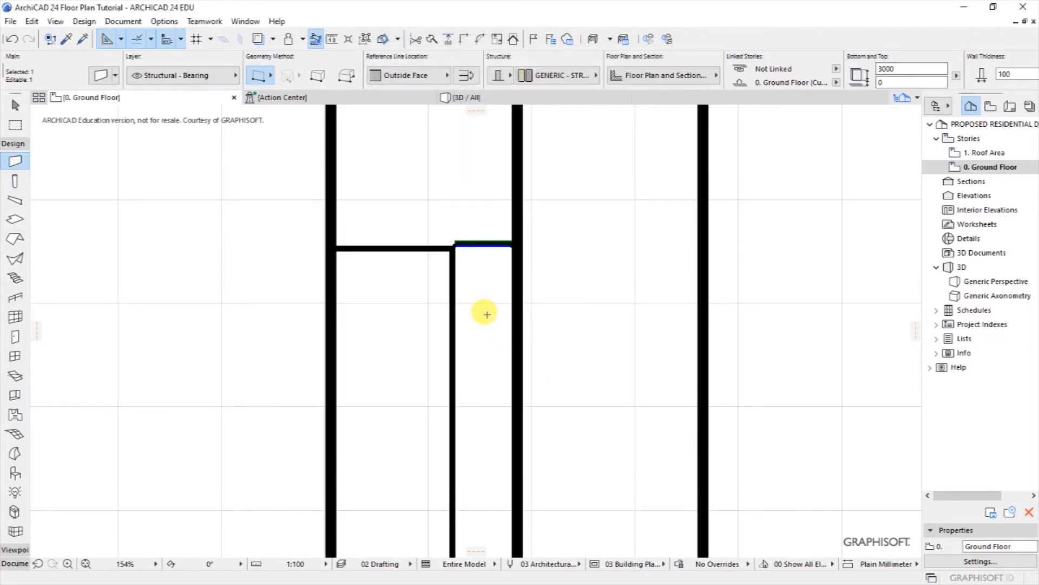
Step: Move the short wall further down the room
{"action": "key", "text": "ctrl+d"}
{"action": "scroll", "coordinate": [483, 311], "scroll_direction": "up", "scroll_amount": 3}
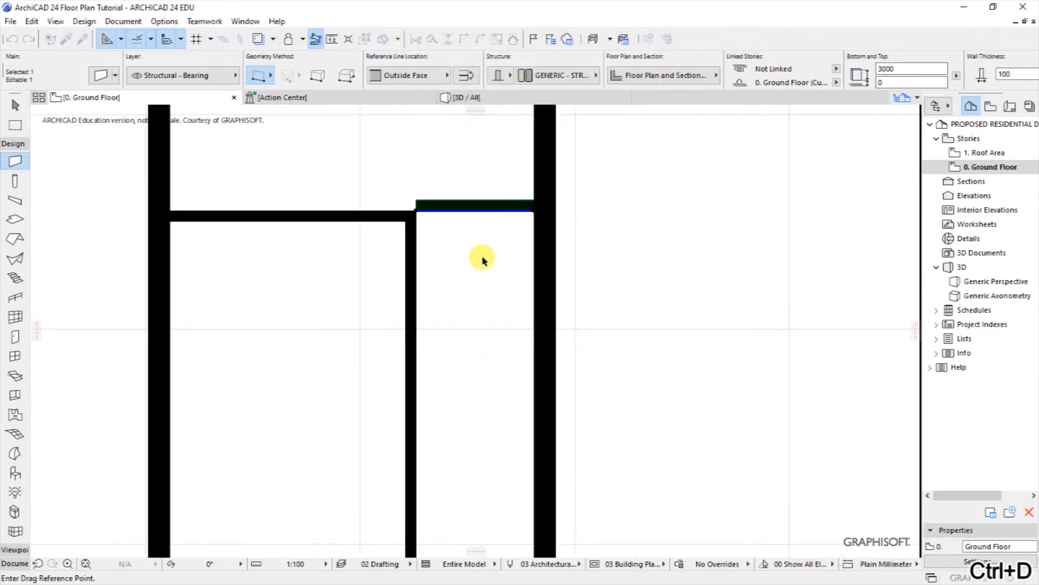
{"action": "left_click", "coordinate": [417, 206]}
{"action": "left_click", "coordinate": [418, 215]}
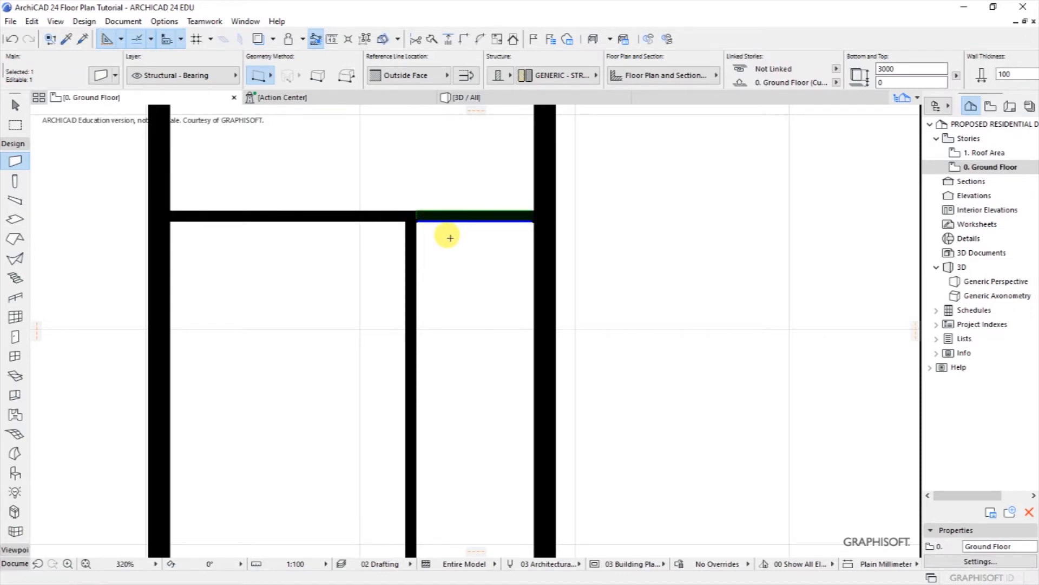
{"action": "right_click", "coordinate": [458, 216]}
{"action": "mouse_move", "coordinate": [495, 348]}
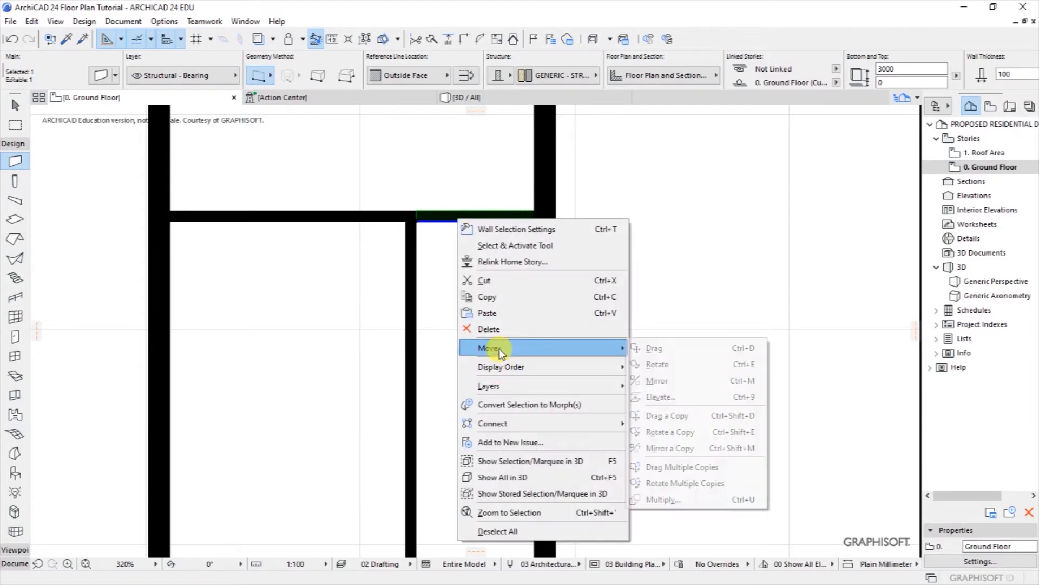
{"action": "left_click", "coordinate": [655, 349]}
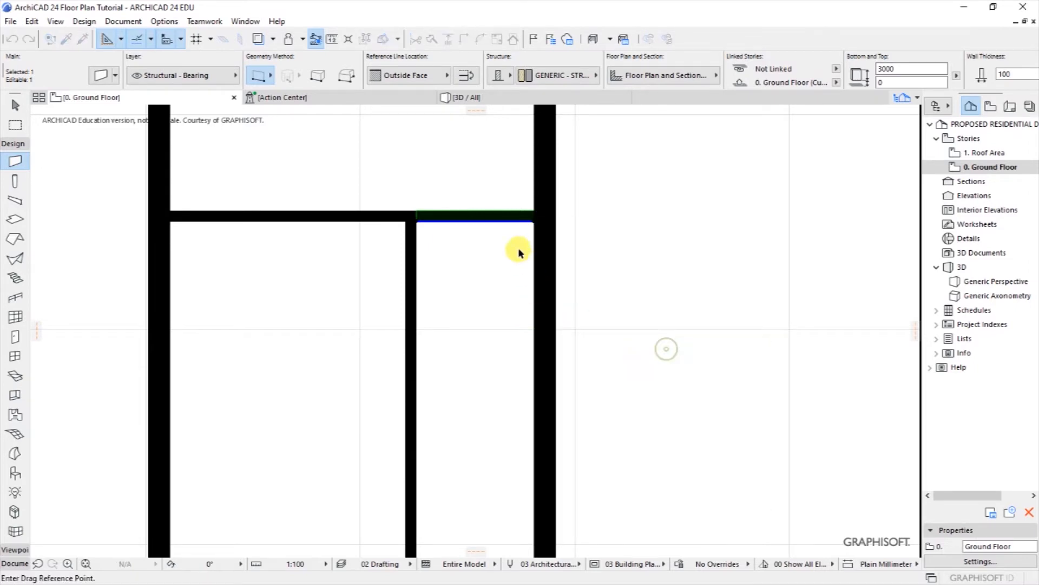
{"action": "left_click", "coordinate": [506, 220]}
{"action": "key", "text": "ctrl+r"}
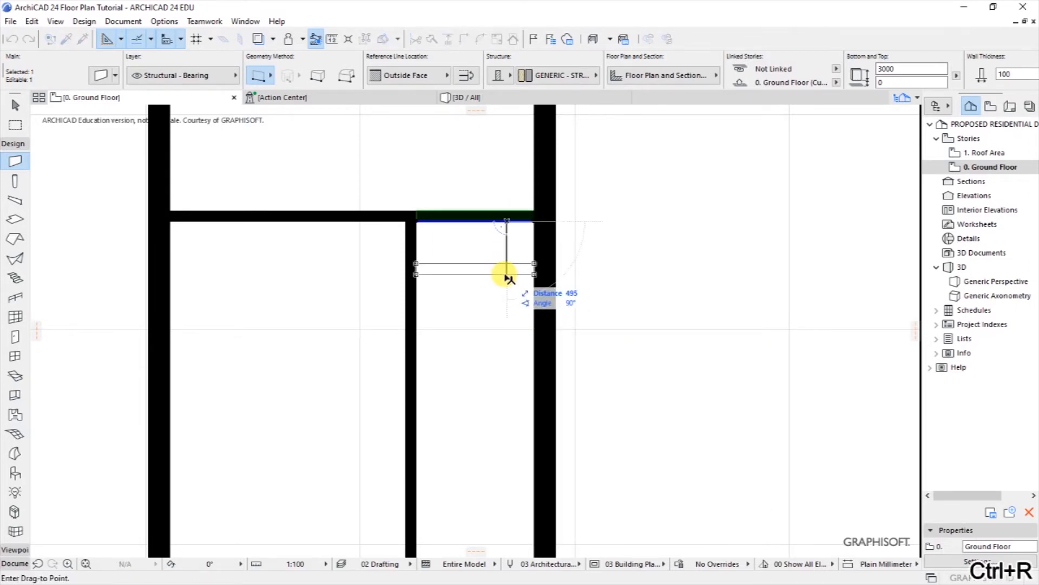
{"action": "left_click", "coordinate": [506, 316]}
Step: Stretch the lowered wall's right end to the right outer wall
{"action": "scroll", "coordinate": [397, 287], "scroll_direction": "down", "scroll_amount": 3}
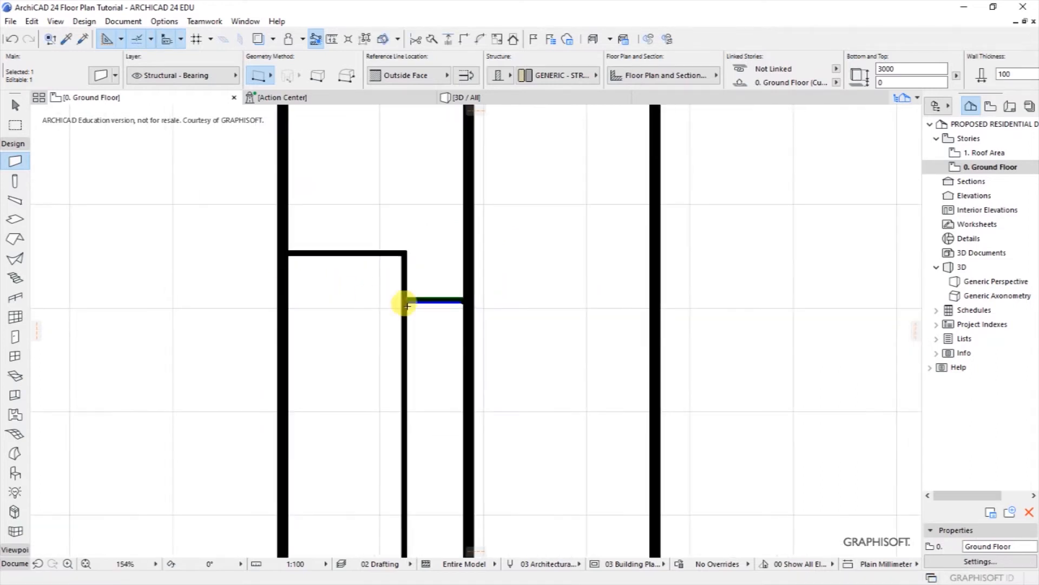
{"action": "left_click", "coordinate": [459, 297]}
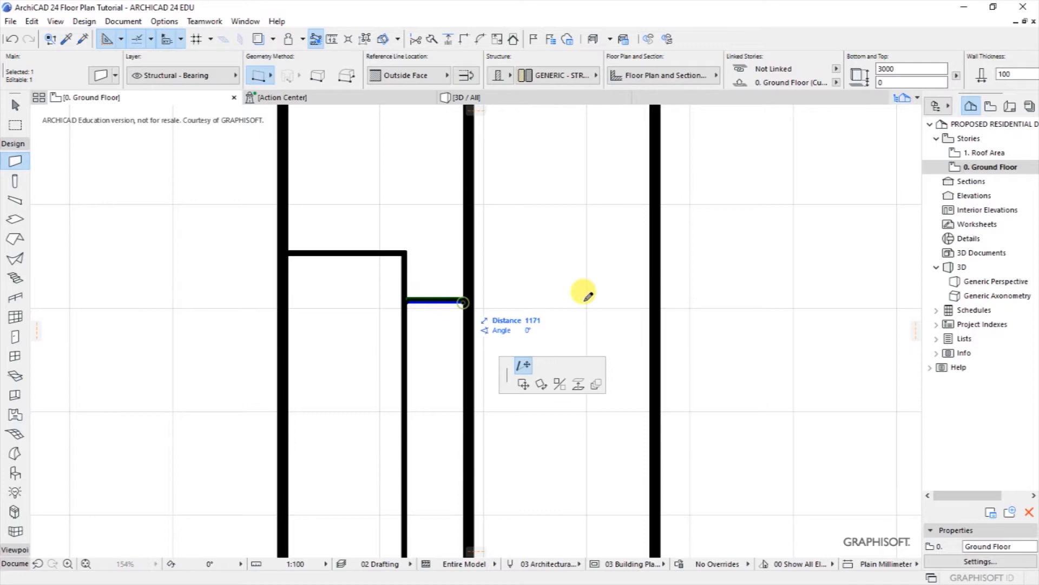
{"action": "left_click", "coordinate": [661, 295]}
{"action": "key", "text": "Escape"}
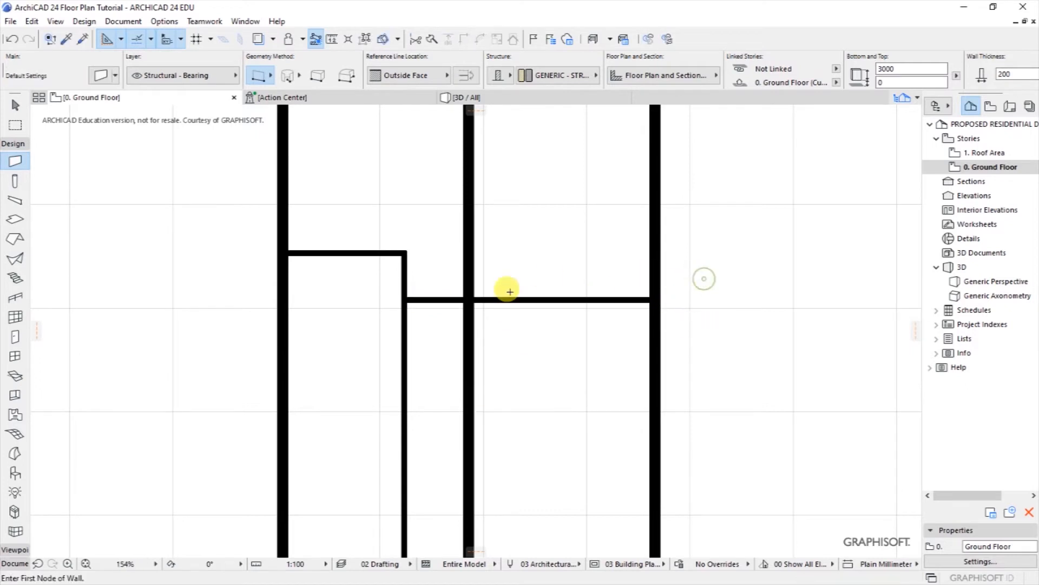
{"action": "scroll", "coordinate": [543, 369], "scroll_direction": "down", "scroll_amount": 3}
Step: Split the top wall along the line of the middle vertical wall
{"action": "scroll", "coordinate": [558, 212], "scroll_direction": "up", "scroll_amount": 1}
{"action": "scroll", "coordinate": [596, 210], "scroll_direction": "up", "scroll_amount": 2}
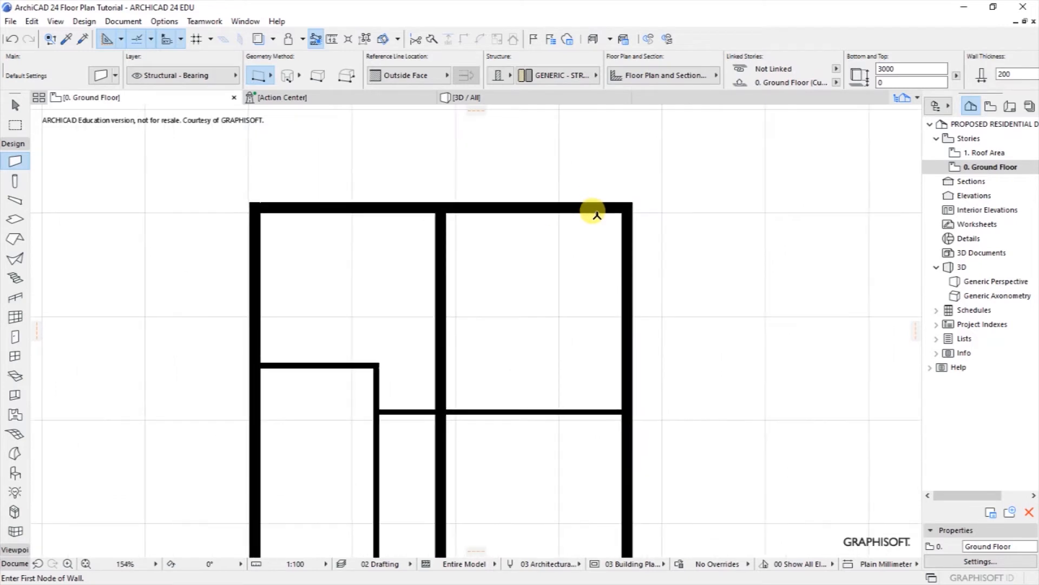
{"action": "left_click", "coordinate": [576, 211], "text": "shift"}
{"action": "left_click", "coordinate": [577, 215], "text": "shift"}
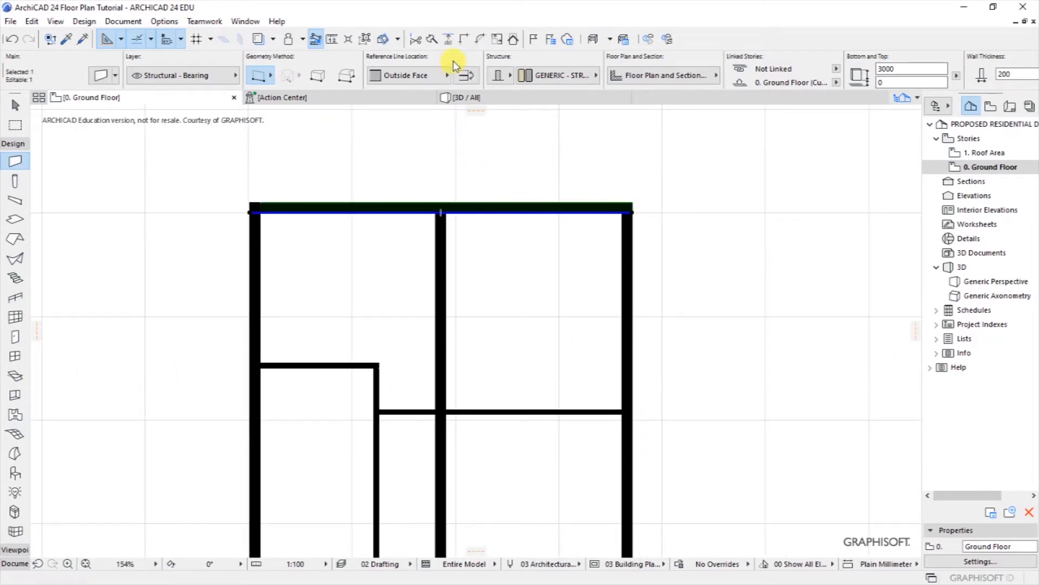
{"action": "left_click", "coordinate": [432, 40]}
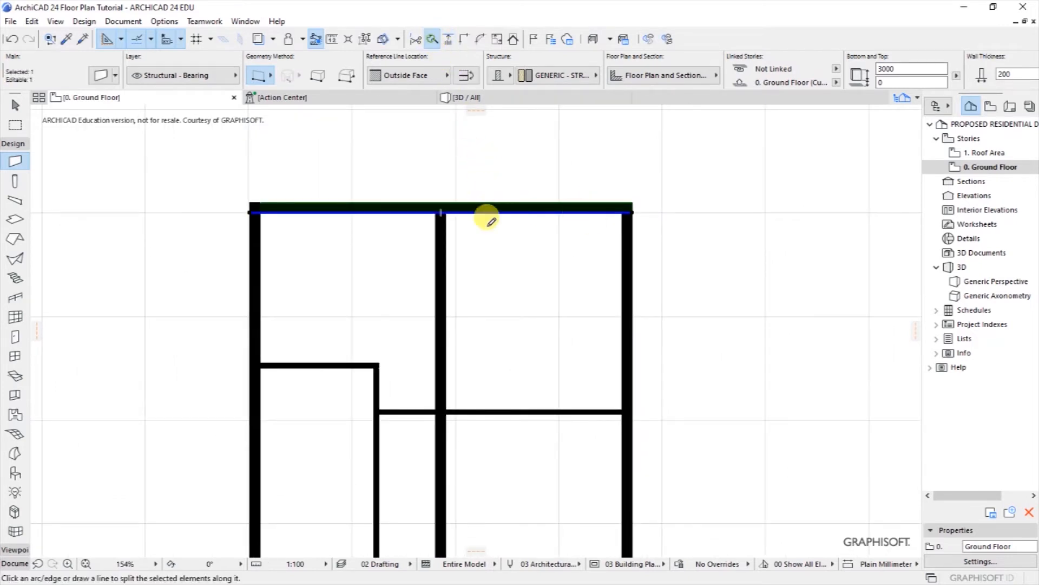
{"action": "left_click", "coordinate": [464, 198]}
{"action": "left_click", "coordinate": [469, 171]}
{"action": "left_click", "coordinate": [494, 167]}
Step: Trim the top wall's left part to meet the middle vertical wall
{"action": "left_click", "coordinate": [431, 206], "text": "shift"}
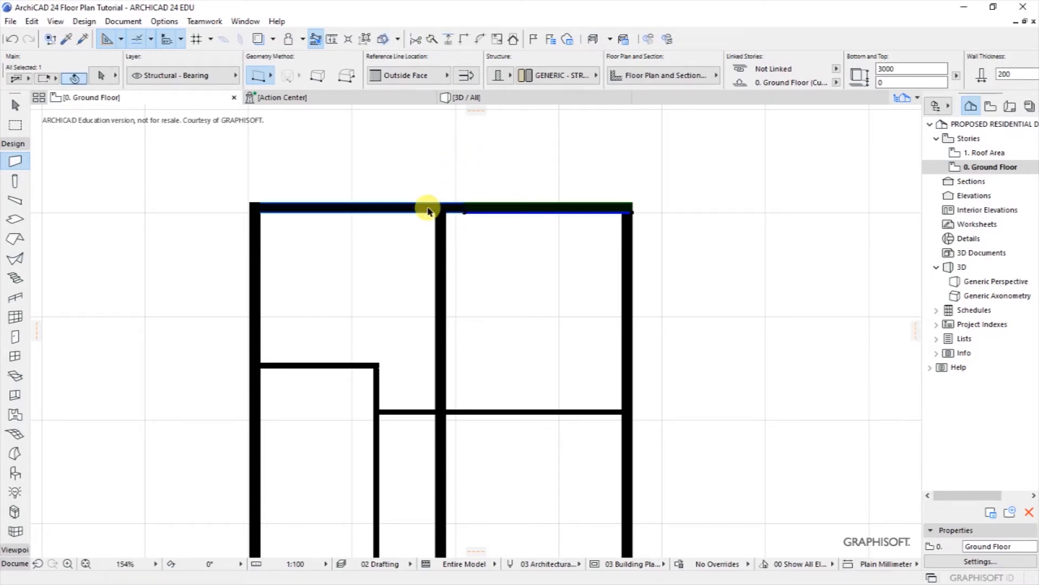
{"action": "left_click", "coordinate": [498, 213], "text": "shift"}
{"action": "scroll", "coordinate": [407, 205], "scroll_direction": "up", "scroll_amount": 1}
{"action": "scroll", "coordinate": [407, 205], "scroll_direction": "up", "scroll_amount": 3}
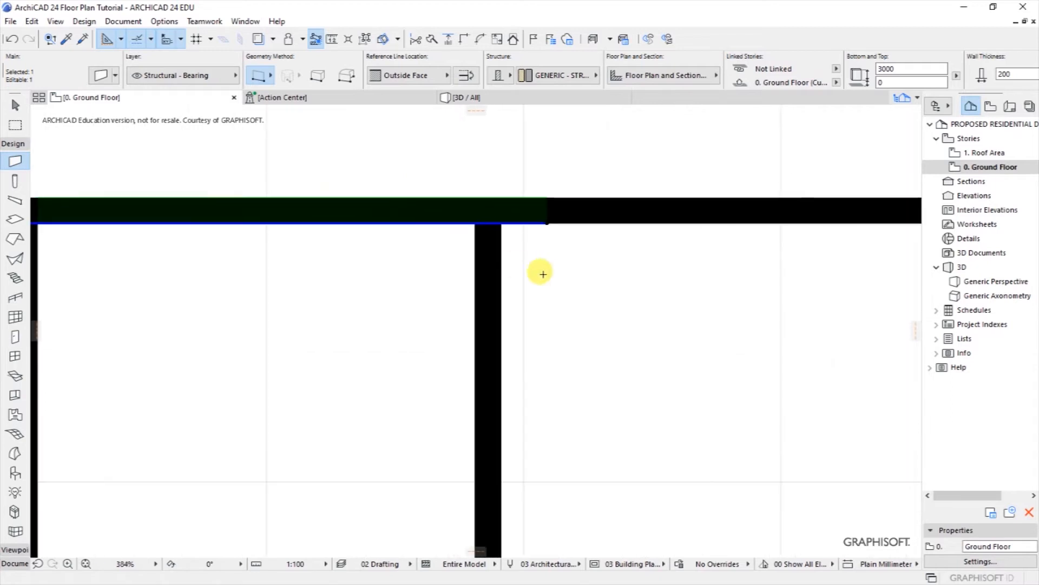
{"action": "left_click", "coordinate": [499, 262], "text": "shift"}
{"action": "scroll", "coordinate": [476, 249], "scroll_direction": "down", "scroll_amount": 1}
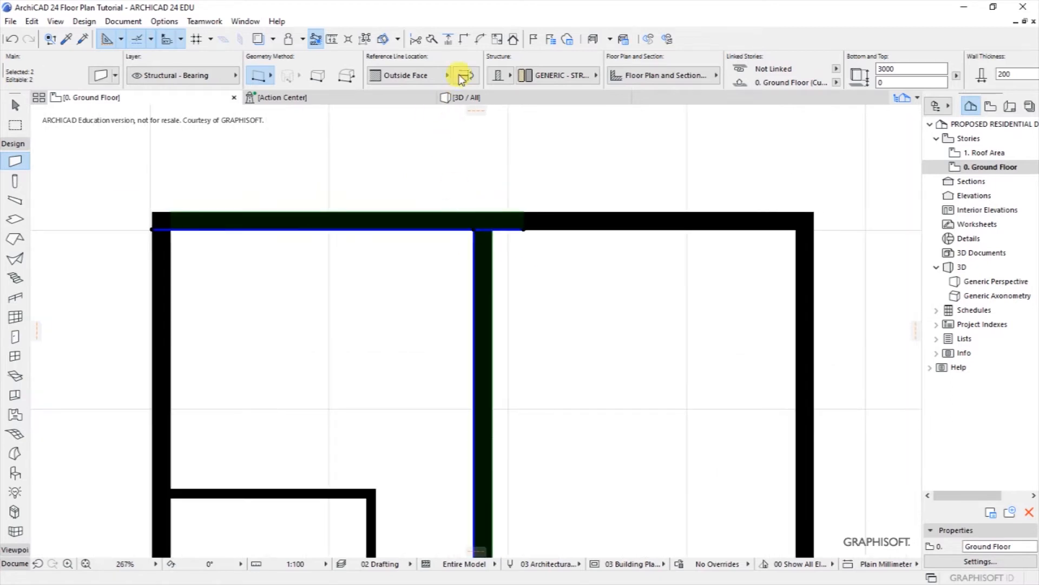
{"action": "left_click", "coordinate": [465, 42]}
{"action": "key", "text": "Escape"}
{"action": "scroll", "coordinate": [410, 153], "scroll_direction": "down", "scroll_amount": 3}
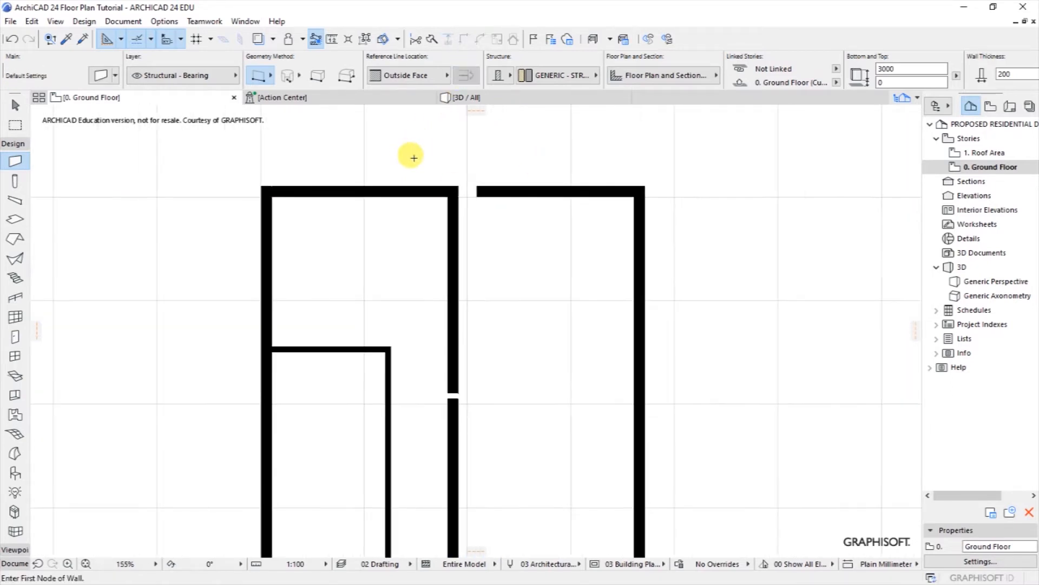
Step: Move the top wall's right part down along the right wall and extend it left to the middle wall
{"action": "left_click", "coordinate": [536, 196], "text": "shift"}
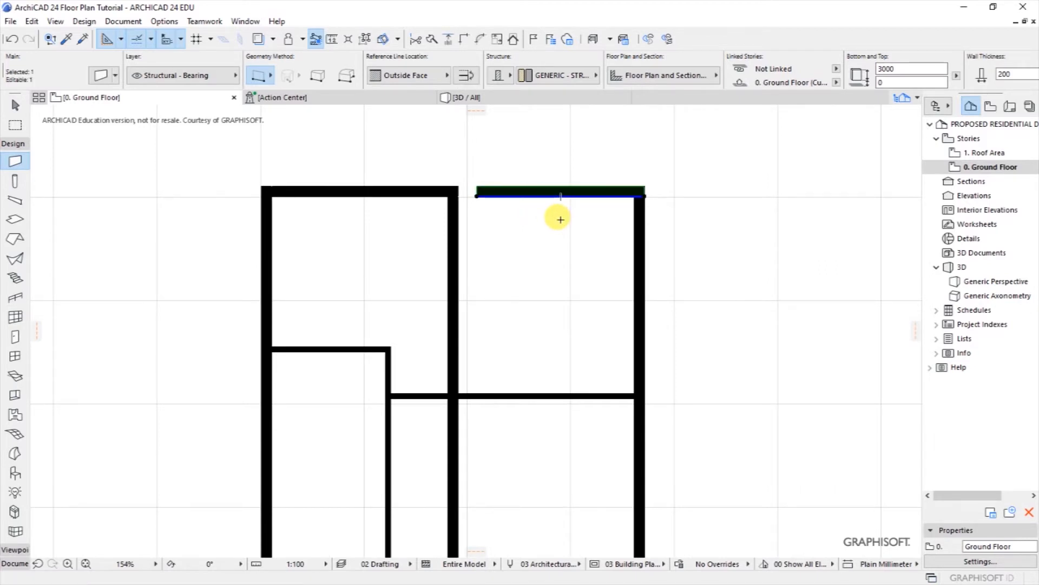
{"action": "key", "text": "ctrl+d"}
{"action": "left_click", "coordinate": [645, 197]}
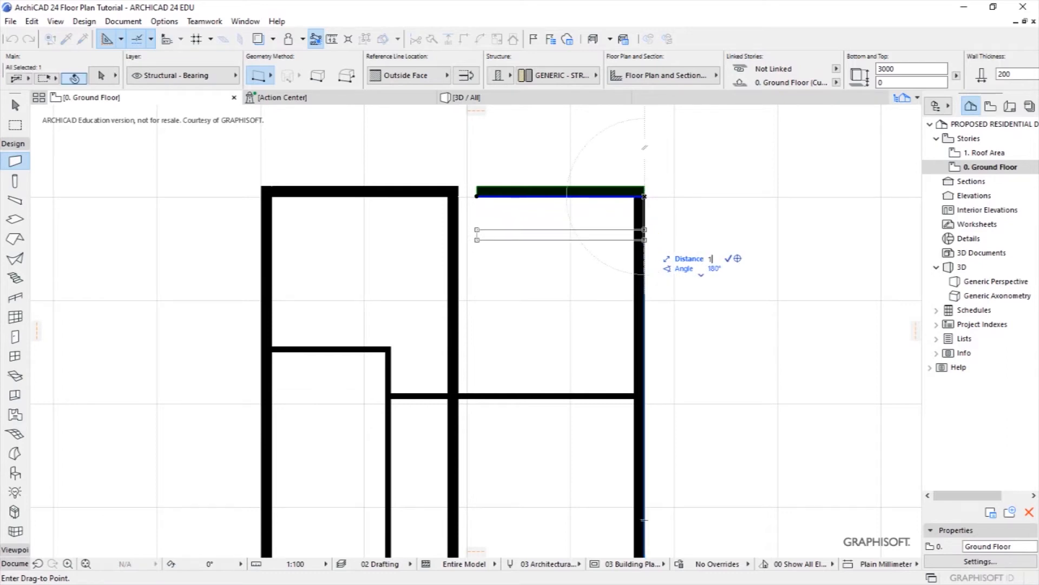
{"action": "left_click", "coordinate": [645, 273]}
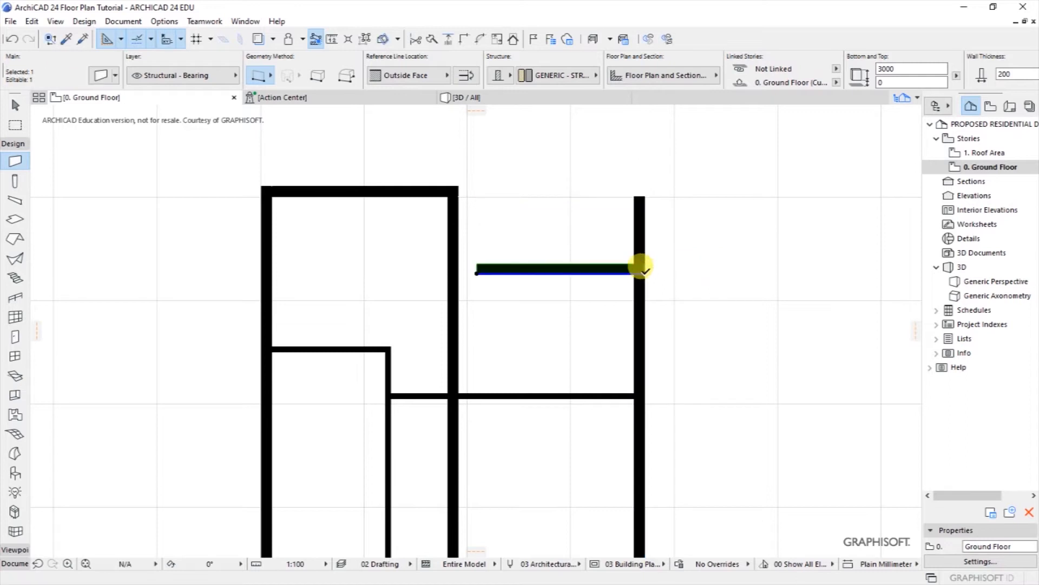
{"action": "left_click", "coordinate": [477, 271]}
{"action": "left_click", "coordinate": [449, 272]}
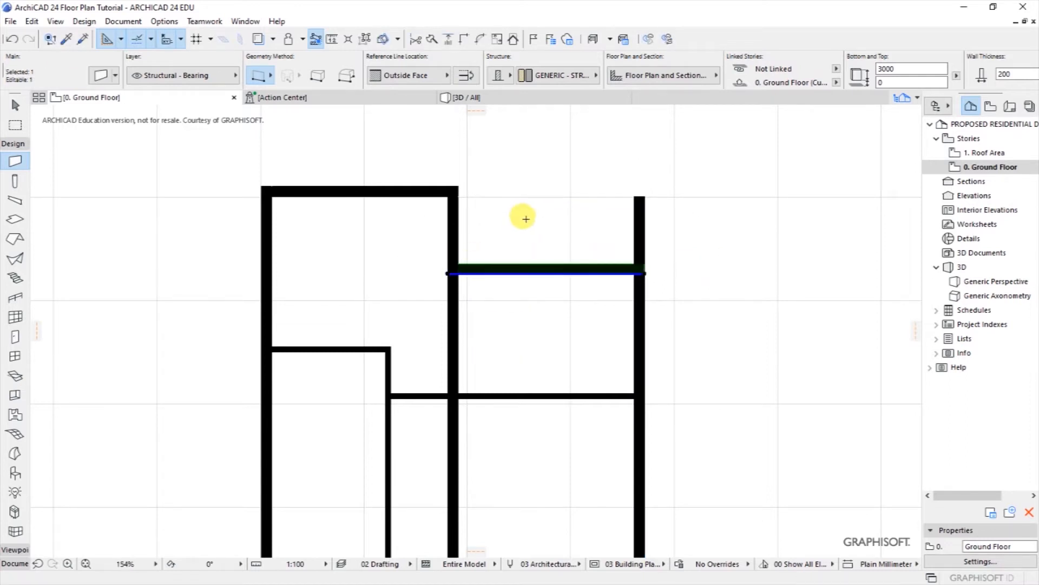
{"action": "key", "text": "Escape"}
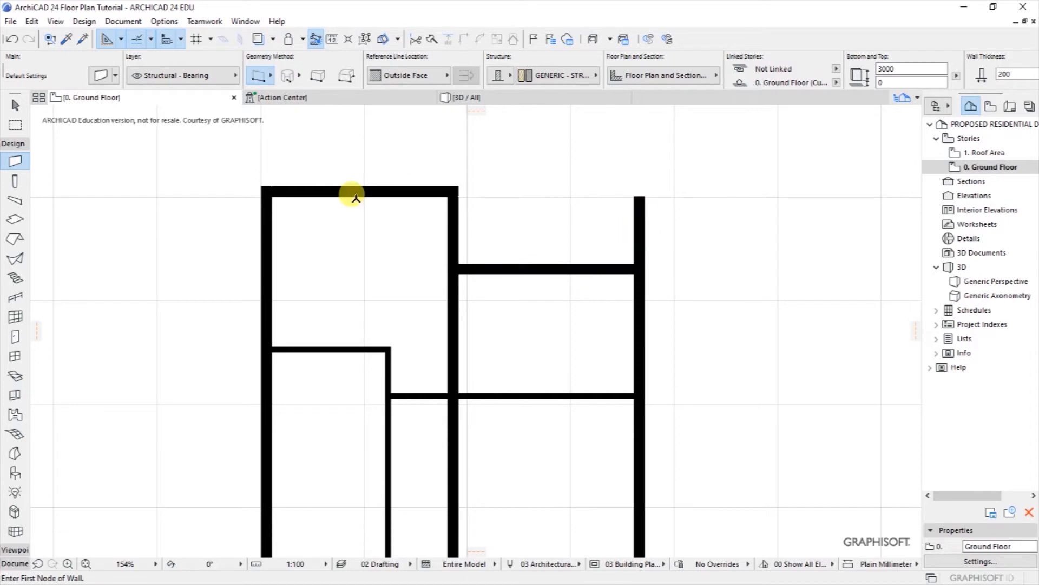
Step: Dimension the lowered wall's distance from the top wall, reading 1,500
{"action": "left_click", "coordinate": [120, 21]}
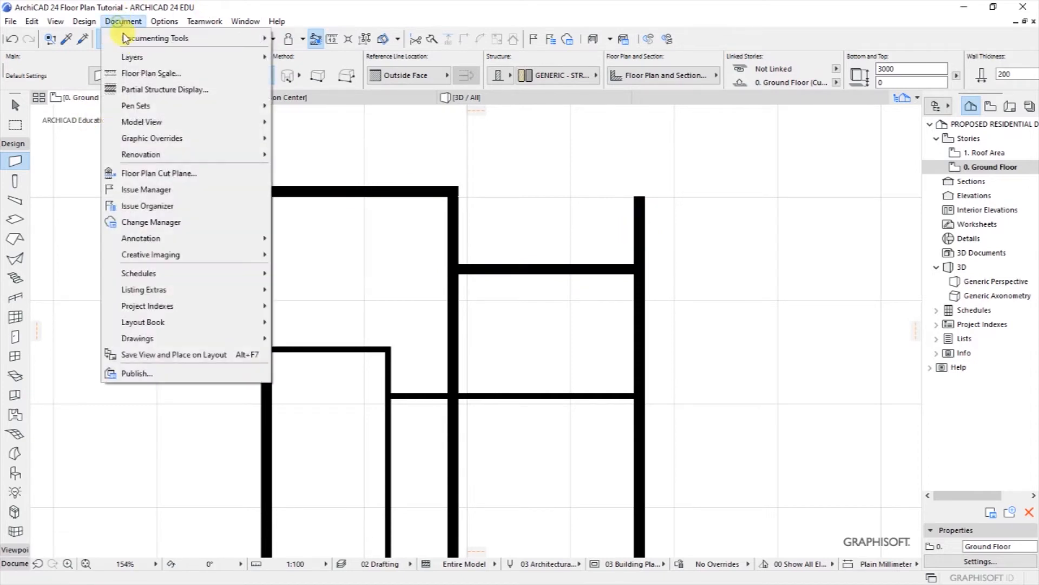
{"action": "mouse_move", "coordinate": [162, 38]}
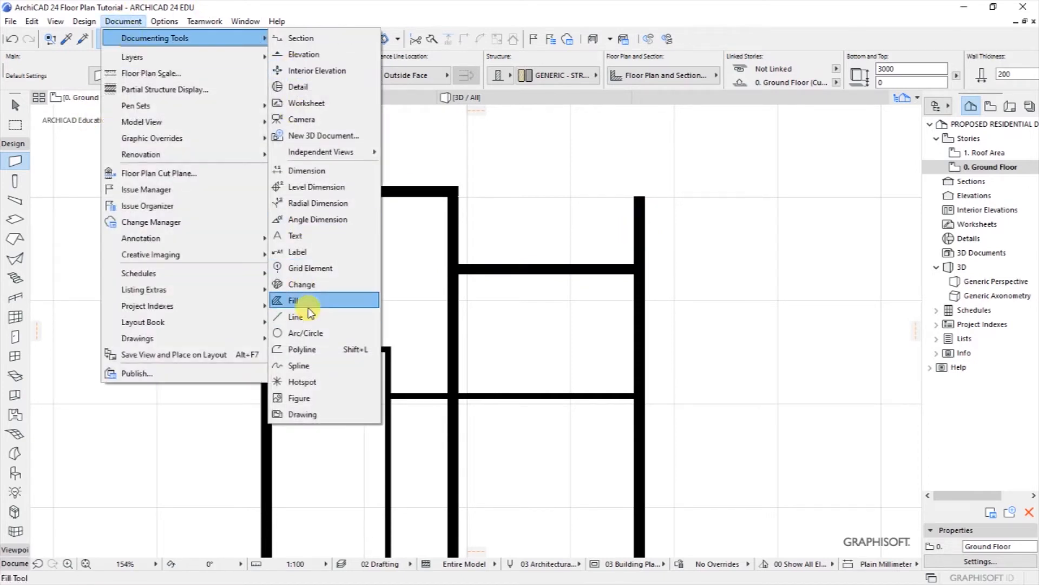
{"action": "left_click", "coordinate": [307, 170]}
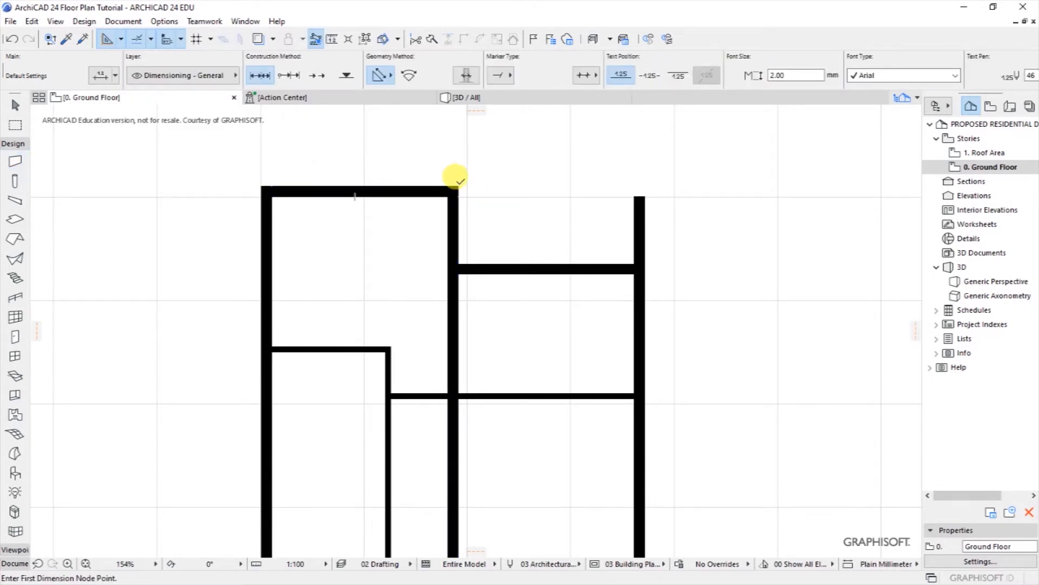
{"action": "left_click", "coordinate": [459, 187]}
{"action": "left_click", "coordinate": [487, 265]}
{"action": "left_click", "coordinate": [539, 219]}
{"action": "scroll", "coordinate": [547, 244], "scroll_direction": "up", "scroll_amount": 2}
Step: Move the lowered wall up 300
{"action": "left_click", "coordinate": [561, 276], "text": "shift"}
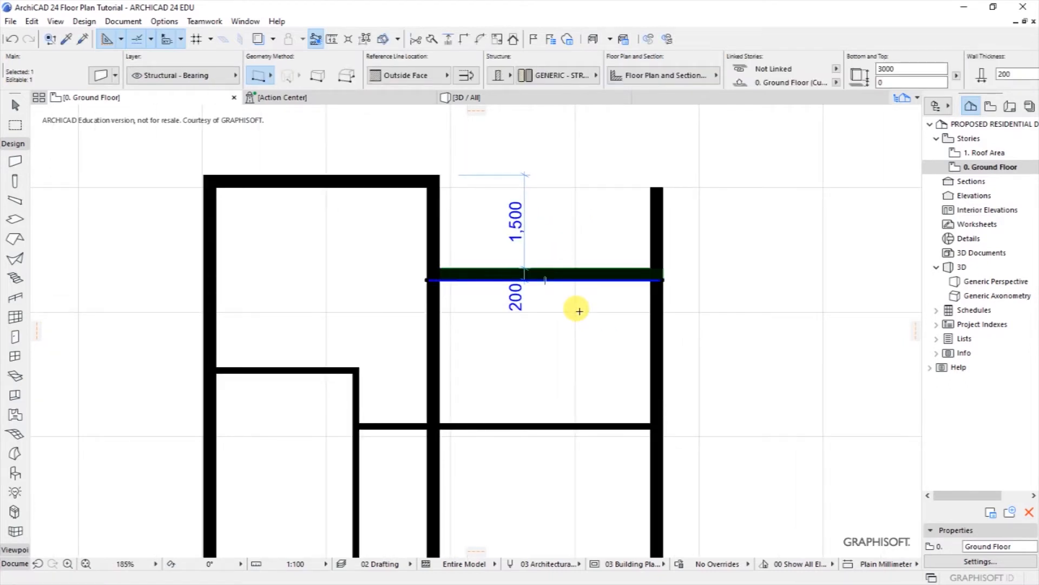
{"action": "key", "text": "ctrl+d"}
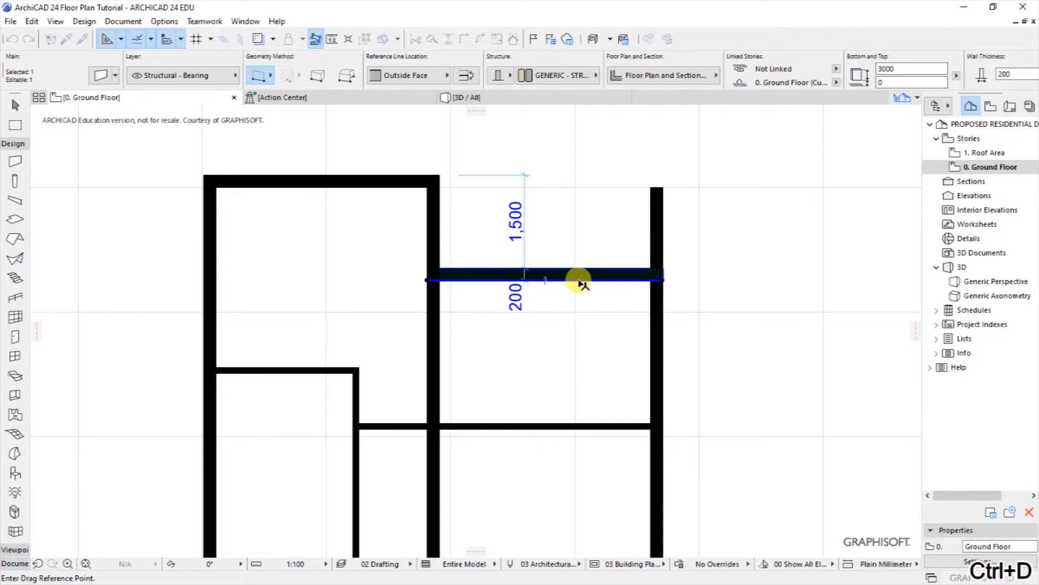
{"action": "left_click", "coordinate": [579, 280]}
{"action": "key", "text": "Tab"}
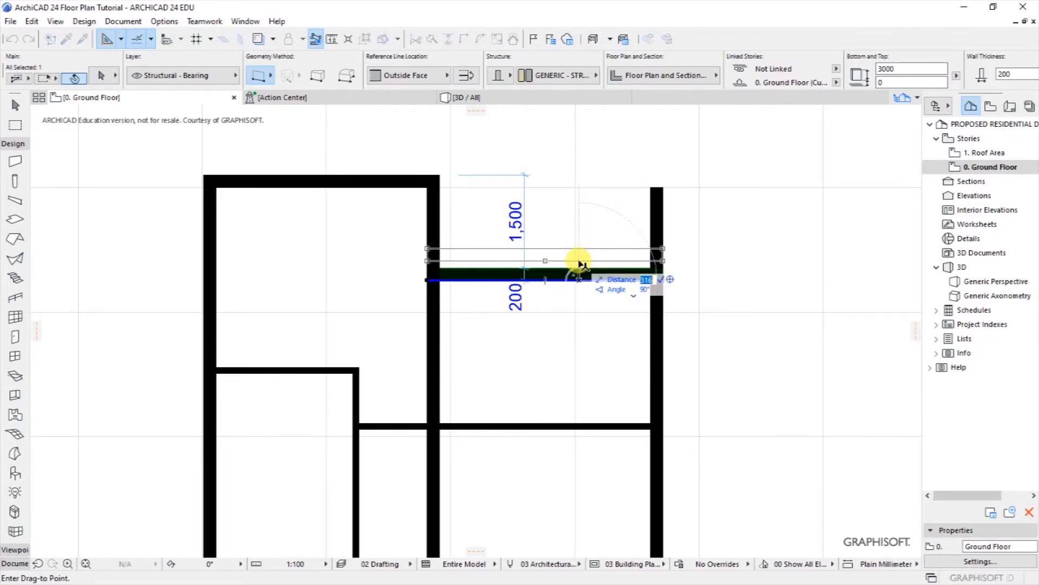
{"action": "type", "text": "300"}
{"action": "key", "text": "Return"}
{"action": "key", "text": "Escape"}
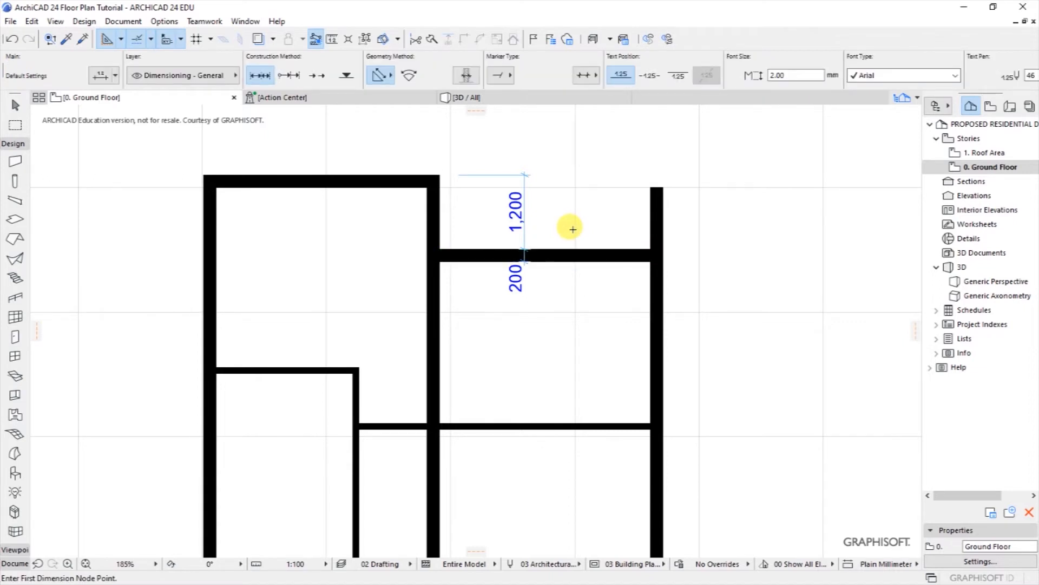
Step: Delete the temporary 1,200 and 200 dimensions
{"action": "key", "text": "shift"}
{"action": "left_click", "coordinate": [522, 193], "text": "shift"}
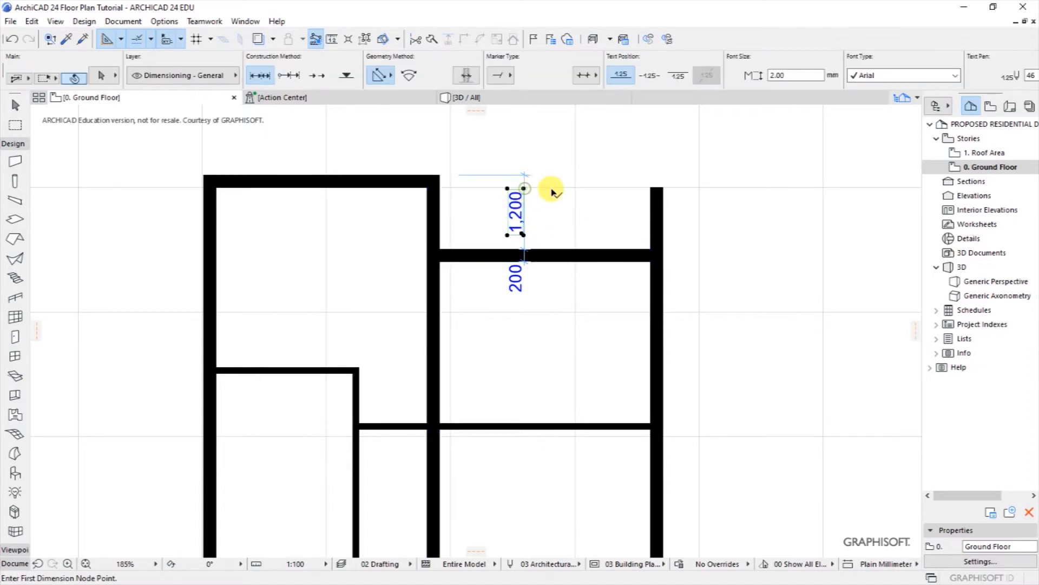
{"action": "left_click", "coordinate": [513, 175], "text": "shift"}
{"action": "key", "text": "Delete"}
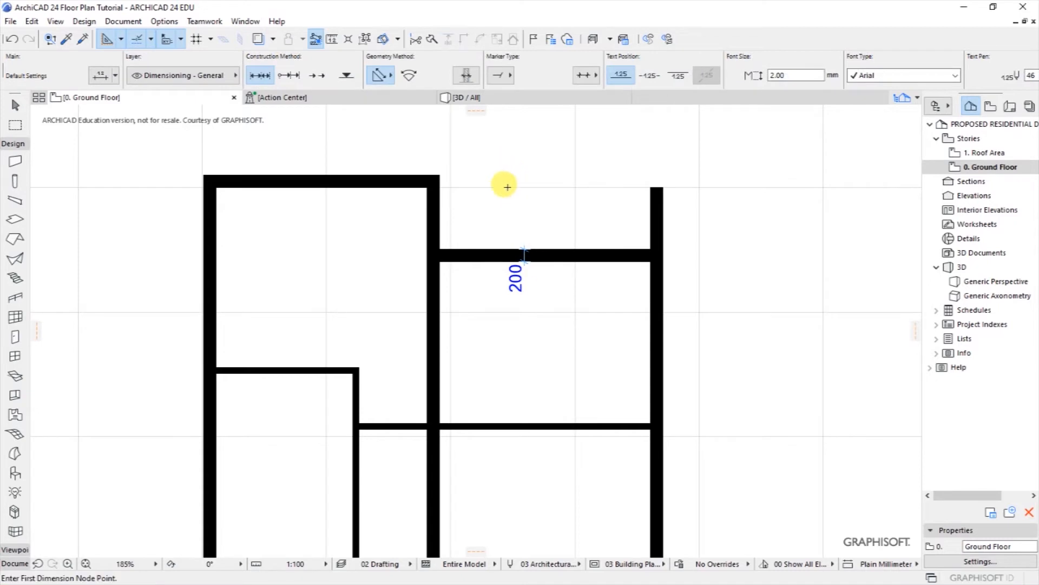
{"action": "left_click", "coordinate": [522, 258], "text": "shift"}
{"action": "key", "text": "Delete"}
{"action": "scroll", "coordinate": [508, 190], "scroll_direction": "down", "scroll_amount": 2}
{"action": "scroll", "coordinate": [537, 190], "scroll_direction": "up", "scroll_amount": 2}
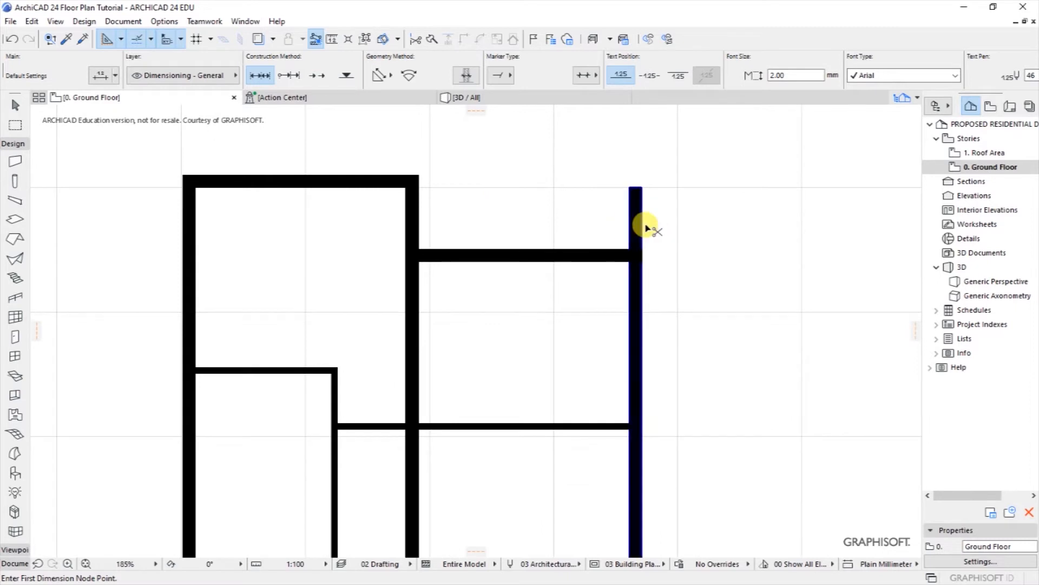
Step: Draw thin 2D drafting lines from the top wall's corner rightward to the outer right wall
{"action": "left_click", "coordinate": [634, 222], "text": "ctrl"}
{"action": "scroll", "coordinate": [526, 217], "scroll_direction": "down", "scroll_amount": 2}
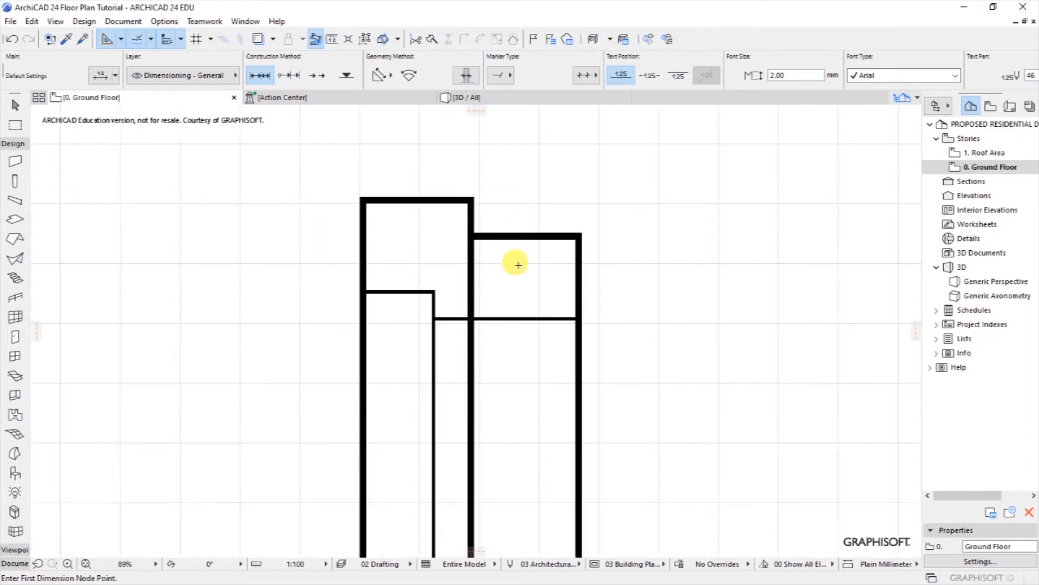
{"action": "scroll", "coordinate": [527, 267], "scroll_direction": "up", "scroll_amount": 1}
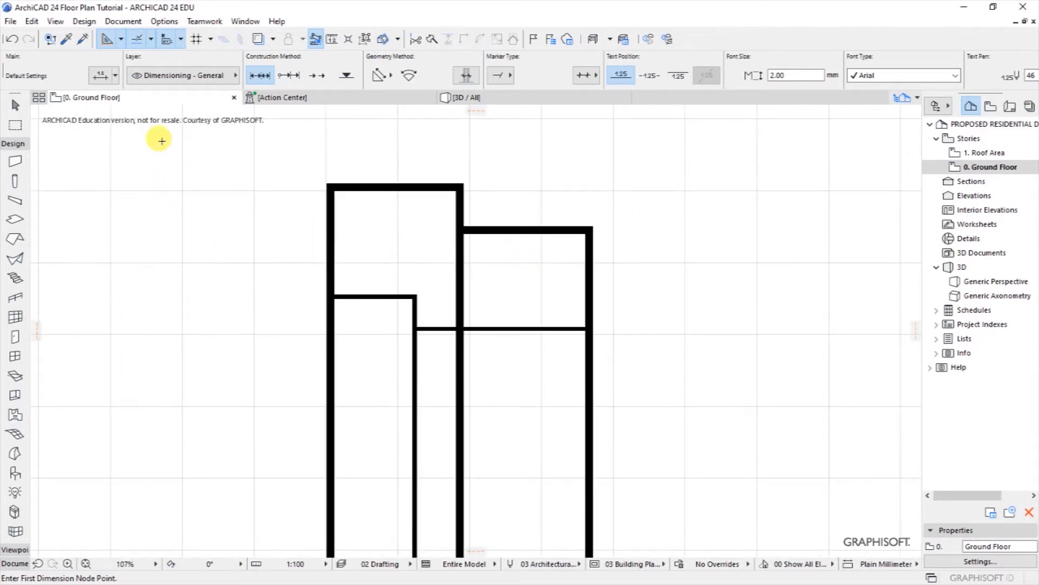
{"action": "left_click", "coordinate": [126, 21]}
{"action": "mouse_move", "coordinate": [140, 42]}
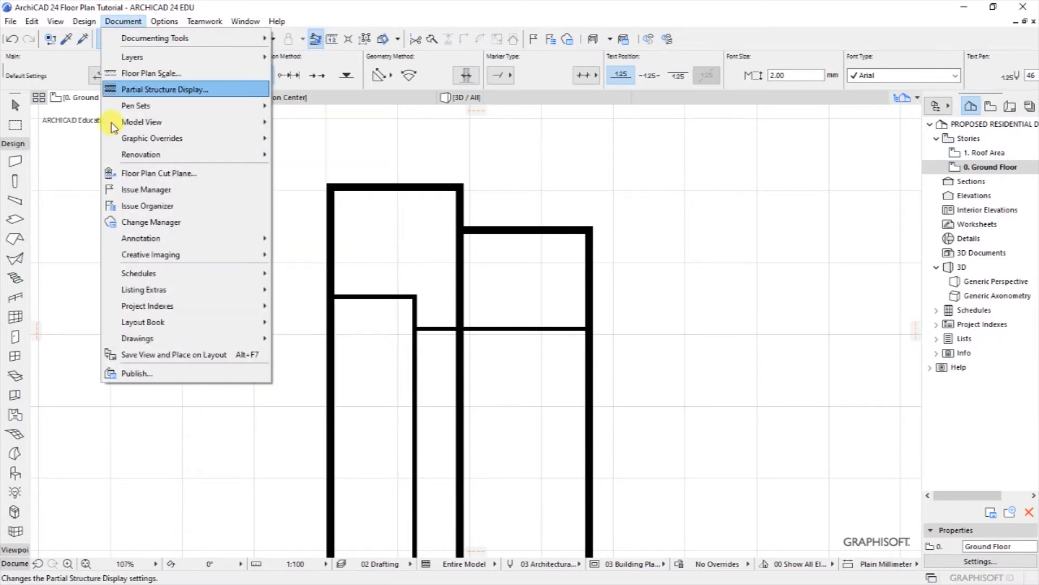
{"action": "left_click", "coordinate": [88, 180]}
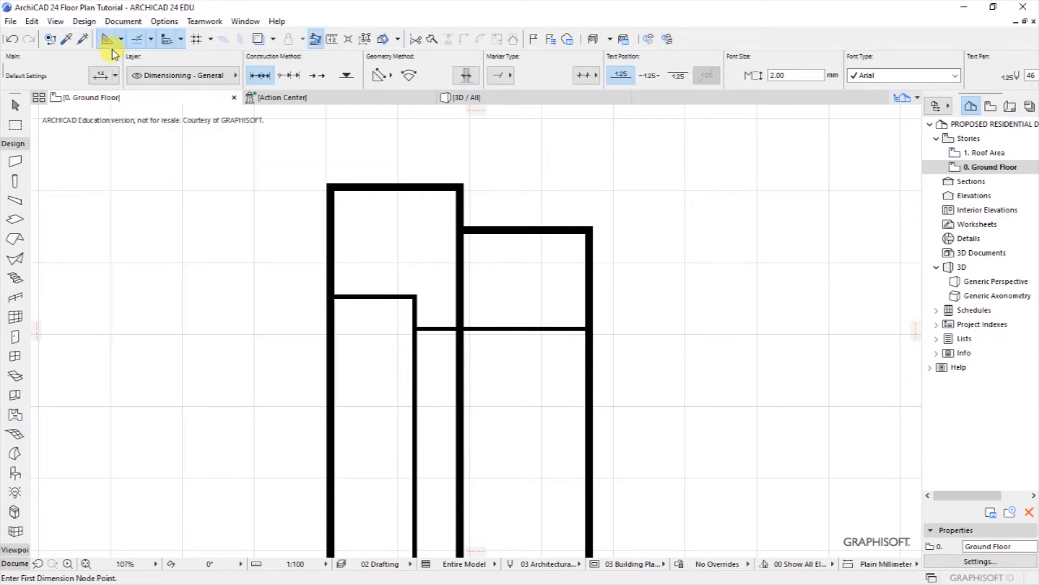
{"action": "left_click", "coordinate": [124, 21]}
{"action": "mouse_move", "coordinate": [157, 38]}
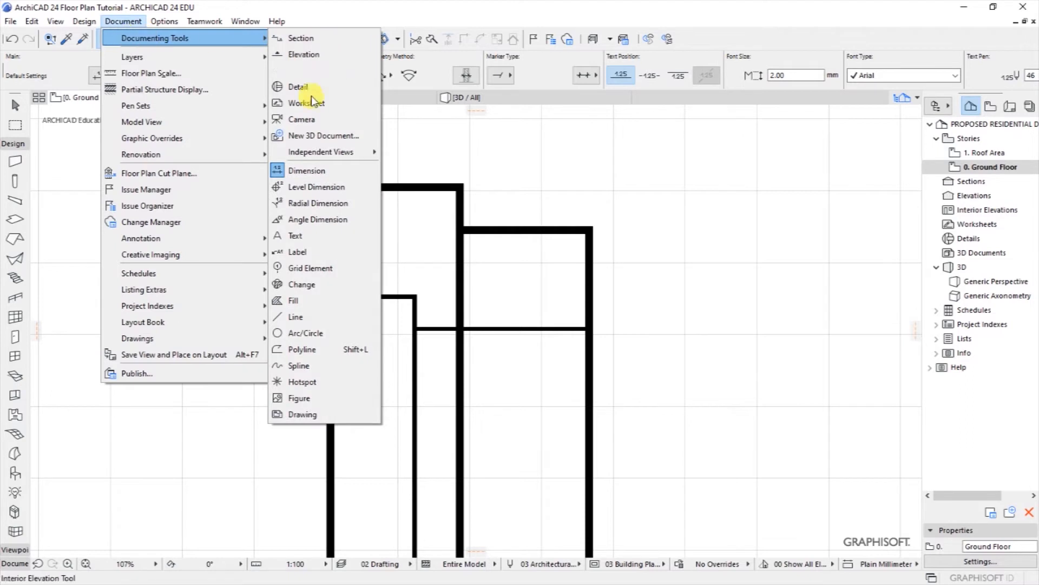
{"action": "left_click", "coordinate": [298, 318]}
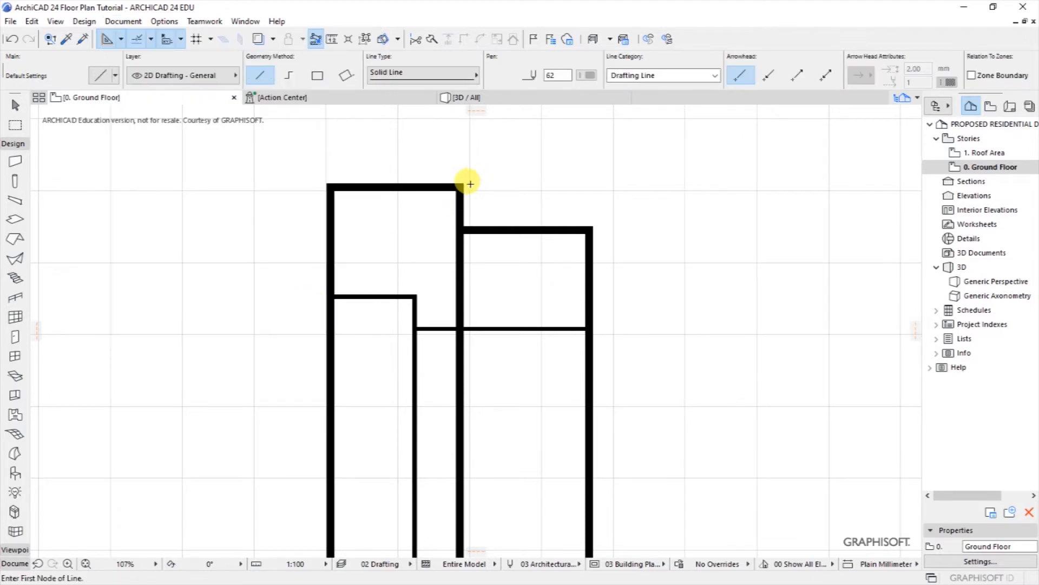
{"action": "left_click", "coordinate": [462, 182]}
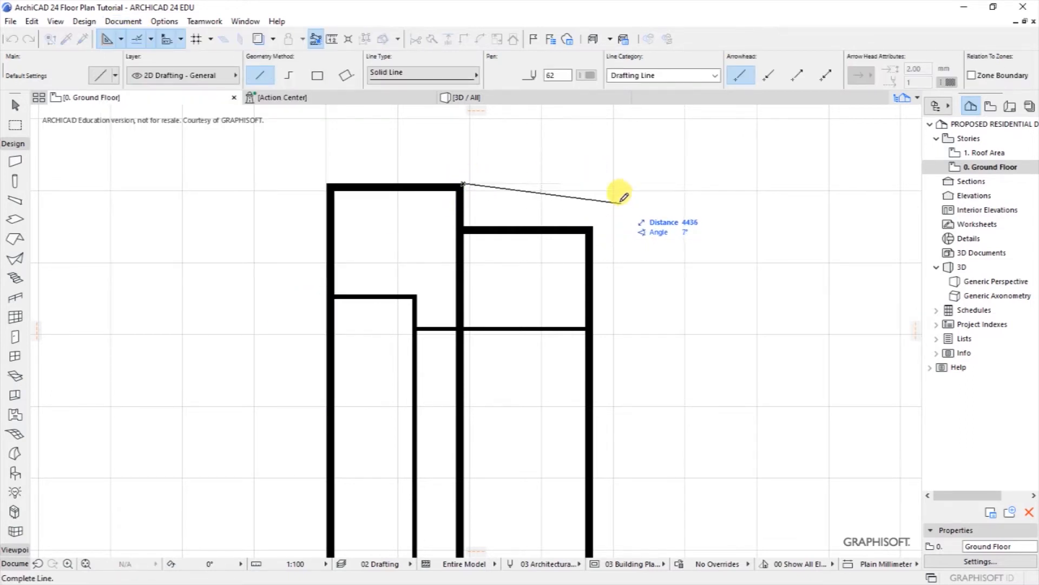
{"action": "left_click", "coordinate": [593, 183]}
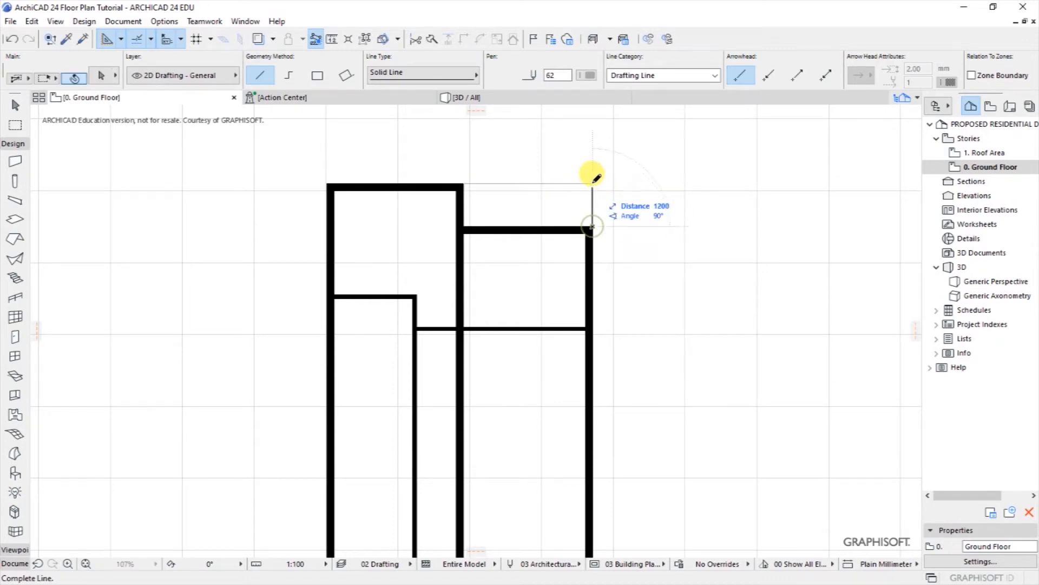
Step: Zoom in to check the new corner lines, then bring up the Design menu
{"action": "scroll", "coordinate": [590, 179], "scroll_direction": "up", "scroll_amount": 2}
{"action": "scroll", "coordinate": [590, 177], "scroll_direction": "up", "scroll_amount": 1}
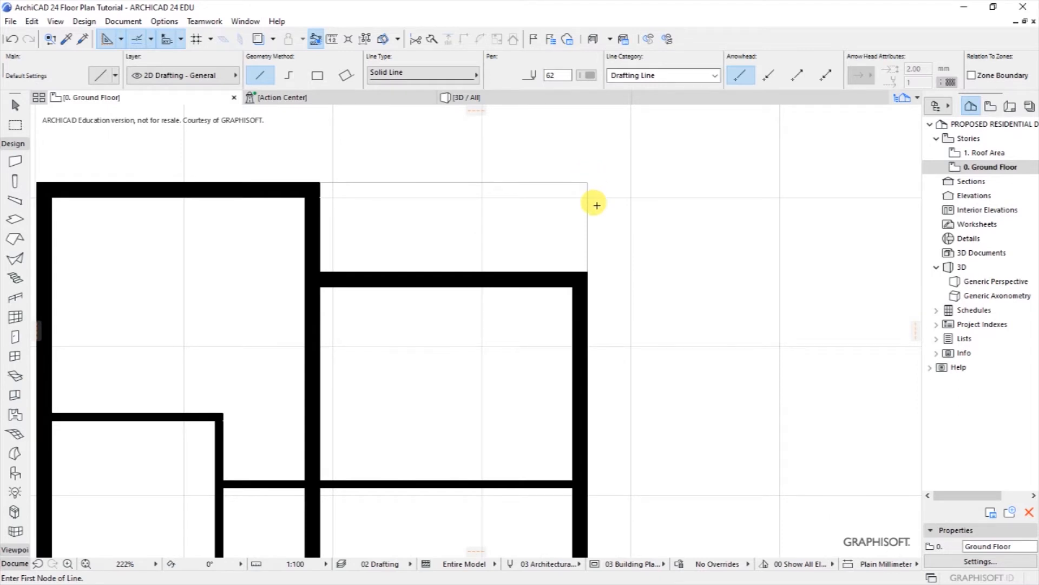
{"action": "scroll", "coordinate": [618, 202], "scroll_direction": "down", "scroll_amount": 2}
{"action": "scroll", "coordinate": [440, 211], "scroll_direction": "up", "scroll_amount": 1}
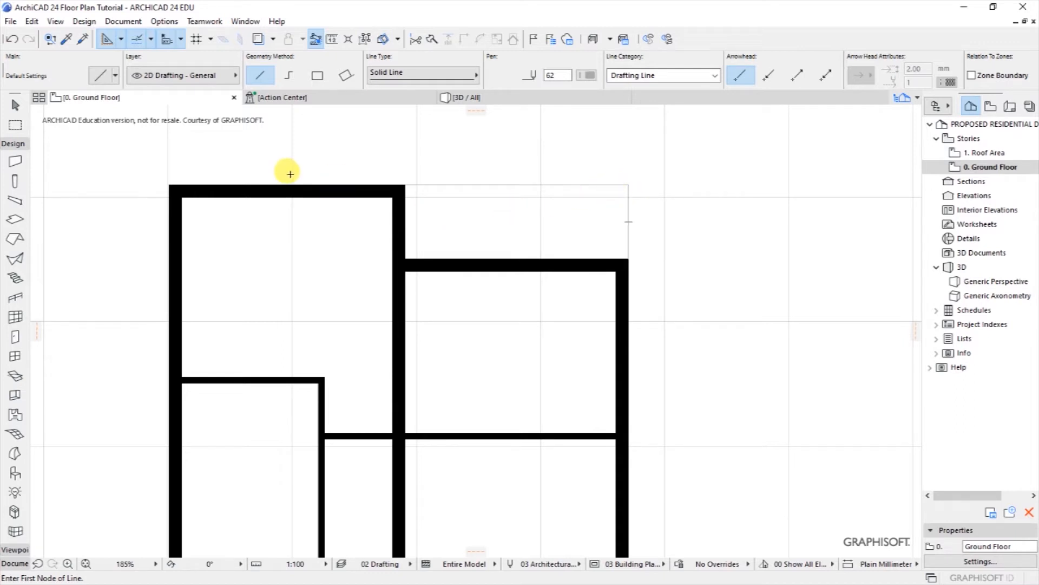
{"action": "left_click", "coordinate": [84, 21]}
{"action": "mouse_move", "coordinate": [104, 57]}
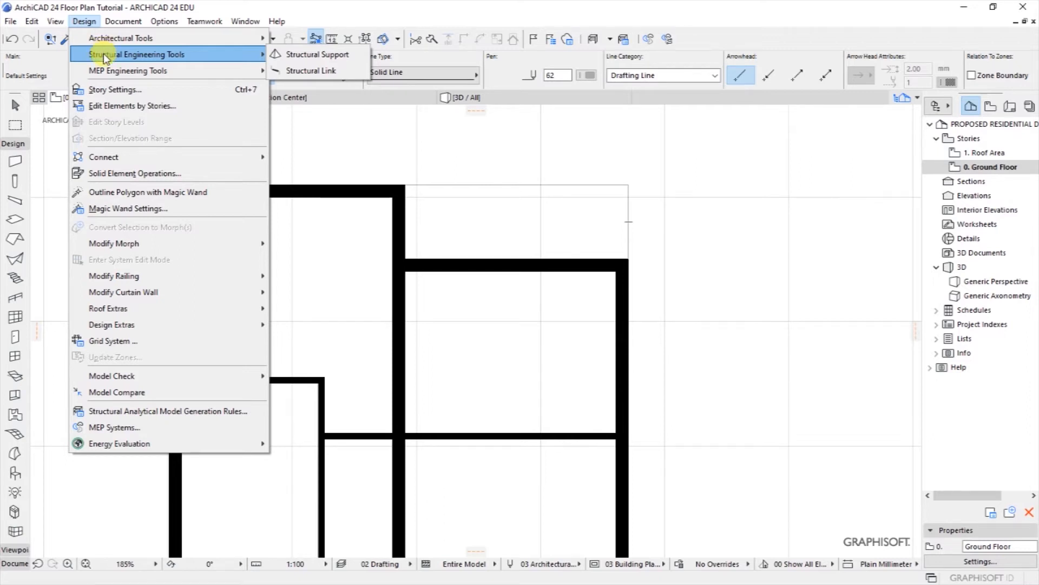
Step: Set the Column tool defaults to 200 × 200, 2800 high, with Top Link set to Not Linked
{"action": "mouse_move", "coordinate": [103, 38]}
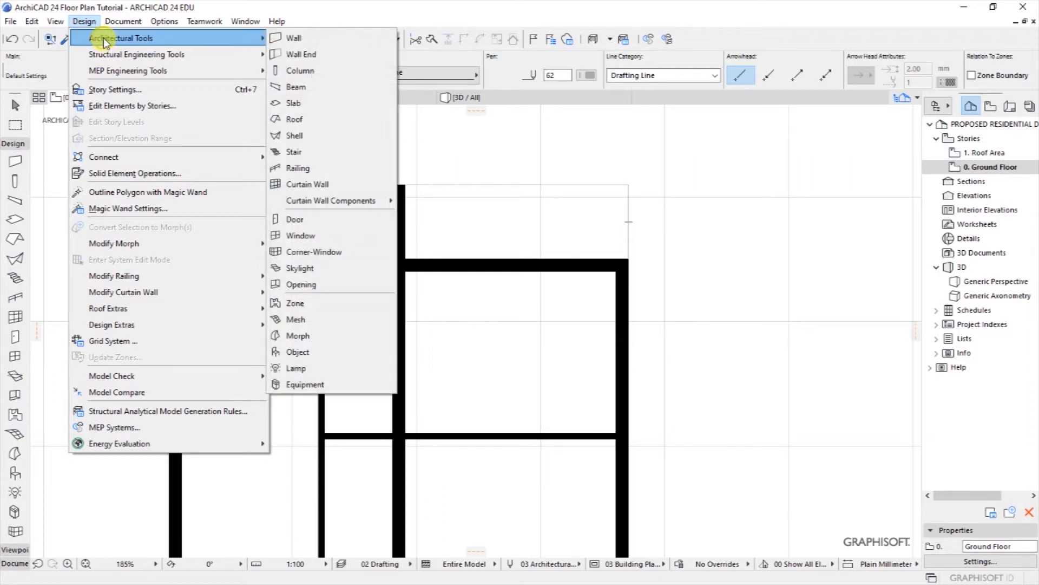
{"action": "left_click", "coordinate": [323, 69]}
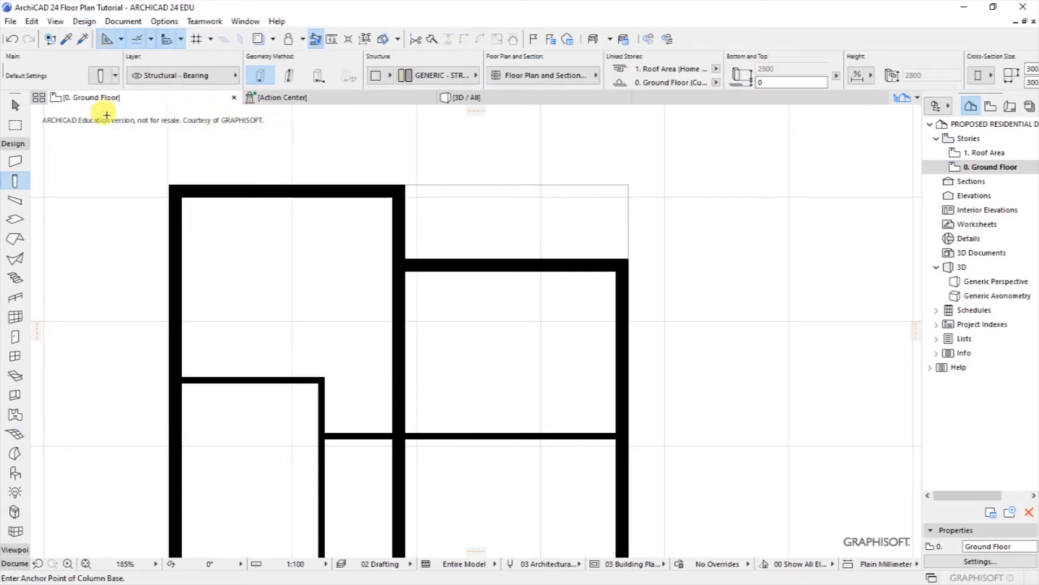
{"action": "left_click", "coordinate": [99, 77]}
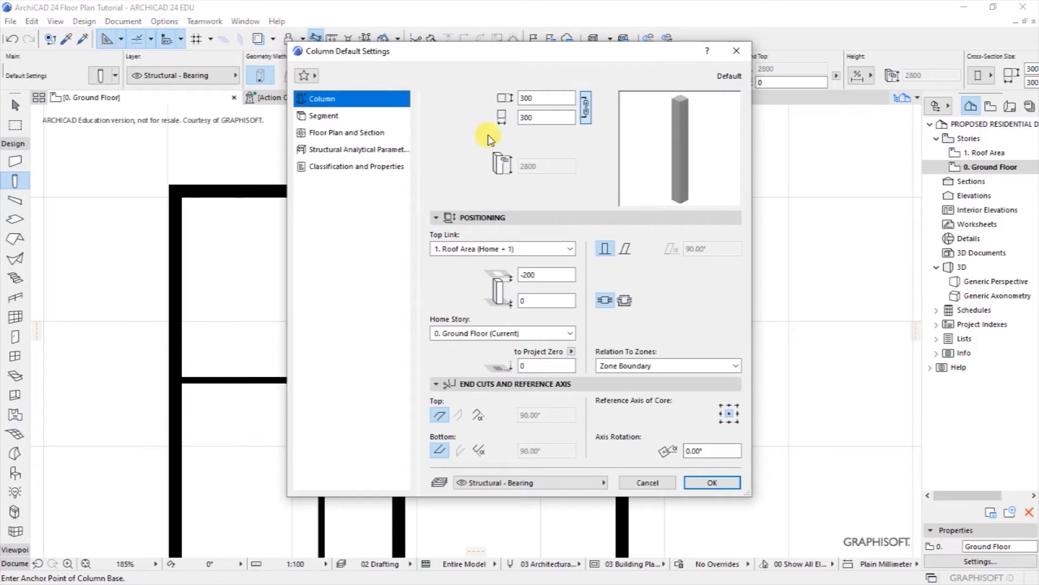
{"action": "left_click", "coordinate": [525, 99]}
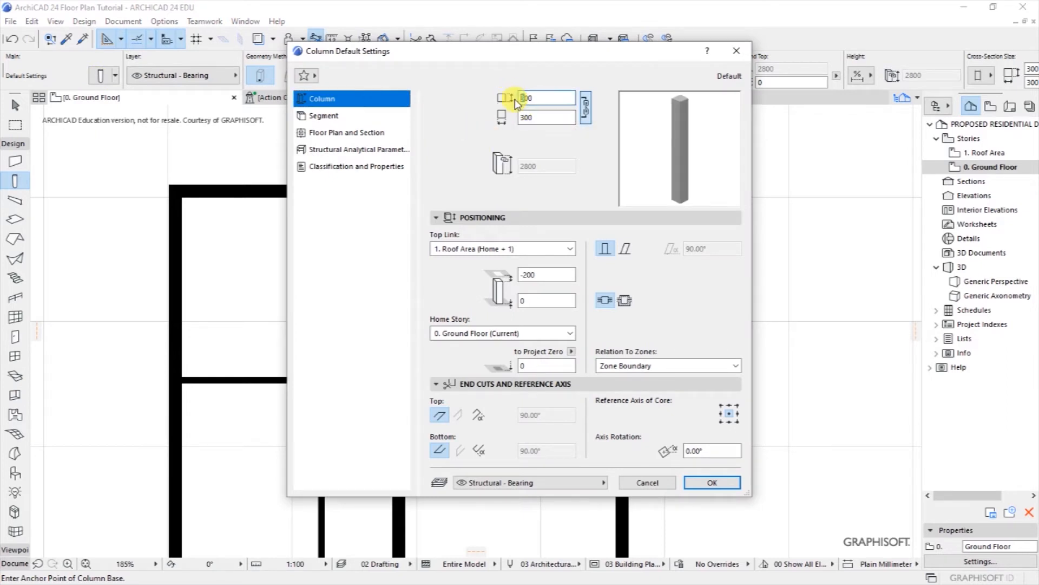
{"action": "type", "text": "200"}
{"action": "left_click", "coordinate": [558, 117]}
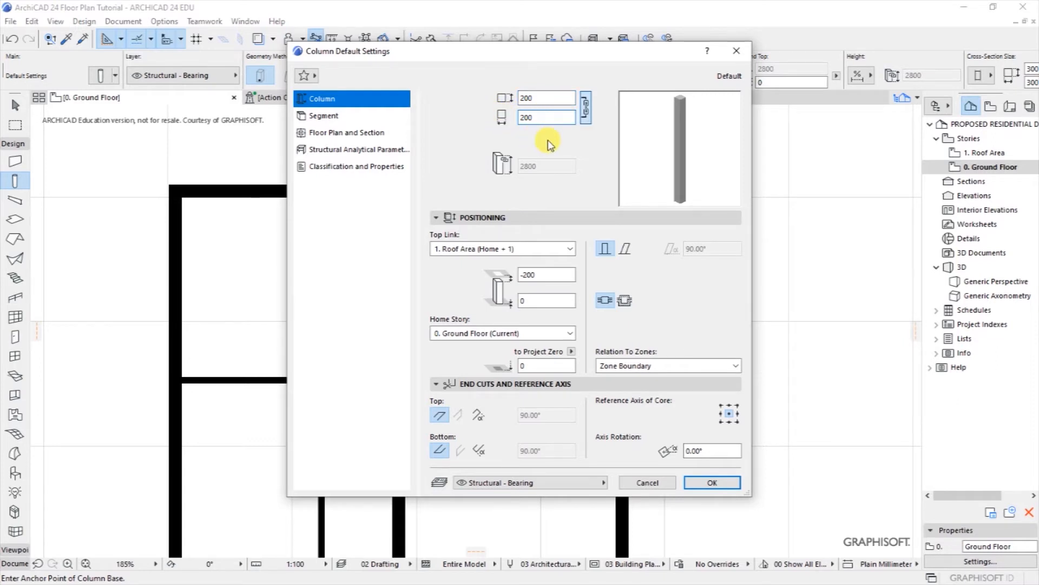
{"action": "left_click", "coordinate": [502, 250]}
{"action": "left_click", "coordinate": [444, 284]}
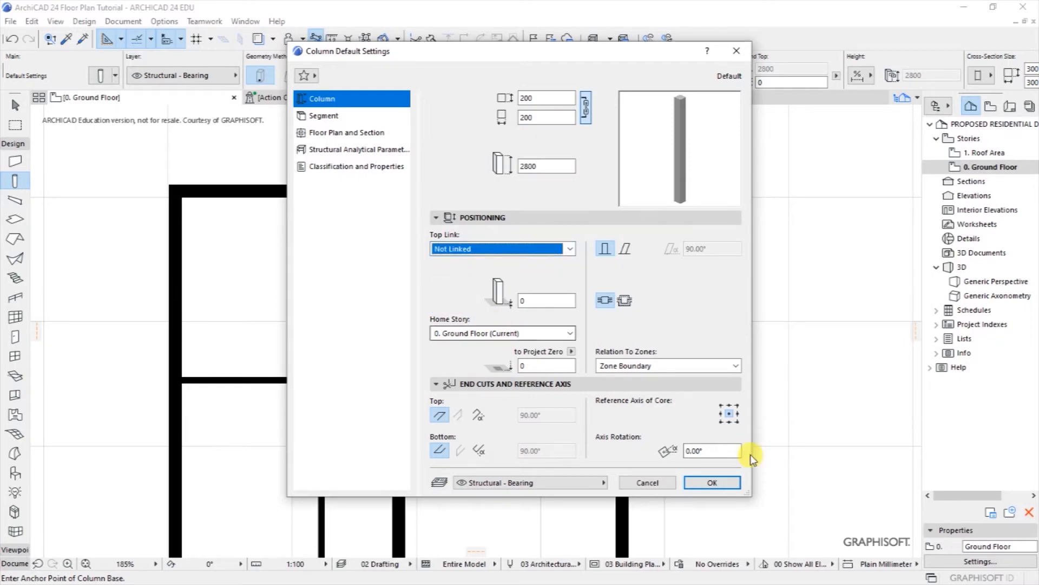
{"action": "left_click", "coordinate": [710, 484]}
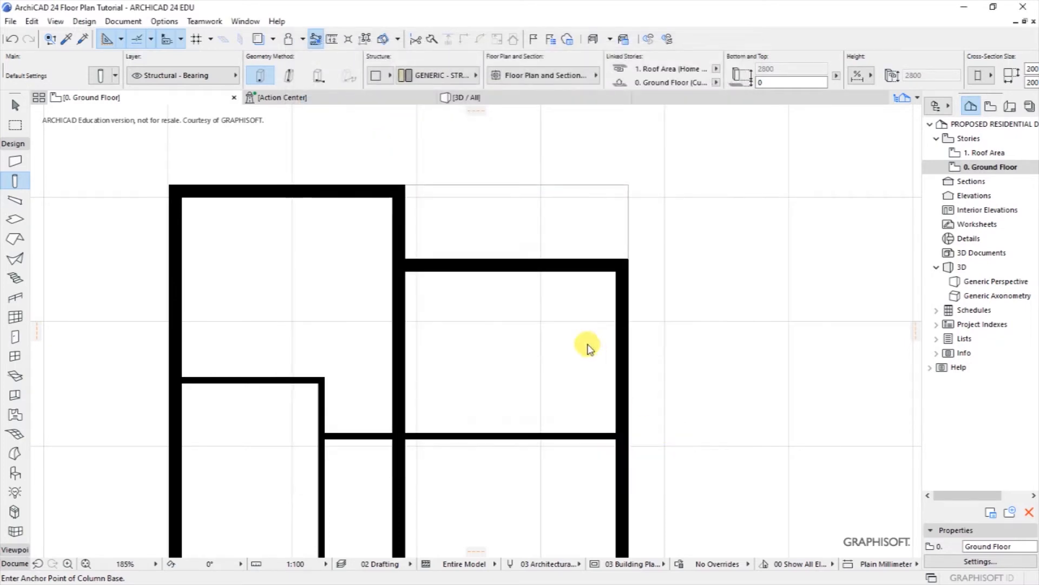
Step: Place a column at the wall corner and reposition it with Ctrl+D
{"action": "scroll", "coordinate": [623, 203], "scroll_direction": "up", "scroll_amount": 5}
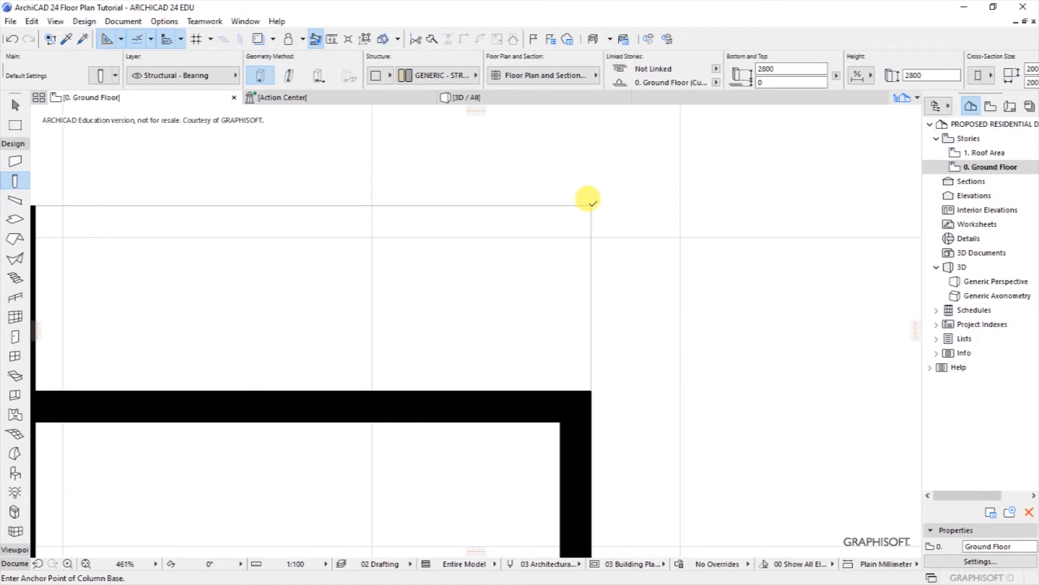
{"action": "left_click", "coordinate": [592, 205]}
{"action": "left_click", "coordinate": [604, 203], "text": "shift"}
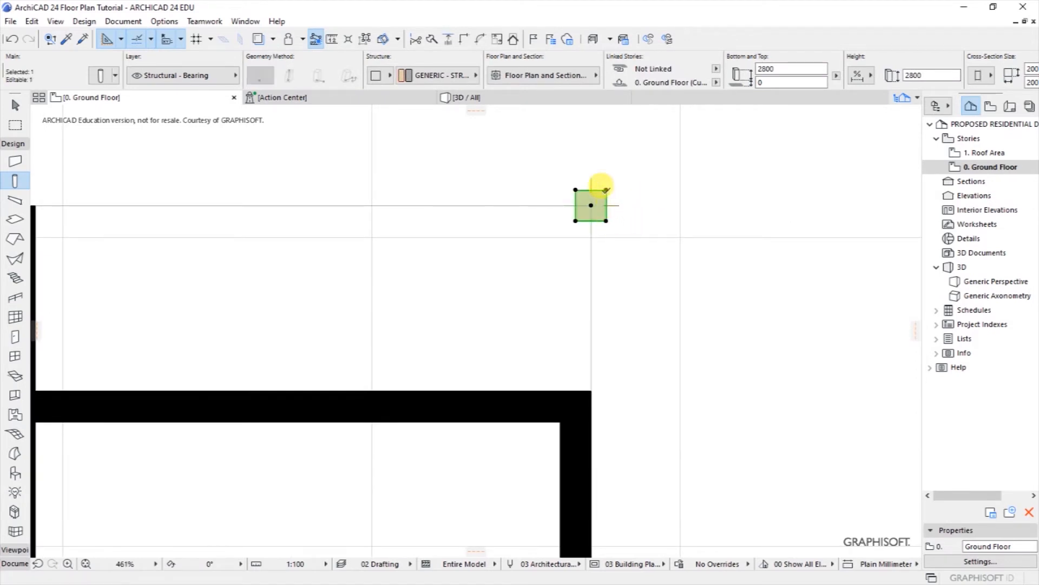
{"action": "key", "text": "ctrl+d"}
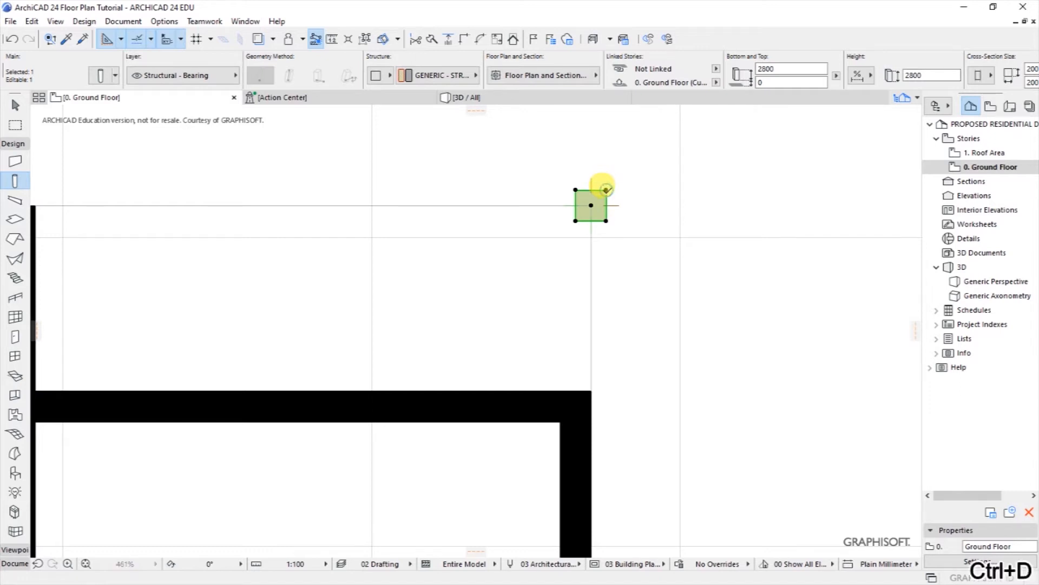
{"action": "left_click", "coordinate": [606, 189]}
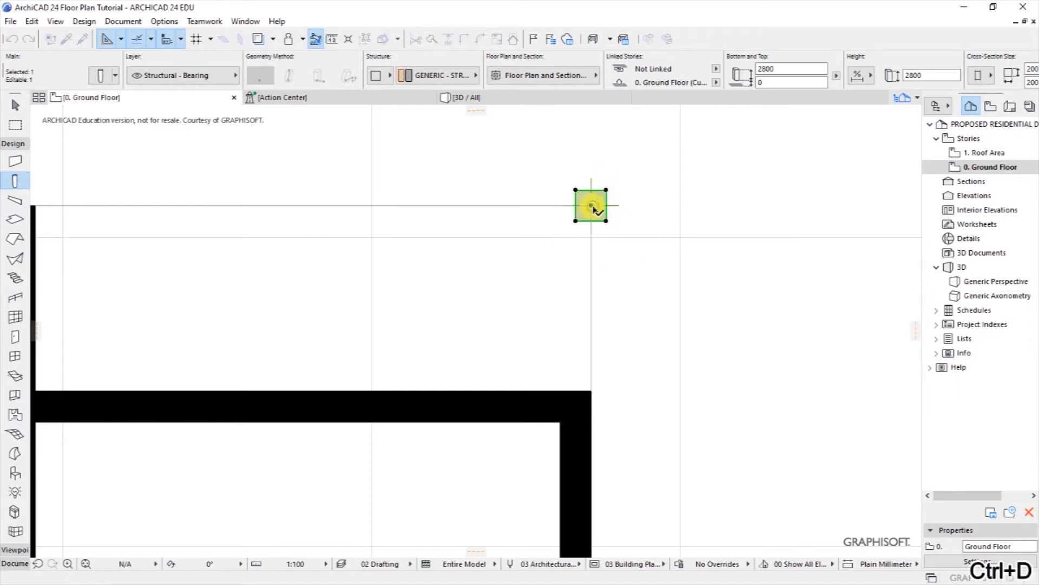
{"action": "left_click", "coordinate": [592, 207]}
Step: Place the 200 × 200 column exactly where the top-right drafting lines meet
{"action": "scroll", "coordinate": [588, 218], "scroll_direction": "down", "scroll_amount": 3}
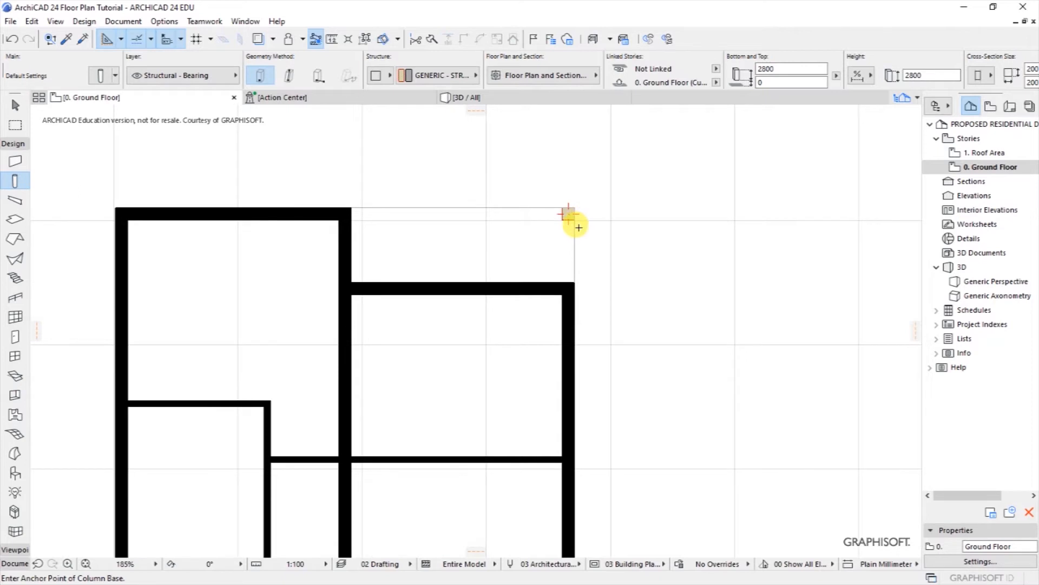
{"action": "scroll", "coordinate": [569, 195], "scroll_direction": "down", "scroll_amount": 4}
{"action": "scroll", "coordinate": [562, 200], "scroll_direction": "up", "scroll_amount": 5}
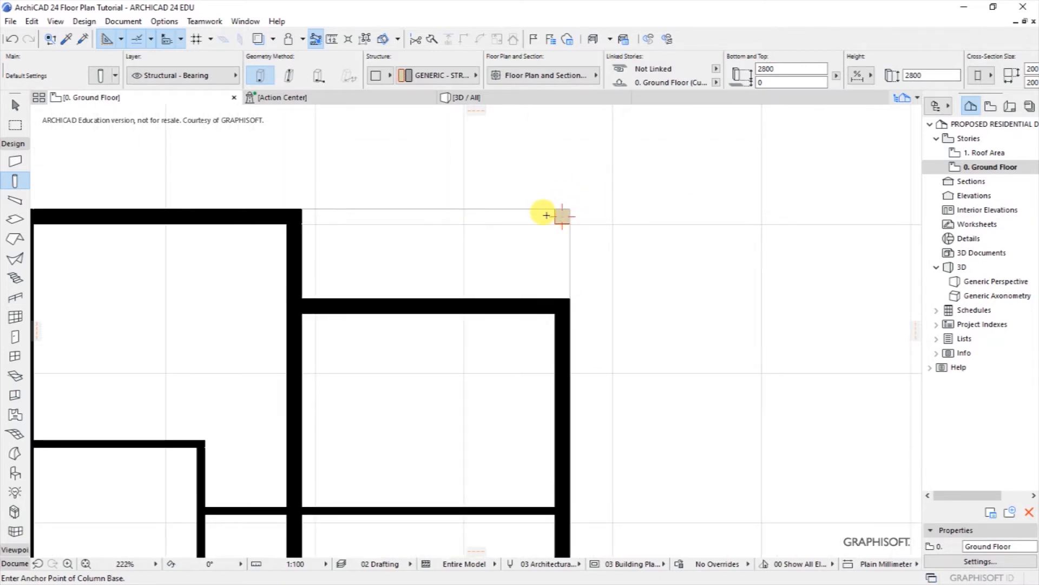
{"action": "scroll", "coordinate": [504, 219], "scroll_direction": "down", "scroll_amount": 3}
{"action": "scroll", "coordinate": [519, 217], "scroll_direction": "up", "scroll_amount": 3}
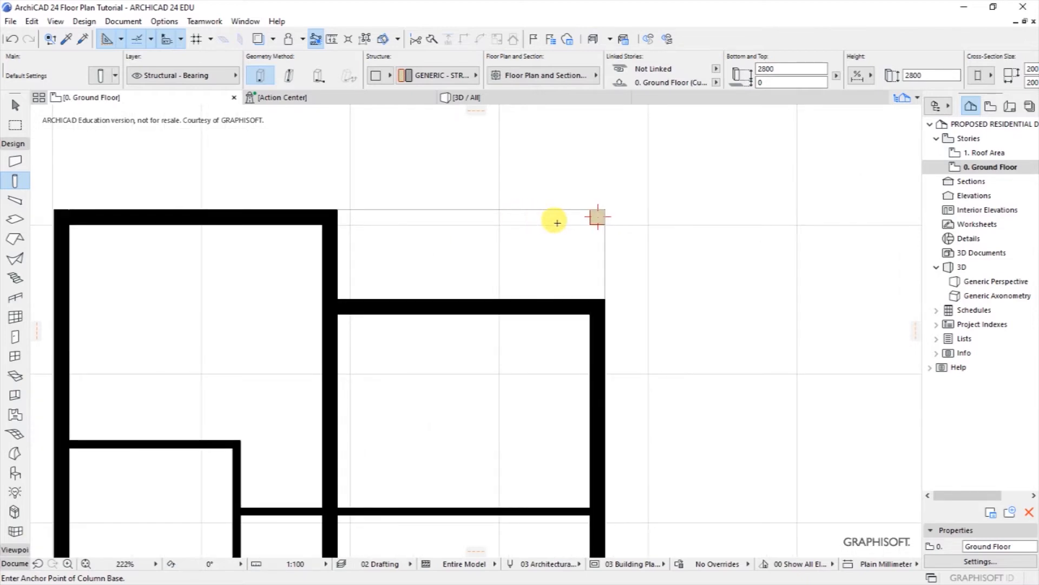
{"action": "left_click", "coordinate": [591, 221]}
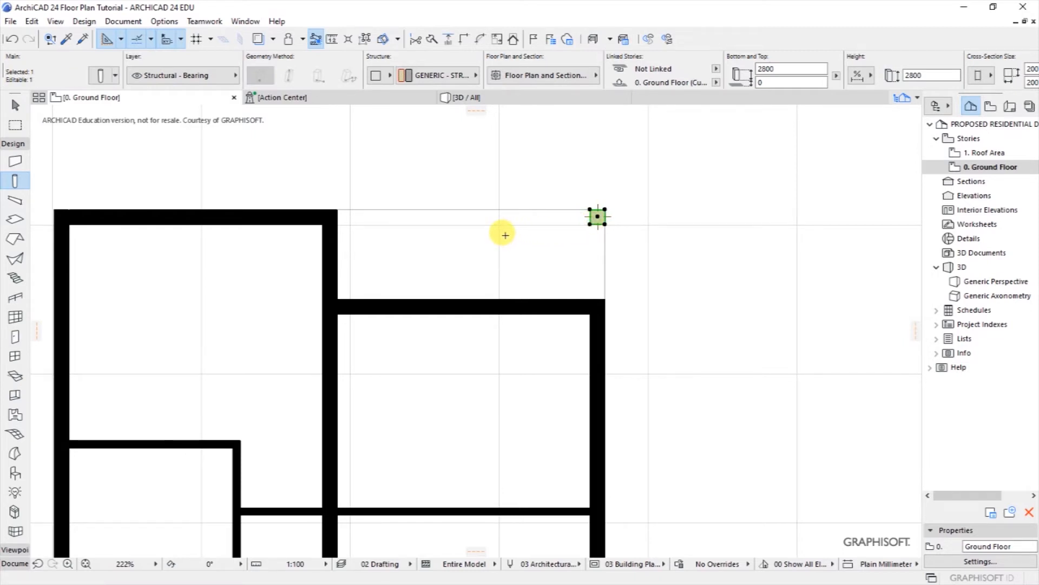
{"action": "key", "text": "Escape"}
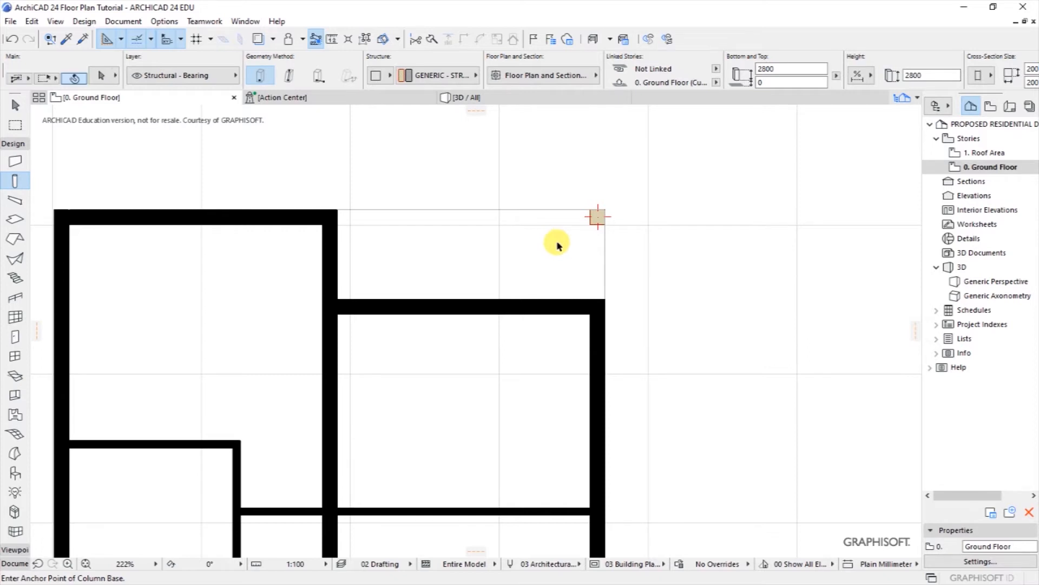
{"action": "left_click", "coordinate": [595, 219]}
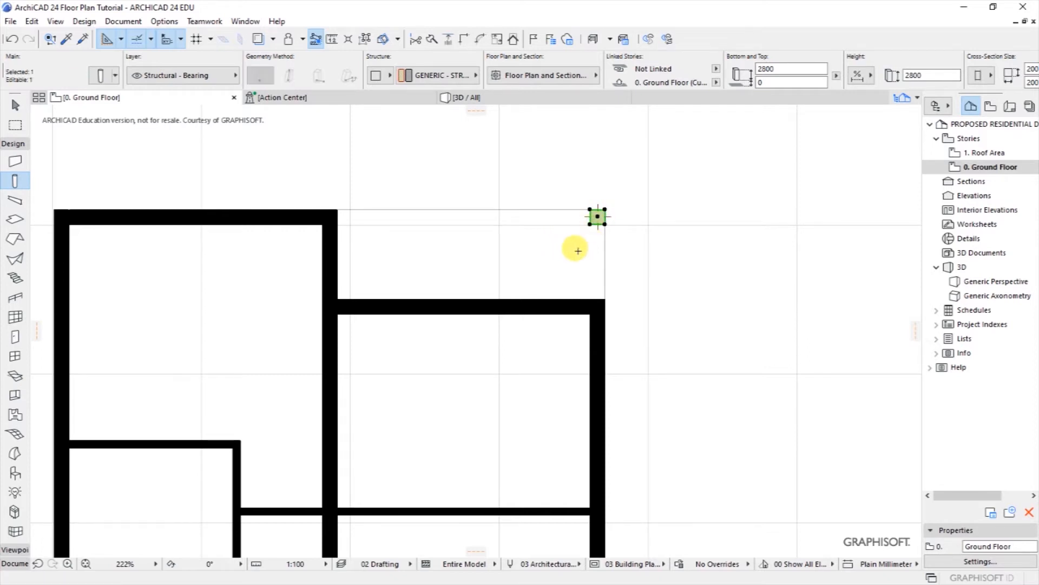
Step: In the column's Floor Plan and Section settings, override both cut fill foreground and background pens
{"action": "left_click", "coordinate": [99, 75]}
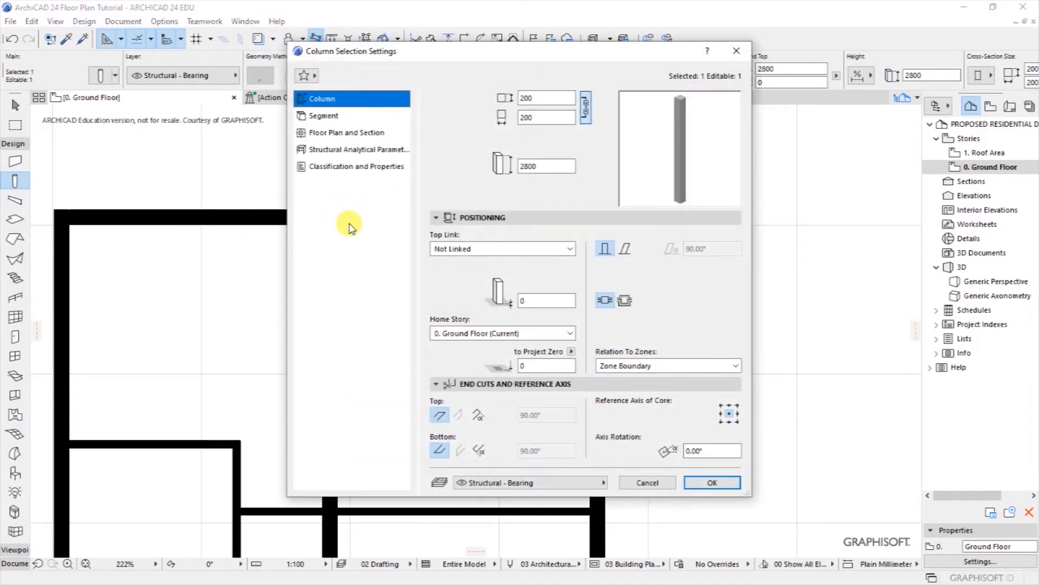
{"action": "left_click", "coordinate": [332, 135]}
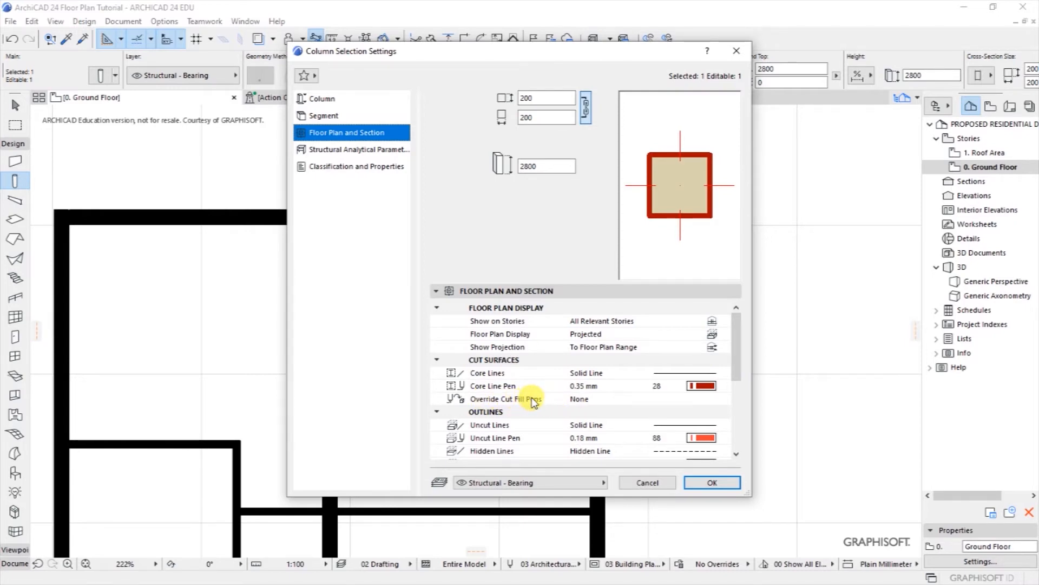
{"action": "left_click", "coordinate": [578, 402]}
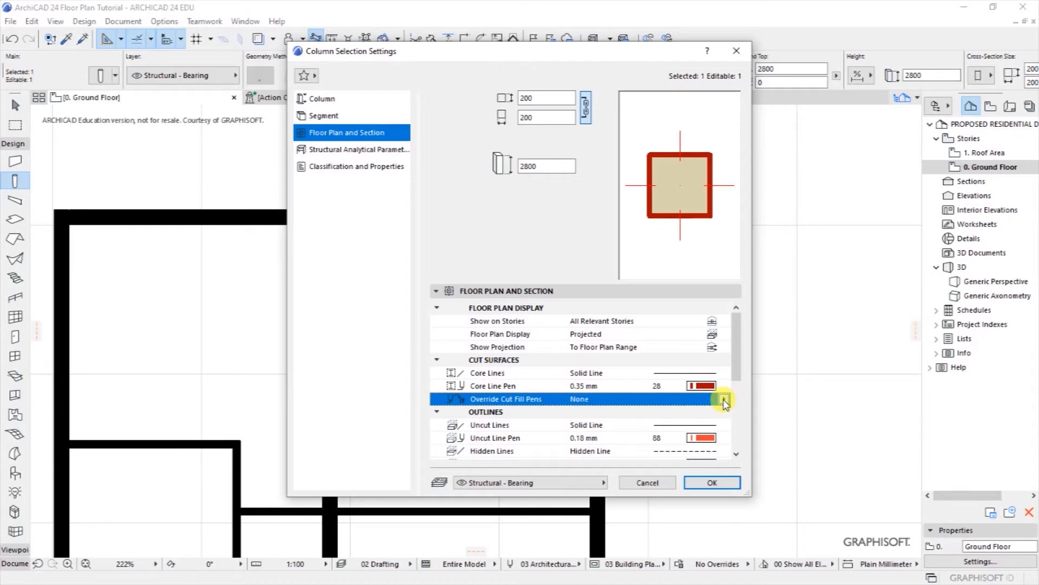
{"action": "left_click", "coordinate": [724, 401]}
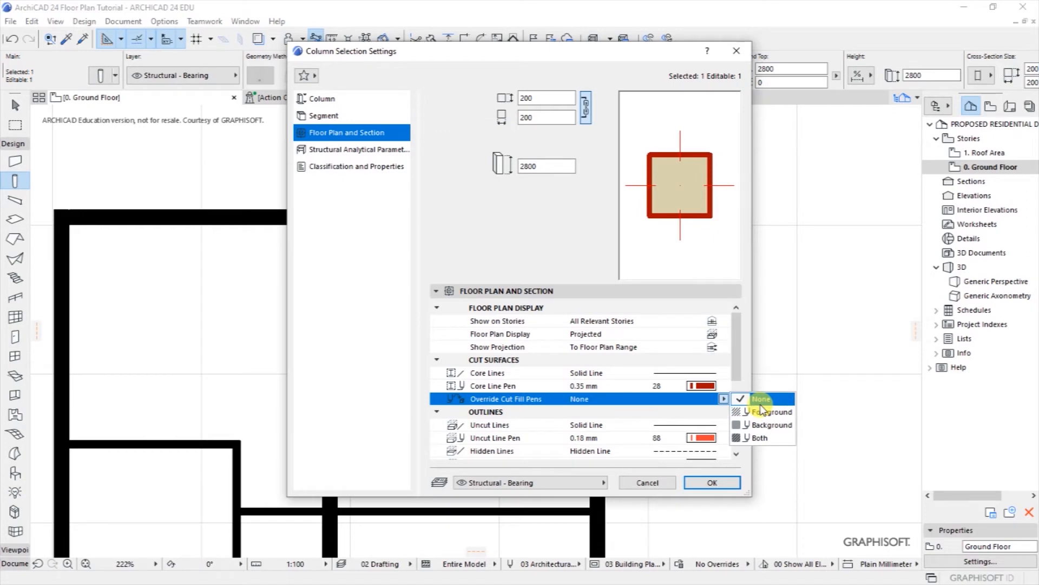
{"action": "left_click", "coordinate": [759, 438]}
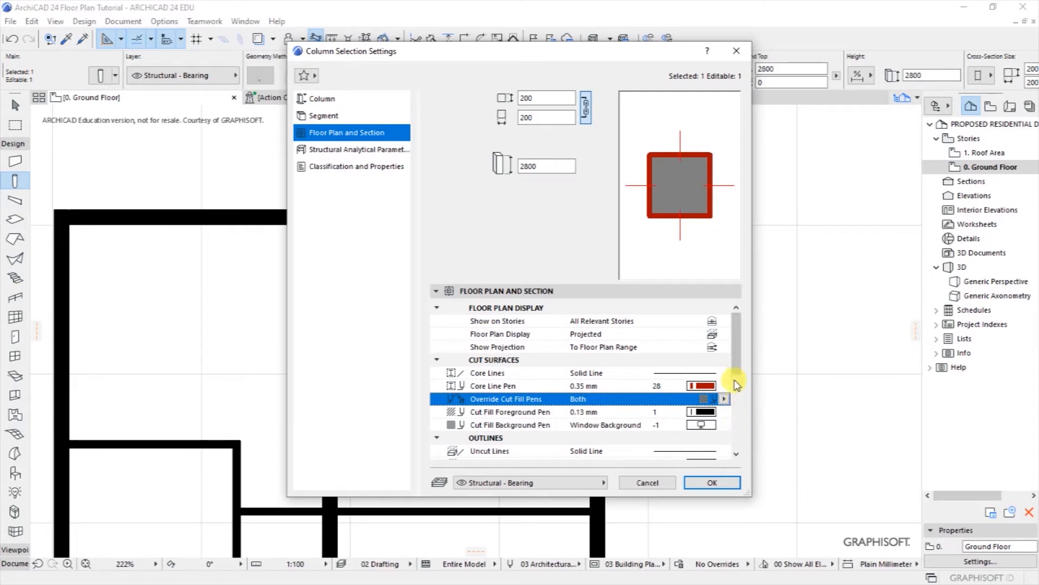
Step: Set the column outline, cut fill foreground and background to black pen 1 and confirm
{"action": "left_click", "coordinate": [703, 385]}
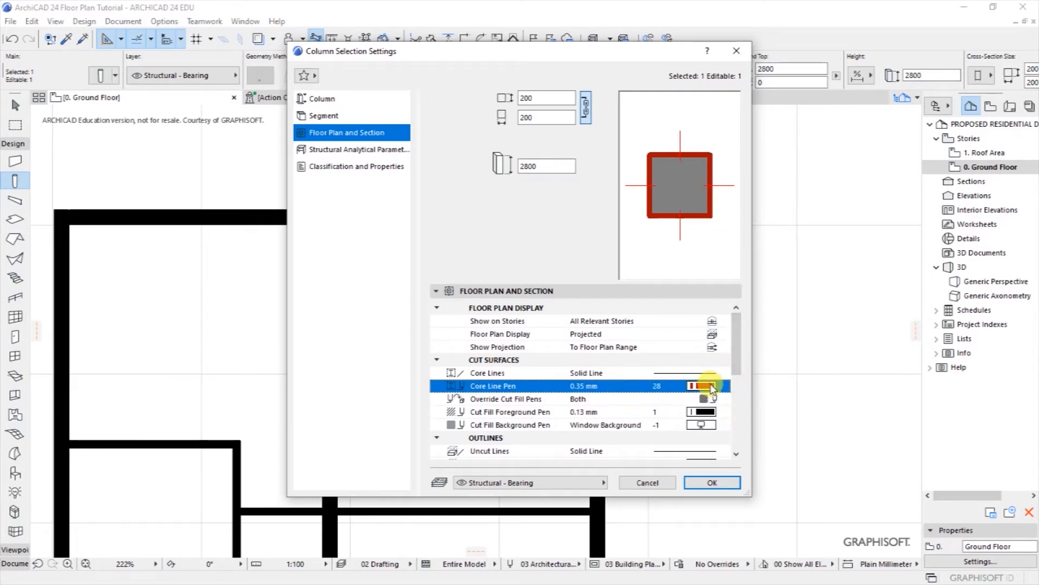
{"action": "left_click", "coordinate": [736, 385]}
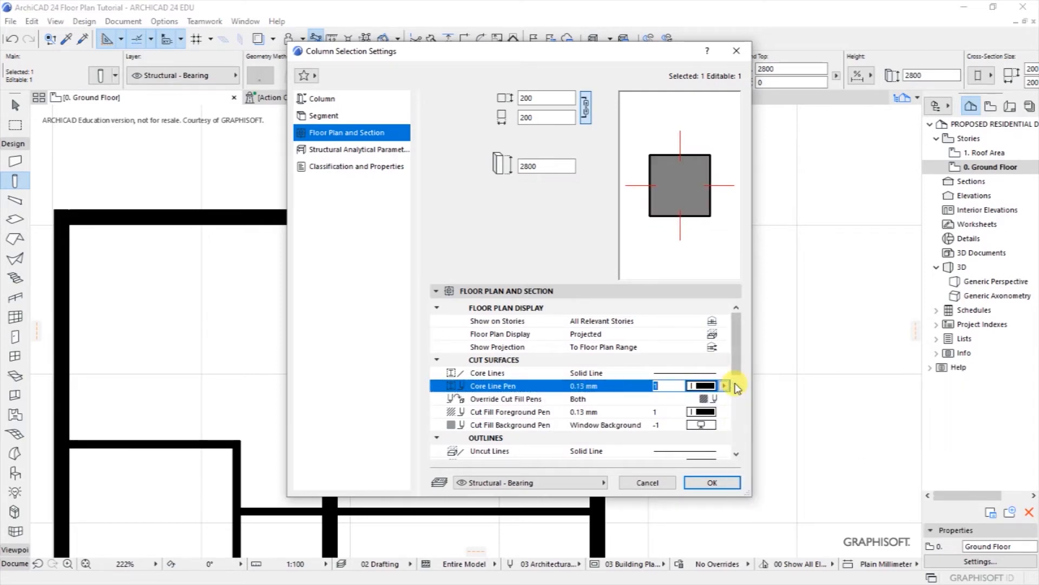
{"action": "left_click", "coordinate": [703, 412]}
{"action": "left_click", "coordinate": [734, 411]}
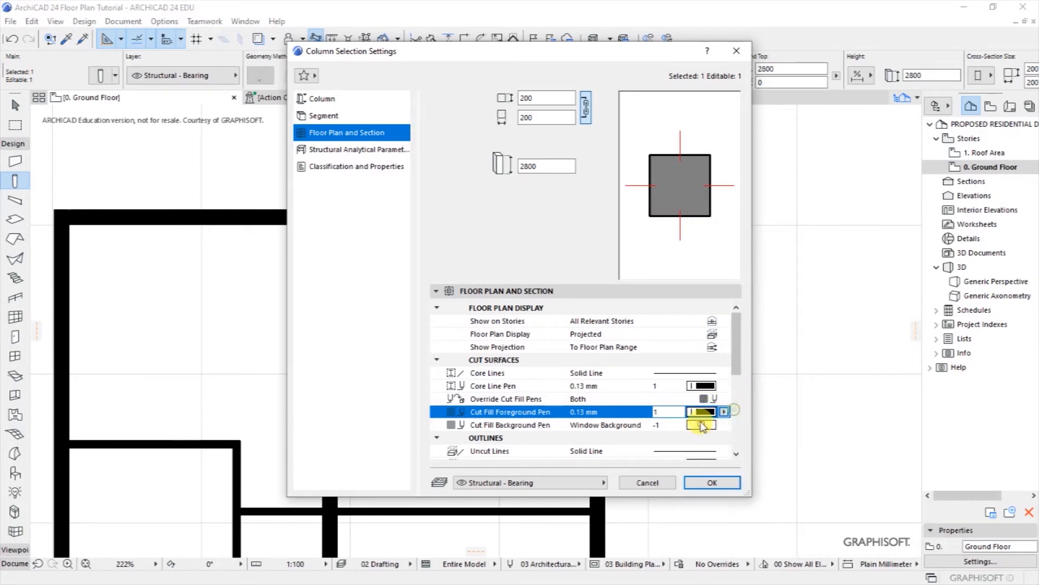
{"action": "left_click", "coordinate": [702, 425]}
{"action": "left_click", "coordinate": [736, 420]}
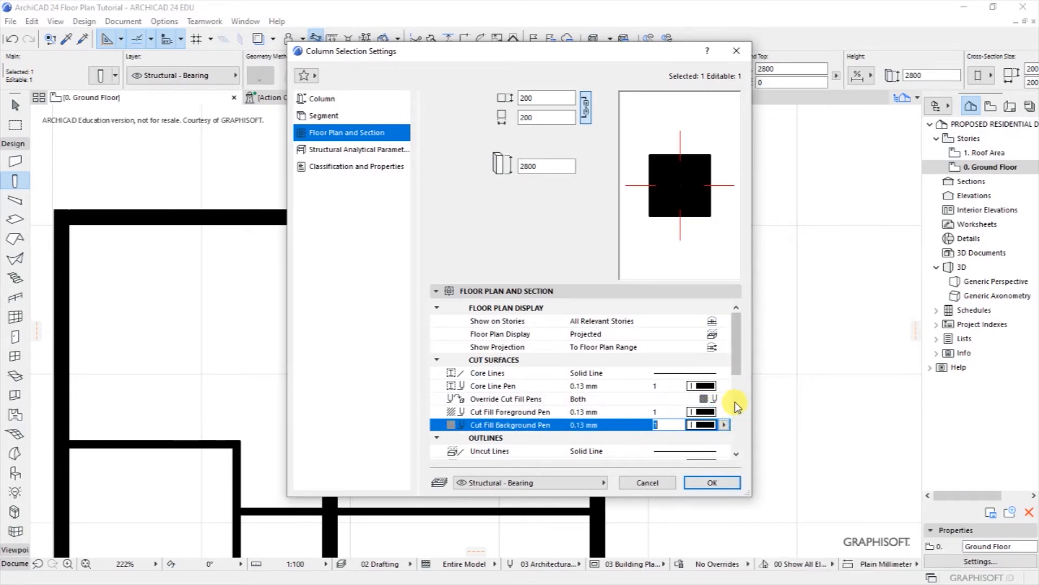
{"action": "left_click", "coordinate": [737, 453]}
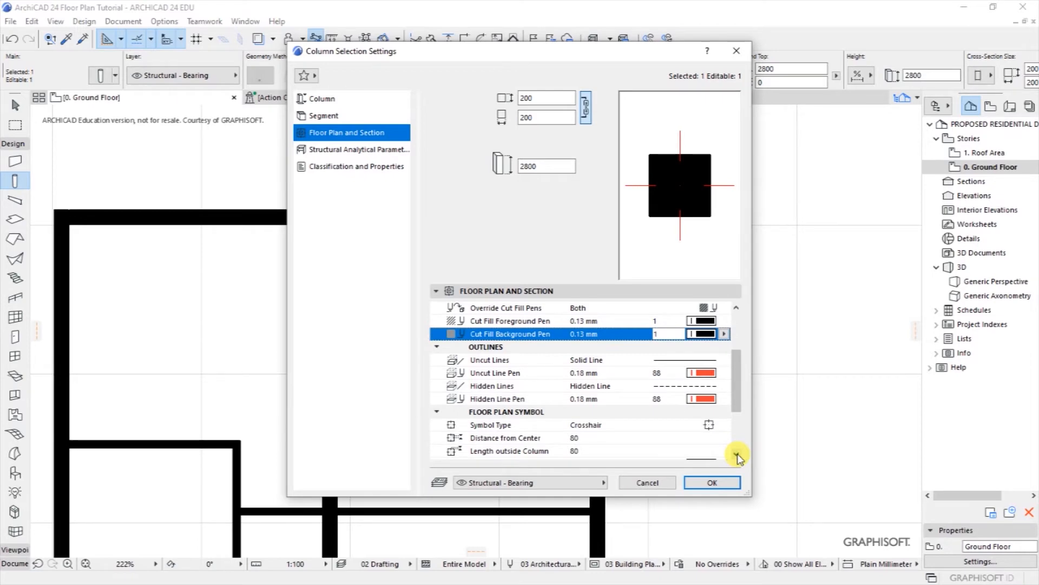
{"action": "left_click", "coordinate": [713, 481]}
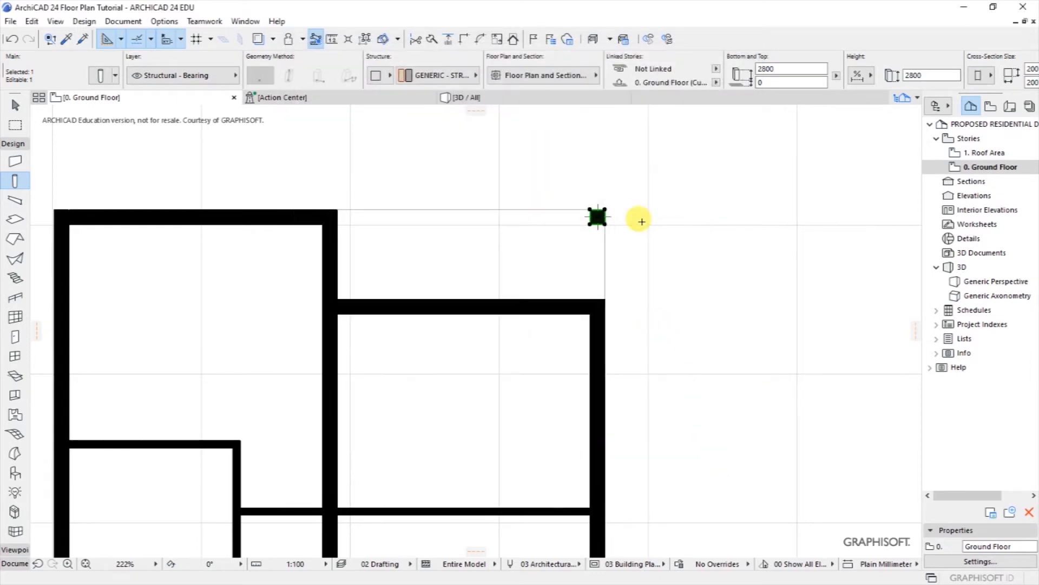
{"action": "scroll", "coordinate": [534, 209], "scroll_direction": "up", "scroll_amount": 5}
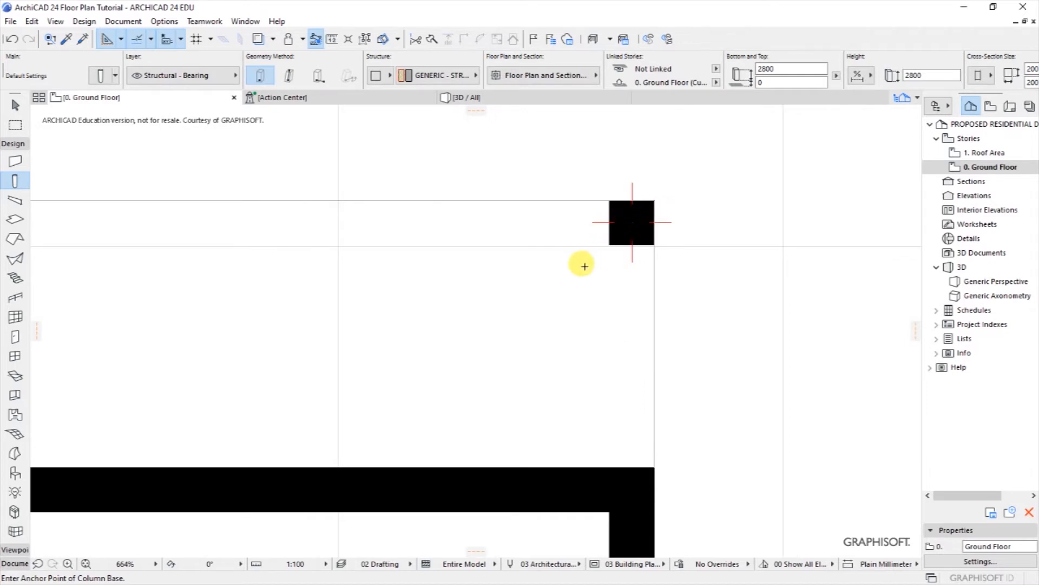
{"action": "scroll", "coordinate": [548, 205], "scroll_direction": "down", "scroll_amount": 10}
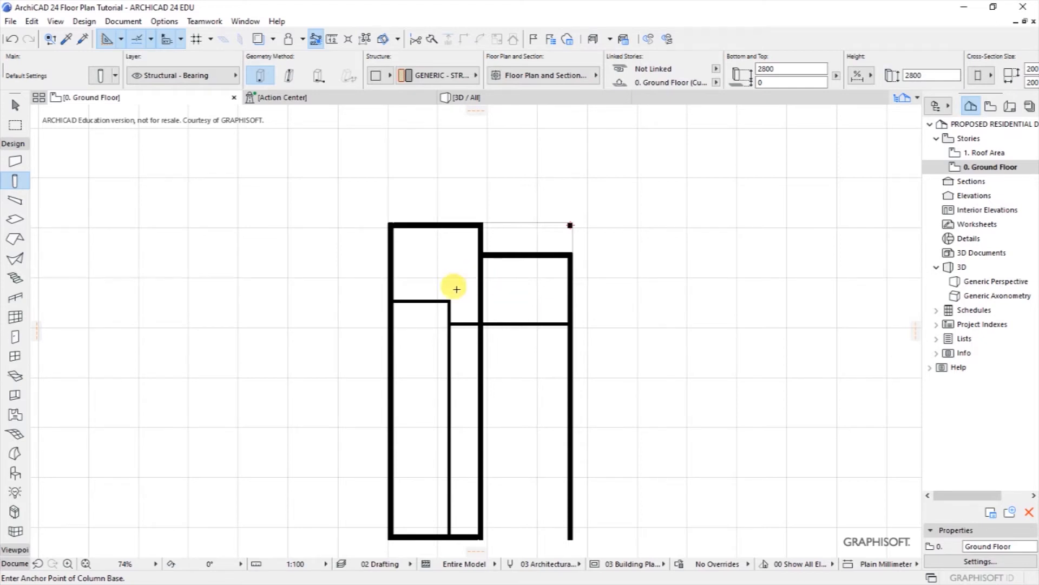
{"action": "scroll", "coordinate": [405, 379], "scroll_direction": "up", "scroll_amount": 5}
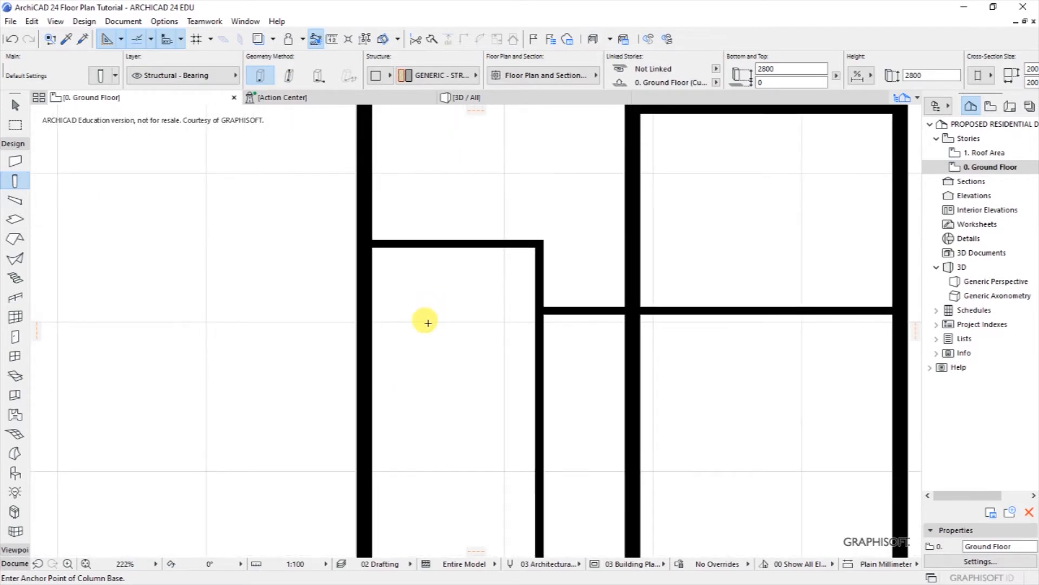
{"action": "scroll", "coordinate": [423, 262], "scroll_direction": "down", "scroll_amount": 2}
{"action": "scroll", "coordinate": [423, 262], "scroll_direction": "up", "scroll_amount": 3}
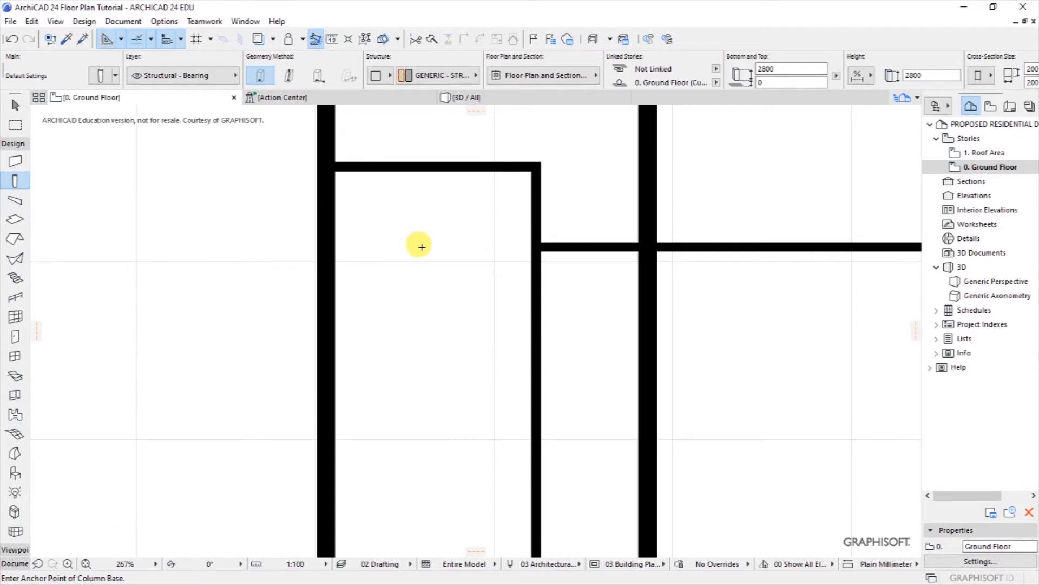
{"action": "scroll", "coordinate": [223, 368], "scroll_direction": "down", "scroll_amount": 1}
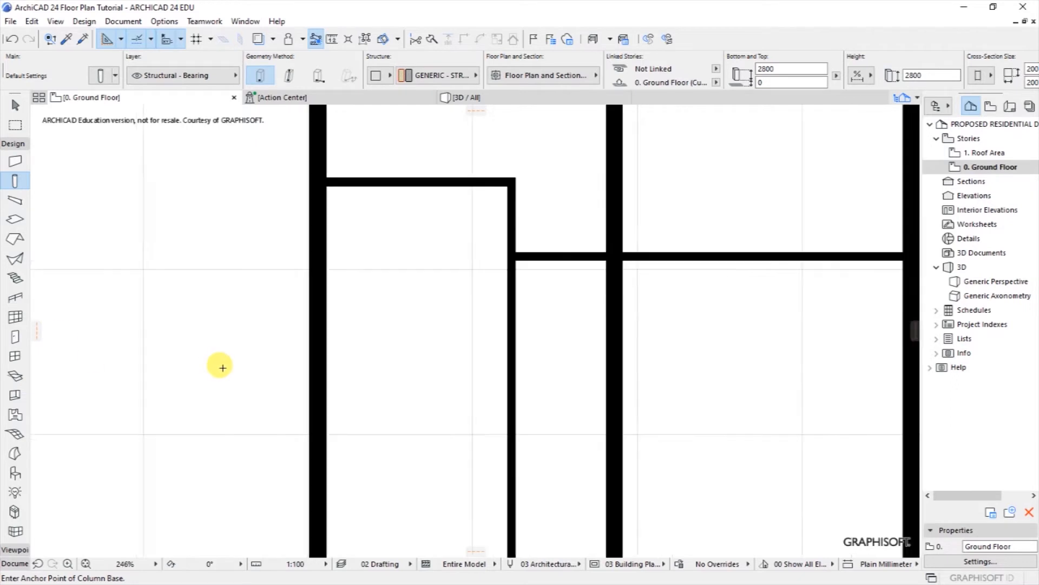
{"action": "scroll", "coordinate": [222, 368], "scroll_direction": "down", "scroll_amount": 3}
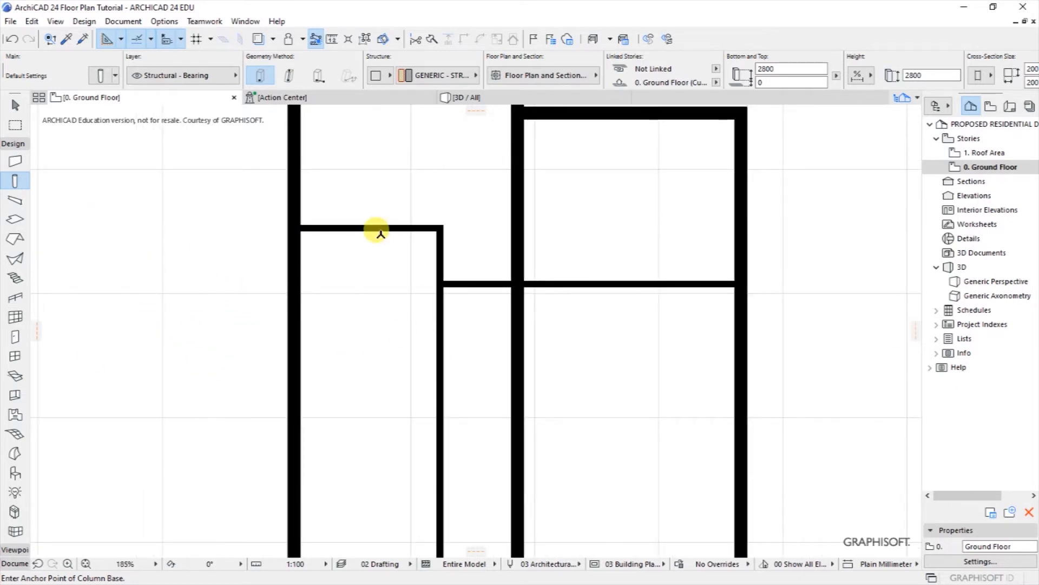
Step: Drag a copy of the short horizontal wall 3100 mm down using Move > Drag a Copy
{"action": "left_click", "coordinate": [352, 232], "text": "shift"}
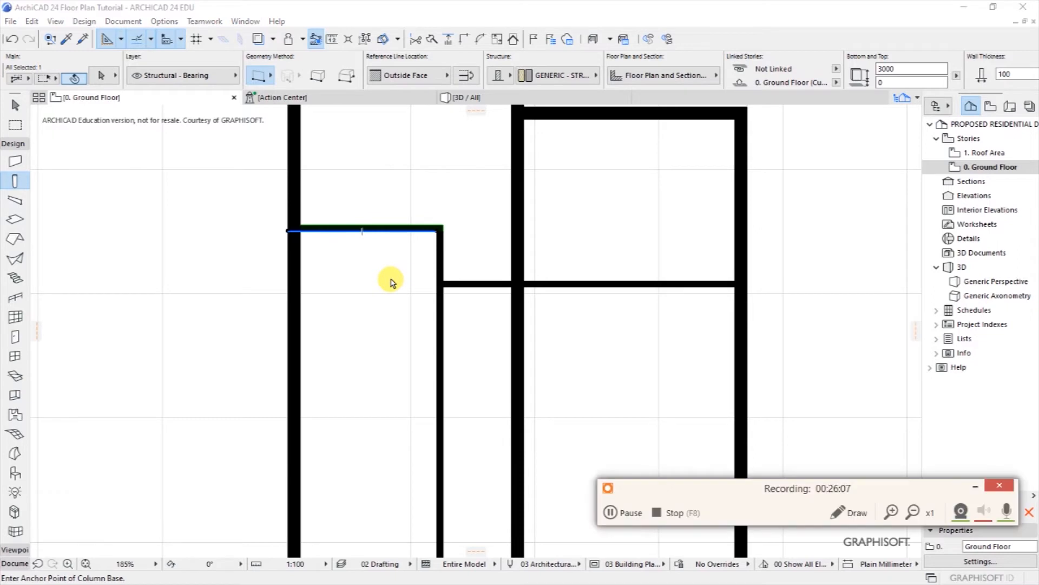
{"action": "left_click", "coordinate": [975, 489]}
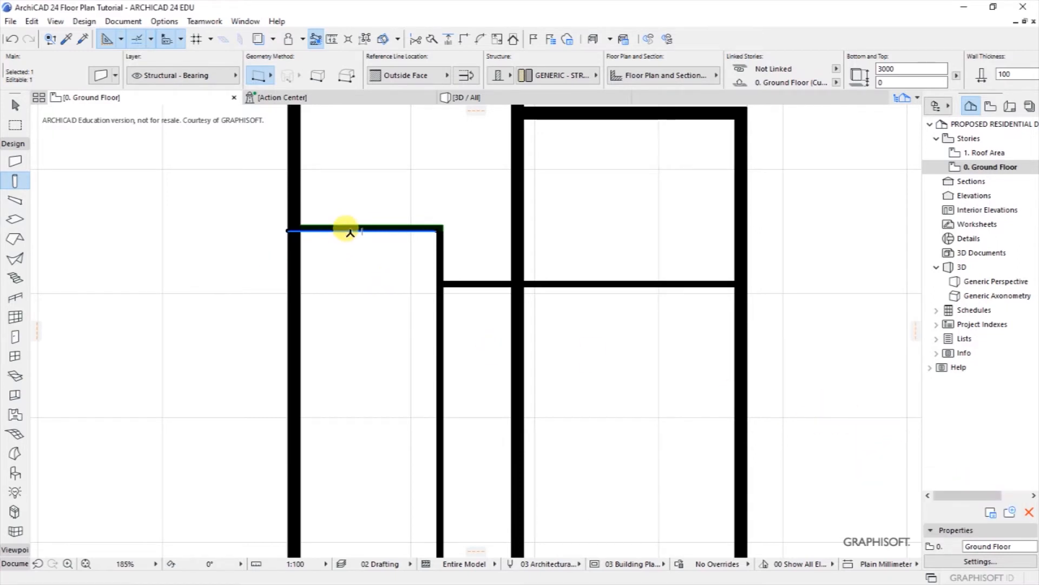
{"action": "right_click", "coordinate": [351, 232]}
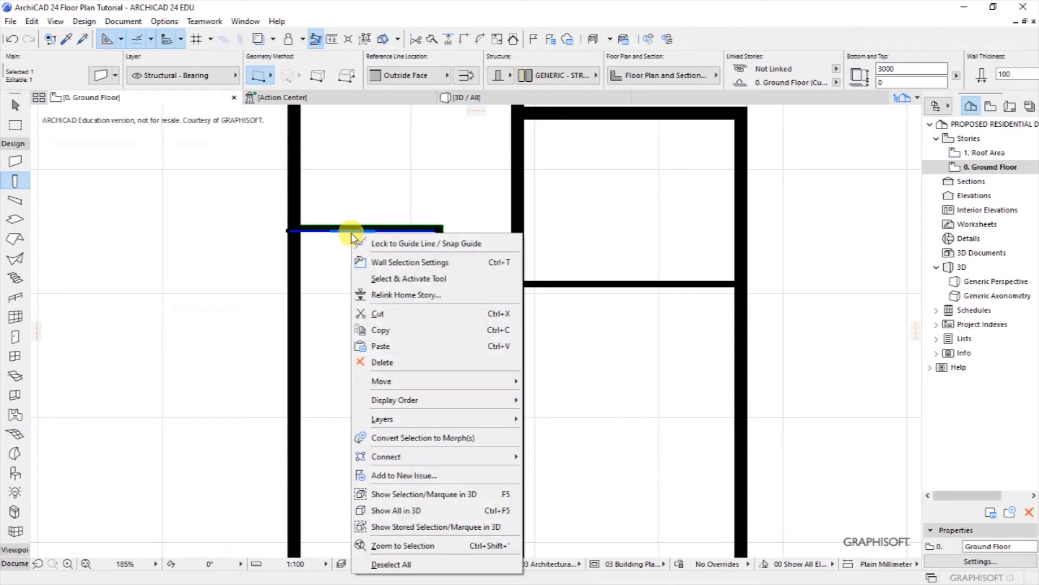
{"action": "mouse_move", "coordinate": [389, 384]}
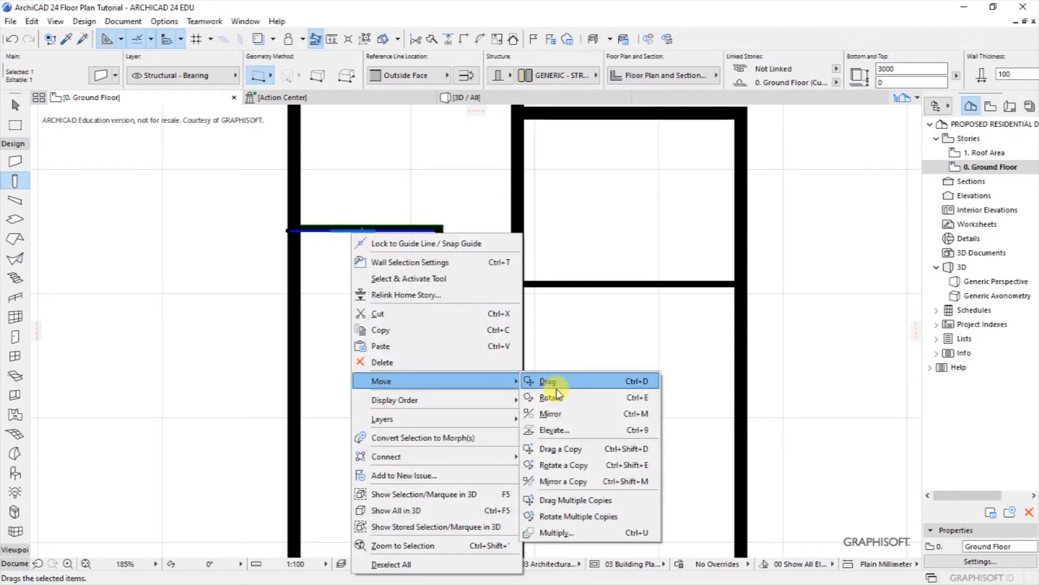
{"action": "left_click", "coordinate": [566, 449]}
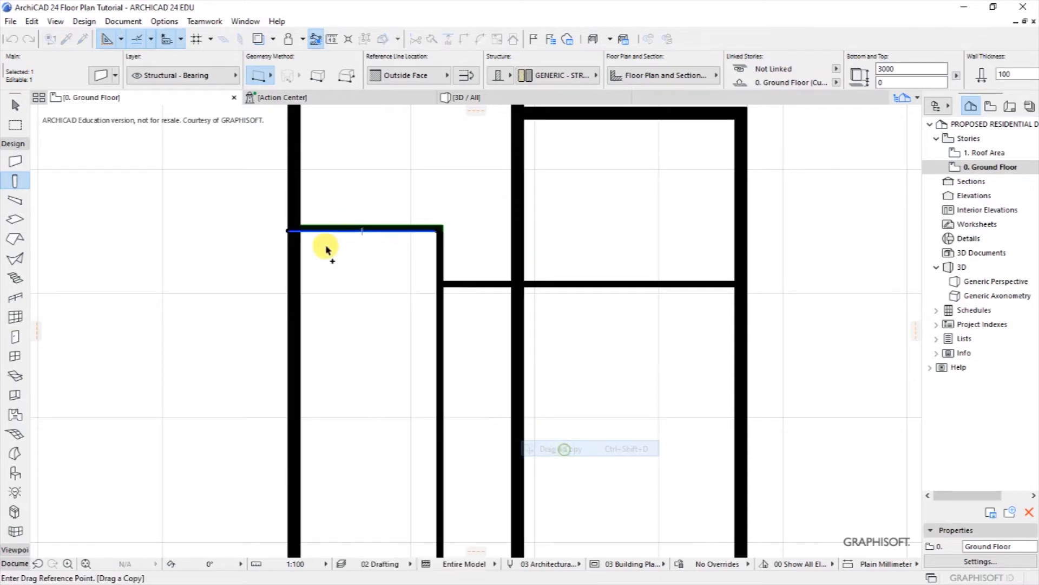
{"action": "left_click", "coordinate": [368, 231]}
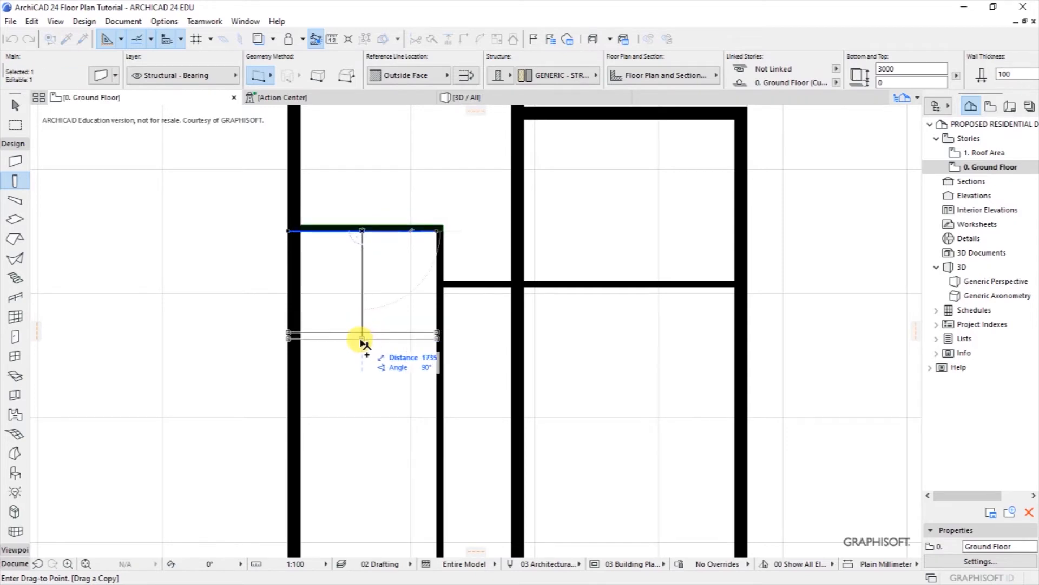
{"action": "key", "text": "Tab"}
{"action": "type", "text": "3100"}
{"action": "key", "text": "Return"}
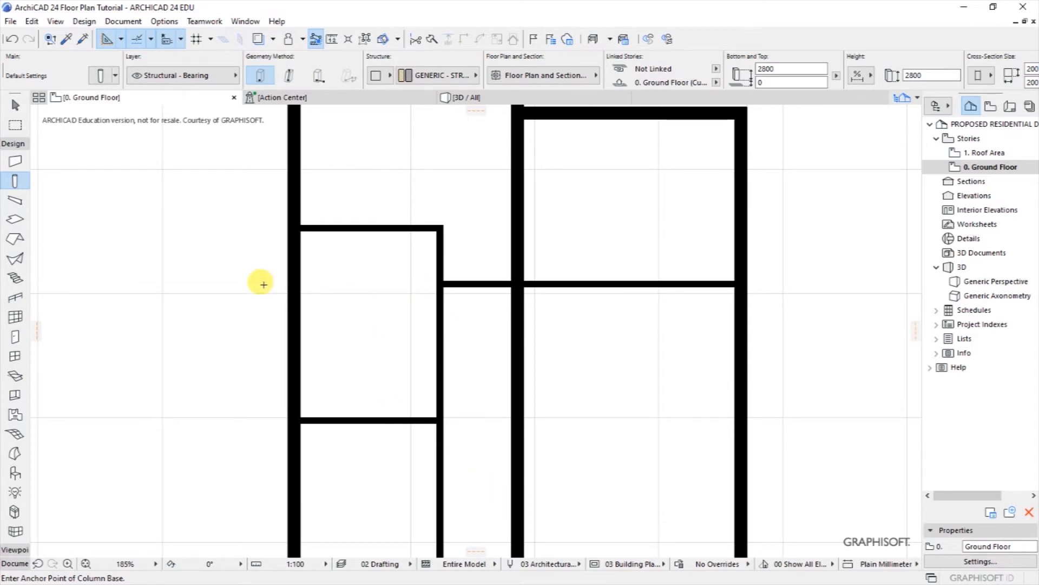
Step: Add a temporary dimension measuring the gap between the thin wall and the thick wall
{"action": "left_click", "coordinate": [124, 21]}
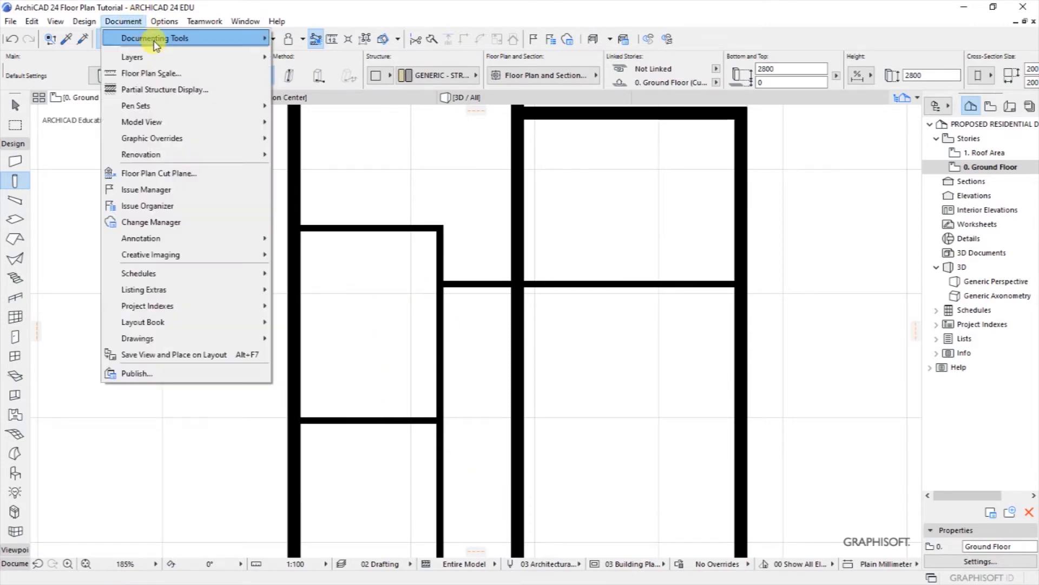
{"action": "mouse_move", "coordinate": [157, 38]}
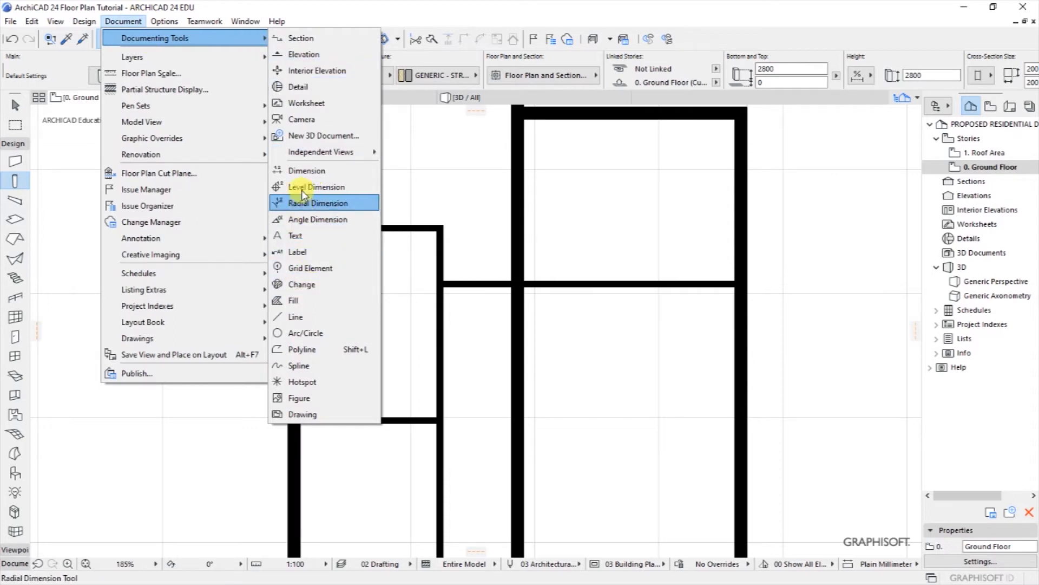
{"action": "left_click", "coordinate": [303, 170]}
{"action": "left_click", "coordinate": [441, 359]}
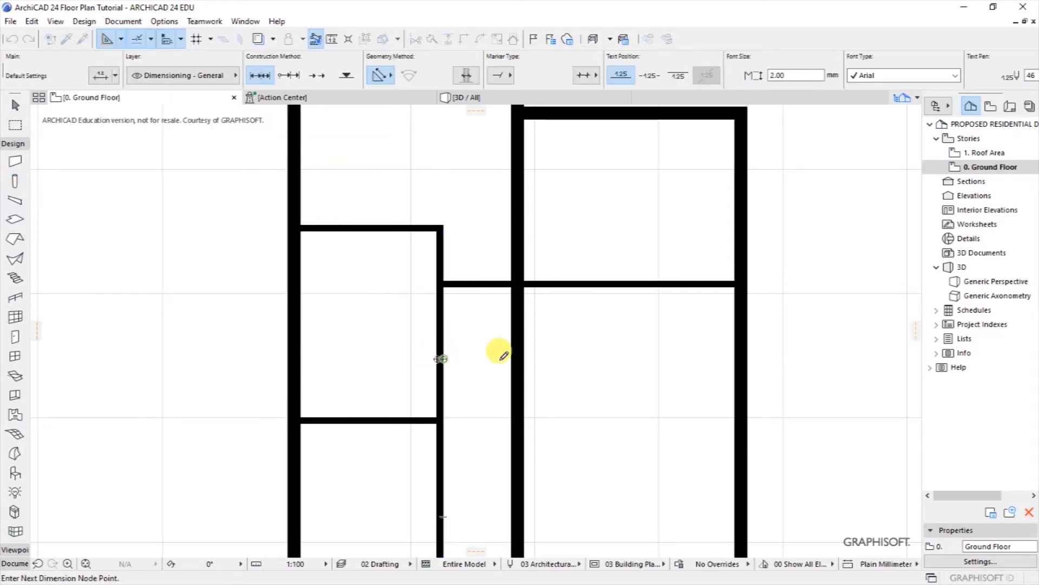
{"action": "left_click", "coordinate": [510, 359]}
{"action": "double_click", "coordinate": [483, 336]}
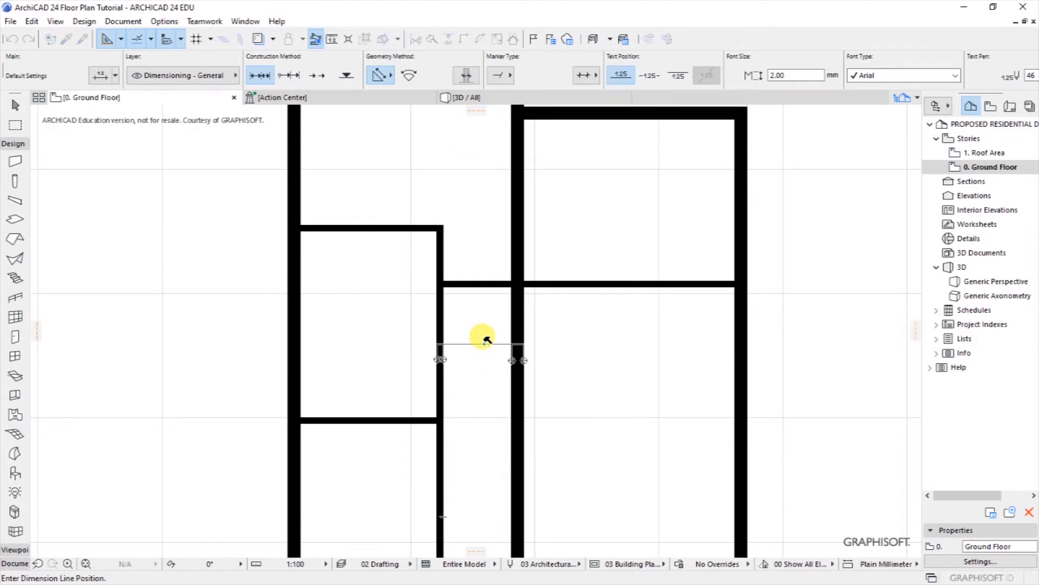
{"action": "left_click", "coordinate": [484, 343]}
Step: Move the thin vertical wall with a typed offset so the gap reads 1,000
{"action": "left_click", "coordinate": [437, 316], "text": "shift"}
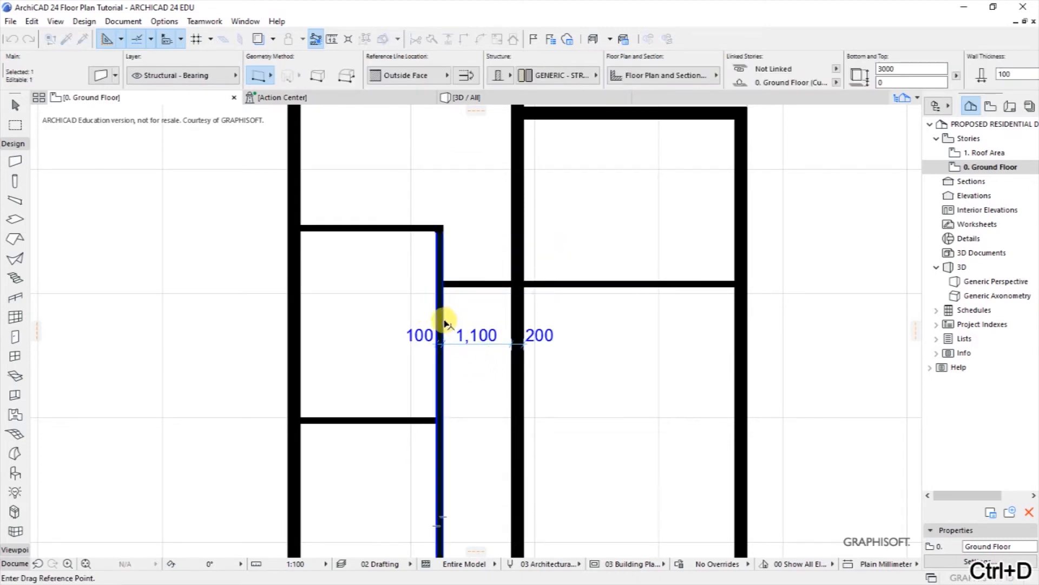
{"action": "left_click", "coordinate": [444, 321]}
{"action": "type", "text": "1"}
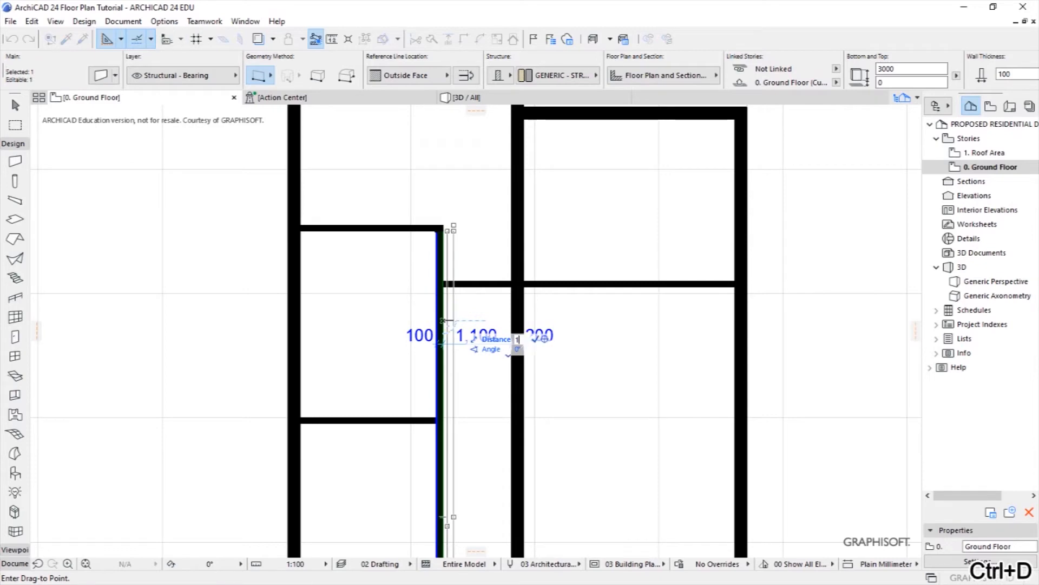
{"action": "type", "text": ",000"}
{"action": "key", "text": "Return"}
{"action": "key", "text": "Escape"}
{"action": "left_click", "coordinate": [503, 349]}
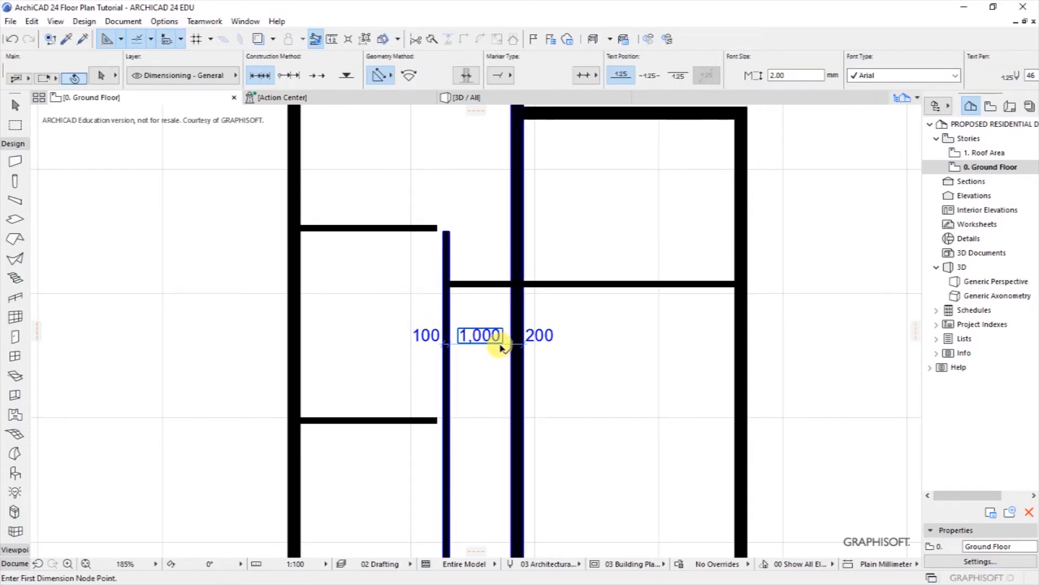
Step: Delete the temporary dimension chain and select the upper horizontal wall plus the thin wall
{"action": "scroll", "coordinate": [501, 347], "scroll_direction": "up", "scroll_amount": 3}
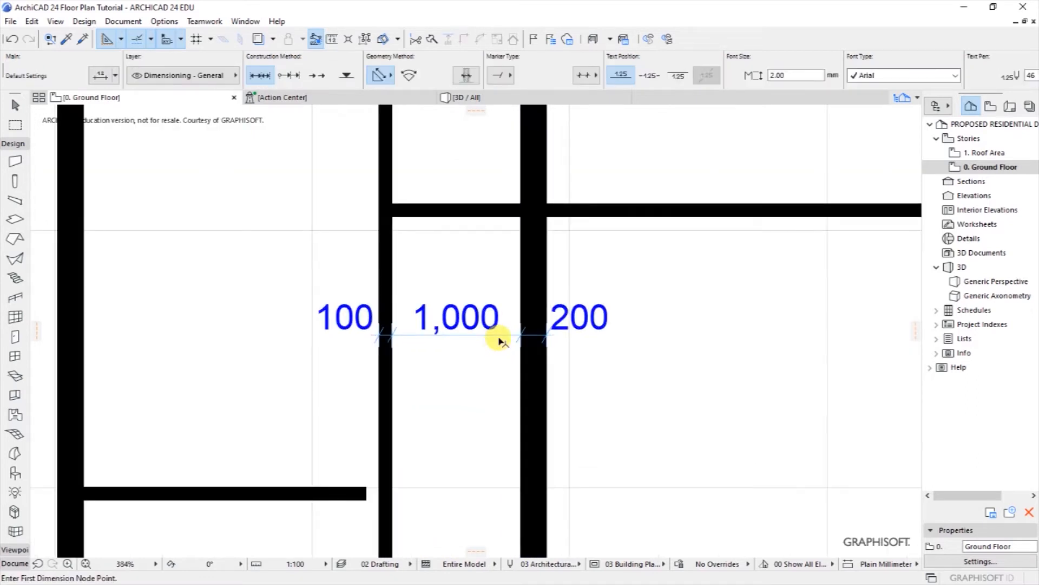
{"action": "left_click", "coordinate": [500, 340], "text": "shift"}
{"action": "key", "text": "Delete"}
{"action": "scroll", "coordinate": [492, 359], "scroll_direction": "down", "scroll_amount": 1}
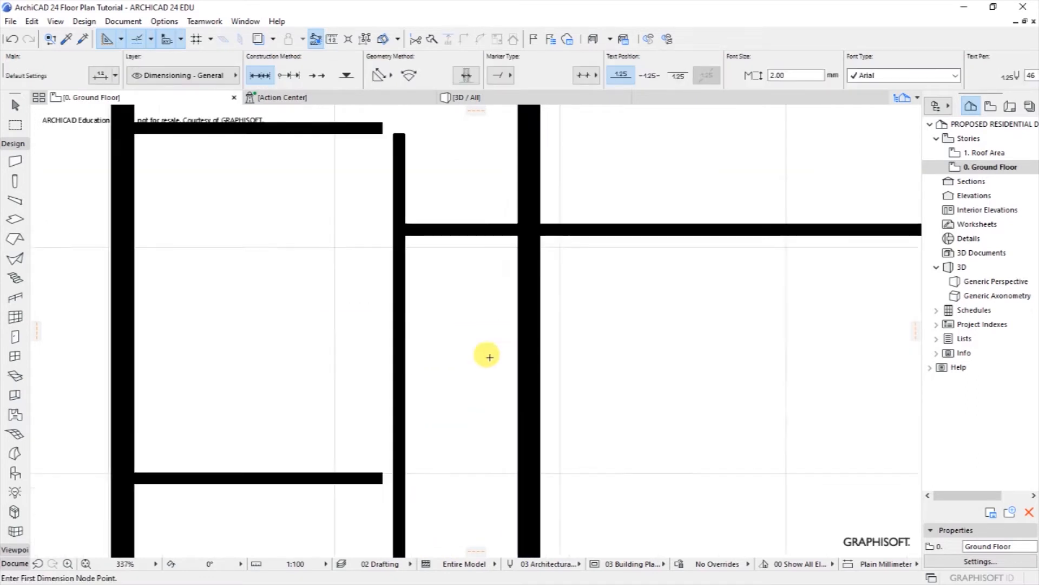
{"action": "scroll", "coordinate": [490, 357], "scroll_direction": "down", "scroll_amount": 4}
{"action": "left_click", "coordinate": [420, 237], "text": "shift"}
{"action": "left_click", "coordinate": [442, 248], "text": "shift"}
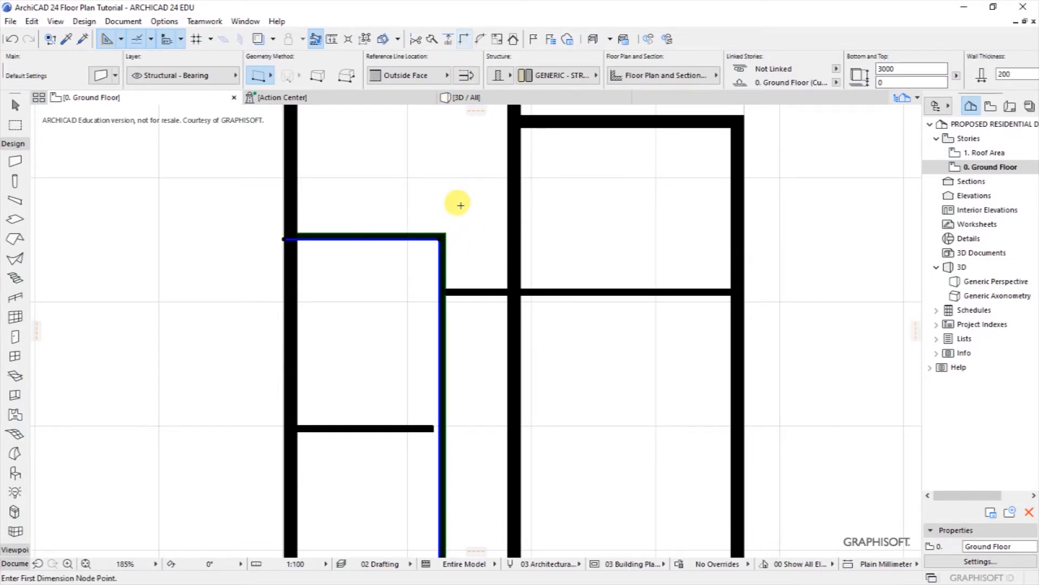
Step: Join the upper wall corner, then stretch the lower horizontal wall to the vertical wall's face
{"action": "key", "text": "Escape"}
{"action": "scroll", "coordinate": [399, 445], "scroll_direction": "up", "scroll_amount": 3}
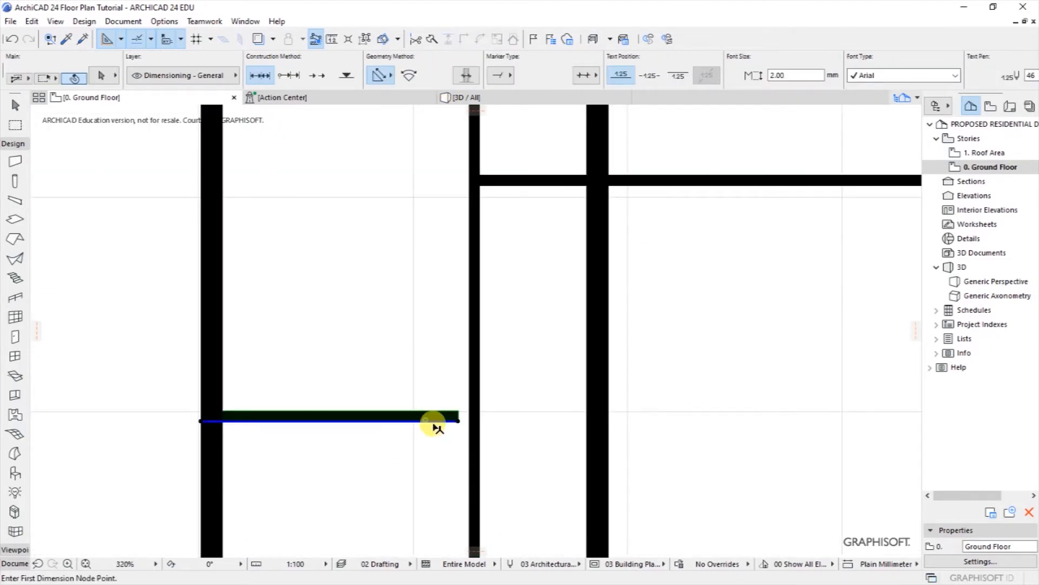
{"action": "left_click", "coordinate": [425, 417], "text": "shift"}
{"action": "scroll", "coordinate": [450, 425], "scroll_direction": "up", "scroll_amount": 4}
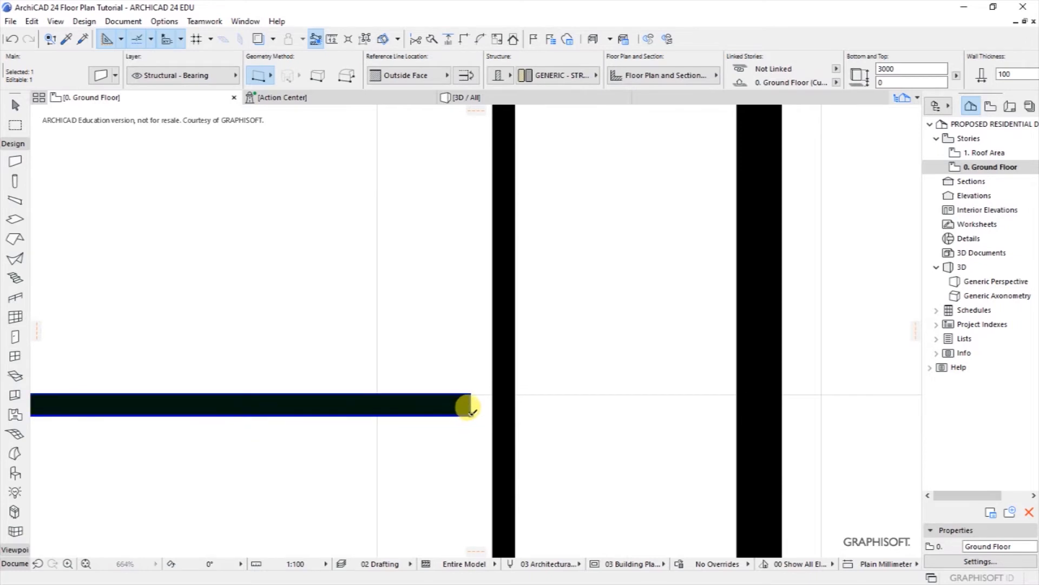
{"action": "left_click", "coordinate": [467, 407]}
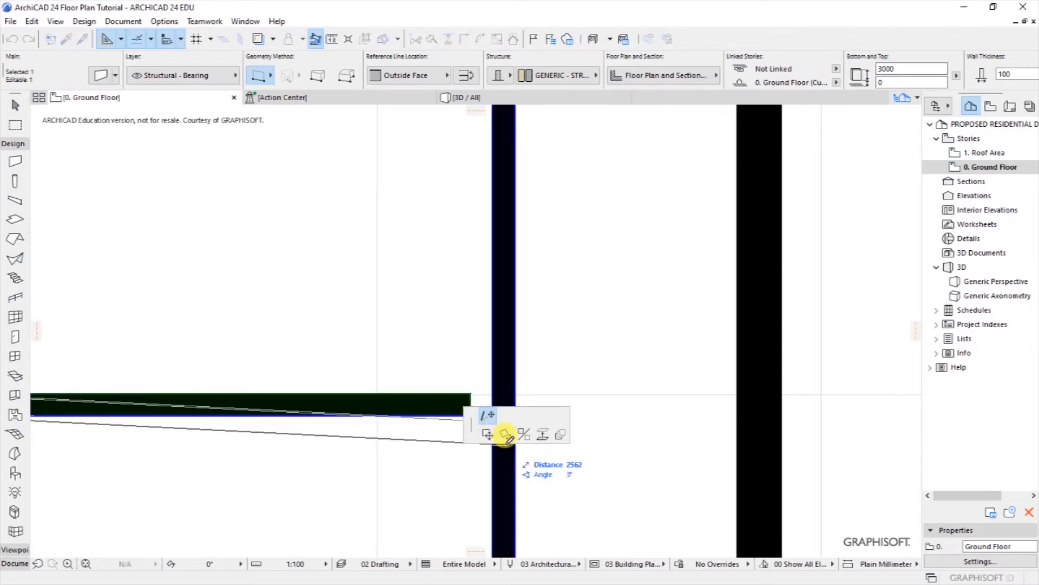
{"action": "scroll", "coordinate": [528, 353], "scroll_direction": "down", "scroll_amount": 3}
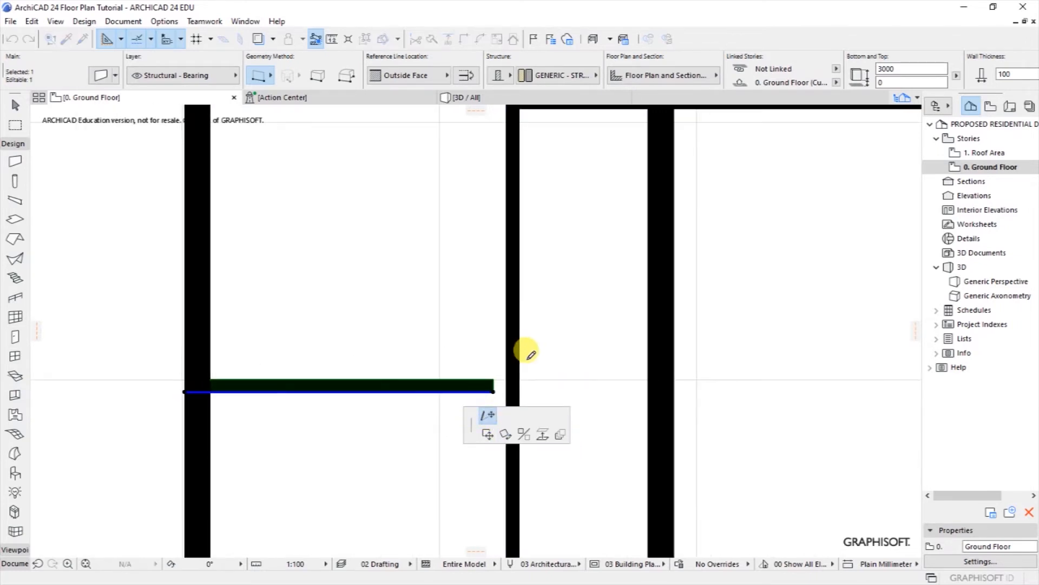
{"action": "left_click", "coordinate": [509, 385]}
{"action": "key", "text": "Escape"}
{"action": "scroll", "coordinate": [508, 385], "scroll_direction": "down", "scroll_amount": 5}
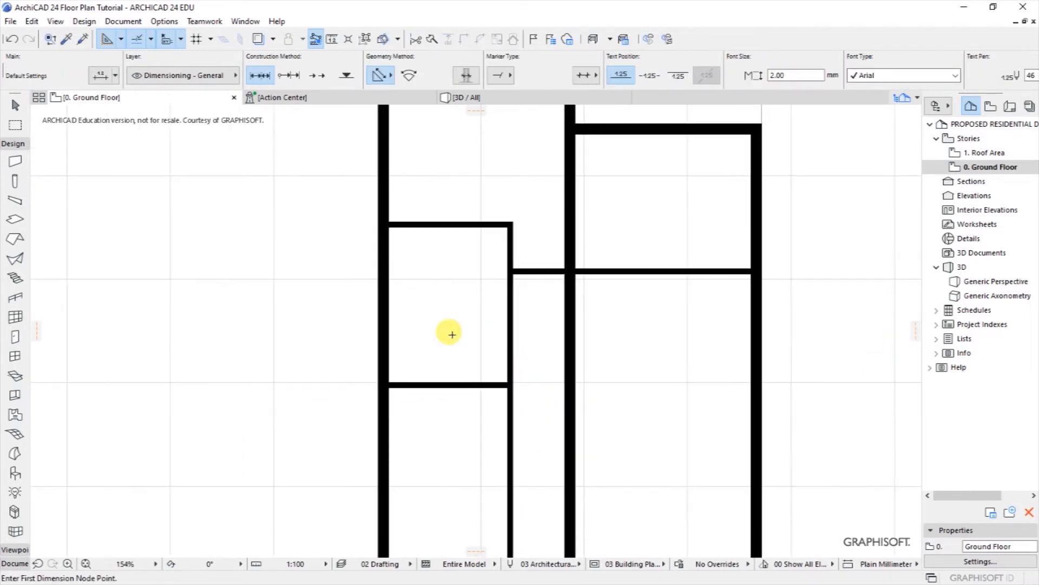
{"action": "scroll", "coordinate": [401, 329], "scroll_direction": "down", "scroll_amount": 4}
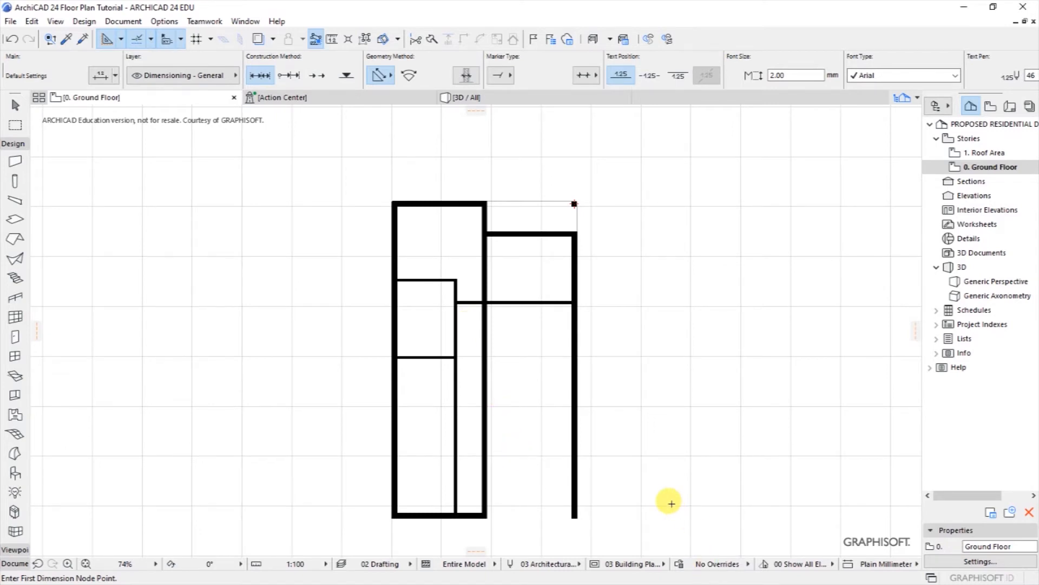
Step: Return to the plan and select the short horizontal wall
{"action": "key", "text": "alt+Tab"}
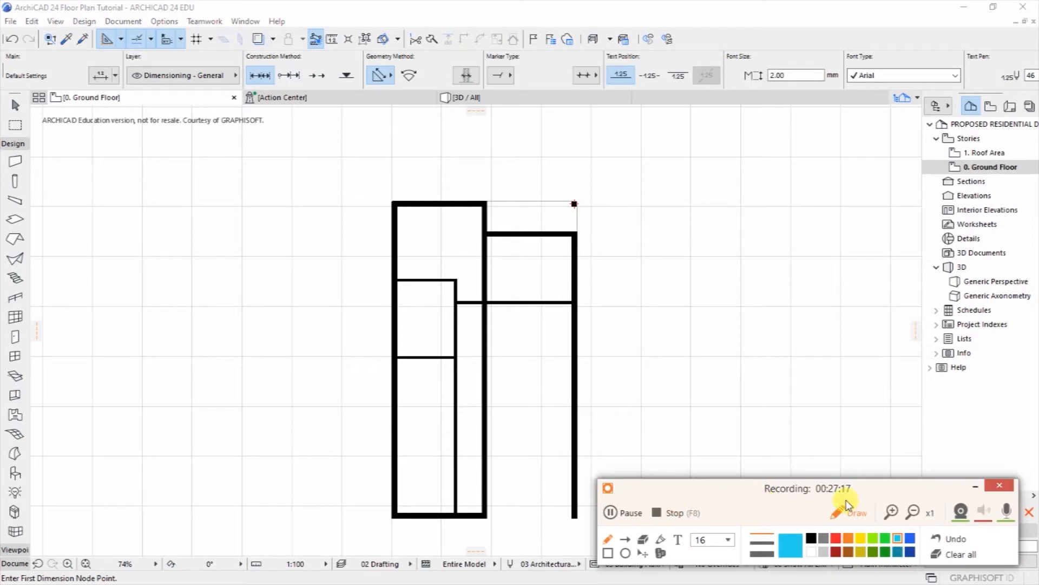
{"action": "left_click", "coordinate": [975, 490]}
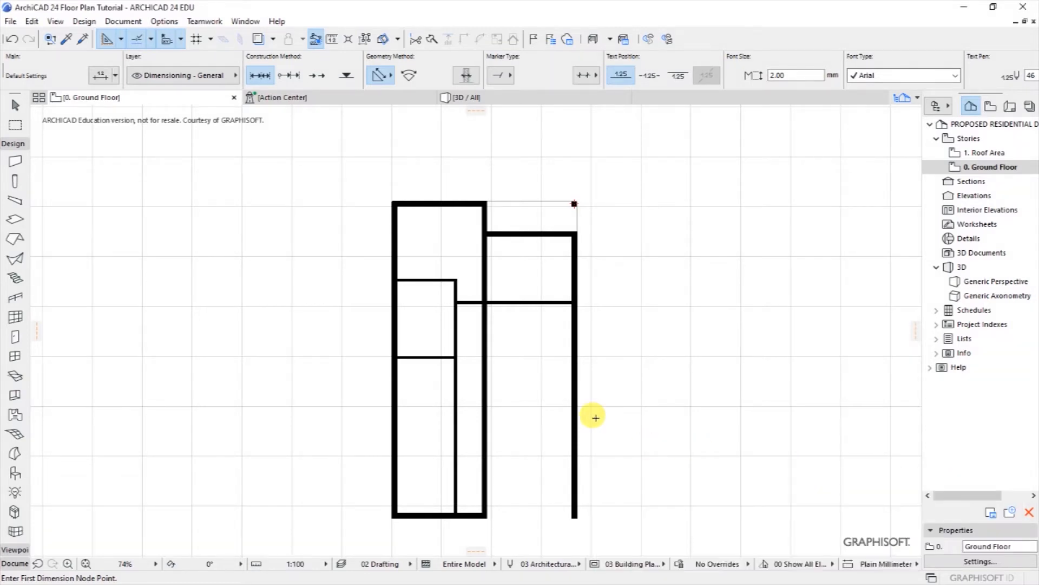
{"action": "scroll", "coordinate": [457, 363], "scroll_direction": "up", "scroll_amount": 2}
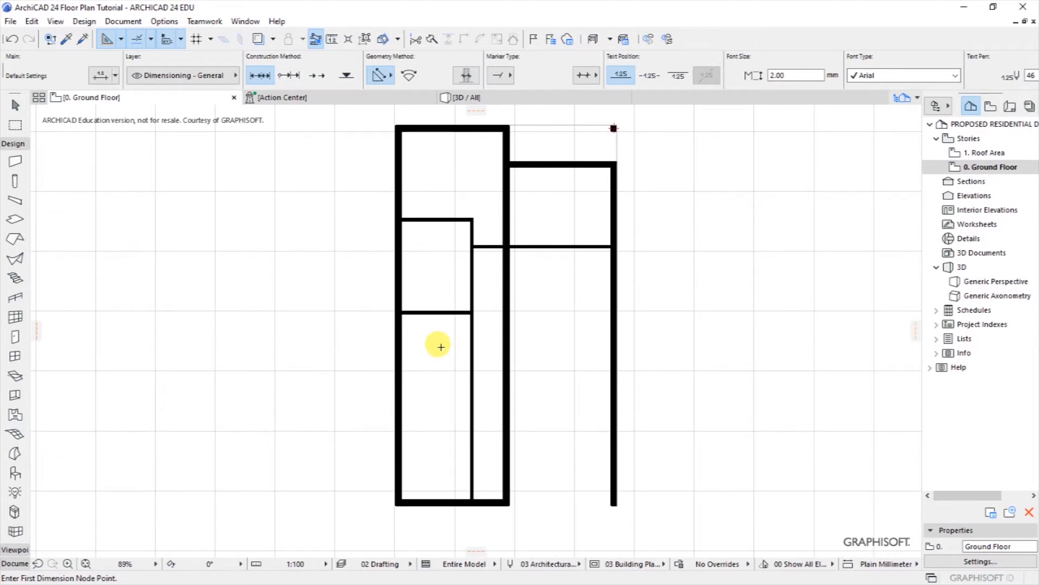
{"action": "scroll", "coordinate": [425, 352], "scroll_direction": "up", "scroll_amount": 1}
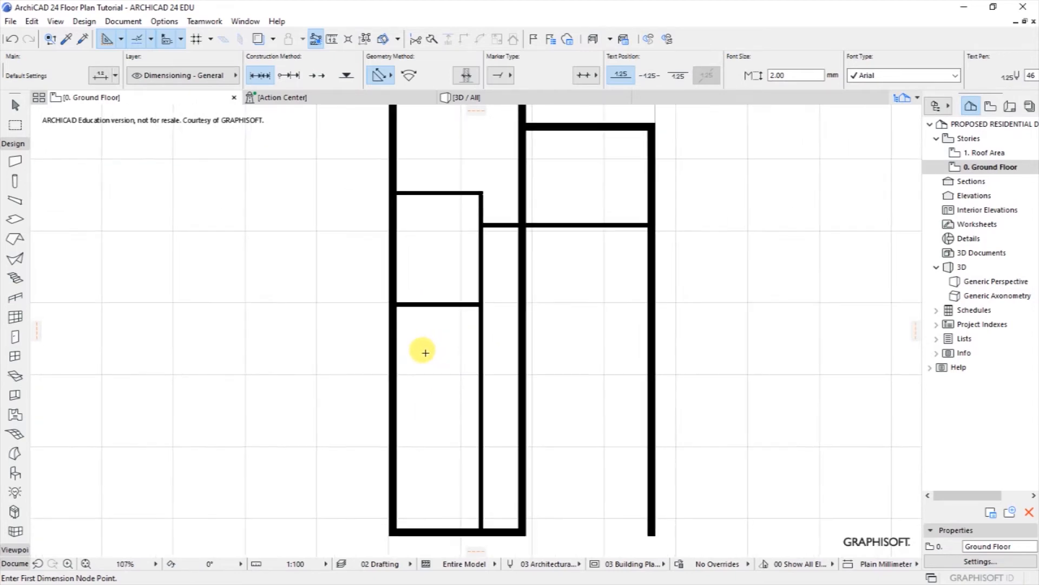
{"action": "left_click", "coordinate": [440, 309], "text": "shift"}
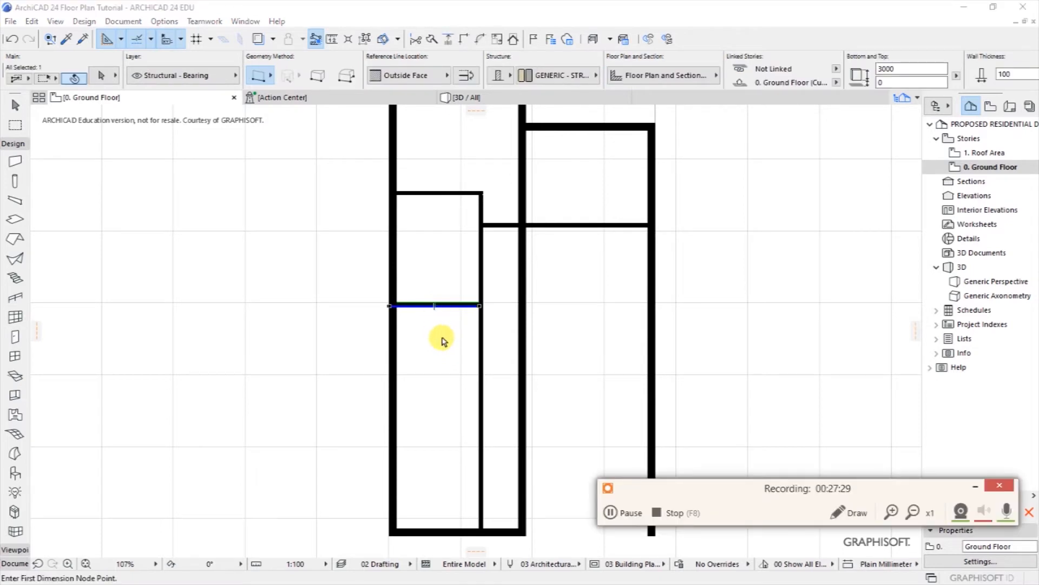
Step: Drag a copy of the short interior wall 1400 below the original
{"action": "left_click", "coordinate": [973, 489]}
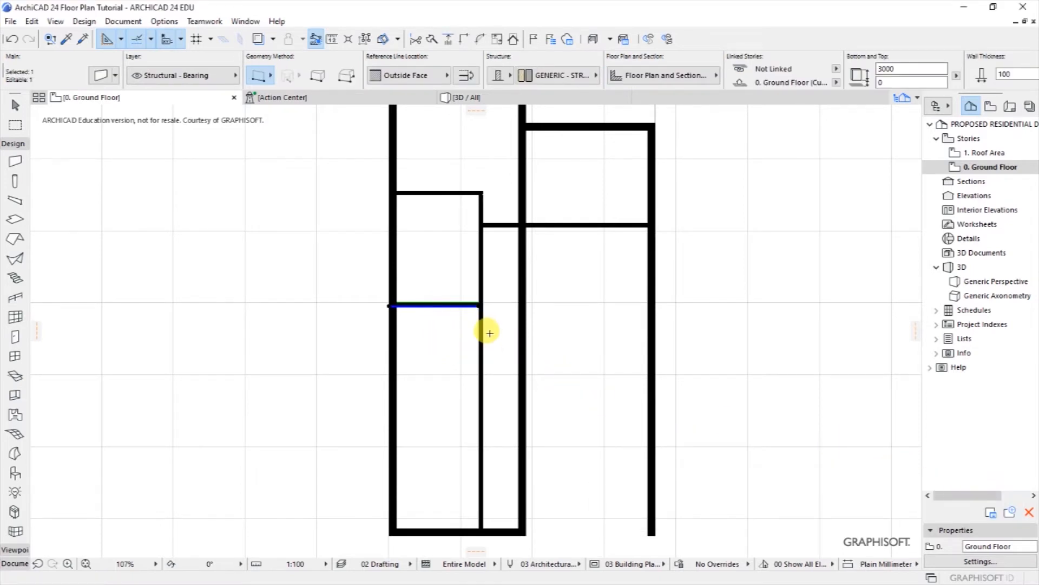
{"action": "right_click", "coordinate": [437, 301]}
{"action": "mouse_move", "coordinate": [472, 392]}
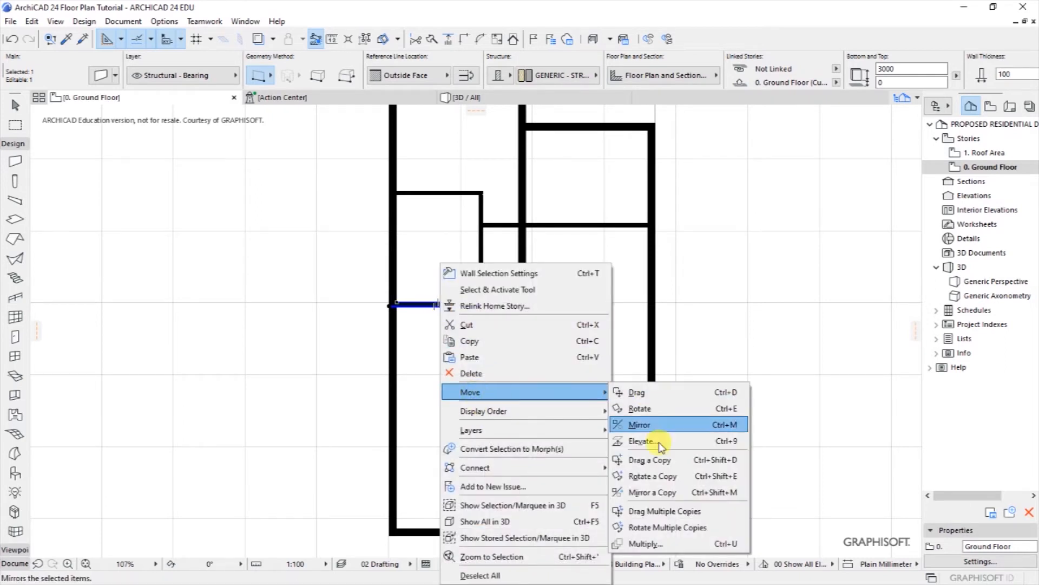
{"action": "left_click", "coordinate": [656, 460]}
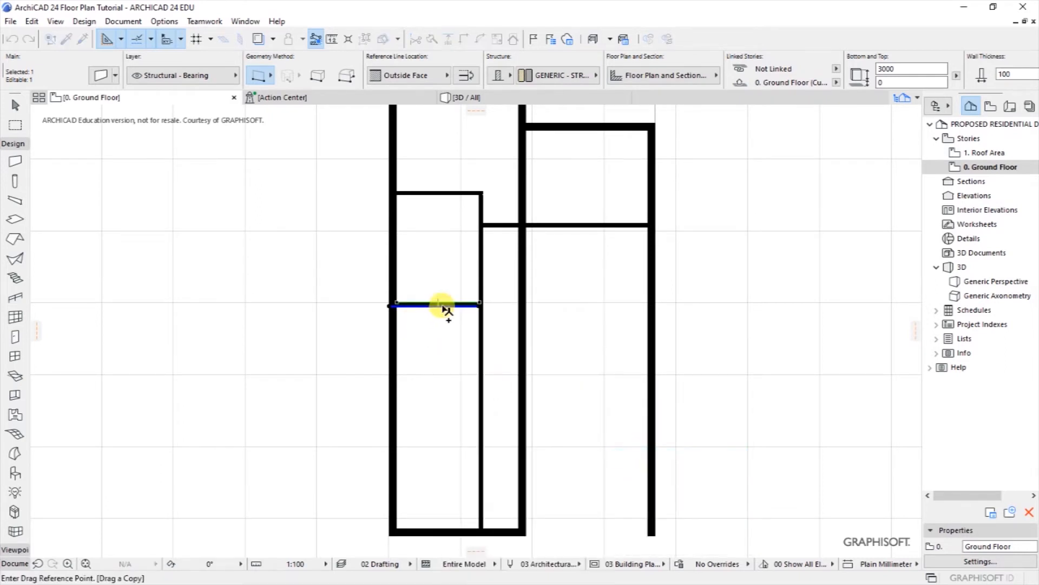
{"action": "left_click", "coordinate": [438, 306]}
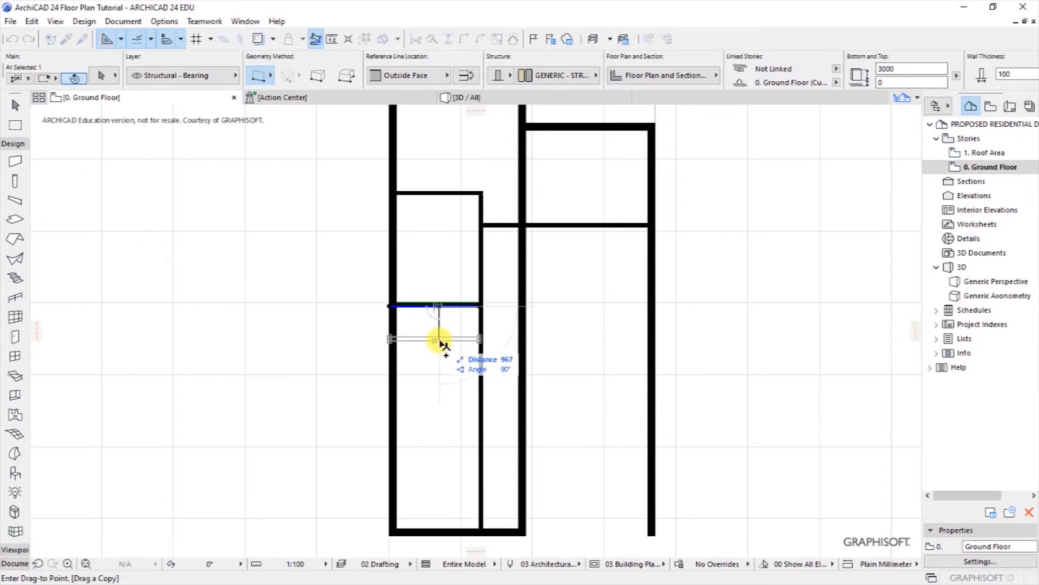
{"action": "type", "text": "1400"}
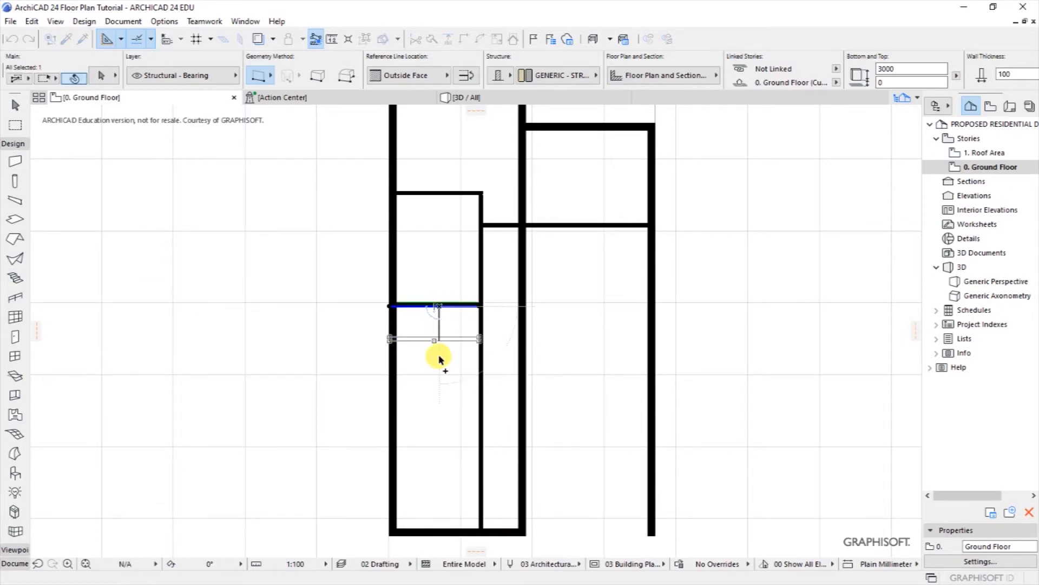
{"action": "key", "text": "Return"}
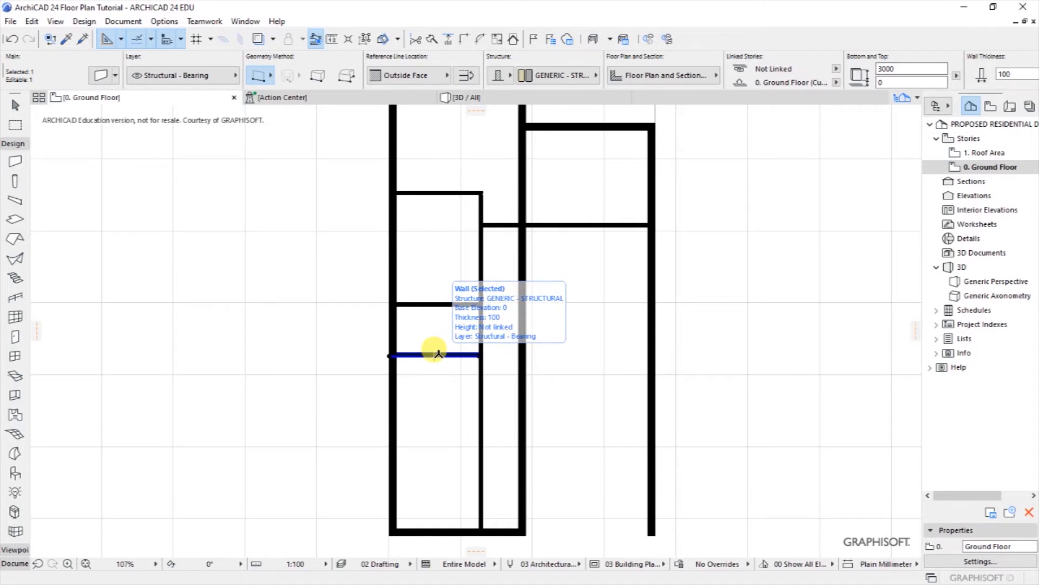
Step: Drag a second copy 1400 below the newly created wall
{"action": "right_click", "coordinate": [436, 355]}
{"action": "mouse_move", "coordinate": [468, 161]}
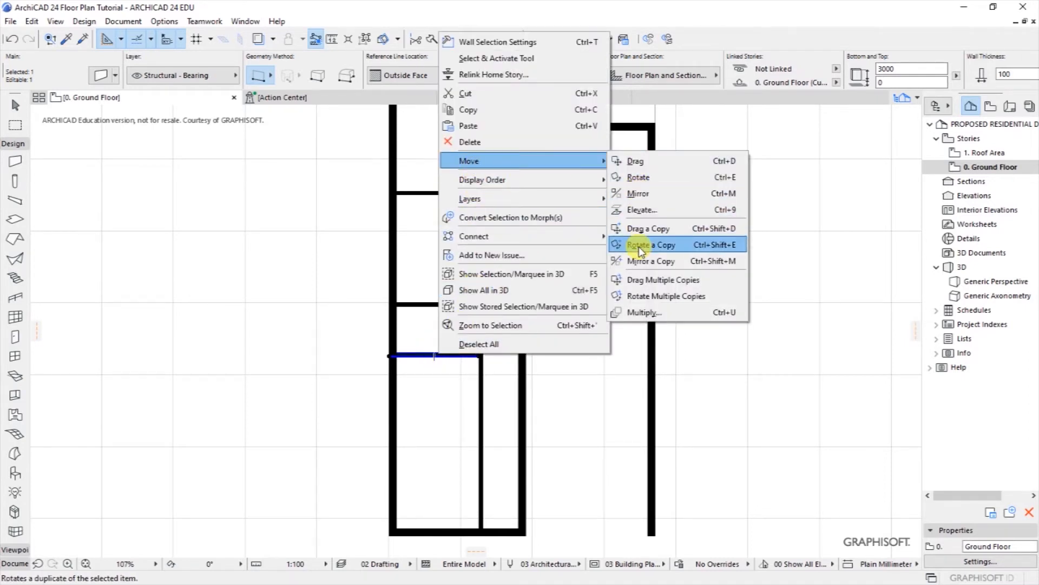
{"action": "left_click", "coordinate": [639, 228]}
{"action": "left_click", "coordinate": [443, 362]}
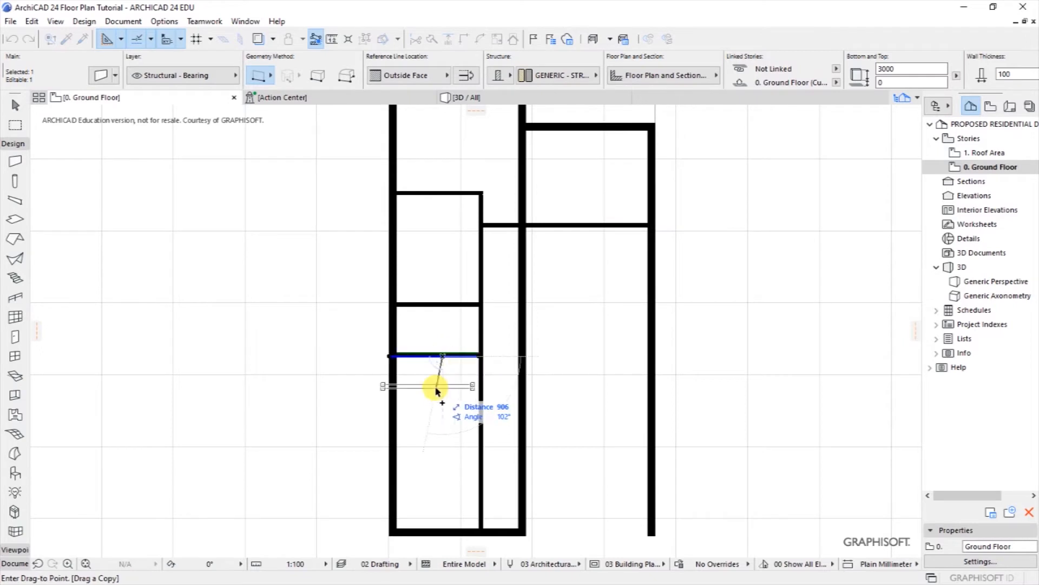
{"action": "key", "text": "Tab"}
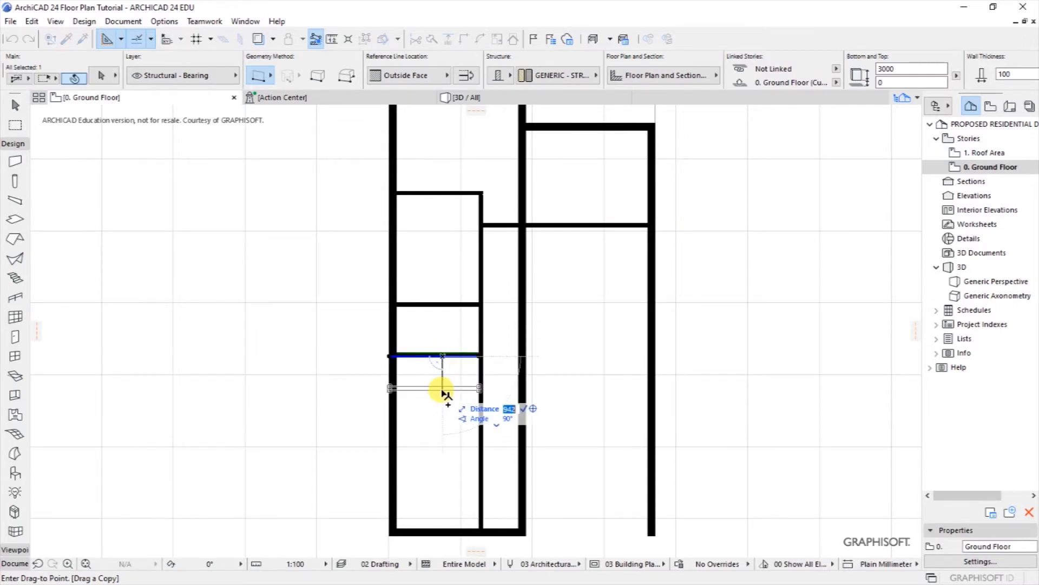
{"action": "type", "text": "1400"}
{"action": "key", "text": "Return"}
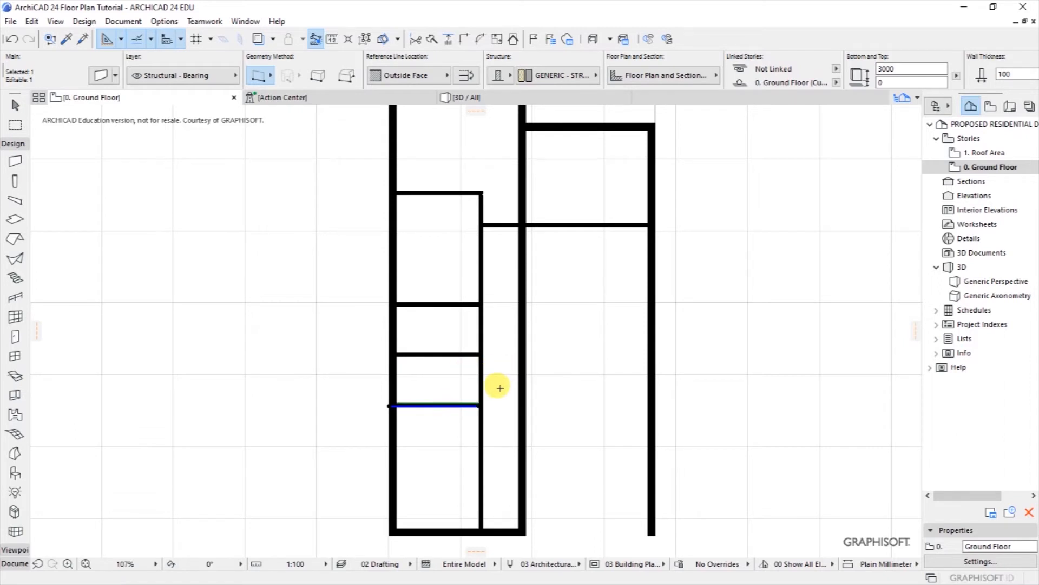
{"action": "key", "text": "Escape"}
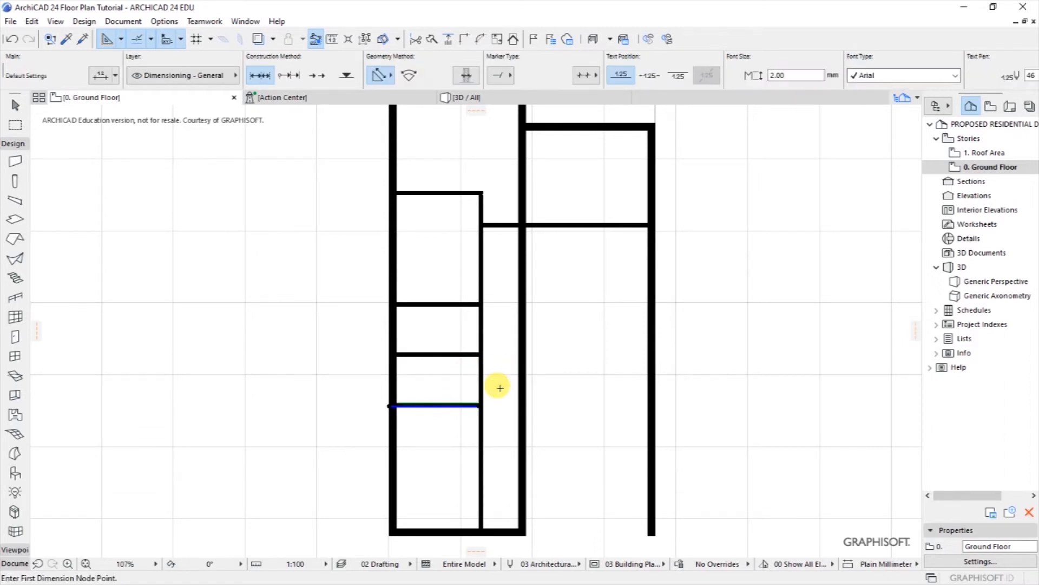
Step: Shorten the interior vertical wall so its bottom end stops at the lowest partition
{"action": "left_click", "coordinate": [479, 449], "text": "shift"}
{"action": "left_click", "coordinate": [479, 535]}
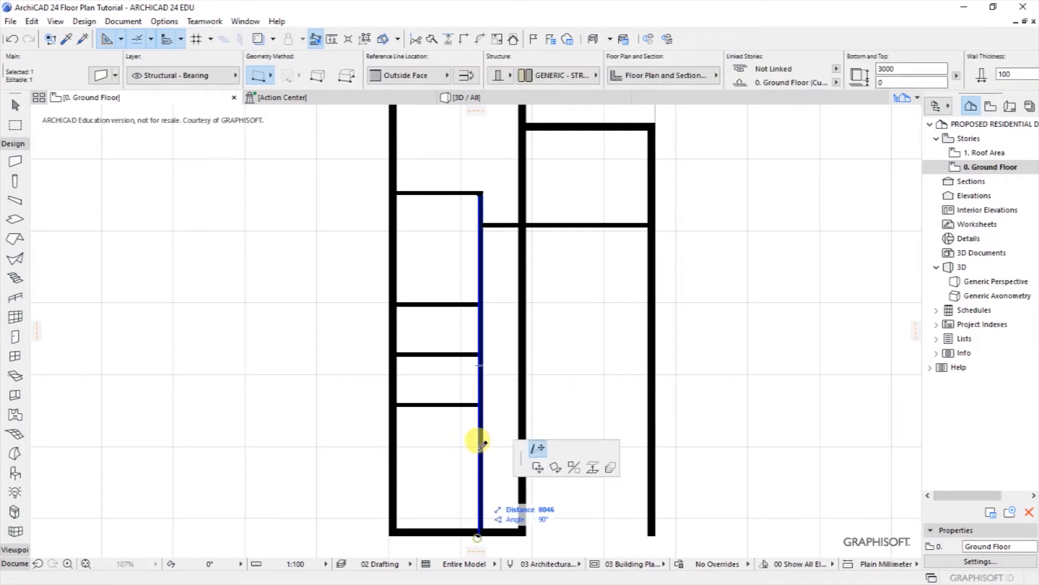
{"action": "left_click", "coordinate": [481, 405]}
{"action": "scroll", "coordinate": [479, 405], "scroll_direction": "up", "scroll_amount": 6}
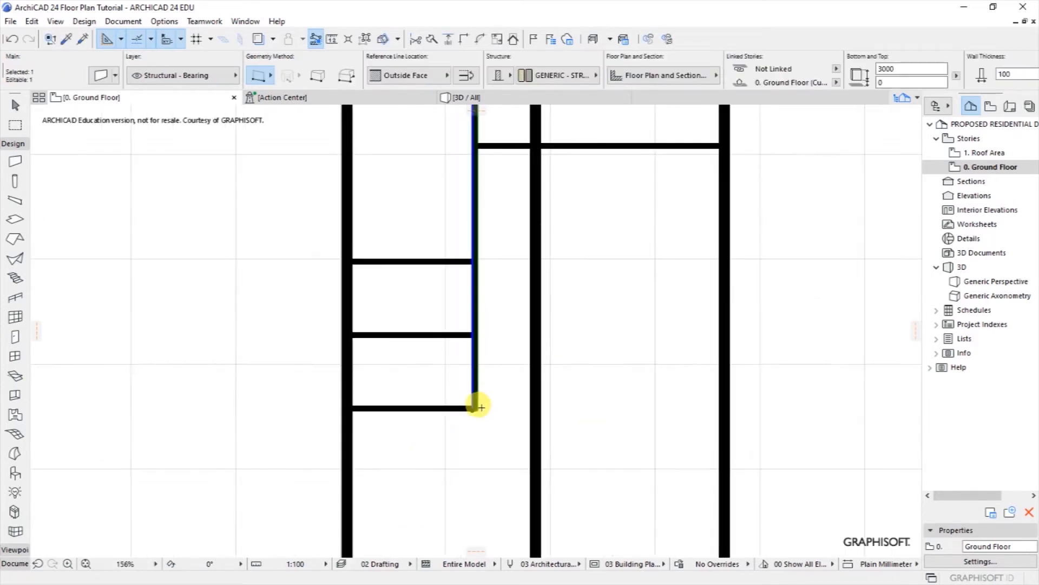
{"action": "left_click", "coordinate": [409, 424], "text": "shift"}
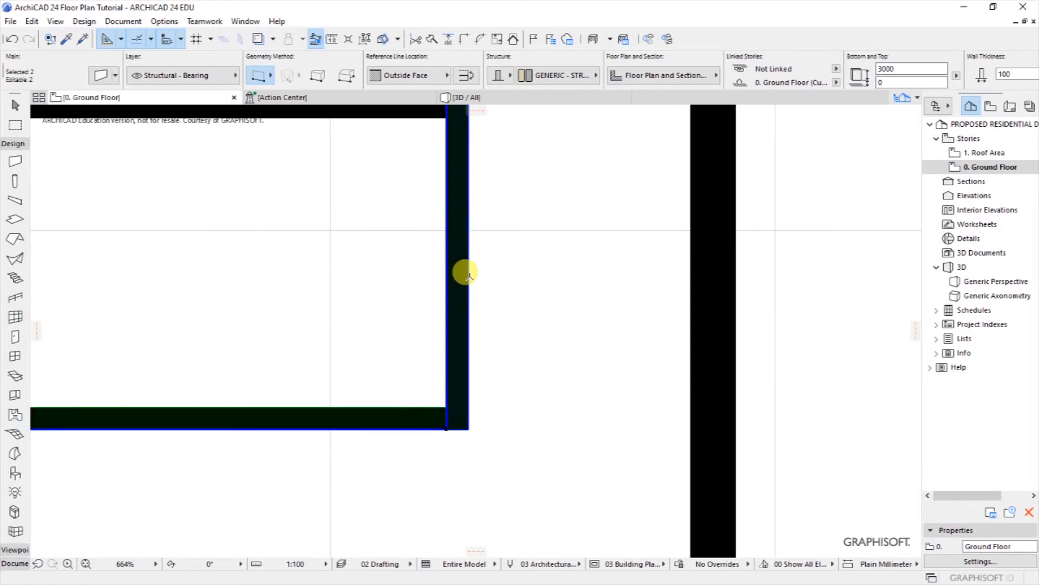
{"action": "left_click", "coordinate": [515, 327]}
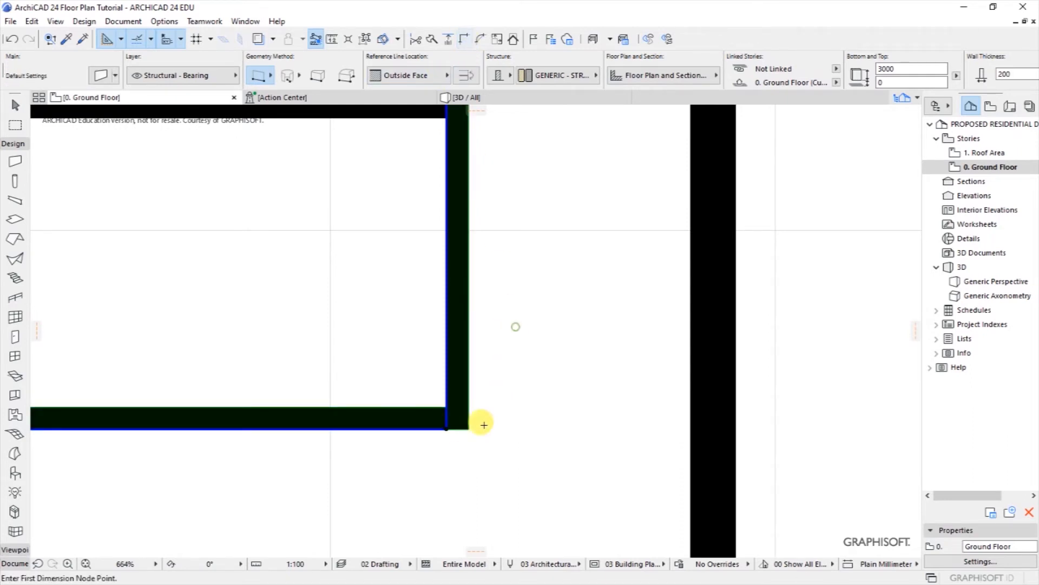
{"action": "key", "text": "Escape"}
{"action": "scroll", "coordinate": [459, 462], "scroll_direction": "down", "scroll_amount": 8}
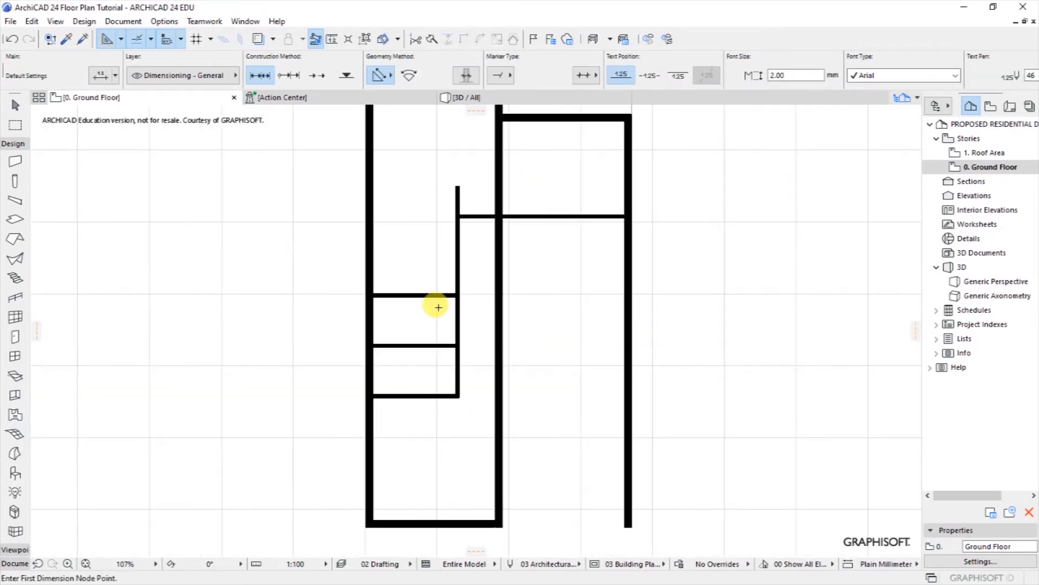
Step: Stretch the middle partition's right end across to the central vertical wall
{"action": "left_click", "coordinate": [454, 347], "text": "shift"}
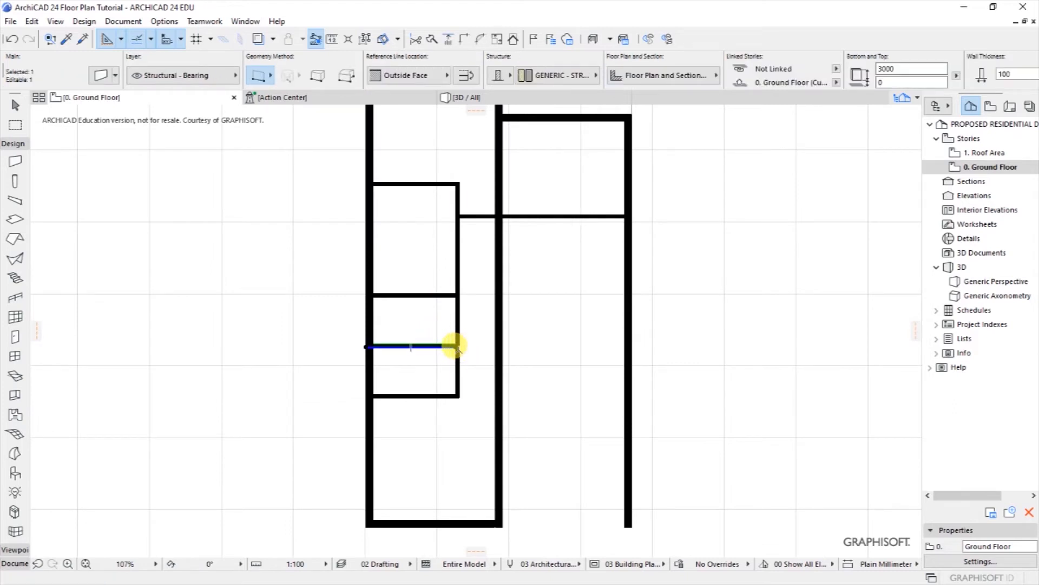
{"action": "left_click", "coordinate": [454, 346]}
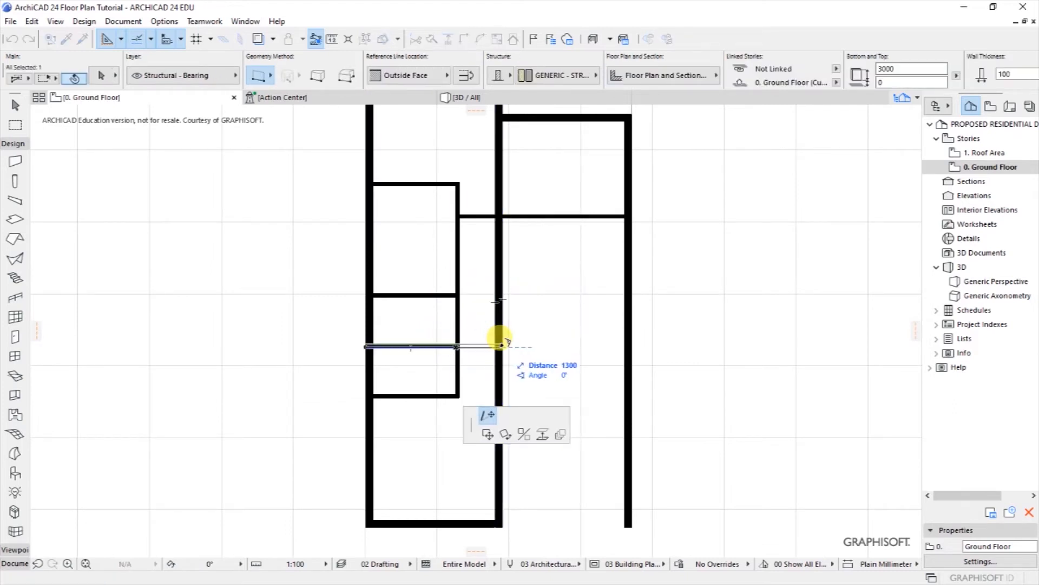
{"action": "left_click", "coordinate": [526, 347]}
{"action": "key", "text": "Escape"}
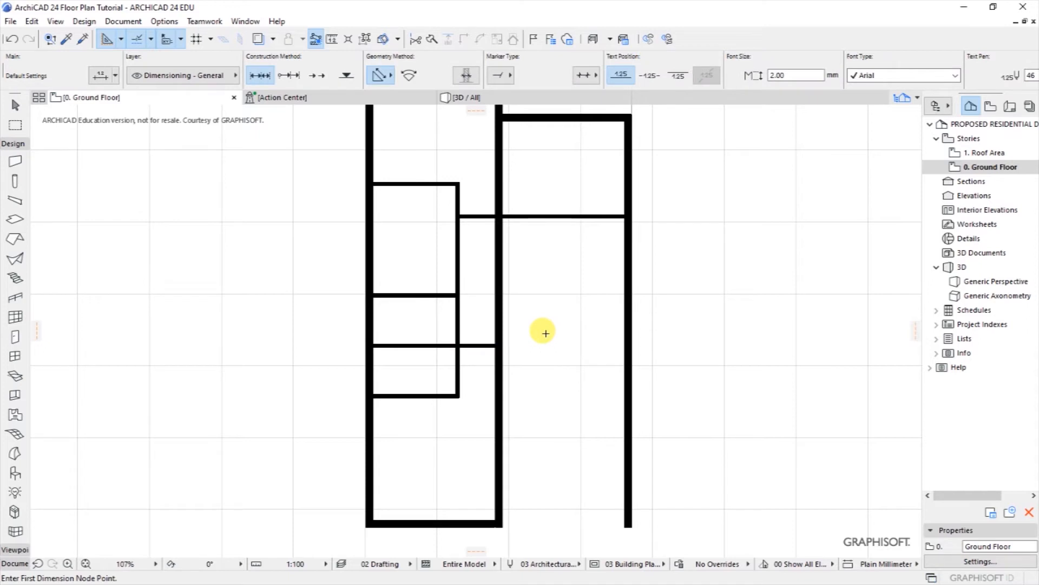
{"action": "scroll", "coordinate": [436, 338], "scroll_direction": "down", "scroll_amount": 2}
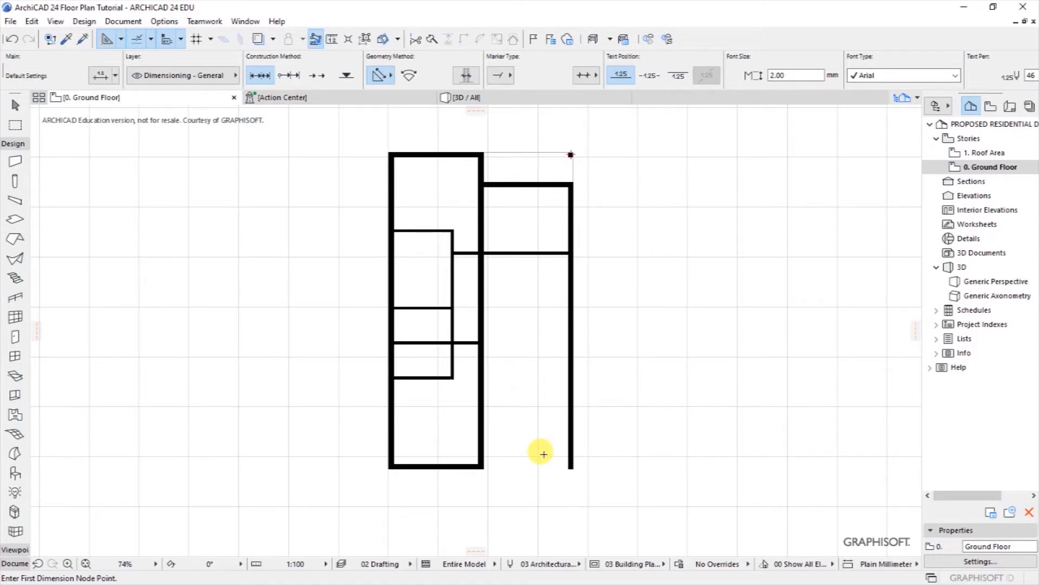
Step: Draw a 1500 mm vertical guide line up from the bottom wall, plus a horizontal guide from its top
{"action": "scroll", "coordinate": [541, 453], "scroll_direction": "up", "scroll_amount": 1}
{"action": "scroll", "coordinate": [538, 476], "scroll_direction": "up", "scroll_amount": 1}
{"action": "scroll", "coordinate": [541, 477], "scroll_direction": "up", "scroll_amount": 1}
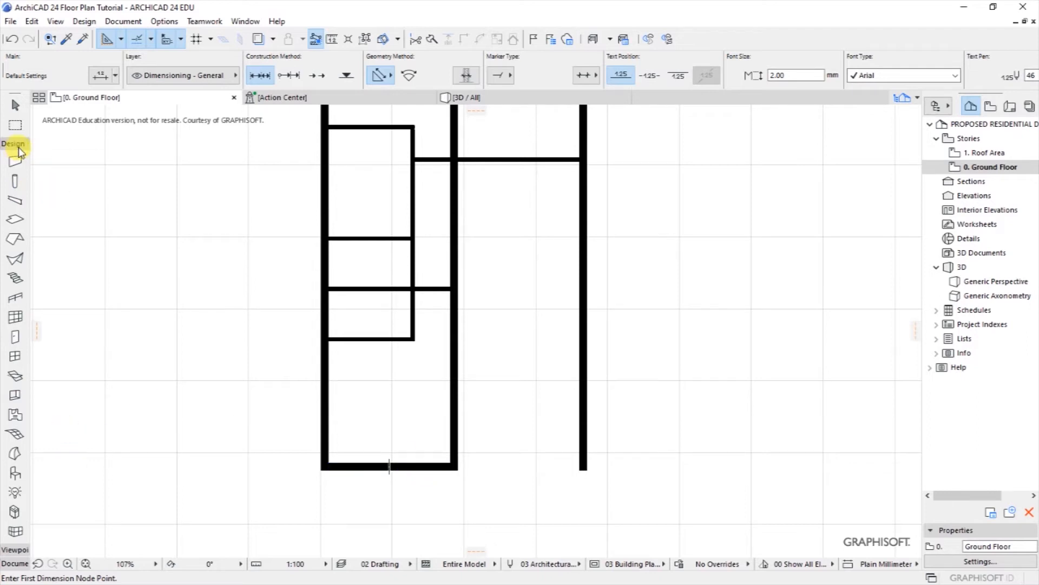
{"action": "left_click", "coordinate": [133, 22]}
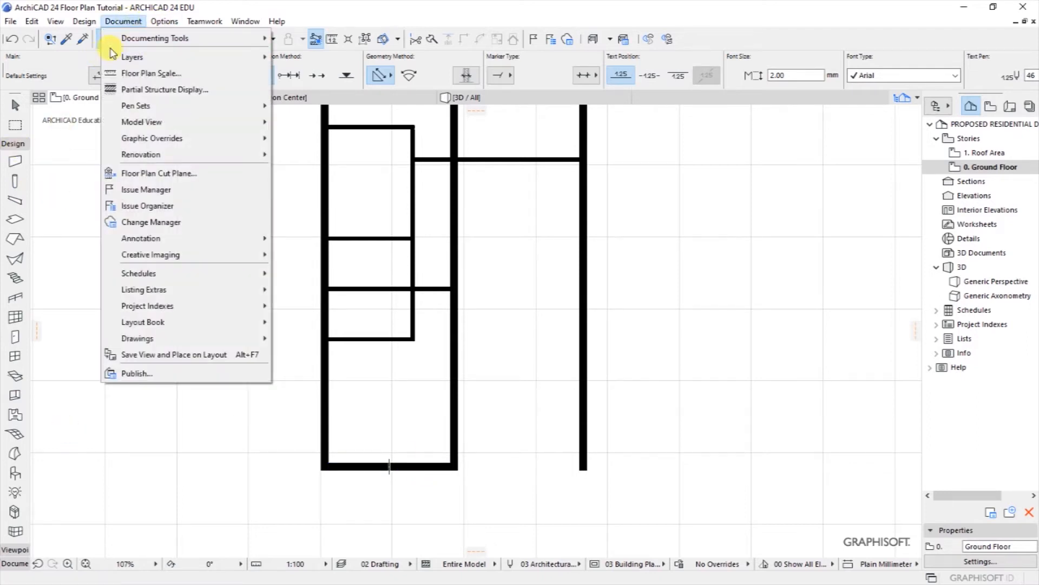
{"action": "mouse_move", "coordinate": [181, 39]}
{"action": "left_click", "coordinate": [346, 317]}
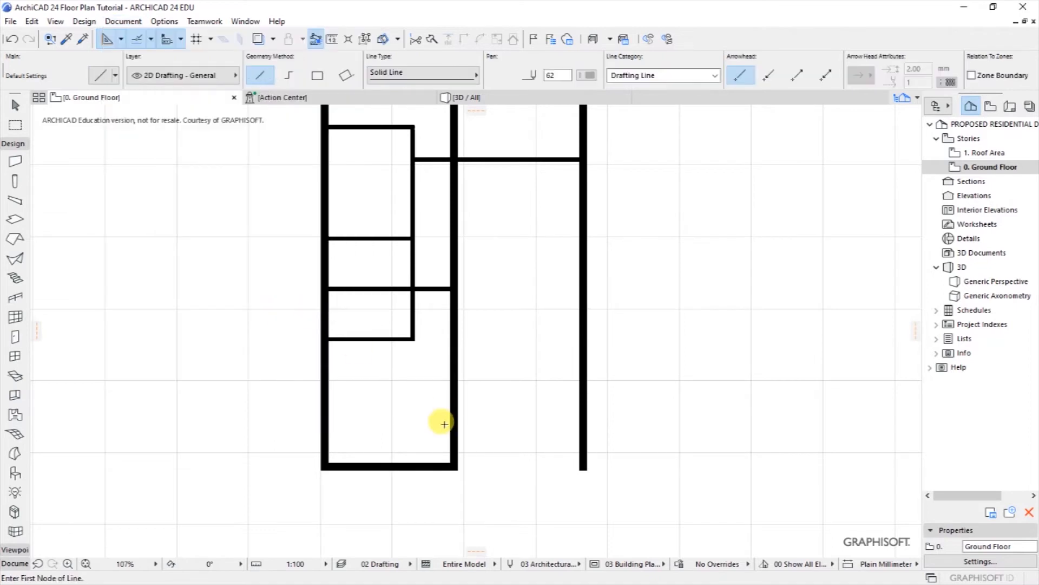
{"action": "left_click", "coordinate": [444, 463]}
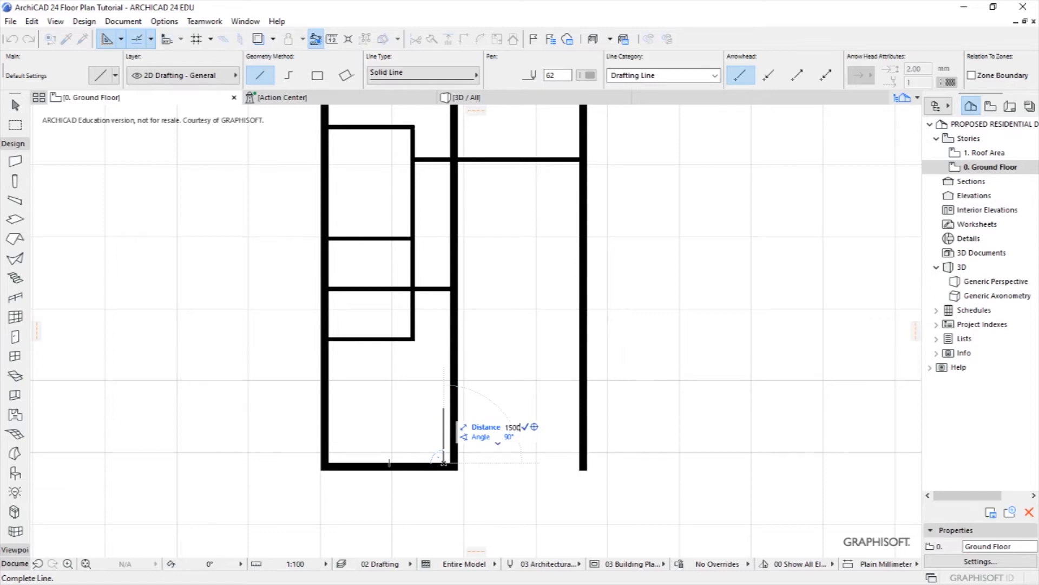
{"action": "key", "text": "Return"}
{"action": "left_click", "coordinate": [443, 409]}
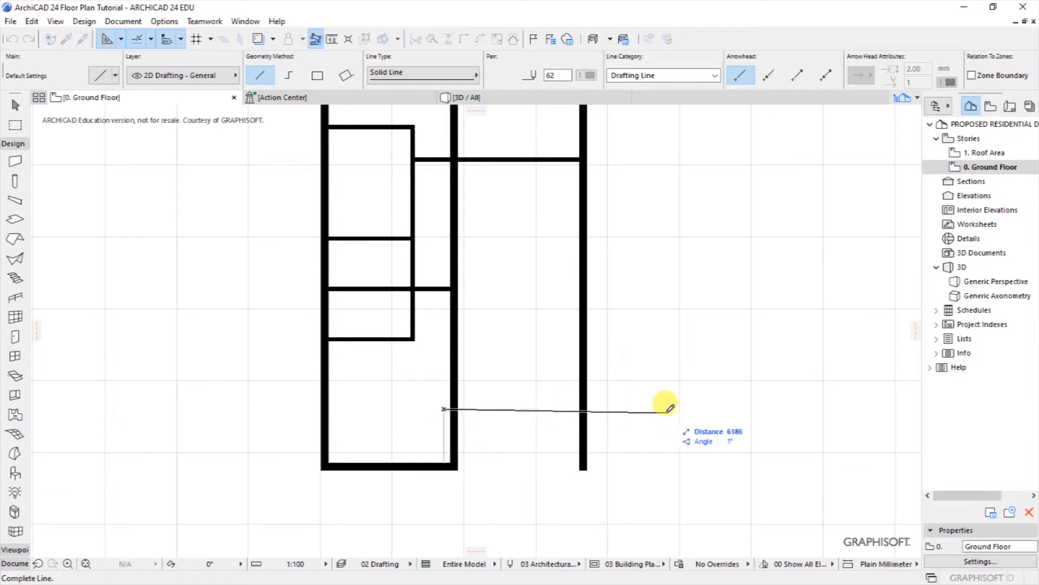
{"action": "left_click", "coordinate": [664, 409]}
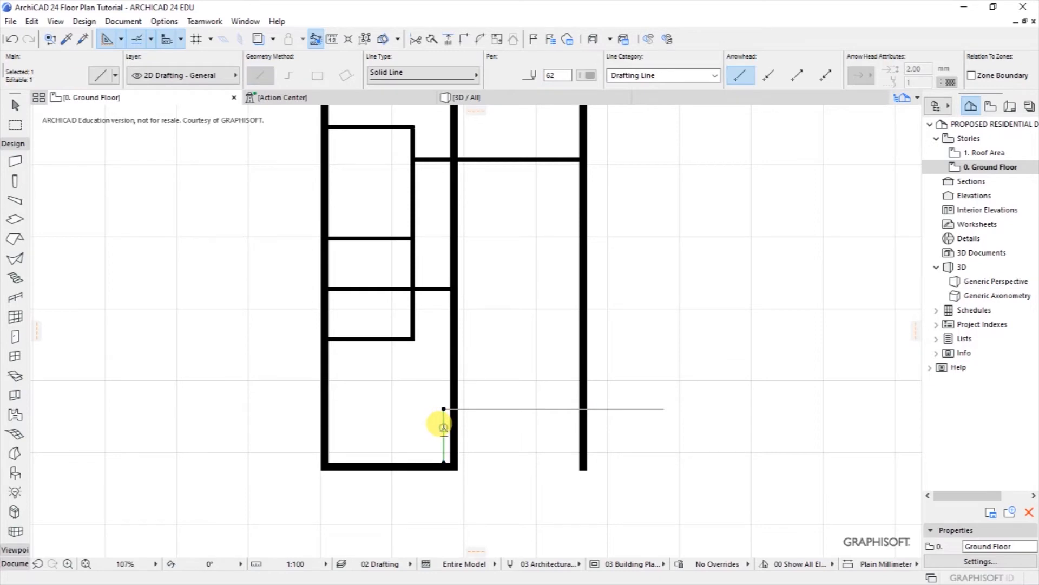
{"action": "key", "text": "Escape"}
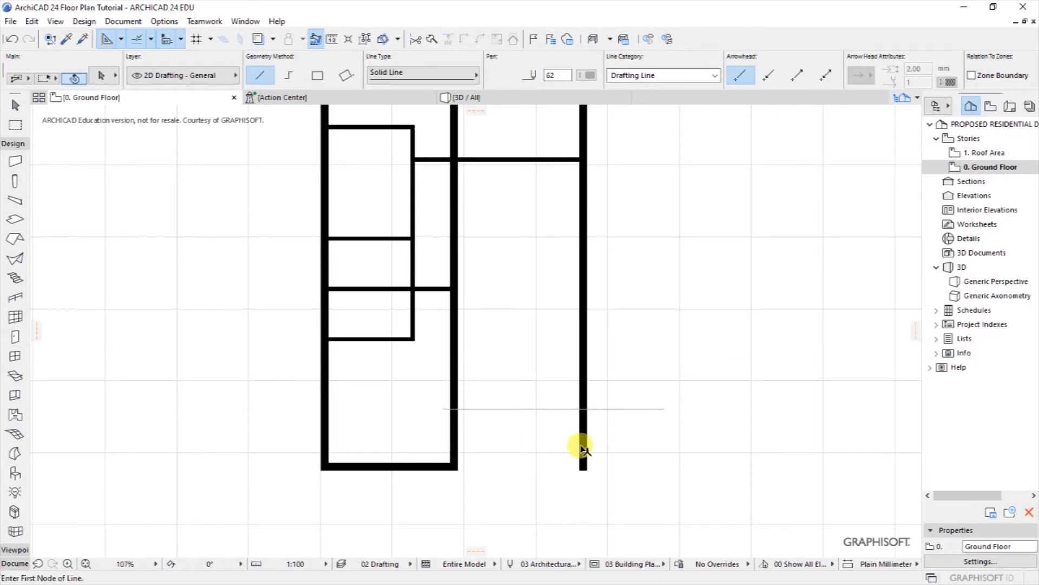
Step: Pull the right wall's bottom end up to stop at the horizontal guide line
{"action": "left_click", "coordinate": [581, 467], "text": "shift"}
{"action": "left_click", "coordinate": [581, 467]}
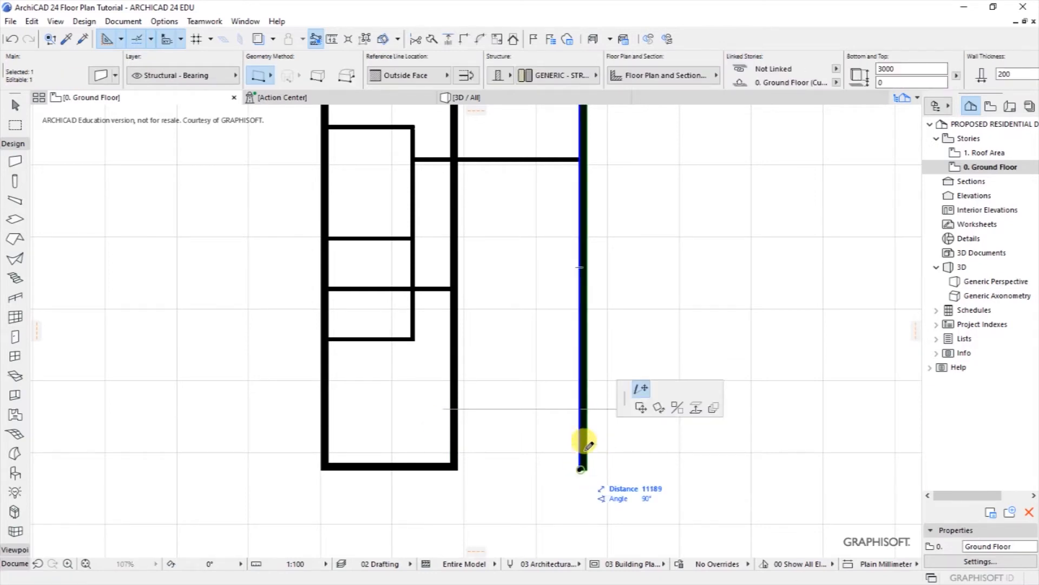
{"action": "left_click", "coordinate": [623, 394]}
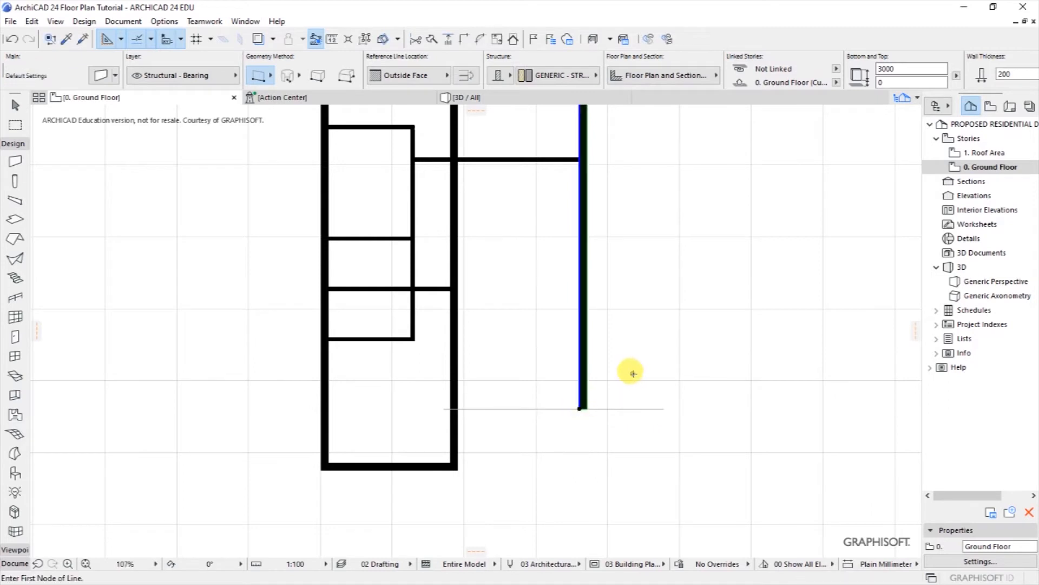
{"action": "key", "text": "Escape"}
{"action": "scroll", "coordinate": [569, 406], "scroll_direction": "up", "scroll_amount": 2}
Step: Draw a horizontal wall from the right wall's end across to the middle wall
{"action": "left_click", "coordinate": [575, 407]}
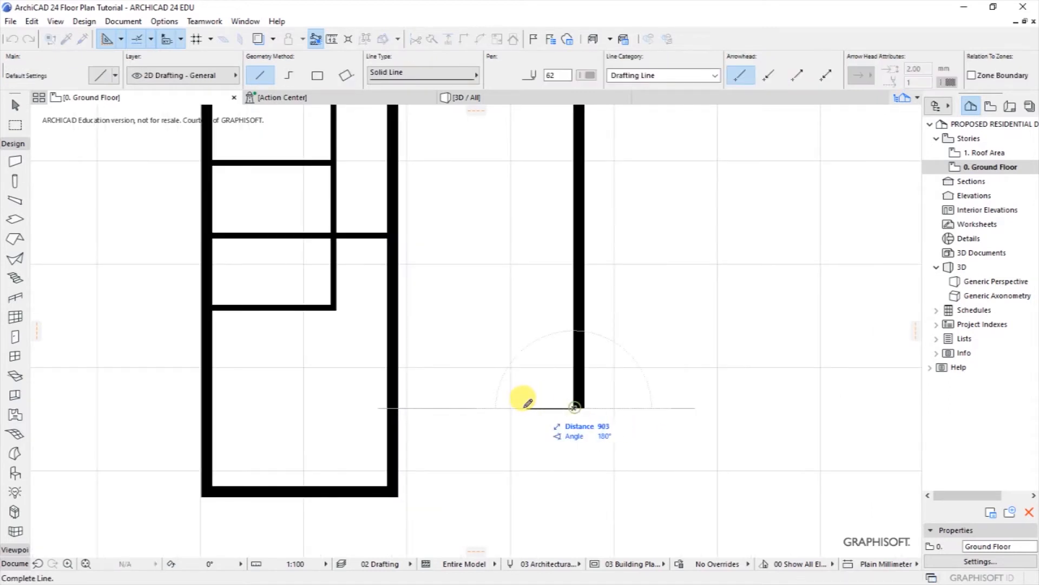
{"action": "left_click", "coordinate": [23, 171]}
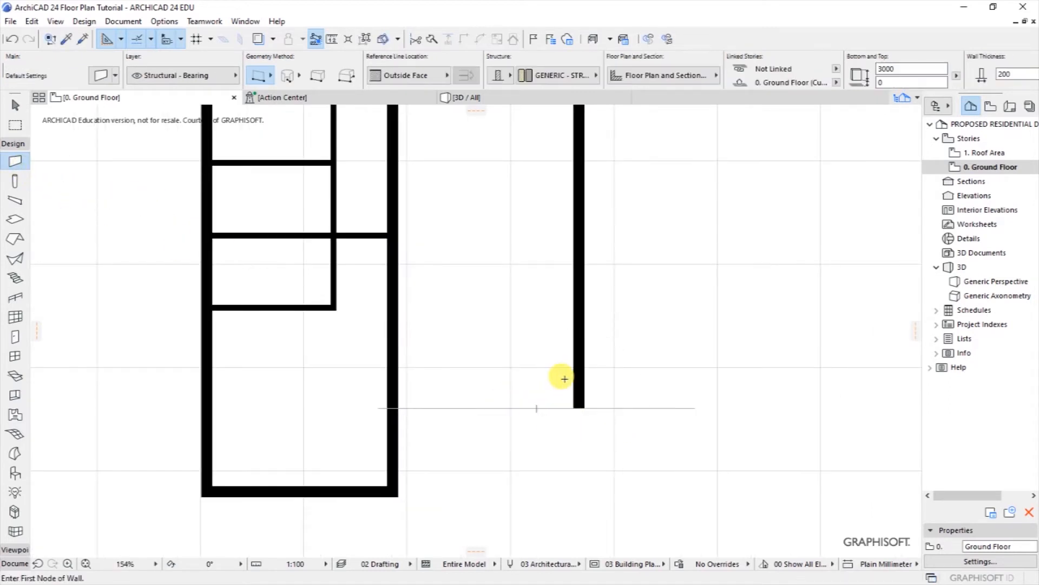
{"action": "left_click", "coordinate": [574, 408]}
{"action": "left_click", "coordinate": [399, 408]}
Step: Move the new wall up 200 mm to sit flush, then delete the horizontal guide line
{"action": "left_click", "coordinate": [485, 418], "text": "shift"}
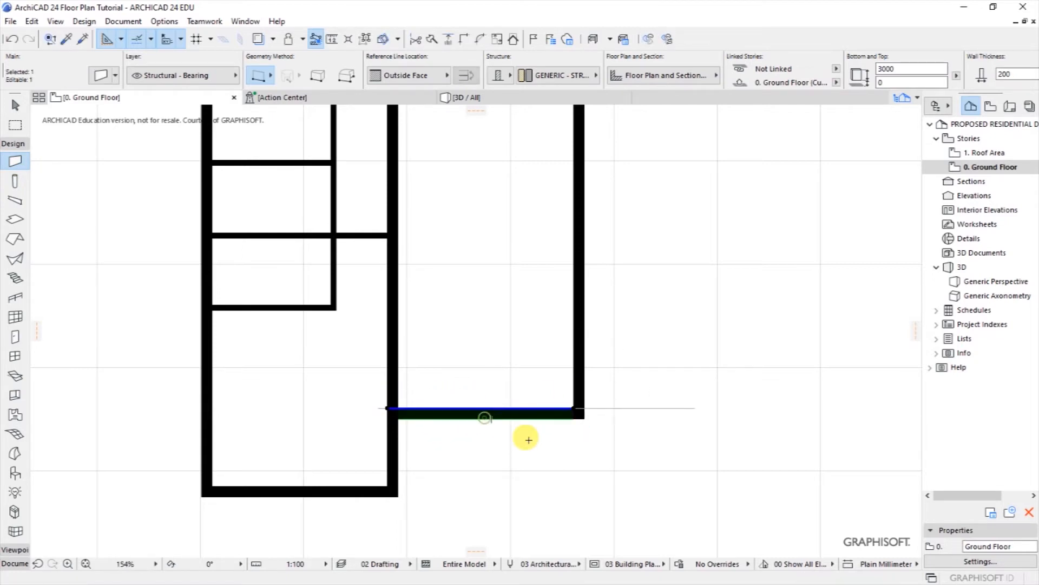
{"action": "key", "text": "ctrl+d"}
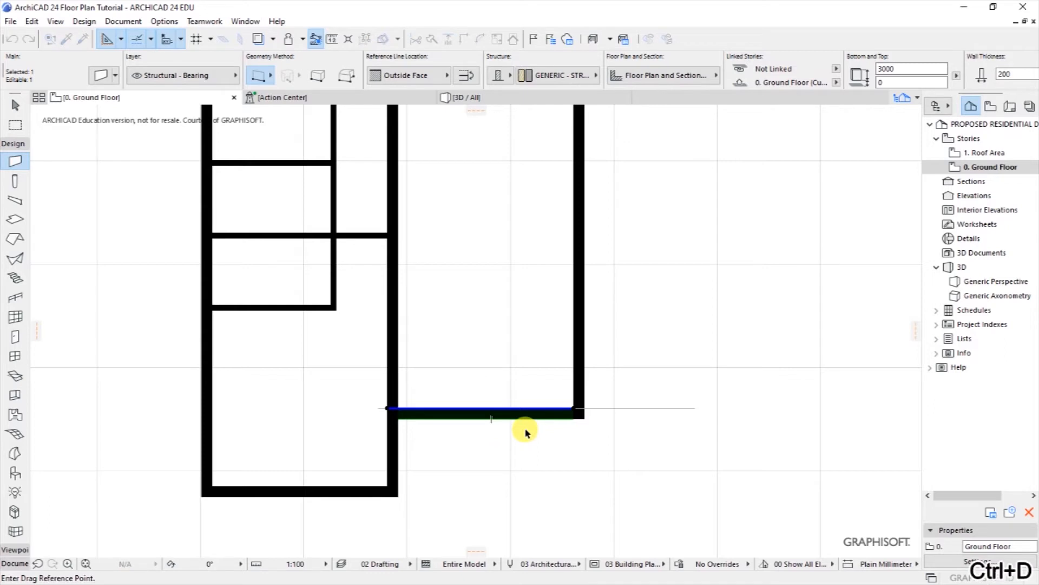
{"action": "left_click", "coordinate": [526, 430]}
{"action": "type", "text": "200"}
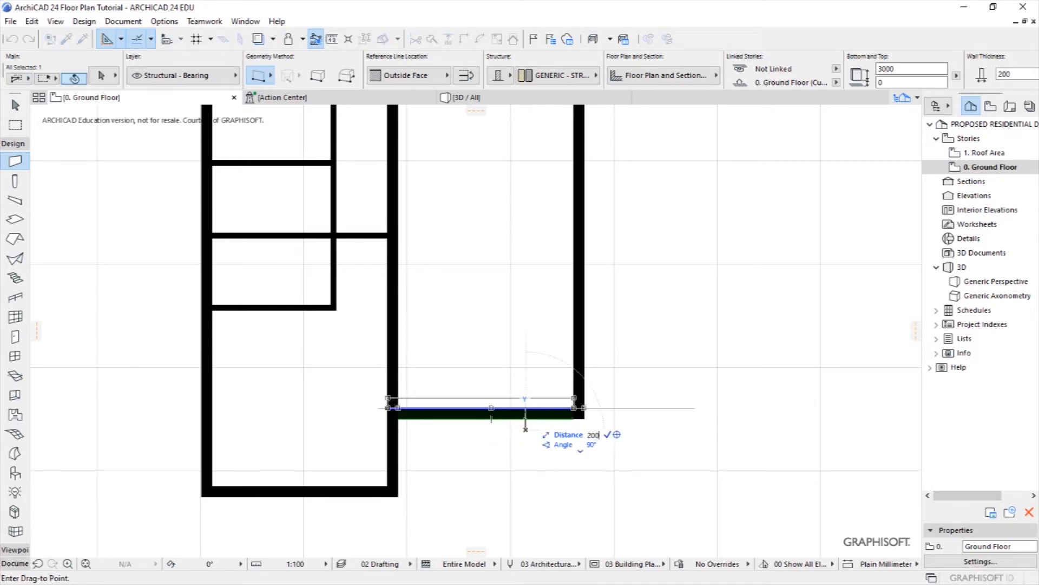
{"action": "left_click", "coordinate": [525, 421]}
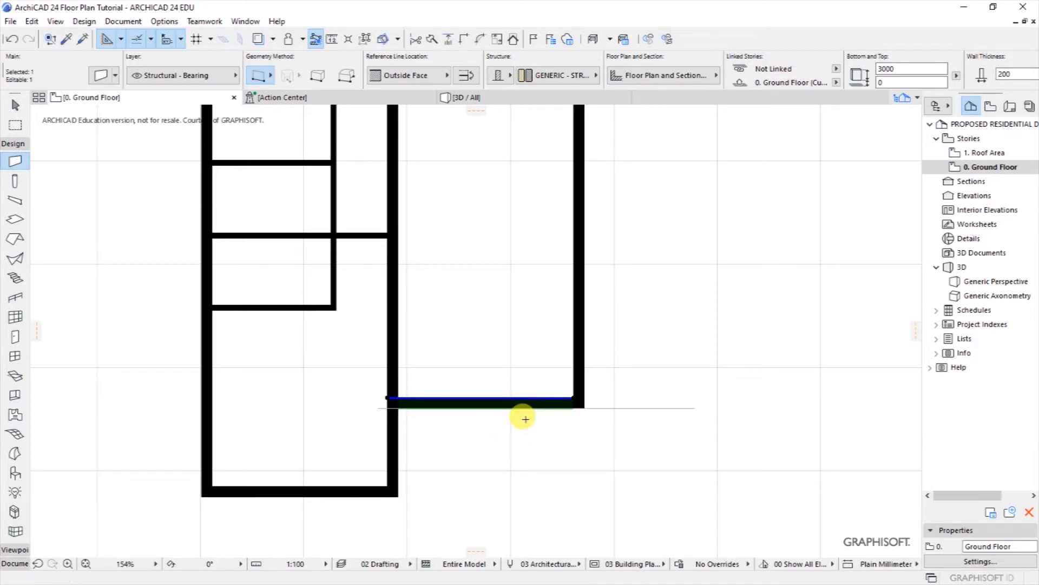
{"action": "key", "text": "Escape"}
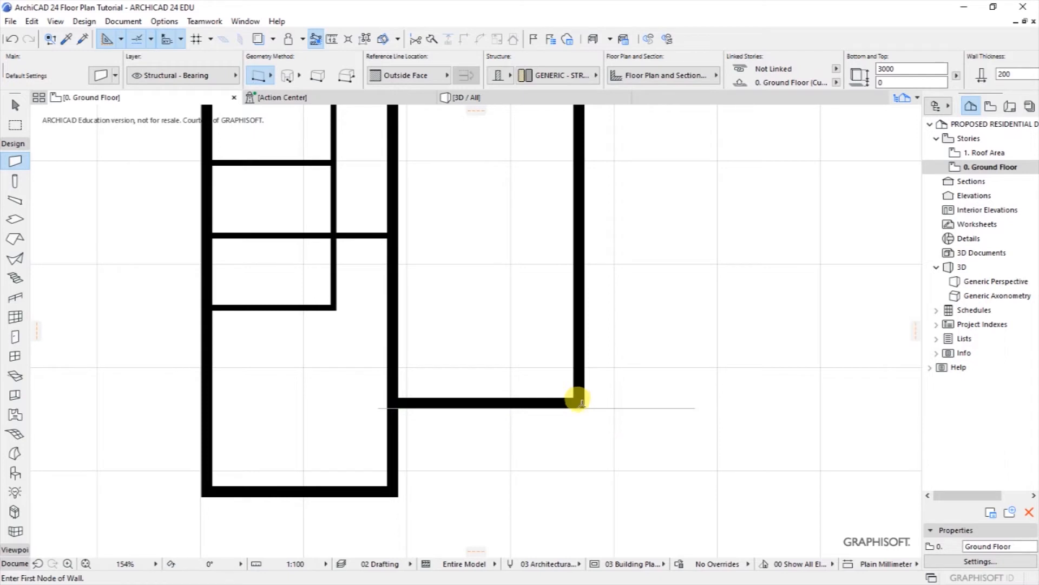
{"action": "left_click", "coordinate": [644, 410], "text": "shift"}
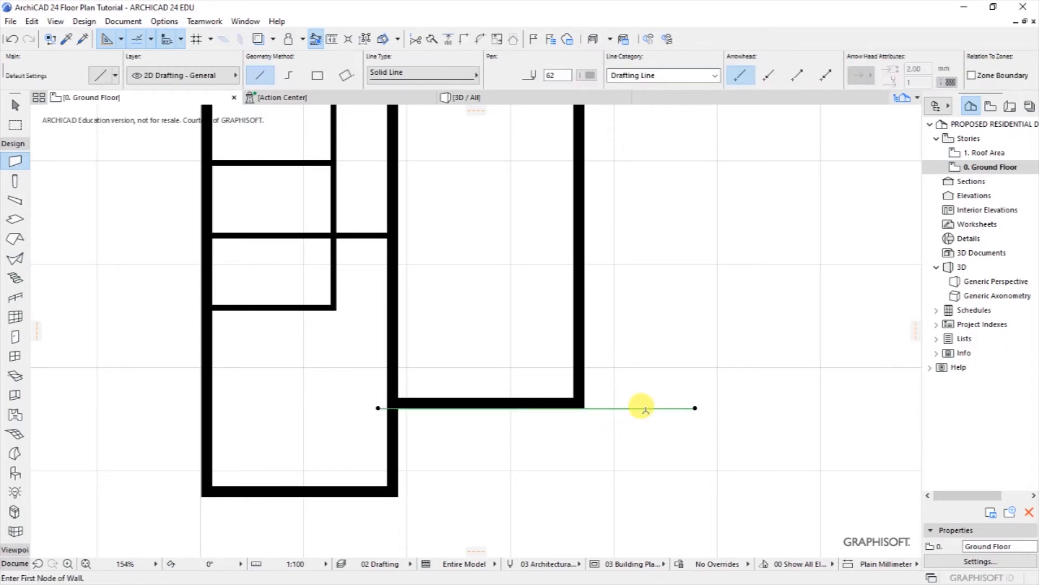
{"action": "key", "text": "Delete"}
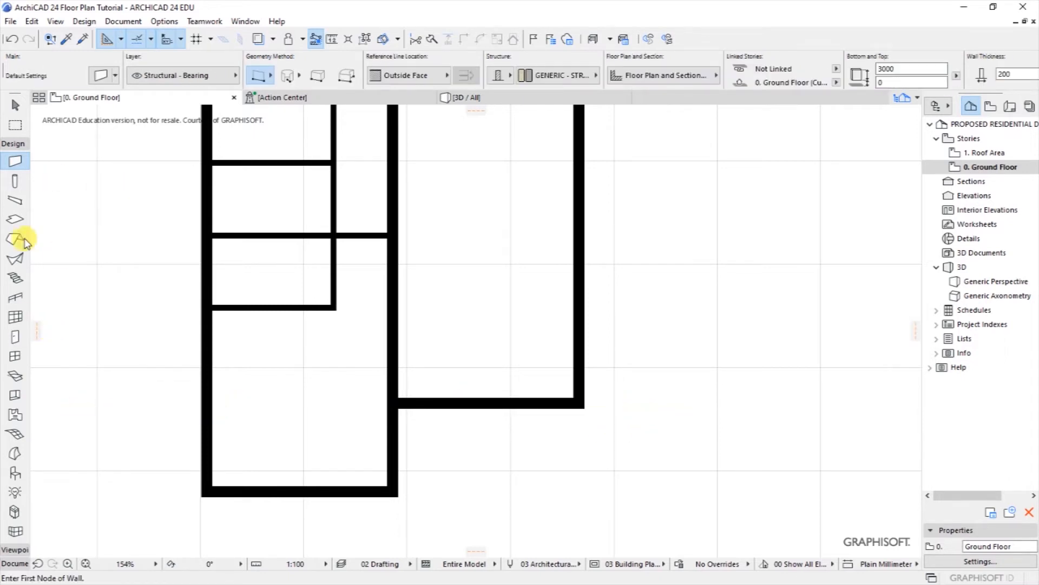
{"action": "left_click", "coordinate": [13, 145]}
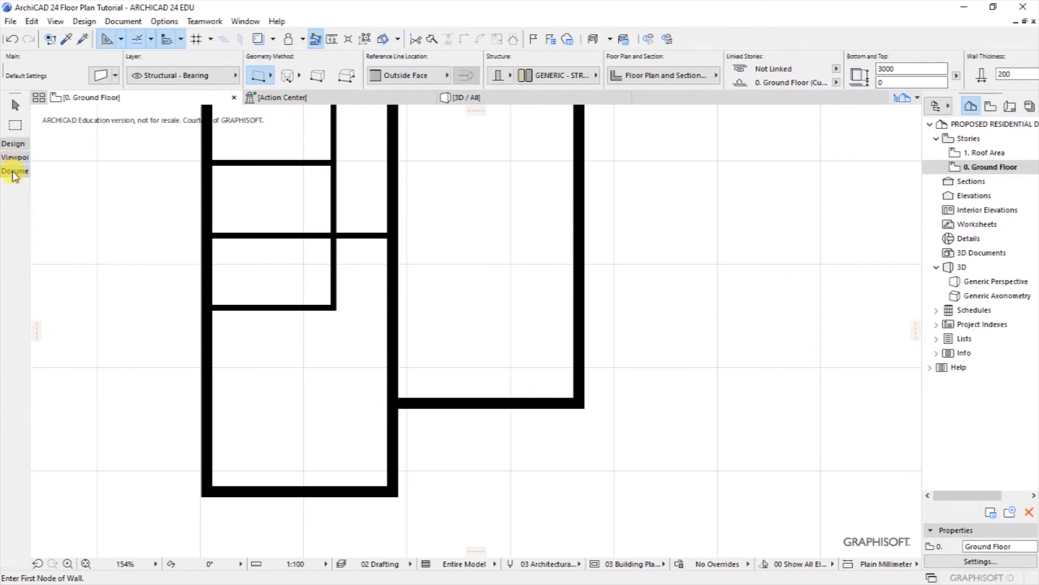
{"action": "left_click", "coordinate": [14, 171]}
{"action": "left_click", "coordinate": [13, 364]}
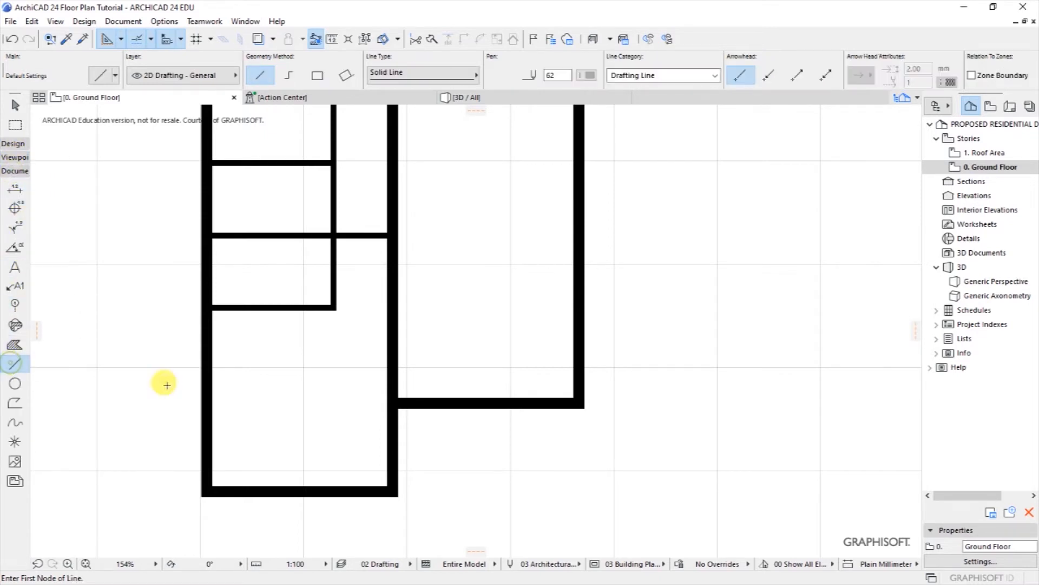
{"action": "left_click", "coordinate": [580, 404]}
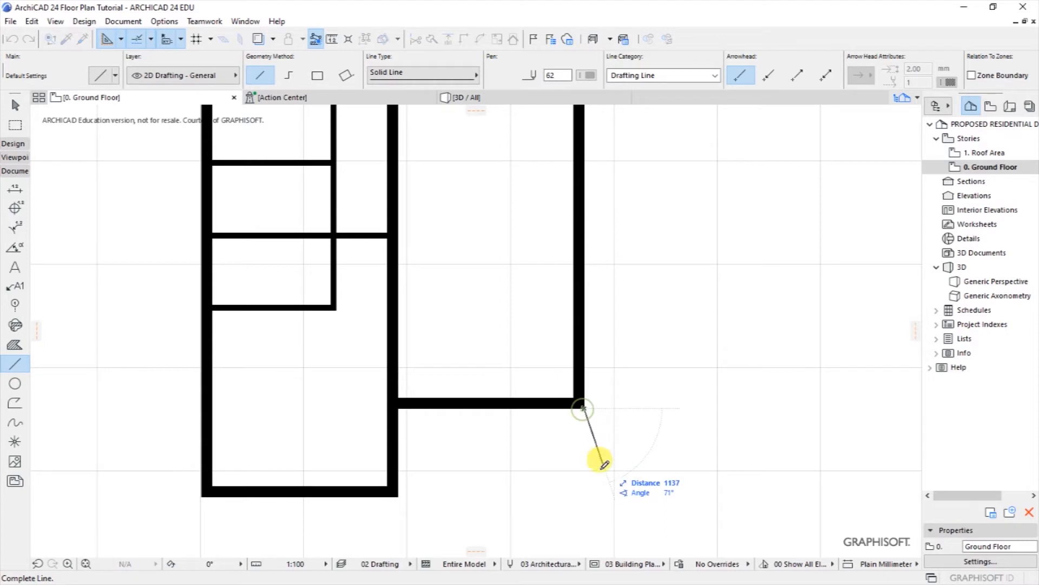
{"action": "left_click", "coordinate": [584, 542]}
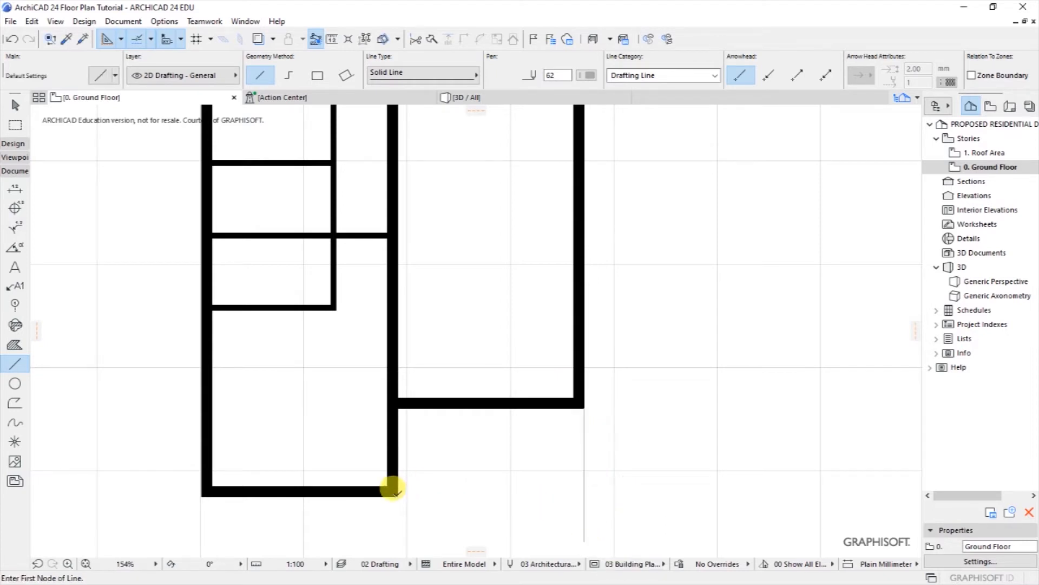
{"action": "left_click", "coordinate": [393, 489]}
{"action": "left_click", "coordinate": [622, 490]}
{"action": "scroll", "coordinate": [608, 457], "scroll_direction": "down", "scroll_amount": 5}
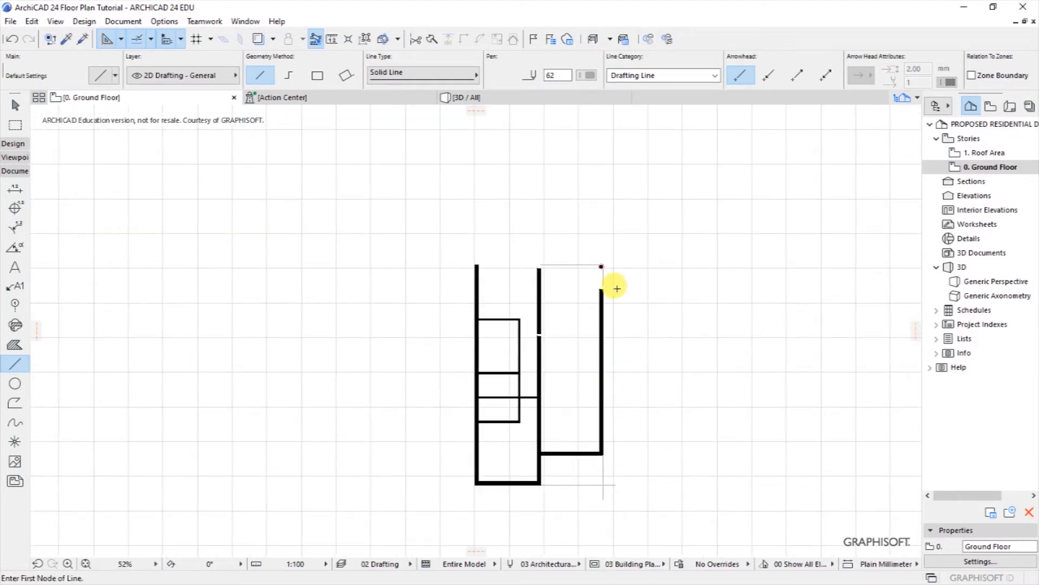
{"action": "scroll", "coordinate": [598, 267], "scroll_direction": "up", "scroll_amount": 6}
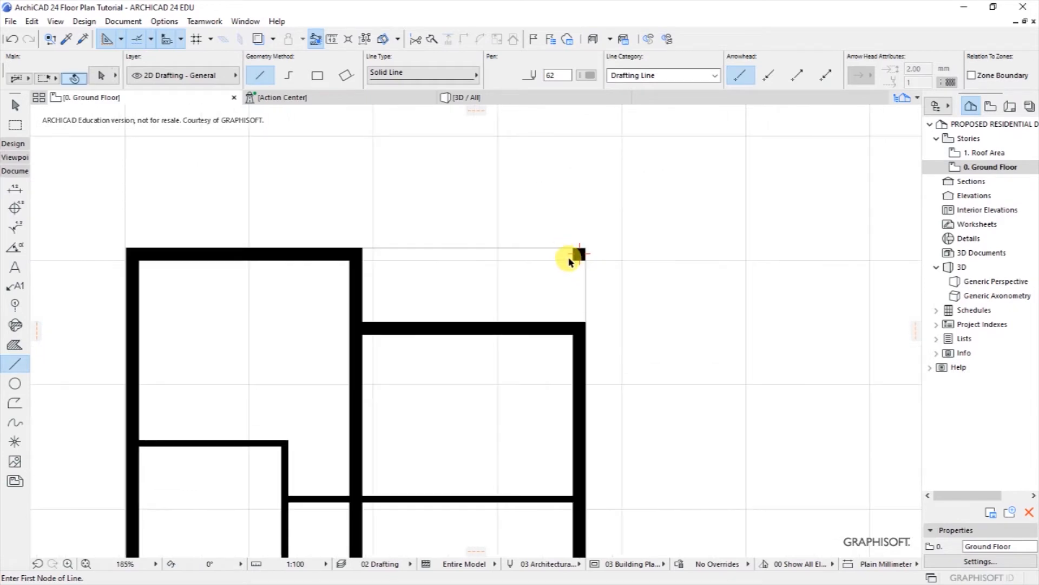
{"action": "left_click", "coordinate": [577, 274], "text": "shift"}
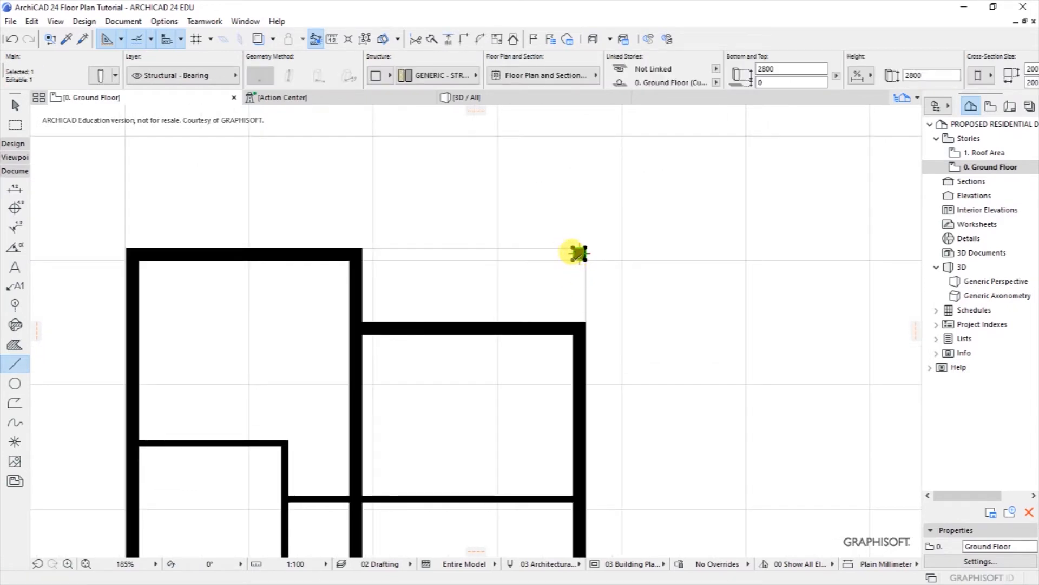
{"action": "right_click", "coordinate": [578, 253]}
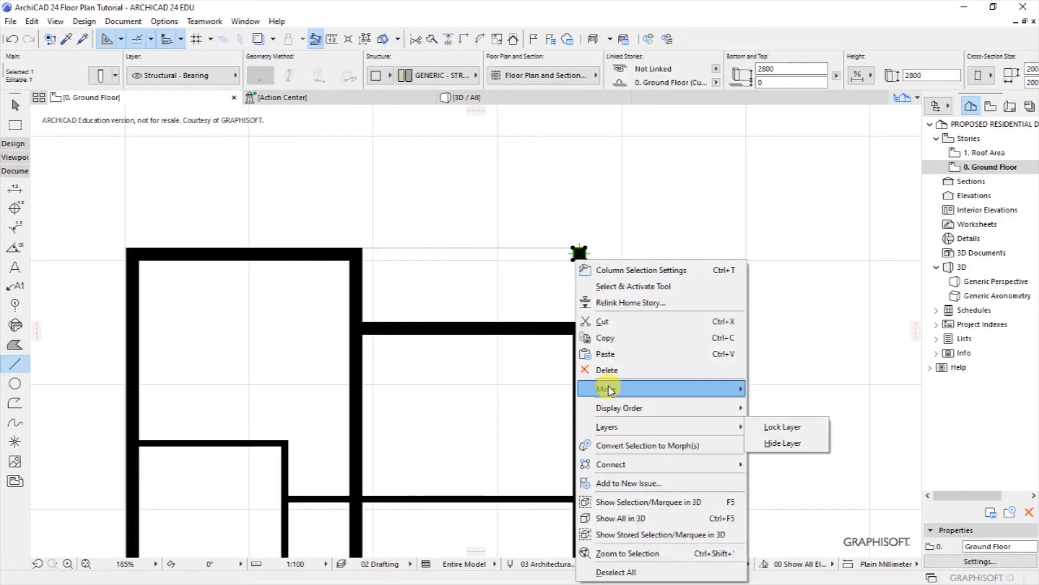
{"action": "mouse_move", "coordinate": [609, 388]}
{"action": "left_click", "coordinate": [792, 454]}
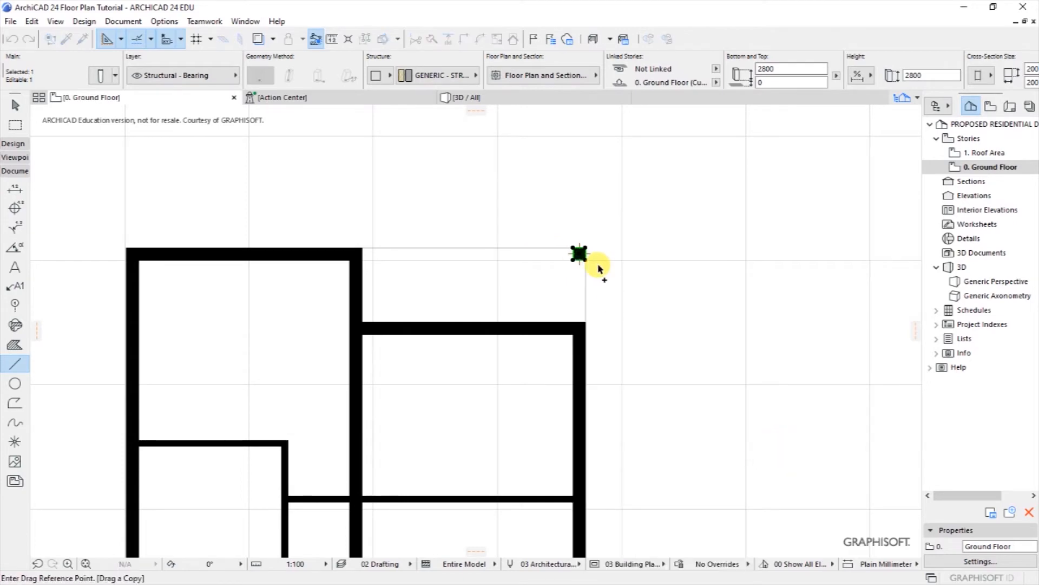
{"action": "scroll", "coordinate": [598, 268], "scroll_direction": "up", "scroll_amount": 2}
{"action": "left_click", "coordinate": [592, 266]}
{"action": "scroll", "coordinate": [530, 208], "scroll_direction": "down", "scroll_amount": 4}
{"action": "scroll", "coordinate": [540, 475], "scroll_direction": "up", "scroll_amount": 3}
{"action": "scroll", "coordinate": [538, 475], "scroll_direction": "up", "scroll_amount": 1}
{"action": "left_click", "coordinate": [543, 472]}
{"action": "key", "text": "Escape"}
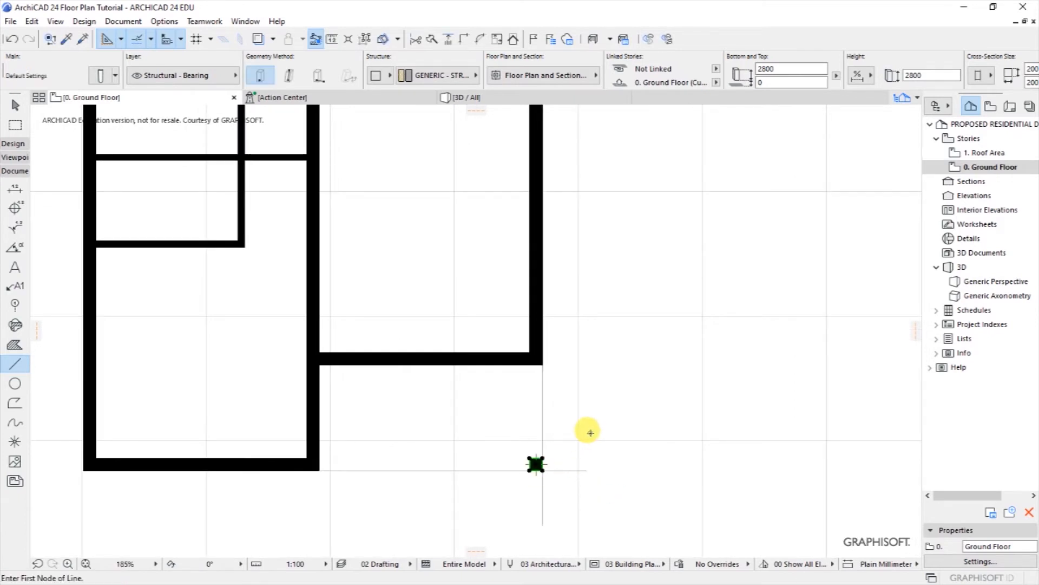
{"action": "scroll", "coordinate": [545, 497], "scroll_direction": "up", "scroll_amount": 2}
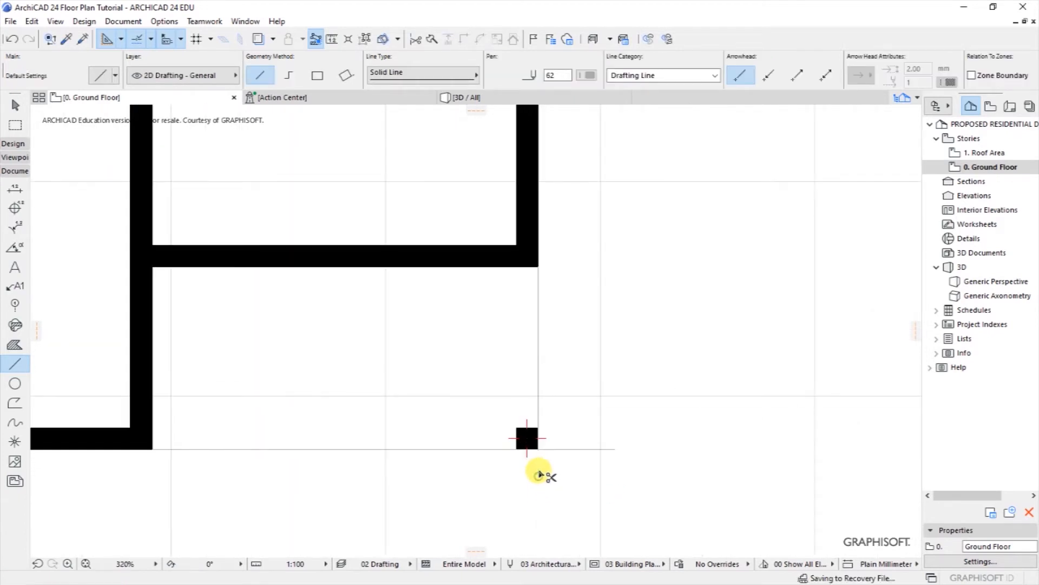
{"action": "scroll", "coordinate": [590, 466], "scroll_direction": "down", "scroll_amount": 8}
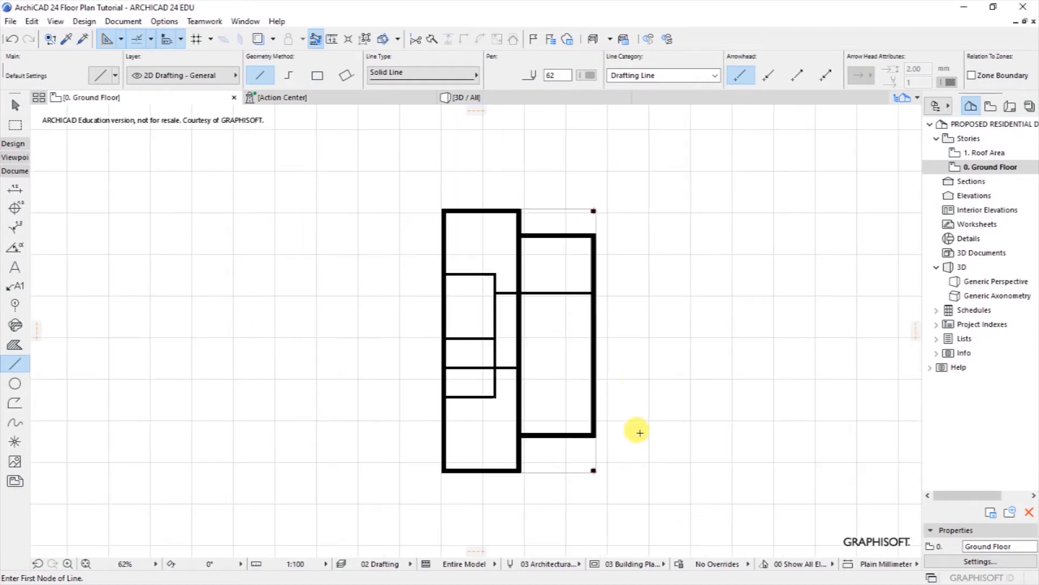
{"action": "scroll", "coordinate": [570, 350], "scroll_direction": "up", "scroll_amount": 1}
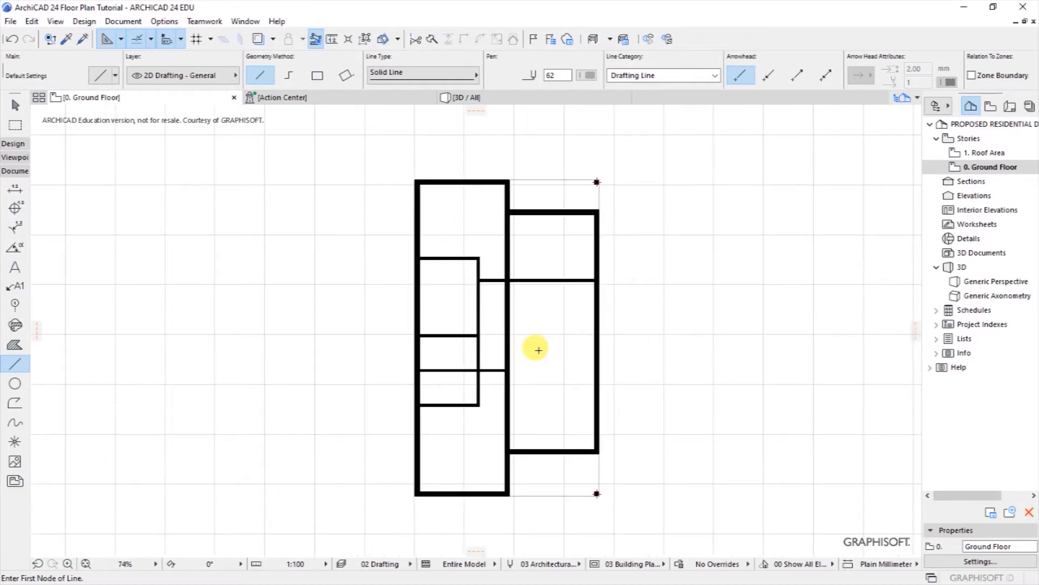
{"action": "scroll", "coordinate": [545, 332], "scroll_direction": "up", "scroll_amount": 1}
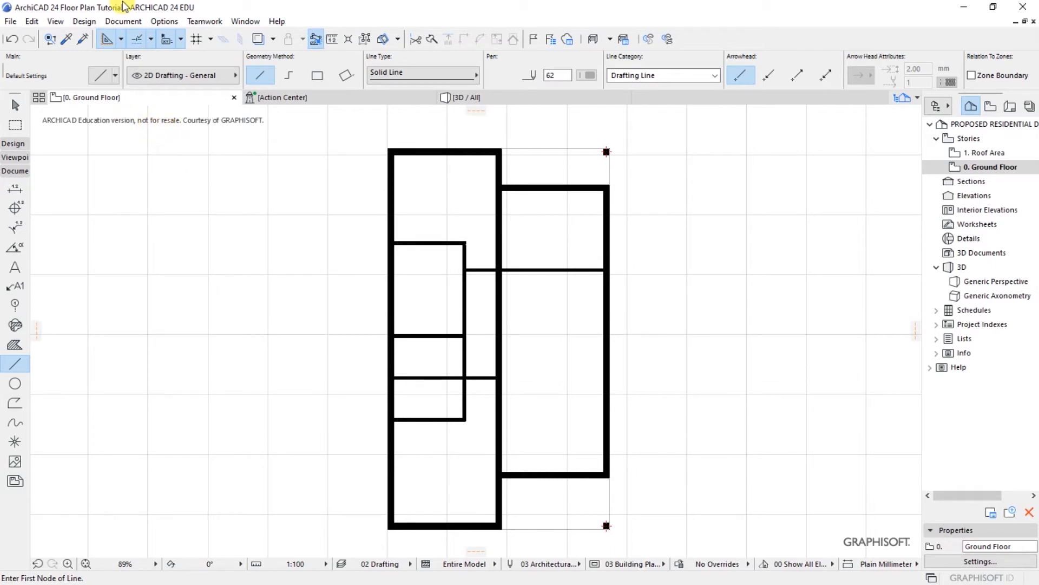
Step: Switch to the Text tool and set its default font to Montserrat
{"action": "left_click", "coordinate": [122, 21]}
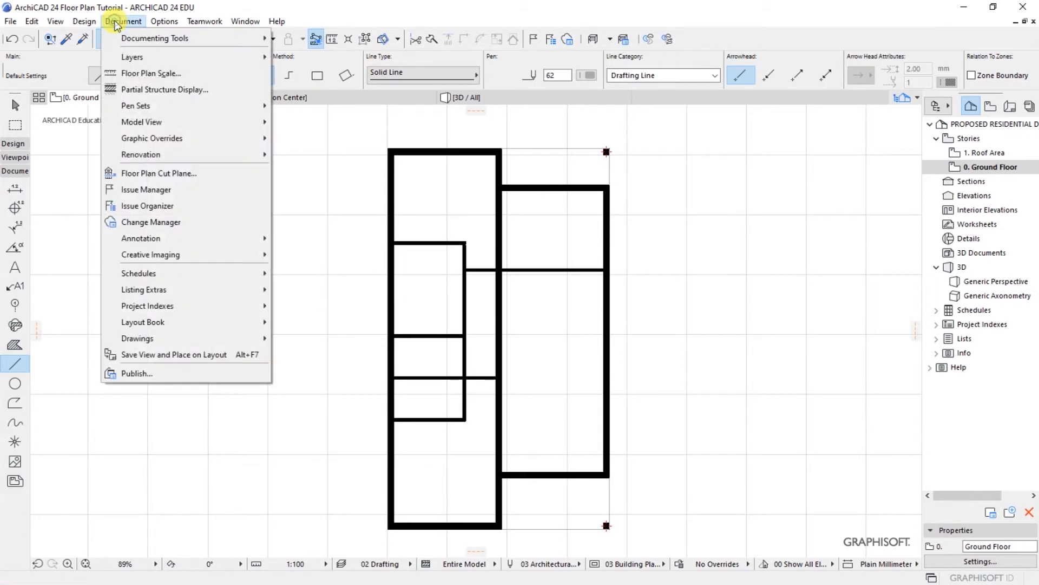
{"action": "mouse_move", "coordinate": [129, 42]}
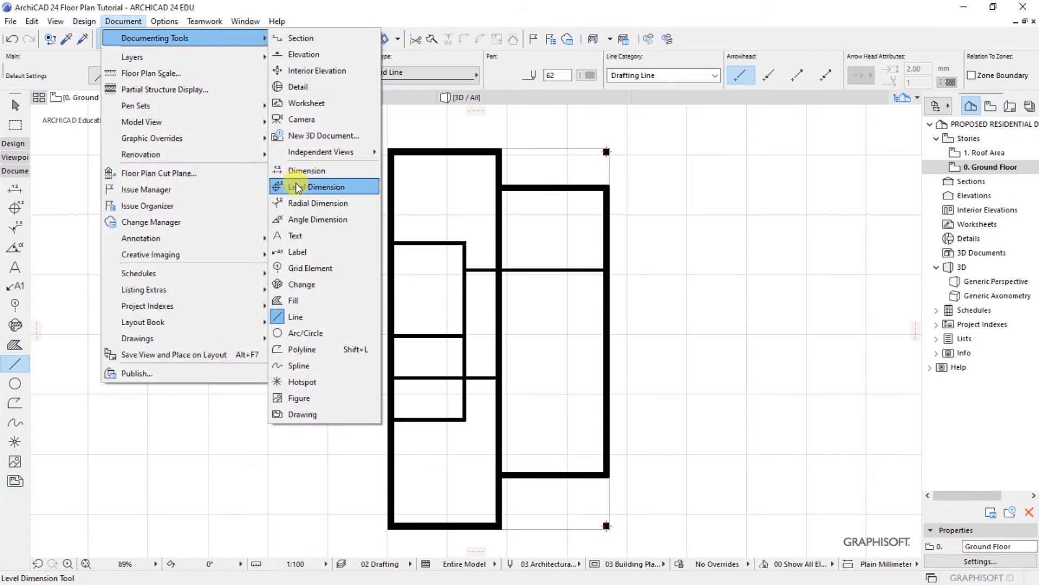
{"action": "left_click", "coordinate": [297, 236]}
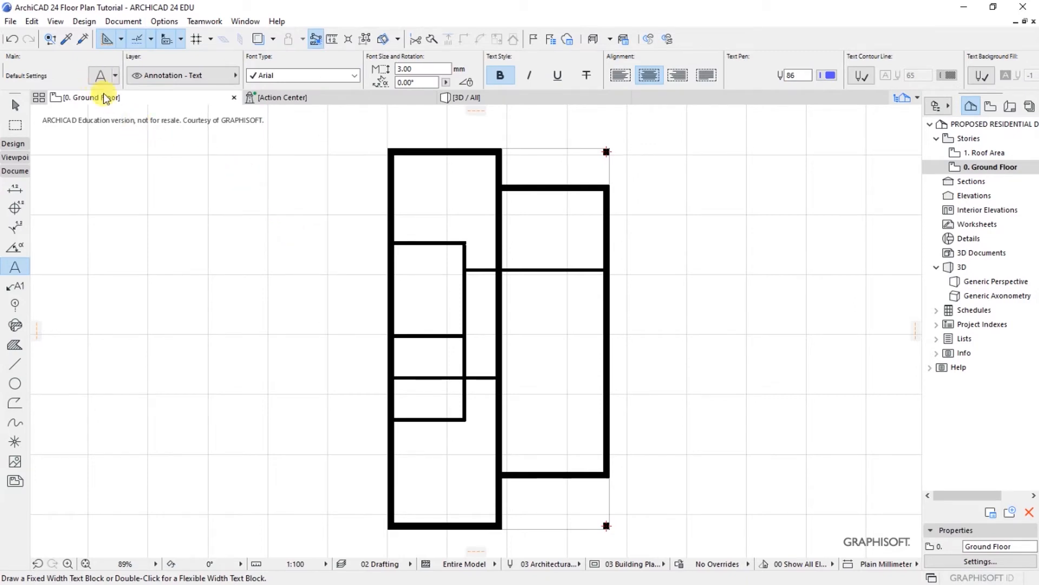
{"action": "left_click", "coordinate": [99, 77]}
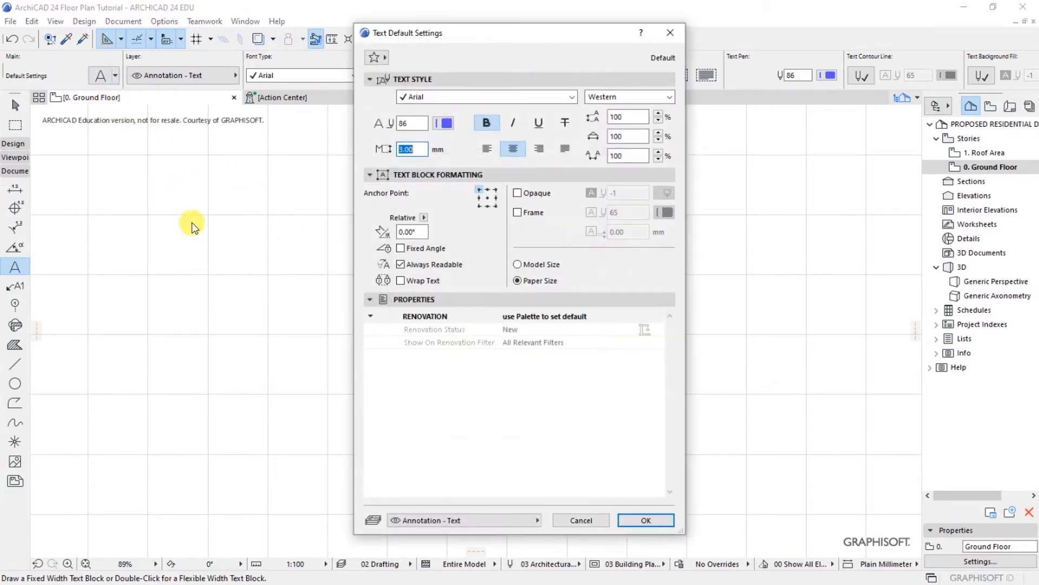
{"action": "left_click_drag", "start_coordinate": [457, 32], "coordinate": [447, 39]}
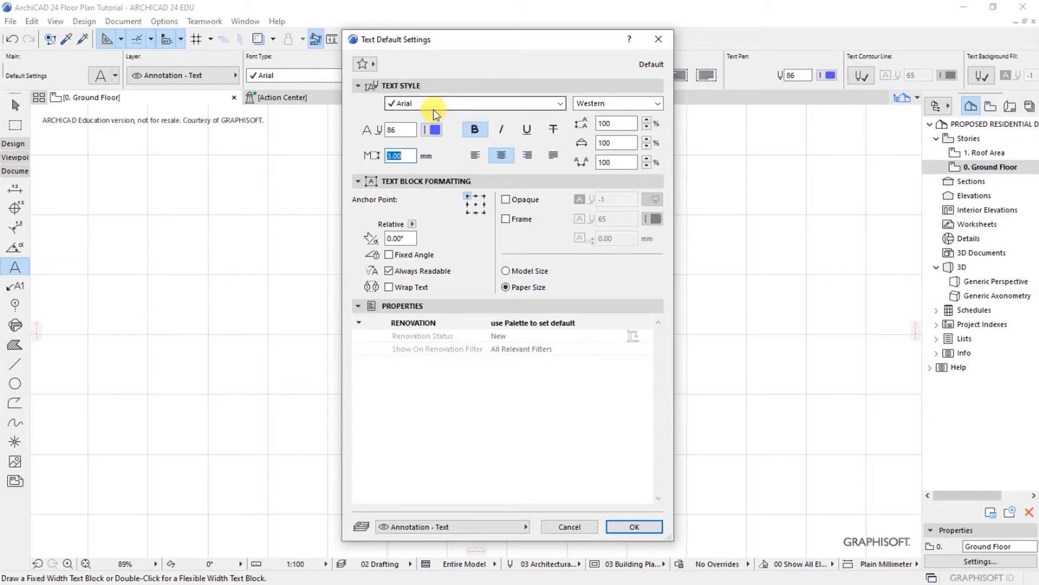
{"action": "left_click", "coordinate": [428, 104]}
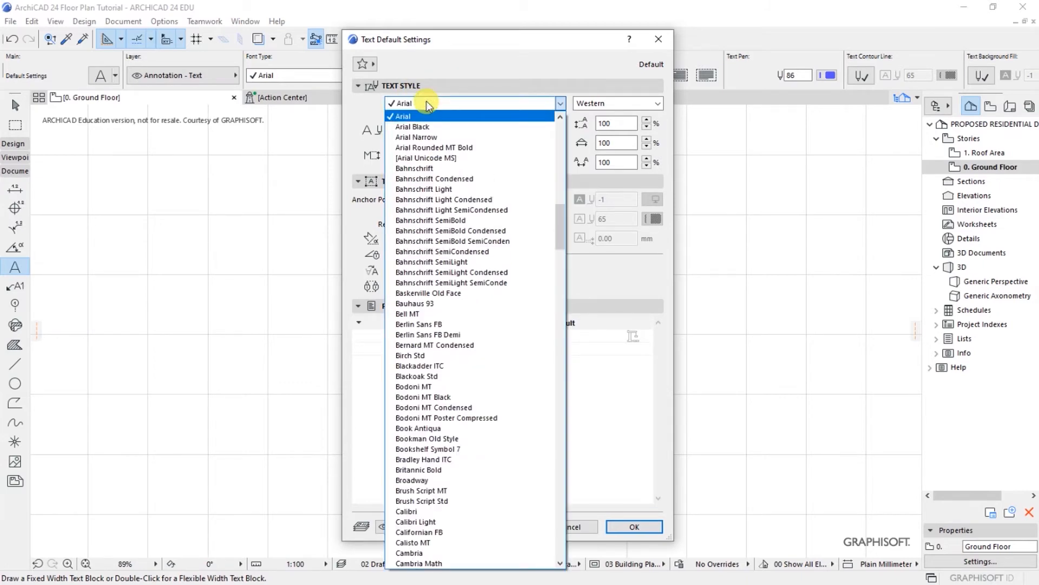
{"action": "key", "text": "m"}
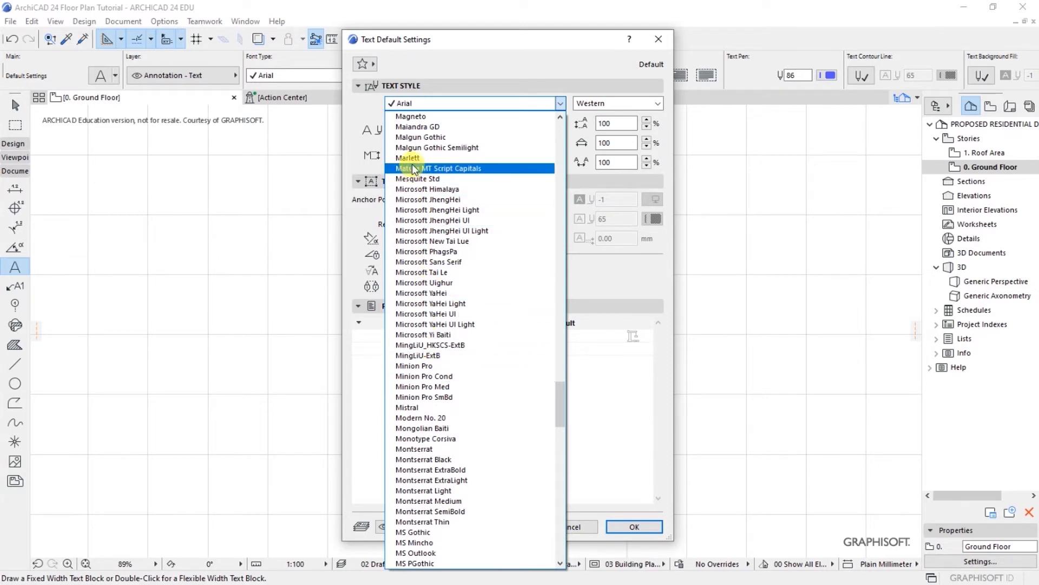
{"action": "left_click", "coordinate": [412, 449]}
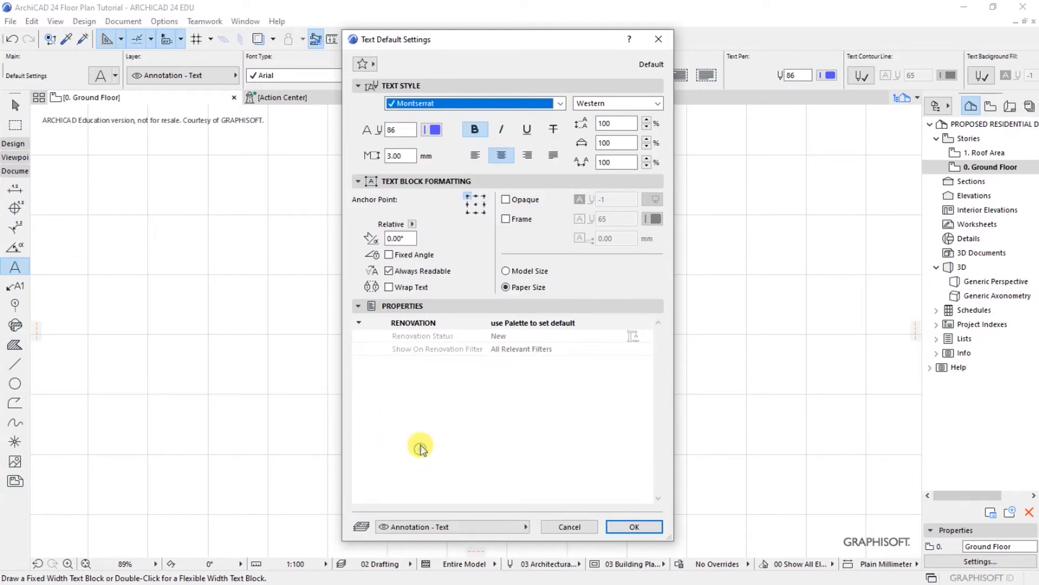
Step: Set the default text character script to Central European
{"action": "left_click", "coordinate": [617, 104]}
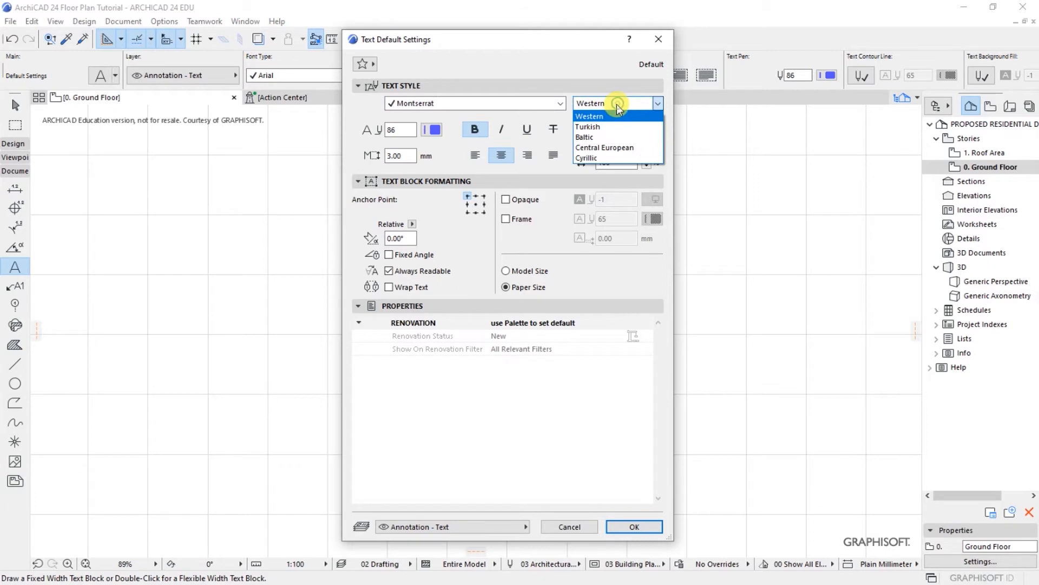
{"action": "left_click", "coordinate": [602, 148]}
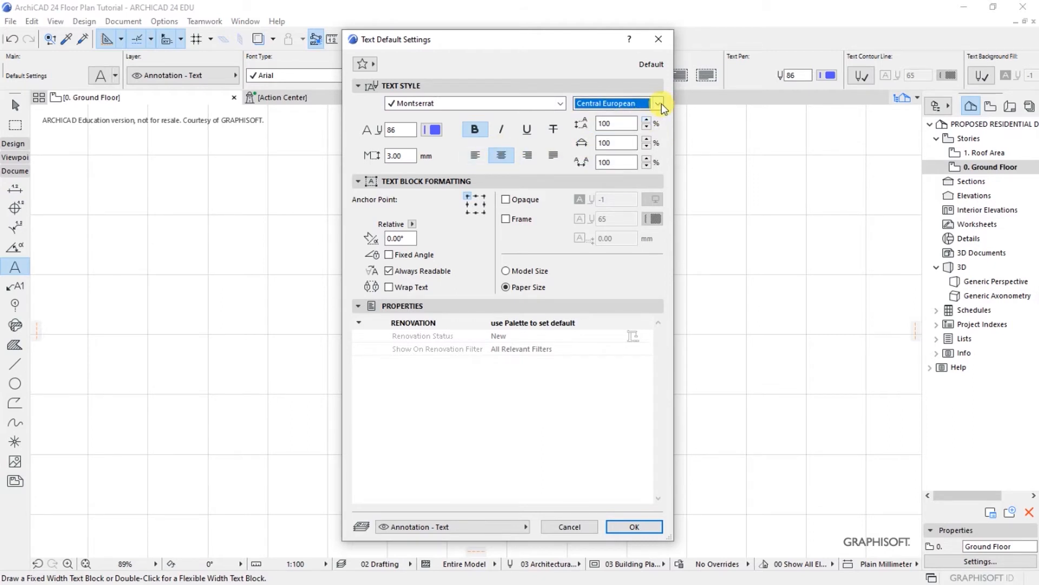
{"action": "left_click", "coordinate": [660, 104]}
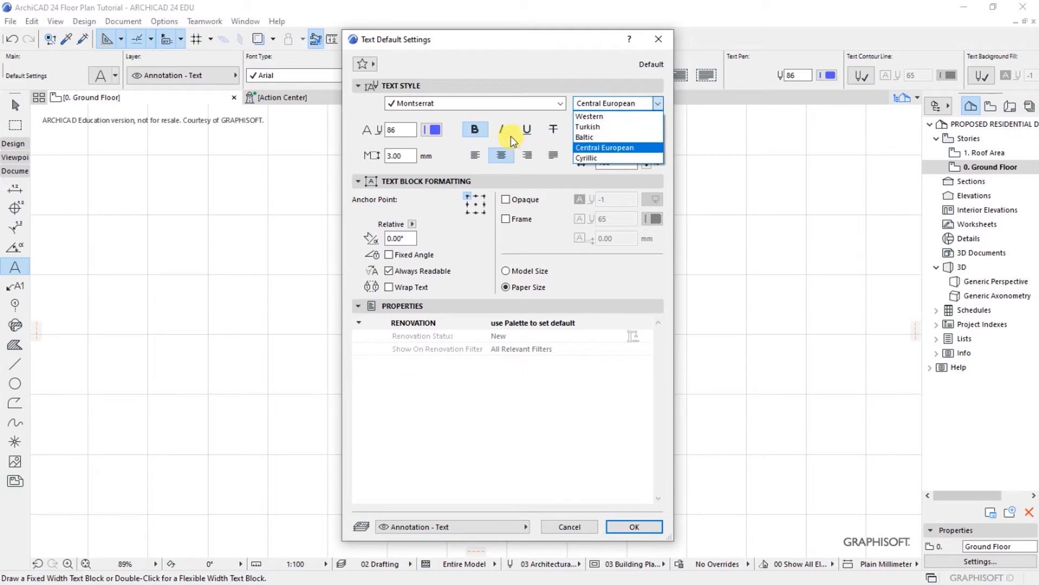
{"action": "left_click", "coordinate": [592, 116]}
{"action": "left_click", "coordinate": [659, 104]}
{"action": "left_click", "coordinate": [617, 147]}
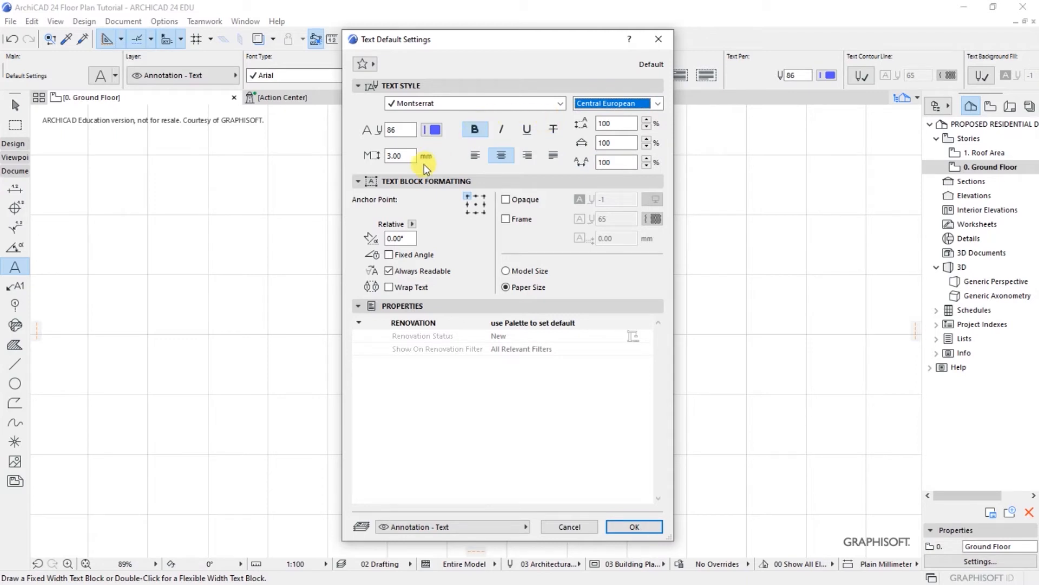
Step: Make the default text red pen 8, 1.80 mm high, with bold turned off
{"action": "left_click", "coordinate": [432, 130]}
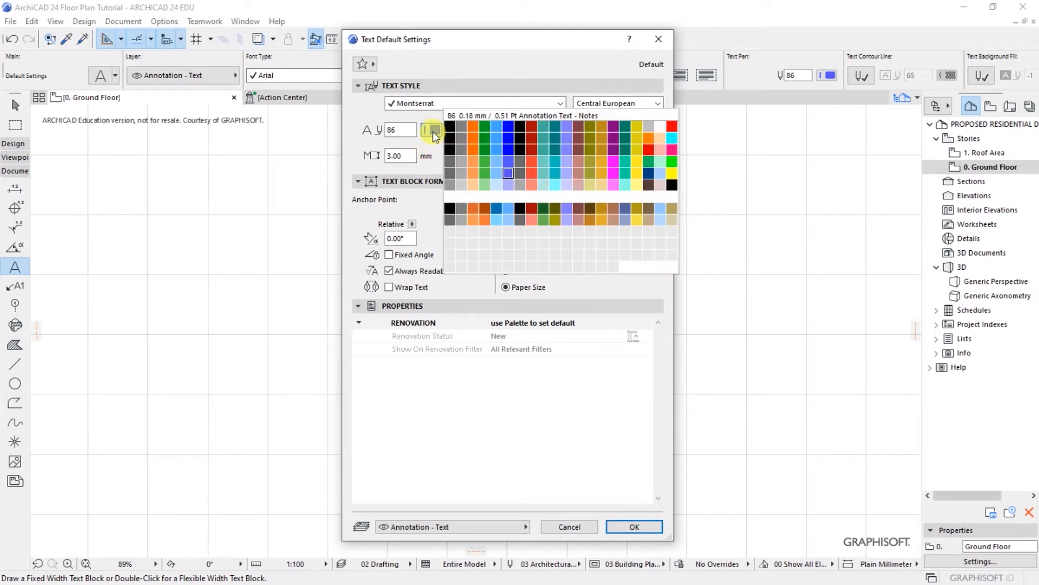
{"action": "left_click", "coordinate": [522, 133]}
{"action": "left_click", "coordinate": [531, 125]}
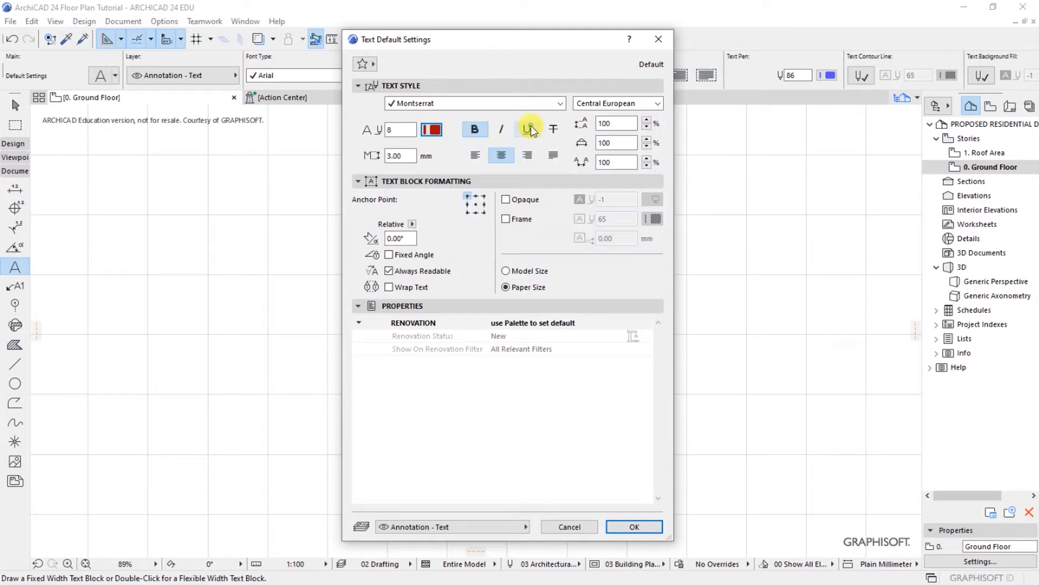
{"action": "left_click_drag", "start_coordinate": [413, 156], "coordinate": [377, 155]}
{"action": "type", "text": "1.8"}
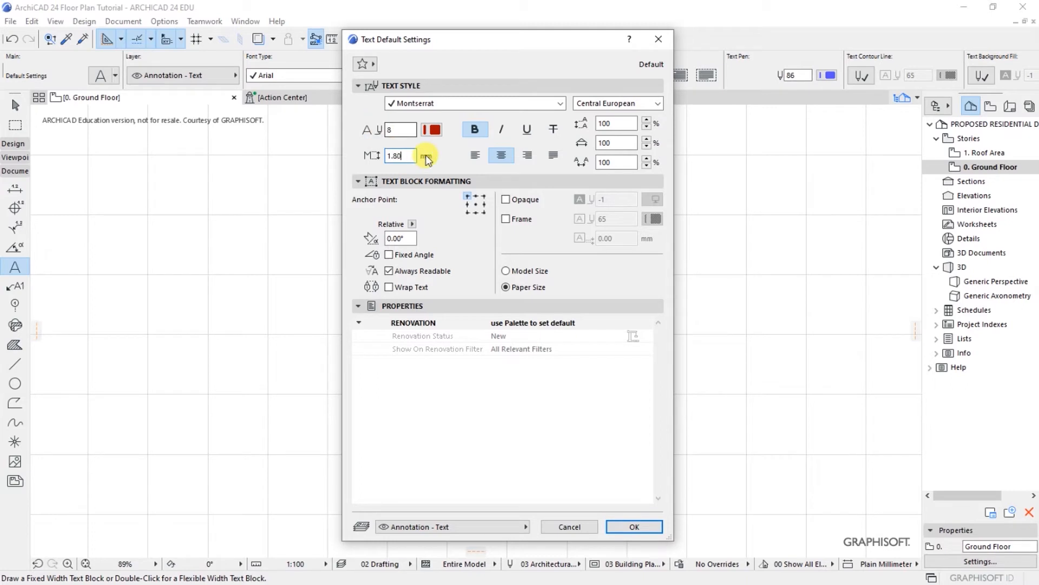
{"action": "type", "text": "0"}
{"action": "left_click", "coordinate": [477, 128]}
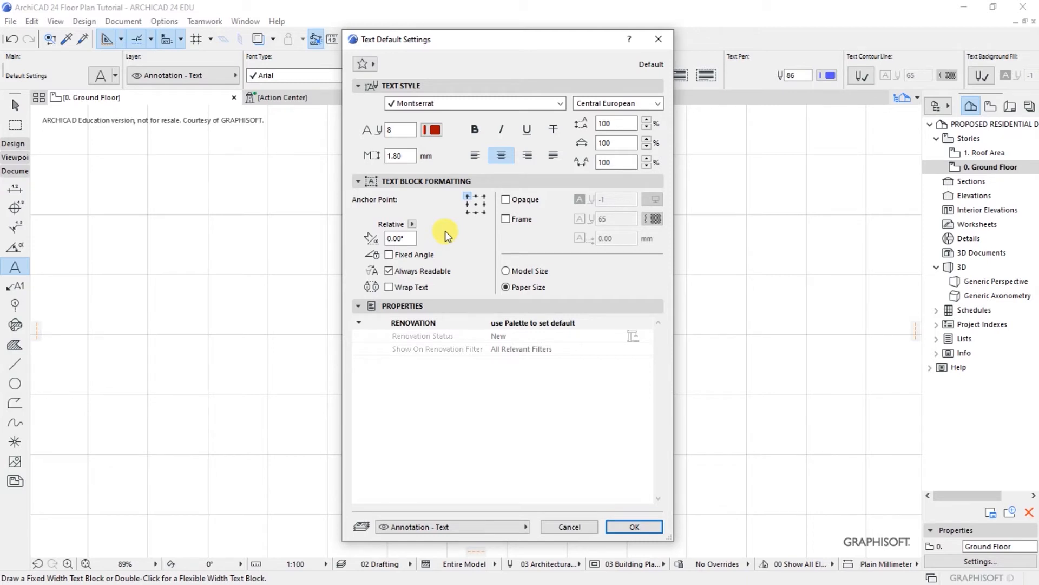
{"action": "left_click", "coordinate": [418, 306]}
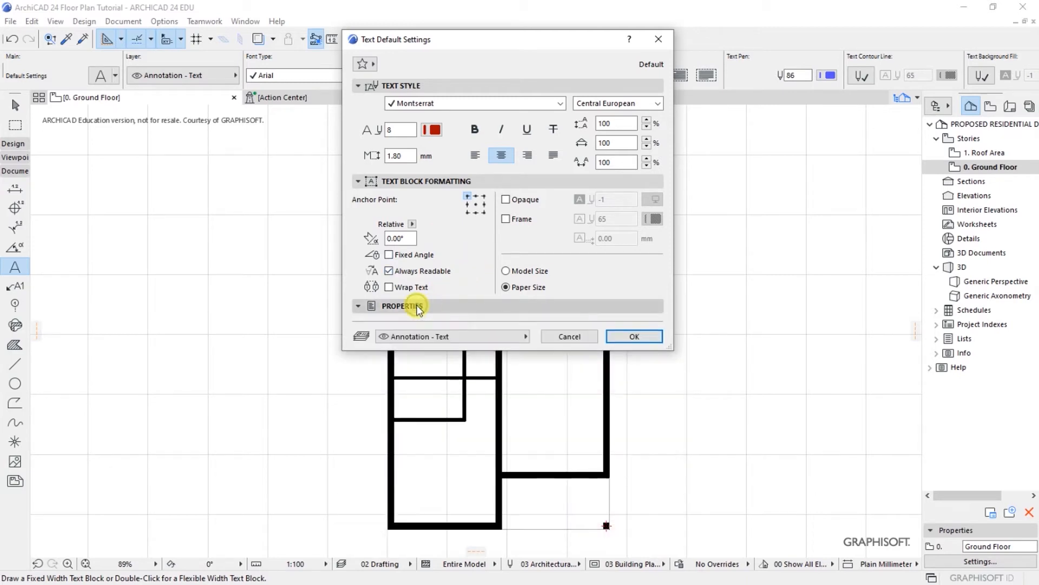
Step: Confirm the text defaults and label the top-left room BEDROOM / 01 on two lines
{"action": "left_click", "coordinate": [623, 336]}
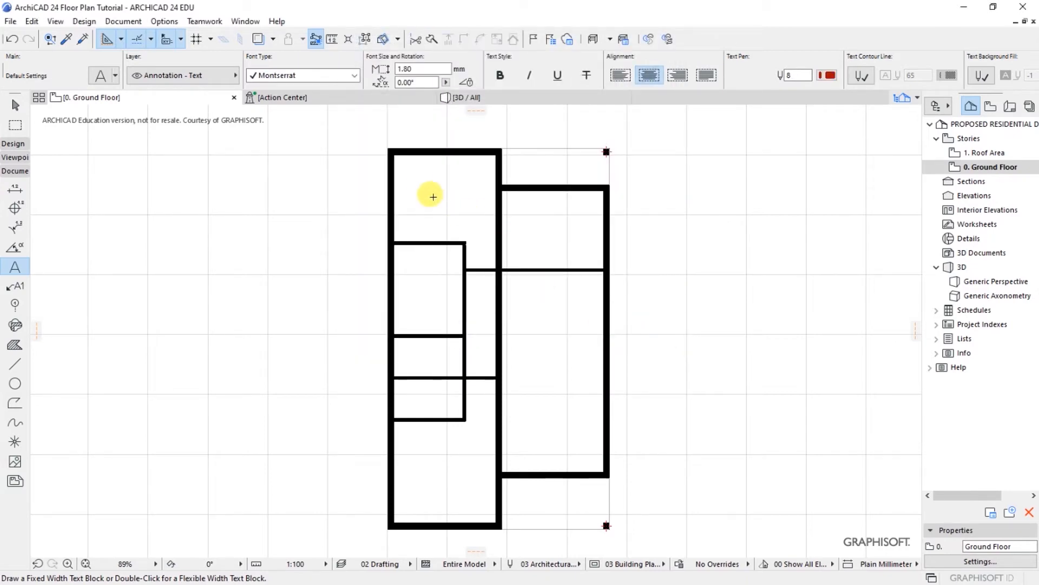
{"action": "double_click", "coordinate": [449, 191]}
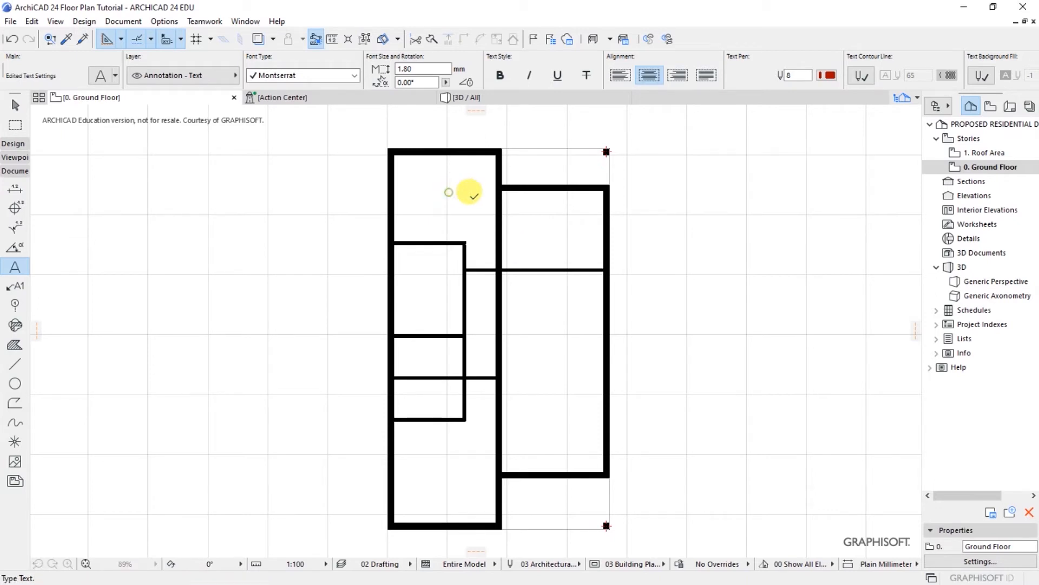
{"action": "type", "text": "BED"}
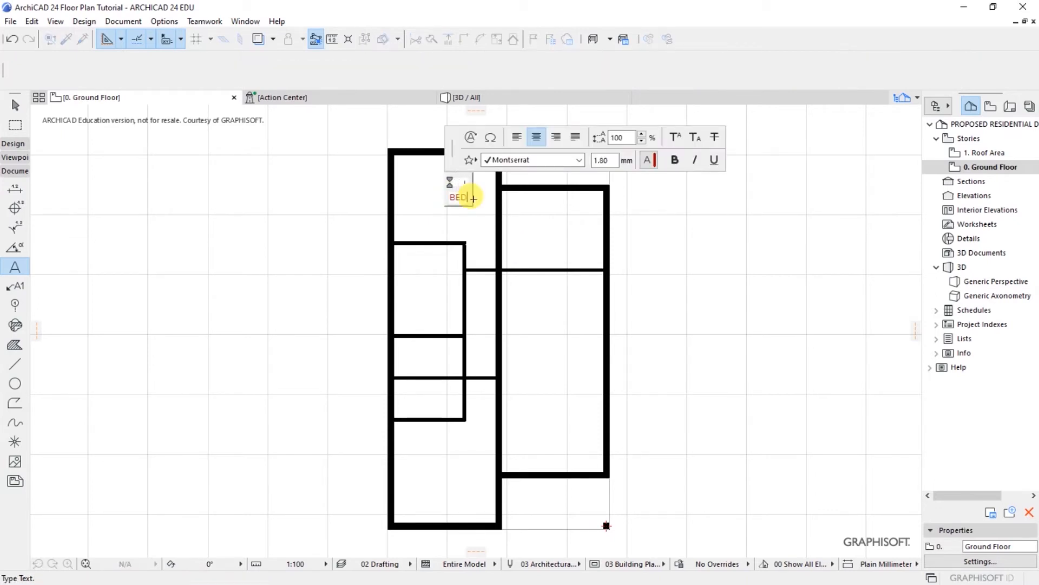
{"action": "type", "text": "ROOM"}
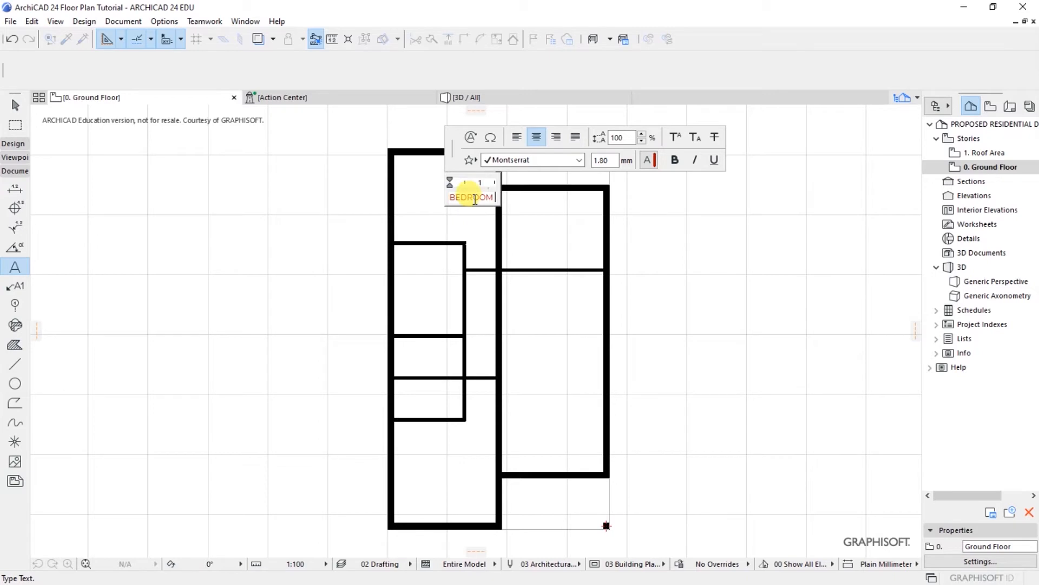
{"action": "key", "text": "Return"}
{"action": "type", "text": "01"}
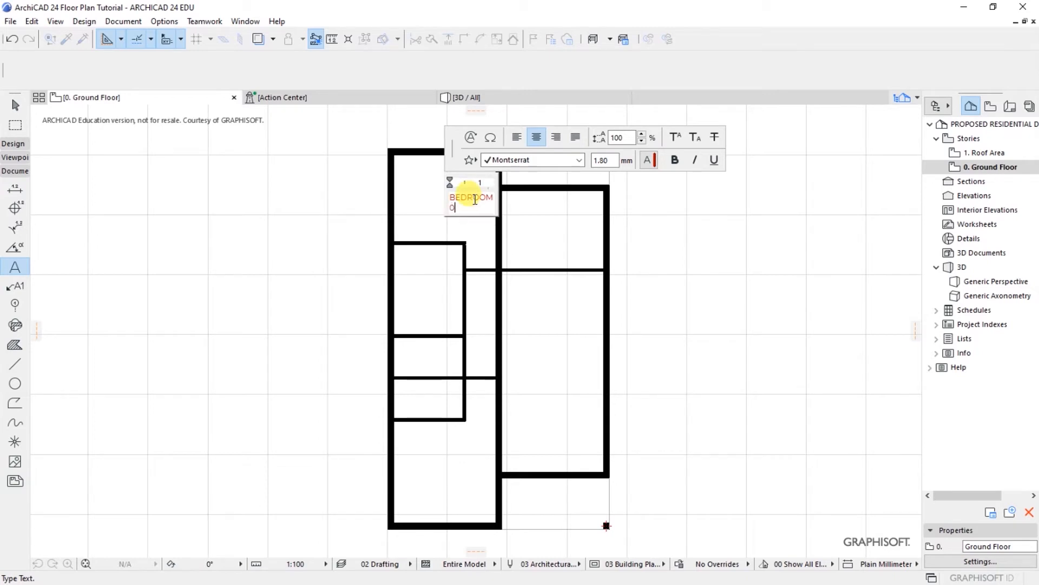
{"action": "left_click", "coordinate": [481, 227]}
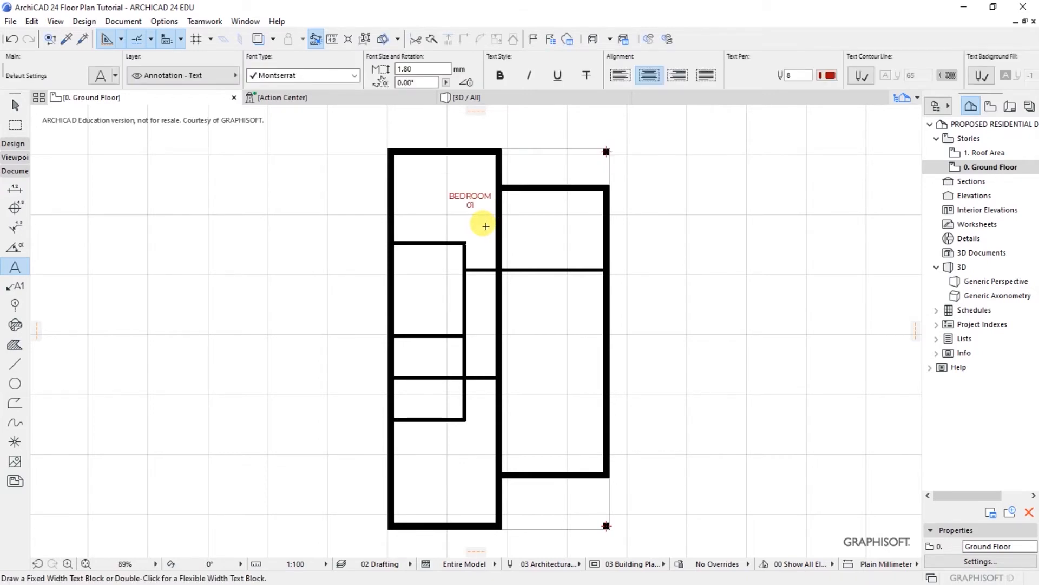
Step: Add another two-line BEDROOM / 01 label in the small room below
{"action": "left_click", "coordinate": [411, 283]}
{"action": "type", "text": "BE"}
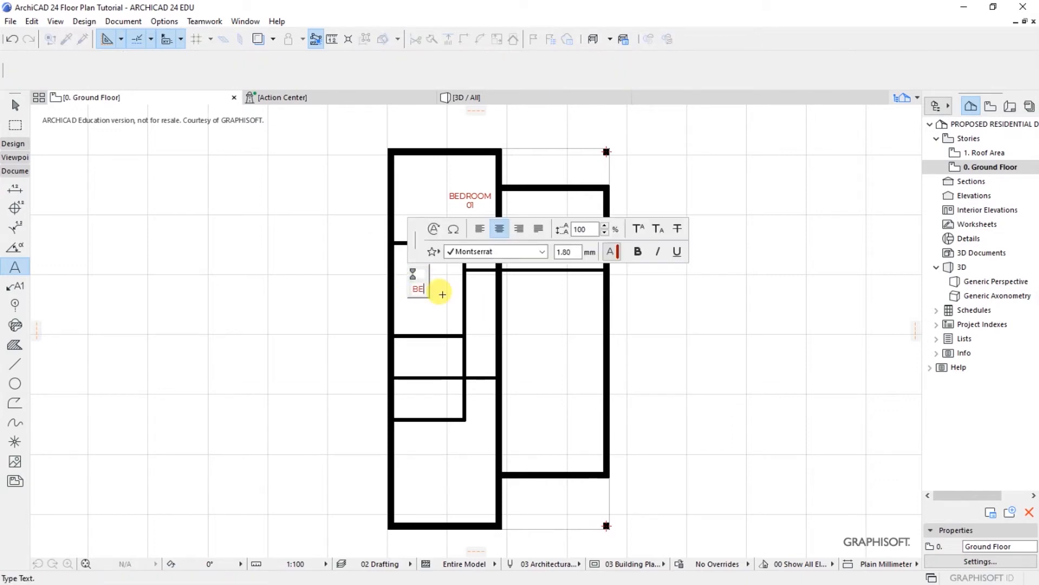
{"action": "type", "text": "DROOM"}
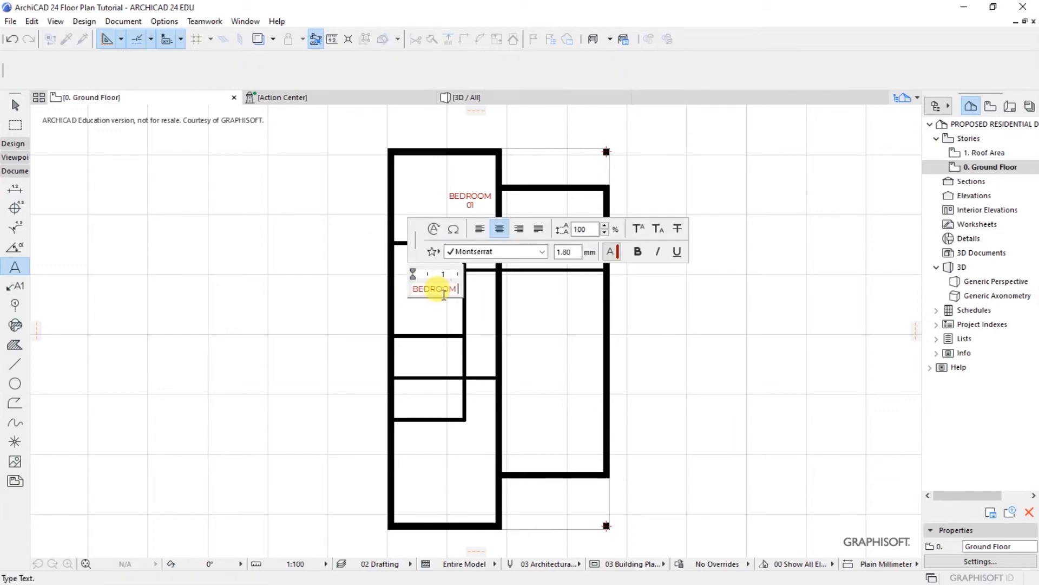
{"action": "key", "text": "Return"}
{"action": "type", "text": "01"}
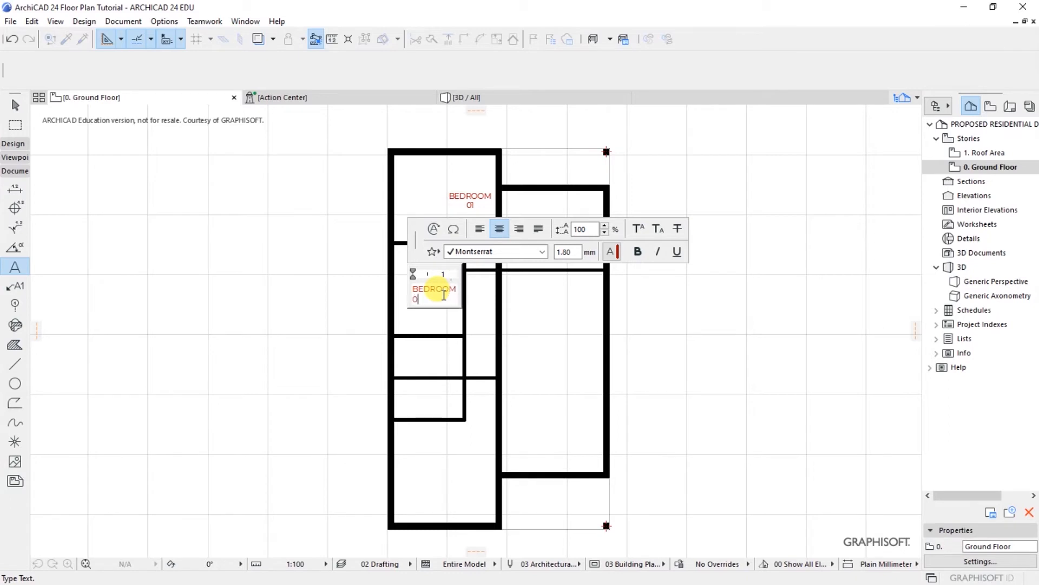
{"action": "left_click", "coordinate": [449, 315]}
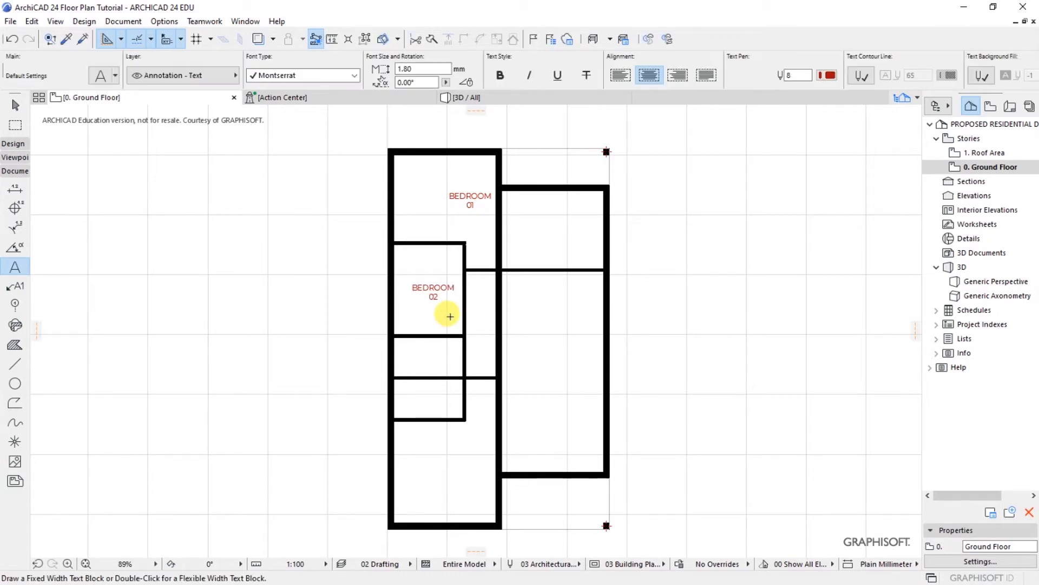
Step: Place the two-line MASTER / BEDROOM label in the bottom-left room
{"action": "left_click", "coordinate": [433, 466]}
{"action": "type", "text": "MASTER"}
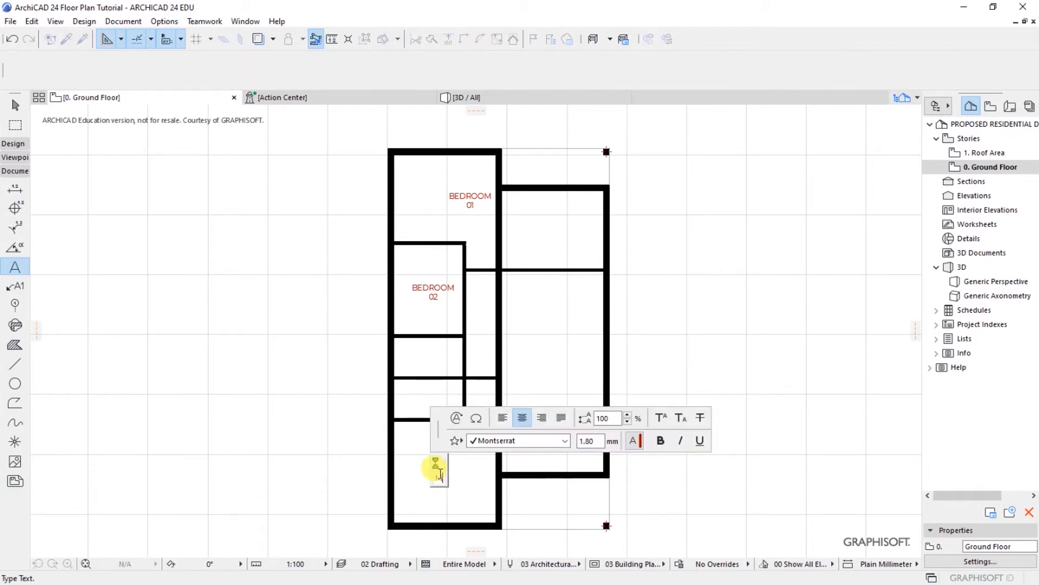
{"action": "key", "text": "Return"}
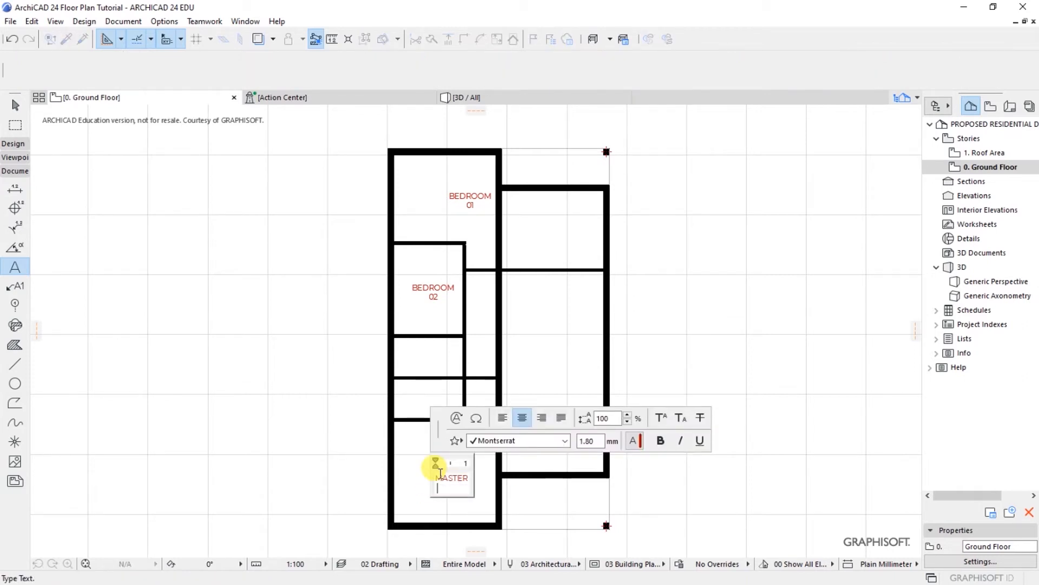
{"action": "type", "text": "BEDROOM"}
{"action": "left_click", "coordinate": [468, 520]}
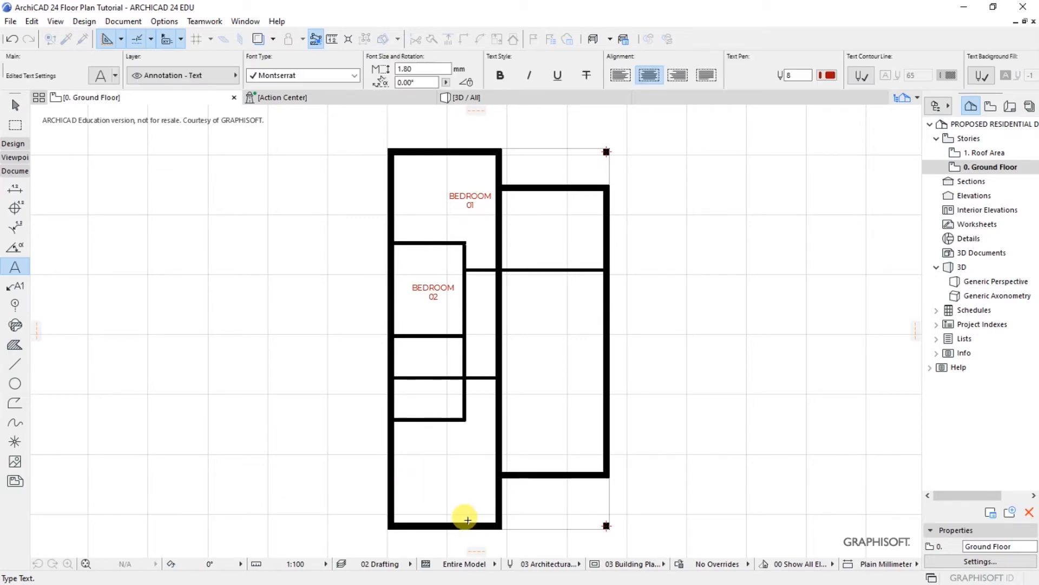
Step: Add SHR/WC labels to both small rooms above the master bedroom
{"action": "scroll", "coordinate": [468, 520], "scroll_direction": "up", "scroll_amount": 5}
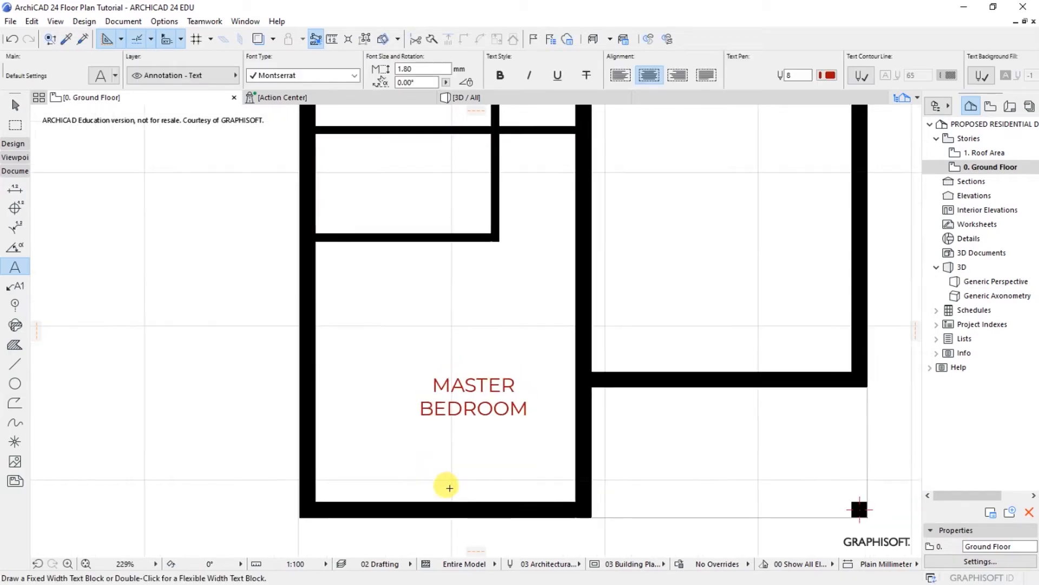
{"action": "scroll", "coordinate": [450, 487], "scroll_direction": "down", "scroll_amount": 5}
{"action": "scroll", "coordinate": [430, 364], "scroll_direction": "up", "scroll_amount": 3}
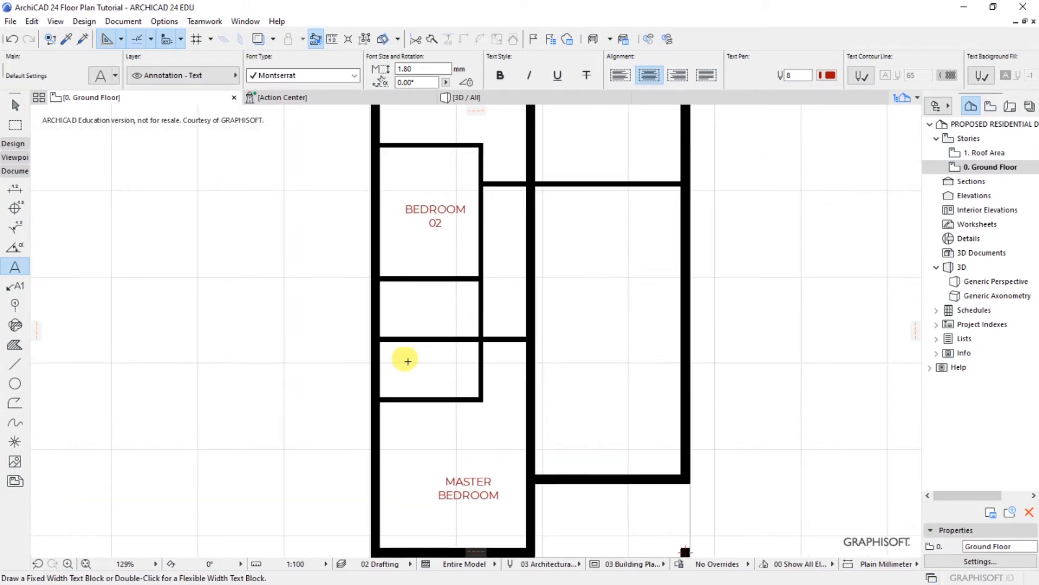
{"action": "double_click", "coordinate": [408, 361]}
{"action": "type", "text": "SHR"}
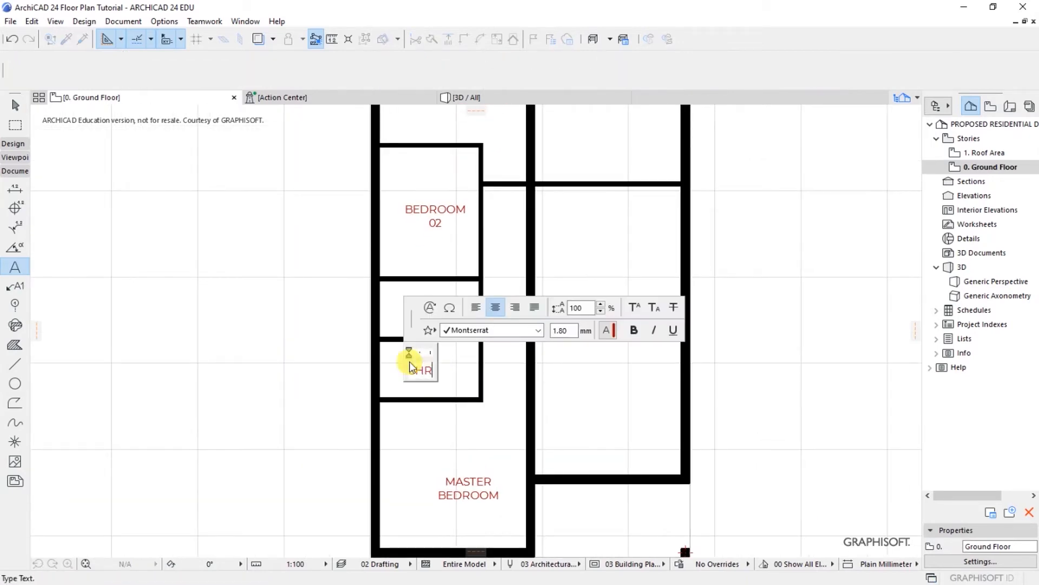
{"action": "type", "text": "/WC"}
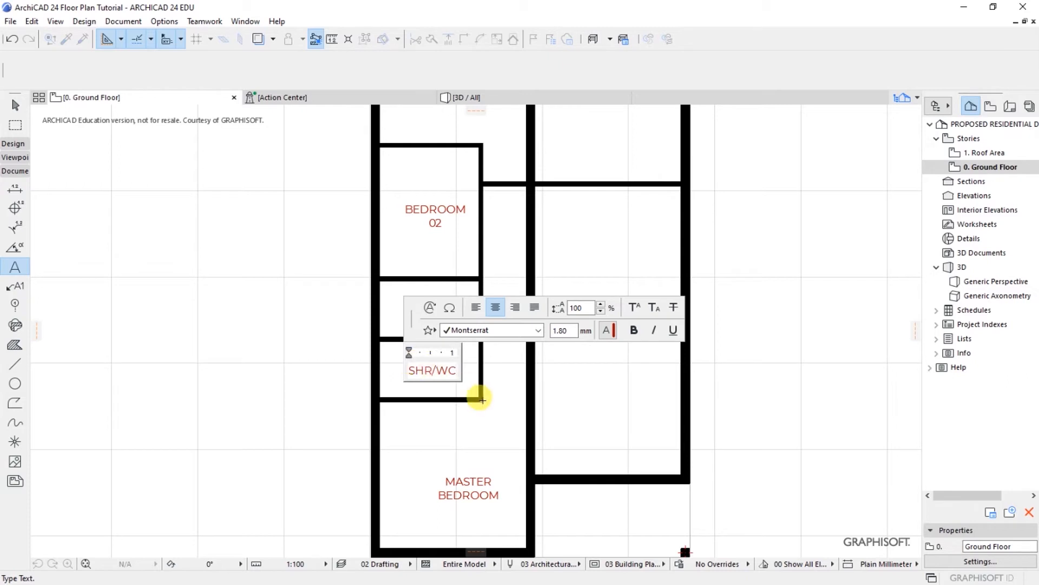
{"action": "left_click", "coordinate": [501, 376]}
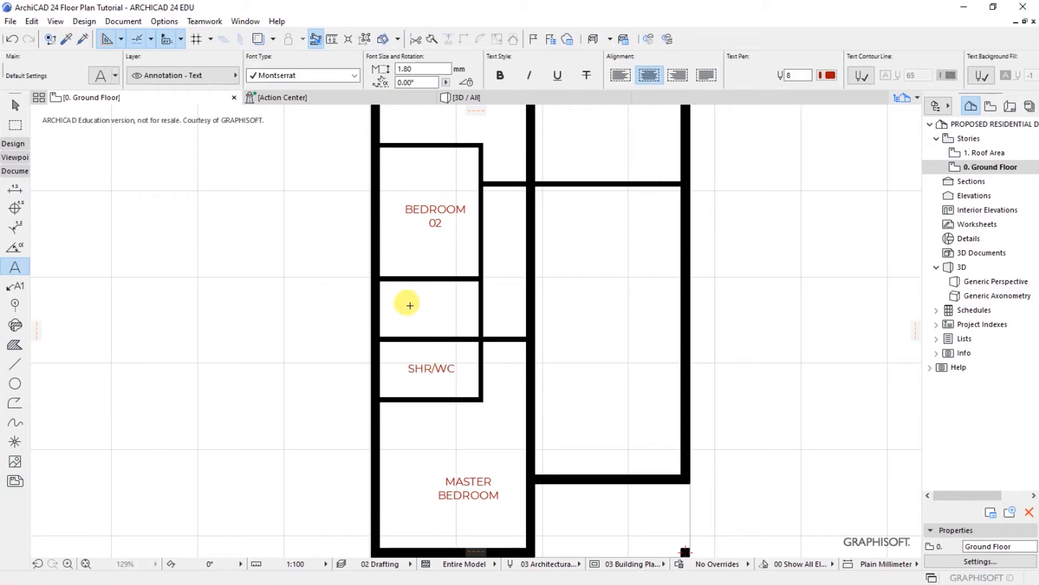
{"action": "left_click", "coordinate": [410, 305]}
{"action": "type", "text": "SHR/WC"}
{"action": "left_click", "coordinate": [506, 361]}
Step: Label the entry space ENTRY and the adjoining living area LOUNGE
{"action": "scroll", "coordinate": [359, 302], "scroll_direction": "down", "scroll_amount": 5}
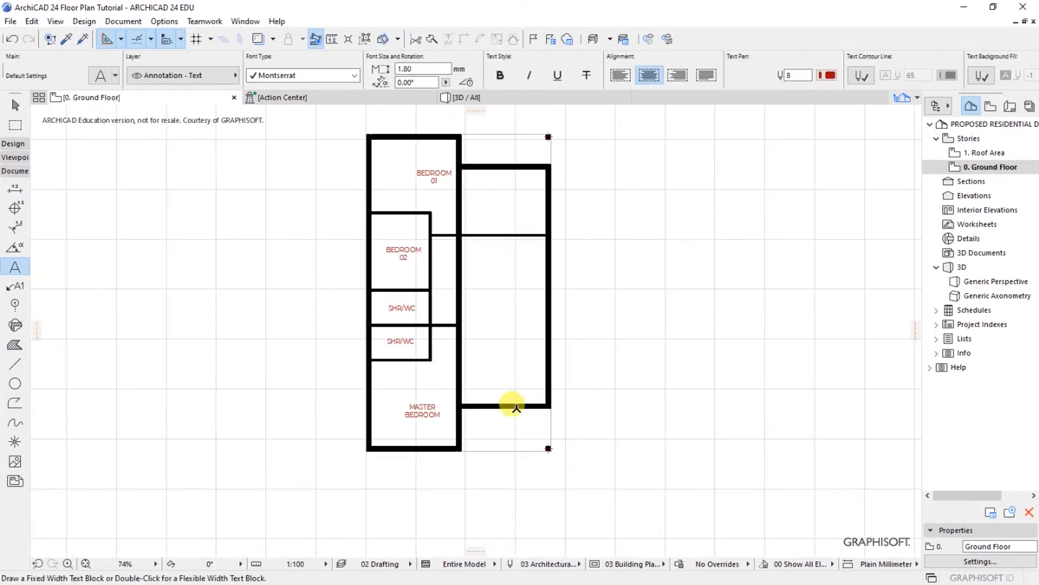
{"action": "scroll", "coordinate": [509, 417], "scroll_direction": "up", "scroll_amount": 5}
{"action": "left_click", "coordinate": [478, 427]}
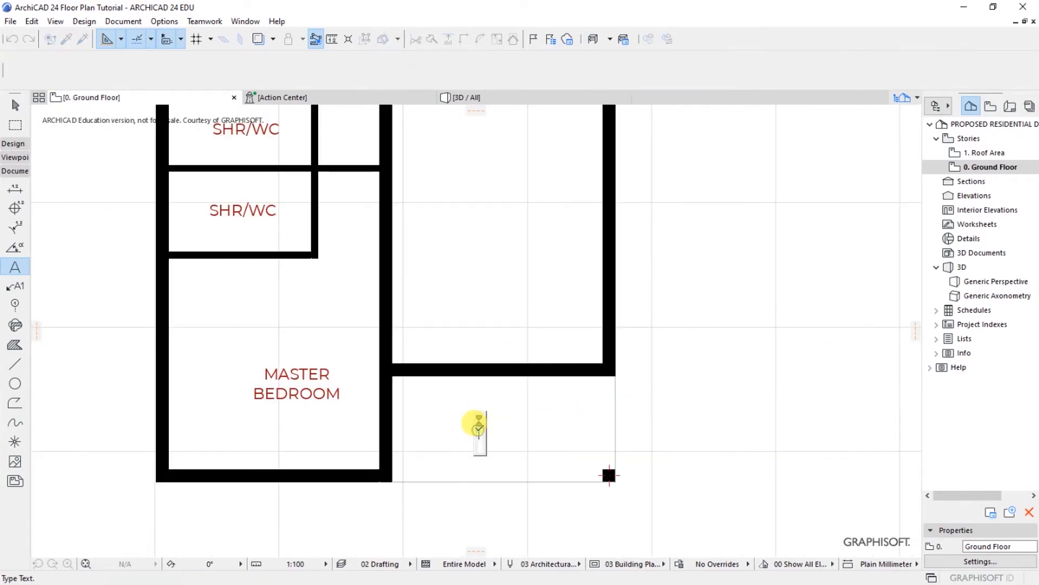
{"action": "type", "text": "ENTRY"}
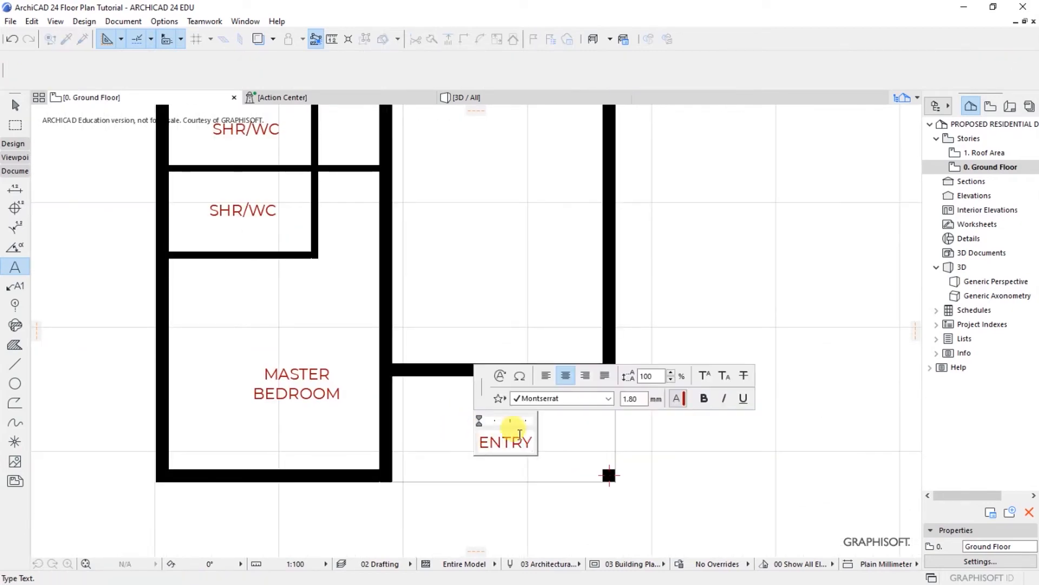
{"action": "left_click", "coordinate": [558, 457]}
{"action": "scroll", "coordinate": [541, 476], "scroll_direction": "down", "scroll_amount": 3}
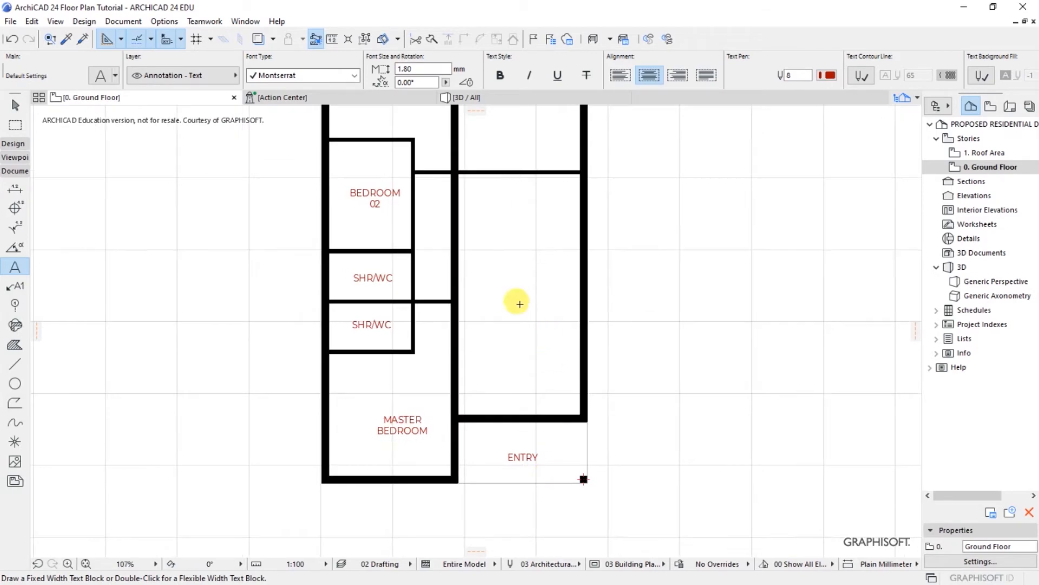
{"action": "scroll", "coordinate": [561, 462], "scroll_direction": "down", "scroll_amount": 1}
{"action": "scroll", "coordinate": [502, 274], "scroll_direction": "up", "scroll_amount": 1}
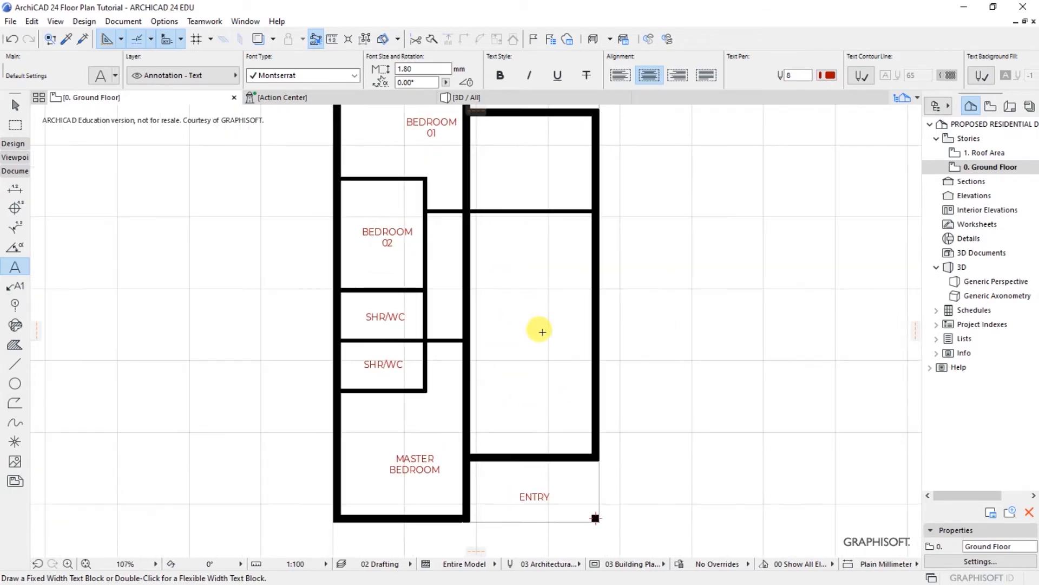
{"action": "left_click", "coordinate": [537, 400]}
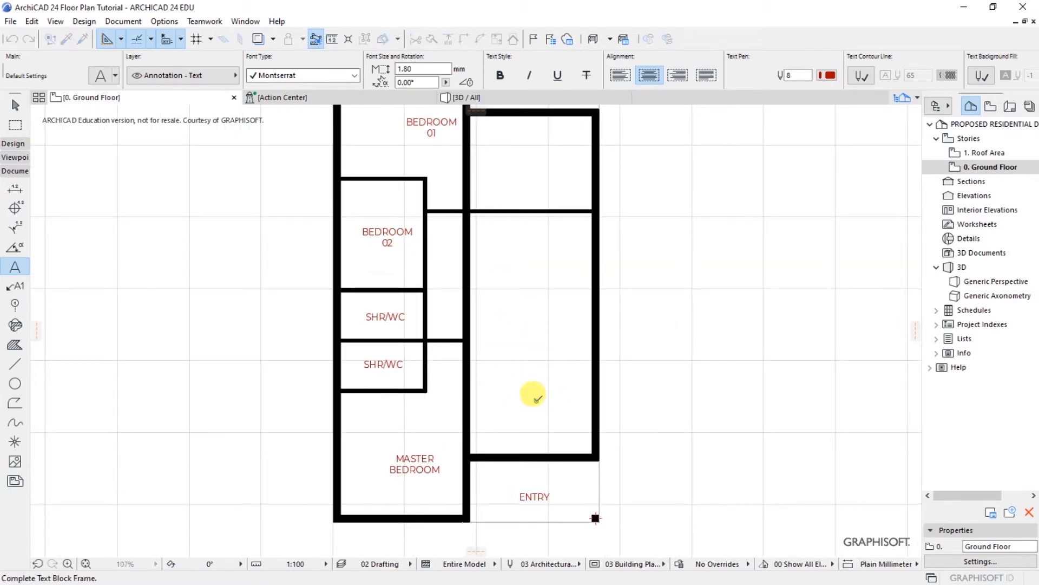
{"action": "left_click", "coordinate": [538, 399]}
{"action": "type", "text": "LOUNGE"}
{"action": "left_click", "coordinate": [577, 439]}
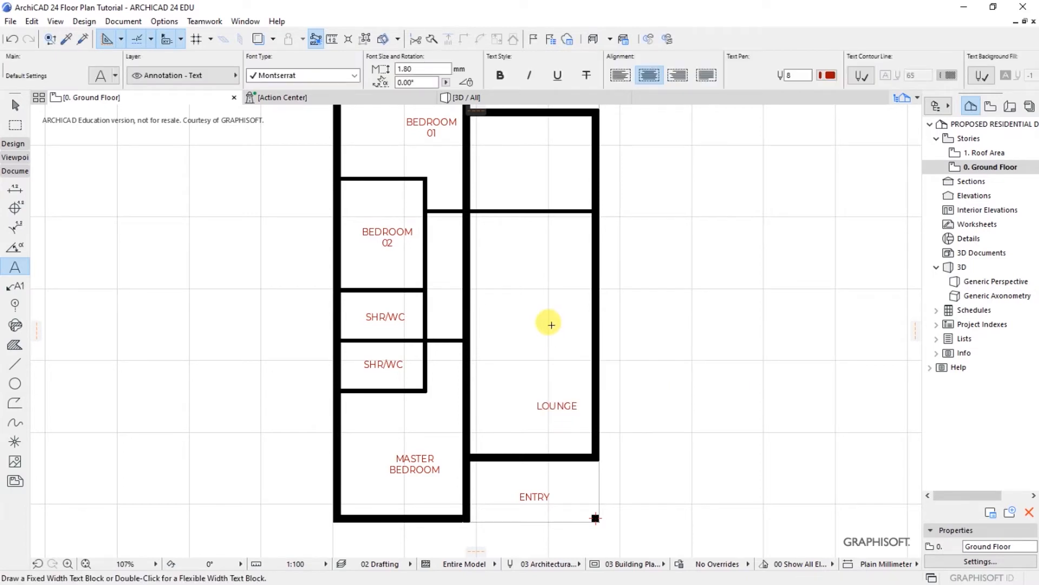
Step: Place a DINING label in the right-hand space
{"action": "left_click", "coordinate": [533, 281]}
{"action": "left_click", "coordinate": [533, 281]}
{"action": "type", "text": "DINING"}
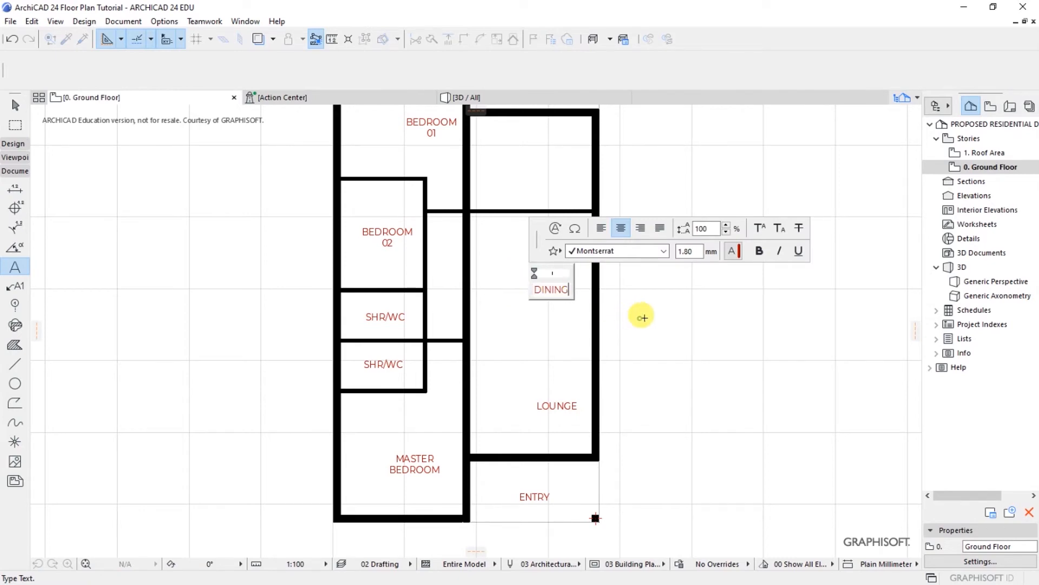
{"action": "left_click", "coordinate": [661, 318]}
Step: Label the upper-right room KITCHENETTE
{"action": "scroll", "coordinate": [544, 222], "scroll_direction": "up", "scroll_amount": 2}
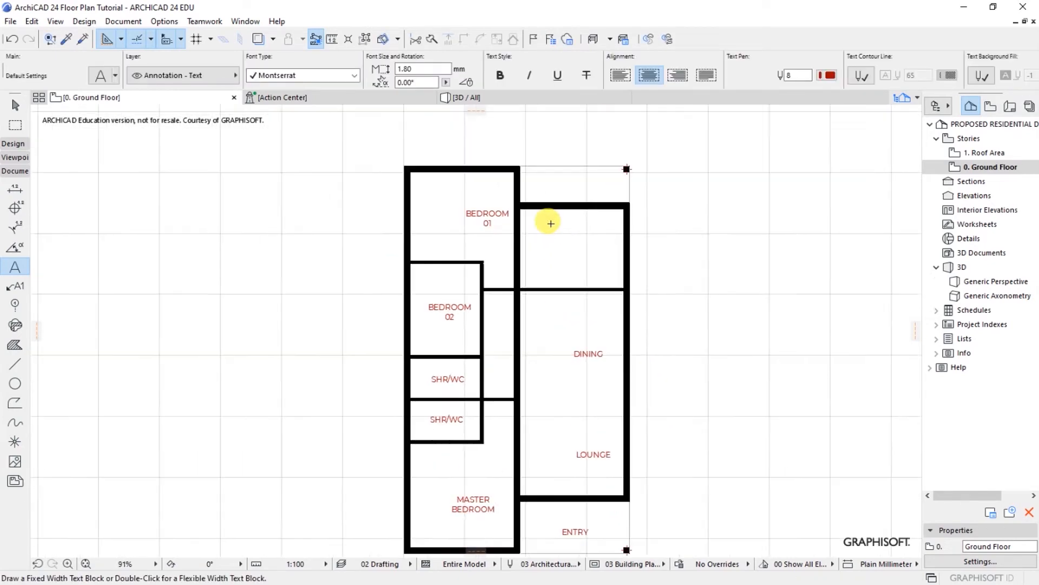
{"action": "double_click", "coordinate": [563, 246]}
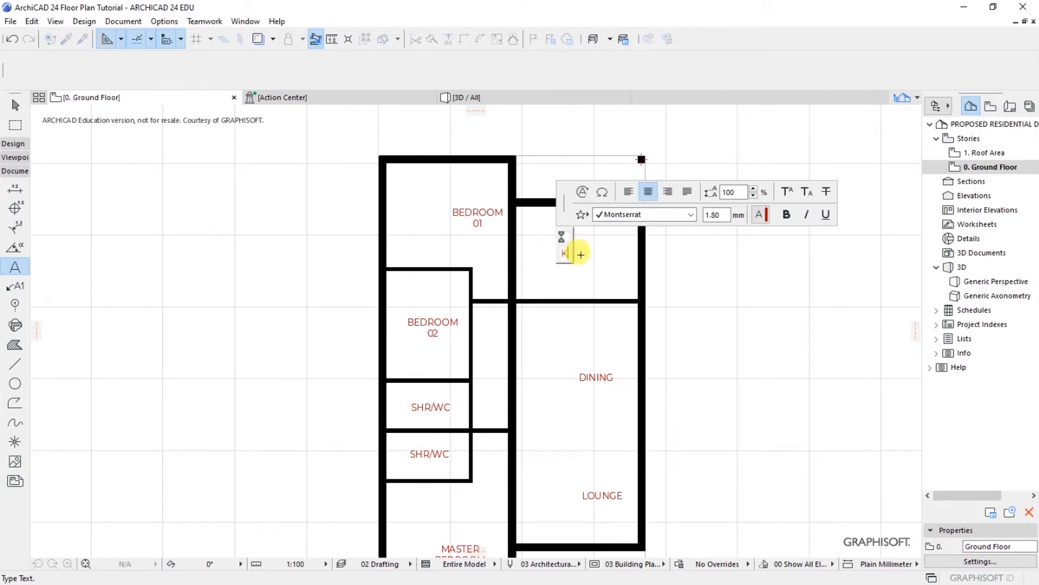
{"action": "type", "text": "KITCHENETTE"}
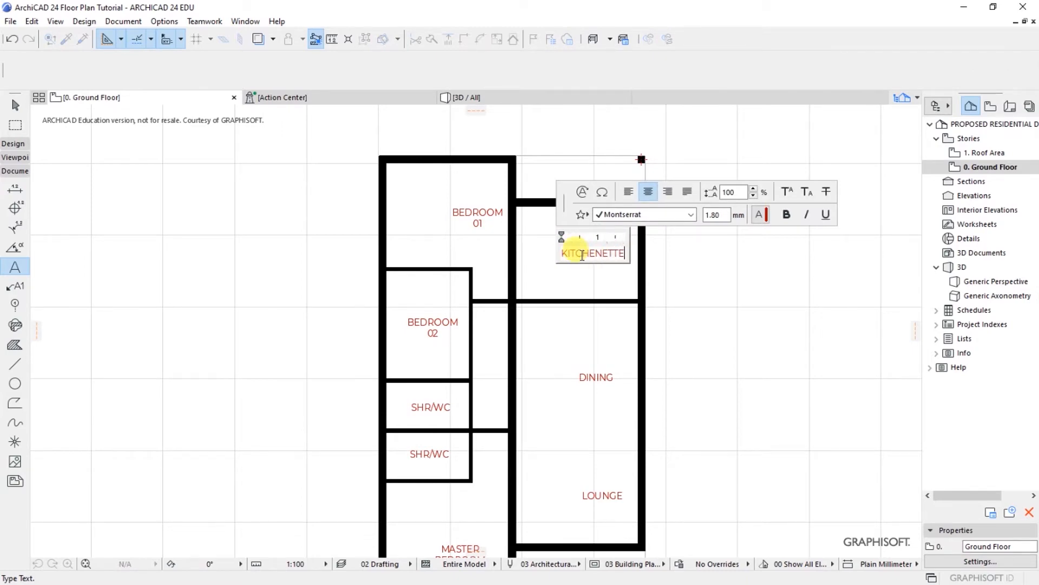
{"action": "left_click", "coordinate": [670, 255]}
Step: Label the top-right strip KITHEN YARD, correcting a mistyped start
{"action": "scroll", "coordinate": [567, 161], "scroll_direction": "up", "scroll_amount": 1}
{"action": "scroll", "coordinate": [566, 161], "scroll_direction": "up", "scroll_amount": 2}
{"action": "left_click", "coordinate": [560, 181]}
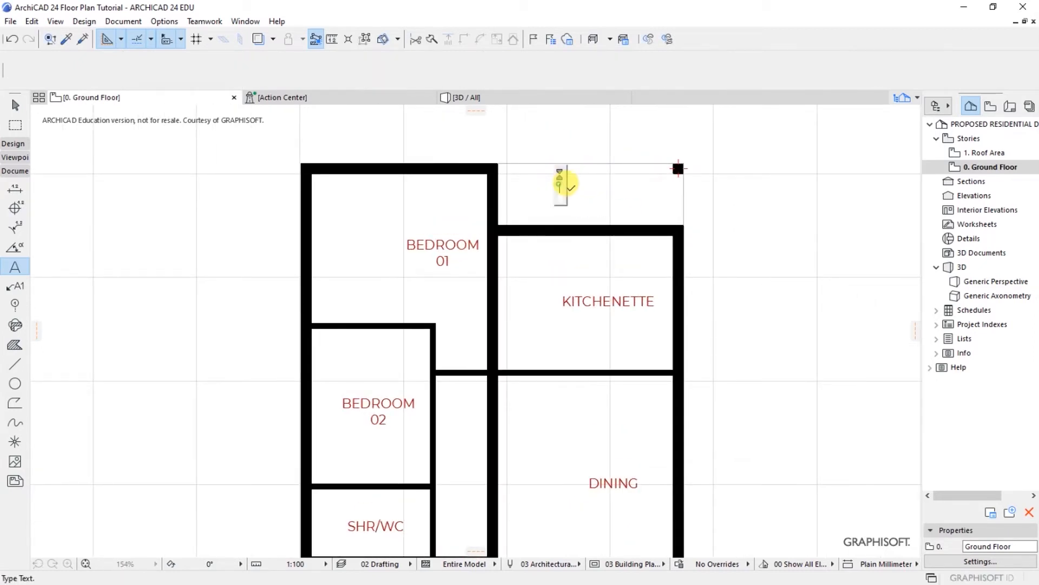
{"action": "type", "text": "REAR"}
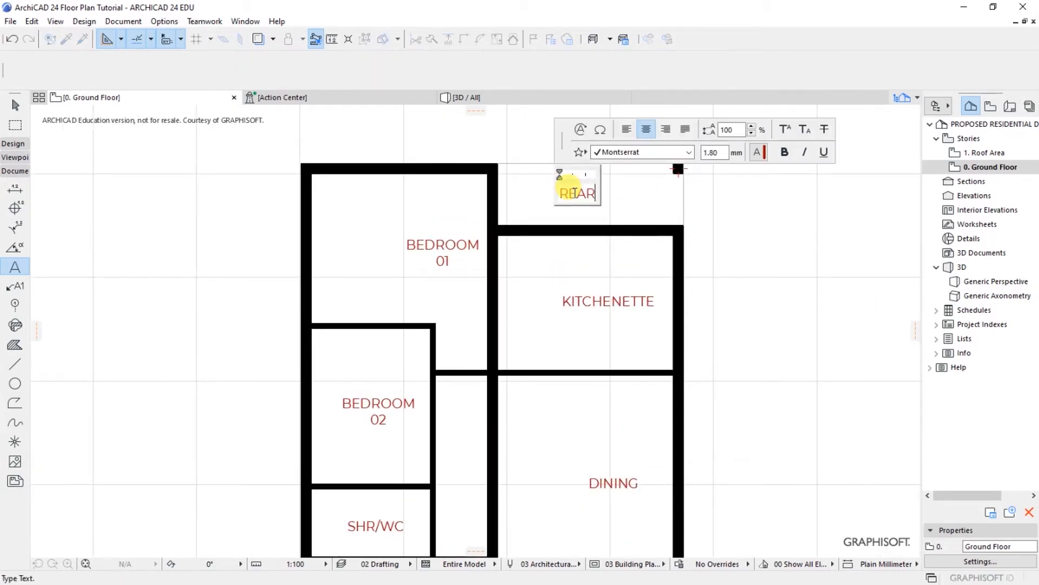
{"action": "key", "text": "BackSpace"}
{"action": "key", "text": "BackSpace"}
{"action": "type", "text": "KITHEN Y"}
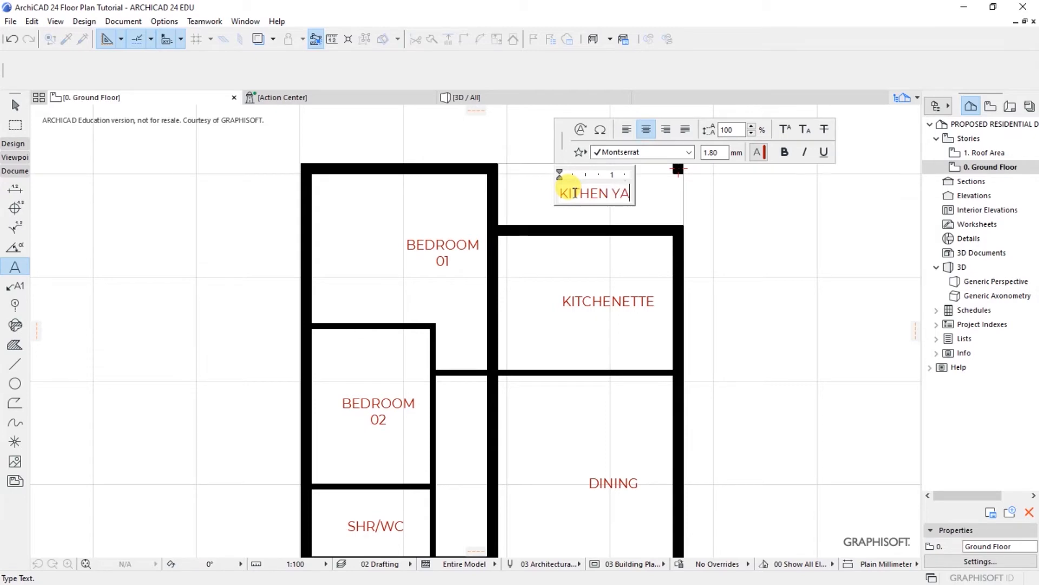
{"action": "left_click", "coordinate": [726, 195]}
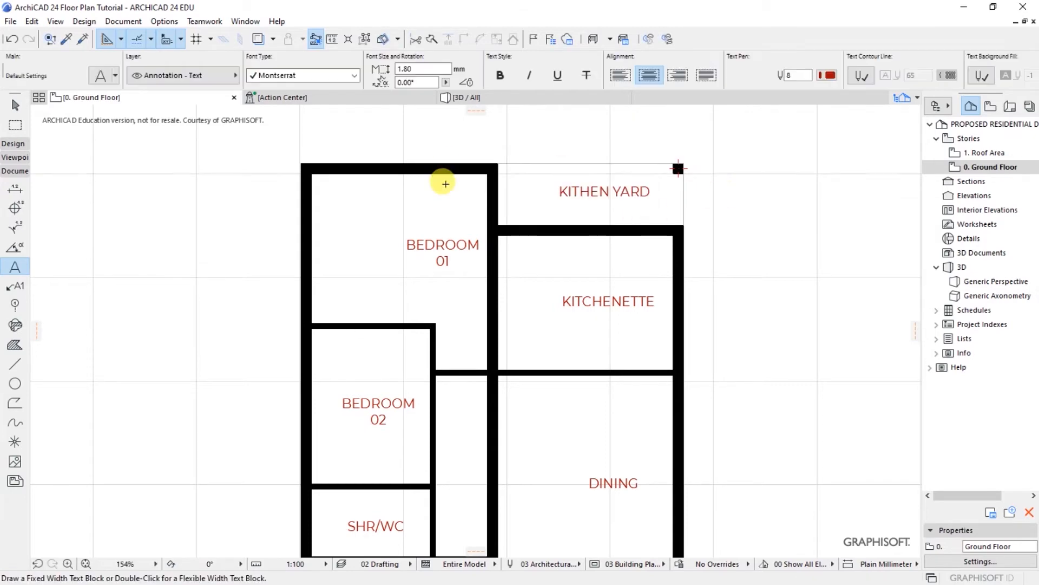
Step: Zoom in and out to review the fully labelled ground floor plan
{"action": "scroll", "coordinate": [464, 185], "scroll_direction": "down", "scroll_amount": 1}
{"action": "scroll", "coordinate": [467, 216], "scroll_direction": "down", "scroll_amount": 2}
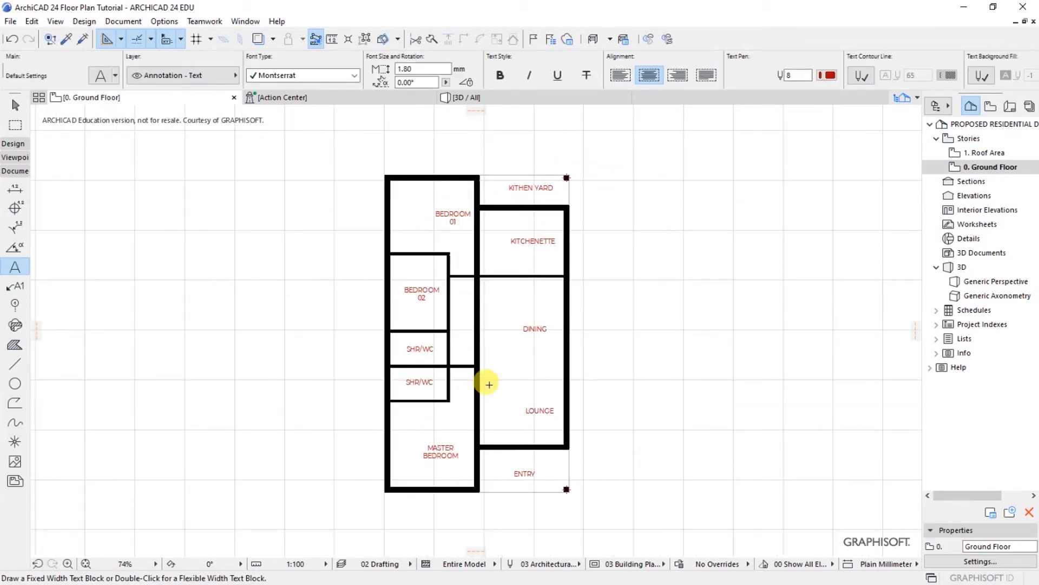
{"action": "scroll", "coordinate": [489, 374], "scroll_direction": "up", "scroll_amount": 1}
{"action": "scroll", "coordinate": [522, 379], "scroll_direction": "down", "scroll_amount": 2}
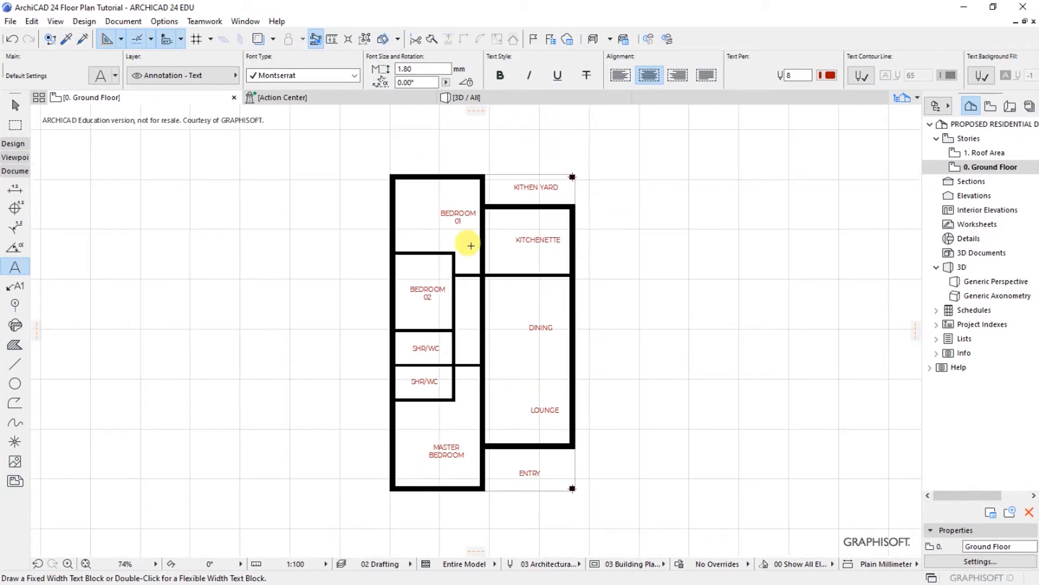
{"action": "scroll", "coordinate": [470, 247], "scroll_direction": "up", "scroll_amount": 1}
{"action": "scroll", "coordinate": [500, 363], "scroll_direction": "down", "scroll_amount": 2}
{"action": "scroll", "coordinate": [510, 371], "scroll_direction": "up", "scroll_amount": 1}
{"action": "scroll", "coordinate": [511, 371], "scroll_direction": "up", "scroll_amount": 1}
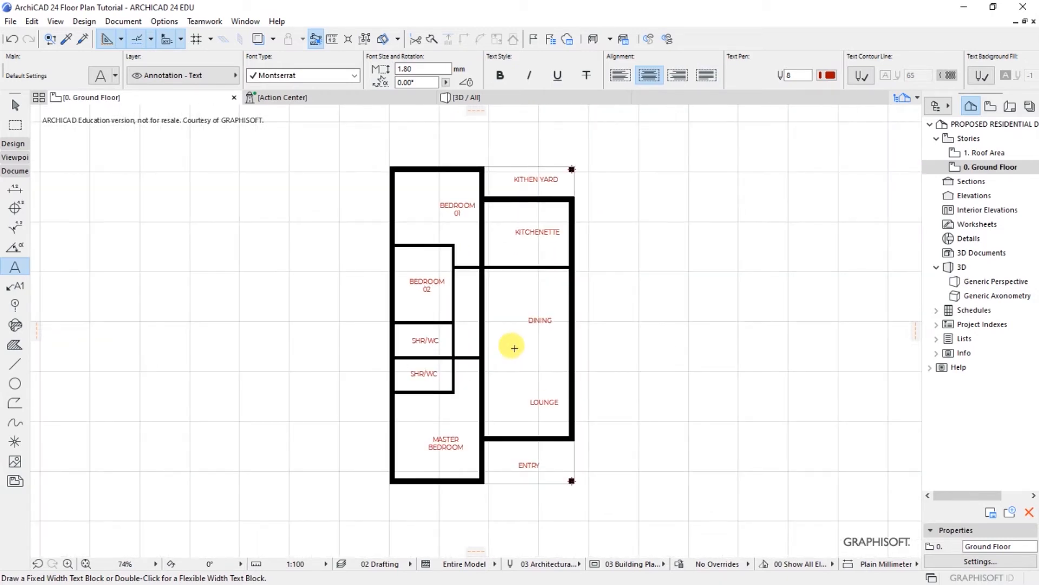
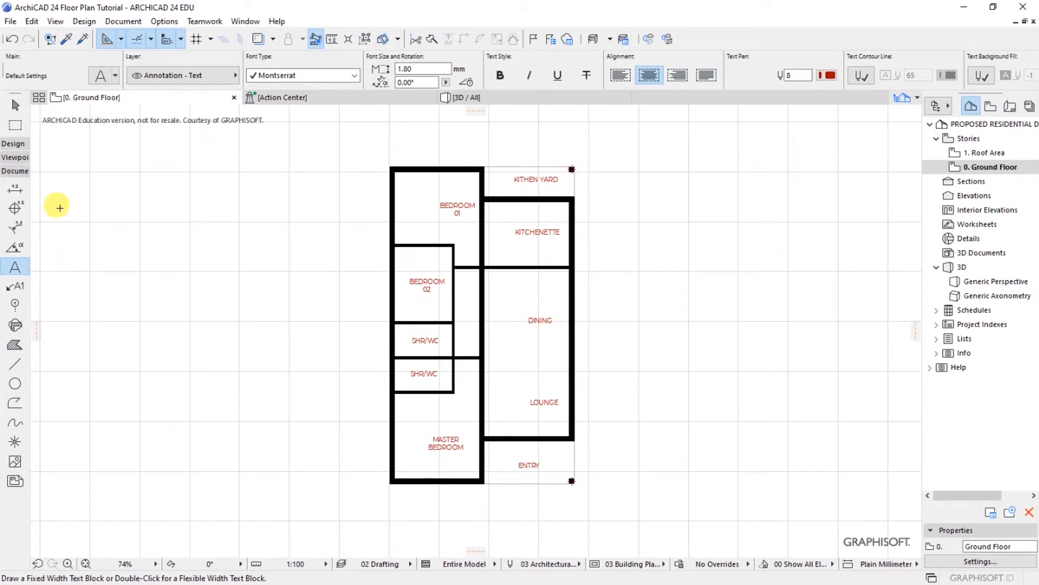
Step: Switch to the Door tool from Design > Architectural Tools
{"action": "left_click", "coordinate": [81, 22]}
{"action": "mouse_move", "coordinate": [108, 37]}
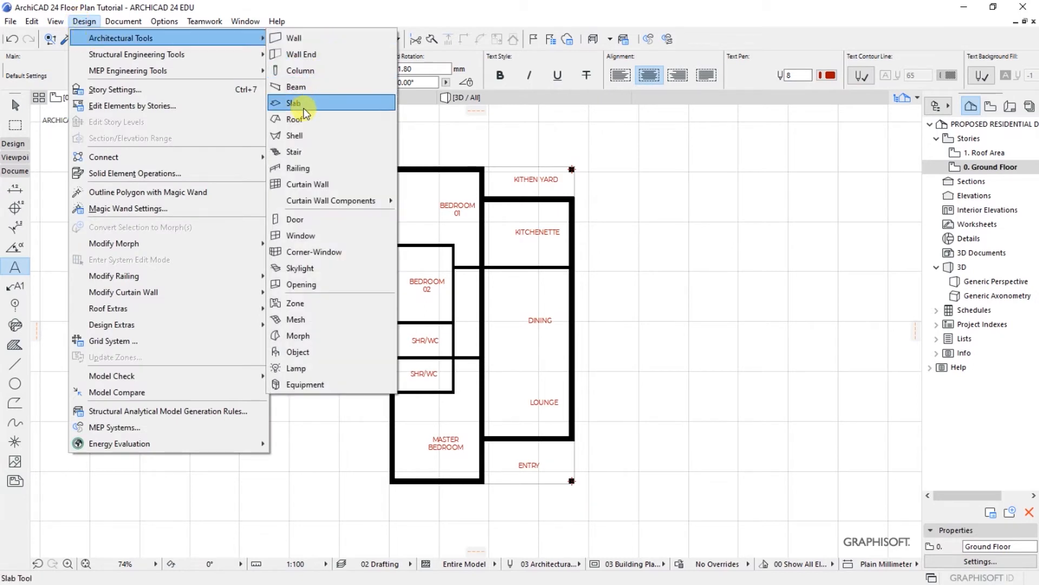
{"action": "left_click", "coordinate": [296, 220]}
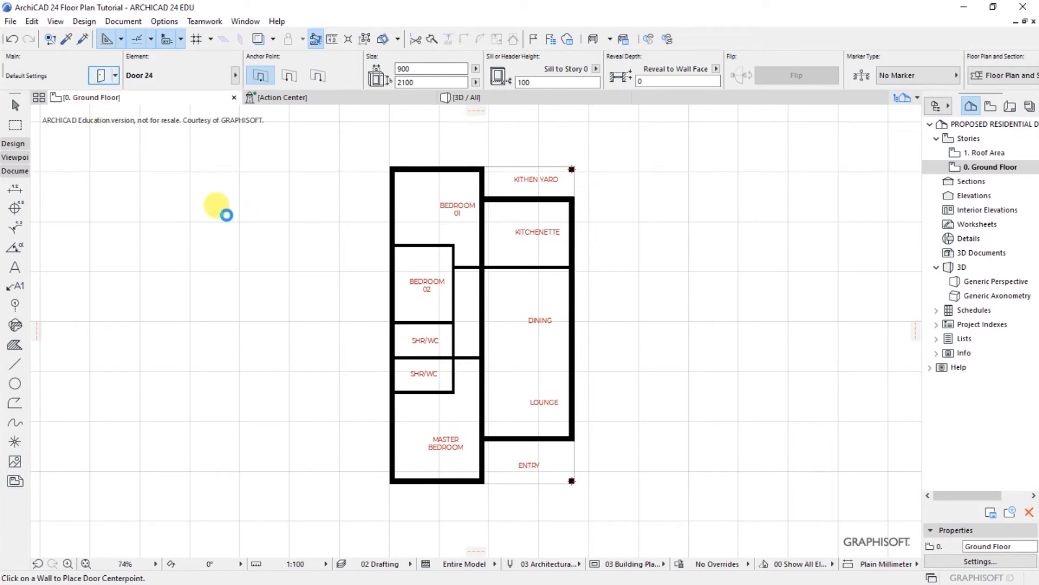
Step: In the Door default settings, set the sill height to 0
{"action": "left_click", "coordinate": [101, 76]}
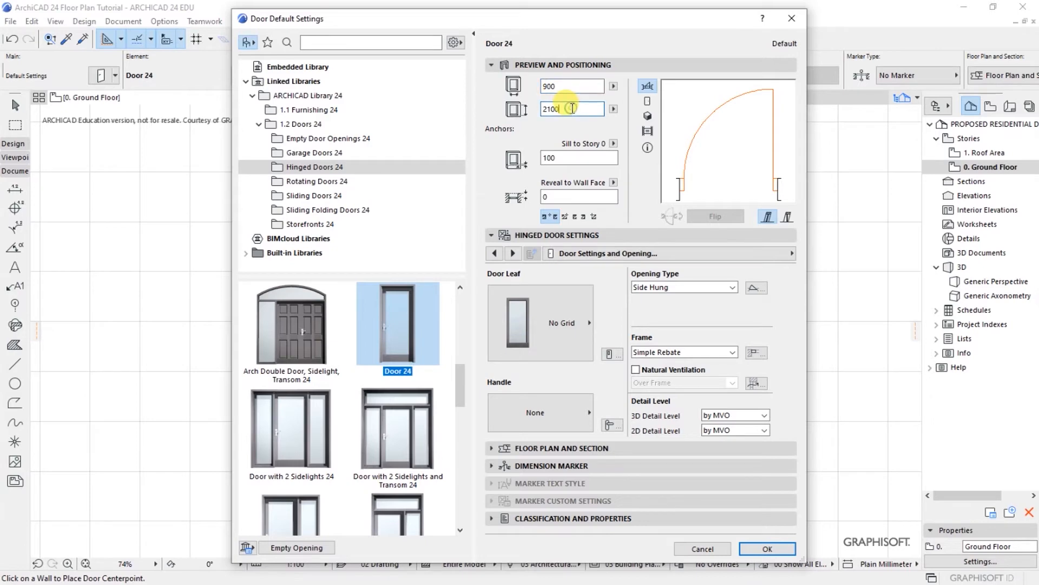
{"action": "key", "text": "Tab"}
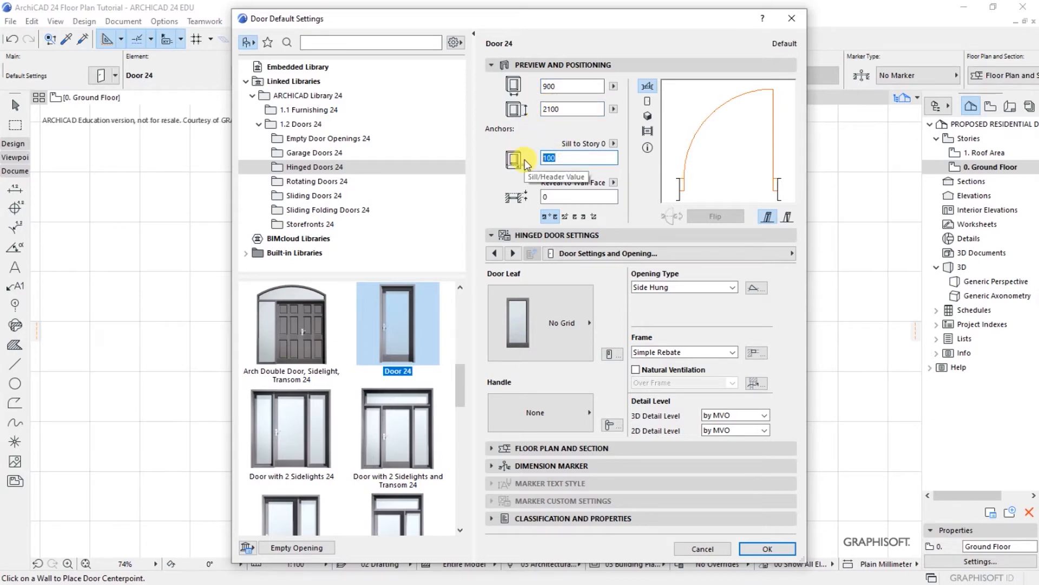
{"action": "left_click", "coordinate": [561, 196]}
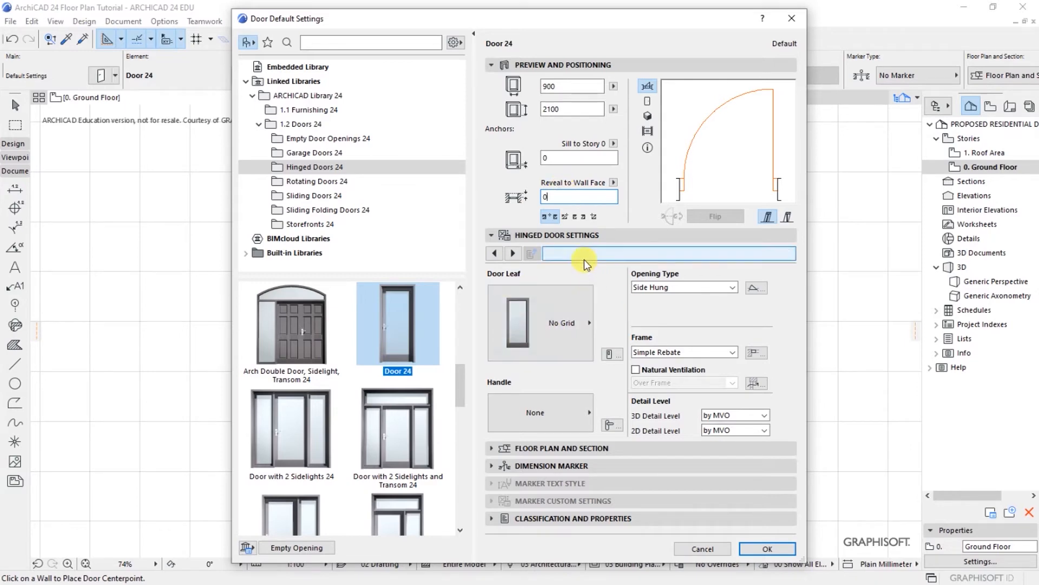
{"action": "left_click", "coordinate": [564, 240]}
{"action": "left_click", "coordinate": [565, 237]}
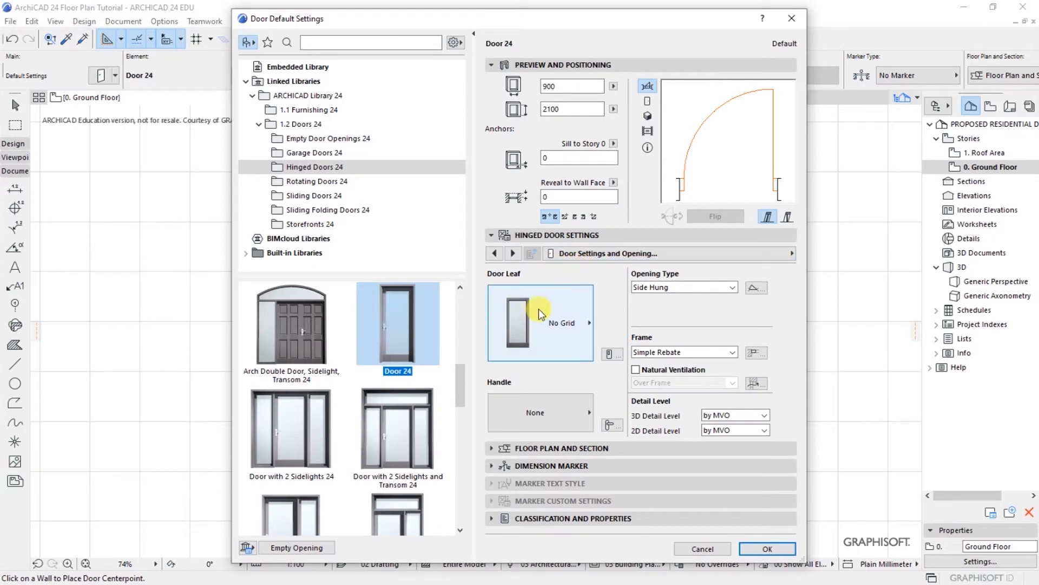
Step: Choose door leaf Style 34 and Handle 6, then confirm the door defaults
{"action": "left_click", "coordinate": [538, 325]}
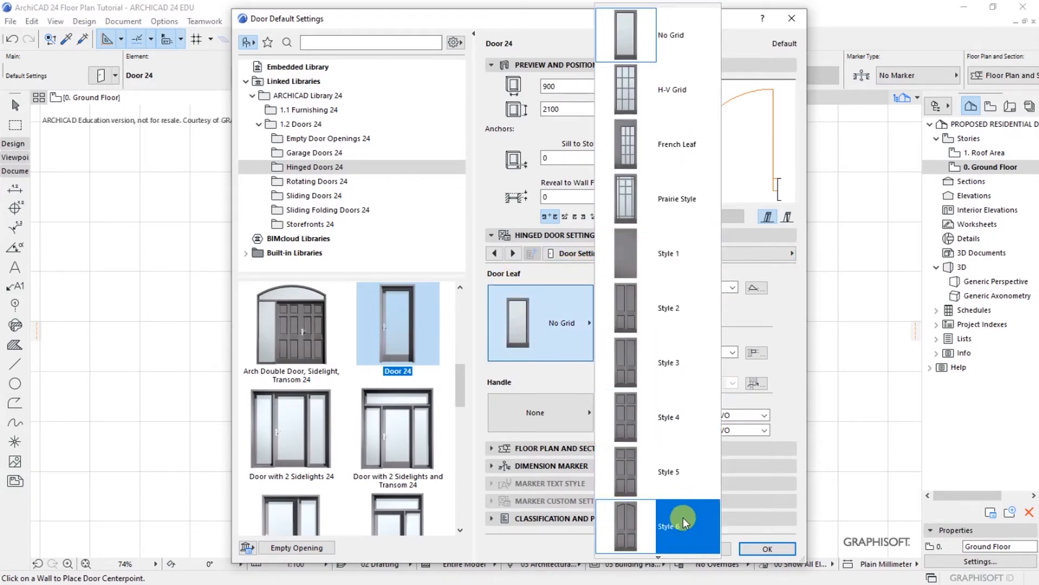
{"action": "mouse_move", "coordinate": [658, 556]}
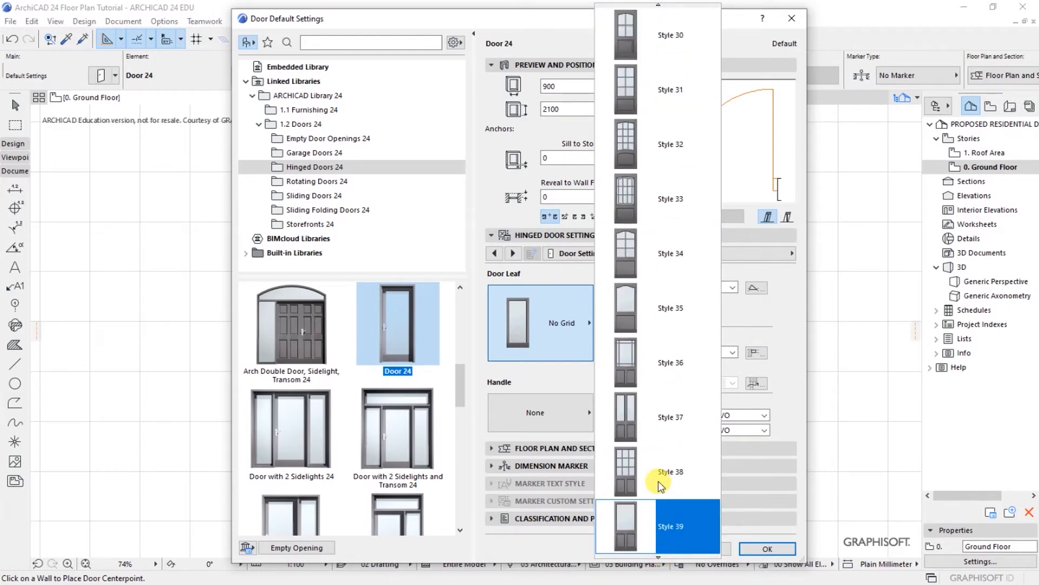
{"action": "left_click", "coordinate": [639, 248]}
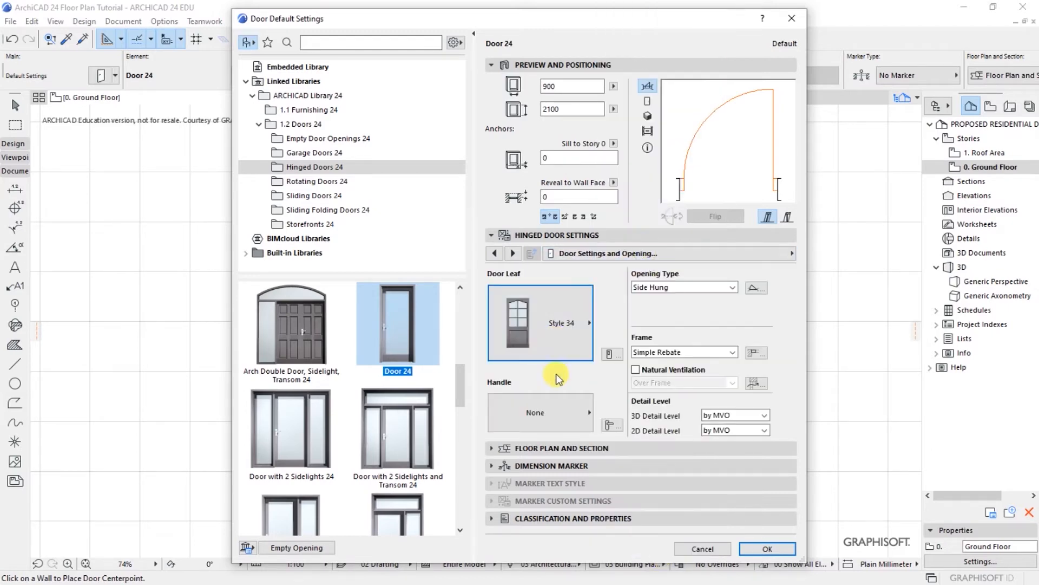
{"action": "left_click", "coordinate": [511, 416]}
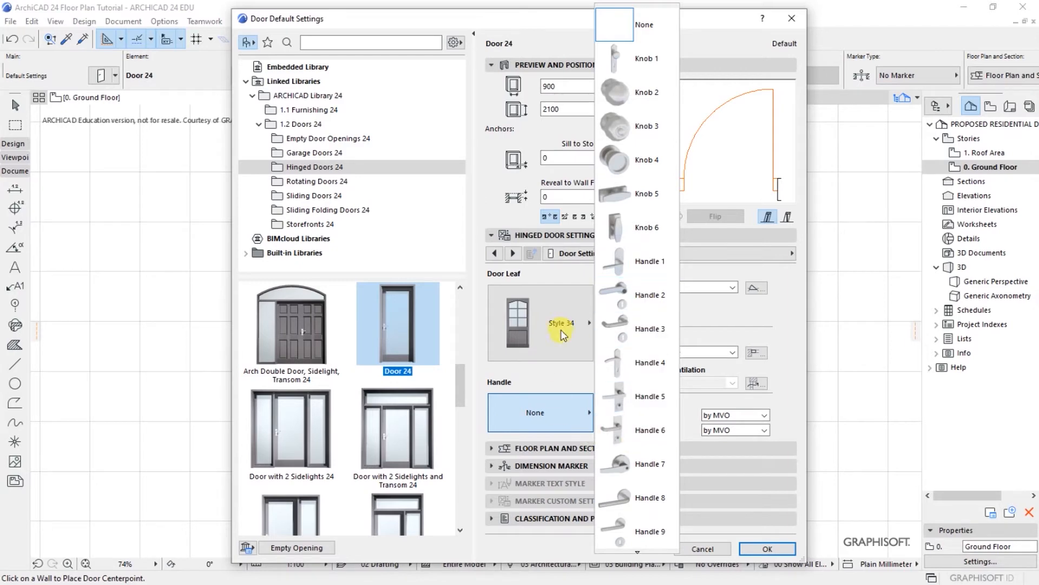
{"action": "left_click", "coordinate": [642, 435]}
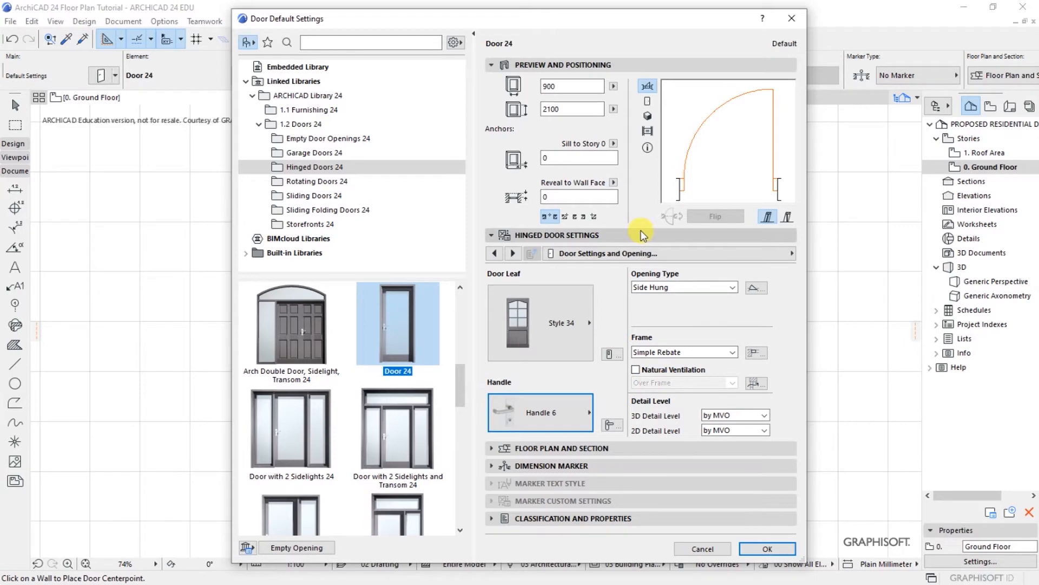
{"action": "left_click", "coordinate": [570, 448]}
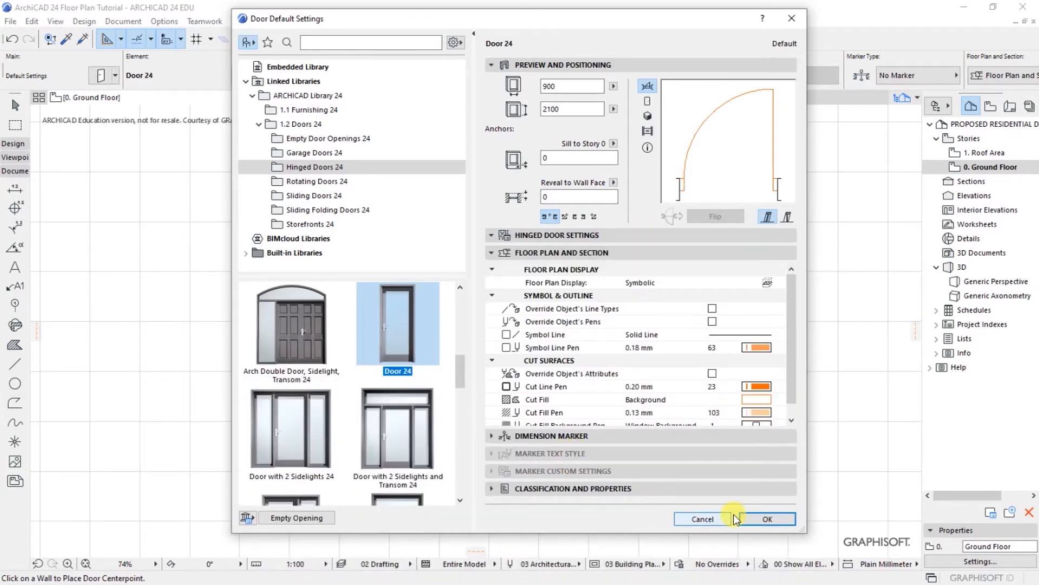
{"action": "left_click", "coordinate": [760, 521]}
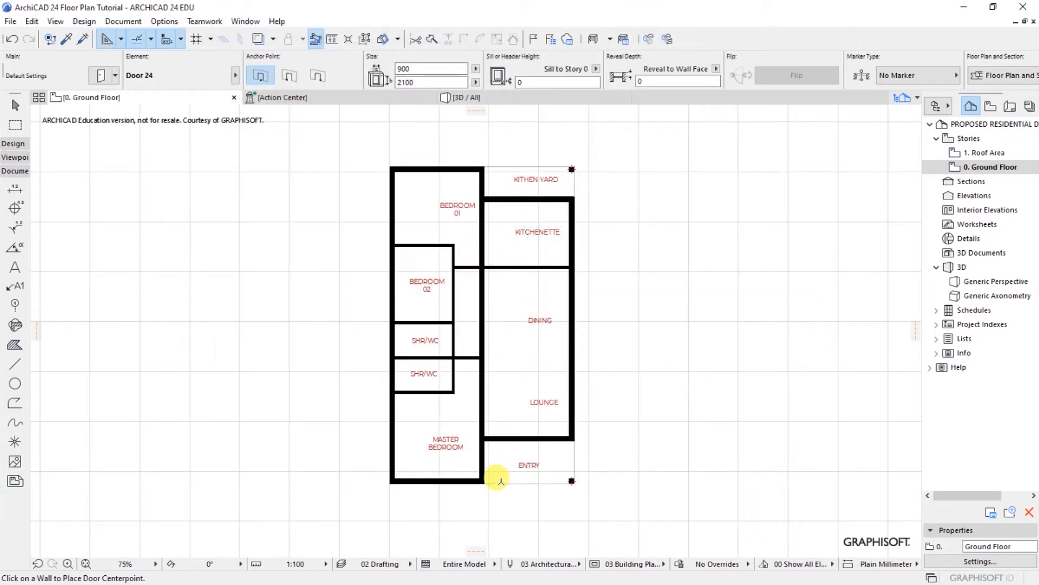
Step: Place a Door 24 in the Lounge–Entry wall, swinging into the lounge
{"action": "scroll", "coordinate": [498, 480], "scroll_direction": "up", "scroll_amount": 4}
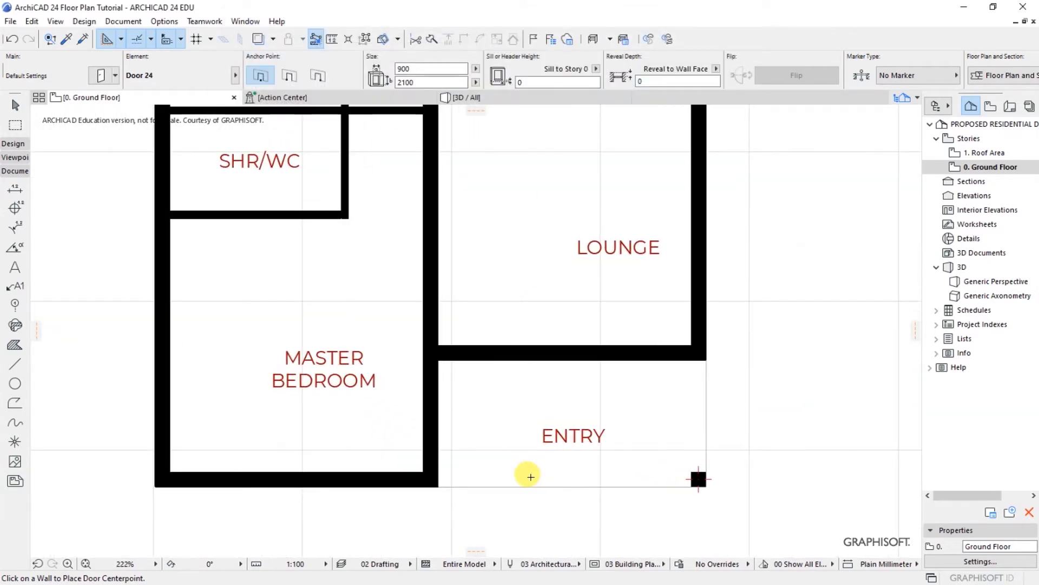
{"action": "left_click", "coordinate": [475, 355]}
{"action": "left_click", "coordinate": [478, 356]}
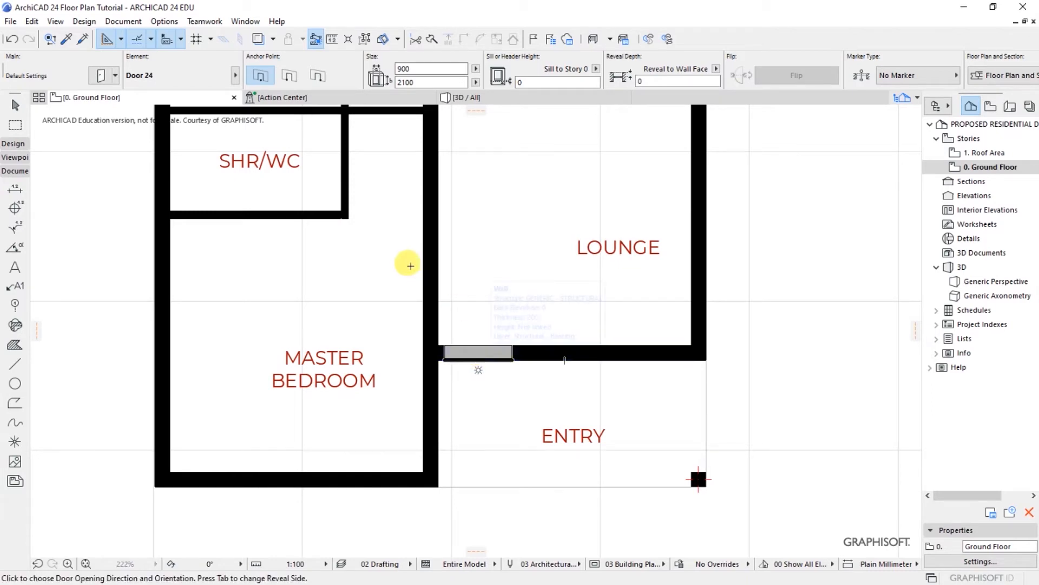
{"action": "left_click", "coordinate": [358, 249]}
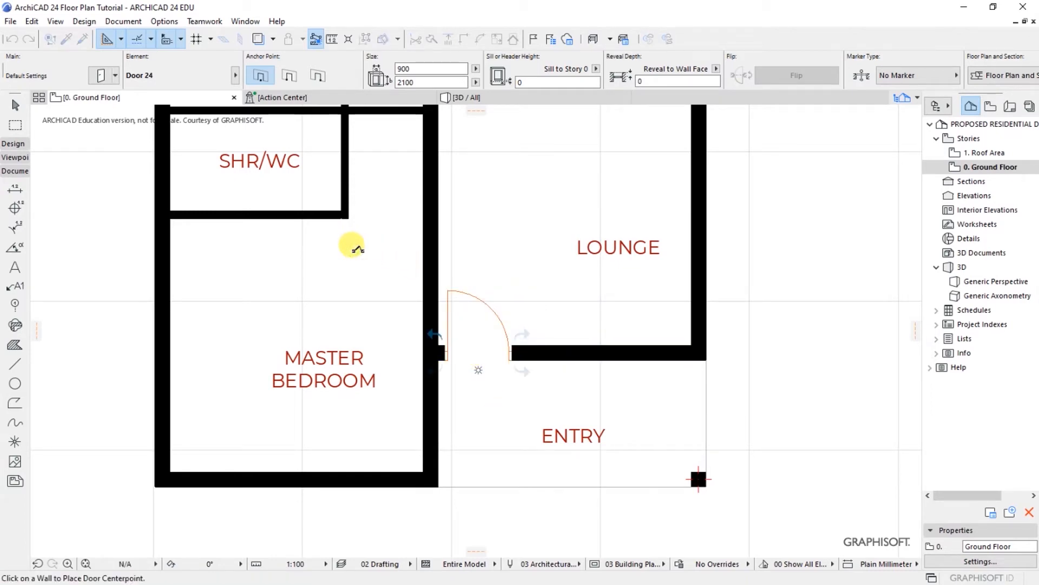
Step: Move the door so its jamb meets the Master Bedroom wall corner
{"action": "left_click", "coordinate": [448, 295]}
{"action": "scroll", "coordinate": [436, 360], "scroll_direction": "up", "scroll_amount": 5}
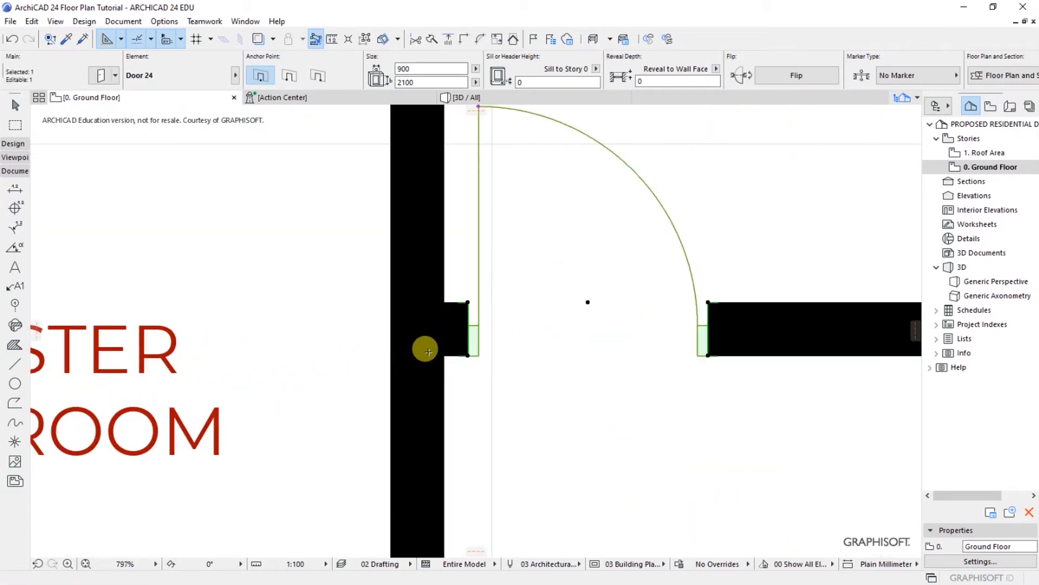
{"action": "key", "text": "ctrl+d"}
{"action": "scroll", "coordinate": [467, 356], "scroll_direction": "up", "scroll_amount": 2}
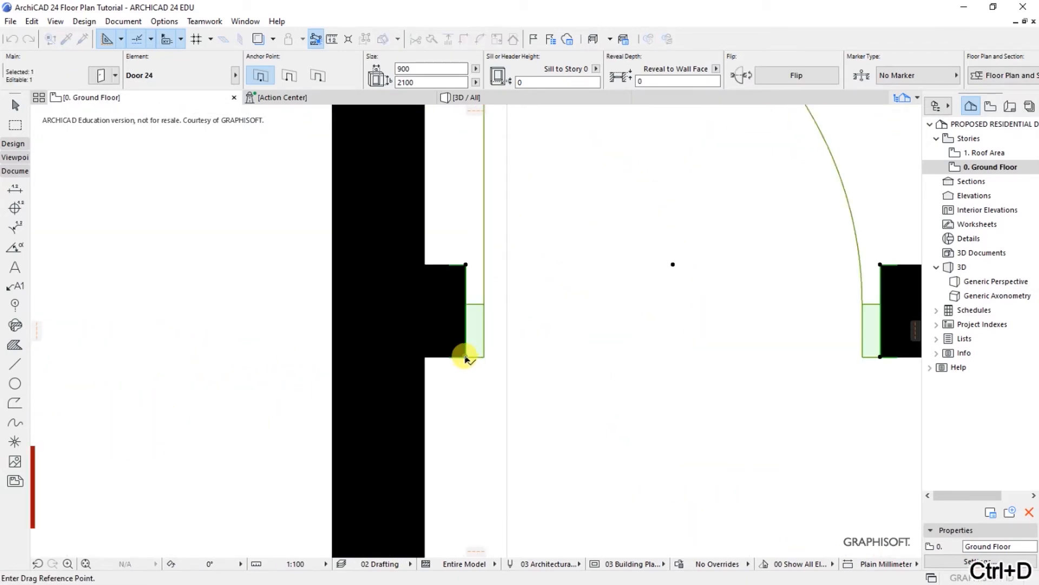
{"action": "left_click", "coordinate": [466, 357]}
{"action": "left_click", "coordinate": [425, 357]}
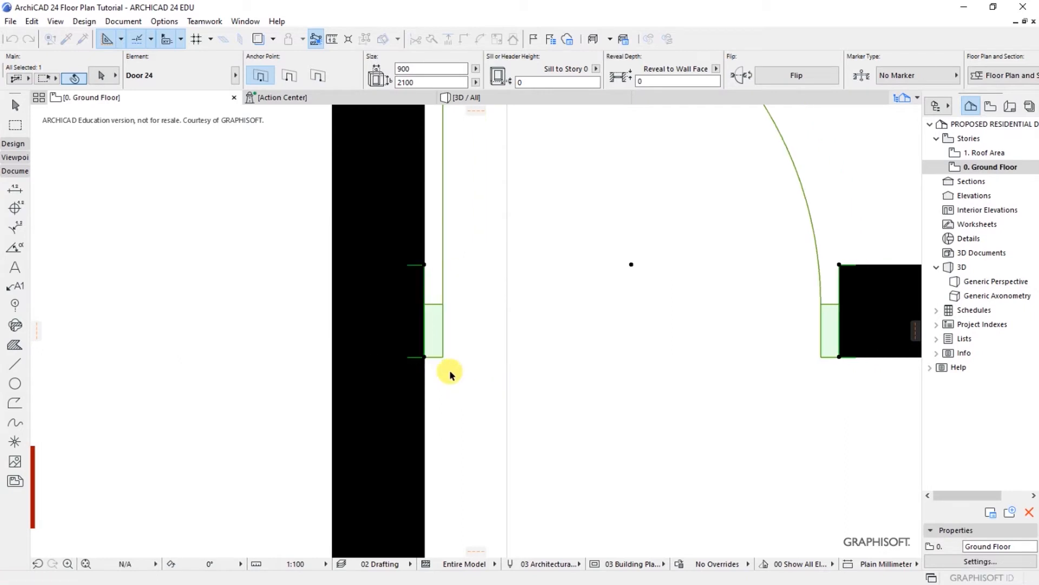
Step: Shift the door 300 along the wall away from that corner
{"action": "key", "text": "ctrl+d"}
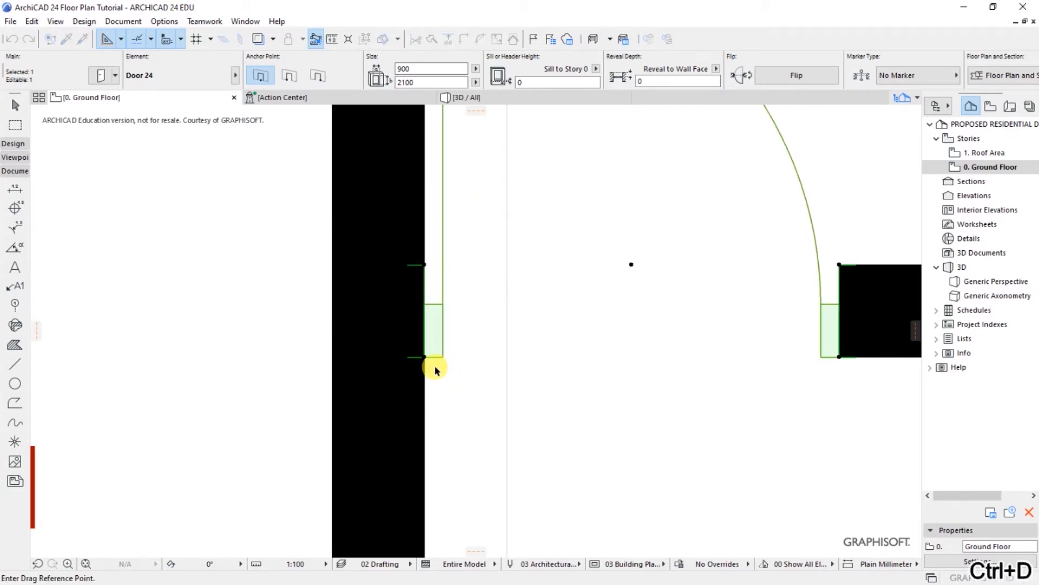
{"action": "left_click", "coordinate": [425, 357]}
{"action": "type", "text": "3"}
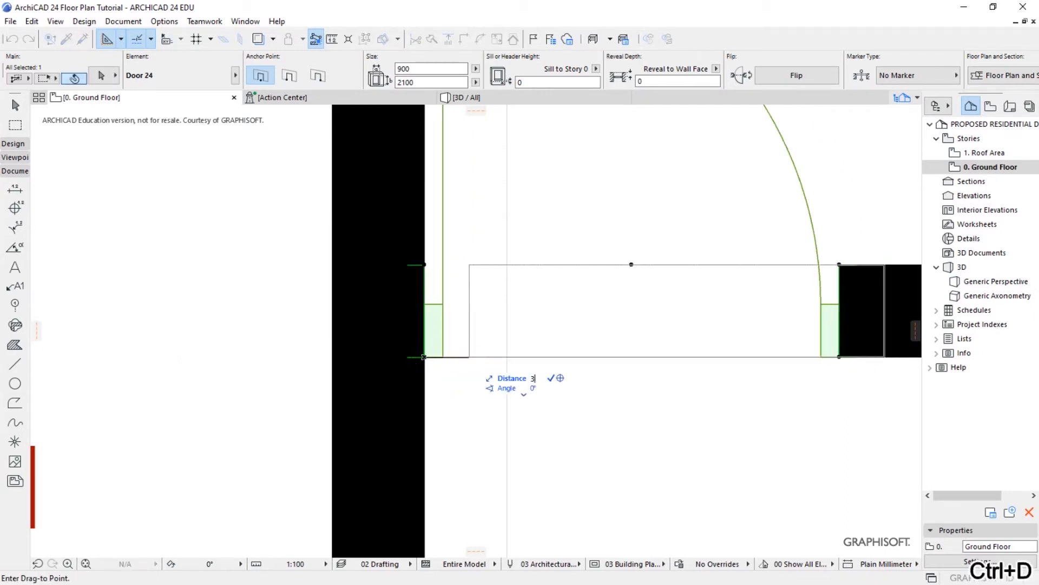
{"action": "key", "text": "Return"}
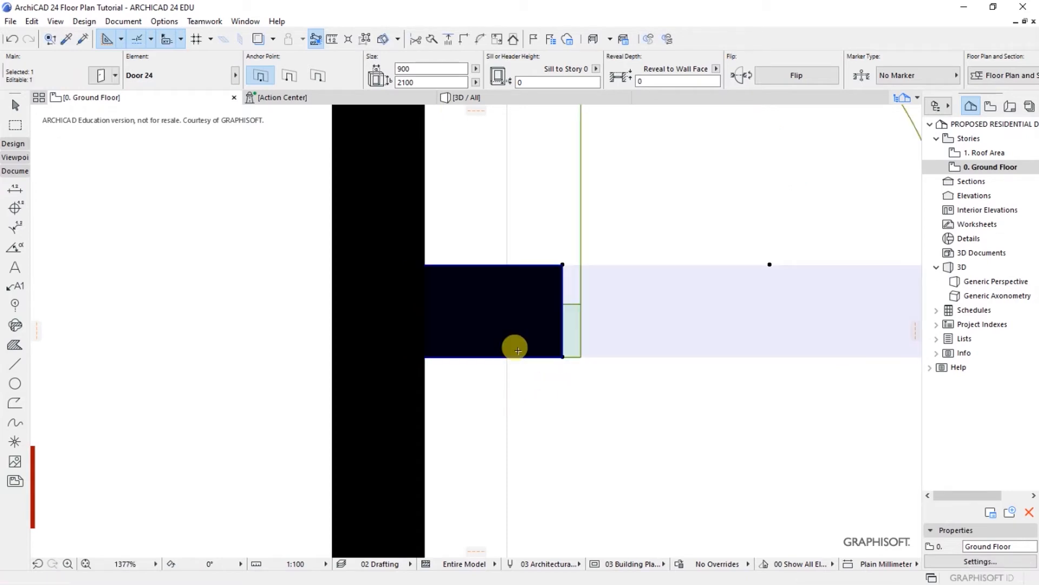
{"action": "scroll", "coordinate": [387, 352], "scroll_direction": "down", "scroll_amount": 3}
{"action": "scroll", "coordinate": [387, 352], "scroll_direction": "down", "scroll_amount": 5}
{"action": "key", "text": "Escape"}
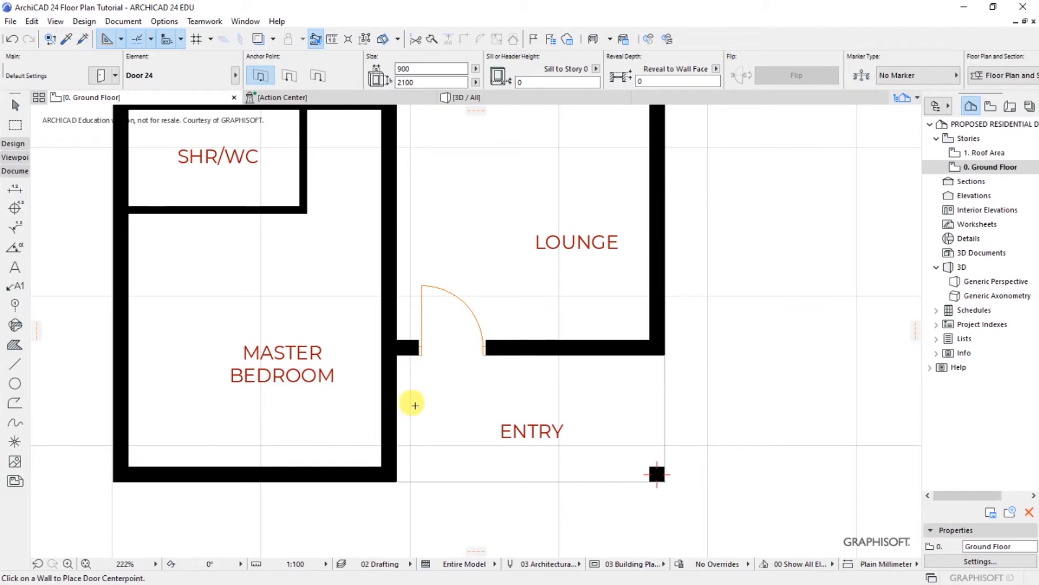
{"action": "scroll", "coordinate": [598, 466], "scroll_direction": "down", "scroll_amount": 3}
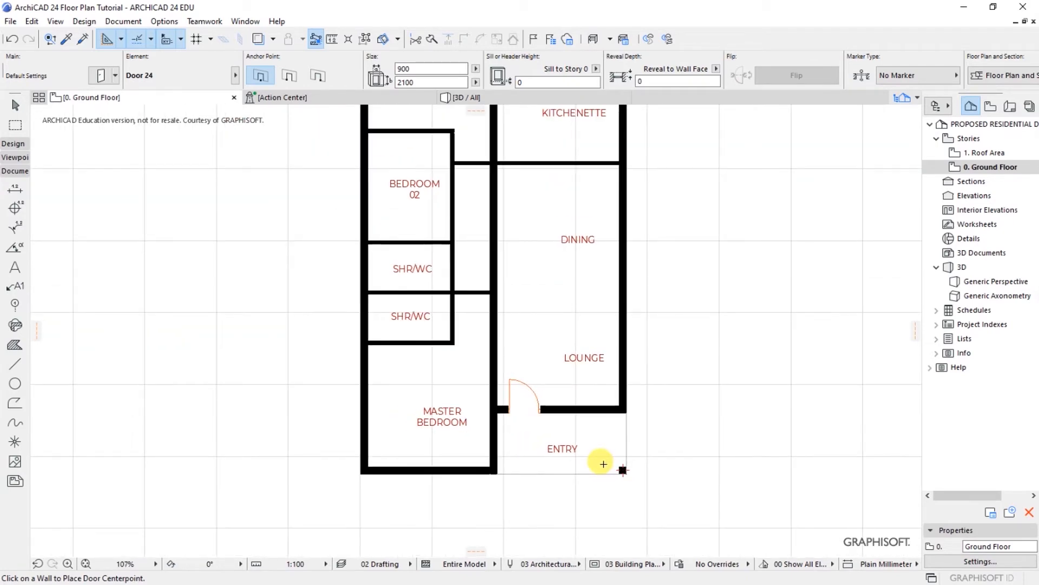
Step: Place a Door 24 in the KITHEN YARD–KITCHENETTE wall, swinging into the kitchenette
{"action": "scroll", "coordinate": [561, 438], "scroll_direction": "down", "scroll_amount": 2}
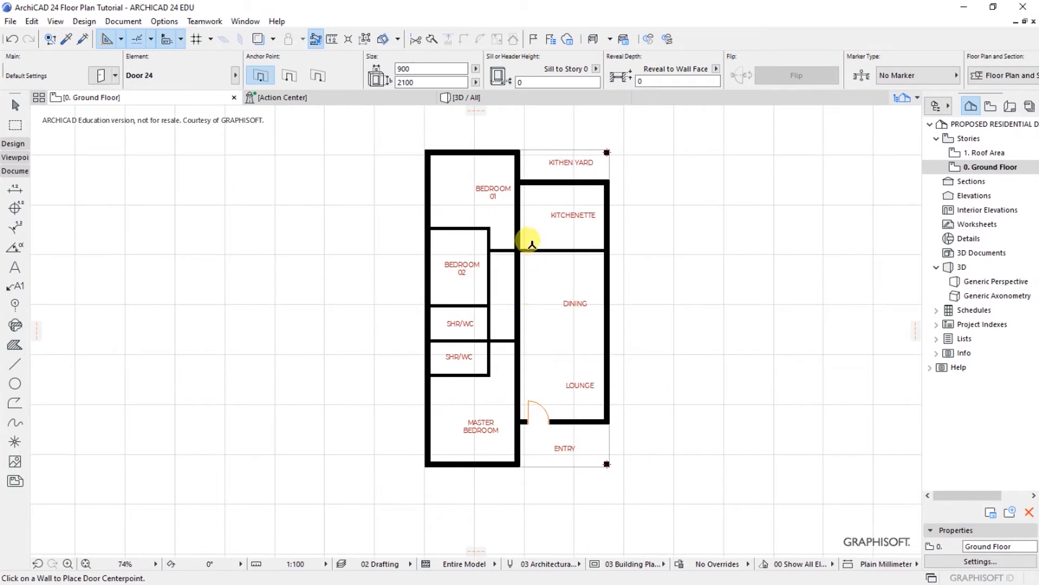
{"action": "scroll", "coordinate": [533, 157], "scroll_direction": "up", "scroll_amount": 4}
{"action": "scroll", "coordinate": [524, 234], "scroll_direction": "up", "scroll_amount": 2}
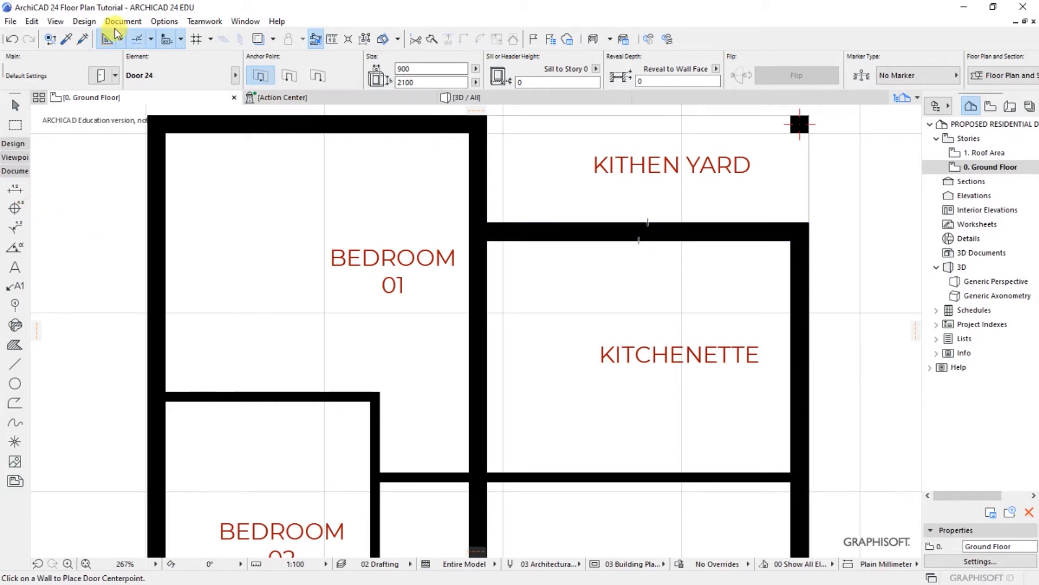
{"action": "left_click", "coordinate": [84, 21]}
{"action": "mouse_move", "coordinate": [110, 43]}
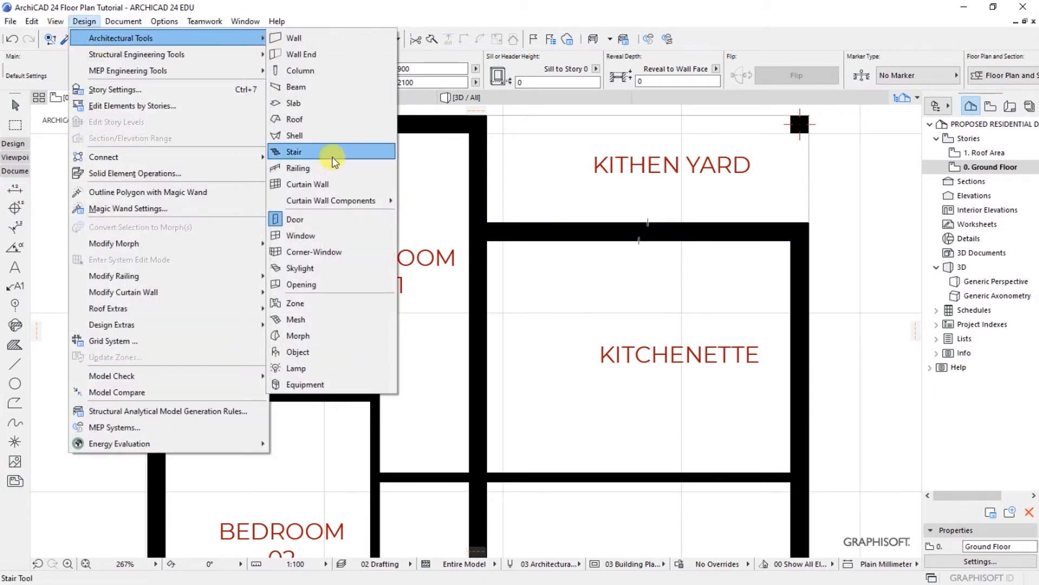
{"action": "left_click", "coordinate": [295, 218]}
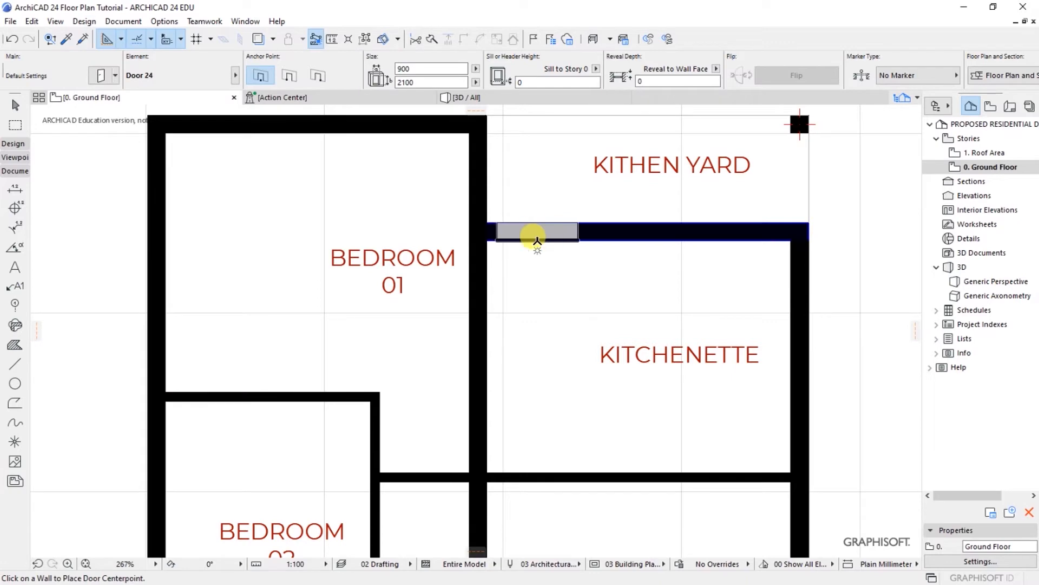
{"action": "left_click", "coordinate": [533, 217]}
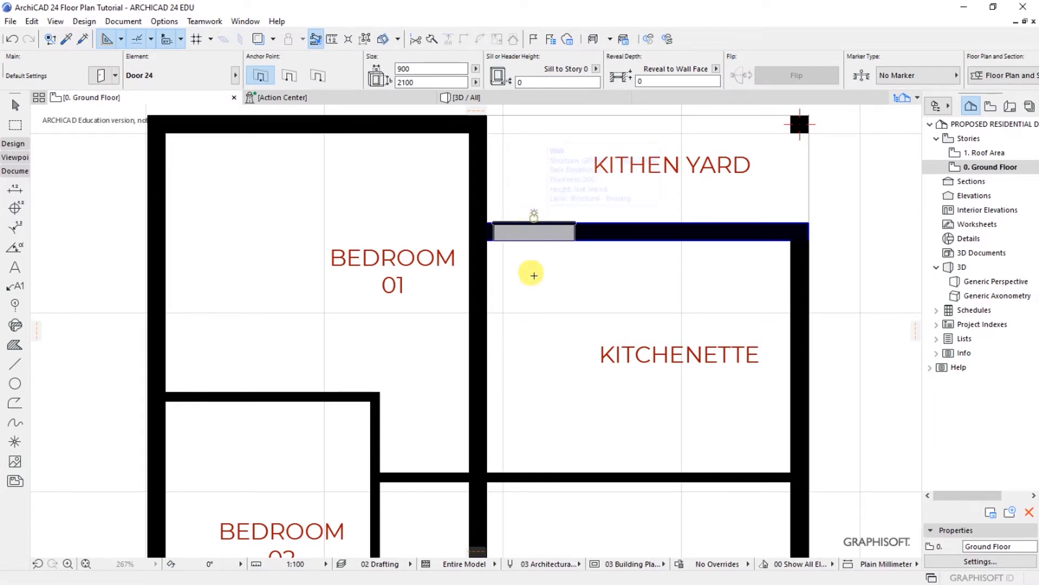
{"action": "left_click", "coordinate": [447, 307]}
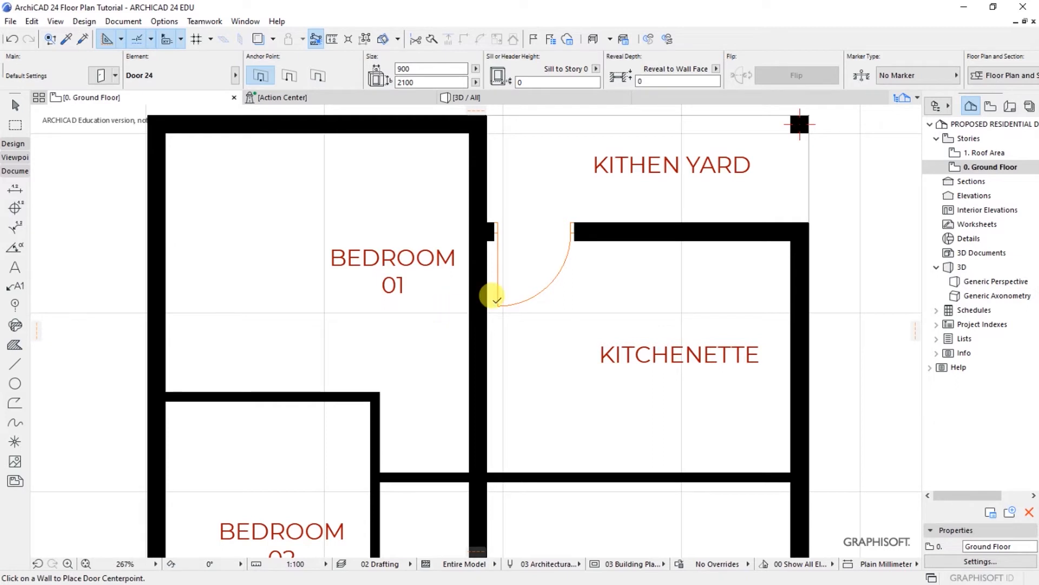
Step: Move the door flush against the Bedroom 01 wall corner
{"action": "left_click", "coordinate": [493, 307]}
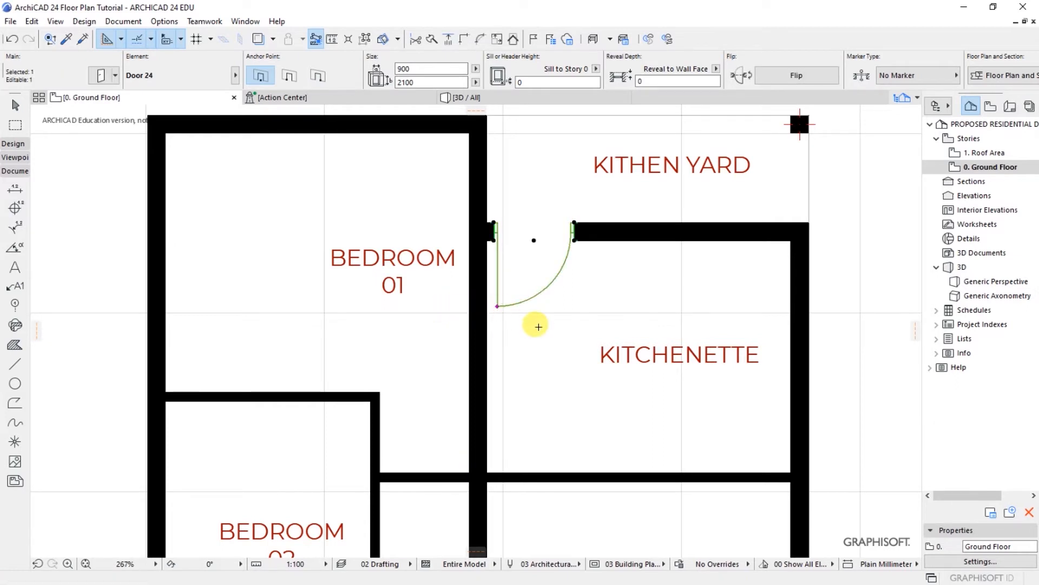
{"action": "key", "text": "ctrl+d"}
{"action": "scroll", "coordinate": [490, 241], "scroll_direction": "up", "scroll_amount": 4}
{"action": "left_click", "coordinate": [517, 248]}
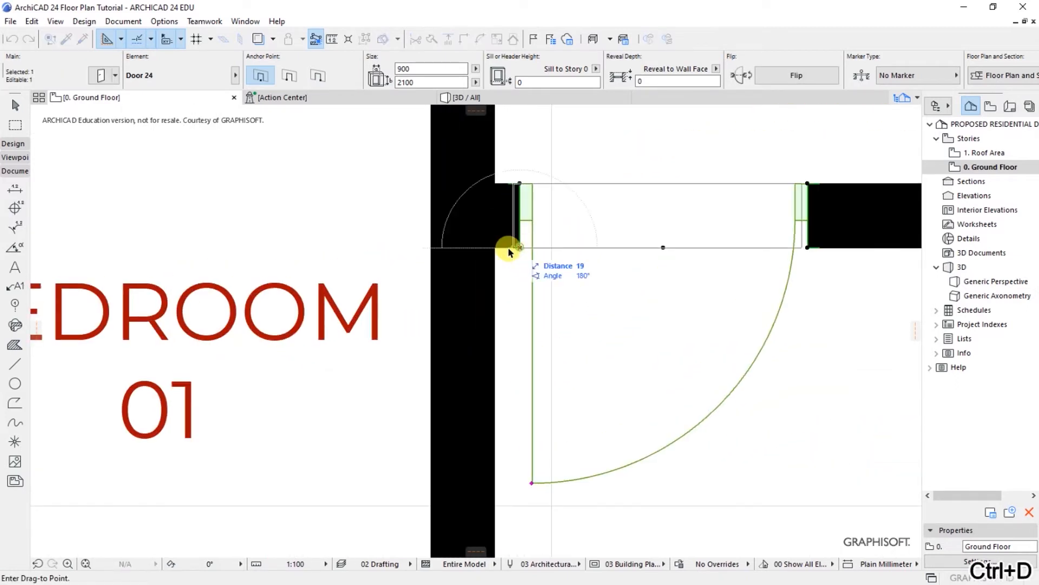
{"action": "left_click", "coordinate": [496, 250]}
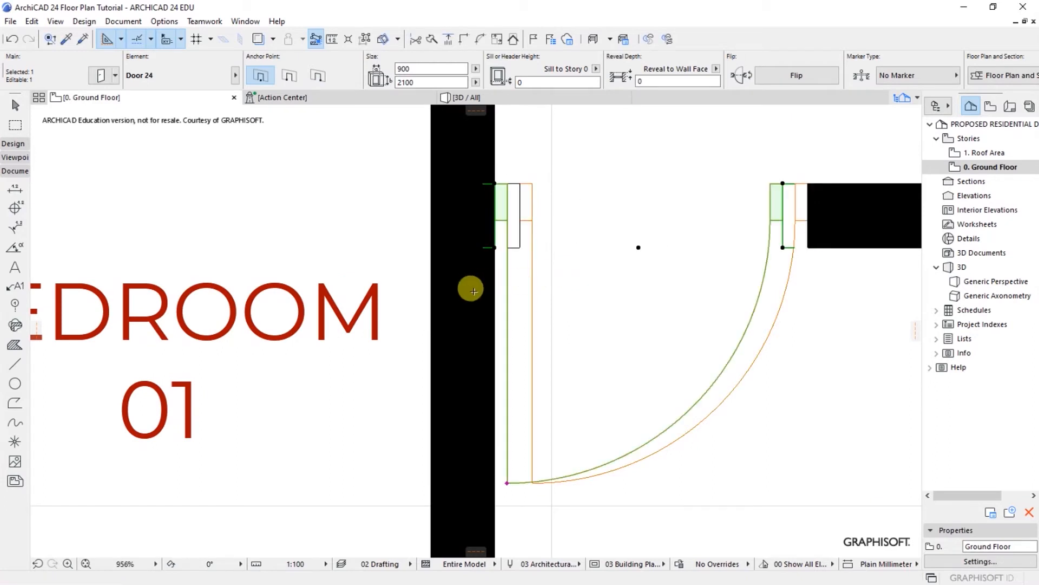
{"action": "scroll", "coordinate": [471, 290], "scroll_direction": "down", "scroll_amount": 2}
{"action": "key", "text": "Escape"}
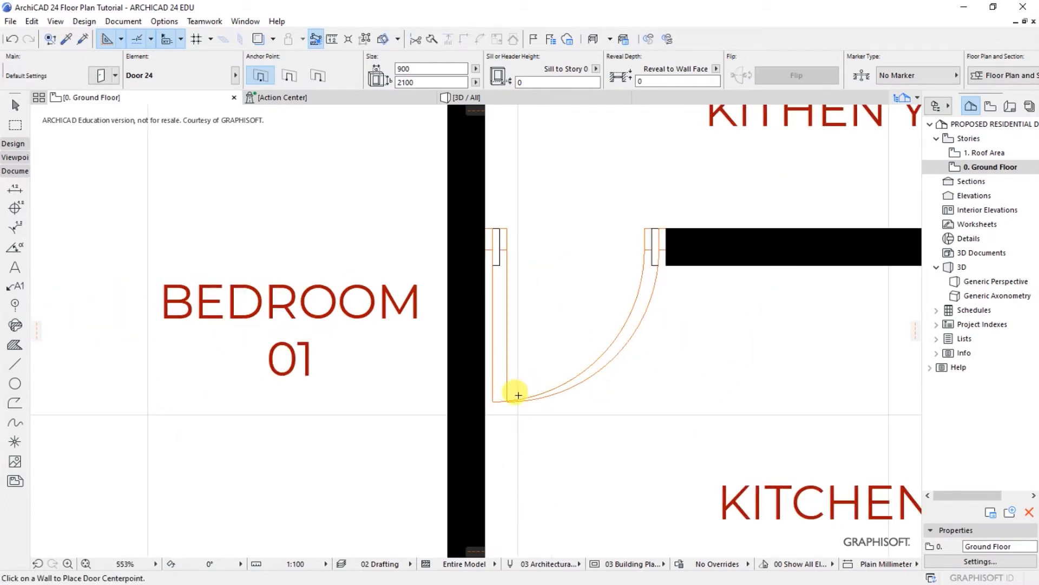
Step: Delete the leftover duplicate door
{"action": "left_click", "coordinate": [509, 403], "text": "shift"}
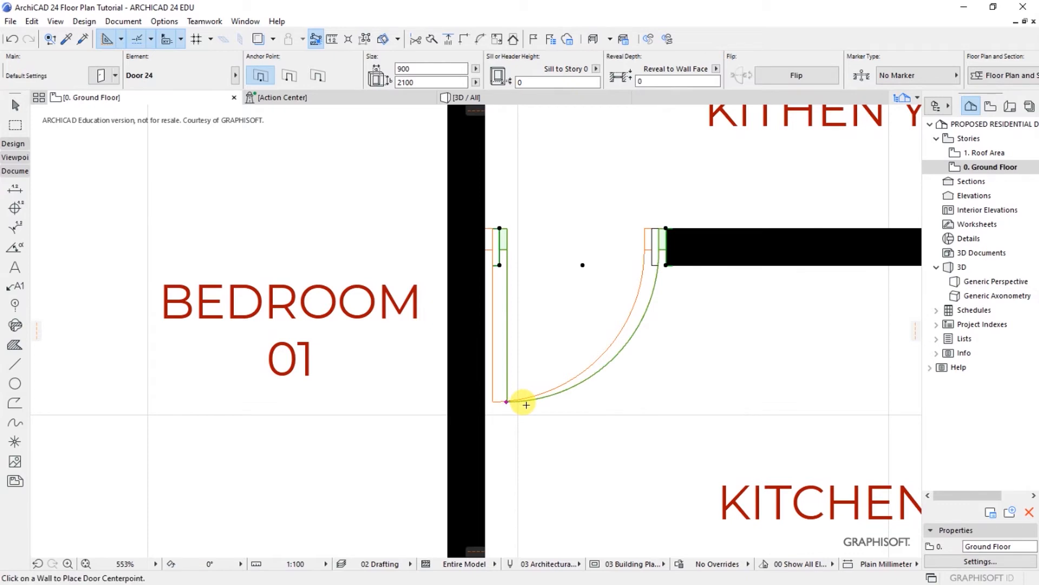
{"action": "key", "text": "Delete"}
{"action": "scroll", "coordinate": [472, 313], "scroll_direction": "down", "scroll_amount": 3}
{"action": "scroll", "coordinate": [456, 287], "scroll_direction": "down", "scroll_amount": 7}
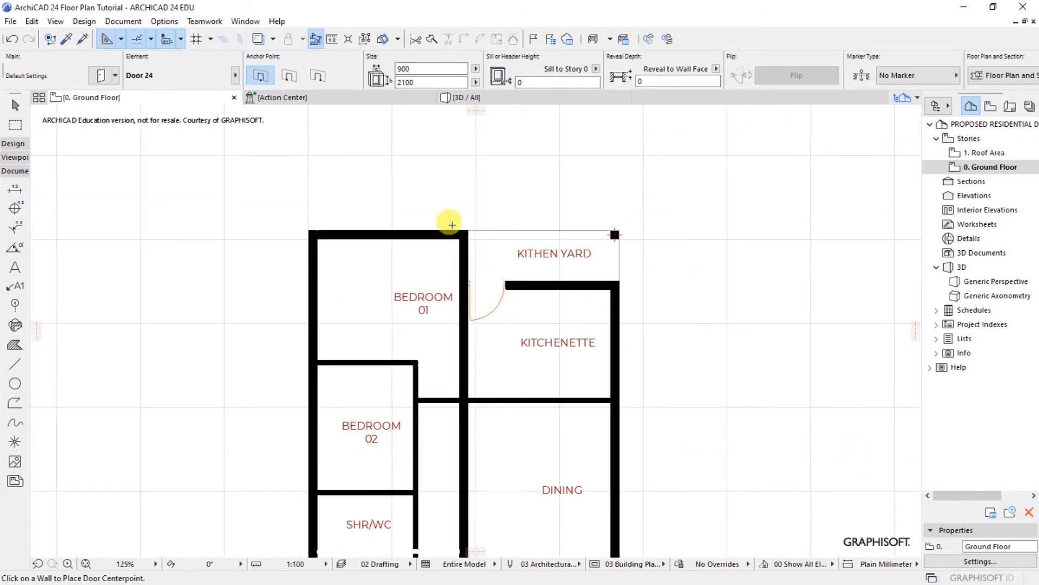
Step: Place a Door 24 across the corridor beside Bedroom 02 with its swing set
{"action": "scroll", "coordinate": [491, 265], "scroll_direction": "up", "scroll_amount": 4}
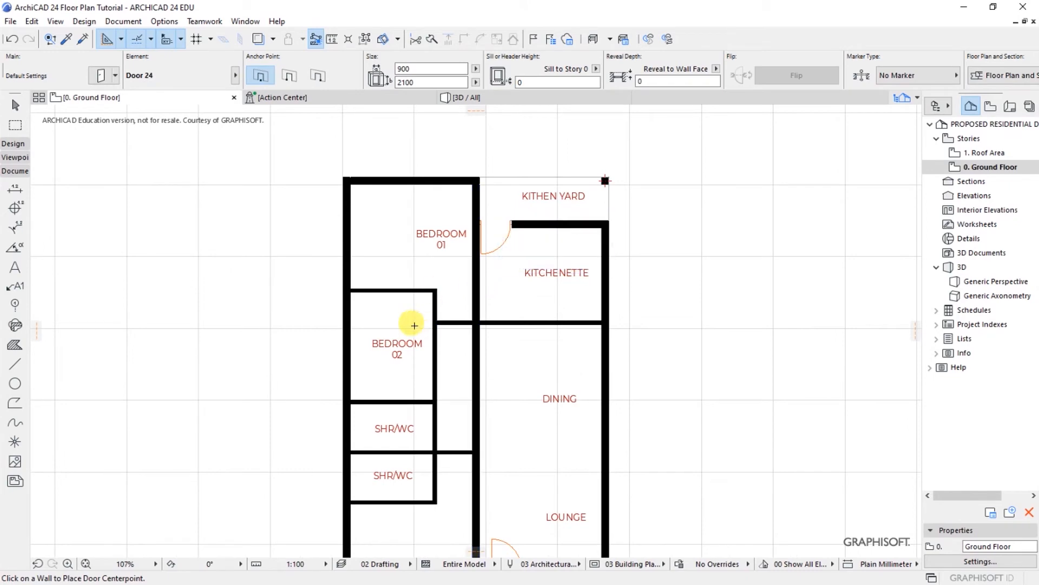
{"action": "scroll", "coordinate": [425, 325], "scroll_direction": "up", "scroll_amount": 3}
{"action": "scroll", "coordinate": [455, 314], "scroll_direction": "up", "scroll_amount": 4}
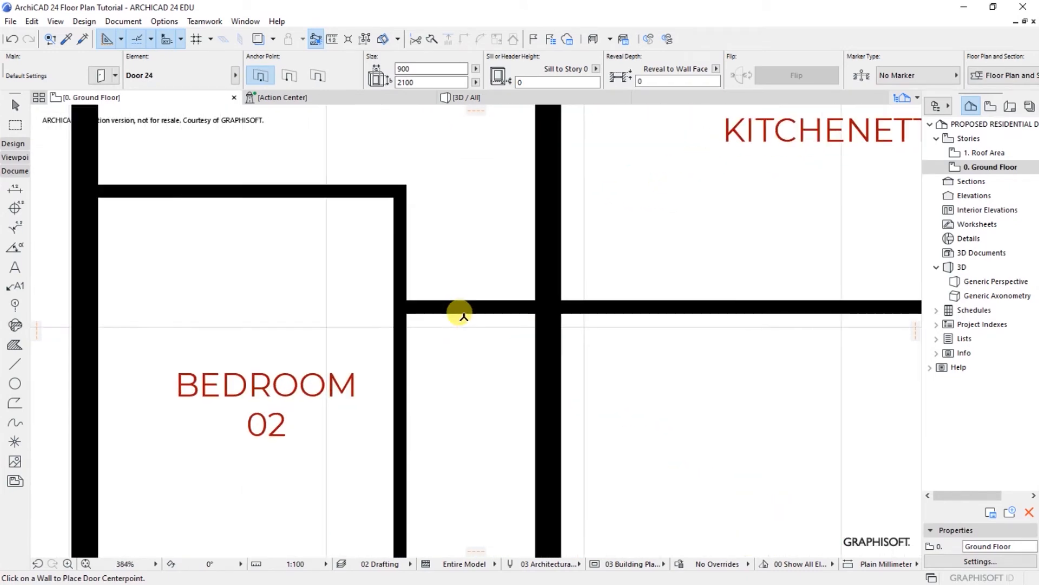
{"action": "left_click", "coordinate": [470, 308]}
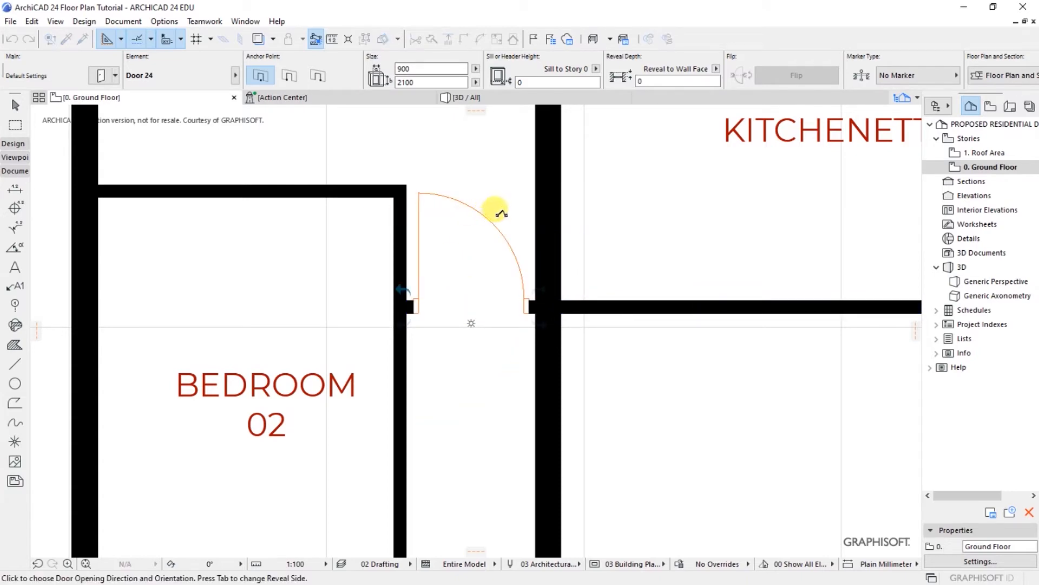
{"action": "left_click", "coordinate": [604, 200]}
{"action": "scroll", "coordinate": [476, 249], "scroll_direction": "down", "scroll_amount": 4}
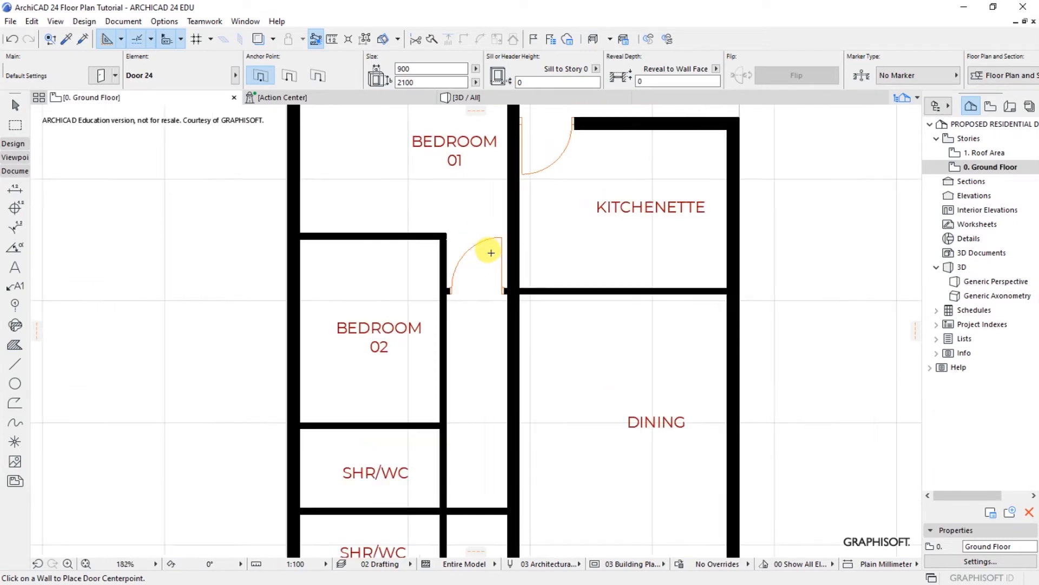
{"action": "scroll", "coordinate": [491, 253], "scroll_direction": "up", "scroll_amount": 3}
Step: Shift the corridor door right so it sits flush against the central wall
{"action": "left_click", "coordinate": [514, 230], "text": "shift"}
{"action": "scroll", "coordinate": [511, 334], "scroll_direction": "up", "scroll_amount": 4}
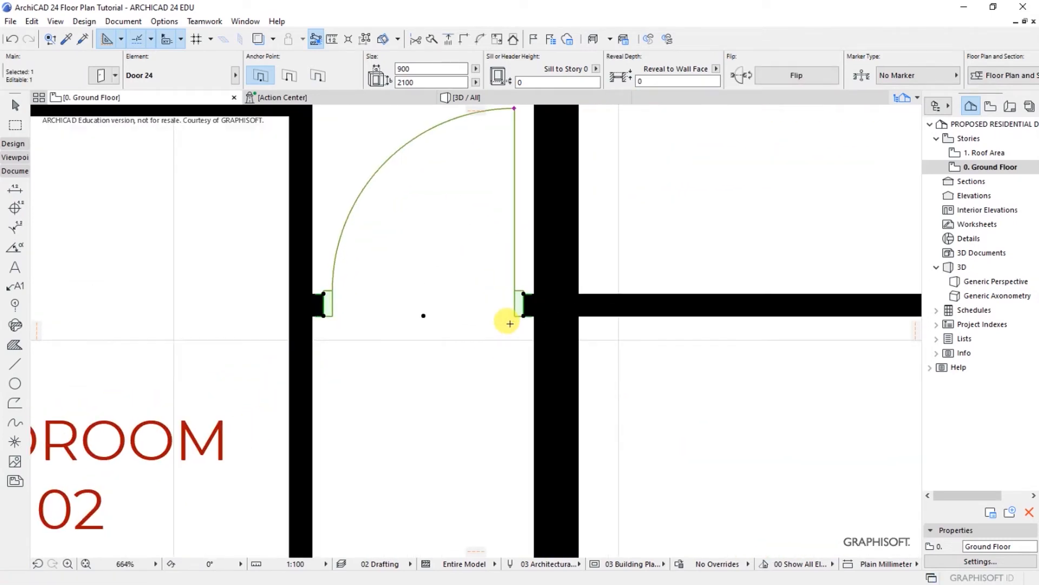
{"action": "key", "text": "ctrl+d"}
{"action": "scroll", "coordinate": [523, 317], "scroll_direction": "up", "scroll_amount": 3}
{"action": "left_click", "coordinate": [518, 312]}
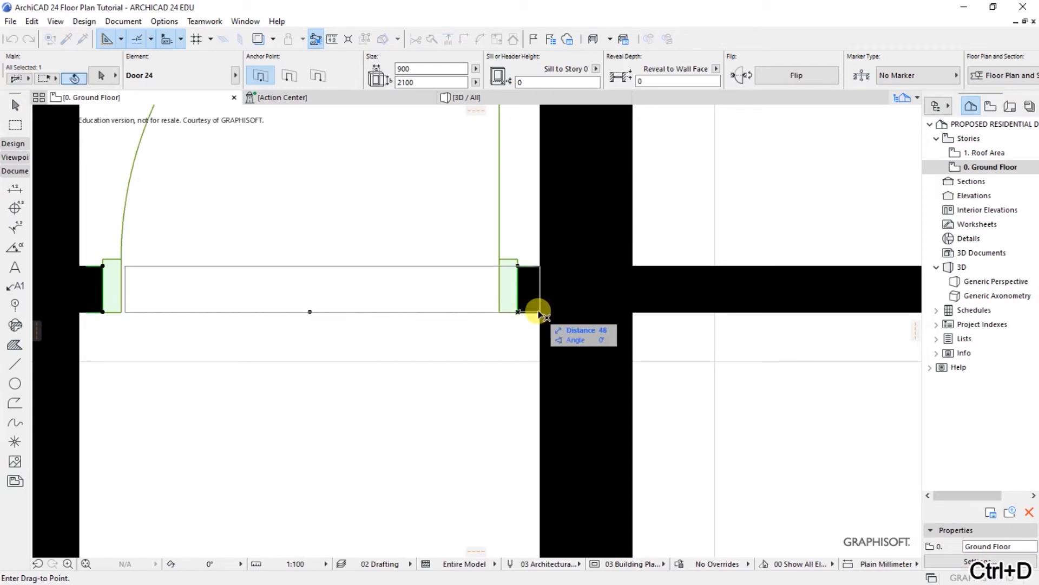
{"action": "left_click", "coordinate": [539, 311]}
{"action": "key", "text": "Escape"}
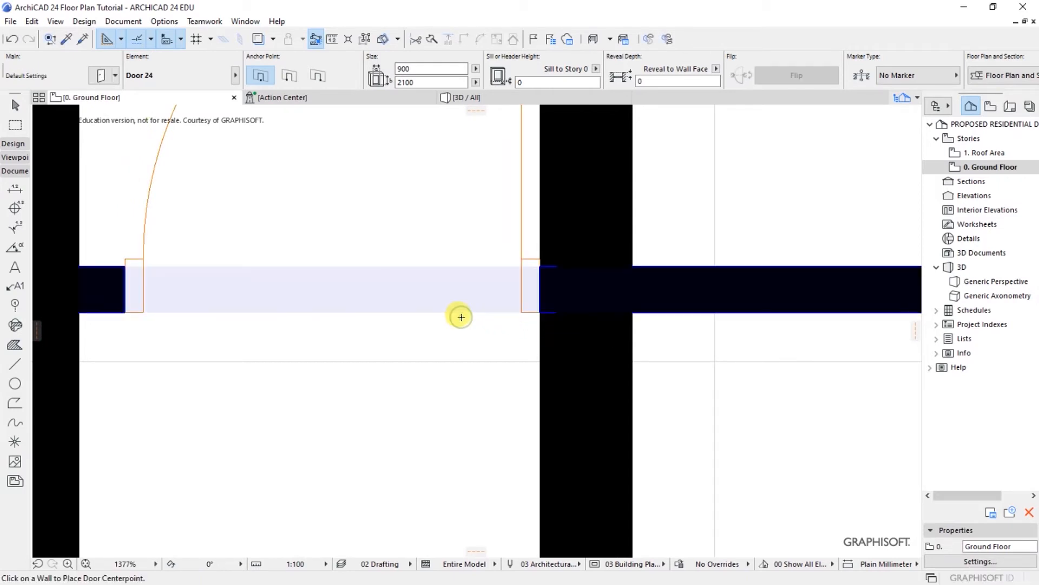
{"action": "scroll", "coordinate": [455, 269], "scroll_direction": "down", "scroll_amount": 10}
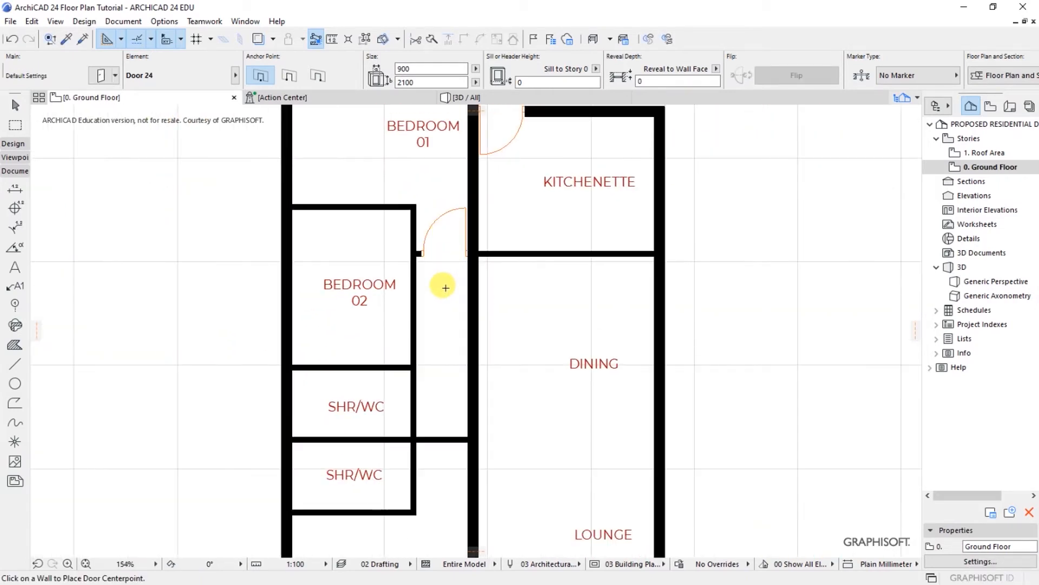
{"action": "scroll", "coordinate": [455, 271], "scroll_direction": "down", "scroll_amount": 3}
{"action": "scroll", "coordinate": [393, 322], "scroll_direction": "up", "scroll_amount": 4}
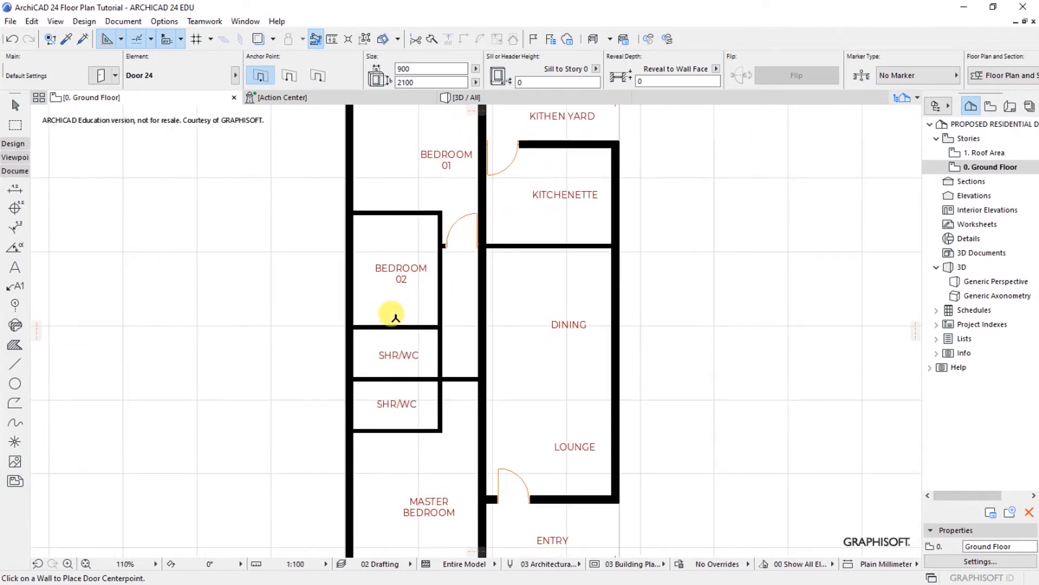
{"action": "scroll", "coordinate": [453, 323], "scroll_direction": "up", "scroll_amount": 2}
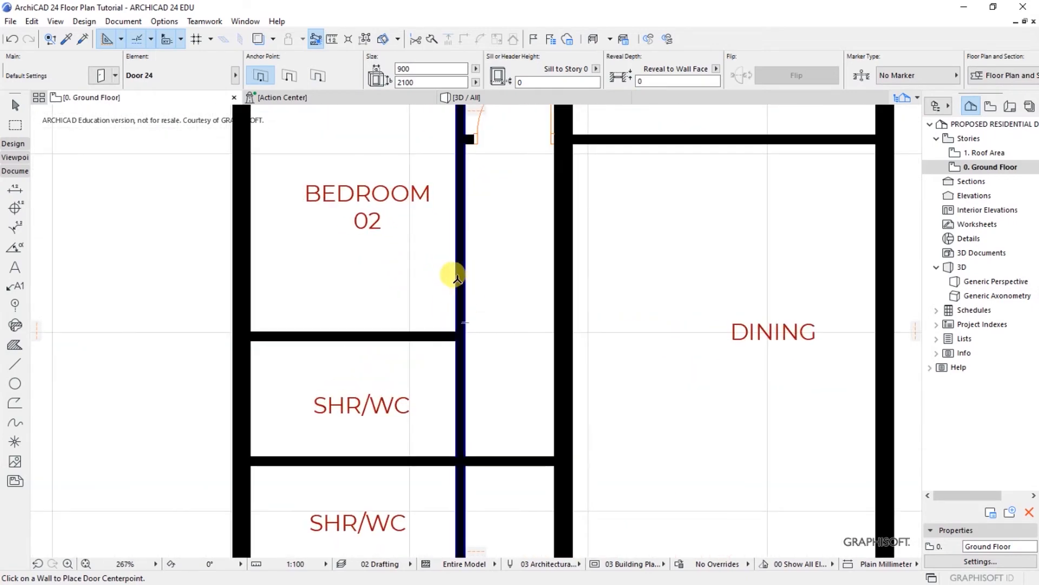
{"action": "scroll", "coordinate": [318, 353], "scroll_direction": "down", "scroll_amount": 3}
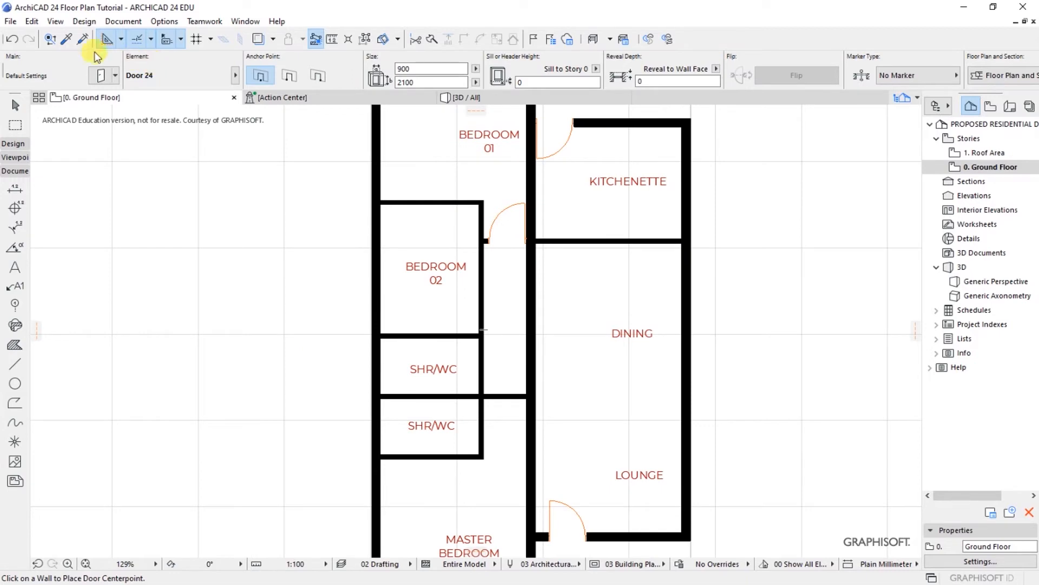
Step: Place a Door 24 in Bedroom 02's corridor-side wall, swinging into the bedroom
{"action": "left_click", "coordinate": [84, 21]}
{"action": "mouse_move", "coordinate": [111, 39]}
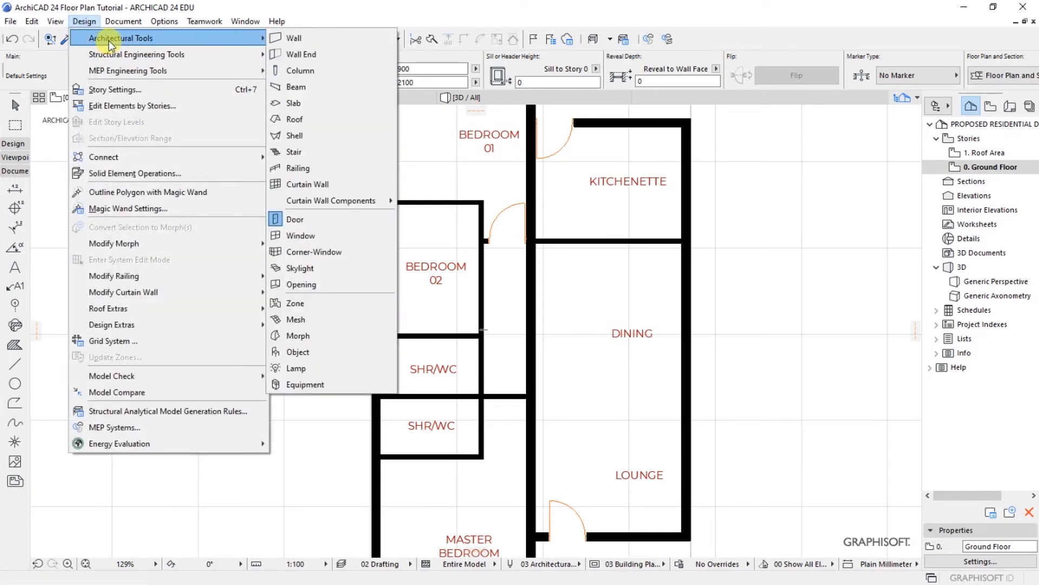
{"action": "left_click", "coordinate": [318, 219]}
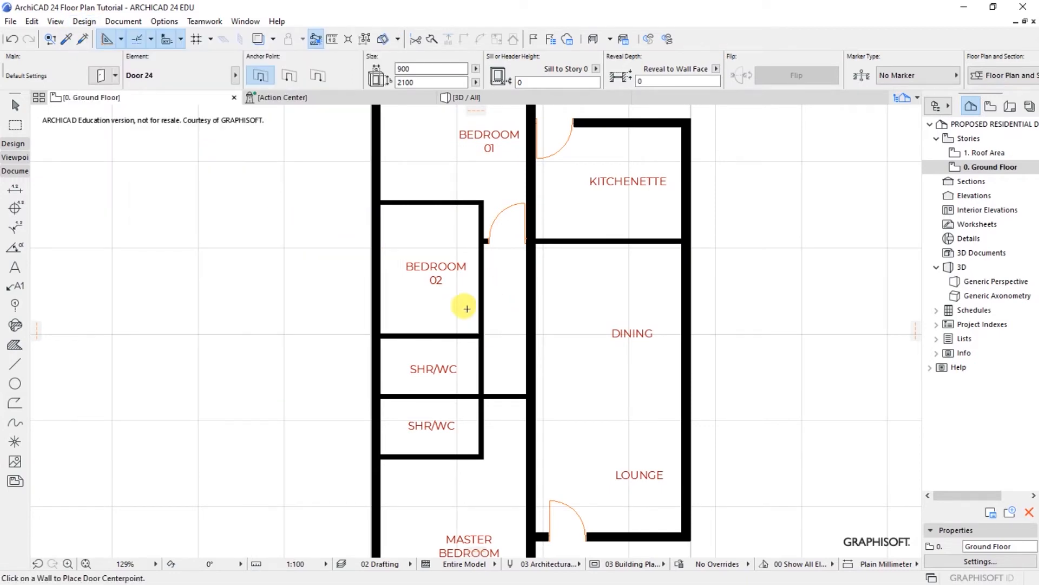
{"action": "scroll", "coordinate": [499, 308], "scroll_direction": "up", "scroll_amount": 3}
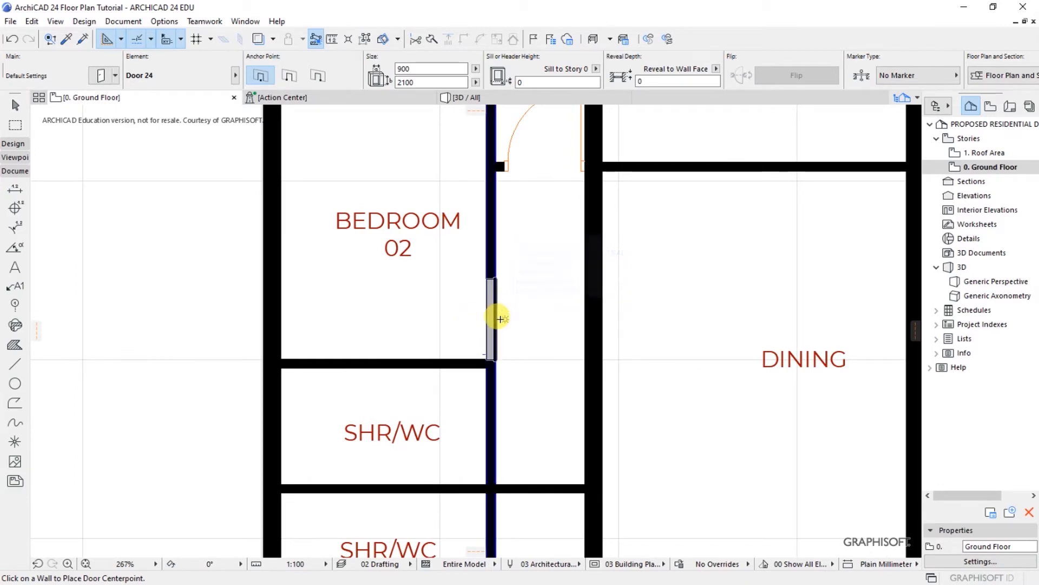
{"action": "left_click", "coordinate": [498, 310]}
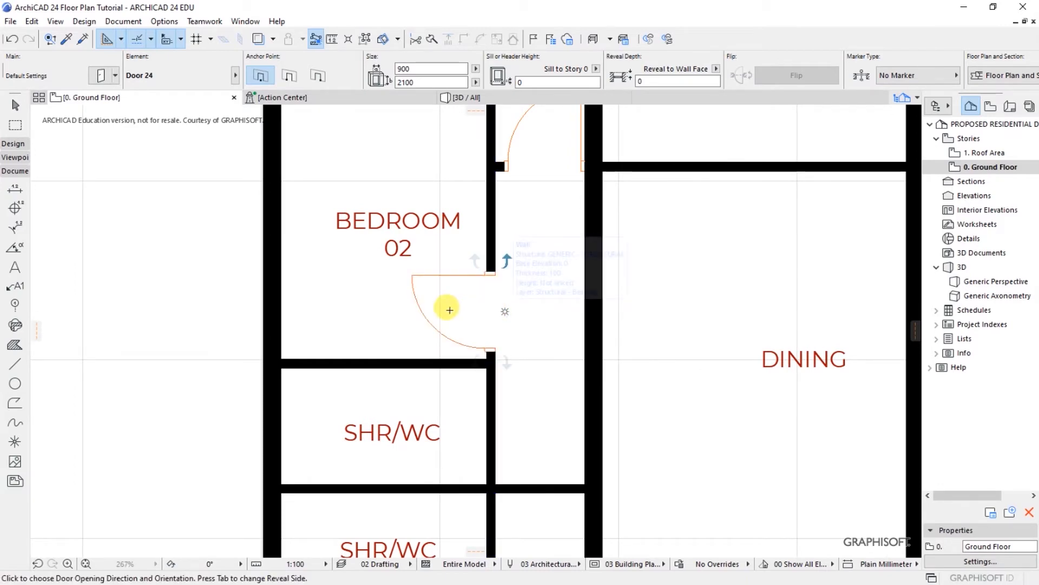
{"action": "left_click", "coordinate": [430, 391]}
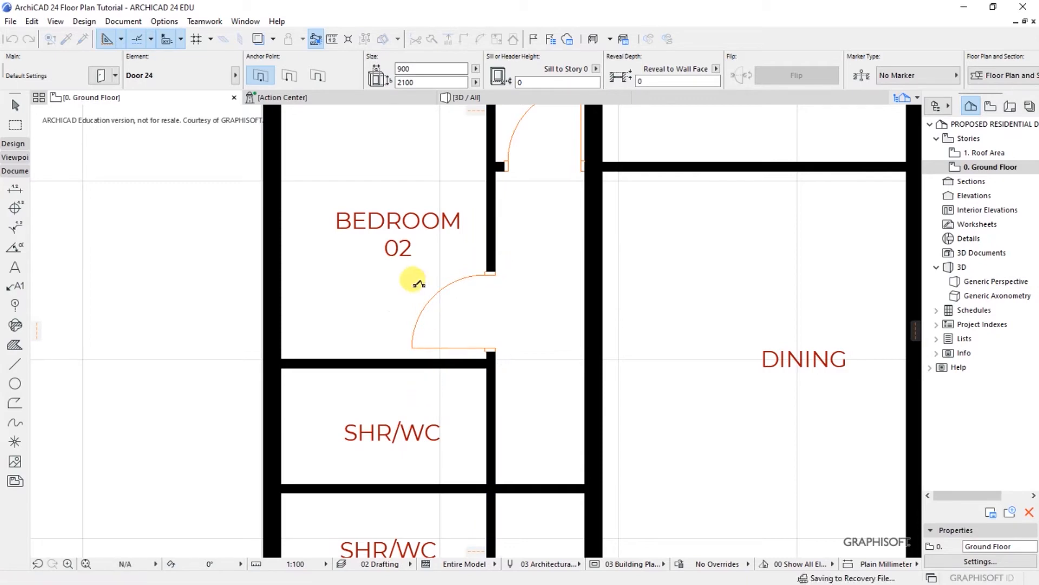
{"action": "left_click", "coordinate": [389, 258]}
{"action": "scroll", "coordinate": [379, 216], "scroll_direction": "down", "scroll_amount": 5}
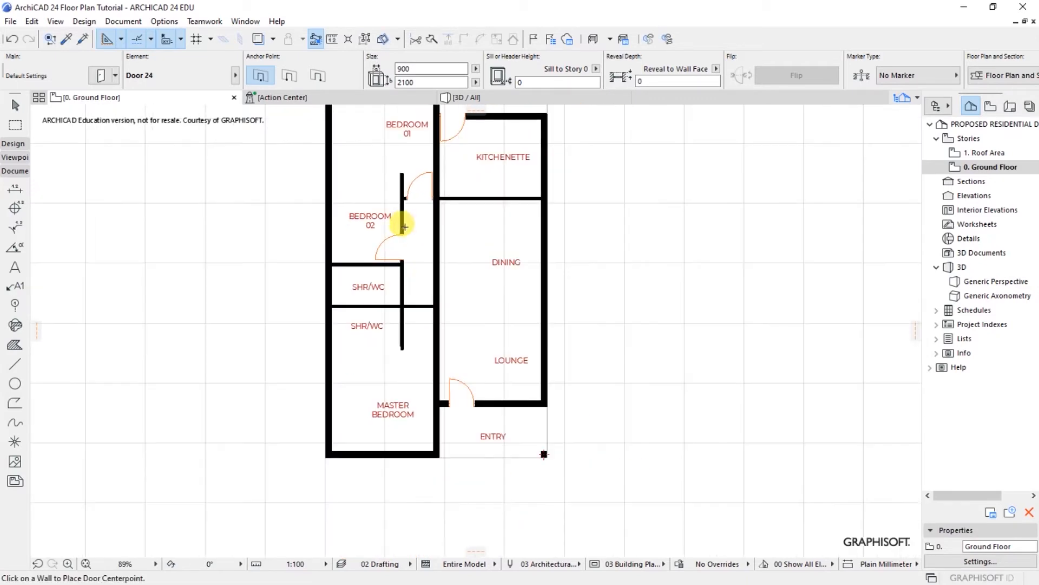
Step: Place Door 24s into the upper and lower SHR/WC and in the corridor cross wall
{"action": "scroll", "coordinate": [393, 292], "scroll_direction": "up", "scroll_amount": 4}
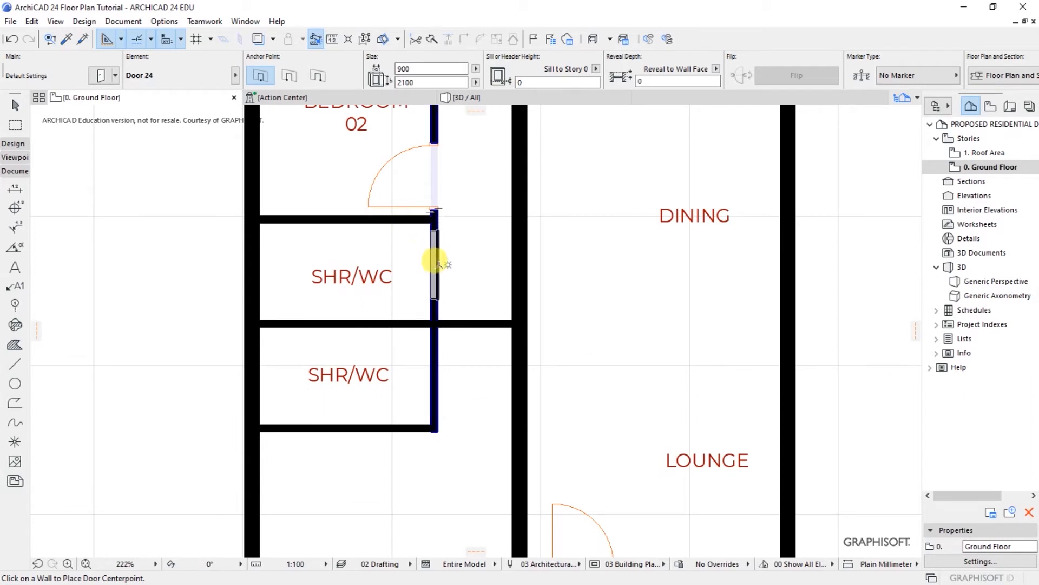
{"action": "left_click", "coordinate": [436, 264]}
{"action": "left_click", "coordinate": [338, 186]}
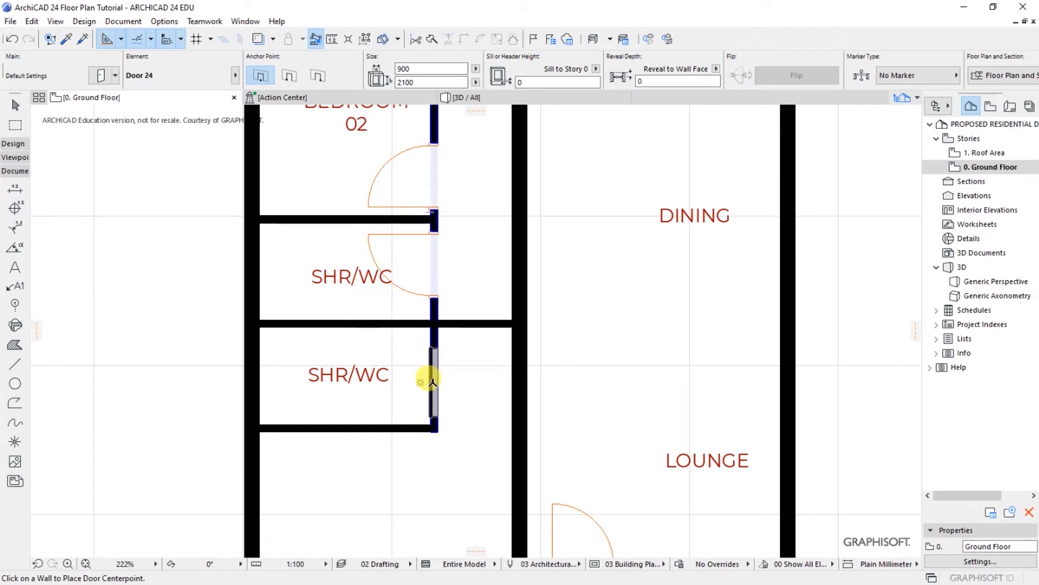
{"action": "left_click", "coordinate": [411, 383]}
{"action": "left_click", "coordinate": [355, 409]}
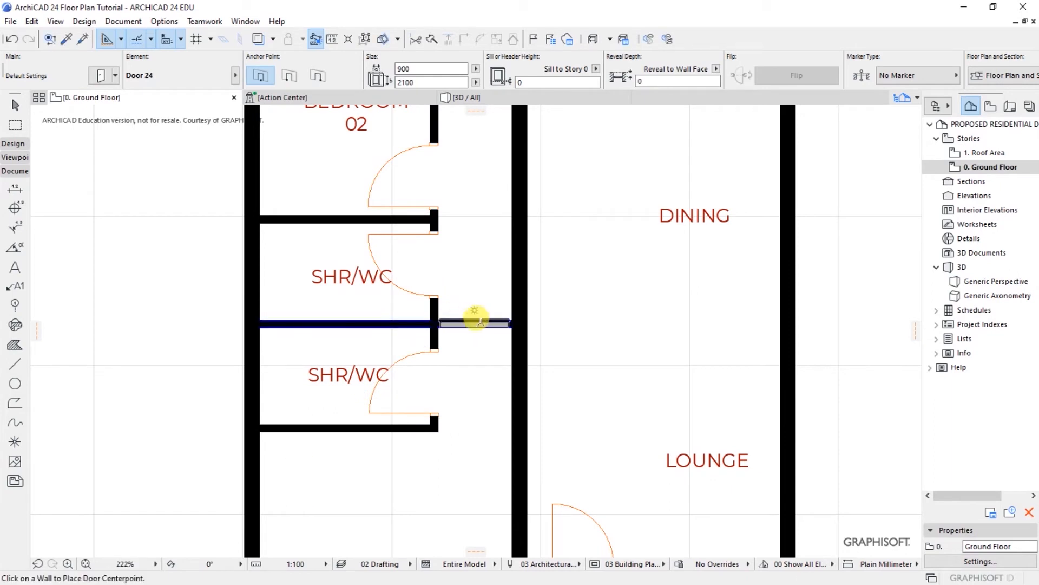
{"action": "left_click", "coordinate": [475, 322]}
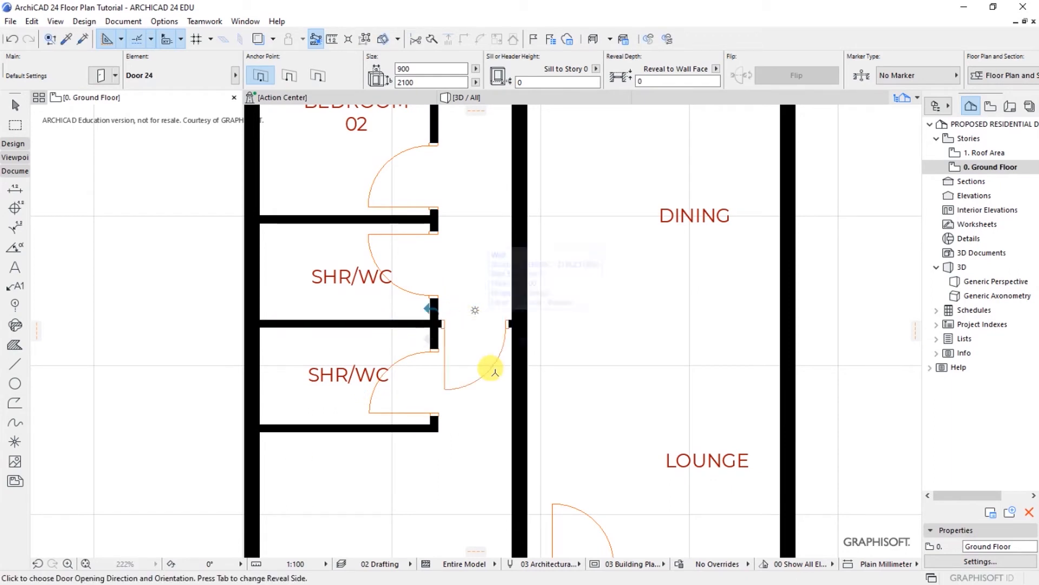
{"action": "left_click", "coordinate": [570, 404]}
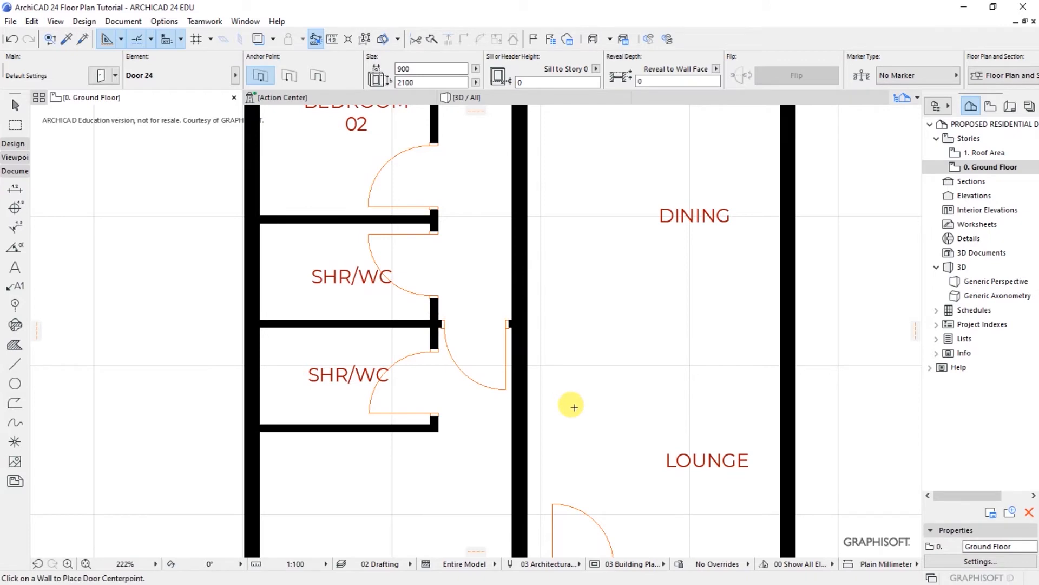
{"action": "scroll", "coordinate": [296, 345], "scroll_direction": "down", "scroll_amount": 5}
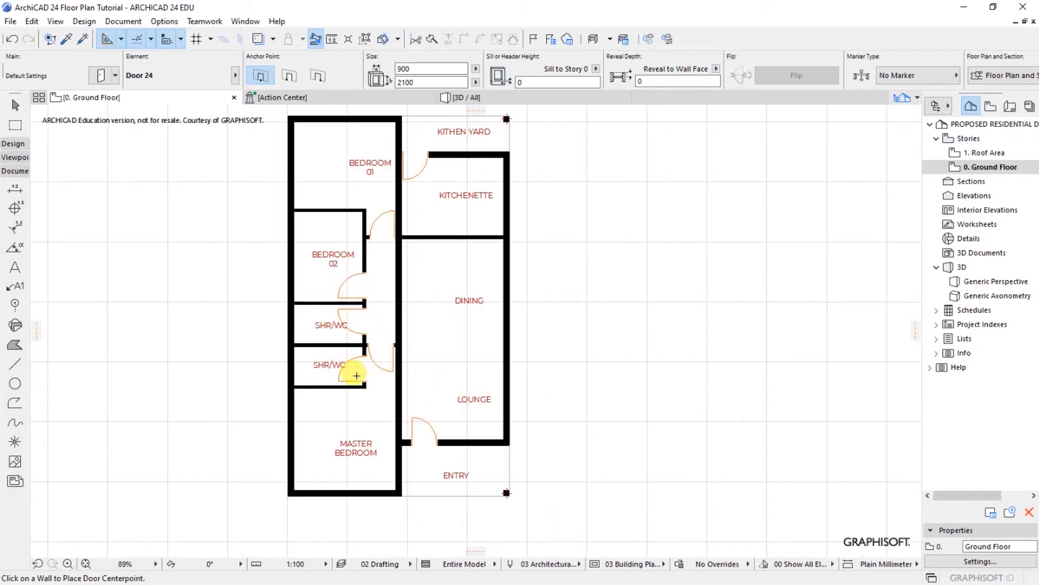
{"action": "scroll", "coordinate": [349, 372], "scroll_direction": "up", "scroll_amount": 5}
Step: Move the lower SHR/WC door to sit at the end of its wall
{"action": "scroll", "coordinate": [336, 394], "scroll_direction": "up", "scroll_amount": 1}
{"action": "left_click", "coordinate": [306, 392], "text": "shift"}
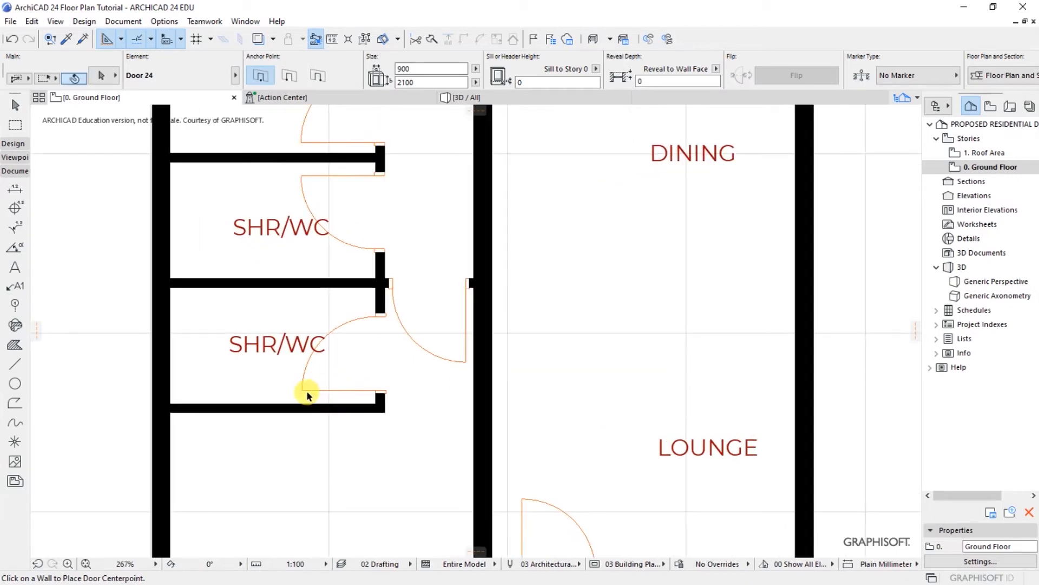
{"action": "key", "text": "ctrl+d"}
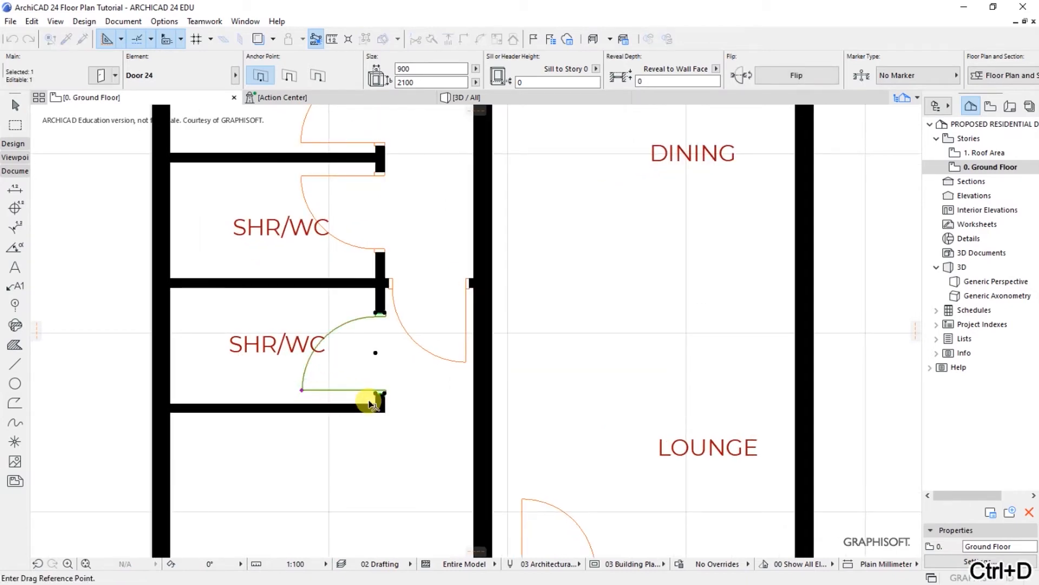
{"action": "scroll", "coordinate": [343, 399], "scroll_direction": "up", "scroll_amount": 3}
{"action": "left_click", "coordinate": [396, 390]}
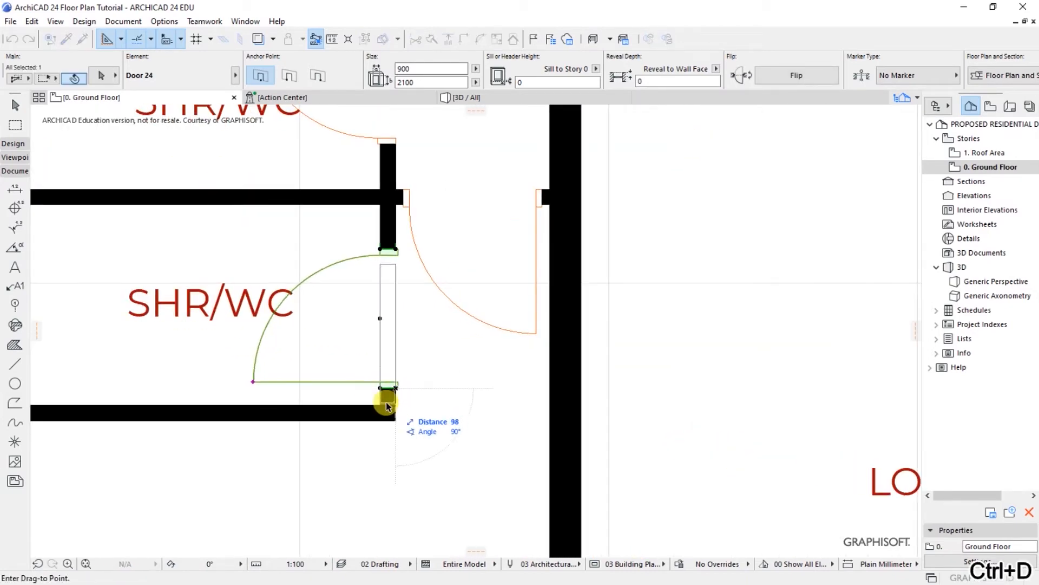
{"action": "left_click", "coordinate": [397, 404]}
{"action": "scroll", "coordinate": [398, 404], "scroll_direction": "up", "scroll_amount": 2}
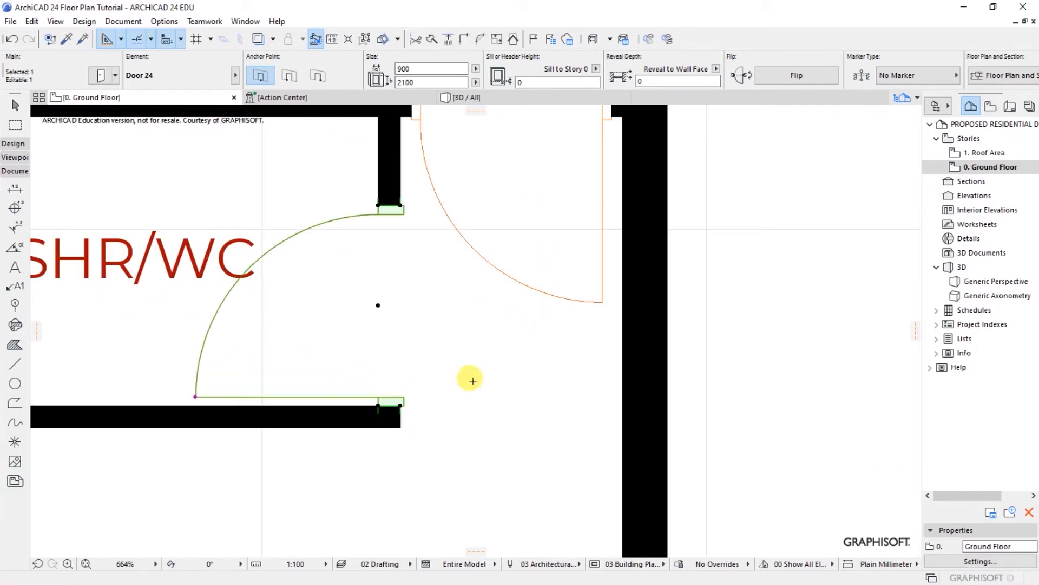
{"action": "key", "text": "Escape"}
{"action": "scroll", "coordinate": [396, 417], "scroll_direction": "down", "scroll_amount": 4}
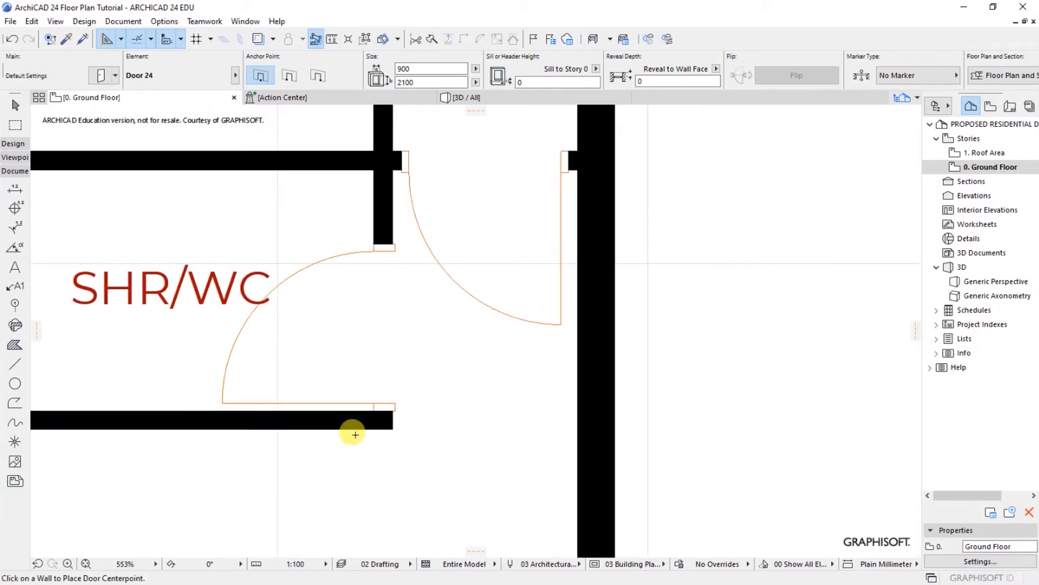
Step: Shift the corridor-wall door 50 mm right against the wall
{"action": "left_click", "coordinate": [473, 371], "text": "shift"}
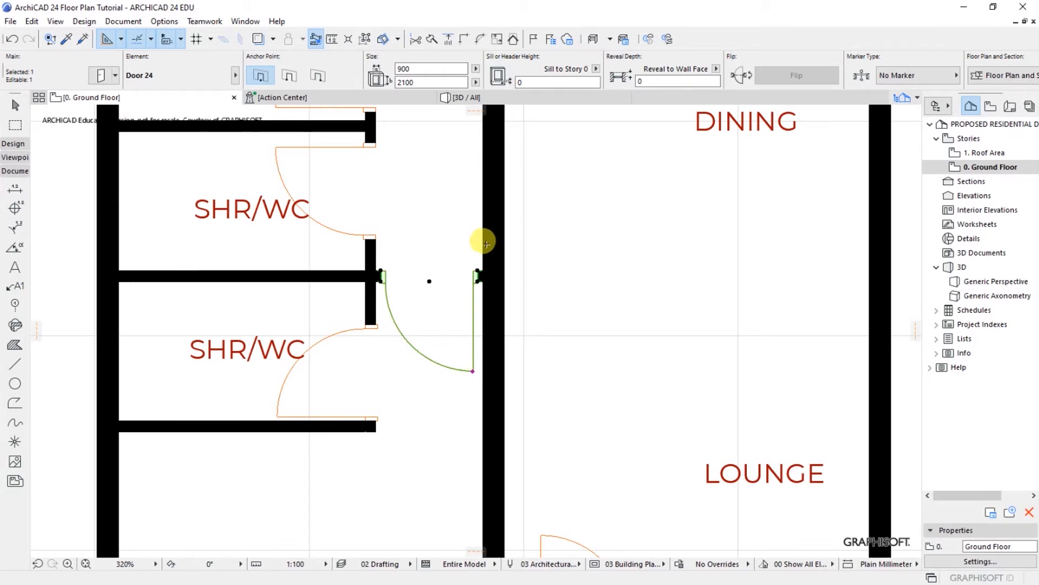
{"action": "scroll", "coordinate": [473, 282], "scroll_direction": "up", "scroll_amount": 5}
{"action": "key", "text": "ctrl+d"}
{"action": "scroll", "coordinate": [473, 314], "scroll_direction": "up", "scroll_amount": 4}
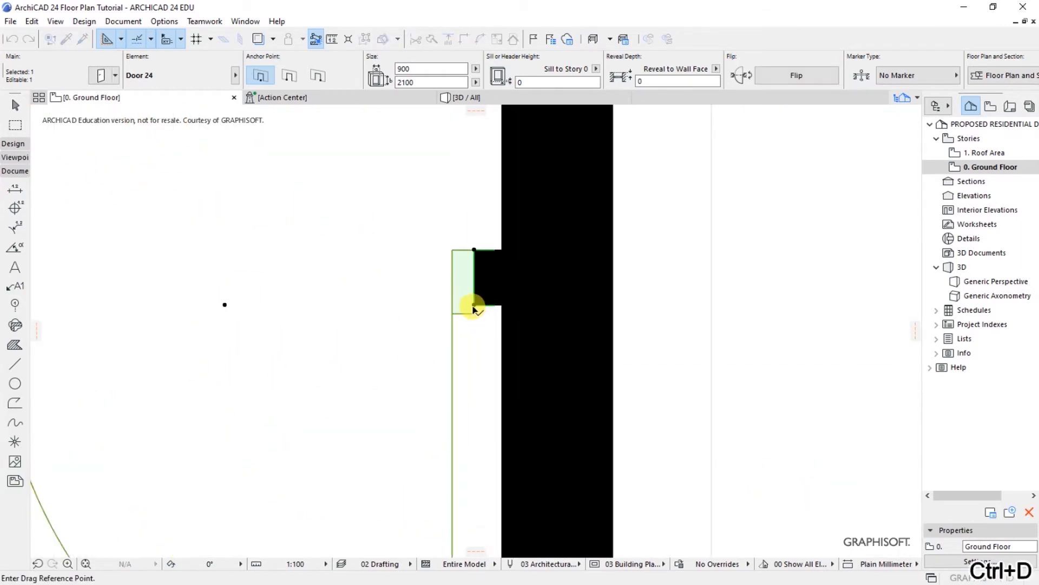
{"action": "left_click", "coordinate": [474, 305]}
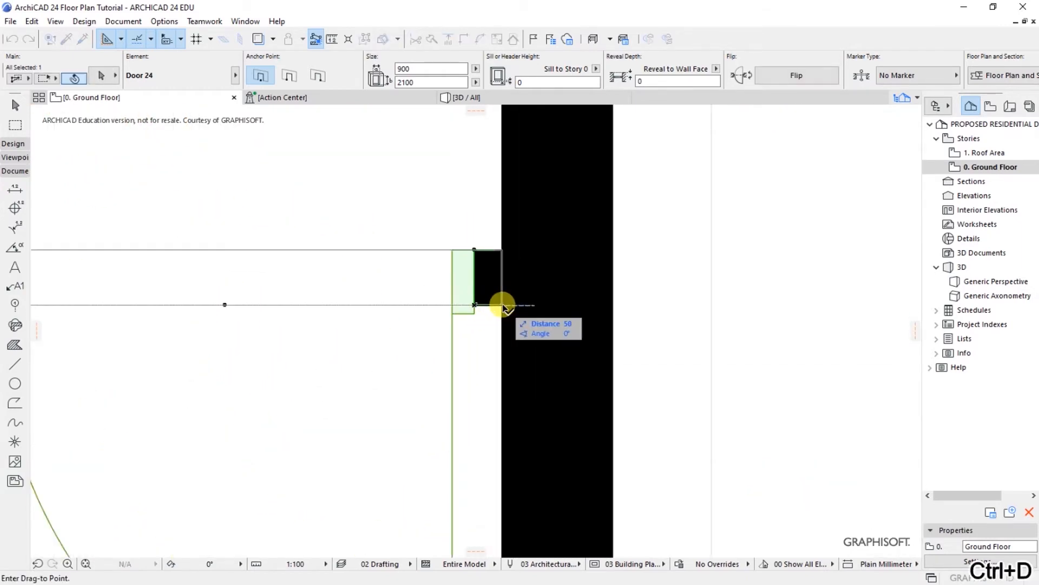
{"action": "left_click", "coordinate": [502, 306]}
{"action": "left_click", "coordinate": [661, 297]}
{"action": "scroll", "coordinate": [486, 370], "scroll_direction": "down", "scroll_amount": 8}
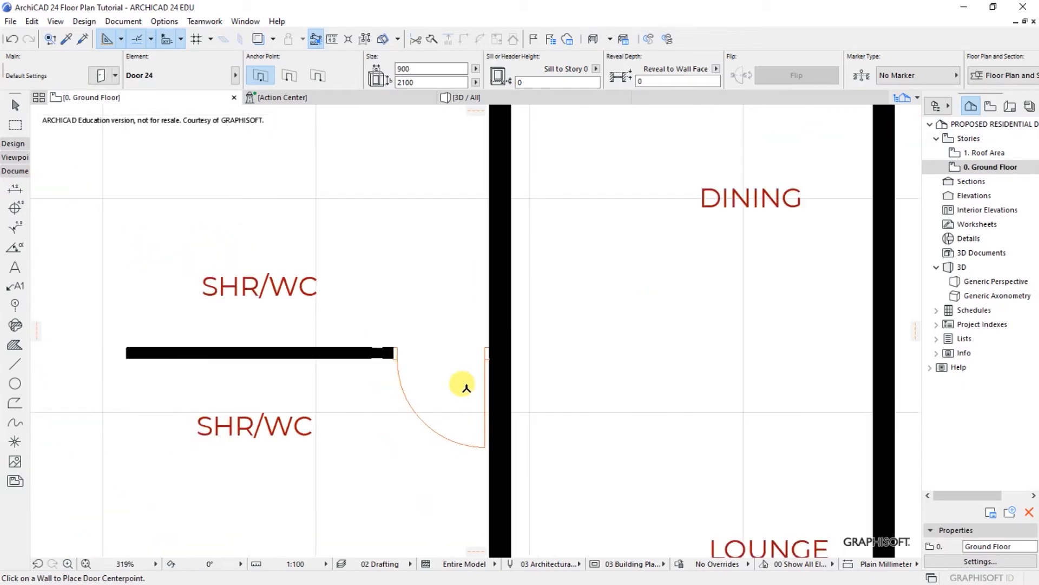
{"action": "scroll", "coordinate": [464, 386], "scroll_direction": "down", "scroll_amount": 1}
Step: Move the upper SHR/WC door up so it sits flush against the wall
{"action": "left_click", "coordinate": [312, 254], "text": "shift"}
{"action": "scroll", "coordinate": [401, 233], "scroll_direction": "up", "scroll_amount": 5}
{"action": "key", "text": "ctrl+d"}
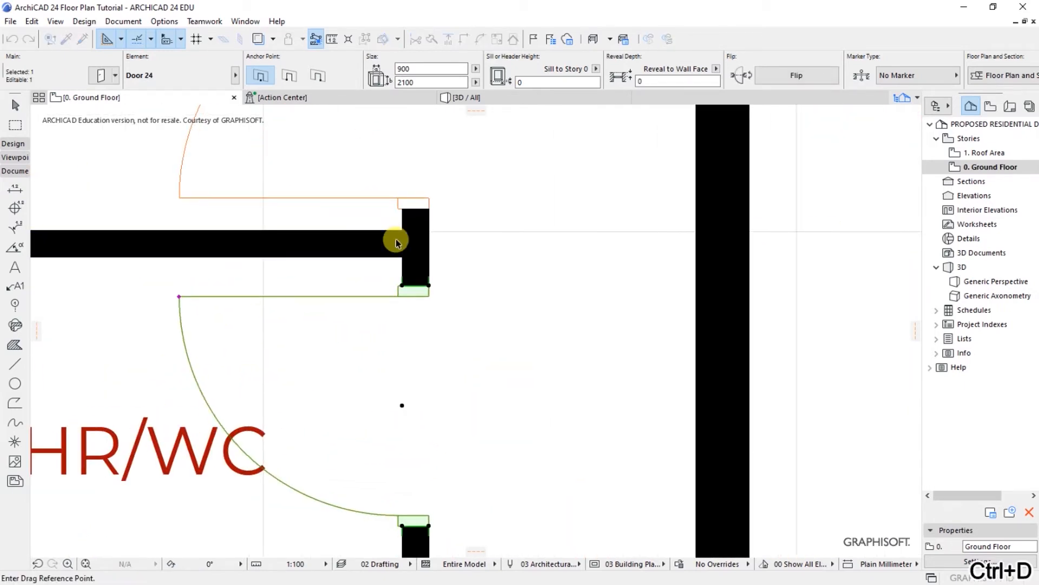
{"action": "scroll", "coordinate": [427, 293], "scroll_direction": "up", "scroll_amount": 3}
{"action": "left_click", "coordinate": [431, 317]}
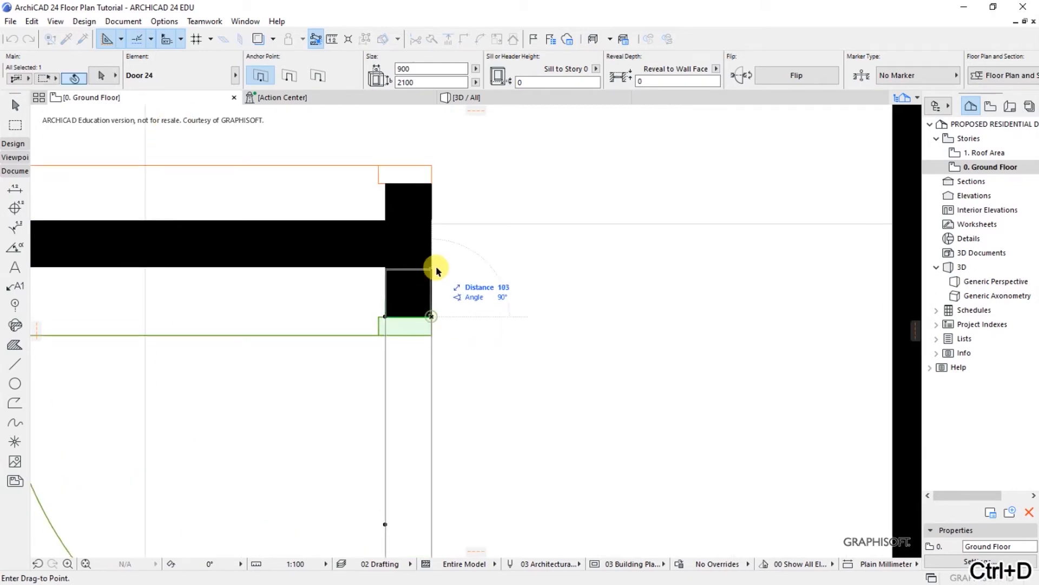
{"action": "left_click", "coordinate": [438, 269]}
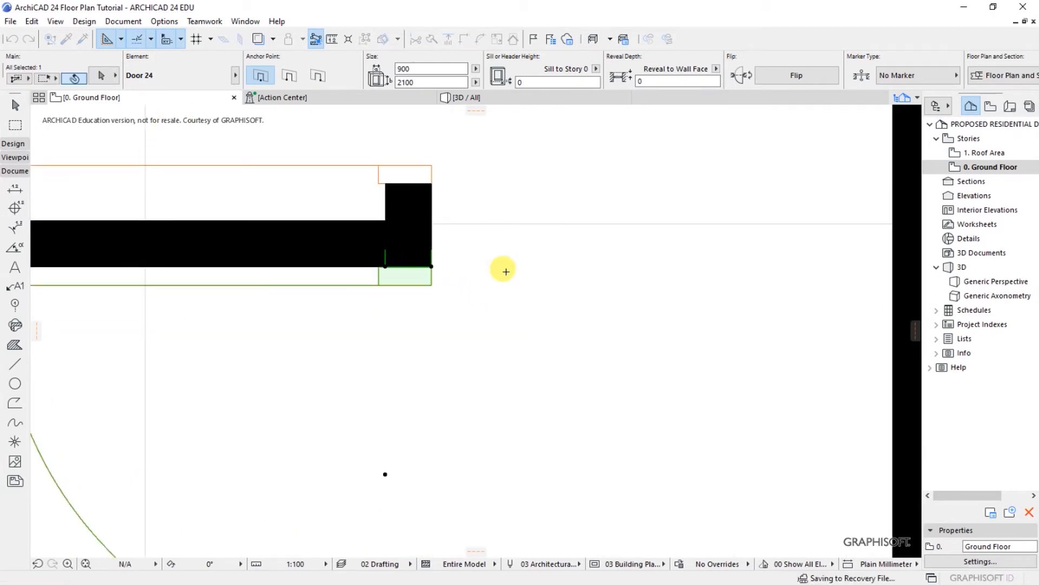
{"action": "key", "text": "Escape"}
{"action": "scroll", "coordinate": [469, 347], "scroll_direction": "down", "scroll_amount": 6}
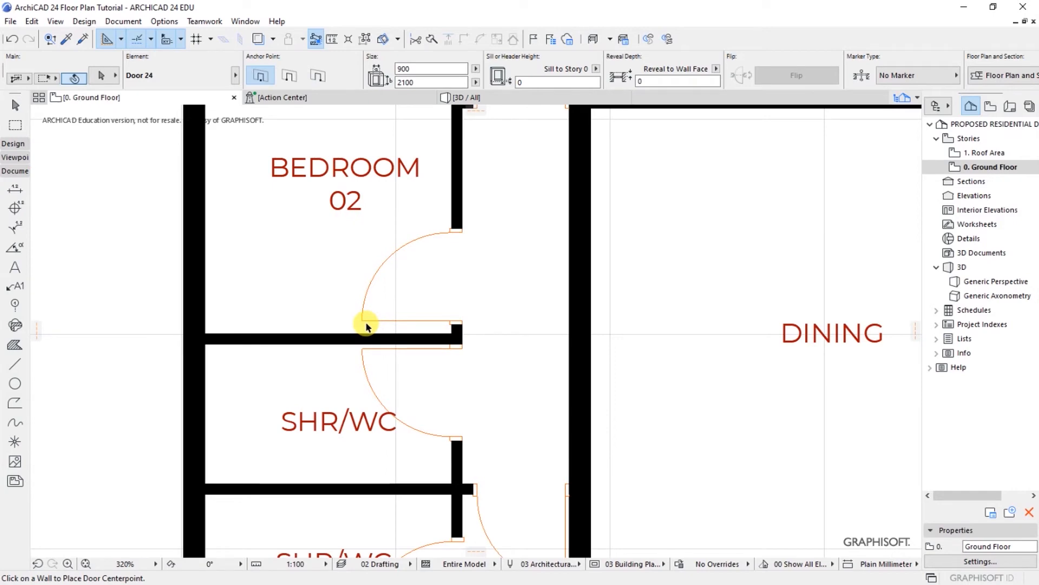
Step: Shift the BEDROOM 02 door 76 down so its jamb meets the SHR/WC wall corner
{"action": "left_click", "coordinate": [362, 317]}
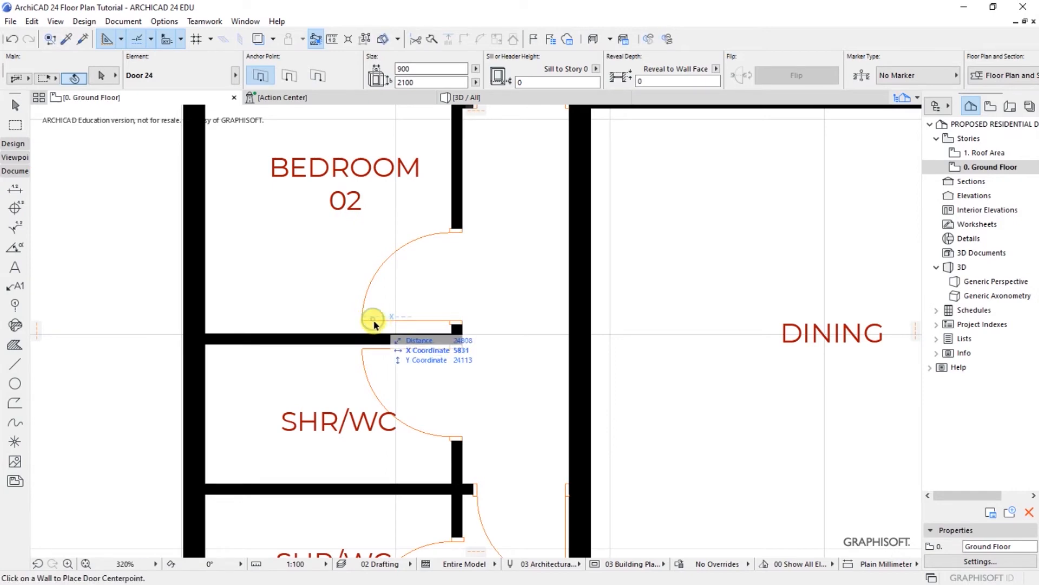
{"action": "left_click", "coordinate": [366, 324]}
{"action": "key", "text": "ctrl+d"}
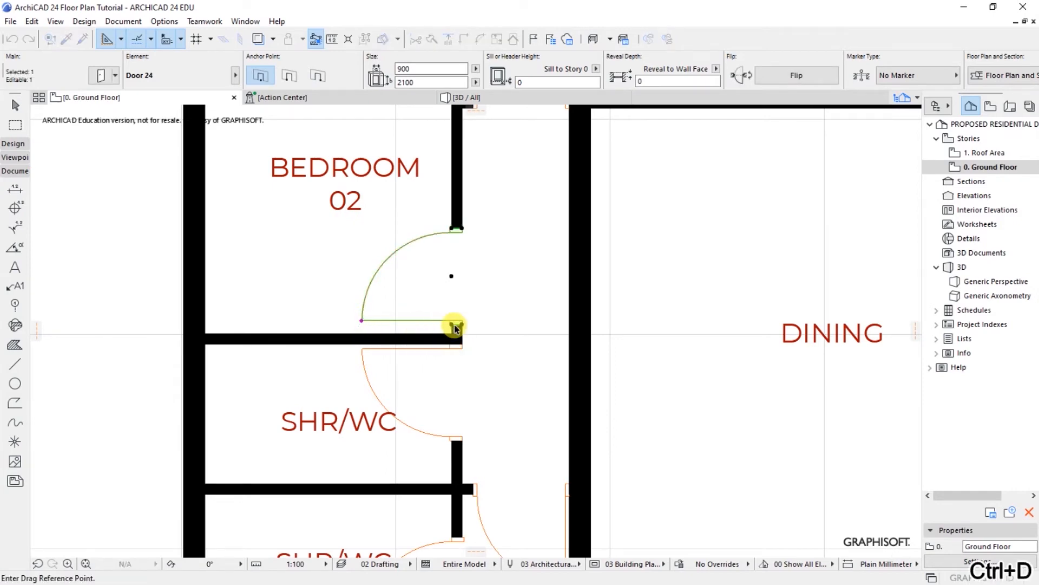
{"action": "scroll", "coordinate": [455, 325], "scroll_direction": "up", "scroll_amount": 5}
{"action": "left_click", "coordinate": [472, 323]}
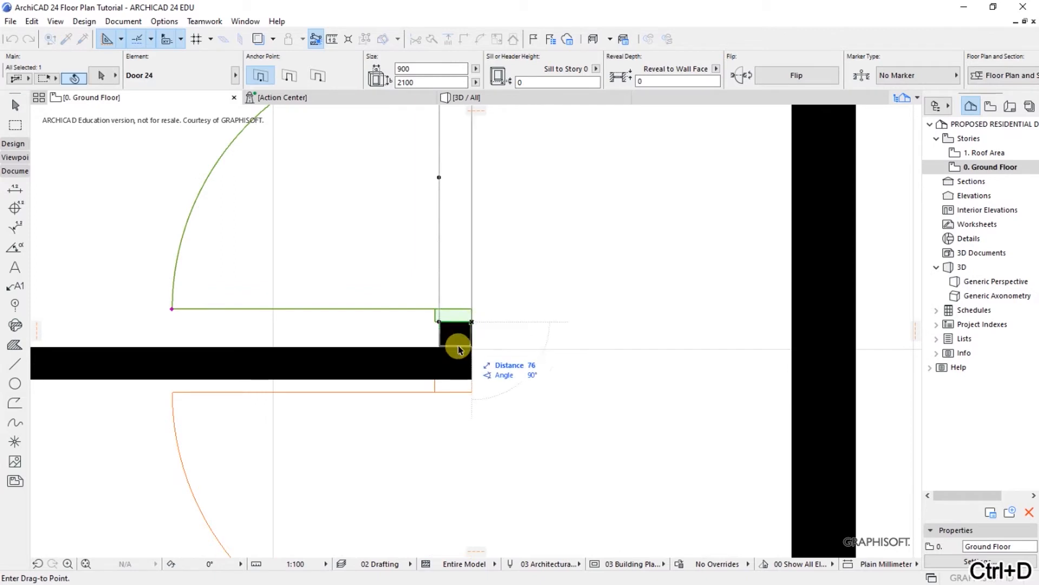
{"action": "left_click", "coordinate": [472, 347]}
{"action": "key", "text": "Escape"}
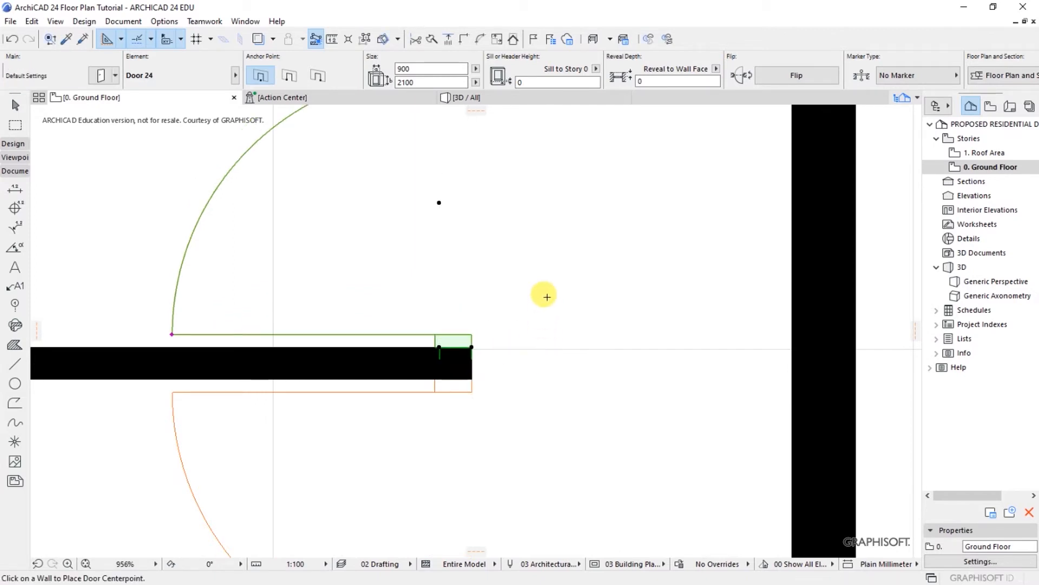
{"action": "scroll", "coordinate": [437, 301], "scroll_direction": "down", "scroll_amount": 5}
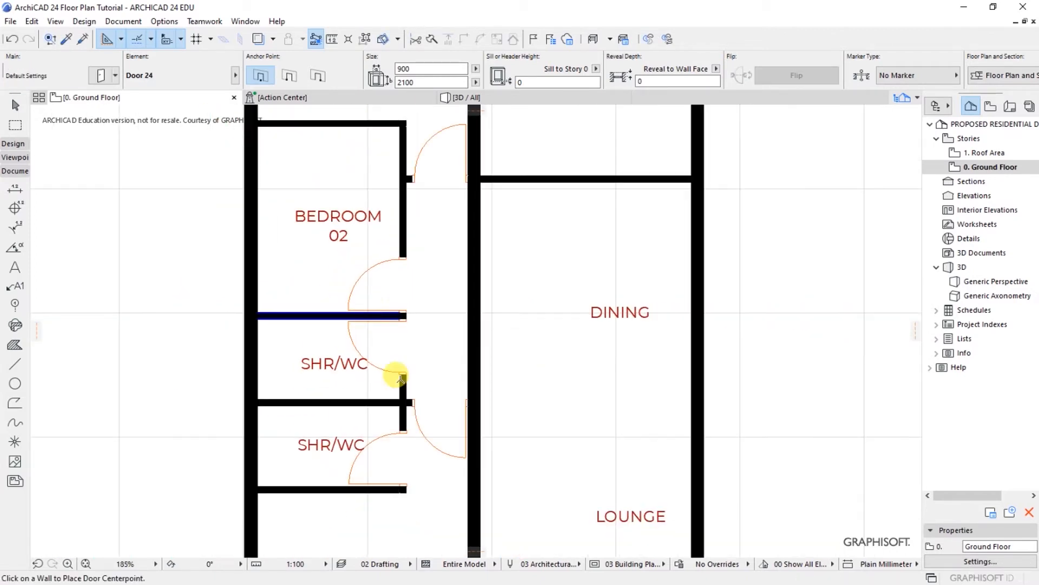
{"action": "scroll", "coordinate": [412, 336], "scroll_direction": "down", "scroll_amount": 3}
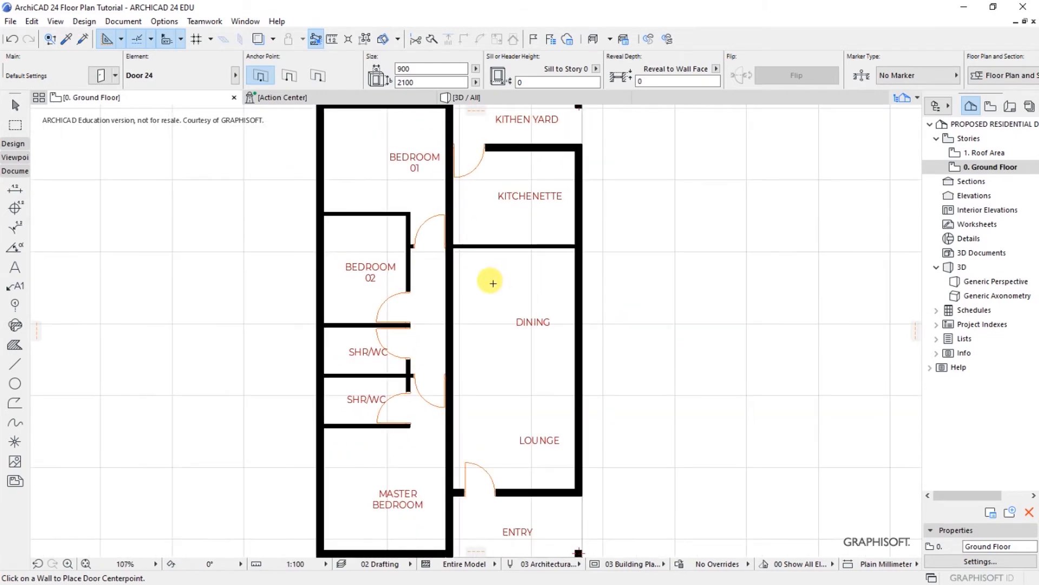
Step: Draw two horizontal lines across the central wall beside BEDROOM 02 and SHR/WC
{"action": "scroll", "coordinate": [479, 305], "scroll_direction": "up", "scroll_amount": 2}
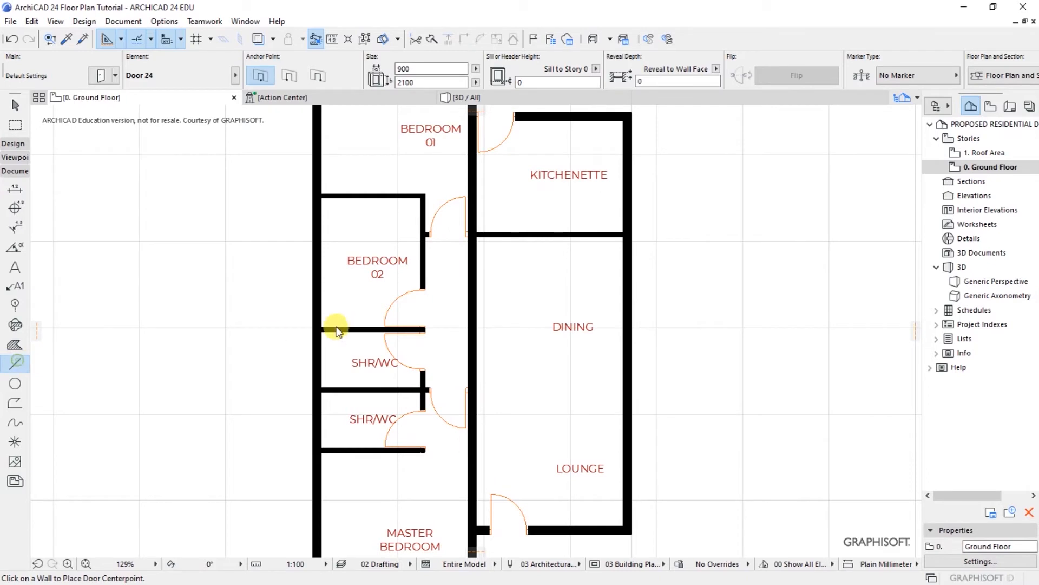
{"action": "left_click", "coordinate": [424, 287]}
{"action": "left_click", "coordinate": [508, 289]}
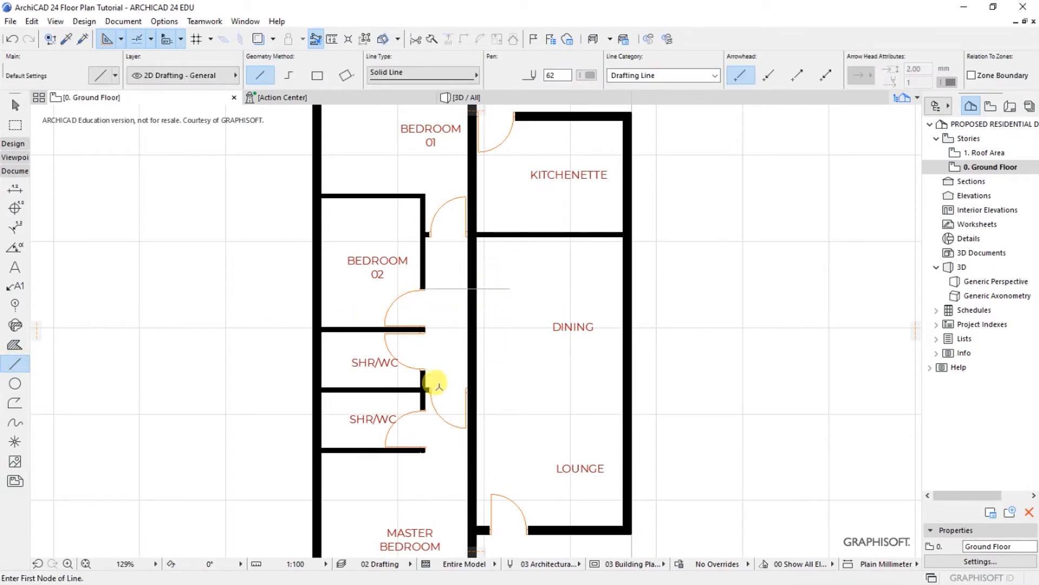
{"action": "left_click", "coordinate": [425, 370]}
{"action": "left_click", "coordinate": [509, 370]}
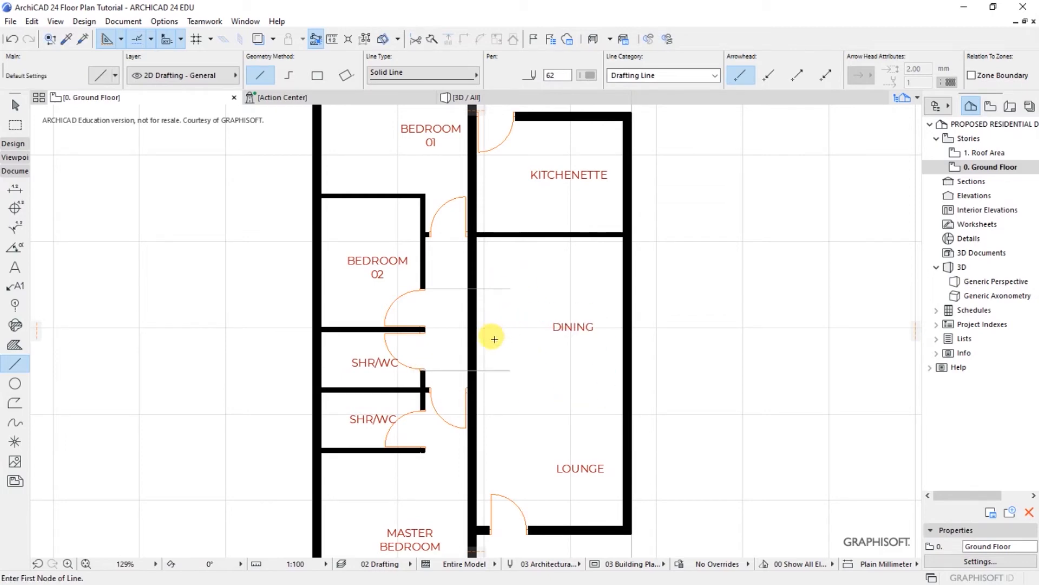
{"action": "scroll", "coordinate": [490, 331], "scroll_direction": "down", "scroll_amount": 3}
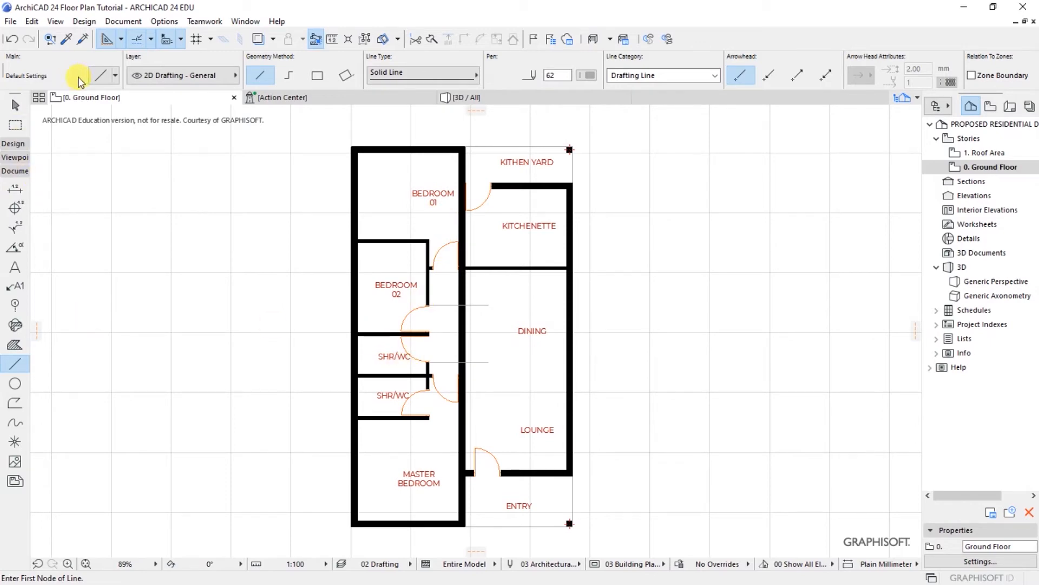
Step: Set the door default to Arch Top Door Opening 24 from Empty Door Openings 24
{"action": "left_click", "coordinate": [78, 23]}
{"action": "mouse_move", "coordinate": [99, 38]}
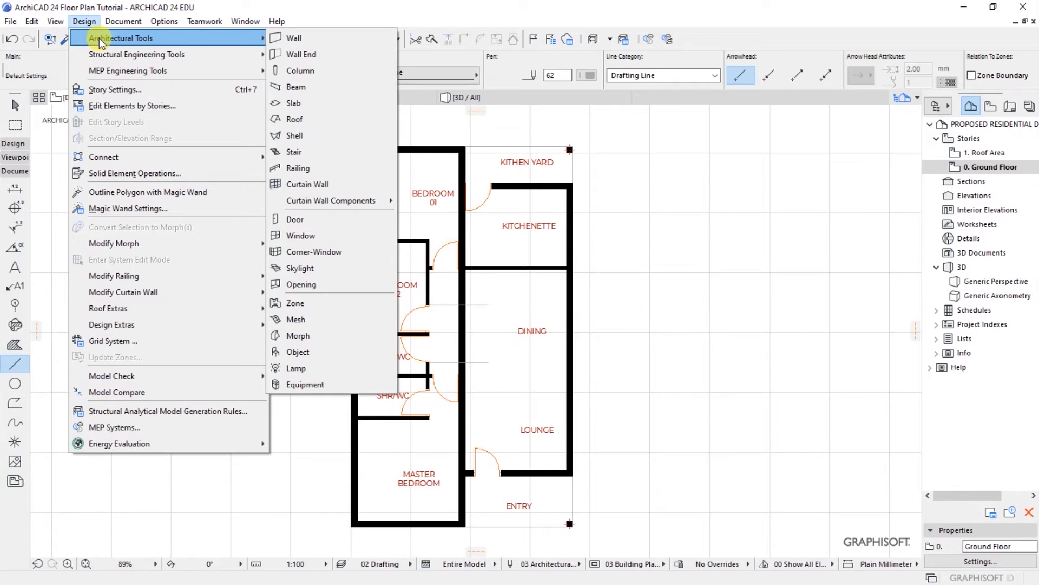
{"action": "left_click", "coordinate": [300, 222]}
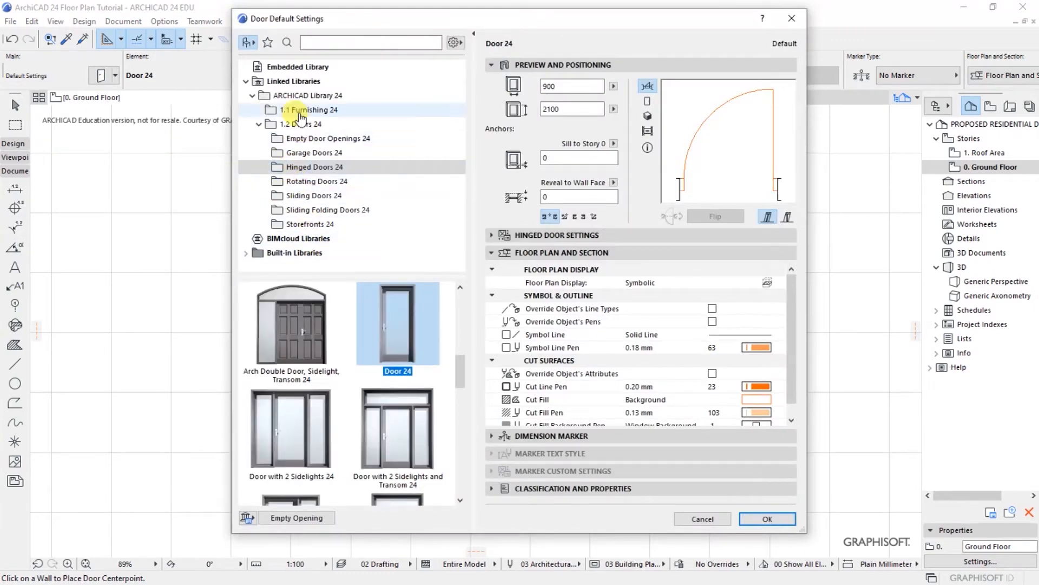
{"action": "left_click", "coordinate": [301, 141]}
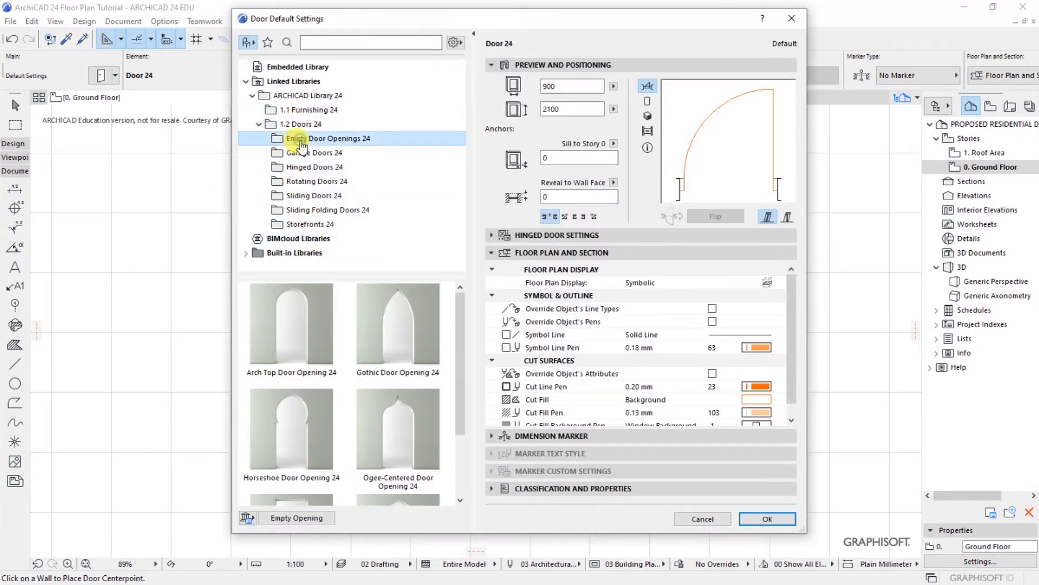
{"action": "left_click", "coordinate": [287, 339]}
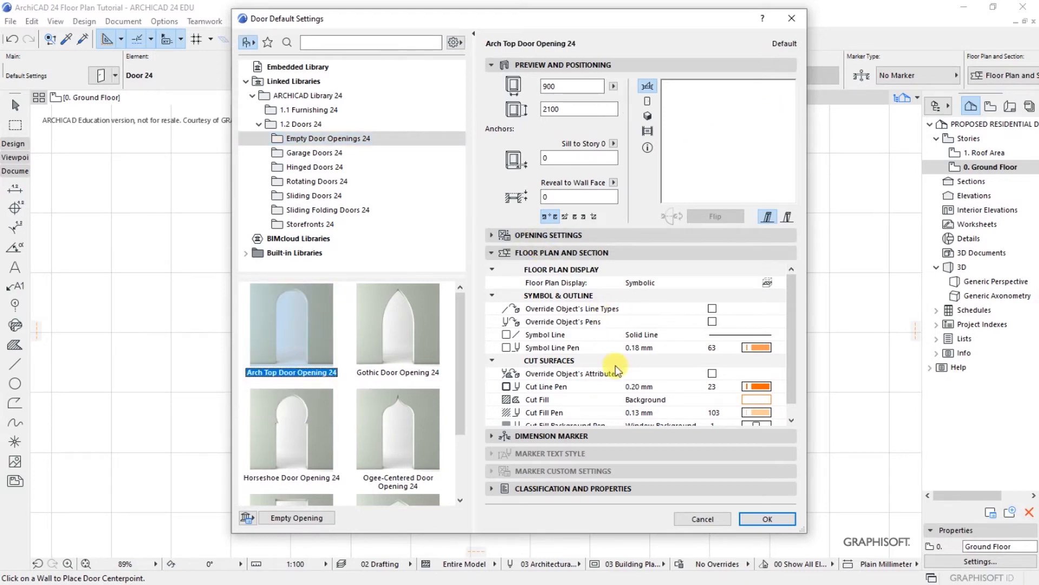
{"action": "left_click", "coordinate": [764, 521]}
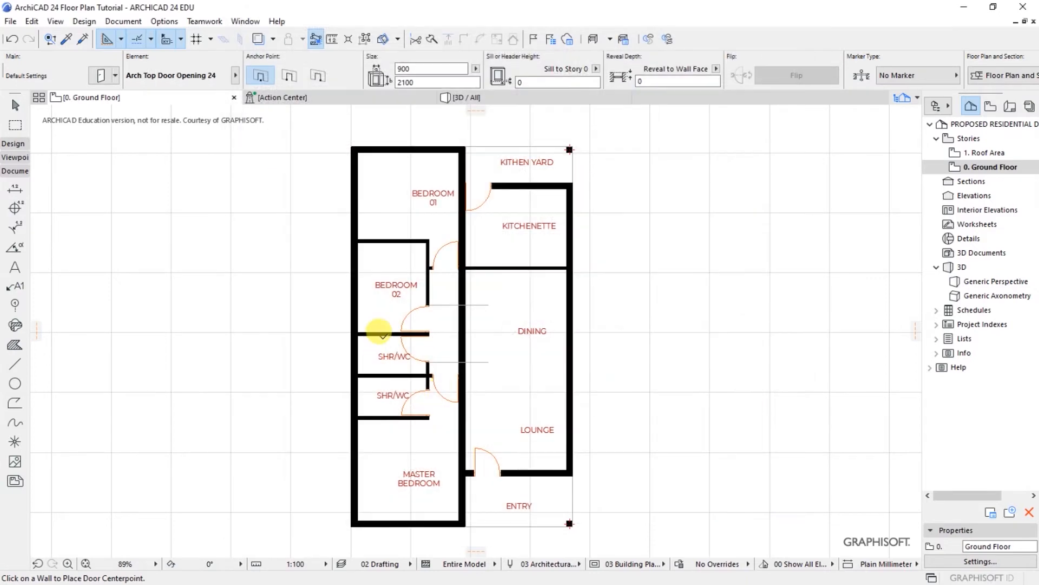
Step: Place an Arch Top Door Opening in the corridor–dining wall and stretch it to 1900 wide
{"action": "scroll", "coordinate": [462, 295], "scroll_direction": "up", "scroll_amount": 5}
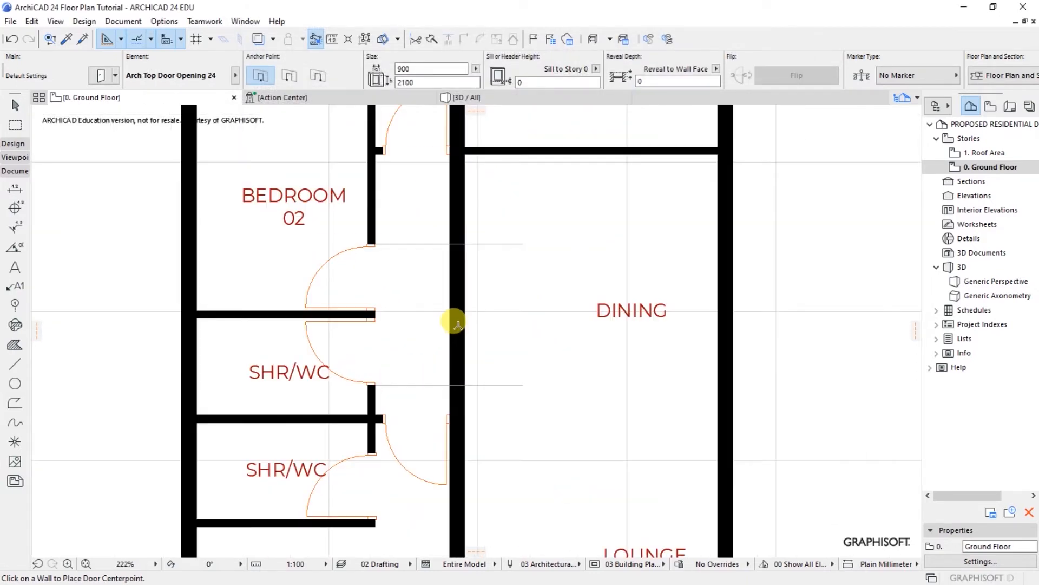
{"action": "left_click", "coordinate": [445, 321]}
{"action": "left_click", "coordinate": [410, 316]}
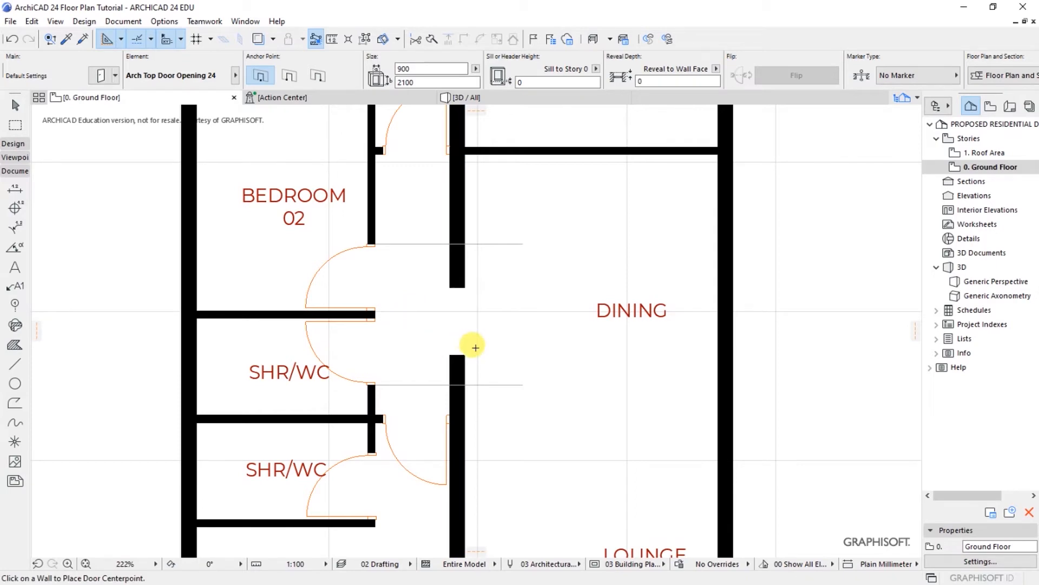
{"action": "scroll", "coordinate": [470, 367], "scroll_direction": "up", "scroll_amount": 4}
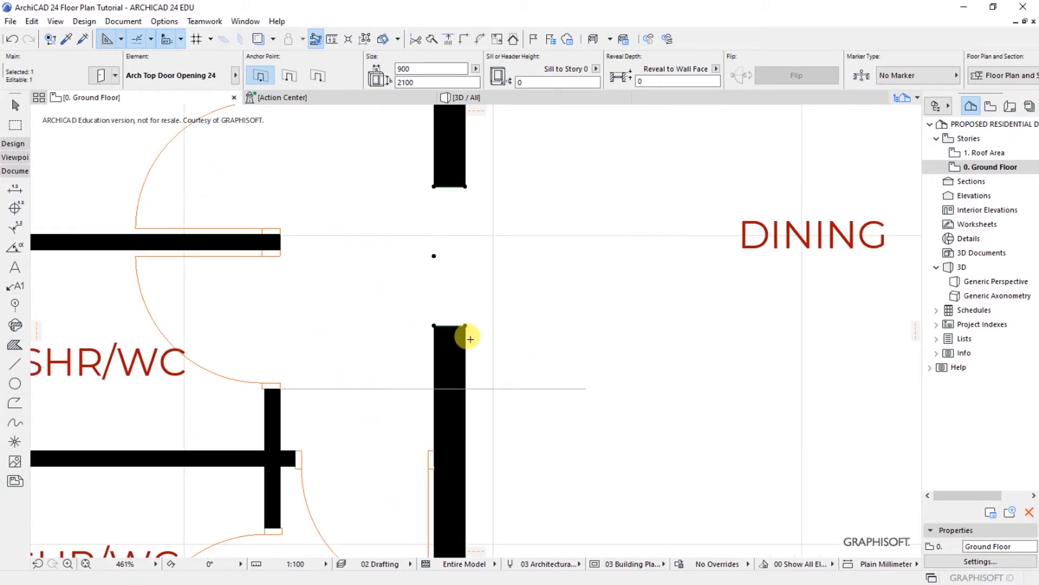
{"action": "left_click_drag", "start_coordinate": [463, 325], "coordinate": [464, 429]}
{"action": "scroll", "coordinate": [463, 436], "scroll_direction": "down", "scroll_amount": 4}
{"action": "scroll", "coordinate": [455, 313], "scroll_direction": "up", "scroll_amount": 1}
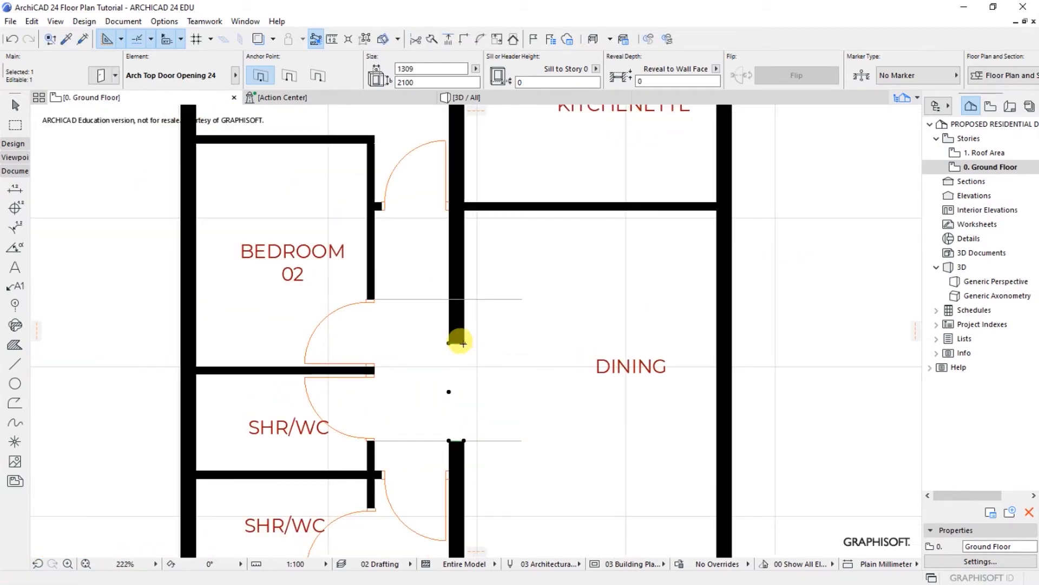
{"action": "left_click", "coordinate": [459, 336]}
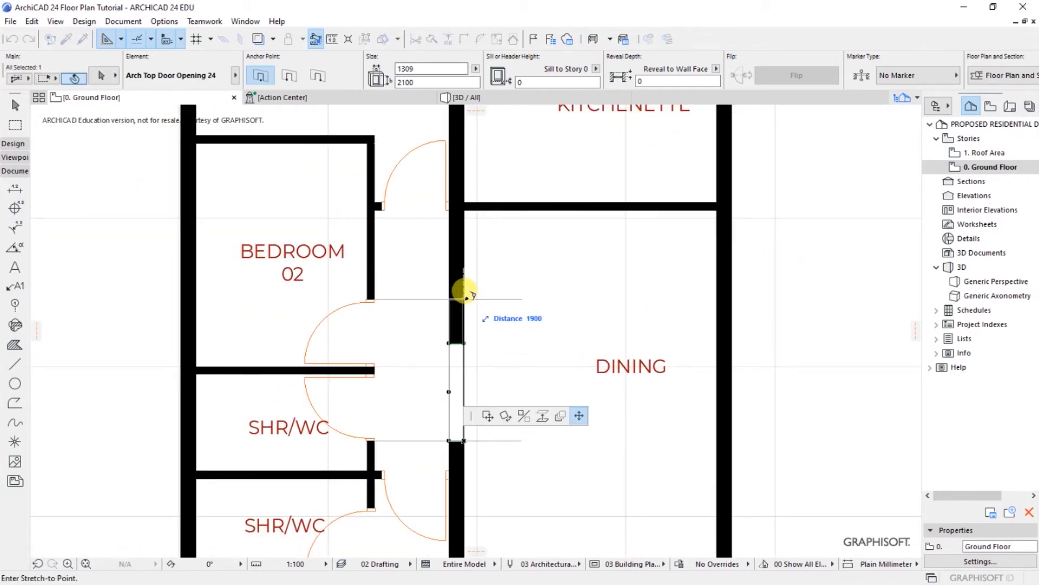
{"action": "left_click", "coordinate": [466, 297]}
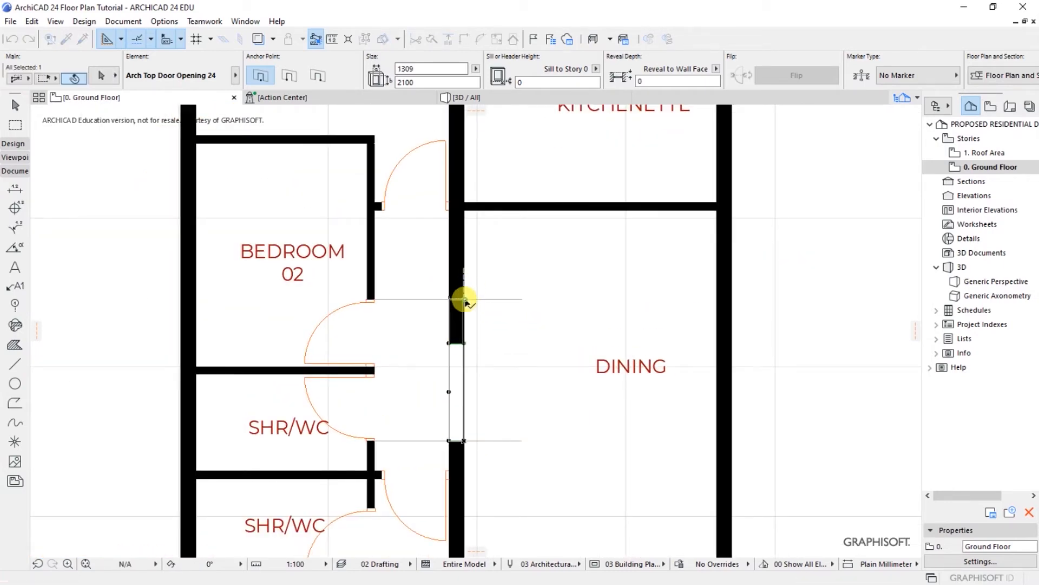
Step: Delete the two horizontal plan lines across the opening
{"action": "left_click", "coordinate": [511, 298]}
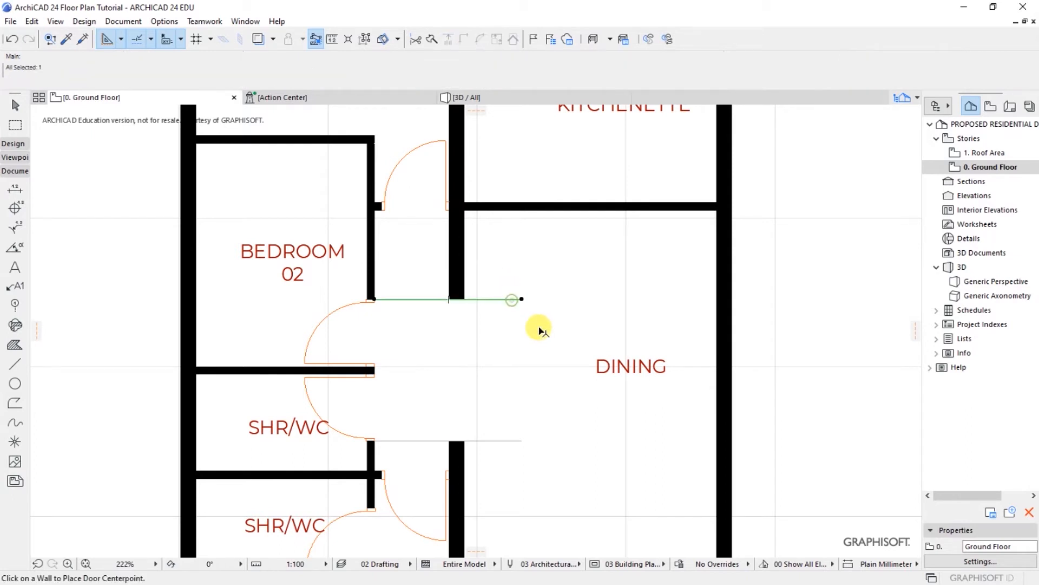
{"action": "left_click", "coordinate": [520, 442], "text": "shift"}
{"action": "key", "text": "Delete"}
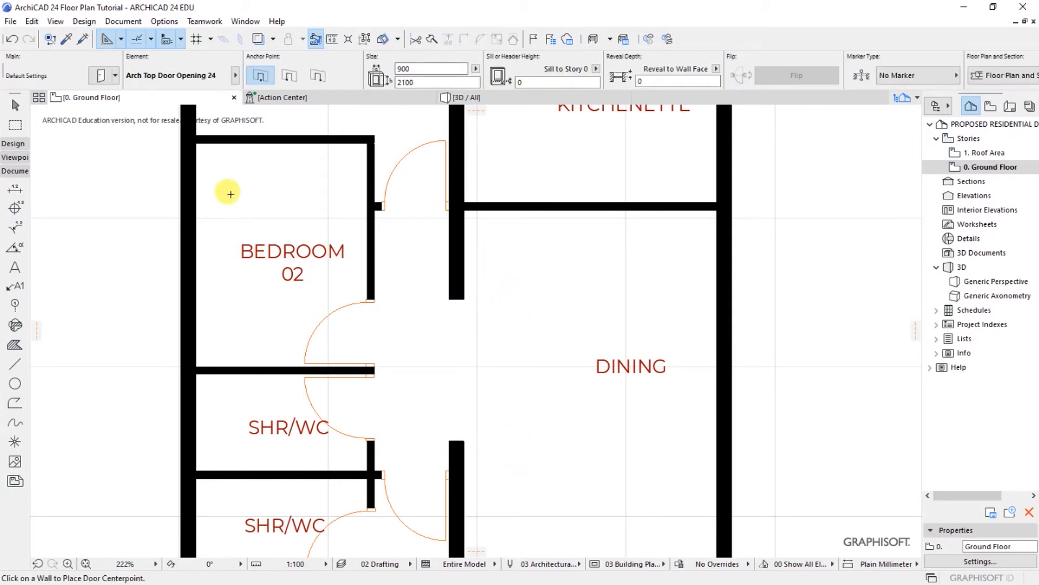
Step: Draw two vertical 2D lines across the opening along both wall faces
{"action": "left_click", "coordinate": [15, 367]}
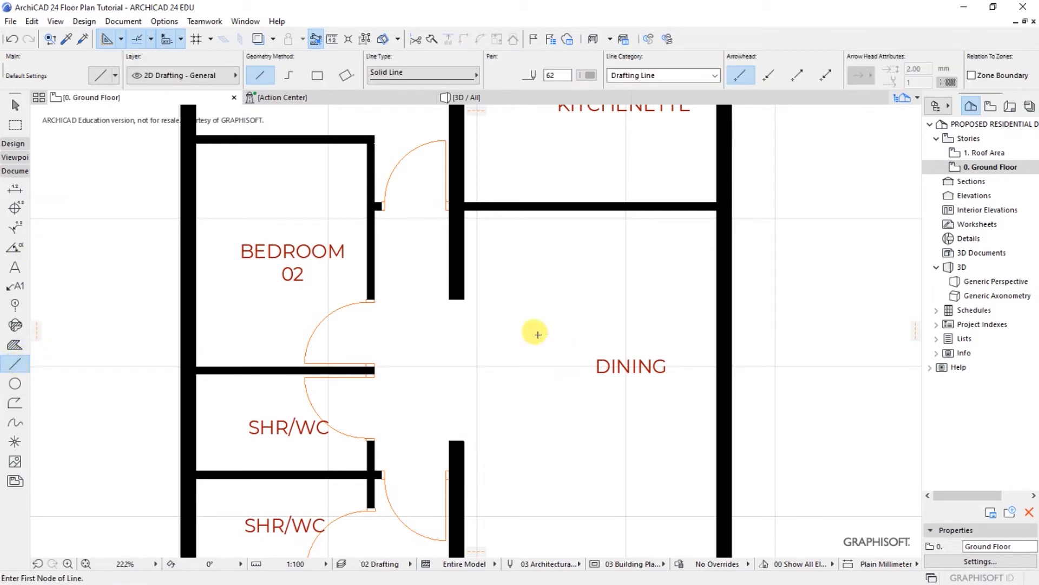
{"action": "left_click", "coordinate": [449, 298]}
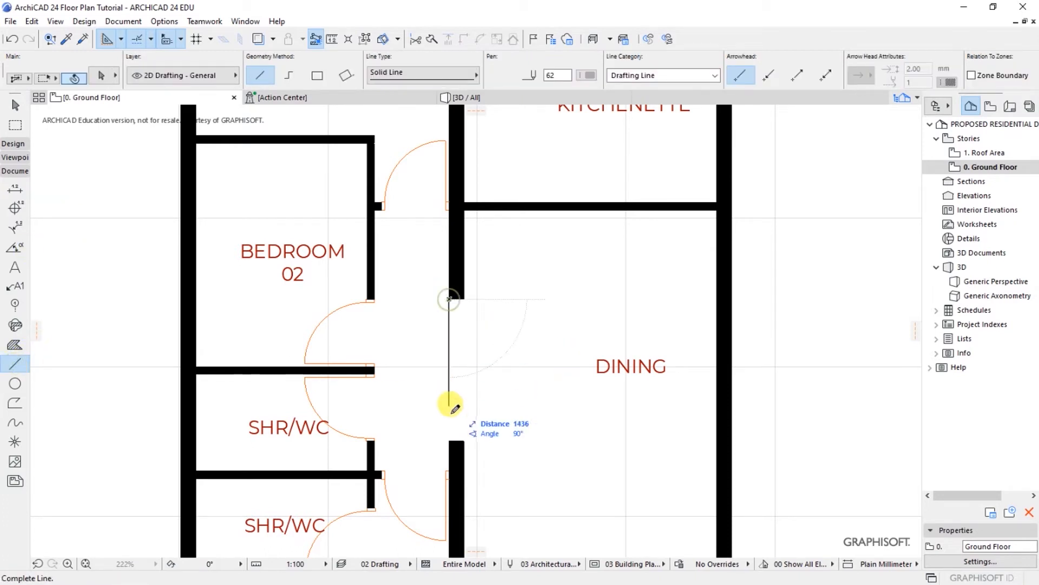
{"action": "left_click", "coordinate": [451, 441]}
{"action": "left_click", "coordinate": [463, 297]}
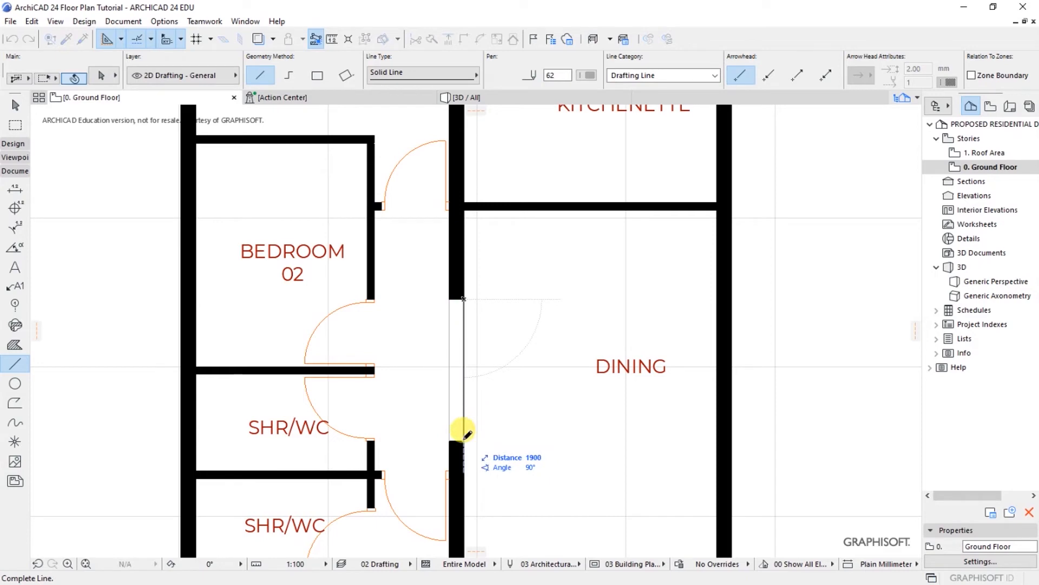
{"action": "left_click", "coordinate": [463, 441]}
Step: Change both lines to the dashed Hidden Line type, then zoom out to the whole plan
{"action": "left_click_drag", "start_coordinate": [438, 351], "coordinate": [493, 383], "text": "shift"}
{"action": "left_click", "coordinate": [492, 382]}
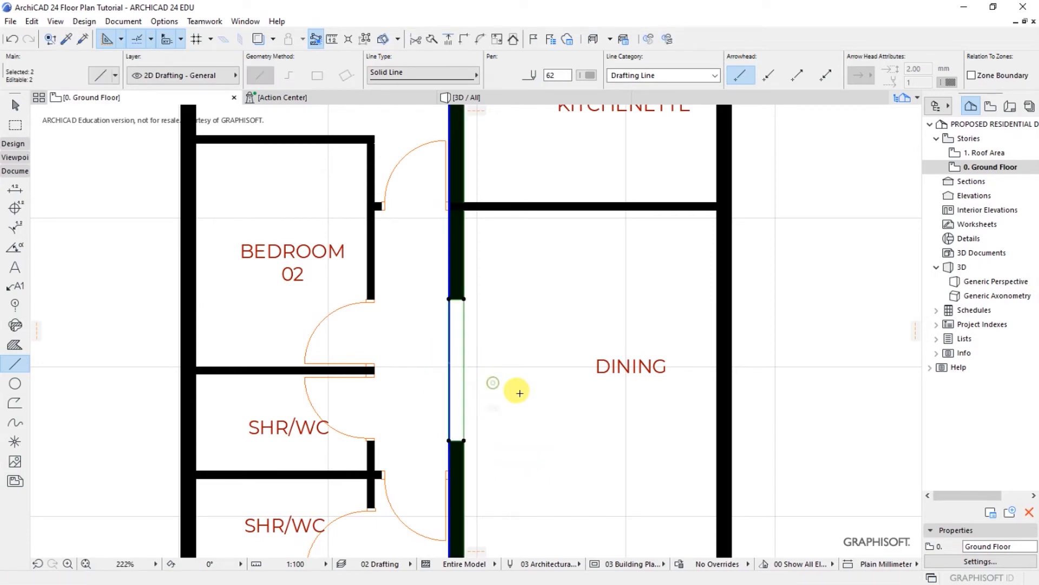
{"action": "left_click", "coordinate": [450, 422], "text": "shift"}
{"action": "left_click", "coordinate": [395, 73]}
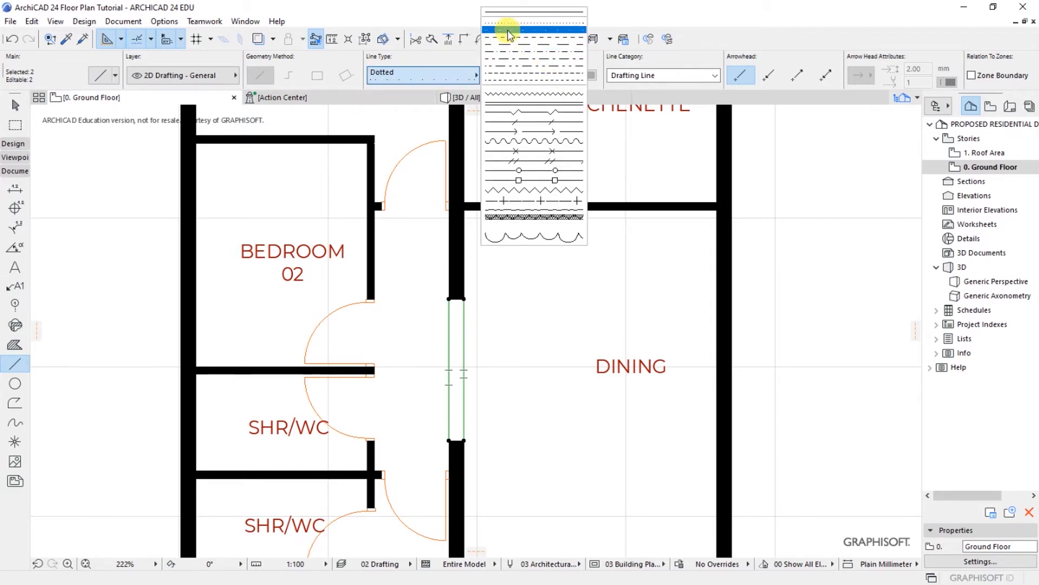
{"action": "left_click", "coordinate": [506, 79]}
{"action": "key", "text": "Escape"}
{"action": "scroll", "coordinate": [506, 340], "scroll_direction": "down", "scroll_amount": 5}
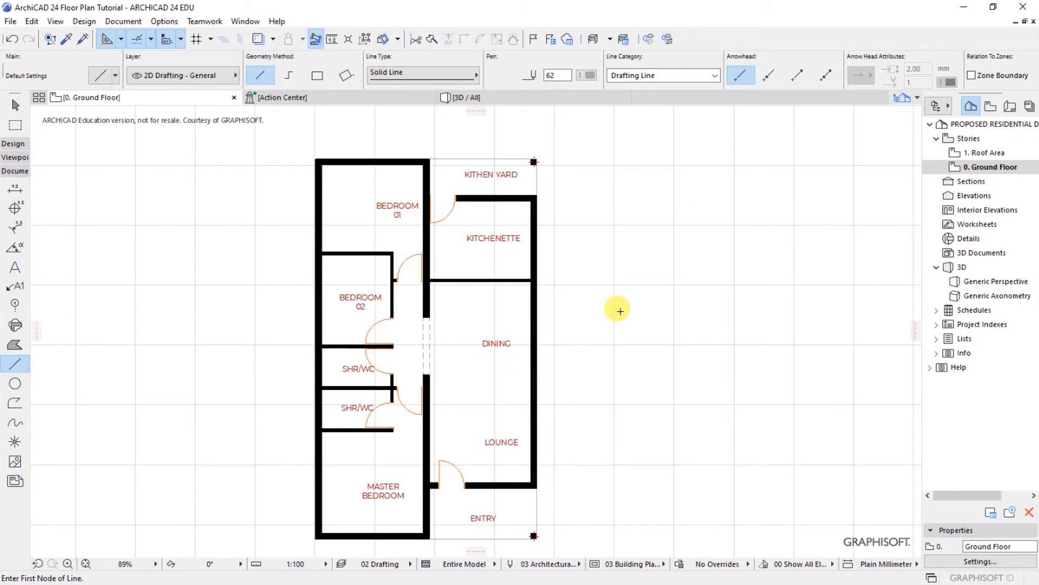
{"action": "scroll", "coordinate": [542, 304], "scroll_direction": "down", "scroll_amount": 3}
{"action": "scroll", "coordinate": [498, 309], "scroll_direction": "up", "scroll_amount": 3}
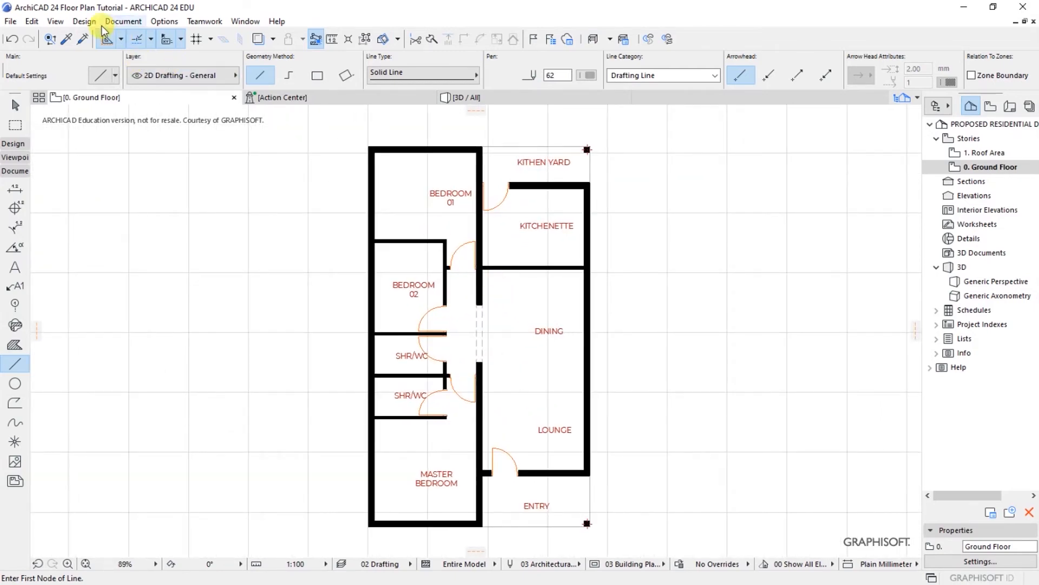
Step: Make the Window tool's default Window 24, 900 × 1500 with a 1000 sill
{"action": "left_click", "coordinate": [81, 21]}
{"action": "mouse_move", "coordinate": [91, 38]}
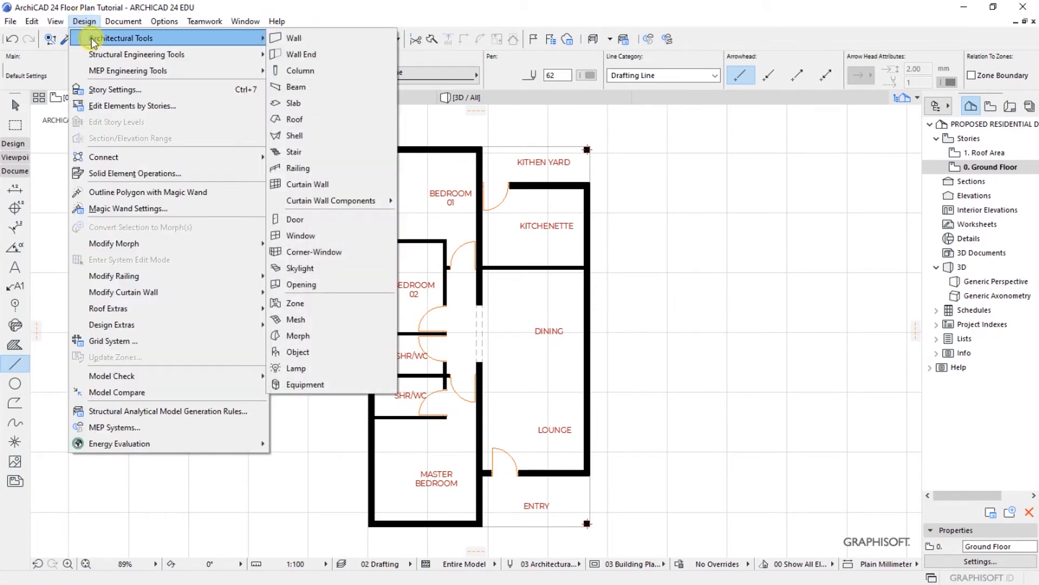
{"action": "left_click", "coordinate": [307, 238]}
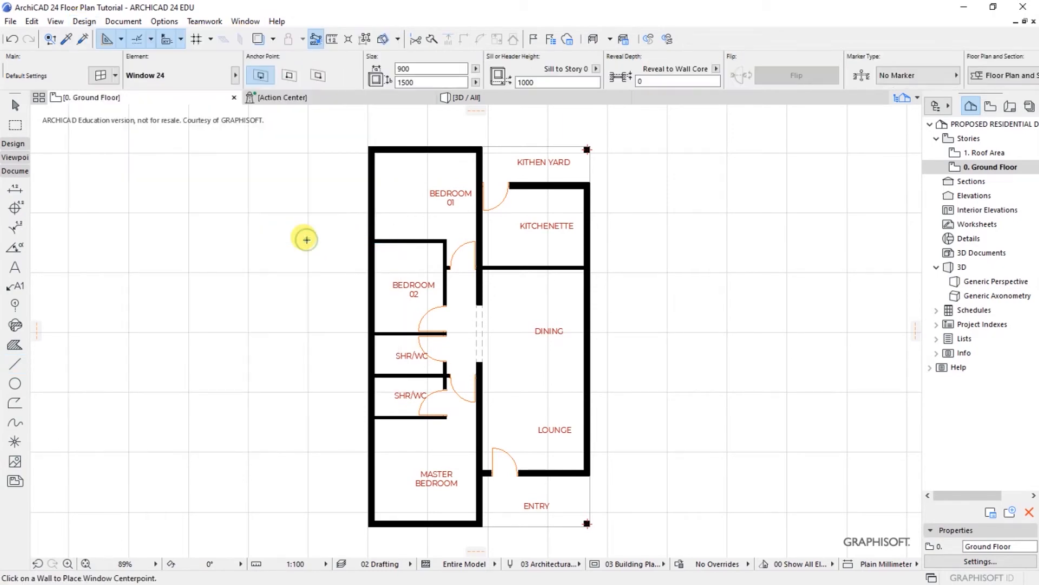
{"action": "left_click", "coordinate": [100, 79]}
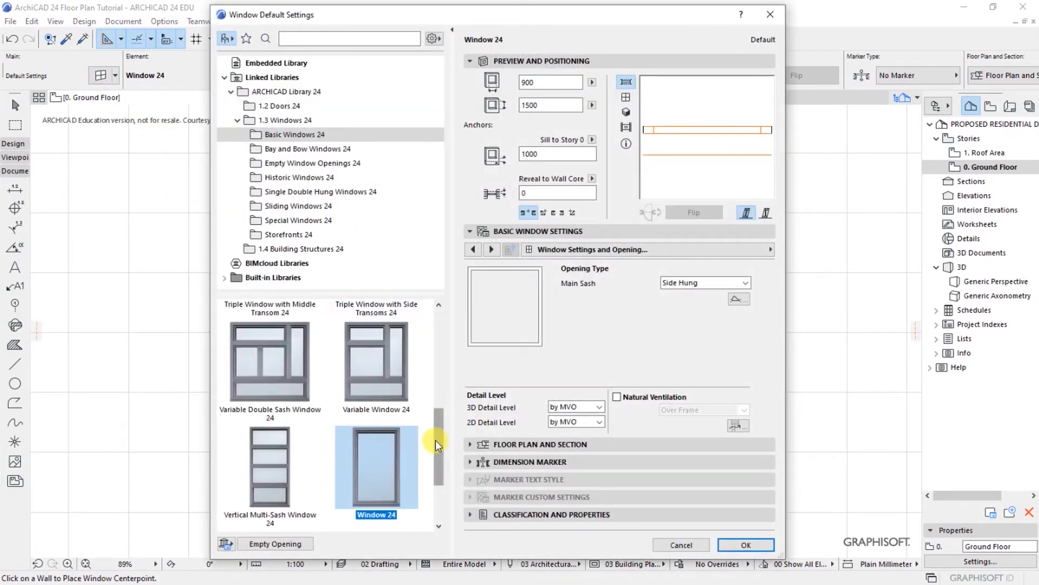
{"action": "left_click_drag", "start_coordinate": [435, 440], "coordinate": [435, 474]}
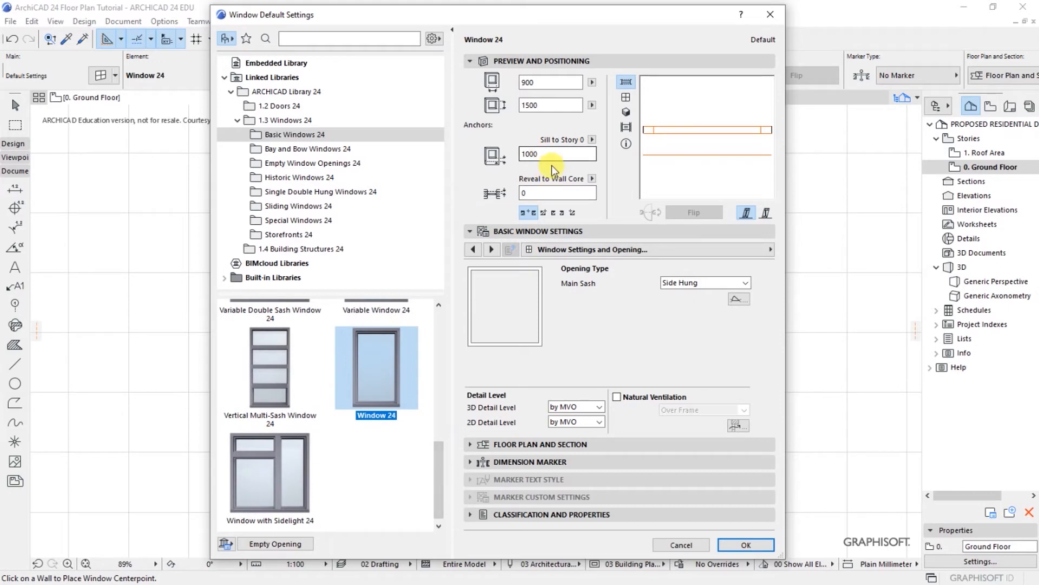
{"action": "left_click", "coordinate": [740, 546]}
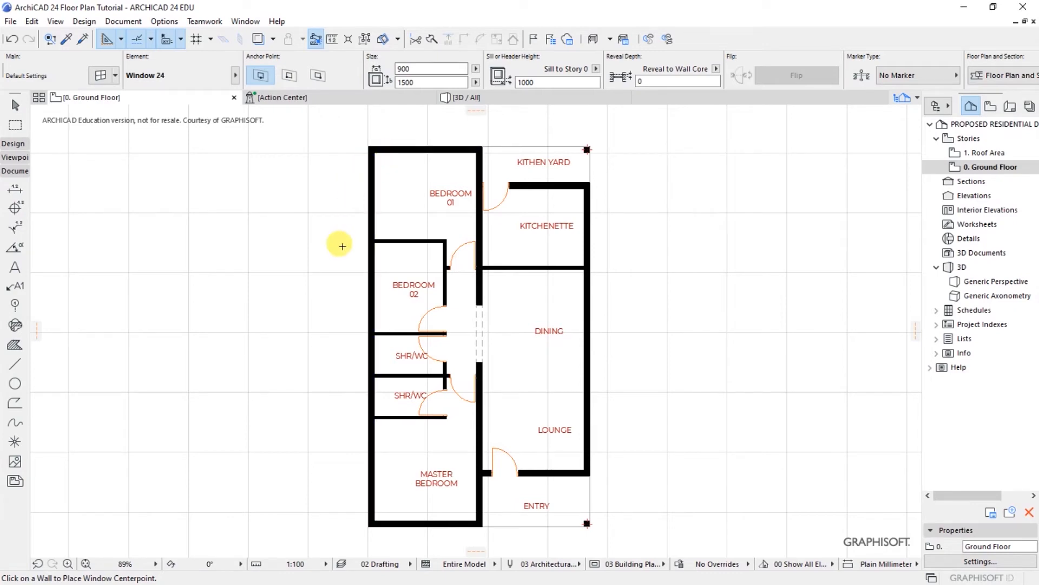
Step: Place windows in Bedroom 01's top and left walls and Bedroom 02's left wall
{"action": "left_click", "coordinate": [420, 148]}
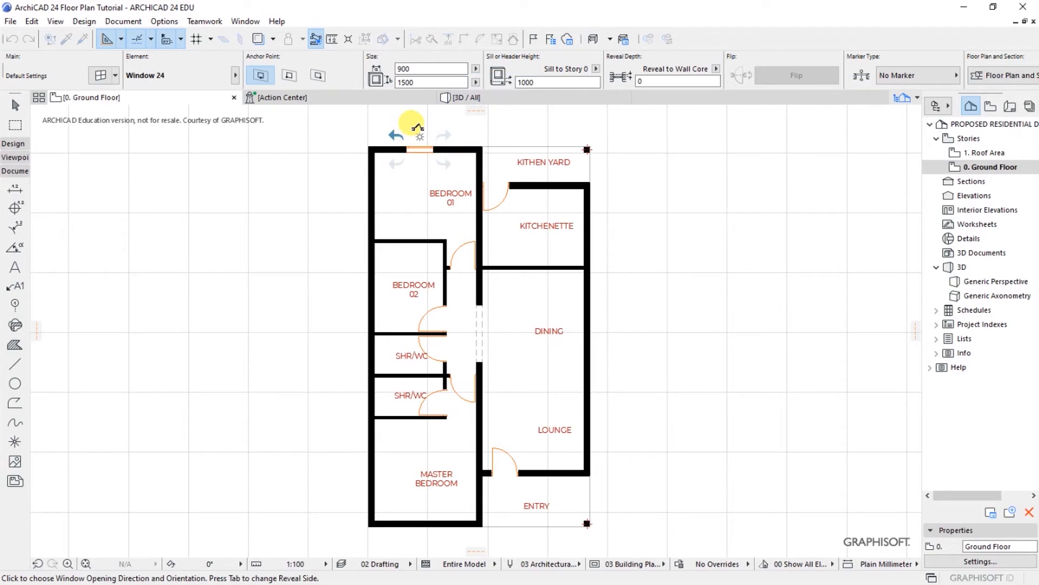
{"action": "left_click", "coordinate": [417, 123]}
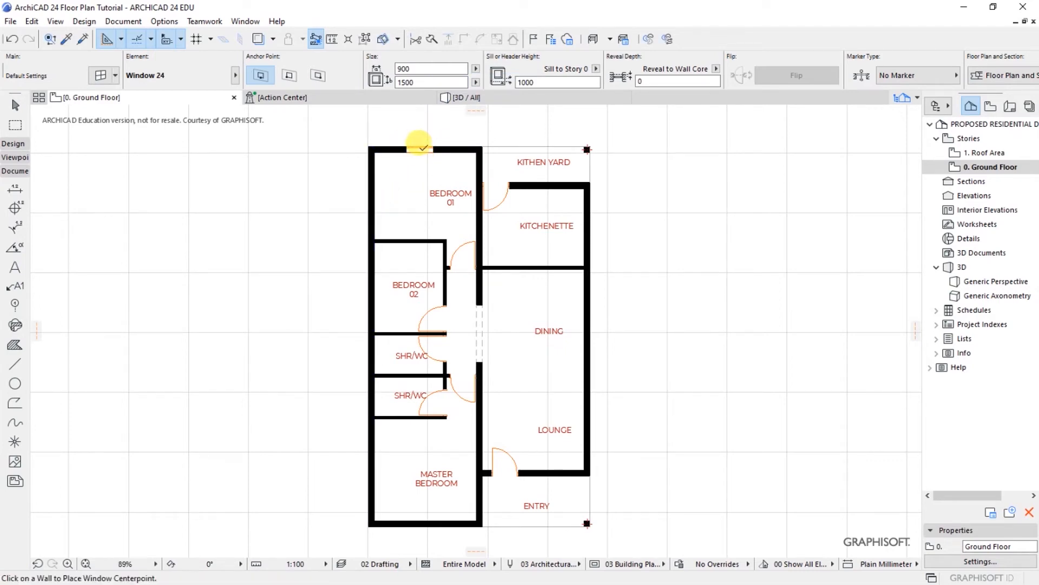
{"action": "left_click", "coordinate": [364, 197]}
{"action": "left_click", "coordinate": [302, 198]}
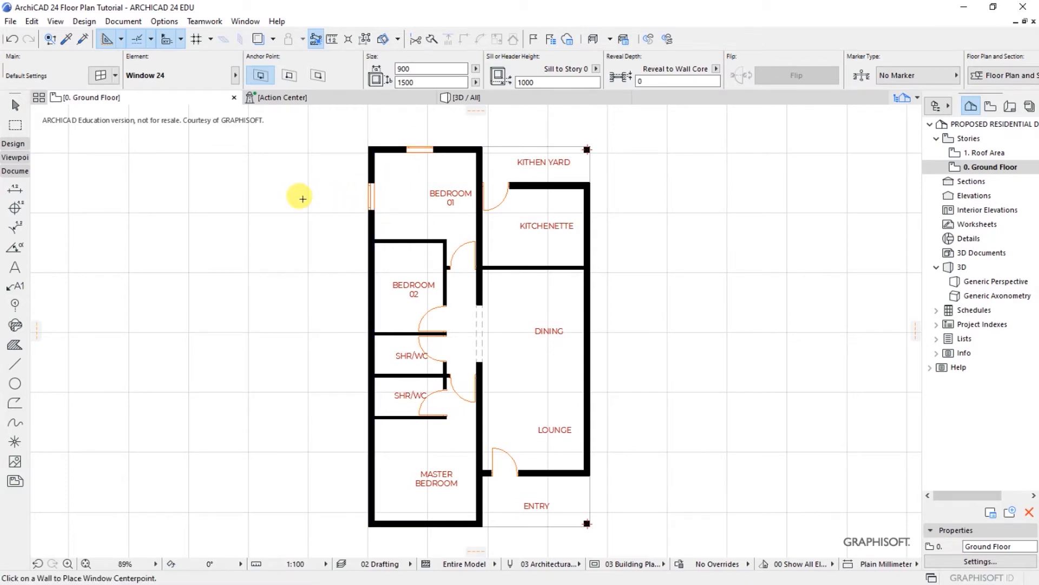
{"action": "left_click", "coordinate": [370, 289]}
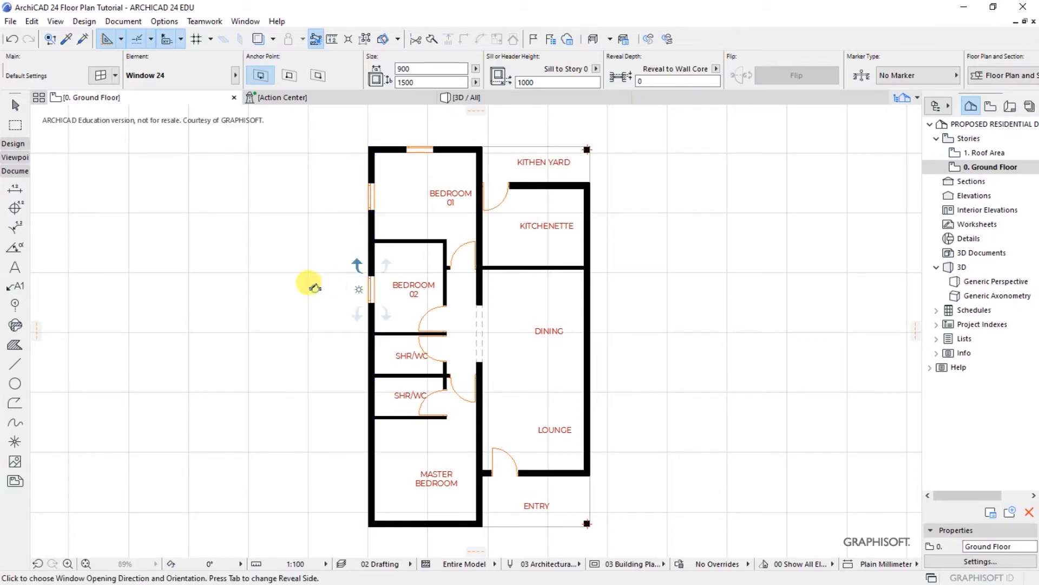
{"action": "left_click", "coordinate": [313, 286]}
Step: Place windows in the left walls of the upper and lower SHR/WC
{"action": "scroll", "coordinate": [360, 398], "scroll_direction": "up", "scroll_amount": 5}
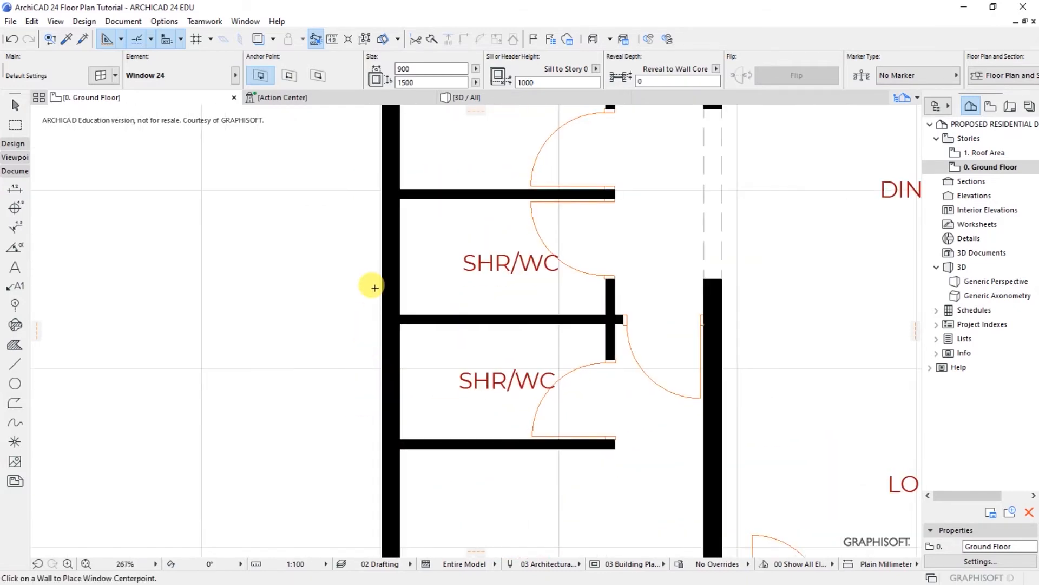
{"action": "left_click", "coordinate": [381, 260]}
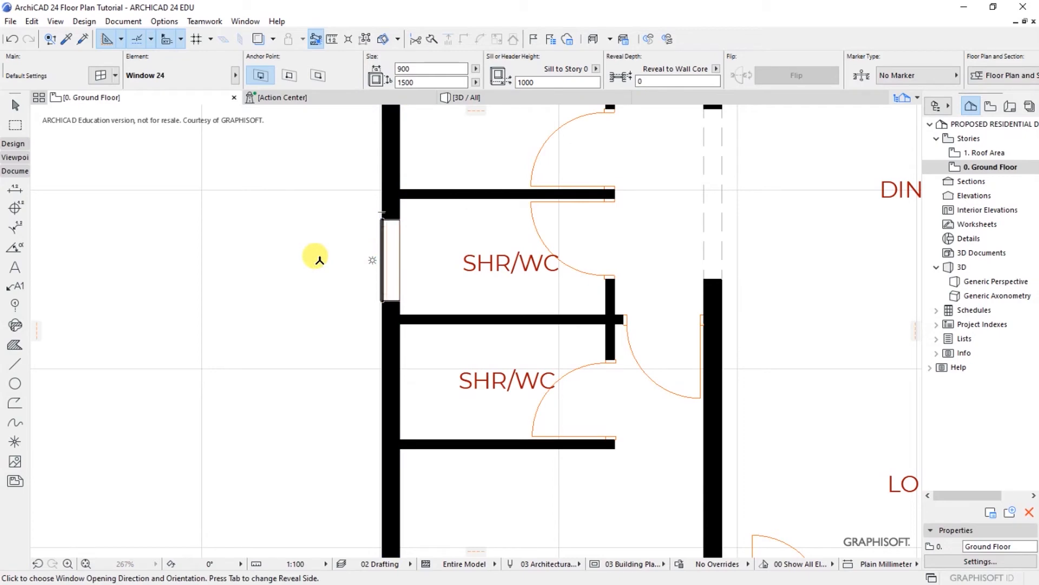
{"action": "left_click", "coordinate": [319, 259]}
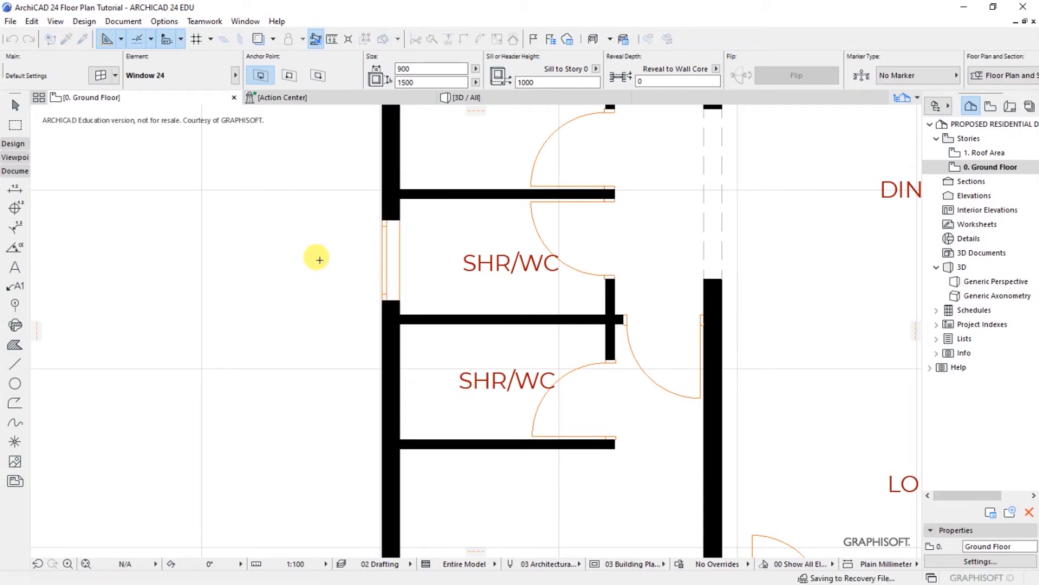
{"action": "left_click", "coordinate": [379, 386]}
{"action": "left_click", "coordinate": [311, 379]}
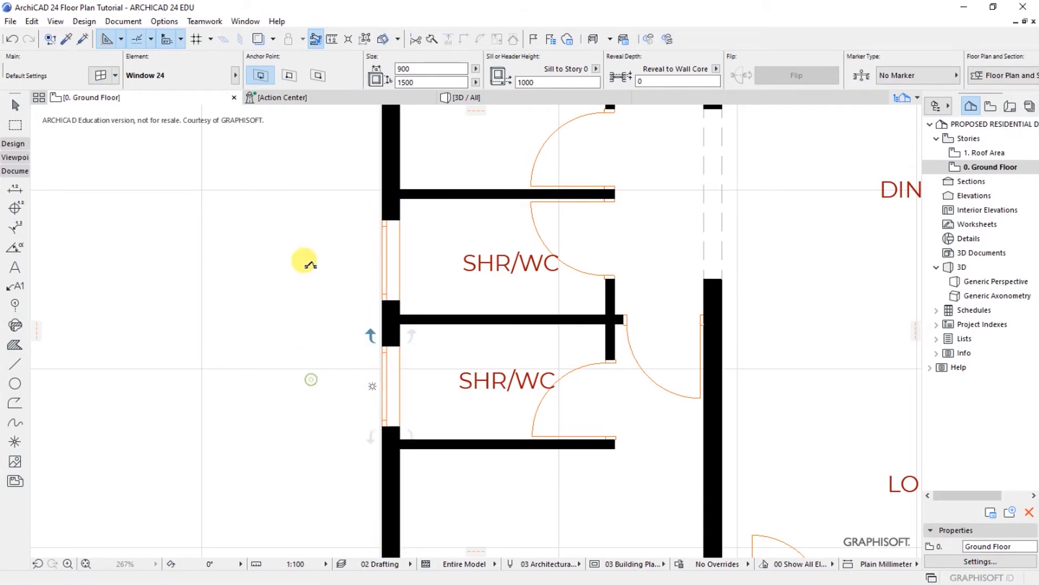
{"action": "scroll", "coordinate": [216, 215], "scroll_direction": "down", "scroll_amount": 5}
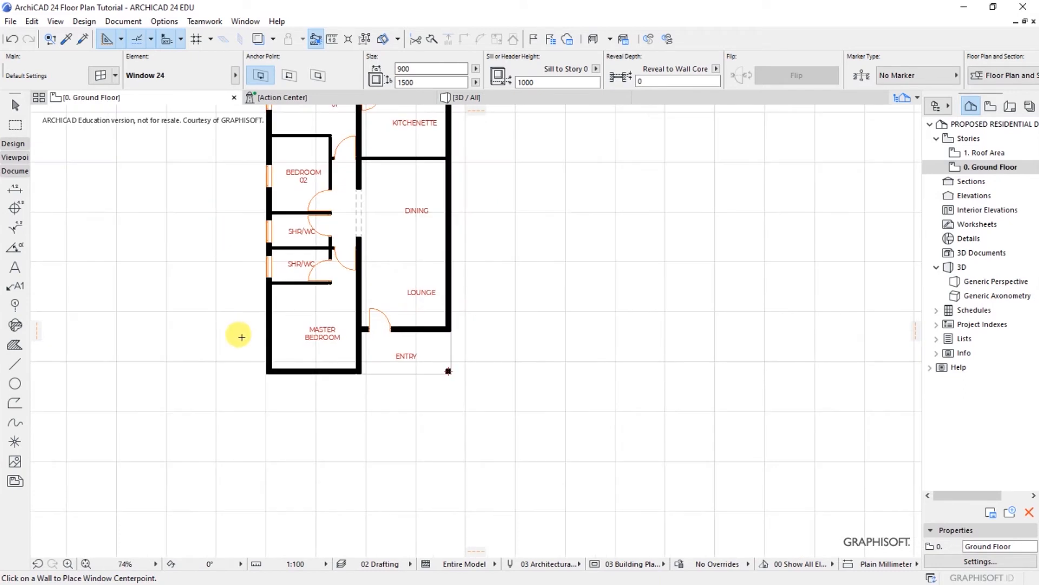
{"action": "scroll", "coordinate": [259, 365], "scroll_direction": "up", "scroll_amount": 1}
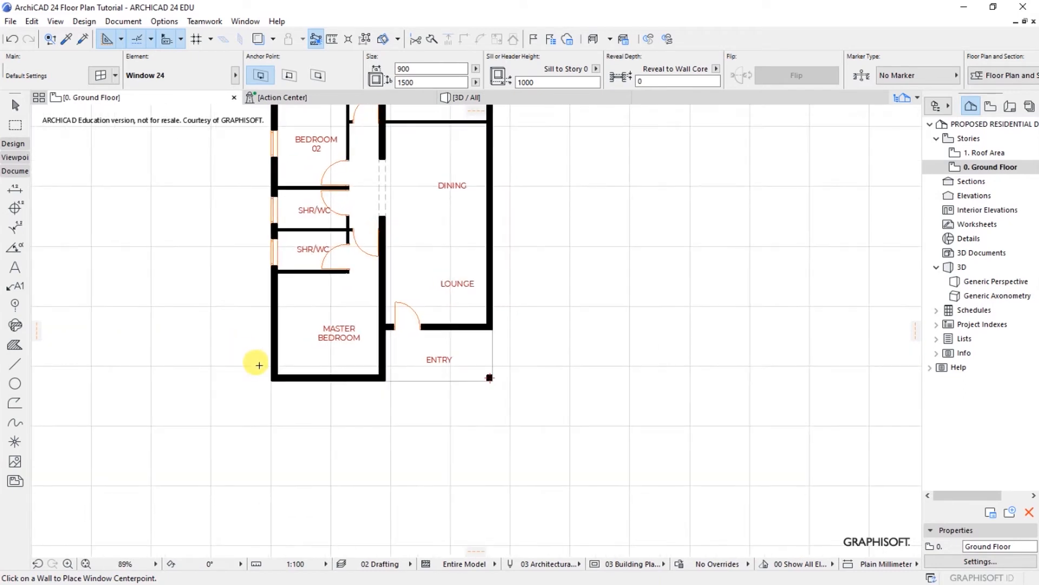
Step: Place a window in the master bedroom's outer wall
{"action": "left_click", "coordinate": [270, 333]}
{"action": "left_click", "coordinate": [240, 329]}
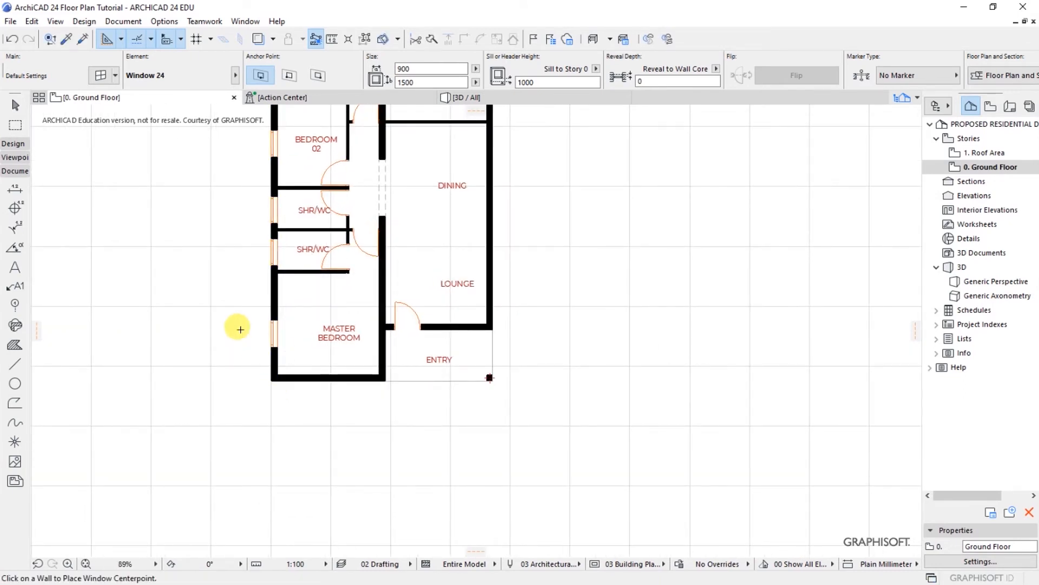
{"action": "scroll", "coordinate": [561, 449], "scroll_direction": "down", "scroll_amount": 1}
{"action": "scroll", "coordinate": [560, 449], "scroll_direction": "down", "scroll_amount": 1}
{"action": "scroll", "coordinate": [487, 304], "scroll_direction": "up", "scroll_amount": 3}
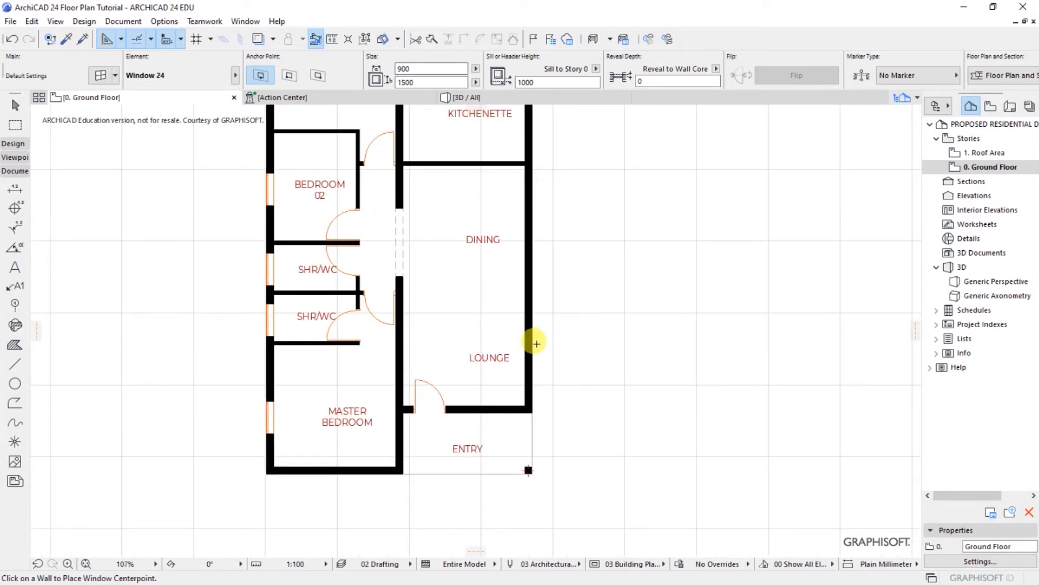
Step: Place windows in the lounge, dining room and kitchen yard outer walls
{"action": "left_click", "coordinate": [531, 343]}
{"action": "left_click", "coordinate": [596, 331]}
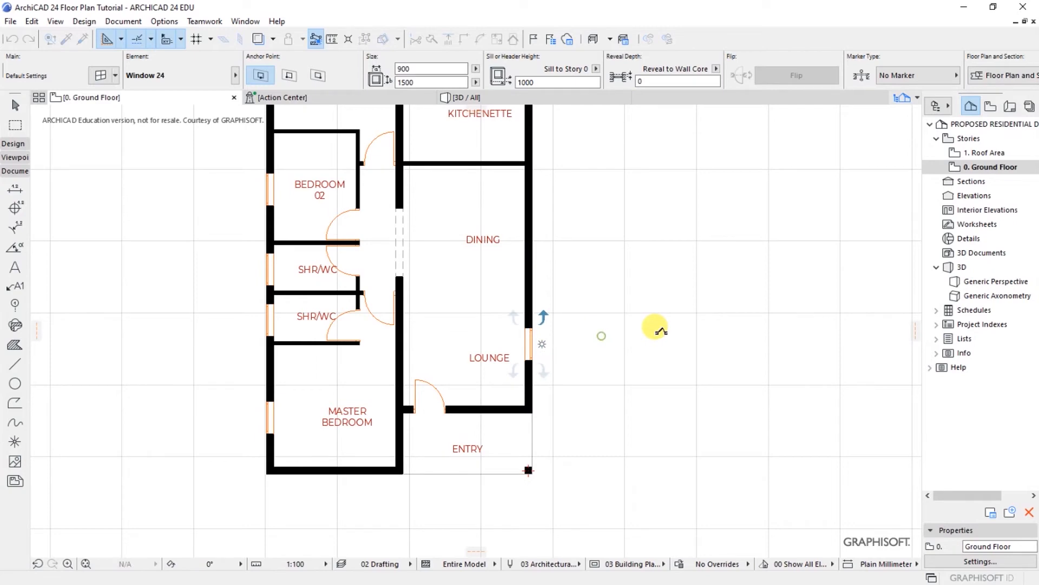
{"action": "left_click", "coordinate": [529, 219]}
{"action": "left_click", "coordinate": [606, 213]}
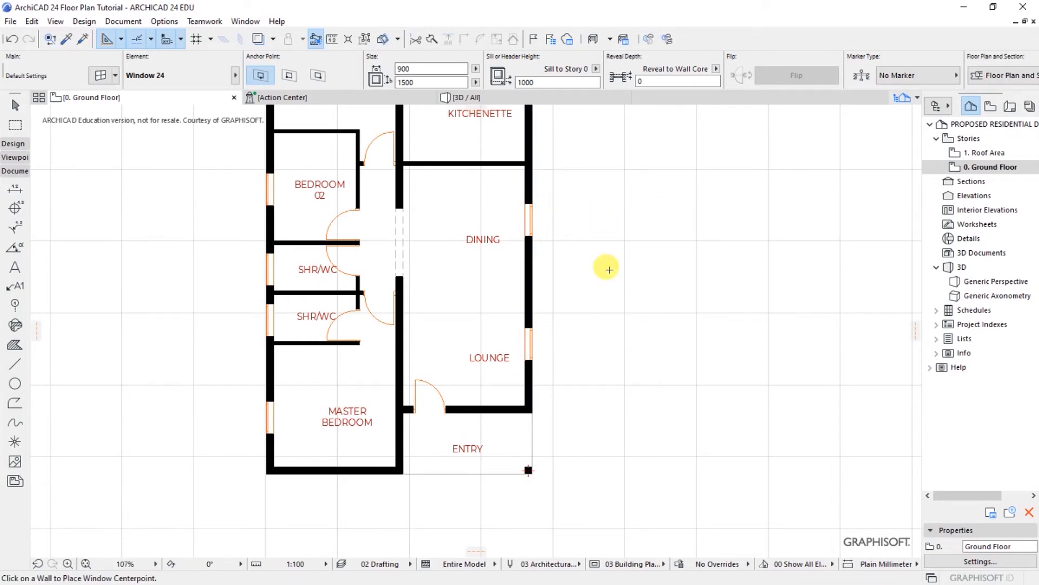
{"action": "scroll", "coordinate": [615, 389], "scroll_direction": "down", "scroll_amount": 3}
{"action": "scroll", "coordinate": [547, 179], "scroll_direction": "up", "scroll_amount": 4}
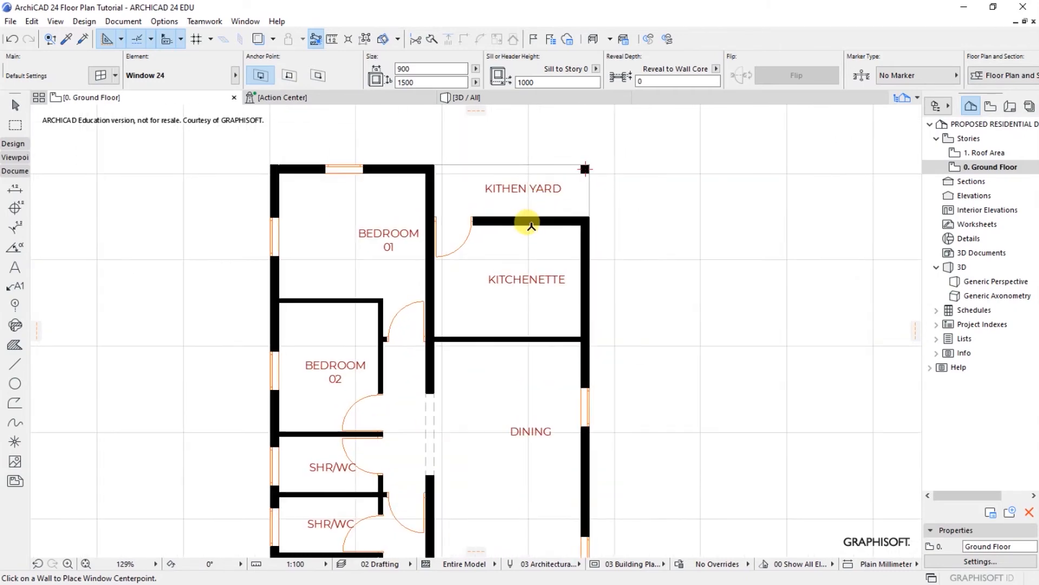
{"action": "left_click", "coordinate": [525, 214]}
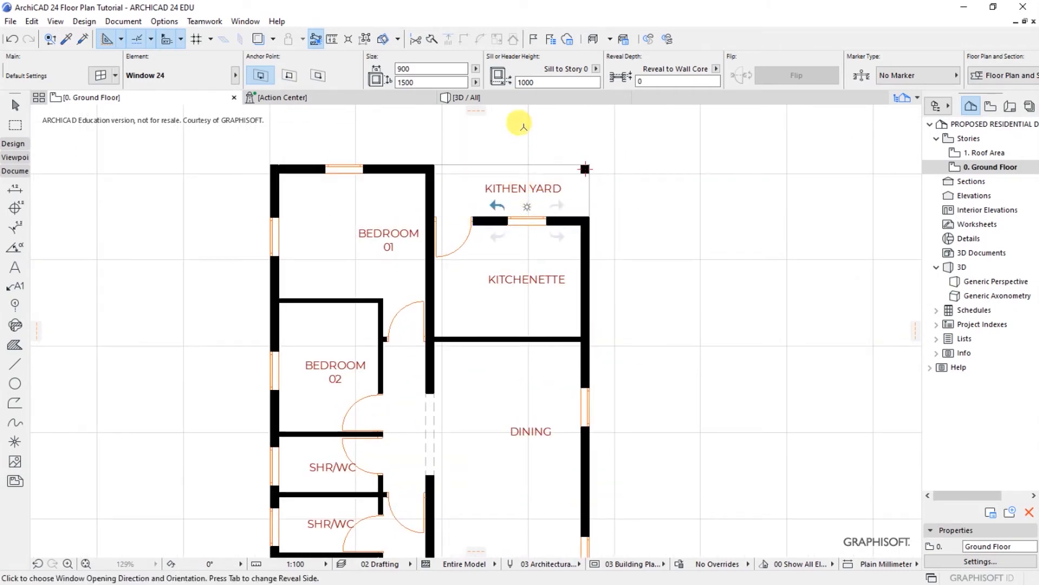
{"action": "left_click", "coordinate": [523, 124]}
{"action": "scroll", "coordinate": [610, 202], "scroll_direction": "down", "scroll_amount": 4}
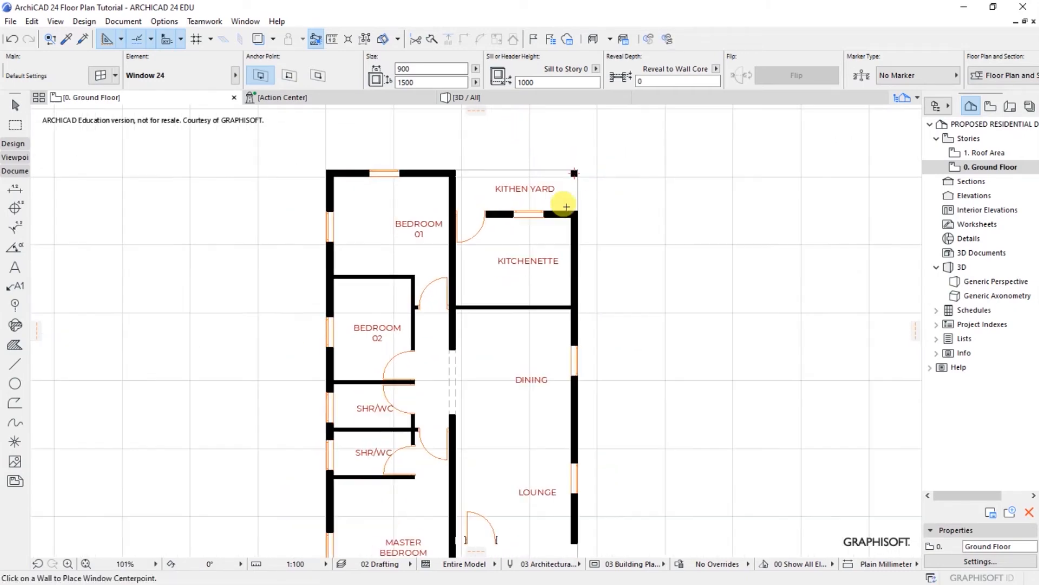
{"action": "scroll", "coordinate": [565, 260], "scroll_direction": "up", "scroll_amount": 3}
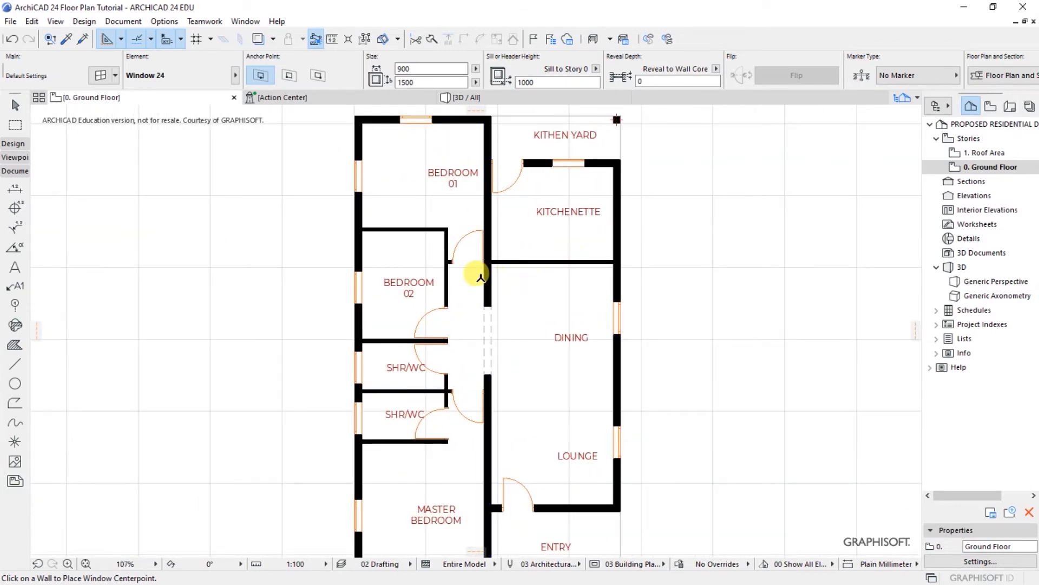
{"action": "scroll", "coordinate": [476, 274], "scroll_direction": "down", "scroll_amount": 1}
{"action": "scroll", "coordinate": [537, 291], "scroll_direction": "up", "scroll_amount": 1}
{"action": "scroll", "coordinate": [538, 291], "scroll_direction": "down", "scroll_amount": 1}
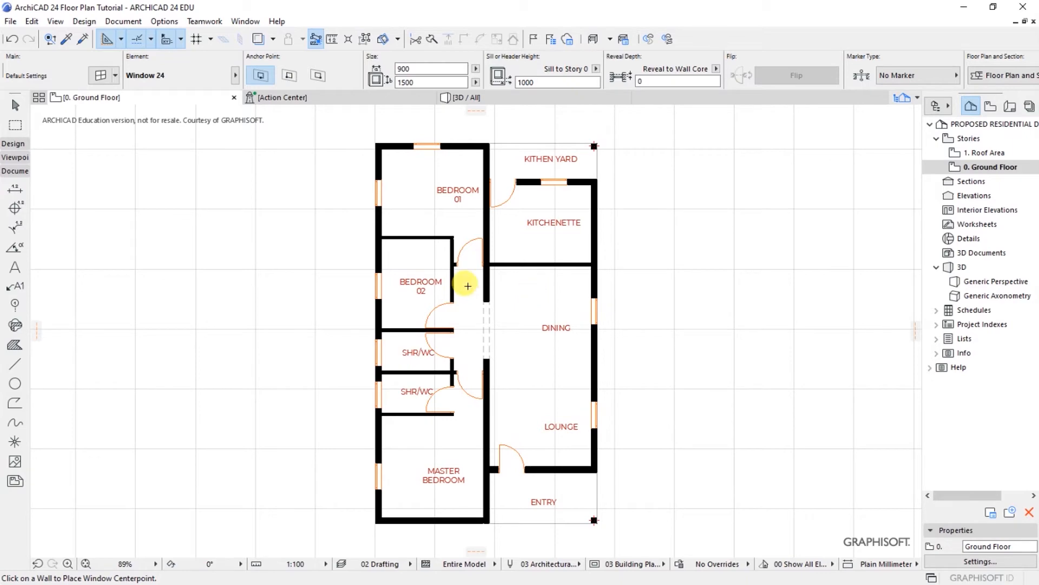
{"action": "left_click", "coordinate": [475, 99]}
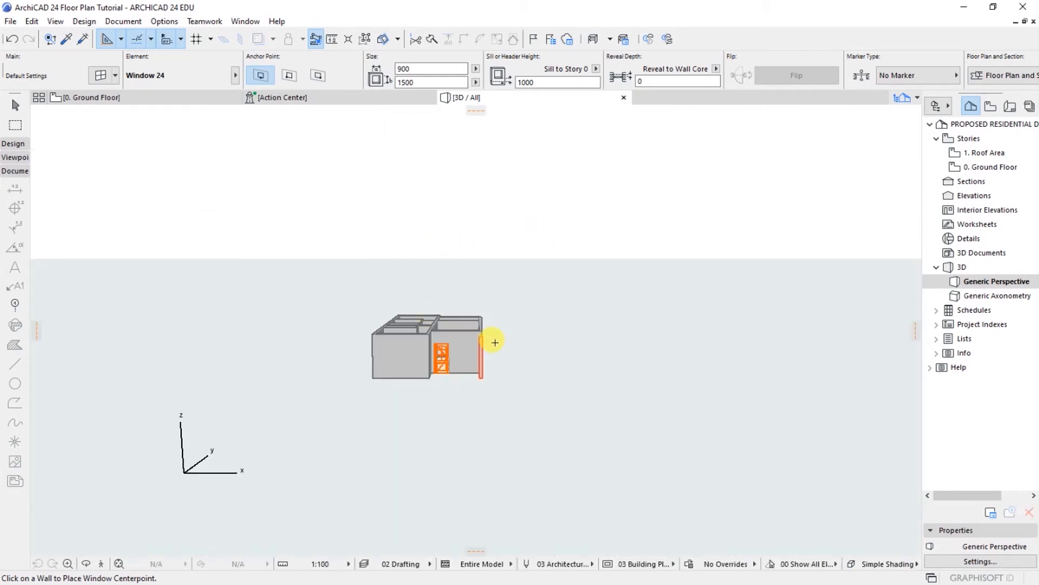
{"action": "key", "text": "o"}
{"action": "left_click_drag", "start_coordinate": [325, 359], "coordinate": [617, 362]}
{"action": "left_click_drag", "start_coordinate": [531, 322], "coordinate": [529, 320]}
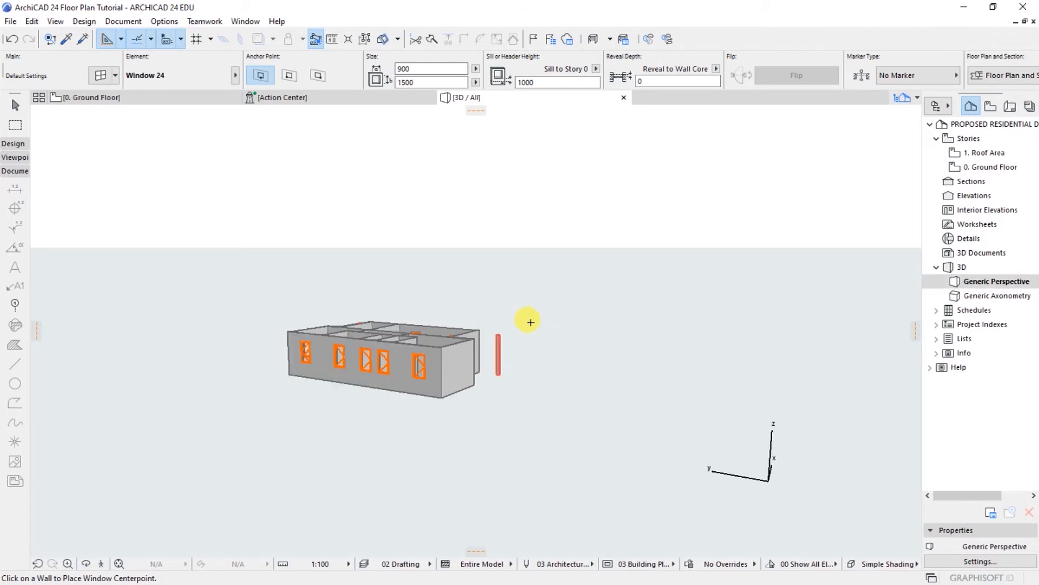
{"action": "scroll", "coordinate": [347, 365], "scroll_direction": "up", "scroll_amount": 3}
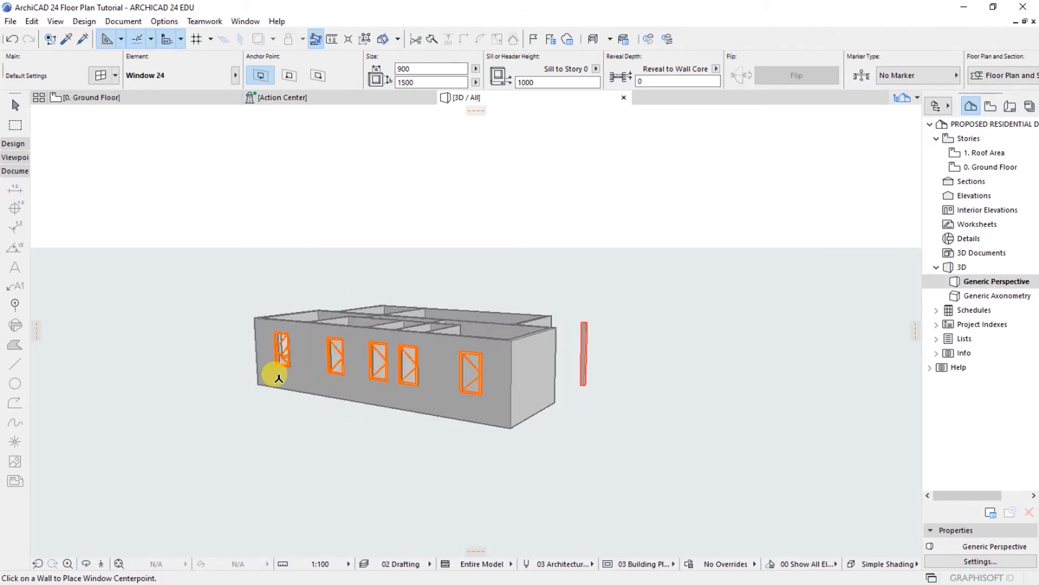
{"action": "scroll", "coordinate": [278, 374], "scroll_direction": "up", "scroll_amount": 3}
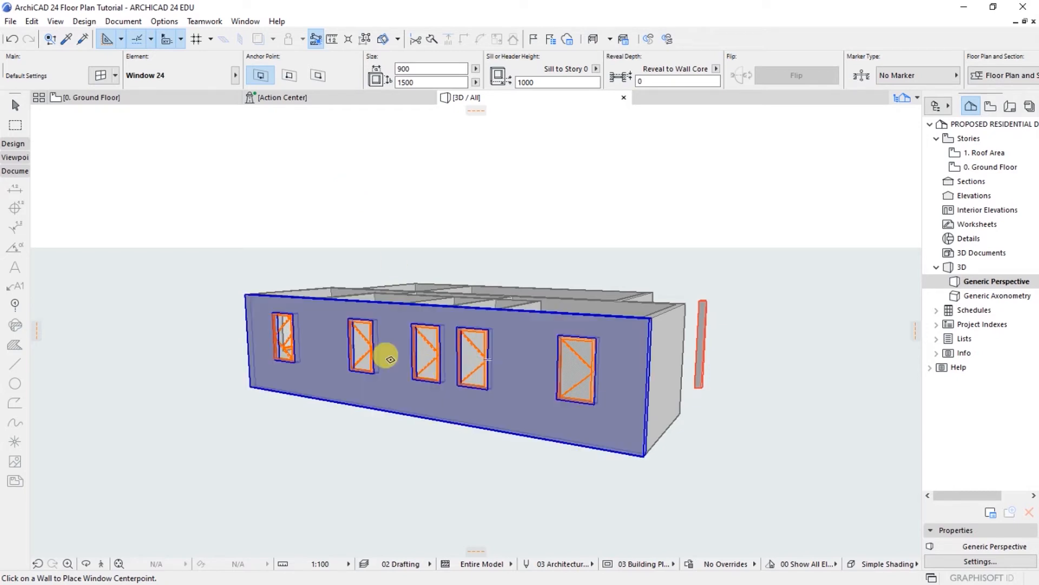
{"action": "left_click", "coordinate": [168, 99]}
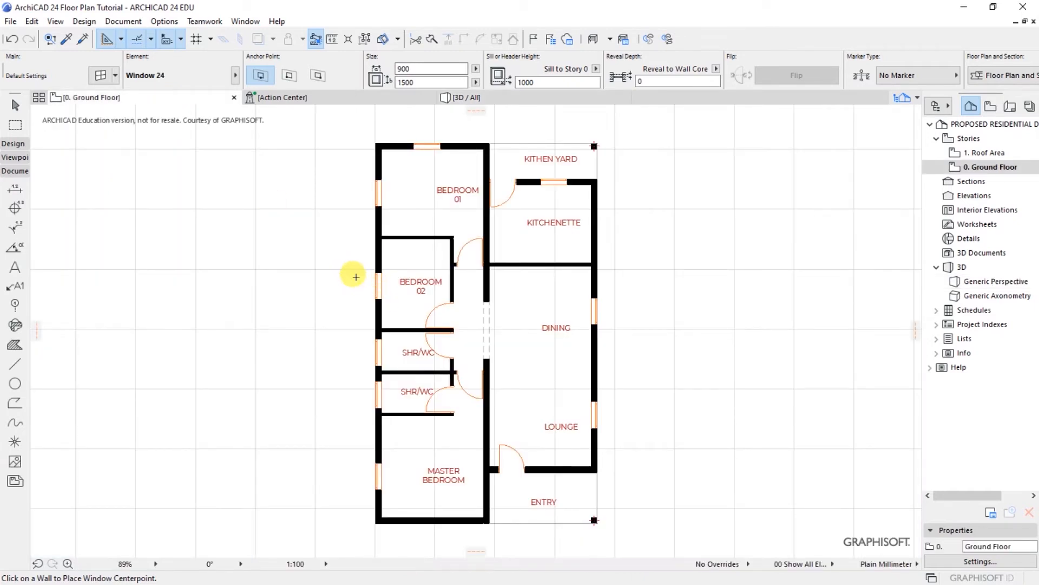
Step: Select both SHR/WC windows and bring up their settings with Ctrl+T
{"action": "left_click", "coordinate": [378, 396]}
{"action": "left_click", "coordinate": [379, 359]}
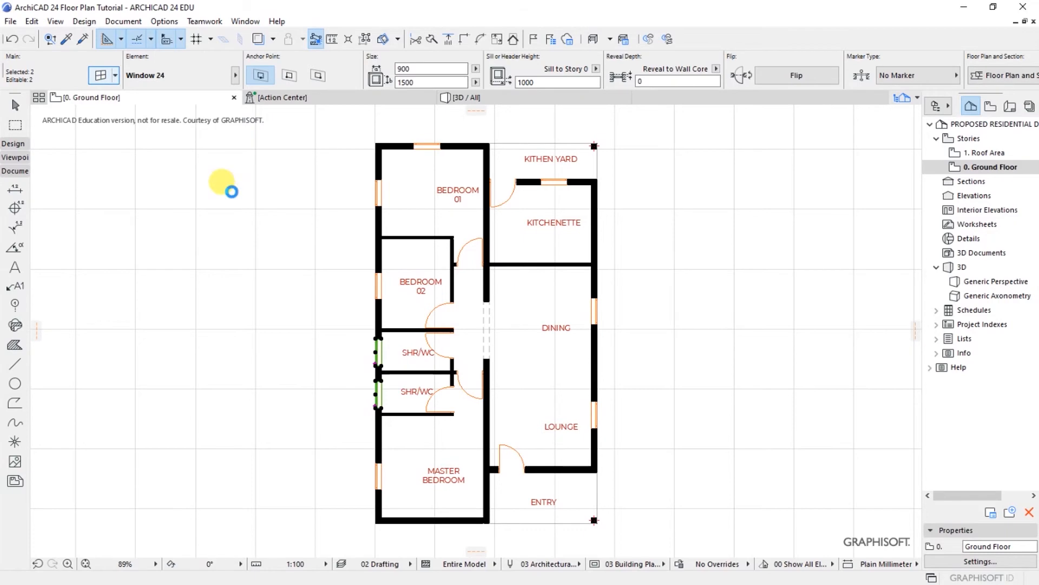
{"action": "key", "text": "ctrl+t"}
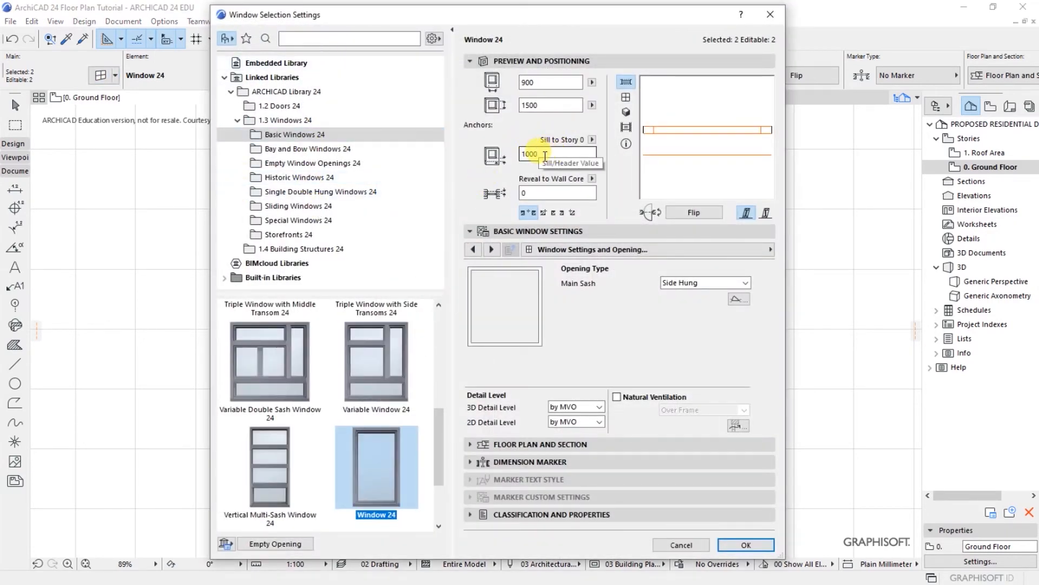
Step: Set the windows to 750 wide and 750 high with a 1350 sill
{"action": "double_click", "coordinate": [521, 83]}
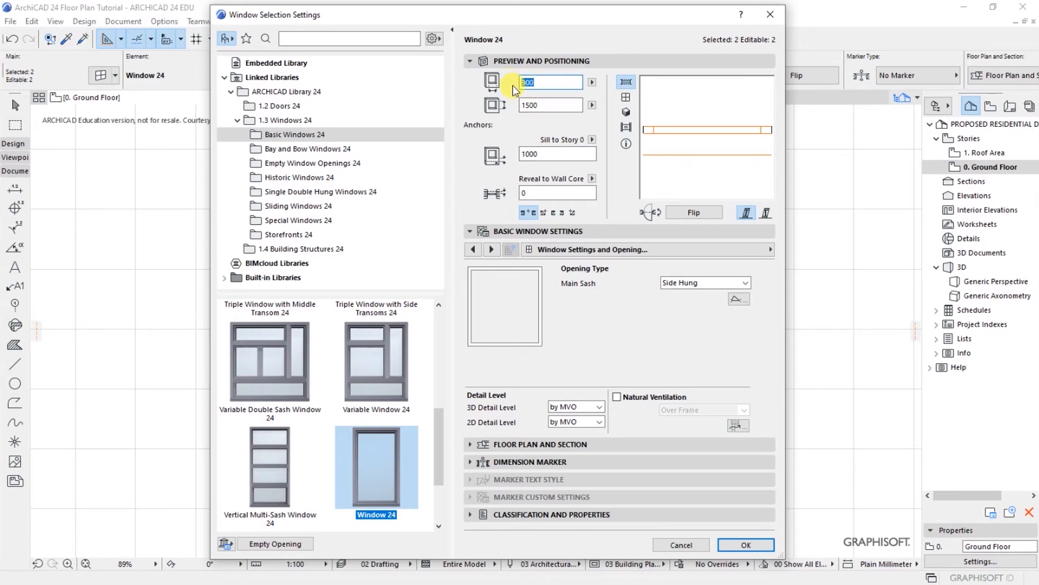
{"action": "type", "text": "600"}
{"action": "left_click", "coordinate": [542, 104]}
{"action": "double_click", "coordinate": [534, 82]}
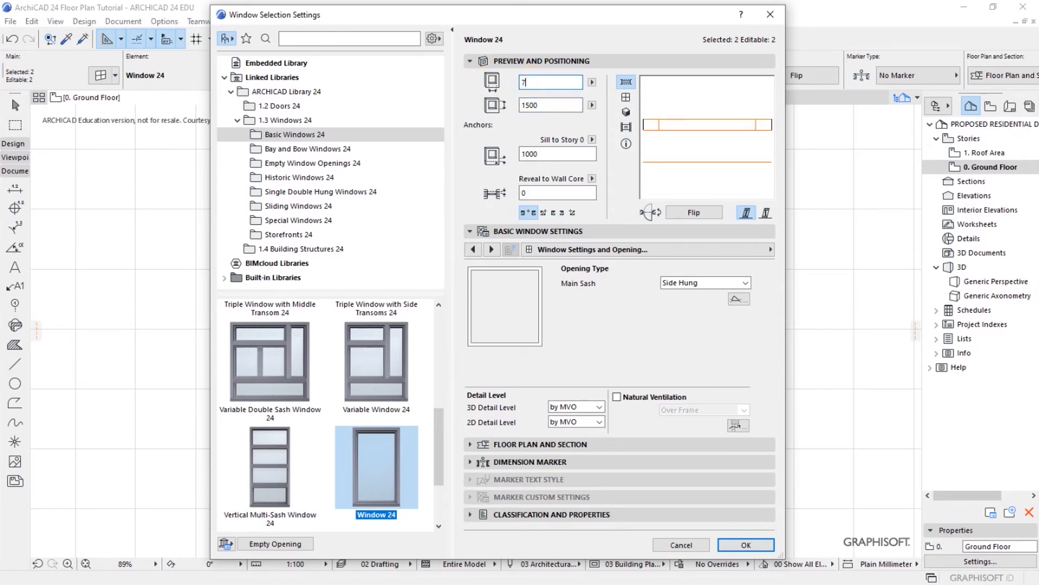
{"action": "double_click", "coordinate": [545, 104]}
{"action": "type", "text": "75"}
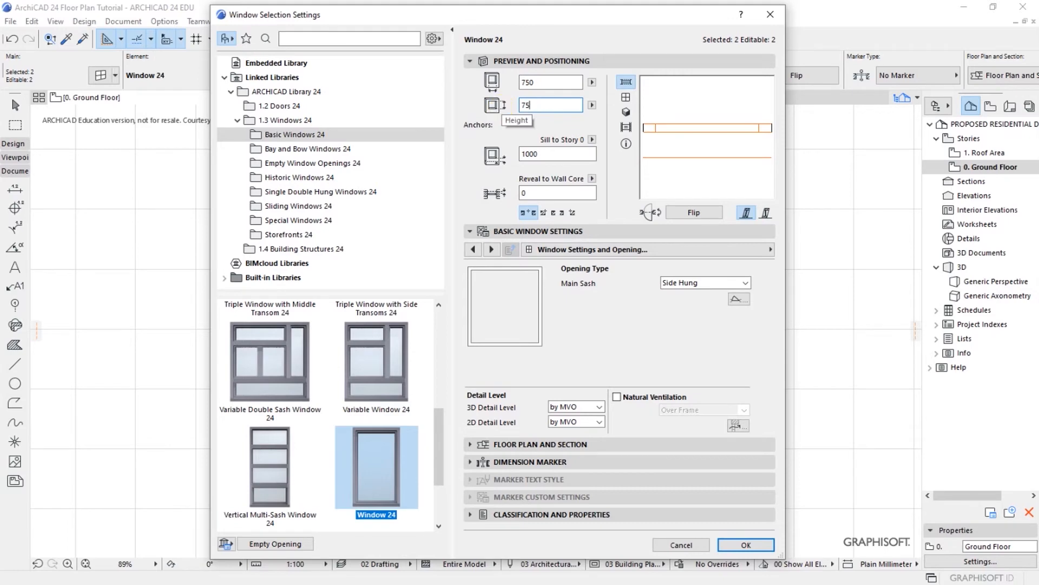
{"action": "left_click", "coordinate": [551, 153]}
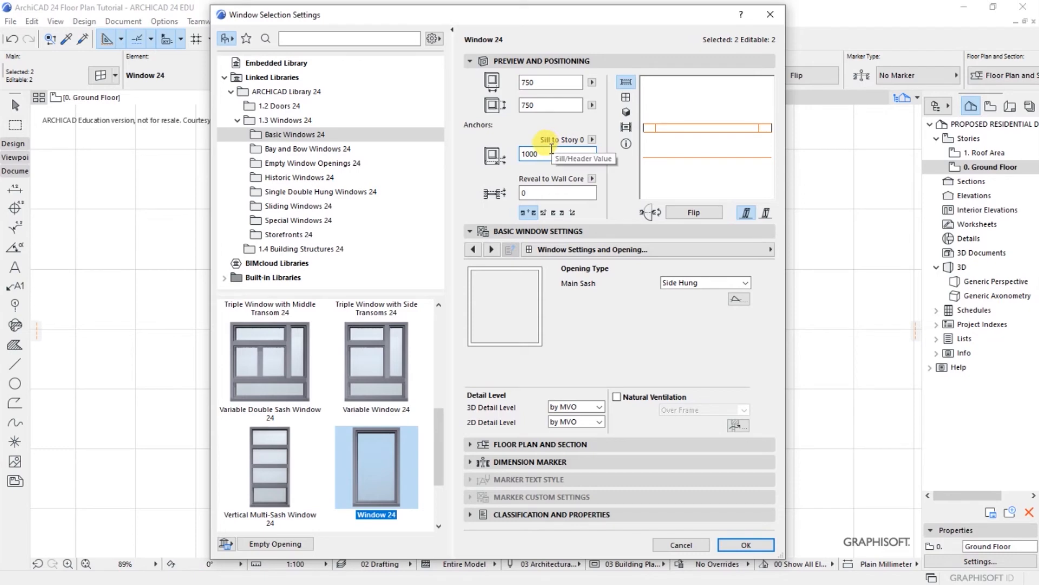
{"action": "left_click_drag", "start_coordinate": [541, 154], "coordinate": [492, 155]}
{"action": "type", "text": "135"}
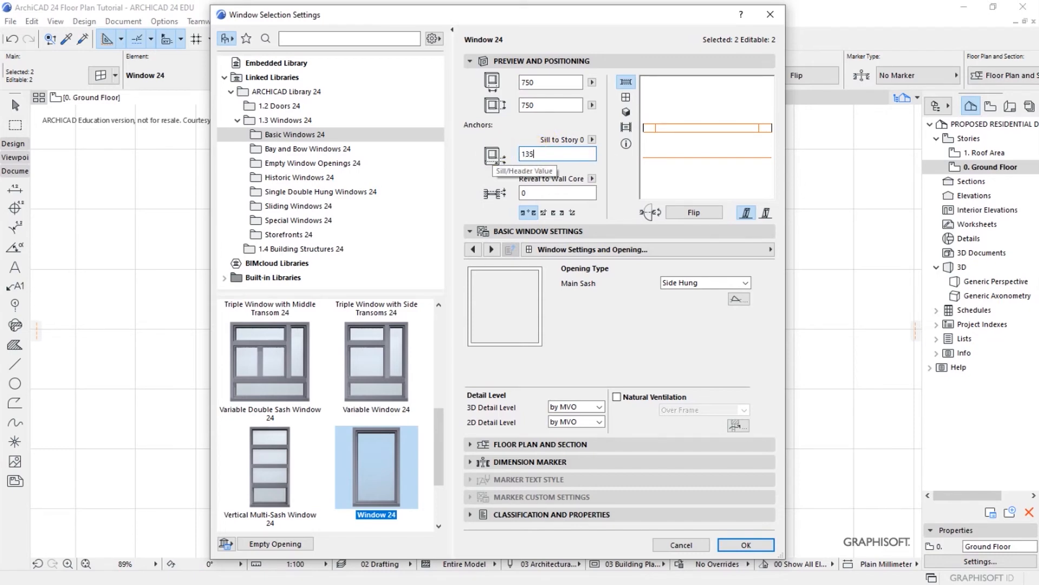
{"action": "left_click", "coordinate": [546, 102]}
{"action": "left_click", "coordinate": [545, 153]}
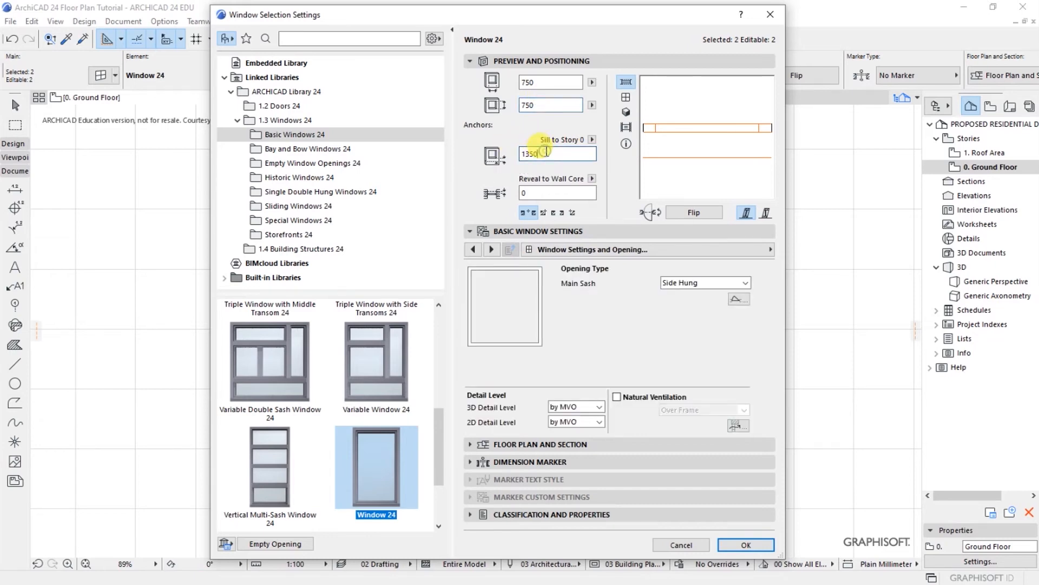
{"action": "left_click_drag", "start_coordinate": [539, 105], "coordinate": [503, 105]}
{"action": "left_click_drag", "start_coordinate": [542, 155], "coordinate": [493, 155]}
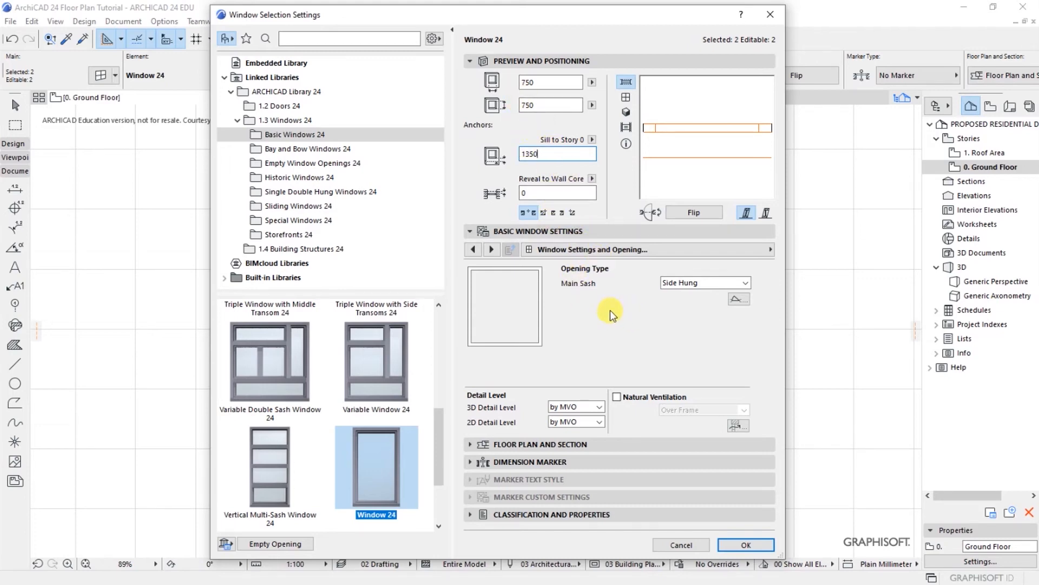
Step: Keep Side Hung as the main sash opening type
{"action": "left_click", "coordinate": [670, 283]}
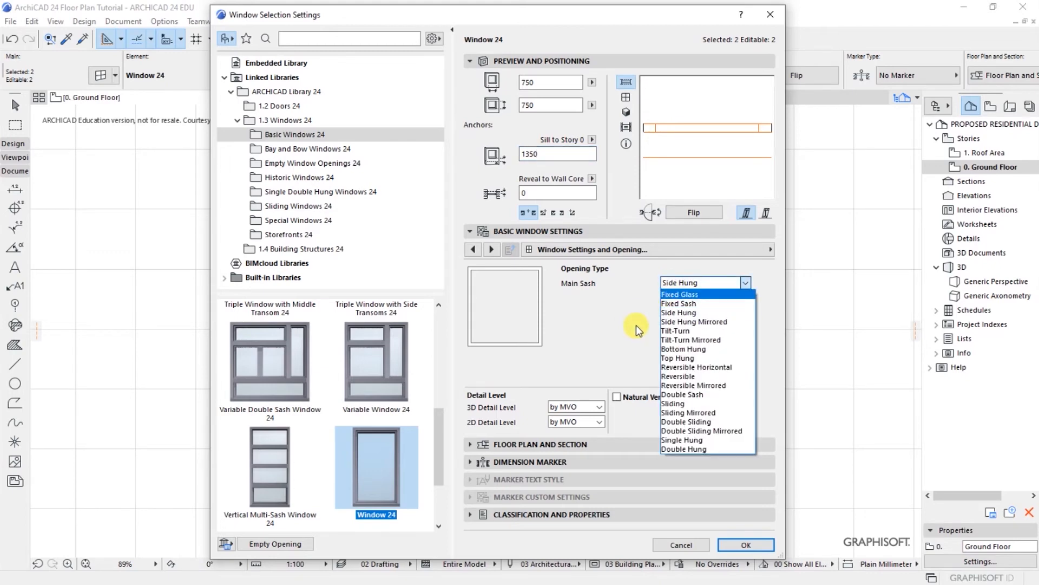
{"action": "left_click", "coordinate": [677, 312]}
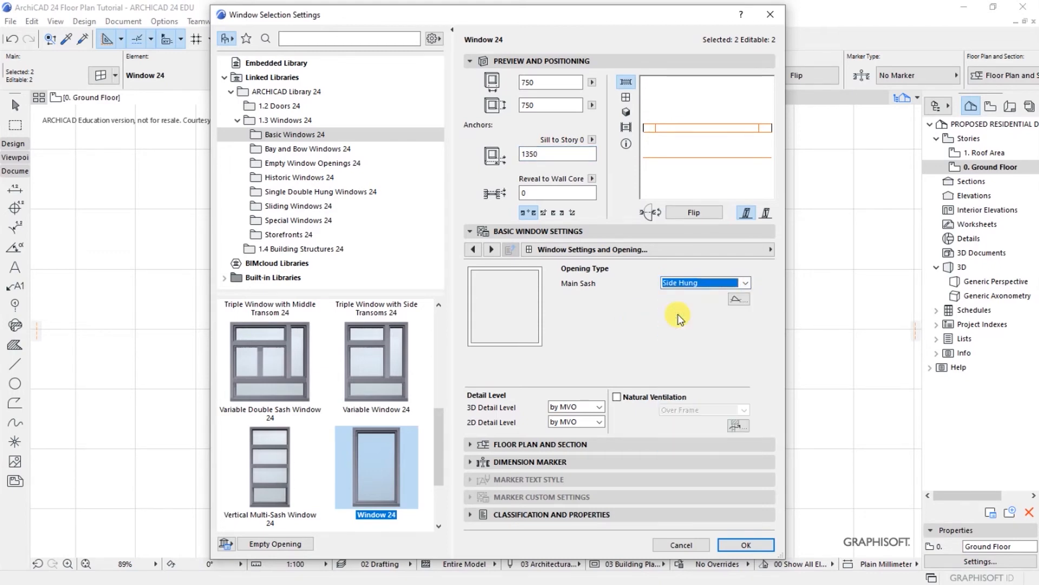
{"action": "left_click", "coordinate": [770, 251]}
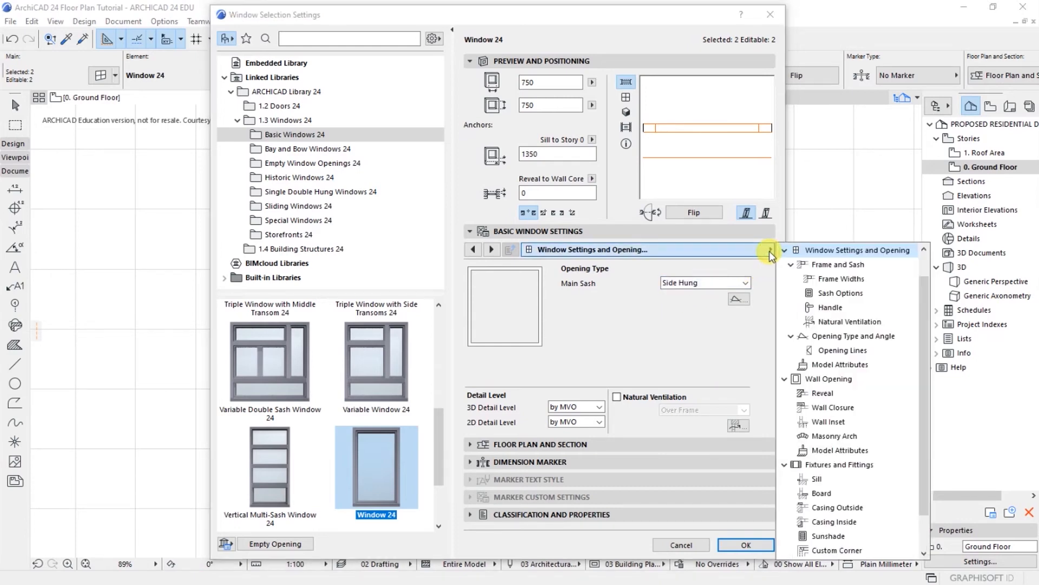
Step: Give the sash an H-V Grid type with 3 by 3 panes
{"action": "left_click", "coordinate": [831, 266]}
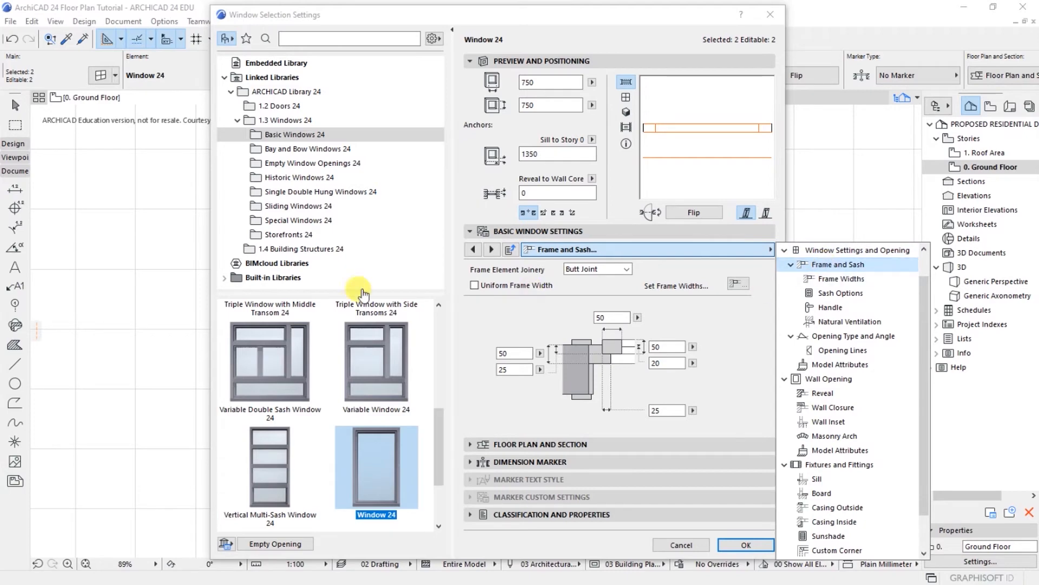
{"action": "left_click", "coordinate": [475, 289]}
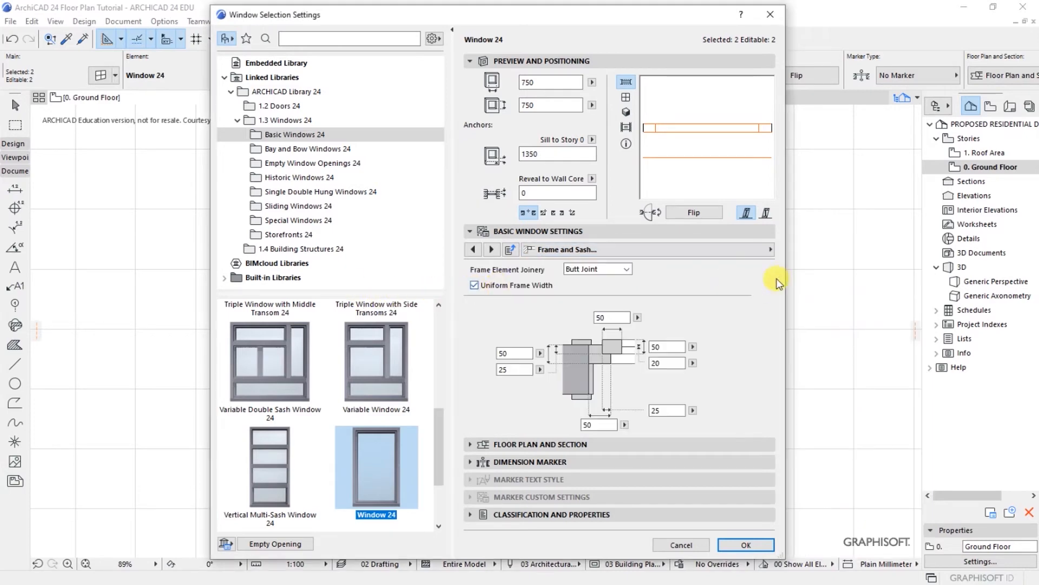
{"action": "left_click", "coordinate": [770, 250]}
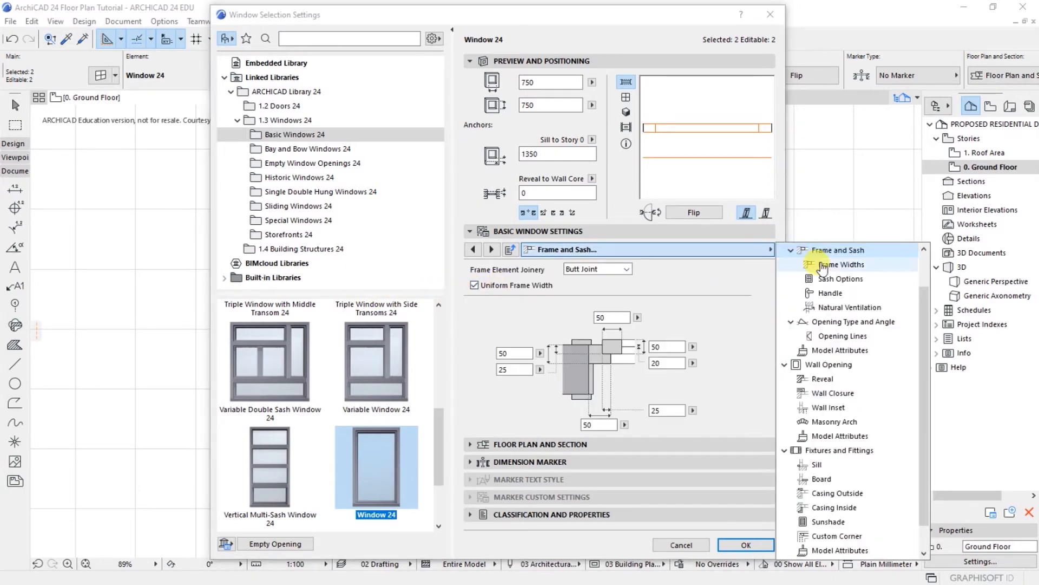
{"action": "left_click", "coordinate": [841, 278]}
{"action": "left_click", "coordinate": [534, 310]}
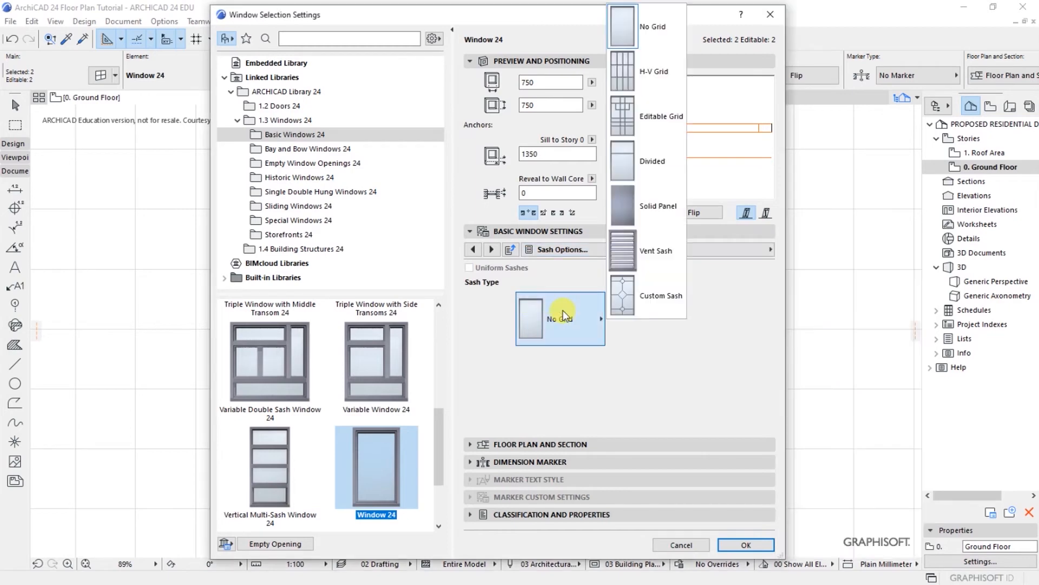
{"action": "left_click", "coordinate": [659, 76]}
{"action": "double_click", "coordinate": [720, 297]}
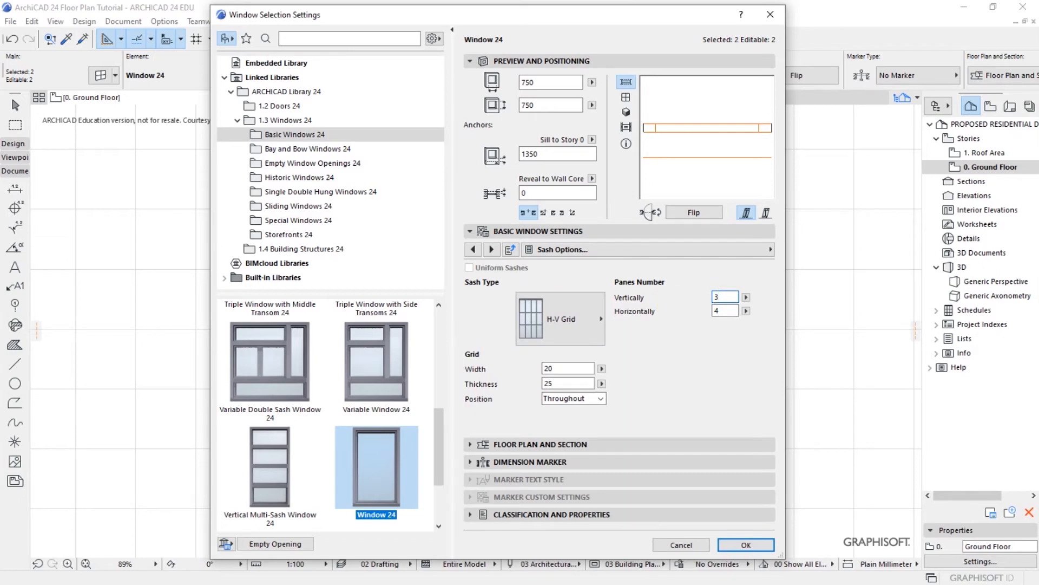
{"action": "double_click", "coordinate": [725, 312]}
Step: Turn on the window sill and board, then apply the settings
{"action": "left_click", "coordinate": [771, 249]}
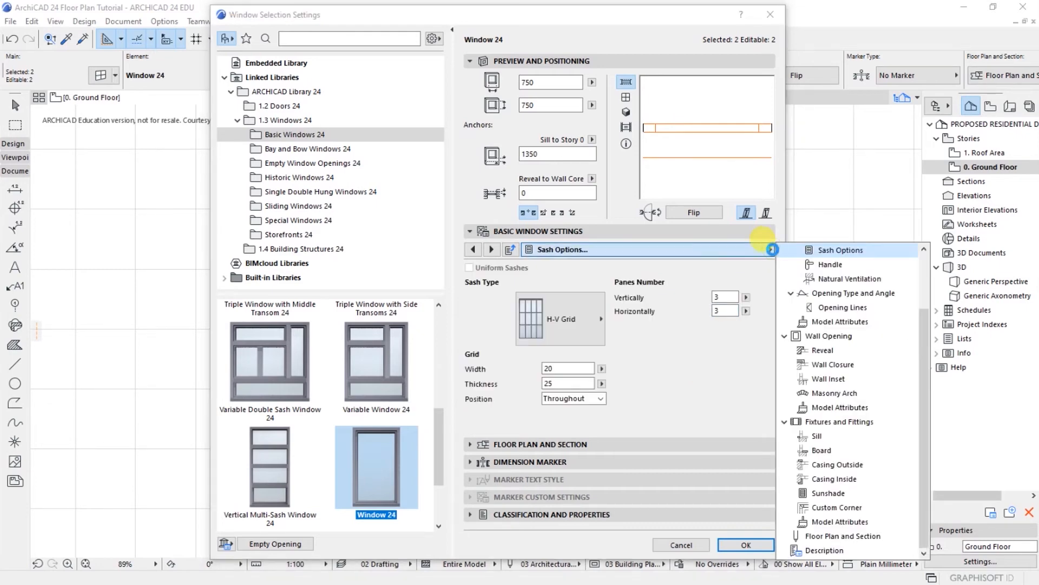
{"action": "left_click", "coordinate": [813, 437]}
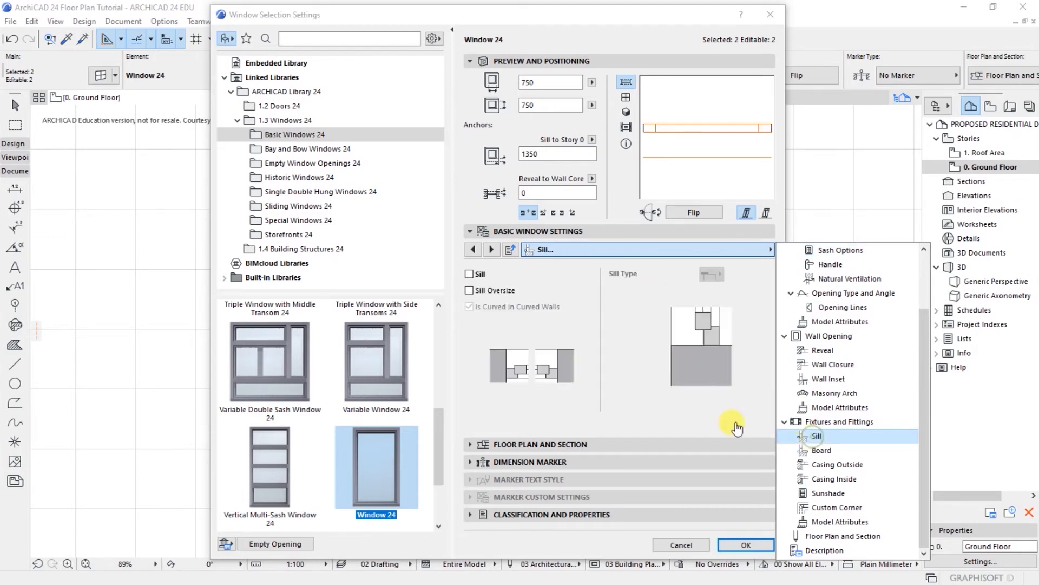
{"action": "left_click", "coordinate": [469, 275]}
{"action": "left_click", "coordinate": [469, 290]}
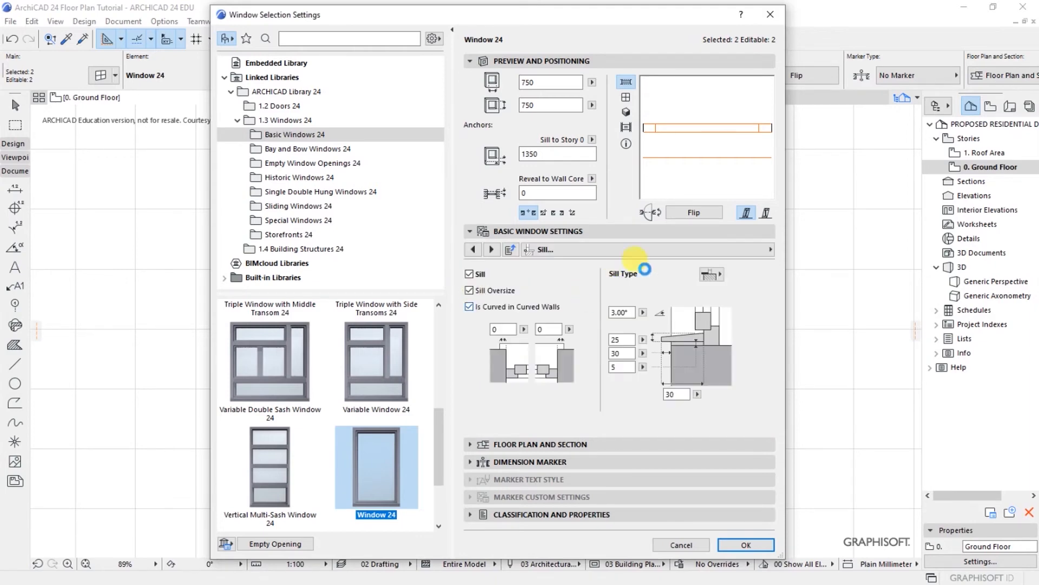
{"action": "left_click", "coordinate": [769, 251]}
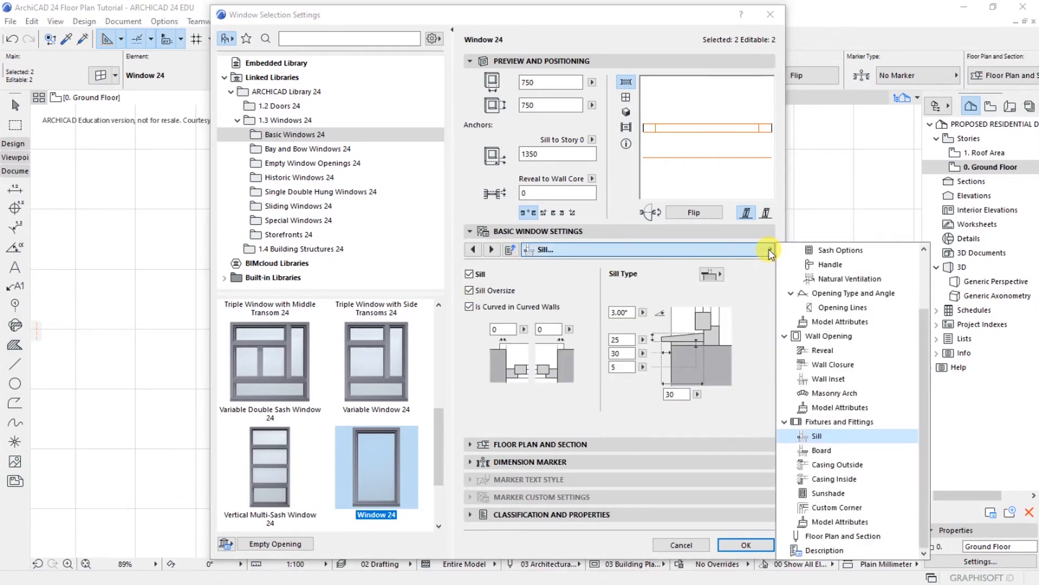
{"action": "left_click", "coordinate": [822, 451]}
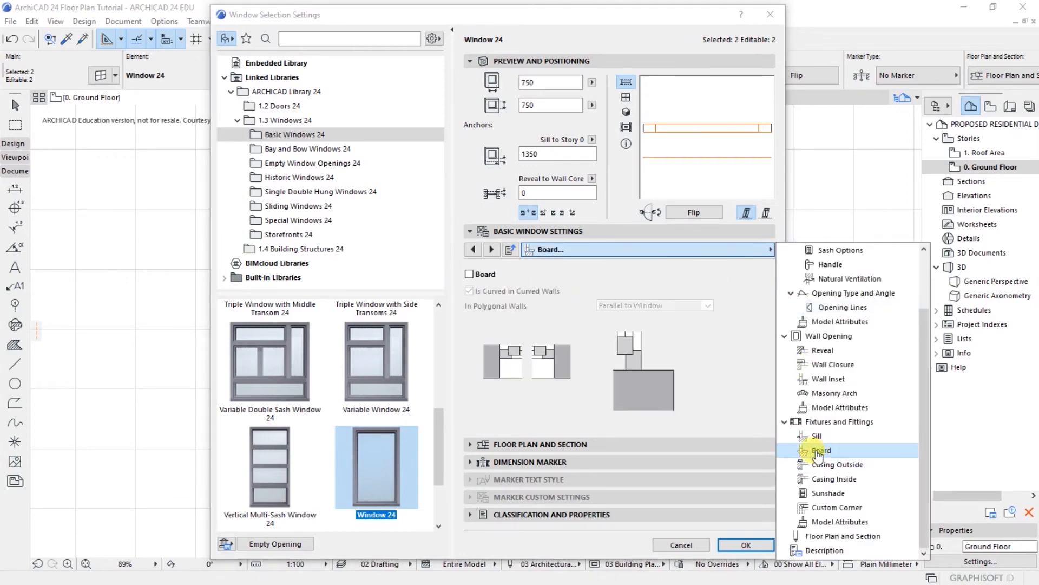
{"action": "left_click", "coordinate": [467, 273]}
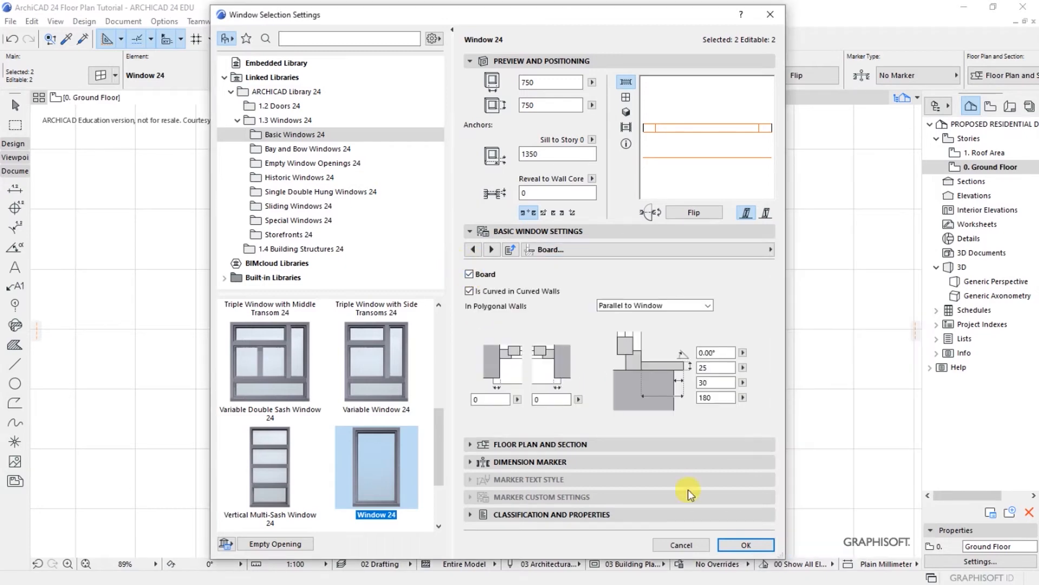
{"action": "left_click", "coordinate": [756, 544]}
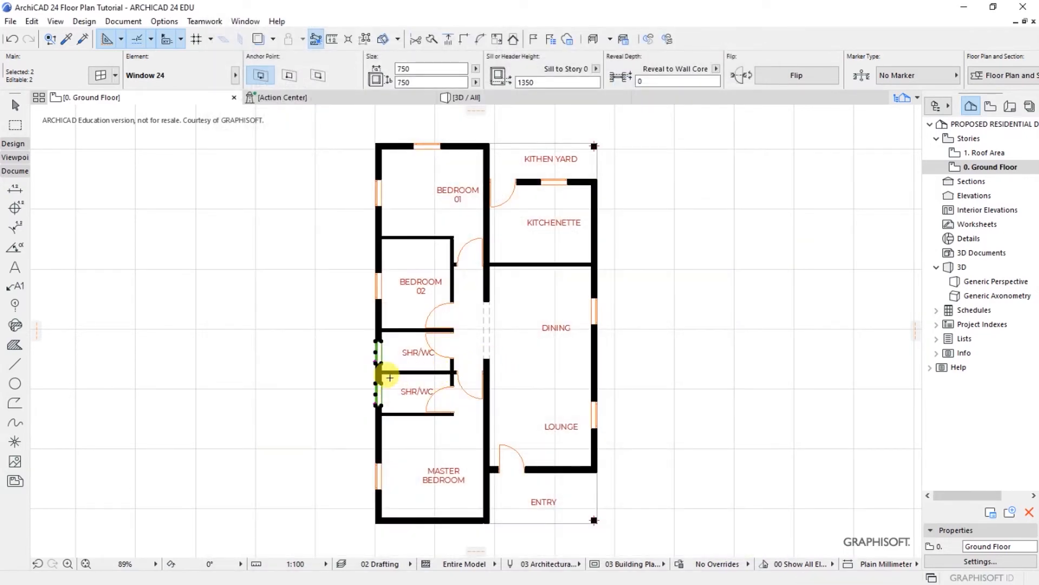
Step: Deselect the shower-room windows, check the building in 3D, and return to the ground floor plan
{"action": "scroll", "coordinate": [369, 398], "scroll_direction": "up", "scroll_amount": 4}
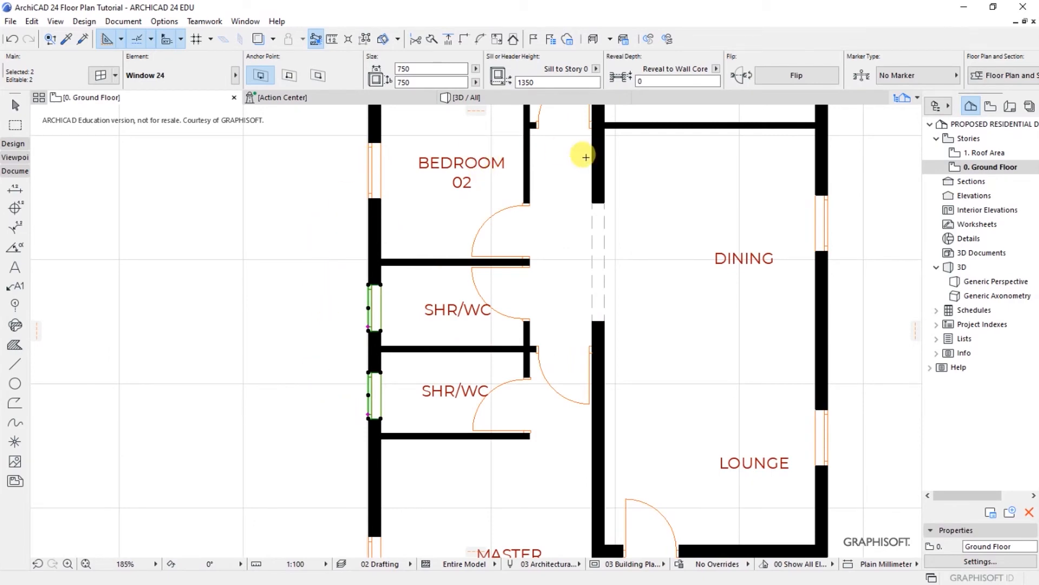
{"action": "left_click", "coordinate": [640, 81]}
{"action": "left_click", "coordinate": [640, 81]}
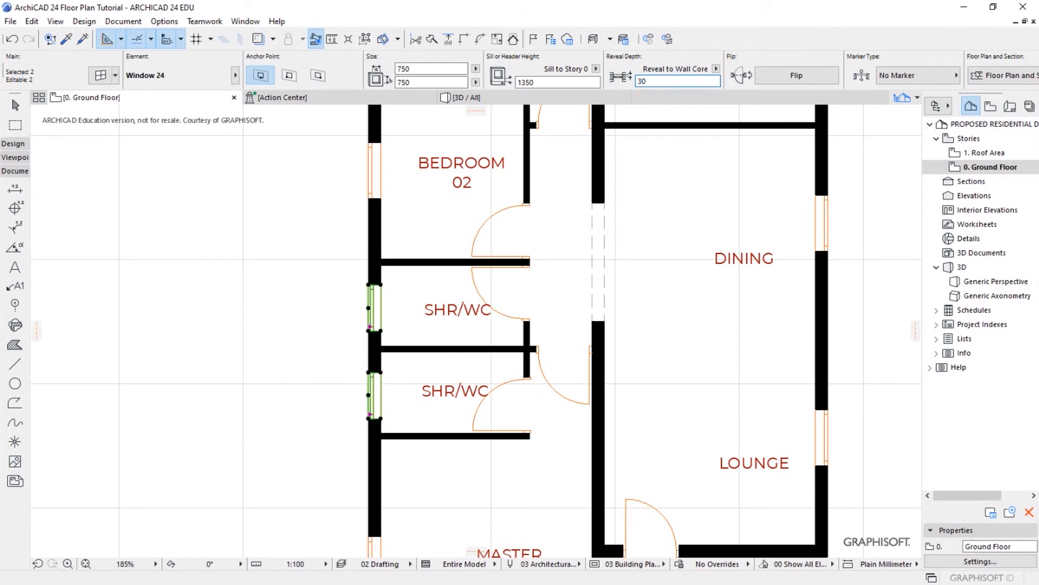
{"action": "key", "text": "Escape"}
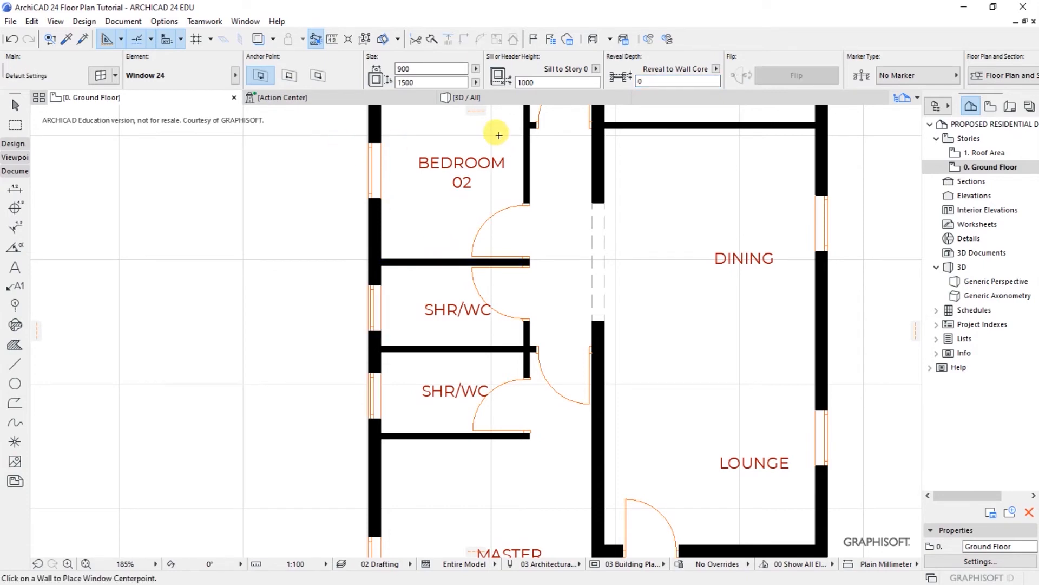
{"action": "left_click", "coordinate": [456, 98]}
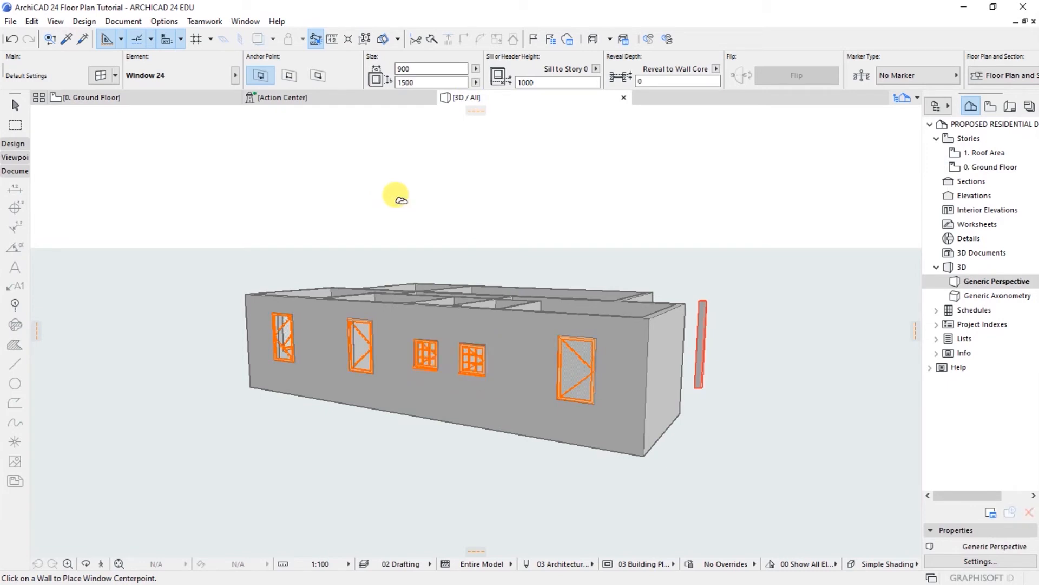
{"action": "left_click", "coordinate": [165, 100]}
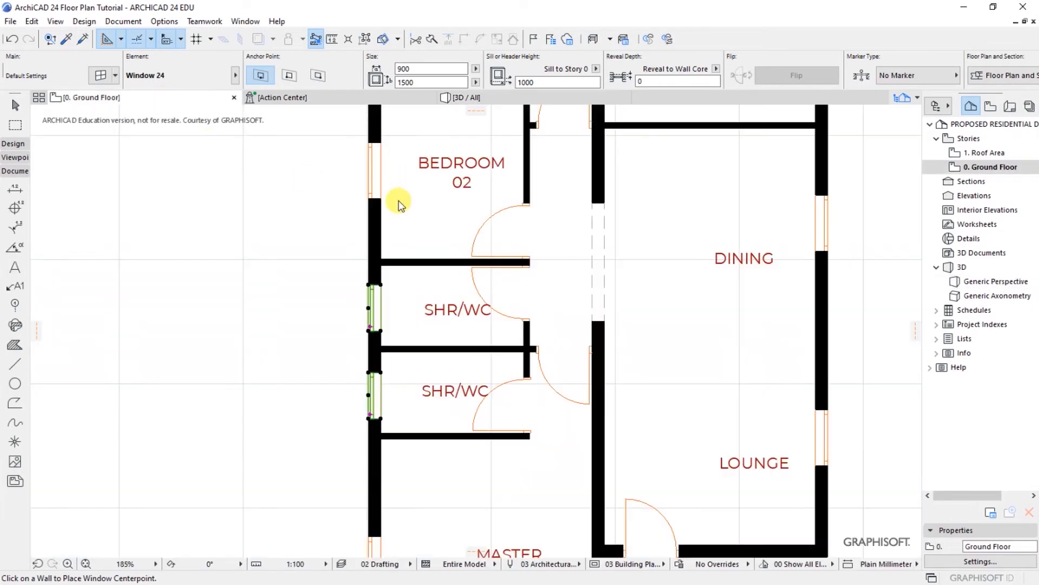
{"action": "left_click", "coordinate": [423, 222]}
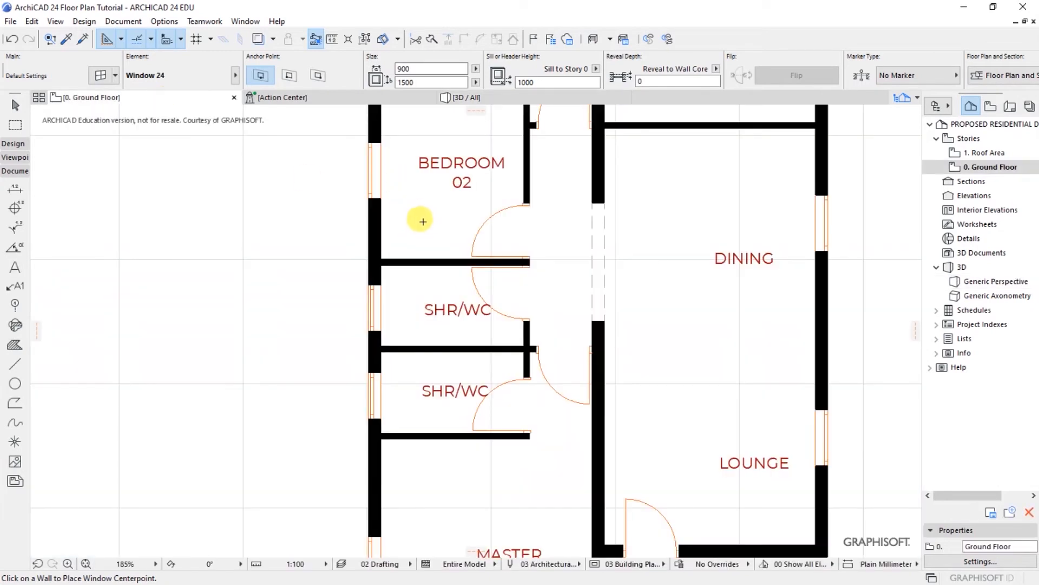
{"action": "scroll", "coordinate": [423, 222], "scroll_direction": "down", "scroll_amount": 1}
{"action": "scroll", "coordinate": [365, 239], "scroll_direction": "down", "scroll_amount": 1}
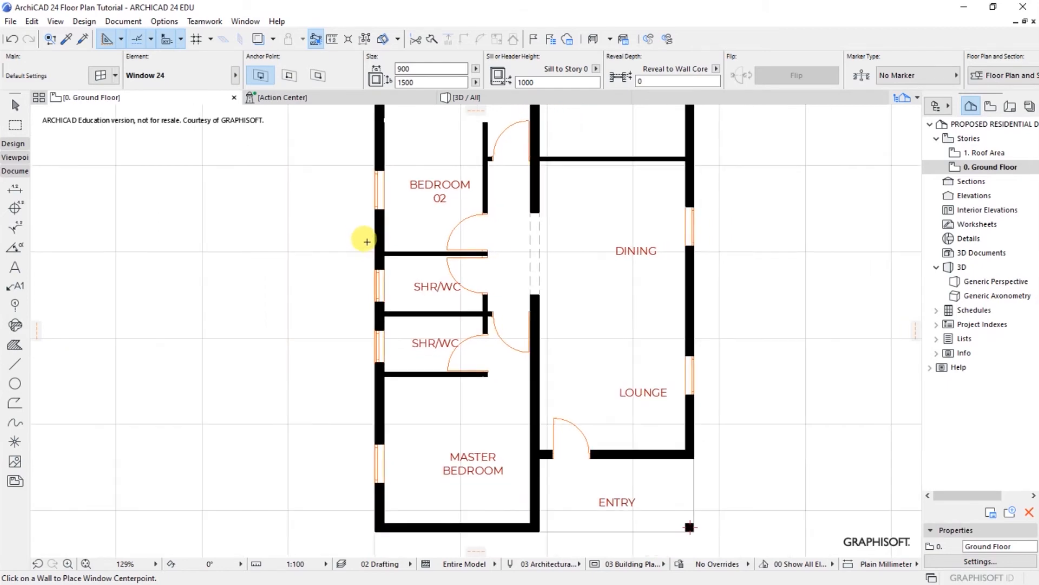
Step: Place windows in the Master Bedroom, Bedroom 02, and Bedroom 01's left and top walls
{"action": "left_click", "coordinate": [377, 463]}
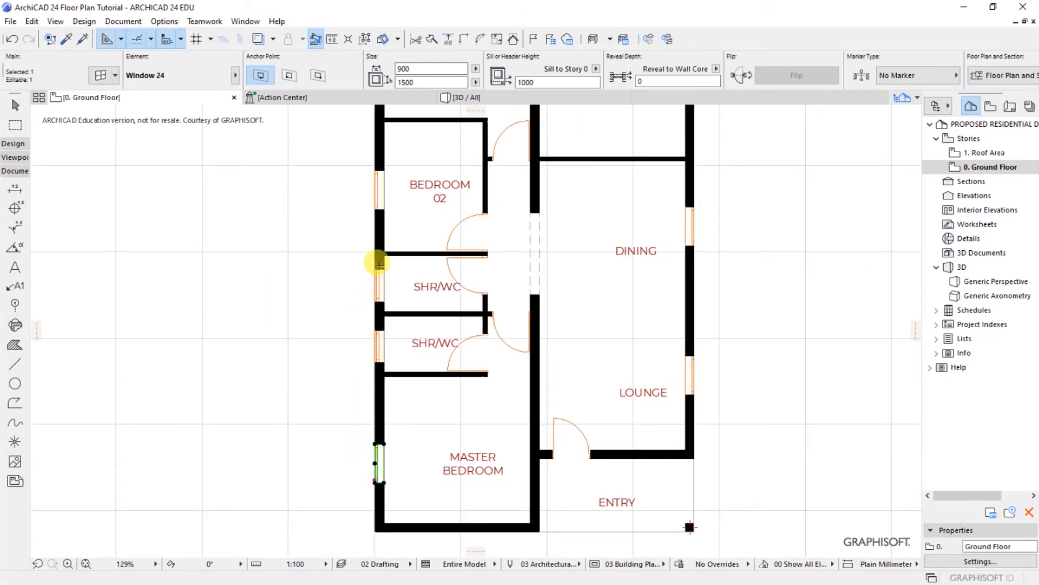
{"action": "left_click", "coordinate": [382, 209]}
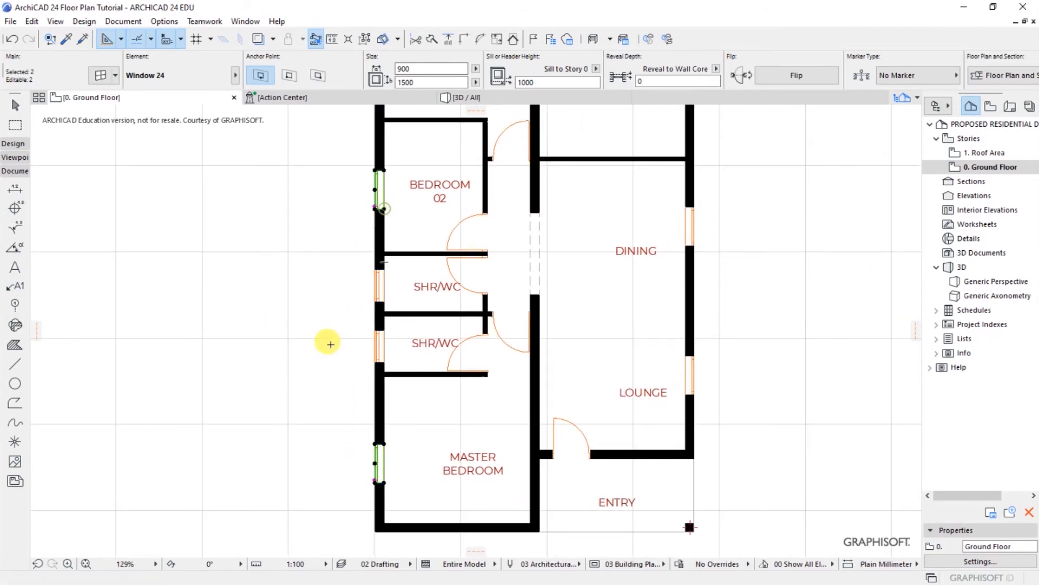
{"action": "scroll", "coordinate": [394, 393], "scroll_direction": "down", "scroll_amount": 3}
{"action": "scroll", "coordinate": [425, 146], "scroll_direction": "up", "scroll_amount": 2}
{"action": "left_click", "coordinate": [368, 230]}
{"action": "left_click", "coordinate": [440, 164]}
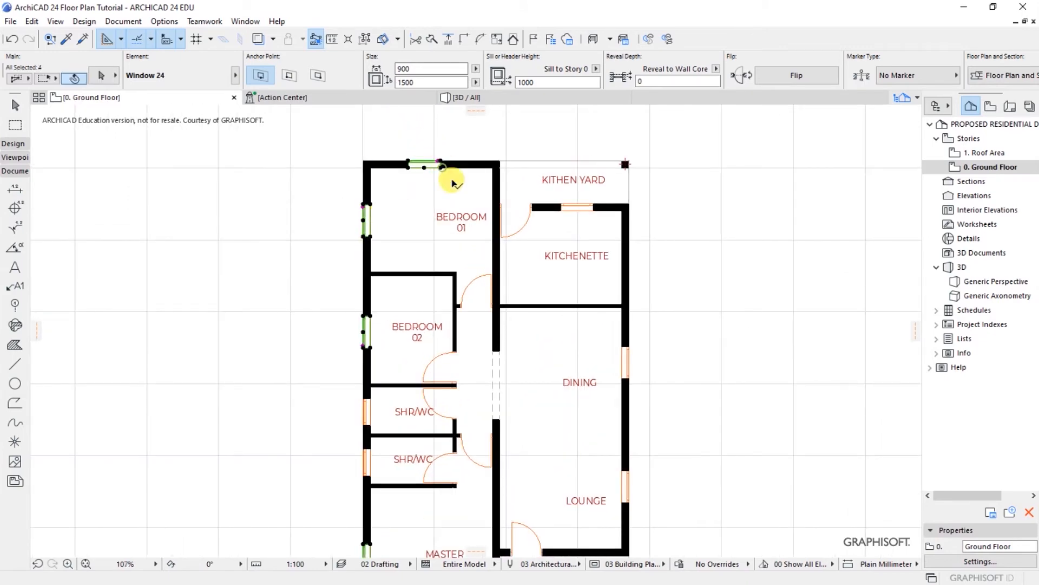
{"action": "scroll", "coordinate": [481, 144], "scroll_direction": "down", "scroll_amount": 1}
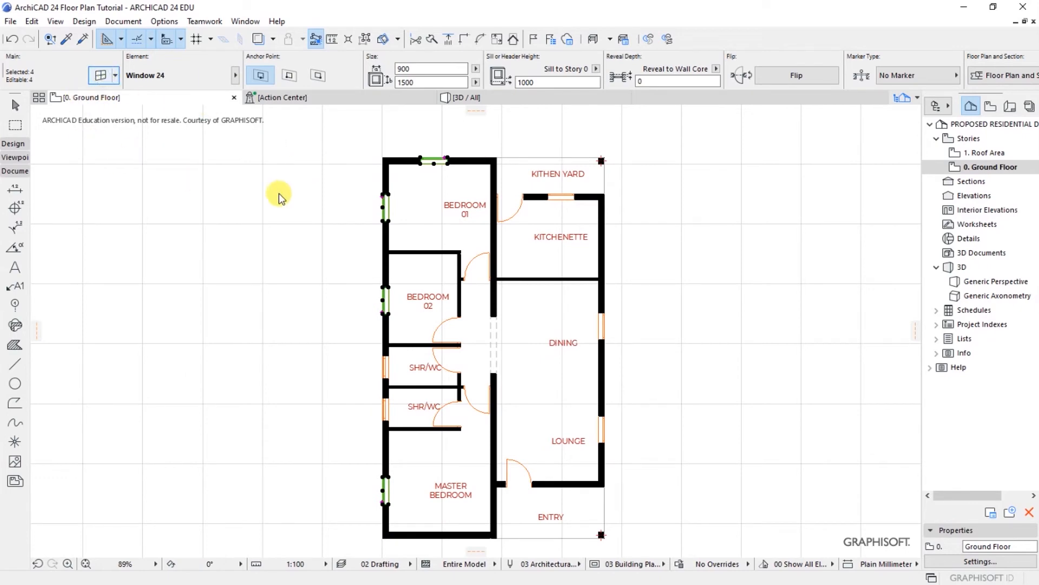
{"action": "key", "text": "ctrl+t"}
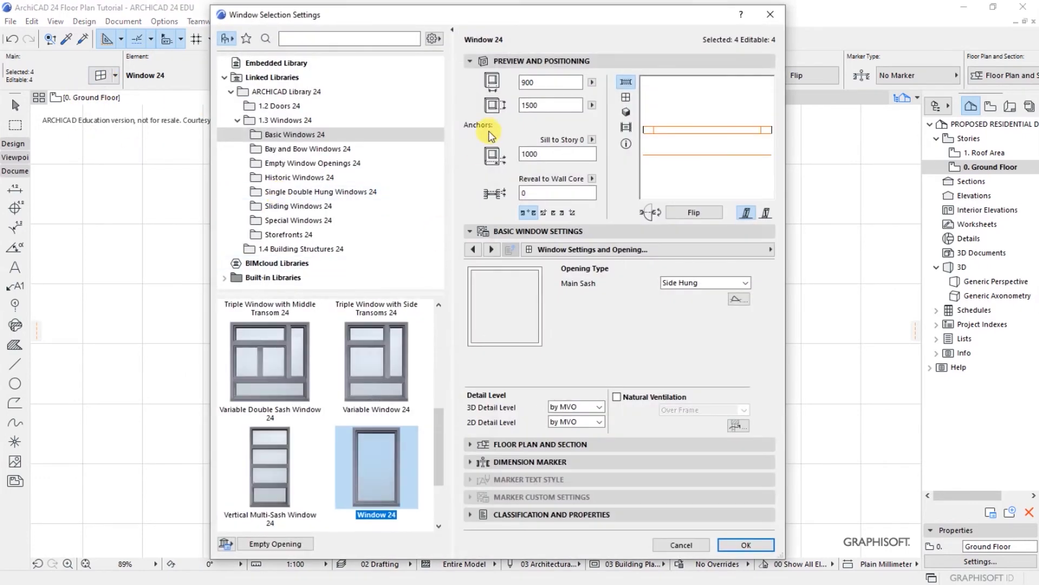
Step: Set the four windows to a 900 sill and 1500 × 1200 size
{"action": "double_click", "coordinate": [546, 153]}
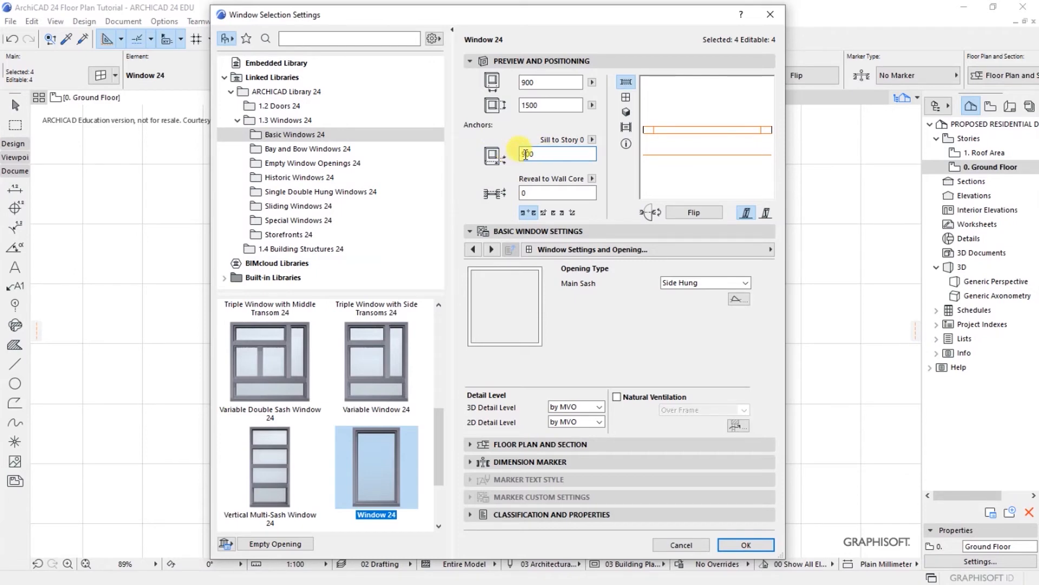
{"action": "type", "text": "900"}
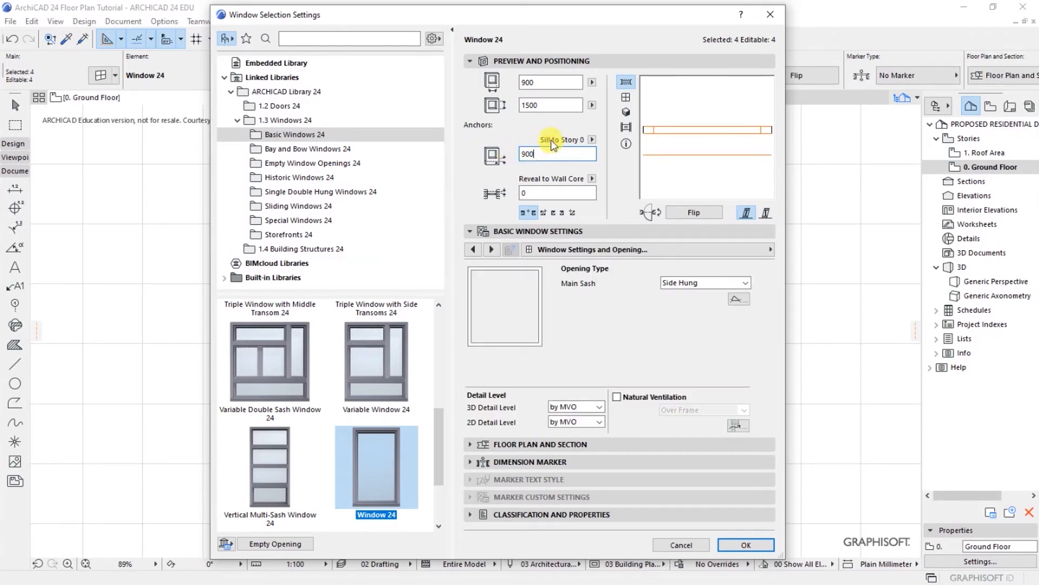
{"action": "double_click", "coordinate": [542, 104]}
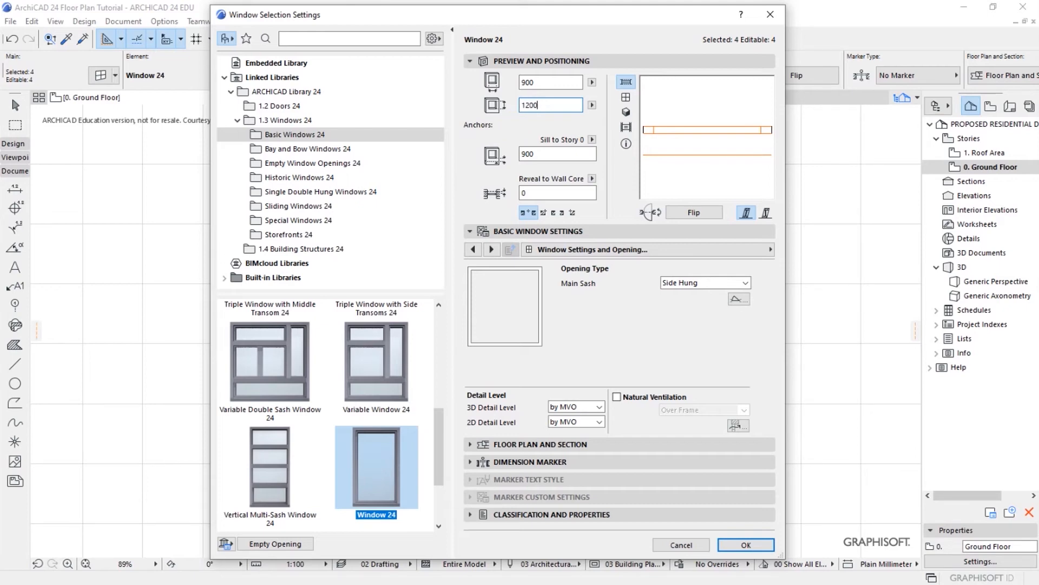
{"action": "left_click", "coordinate": [521, 83]}
Step: Change the main sash opening type to Side Hung Mirrored
{"action": "left_click", "coordinate": [698, 283]}
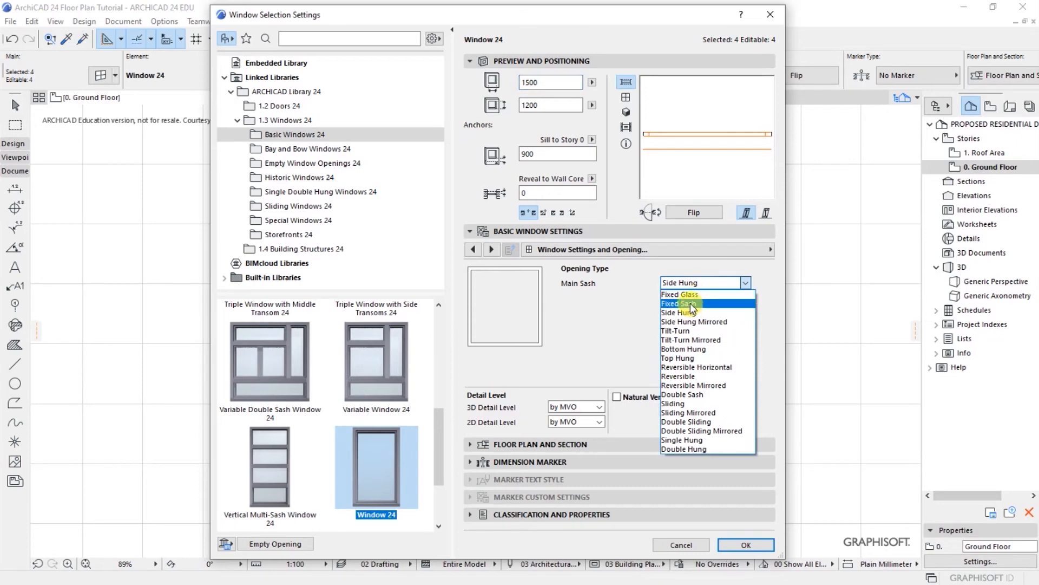
{"action": "left_click", "coordinate": [693, 304]}
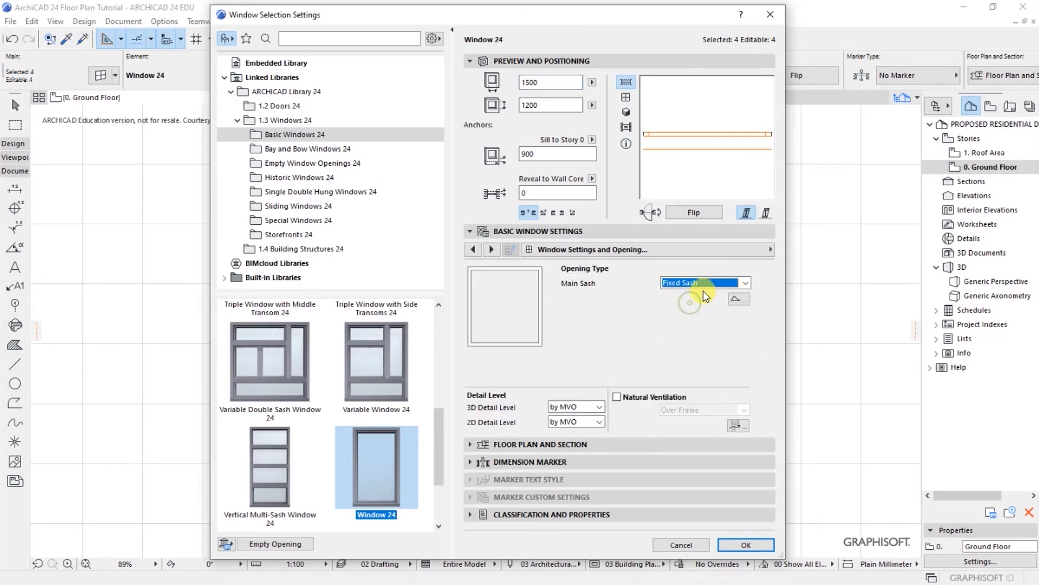
{"action": "left_click", "coordinate": [747, 284]}
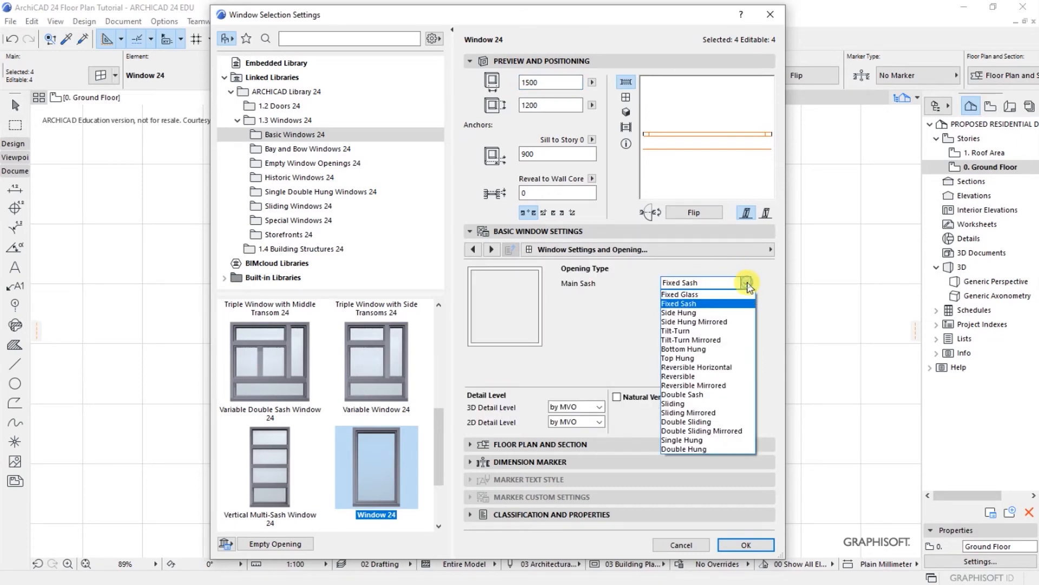
{"action": "left_click", "coordinate": [690, 322]}
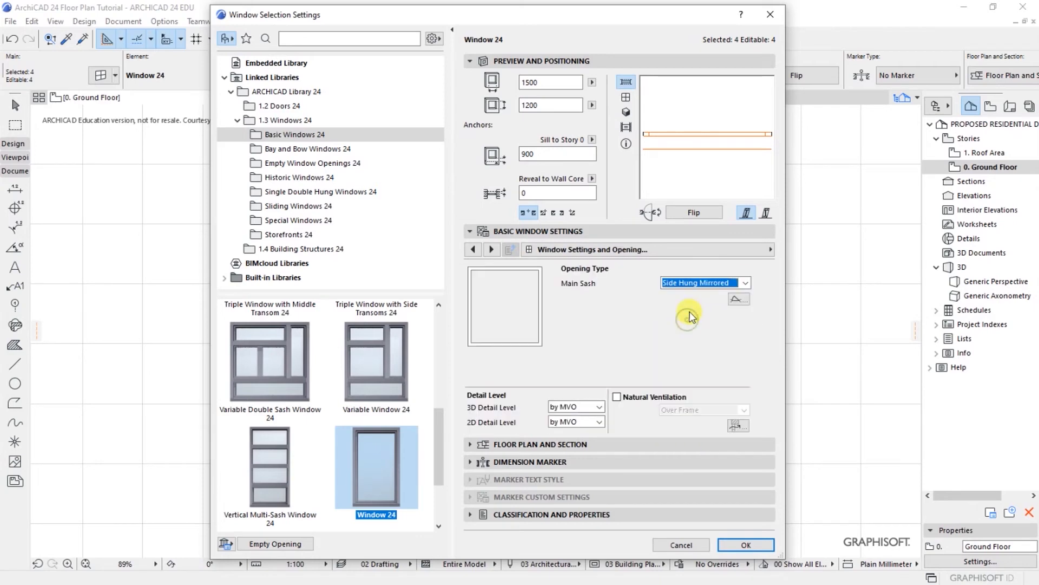
{"action": "left_click", "coordinate": [771, 250]}
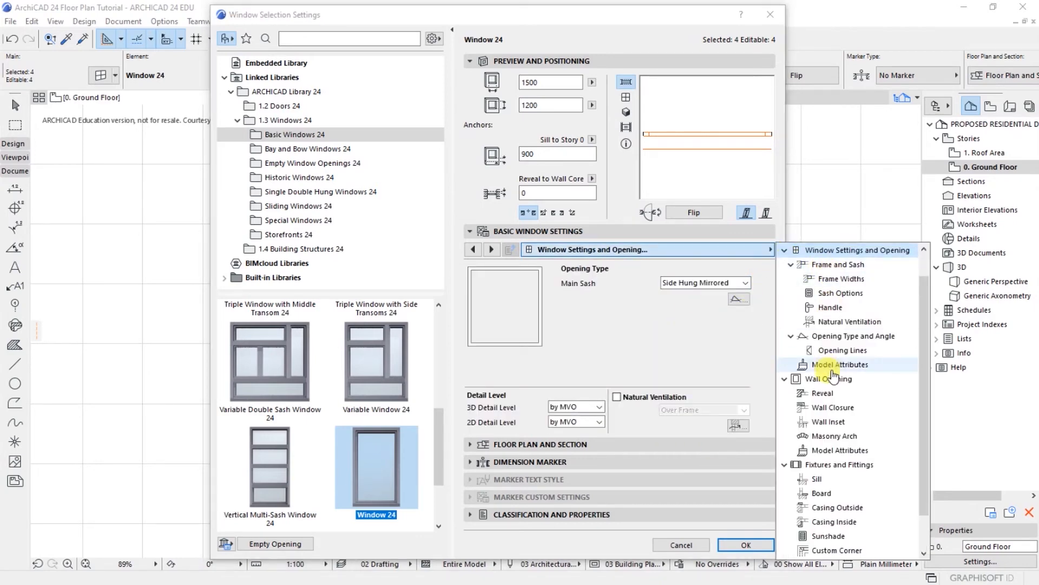
Step: Turn on a sill and a board for the four windows
{"action": "left_click", "coordinate": [815, 480]}
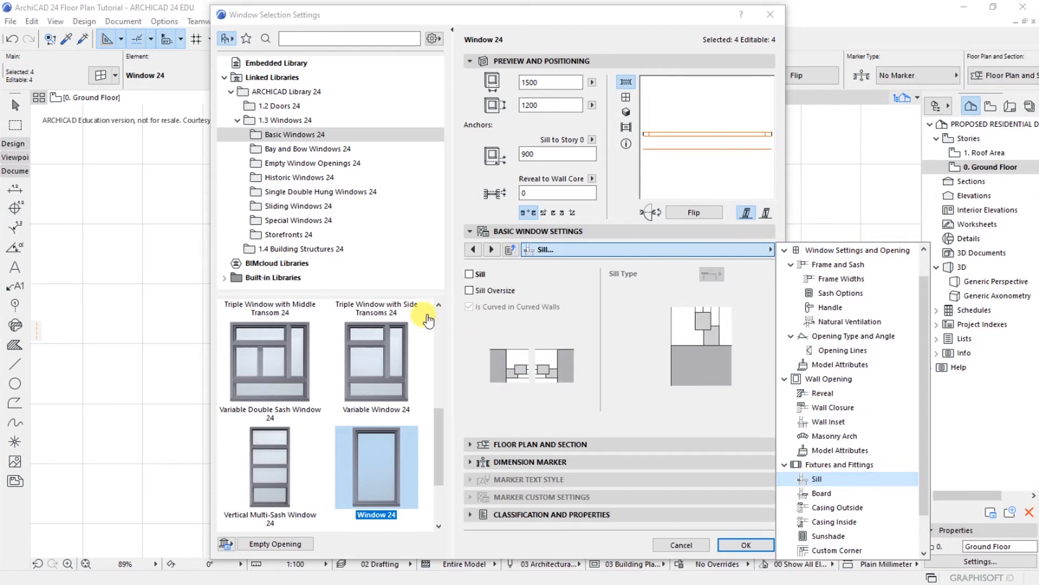
{"action": "left_click", "coordinate": [469, 275]}
{"action": "left_click", "coordinate": [469, 274]}
{"action": "left_click", "coordinate": [469, 291]}
{"action": "left_click", "coordinate": [772, 250]}
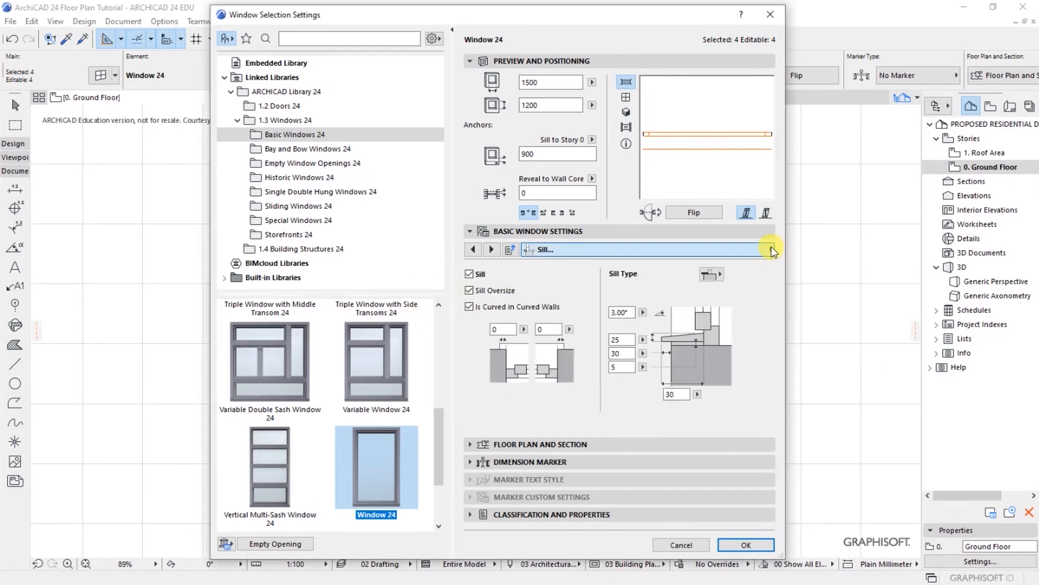
{"action": "left_click", "coordinate": [821, 450]}
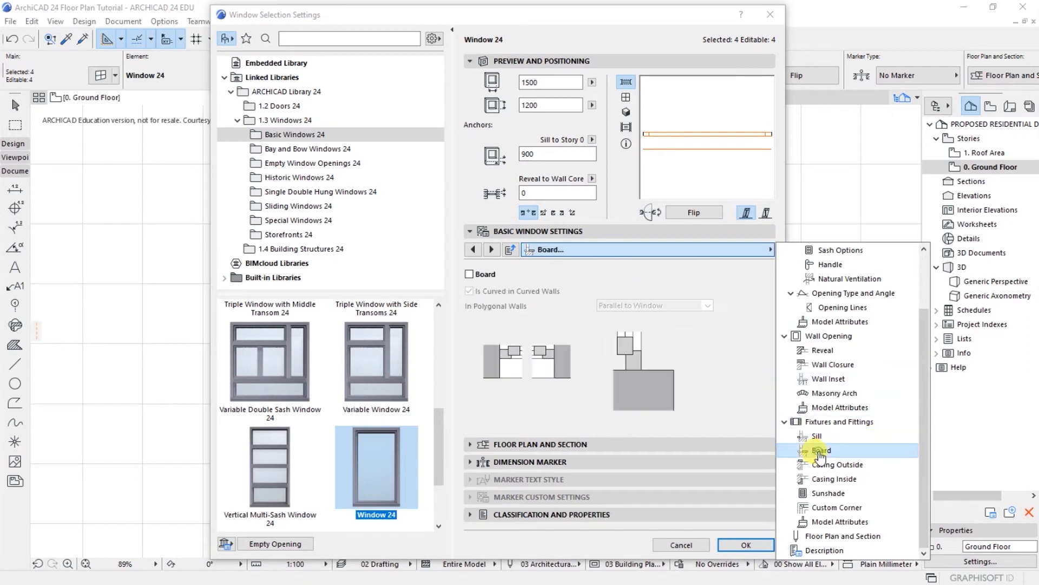
{"action": "left_click", "coordinate": [470, 274]}
{"action": "left_click", "coordinate": [470, 275]}
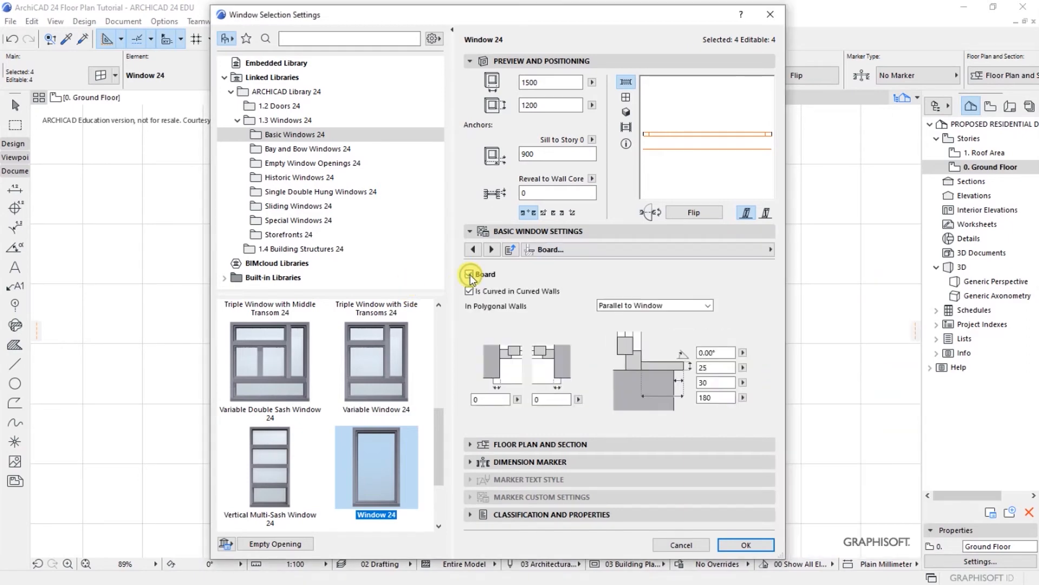
Step: Give them an H-V Grid 3×4 sash and 30 reveal depth, and apply
{"action": "left_click", "coordinate": [772, 249]}
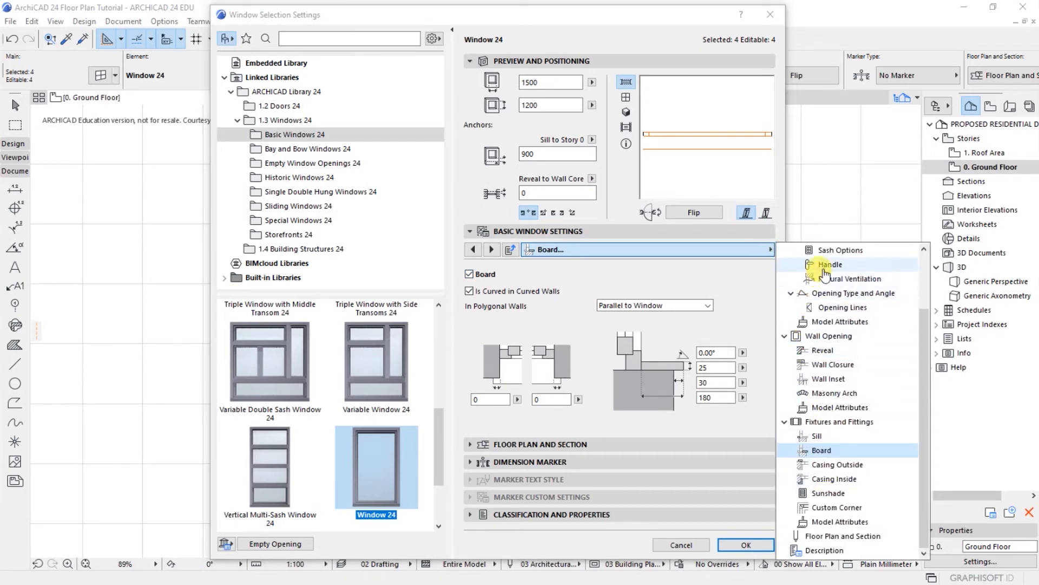
{"action": "left_click", "coordinate": [827, 252]}
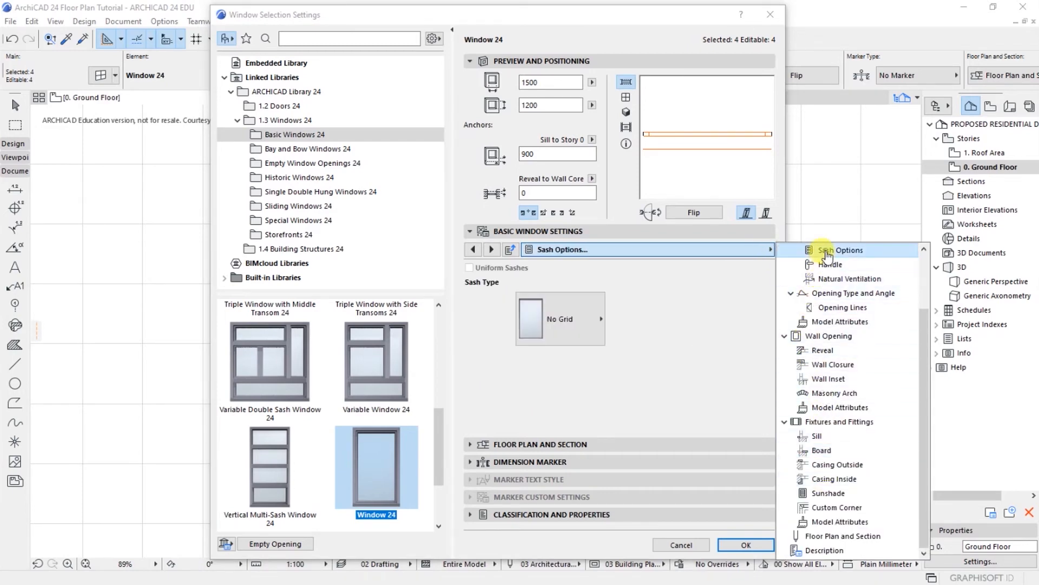
{"action": "left_click", "coordinate": [572, 318]}
{"action": "left_click", "coordinate": [561, 313]}
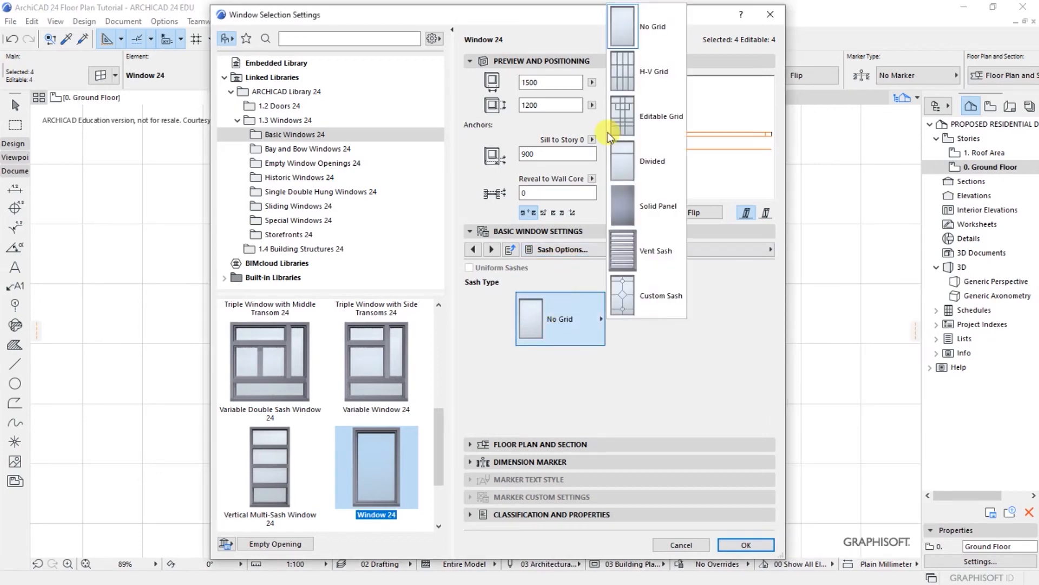
{"action": "left_click", "coordinate": [629, 75]}
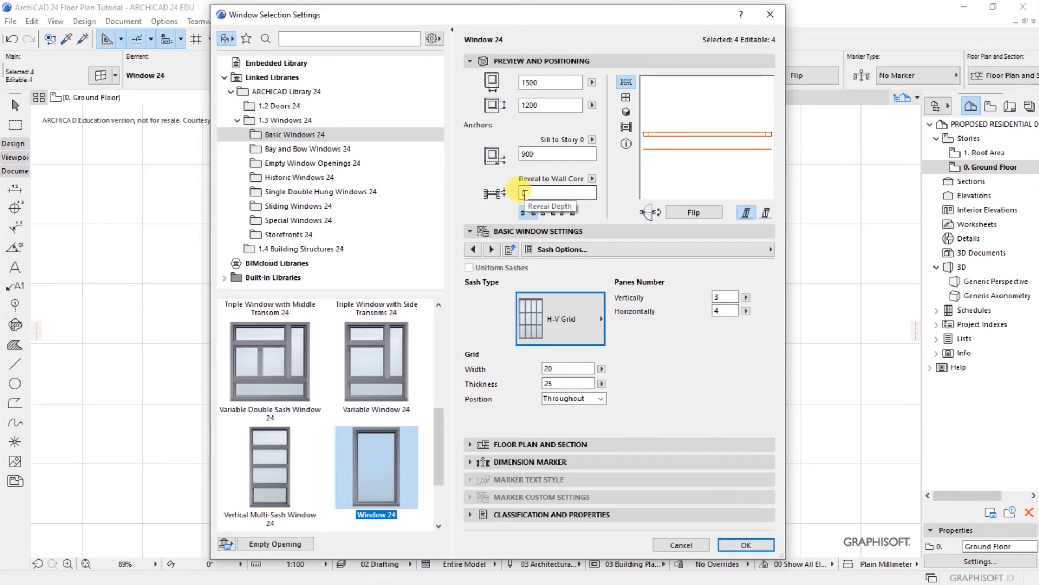
{"action": "left_click", "coordinate": [541, 193]}
{"action": "double_click", "coordinate": [533, 191]}
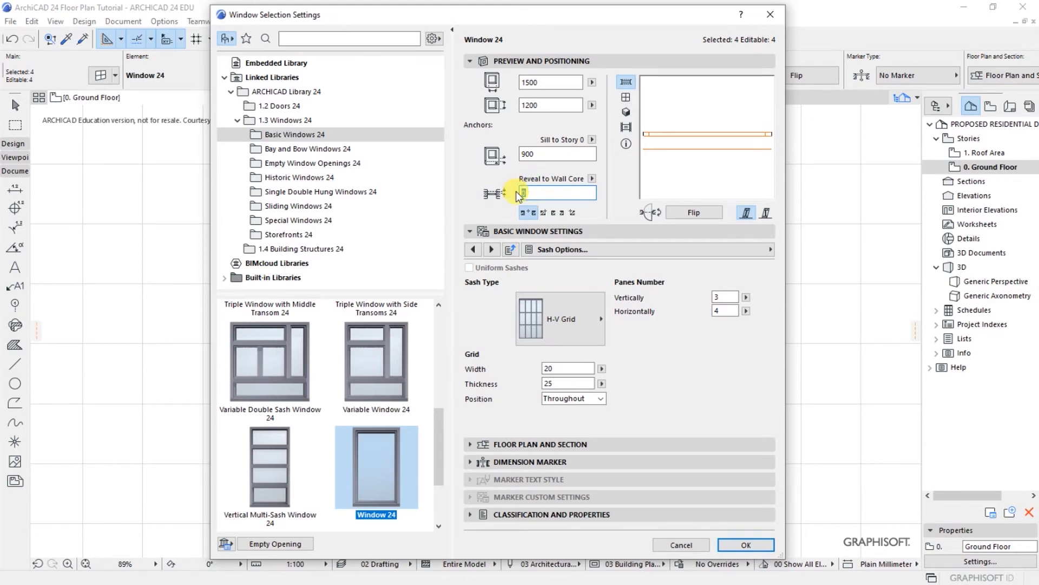
{"action": "left_click", "coordinate": [735, 545]}
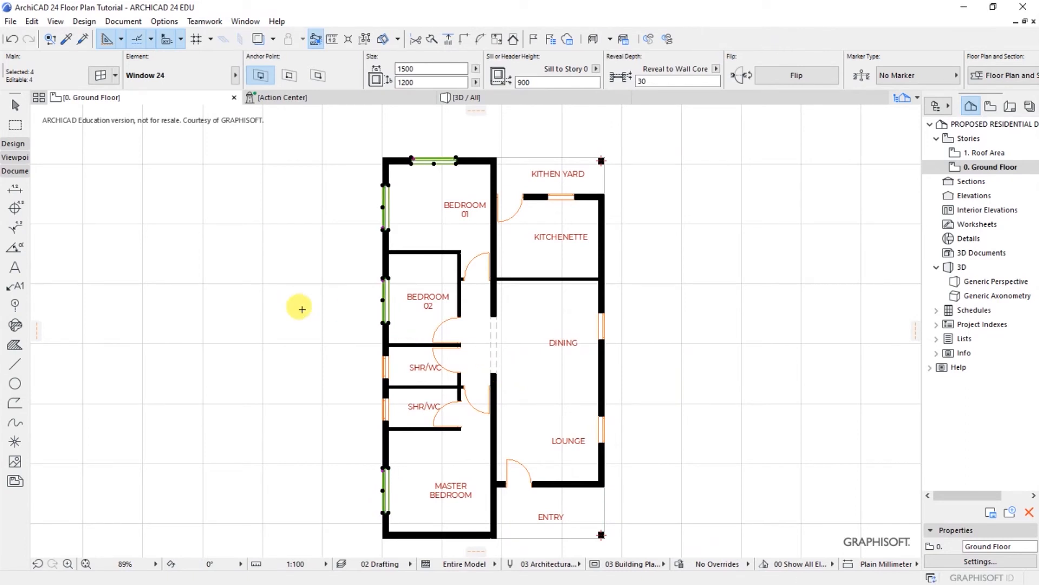
Step: Place a new window in the Kitchenette–Kitchen Yard wall and open its settings
{"action": "key", "text": "Escape"}
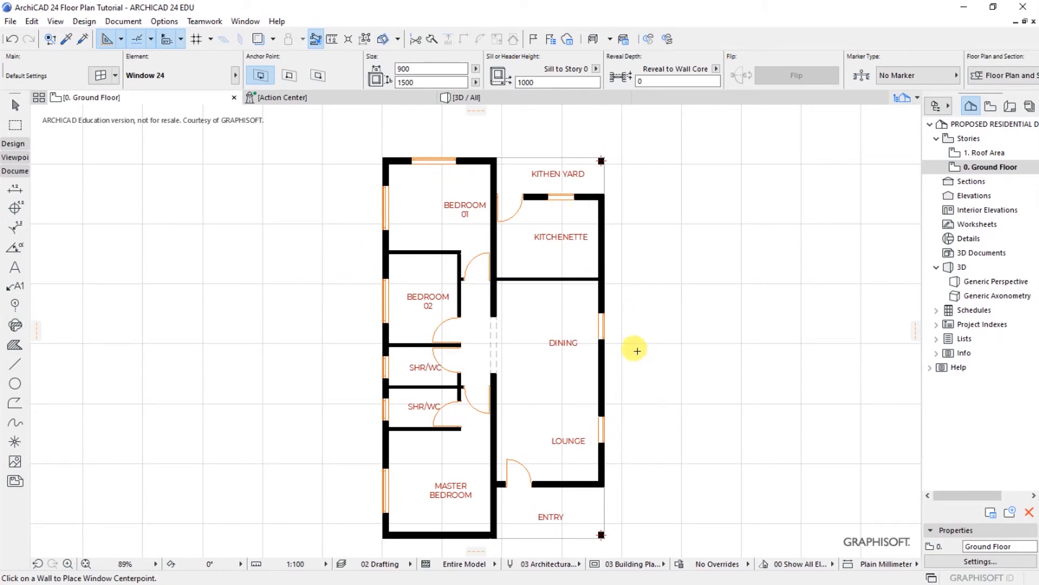
{"action": "left_click", "coordinate": [561, 208]}
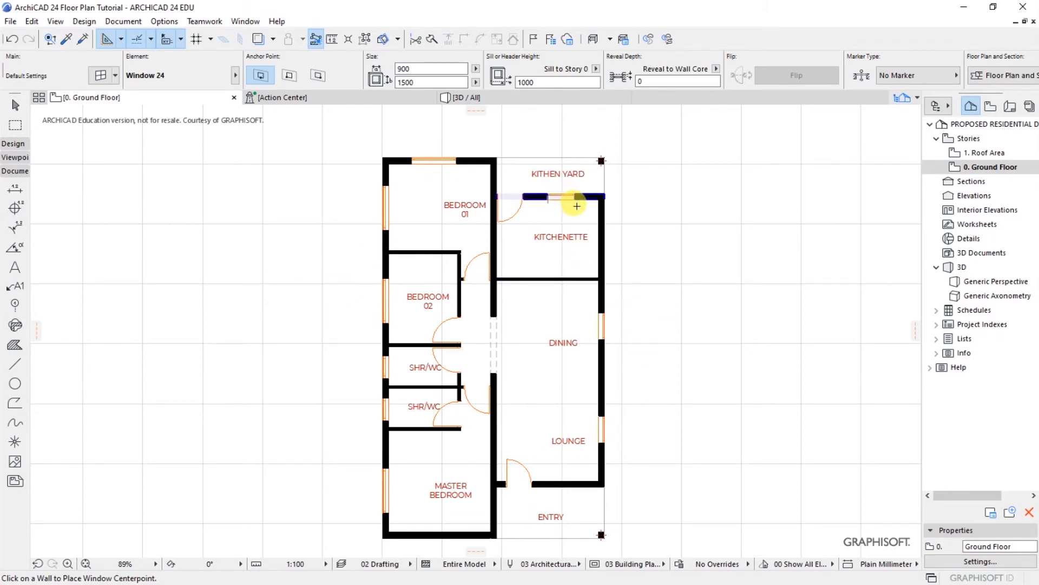
{"action": "left_click", "coordinate": [576, 206]}
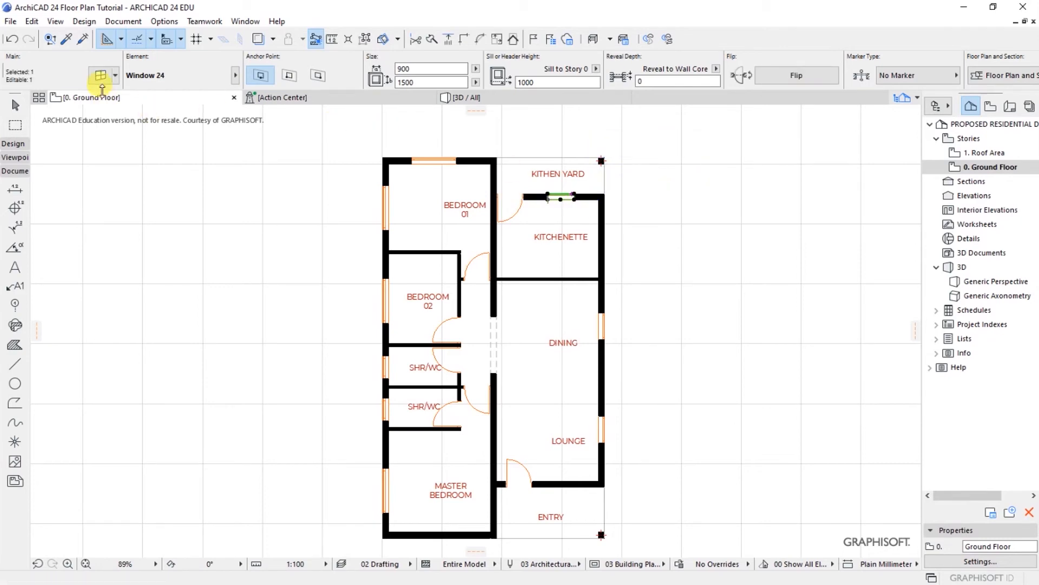
{"action": "left_click", "coordinate": [101, 76]}
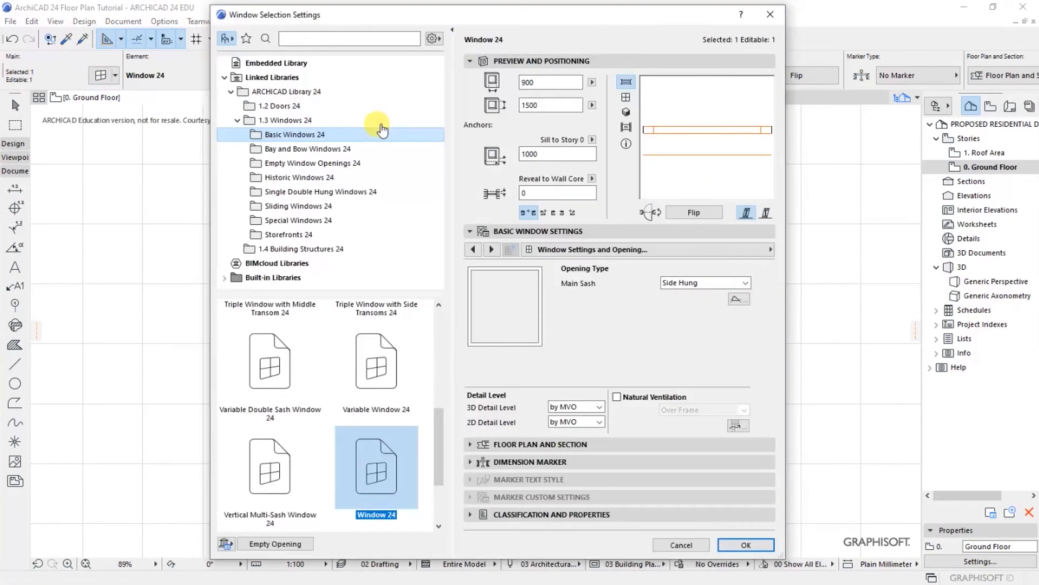
Step: Size the kitchen window 1200×1200 with a 900 sill height
{"action": "double_click", "coordinate": [550, 152]}
{"action": "type", "text": "900"}
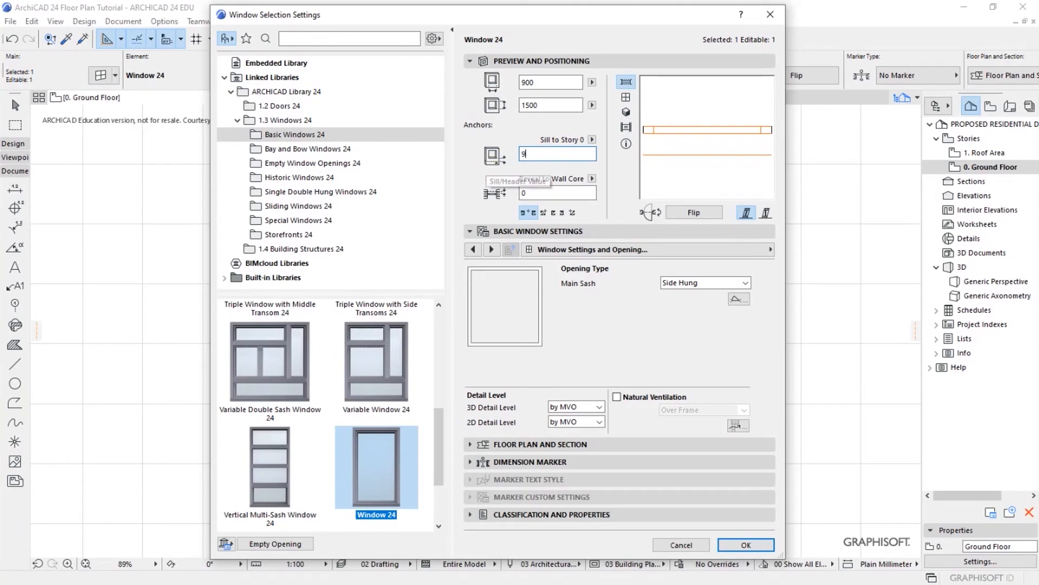
{"action": "double_click", "coordinate": [529, 104]}
{"action": "type", "text": "1200"}
{"action": "double_click", "coordinate": [528, 83]}
{"action": "left_click_drag", "start_coordinate": [543, 80], "coordinate": [519, 81]}
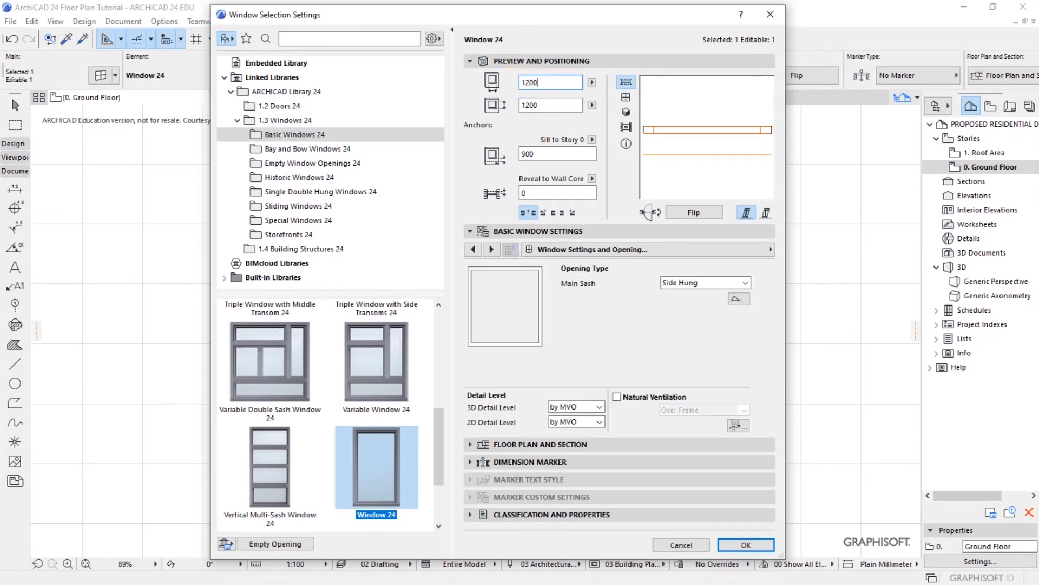
Step: Make the main sash Side Hung Mirrored with an H-V Grid sash type
{"action": "left_click", "coordinate": [746, 283]}
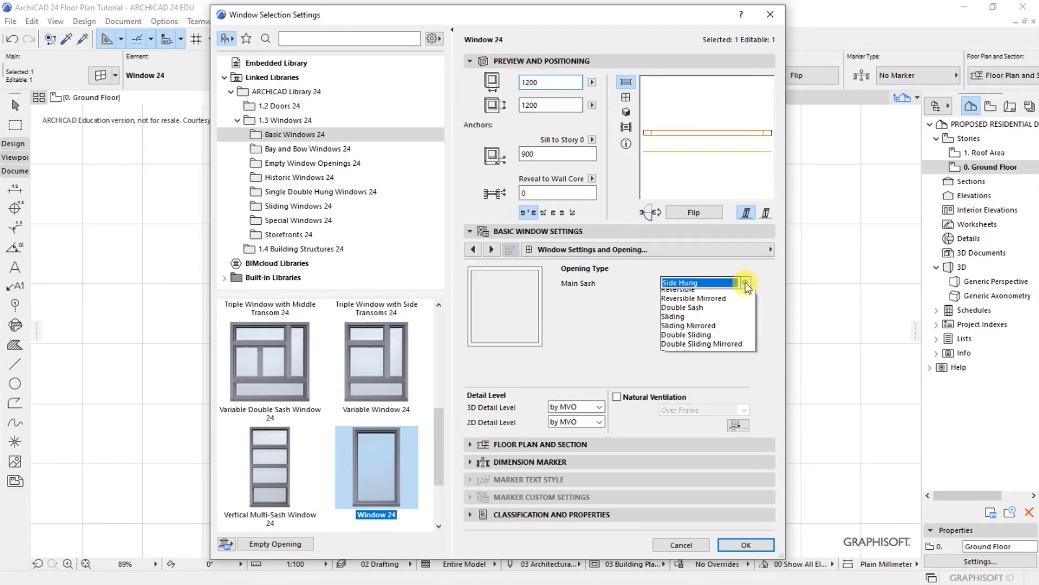
{"action": "left_click", "coordinate": [711, 327]}
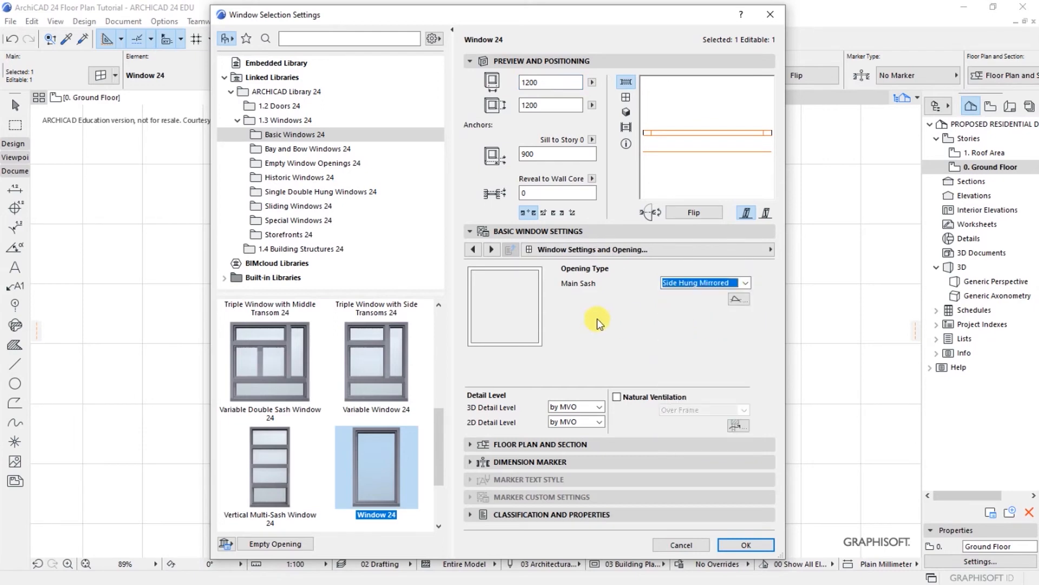
{"action": "left_click", "coordinate": [768, 250]}
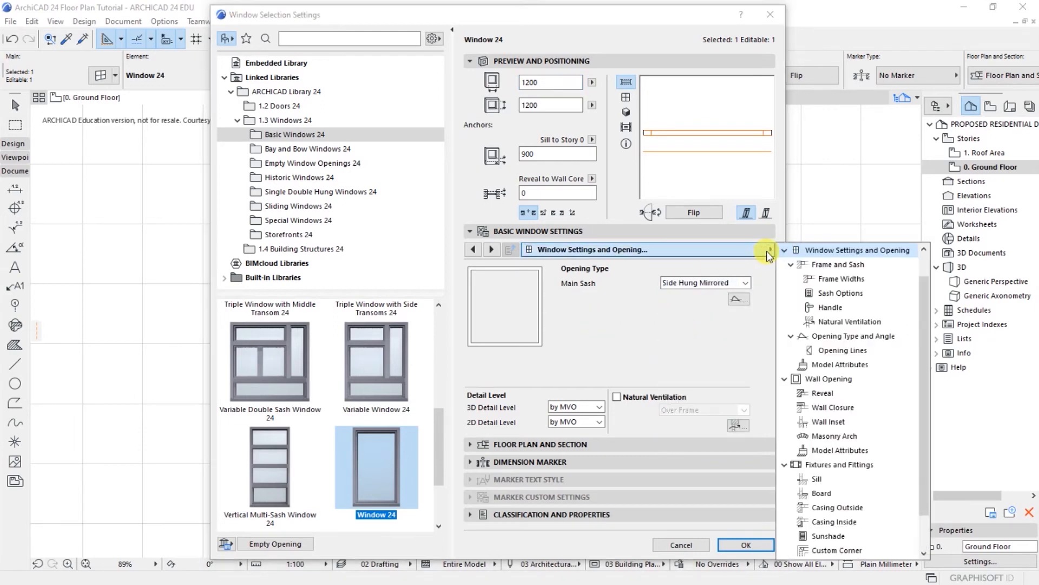
{"action": "left_click", "coordinate": [841, 293]}
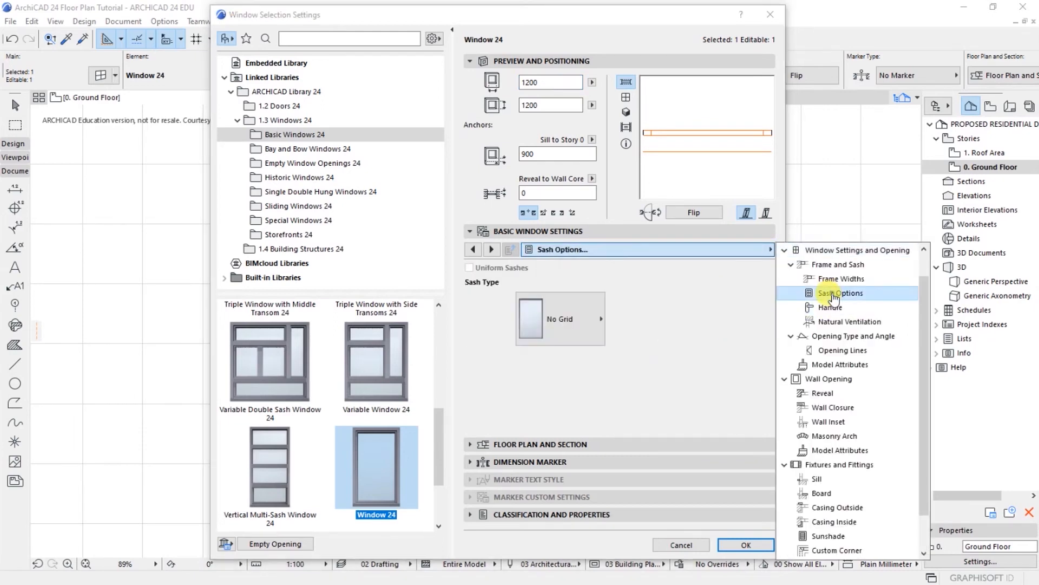
{"action": "left_click", "coordinate": [578, 319]}
{"action": "left_click", "coordinate": [646, 72]}
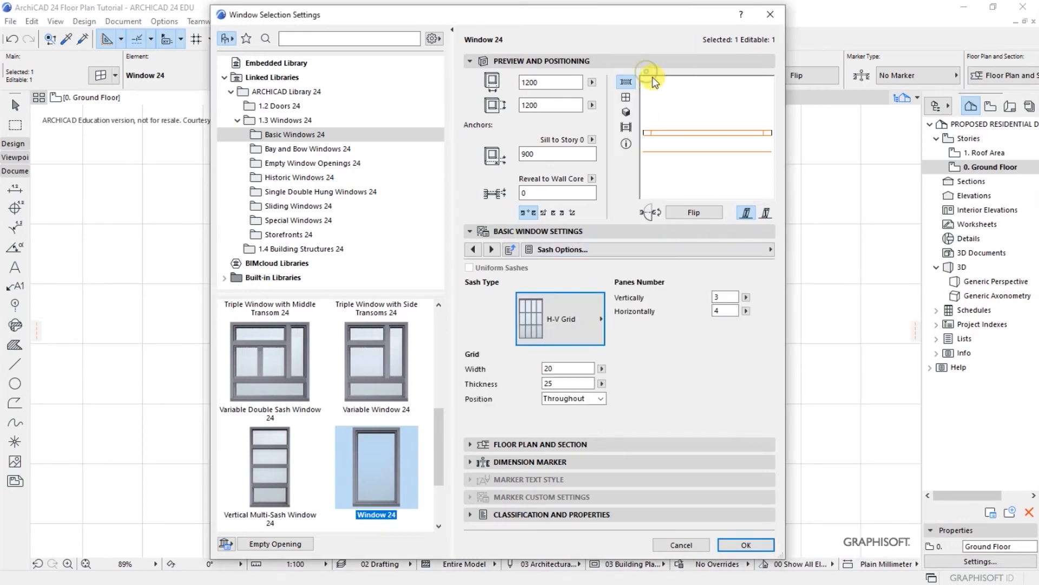
Step: Turn on the sill and board for the kitchen window and apply the settings
{"action": "left_click", "coordinate": [768, 249]}
{"action": "left_click", "coordinate": [817, 436]}
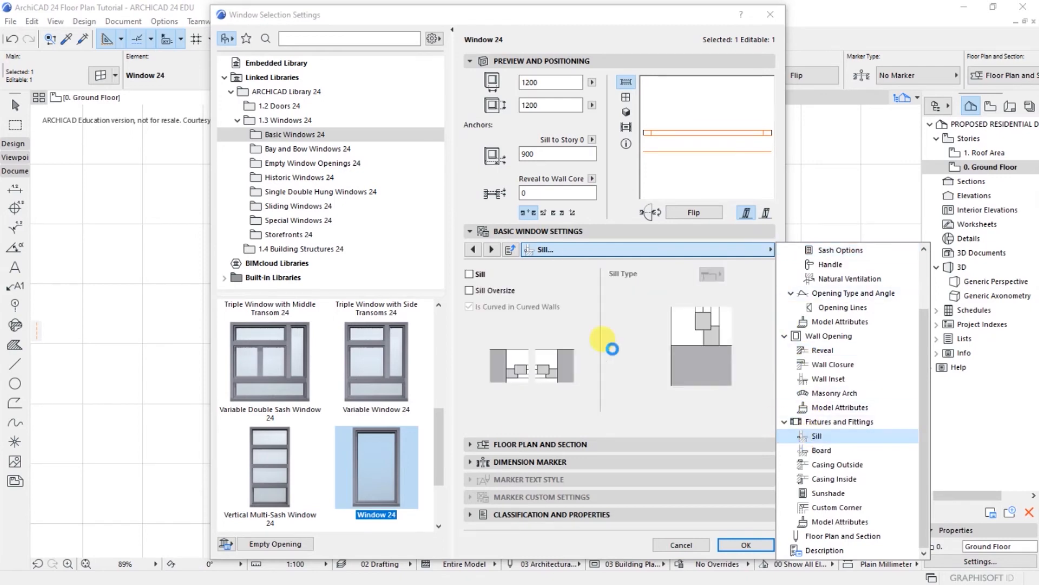
{"action": "left_click", "coordinate": [469, 274]}
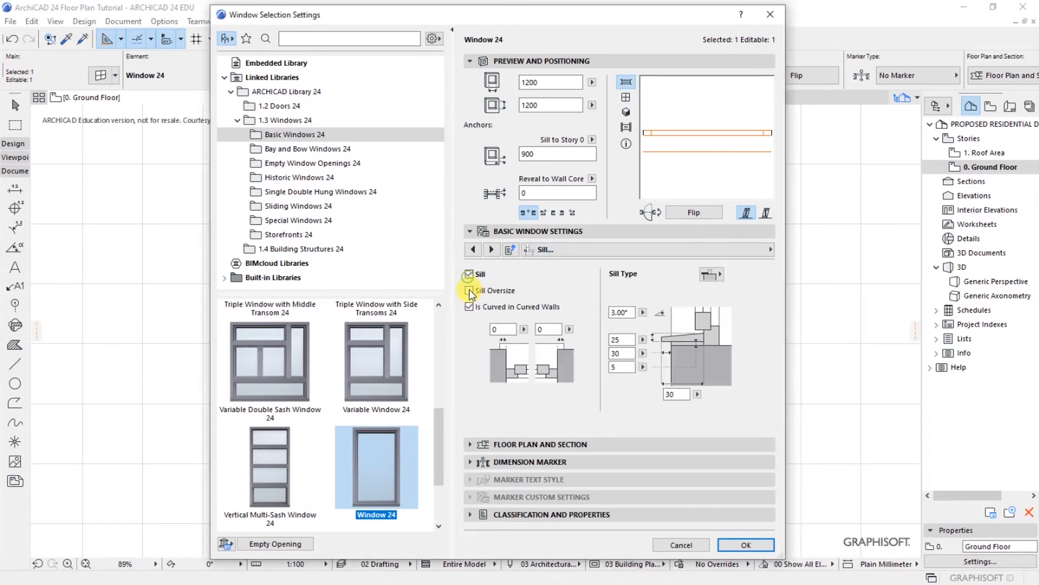
{"action": "left_click", "coordinate": [768, 249]}
{"action": "left_click", "coordinate": [821, 450]}
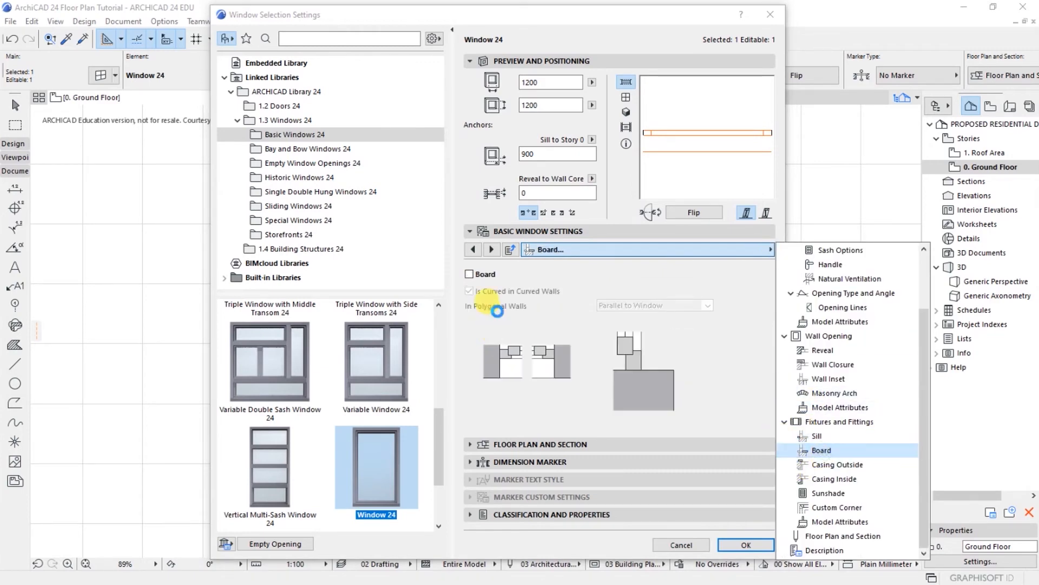
{"action": "left_click", "coordinate": [470, 275]}
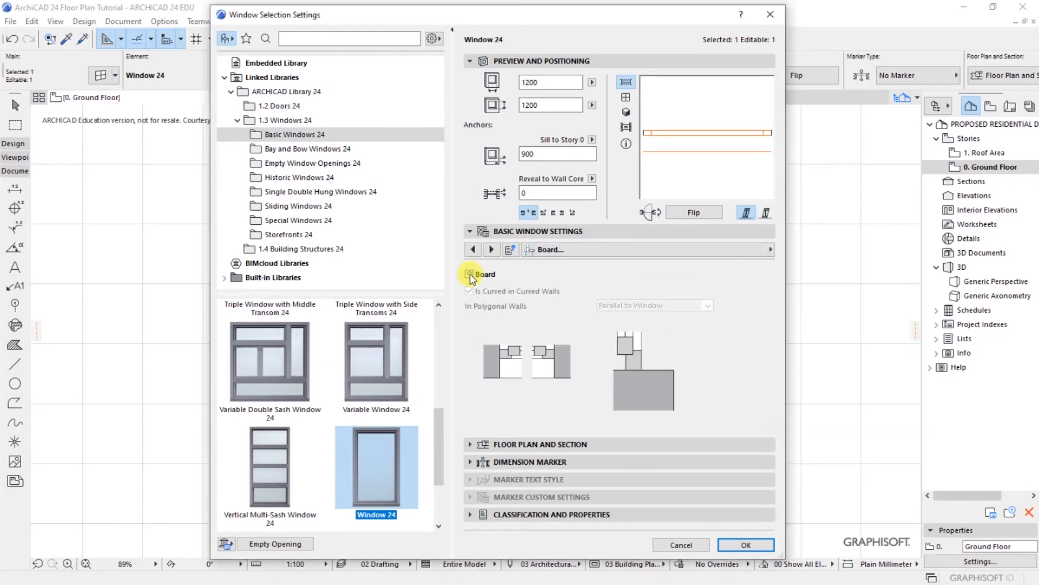
{"action": "left_click", "coordinate": [755, 547]}
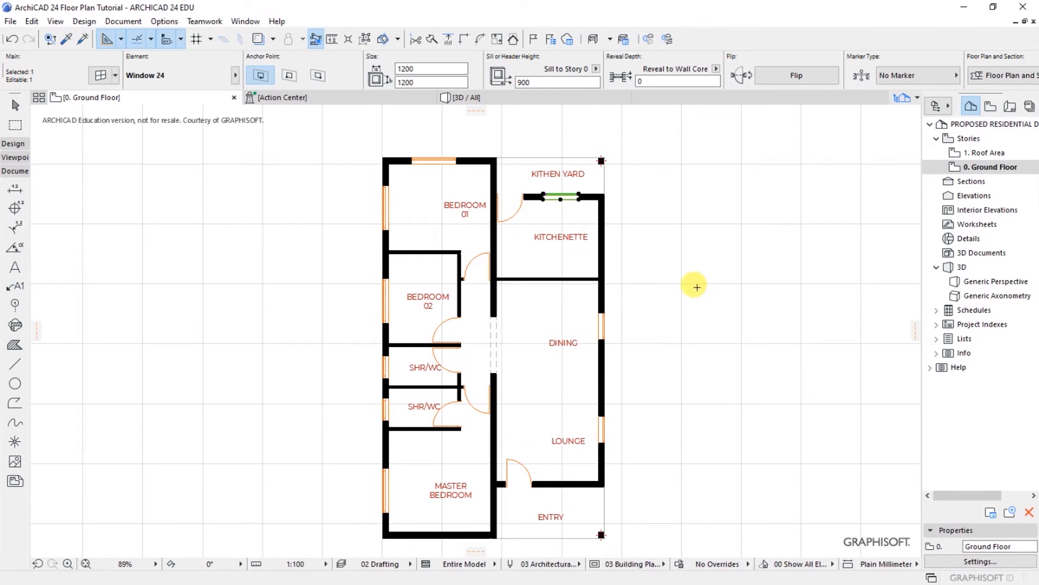
{"action": "key", "text": "Escape"}
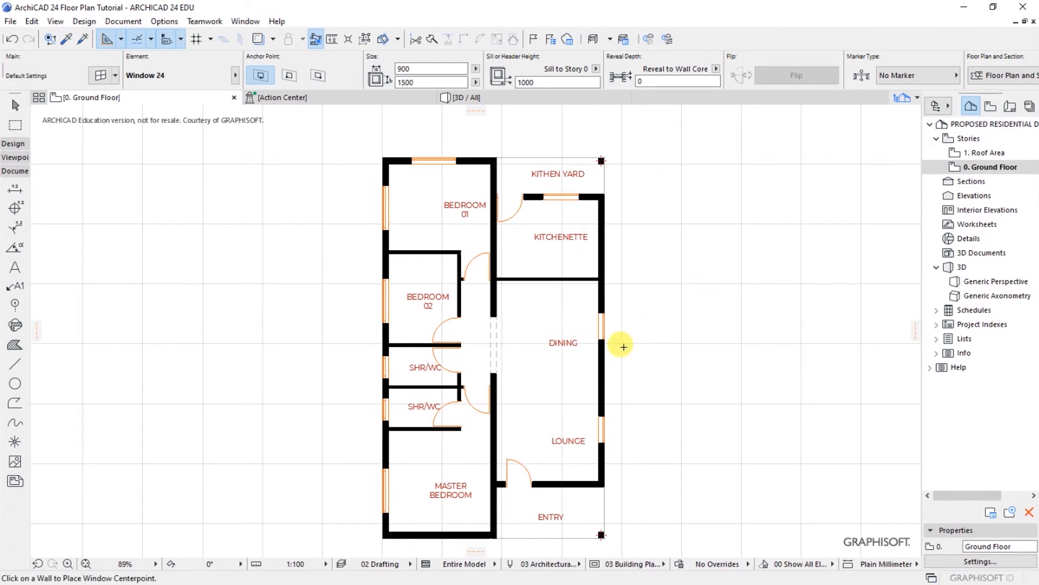
Step: Set the Dining and Lounge windows to 1500 × 1350 at 750 sill height
{"action": "left_click", "coordinate": [605, 343]}
{"action": "left_click", "coordinate": [604, 441]}
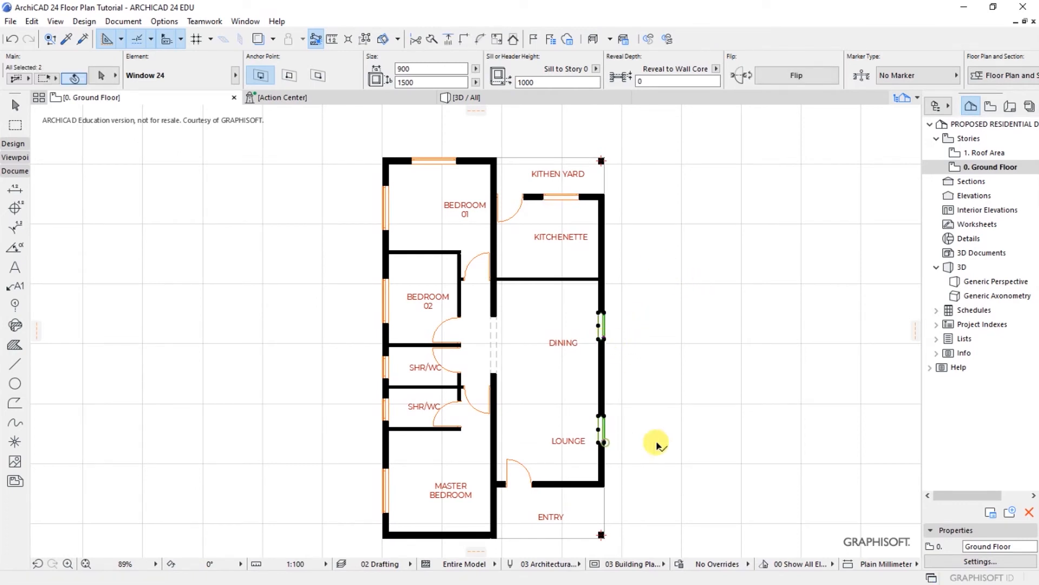
{"action": "left_click", "coordinate": [101, 75]}
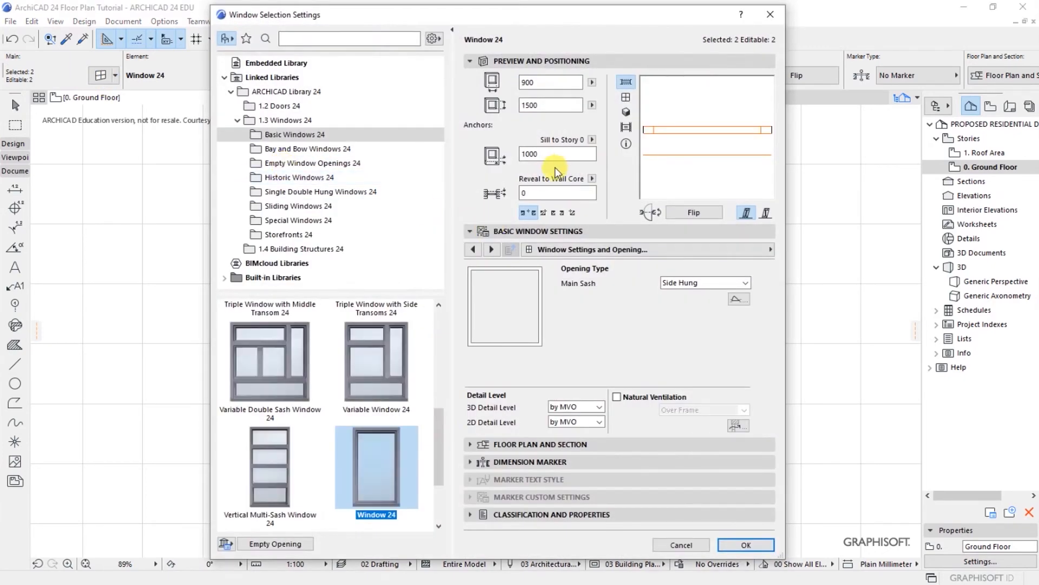
{"action": "left_click", "coordinate": [524, 194]}
{"action": "left_click", "coordinate": [543, 154]}
{"action": "left_click", "coordinate": [535, 105]}
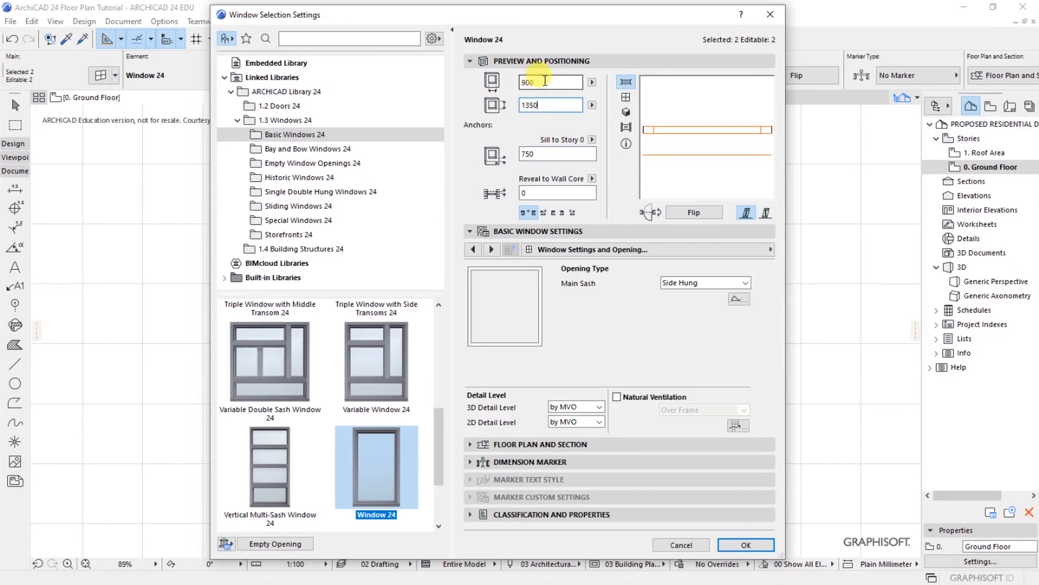
{"action": "type", "text": "1500"}
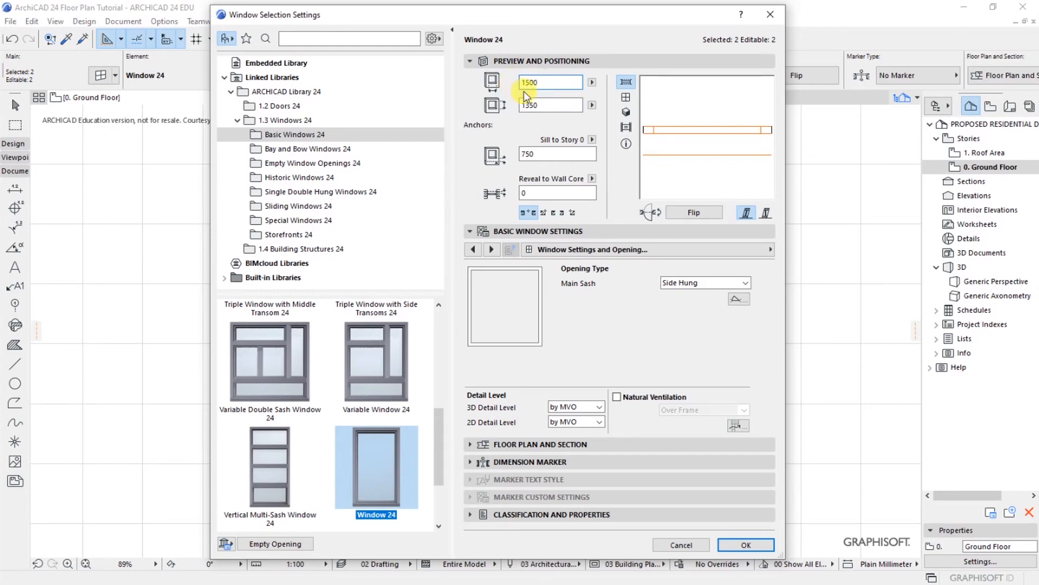
{"action": "key", "text": "Tab"}
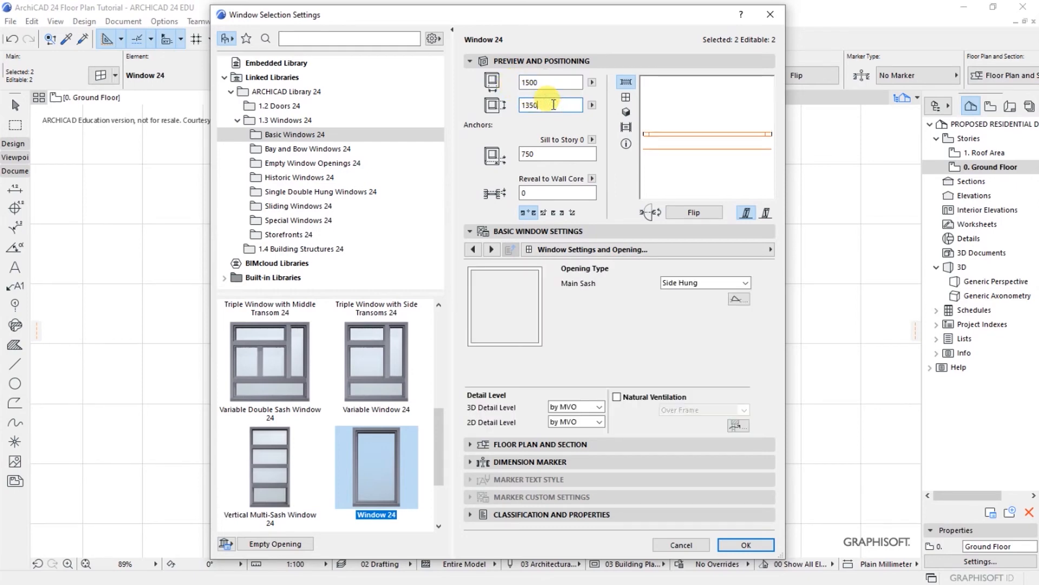
Step: Give both windows a Side Hung Mirrored main sash, uniform frame widths and an H-V grid sash
{"action": "left_click", "coordinate": [698, 282]}
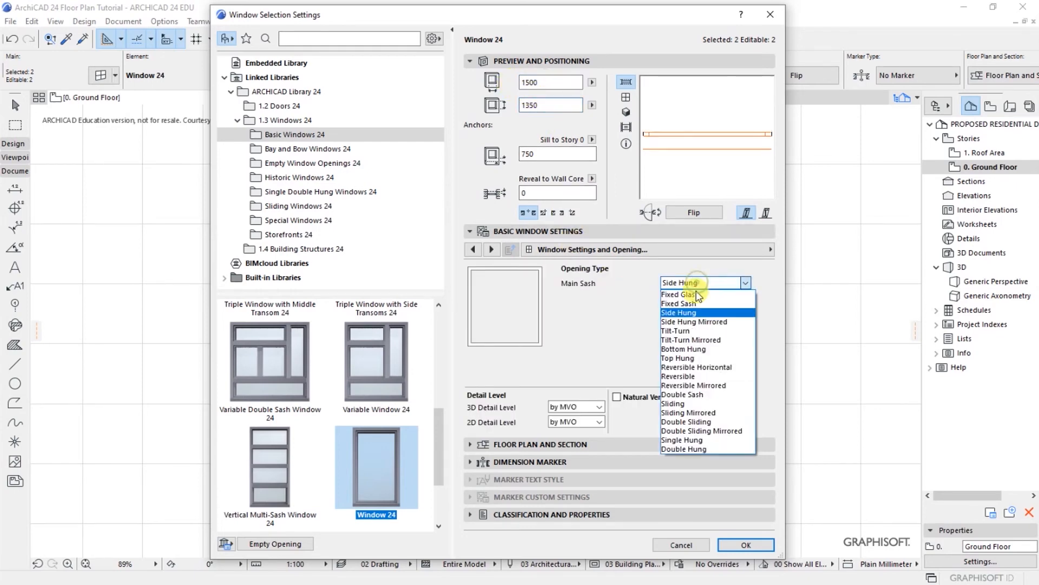
{"action": "left_click", "coordinate": [697, 320]}
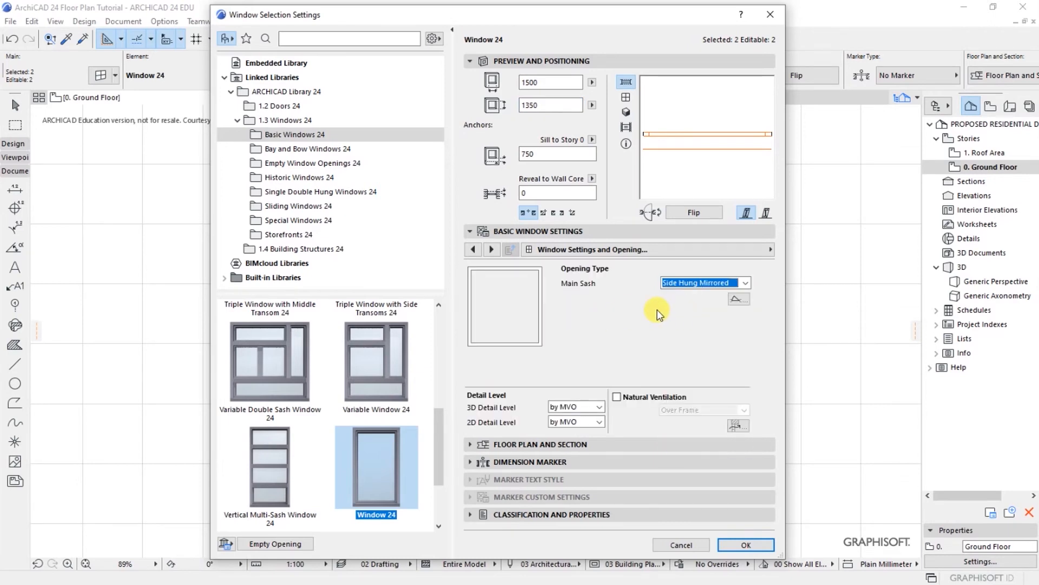
{"action": "left_click", "coordinate": [768, 249]}
{"action": "left_click", "coordinate": [827, 265]}
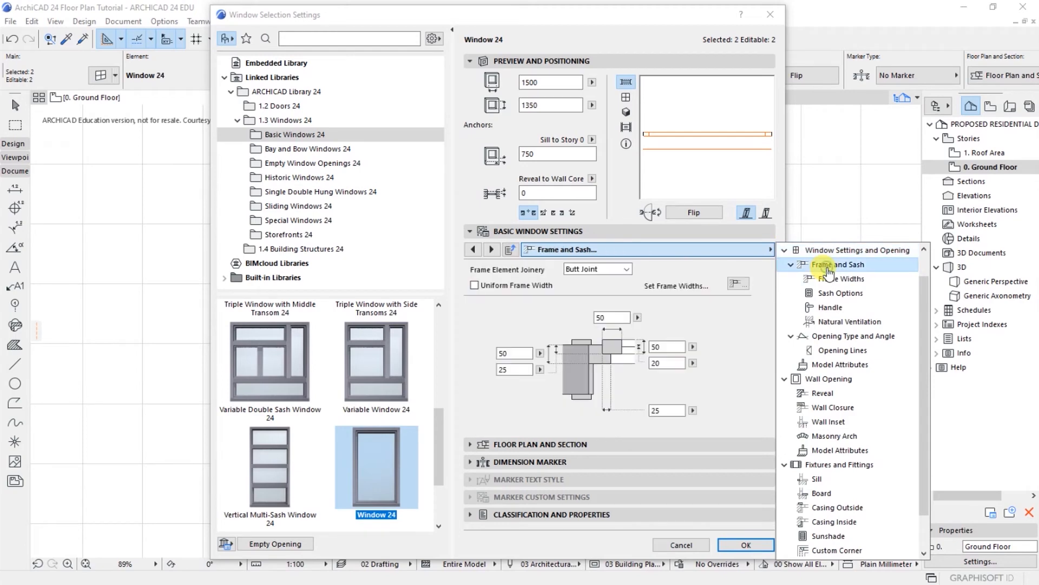
{"action": "left_click", "coordinate": [475, 285]}
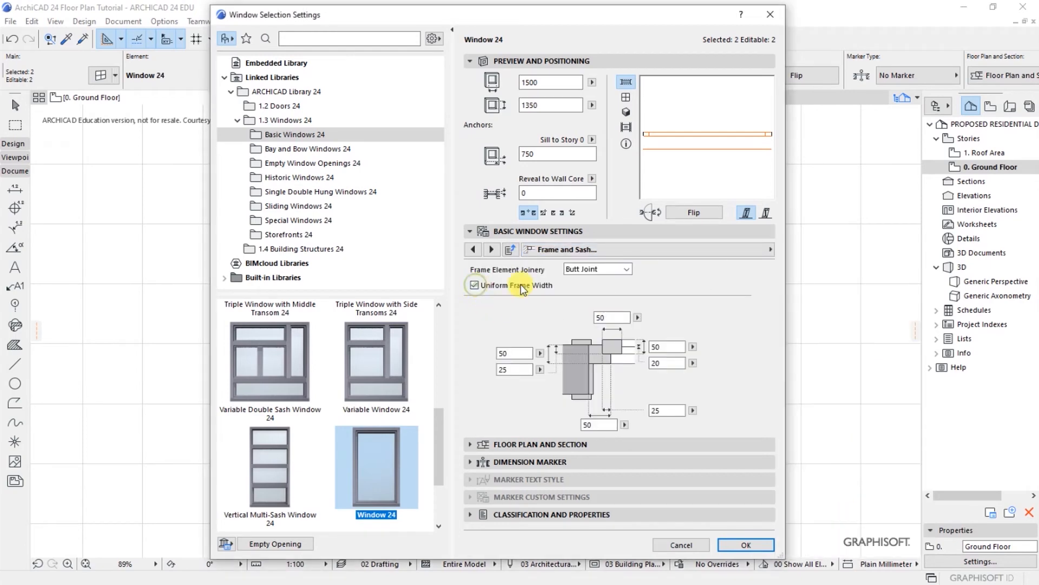
{"action": "left_click", "coordinate": [770, 249]}
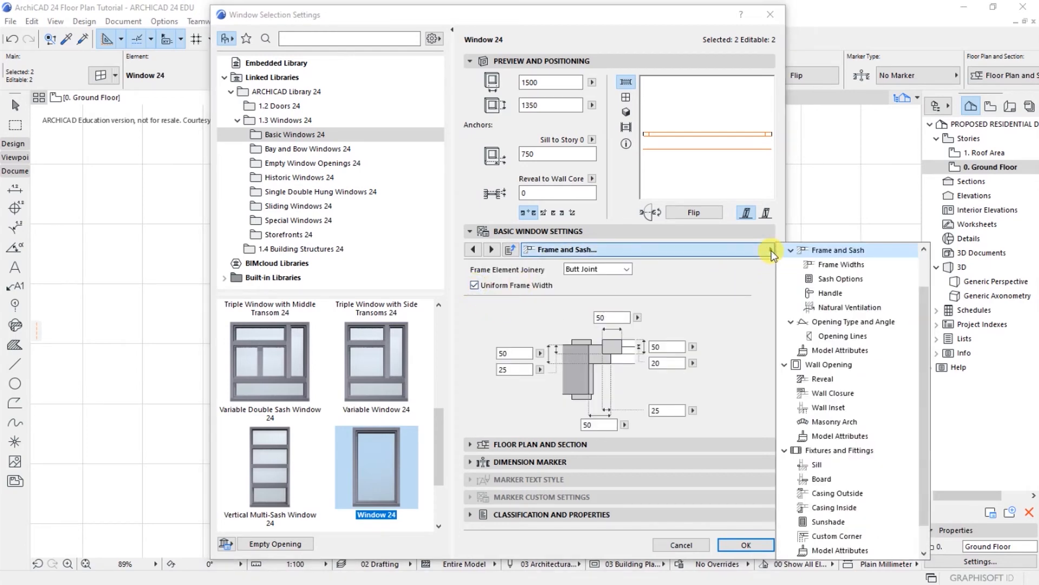
{"action": "left_click", "coordinate": [826, 280]}
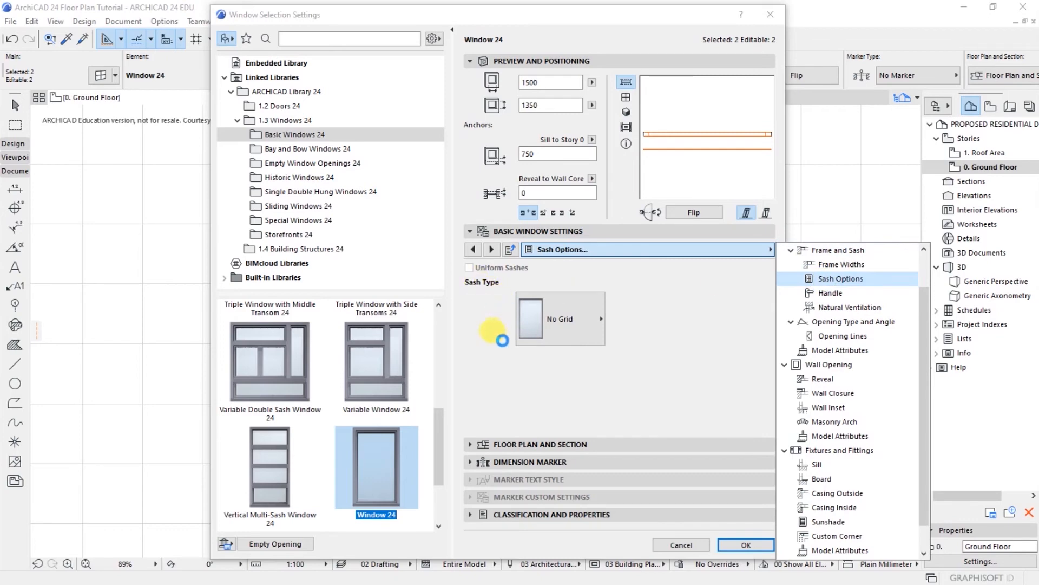
{"action": "left_click", "coordinate": [548, 326]}
{"action": "left_click", "coordinate": [625, 81]}
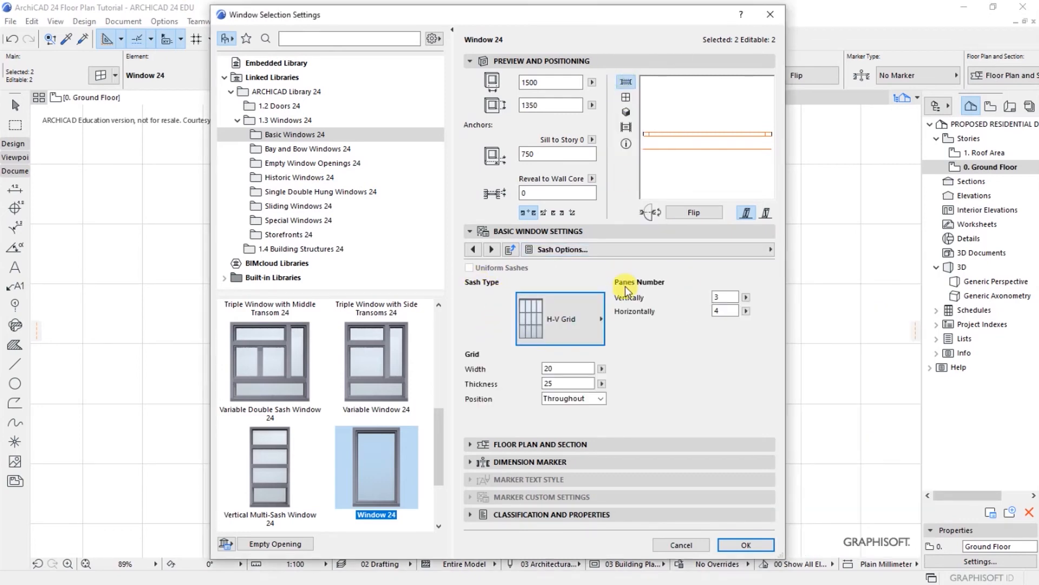
{"action": "left_click", "coordinate": [726, 298]}
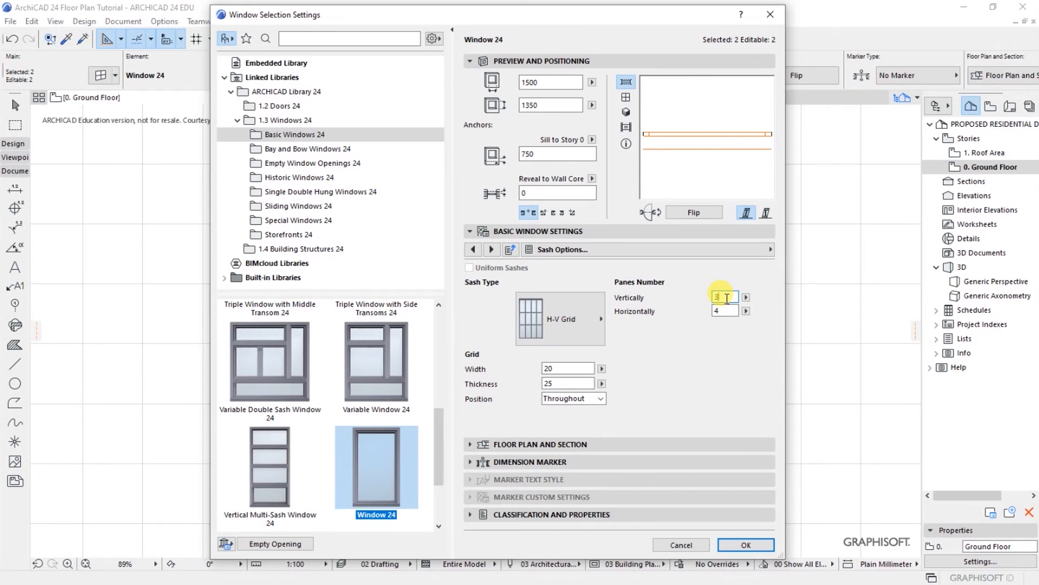
Step: Add a sill and interior board to both windows and apply the settings
{"action": "left_click", "coordinate": [770, 249]}
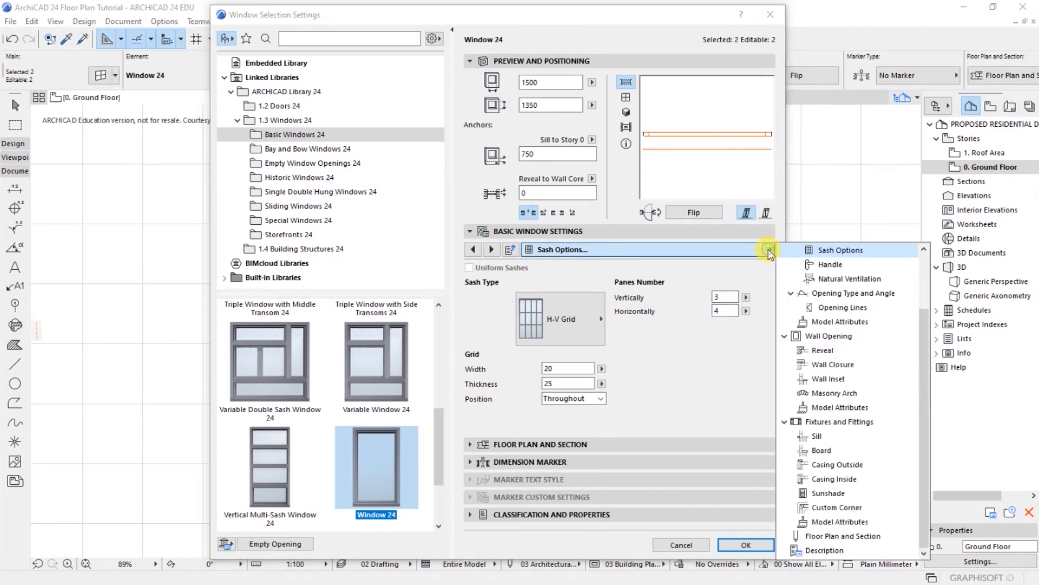
{"action": "left_click", "coordinate": [816, 436]}
{"action": "left_click", "coordinate": [470, 273]}
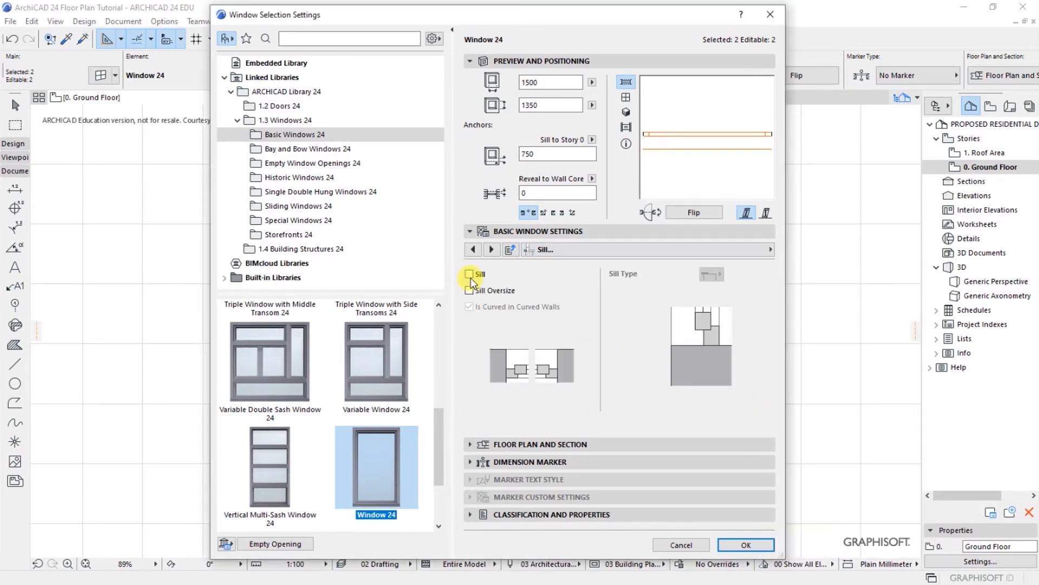
{"action": "left_click", "coordinate": [771, 250]}
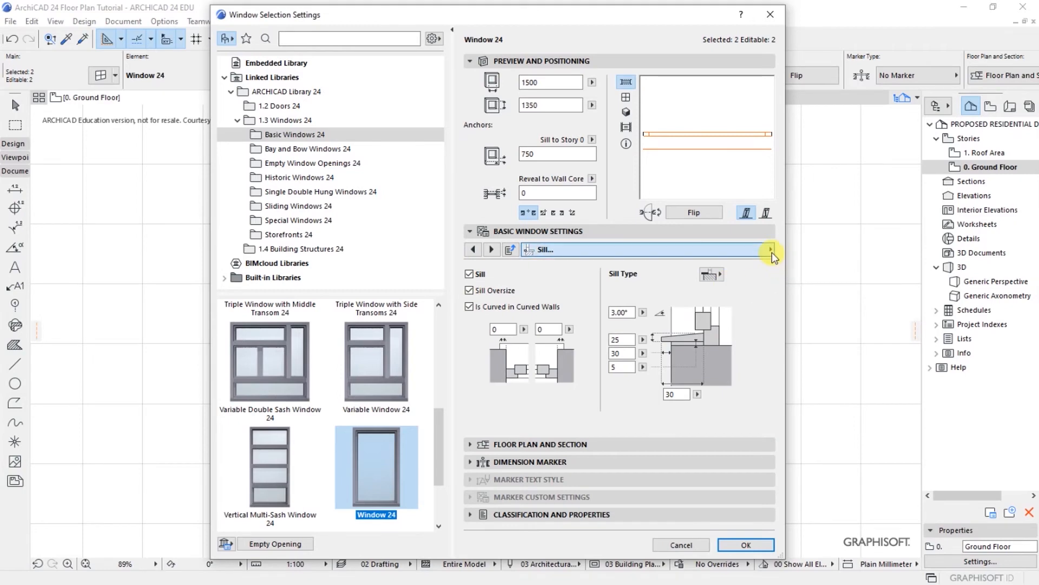
{"action": "left_click", "coordinate": [822, 450]}
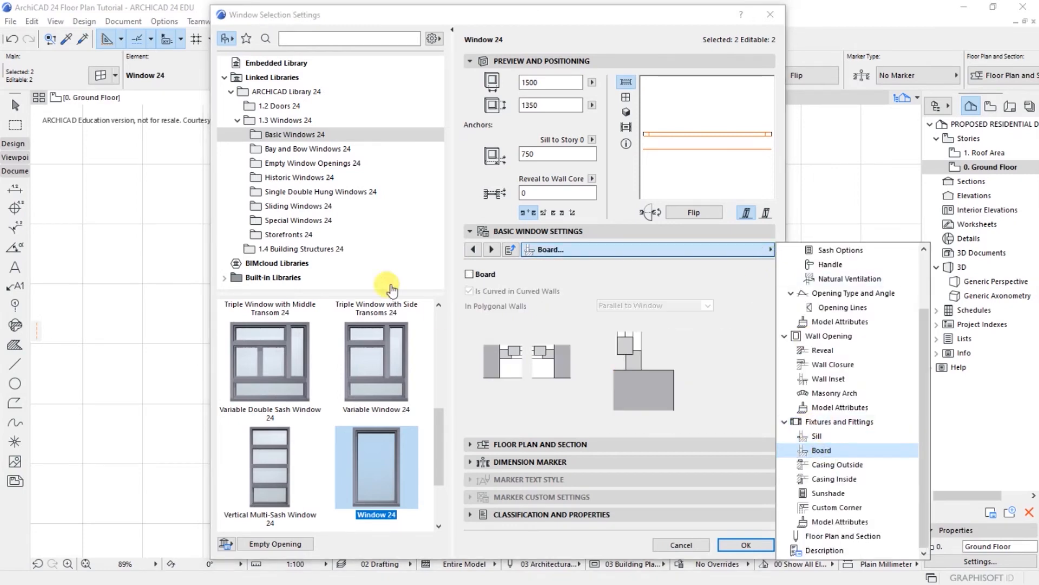
{"action": "left_click", "coordinate": [469, 274]}
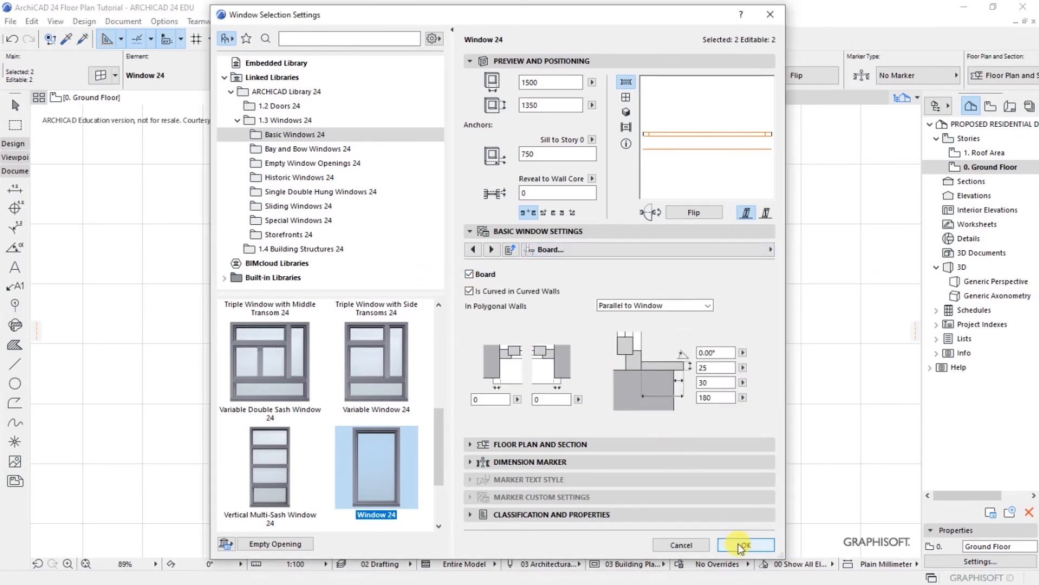
{"action": "left_click", "coordinate": [732, 545]}
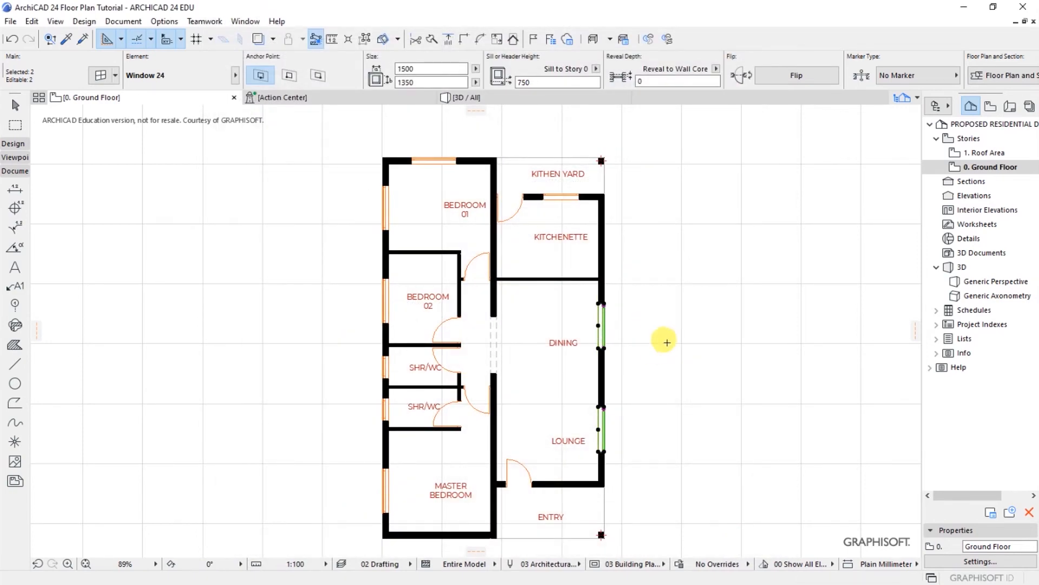
{"action": "key", "text": "Escape"}
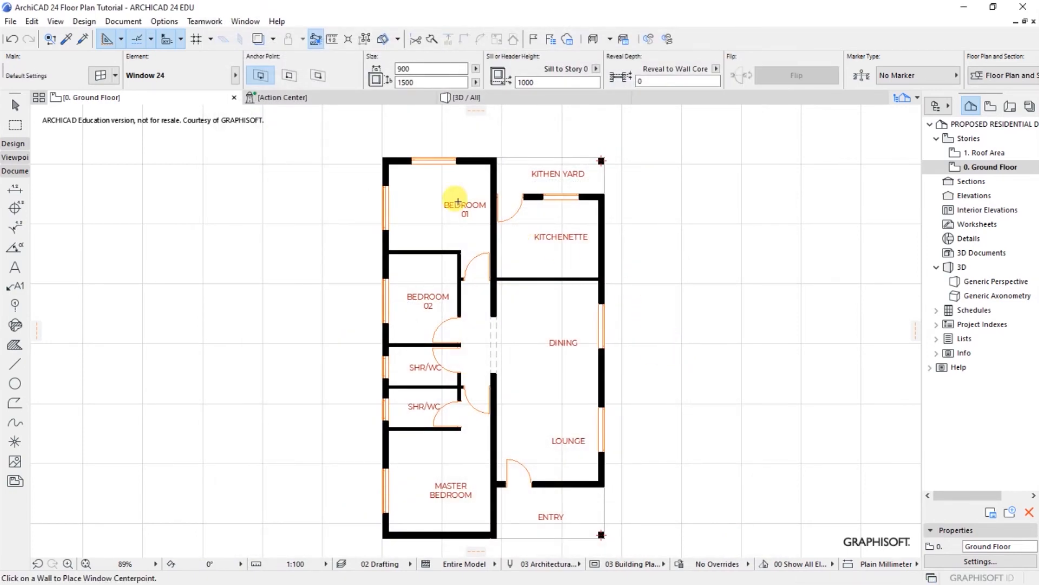
Step: Check the finished ground floor plan and save the project with Ctrl+S
{"action": "scroll", "coordinate": [458, 199], "scroll_direction": "down", "scroll_amount": 1}
{"action": "scroll", "coordinate": [434, 342], "scroll_direction": "up", "scroll_amount": 1}
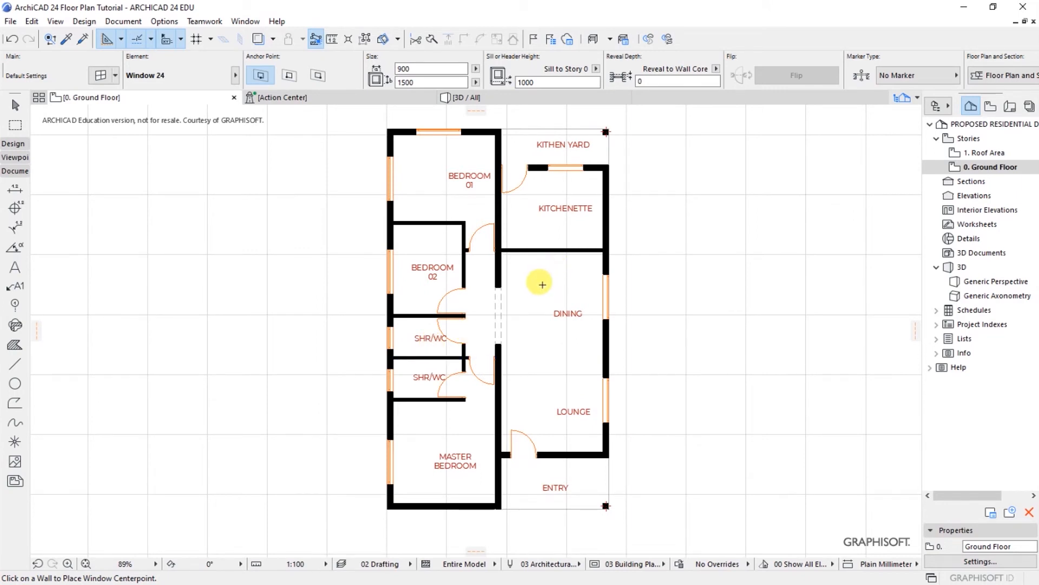
{"action": "key", "text": "ctrl+s"}
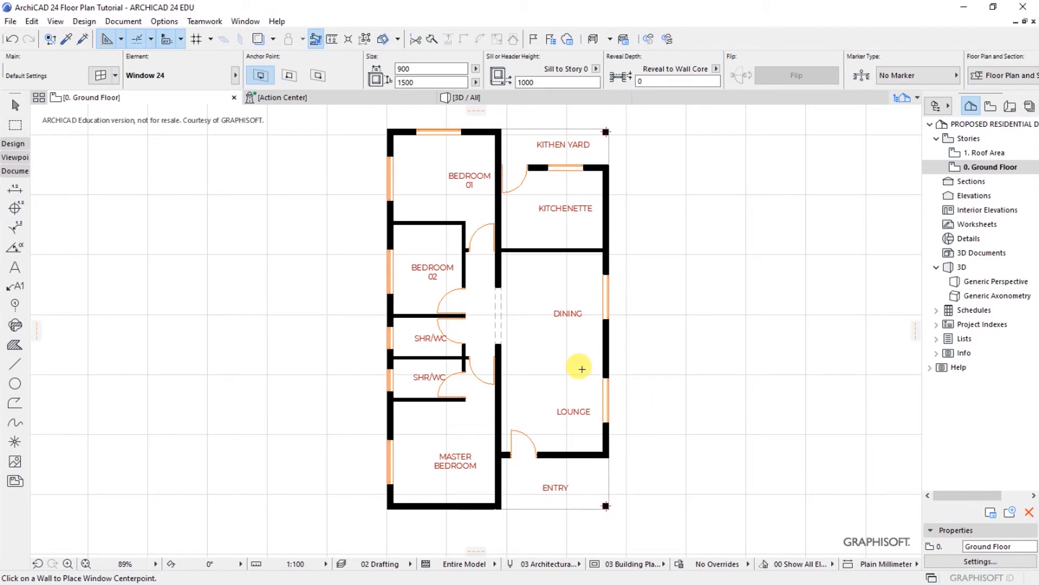
{"action": "key", "text": "F8"}
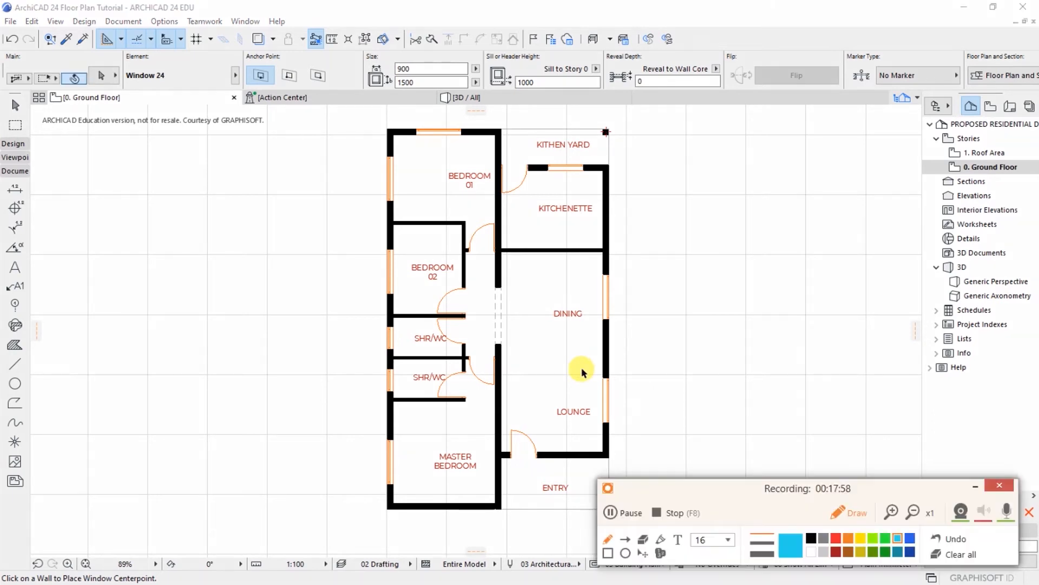
{"action": "left_click", "coordinate": [978, 487]}
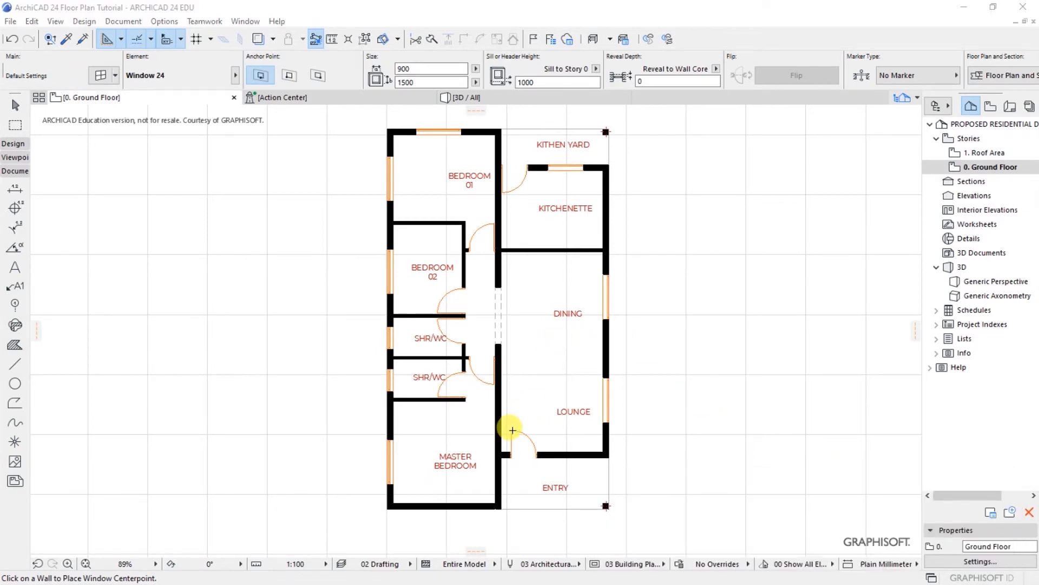
{"action": "scroll", "coordinate": [514, 426], "scroll_direction": "down", "scroll_amount": 1}
{"action": "scroll", "coordinate": [560, 306], "scroll_direction": "up", "scroll_amount": 1}
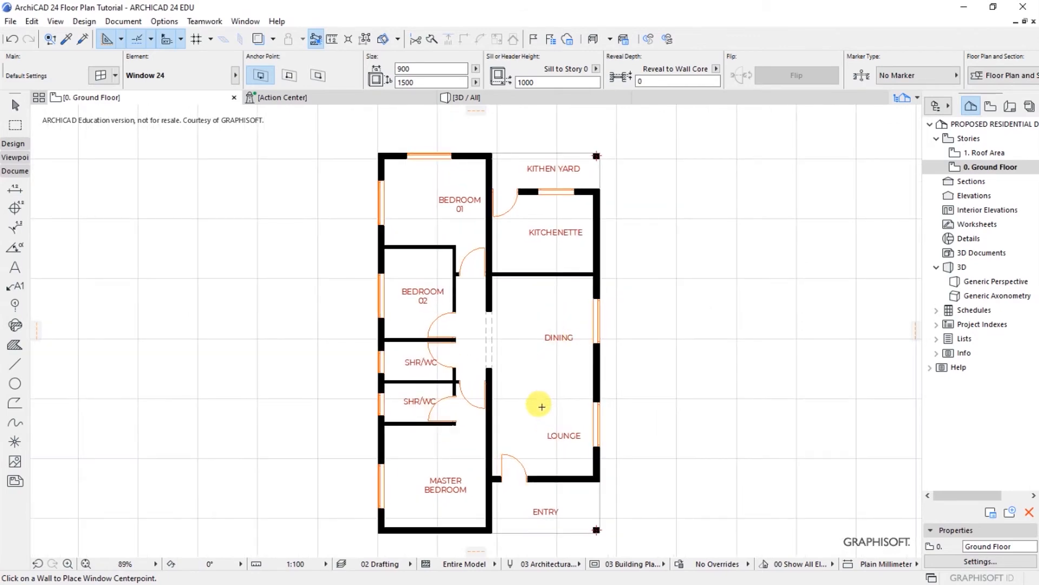
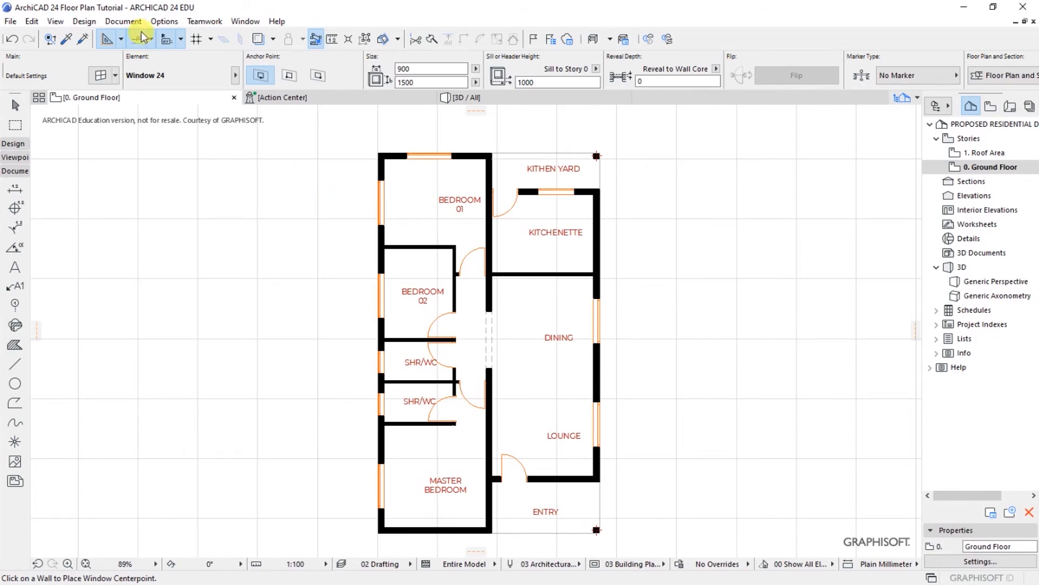
Step: Activate the Object tool from Design > Architectural Tools and open Object Default Settings
{"action": "left_click", "coordinate": [84, 21]}
{"action": "mouse_move", "coordinate": [98, 42]}
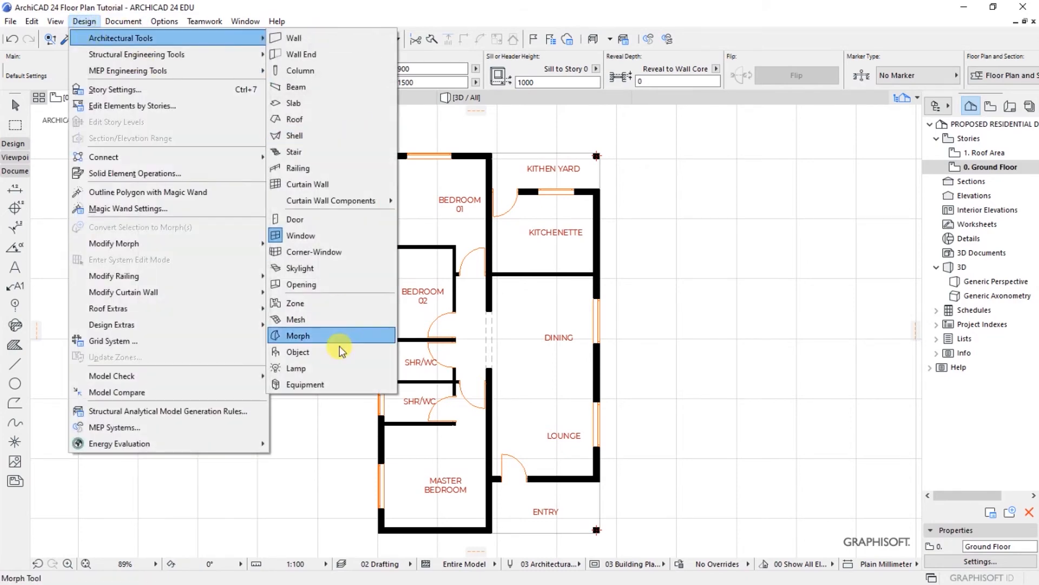
{"action": "left_click", "coordinate": [310, 352]}
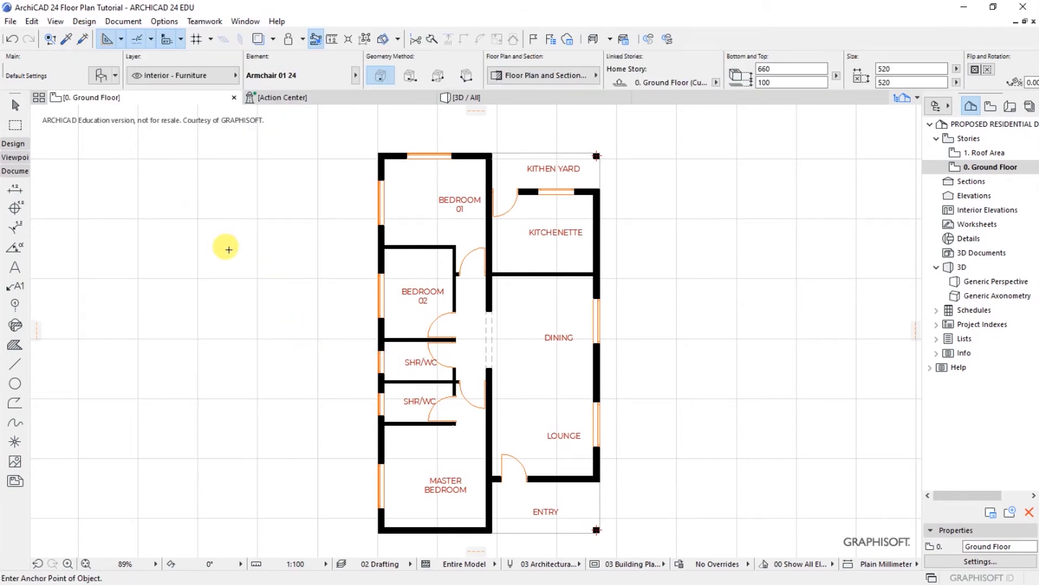
{"action": "left_click", "coordinate": [98, 77]}
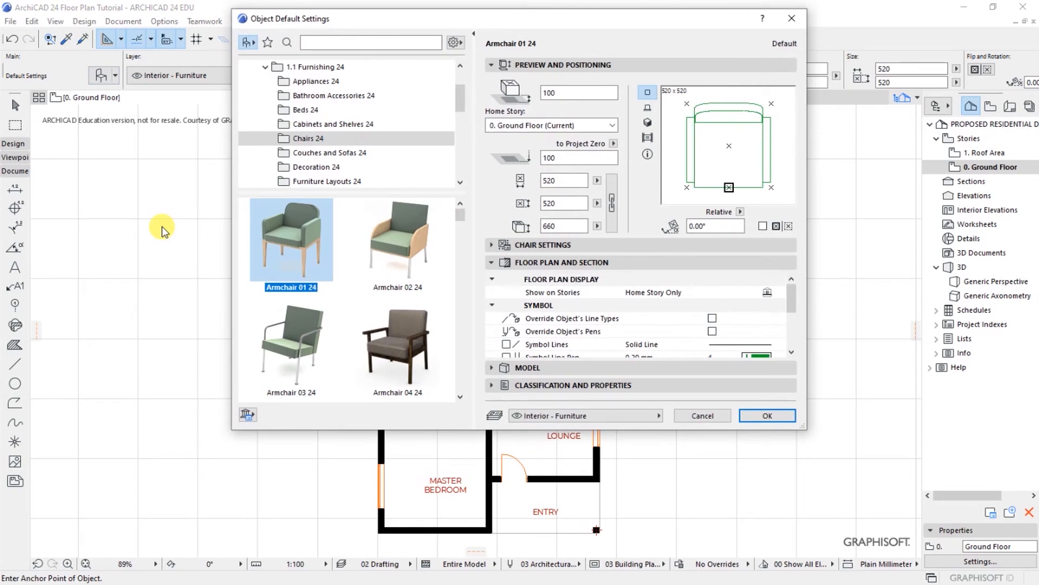
Step: Search the library for 'BEDR' and set Bed Double 02 24 (1860 × 2060) as the default object
{"action": "left_click", "coordinate": [308, 42]}
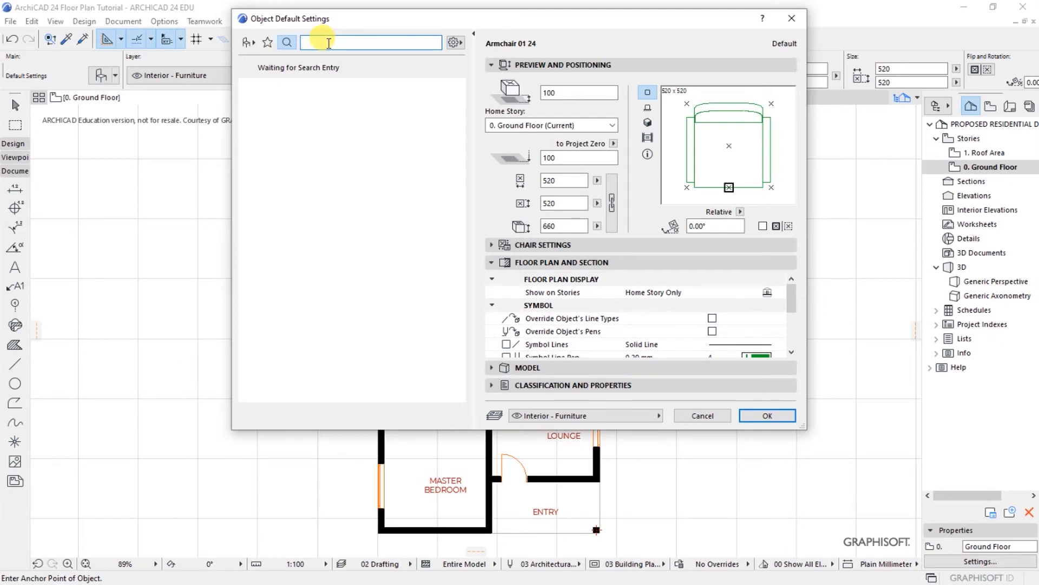
{"action": "type", "text": "BE"}
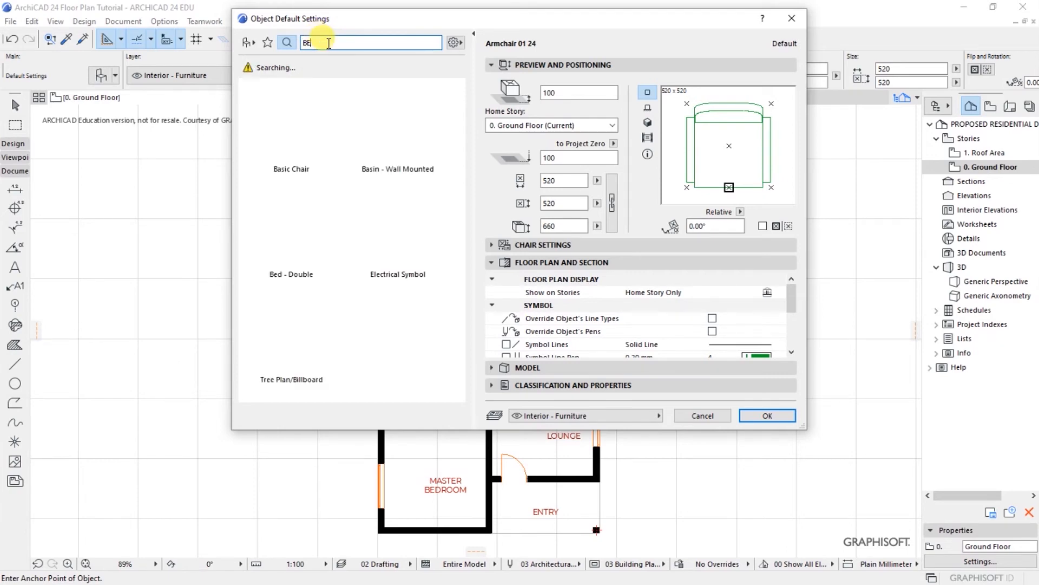
{"action": "type", "text": "DR"}
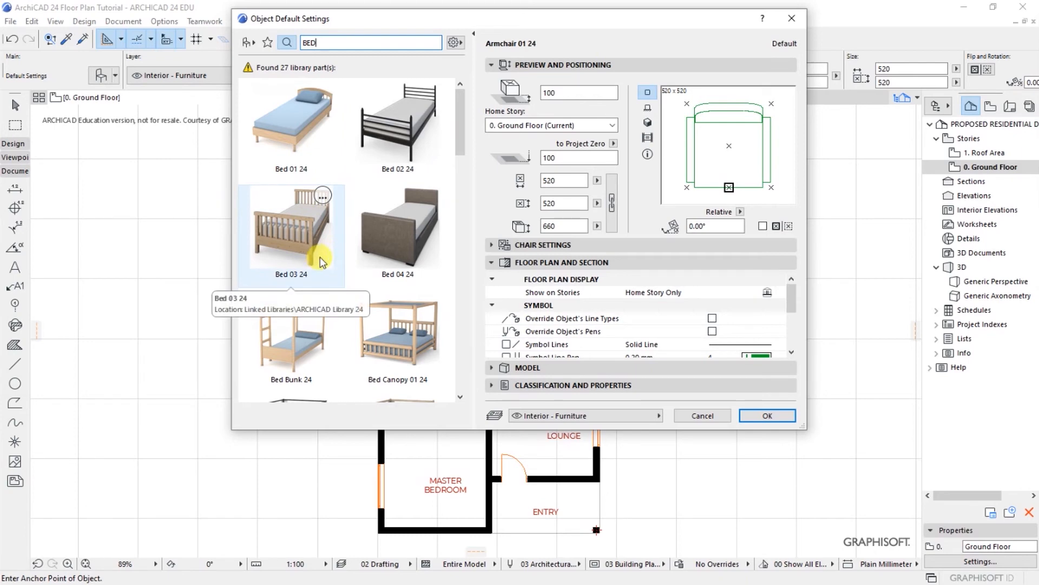
{"action": "left_click", "coordinate": [461, 399]}
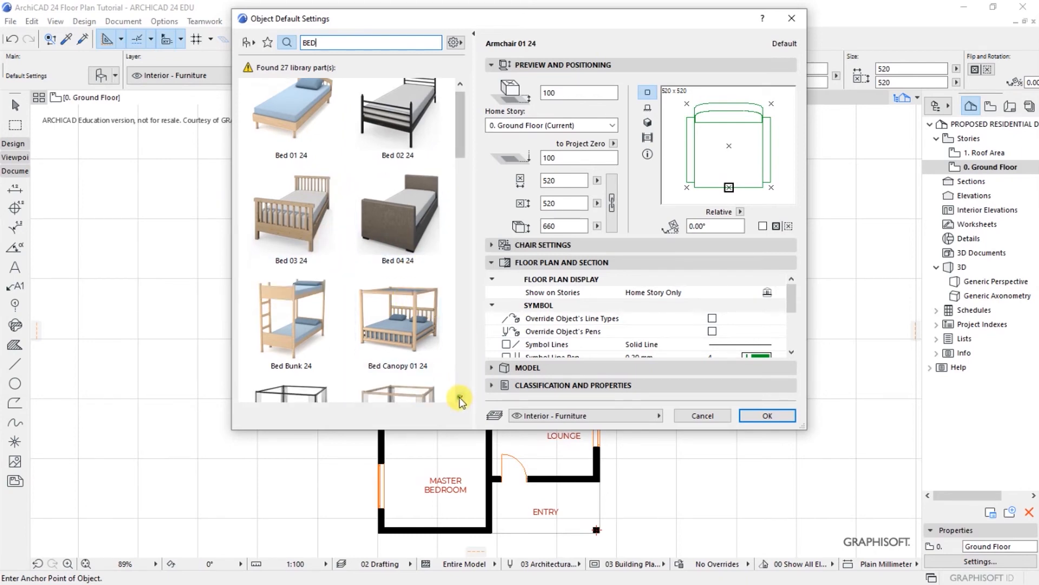
{"action": "left_click_drag", "start_coordinate": [460, 399], "coordinate": [460, 399]}
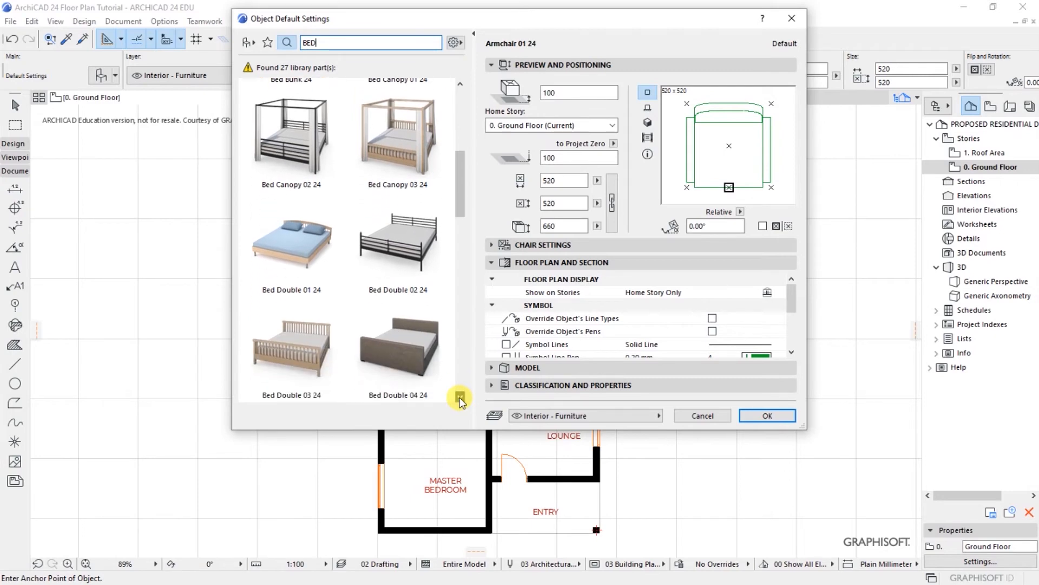
{"action": "left_click", "coordinate": [407, 236]}
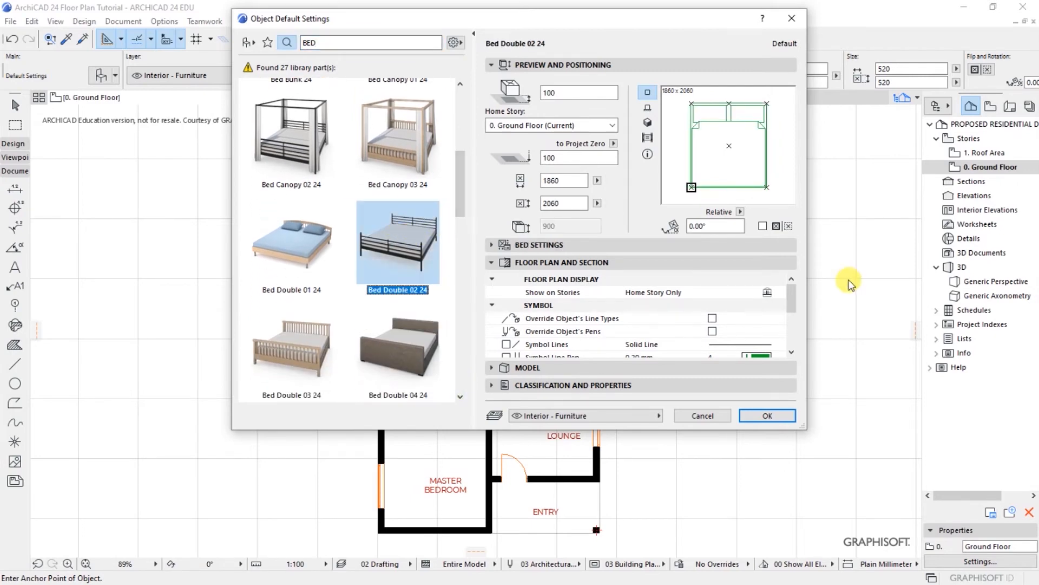
{"action": "left_click", "coordinate": [767, 416]}
{"action": "scroll", "coordinate": [399, 158], "scroll_direction": "up", "scroll_amount": 5}
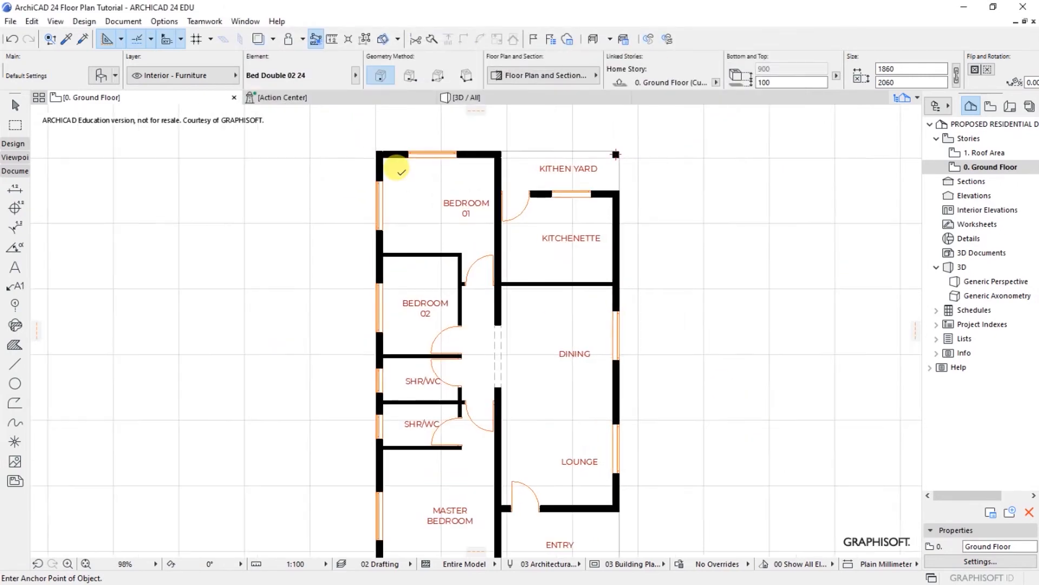
Step: Place the double bed on the plan and rotate it 90°
{"action": "left_click", "coordinate": [434, 238]}
{"action": "scroll", "coordinate": [477, 309], "scroll_direction": "down", "scroll_amount": 1}
{"action": "scroll", "coordinate": [477, 309], "scroll_direction": "down", "scroll_amount": 3}
{"action": "left_click", "coordinate": [466, 264]}
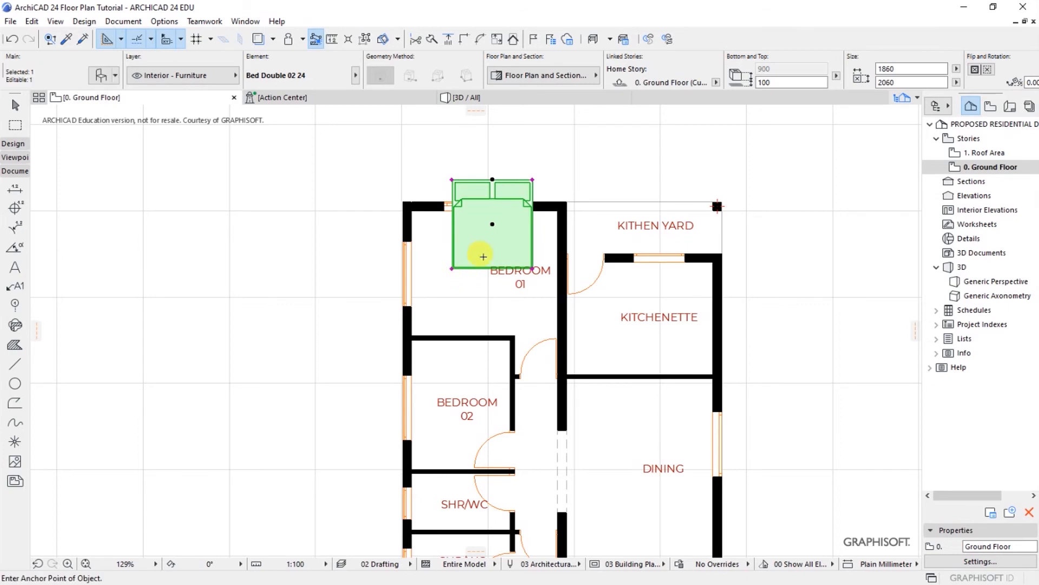
{"action": "key", "text": "ctrl+e"}
{"action": "left_click", "coordinate": [492, 180]}
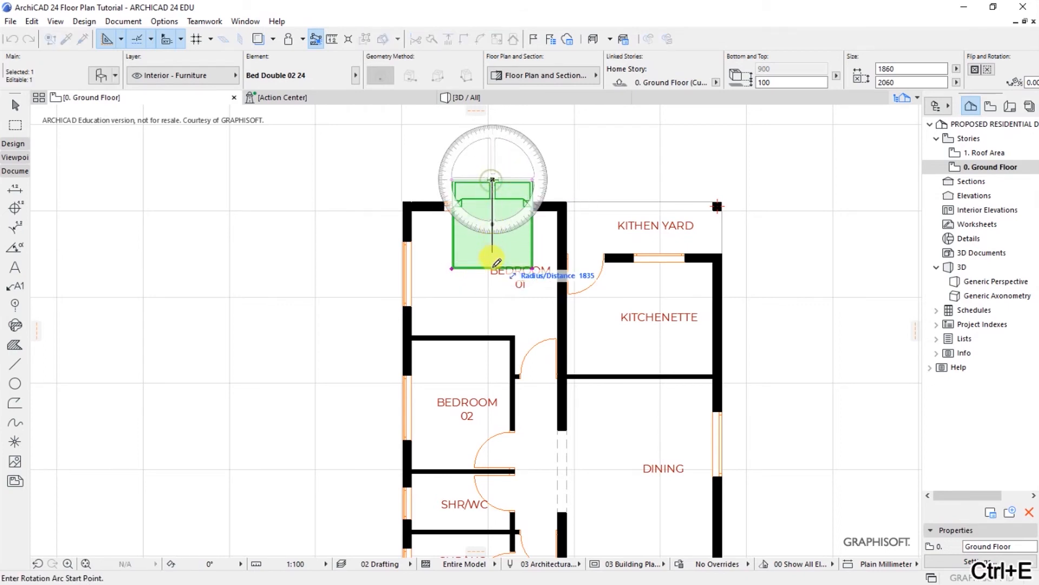
{"action": "left_click", "coordinate": [493, 266]}
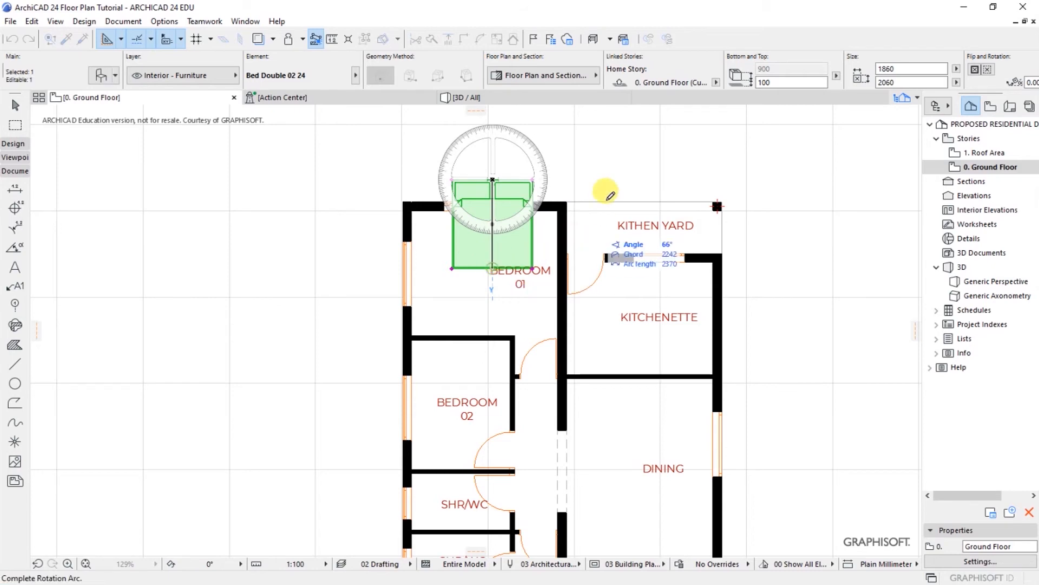
{"action": "left_click", "coordinate": [597, 181]}
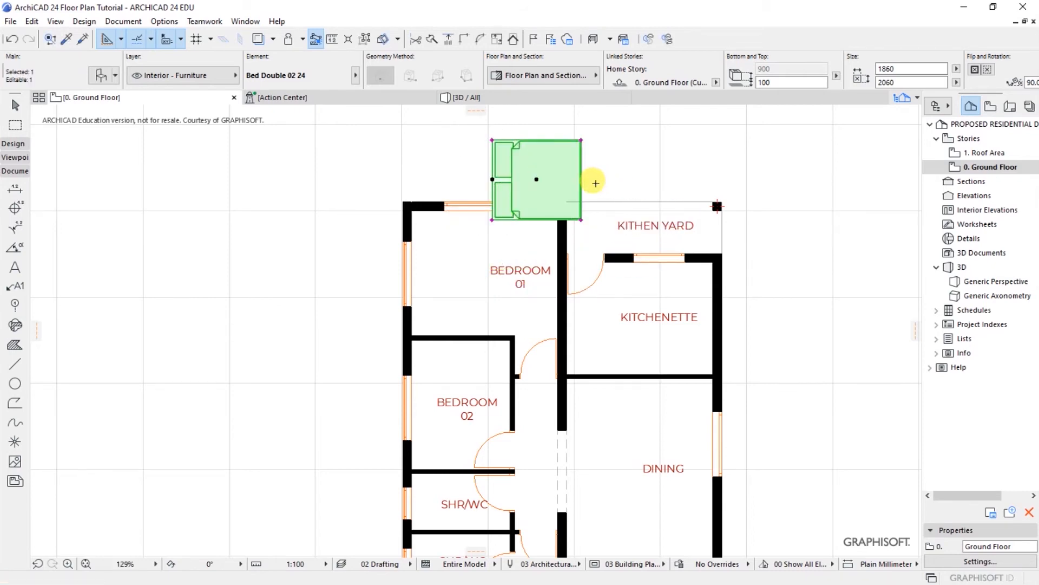
Step: Move the bed so its headboard sits against Bedroom 01's west wall
{"action": "key", "text": "ctrl+d"}
{"action": "left_click", "coordinate": [492, 179]}
{"action": "left_click", "coordinate": [412, 272]}
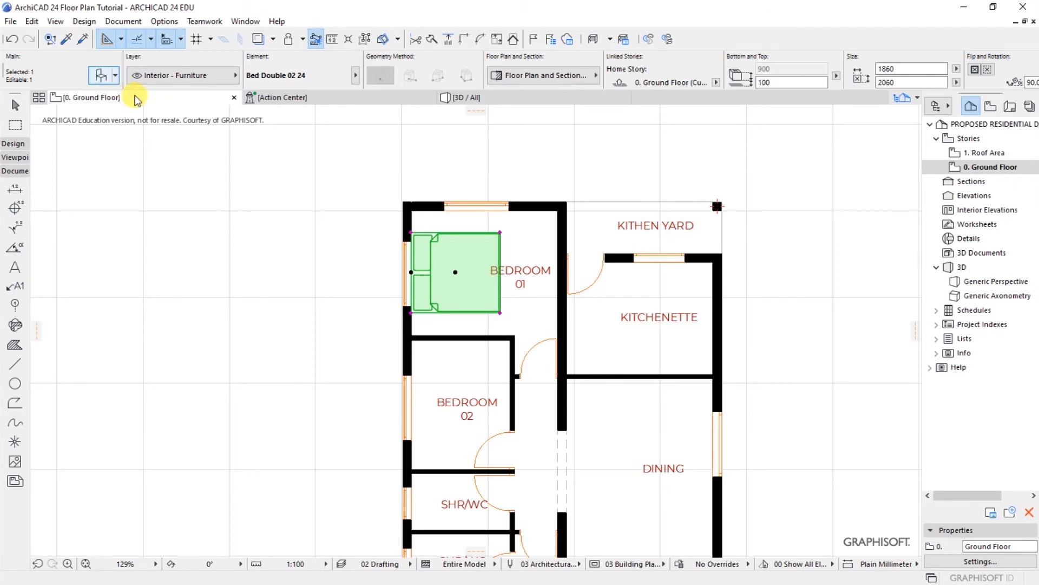
{"action": "left_click", "coordinate": [101, 75]}
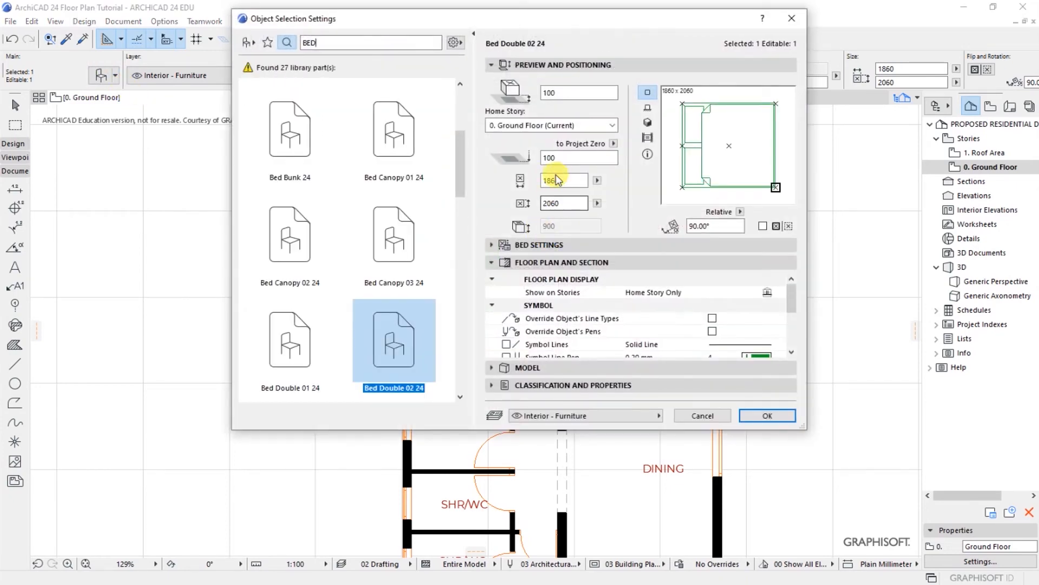
Step: Set the bed's elevation to 0 and enable overriding its line types and pens
{"action": "left_click", "coordinate": [559, 93]}
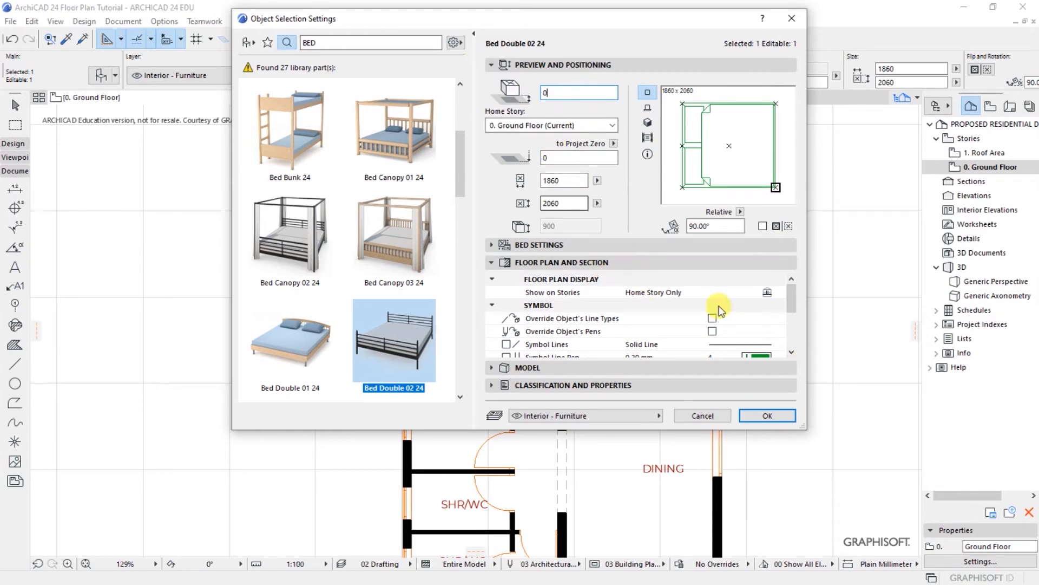
{"action": "left_click", "coordinate": [792, 353]}
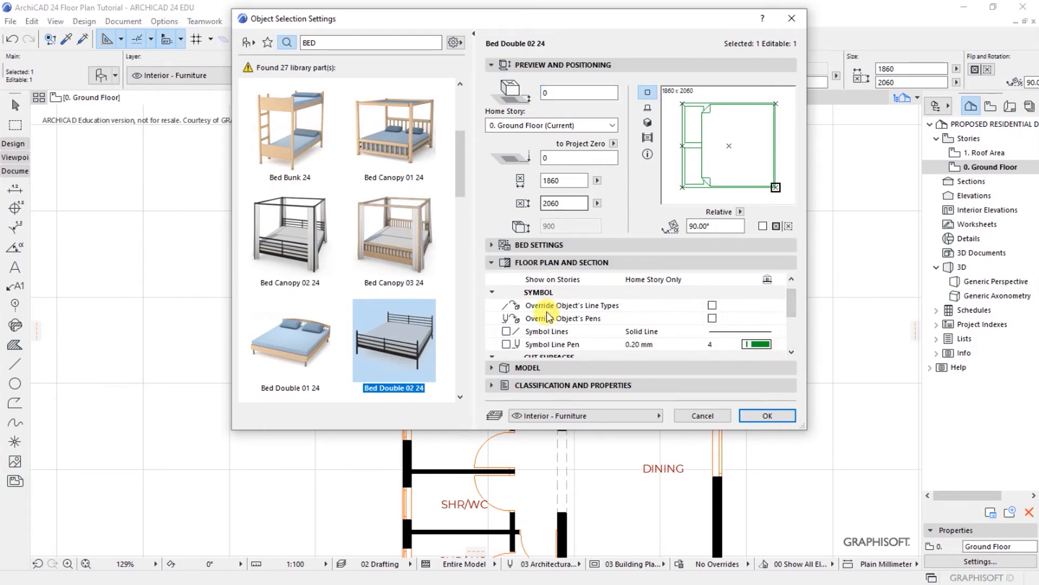
{"action": "left_click", "coordinate": [713, 306]}
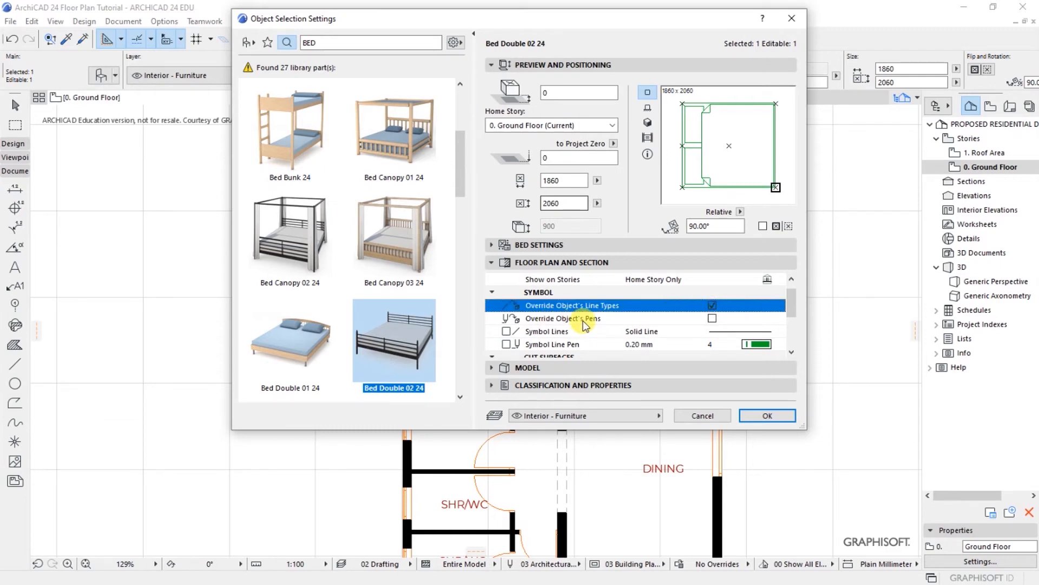
{"action": "left_click", "coordinate": [713, 319]}
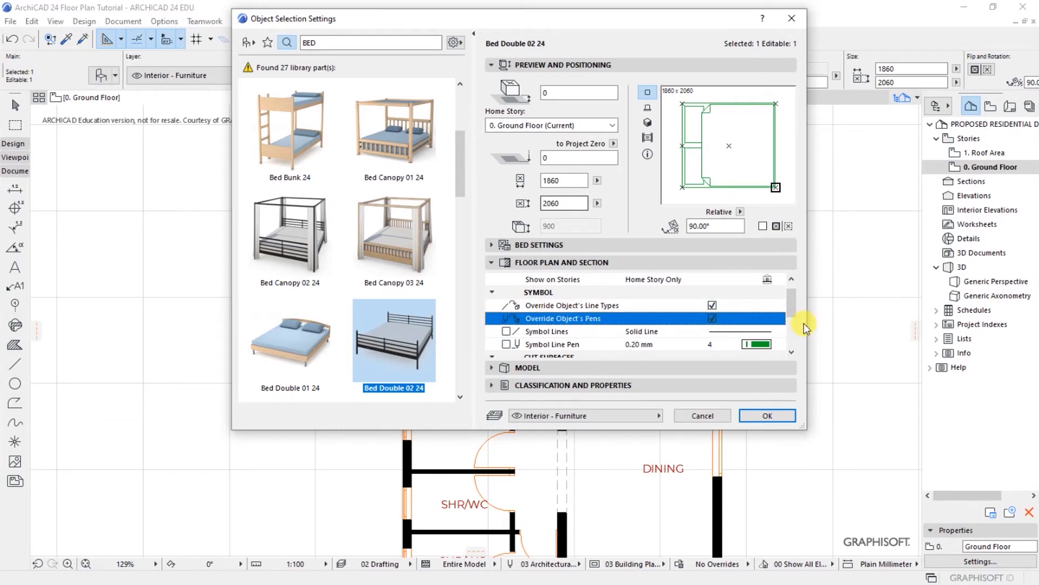
Step: Set the bed's symbol line, cut line and cut fill pens to black pen 1, then apply
{"action": "left_click", "coordinate": [791, 353]}
{"action": "left_click", "coordinate": [791, 353]}
{"action": "left_click", "coordinate": [792, 353]}
{"action": "left_click", "coordinate": [764, 306]}
{"action": "left_click", "coordinate": [792, 303]}
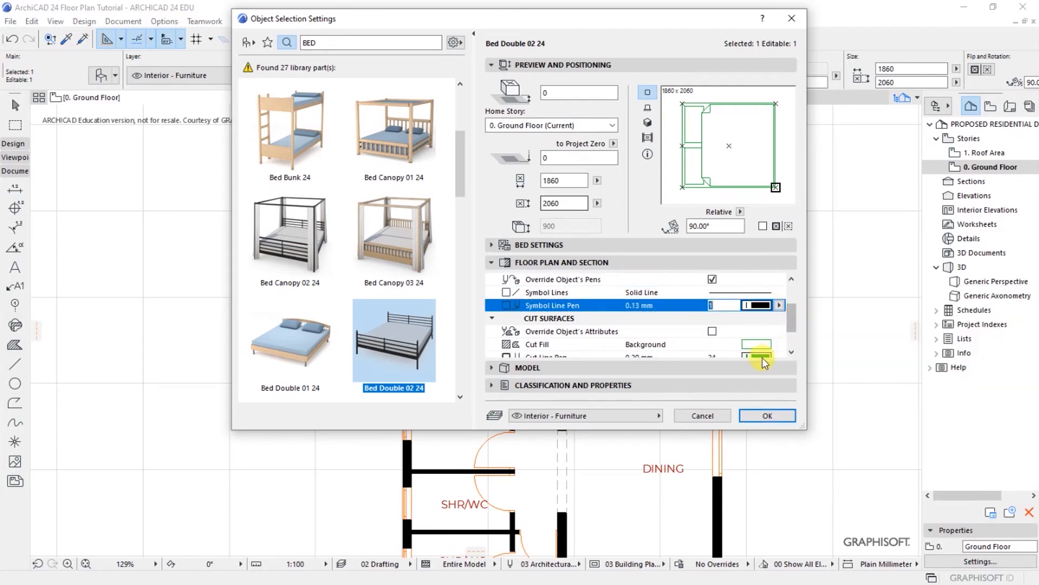
{"action": "left_click", "coordinate": [792, 353]}
{"action": "left_click", "coordinate": [791, 353]}
{"action": "left_click", "coordinate": [757, 331]}
{"action": "left_click", "coordinate": [792, 316]}
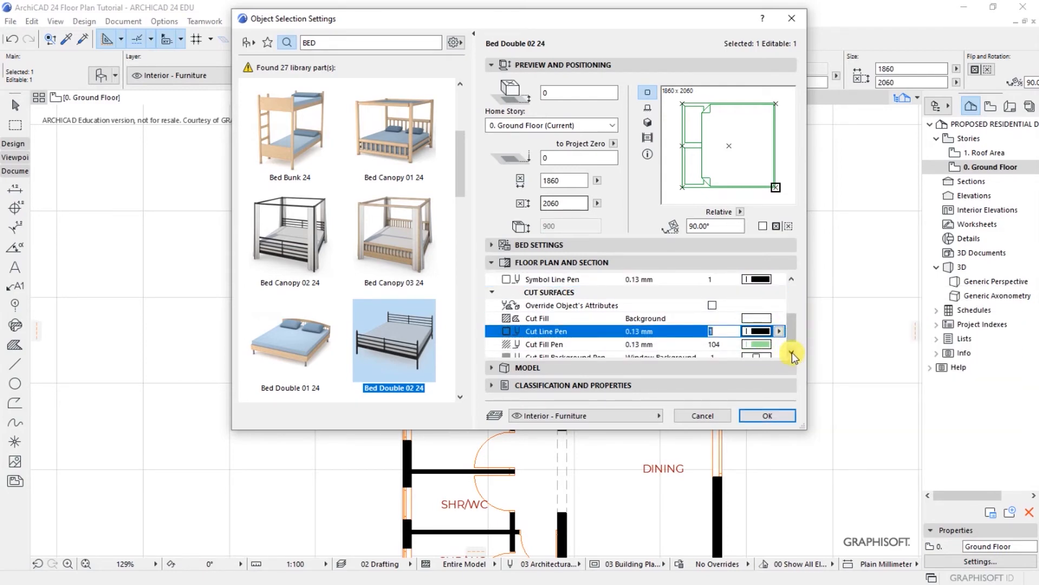
{"action": "left_click", "coordinate": [792, 353]}
{"action": "left_click", "coordinate": [756, 337]}
{"action": "left_click", "coordinate": [782, 328]}
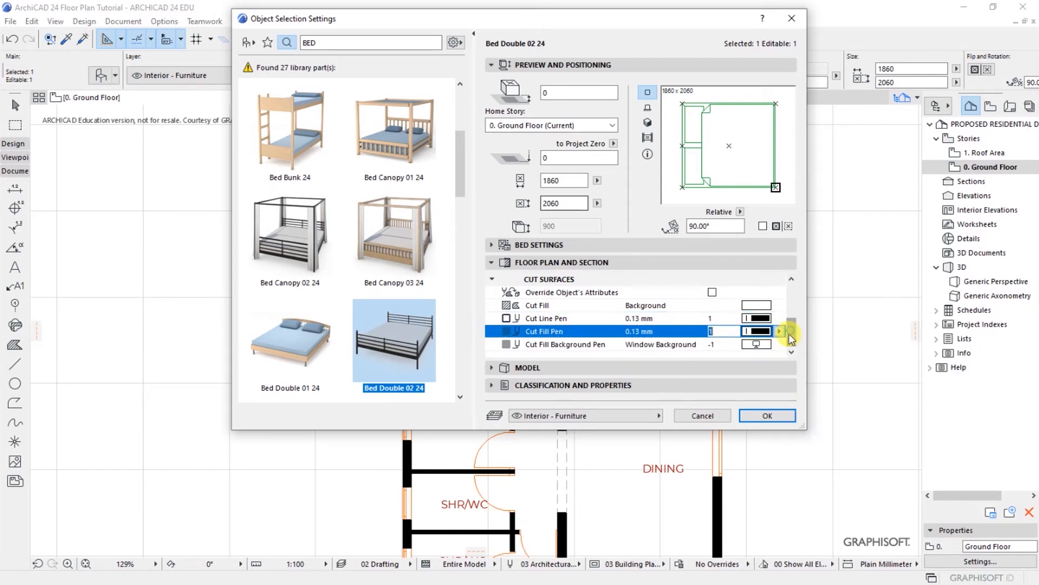
{"action": "left_click", "coordinate": [768, 415]}
{"action": "key", "text": "Escape"}
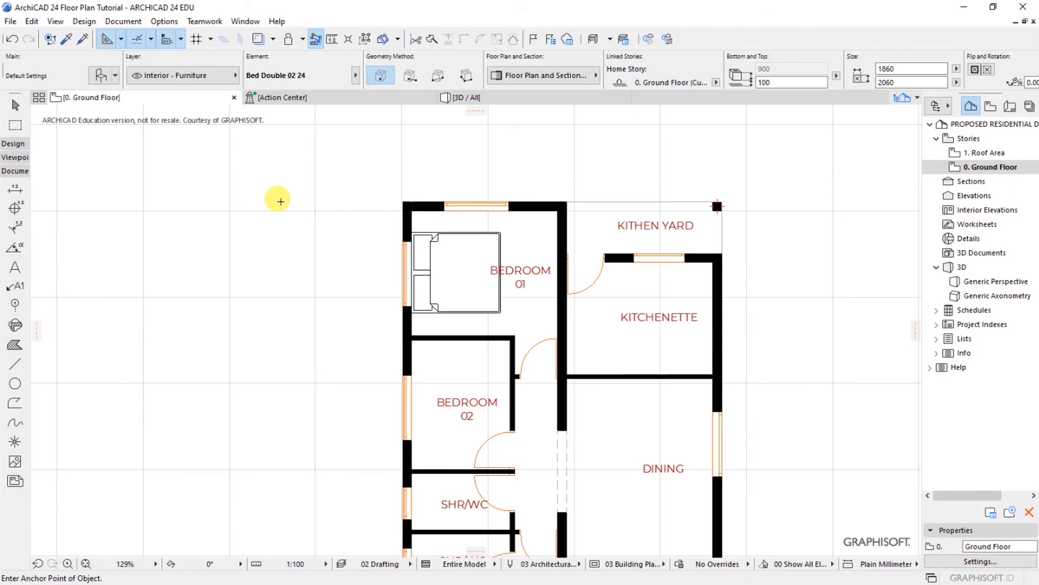
Step: Change the Bedroom 01 bed's width from 1860 to 1600
{"action": "scroll", "coordinate": [277, 174], "scroll_direction": "down", "scroll_amount": 3}
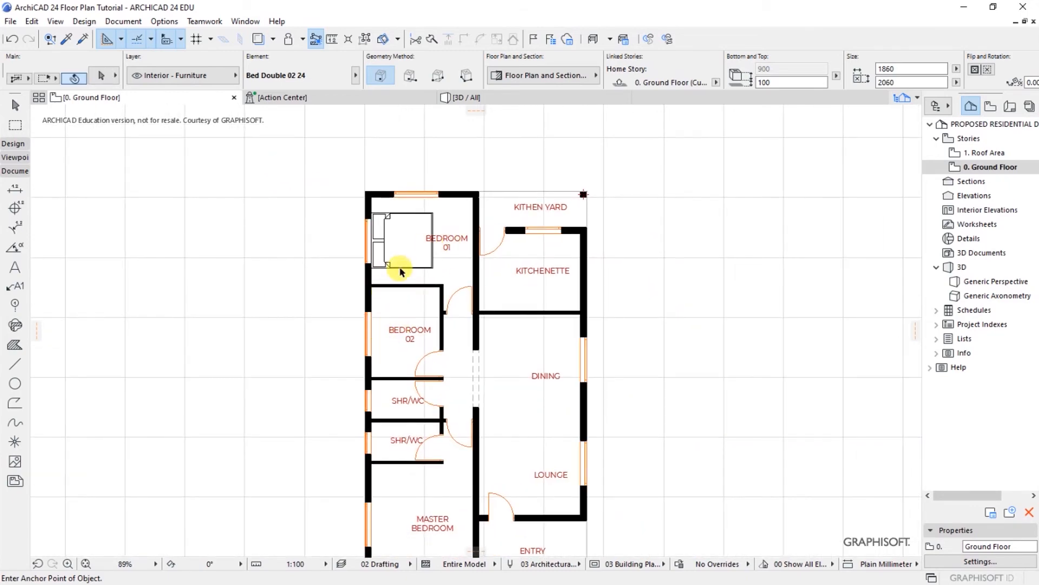
{"action": "left_click", "coordinate": [425, 265], "text": "shift"}
{"action": "left_click", "coordinate": [100, 75]}
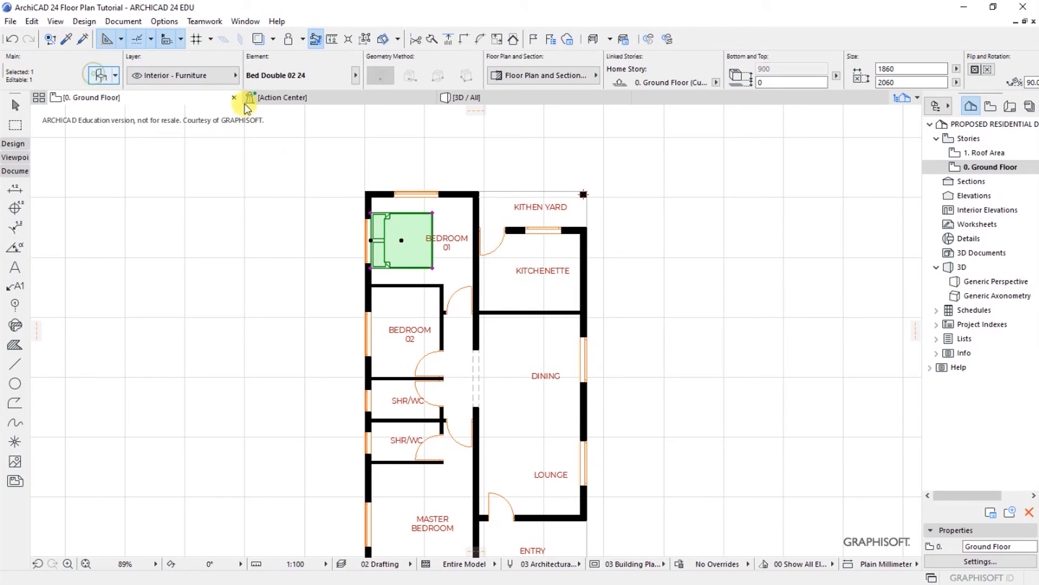
{"action": "double_click", "coordinate": [552, 179]}
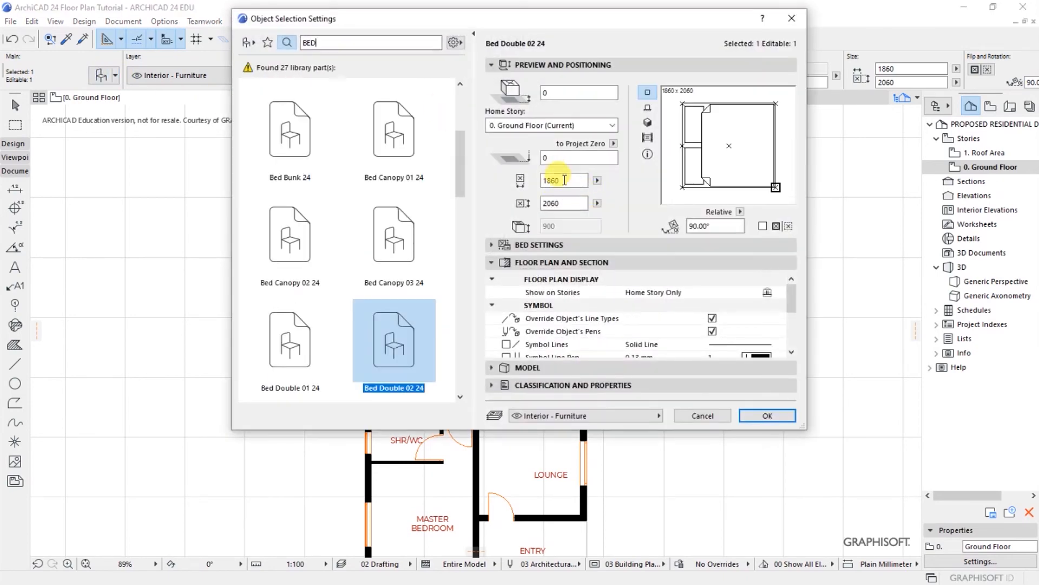
{"action": "type", "text": "1"}
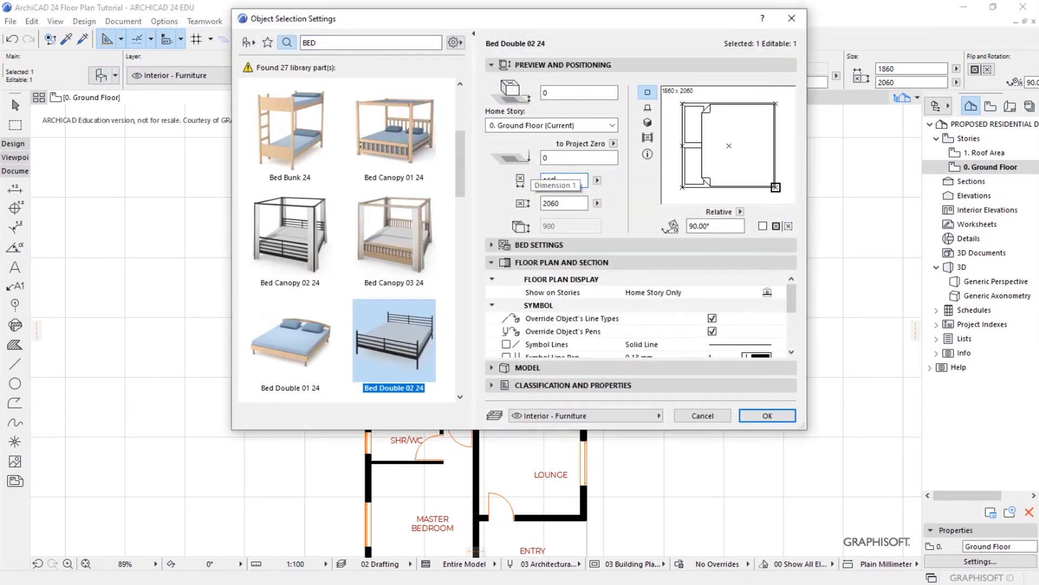
{"action": "left_click", "coordinate": [769, 415]}
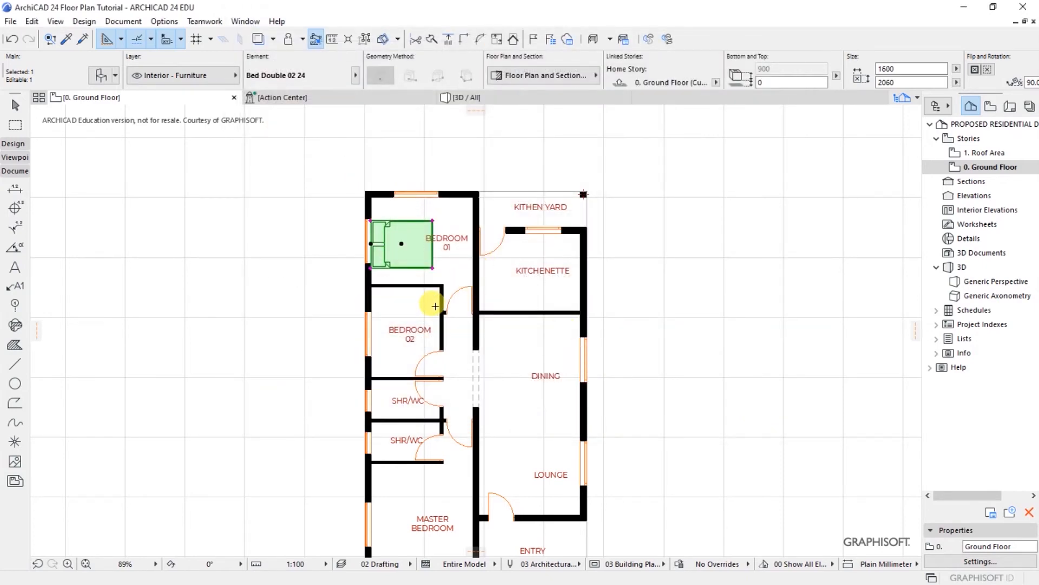
{"action": "scroll", "coordinate": [338, 342], "scroll_direction": "up", "scroll_amount": 1}
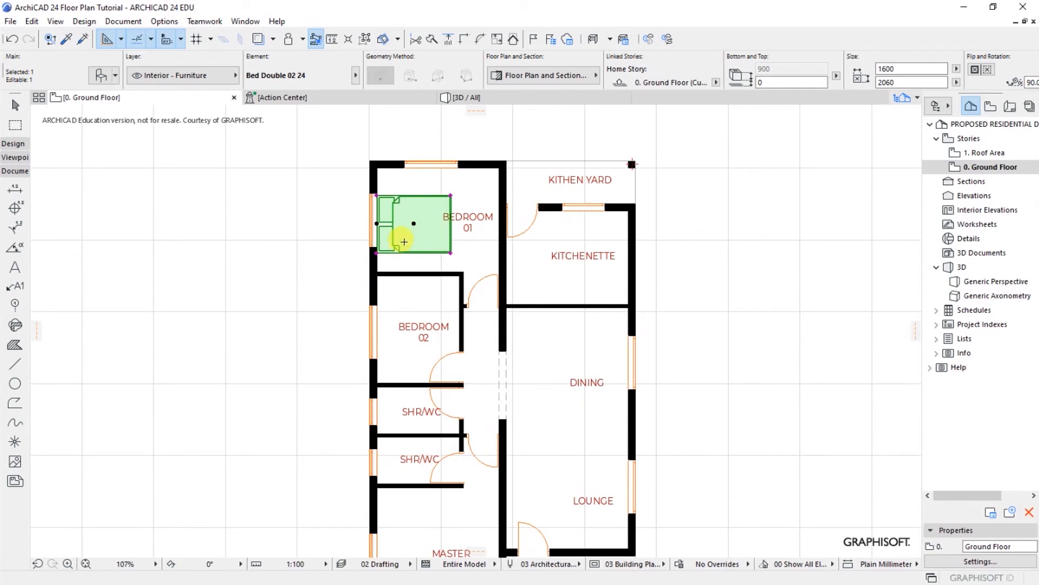
Step: Drag a copy of the bed into Bedroom 02 against its west wall
{"action": "right_click", "coordinate": [405, 238]}
{"action": "mouse_move", "coordinate": [437, 390]}
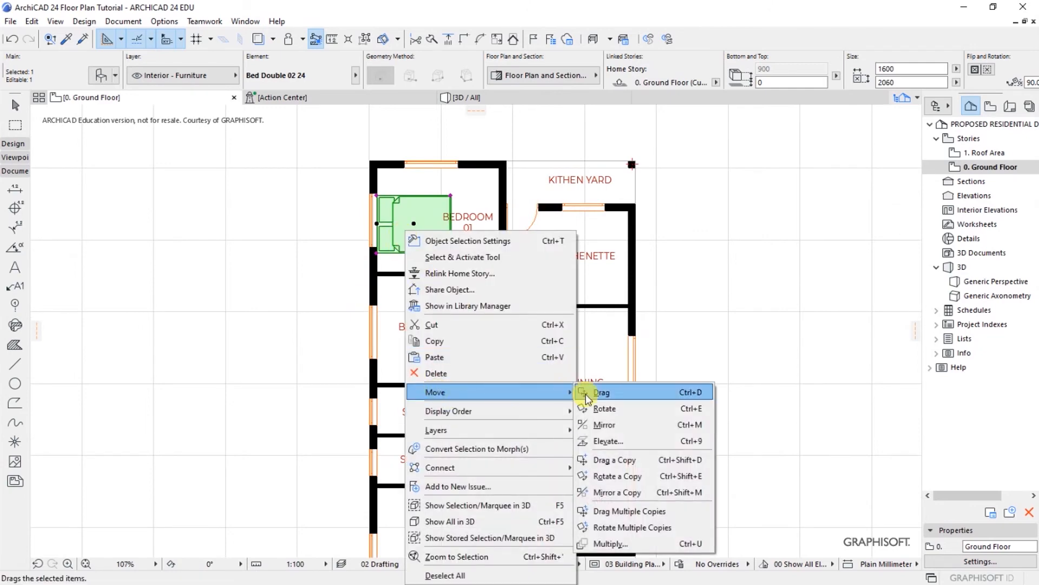
{"action": "left_click", "coordinate": [618, 460]}
{"action": "scroll", "coordinate": [395, 163], "scroll_direction": "up", "scroll_amount": 5}
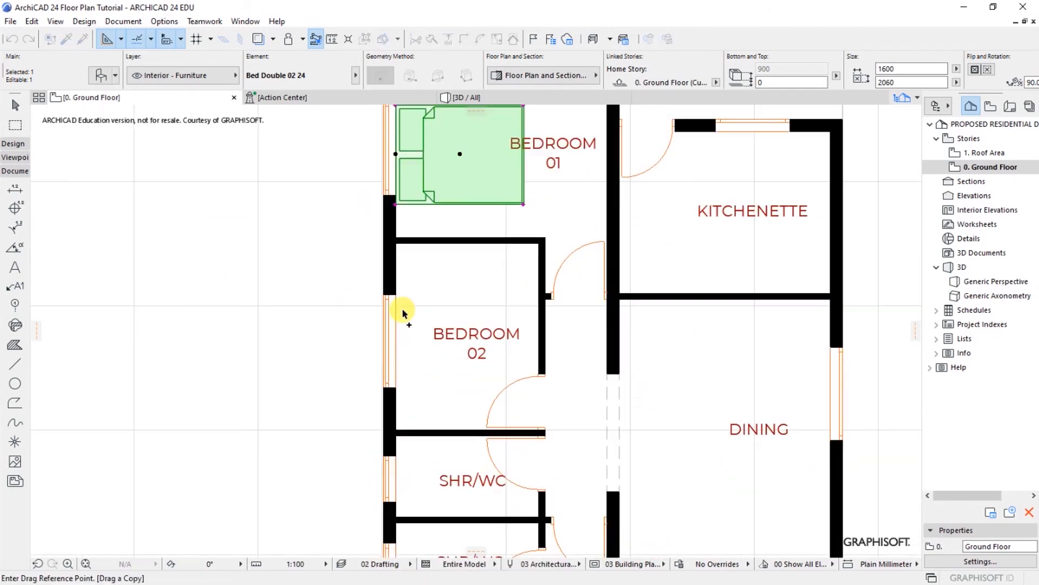
{"action": "left_click", "coordinate": [395, 156]}
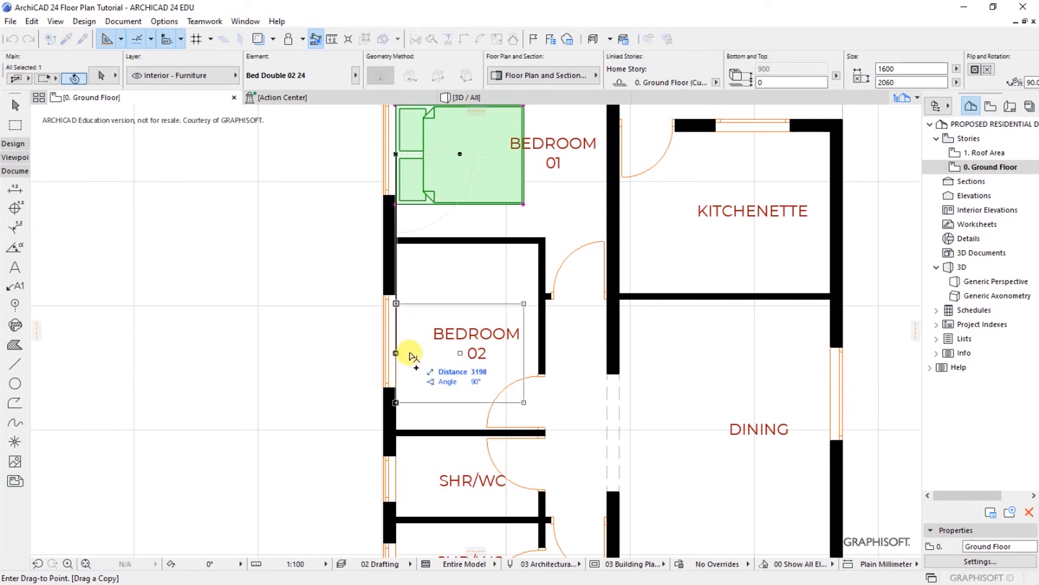
{"action": "left_click", "coordinate": [396, 293]}
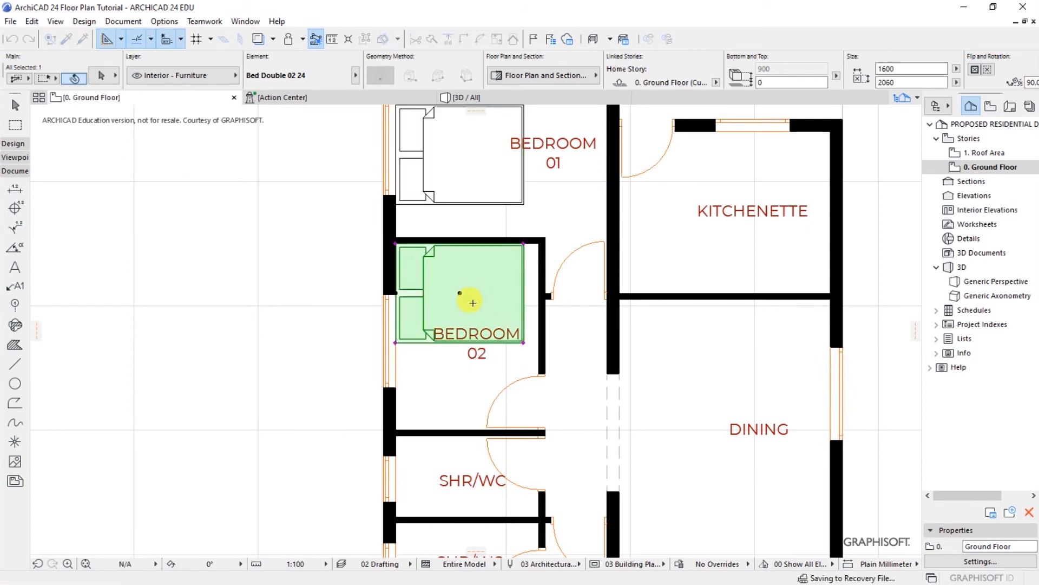
{"action": "scroll", "coordinate": [468, 300], "scroll_direction": "down", "scroll_amount": 4}
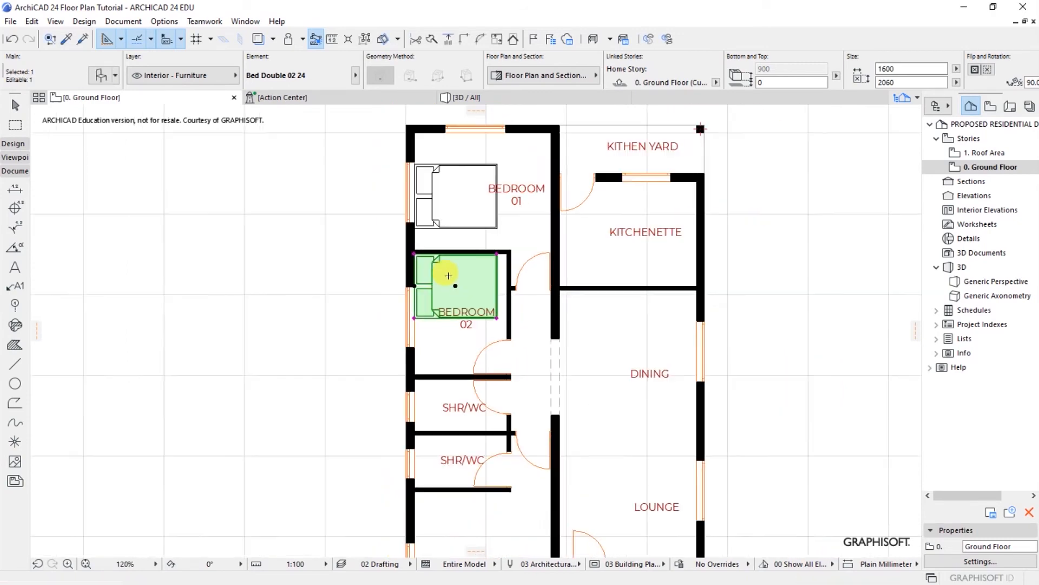
Step: Drag another copy of the bed into the Master Bedroom against its west wall
{"action": "right_click", "coordinate": [462, 278]}
{"action": "mouse_move", "coordinate": [502, 393]}
{"action": "left_click", "coordinate": [658, 466]}
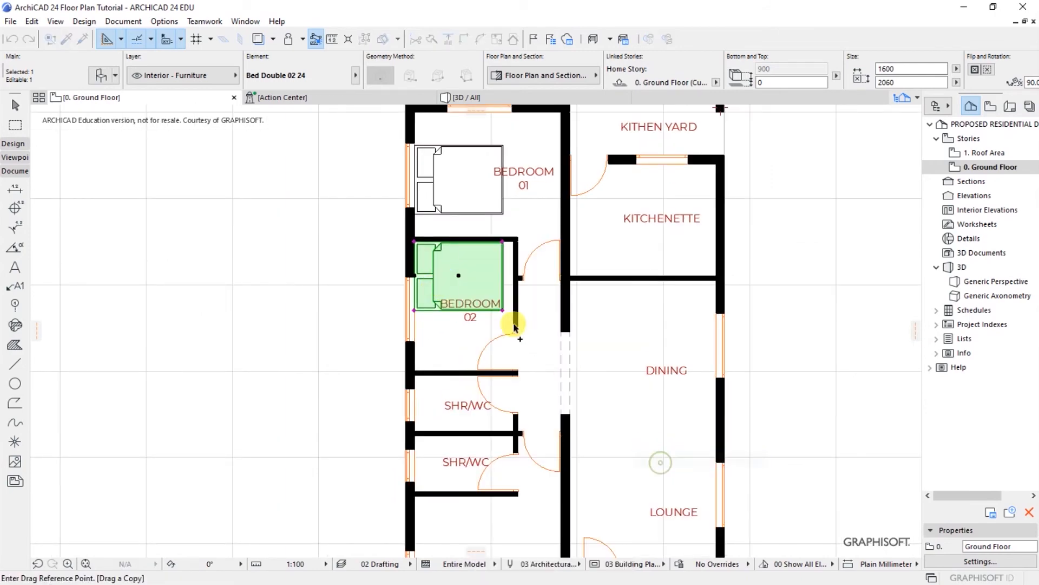
{"action": "left_click", "coordinate": [459, 287]}
{"action": "scroll", "coordinate": [456, 281], "scroll_direction": "down", "scroll_amount": 5}
{"action": "scroll", "coordinate": [460, 403], "scroll_direction": "up", "scroll_amount": 6}
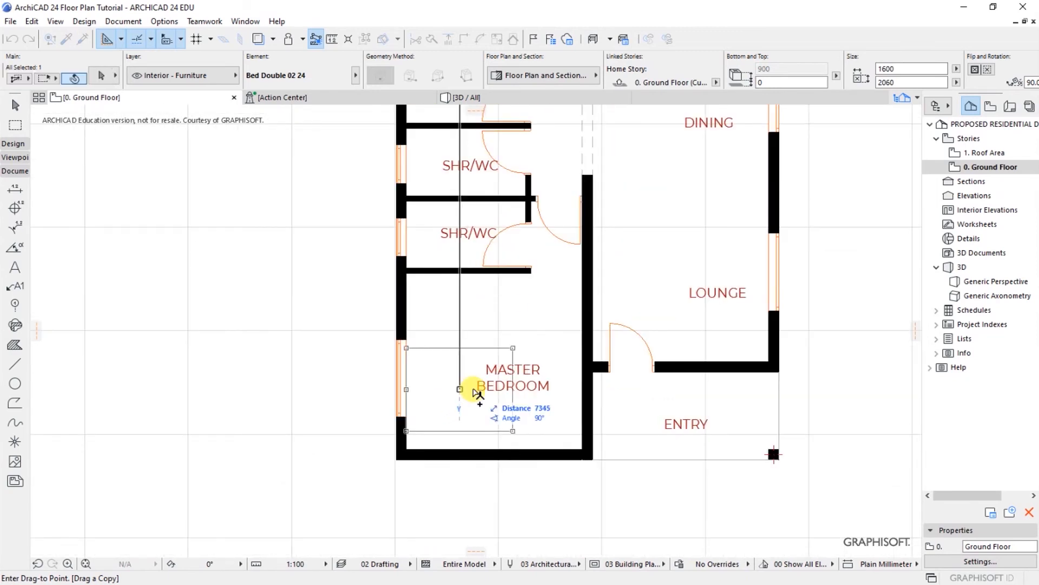
{"action": "left_click", "coordinate": [475, 390]}
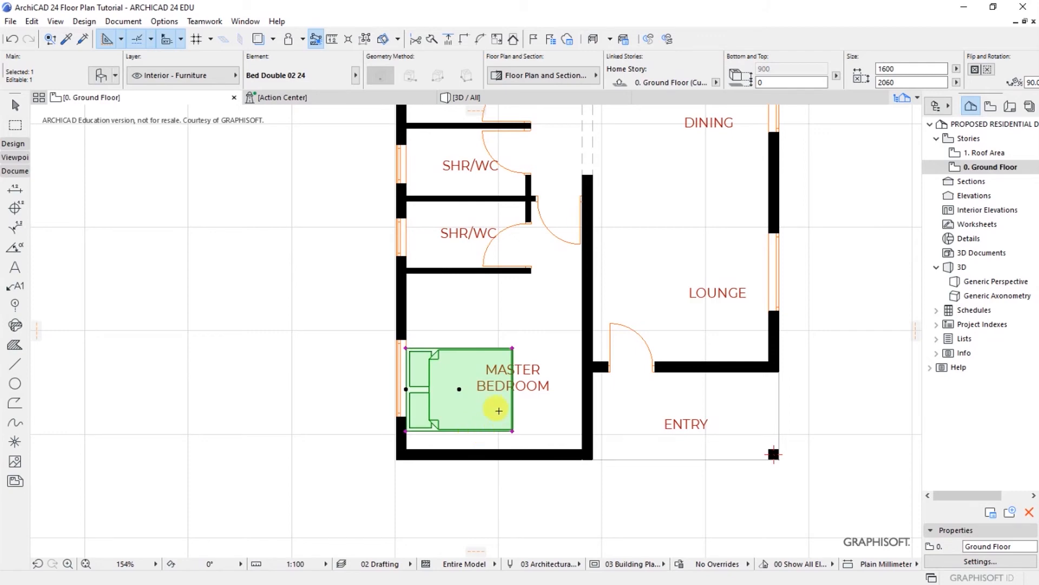
{"action": "key", "text": "Escape"}
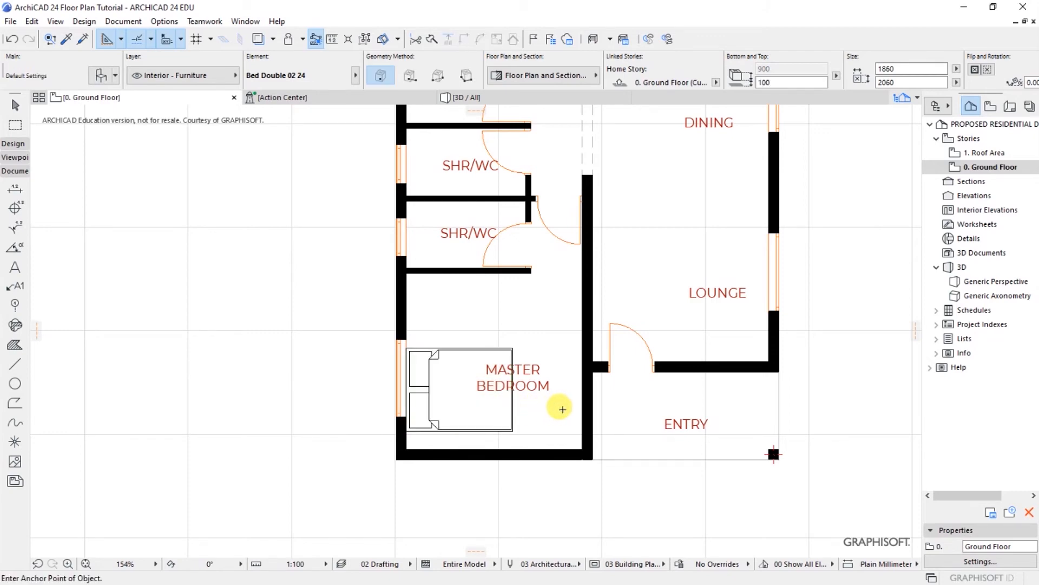
{"action": "scroll", "coordinate": [262, 455], "scroll_direction": "down", "scroll_amount": 5}
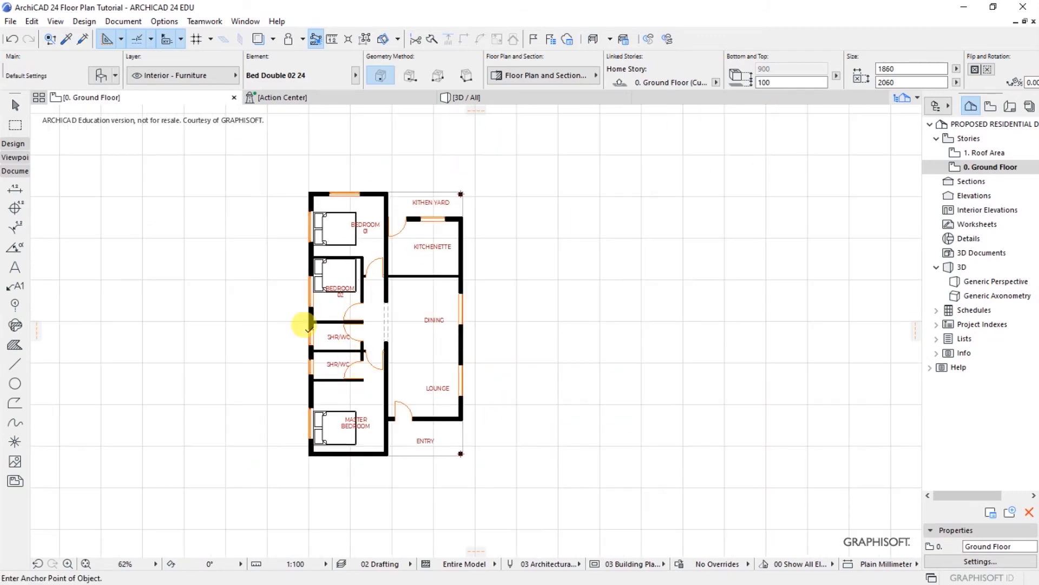
{"action": "scroll", "coordinate": [258, 315], "scroll_direction": "up", "scroll_amount": 2}
{"action": "scroll", "coordinate": [258, 315], "scroll_direction": "up", "scroll_amount": 1}
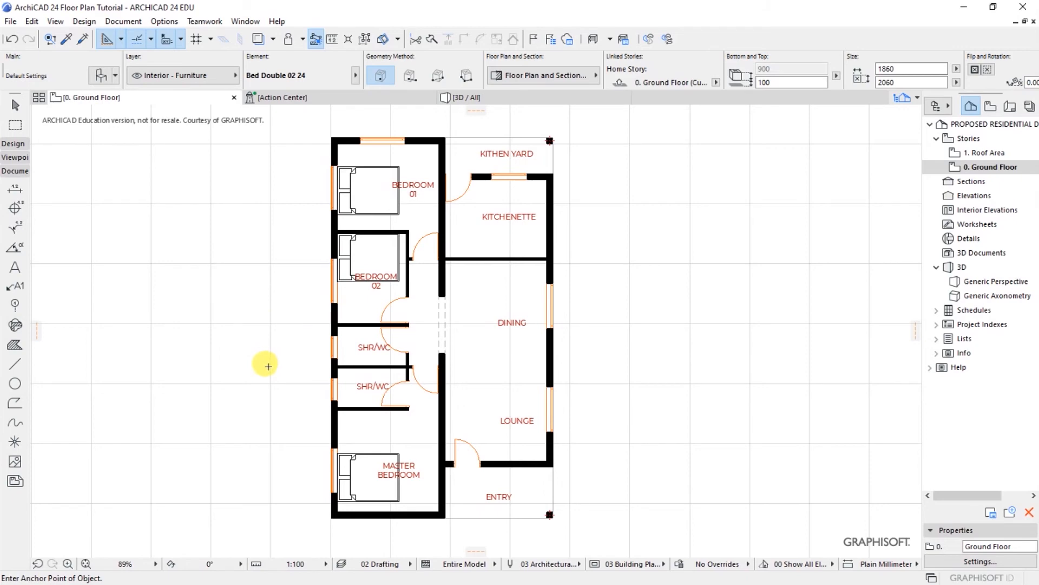
{"action": "scroll", "coordinate": [300, 381], "scroll_direction": "up", "scroll_amount": 4}
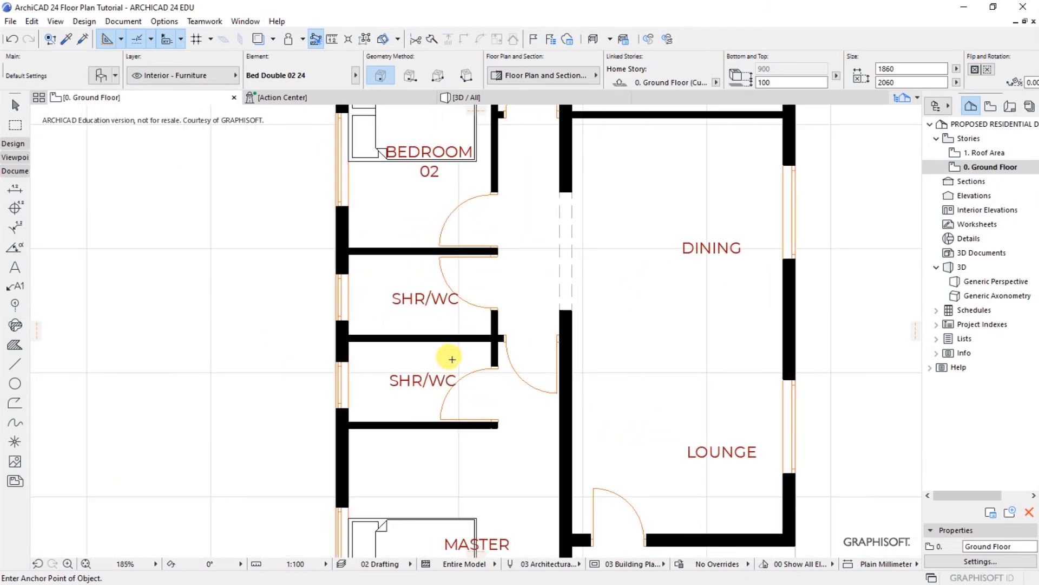
{"action": "scroll", "coordinate": [420, 376], "scroll_direction": "up", "scroll_amount": 3}
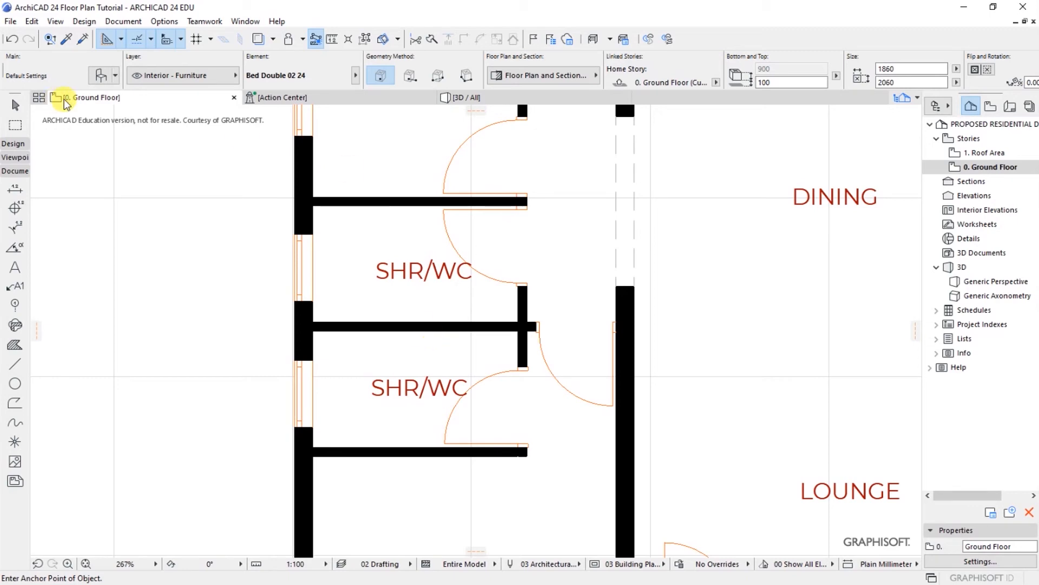
Step: Choose WC 24 from the library and set its base and project-zero heights to 0
{"action": "left_click", "coordinate": [99, 81]}
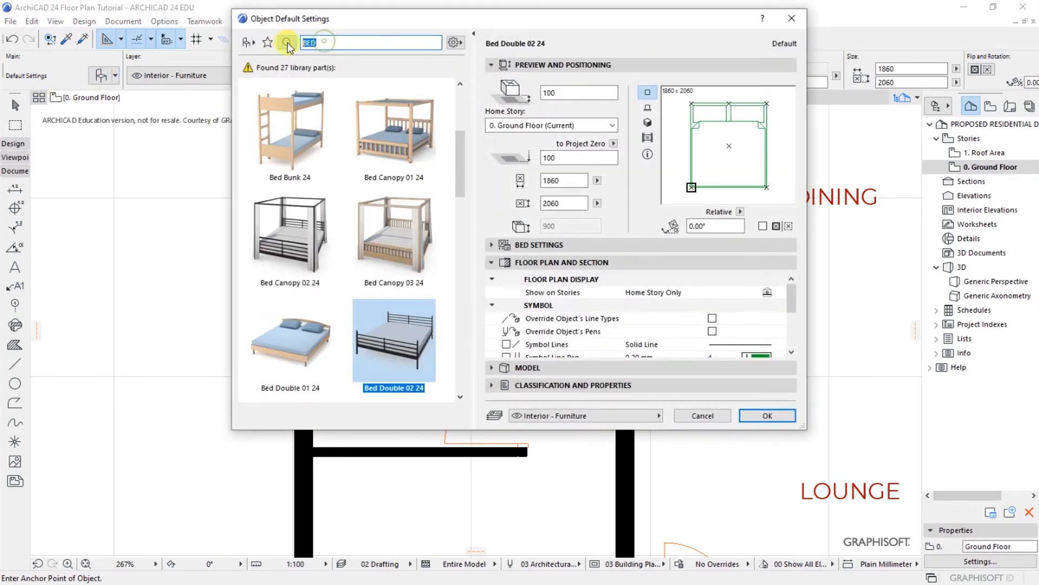
{"action": "type", "text": "w"}
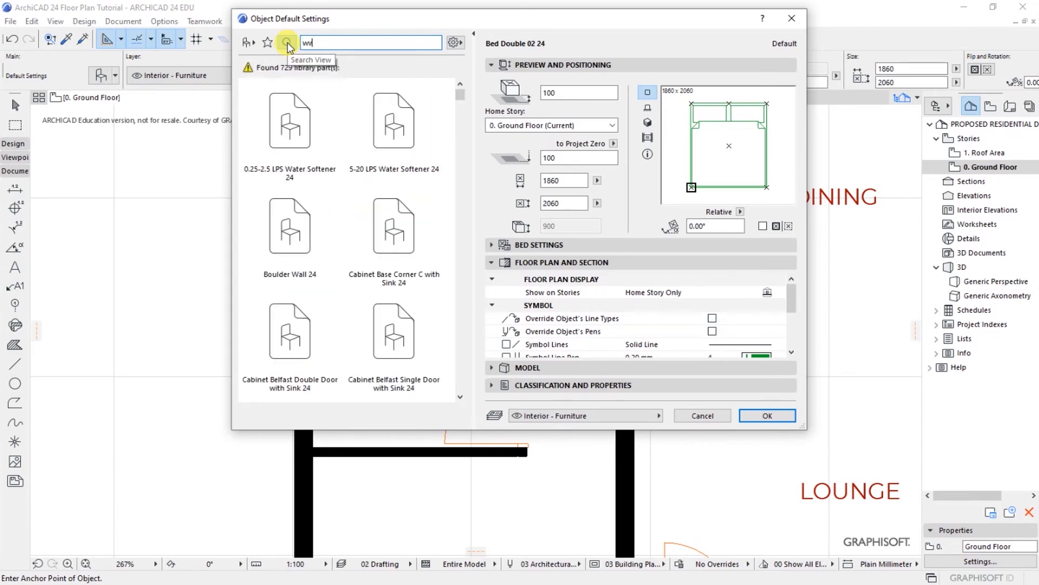
{"action": "type", "text": "a"}
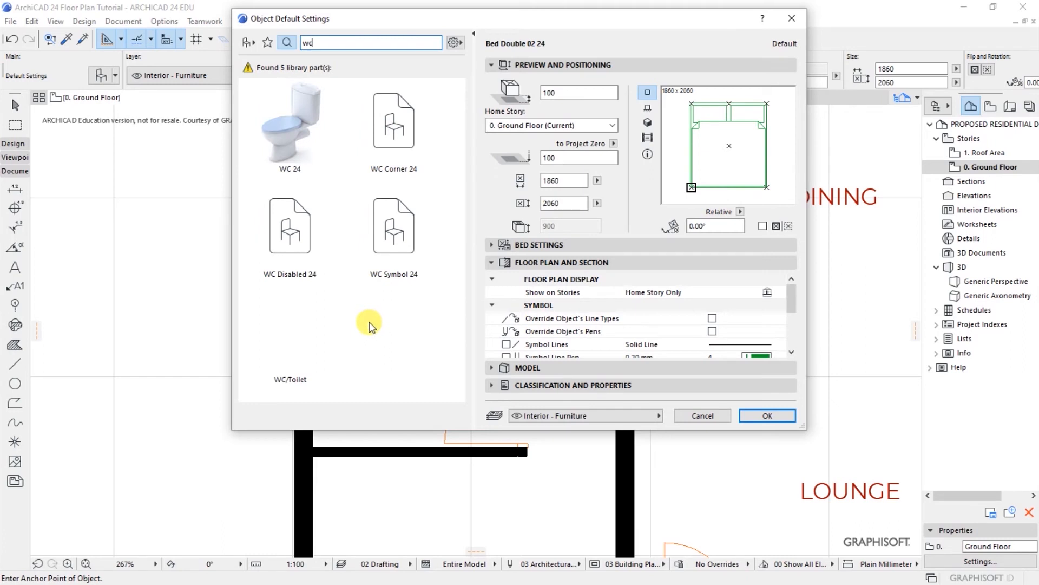
{"action": "left_click", "coordinate": [273, 142]}
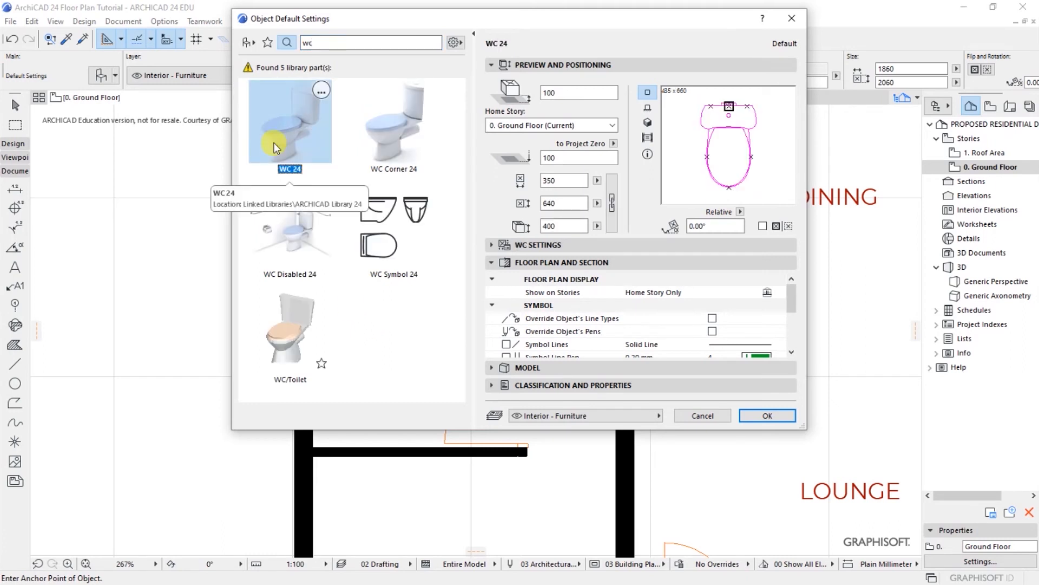
{"action": "double_click", "coordinate": [548, 92]}
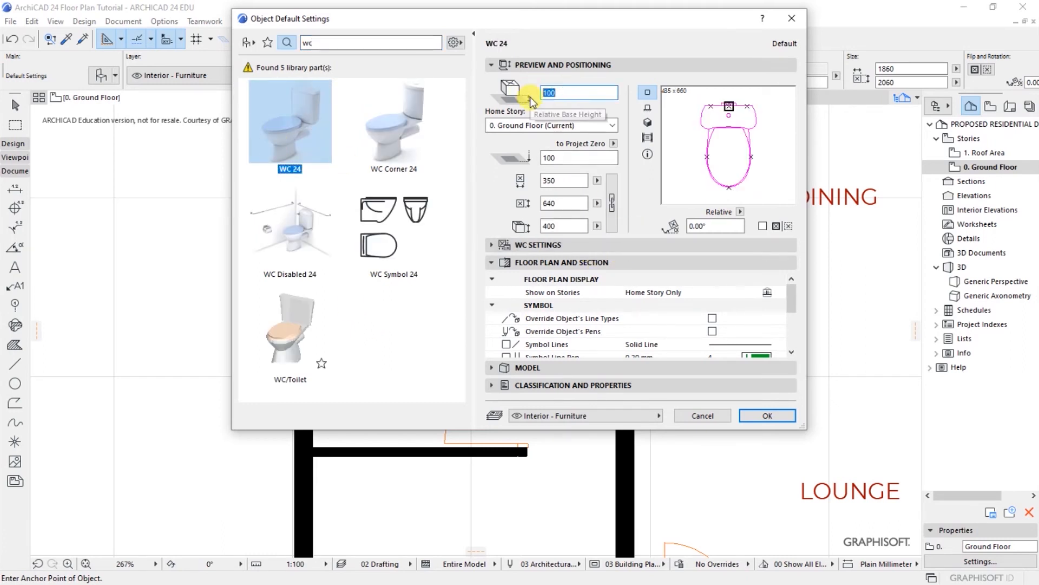
{"action": "type", "text": "0"}
{"action": "left_click", "coordinate": [570, 157]}
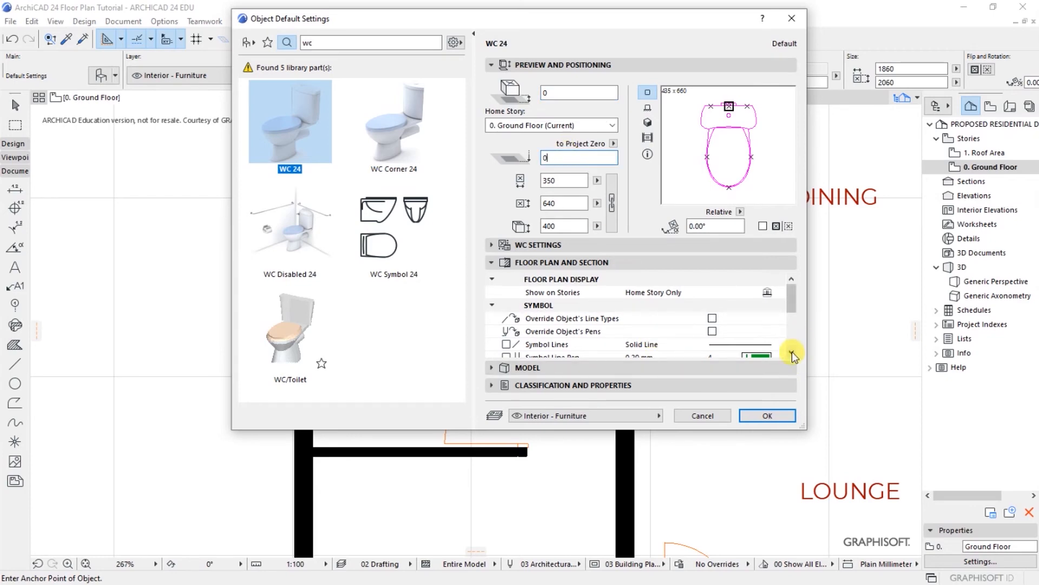
{"action": "left_click", "coordinate": [768, 415]}
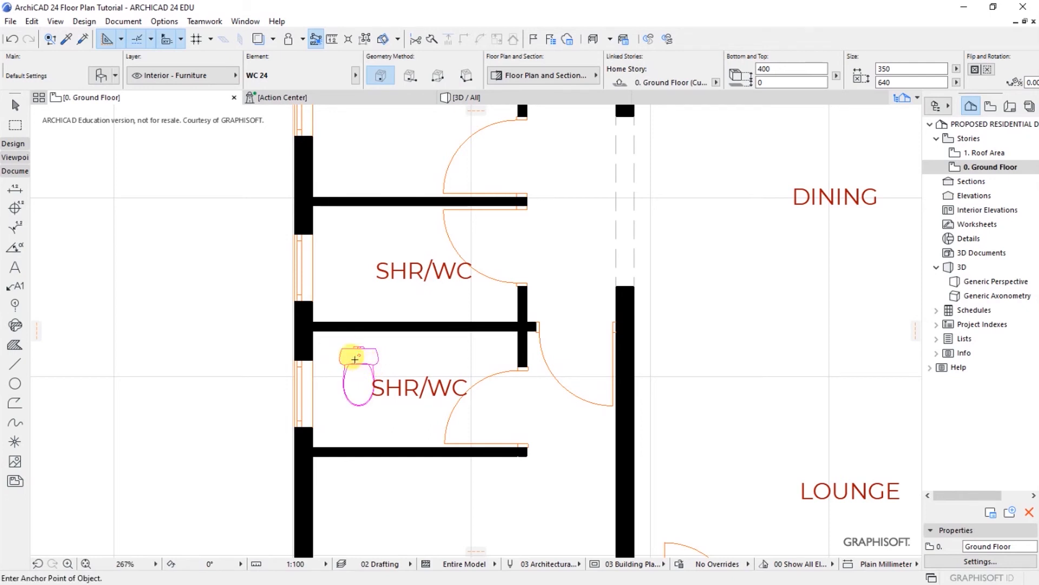
Step: Place the WC in the lower SHR/WC, backed against the north wall and slid to the west wall
{"action": "left_click", "coordinate": [354, 359]}
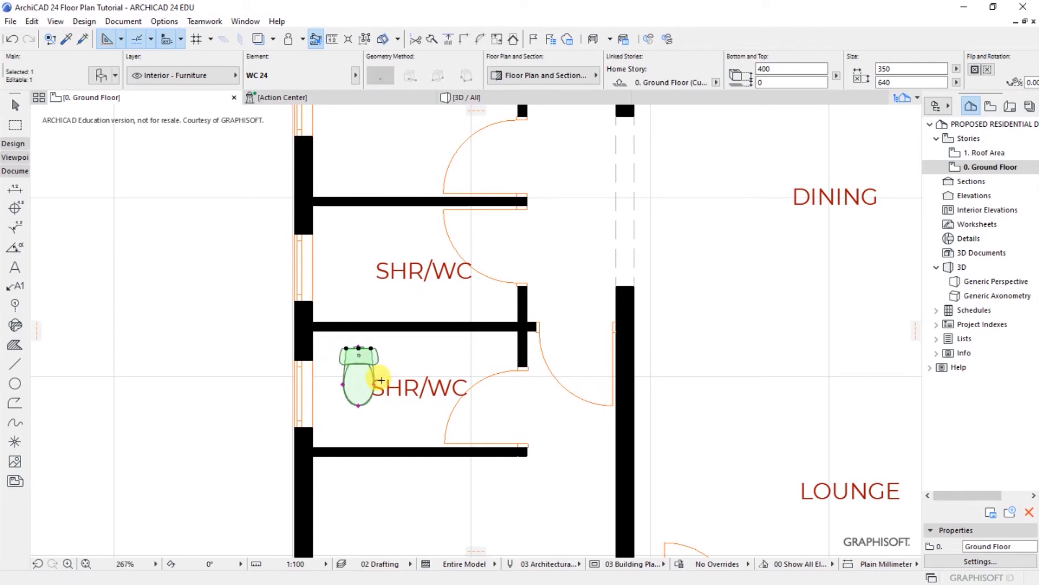
{"action": "key", "text": "ctrl+d"}
{"action": "scroll", "coordinate": [358, 351], "scroll_direction": "up", "scroll_amount": 3}
{"action": "left_click", "coordinate": [384, 351]}
{"action": "left_click", "coordinate": [383, 307]}
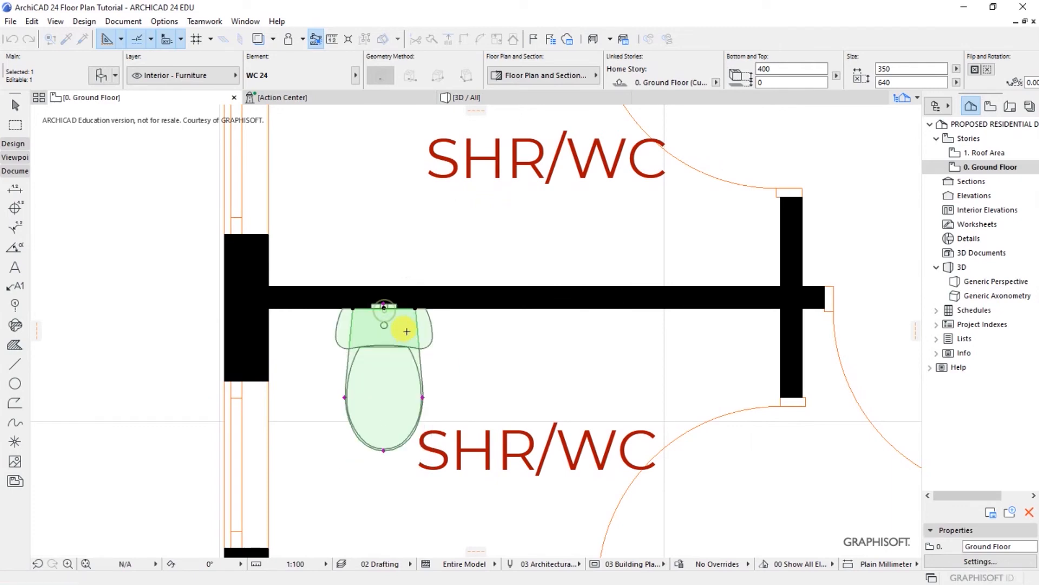
{"action": "key", "text": "ctrl+d"}
{"action": "scroll", "coordinate": [297, 336], "scroll_direction": "up", "scroll_amount": 3}
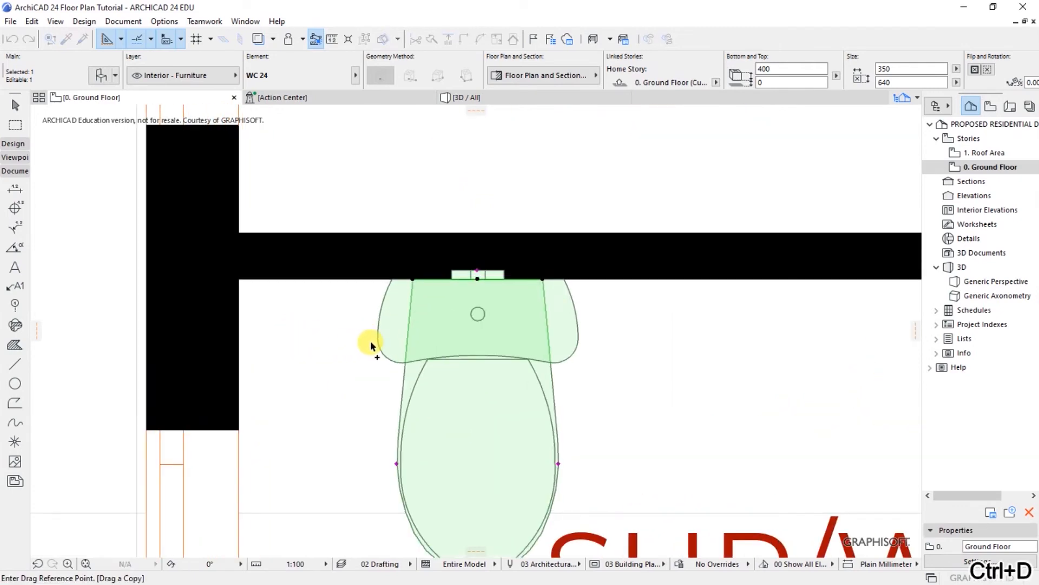
{"action": "left_click", "coordinate": [382, 355]}
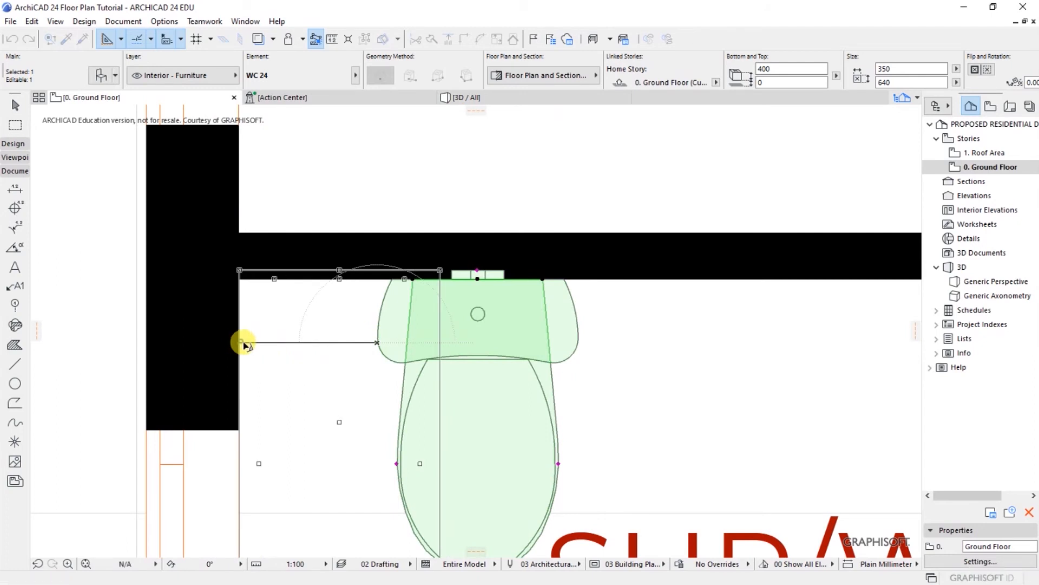
{"action": "left_click", "coordinate": [243, 355]}
Step: Move the WC 350 away from the west wall
{"action": "key", "text": "ctrl+d"}
{"action": "left_click", "coordinate": [239, 341]}
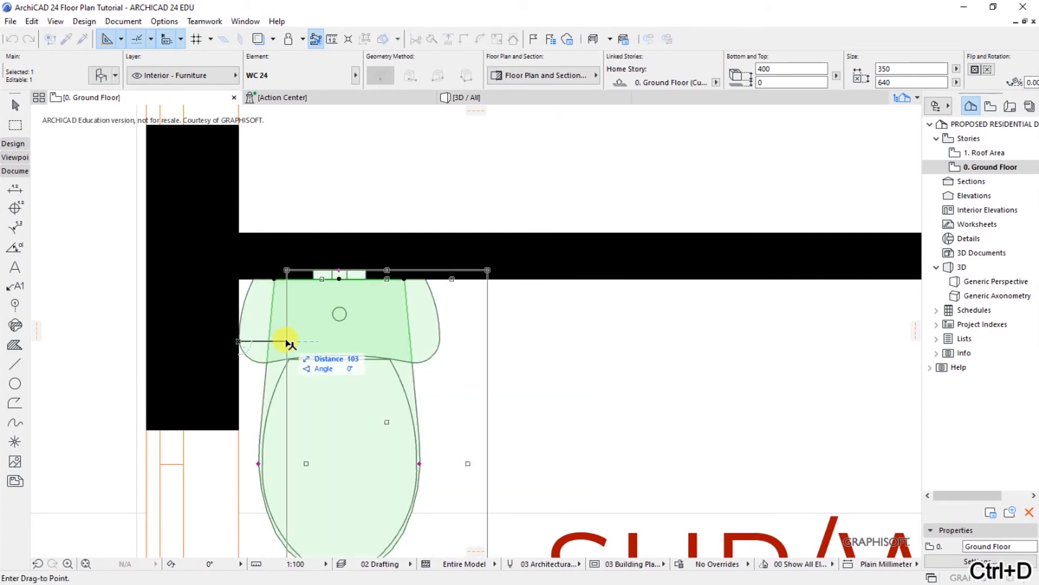
{"action": "key", "text": "Tab"}
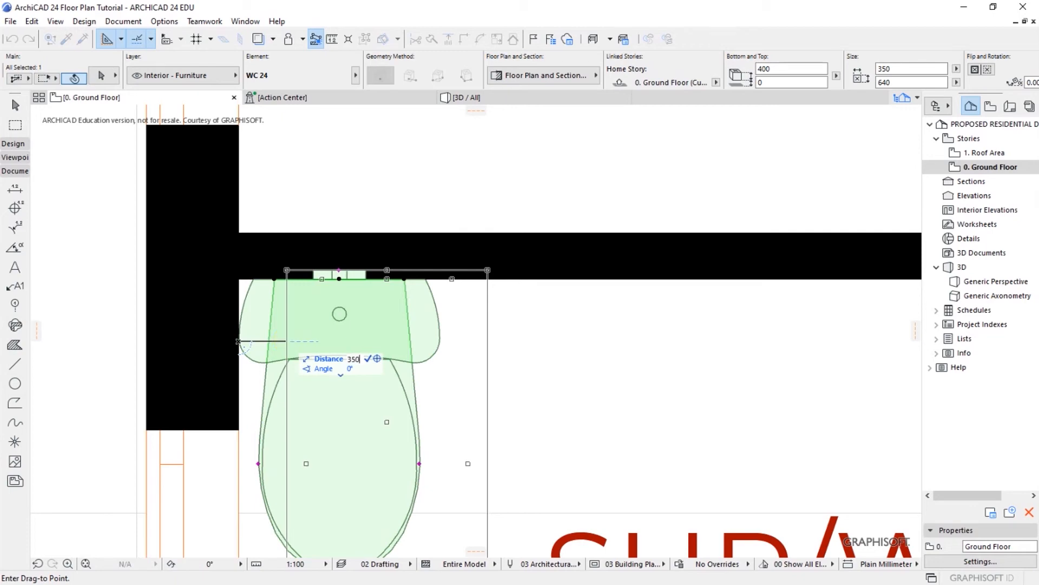
{"action": "key", "text": "Return"}
{"action": "scroll", "coordinate": [430, 325], "scroll_direction": "down", "scroll_amount": 4}
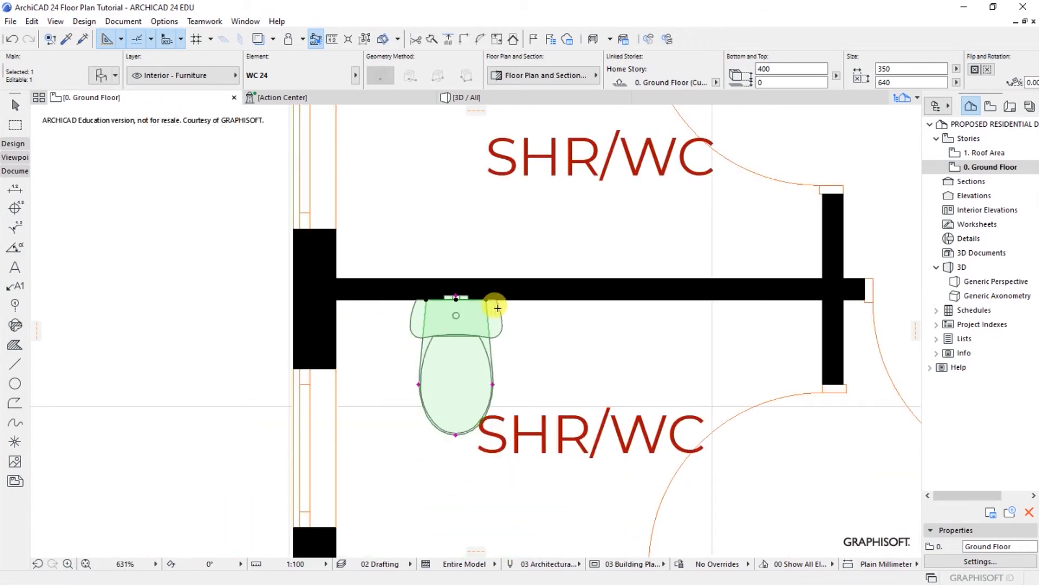
{"action": "scroll", "coordinate": [476, 314], "scroll_direction": "down", "scroll_amount": 2}
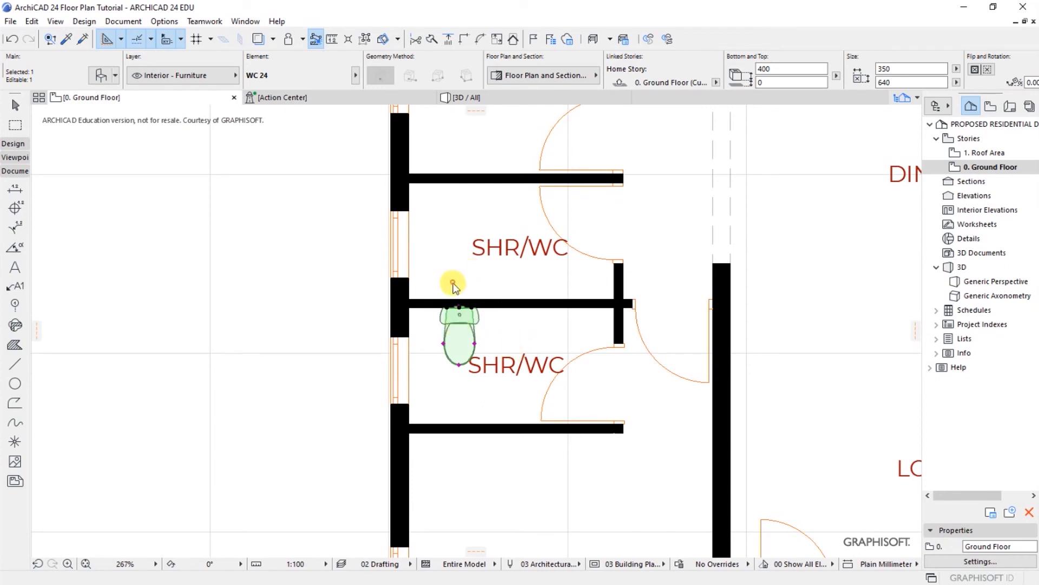
Step: Mirror a copy of the WC across the shared wall into the upper SHR/WC room
{"action": "right_click", "coordinate": [452, 282]}
{"action": "mouse_move", "coordinate": [499, 392]}
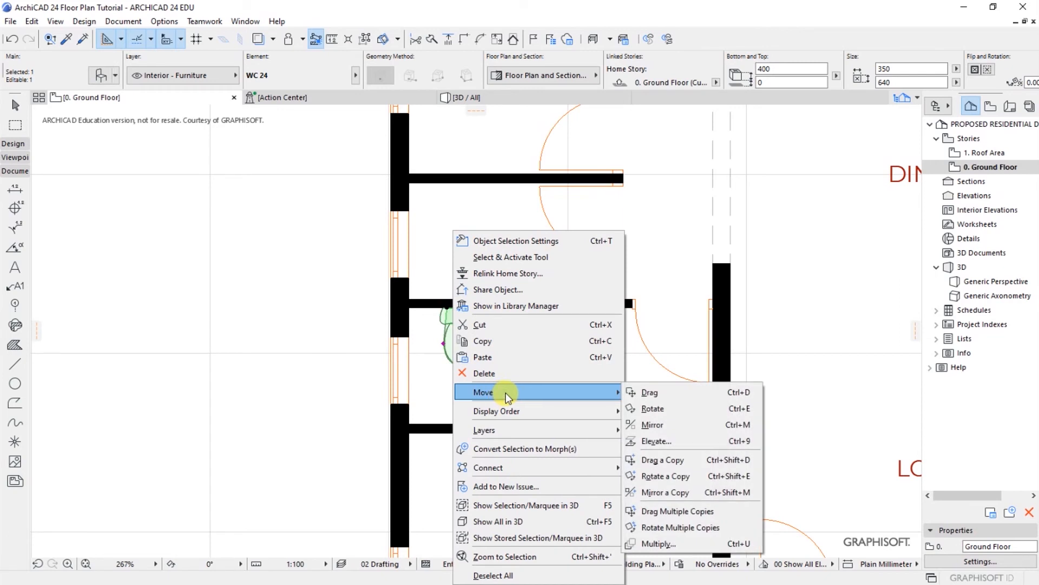
{"action": "left_click", "coordinate": [441, 250]}
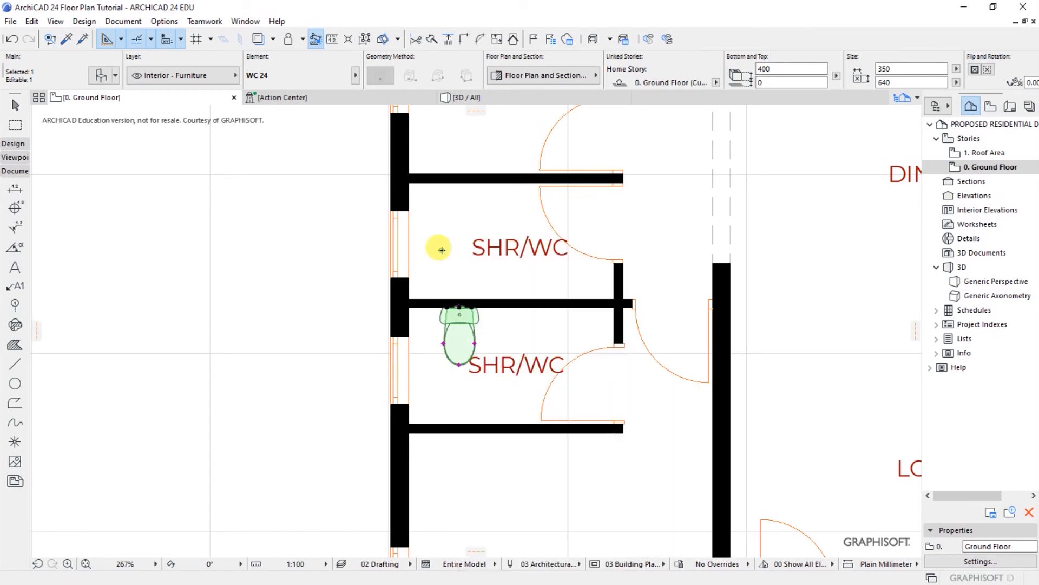
{"action": "right_click", "coordinate": [451, 273]}
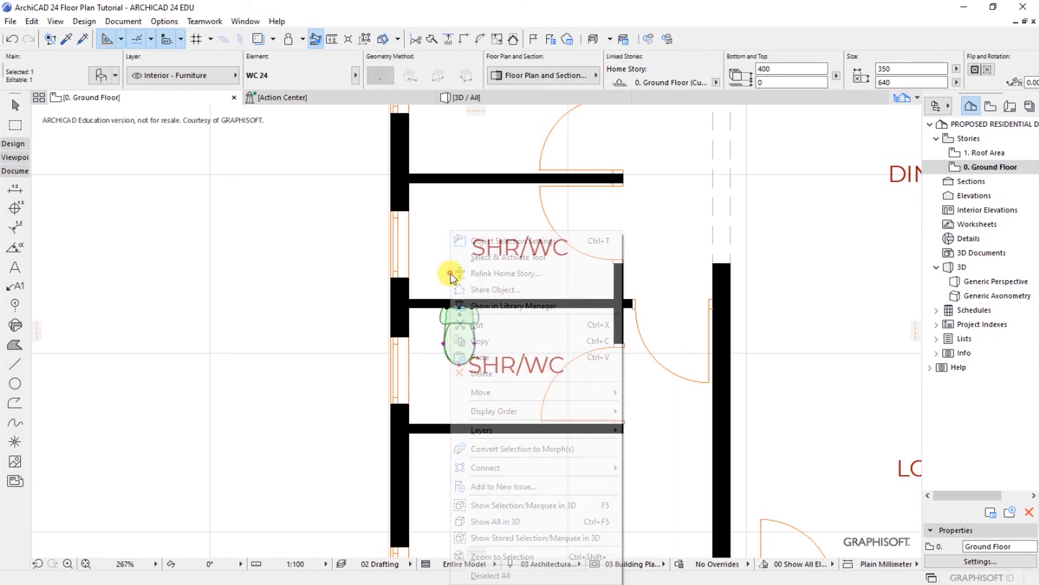
{"action": "mouse_move", "coordinate": [483, 394]}
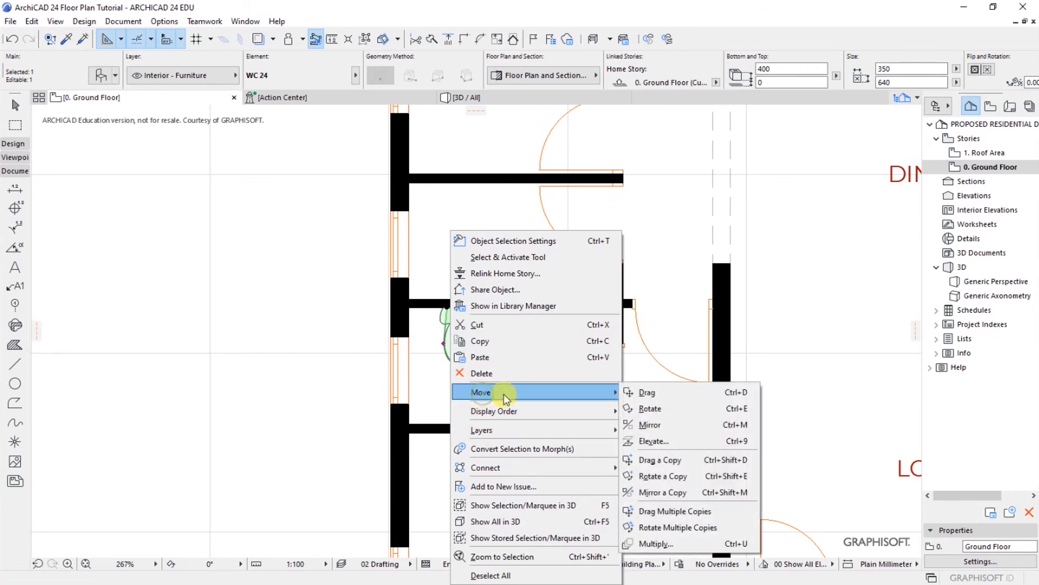
{"action": "left_click", "coordinate": [649, 492]}
{"action": "scroll", "coordinate": [443, 307], "scroll_direction": "up", "scroll_amount": 3}
{"action": "left_click", "coordinate": [426, 289]}
{"action": "left_click", "coordinate": [573, 298], "text": "shift"}
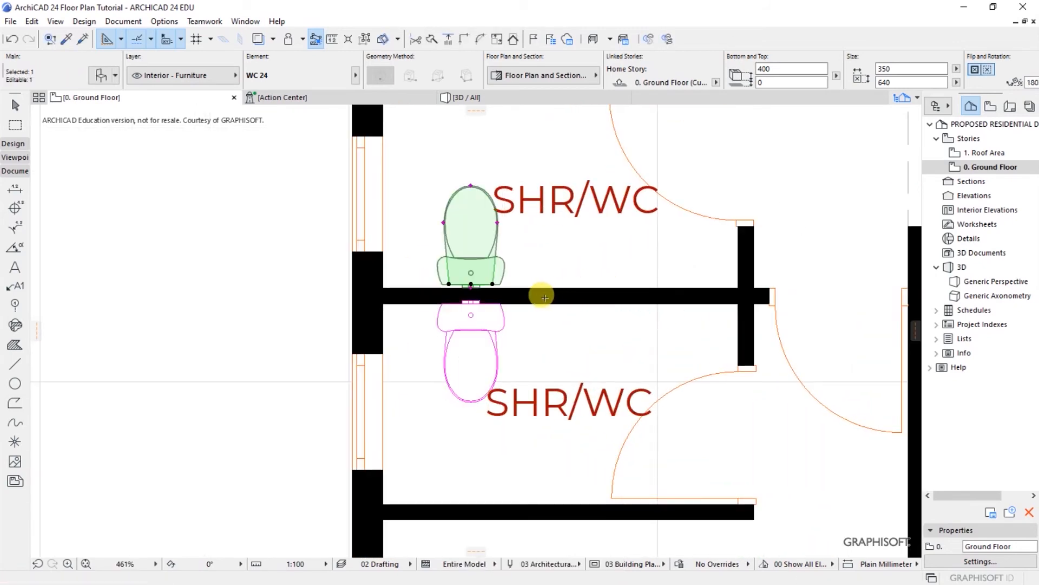
{"action": "scroll", "coordinate": [471, 295], "scroll_direction": "up", "scroll_amount": 5}
Step: Move the mirrored WC flush against the shared wall
{"action": "key", "text": "ctrl+d"}
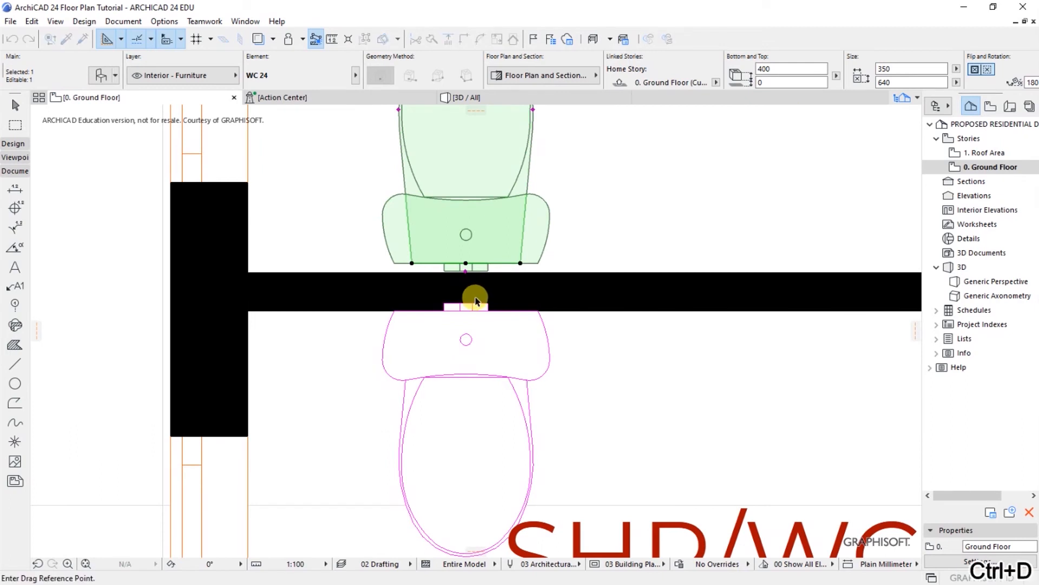
{"action": "left_click", "coordinate": [466, 264]}
{"action": "left_click", "coordinate": [464, 271]}
{"action": "key", "text": "Escape"}
{"action": "scroll", "coordinate": [375, 349], "scroll_direction": "down", "scroll_amount": 4}
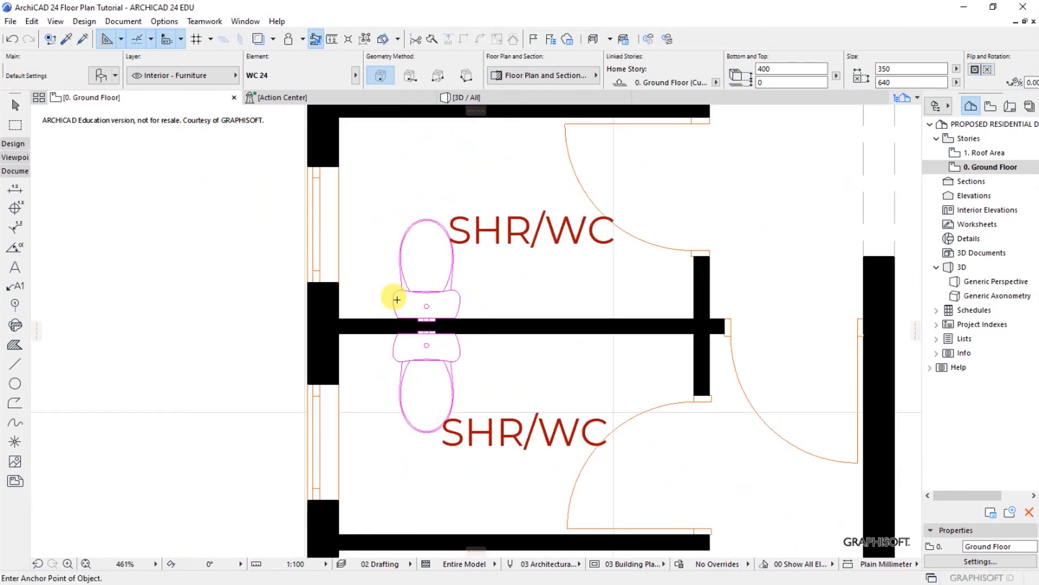
{"action": "scroll", "coordinate": [351, 325], "scroll_direction": "up", "scroll_amount": 1}
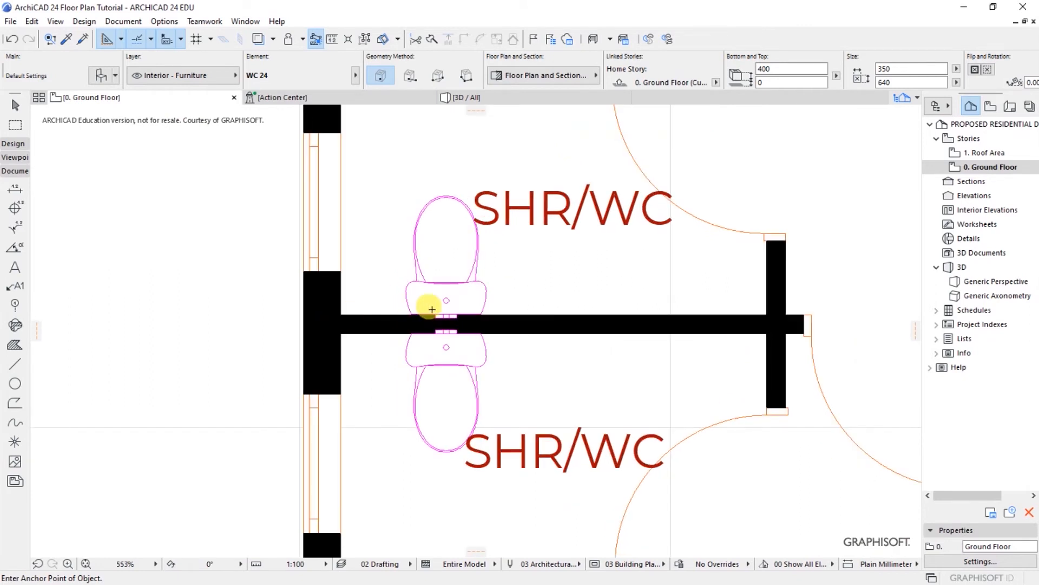
{"action": "scroll", "coordinate": [299, 344], "scroll_direction": "up", "scroll_amount": 1}
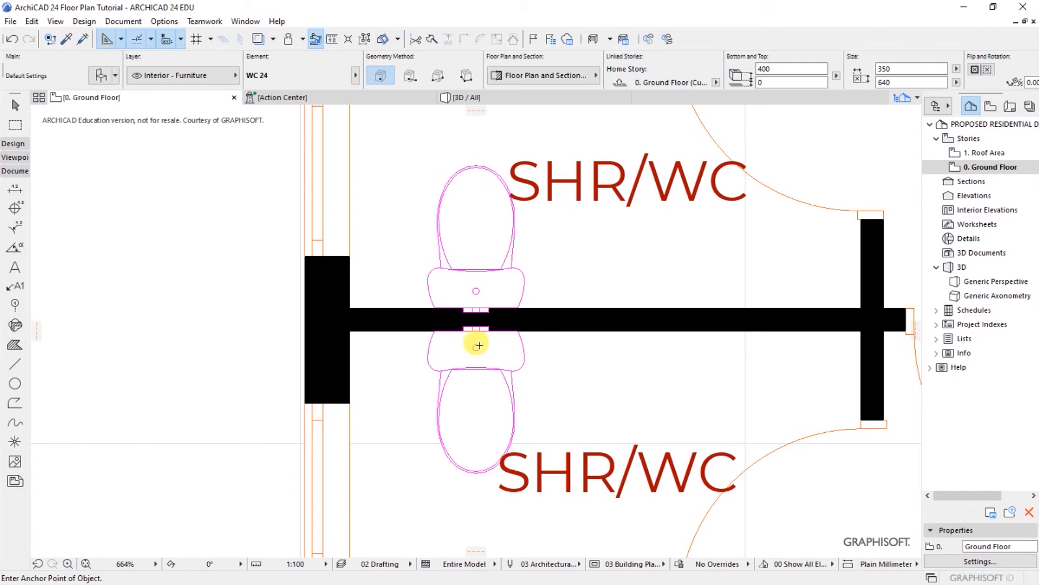
{"action": "scroll", "coordinate": [362, 331], "scroll_direction": "down", "scroll_amount": 4}
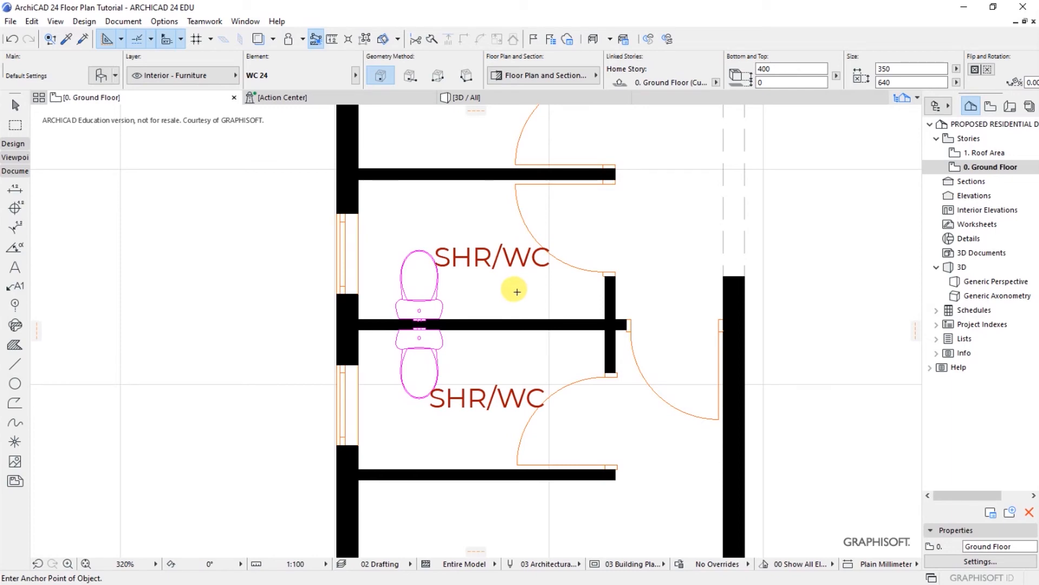
Step: Search the library for 'basin' and choose Basin 24 as the default object
{"action": "left_click", "coordinate": [99, 77]}
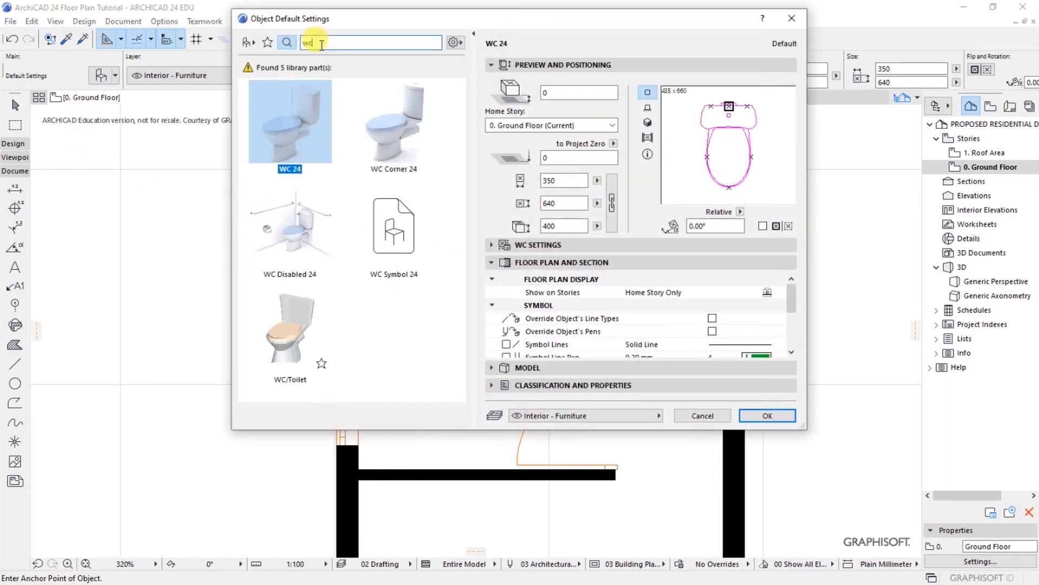
{"action": "left_click", "coordinate": [321, 43]}
{"action": "key", "text": "BackSpace"}
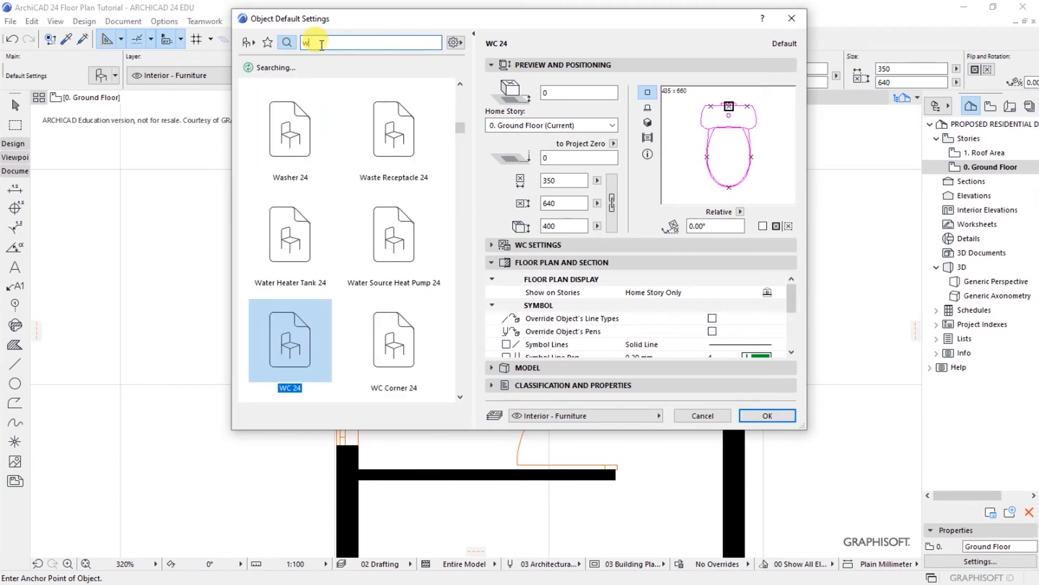
{"action": "key", "text": "BackSpace"}
{"action": "type", "text": "b"}
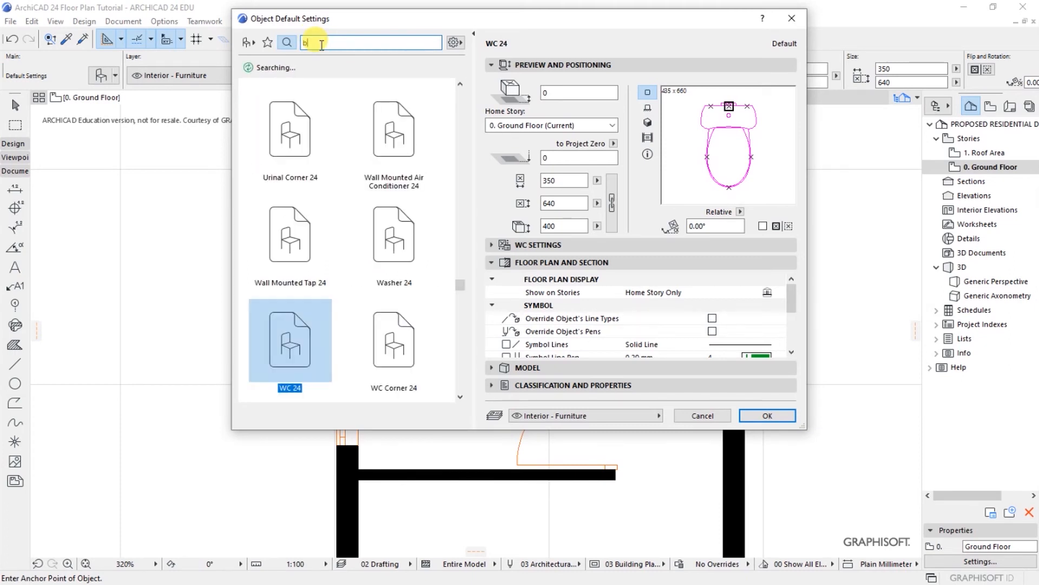
{"action": "type", "text": "asin"}
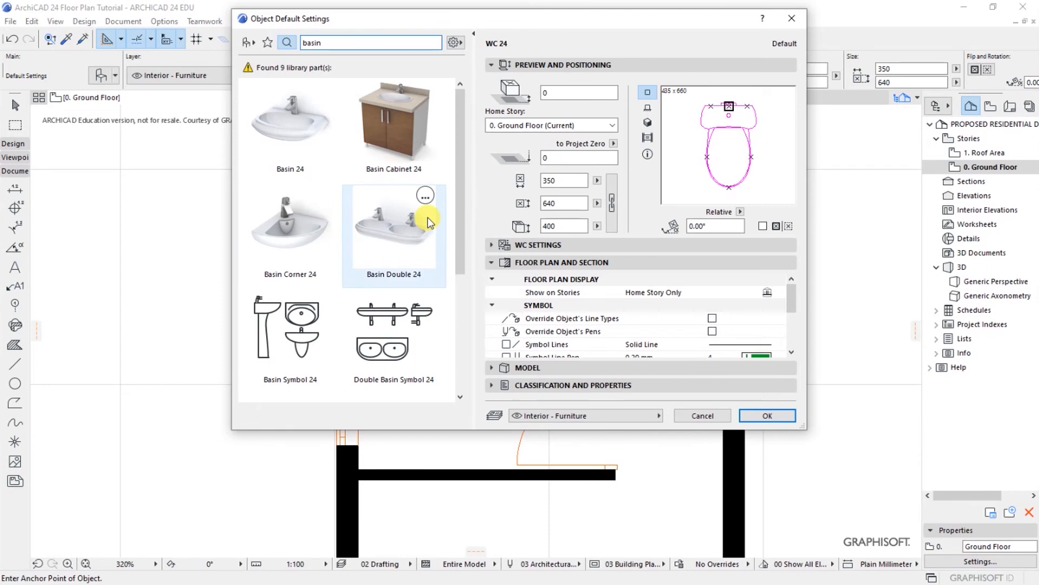
{"action": "left_click", "coordinate": [294, 126]}
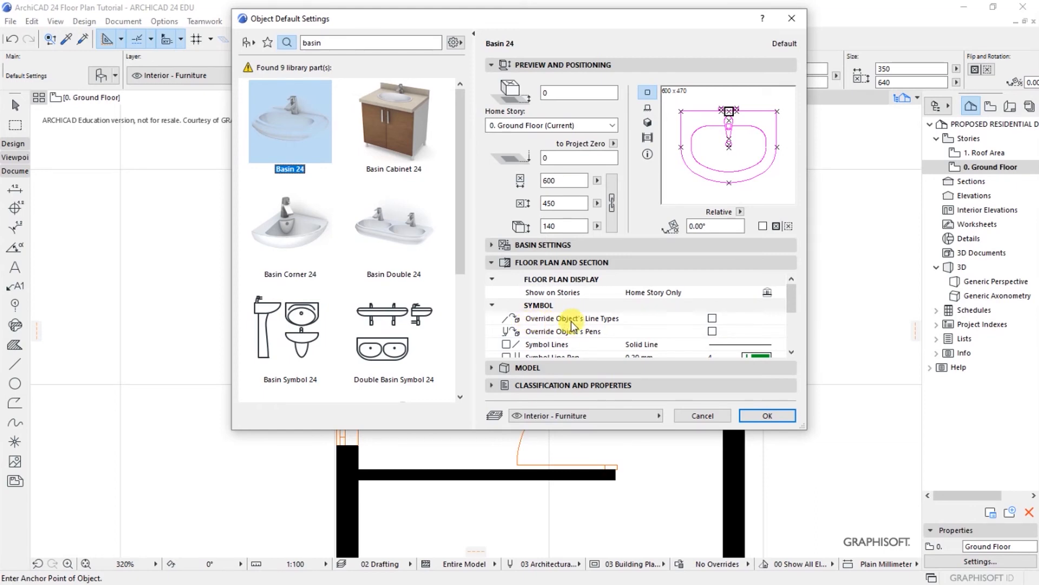
Step: Override the basin's line types and set its symbol line, cut line and cut fill pens to black
{"action": "left_click", "coordinate": [712, 318]}
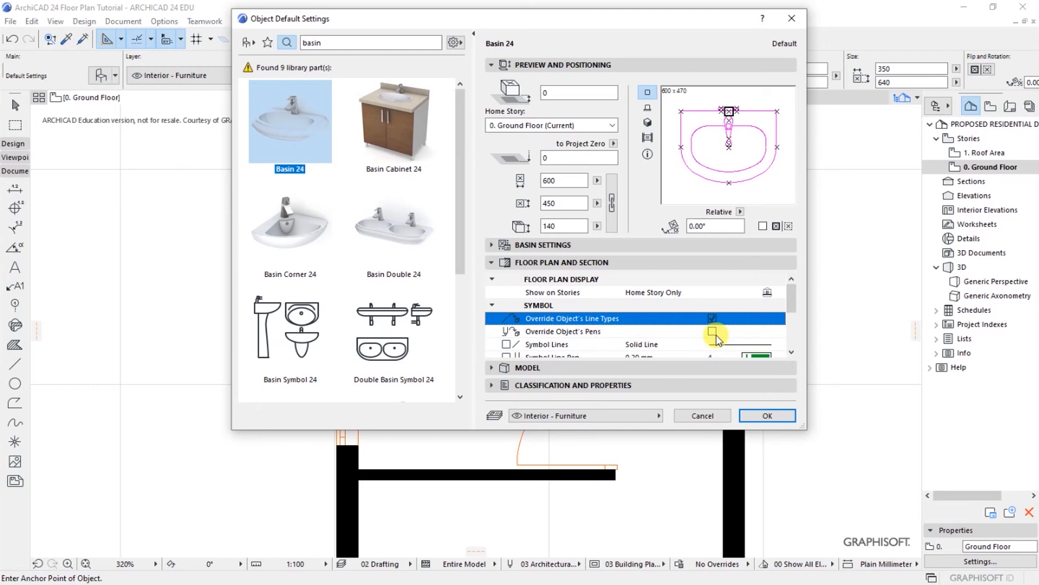
{"action": "left_click", "coordinate": [712, 331]}
{"action": "left_click", "coordinate": [792, 352]}
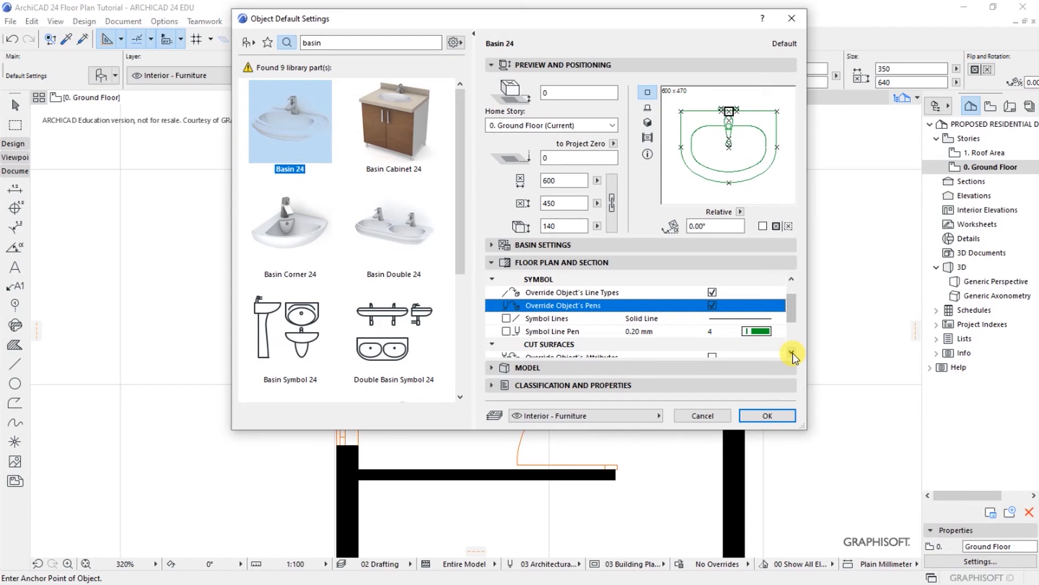
{"action": "left_click", "coordinate": [757, 331]}
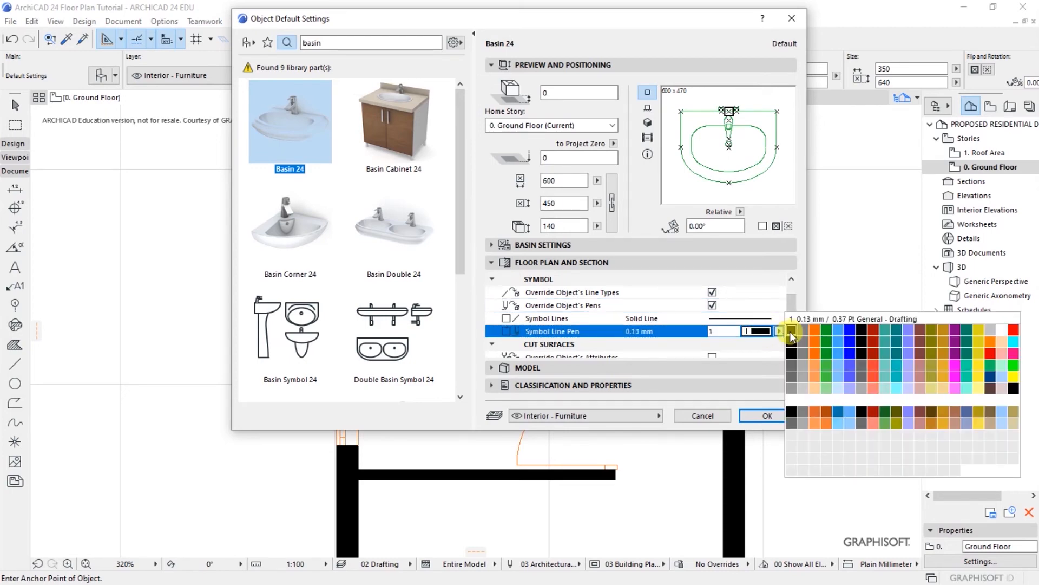
{"action": "left_click", "coordinate": [791, 333]}
{"action": "scroll", "coordinate": [791, 352], "scroll_direction": "down", "scroll_amount": 5}
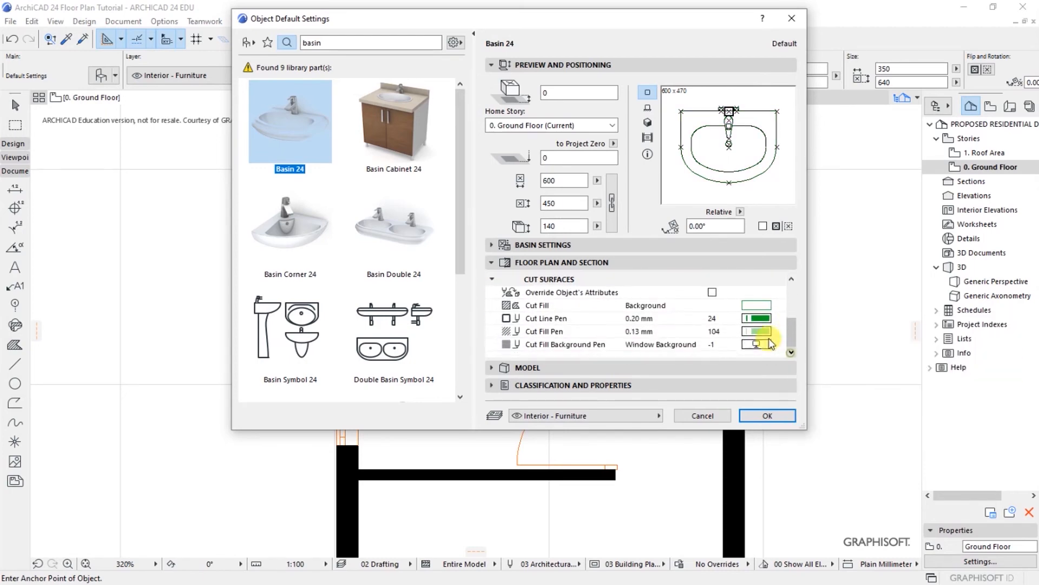
{"action": "left_click", "coordinate": [758, 318]}
{"action": "left_click", "coordinate": [793, 317]}
{"action": "left_click", "coordinate": [780, 331]}
{"action": "left_click", "coordinate": [792, 332]}
{"action": "left_click", "coordinate": [769, 415]}
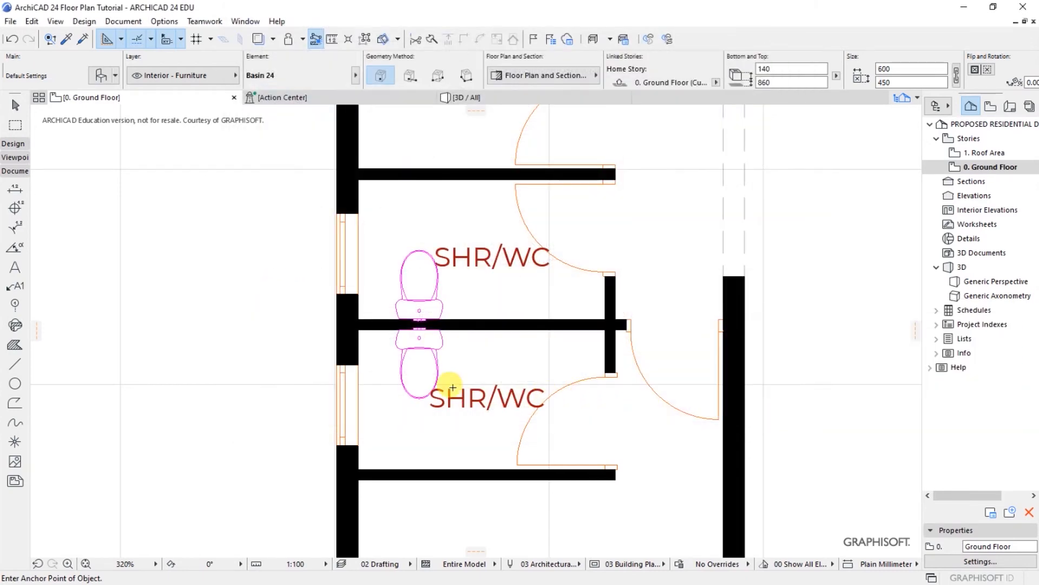
Step: Place the washbasin in the lower SHR/WC and move it against the shared wall
{"action": "scroll", "coordinate": [532, 339], "scroll_direction": "up", "scroll_amount": 2}
{"action": "left_click", "coordinate": [551, 372]}
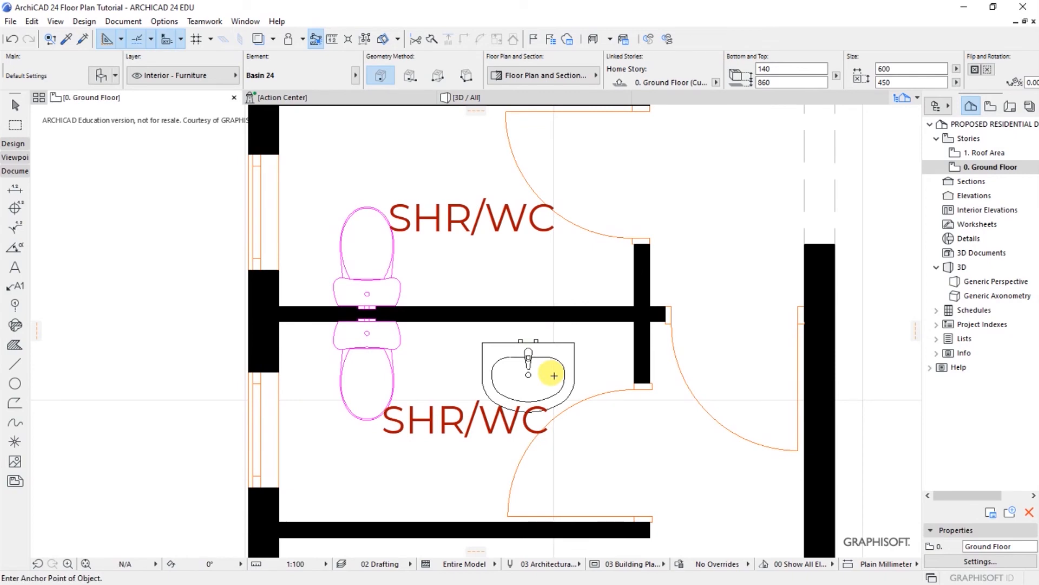
{"action": "left_click", "coordinate": [555, 371], "text": "shift"}
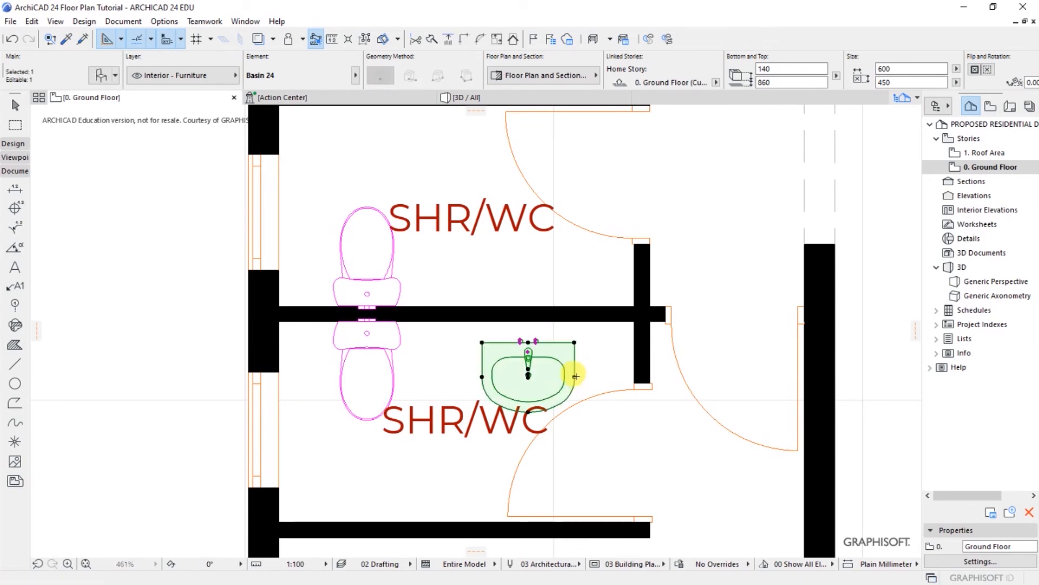
{"action": "key", "text": "ctrl+d"}
{"action": "left_click", "coordinate": [528, 351]}
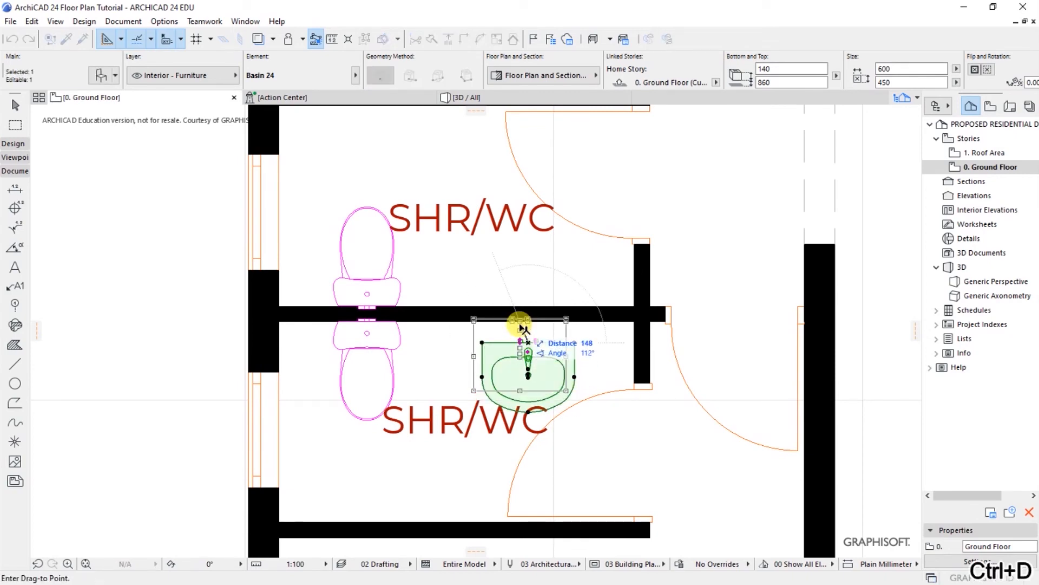
{"action": "left_click", "coordinate": [521, 327]}
Step: Mirror a copy of the washbasin across the shared wall into the upper SHR/WC
{"action": "right_click", "coordinate": [482, 281]}
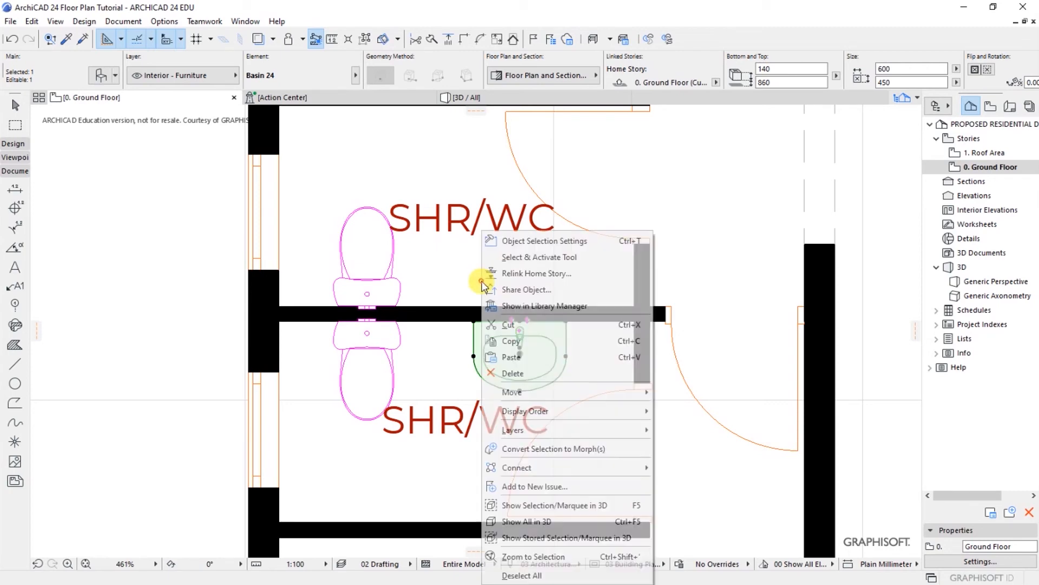
{"action": "mouse_move", "coordinate": [518, 392]}
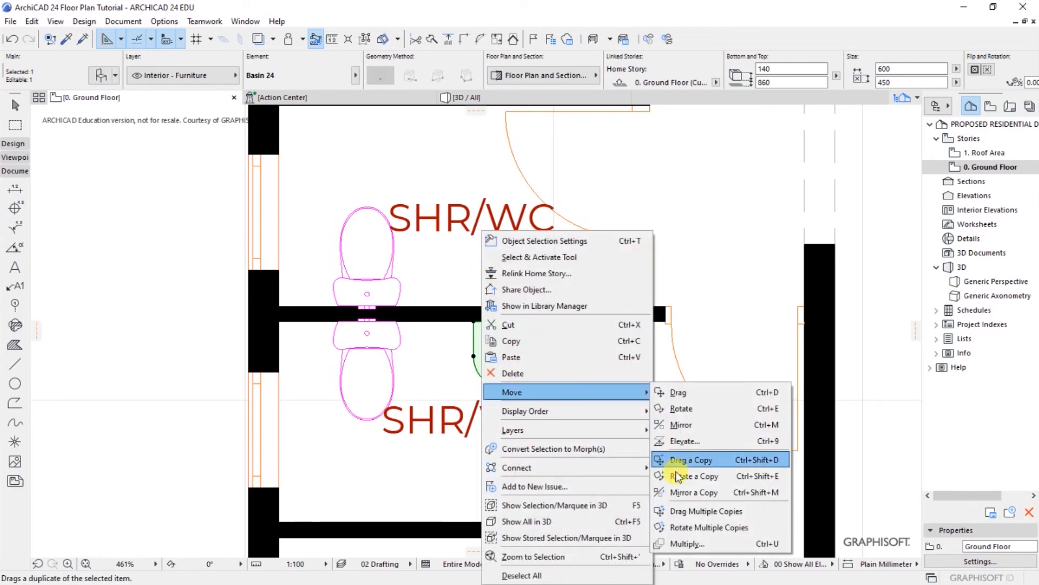
{"action": "left_click", "coordinate": [684, 492]}
{"action": "left_click", "coordinate": [486, 310]}
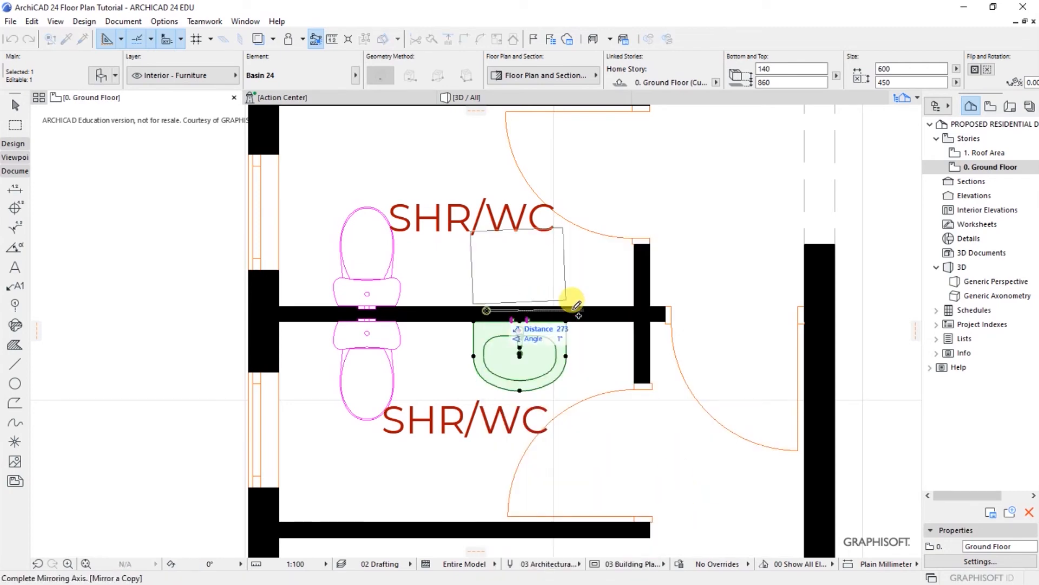
{"action": "left_click", "coordinate": [597, 313], "text": "shift"}
Step: Move the mirrored basin copy flush against the shared wall
{"action": "scroll", "coordinate": [503, 311], "scroll_direction": "up", "scroll_amount": 4}
{"action": "key", "text": "ctrl+d"}
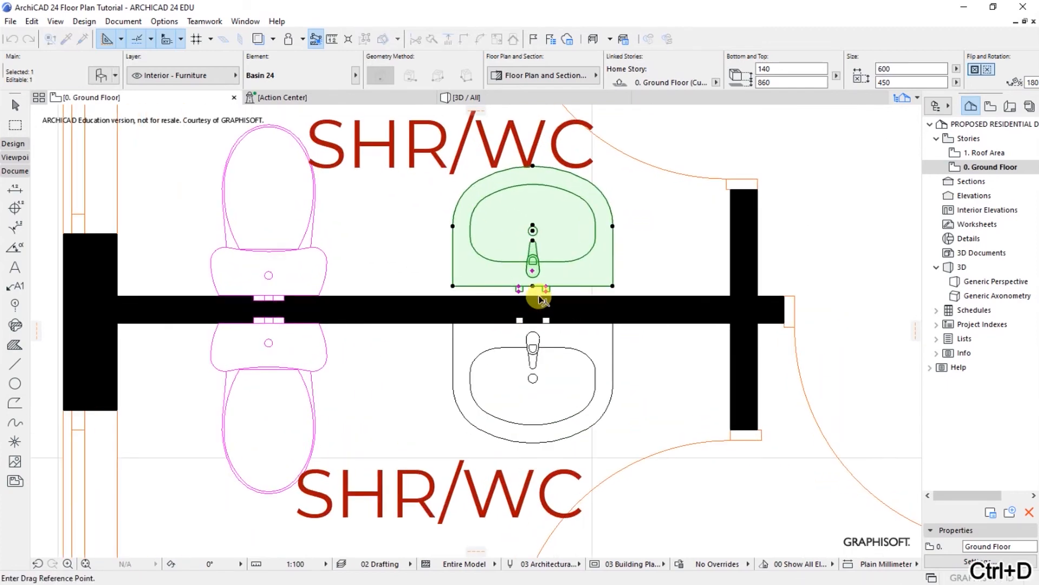
{"action": "scroll", "coordinate": [540, 299], "scroll_direction": "up", "scroll_amount": 3}
{"action": "left_click", "coordinate": [526, 274]}
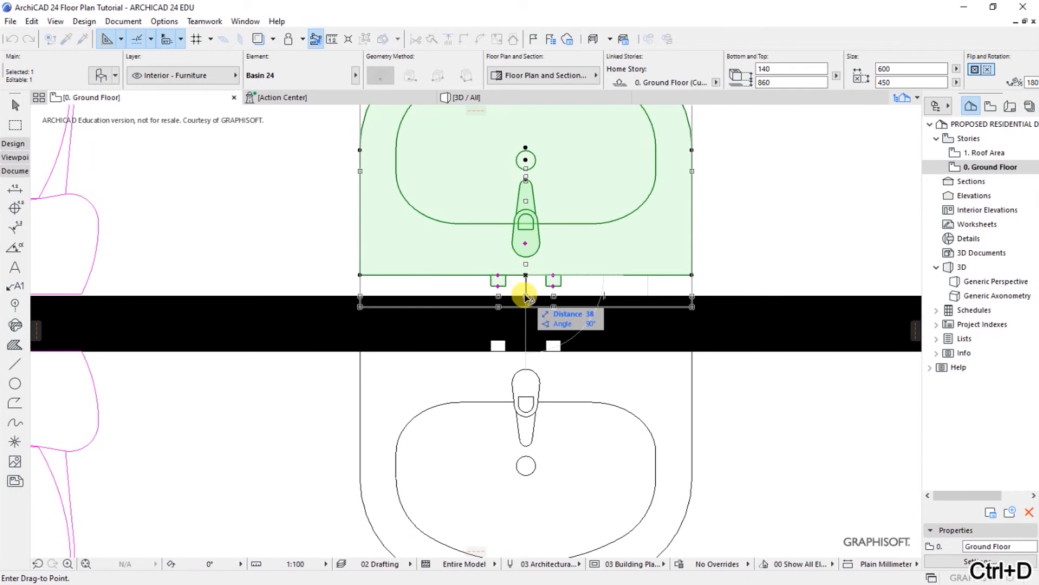
{"action": "left_click", "coordinate": [525, 297]}
{"action": "key", "text": "Escape"}
Step: Place an extra basin below the toilet, undo it, and select one toilet
{"action": "scroll", "coordinate": [694, 277], "scroll_direction": "down", "scroll_amount": 3}
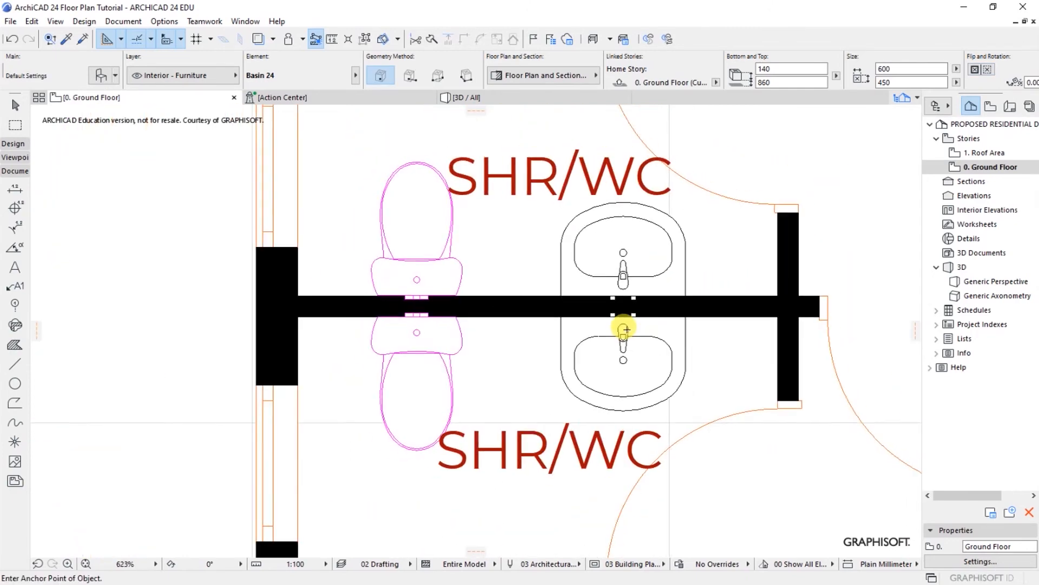
{"action": "scroll", "coordinate": [626, 328], "scroll_direction": "down", "scroll_amount": 2}
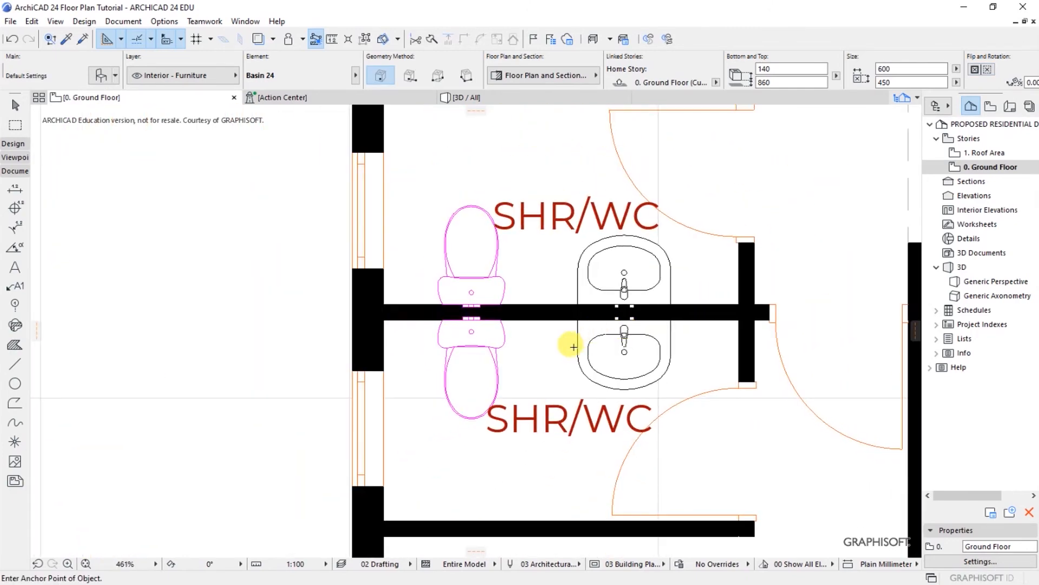
{"action": "left_click", "coordinate": [496, 358]}
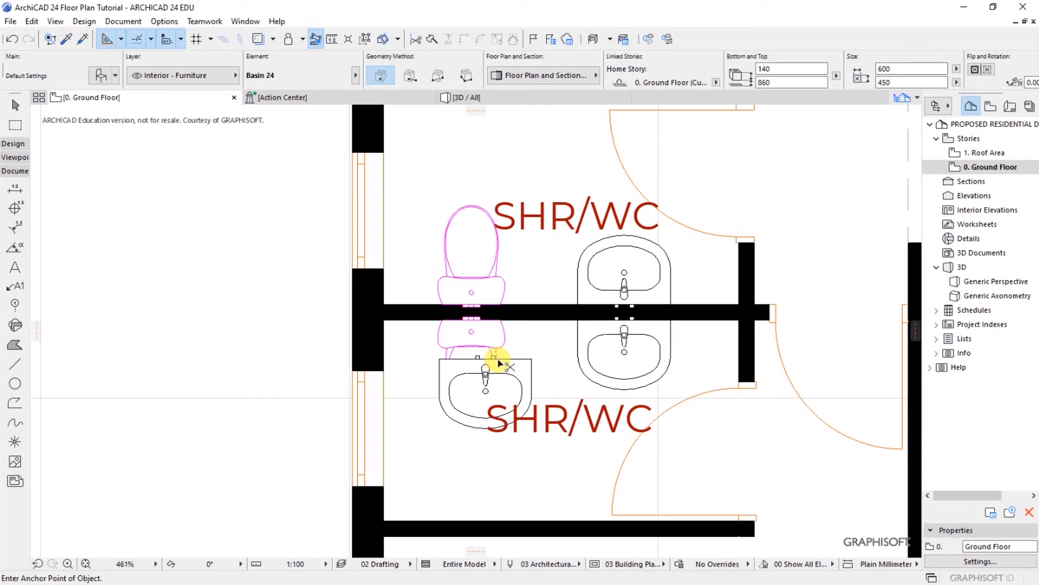
{"action": "key", "text": "ctrl+z"}
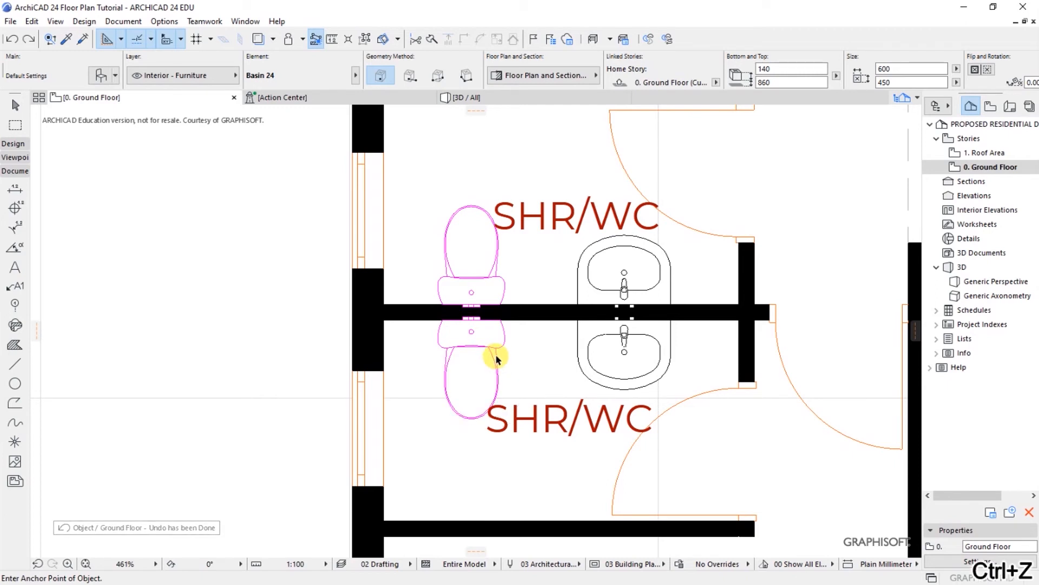
{"action": "left_click", "coordinate": [497, 358], "text": "shift"}
Step: Select both WC fixtures and enable Override Line Types and Pens in their settings
{"action": "left_click", "coordinate": [479, 279], "text": "shift"}
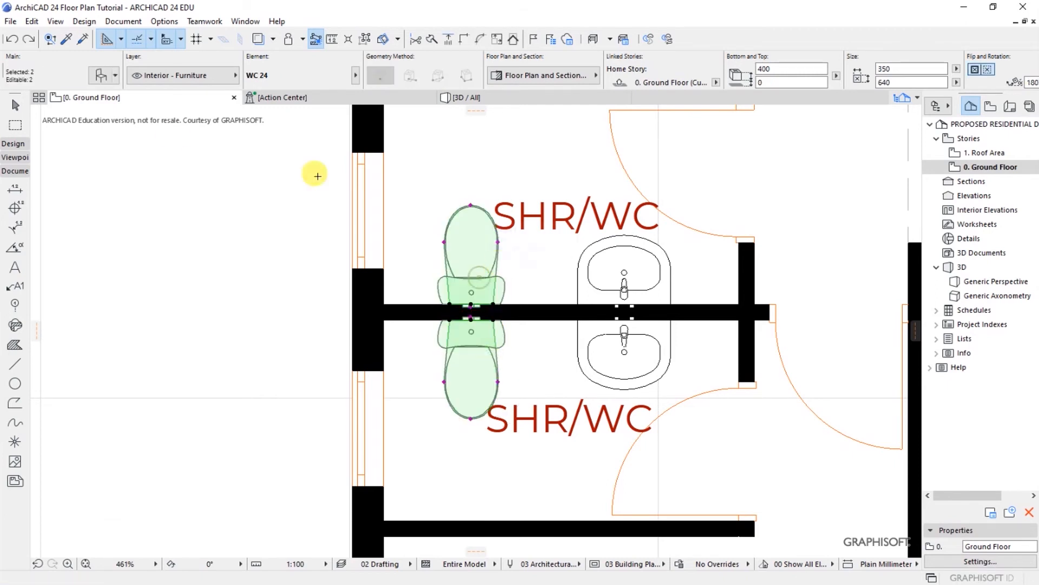
{"action": "key", "text": "ctrl+t"}
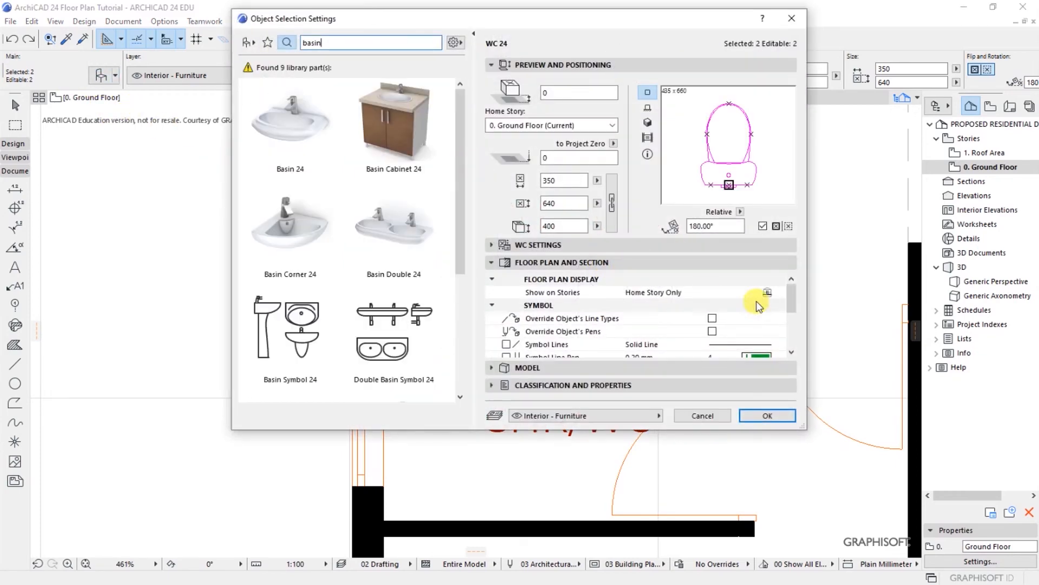
{"action": "left_click", "coordinate": [712, 320]}
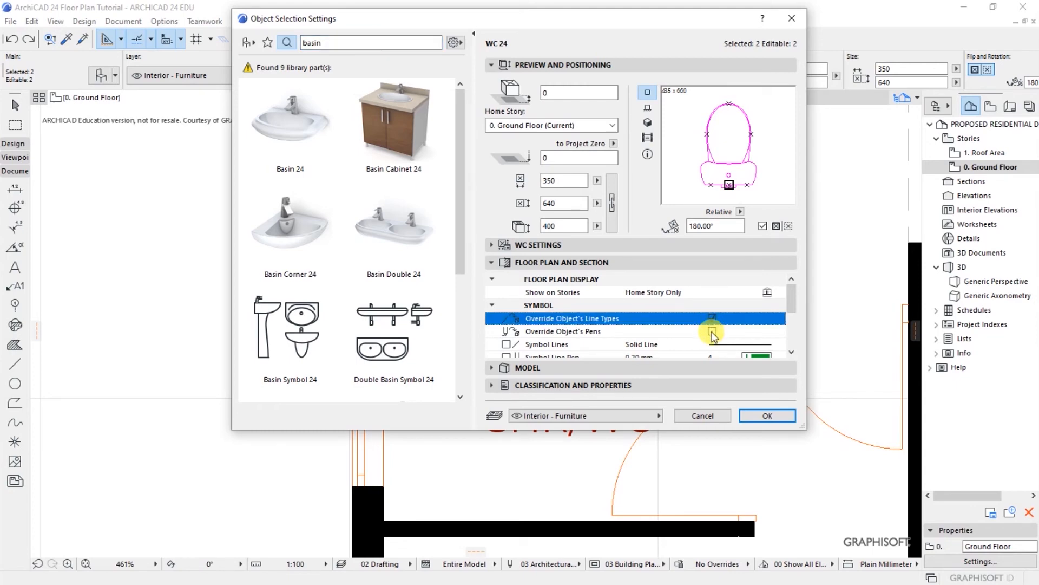
{"action": "left_click", "coordinate": [712, 333]}
{"action": "scroll", "coordinate": [794, 356], "scroll_direction": "down", "scroll_amount": 2}
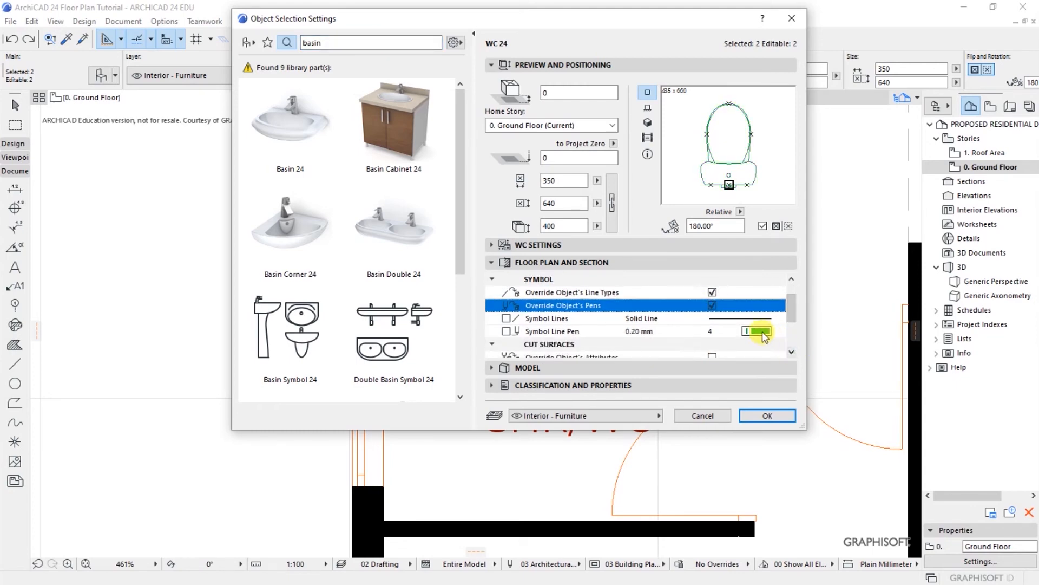
Step: Set the symbol line and cut line pens to pen 1 and a dark cut fill pen
{"action": "left_click", "coordinate": [757, 331]}
{"action": "left_click", "coordinate": [795, 330]}
{"action": "scroll", "coordinate": [789, 350], "scroll_direction": "down", "scroll_amount": 4}
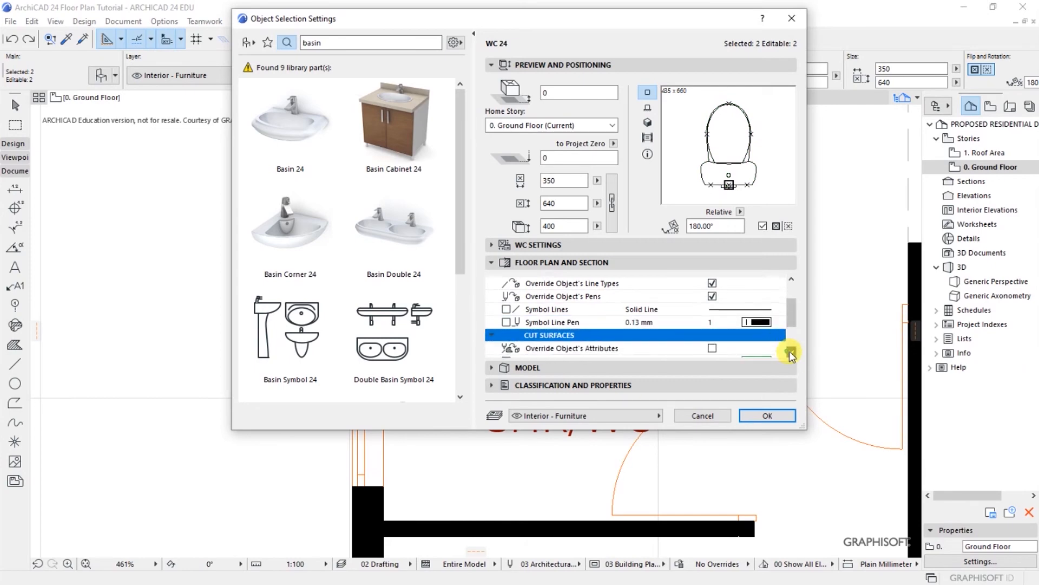
{"action": "left_click", "coordinate": [757, 318]}
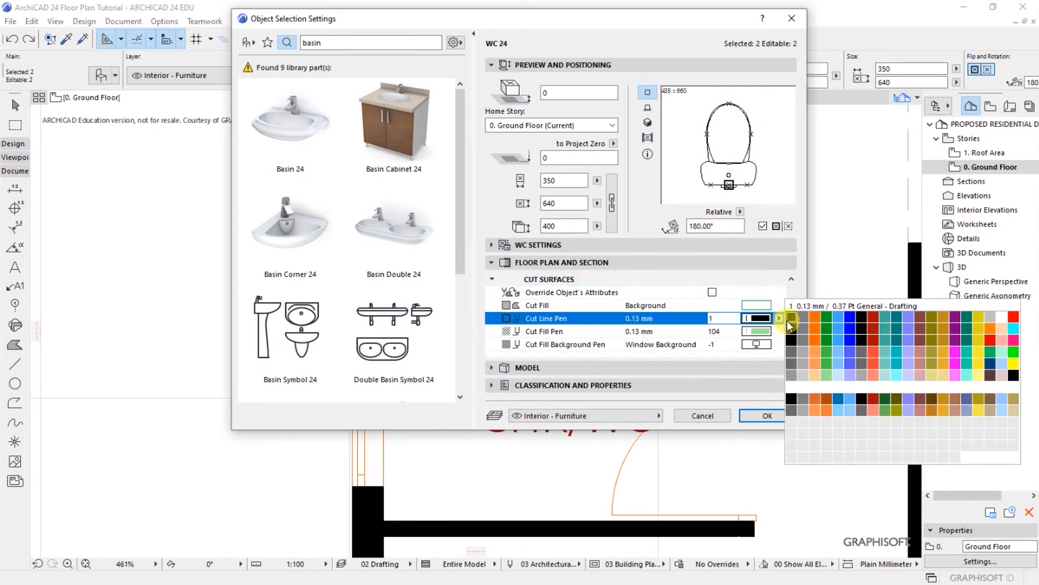
{"action": "left_click", "coordinate": [791, 318]}
{"action": "left_click", "coordinate": [759, 331]}
{"action": "left_click", "coordinate": [791, 330]}
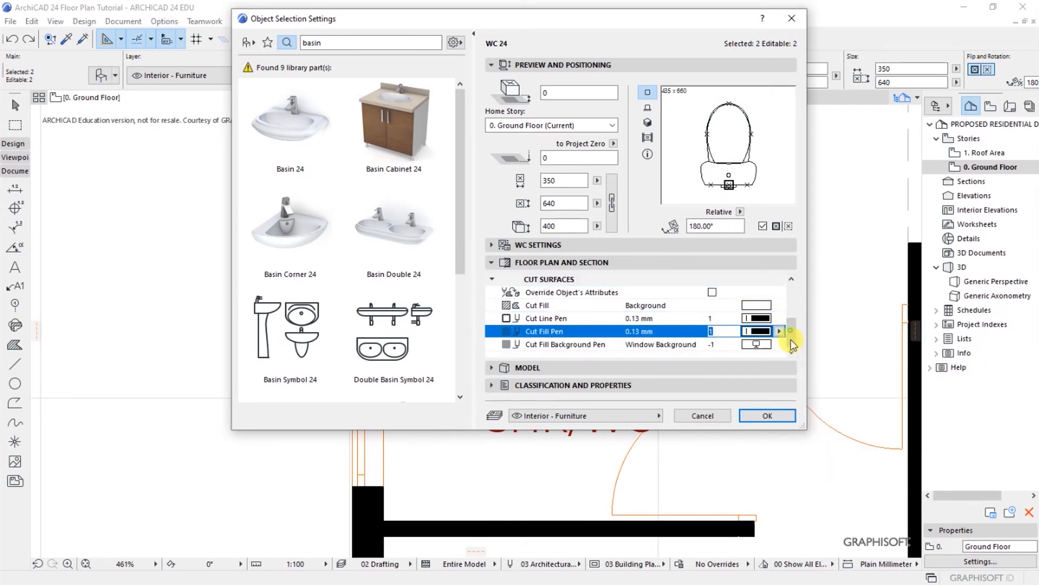
{"action": "left_click", "coordinate": [768, 415]}
{"action": "key", "text": "Escape"}
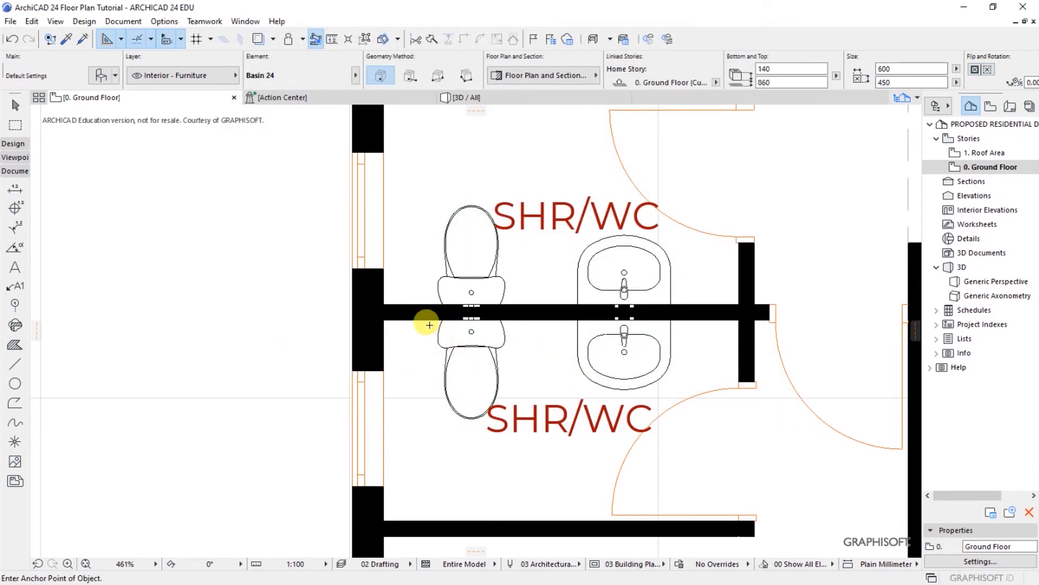
{"action": "scroll", "coordinate": [269, 313], "scroll_direction": "down", "scroll_amount": 5}
{"action": "scroll", "coordinate": [304, 355], "scroll_direction": "up", "scroll_amount": 2}
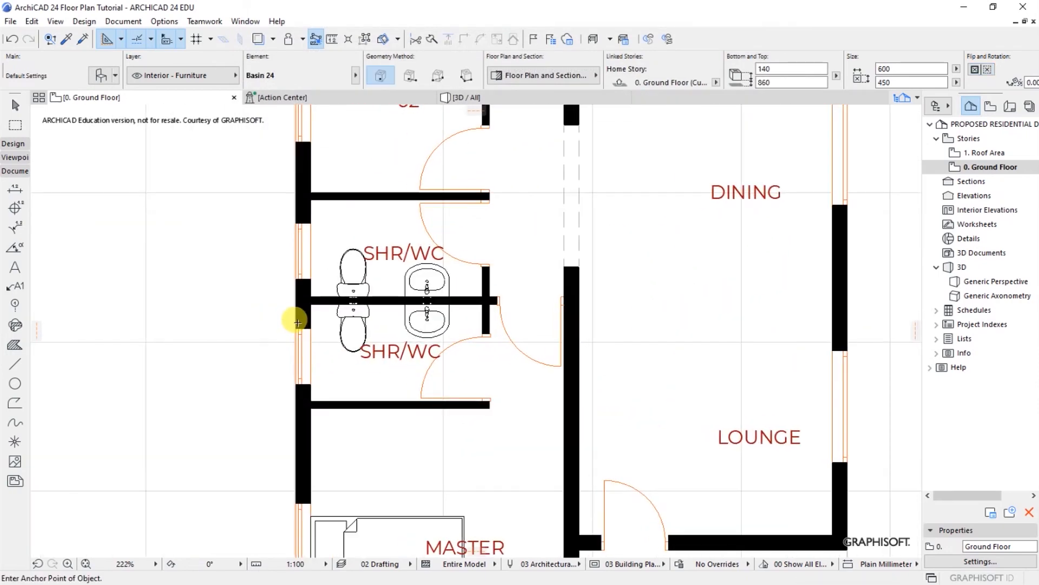
{"action": "scroll", "coordinate": [262, 301], "scroll_direction": "up", "scroll_amount": 1}
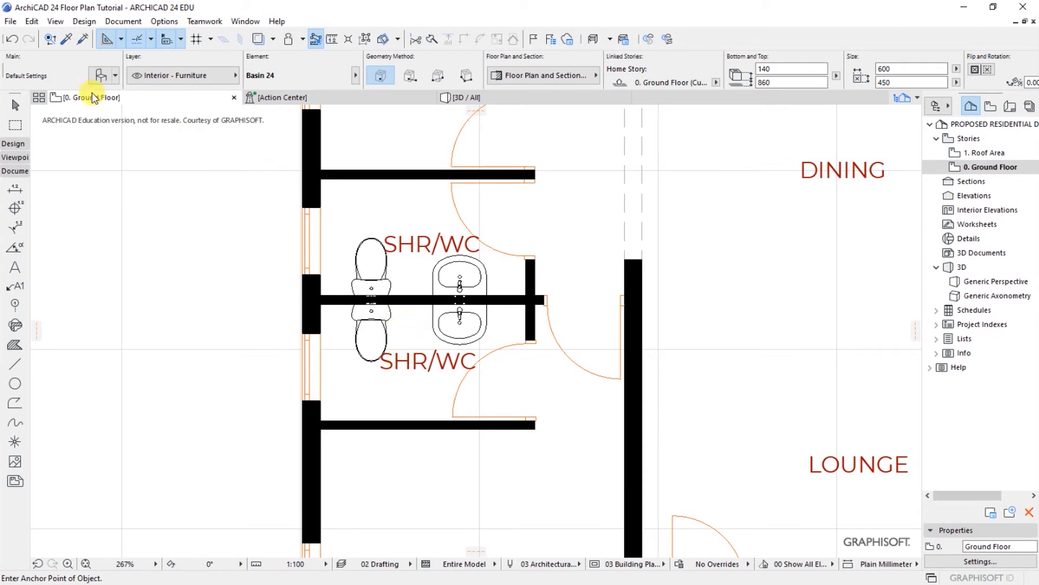
Step: Search the object library for 'shower' and choose Shower Kit 24
{"action": "key", "text": "ctrl+t"}
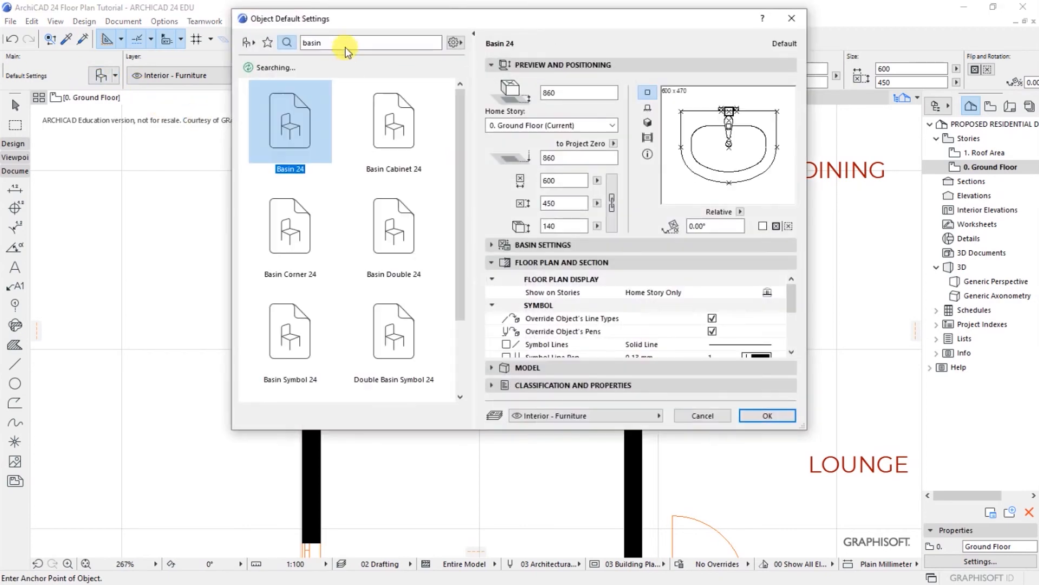
{"action": "double_click", "coordinate": [304, 42]}
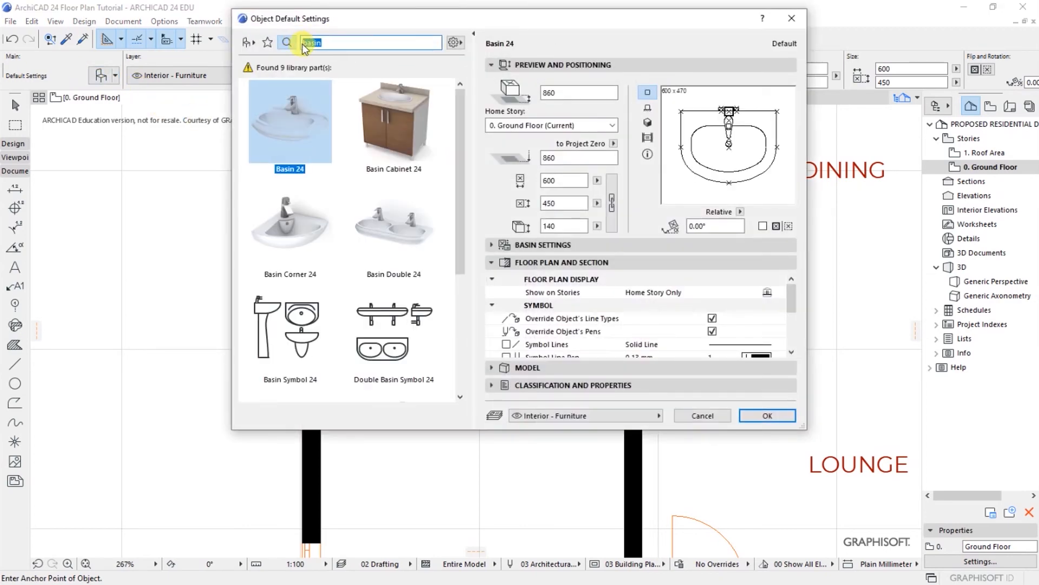
{"action": "key", "text": "BackSpace"}
{"action": "type", "text": "shower"}
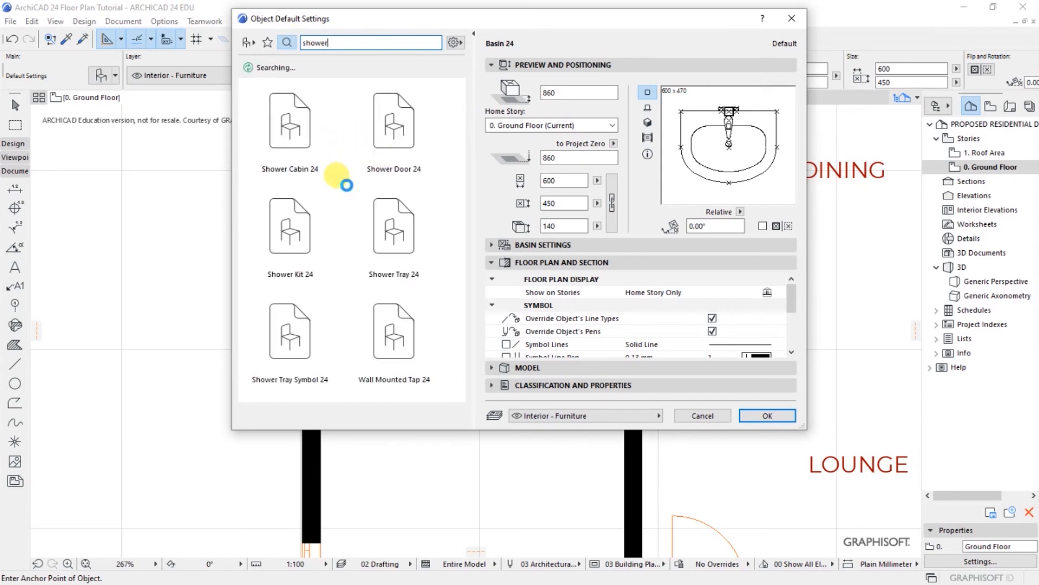
{"action": "left_click", "coordinate": [293, 254]}
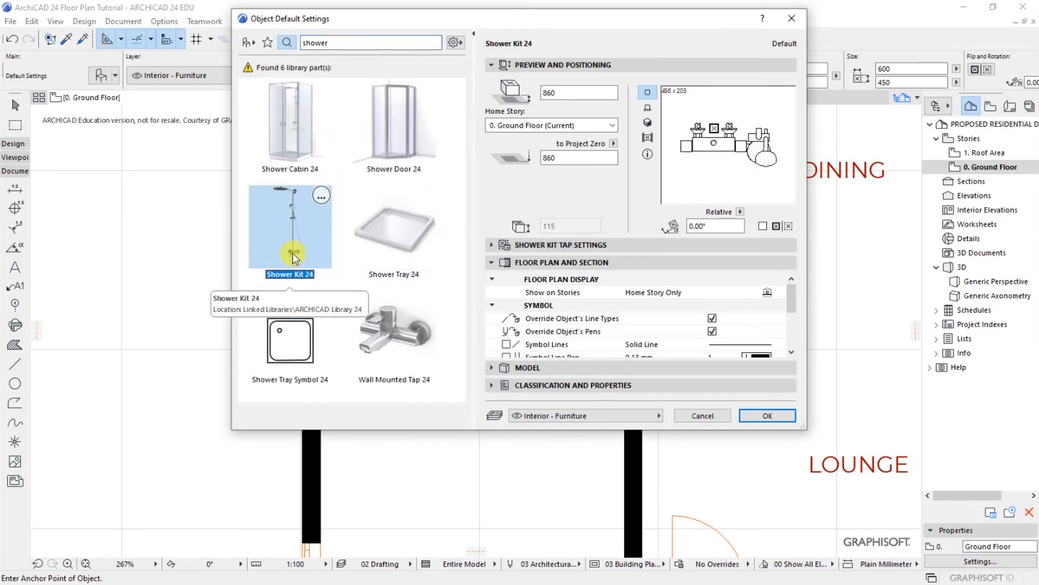
{"action": "left_click", "coordinate": [754, 416]}
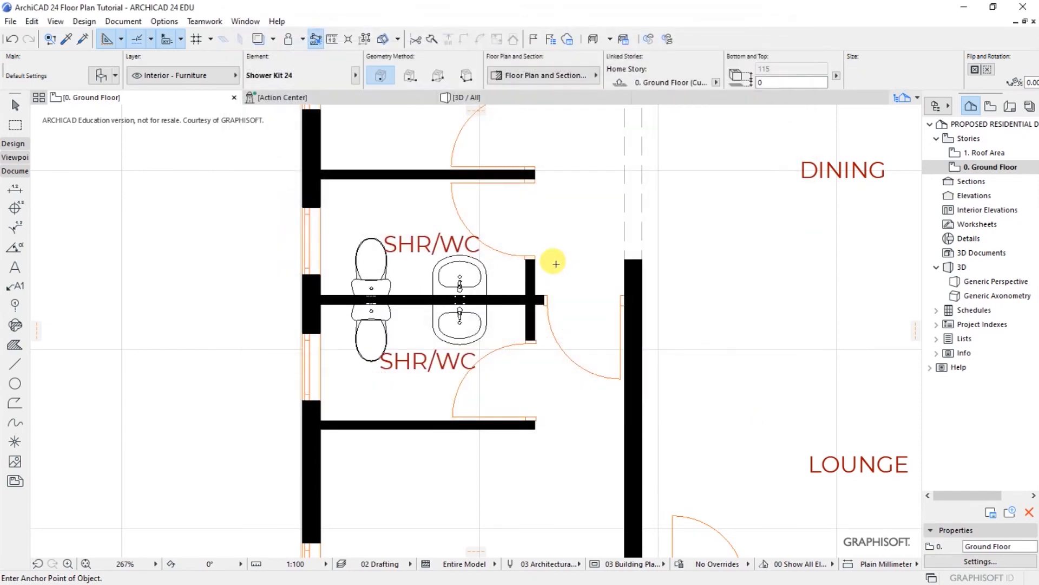
Step: Place Shower Kit 24 on the upper room's top wall and the lower room's bottom wall
{"action": "scroll", "coordinate": [392, 178], "scroll_direction": "up", "scroll_amount": 3}
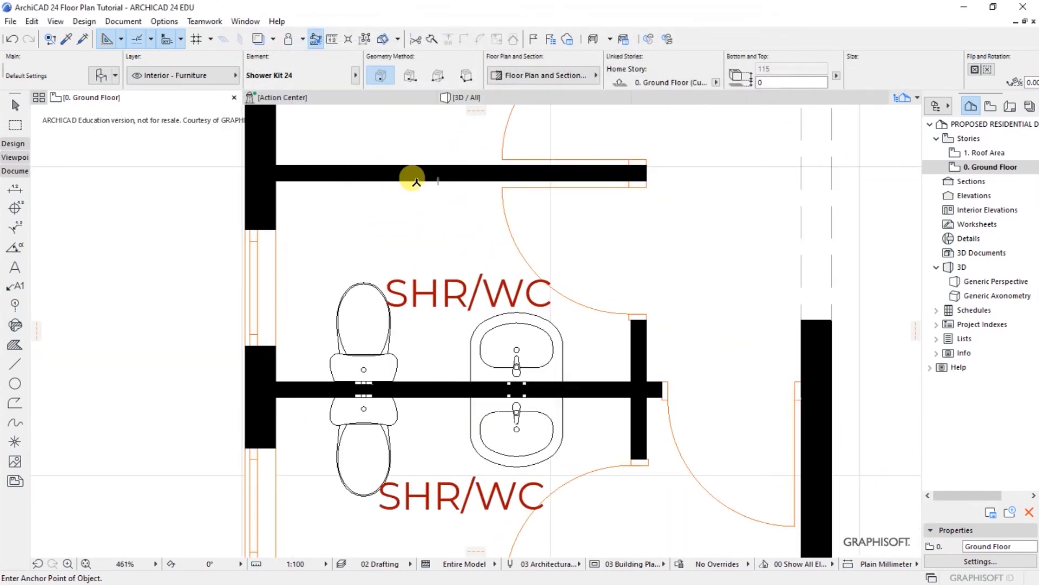
{"action": "left_click", "coordinate": [415, 204]}
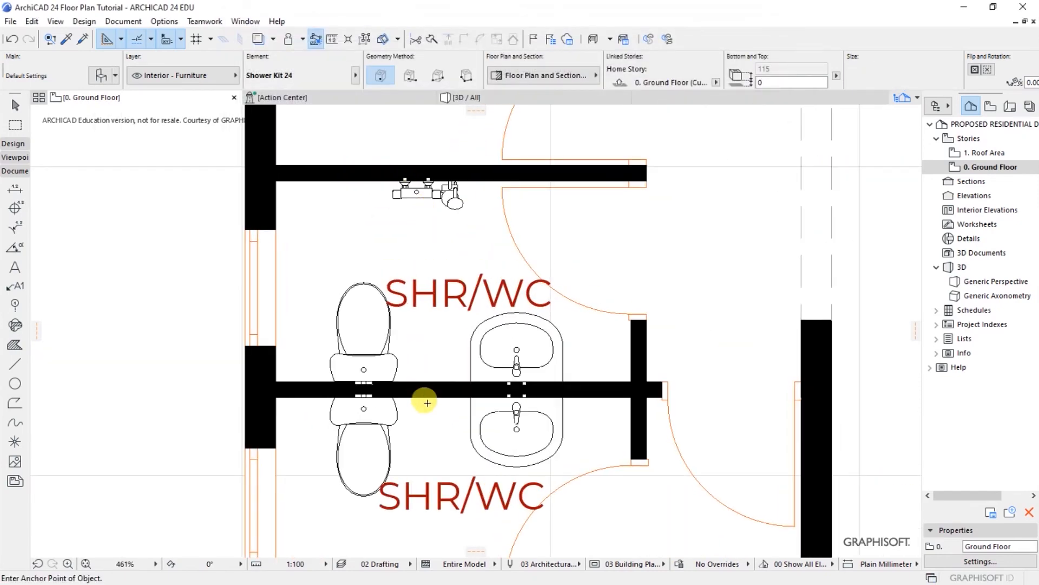
{"action": "scroll", "coordinate": [436, 438], "scroll_direction": "down", "scroll_amount": 5}
{"action": "scroll", "coordinate": [432, 457], "scroll_direction": "up", "scroll_amount": 5}
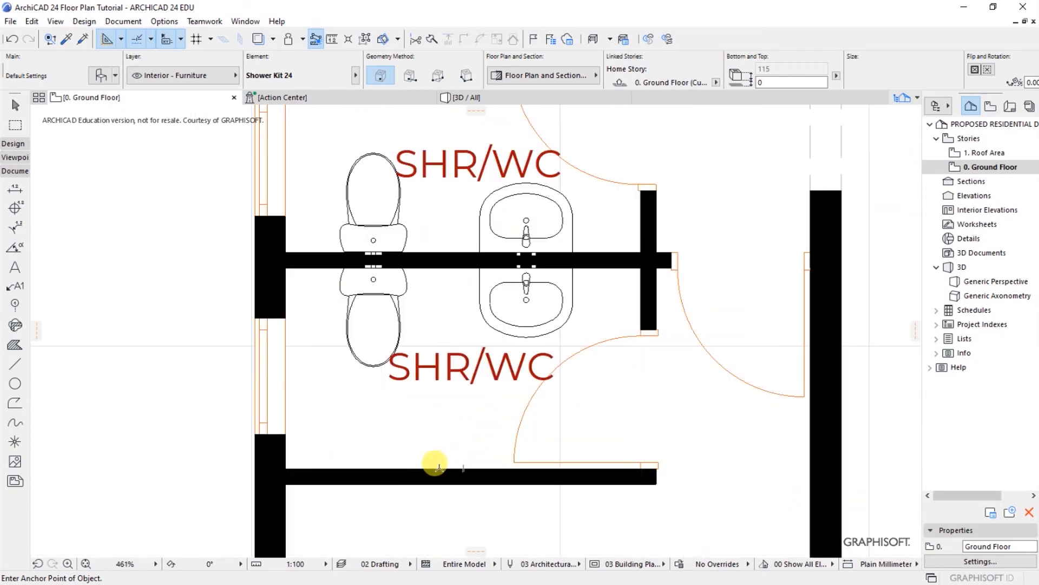
{"action": "left_click", "coordinate": [439, 467]}
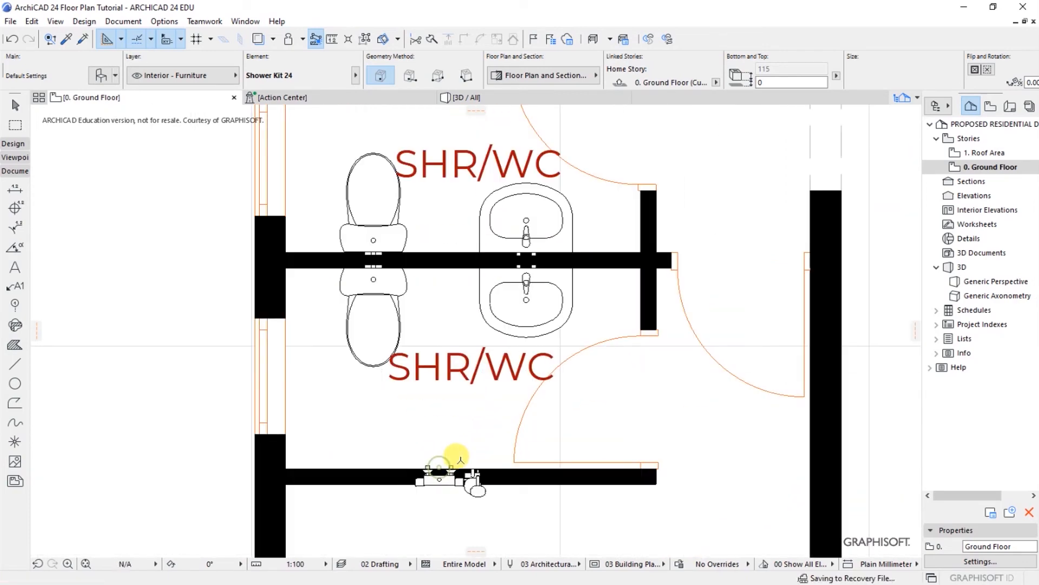
{"action": "left_click", "coordinate": [467, 490]}
Step: Mirror the lower shower kit so it faces into its room
{"action": "right_click", "coordinate": [421, 445]}
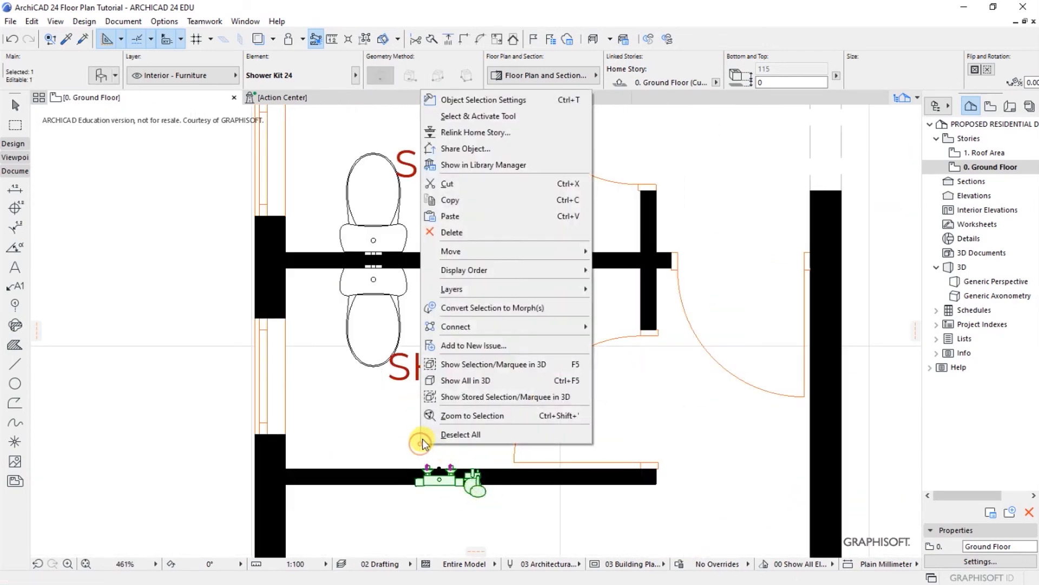
{"action": "mouse_move", "coordinate": [453, 253]}
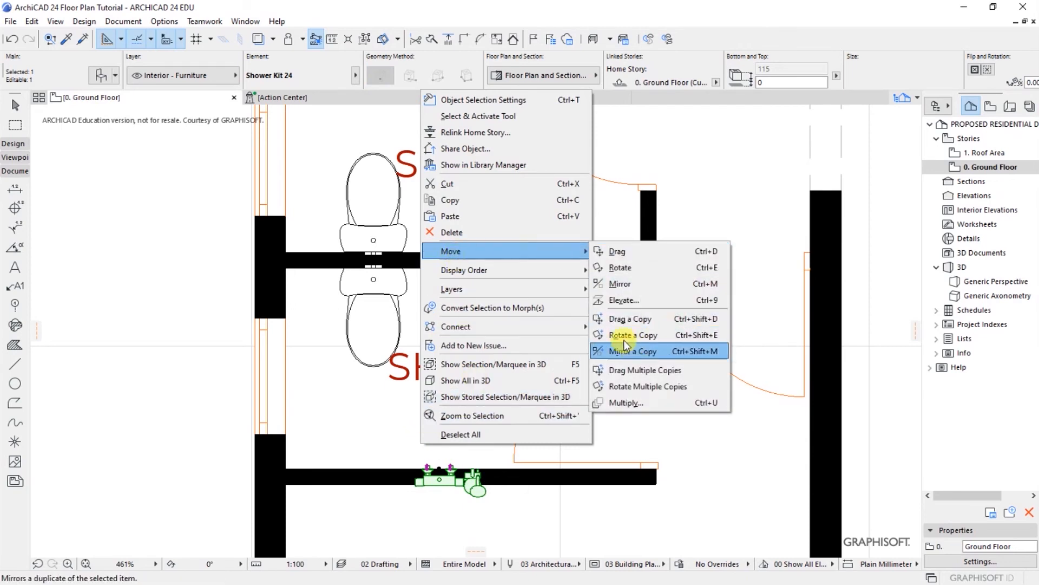
{"action": "left_click", "coordinate": [620, 283]}
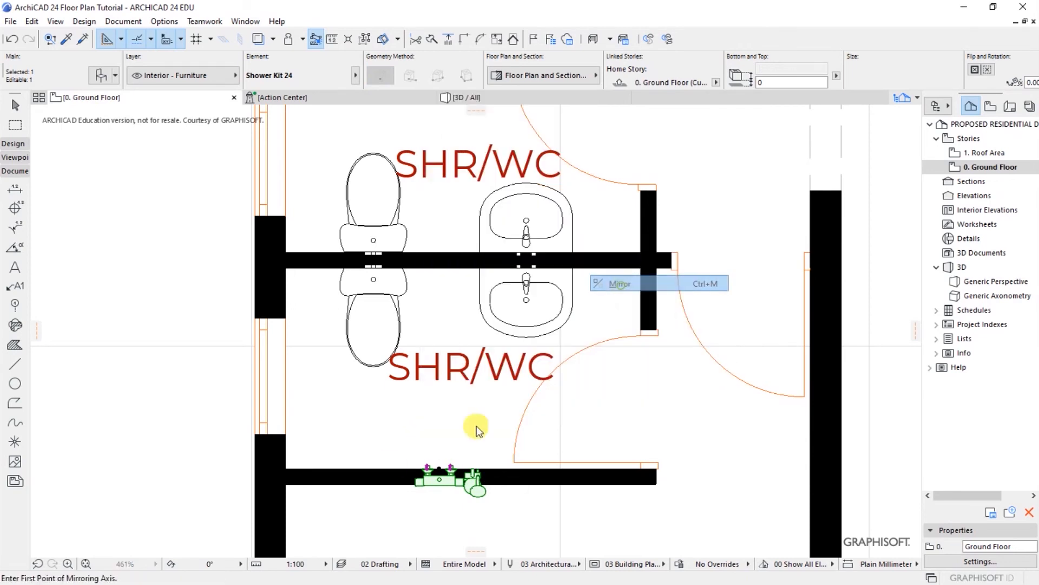
{"action": "left_click", "coordinate": [426, 450]}
{"action": "left_click", "coordinate": [490, 453]}
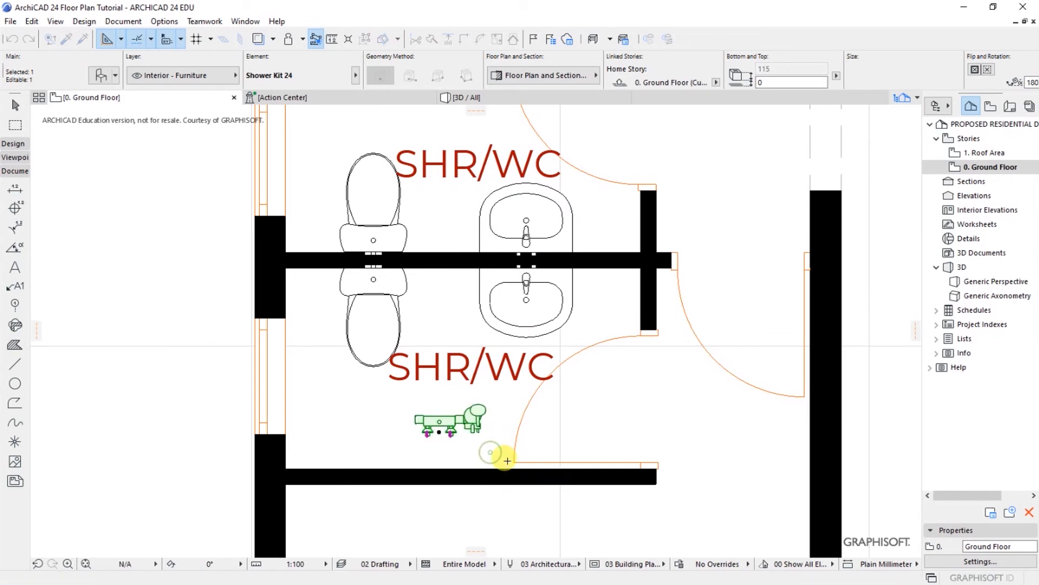
Step: Move a copy of the flipped kit flush against the wall and delete the leftover kit
{"action": "key", "text": "ctrl+d"}
{"action": "scroll", "coordinate": [465, 488], "scroll_direction": "up", "scroll_amount": 5}
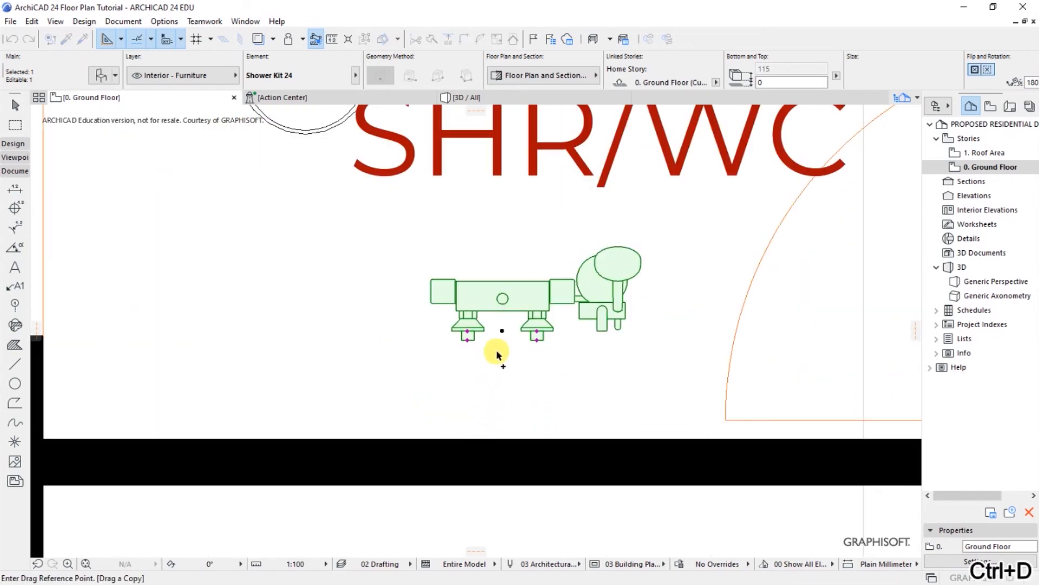
{"action": "left_click", "coordinate": [502, 332]}
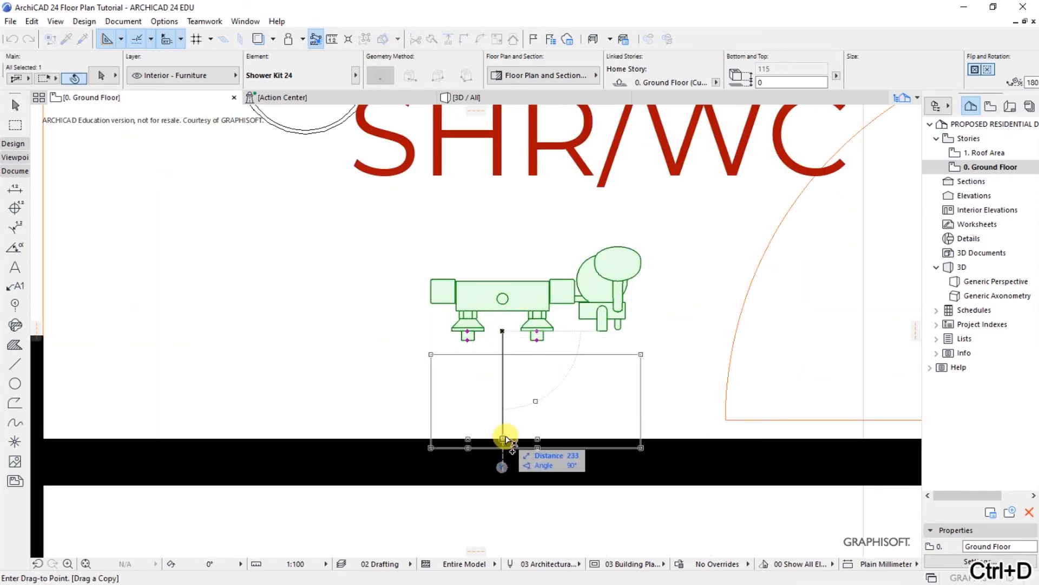
{"action": "left_click", "coordinate": [503, 439]}
{"action": "scroll", "coordinate": [390, 402], "scroll_direction": "down", "scroll_amount": 2}
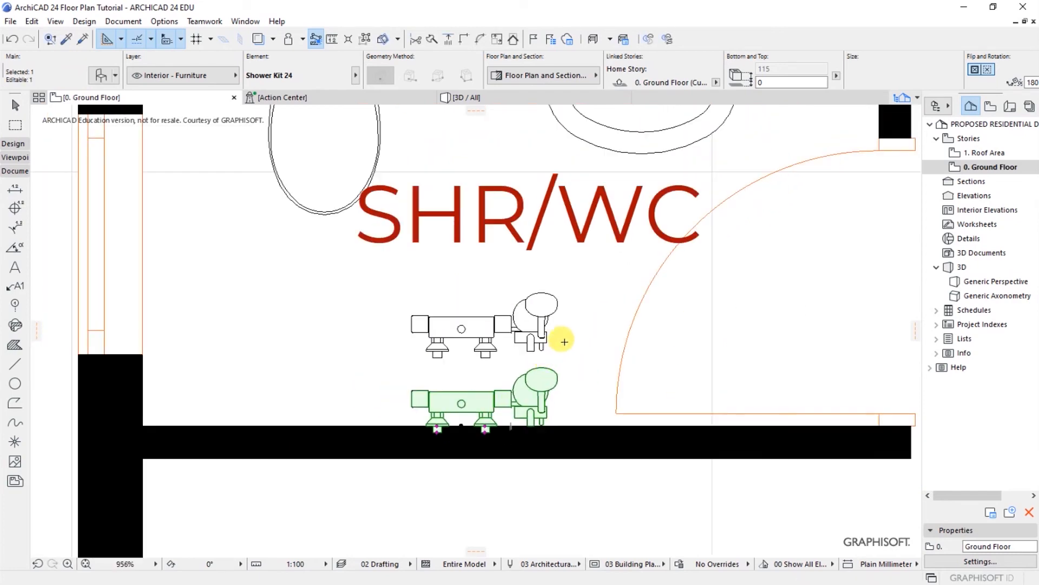
{"action": "key", "text": "Escape"}
{"action": "left_click", "coordinate": [539, 334], "text": "shift"}
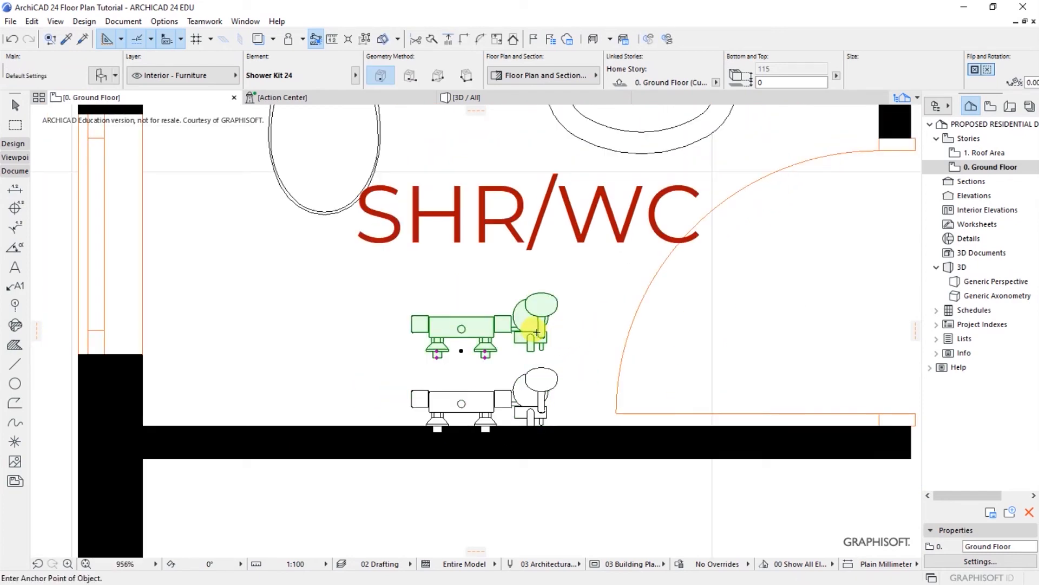
{"action": "key", "text": "Delete"}
{"action": "scroll", "coordinate": [592, 504], "scroll_direction": "down", "scroll_amount": 5}
{"action": "scroll", "coordinate": [437, 452], "scroll_direction": "down", "scroll_amount": 3}
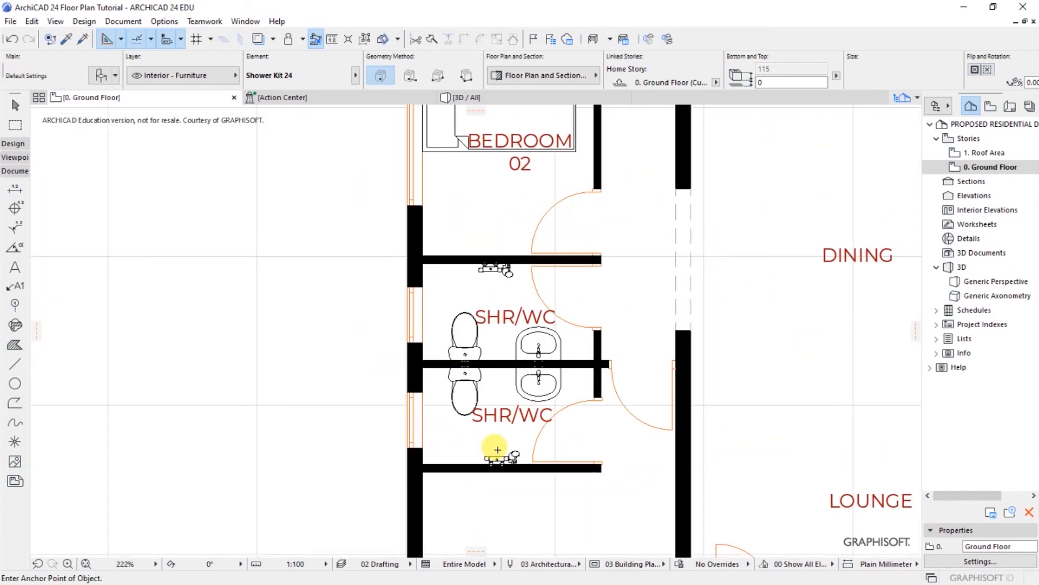
{"action": "scroll", "coordinate": [497, 450], "scroll_direction": "up", "scroll_amount": 1}
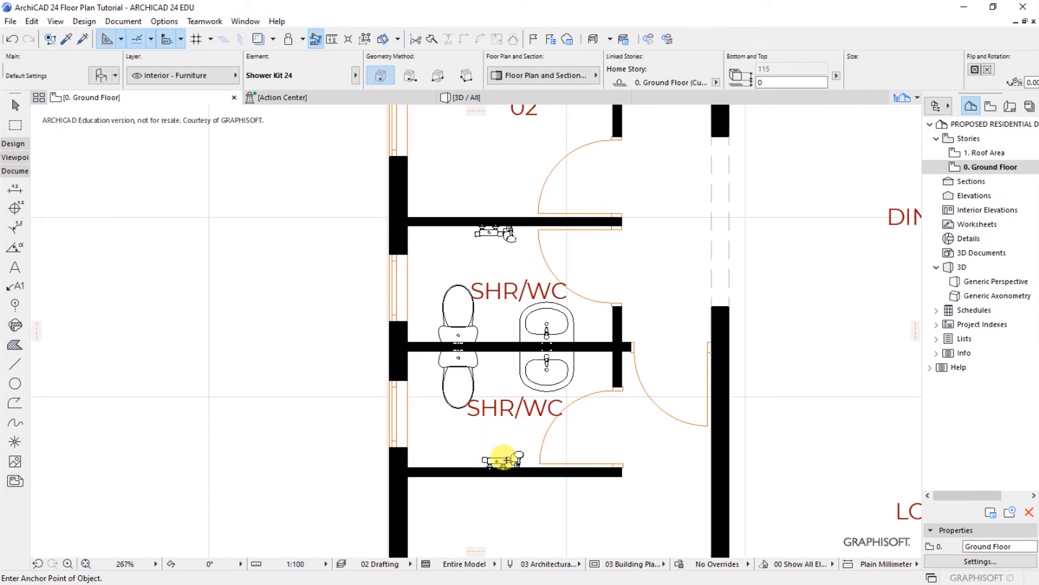
Step: Select both shower kits and begin moving them slightly left
{"action": "left_click", "coordinate": [502, 459], "text": "shift"}
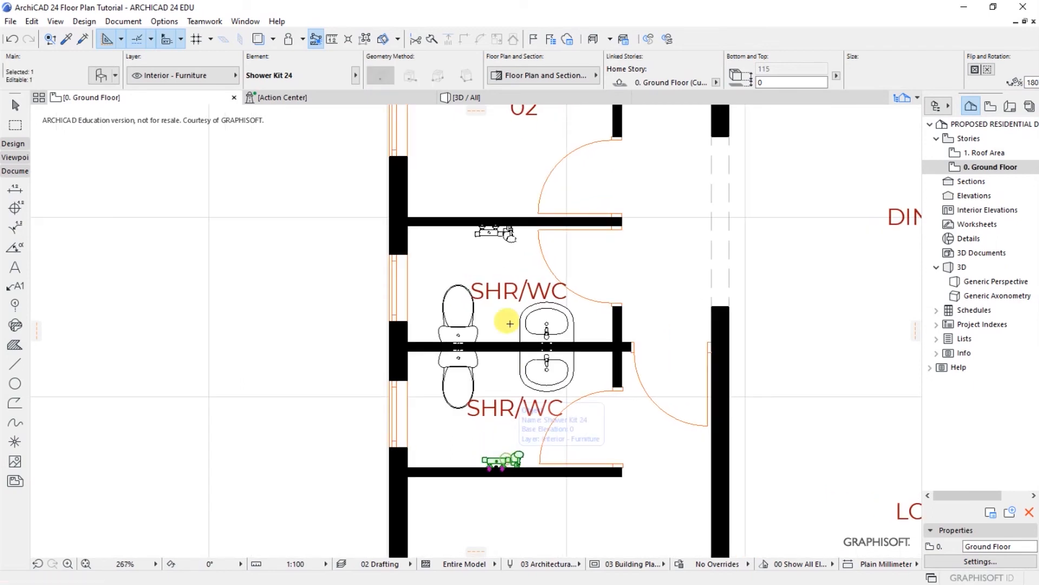
{"action": "left_click", "coordinate": [508, 237], "text": "shift"}
{"action": "key", "text": "ctrl+d"}
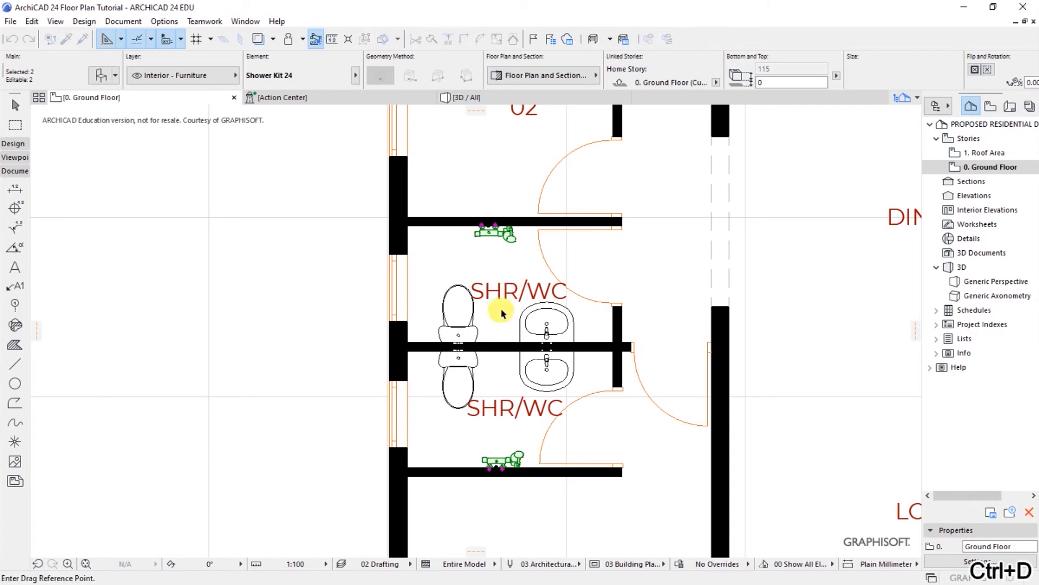
{"action": "scroll", "coordinate": [495, 466], "scroll_direction": "up", "scroll_amount": 3}
{"action": "left_click", "coordinate": [497, 476]}
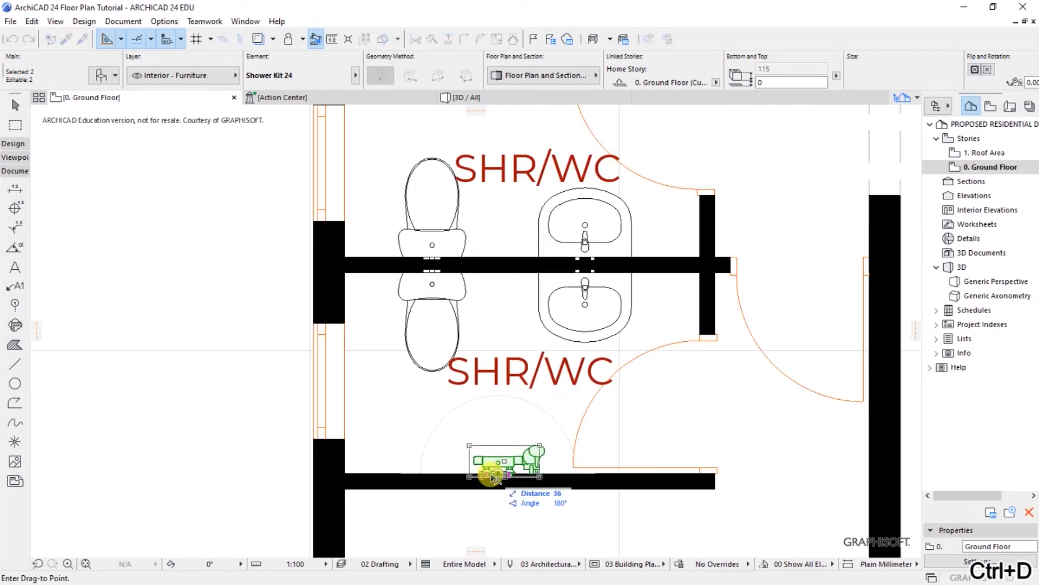
{"action": "left_click", "coordinate": [485, 477]}
{"action": "key", "text": "Escape"}
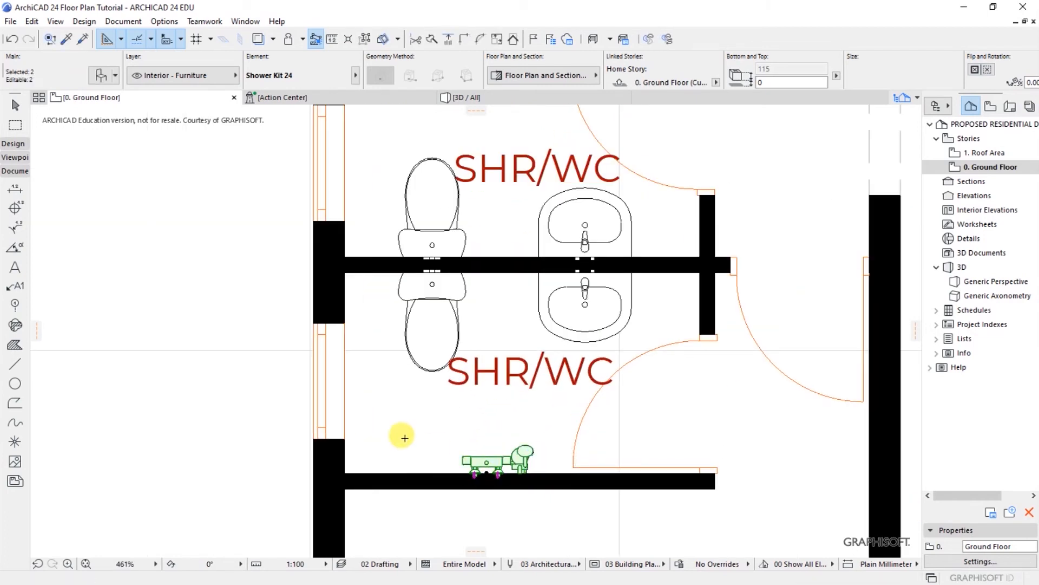
{"action": "scroll", "coordinate": [258, 408], "scroll_direction": "down", "scroll_amount": 3}
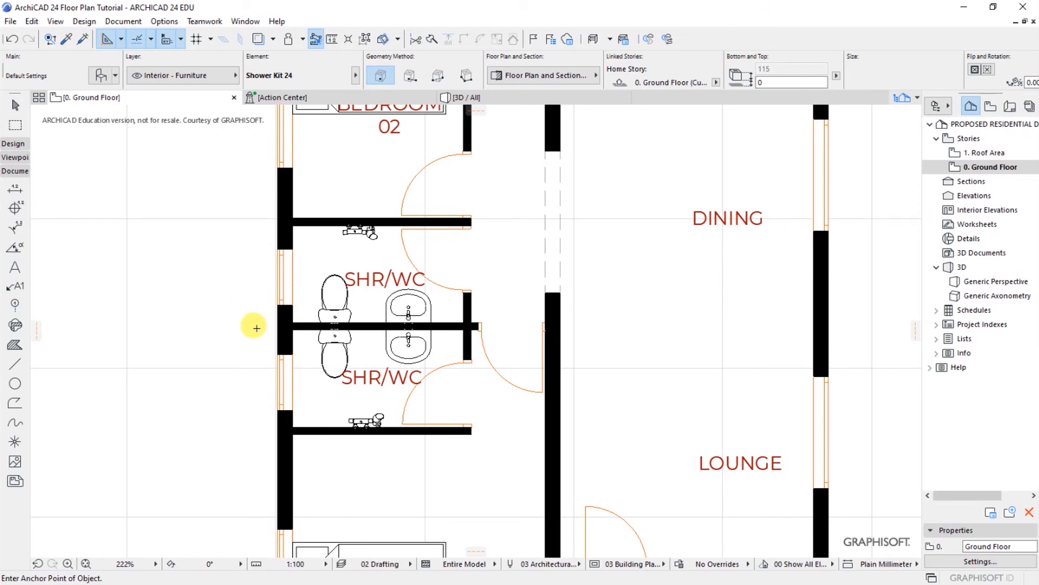
{"action": "scroll", "coordinate": [255, 328], "scroll_direction": "up", "scroll_amount": 2}
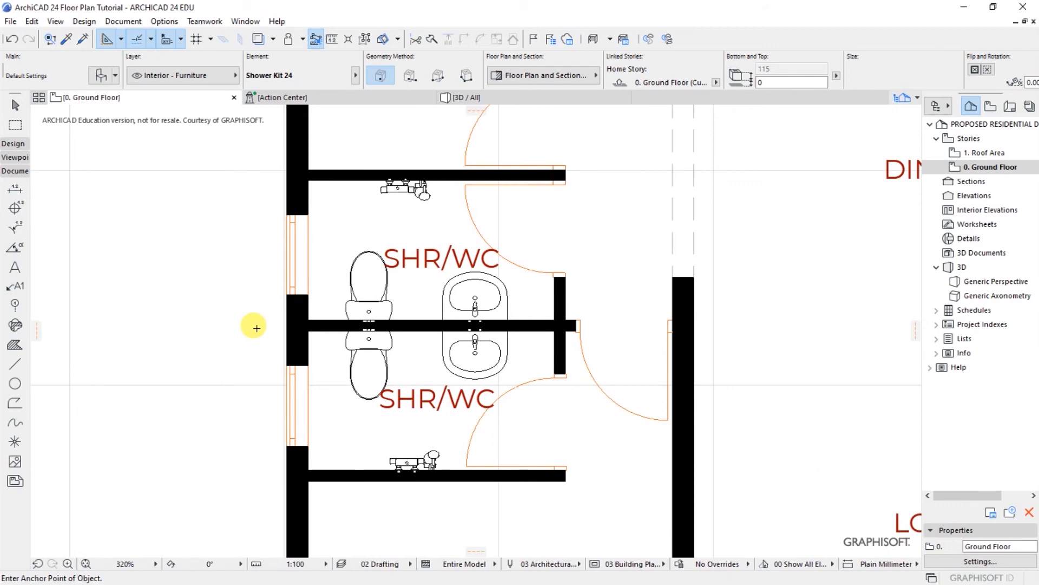
{"action": "scroll", "coordinate": [206, 326], "scroll_direction": "down", "scroll_amount": 8}
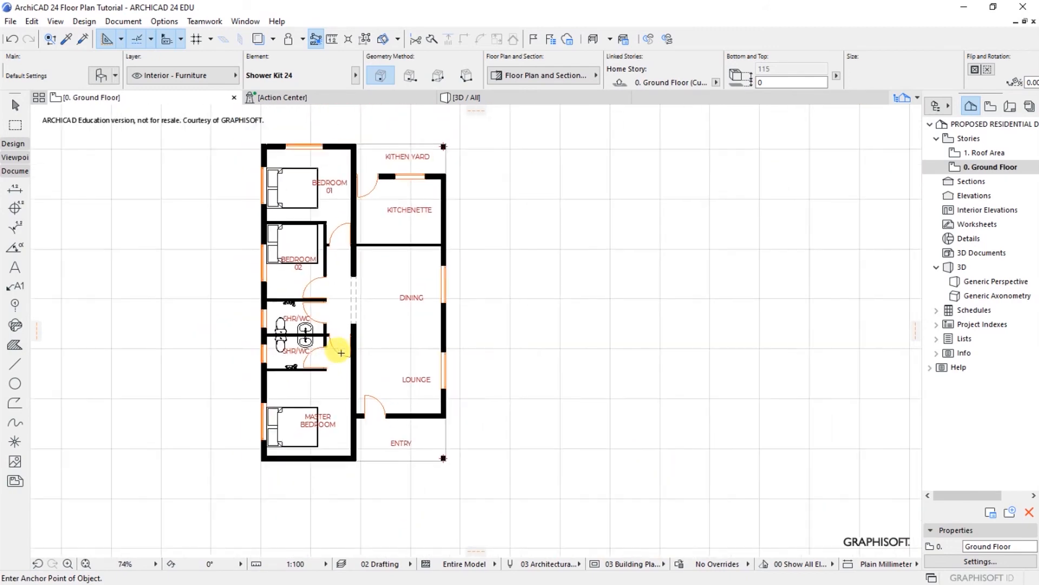
{"action": "scroll", "coordinate": [266, 286], "scroll_direction": "up", "scroll_amount": 2}
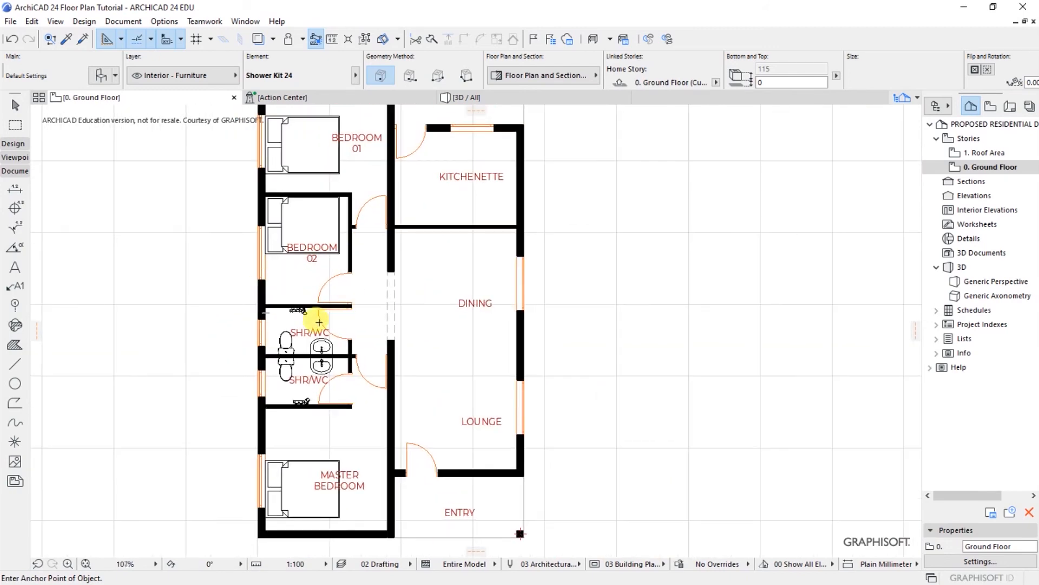
{"action": "scroll", "coordinate": [278, 342], "scroll_direction": "up", "scroll_amount": 5}
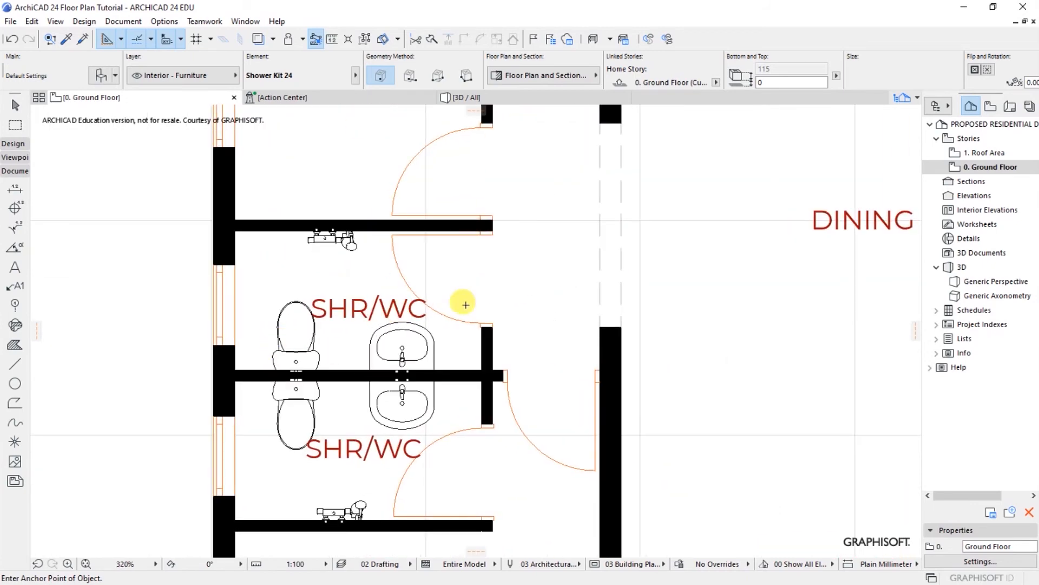
{"action": "scroll", "coordinate": [405, 393], "scroll_direction": "down", "scroll_amount": 2}
{"action": "scroll", "coordinate": [405, 392], "scroll_direction": "up", "scroll_amount": 4}
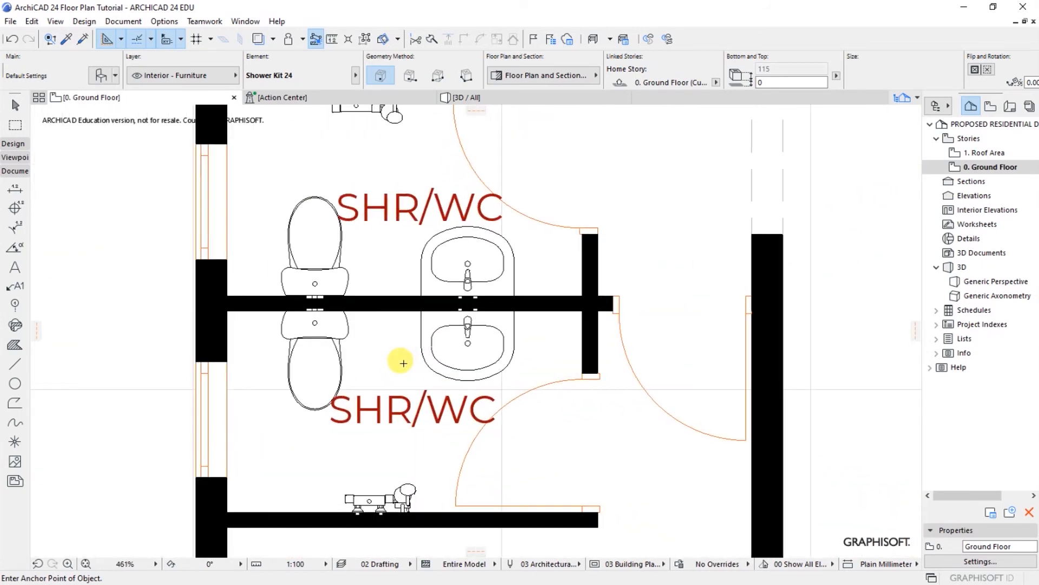
{"action": "scroll", "coordinate": [400, 358], "scroll_direction": "down", "scroll_amount": 1}
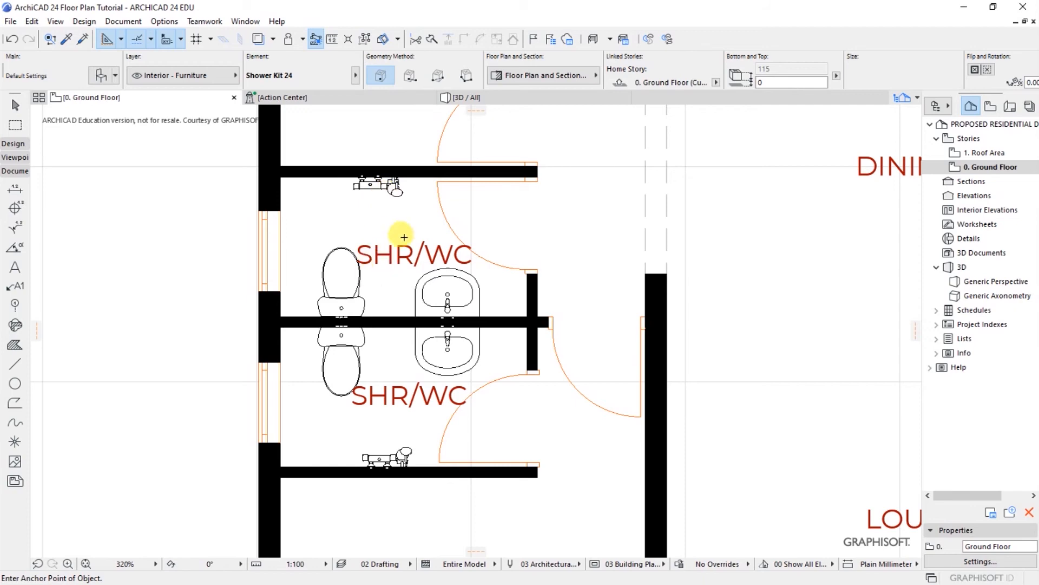
{"action": "scroll", "coordinate": [378, 410], "scroll_direction": "down", "scroll_amount": 5}
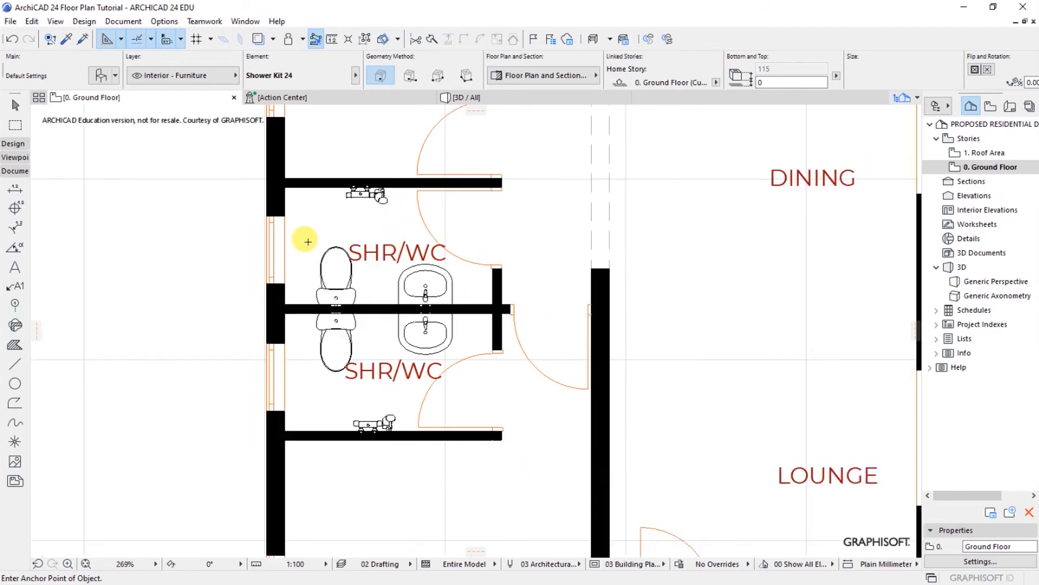
{"action": "scroll", "coordinate": [359, 394], "scroll_direction": "up", "scroll_amount": 3}
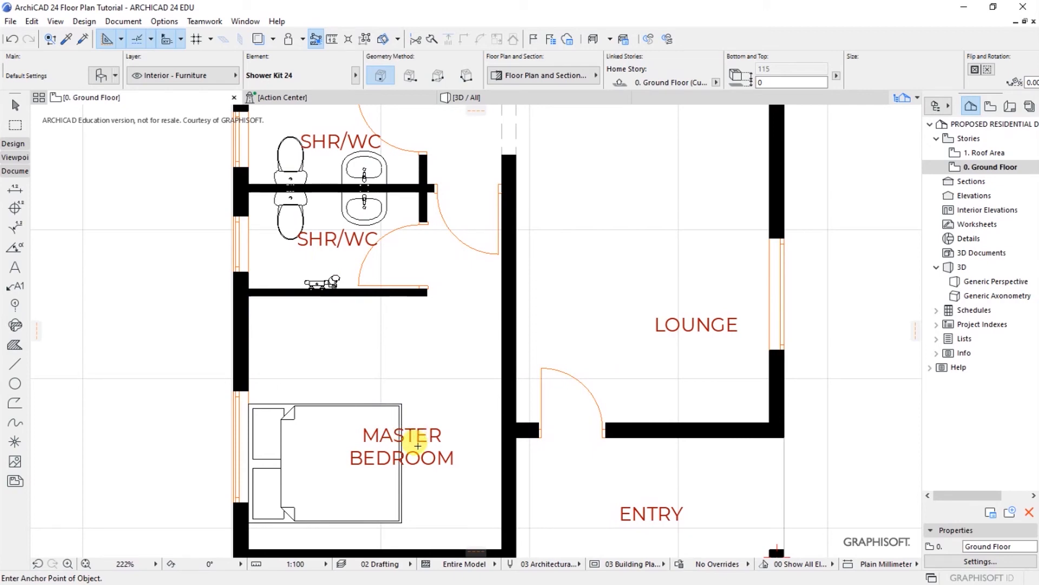
{"action": "scroll", "coordinate": [425, 464], "scroll_direction": "down", "scroll_amount": 4}
{"action": "scroll", "coordinate": [373, 291], "scroll_direction": "up", "scroll_amount": 3}
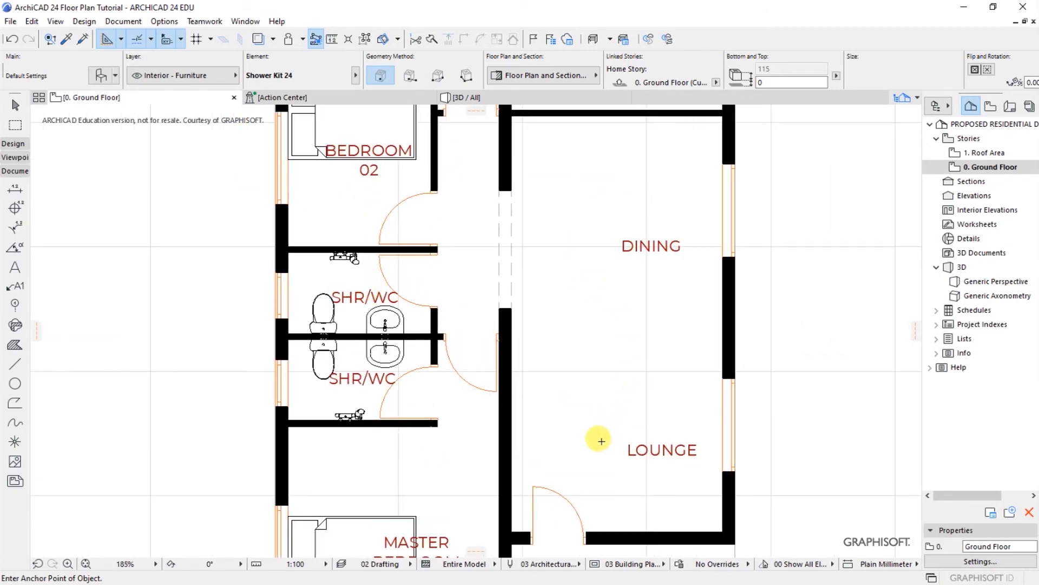
{"action": "scroll", "coordinate": [585, 436], "scroll_direction": "down", "scroll_amount": 4}
{"action": "scroll", "coordinate": [522, 218], "scroll_direction": "up", "scroll_amount": 2}
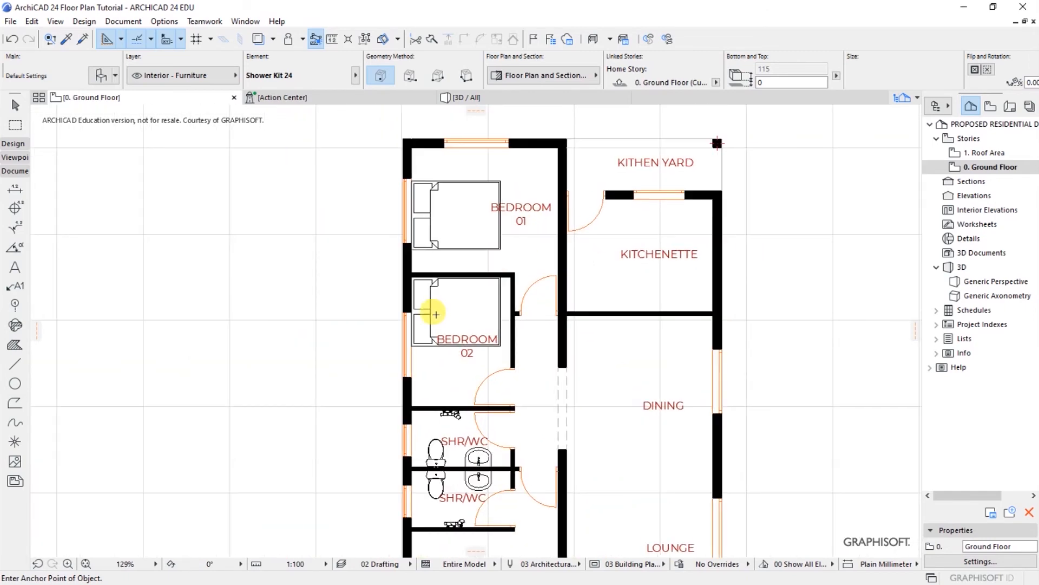
{"action": "scroll", "coordinate": [255, 232], "scroll_direction": "down", "scroll_amount": 3}
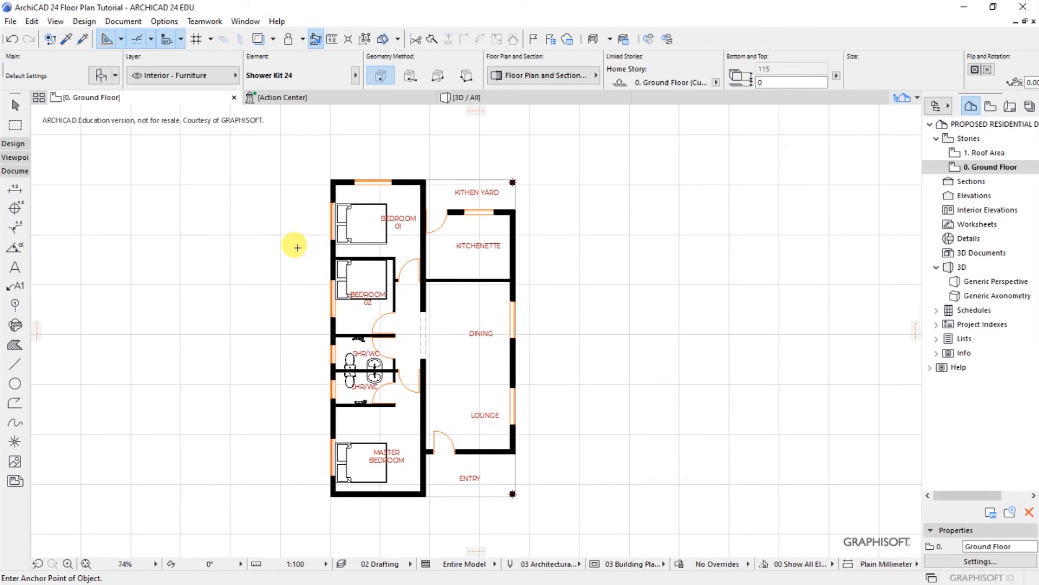
{"action": "key", "text": "ctrl+s"}
{"action": "key", "text": "F8"}
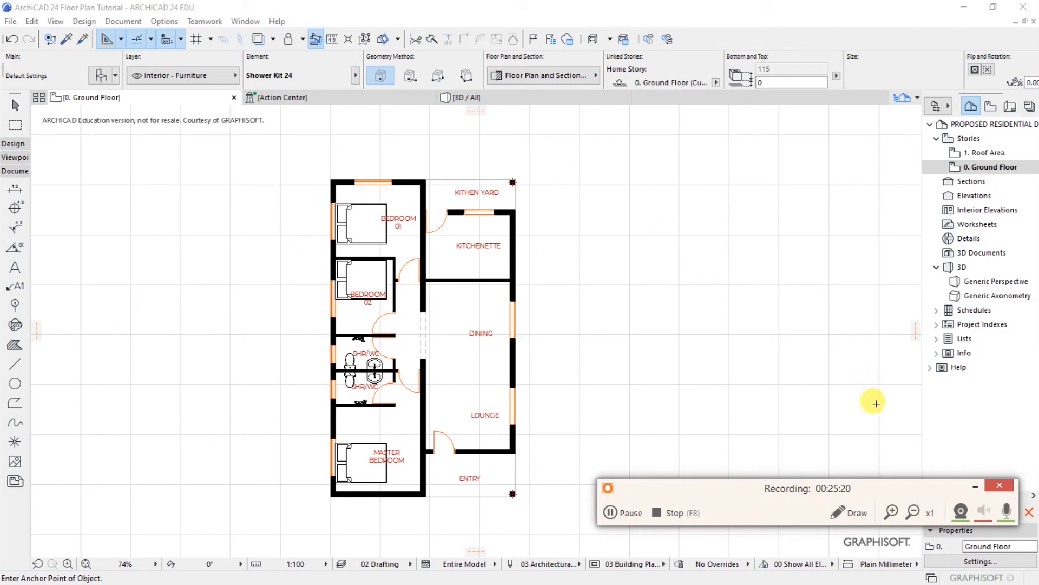
{"action": "left_click", "coordinate": [970, 487]}
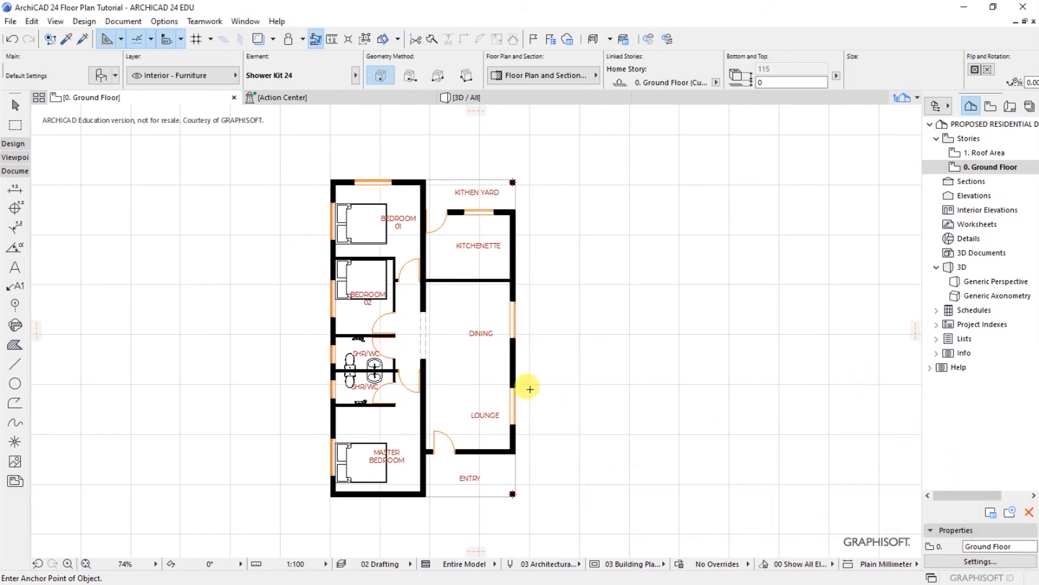
{"action": "scroll", "coordinate": [401, 349], "scroll_direction": "up", "scroll_amount": 1}
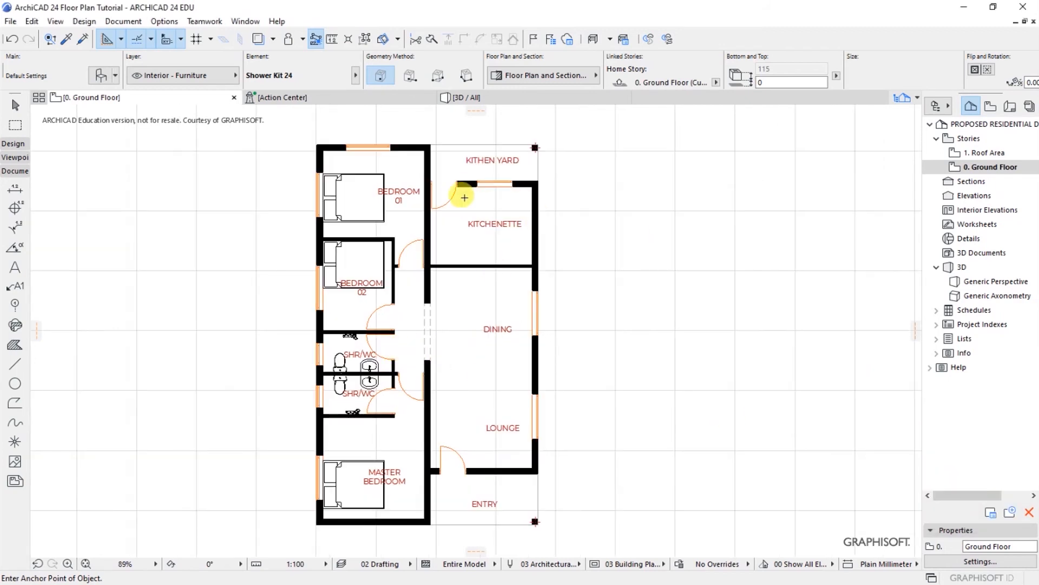
{"action": "scroll", "coordinate": [453, 164], "scroll_direction": "up", "scroll_amount": 1}
{"action": "scroll", "coordinate": [601, 244], "scroll_direction": "down", "scroll_amount": 1}
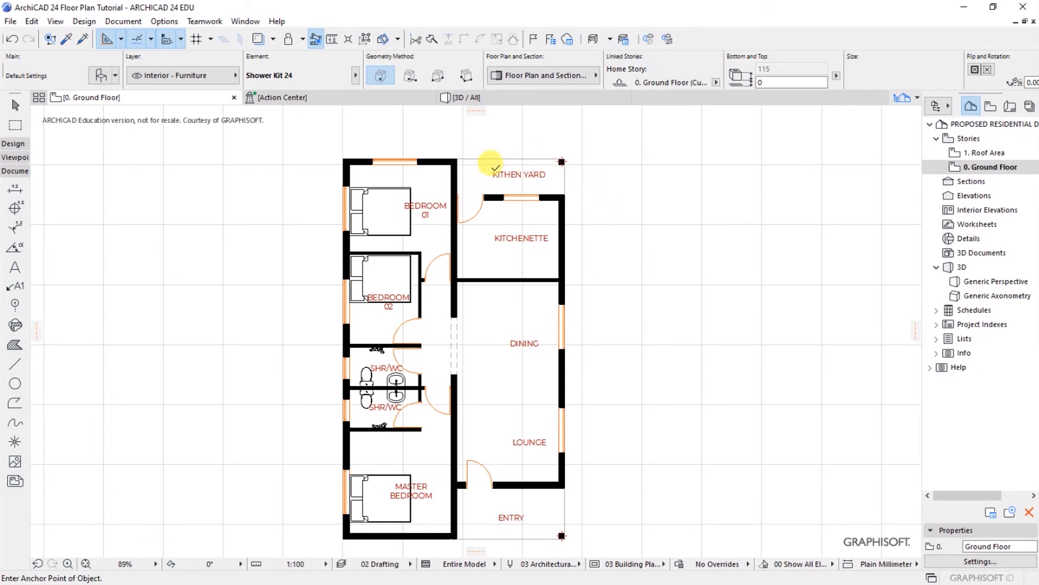
{"action": "scroll", "coordinate": [484, 170], "scroll_direction": "up", "scroll_amount": 1}
{"action": "scroll", "coordinate": [484, 170], "scroll_direction": "up", "scroll_amount": 3}
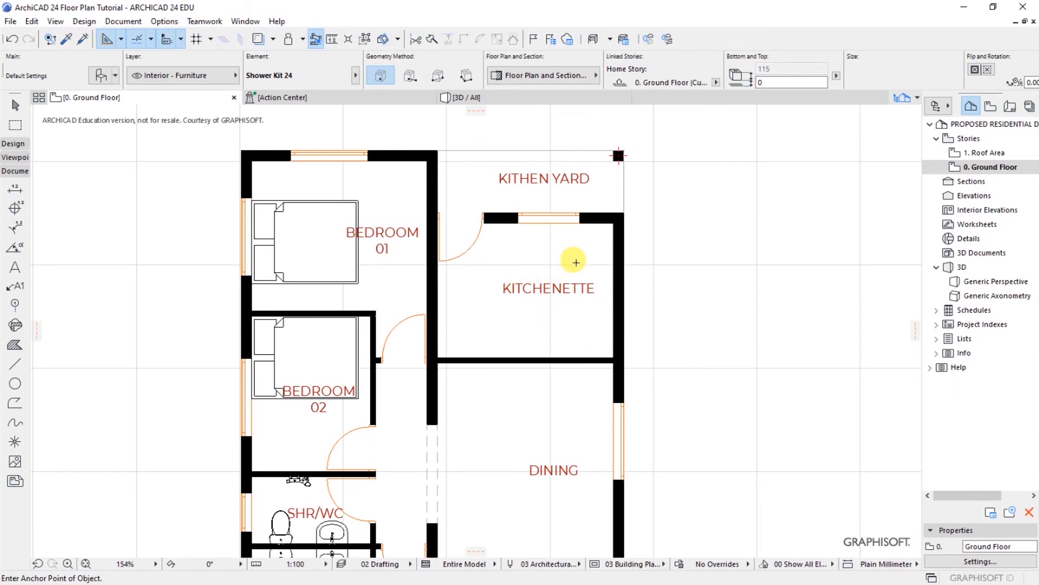
{"action": "scroll", "coordinate": [596, 263], "scroll_direction": "up", "scroll_amount": 1}
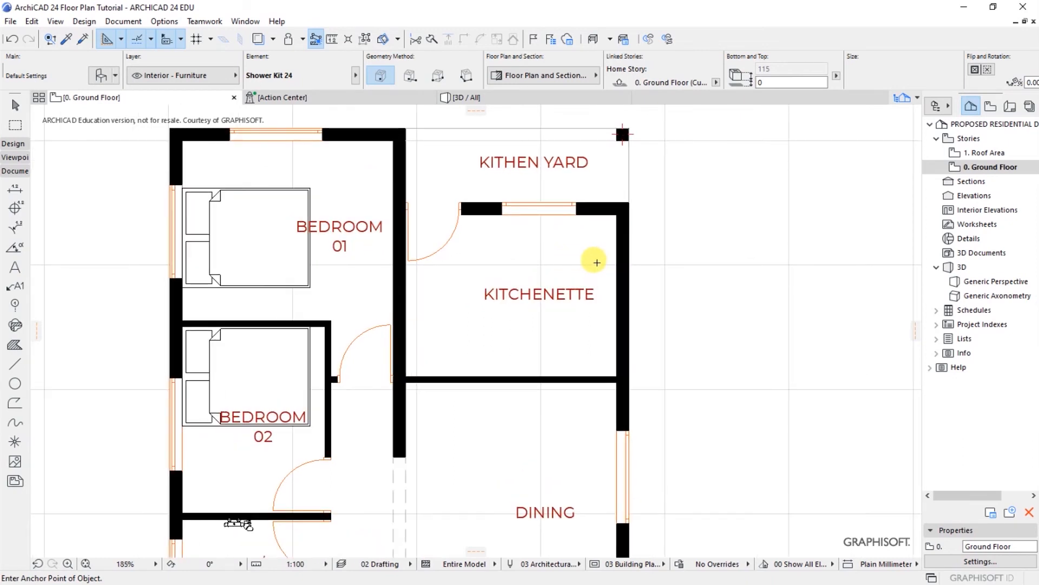
Step: Draw a vertical line 600 mm in from the kitchenette's right wall
{"action": "left_click", "coordinate": [16, 367]}
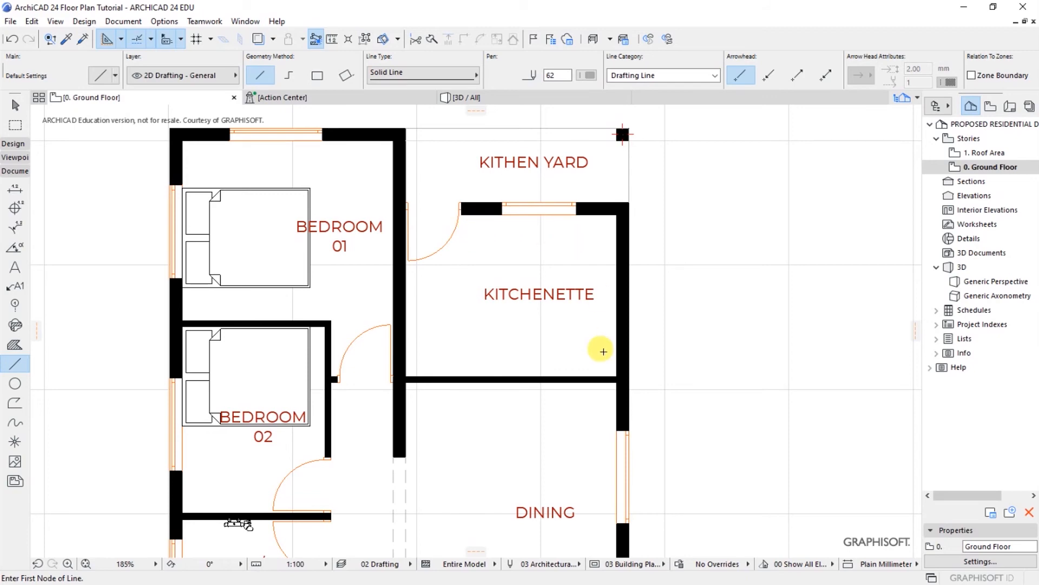
{"action": "scroll", "coordinate": [606, 344], "scroll_direction": "up", "scroll_amount": 3}
{"action": "scroll", "coordinate": [604, 347], "scroll_direction": "down", "scroll_amount": 3}
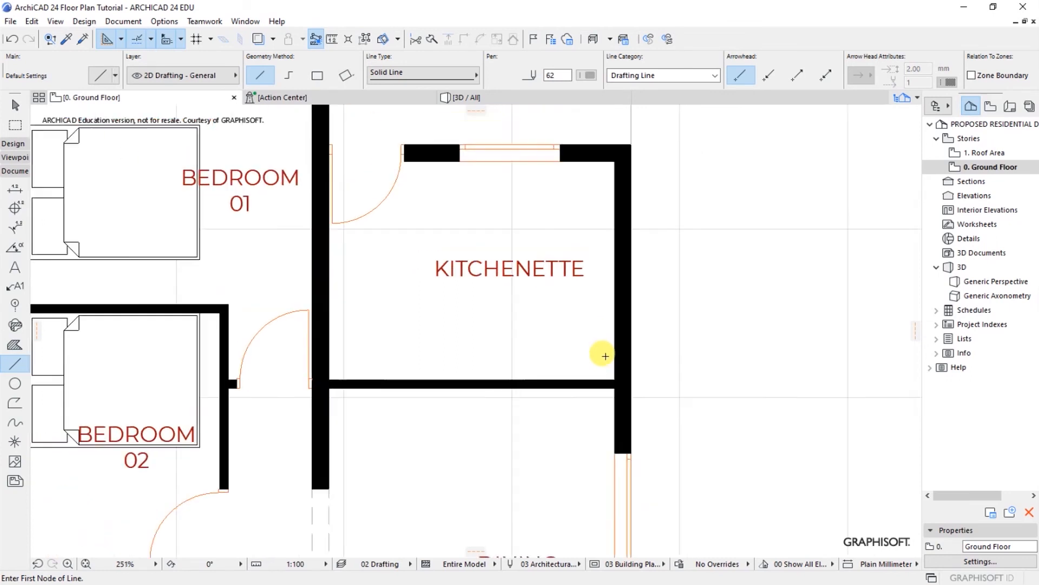
{"action": "scroll", "coordinate": [574, 174], "scroll_direction": "up", "scroll_amount": 2}
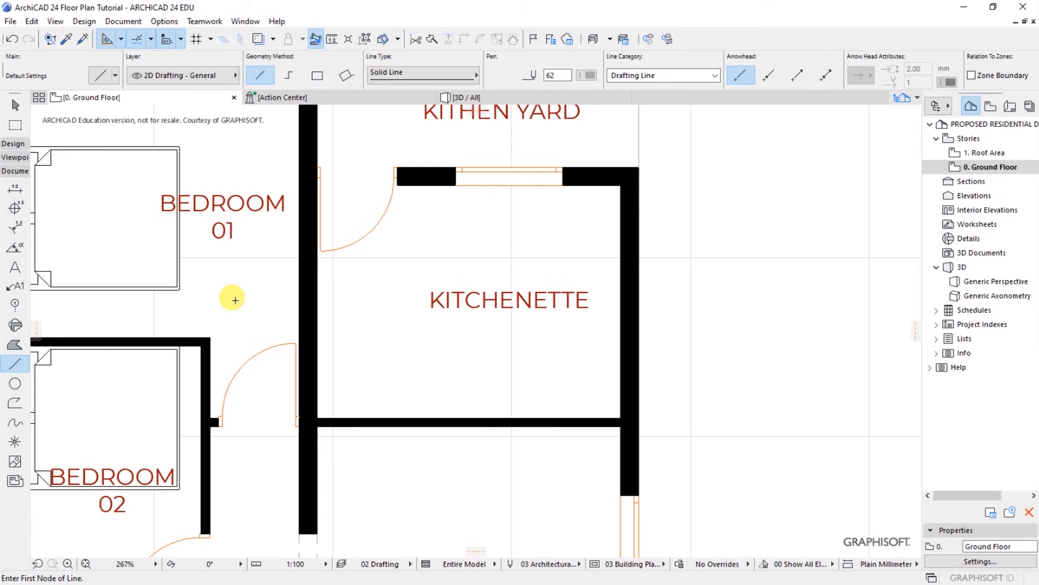
{"action": "left_click", "coordinate": [621, 349]}
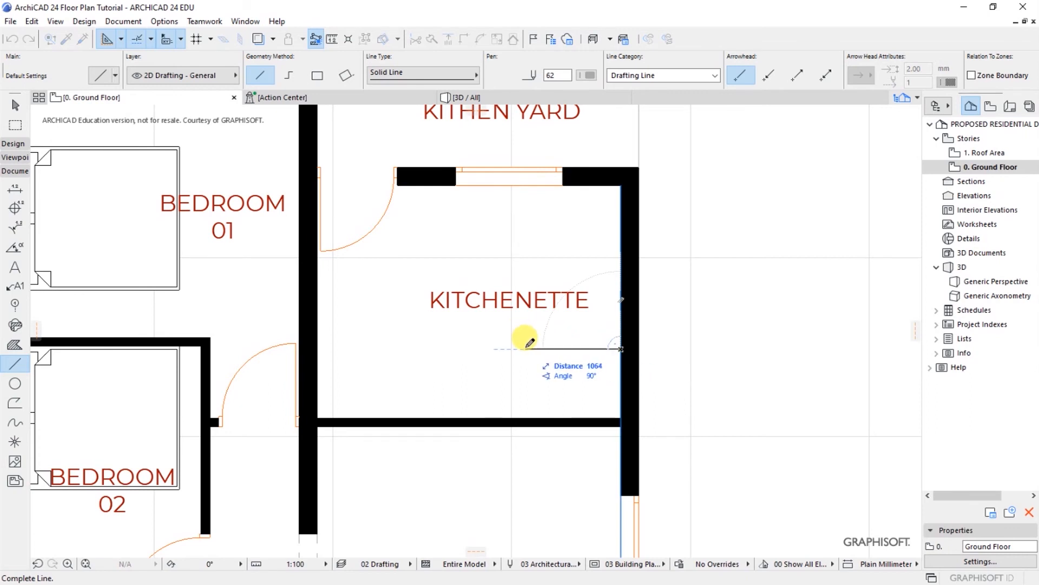
{"action": "type", "text": "600"}
{"action": "key", "text": "Return"}
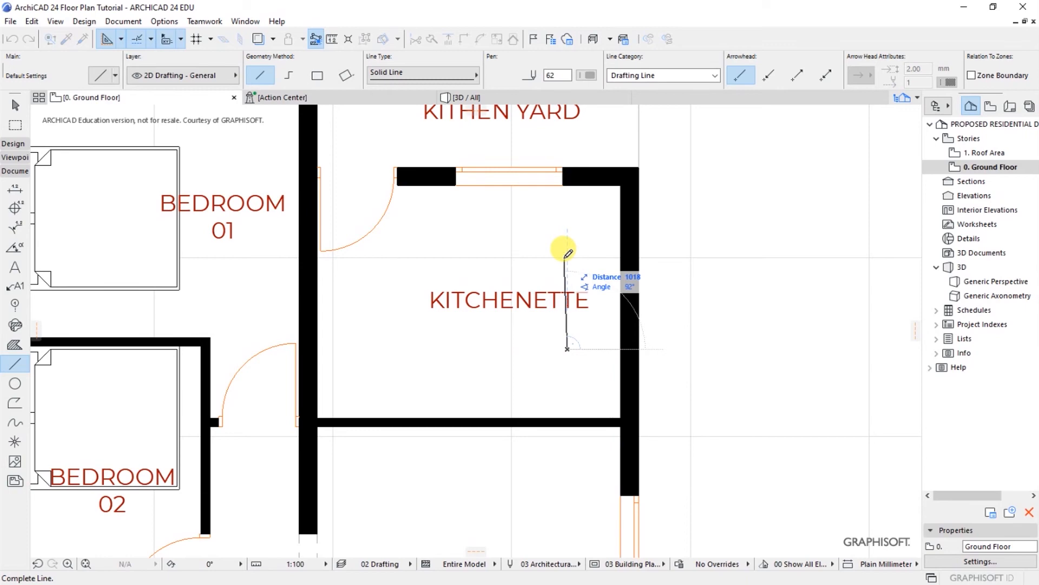
{"action": "left_click", "coordinate": [567, 215]}
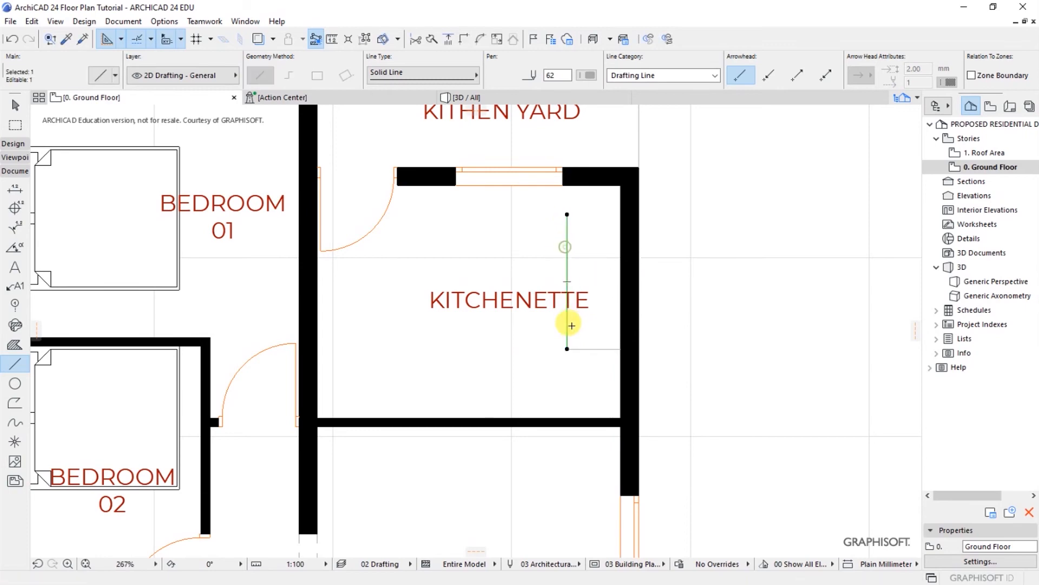
Step: Stretch the line's bottom end down to the bottom wall and delete the horizontal helper line
{"action": "left_click", "coordinate": [568, 349]}
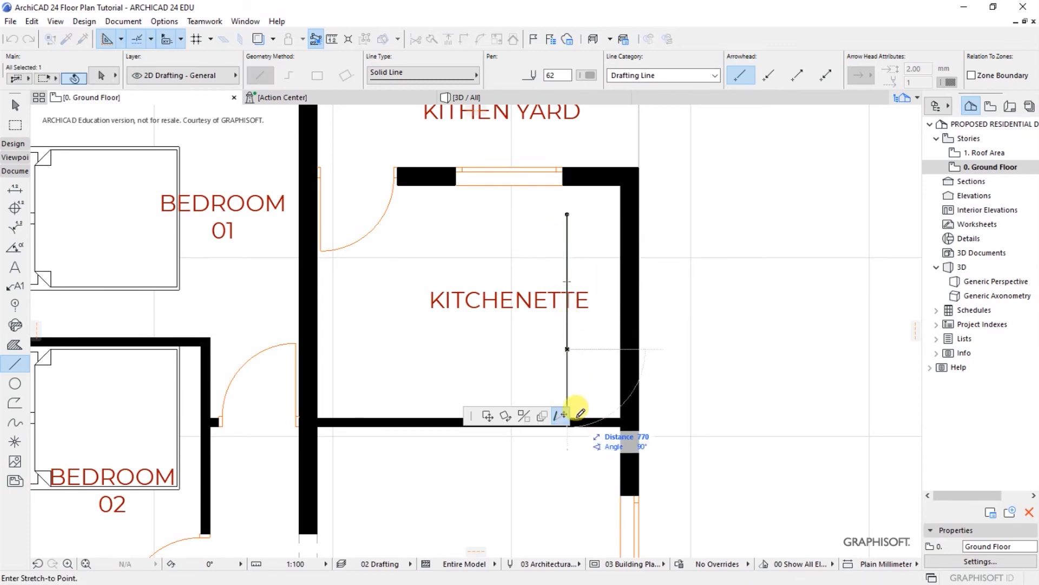
{"action": "scroll", "coordinate": [576, 411], "scroll_direction": "down", "scroll_amount": 1}
{"action": "scroll", "coordinate": [623, 403], "scroll_direction": "up", "scroll_amount": 3}
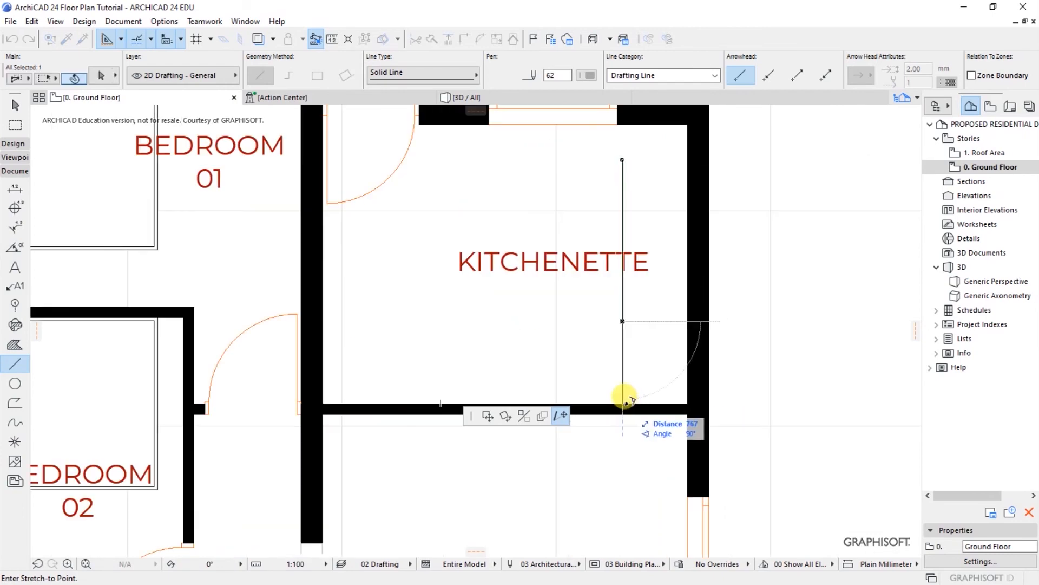
{"action": "left_click", "coordinate": [623, 404]}
{"action": "left_click", "coordinate": [651, 374]}
{"action": "left_click", "coordinate": [652, 322], "text": "shift"}
{"action": "key", "text": "Delete"}
{"action": "scroll", "coordinate": [458, 290], "scroll_direction": "down", "scroll_amount": 2}
{"action": "scroll", "coordinate": [459, 204], "scroll_direction": "up", "scroll_amount": 1}
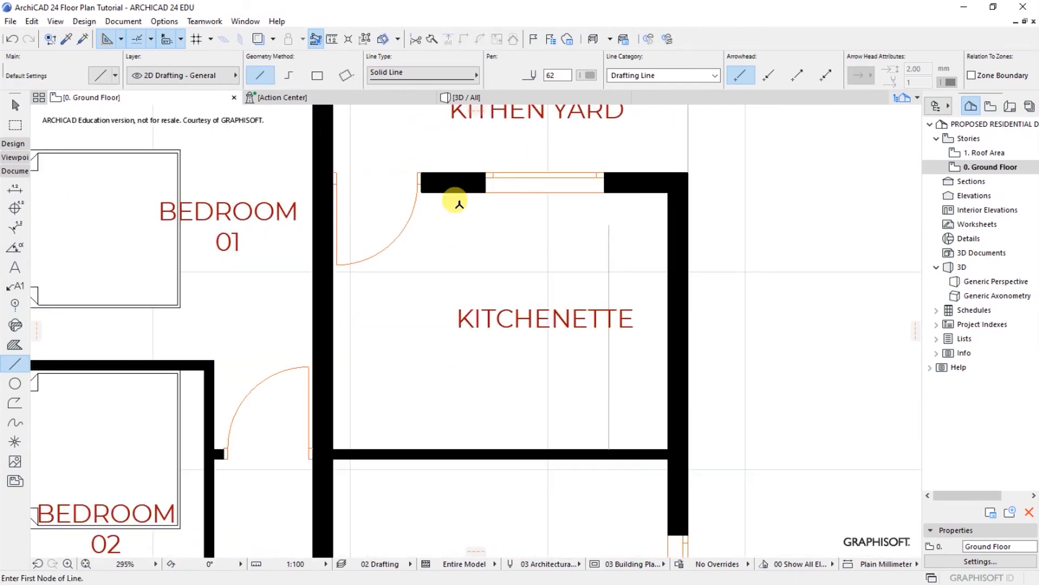
Step: Draw a 600 mm line down from the top-left wall corner, then the horizontal counter edge
{"action": "scroll", "coordinate": [459, 204], "scroll_direction": "up", "scroll_amount": 1}
{"action": "left_click", "coordinate": [408, 189]}
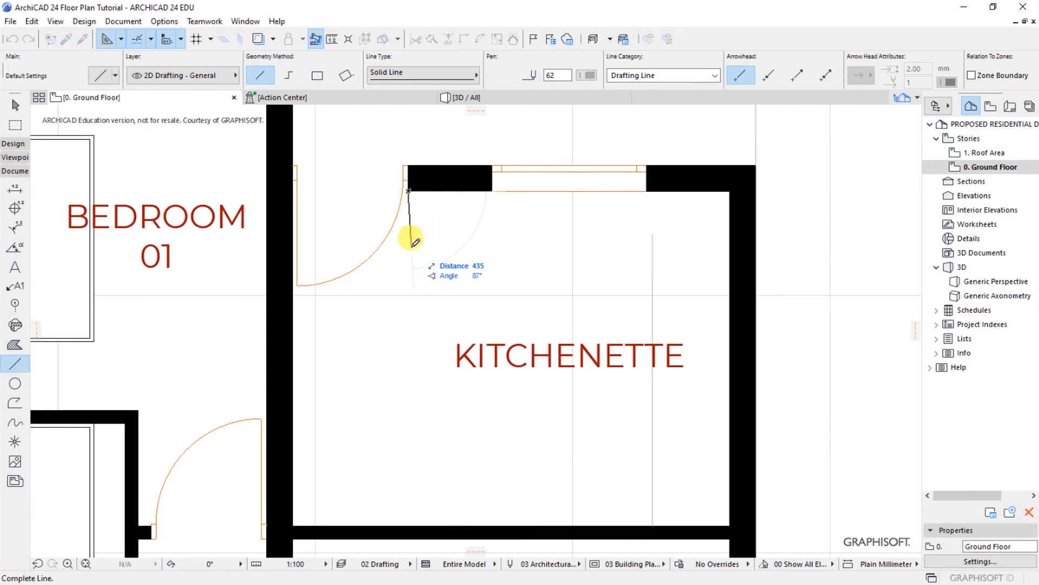
{"action": "type", "text": "600"}
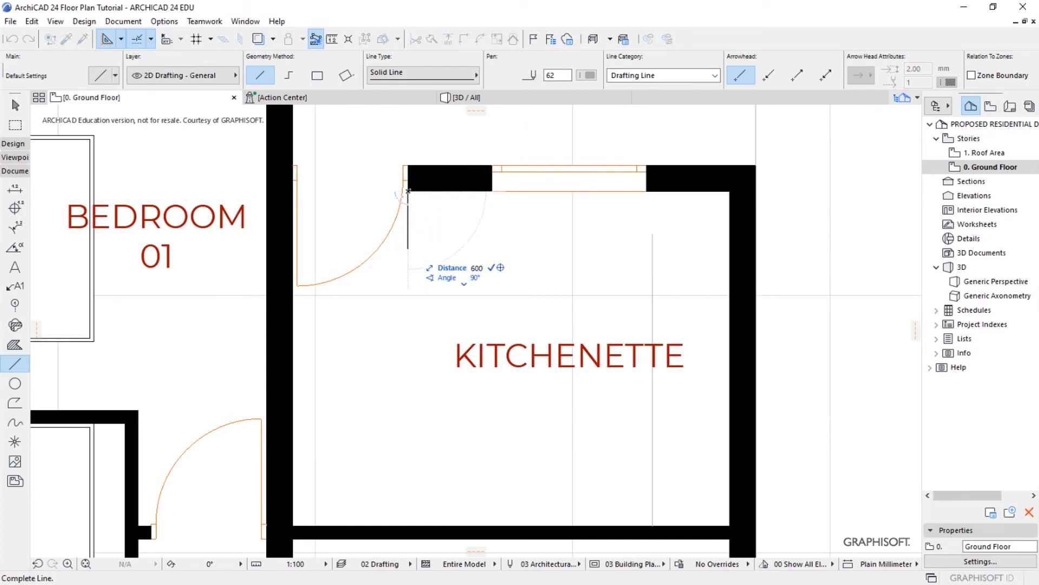
{"action": "left_click", "coordinate": [409, 262]}
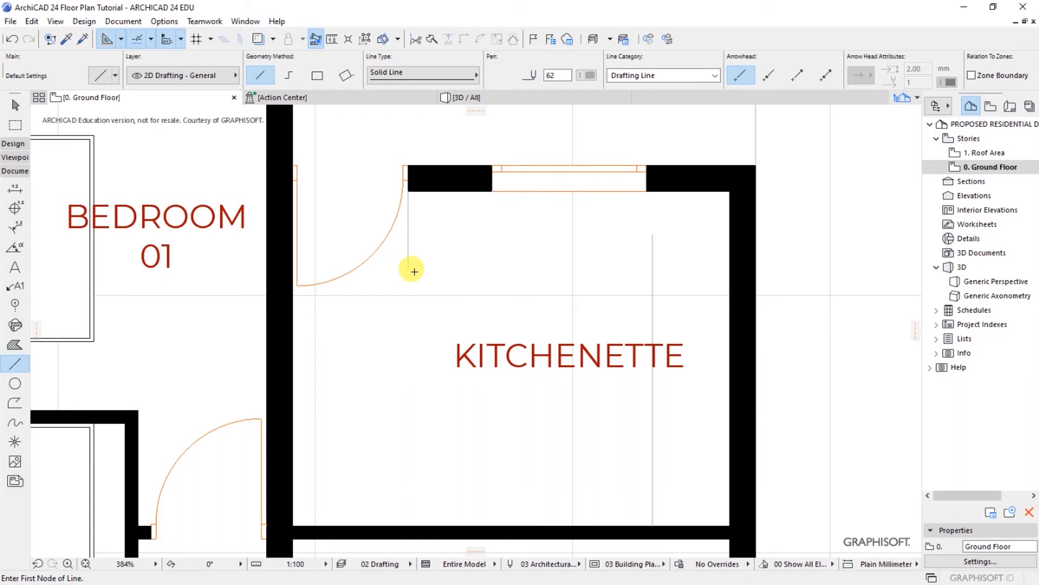
{"action": "left_click", "coordinate": [408, 266]}
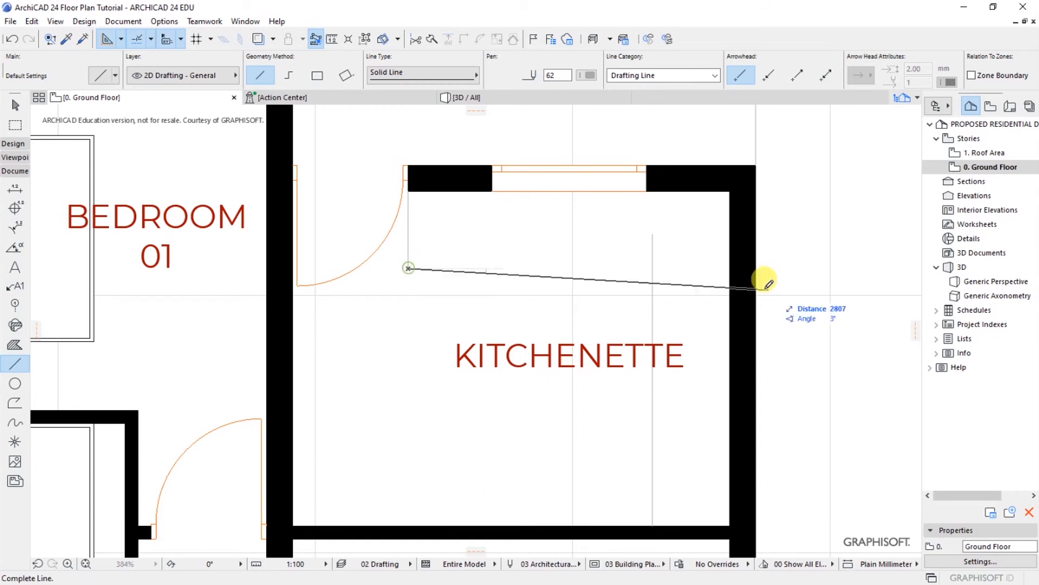
{"action": "left_click", "coordinate": [654, 268]}
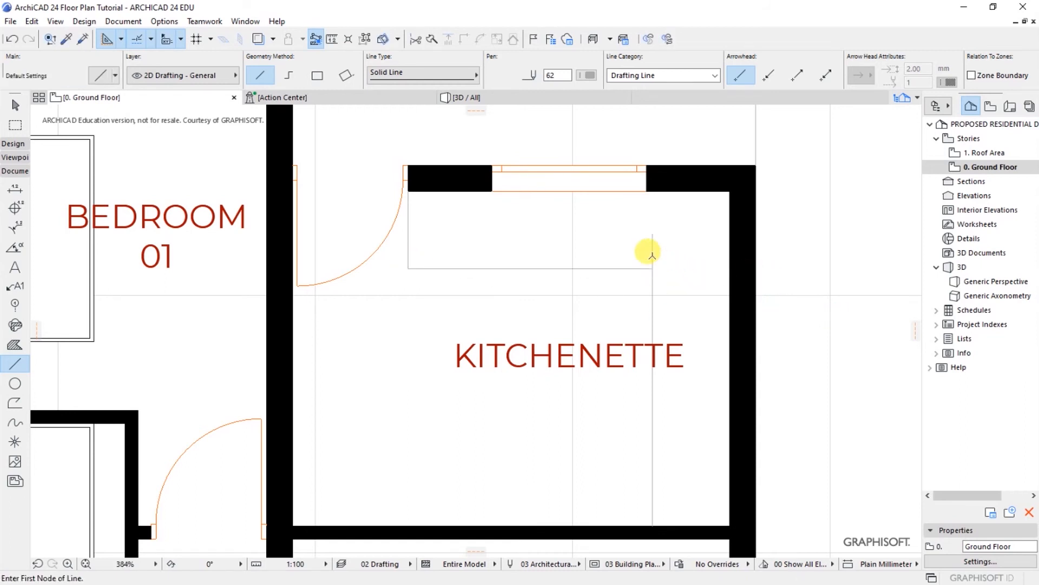
Step: Trim the excess vertical line and set the counter lines to pen 1
{"action": "left_click", "coordinate": [653, 259], "text": "ctrl"}
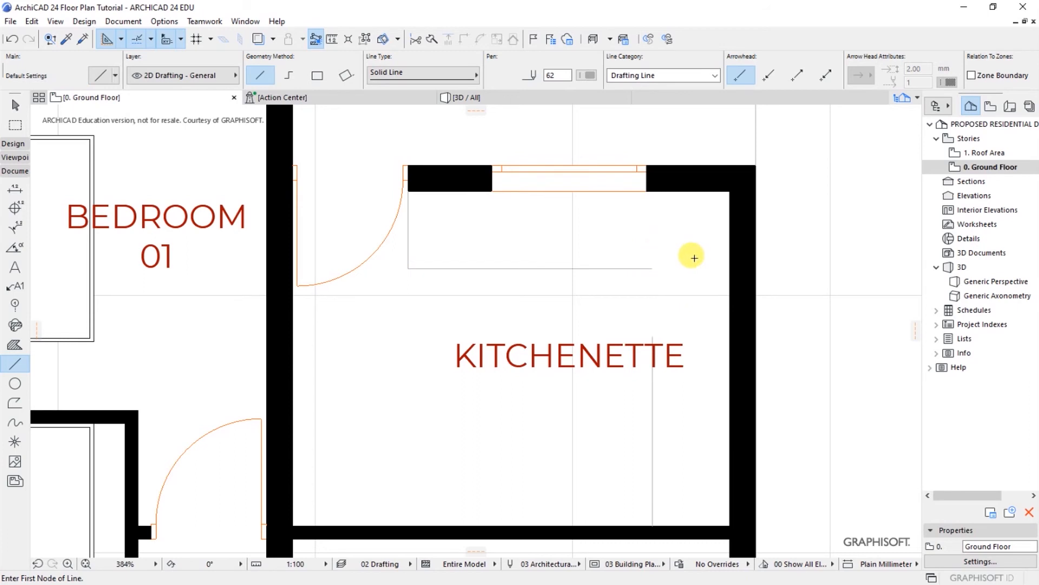
{"action": "left_click", "coordinate": [647, 268], "text": "shift"}
{"action": "left_click", "coordinate": [654, 341], "text": "shift"}
{"action": "left_click", "coordinate": [465, 39]}
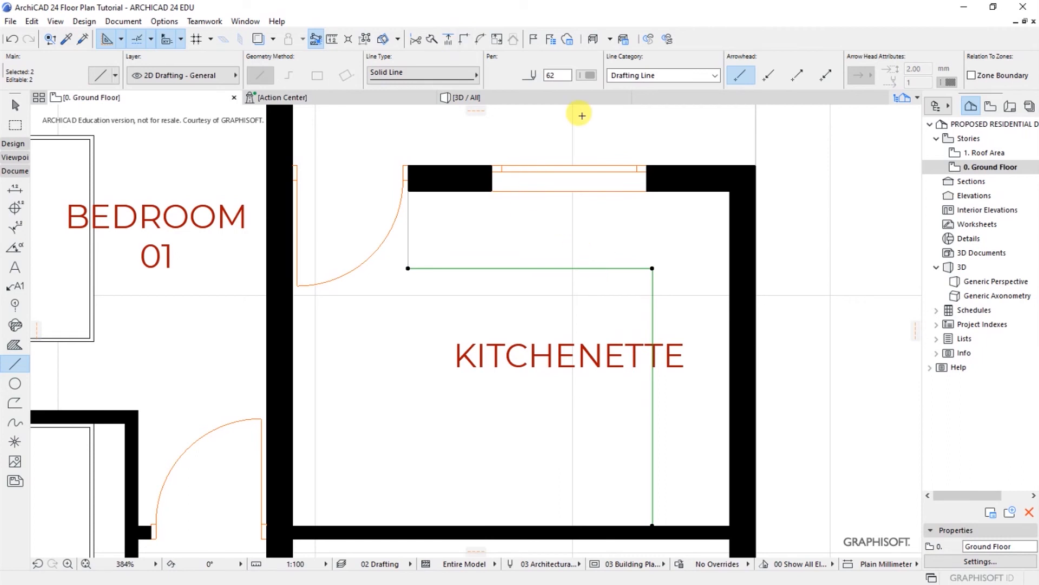
{"action": "left_click", "coordinate": [588, 74]}
{"action": "left_click", "coordinate": [597, 71]}
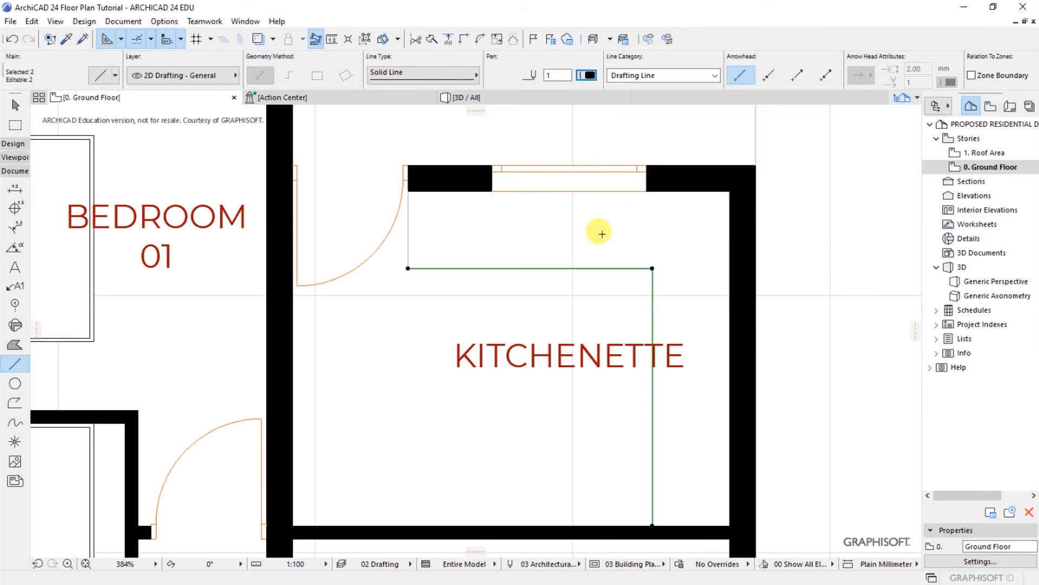
{"action": "key", "text": "Escape"}
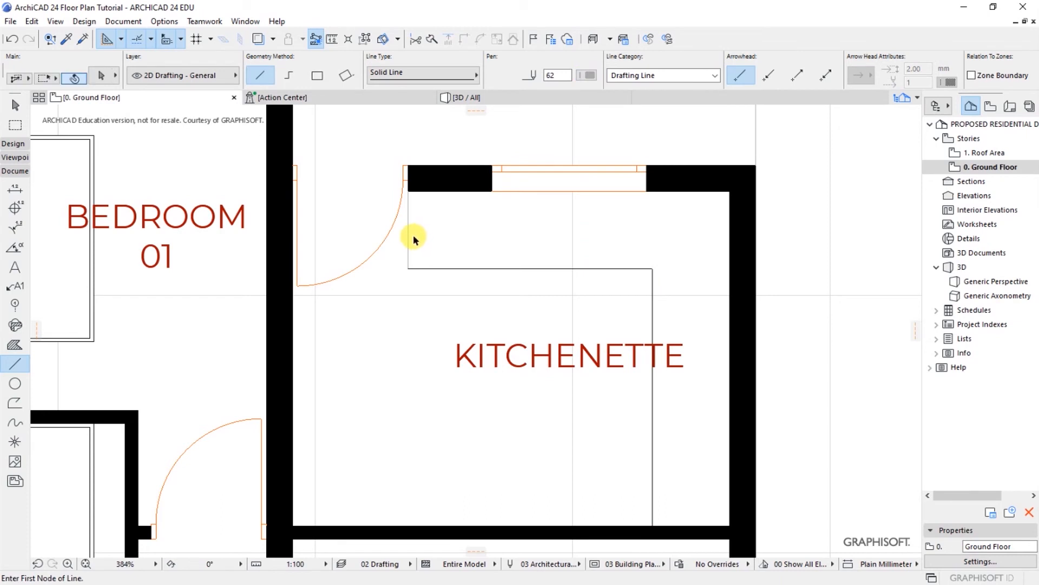
Step: Move the door-side vertical line 150 to the right and set it to pen 1
{"action": "left_click", "coordinate": [408, 237], "text": "shift"}
{"action": "key", "text": "ctrl+d"}
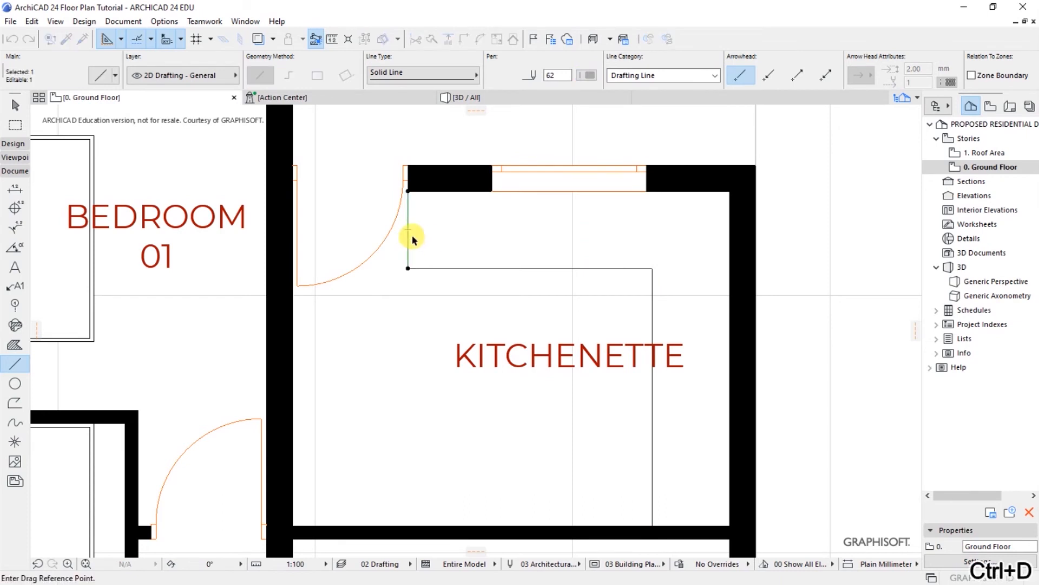
{"action": "left_click", "coordinate": [407, 238]}
{"action": "type", "text": "1"}
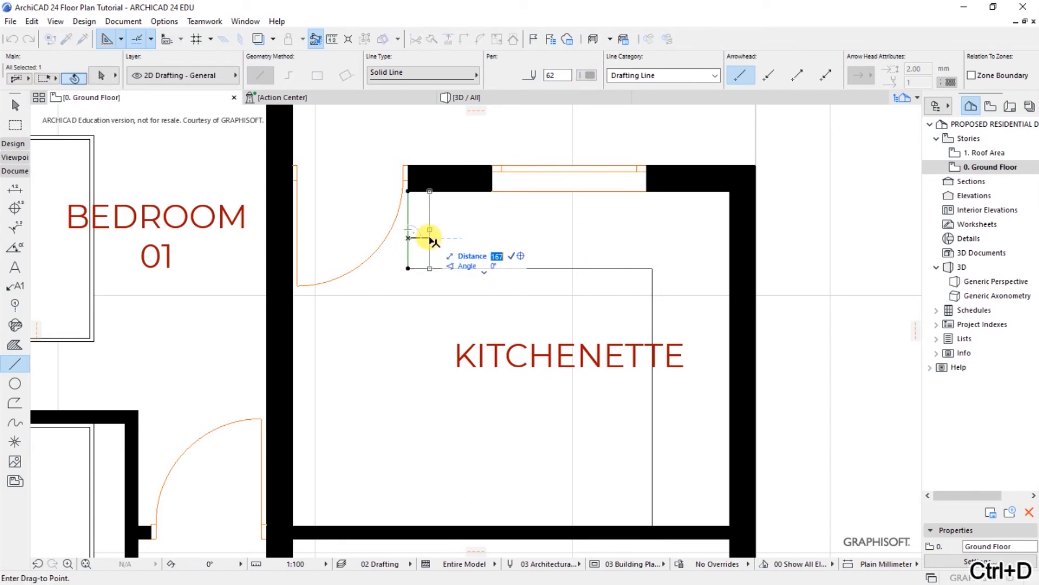
{"action": "type", "text": "50"}
{"action": "key", "text": "Return"}
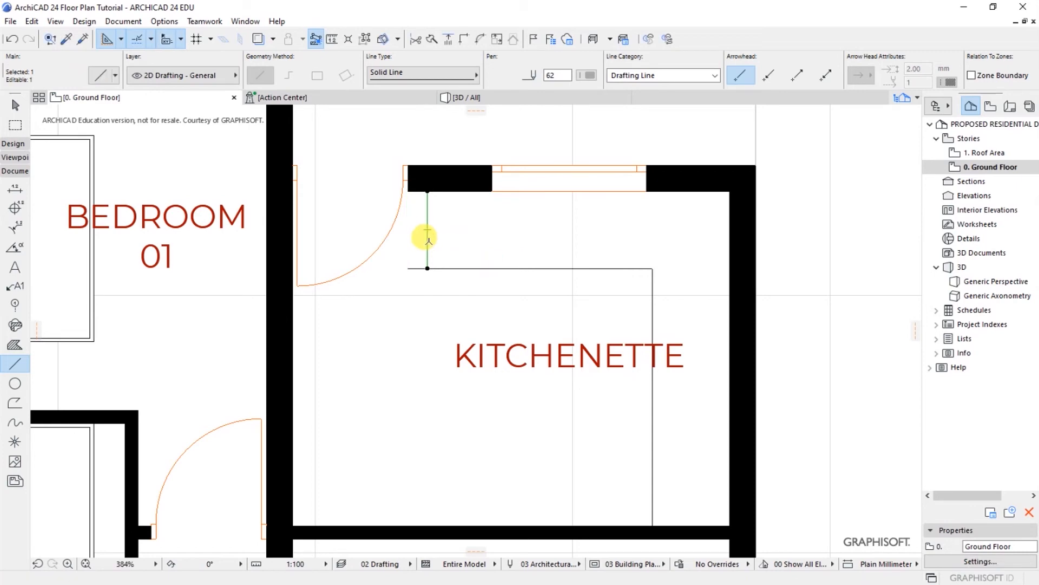
{"action": "key", "text": "Escape"}
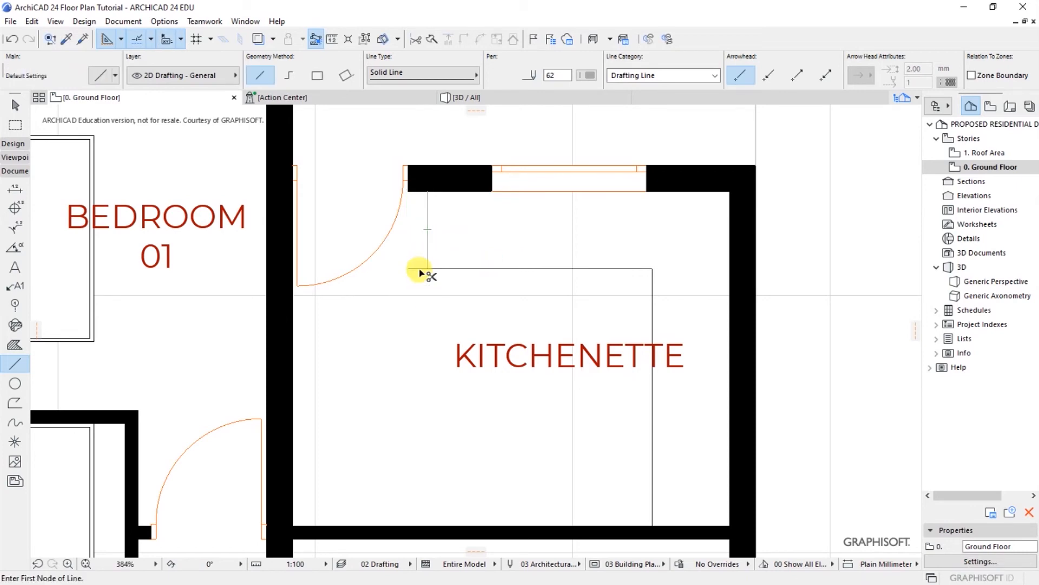
{"action": "key", "text": "shift"}
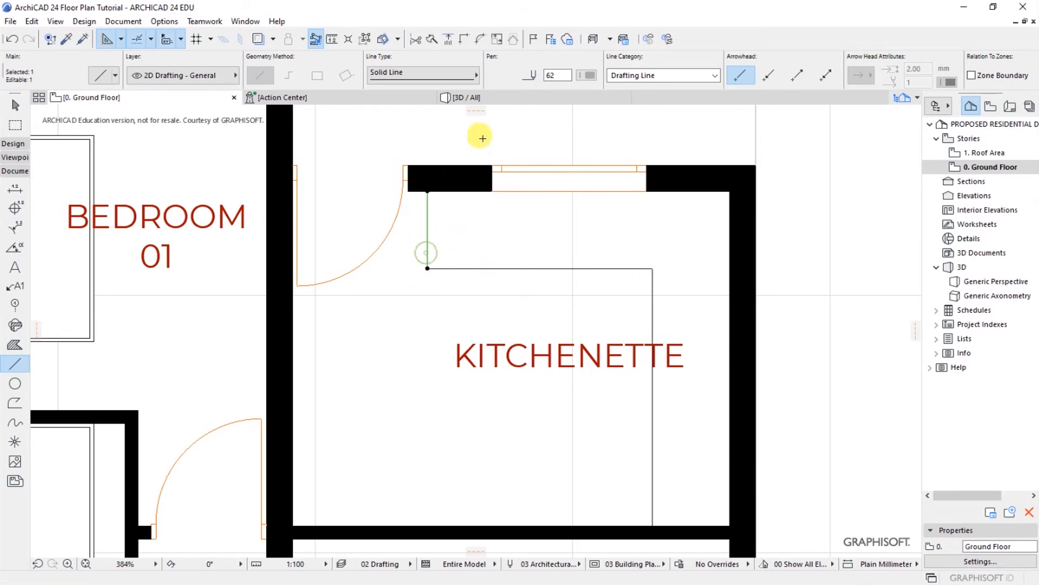
{"action": "left_click", "coordinate": [589, 75]}
{"action": "left_click", "coordinate": [590, 77]}
{"action": "key", "text": "Escape"}
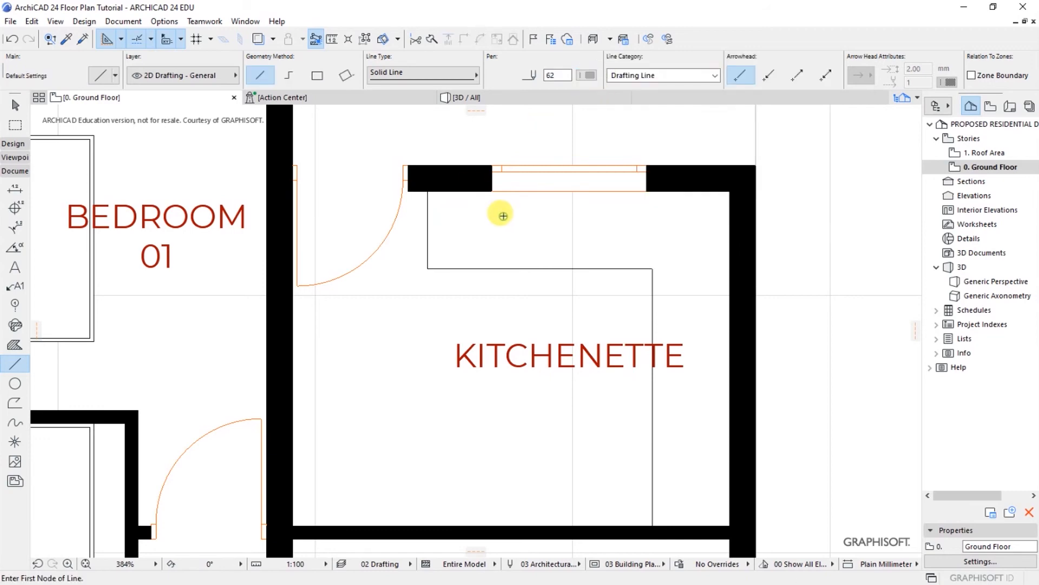
Step: Reposition the KITCHENETTE label within the room
{"action": "scroll", "coordinate": [465, 250], "scroll_direction": "down", "scroll_amount": 3}
{"action": "left_click", "coordinate": [588, 317], "text": "shift"}
{"action": "key", "text": "ctrl+d"}
{"action": "left_click", "coordinate": [594, 324]}
{"action": "left_click", "coordinate": [567, 335]}
{"action": "key", "text": "Escape"}
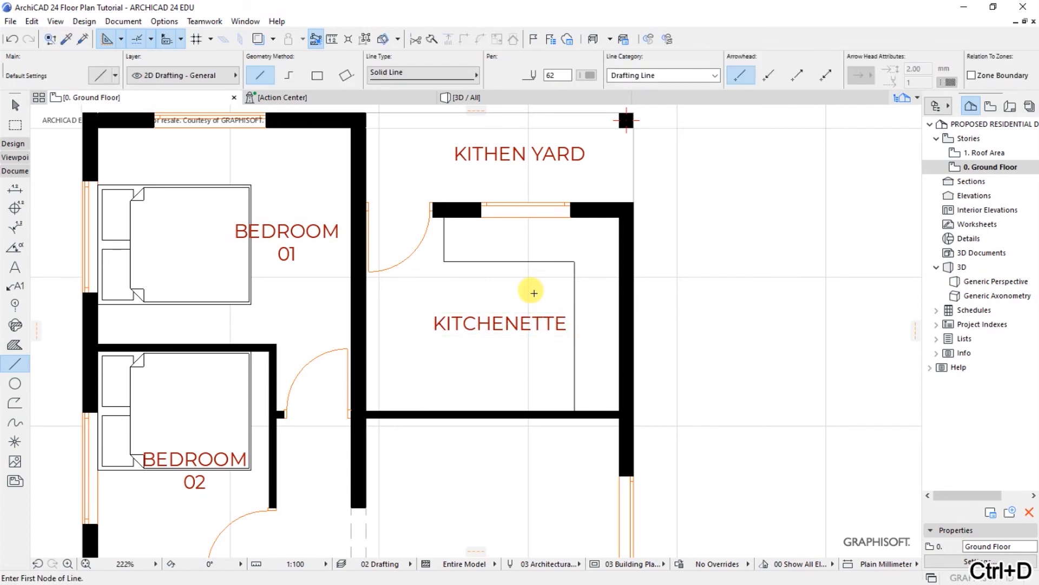
Step: Draw a vertical line from the kitchenette wall corner down into the dining area
{"action": "scroll", "coordinate": [531, 339], "scroll_direction": "down", "scroll_amount": 3}
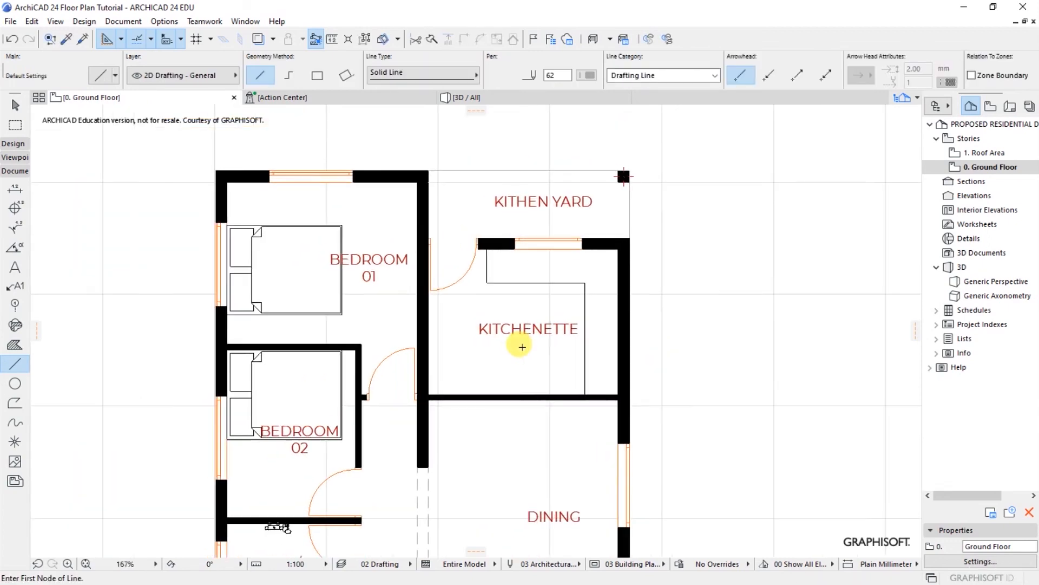
{"action": "scroll", "coordinate": [514, 401], "scroll_direction": "up", "scroll_amount": 3}
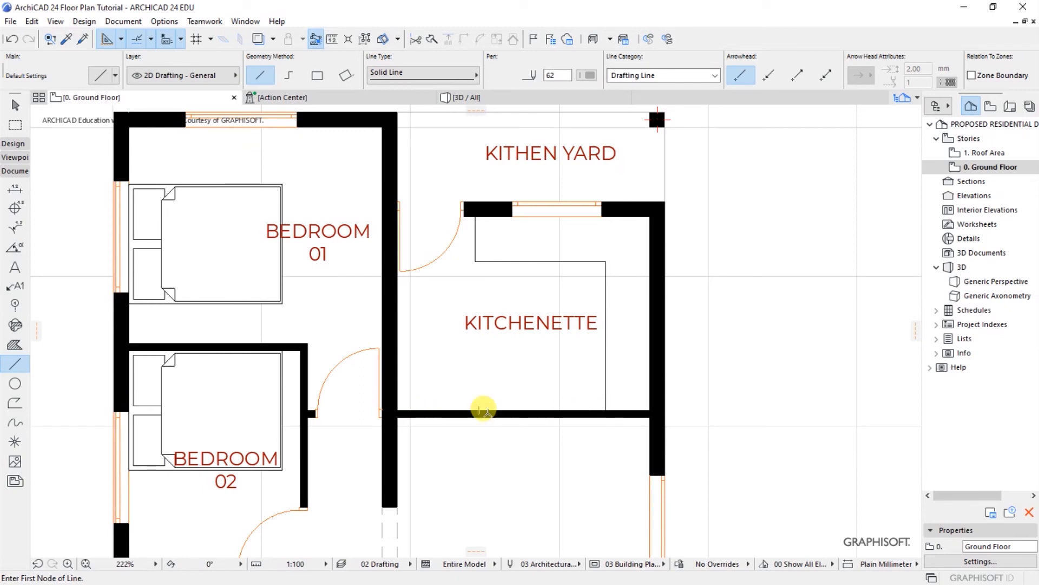
{"action": "scroll", "coordinate": [514, 274], "scroll_direction": "down", "scroll_amount": 2}
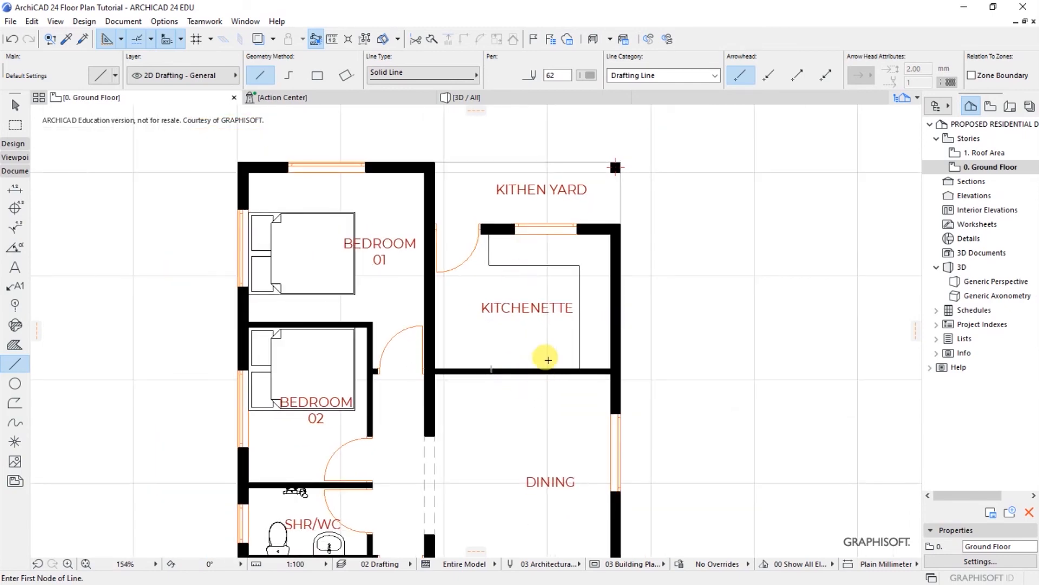
{"action": "scroll", "coordinate": [608, 355], "scroll_direction": "up", "scroll_amount": 2}
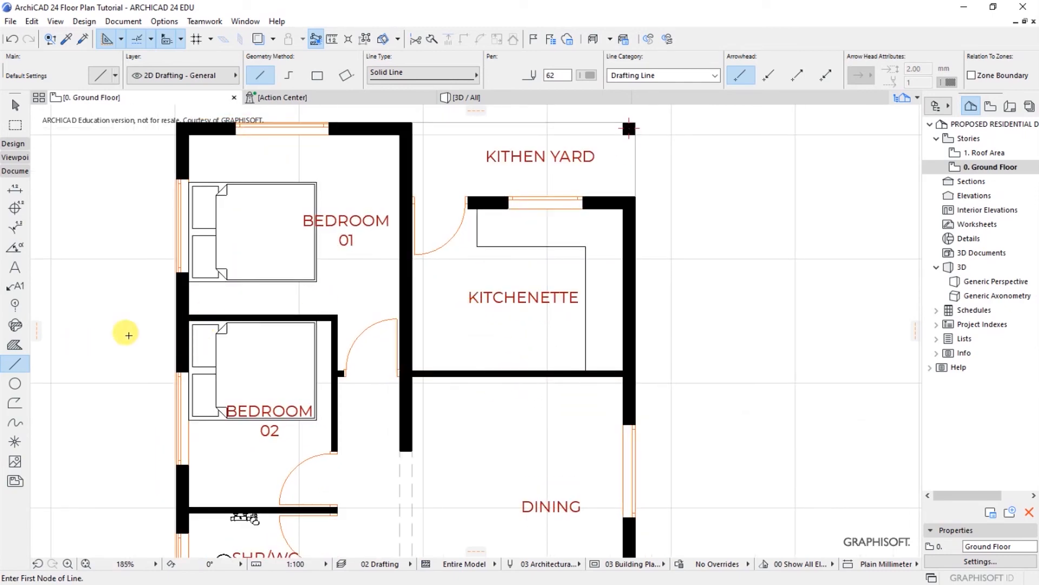
{"action": "left_click", "coordinate": [477, 247]}
{"action": "left_click", "coordinate": [477, 439]}
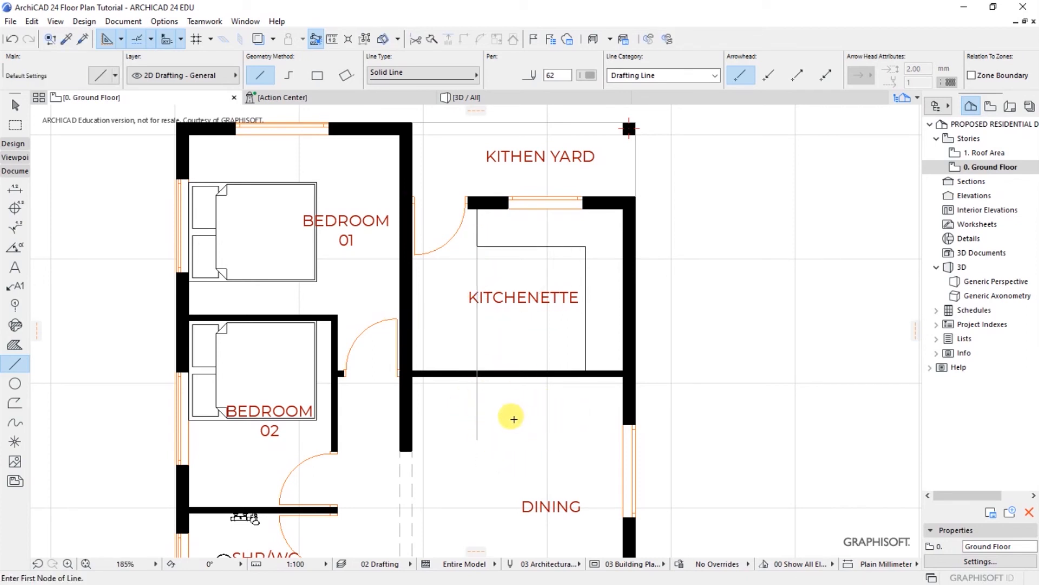
Step: Split the kitchenette–dining wall in two across the counter's vertical reference line
{"action": "left_click", "coordinate": [433, 379], "text": "shift"}
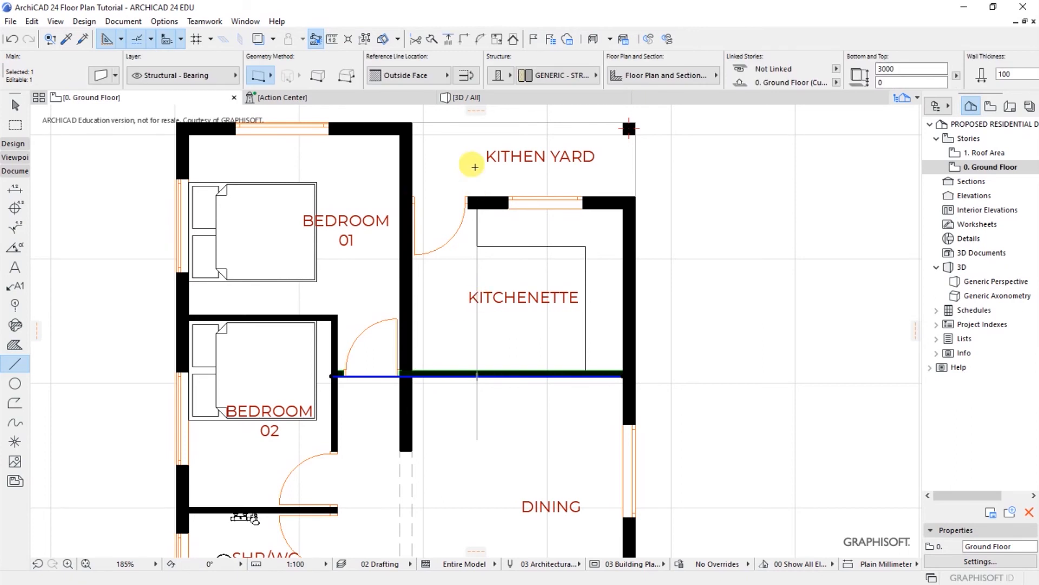
{"action": "scroll", "coordinate": [512, 392], "scroll_direction": "up", "scroll_amount": 3}
{"action": "key", "text": "Escape"}
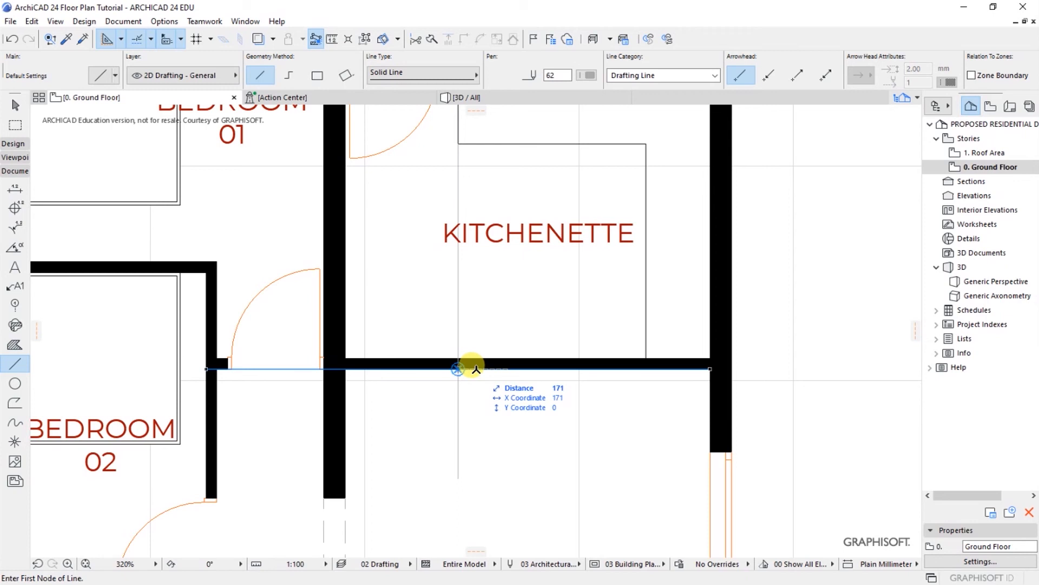
{"action": "key", "text": "space"}
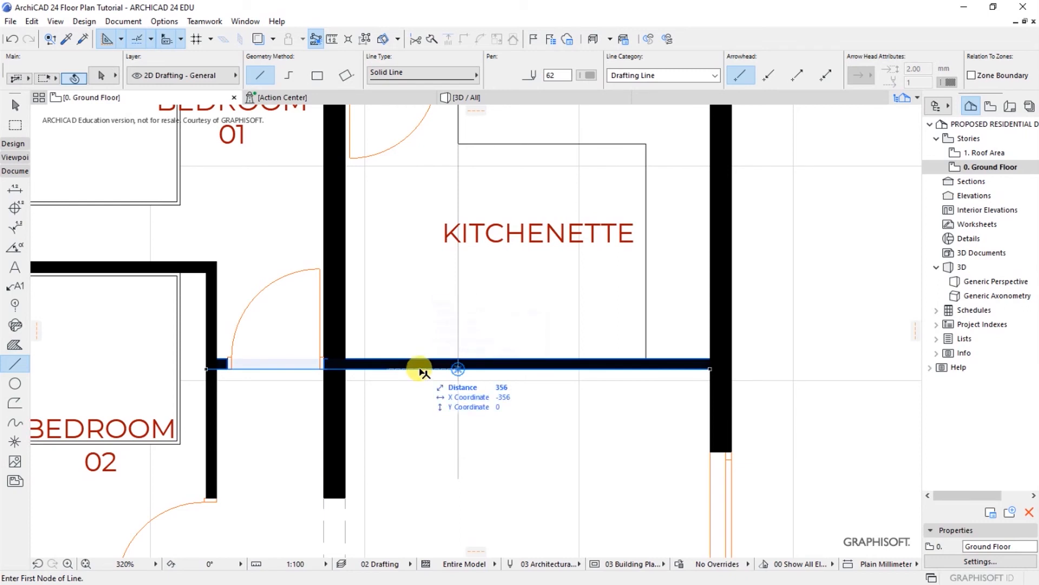
{"action": "left_click", "coordinate": [421, 369], "text": "shift"}
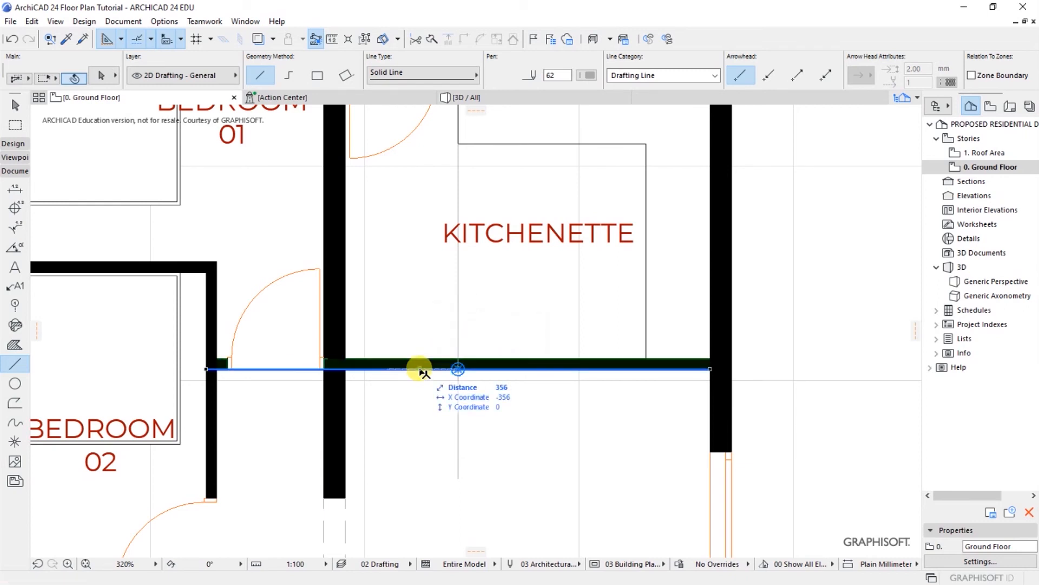
{"action": "left_click", "coordinate": [432, 39]}
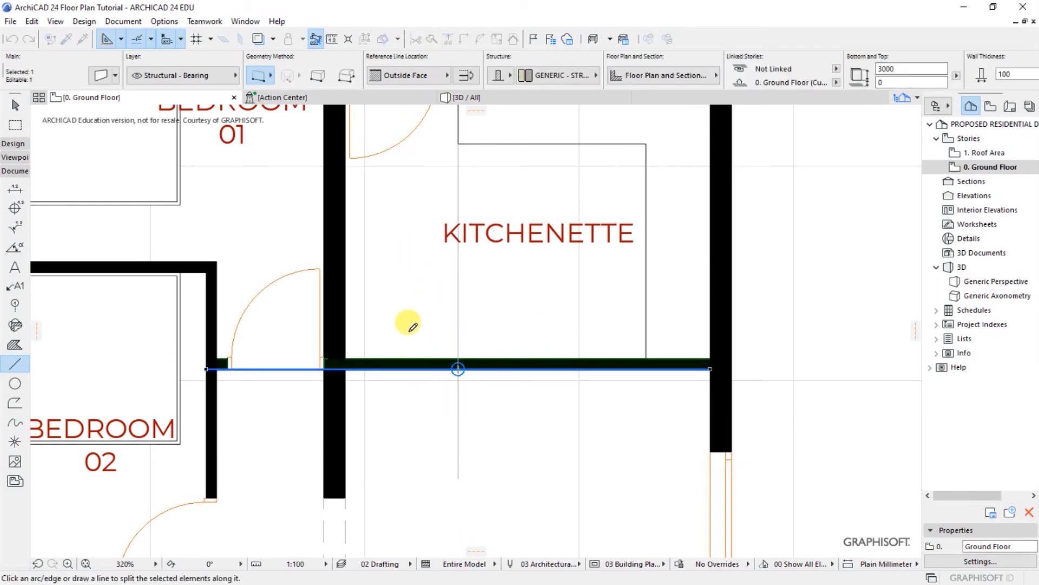
{"action": "left_click", "coordinate": [426, 309]}
{"action": "left_click", "coordinate": [421, 424]}
{"action": "left_click", "coordinate": [383, 416]}
Step: Pull the wall pieces' ends back to the vertical reference line, leaving an opening to dining
{"action": "scroll", "coordinate": [331, 371], "scroll_direction": "up", "scroll_amount": 2}
{"action": "scroll", "coordinate": [332, 371], "scroll_direction": "up", "scroll_amount": 2}
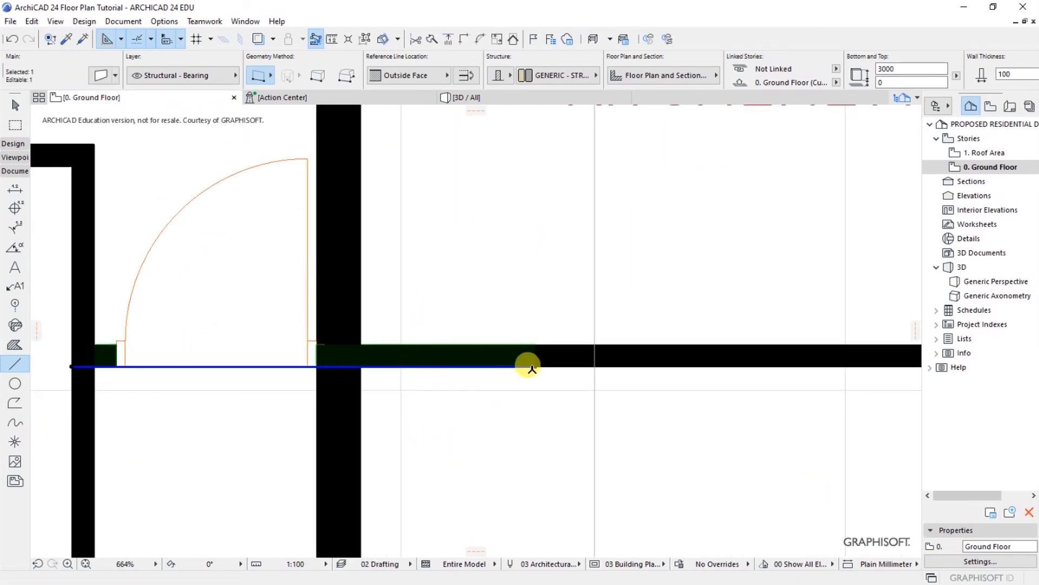
{"action": "left_click", "coordinate": [531, 362]}
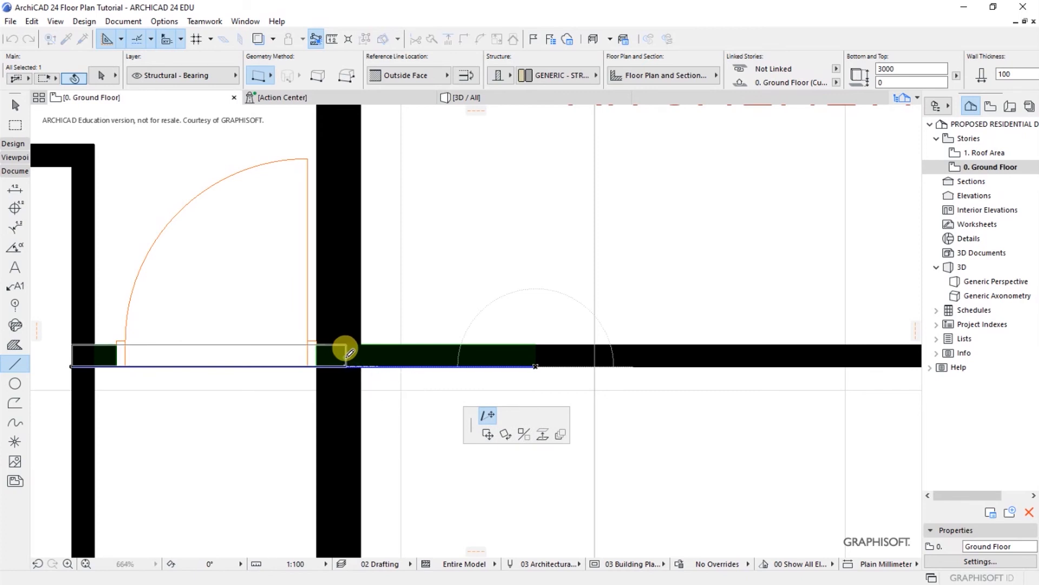
{"action": "left_click", "coordinate": [346, 357]}
{"action": "key", "text": "Escape"}
{"action": "scroll", "coordinate": [390, 314], "scroll_direction": "down", "scroll_amount": 5}
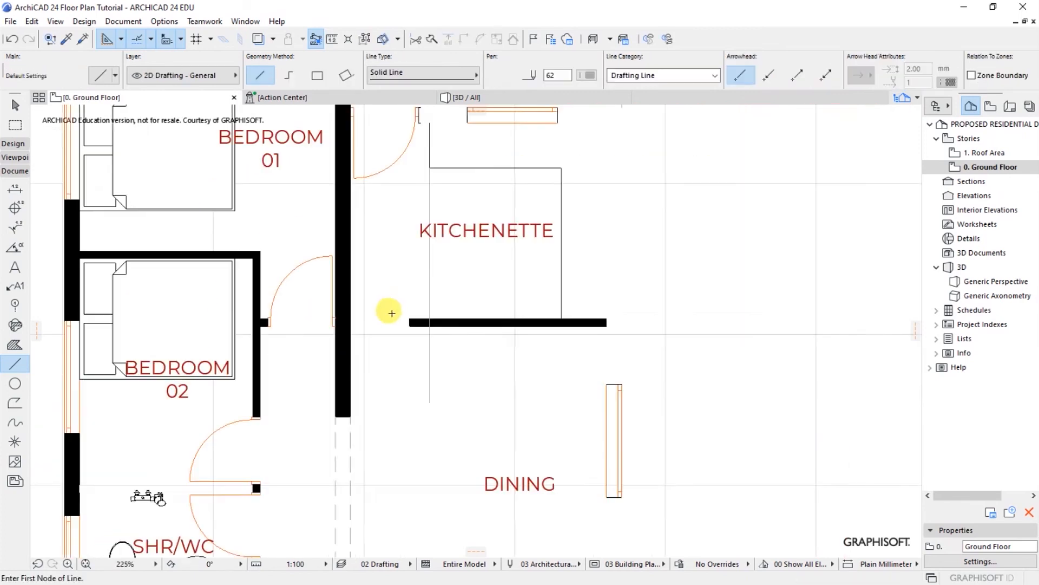
{"action": "scroll", "coordinate": [391, 325], "scroll_direction": "up", "scroll_amount": 2}
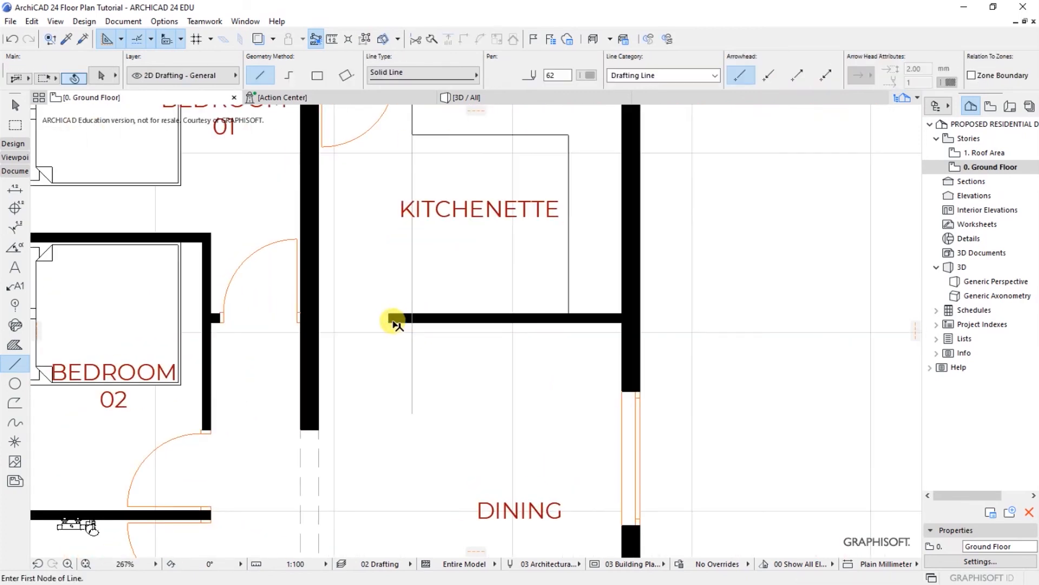
{"action": "left_click", "coordinate": [392, 320], "text": "shift"}
{"action": "left_click", "coordinate": [391, 321]}
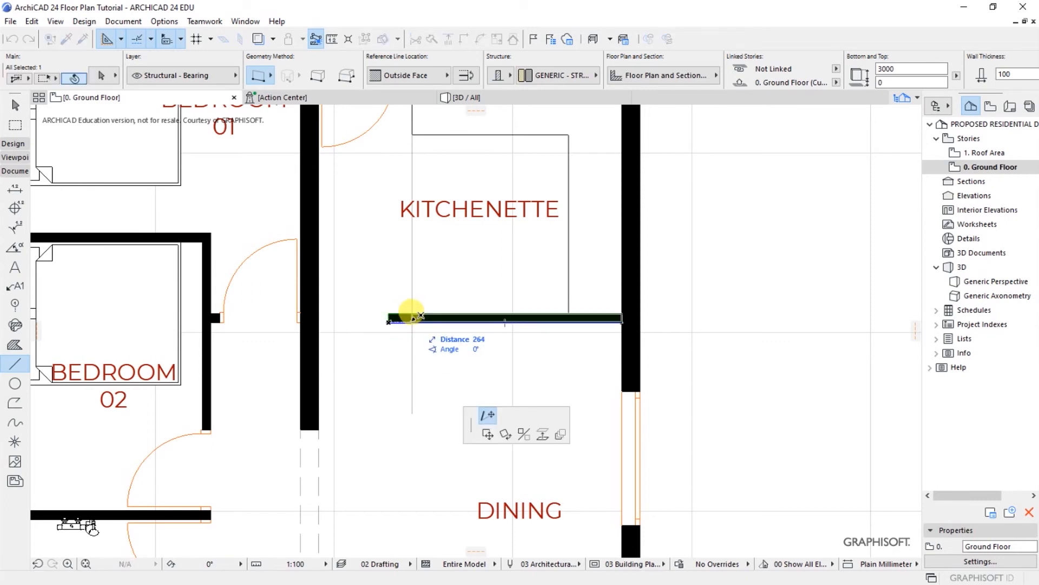
{"action": "left_click", "coordinate": [412, 321]}
{"action": "key", "text": "Escape"}
Step: Delete the vertical reference line that extended below the wall
{"action": "left_click", "coordinate": [411, 383], "text": "shift"}
{"action": "key", "text": "Escape"}
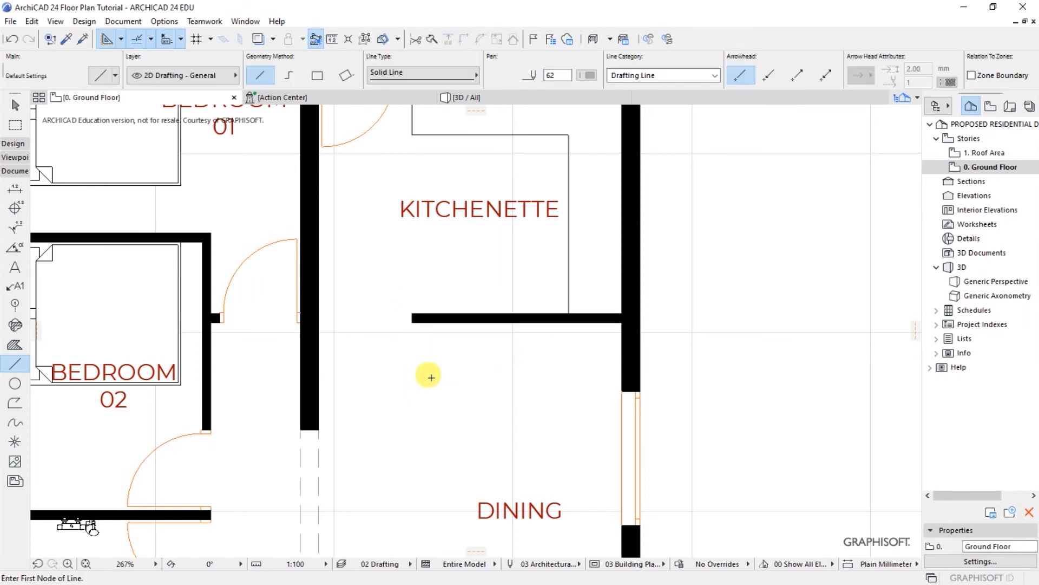
{"action": "scroll", "coordinate": [427, 376], "scroll_direction": "down", "scroll_amount": 4}
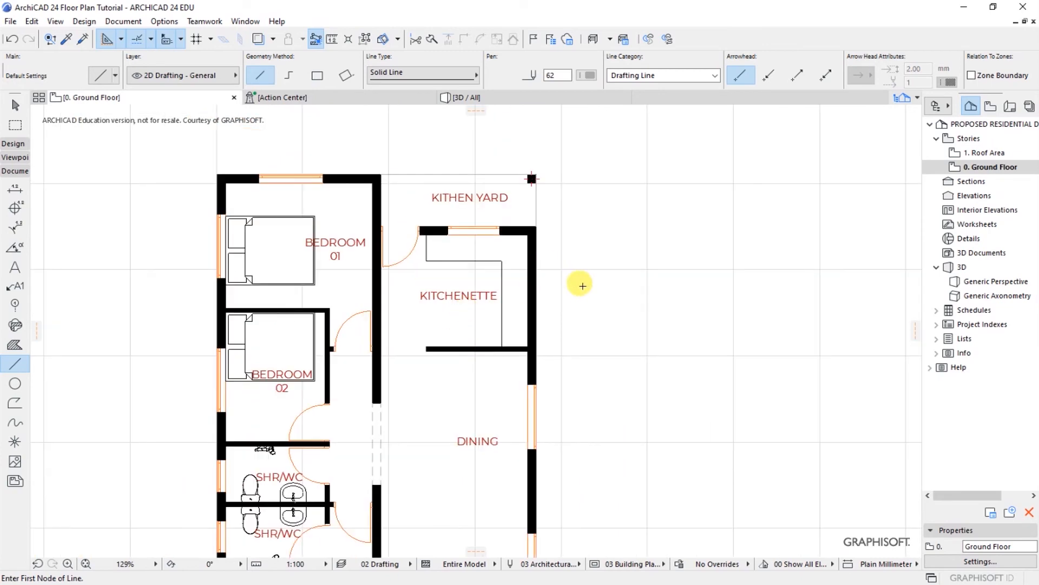
{"action": "scroll", "coordinate": [479, 249], "scroll_direction": "down", "scroll_amount": 4}
{"action": "scroll", "coordinate": [465, 322], "scroll_direction": "up", "scroll_amount": 3}
{"action": "scroll", "coordinate": [464, 326], "scroll_direction": "up", "scroll_amount": 1}
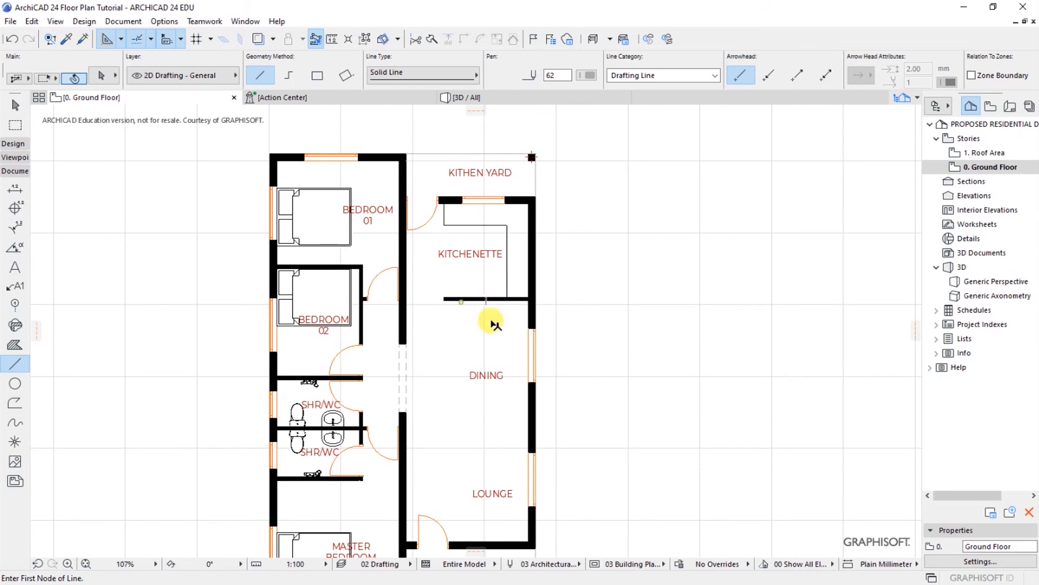
{"action": "left_click", "coordinate": [465, 300], "text": "shift"}
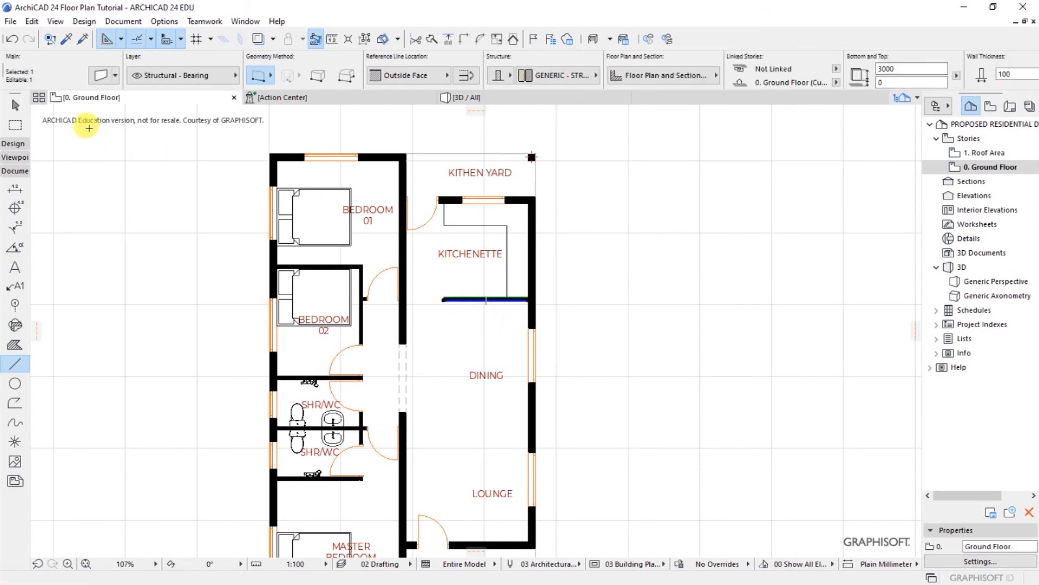
Step: Change the kitchenette partition wall's height from 3000 to 900 in Wall Selection Settings
{"action": "left_click", "coordinate": [100, 77]}
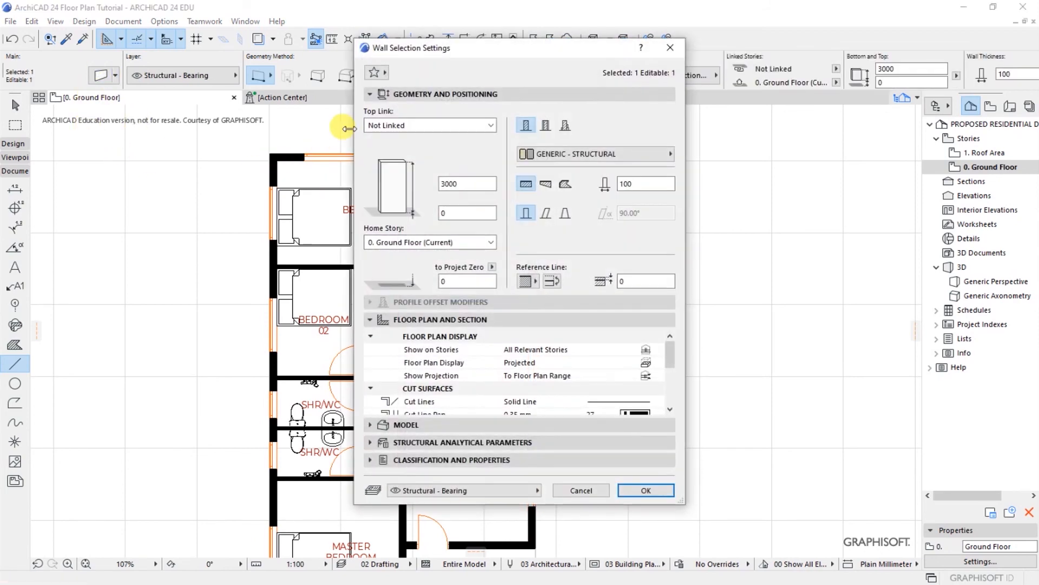
{"action": "left_click_drag", "start_coordinate": [525, 53], "coordinate": [492, 67]}
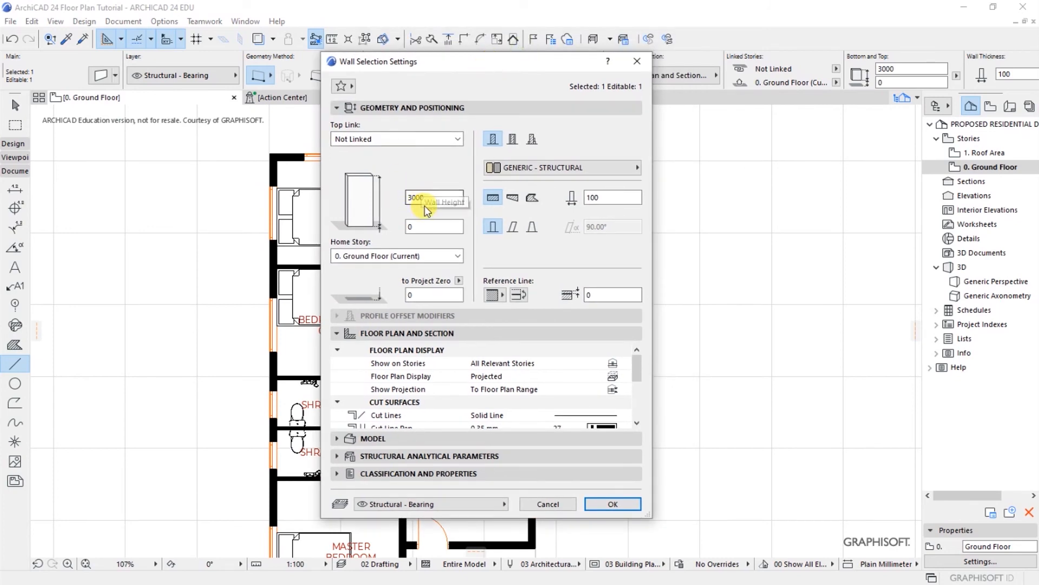
{"action": "double_click", "coordinate": [438, 196]}
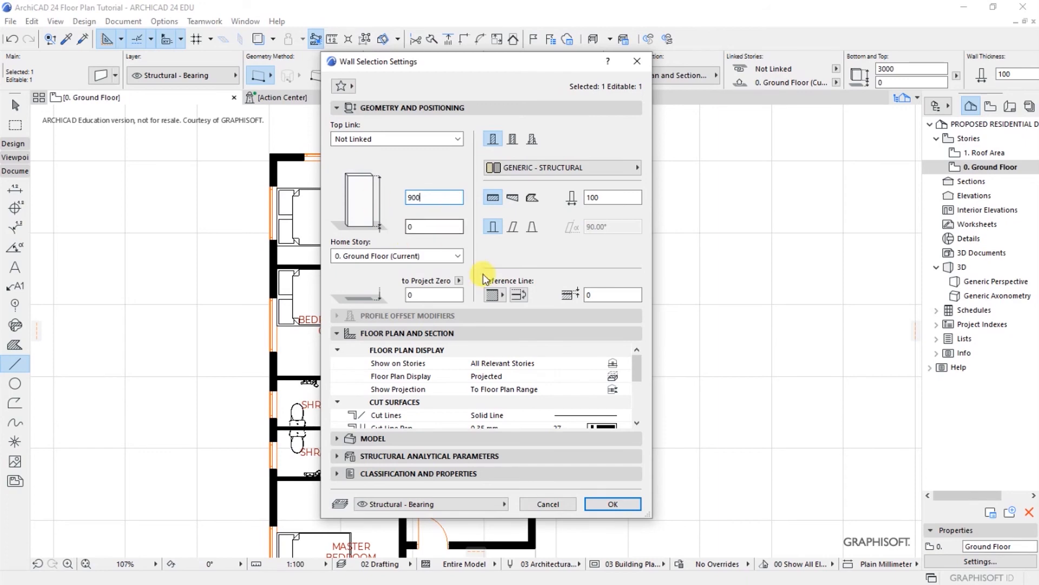
{"action": "left_click", "coordinate": [613, 503]}
{"action": "key", "text": "Escape"}
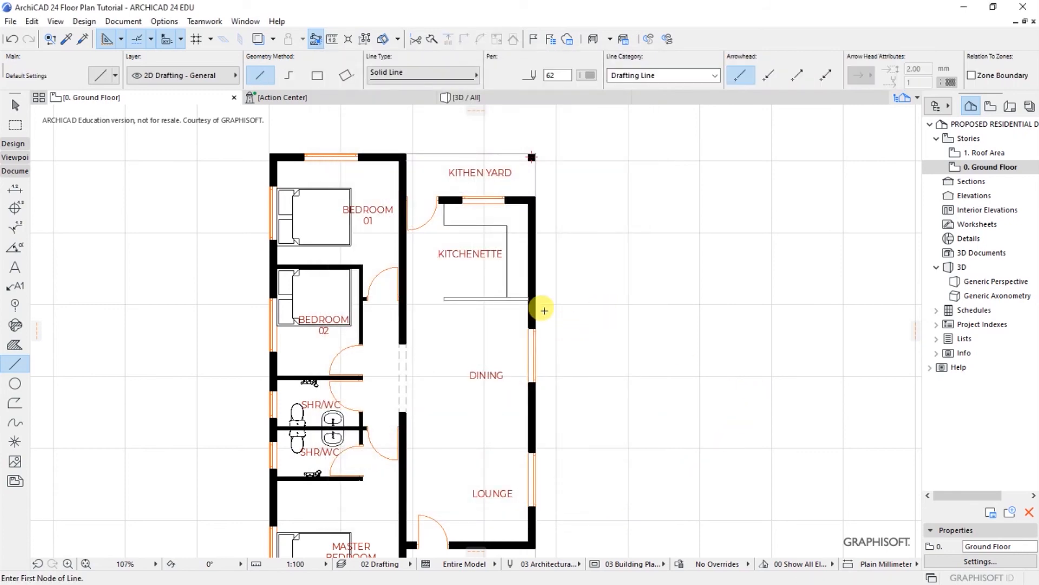
{"action": "scroll", "coordinate": [457, 290], "scroll_direction": "up", "scroll_amount": 3}
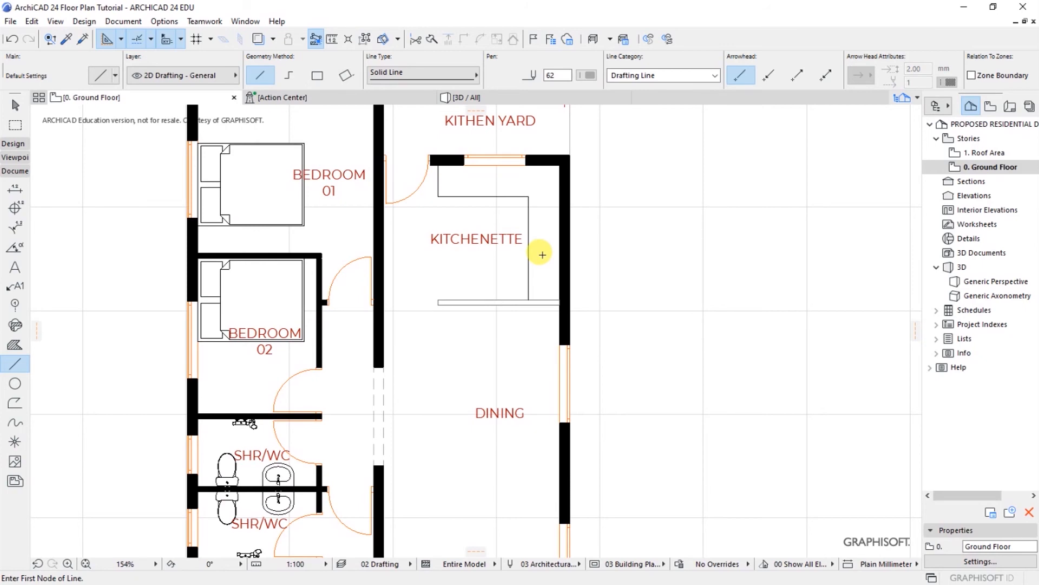
{"action": "scroll", "coordinate": [477, 223], "scroll_direction": "down", "scroll_amount": 3}
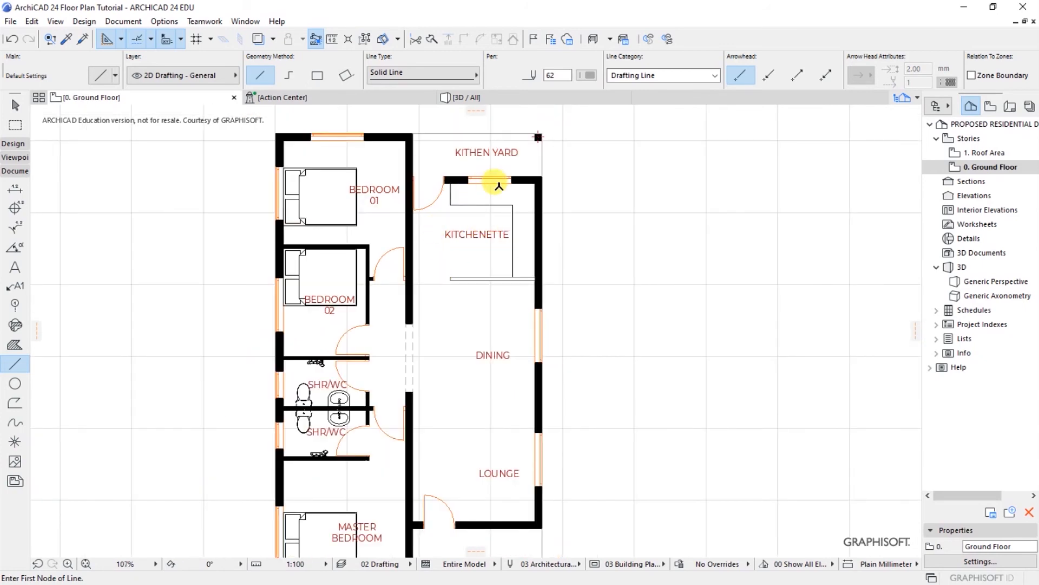
{"action": "scroll", "coordinate": [498, 186], "scroll_direction": "up", "scroll_amount": 3}
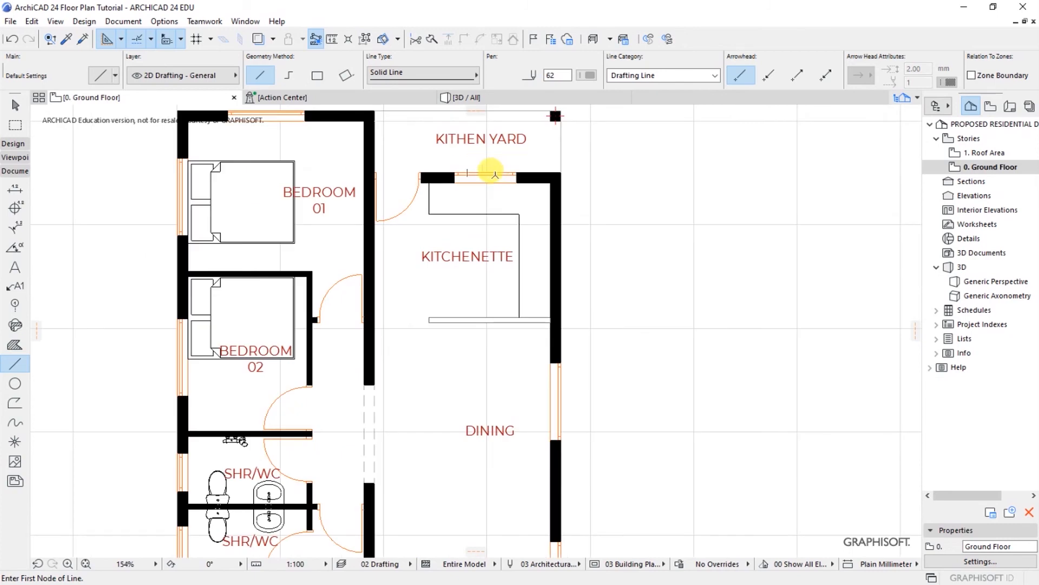
{"action": "scroll", "coordinate": [476, 173], "scroll_direction": "down", "scroll_amount": 3}
{"action": "scroll", "coordinate": [466, 174], "scroll_direction": "up", "scroll_amount": 3}
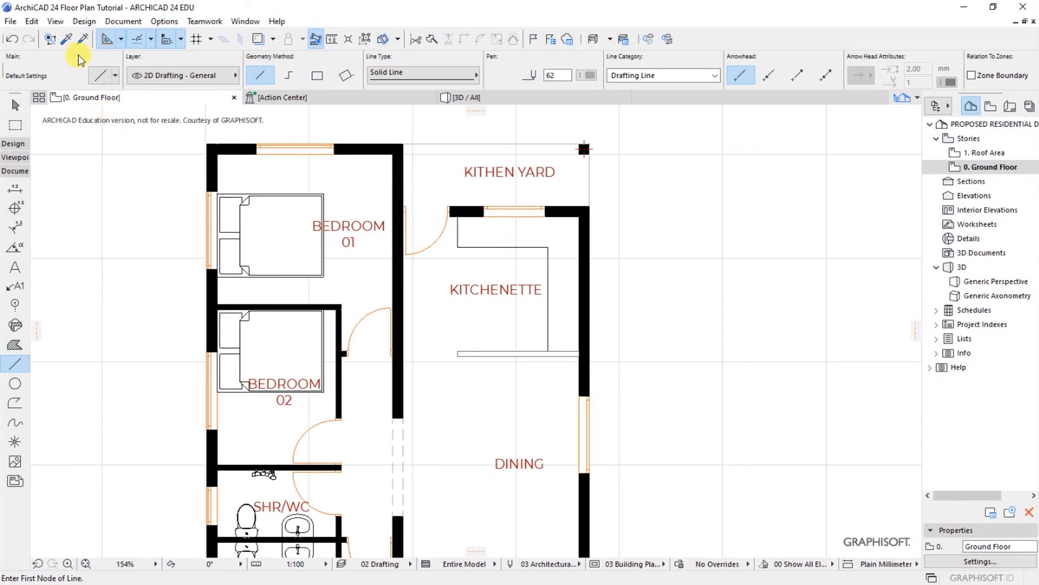
Step: Choose the Object tool and select Cabinet Base Triple Door 24 by searching 'SINK'
{"action": "left_click", "coordinate": [81, 21]}
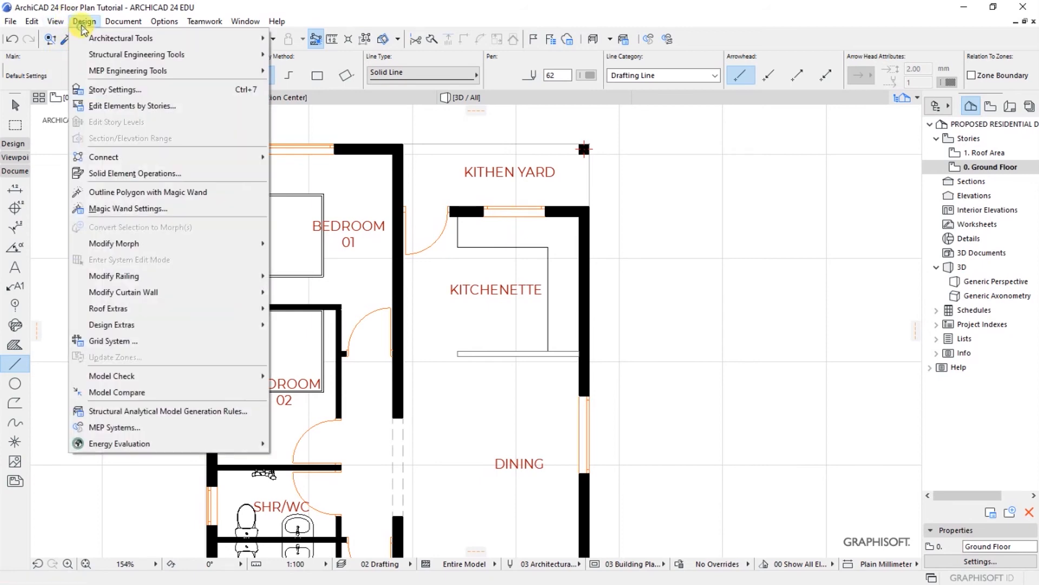
{"action": "mouse_move", "coordinate": [116, 38]}
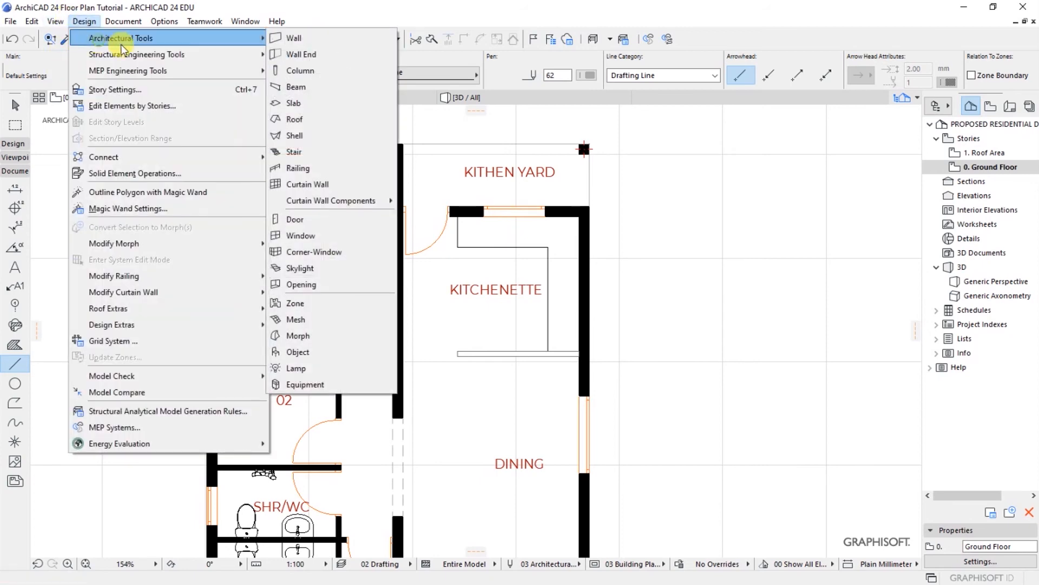
{"action": "left_click", "coordinate": [315, 354]}
{"action": "left_click", "coordinate": [99, 76]}
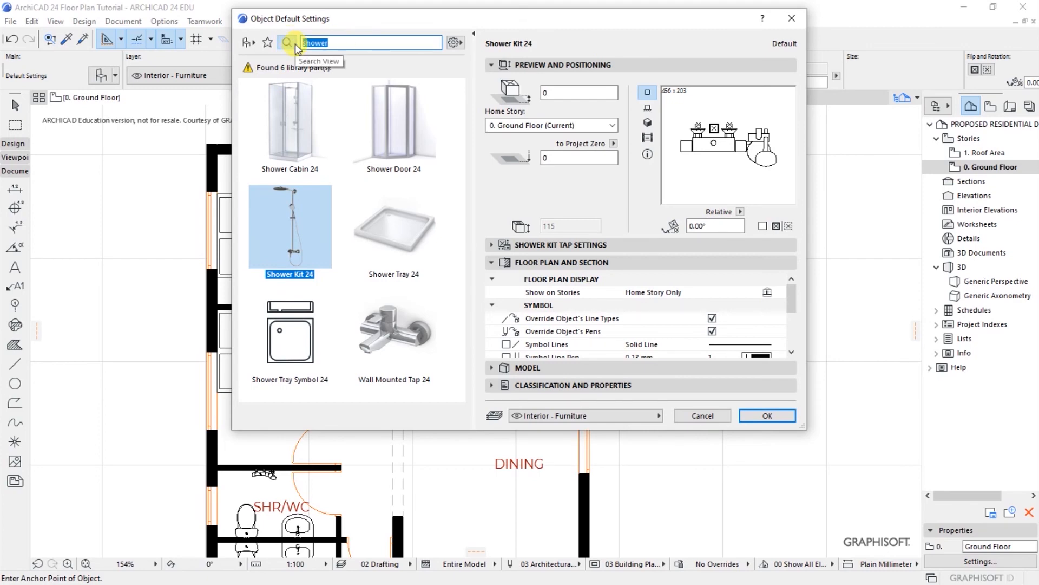
{"action": "type", "text": "sINK"}
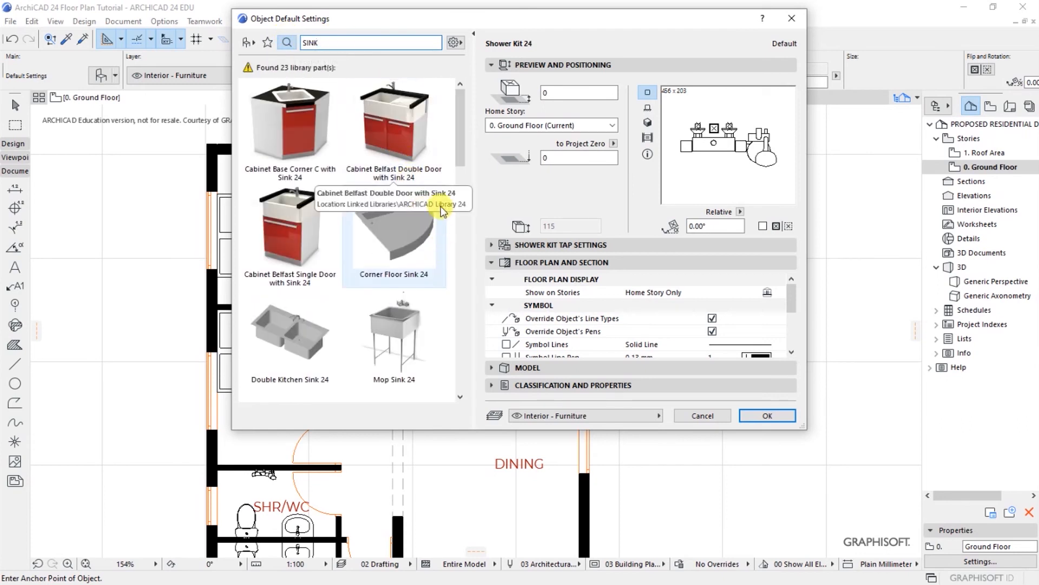
{"action": "scroll", "coordinate": [461, 397], "scroll_direction": "down", "scroll_amount": 4}
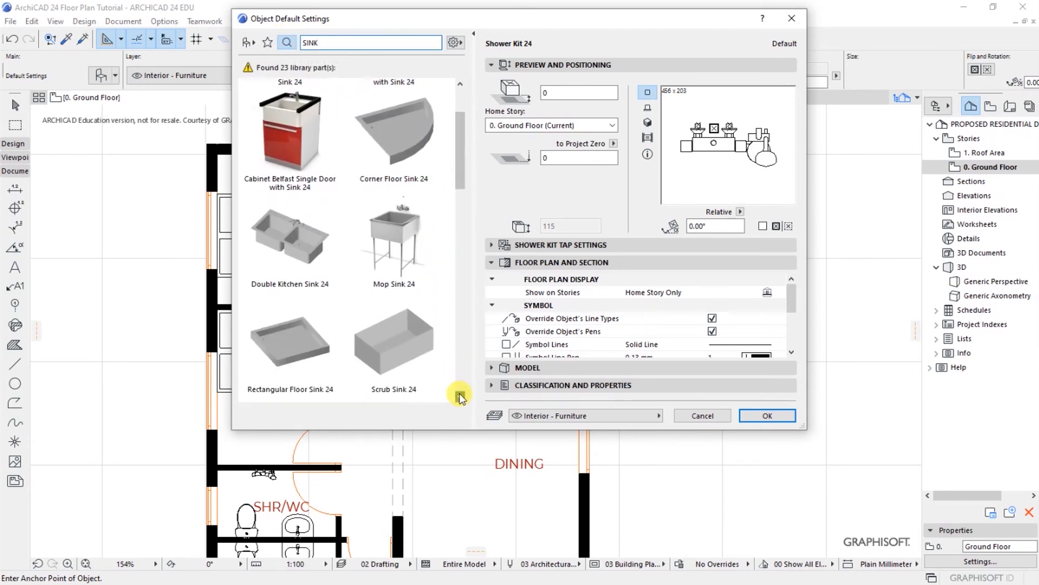
{"action": "scroll", "coordinate": [461, 397], "scroll_direction": "down", "scroll_amount": 8}
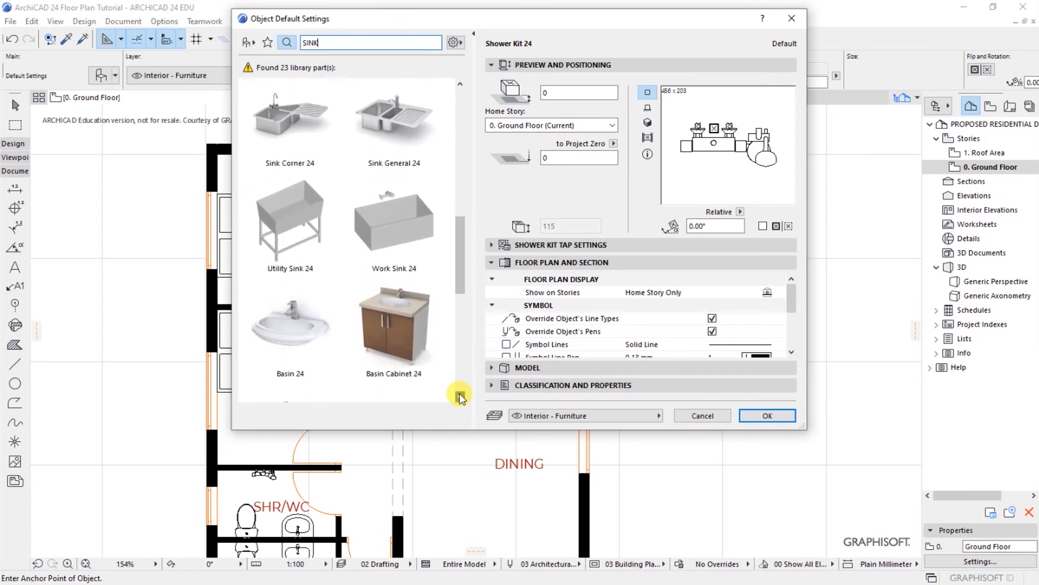
{"action": "scroll", "coordinate": [460, 397], "scroll_direction": "down", "scroll_amount": 4}
{"action": "left_click", "coordinate": [306, 341]}
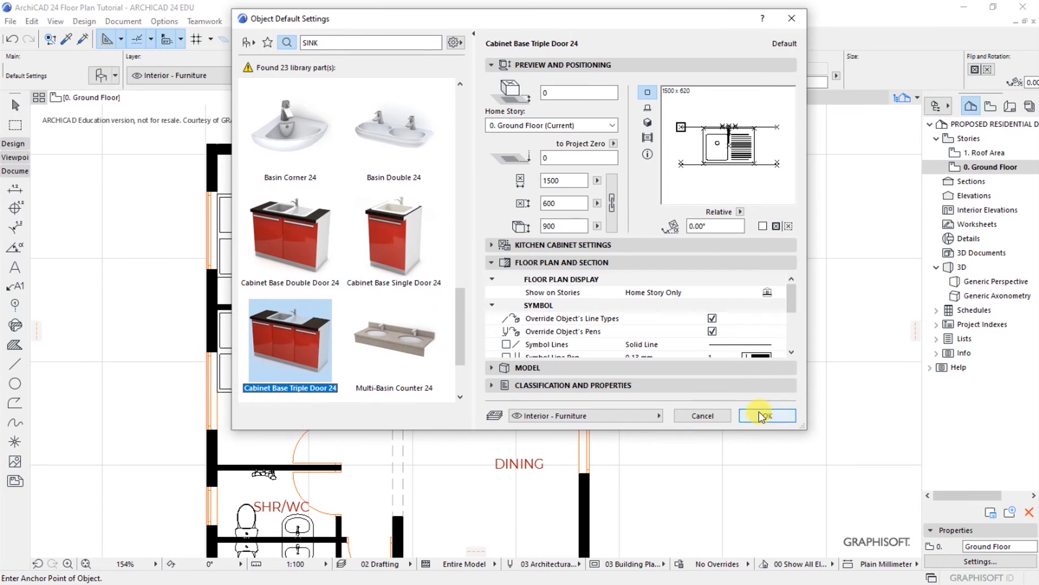
{"action": "left_click", "coordinate": [791, 354]}
{"action": "left_click", "coordinate": [791, 354]}
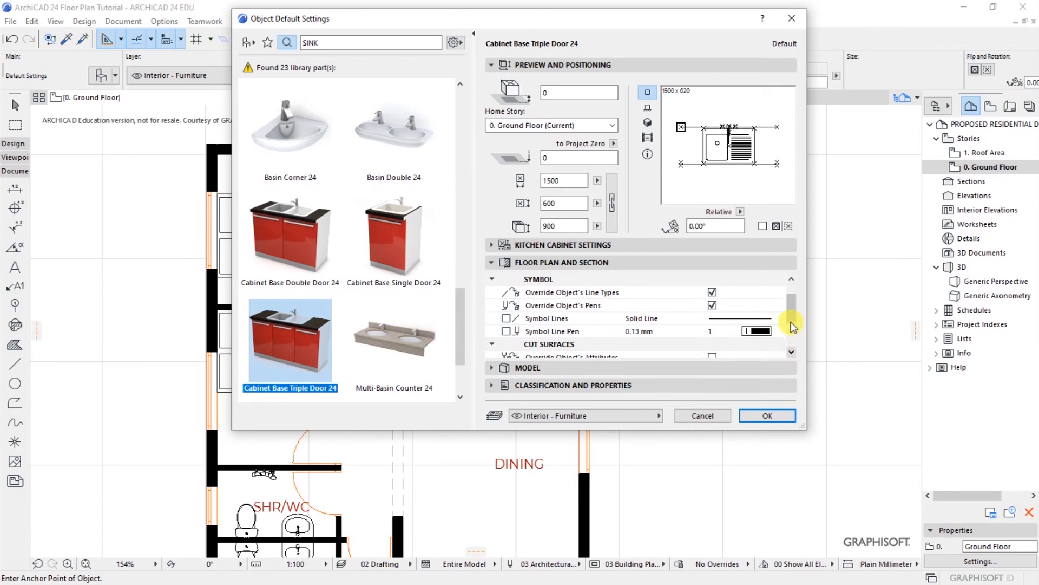
{"action": "mouse_move", "coordinate": [795, 311]}
{"action": "left_mouse_down"}
{"action": "mouse_move", "coordinate": [795, 323]}
{"action": "mouse_move", "coordinate": [796, 299]}
{"action": "left_mouse_up"}
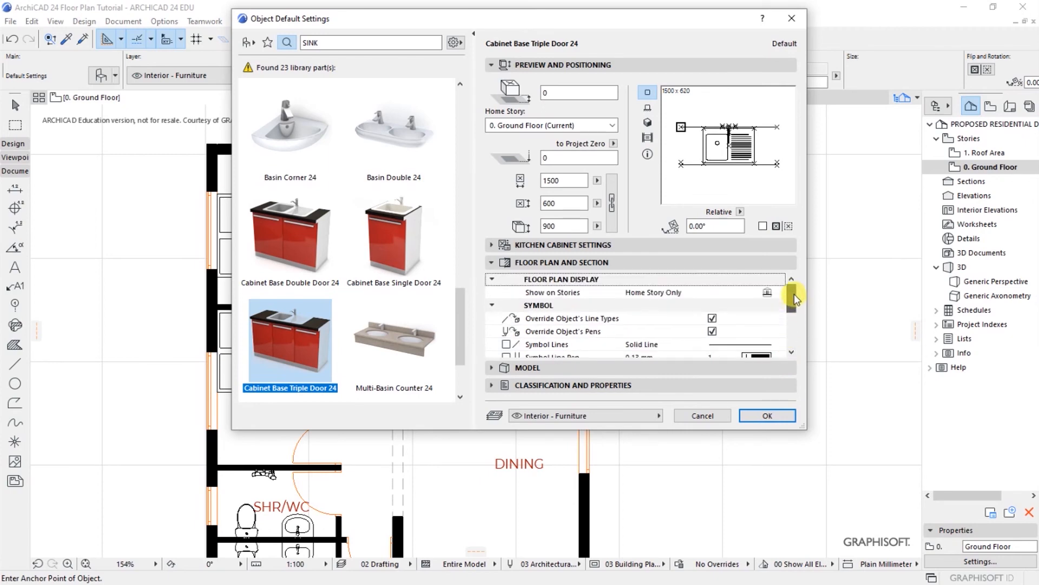
{"action": "left_click", "coordinate": [791, 354]}
{"action": "left_click", "coordinate": [792, 354]}
{"action": "left_click", "coordinate": [792, 354]}
{"action": "left_click", "coordinate": [791, 354]}
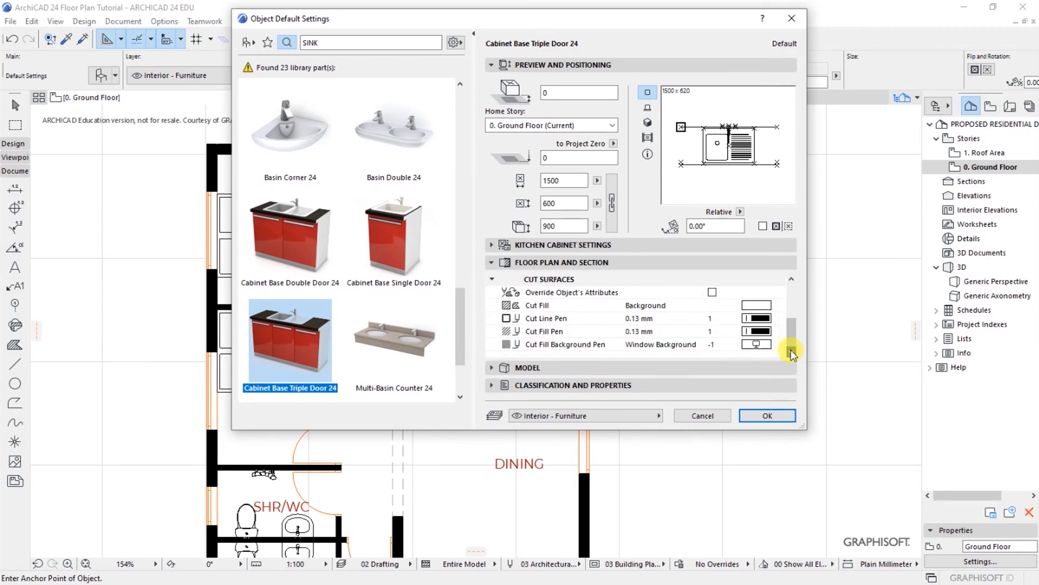
{"action": "left_click", "coordinate": [766, 417]}
Step: Place the sink cabinet against the kitchenette's north wall, shift it left, and delete the extra section
{"action": "scroll", "coordinate": [529, 213], "scroll_direction": "up", "scroll_amount": 5}
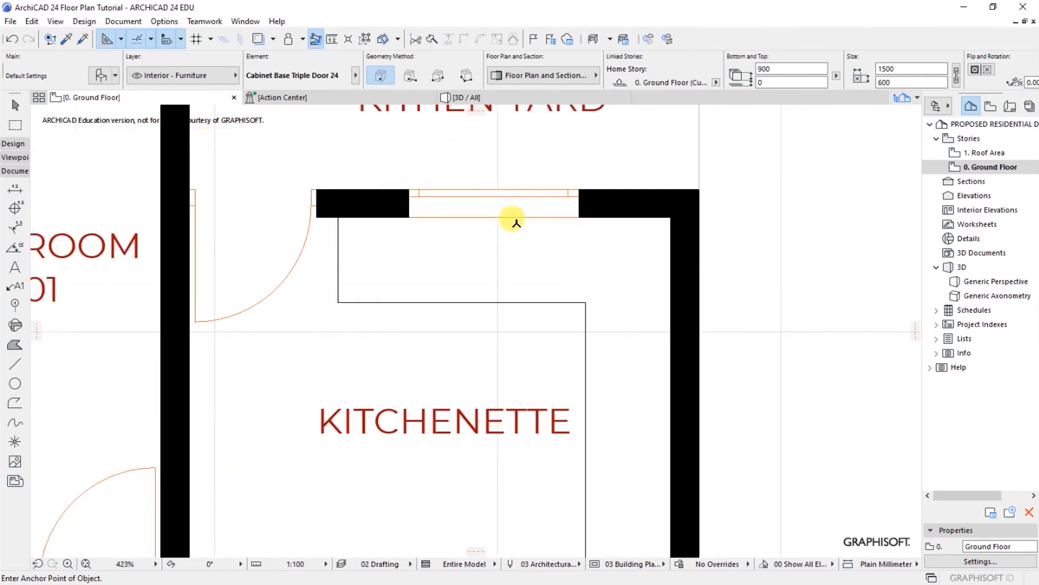
{"action": "left_click", "coordinate": [494, 218]}
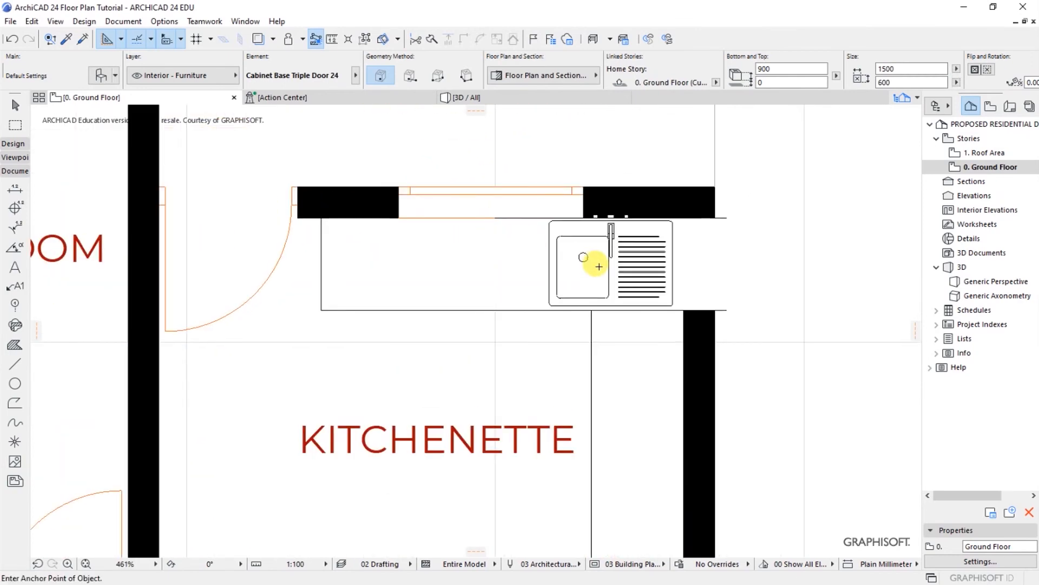
{"action": "left_click", "coordinate": [598, 266], "text": "shift"}
{"action": "key", "text": "ctrl+d"}
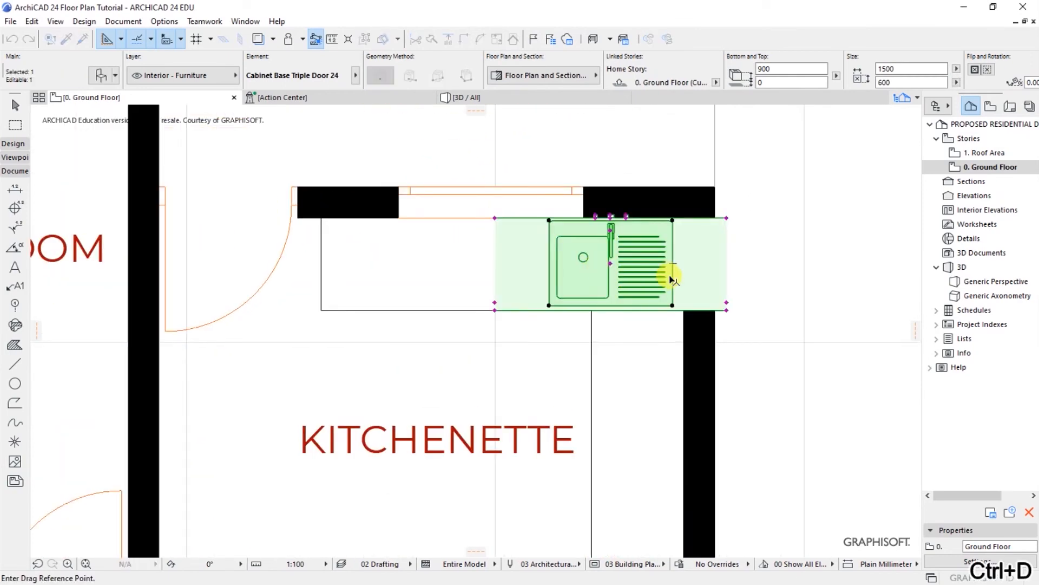
{"action": "scroll", "coordinate": [555, 216], "scroll_direction": "up", "scroll_amount": 3}
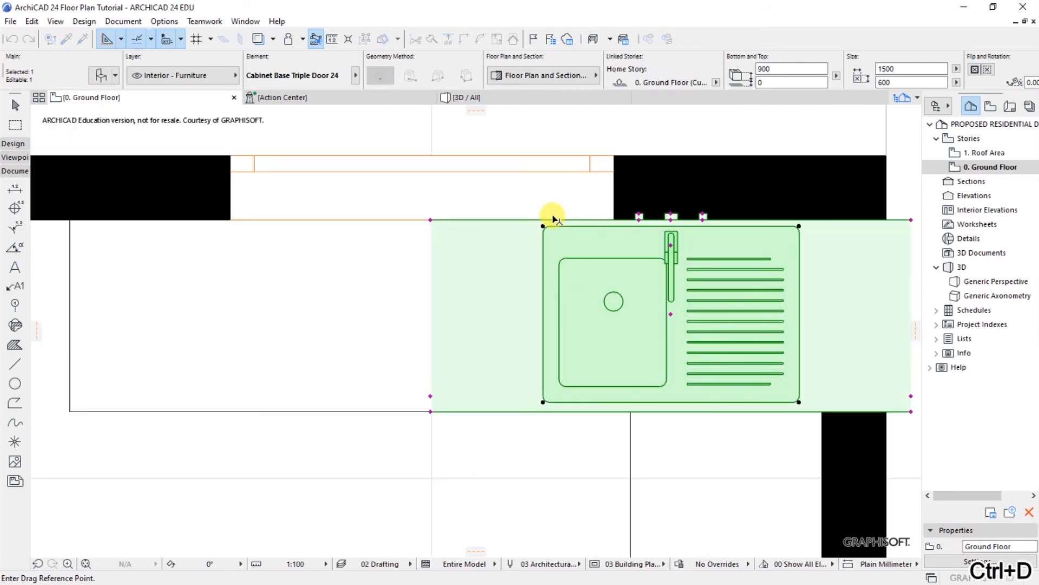
{"action": "left_click", "coordinate": [671, 219]}
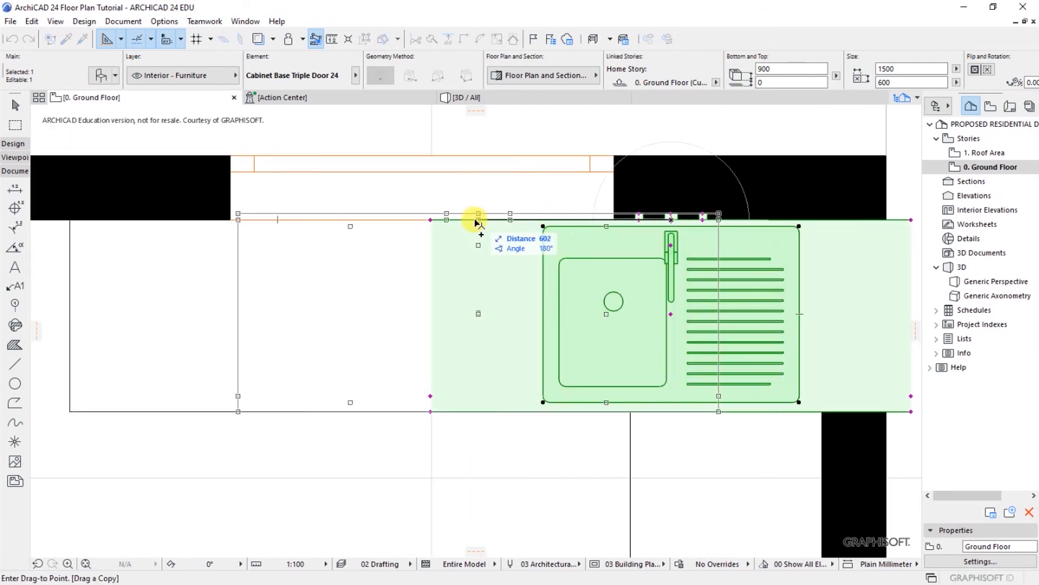
{"action": "left_click", "coordinate": [430, 218]}
{"action": "scroll", "coordinate": [442, 256], "scroll_direction": "down", "scroll_amount": 3}
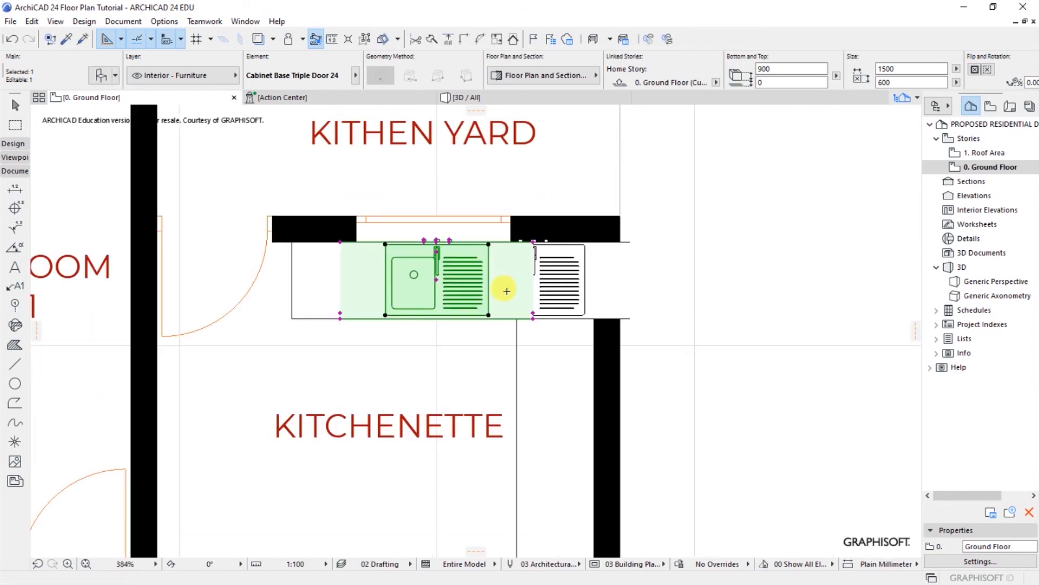
{"action": "left_click", "coordinate": [472, 348]}
{"action": "left_click", "coordinate": [574, 292]}
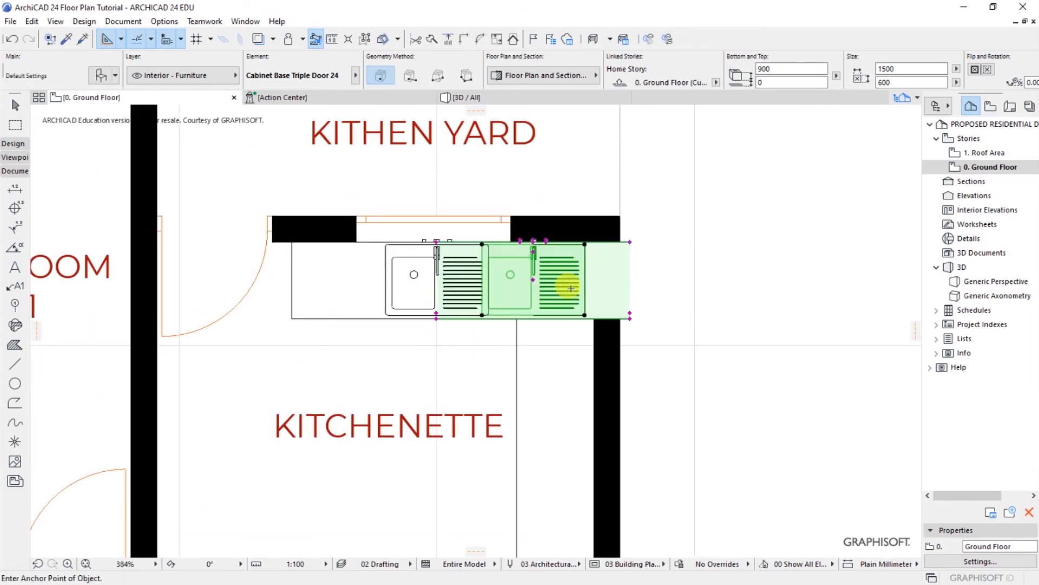
{"action": "key", "text": "Delete"}
Step: Move the sink cabinet 128 mm left so it sits beneath the window
{"action": "left_click", "coordinate": [471, 299]}
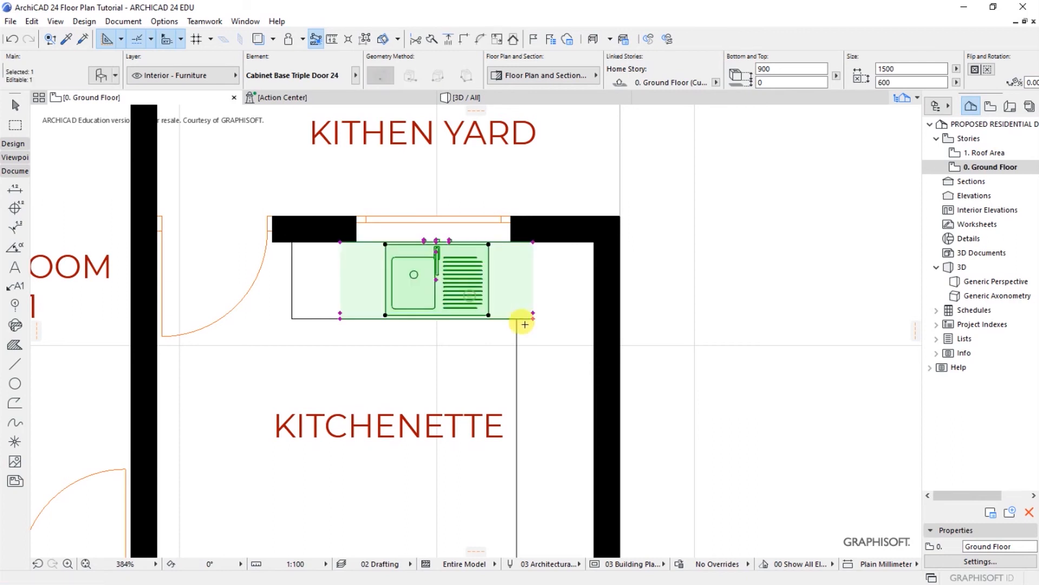
{"action": "scroll", "coordinate": [524, 325], "scroll_direction": "up", "scroll_amount": 5}
{"action": "right_click", "coordinate": [548, 308]}
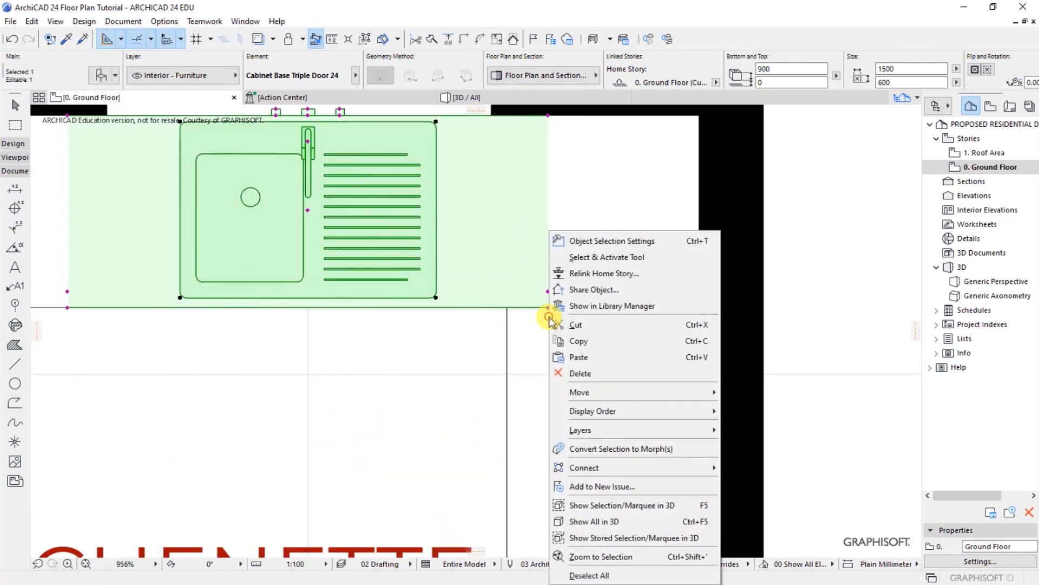
{"action": "mouse_move", "coordinate": [587, 393]}
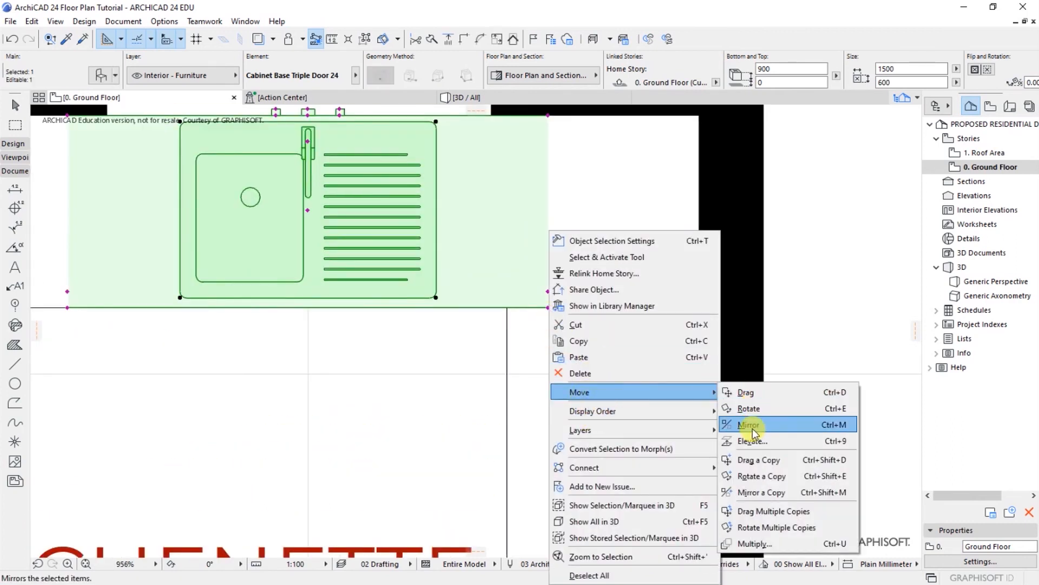
{"action": "left_click", "coordinate": [747, 393]}
{"action": "left_click", "coordinate": [549, 307]}
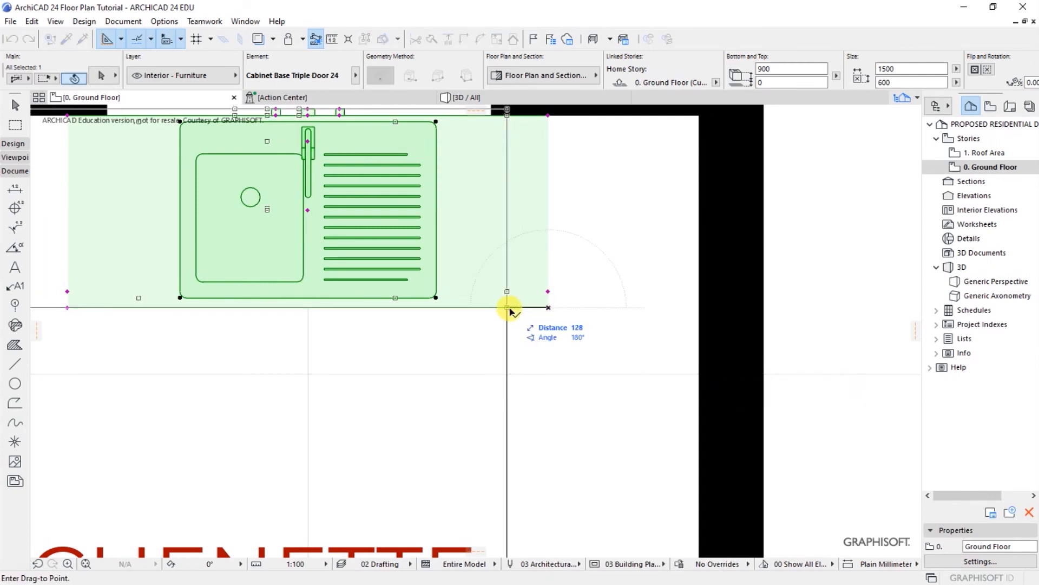
{"action": "left_click", "coordinate": [508, 308]}
{"action": "scroll", "coordinate": [439, 331], "scroll_direction": "down", "scroll_amount": 3}
{"action": "key", "text": "Escape"}
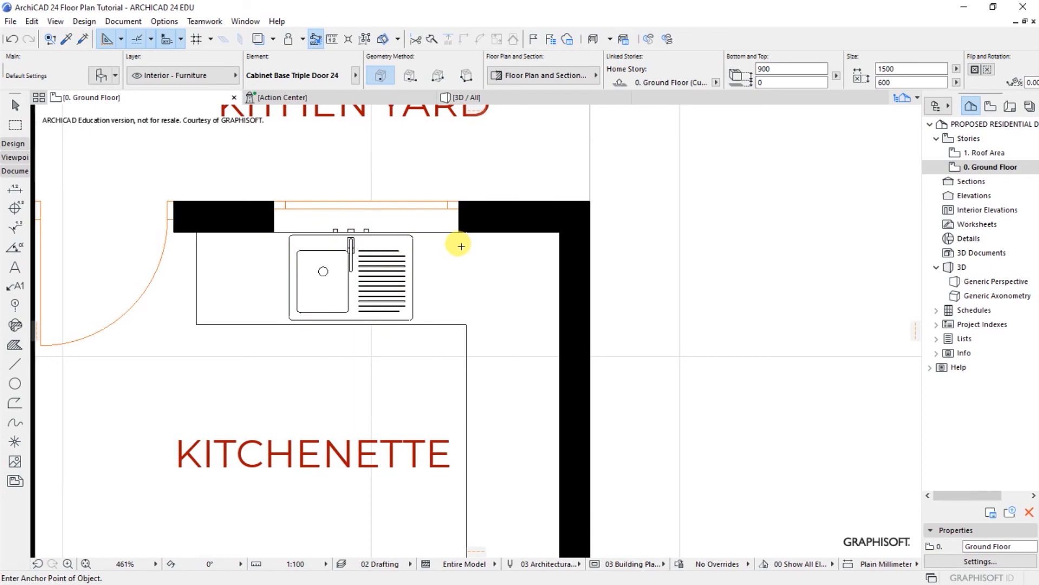
{"action": "scroll", "coordinate": [457, 249], "scroll_direction": "down", "scroll_amount": 1}
{"action": "scroll", "coordinate": [546, 338], "scroll_direction": "down", "scroll_amount": 3}
{"action": "scroll", "coordinate": [480, 294], "scroll_direction": "up", "scroll_amount": 3}
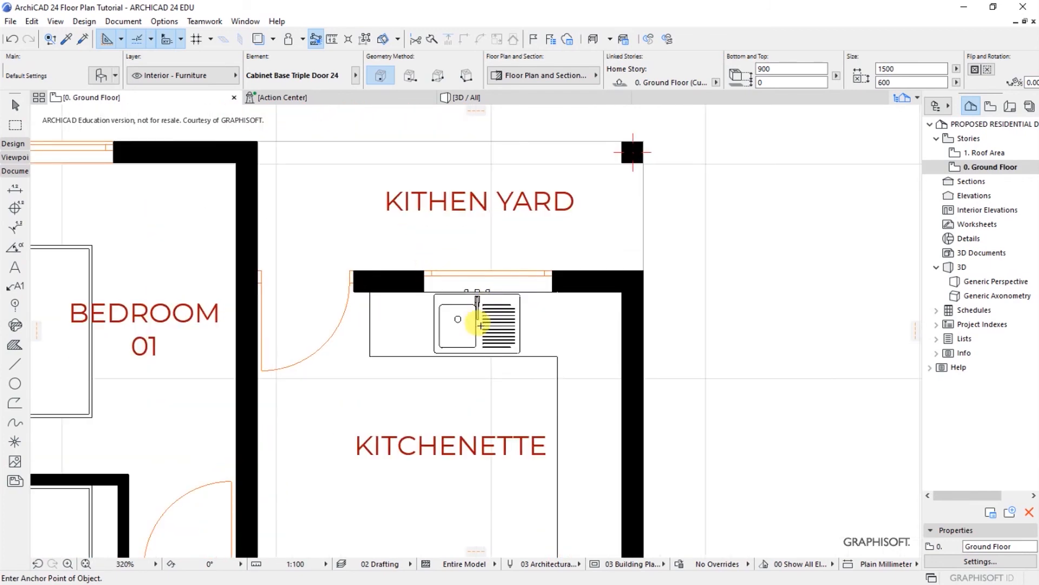
{"action": "scroll", "coordinate": [470, 315], "scroll_direction": "up", "scroll_amount": 4}
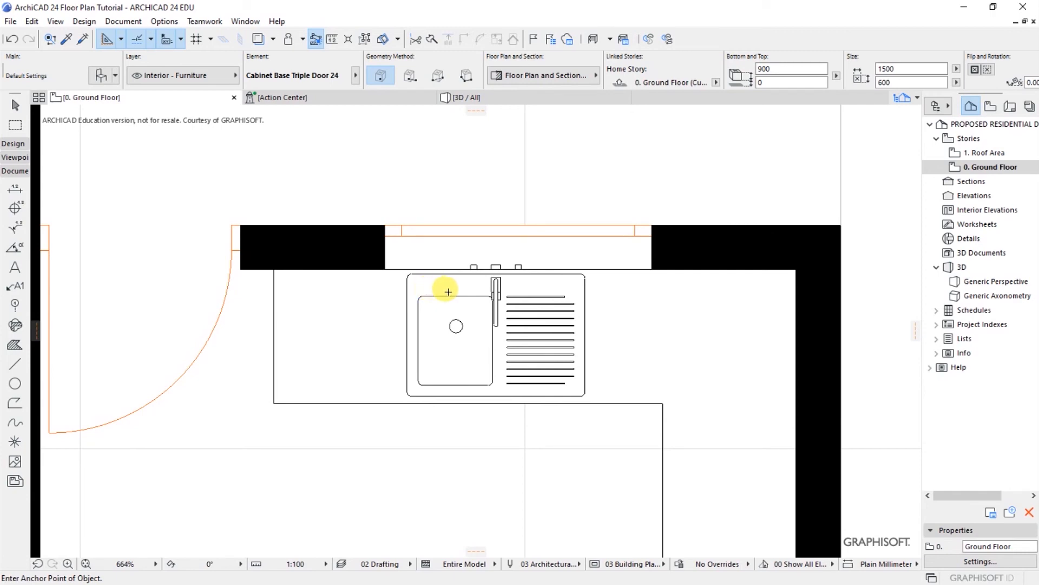
{"action": "scroll", "coordinate": [473, 346], "scroll_direction": "down", "scroll_amount": 3}
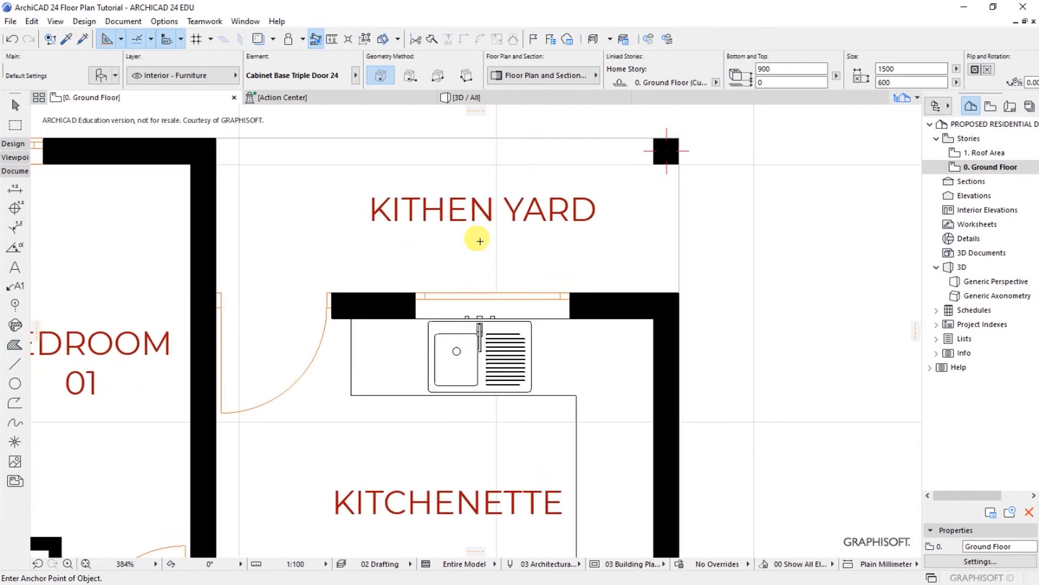
{"action": "scroll", "coordinate": [497, 318], "scroll_direction": "down", "scroll_amount": 3}
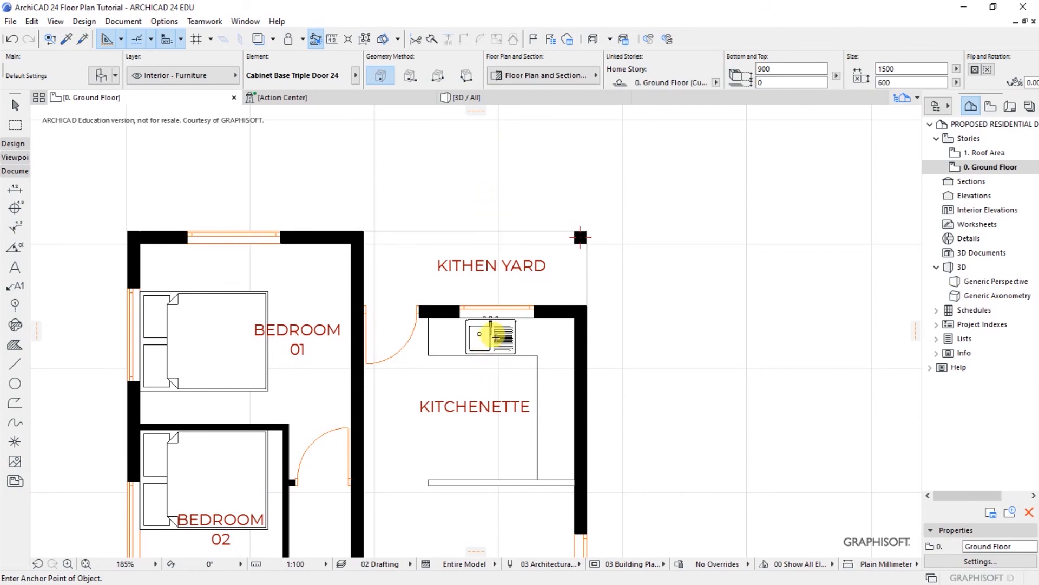
{"action": "scroll", "coordinate": [487, 310], "scroll_direction": "down", "scroll_amount": 1}
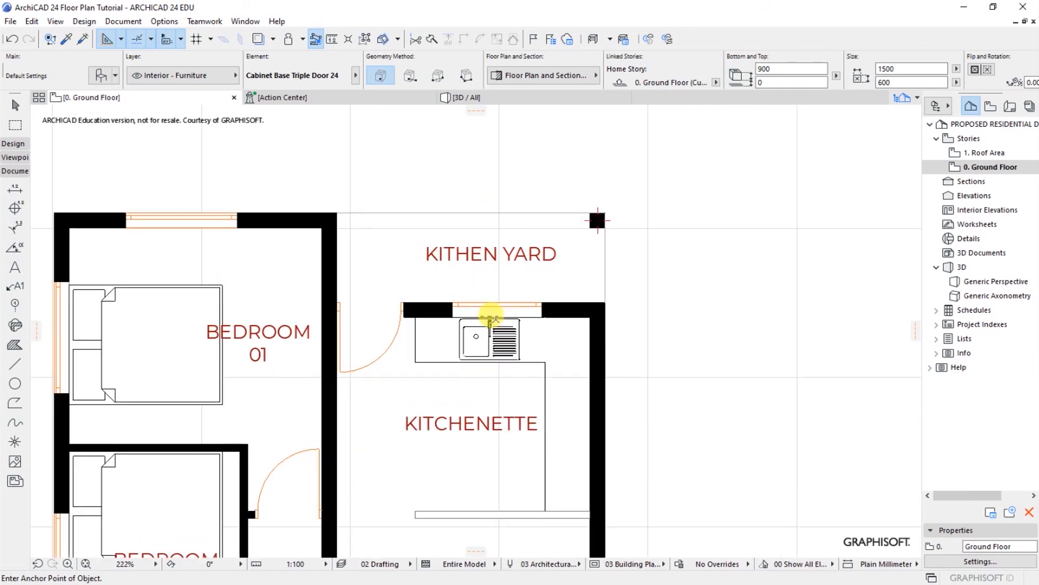
{"action": "scroll", "coordinate": [482, 257], "scroll_direction": "down", "scroll_amount": 1}
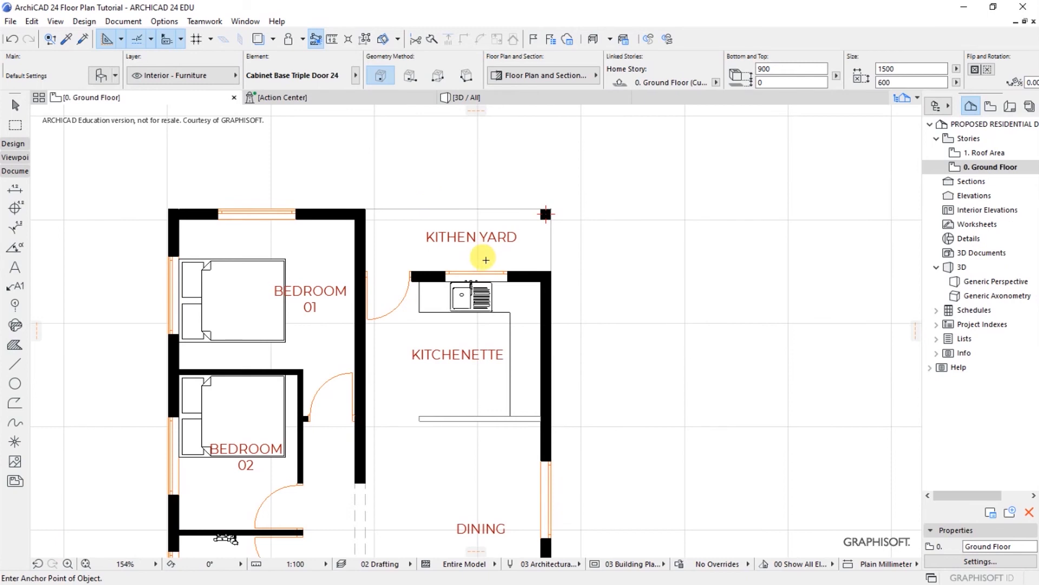
{"action": "scroll", "coordinate": [482, 257], "scroll_direction": "up", "scroll_amount": 3}
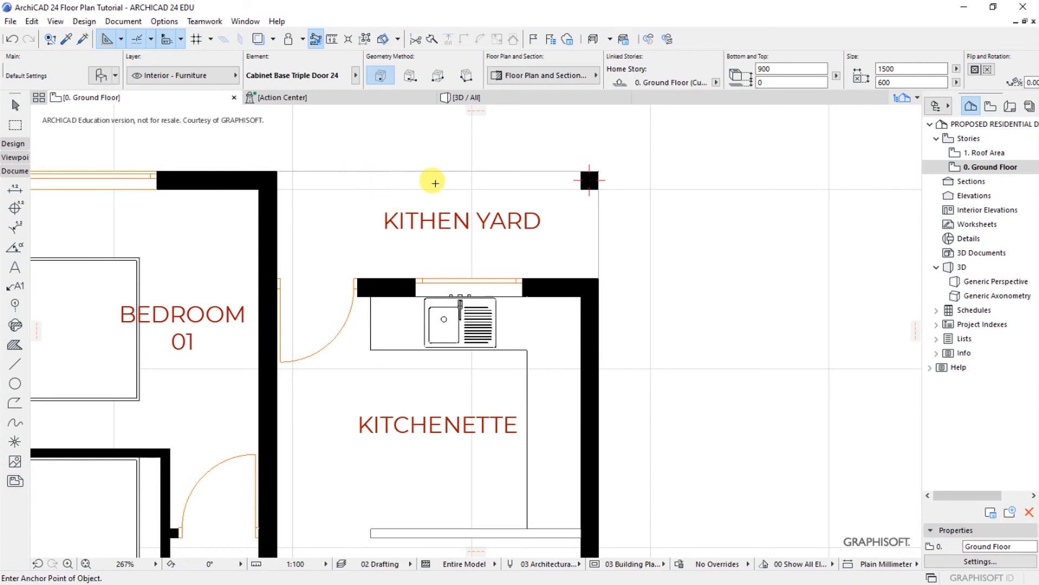
{"action": "scroll", "coordinate": [402, 180], "scroll_direction": "down", "scroll_amount": 5}
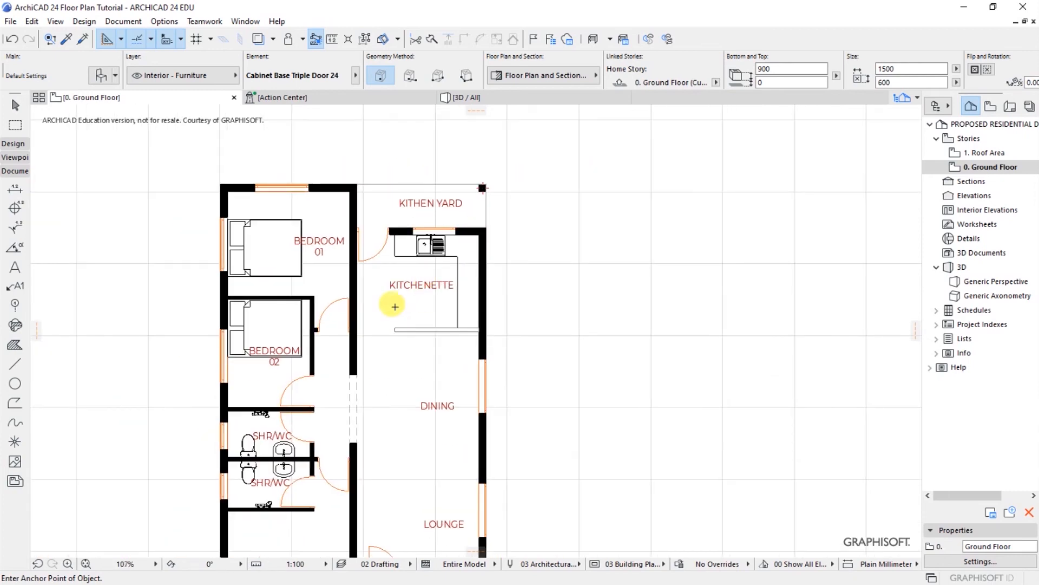
{"action": "scroll", "coordinate": [392, 279], "scroll_direction": "up", "scroll_amount": 2}
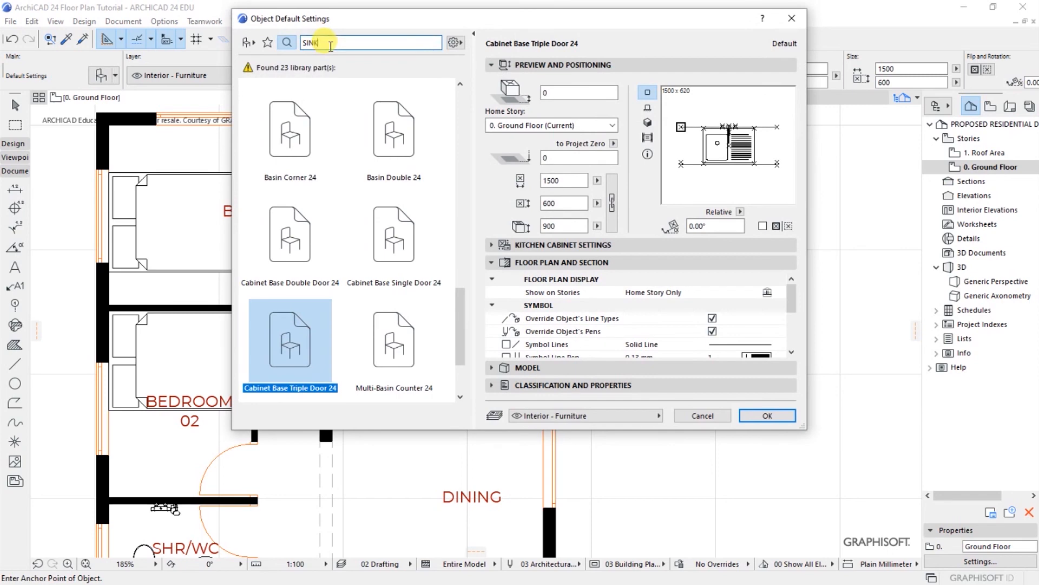
Step: Replace the SINK search with 'COOK' and choose Cooktop Built-in 24 (600 × 600)
{"action": "left_click_drag", "start_coordinate": [324, 43], "coordinate": [308, 42]}
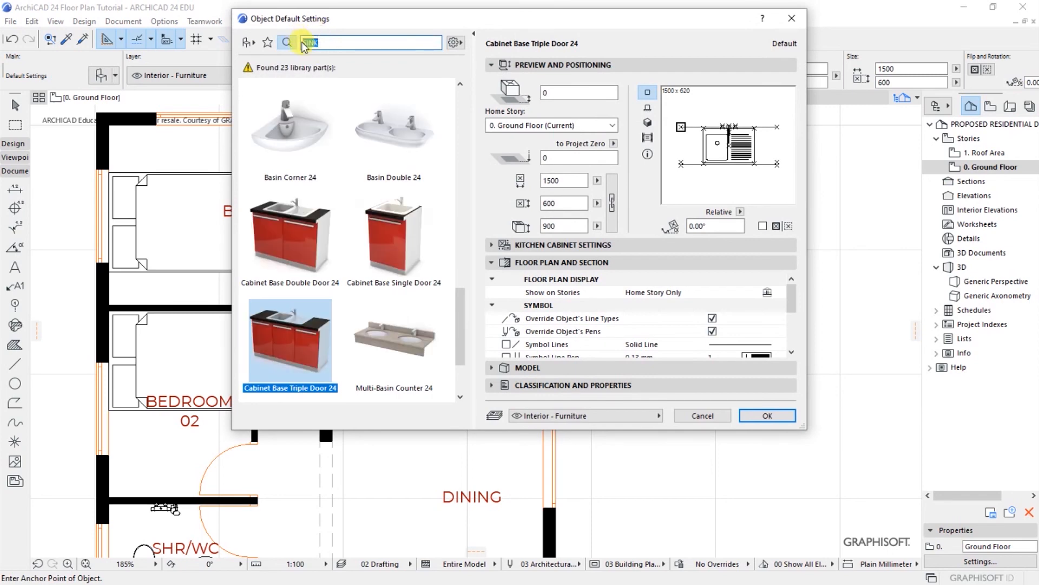
{"action": "key", "text": "BackSpace"}
{"action": "type", "text": "COOK"}
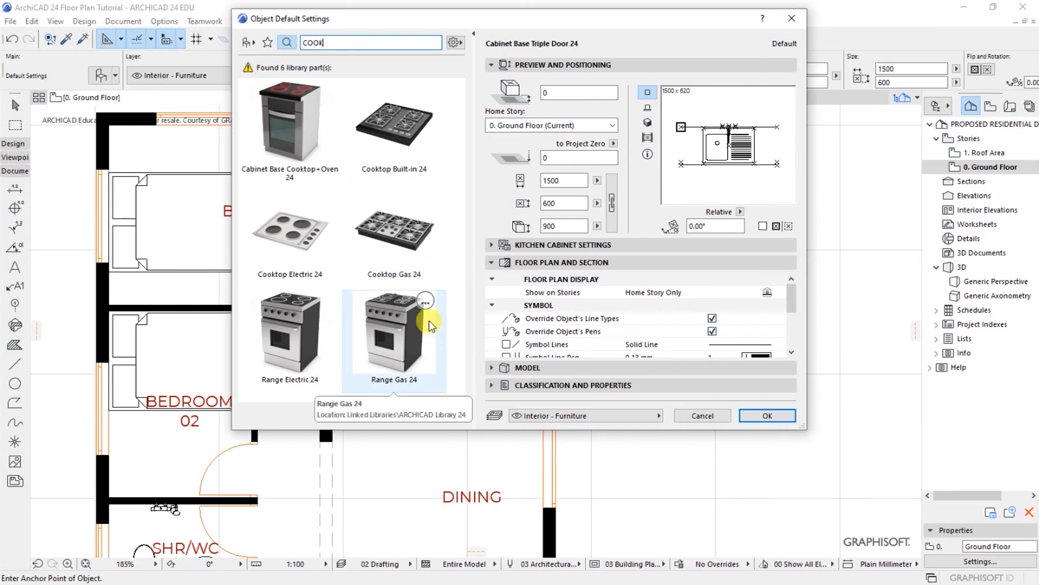
{"action": "left_click", "coordinate": [394, 148]}
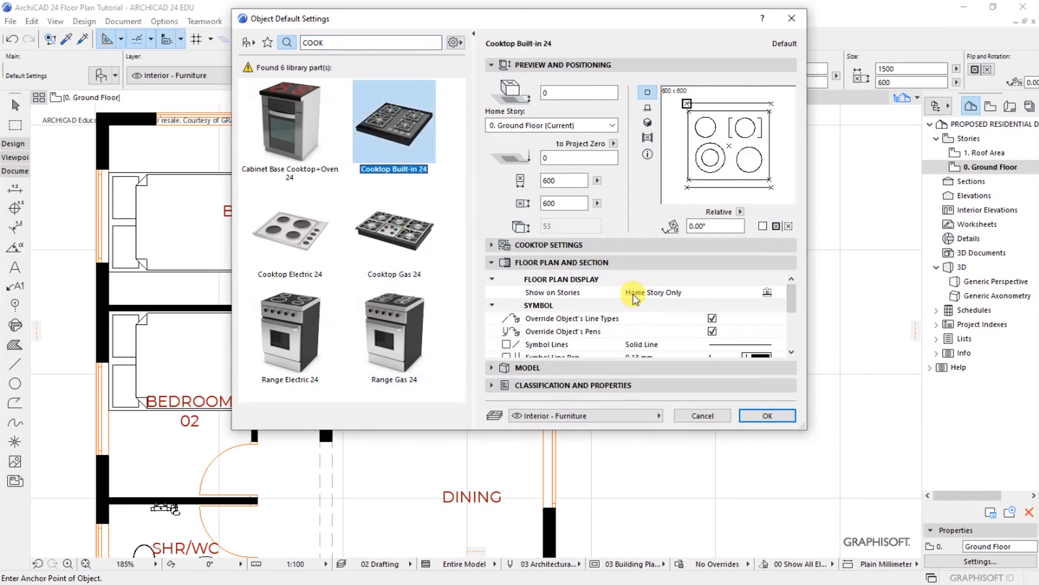
{"action": "left_click", "coordinate": [768, 415]}
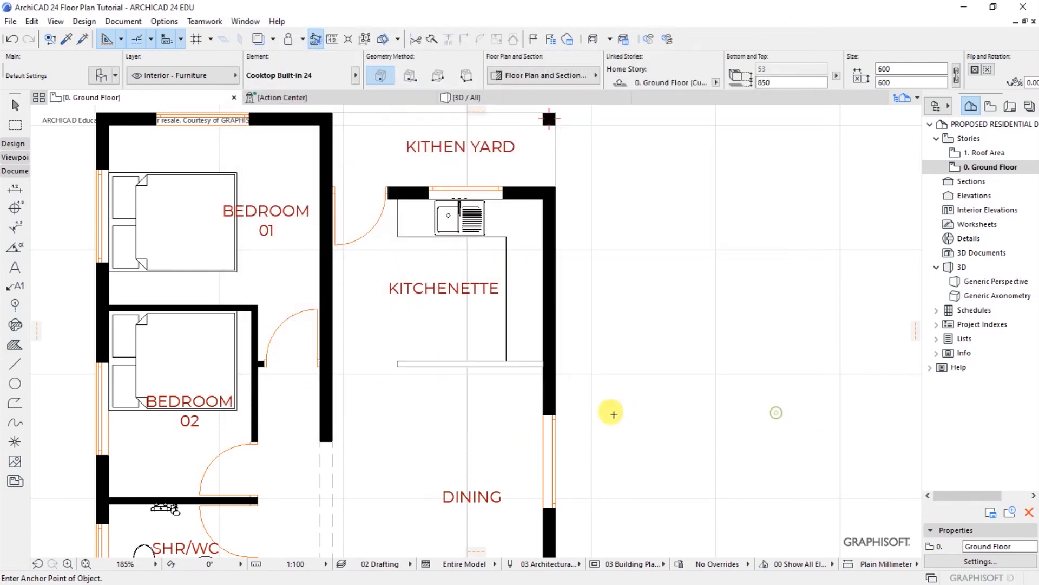
Step: Place the Cooktop Built-in 24 by the kitchenette's east wall and rotate it 90° to face the room
{"action": "scroll", "coordinate": [515, 303], "scroll_direction": "up", "scroll_amount": 3}
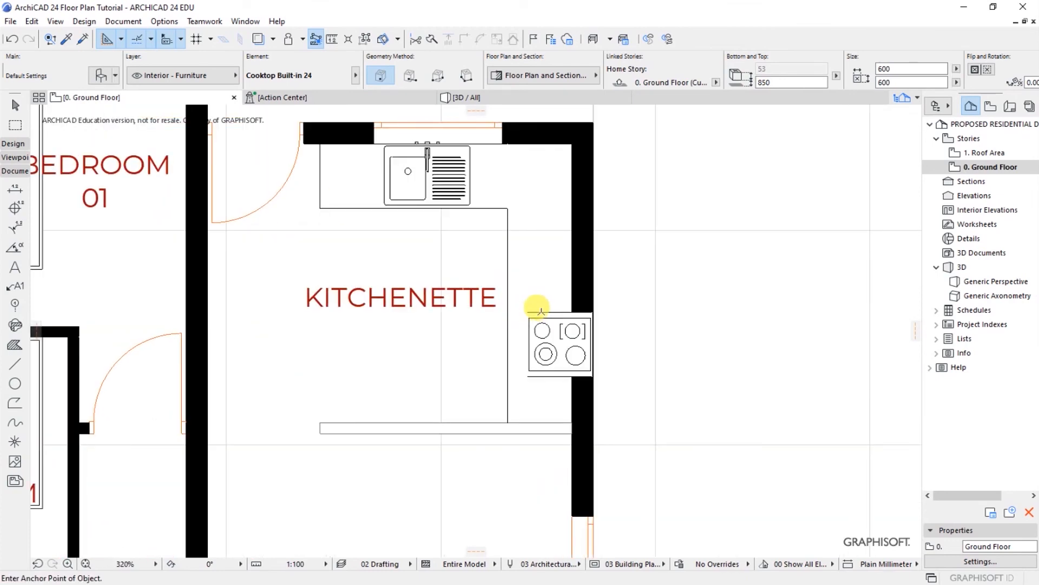
{"action": "left_click", "coordinate": [548, 337]}
{"action": "right_click", "coordinate": [548, 338]}
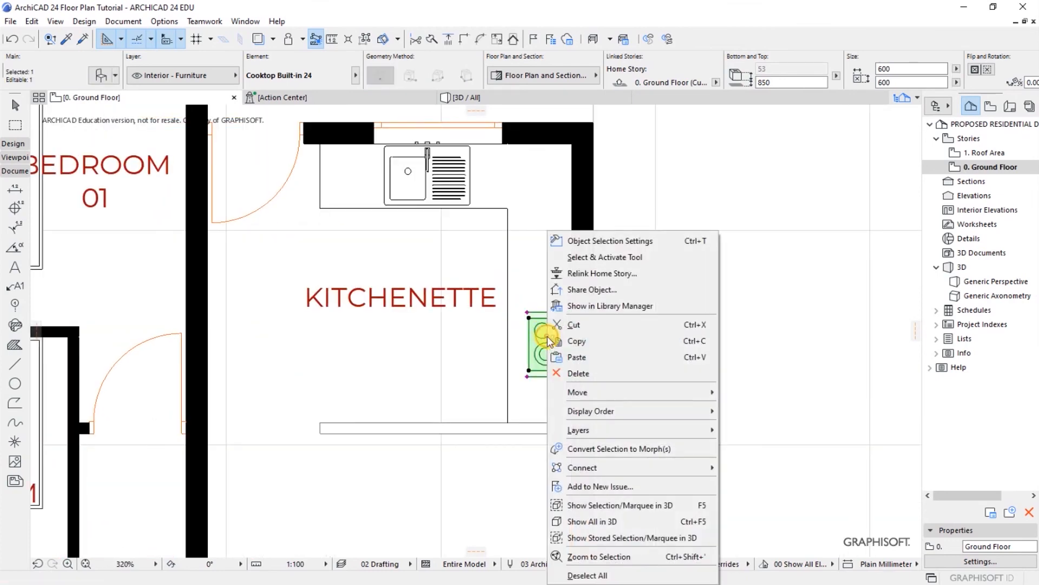
{"action": "mouse_move", "coordinate": [584, 389]}
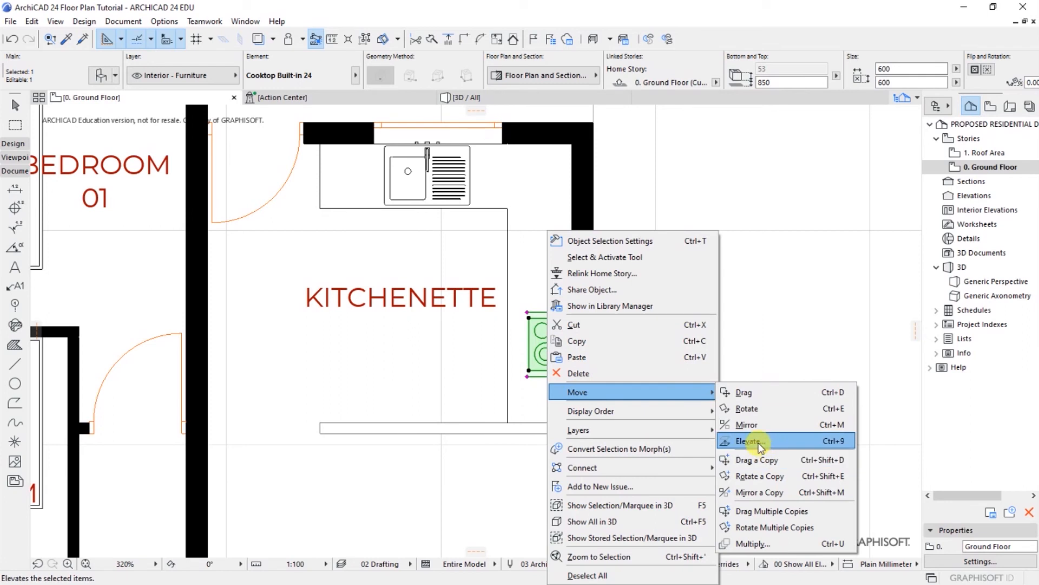
{"action": "left_click", "coordinate": [747, 408]}
{"action": "left_click", "coordinate": [560, 345]}
{"action": "left_click", "coordinate": [562, 313]}
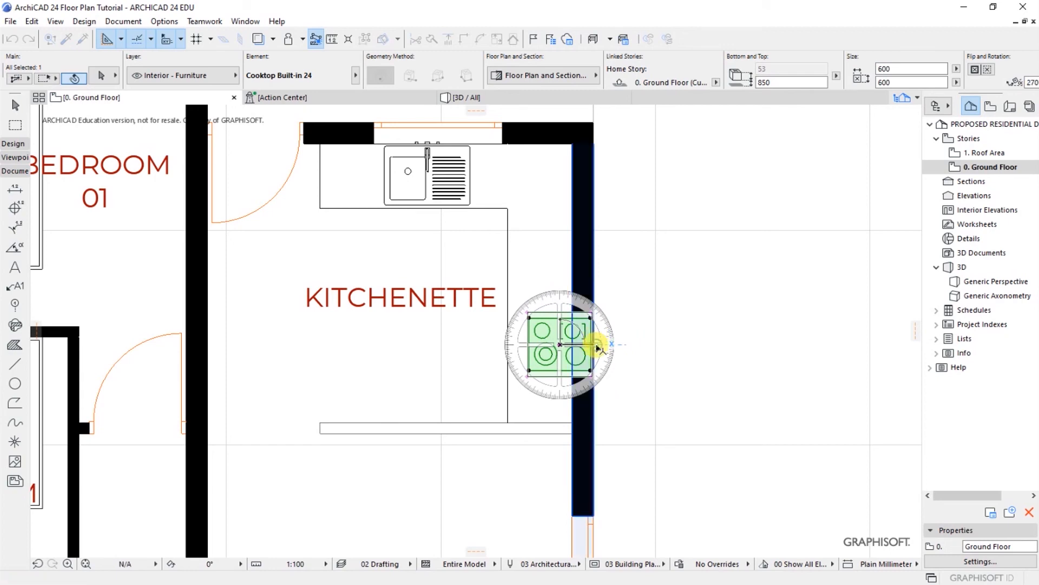
{"action": "left_click", "coordinate": [597, 342]}
Step: Move the cooktop flush against the east wall and slightly up the counter
{"action": "key", "text": "ctrl+d"}
{"action": "scroll", "coordinate": [569, 379], "scroll_direction": "up", "scroll_amount": 5}
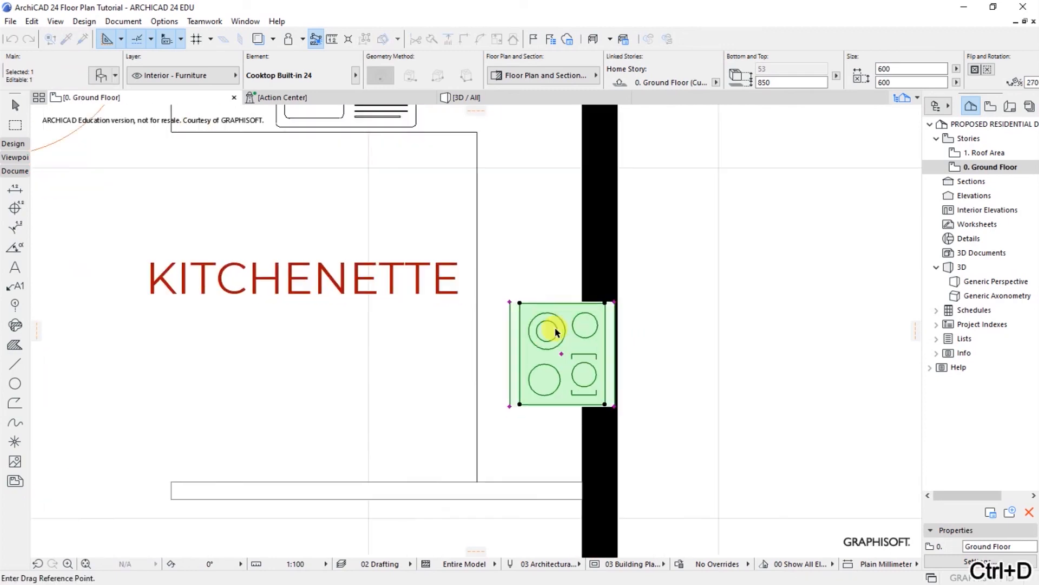
{"action": "left_click", "coordinate": [648, 447]}
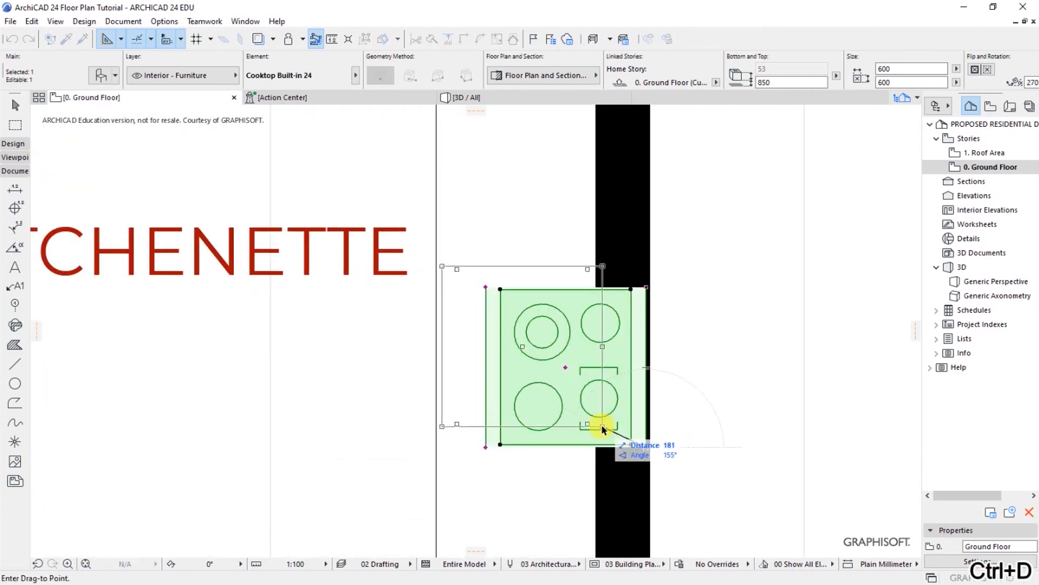
{"action": "left_click", "coordinate": [598, 426]}
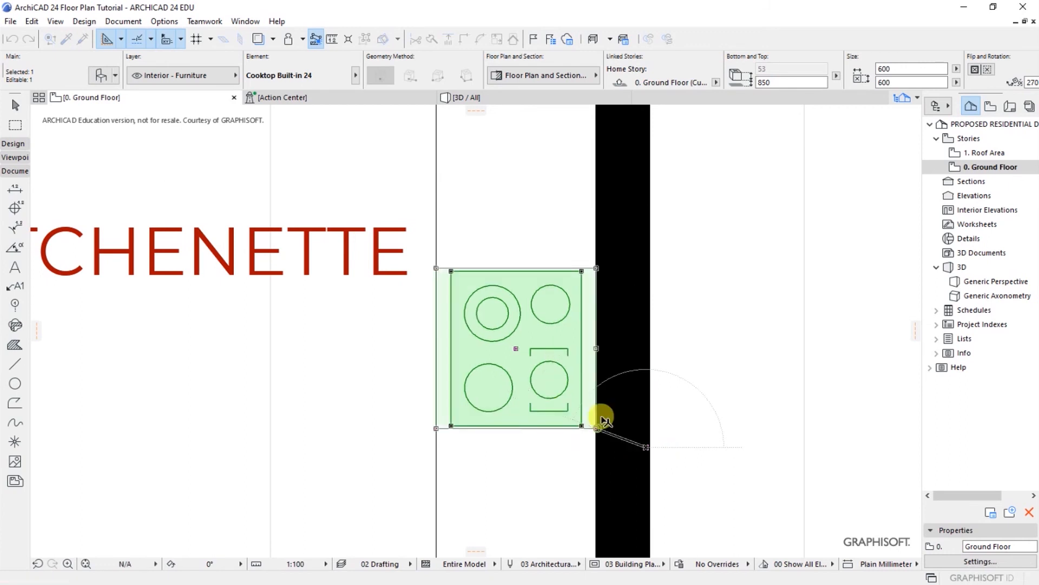
{"action": "scroll", "coordinate": [582, 309], "scroll_direction": "down", "scroll_amount": 3}
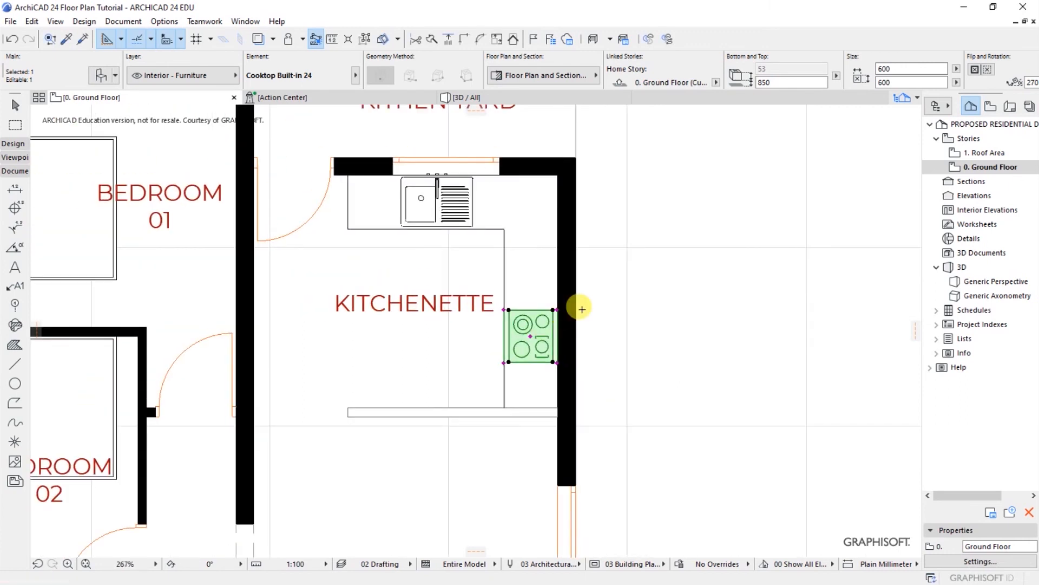
{"action": "key", "text": "ctrl+d"}
{"action": "left_click", "coordinate": [532, 337]}
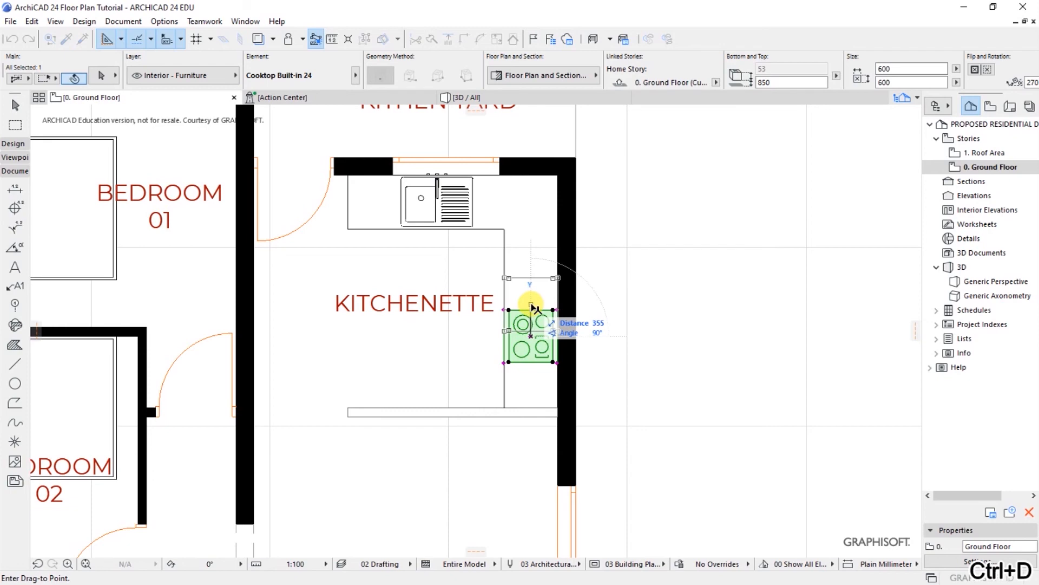
{"action": "left_click", "coordinate": [533, 307]}
{"action": "key", "text": "Escape"}
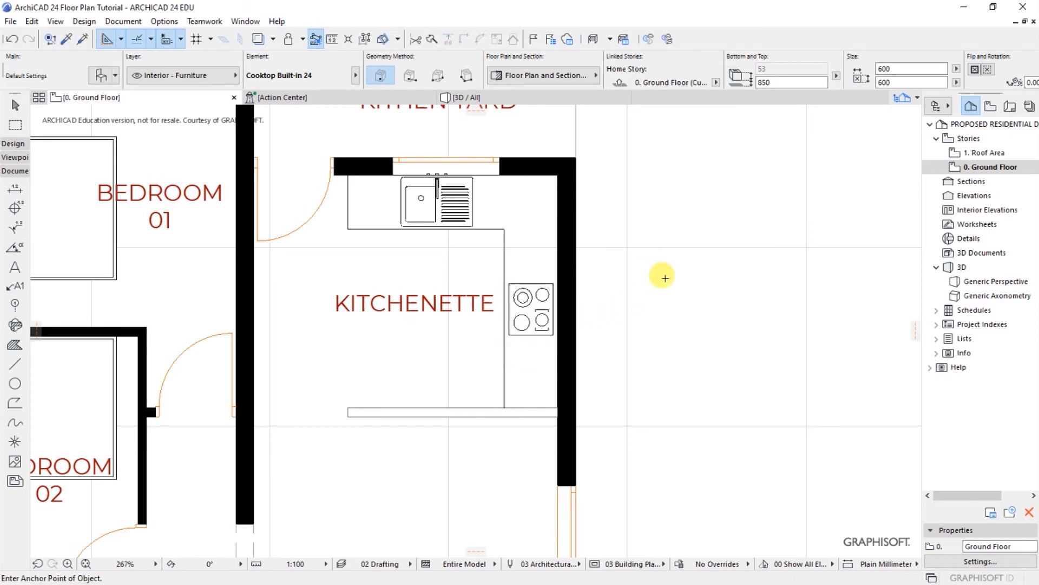
{"action": "scroll", "coordinate": [665, 278], "scroll_direction": "down", "scroll_amount": 3}
{"action": "scroll", "coordinate": [458, 209], "scroll_direction": "up", "scroll_amount": 1}
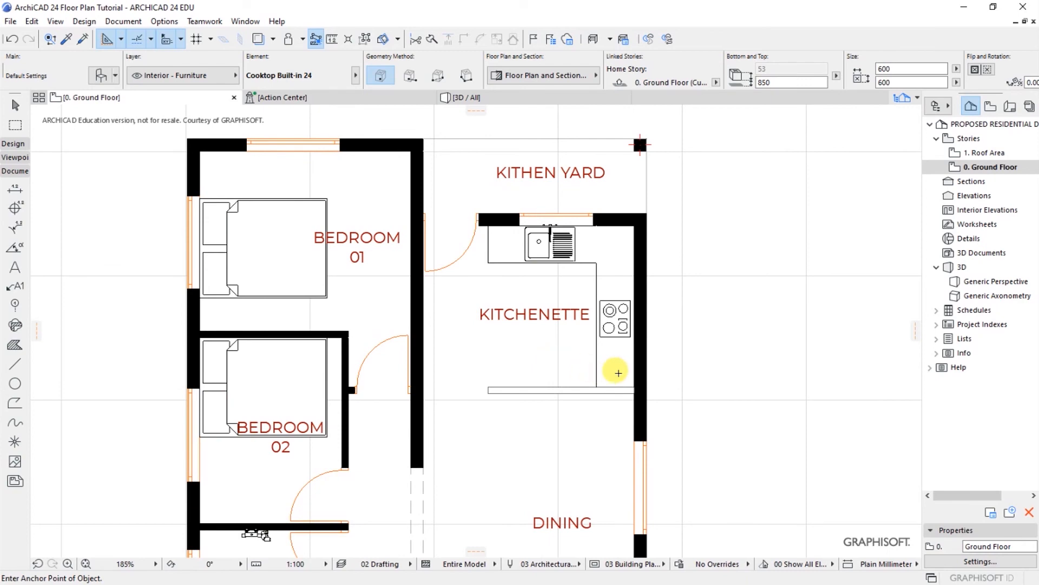
{"action": "scroll", "coordinate": [608, 274], "scroll_direction": "up", "scroll_amount": 1}
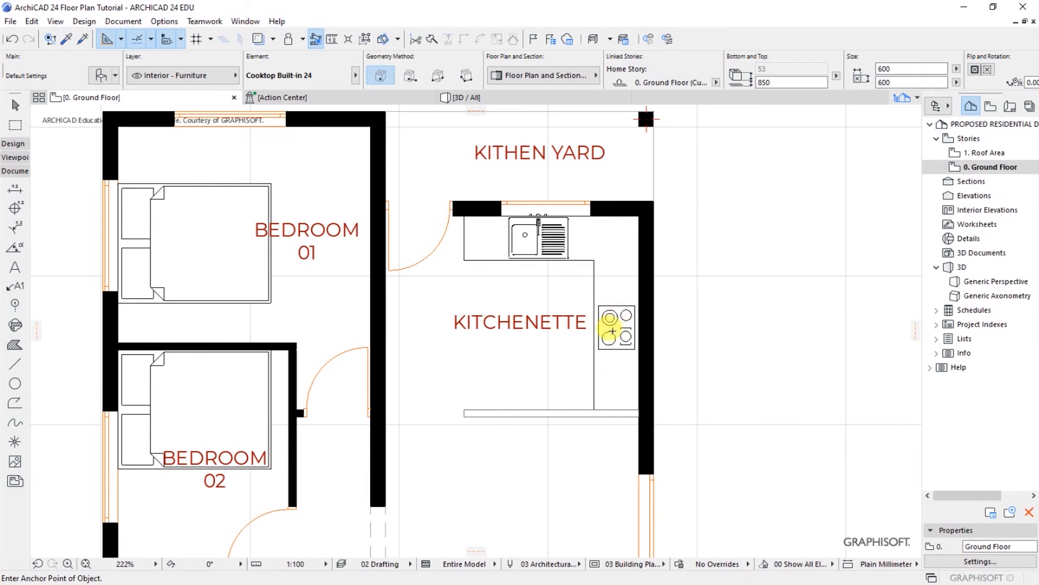
{"action": "scroll", "coordinate": [621, 324], "scroll_direction": "up", "scroll_amount": 3}
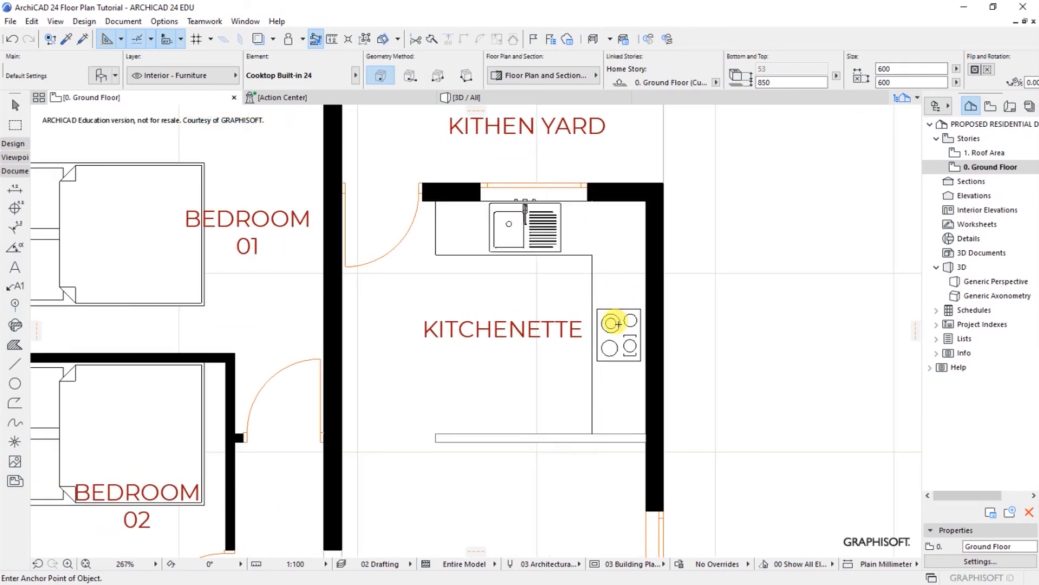
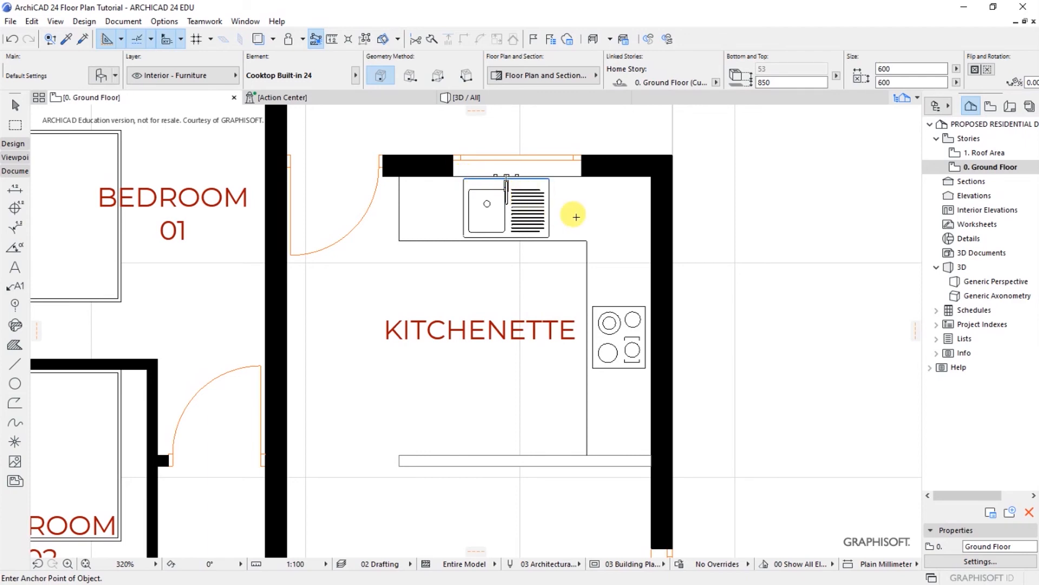
Step: Open Object Default Settings, clear the earlier cooktop search and switch to Folder View
{"action": "scroll", "coordinate": [550, 284], "scroll_direction": "down", "scroll_amount": 3}
{"action": "scroll", "coordinate": [550, 283], "scroll_direction": "down", "scroll_amount": 3}
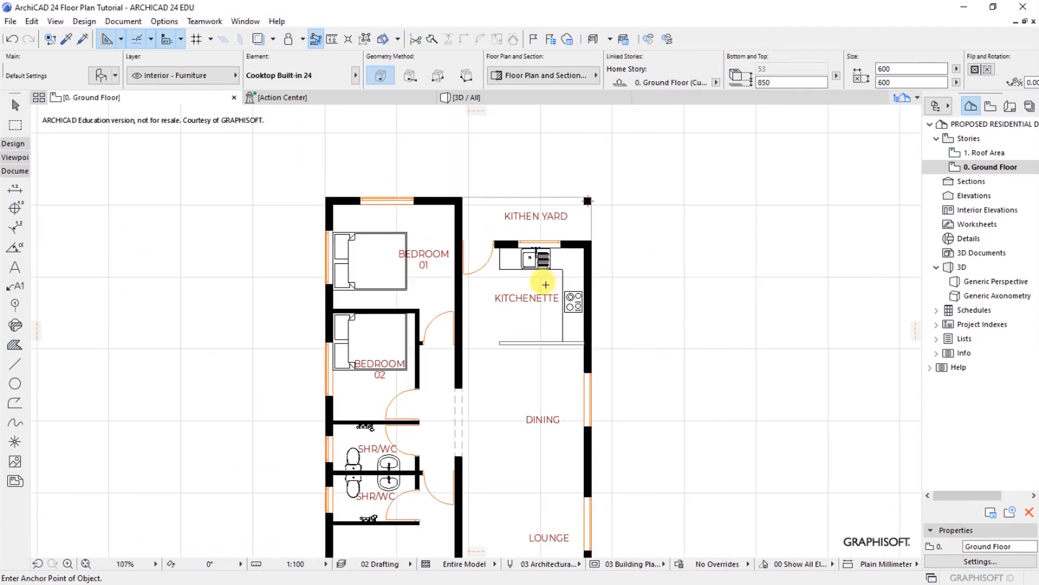
{"action": "scroll", "coordinate": [541, 281], "scroll_direction": "up", "scroll_amount": 2}
{"action": "scroll", "coordinate": [534, 239], "scroll_direction": "down", "scroll_amount": 1}
{"action": "scroll", "coordinate": [516, 214], "scroll_direction": "down", "scroll_amount": 2}
{"action": "scroll", "coordinate": [476, 286], "scroll_direction": "up", "scroll_amount": 1}
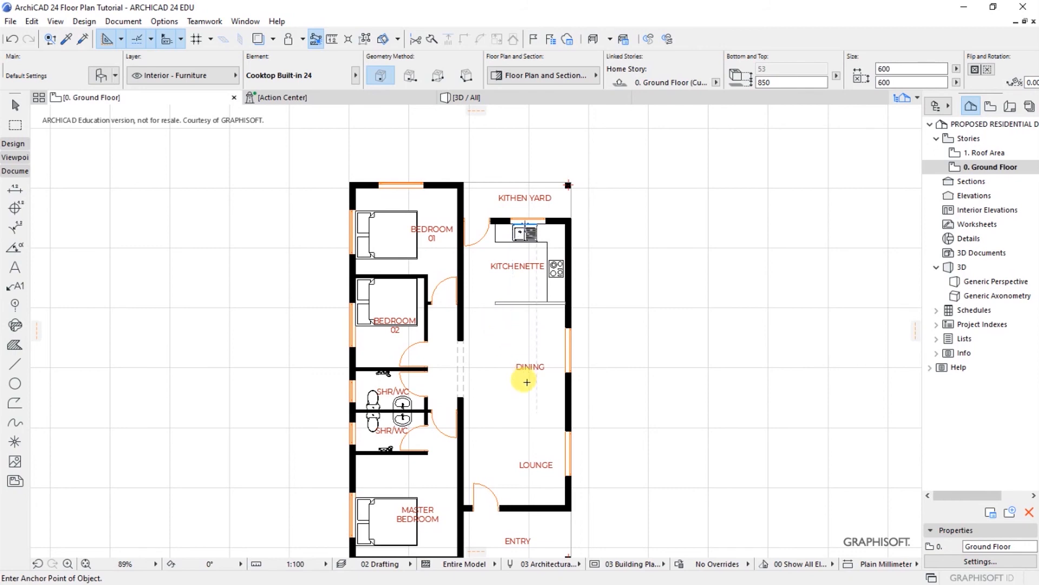
{"action": "scroll", "coordinate": [527, 379], "scroll_direction": "up", "scroll_amount": 2}
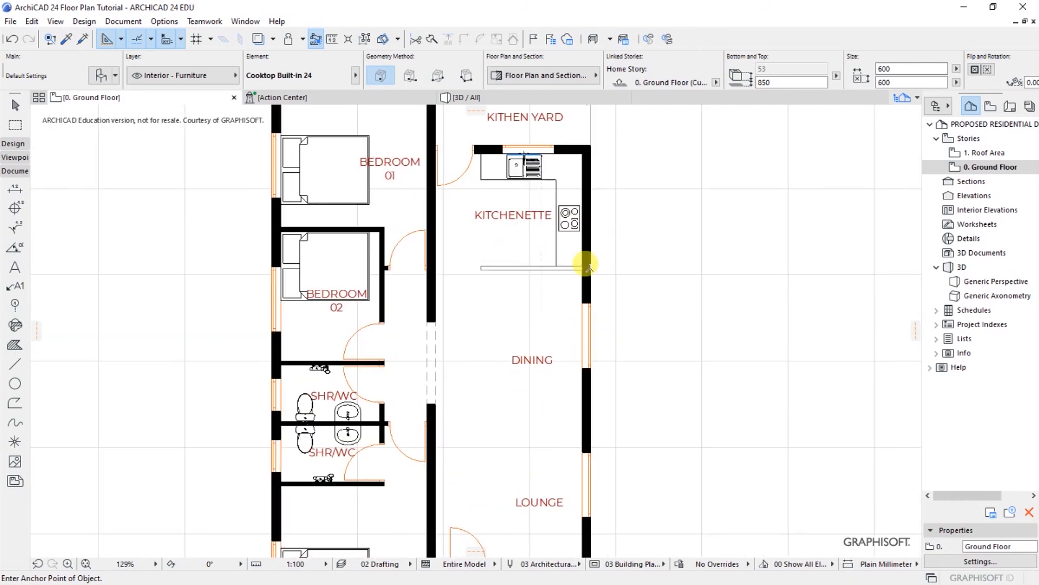
{"action": "scroll", "coordinate": [552, 297], "scroll_direction": "down", "scroll_amount": 2}
{"action": "scroll", "coordinate": [549, 318], "scroll_direction": "up", "scroll_amount": 1}
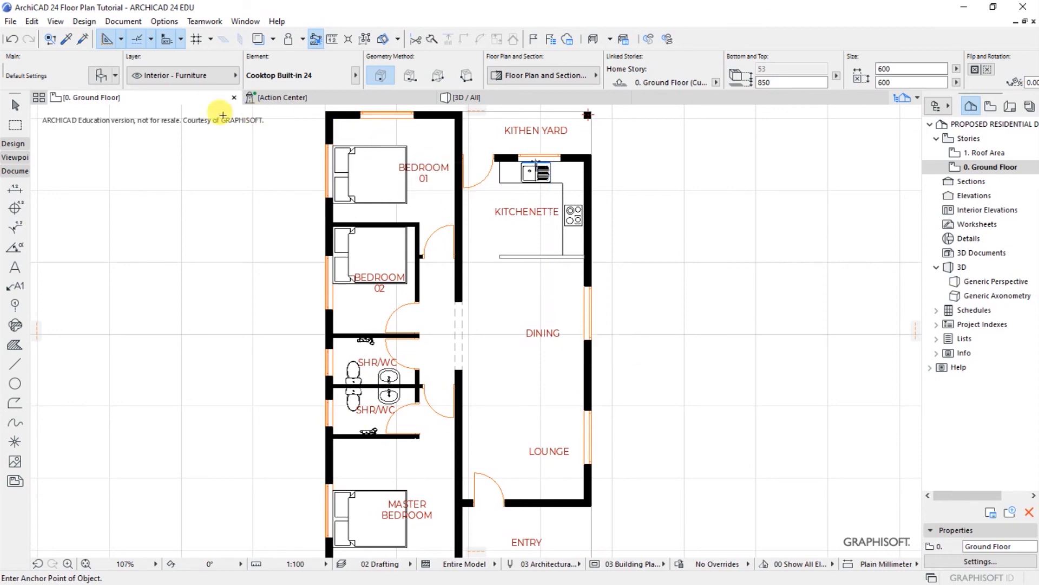
{"action": "left_click", "coordinate": [100, 75]}
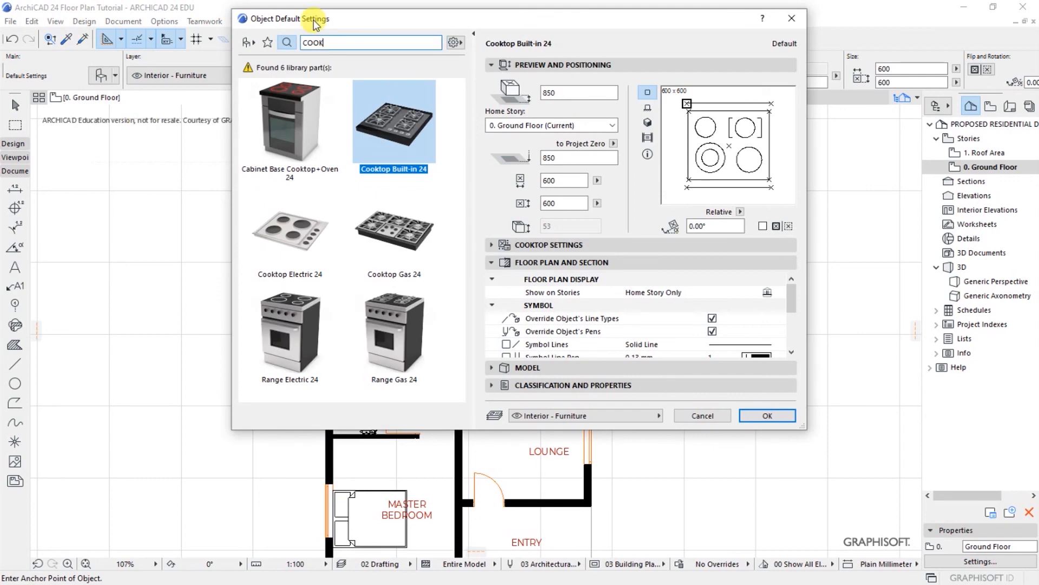
{"action": "key", "text": "BackSpace"}
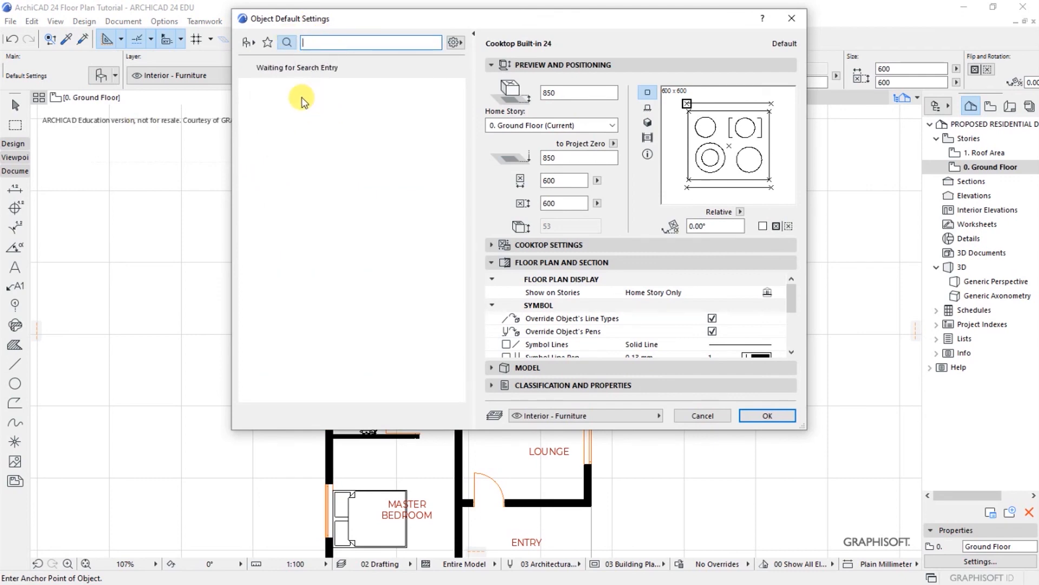
{"action": "left_click", "coordinate": [249, 44]}
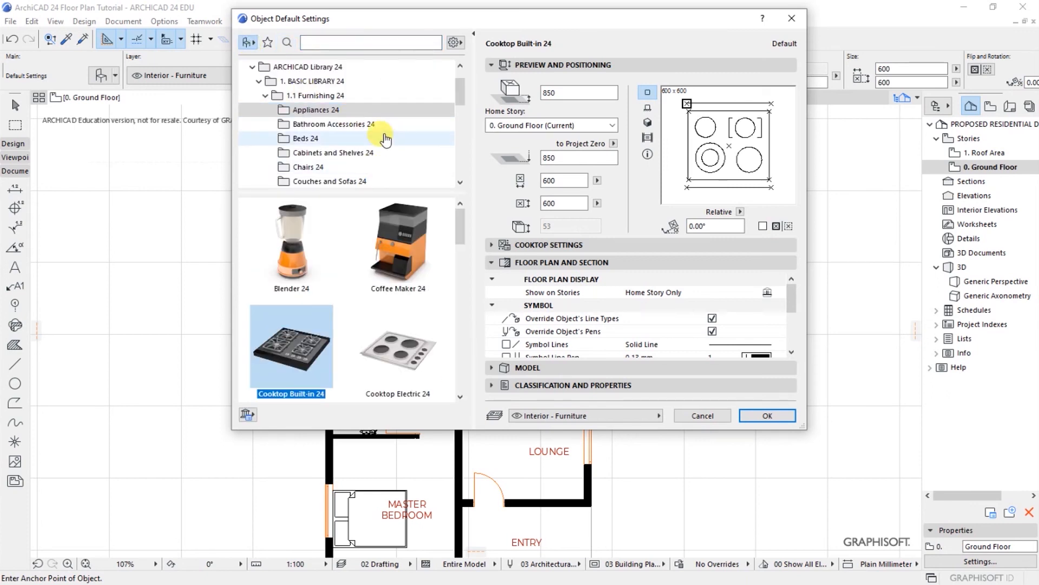
Step: From Furniture Layouts 24, choose Dining Table Rectangle 24 at 2600 × 1800 as the object
{"action": "left_click", "coordinate": [460, 184]}
{"action": "left_click", "coordinate": [460, 184]}
{"action": "left_click", "coordinate": [460, 183]}
{"action": "left_click", "coordinate": [460, 184]}
{"action": "left_click", "coordinate": [460, 184]}
{"action": "left_click", "coordinate": [460, 184]}
{"action": "left_click", "coordinate": [460, 184]}
{"action": "left_click", "coordinate": [460, 184]}
{"action": "left_click", "coordinate": [460, 184]}
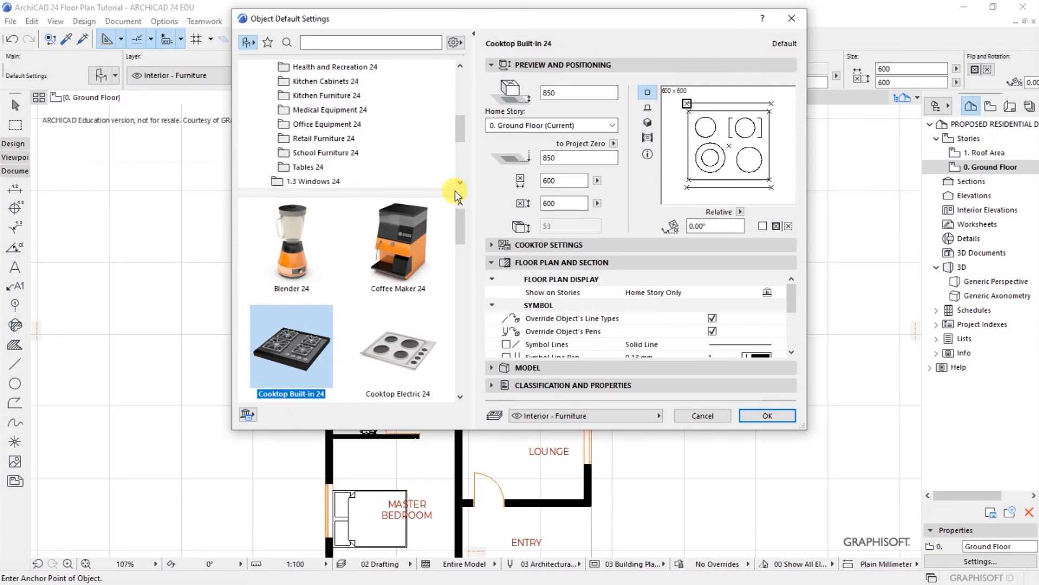
{"action": "left_click", "coordinate": [460, 184]}
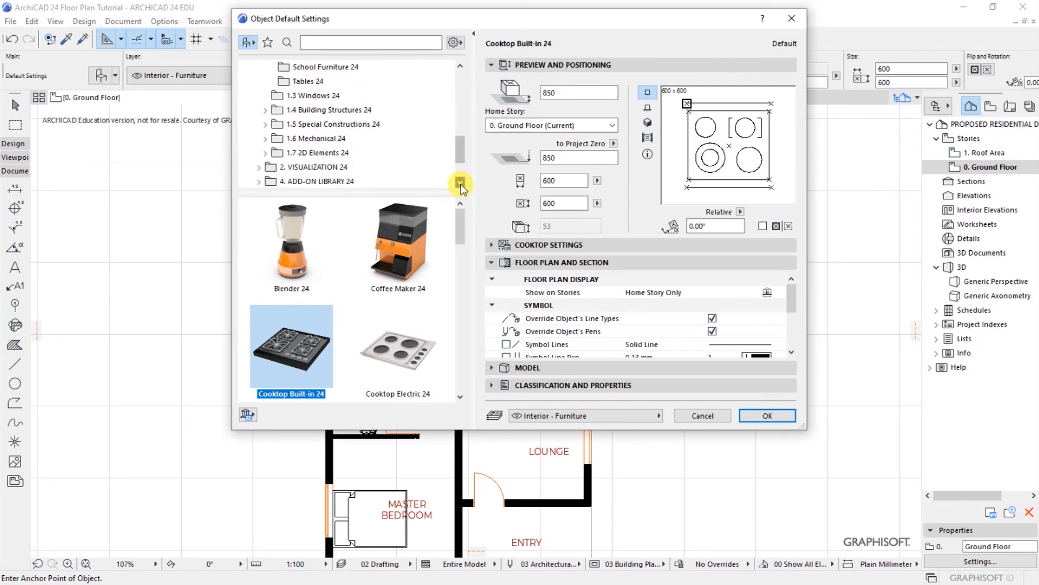
{"action": "left_click_drag", "start_coordinate": [461, 157], "coordinate": [463, 100]}
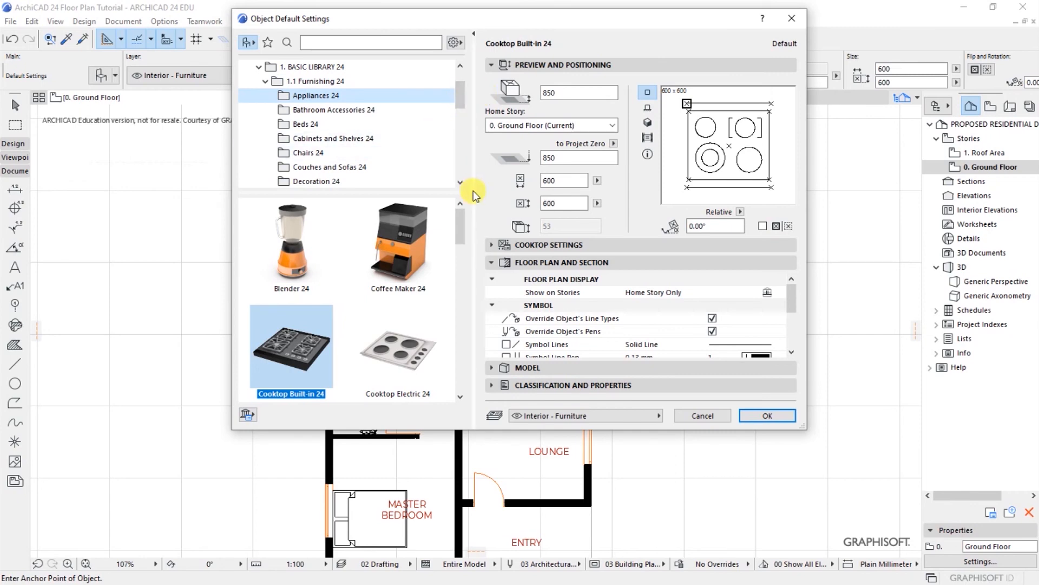
{"action": "mouse_move", "coordinate": [459, 97]}
{"action": "left_mouse_down"}
{"action": "mouse_move", "coordinate": [459, 81]}
{"action": "mouse_move", "coordinate": [460, 104]}
{"action": "left_mouse_up"}
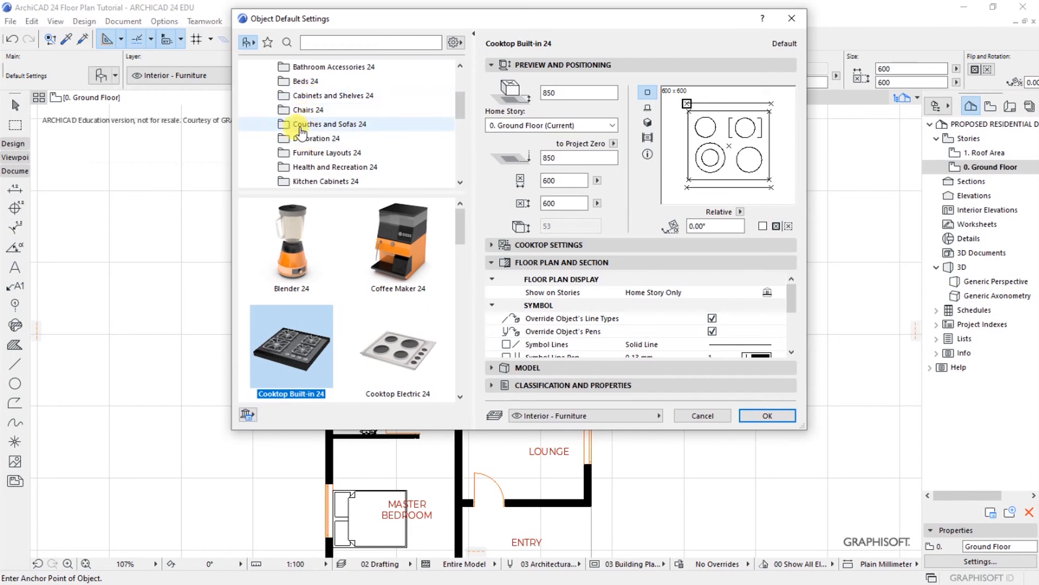
{"action": "left_click", "coordinate": [317, 154]}
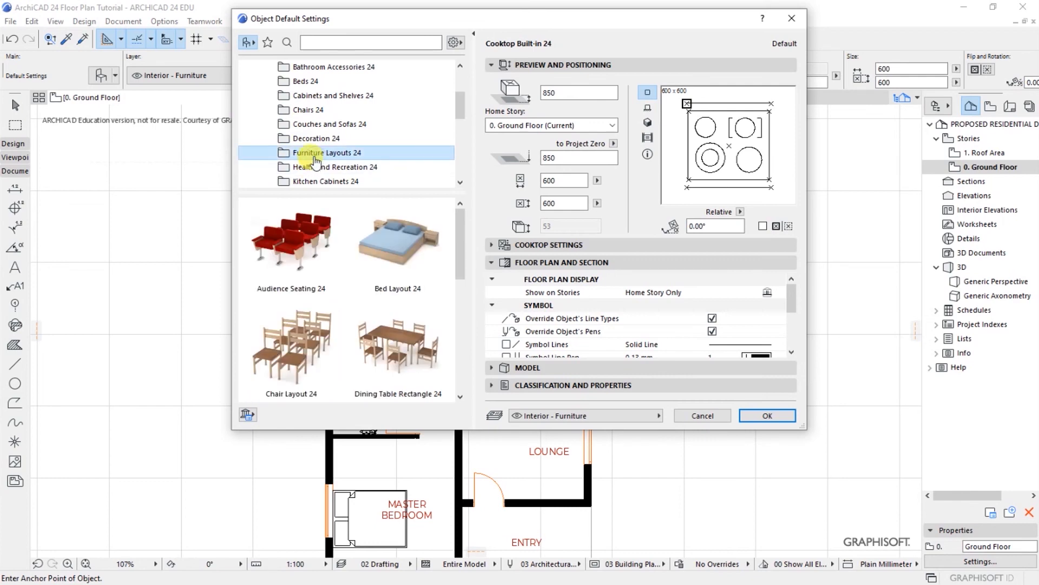
{"action": "left_click", "coordinate": [459, 399]}
{"action": "left_click", "coordinate": [404, 319]}
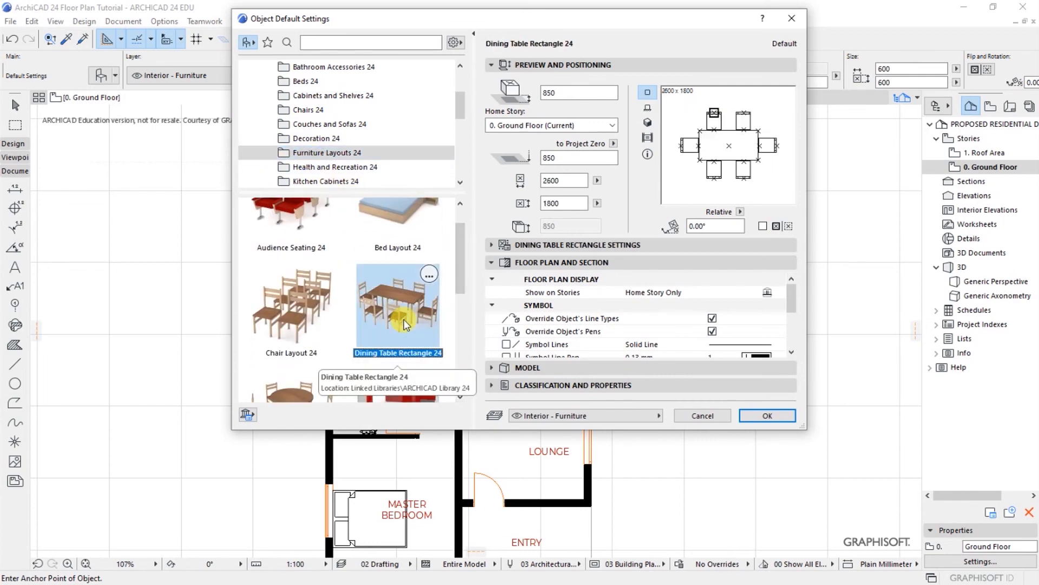
{"action": "left_click", "coordinate": [753, 415]}
{"action": "scroll", "coordinate": [550, 346], "scroll_direction": "up", "scroll_amount": 4}
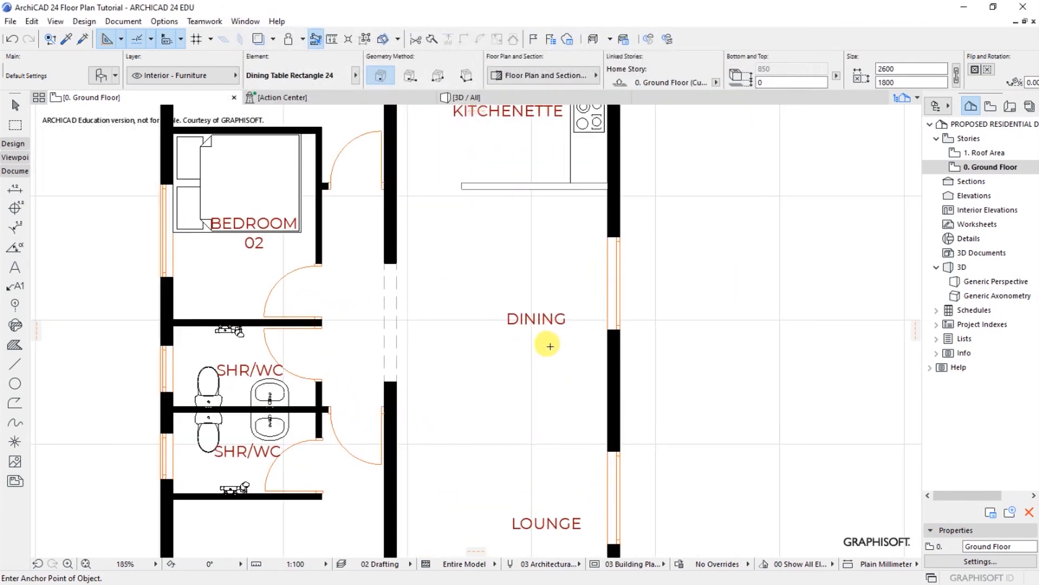
Step: Place the six-seat dining table in the Dining room and shift it right against the wall
{"action": "left_click", "coordinate": [531, 325]}
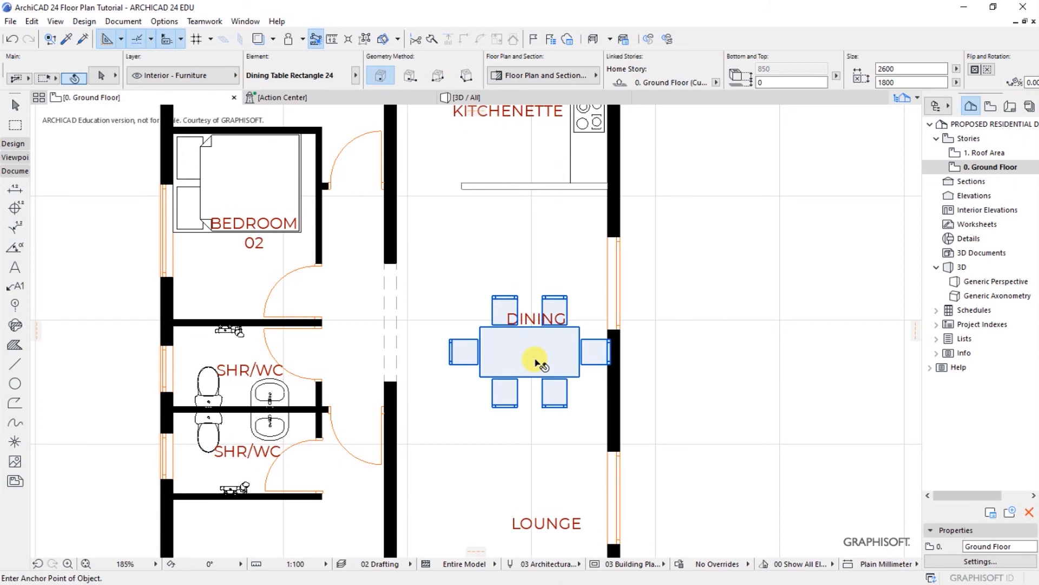
{"action": "right_click", "coordinate": [534, 359]}
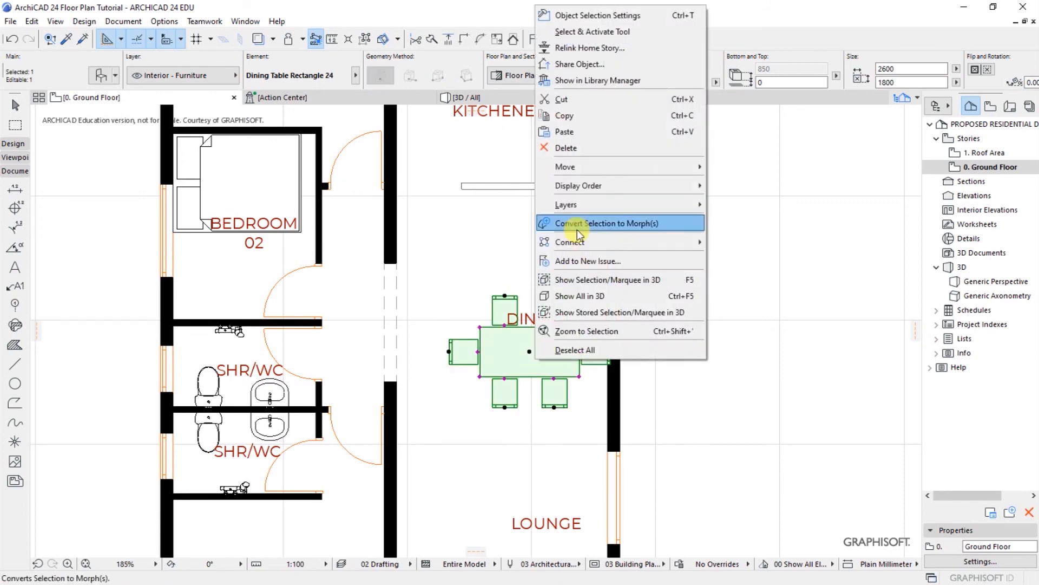
{"action": "mouse_move", "coordinate": [576, 165]}
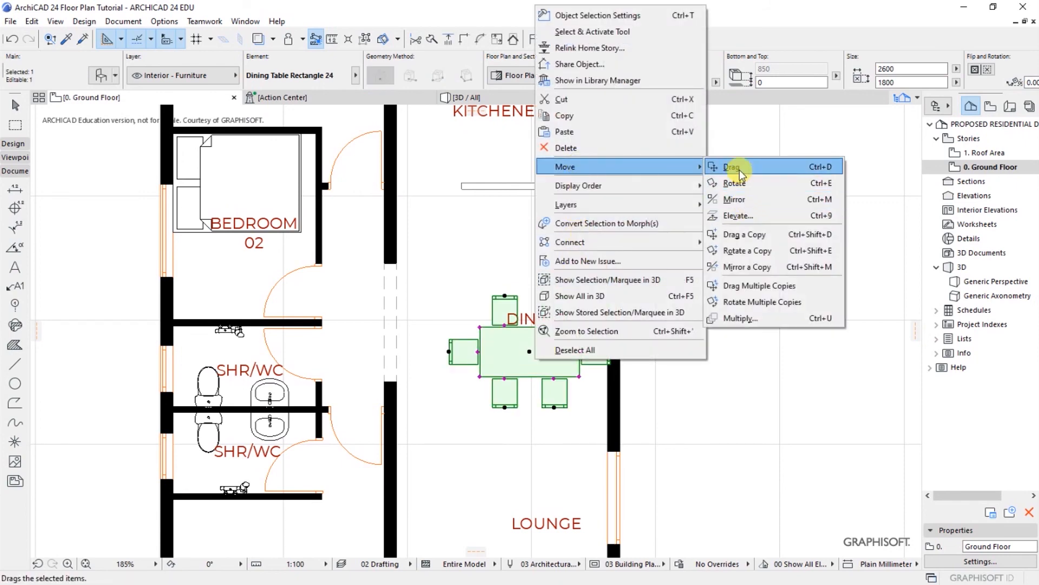
{"action": "left_click", "coordinate": [736, 168]}
{"action": "left_click", "coordinate": [530, 352]}
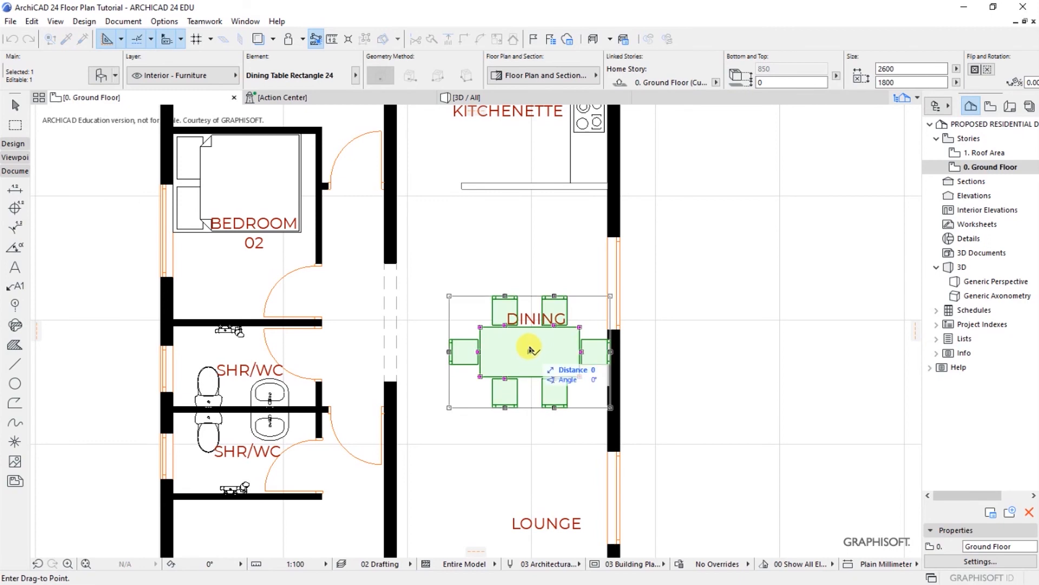
{"action": "left_click", "coordinate": [511, 292]}
{"action": "scroll", "coordinate": [568, 323], "scroll_direction": "up", "scroll_amount": 2}
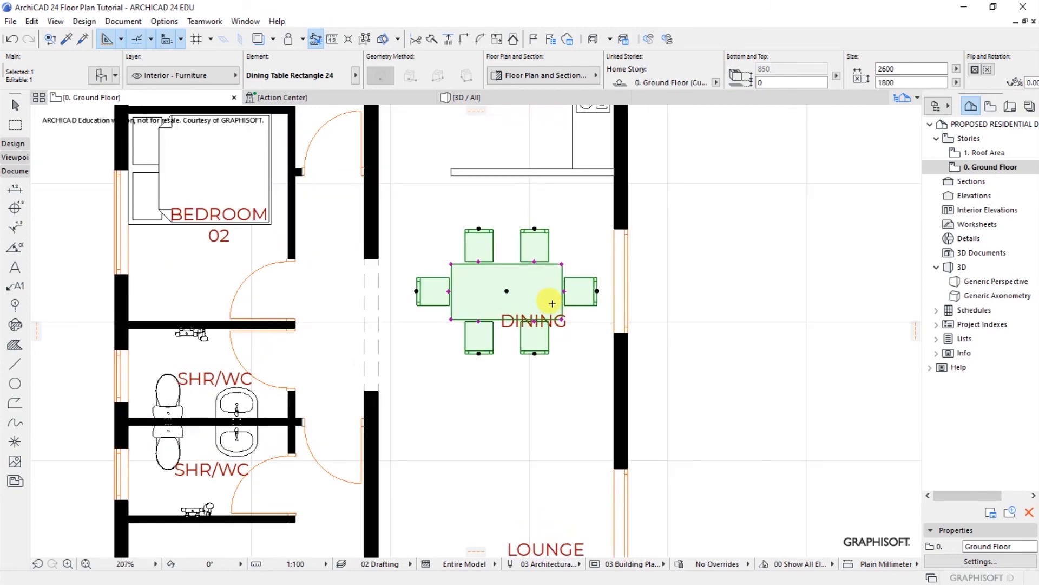
{"action": "key", "text": "ctrl+d"}
{"action": "scroll", "coordinate": [563, 292], "scroll_direction": "up", "scroll_amount": 3}
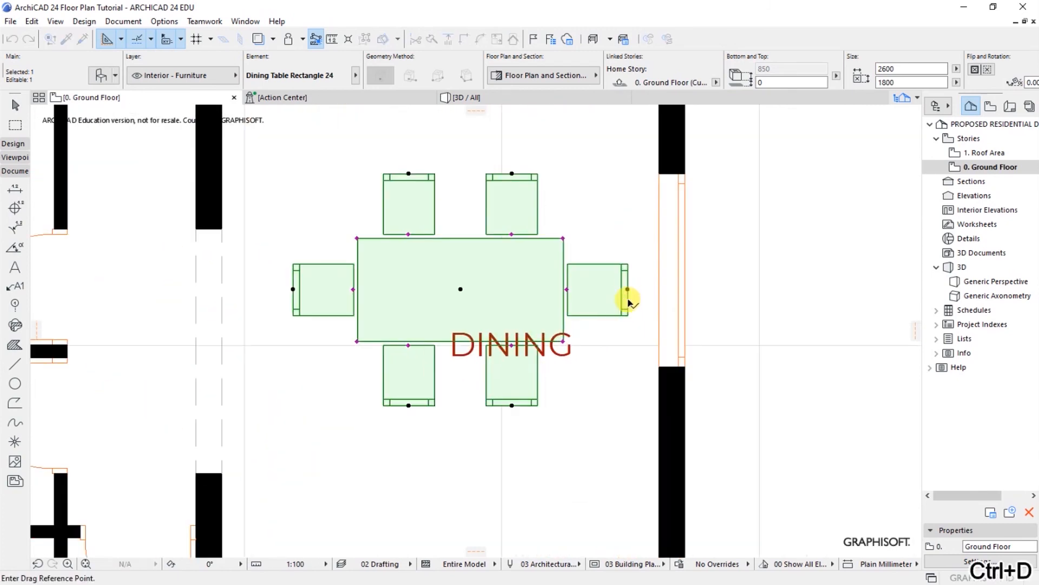
{"action": "left_click", "coordinate": [628, 289]}
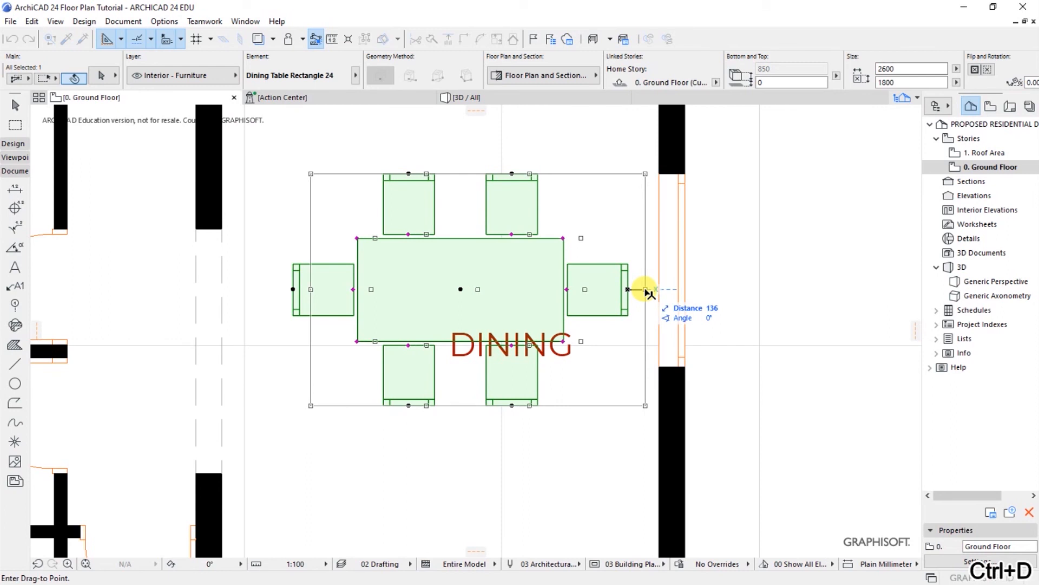
{"action": "left_click", "coordinate": [646, 291]}
{"action": "key", "text": "Escape"}
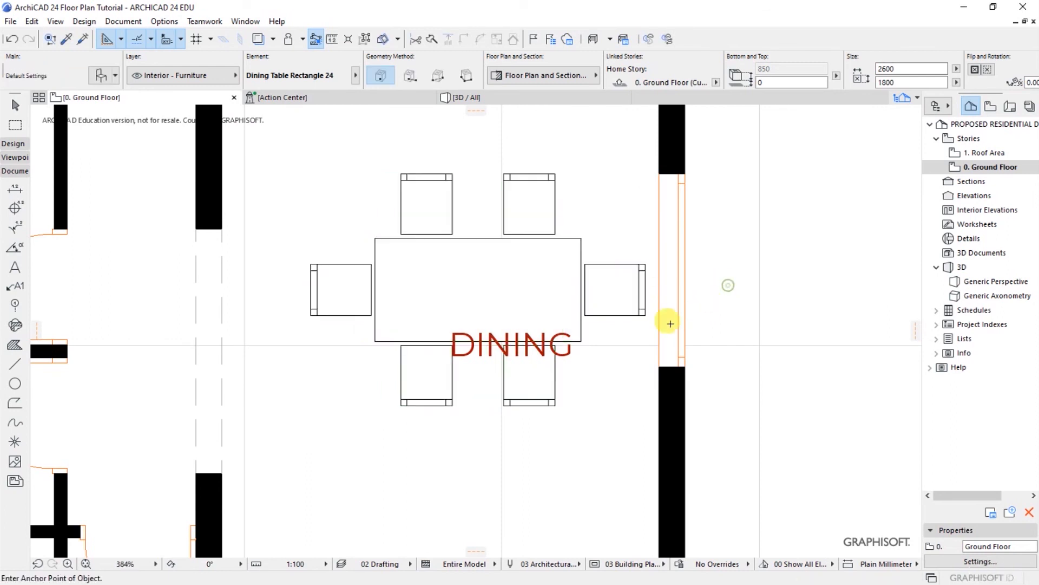
Step: Move the DINING room label onto the centre of the dining table
{"action": "left_click", "coordinate": [483, 349]}
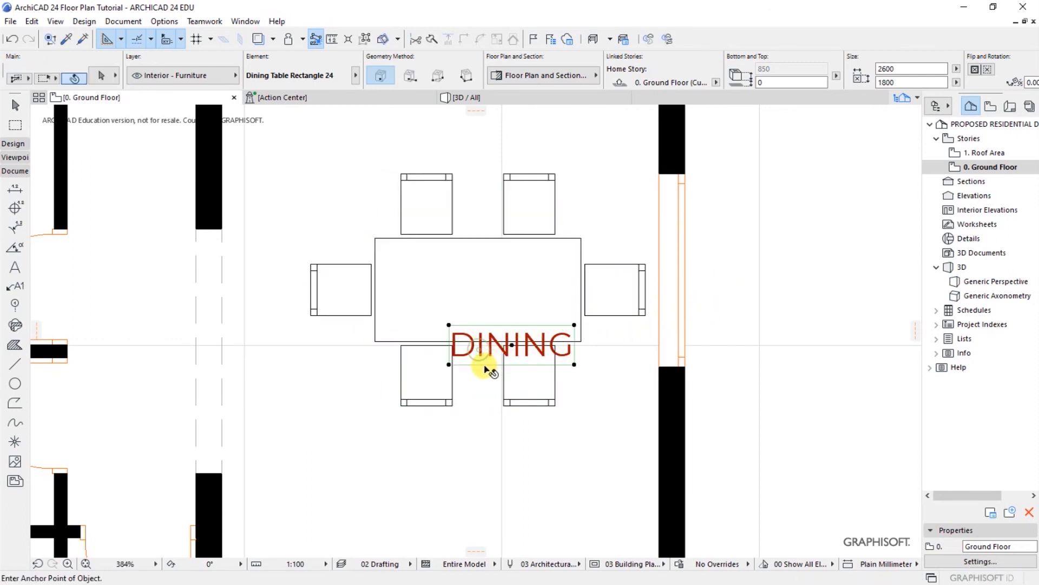
{"action": "key", "text": "ctrl+d"}
{"action": "left_click", "coordinate": [512, 346]}
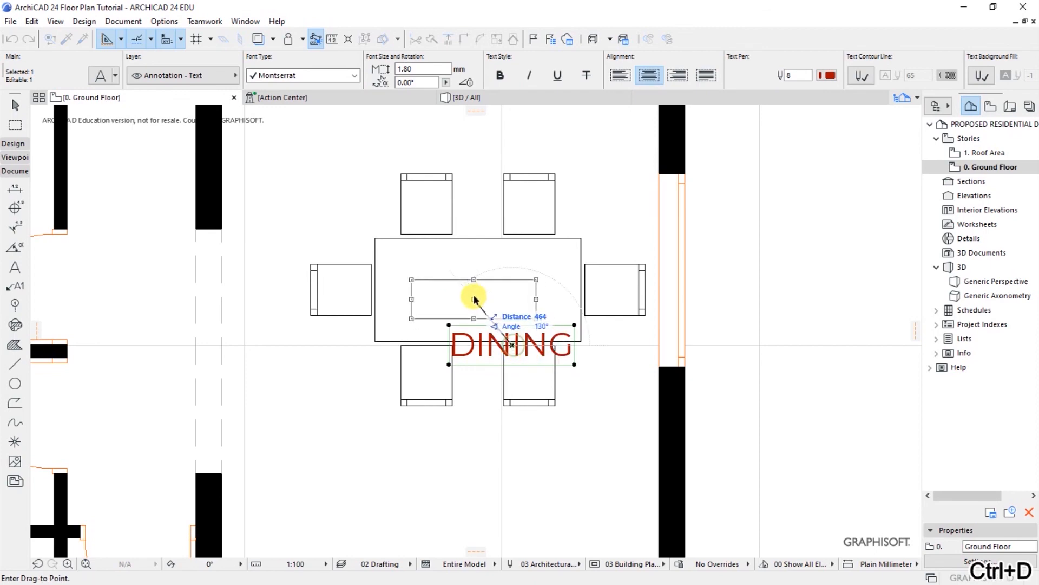
{"action": "left_click", "coordinate": [477, 289]}
{"action": "key", "text": "Escape"}
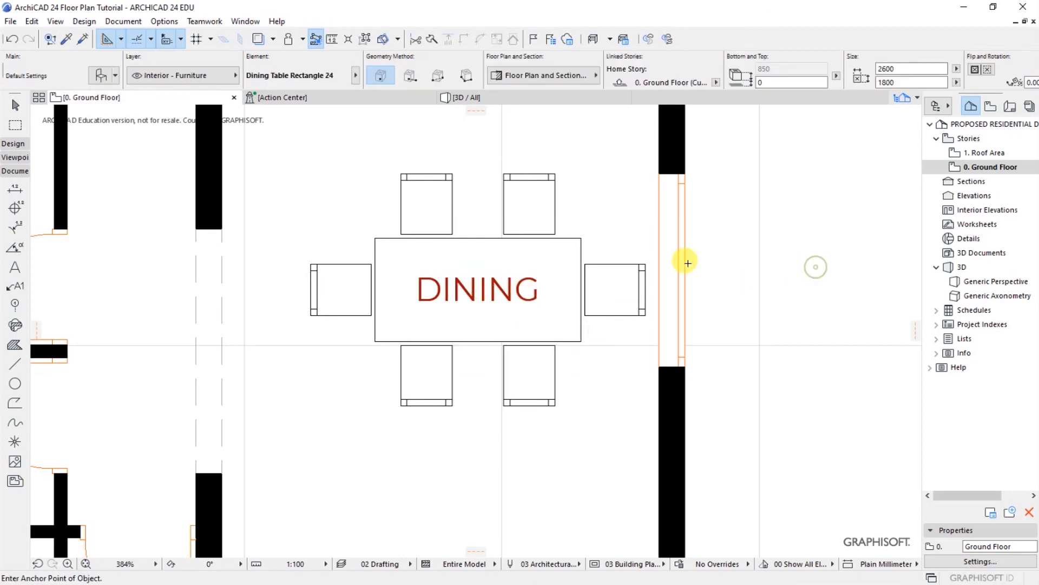
{"action": "scroll", "coordinate": [704, 292], "scroll_direction": "down", "scroll_amount": 5}
{"action": "scroll", "coordinate": [565, 300], "scroll_direction": "down", "scroll_amount": 3}
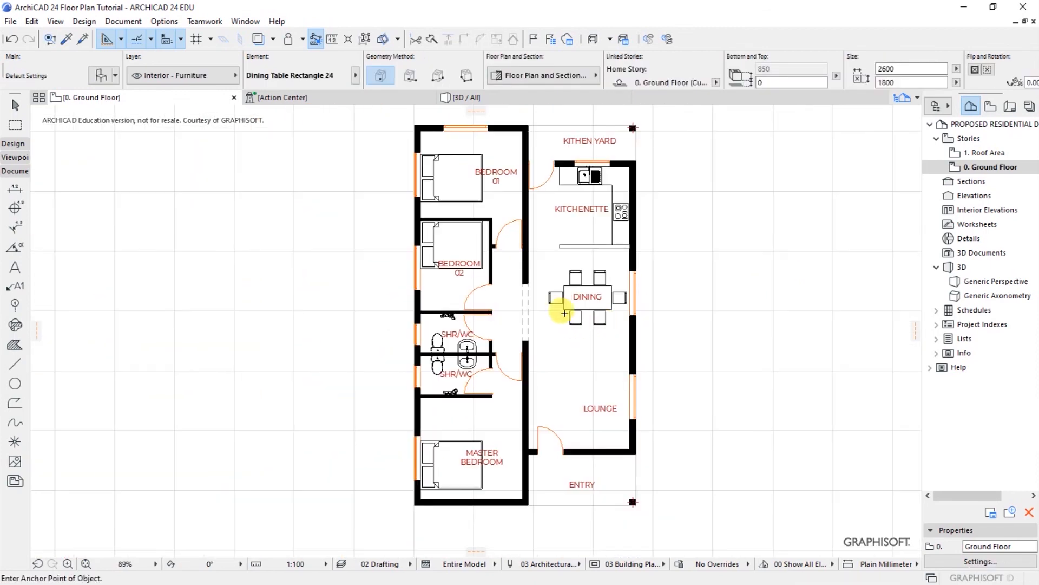
{"action": "scroll", "coordinate": [557, 292], "scroll_direction": "up", "scroll_amount": 2}
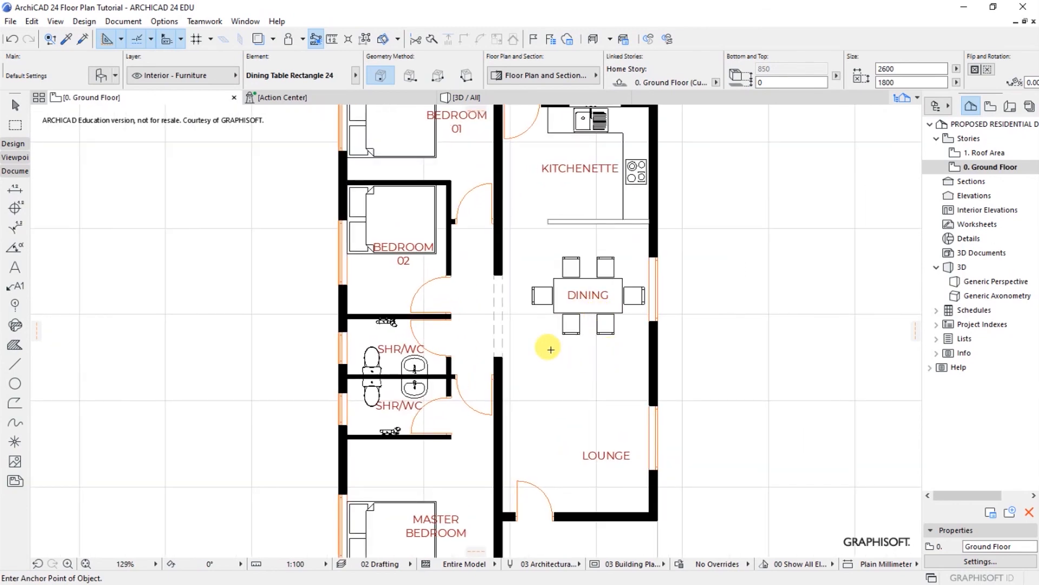
{"action": "scroll", "coordinate": [547, 346], "scroll_direction": "down", "scroll_amount": 2}
{"action": "scroll", "coordinate": [571, 429], "scroll_direction": "up", "scroll_amount": 3}
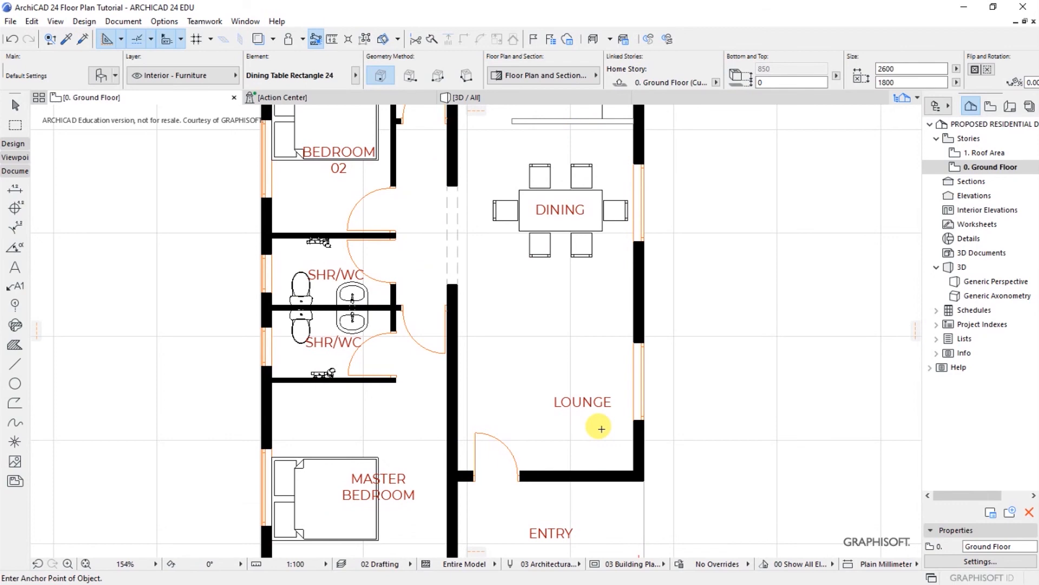
{"action": "scroll", "coordinate": [598, 428], "scroll_direction": "up", "scroll_amount": 1}
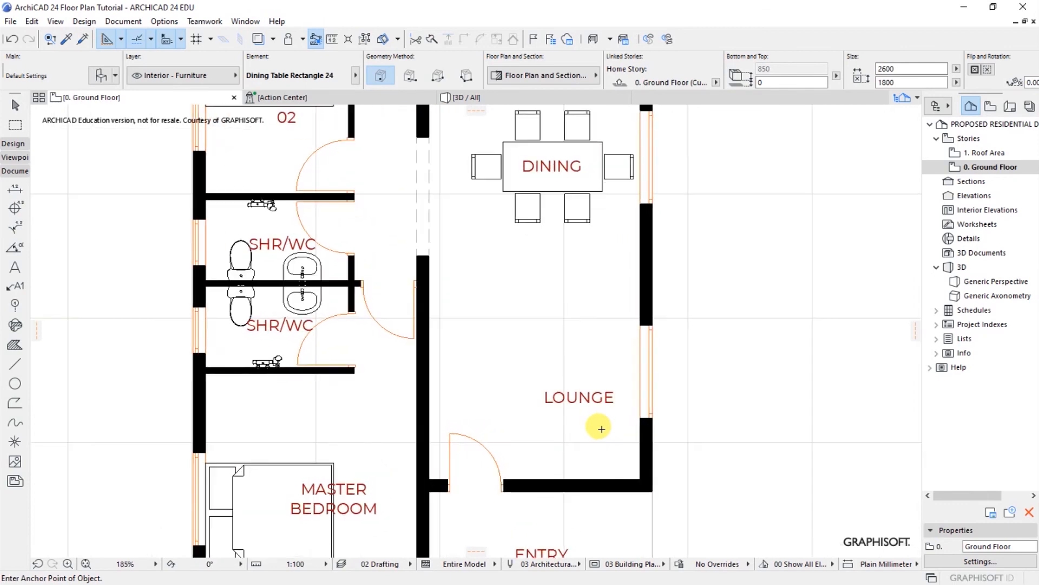
Step: Close the dining table settings and activate the Object tool from Architectural Tools
{"action": "left_click", "coordinate": [103, 76]}
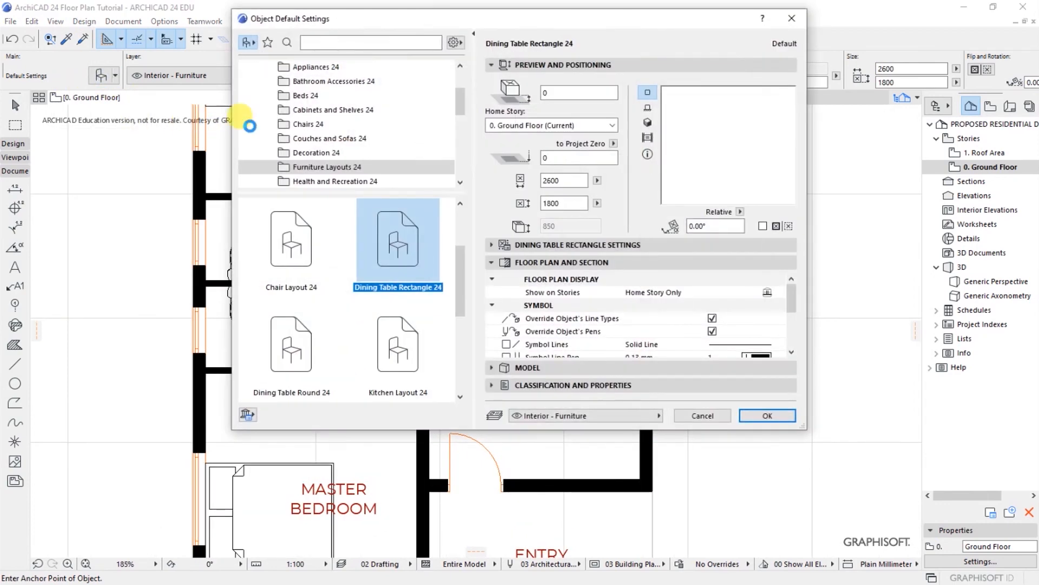
{"action": "left_click", "coordinate": [793, 17]}
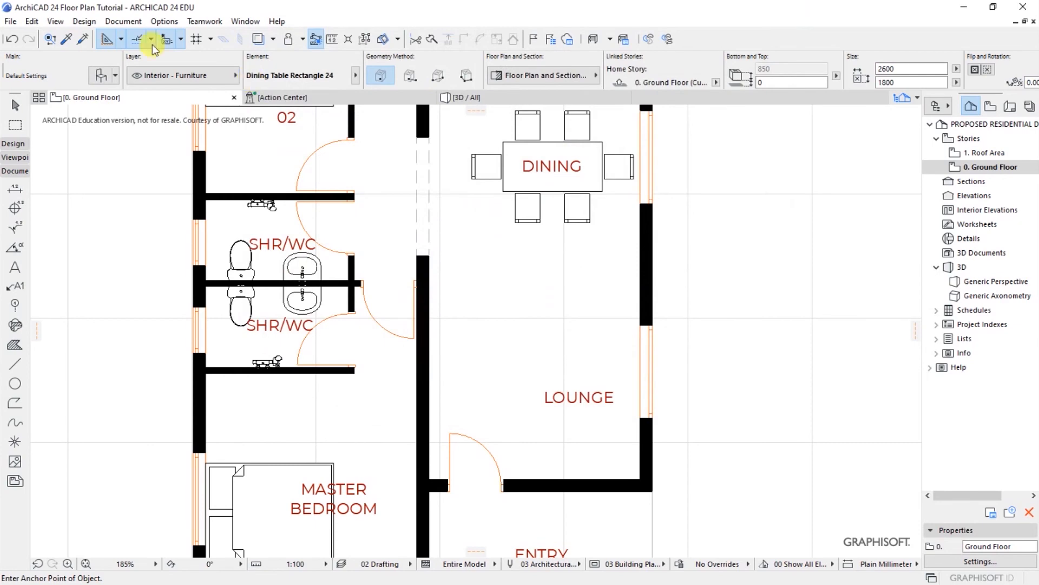
{"action": "left_click", "coordinate": [89, 22]}
{"action": "mouse_move", "coordinate": [125, 39]}
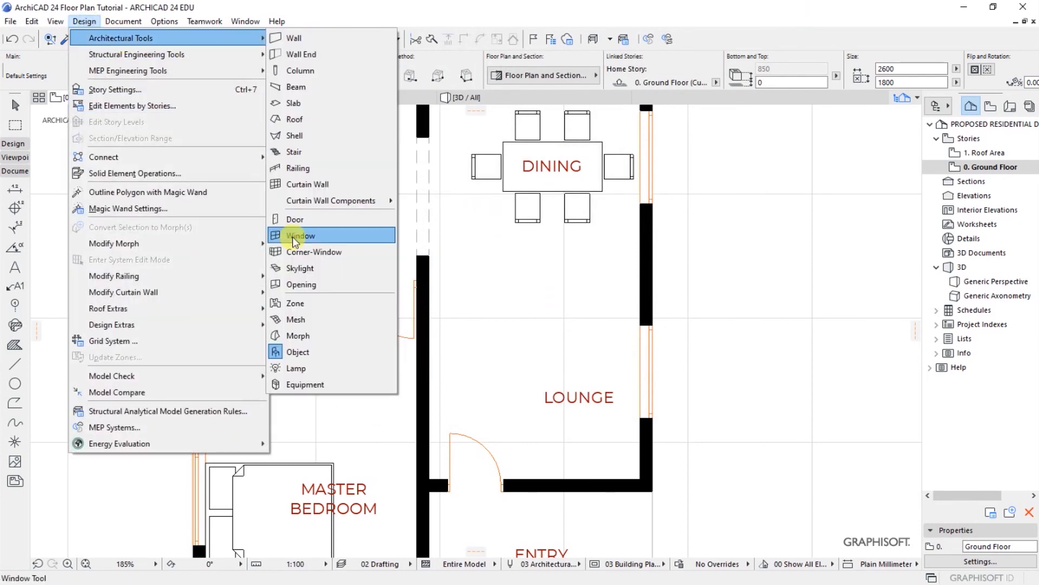
{"action": "left_click", "coordinate": [298, 352]}
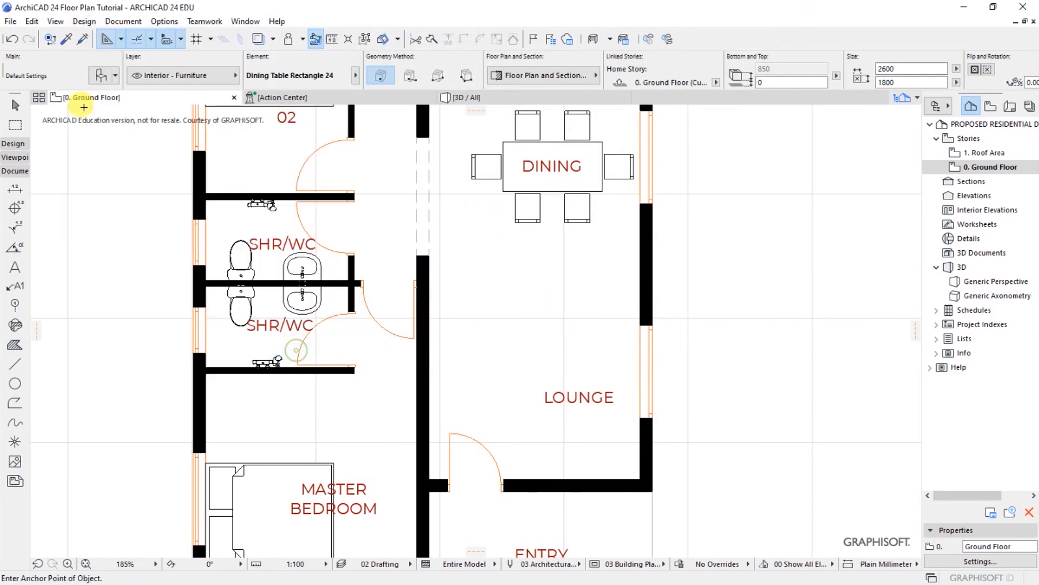
Step: Choose Designer Table 04 24 (800 × 600) from the Tables 24 folder
{"action": "left_click", "coordinate": [99, 79]}
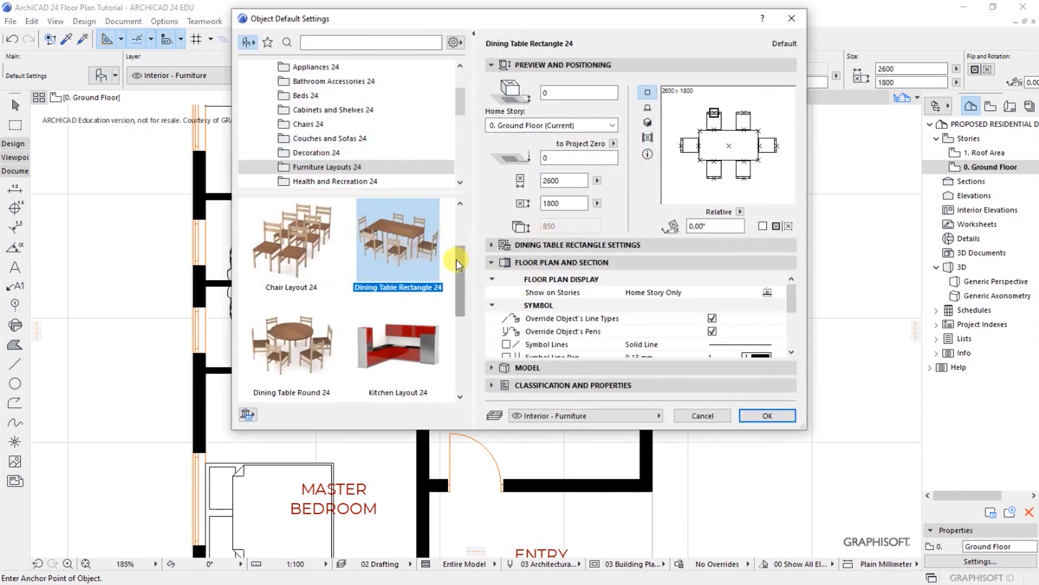
{"action": "mouse_move", "coordinate": [460, 276]}
{"action": "left_mouse_down"}
{"action": "mouse_move", "coordinate": [459, 363]}
{"action": "mouse_move", "coordinate": [460, 265]}
{"action": "left_mouse_up"}
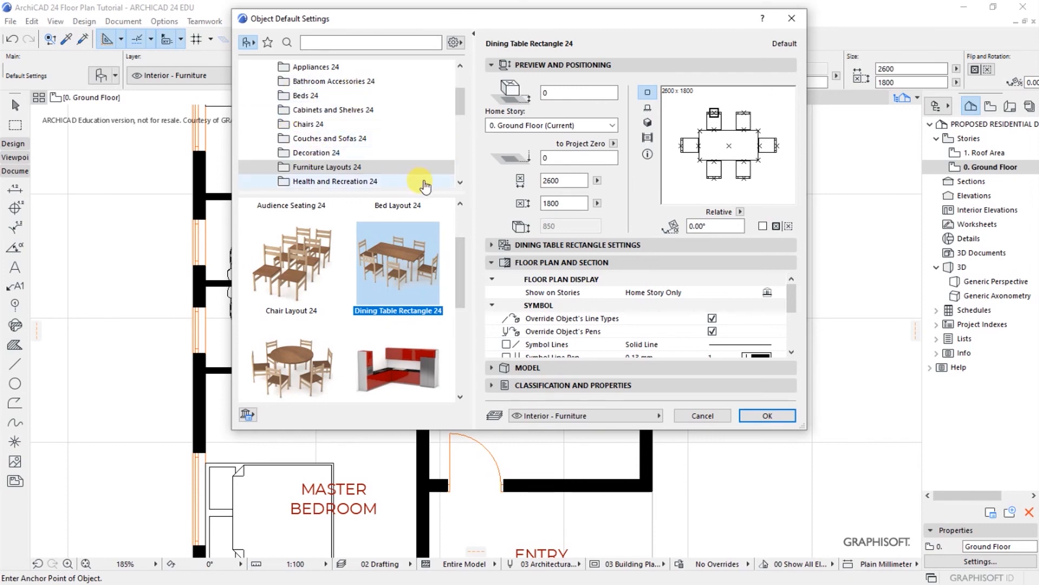
{"action": "left_click", "coordinate": [460, 182]}
{"action": "left_click", "coordinate": [460, 182]}
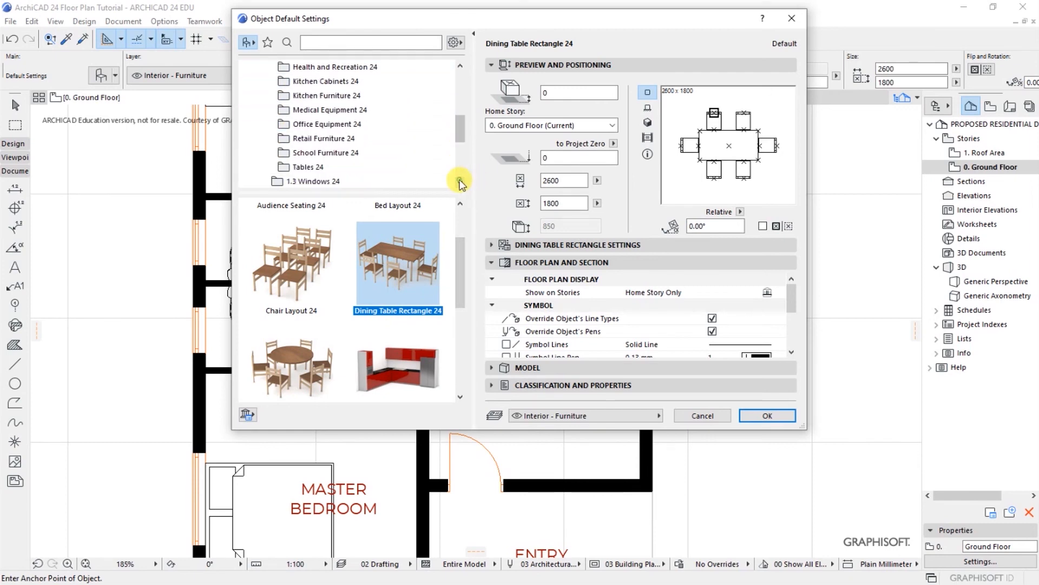
{"action": "left_click", "coordinate": [308, 138]}
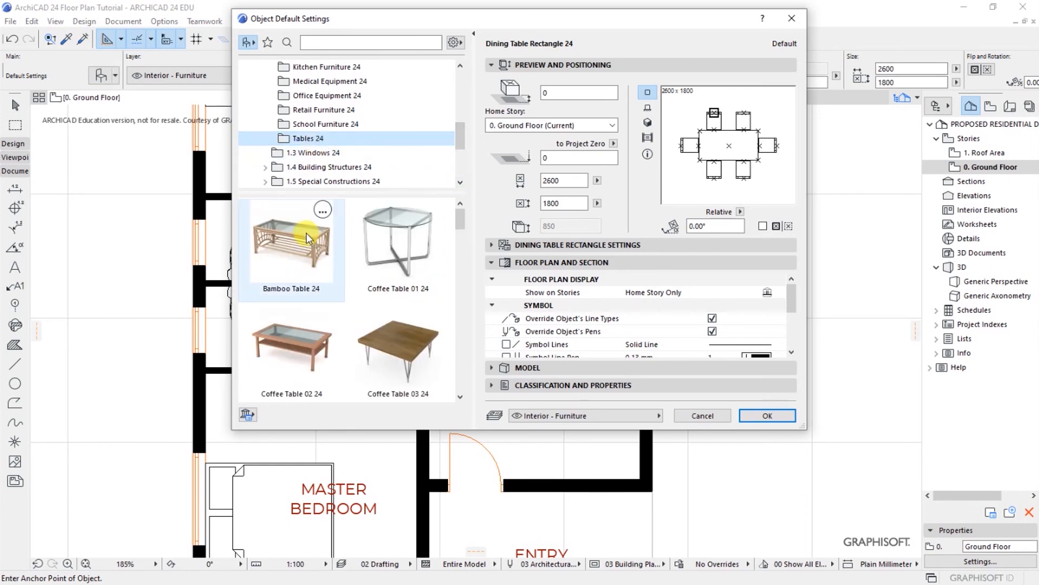
{"action": "left_click", "coordinate": [461, 397]}
{"action": "left_click", "coordinate": [460, 397]}
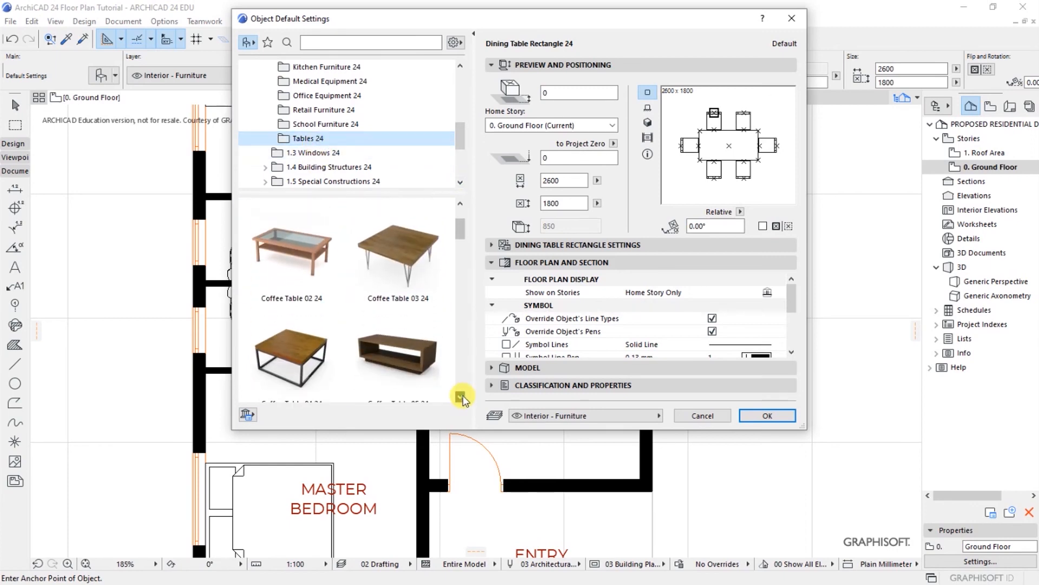
{"action": "left_click", "coordinate": [460, 397]}
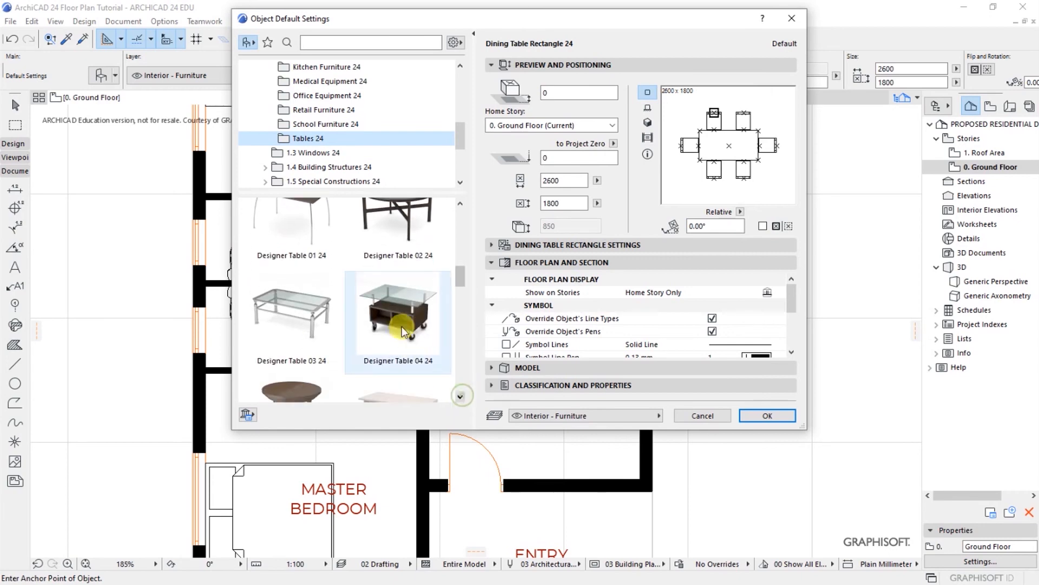
{"action": "left_click", "coordinate": [402, 321]}
{"action": "left_click", "coordinate": [767, 415]}
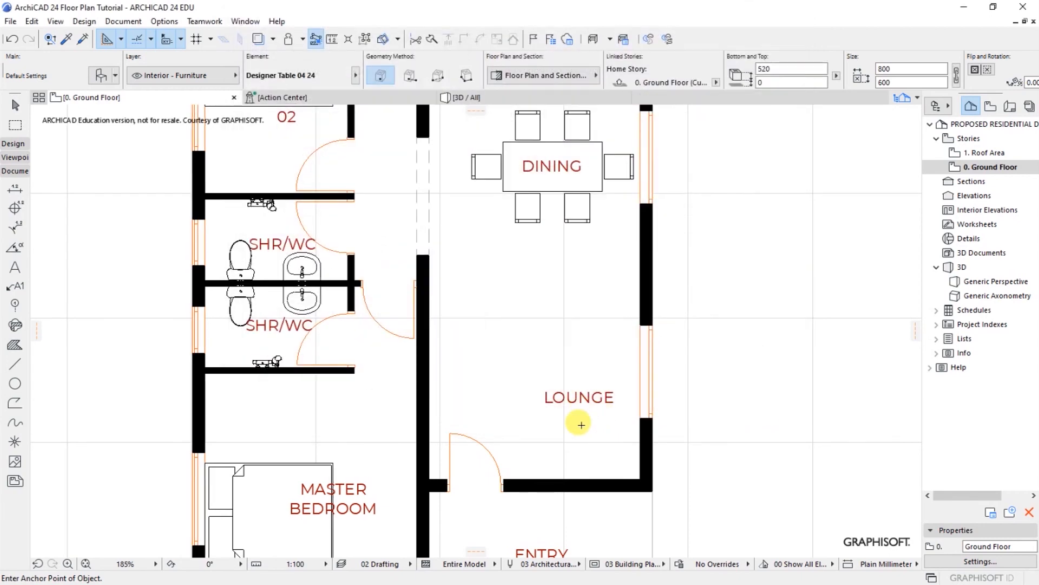
Step: Place the designer table in the Lounge, then Sofa 01 24 from Couches and Sofas beside it
{"action": "scroll", "coordinate": [576, 425], "scroll_direction": "up", "scroll_amount": 2}
{"action": "left_click", "coordinate": [553, 362]}
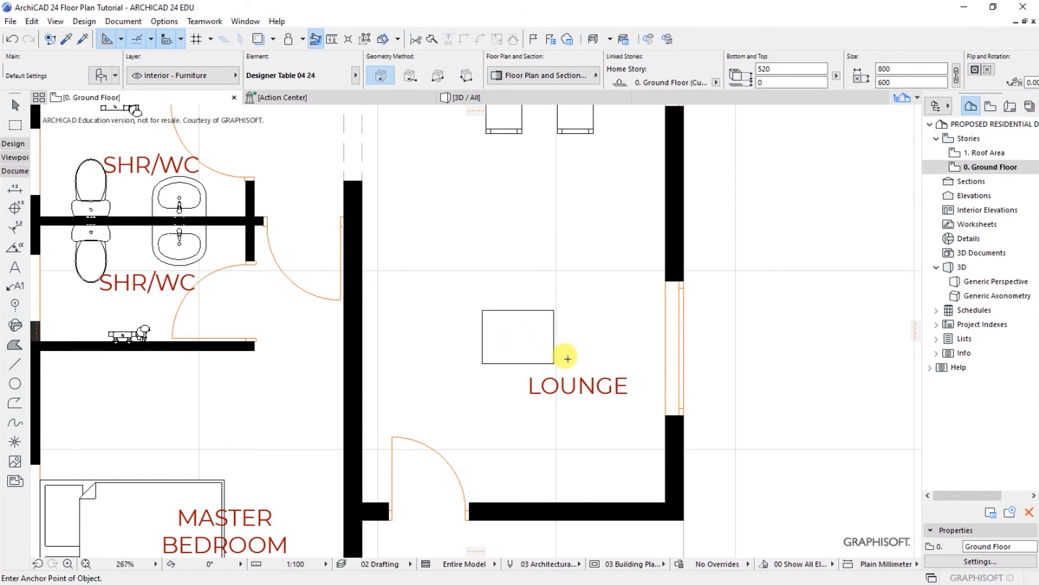
{"action": "left_click", "coordinate": [112, 79]}
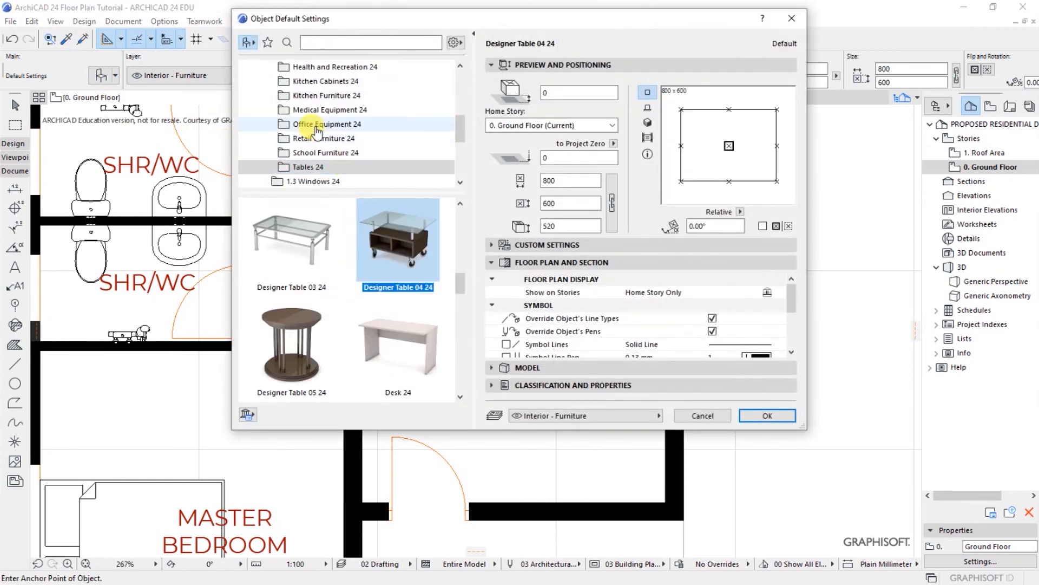
{"action": "left_click", "coordinate": [462, 66]}
{"action": "left_click", "coordinate": [462, 65]}
{"action": "left_click", "coordinate": [462, 65]}
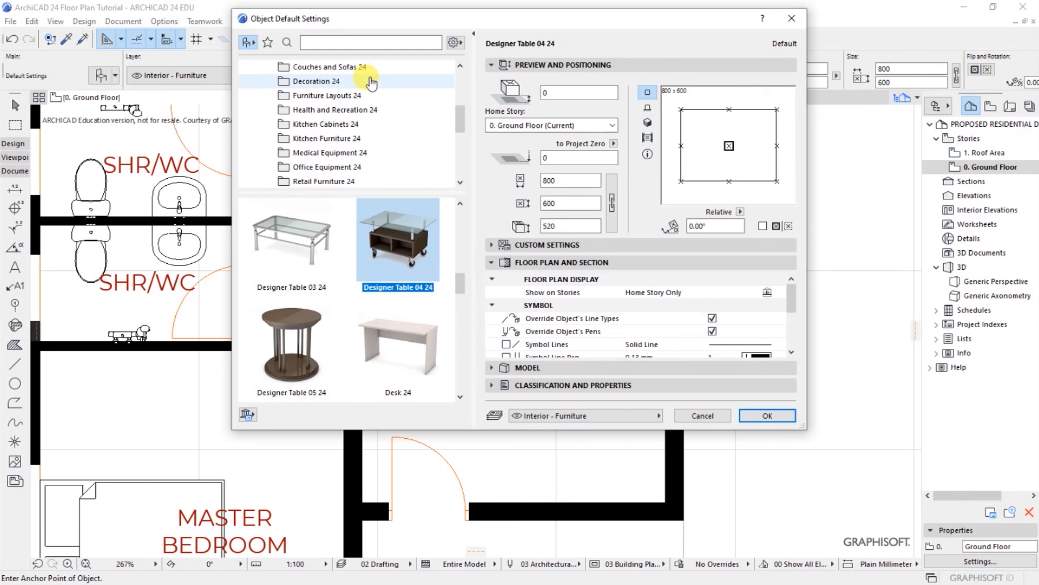
{"action": "left_click", "coordinate": [460, 66]}
{"action": "left_click", "coordinate": [335, 81]}
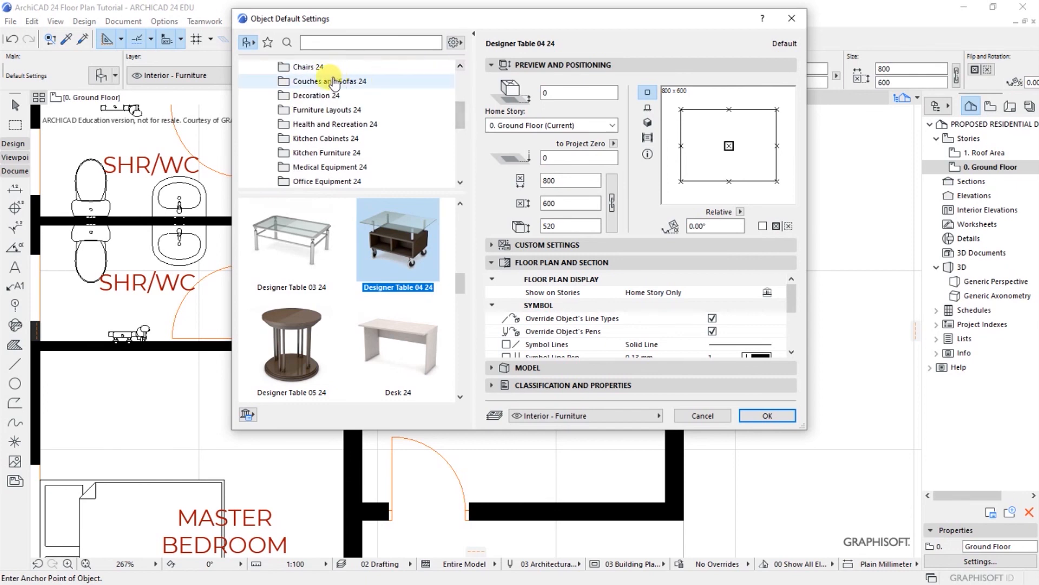
{"action": "left_click", "coordinate": [461, 396]}
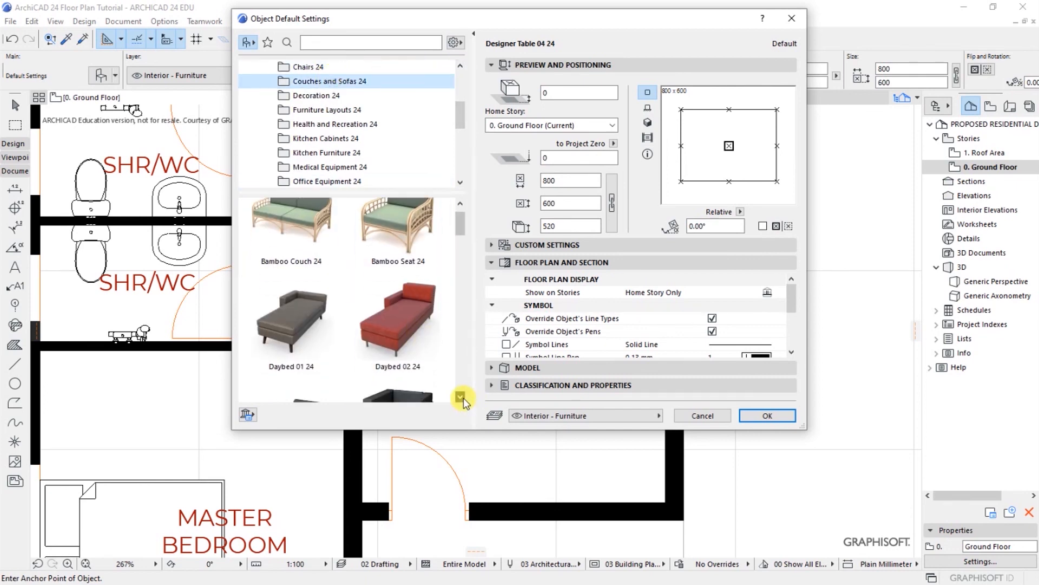
{"action": "left_click", "coordinate": [461, 398]}
{"action": "left_click", "coordinate": [461, 397]}
{"action": "left_click", "coordinate": [461, 398]}
{"action": "left_click", "coordinate": [461, 397]}
{"action": "left_click", "coordinate": [461, 398]}
{"action": "left_click", "coordinate": [461, 398]}
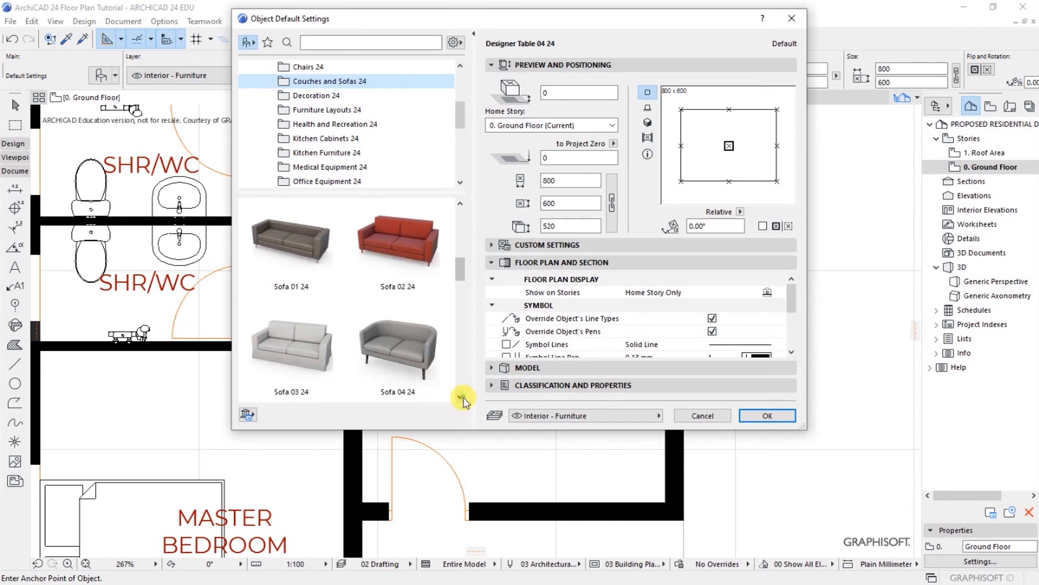
{"action": "left_click", "coordinate": [461, 397]}
{"action": "left_click", "coordinate": [323, 241]}
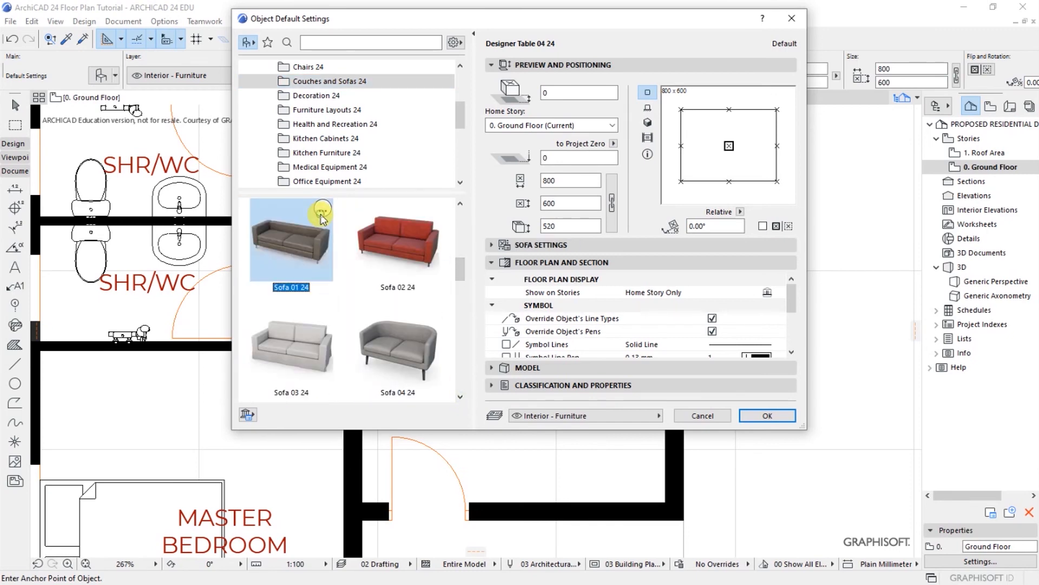
{"action": "left_click", "coordinate": [768, 416]}
{"action": "left_click", "coordinate": [527, 263]}
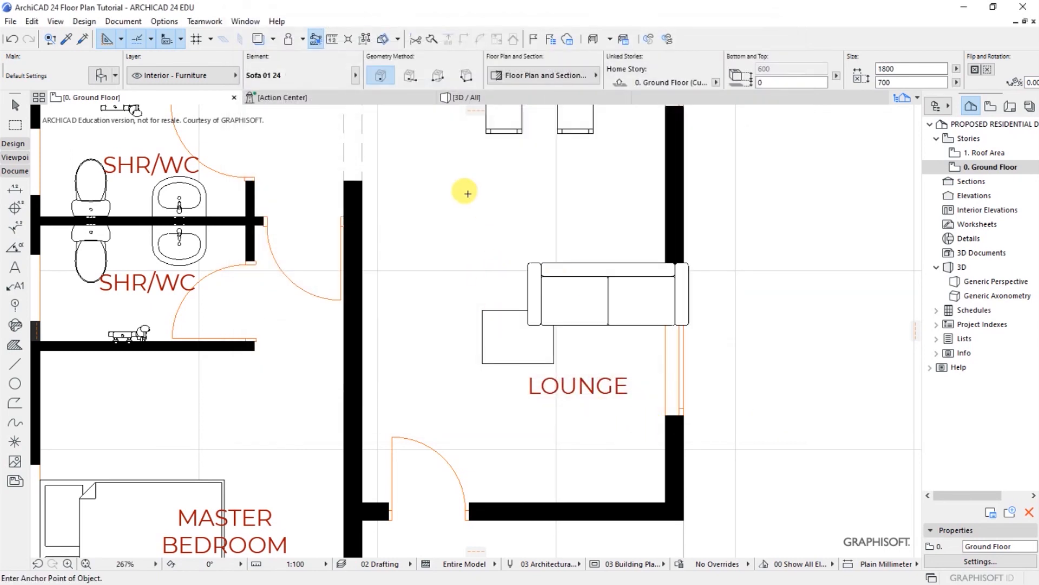
Step: Choose the Sofa Chair 05 24 armchair and place it against the Lounge's right wall
{"action": "key", "text": "ctrl+t"}
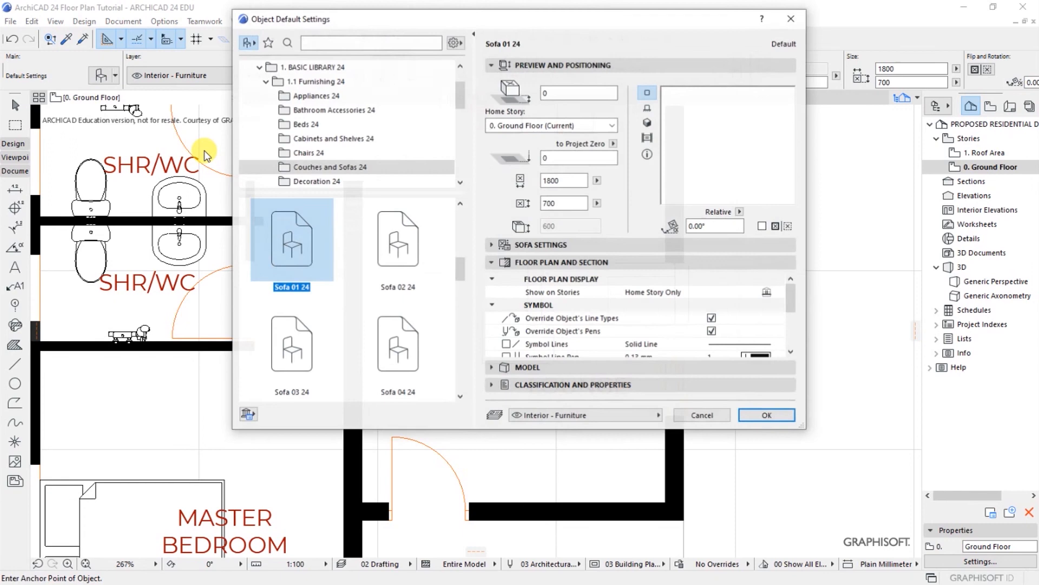
{"action": "left_click_drag", "start_coordinate": [460, 398], "coordinate": [460, 397]}
{"action": "left_click", "coordinate": [403, 343]}
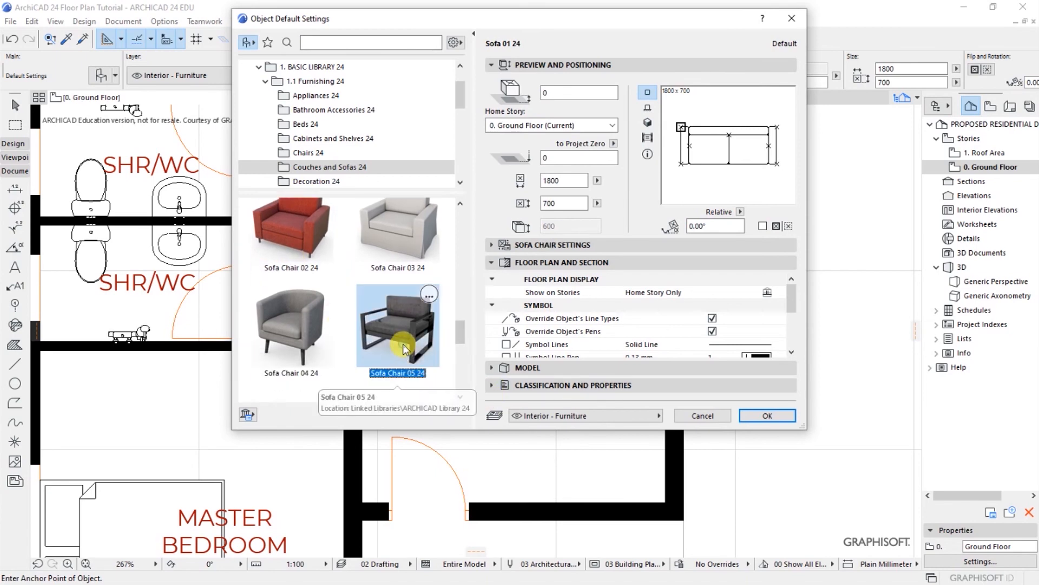
{"action": "left_click", "coordinate": [769, 418]}
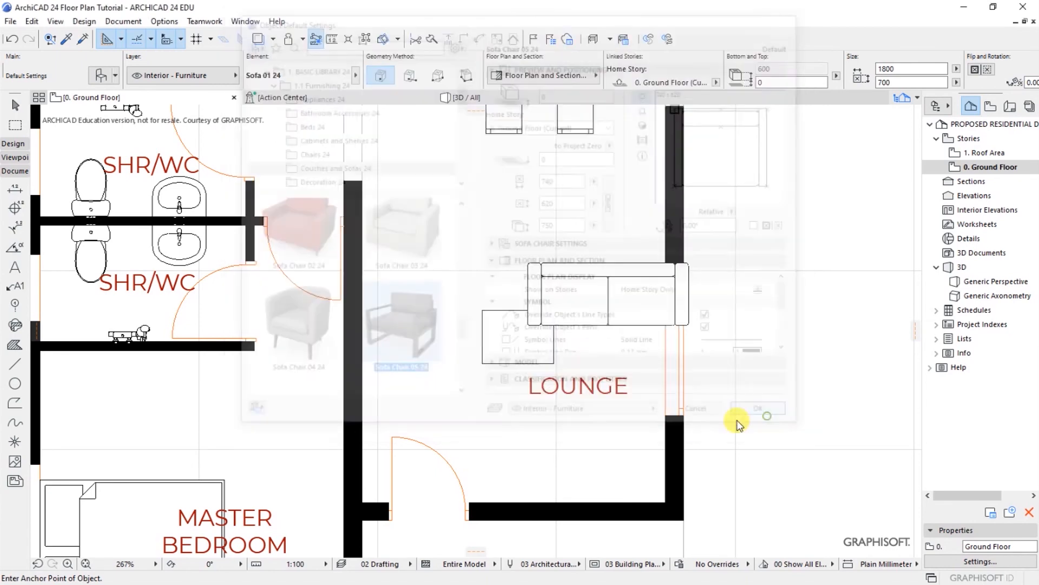
{"action": "left_click", "coordinate": [649, 382]}
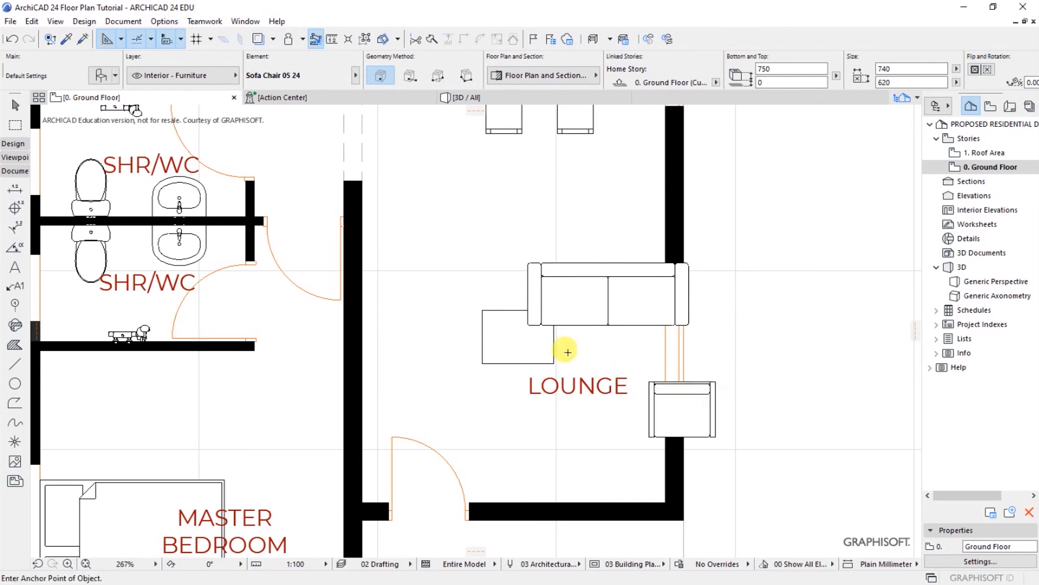
Step: Move the Lounge sofa up and left so it sits just above the side table
{"action": "scroll", "coordinate": [567, 352], "scroll_direction": "down", "scroll_amount": 5}
{"action": "scroll", "coordinate": [566, 359], "scroll_direction": "up", "scroll_amount": 3}
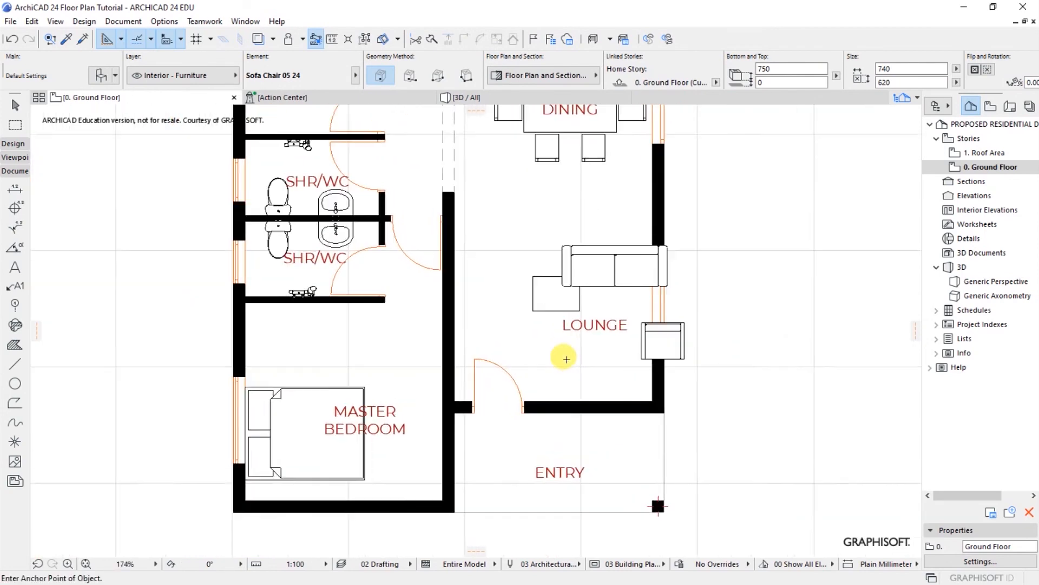
{"action": "left_click", "coordinate": [605, 263]}
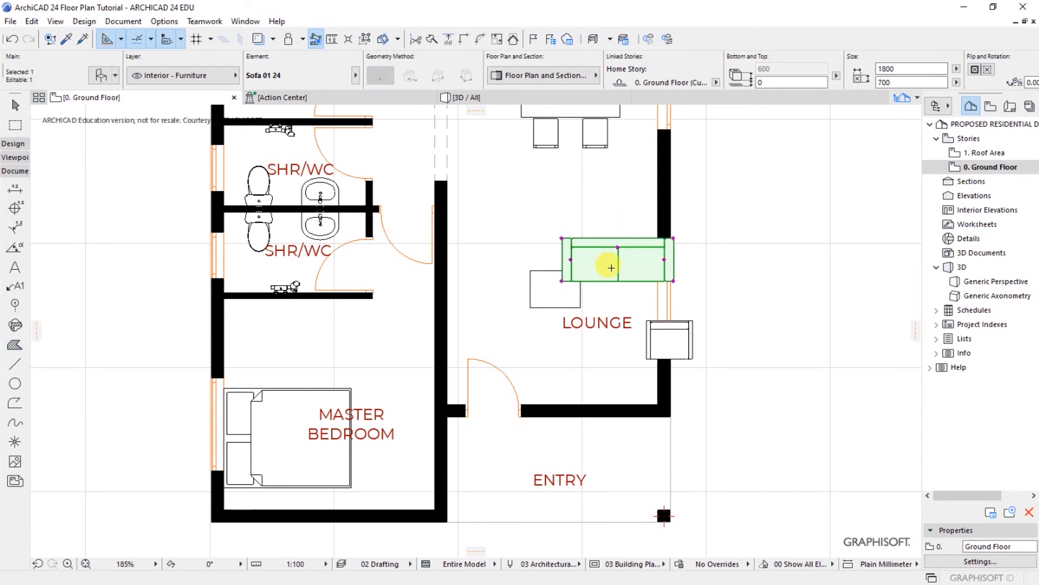
{"action": "key", "text": "ctrl+d"}
{"action": "scroll", "coordinate": [608, 263], "scroll_direction": "up", "scroll_amount": 3}
{"action": "left_click", "coordinate": [725, 291]}
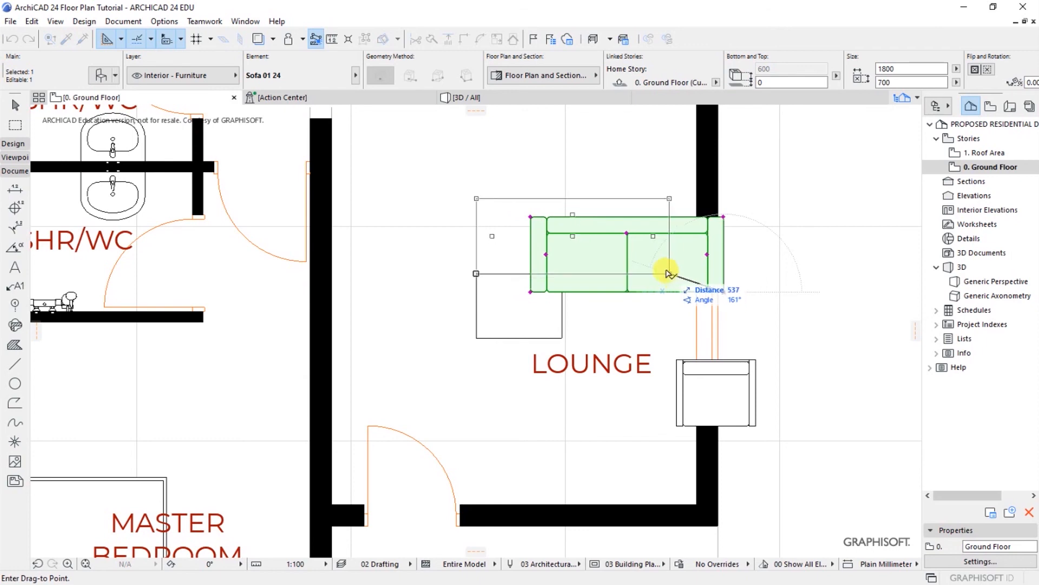
{"action": "left_click", "coordinate": [670, 260]}
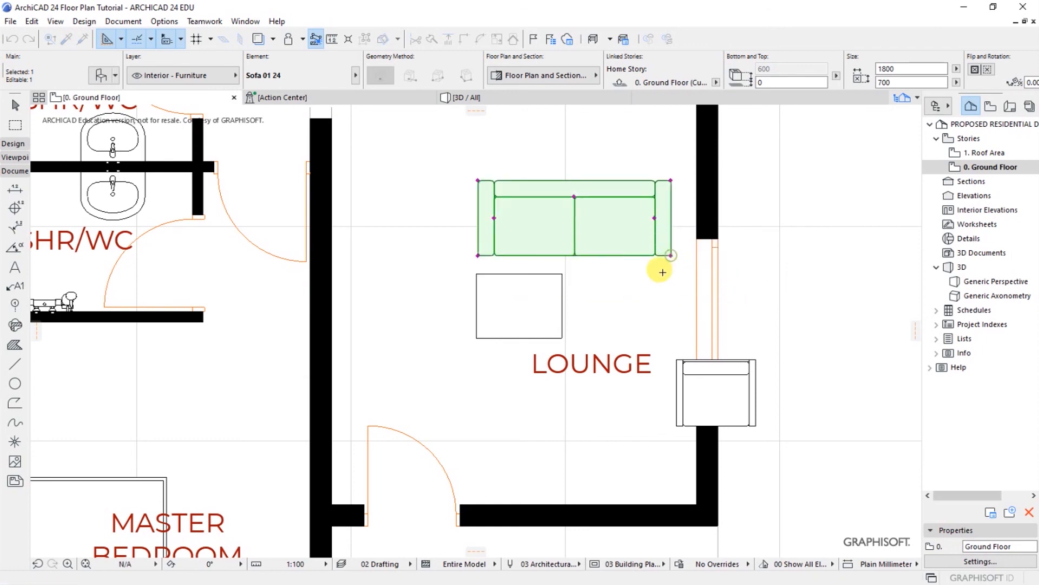
{"action": "scroll", "coordinate": [641, 295], "scroll_direction": "down", "scroll_amount": 3}
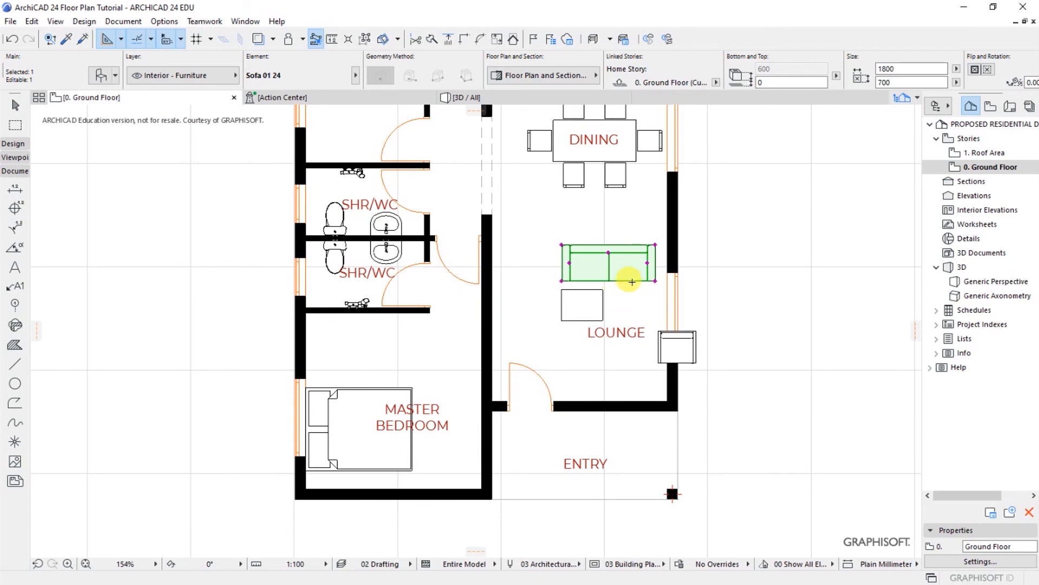
Step: Mirror a copy of the sofa toward the Lounge's bottom wall and lift it clear of the wall
{"action": "right_click", "coordinate": [632, 300]}
{"action": "mouse_move", "coordinate": [677, 394]}
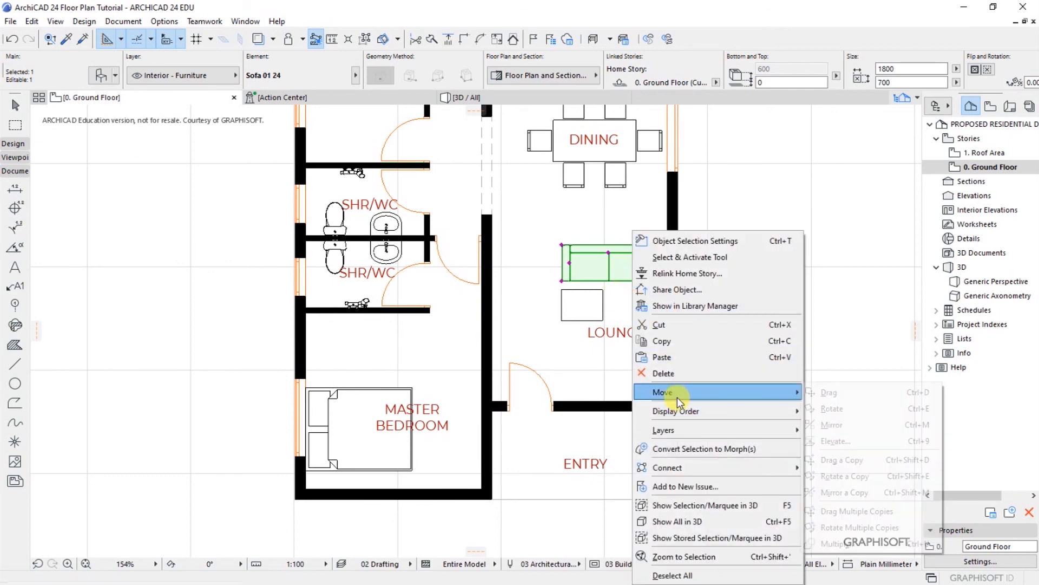
{"action": "left_click", "coordinate": [838, 493]}
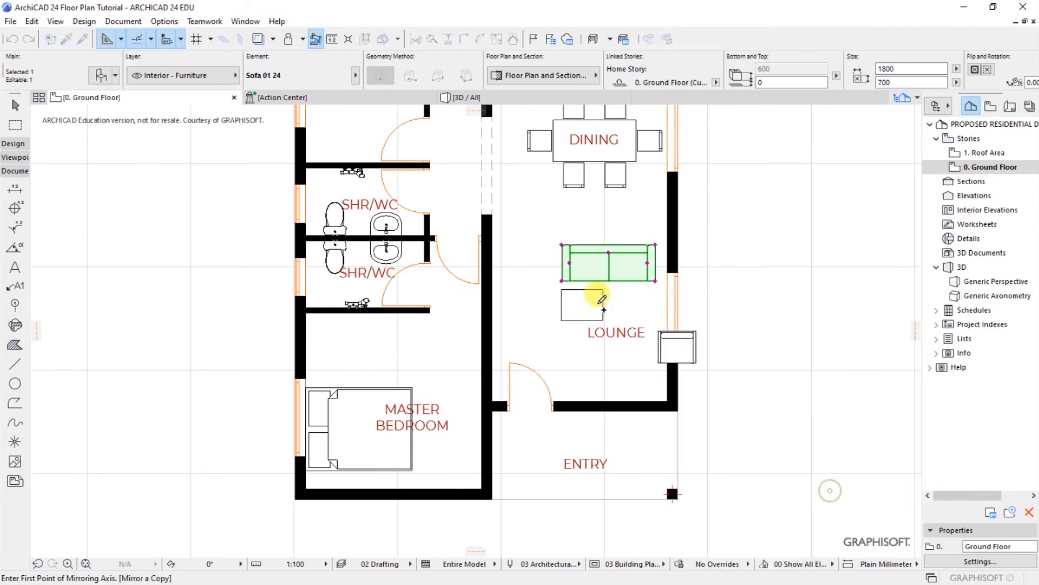
{"action": "left_click", "coordinate": [531, 322]}
{"action": "left_click", "coordinate": [677, 323]}
{"action": "scroll", "coordinate": [657, 401], "scroll_direction": "up", "scroll_amount": 2}
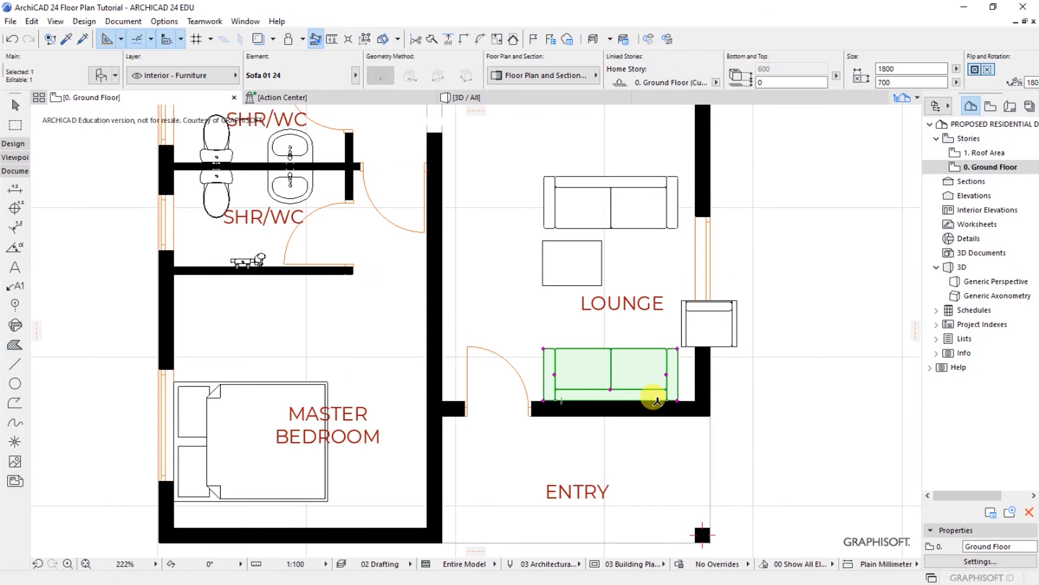
{"action": "key", "text": "ctrl+d"}
{"action": "scroll", "coordinate": [656, 401], "scroll_direction": "up", "scroll_amount": 3}
{"action": "left_click", "coordinate": [644, 401]}
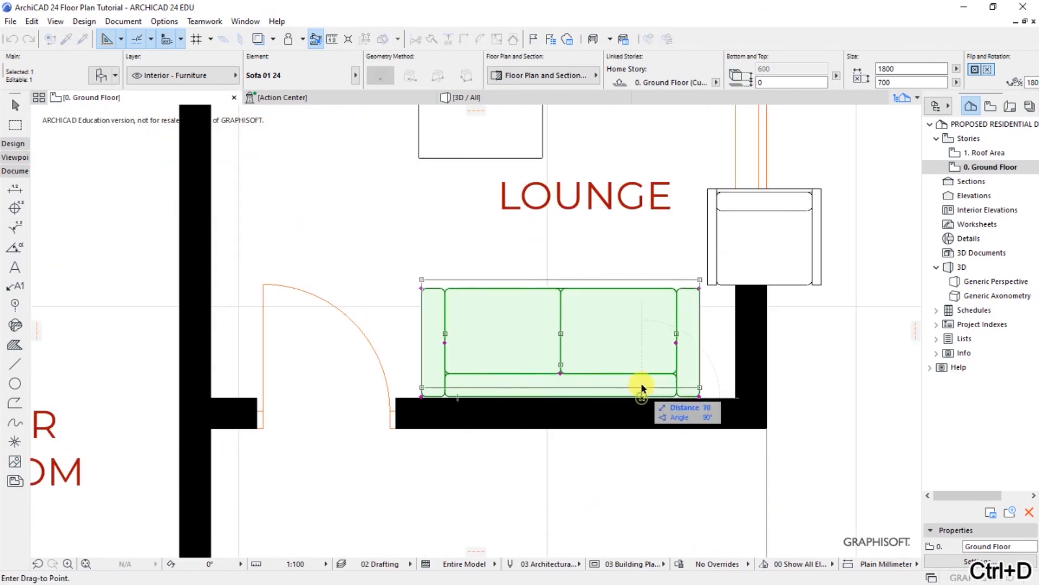
{"action": "left_click", "coordinate": [644, 386]}
{"action": "key", "text": "Escape"}
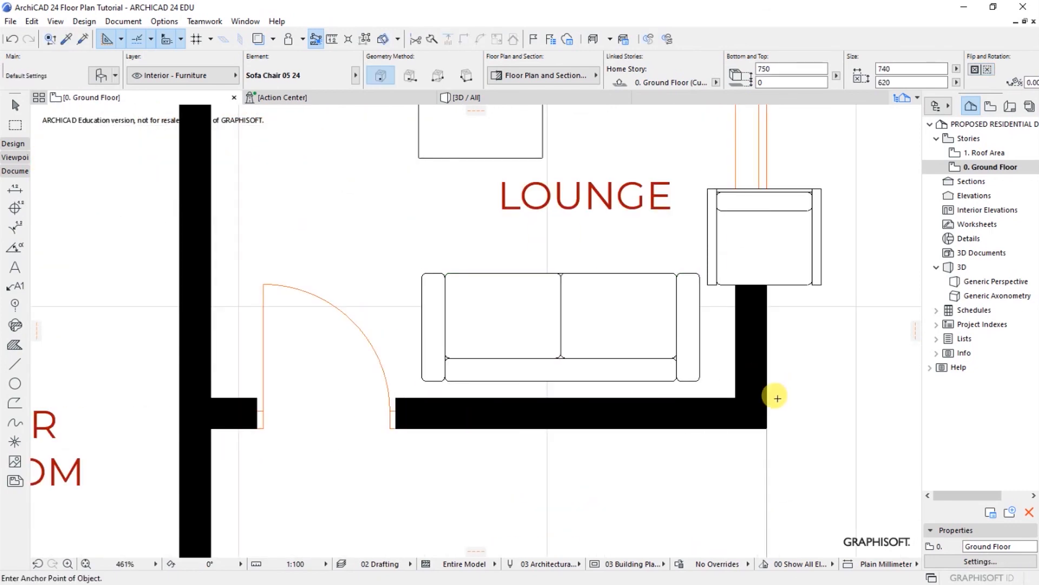
{"action": "scroll", "coordinate": [777, 394], "scroll_direction": "down", "scroll_amount": 3}
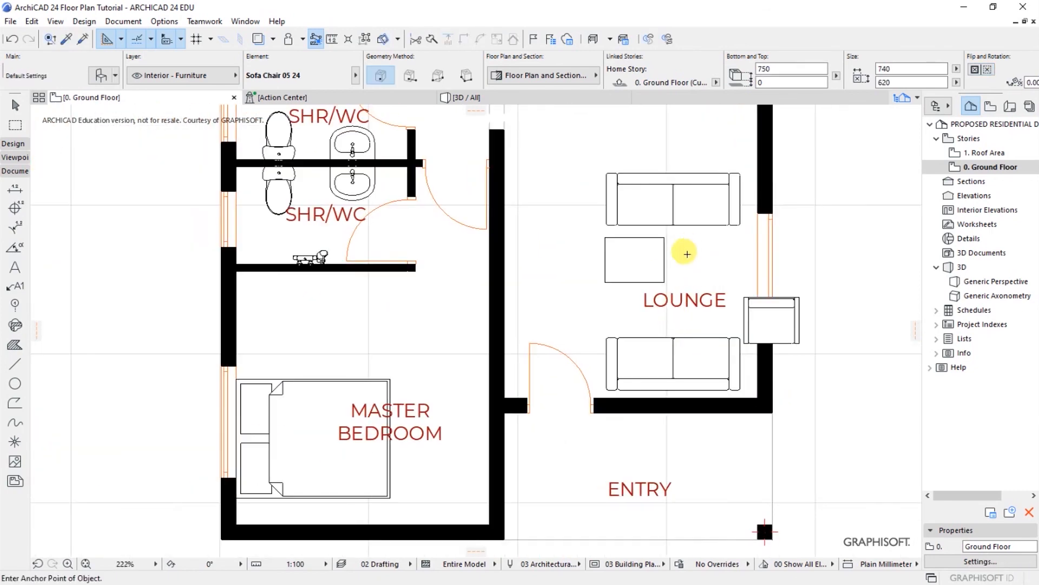
Step: Rotate the Sofa Chair 05 24 armchair 90° about its top-right corner
{"action": "left_click", "coordinate": [796, 339]}
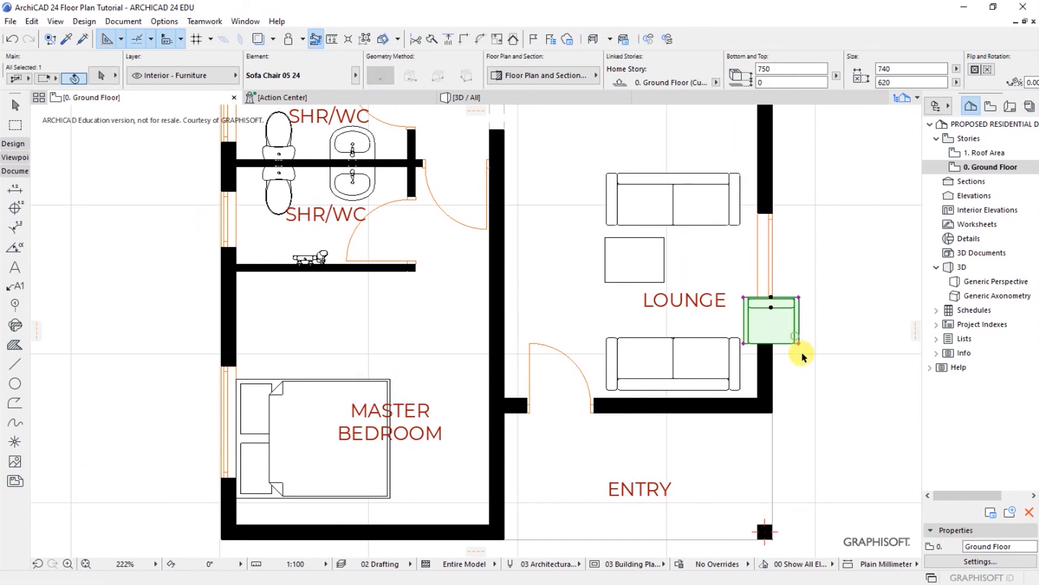
{"action": "key", "text": "ctrl+e"}
{"action": "left_click", "coordinate": [771, 308]}
{"action": "left_click", "coordinate": [777, 338]}
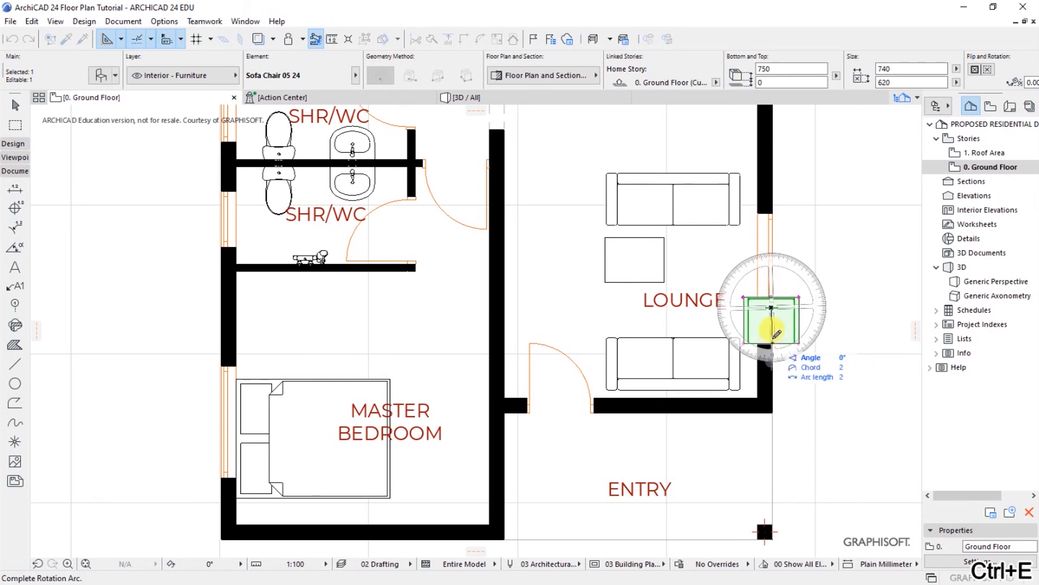
{"action": "left_click", "coordinate": [773, 336]}
{"action": "right_click", "coordinate": [834, 339]}
{"action": "mouse_move", "coordinate": [866, 399]}
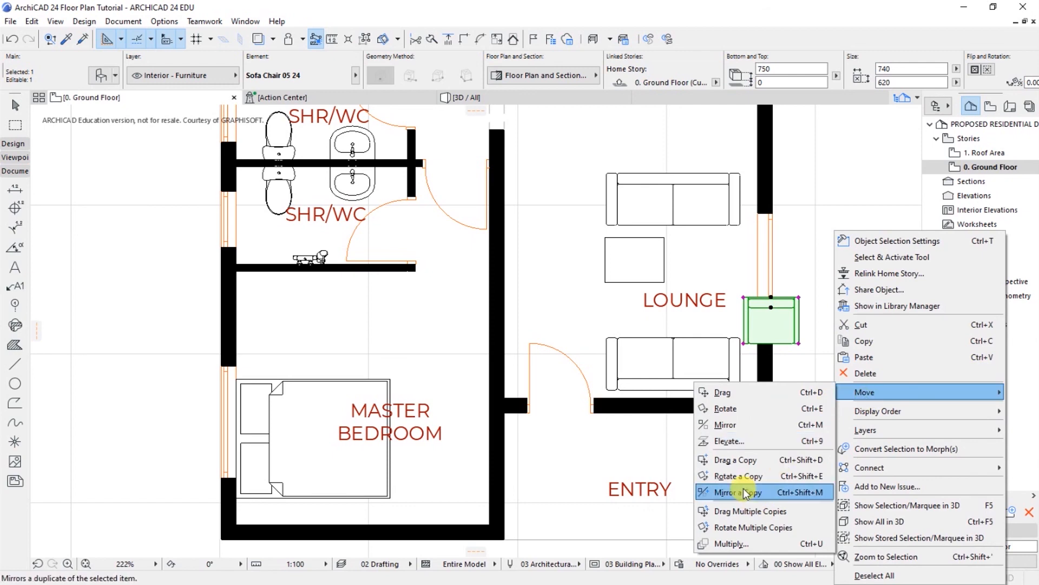
{"action": "left_click", "coordinate": [726, 407]}
{"action": "scroll", "coordinate": [773, 303], "scroll_direction": "up", "scroll_amount": 4}
{"action": "left_click", "coordinate": [822, 233]}
{"action": "left_click", "coordinate": [822, 347]}
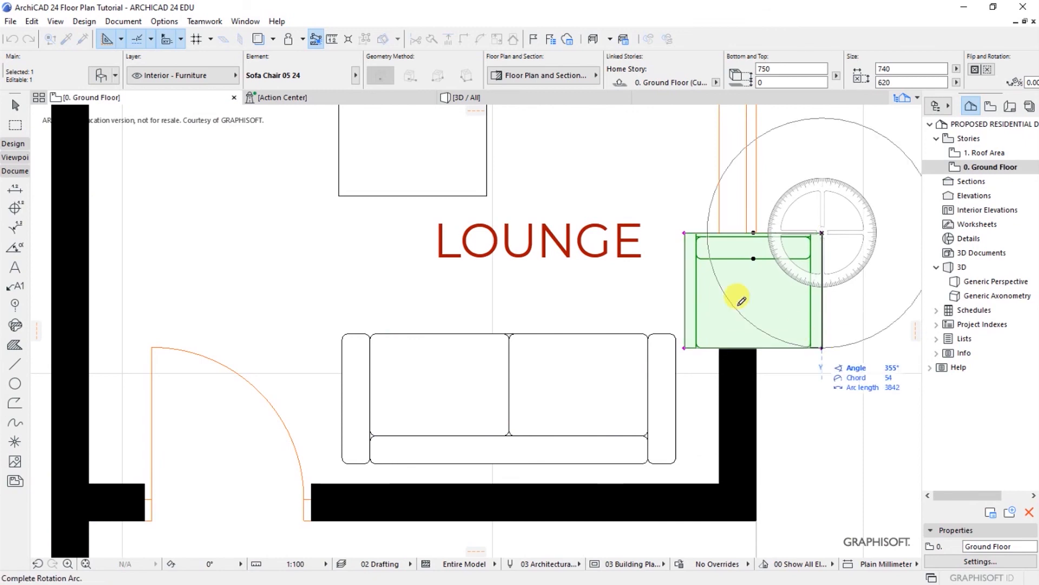
{"action": "scroll", "coordinate": [704, 277], "scroll_direction": "down", "scroll_amount": 3}
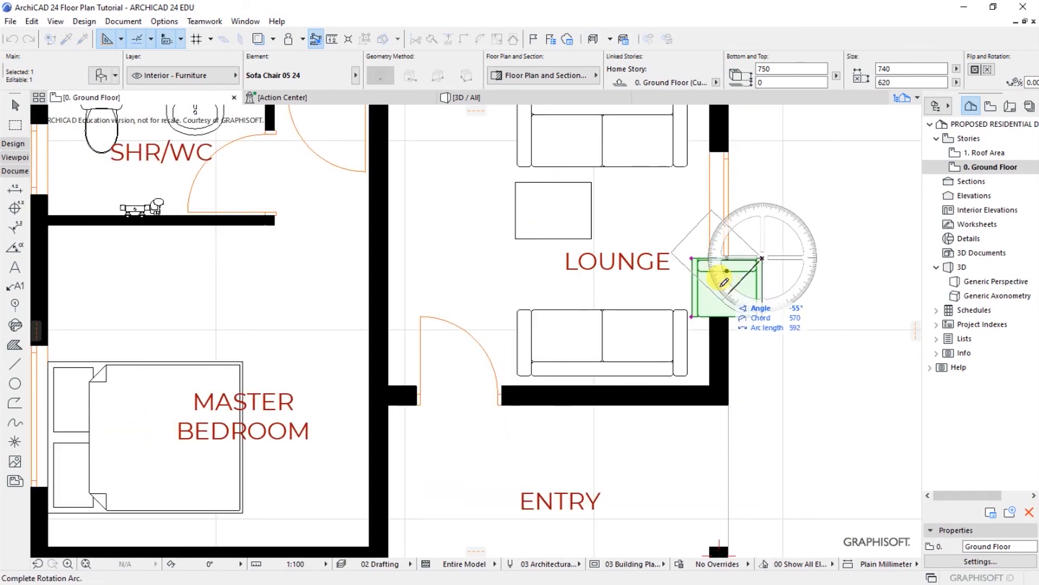
{"action": "left_click", "coordinate": [728, 274]}
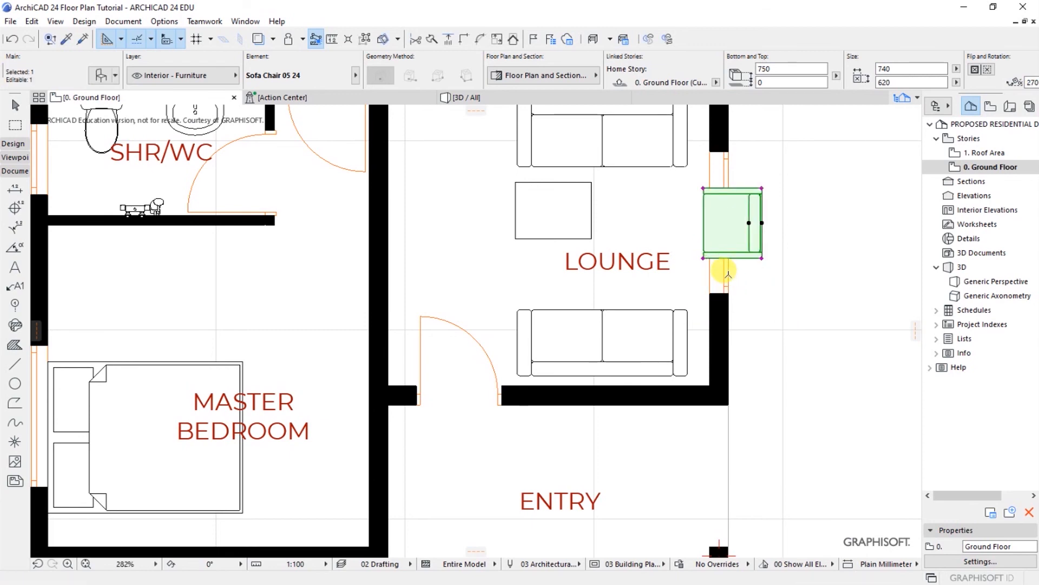
Step: Move the rotated armchair left into the lounge by the window, facing the side table
{"action": "key", "text": "ctrl+d"}
{"action": "left_click", "coordinate": [762, 223]}
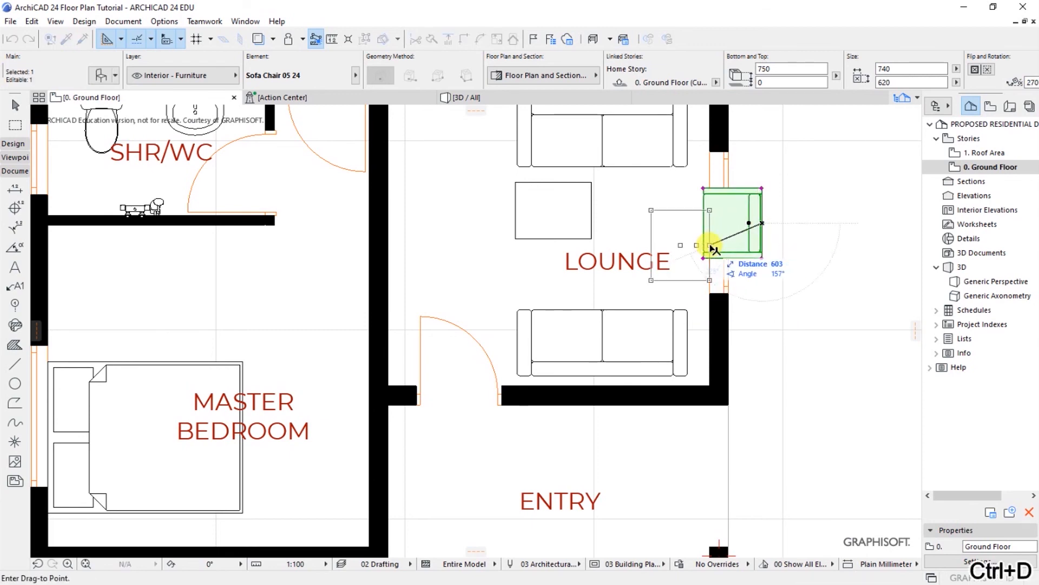
{"action": "left_click", "coordinate": [702, 242]}
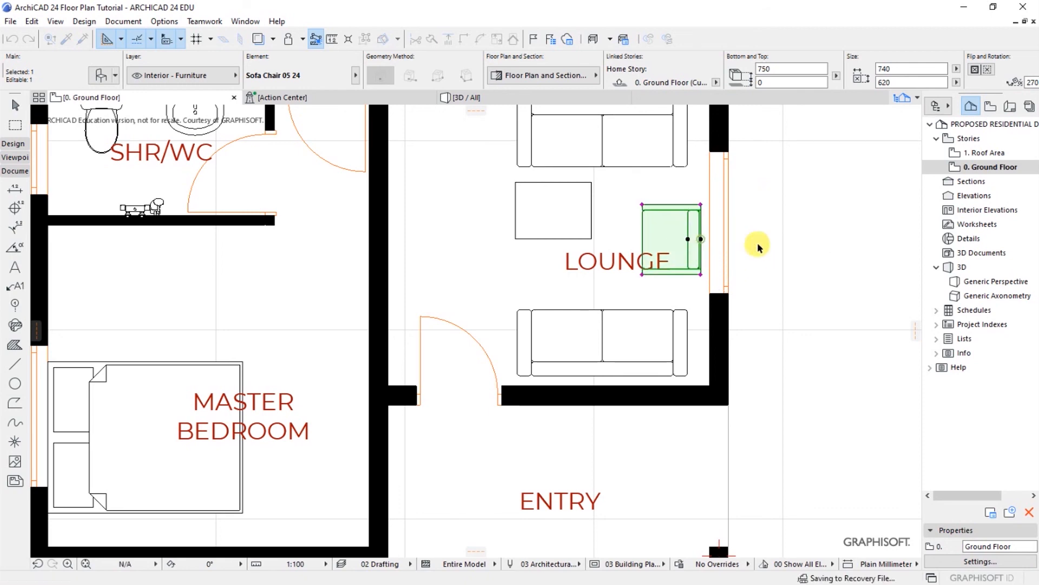
{"action": "key", "text": "Escape"}
{"action": "scroll", "coordinate": [543, 214], "scroll_direction": "up", "scroll_amount": 2}
{"action": "scroll", "coordinate": [627, 285], "scroll_direction": "down", "scroll_amount": 3}
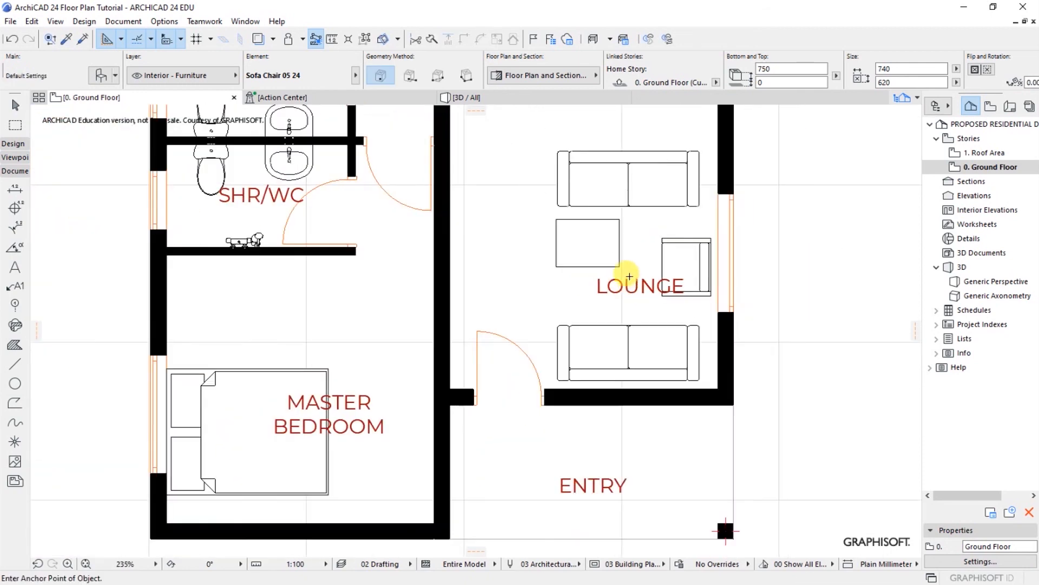
{"action": "scroll", "coordinate": [633, 216], "scroll_direction": "down", "scroll_amount": 2}
{"action": "scroll", "coordinate": [660, 238], "scroll_direction": "up", "scroll_amount": 1}
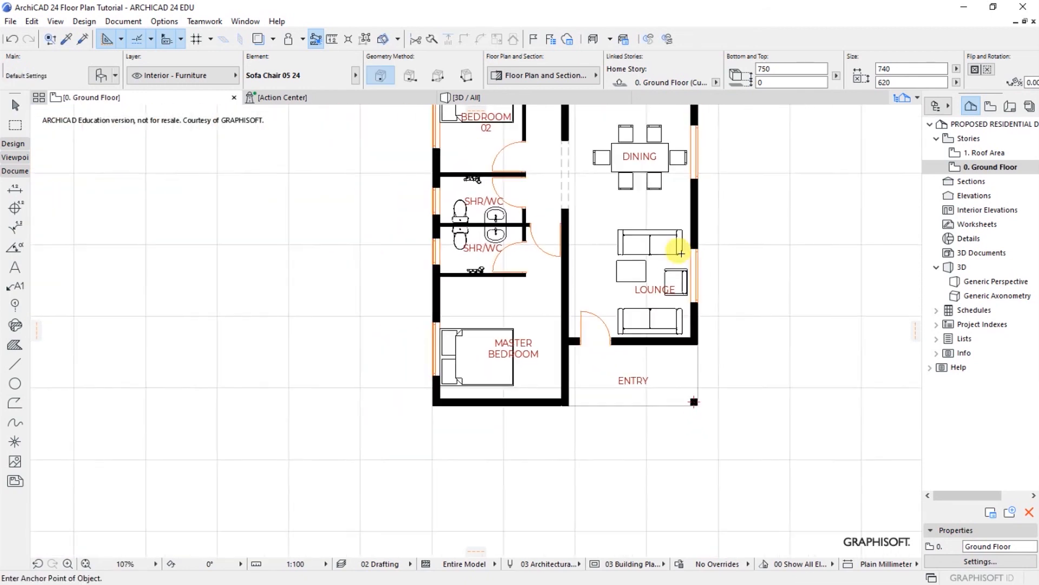
Step: Move the Designer coffee table twice so it sits centred between the two sofas
{"action": "left_click", "coordinate": [644, 332]}
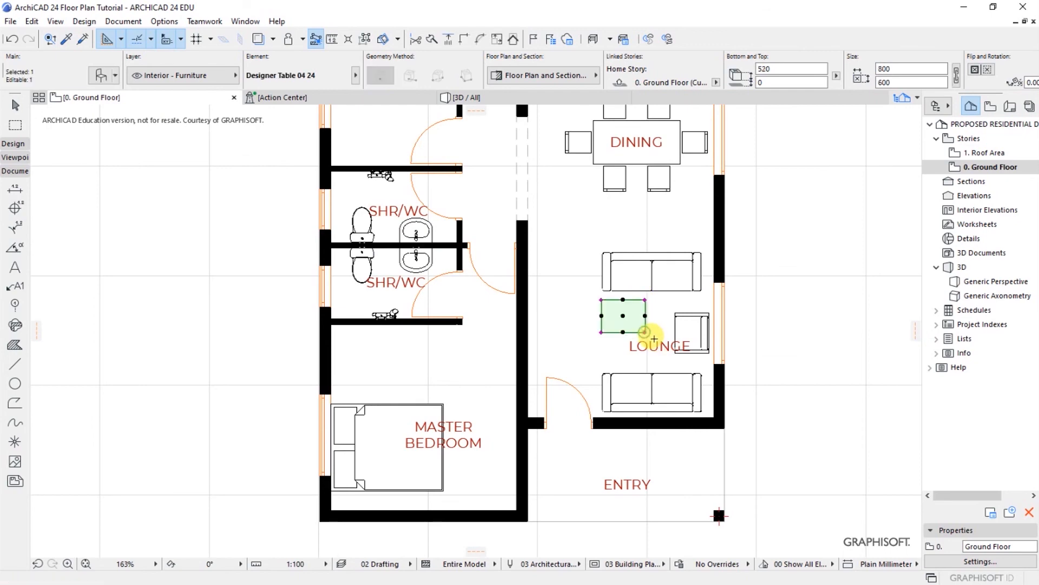
{"action": "key", "text": "ctrl+d"}
{"action": "scroll", "coordinate": [647, 329], "scroll_direction": "up", "scroll_amount": 4}
{"action": "left_click", "coordinate": [605, 295]}
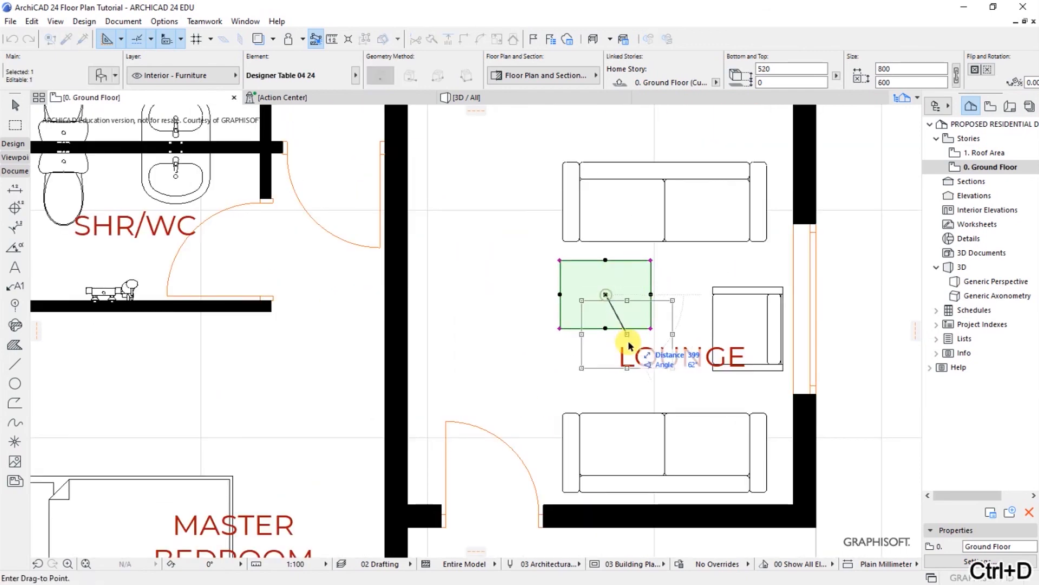
{"action": "left_click", "coordinate": [631, 331]}
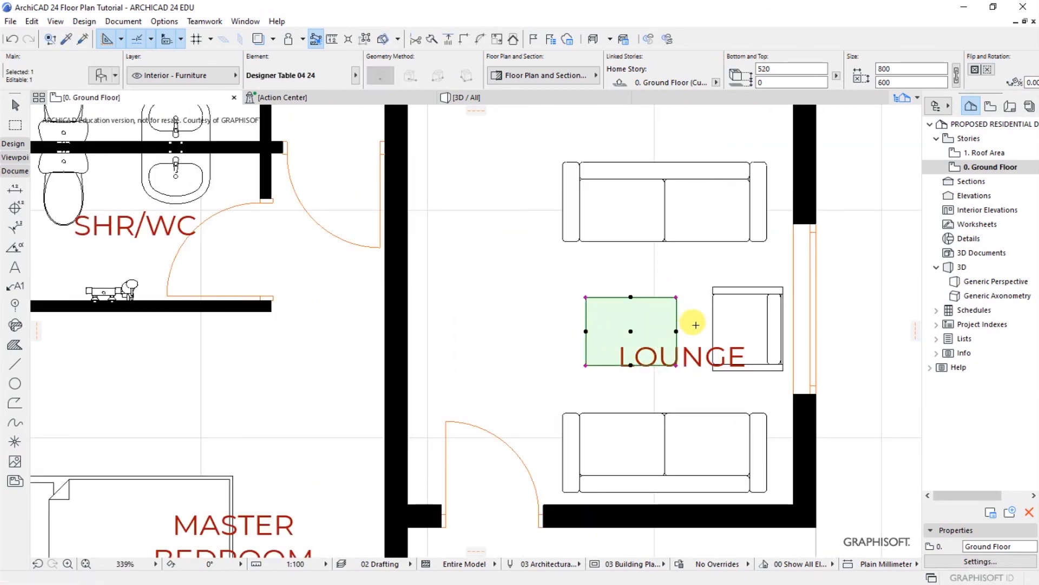
{"action": "key", "text": "Escape"}
{"action": "left_click", "coordinate": [632, 330]}
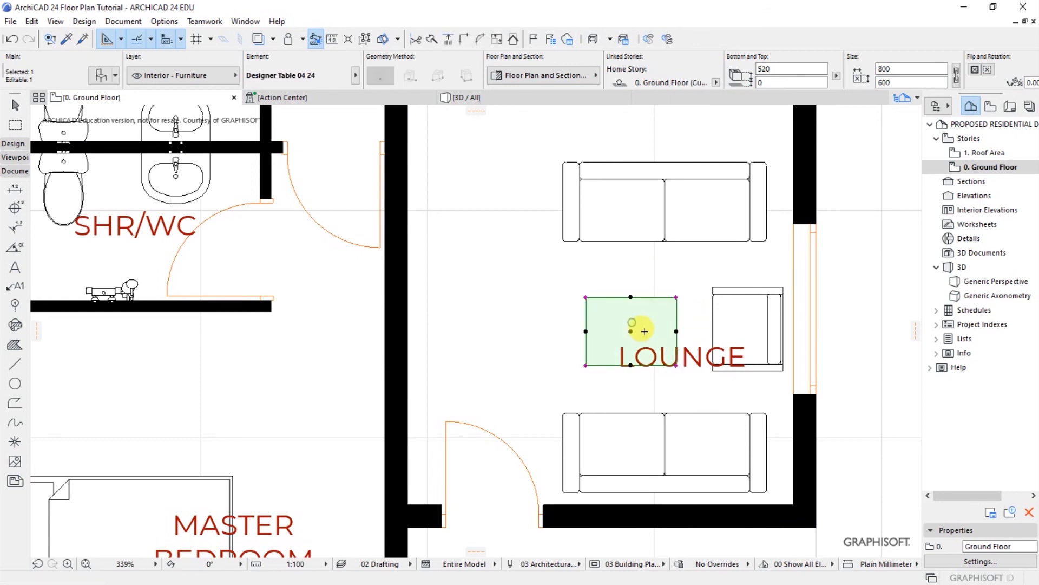
{"action": "key", "text": "ctrl+d"}
{"action": "left_click", "coordinate": [631, 331]}
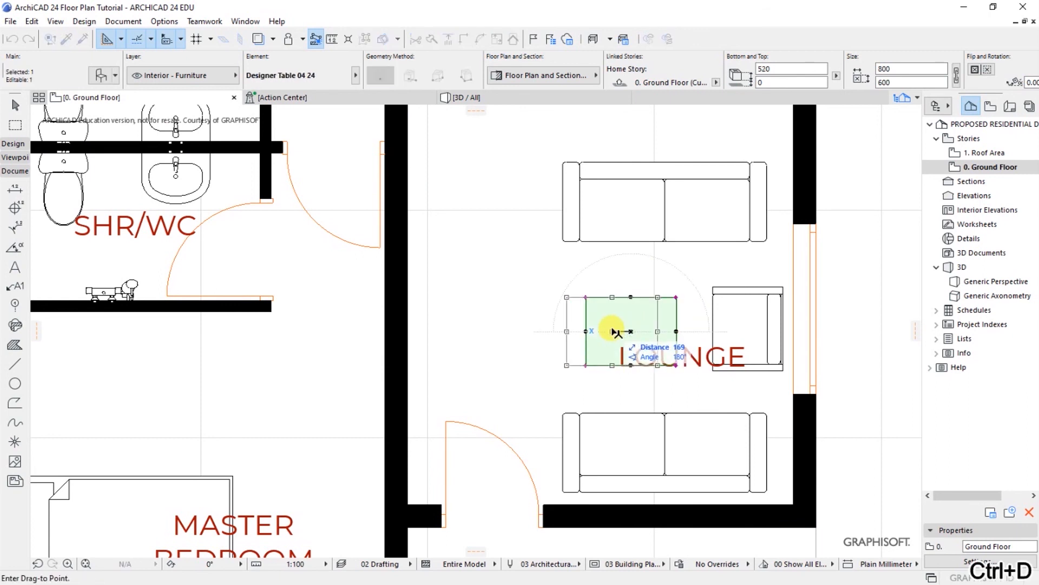
{"action": "left_click", "coordinate": [609, 331]}
{"action": "key", "text": "Escape"}
Step: Drag the LOUNGE room label left so it sits over the coffee table
{"action": "left_click", "coordinate": [681, 353]}
{"action": "key", "text": "ctrl+d"}
{"action": "left_click", "coordinate": [683, 356]}
{"action": "left_click", "coordinate": [602, 326]}
{"action": "key", "text": "Escape"}
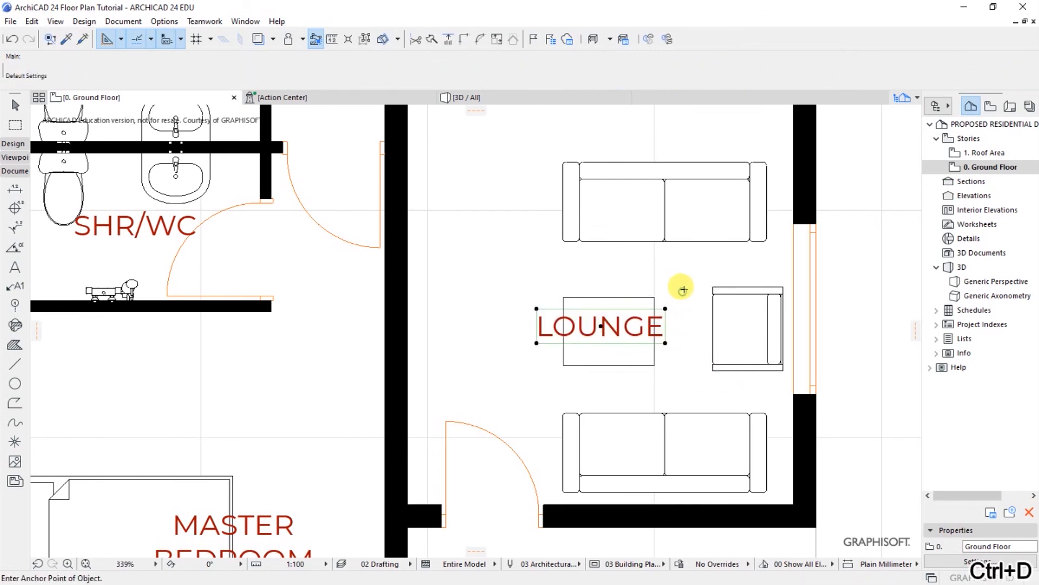
Step: Zoom the floor plan out and back in to about 113%
{"action": "scroll", "coordinate": [621, 298], "scroll_direction": "down", "scroll_amount": 5}
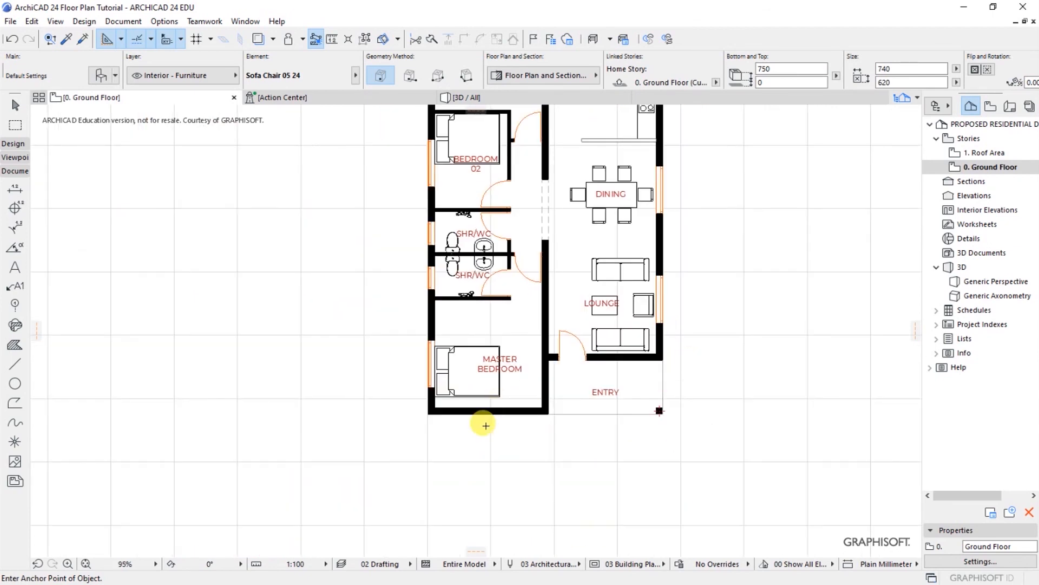
{"action": "scroll", "coordinate": [462, 462], "scroll_direction": "down", "scroll_amount": 3}
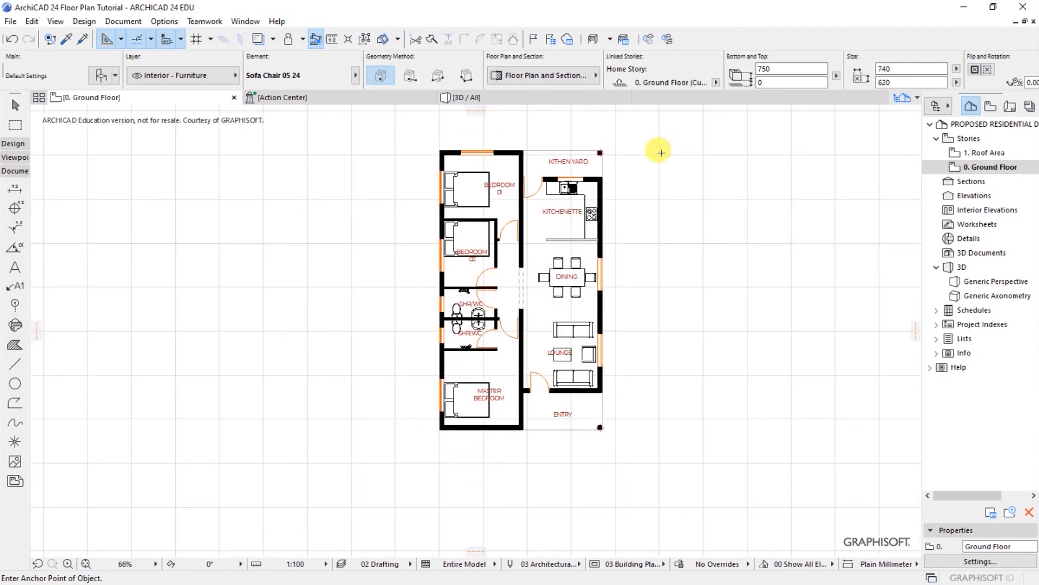
{"action": "scroll", "coordinate": [661, 152], "scroll_direction": "up", "scroll_amount": 2}
{"action": "scroll", "coordinate": [647, 225], "scroll_direction": "down", "scroll_amount": 1}
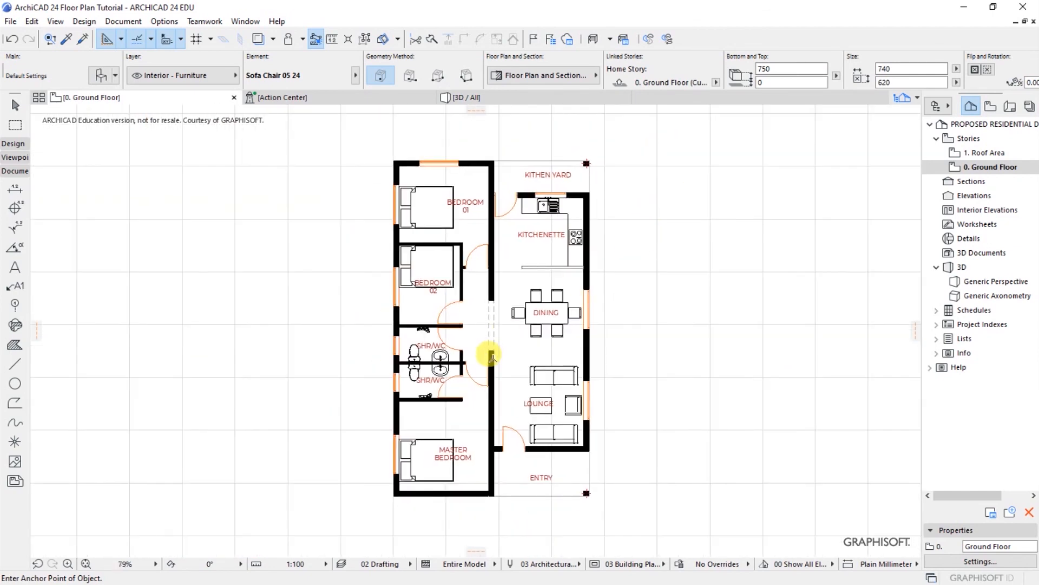
{"action": "scroll", "coordinate": [502, 355], "scroll_direction": "up", "scroll_amount": 1}
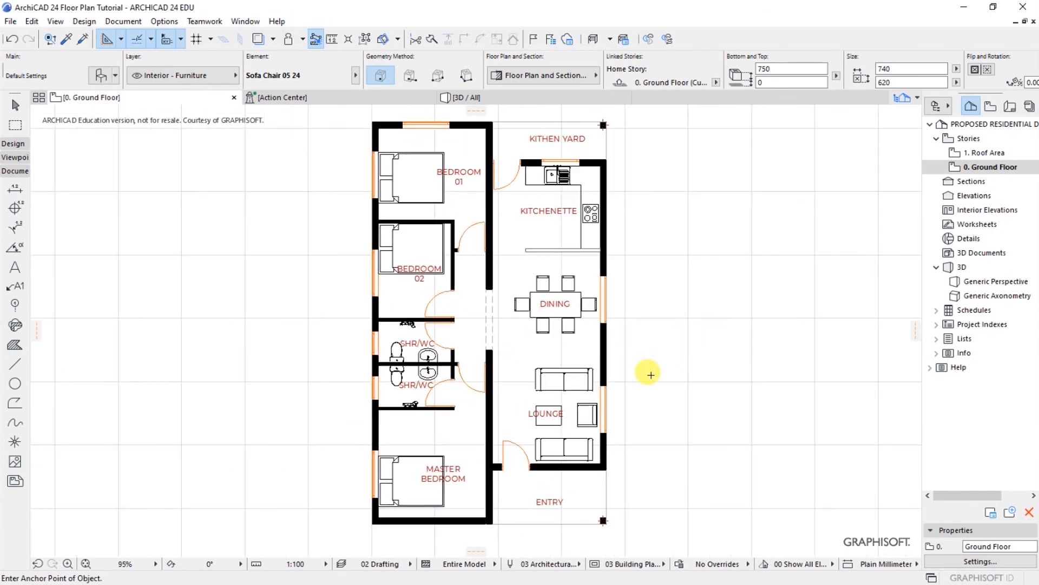
{"action": "scroll", "coordinate": [648, 355], "scroll_direction": "up", "scroll_amount": 2}
{"action": "scroll", "coordinate": [650, 401], "scroll_direction": "down", "scroll_amount": 1}
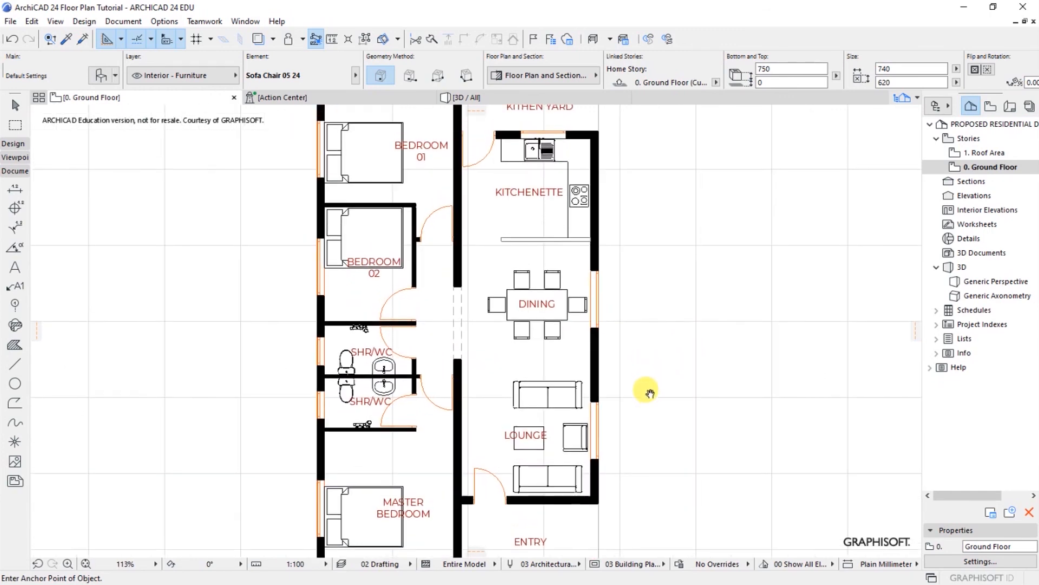
{"action": "scroll", "coordinate": [695, 446], "scroll_direction": "down", "scroll_amount": 1}
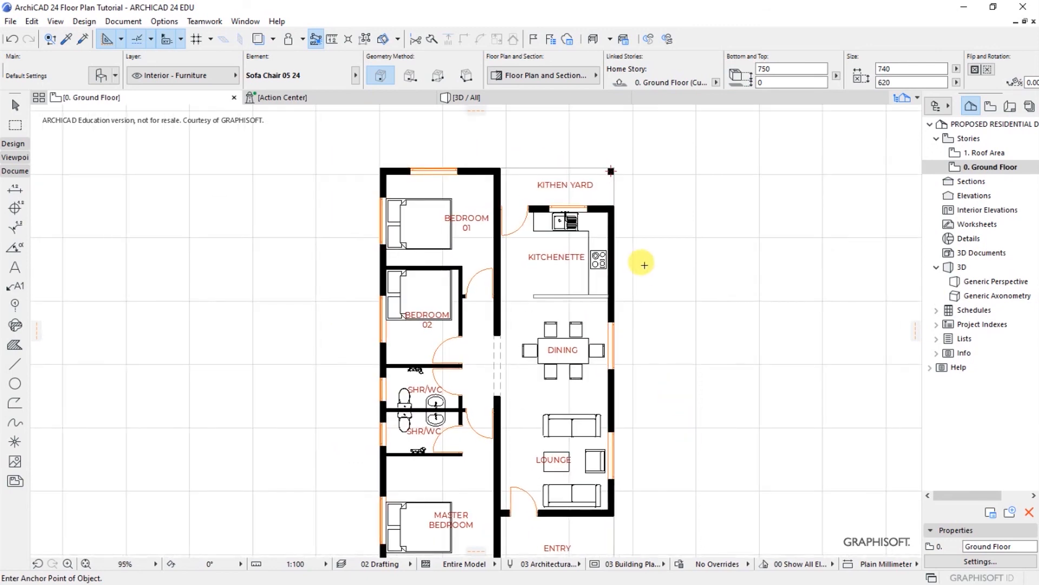
{"action": "scroll", "coordinate": [553, 145], "scroll_direction": "up", "scroll_amount": 4}
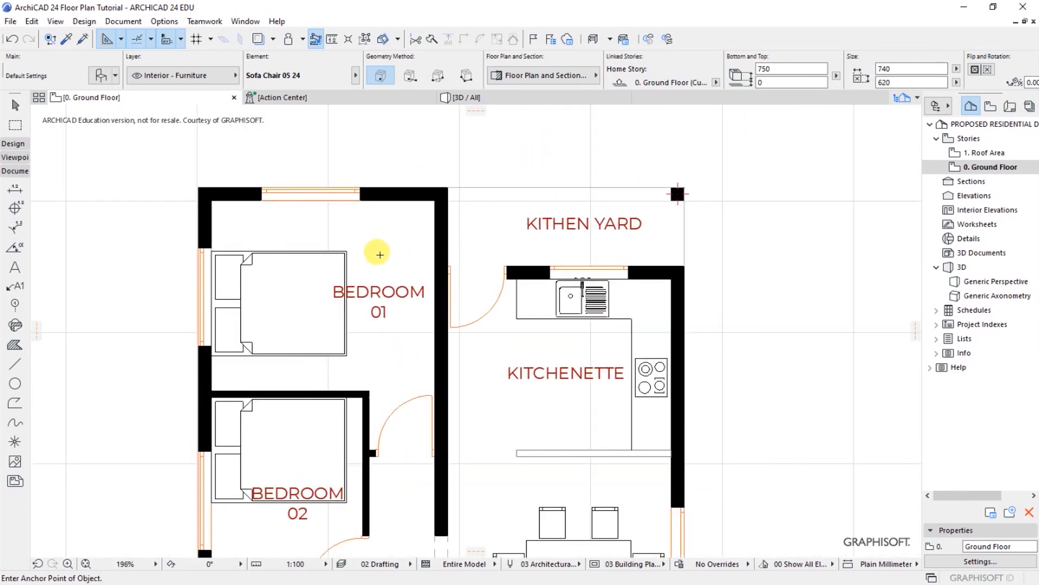
{"action": "scroll", "coordinate": [333, 246], "scroll_direction": "up", "scroll_amount": 1}
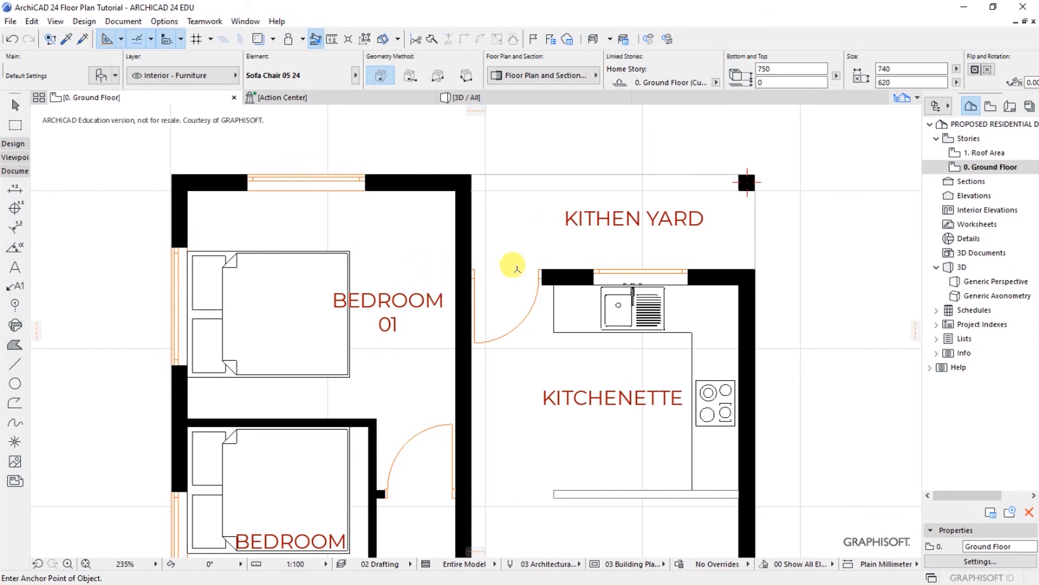
{"action": "scroll", "coordinate": [514, 266], "scroll_direction": "down", "scroll_amount": 1}
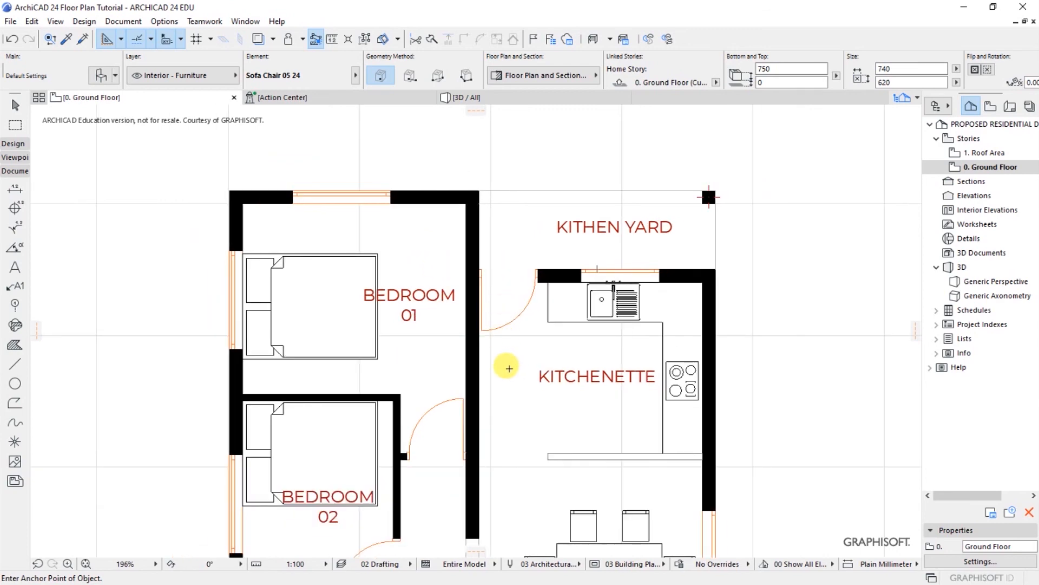
Step: Pan through the dining area, bathrooms, lounge and entry, then open the Document menu
{"action": "middle_click_drag", "start_coordinate": [506, 366], "coordinate": [504, 255]}
{"action": "middle_click_drag", "start_coordinate": [509, 326], "coordinate": [509, 211]}
{"action": "middle_click_drag", "start_coordinate": [517, 295], "coordinate": [517, 204]}
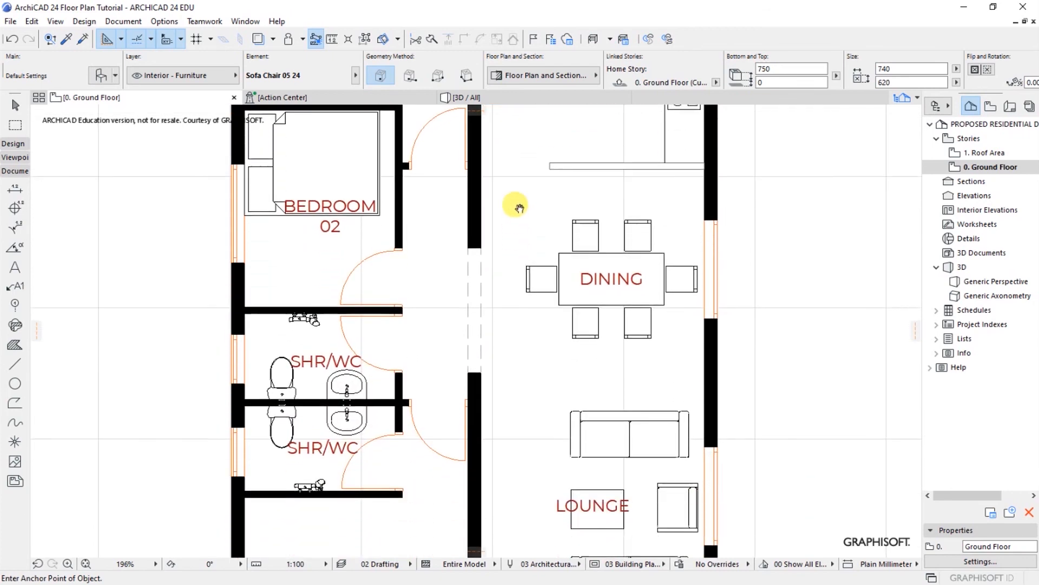
{"action": "middle_click_drag", "start_coordinate": [519, 338], "coordinate": [521, 237]}
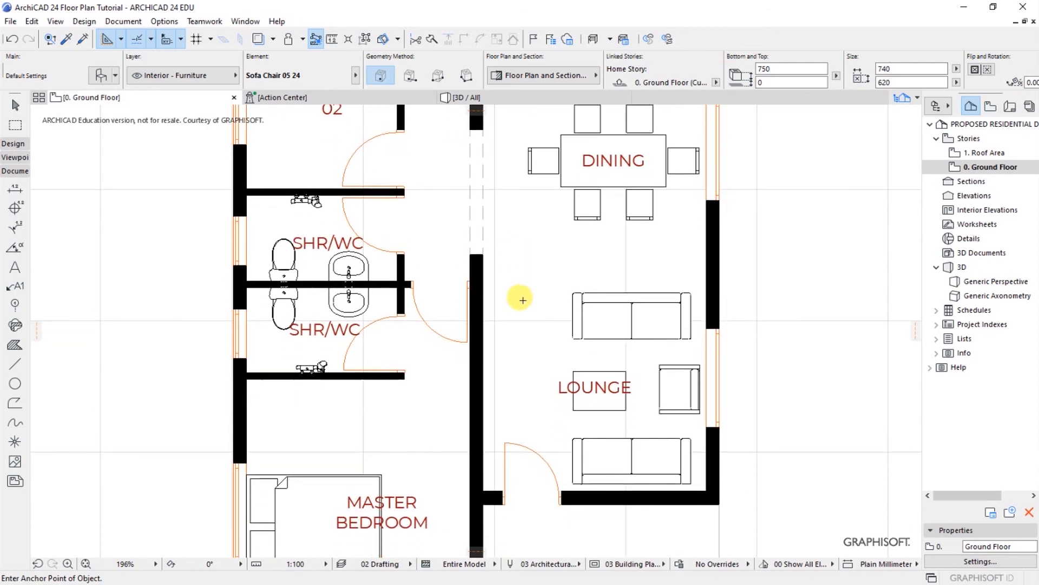
{"action": "middle_click_drag", "start_coordinate": [525, 300], "coordinate": [527, 173]}
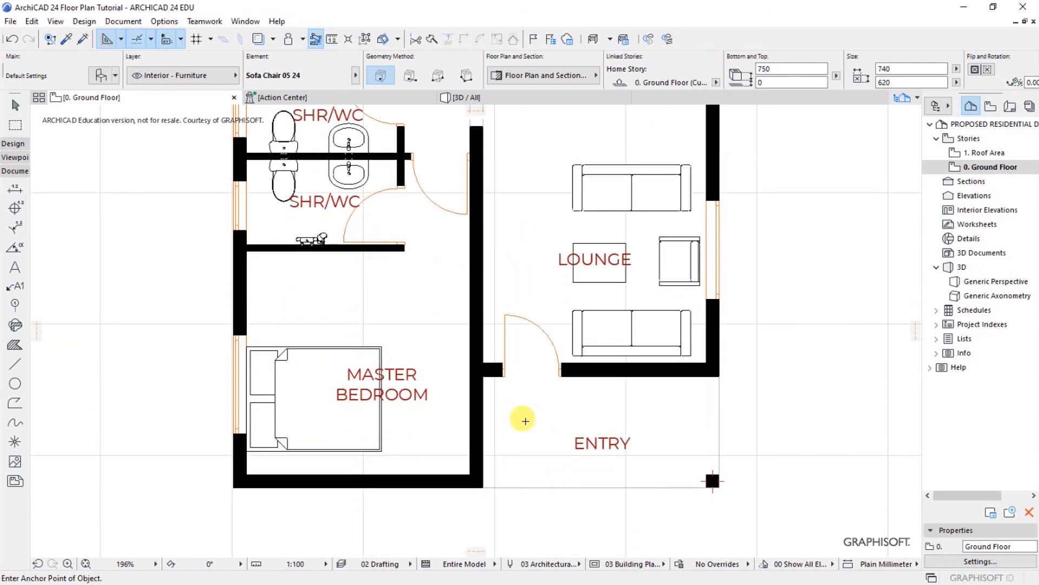
{"action": "mouse_move", "coordinate": [527, 424]}
{"action": "middle_mouse_down"}
{"action": "mouse_move", "coordinate": [528, 414]}
{"action": "mouse_move", "coordinate": [528, 440]}
{"action": "middle_mouse_up"}
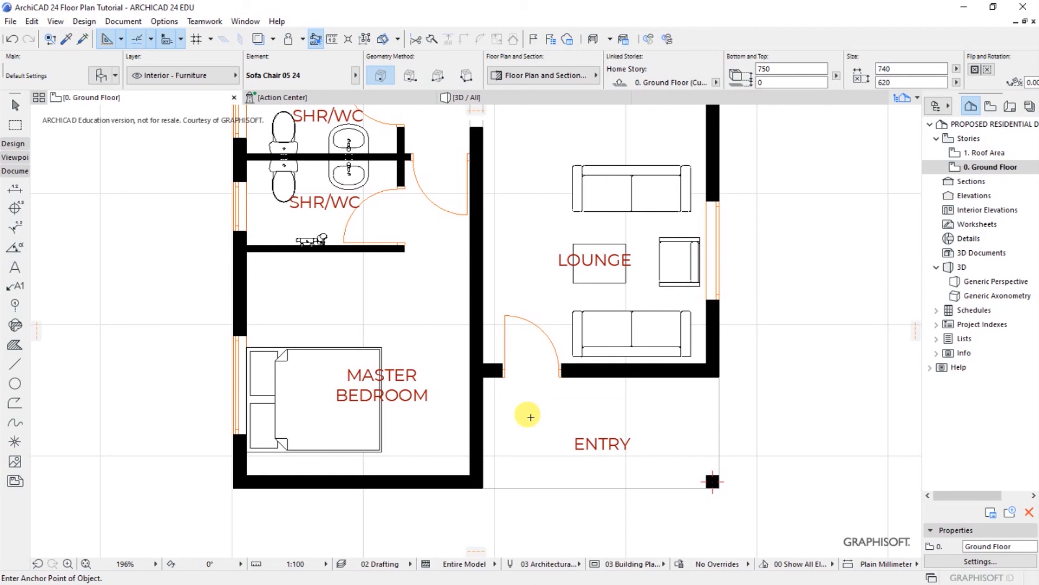
{"action": "scroll", "coordinate": [529, 458], "scroll_direction": "down", "scroll_amount": 5}
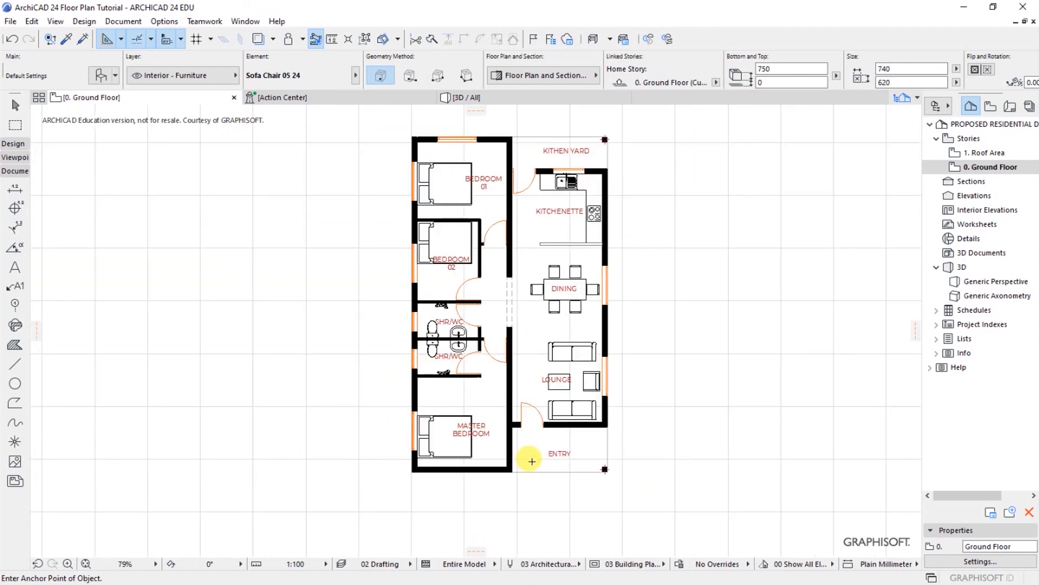
{"action": "scroll", "coordinate": [596, 276], "scroll_direction": "up", "scroll_amount": 4}
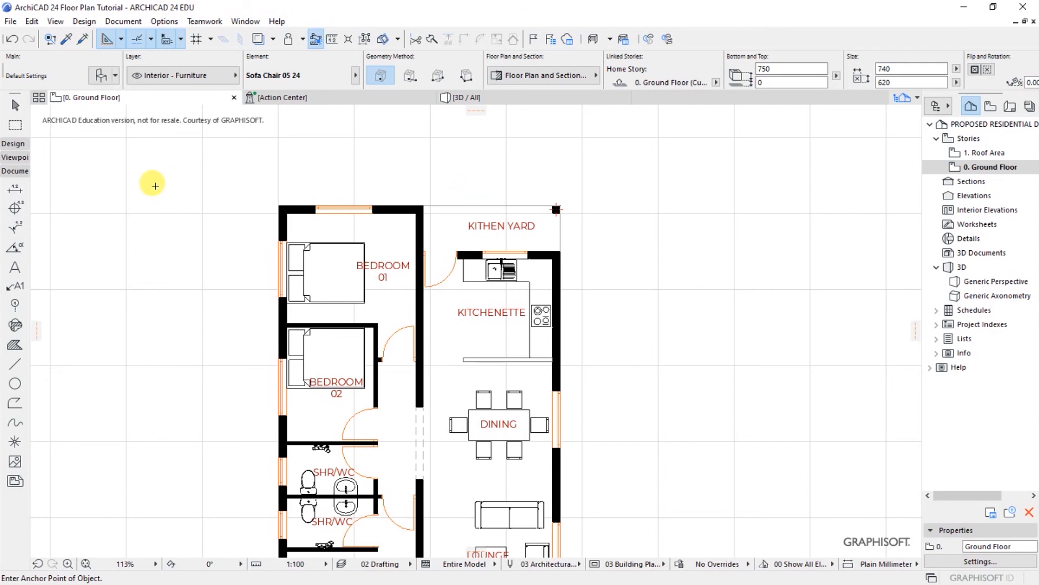
{"action": "left_click", "coordinate": [123, 21]}
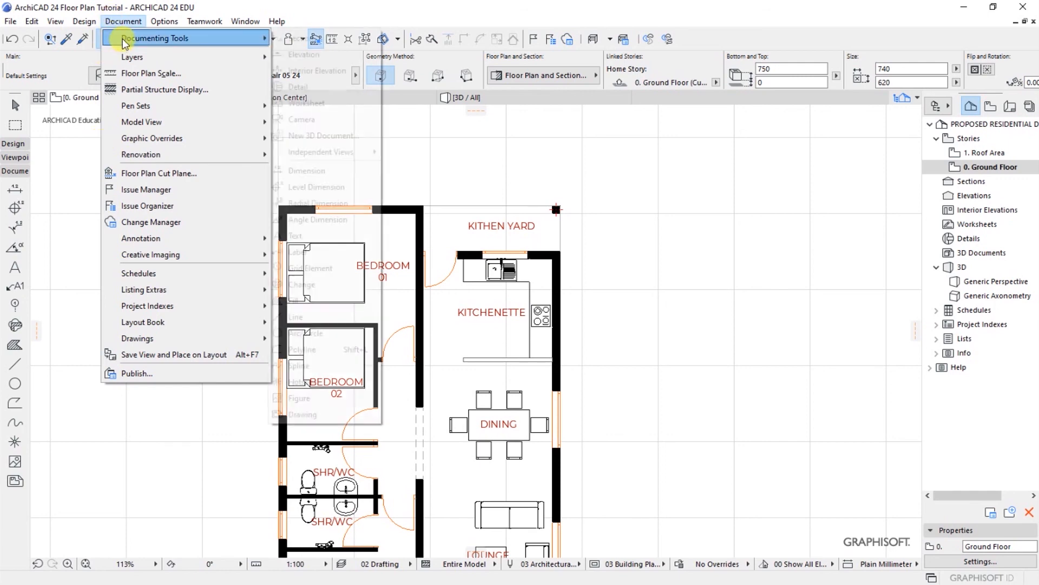
Step: Choose the Dimension tool and set Custom Height witness lines, marker pen 48, witness pen 88
{"action": "mouse_move", "coordinate": [122, 38]}
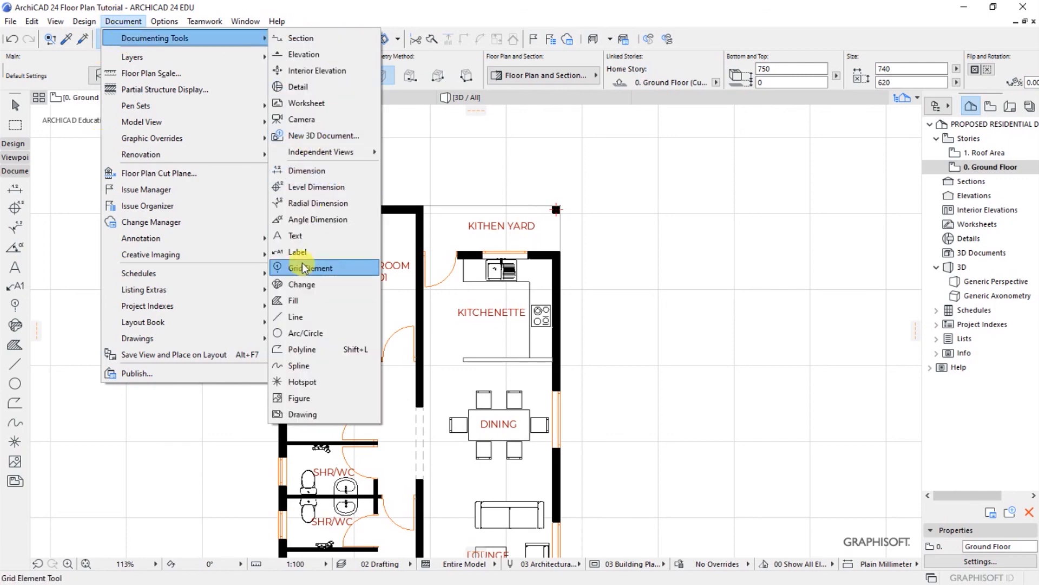
{"action": "left_click", "coordinate": [302, 172]}
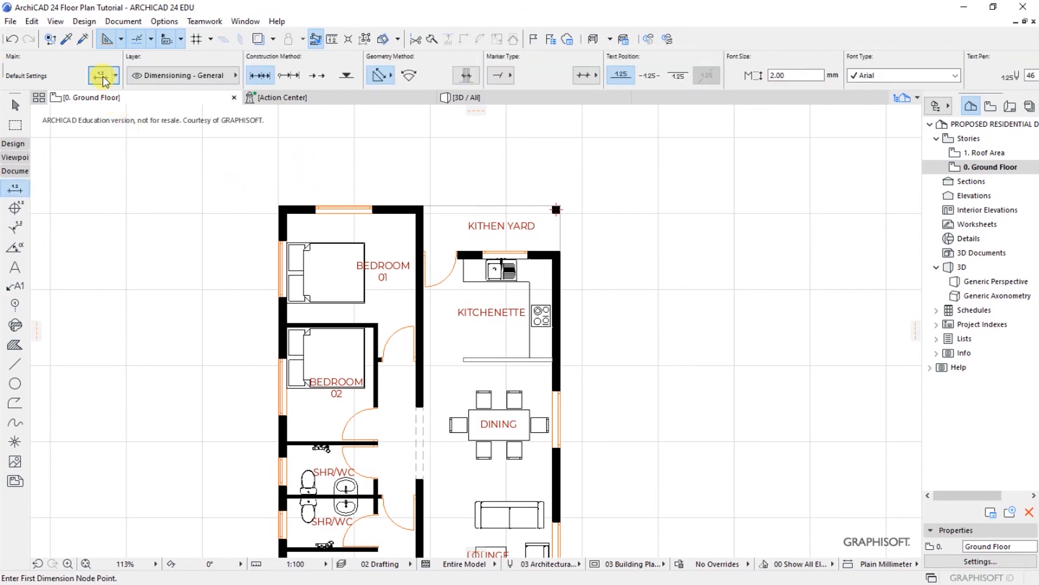
{"action": "left_click", "coordinate": [103, 75]}
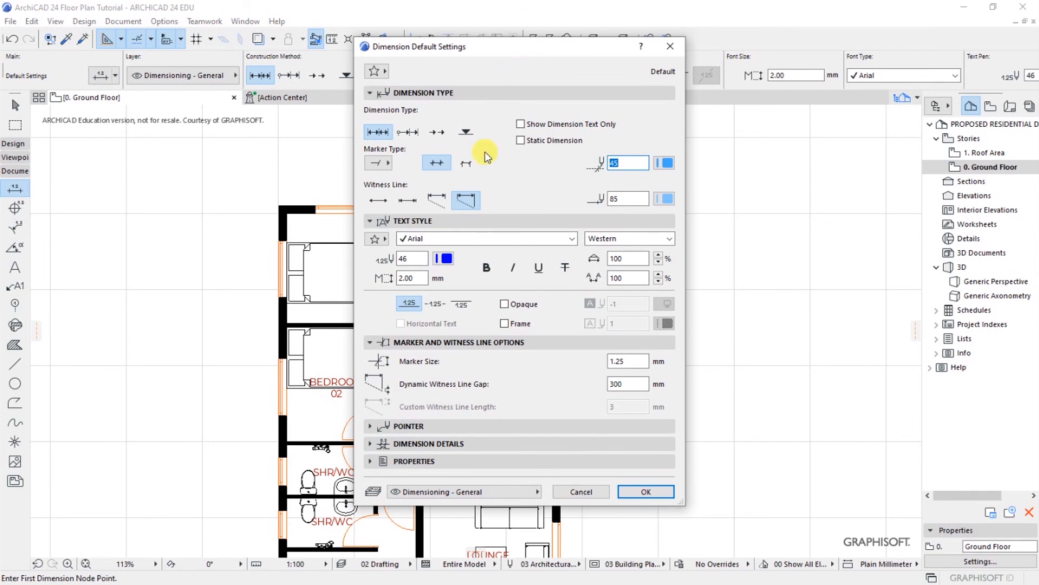
{"action": "left_click", "coordinate": [437, 201]}
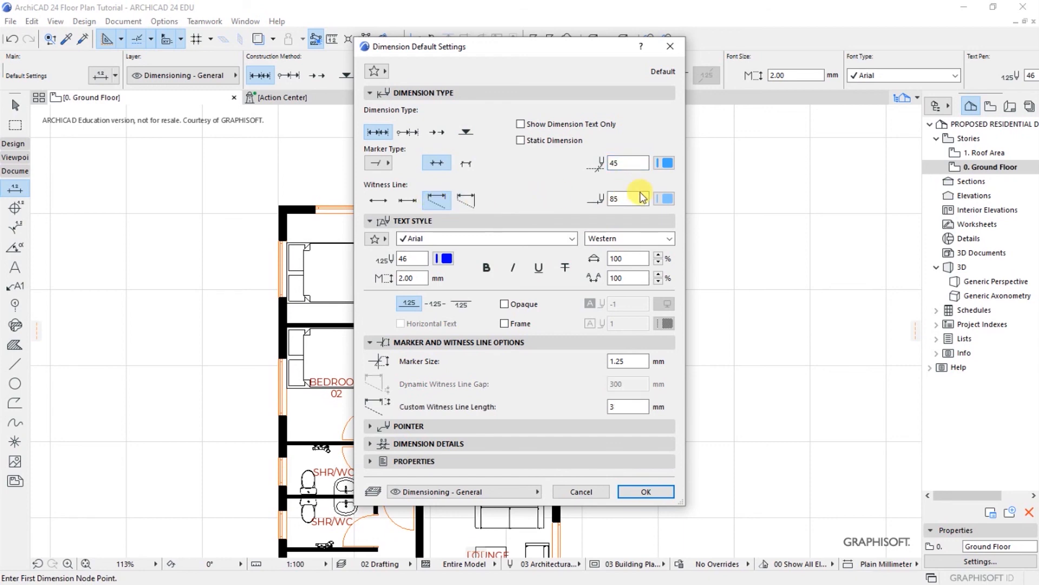
{"action": "left_click", "coordinate": [664, 164]}
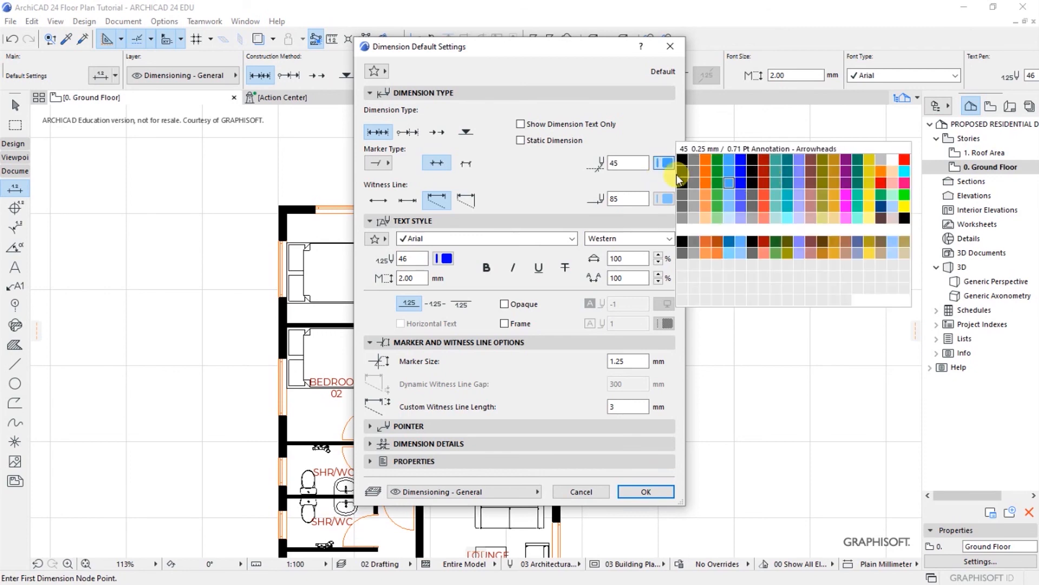
{"action": "left_click", "coordinate": [764, 182]}
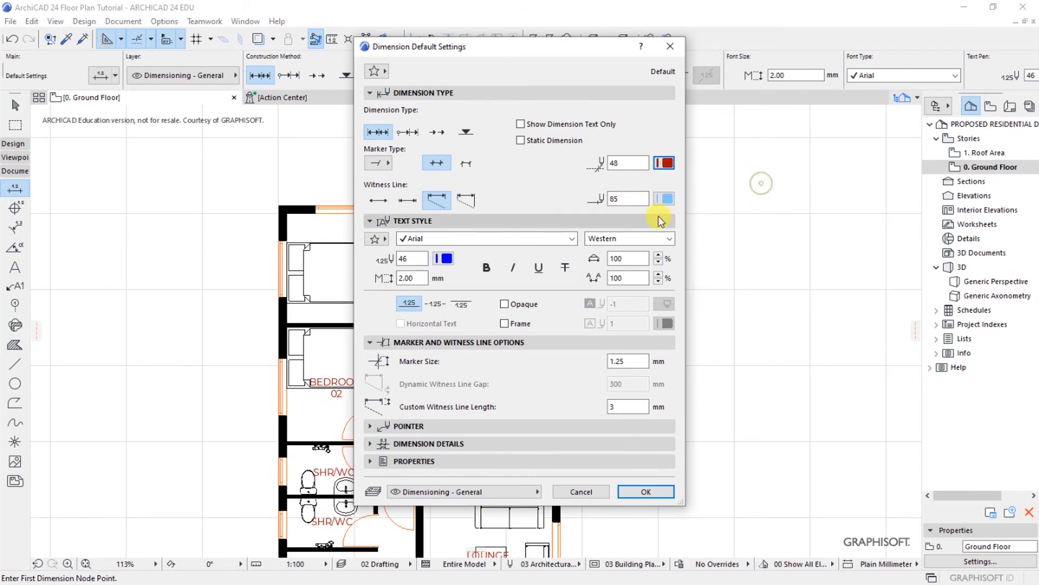
{"action": "left_click", "coordinate": [664, 199]}
{"action": "left_click", "coordinate": [729, 242]}
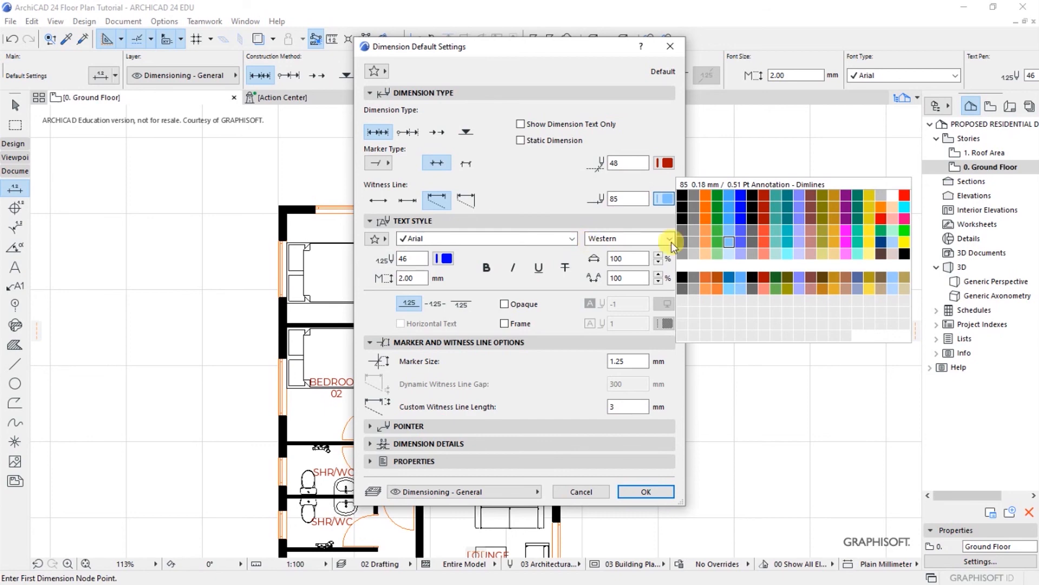
{"action": "left_click", "coordinate": [765, 242]}
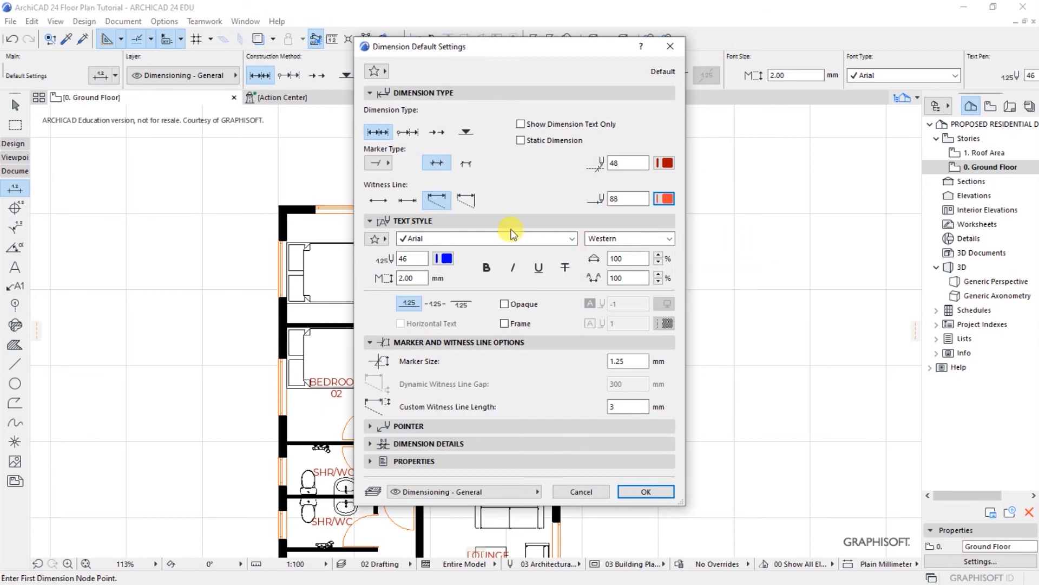
{"action": "left_click", "coordinate": [484, 239]}
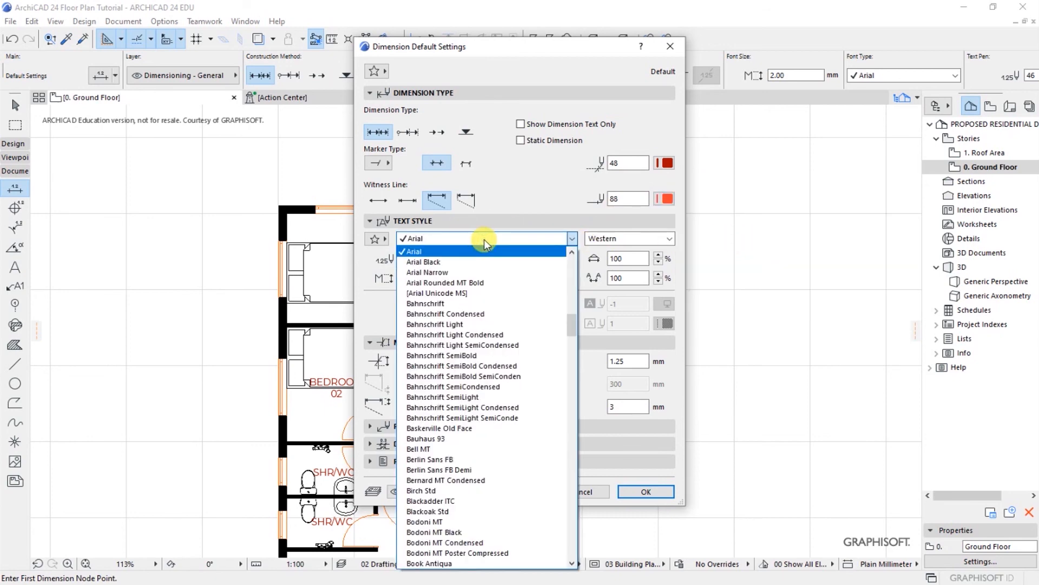
Step: Set dimension text to Montserrat, 1.60 mm, Within Line position, pen 46, and confirm
{"action": "key", "text": "m"}
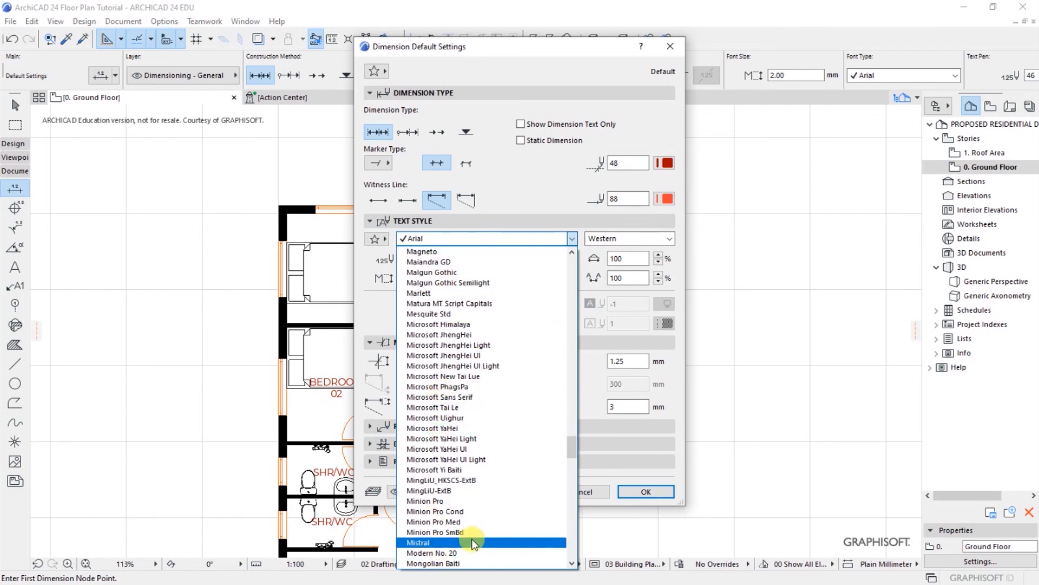
{"action": "left_click", "coordinate": [573, 564]}
{"action": "left_click", "coordinate": [573, 564]}
{"action": "left_click", "coordinate": [573, 563]}
{"action": "left_click", "coordinate": [573, 563]}
{"action": "left_click", "coordinate": [572, 564]}
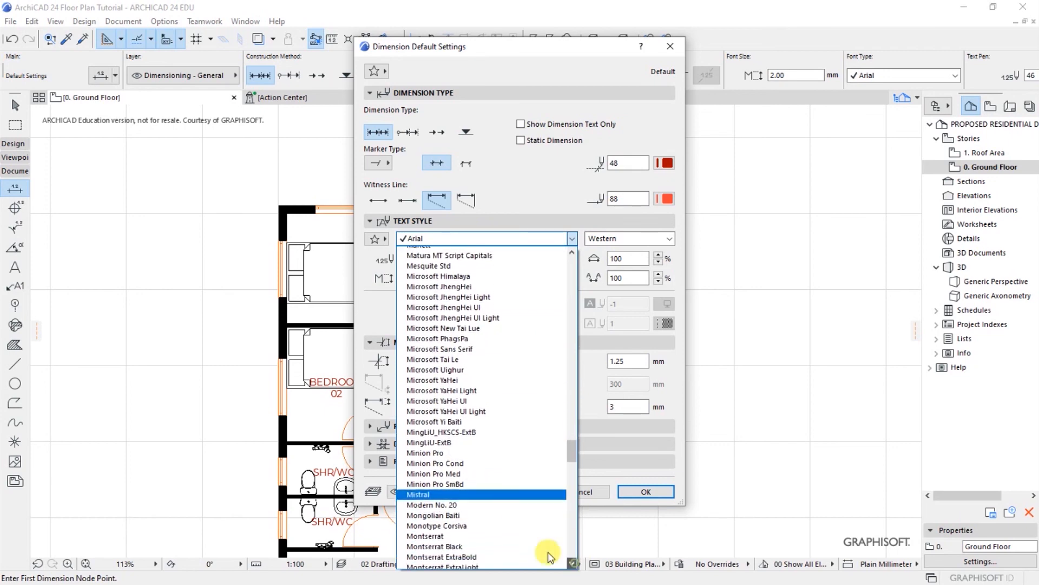
{"action": "left_click", "coordinate": [438, 533]}
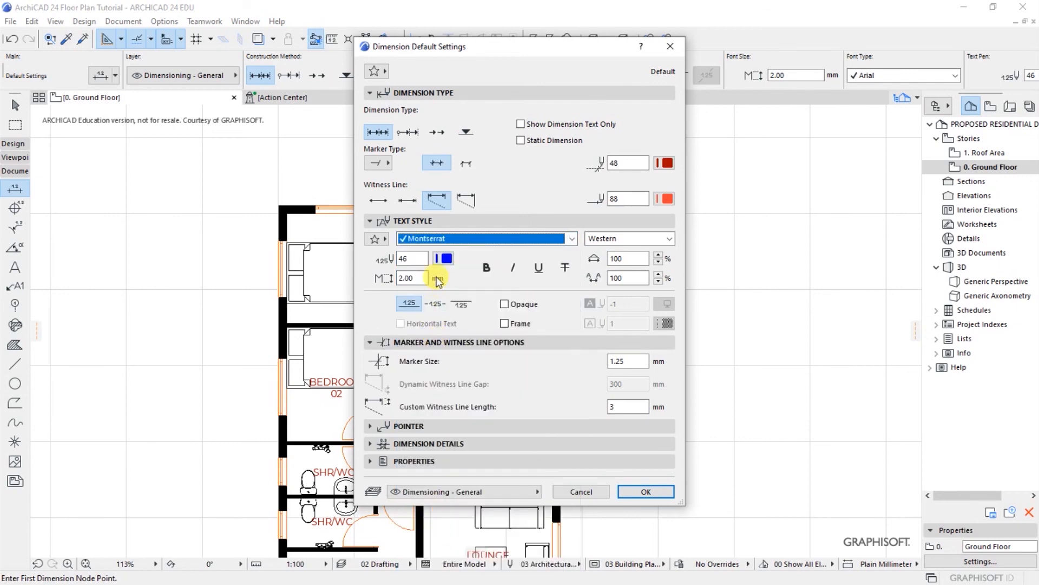
{"action": "left_click", "coordinate": [406, 279]}
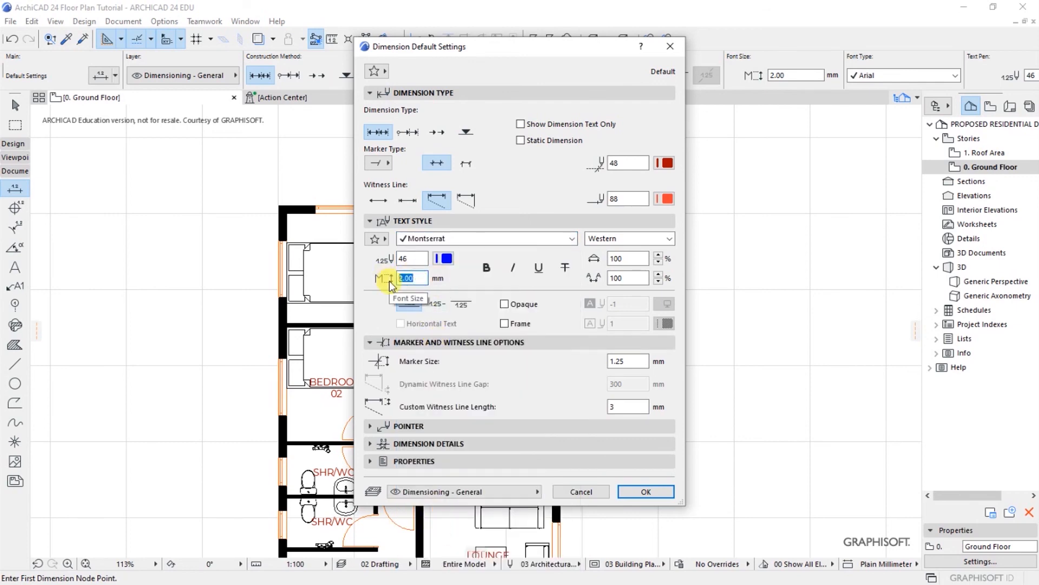
{"action": "type", "text": "1."}
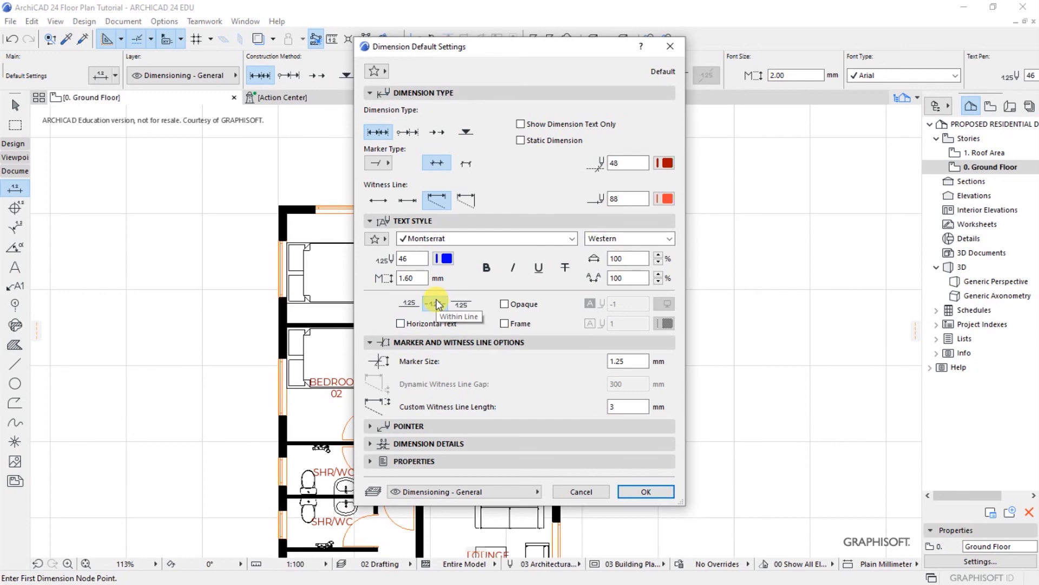
{"action": "left_click", "coordinate": [444, 260]}
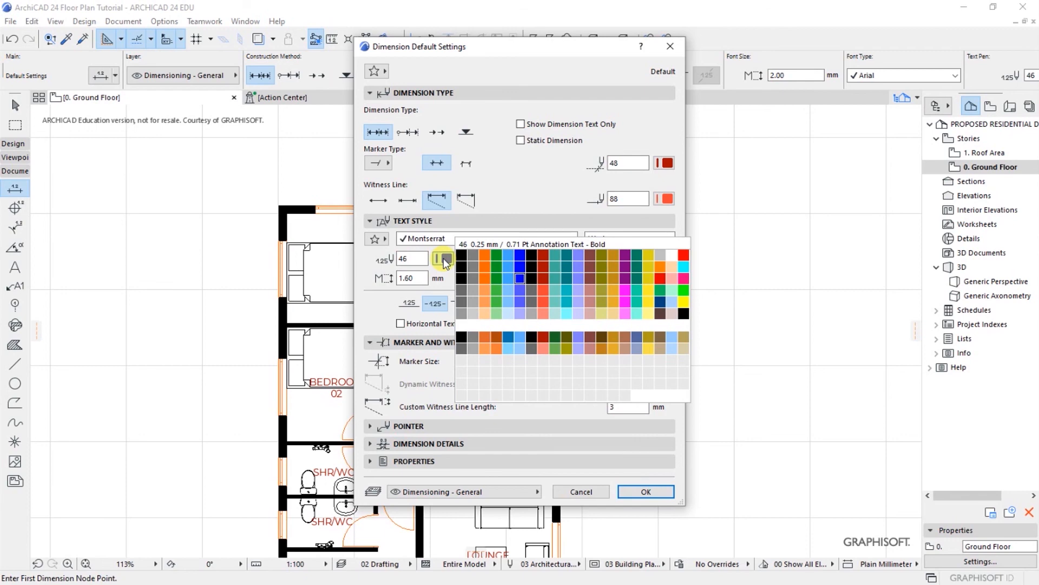
{"action": "left_click", "coordinate": [378, 321]}
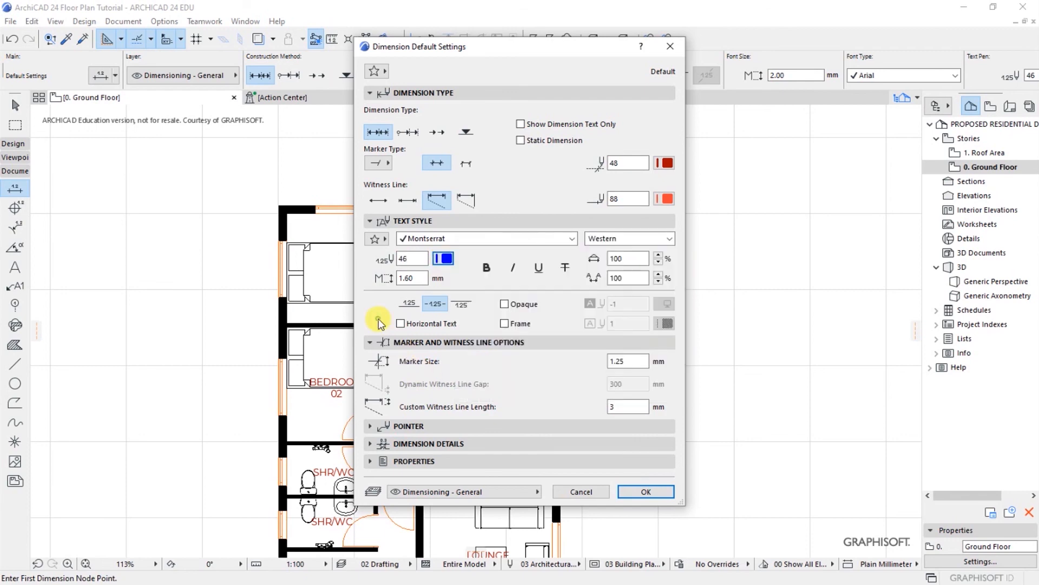
{"action": "left_click", "coordinate": [644, 491]}
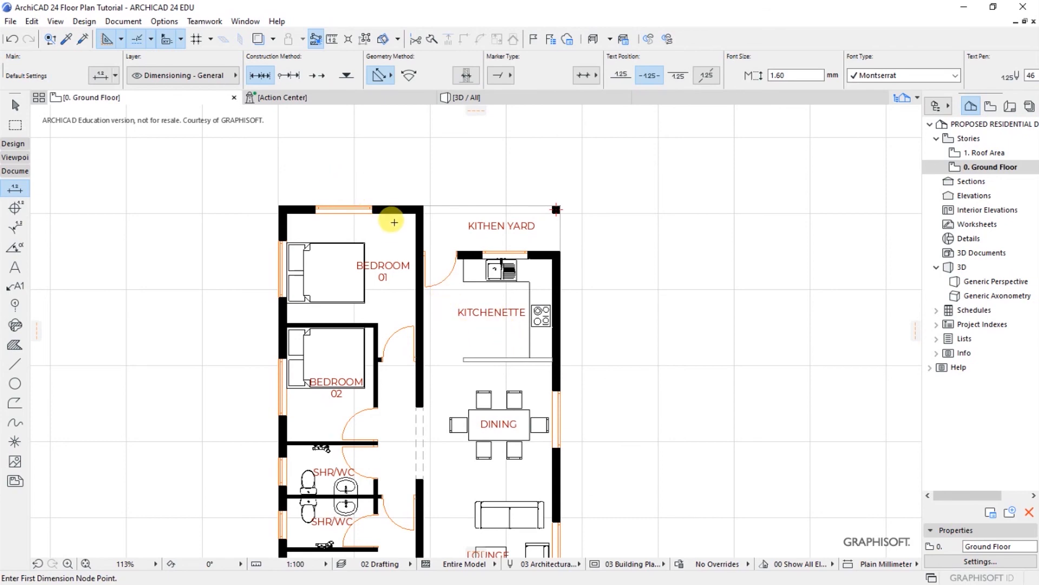
Step: Dimension the top wall corners and window edges as an openings chain from 959 to 849
{"action": "scroll", "coordinate": [453, 274], "scroll_direction": "down", "scroll_amount": 3}
{"action": "scroll", "coordinate": [349, 233], "scroll_direction": "up", "scroll_amount": 3}
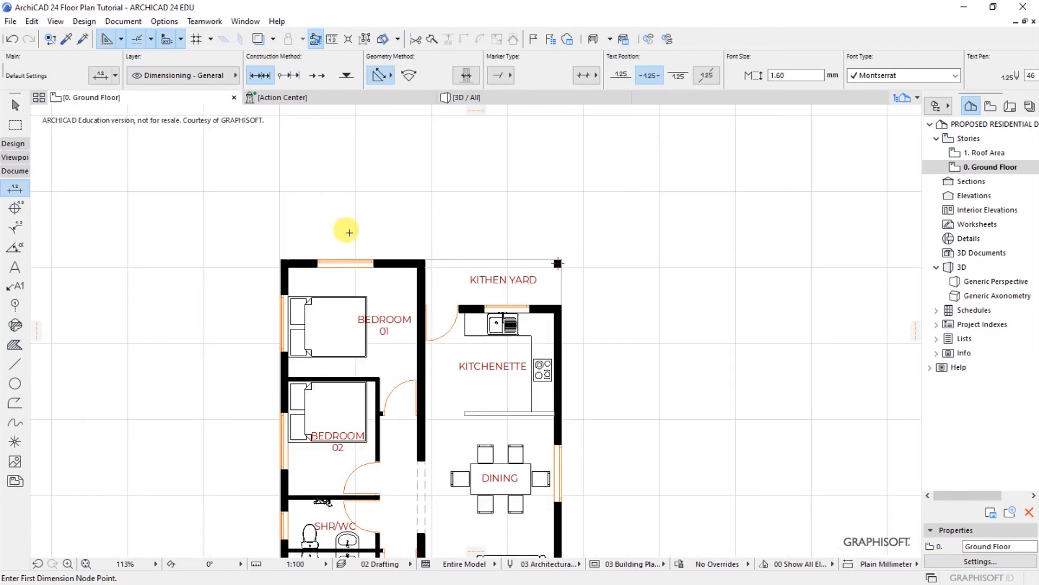
{"action": "left_click", "coordinate": [281, 260]}
{"action": "left_click", "coordinate": [317, 260]}
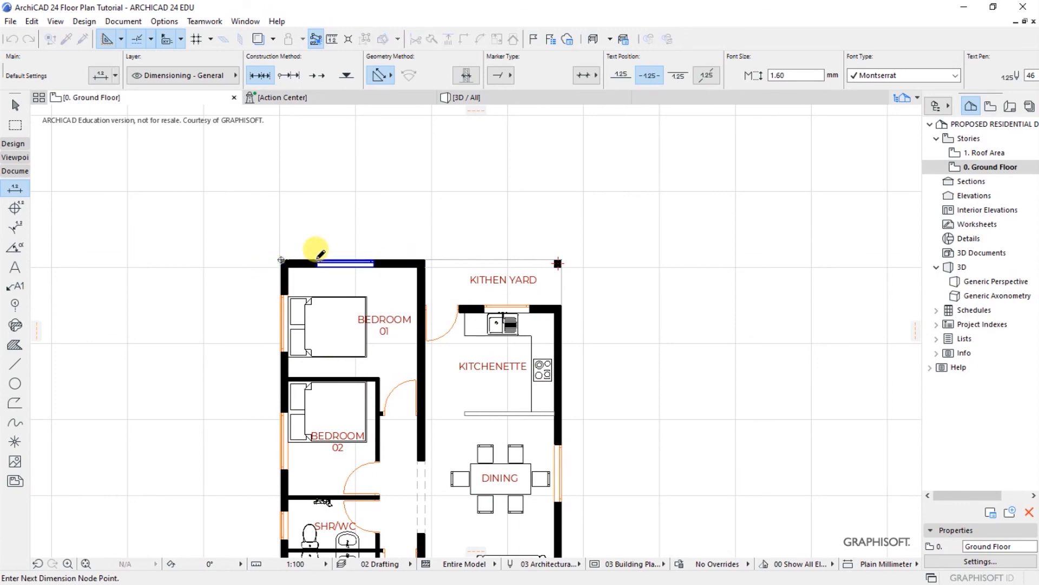
{"action": "left_click", "coordinate": [376, 260]}
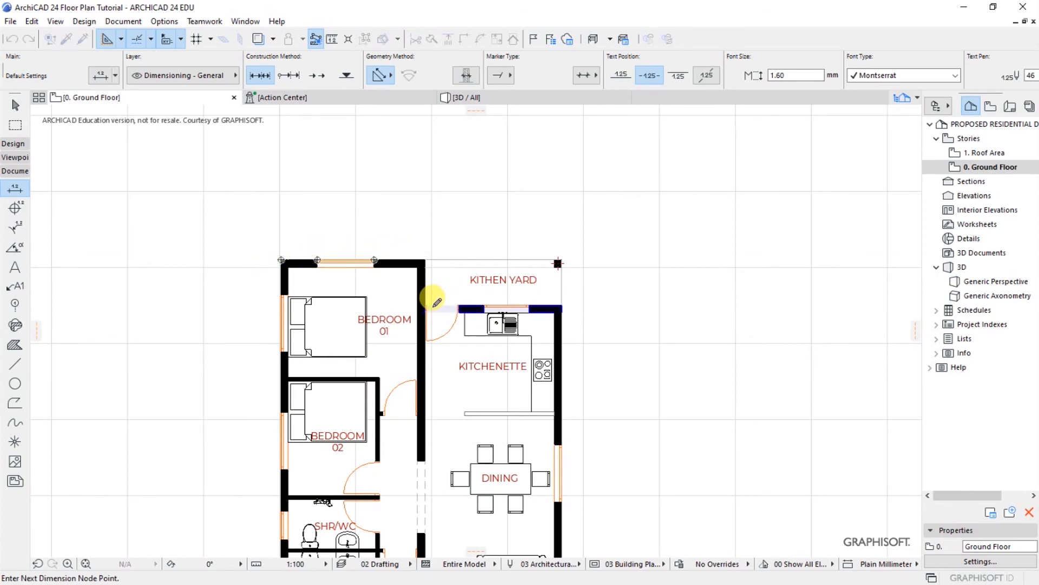
{"action": "scroll", "coordinate": [427, 340], "scroll_direction": "up", "scroll_amount": 4}
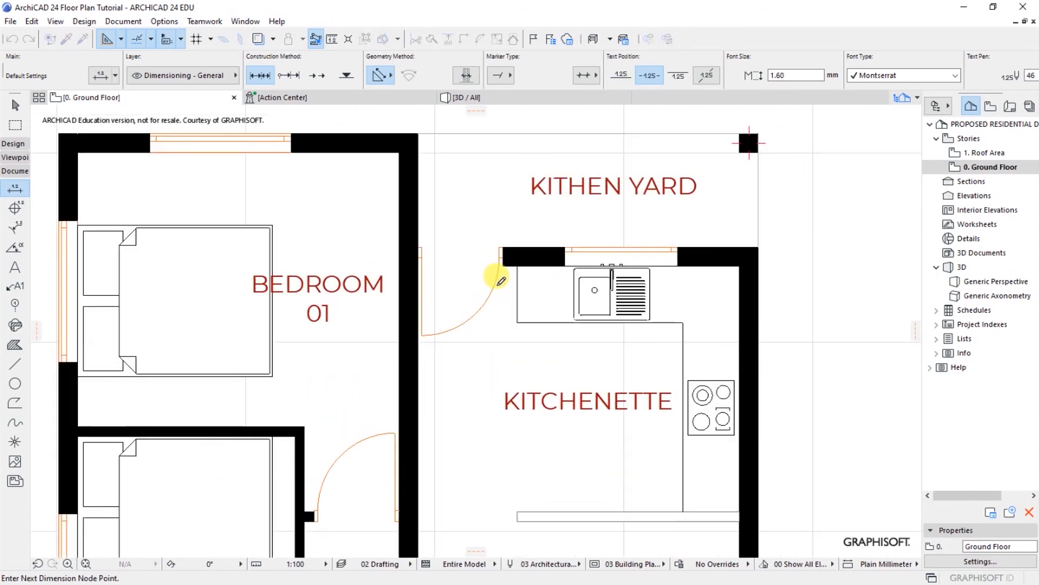
{"action": "left_click", "coordinate": [503, 247]}
{"action": "left_click", "coordinate": [418, 246]}
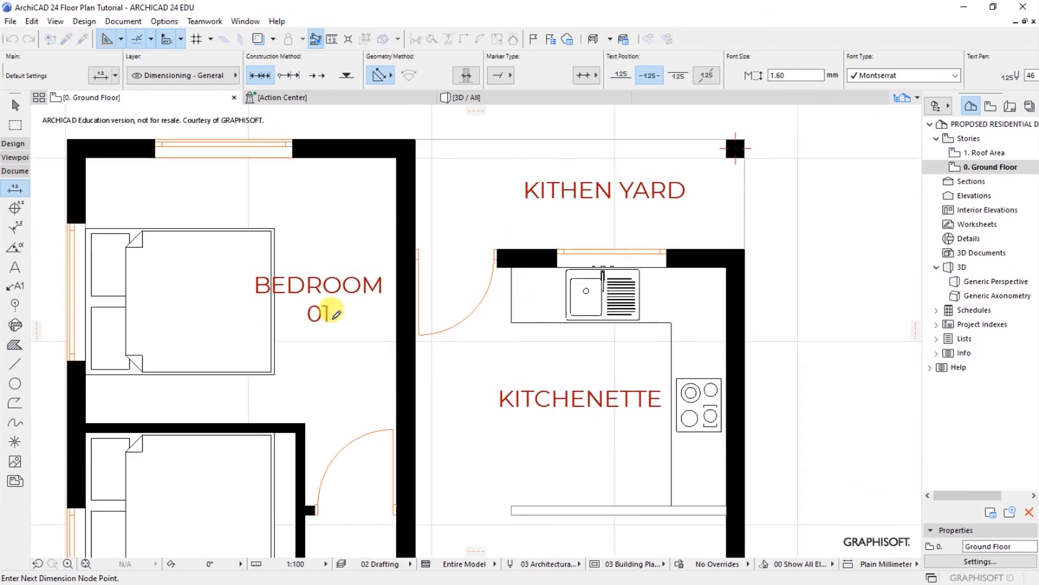
{"action": "scroll", "coordinate": [480, 249], "scroll_direction": "up", "scroll_amount": 1}
{"action": "left_click", "coordinate": [634, 275]}
{"action": "left_click", "coordinate": [729, 274]}
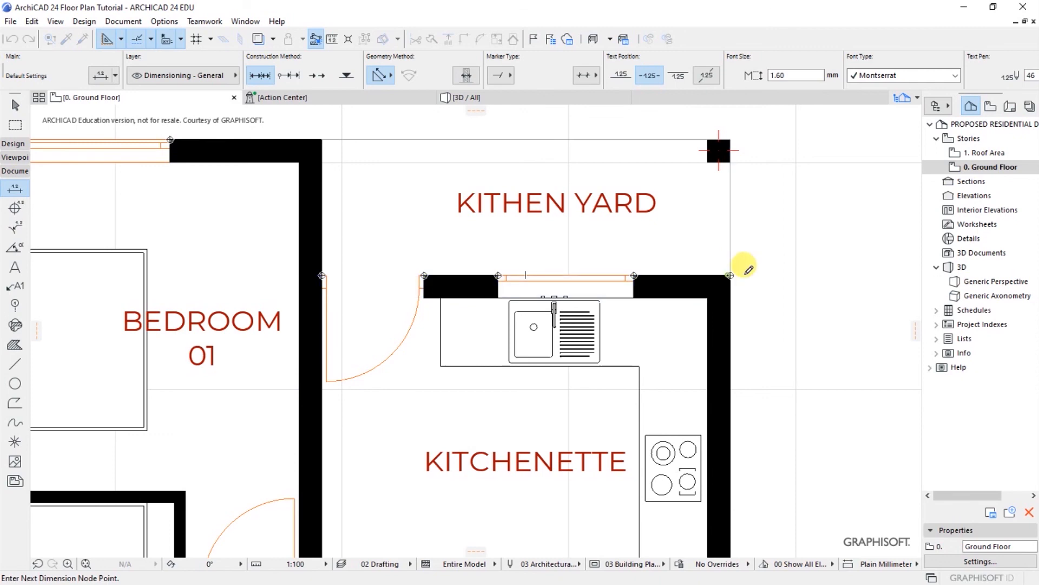
{"action": "scroll", "coordinate": [529, 272], "scroll_direction": "down", "scroll_amount": 3}
{"action": "double_click", "coordinate": [450, 223]}
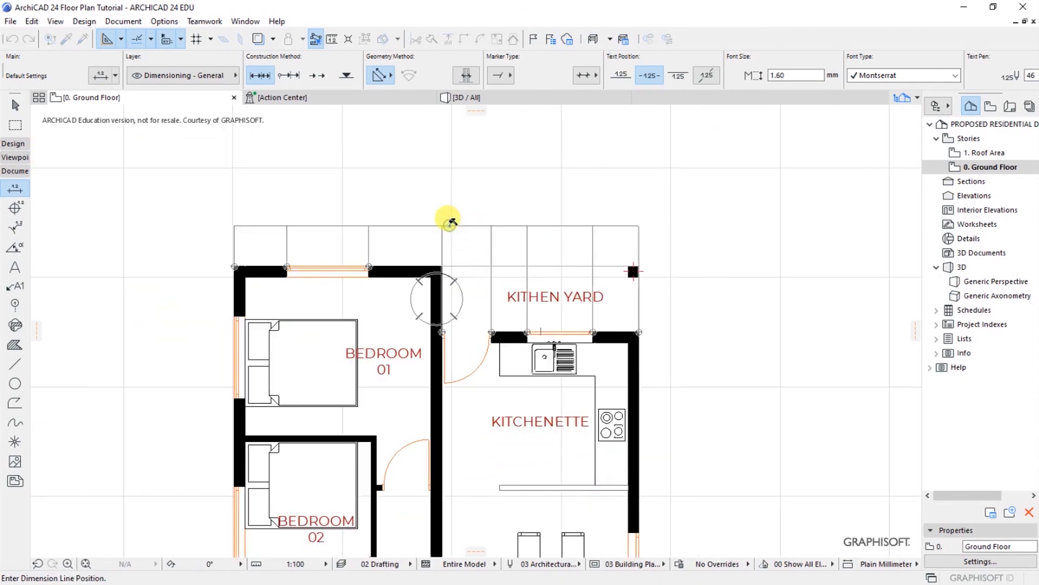
{"action": "left_click", "coordinate": [452, 223]}
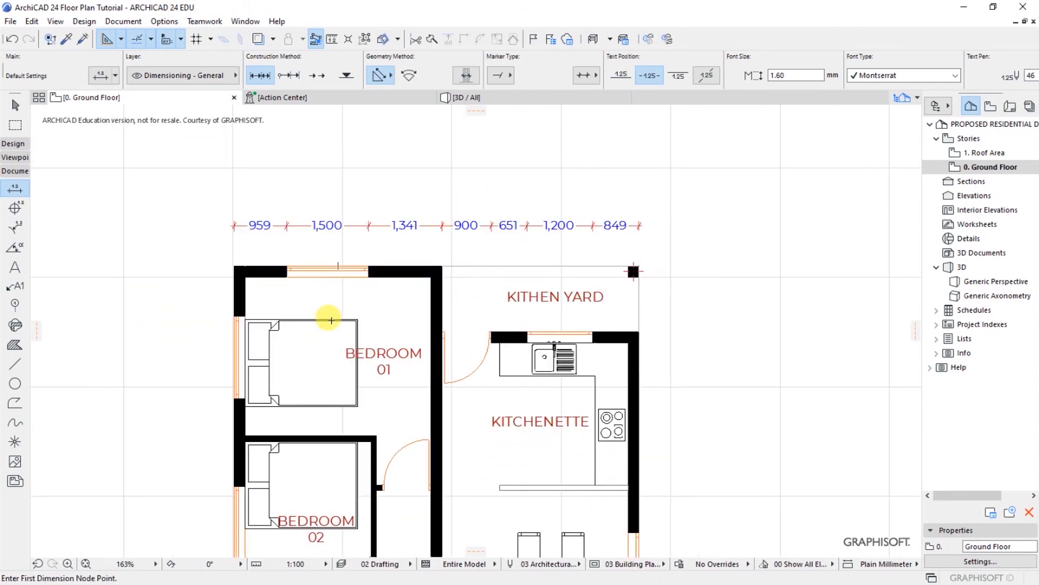
Step: Add a wall chain reading 200, 3,400, 200, 3,400, 200 above the openings chain
{"action": "left_click", "coordinate": [235, 301]}
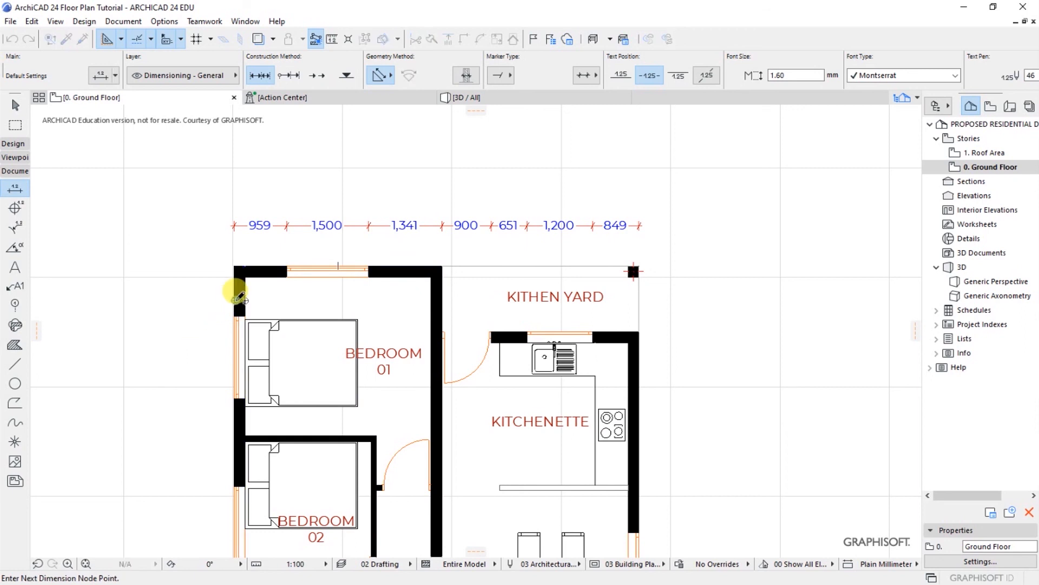
{"action": "left_click", "coordinate": [436, 303]}
{"action": "left_click", "coordinate": [632, 369]}
{"action": "double_click", "coordinate": [461, 179]}
{"action": "left_click", "coordinate": [465, 175]}
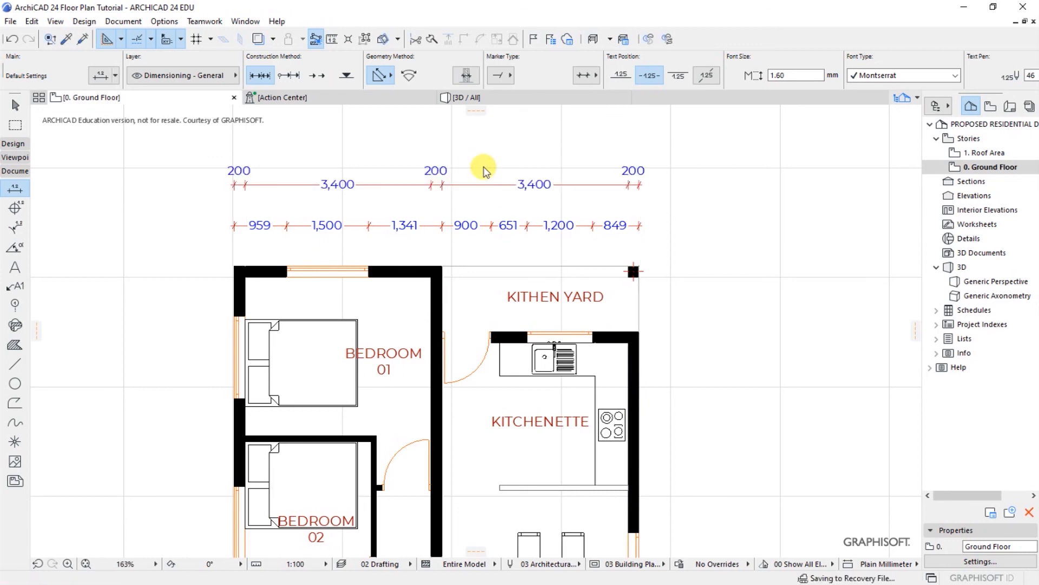
Step: Pick the top-left and top-right corners for an overall dimension
{"action": "left_click", "coordinate": [230, 267]}
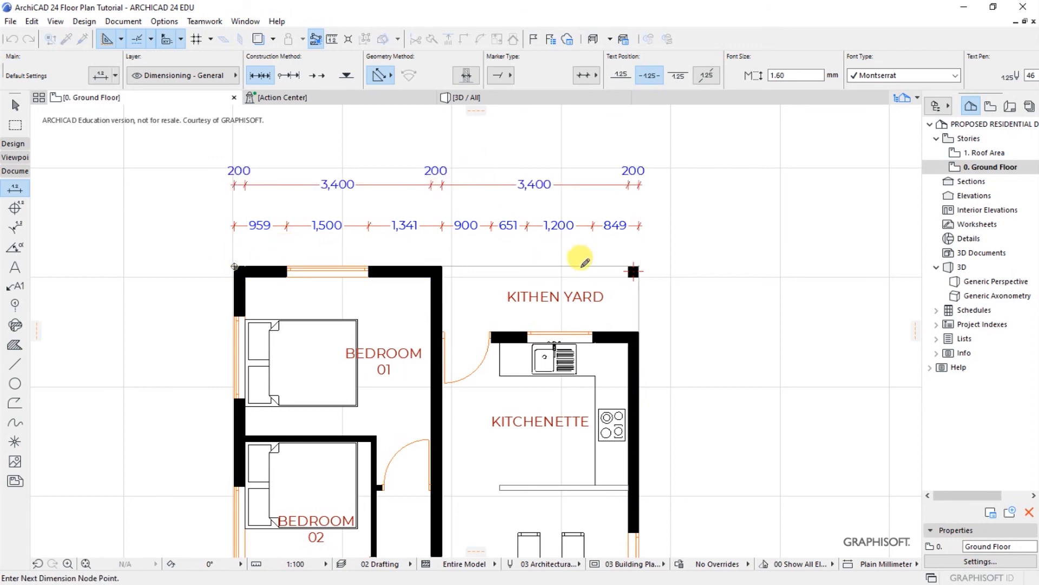
{"action": "double_click", "coordinate": [635, 269]}
{"action": "scroll", "coordinate": [522, 297], "scroll_direction": "down", "scroll_amount": 3}
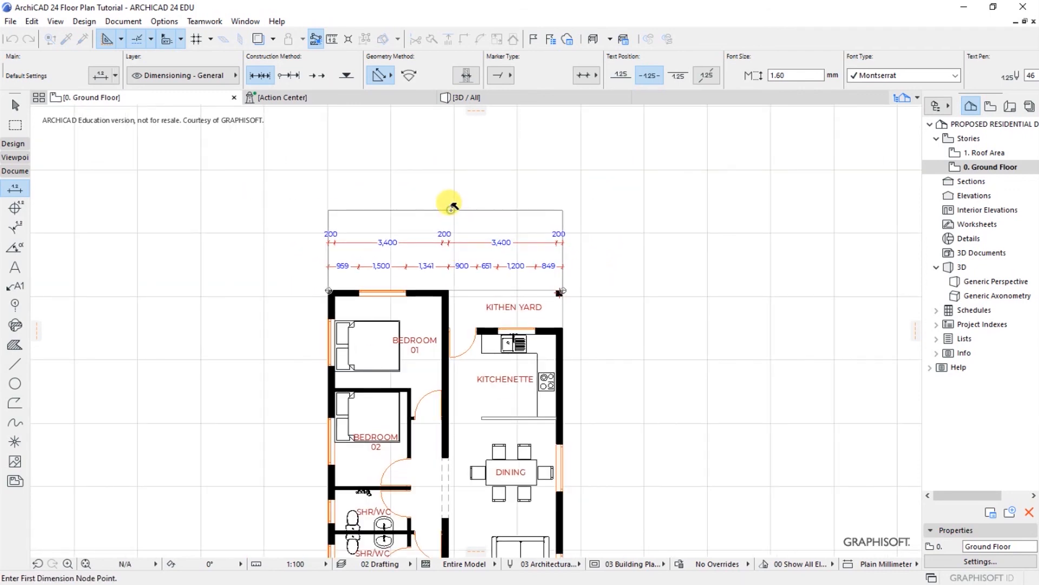
Step: Place the 7,400 overall dimension and move all three top chains higher above the plan
{"action": "left_click", "coordinate": [451, 208]}
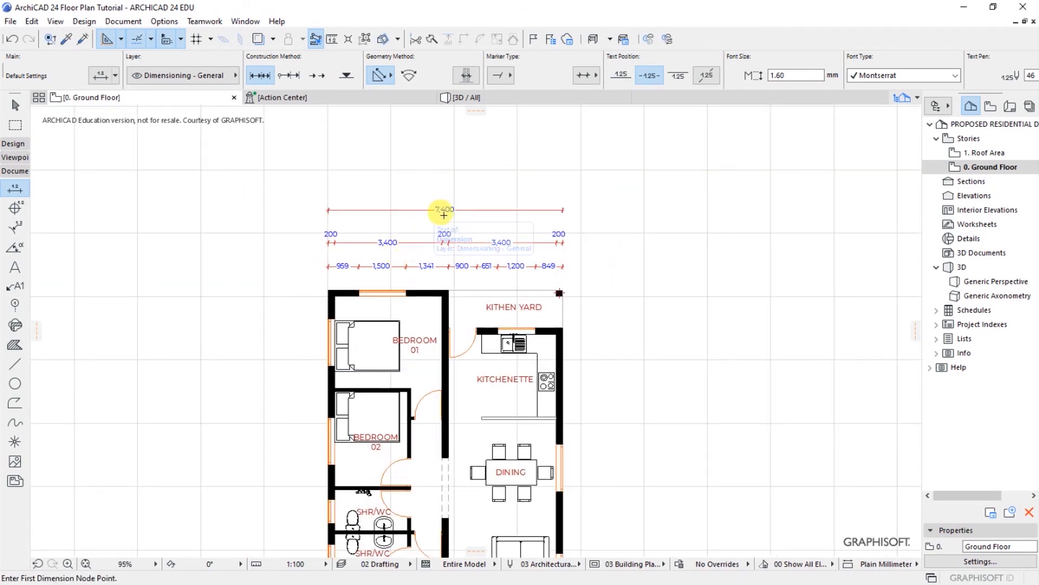
{"action": "left_click_drag", "start_coordinate": [459, 188], "coordinate": [575, 274], "text": "shift"}
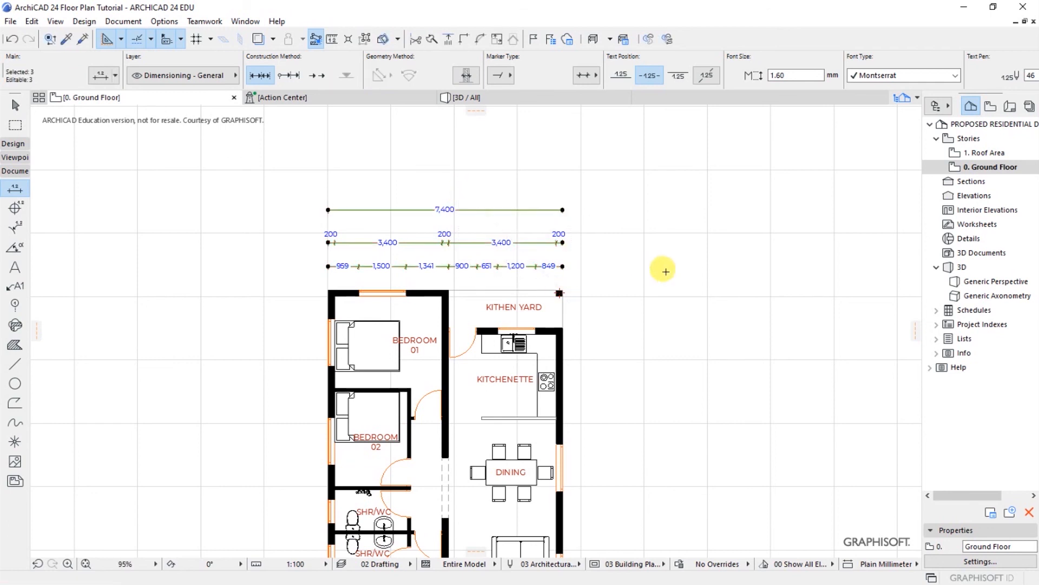
{"action": "key", "text": "ctrl+d"}
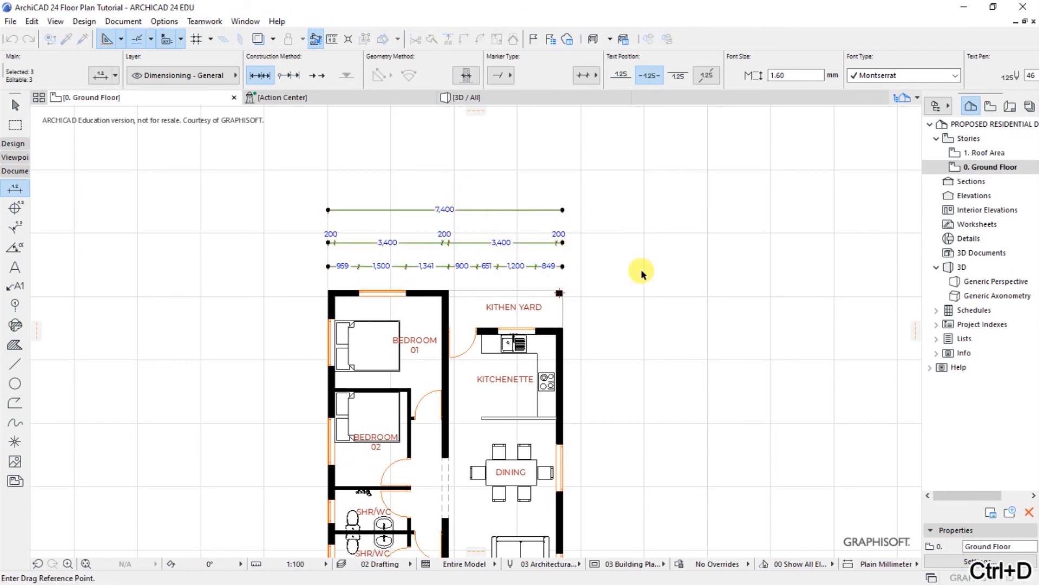
{"action": "left_click", "coordinate": [530, 266]}
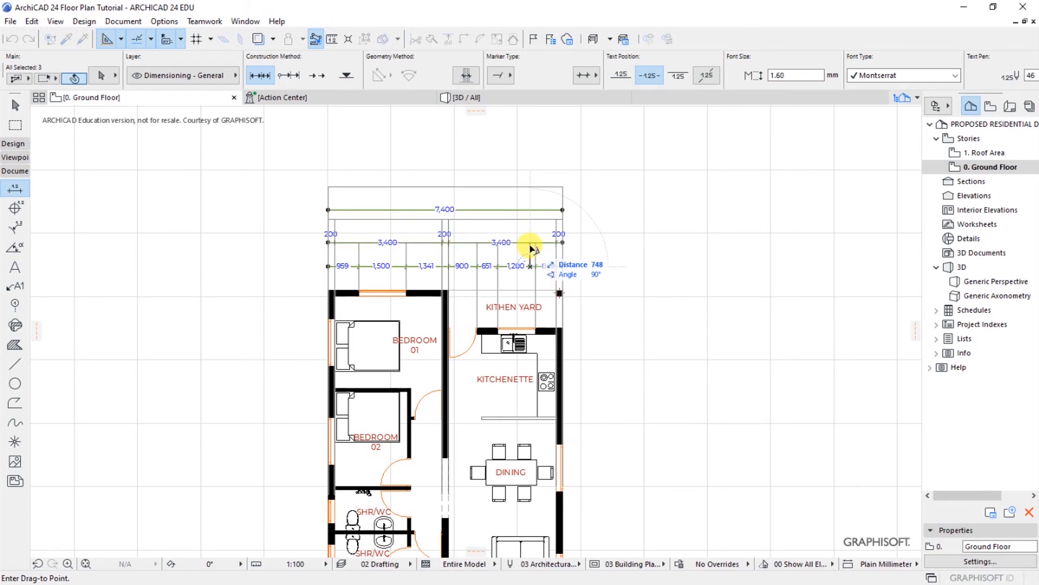
{"action": "left_click", "coordinate": [527, 240]}
{"action": "key", "text": "Escape"}
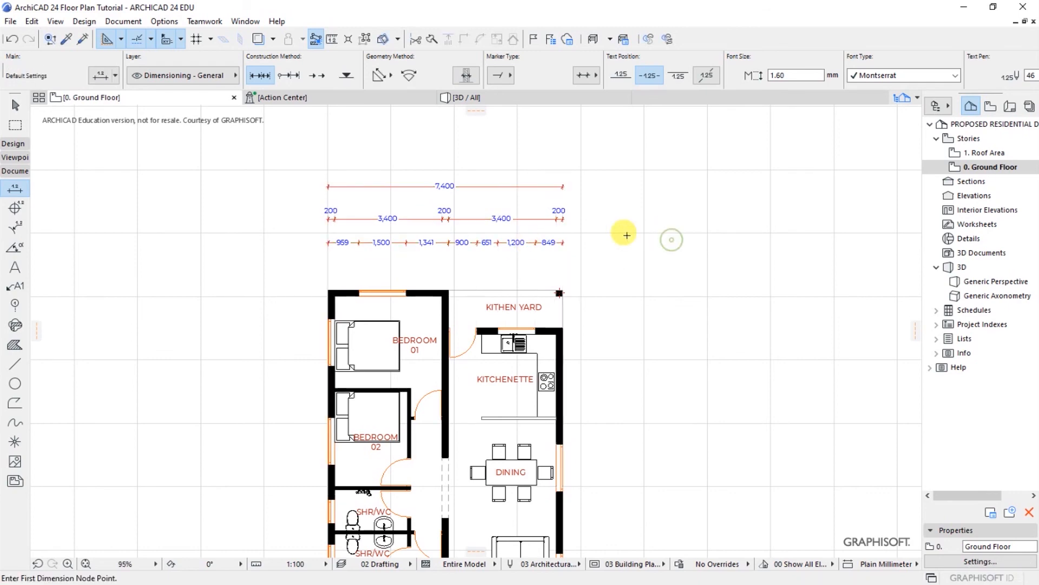
{"action": "scroll", "coordinate": [431, 234], "scroll_direction": "up", "scroll_amount": 1}
{"action": "scroll", "coordinate": [436, 241], "scroll_direction": "up", "scroll_amount": 2}
{"action": "scroll", "coordinate": [440, 242], "scroll_direction": "down", "scroll_amount": 2}
{"action": "scroll", "coordinate": [441, 242], "scroll_direction": "up", "scroll_amount": 1}
{"action": "scroll", "coordinate": [446, 244], "scroll_direction": "up", "scroll_amount": 3}
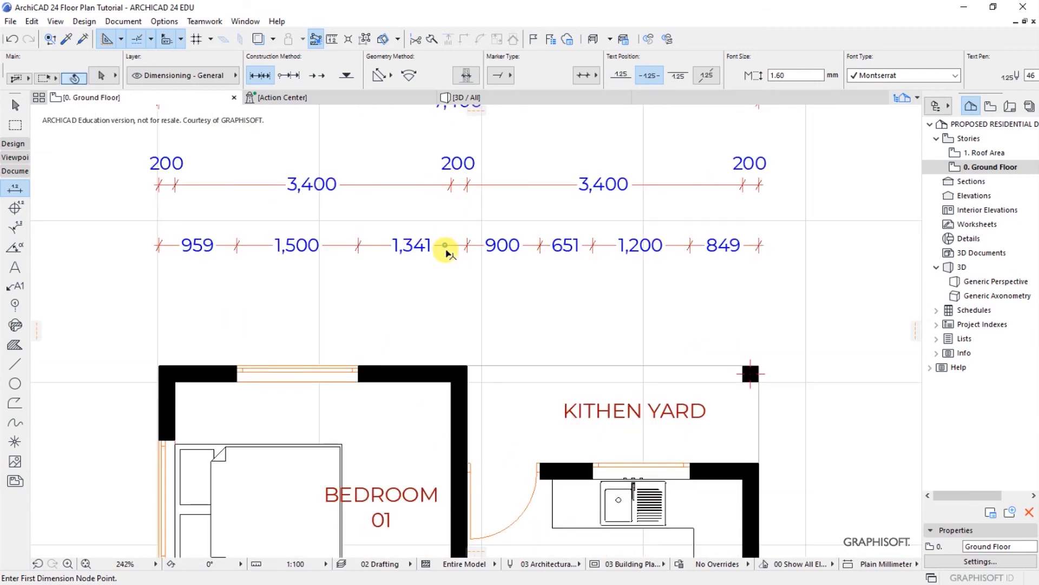
Step: Nudge the openings chain slightly lower so the three rows are evenly spaced
{"action": "left_click", "coordinate": [446, 247], "text": "shift"}
{"action": "key", "text": "ctrl+d"}
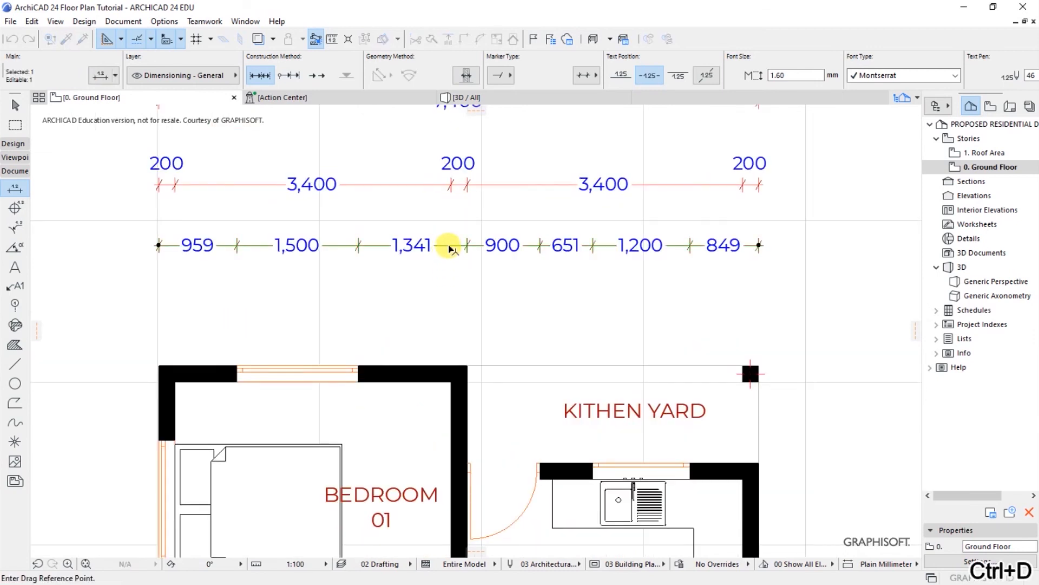
{"action": "left_click", "coordinate": [449, 246]}
{"action": "left_click", "coordinate": [451, 258]}
{"action": "key", "text": "Escape"}
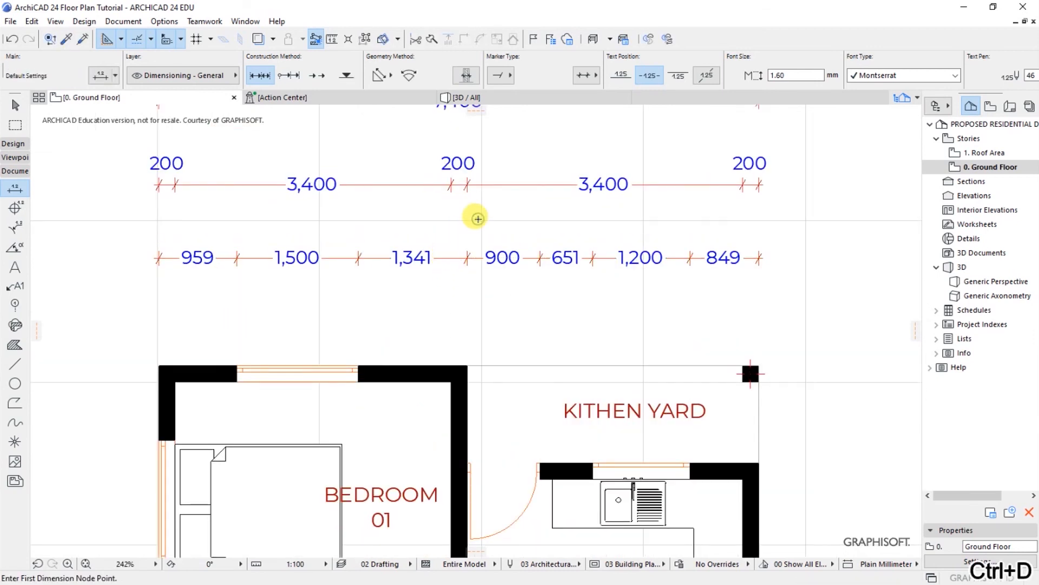
{"action": "scroll", "coordinate": [487, 286], "scroll_direction": "down", "scroll_amount": 2}
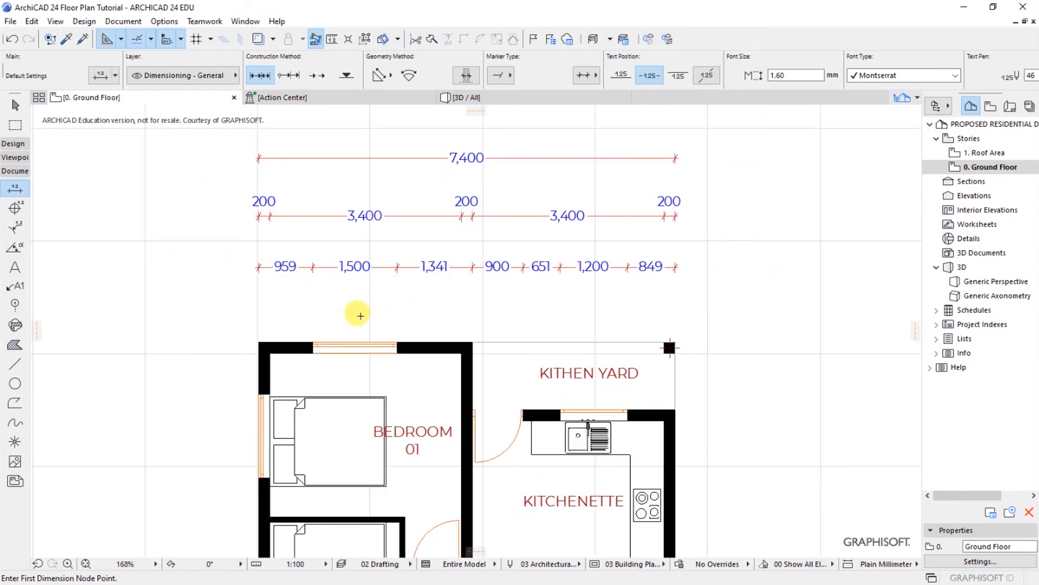
{"action": "scroll", "coordinate": [279, 263], "scroll_direction": "up", "scroll_amount": 5}
{"action": "scroll", "coordinate": [282, 261], "scroll_direction": "up", "scroll_amount": 12}
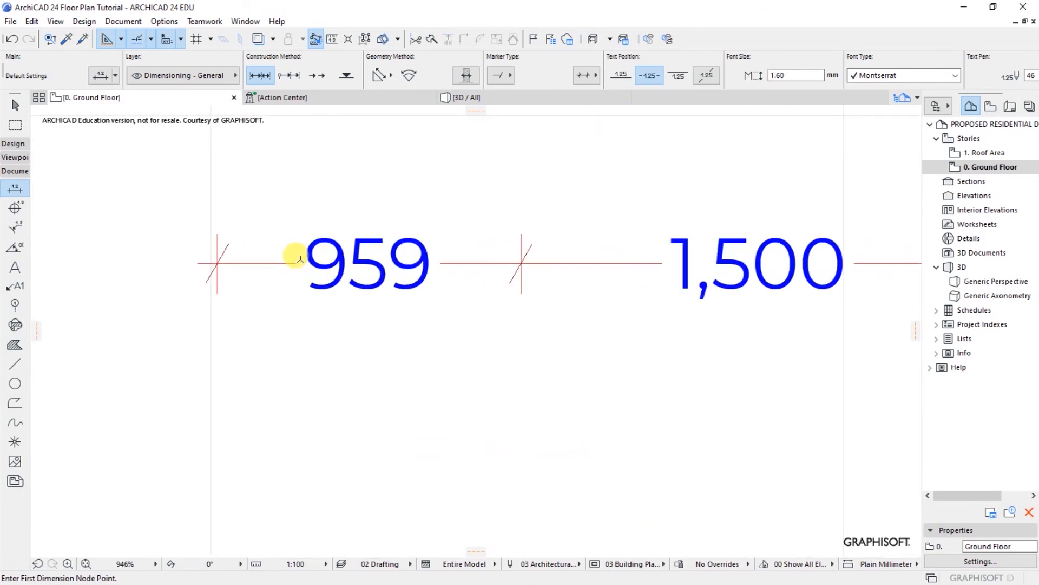
{"action": "scroll", "coordinate": [298, 302], "scroll_direction": "down", "scroll_amount": 3}
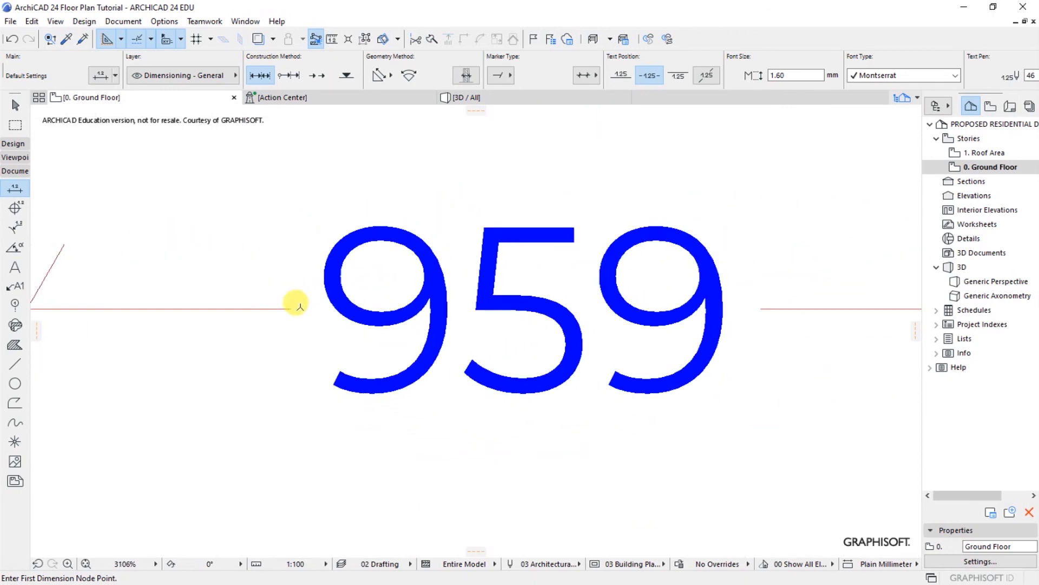
{"action": "scroll", "coordinate": [335, 292], "scroll_direction": "down", "scroll_amount": 5}
{"action": "scroll", "coordinate": [339, 292], "scroll_direction": "down", "scroll_amount": 7}
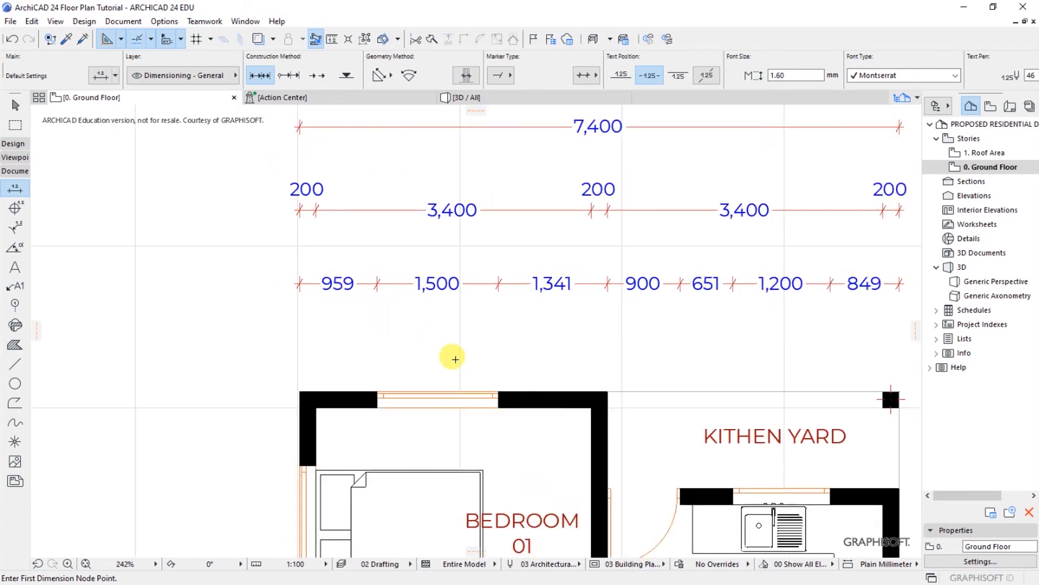
{"action": "scroll", "coordinate": [490, 425], "scroll_direction": "up", "scroll_amount": 1}
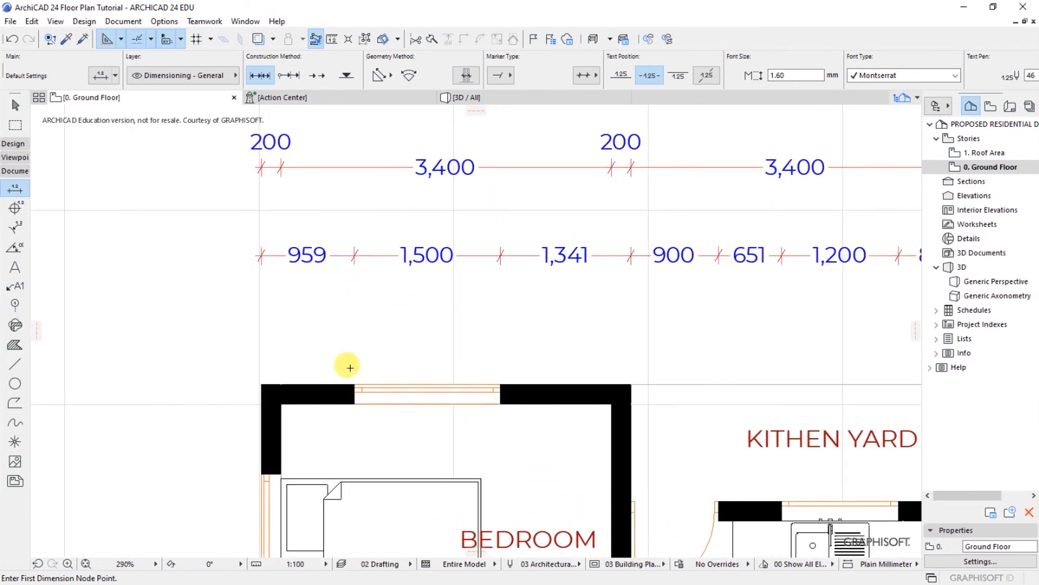
{"action": "scroll", "coordinate": [336, 363], "scroll_direction": "down", "scroll_amount": 2}
Step: Shift the Bedroom 01 window 41 mm right so its offsets read 1,000 and 1,300
{"action": "scroll", "coordinate": [438, 339], "scroll_direction": "up", "scroll_amount": 1}
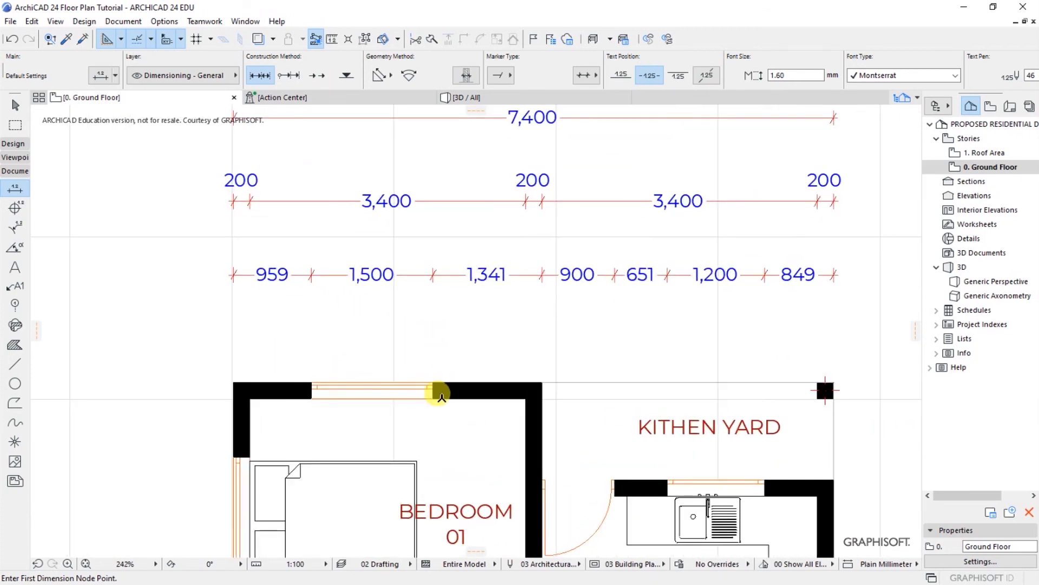
{"action": "left_click", "coordinate": [438, 407], "text": "shift"}
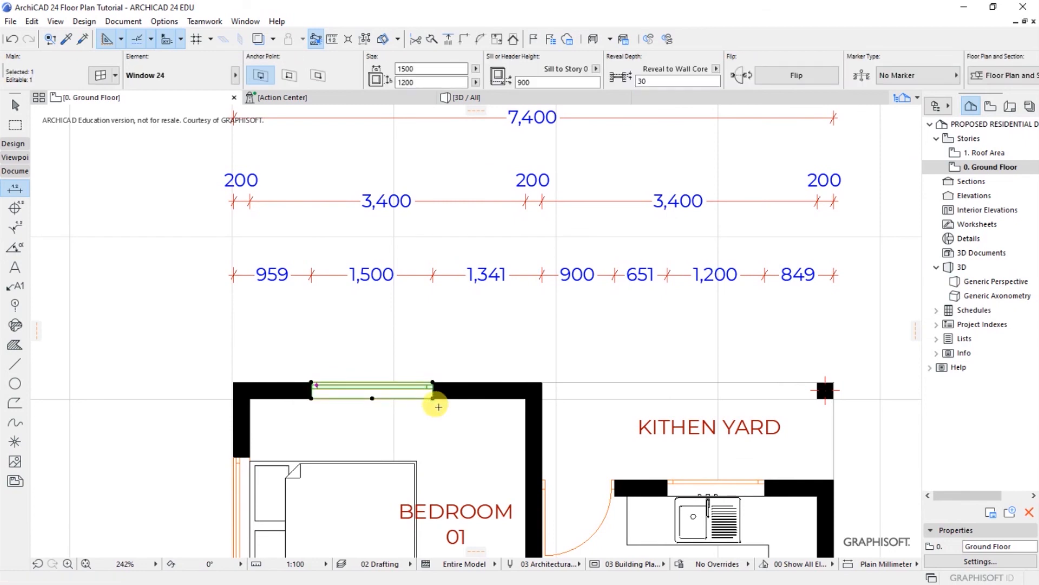
{"action": "key", "text": "ctrl+d"}
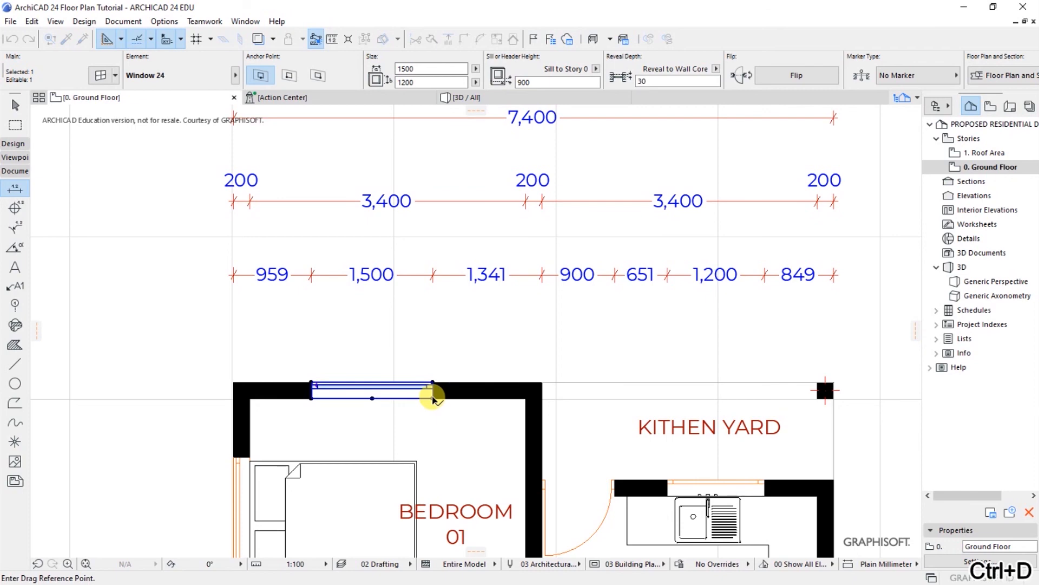
{"action": "left_click", "coordinate": [434, 399]}
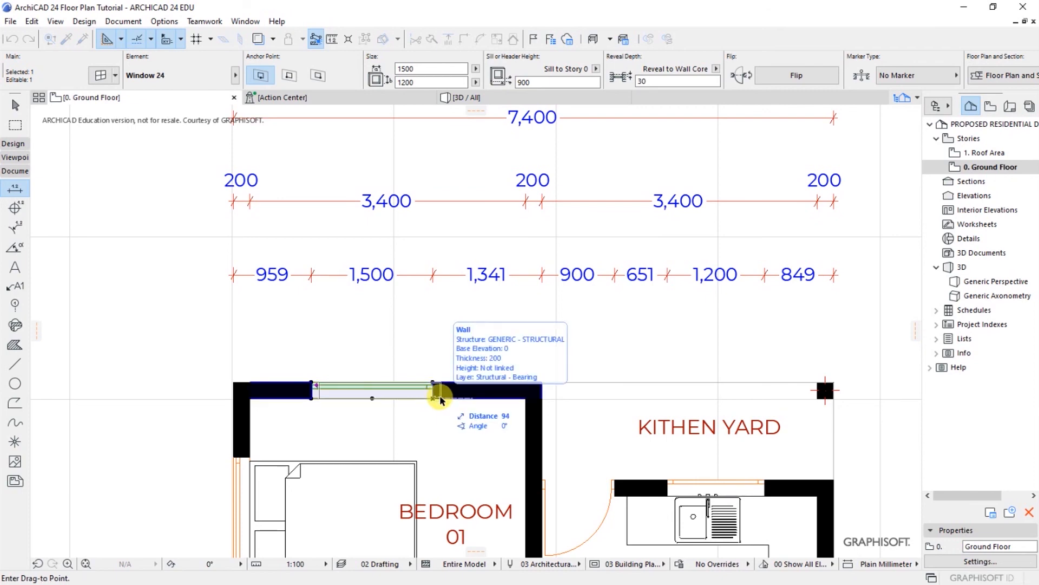
{"action": "type", "text": "41"}
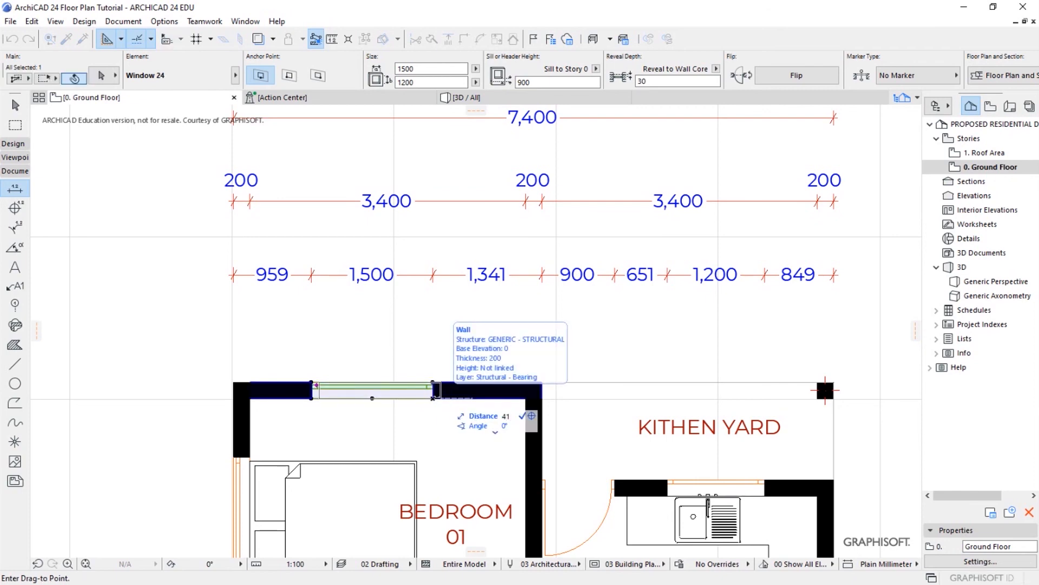
{"action": "key", "text": "Return"}
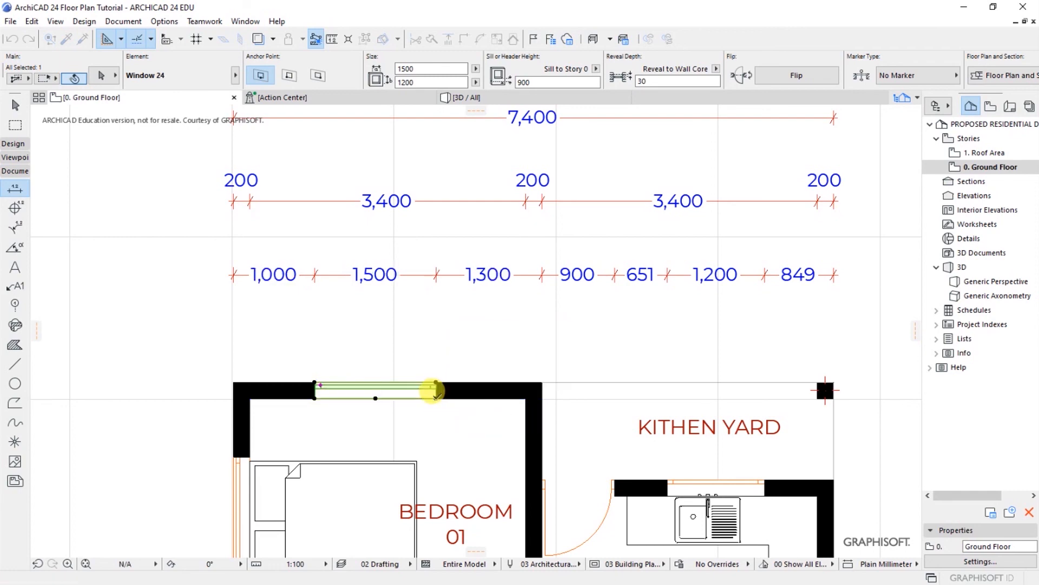
{"action": "key", "text": "Escape"}
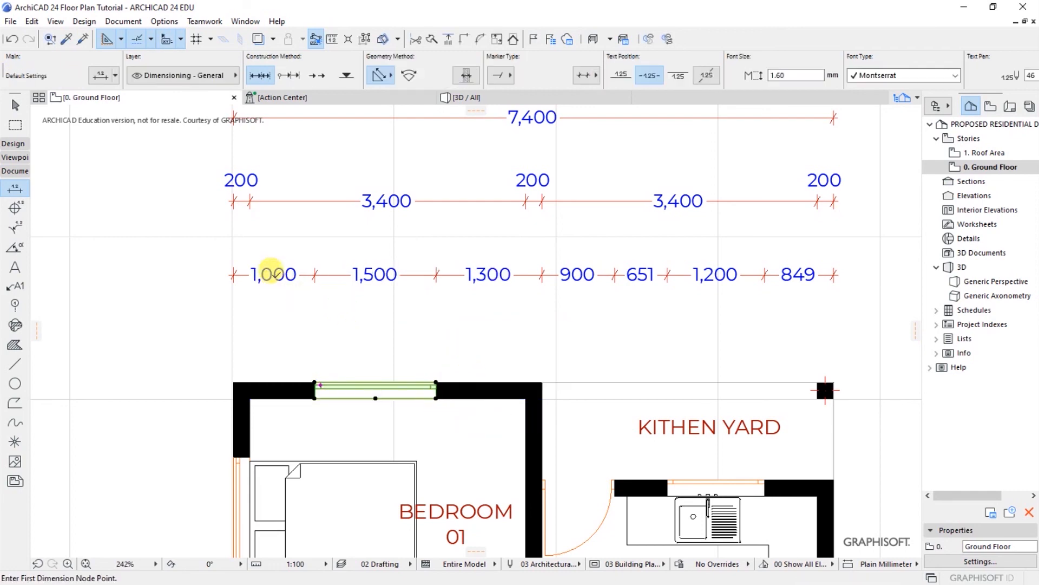
Step: Shift the kitchen window 49 mm so its offsets read 700 and 800
{"action": "scroll", "coordinate": [427, 276], "scroll_direction": "down", "scroll_amount": 3}
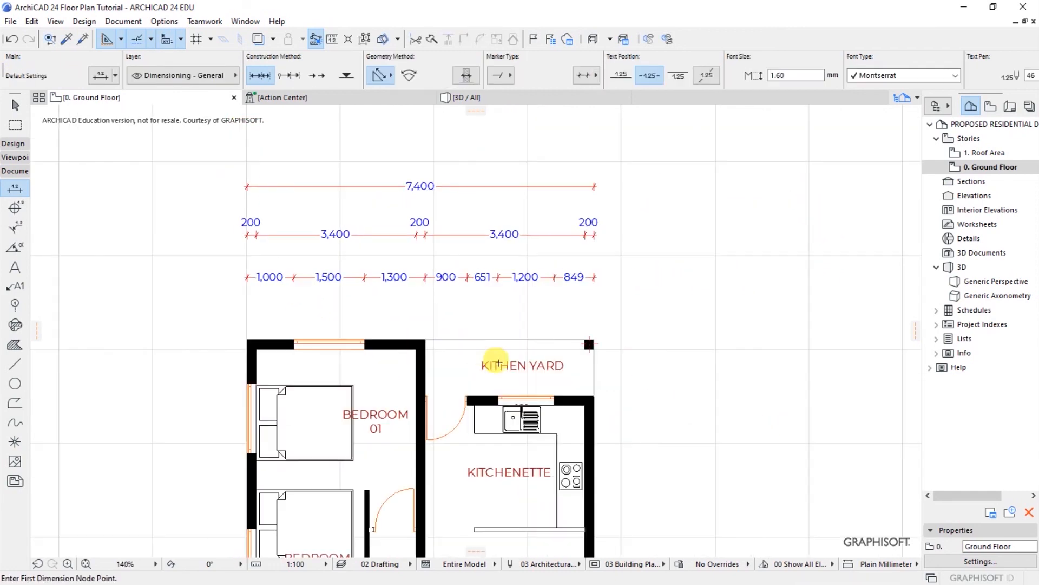
{"action": "scroll", "coordinate": [509, 382], "scroll_direction": "up", "scroll_amount": 1}
{"action": "key", "text": "shift"}
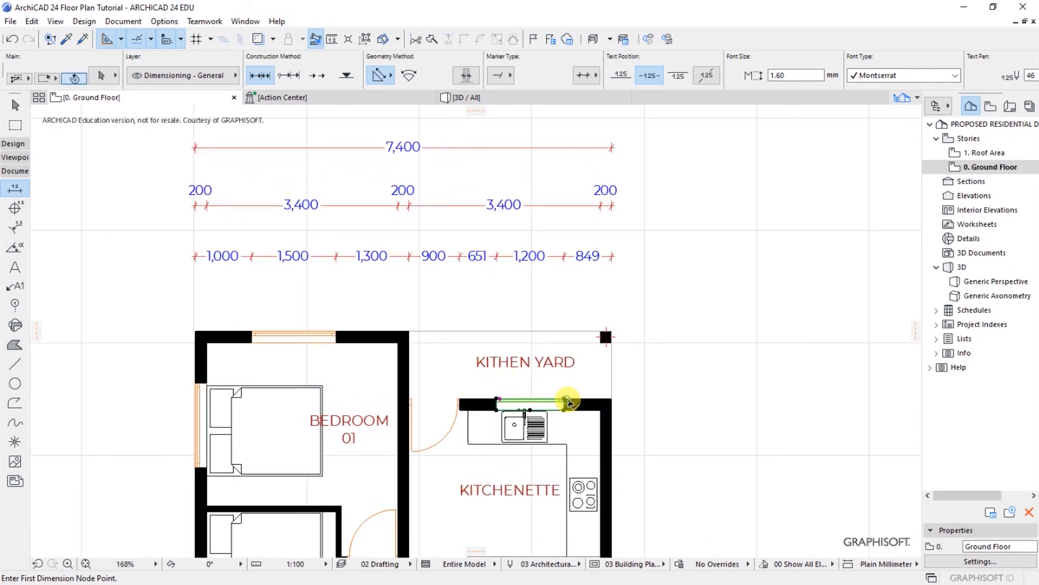
{"action": "left_click", "coordinate": [568, 401], "text": "shift"}
{"action": "scroll", "coordinate": [568, 402], "scroll_direction": "up", "scroll_amount": 2}
{"action": "key", "text": "ctrl+d"}
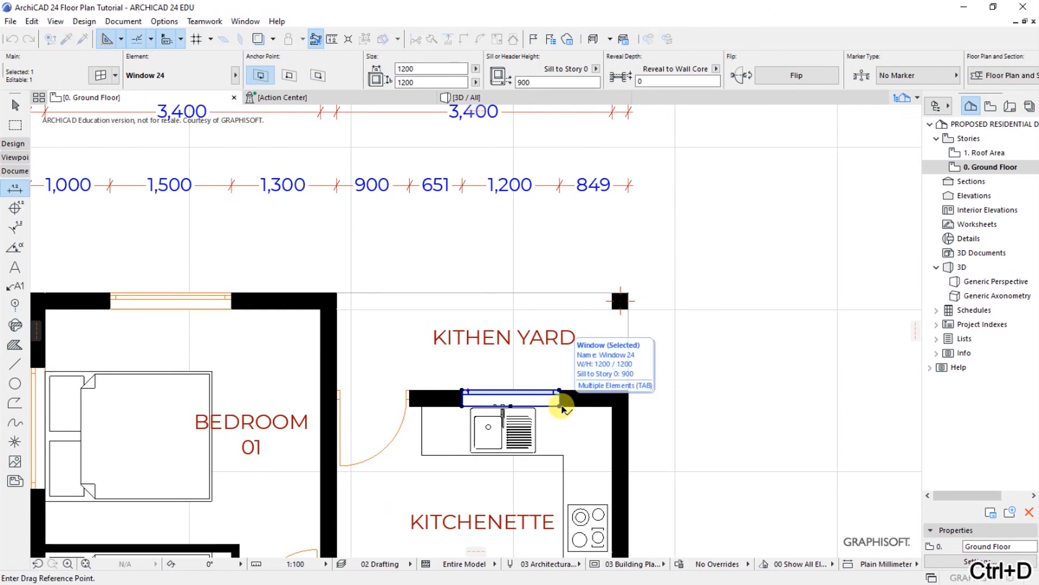
{"action": "left_click", "coordinate": [560, 406]}
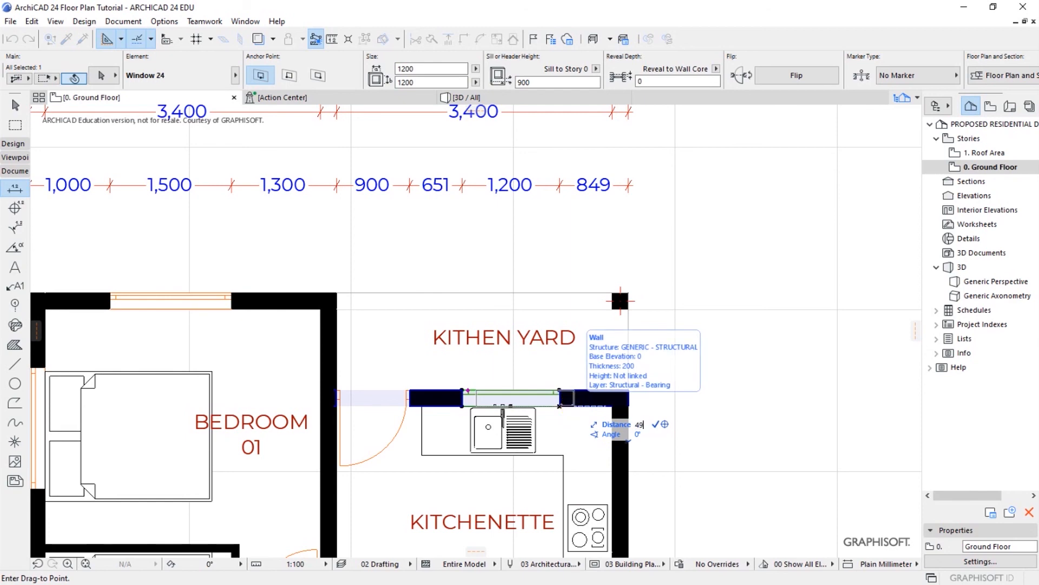
{"action": "left_click", "coordinate": [560, 401]}
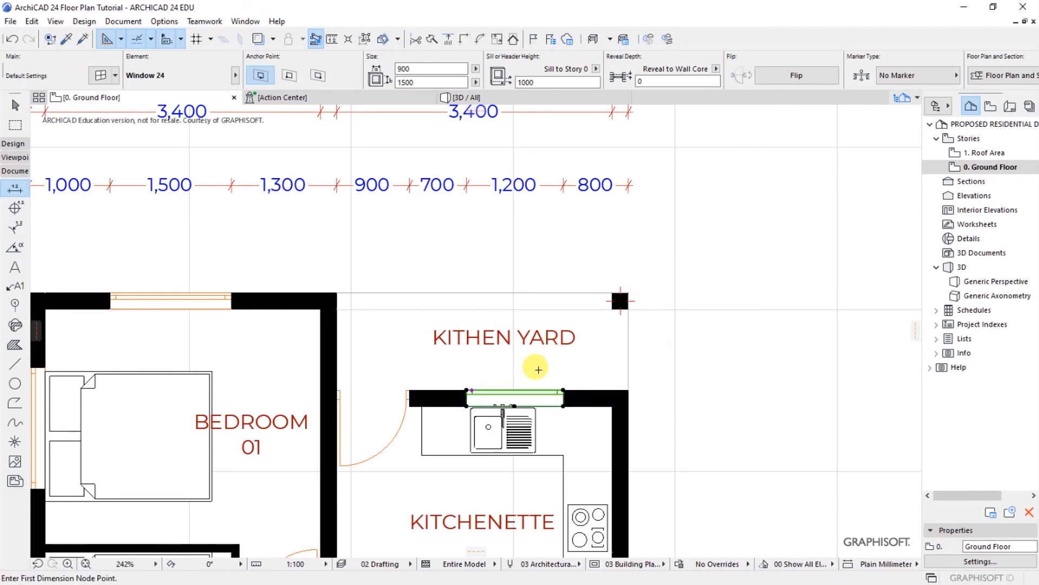
{"action": "key", "text": "Escape"}
{"action": "scroll", "coordinate": [553, 374], "scroll_direction": "down", "scroll_amount": 2}
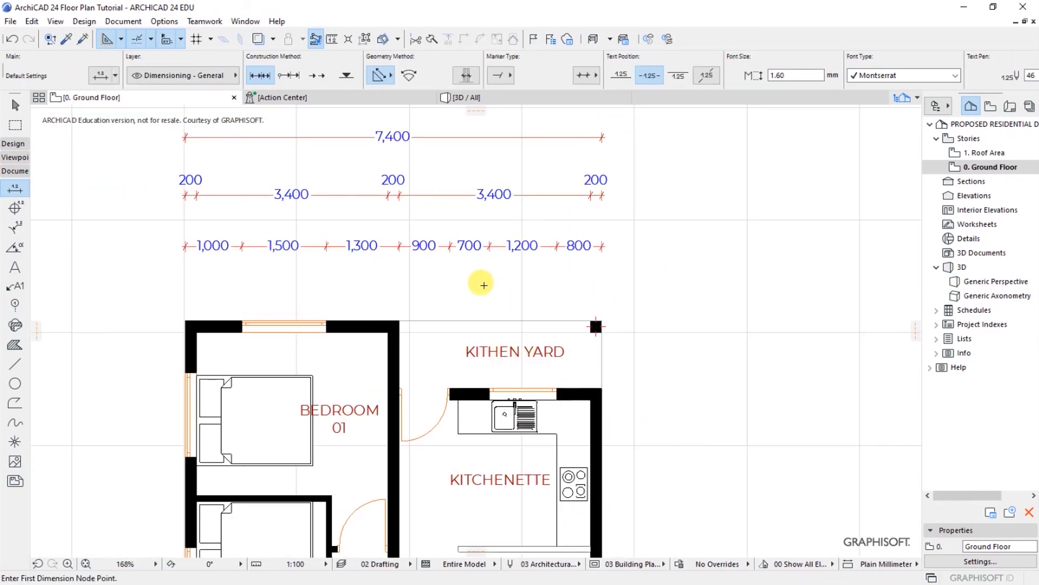
Step: Dimension the bedroom and shower room walls vertically, placing the chain beside the bedrooms with 2,900 and 3,400 segments
{"action": "scroll", "coordinate": [476, 266], "scroll_direction": "down", "scroll_amount": 3}
{"action": "scroll", "coordinate": [466, 220], "scroll_direction": "up", "scroll_amount": 3}
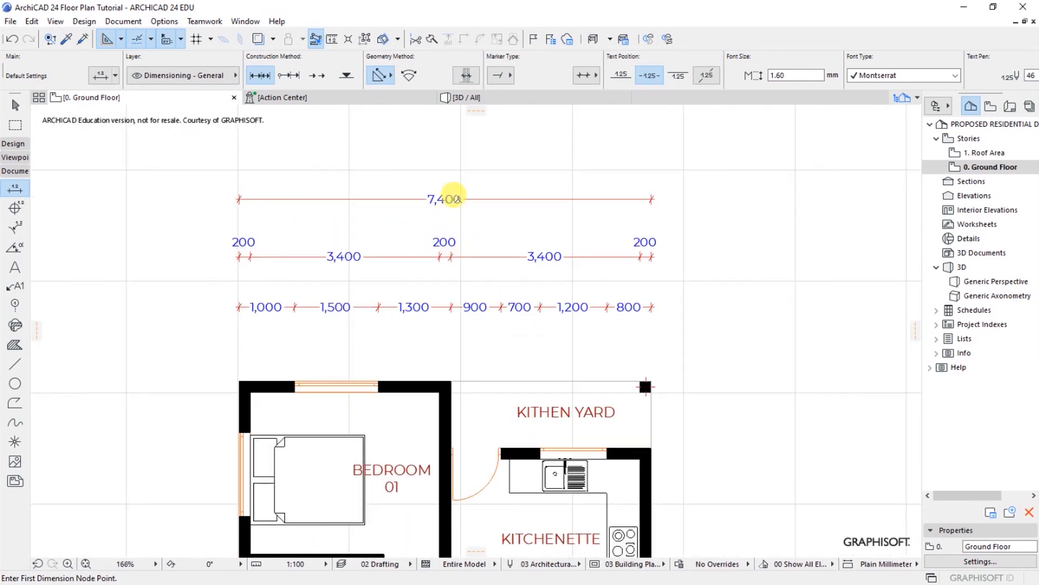
{"action": "scroll", "coordinate": [453, 197], "scroll_direction": "down", "scroll_amount": 3}
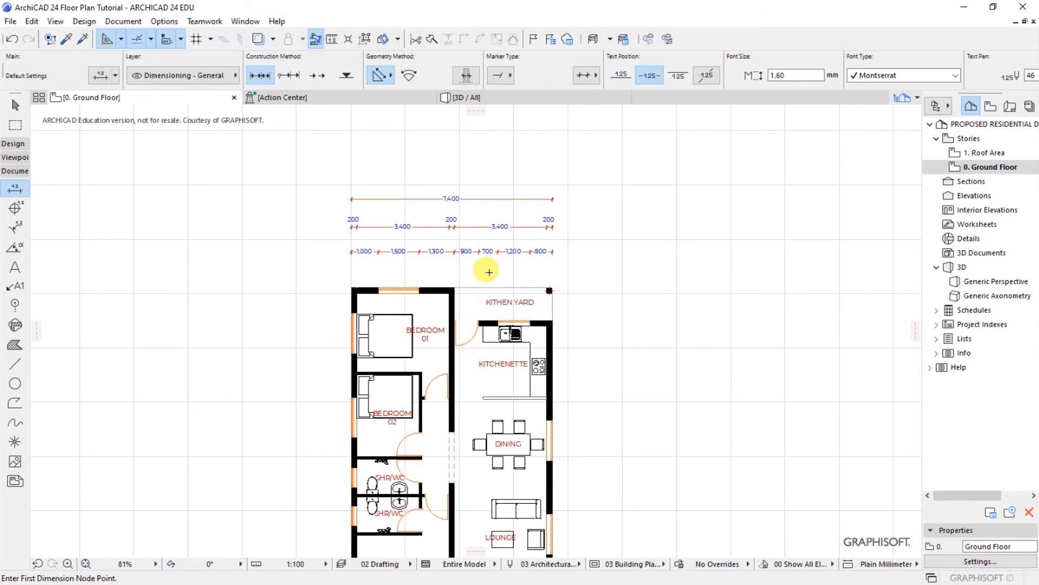
{"action": "scroll", "coordinate": [430, 341], "scroll_direction": "down", "scroll_amount": 3}
{"action": "scroll", "coordinate": [427, 338], "scroll_direction": "up", "scroll_amount": 2}
{"action": "scroll", "coordinate": [427, 339], "scroll_direction": "up", "scroll_amount": 2}
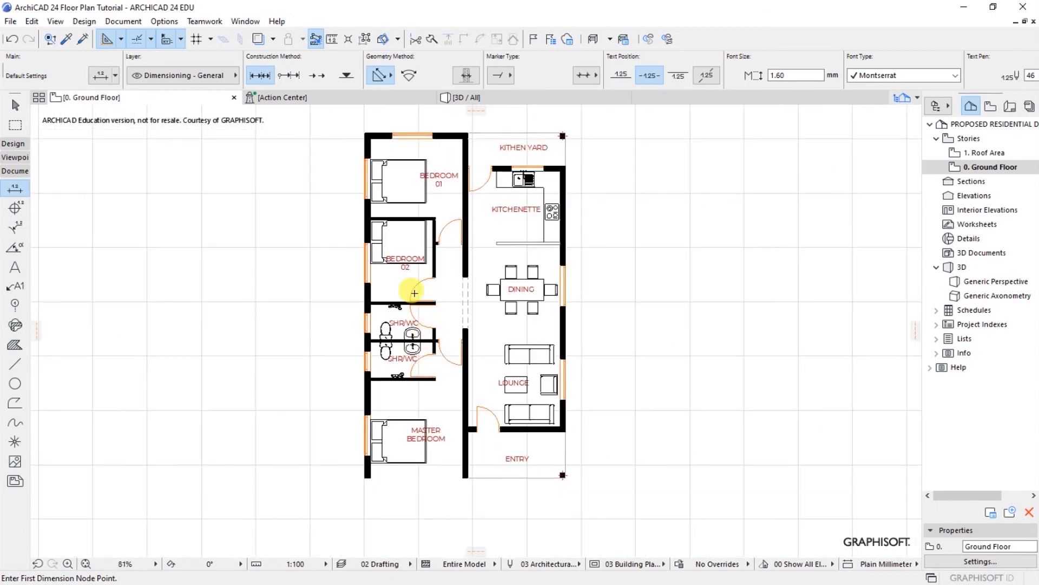
{"action": "scroll", "coordinate": [387, 143], "scroll_direction": "up", "scroll_amount": 1}
{"action": "left_click", "coordinate": [383, 132]}
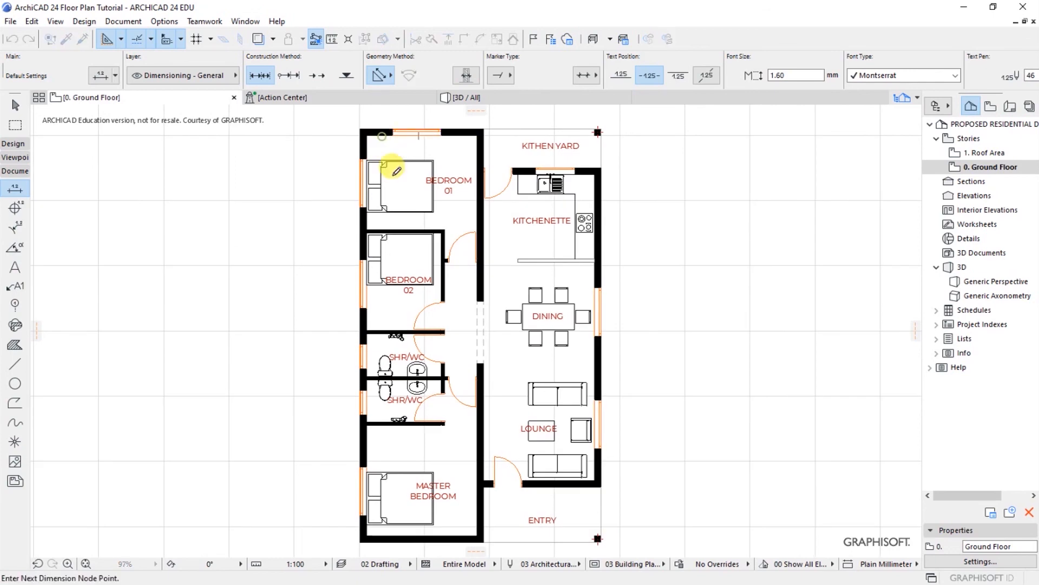
{"action": "left_click", "coordinate": [393, 230]}
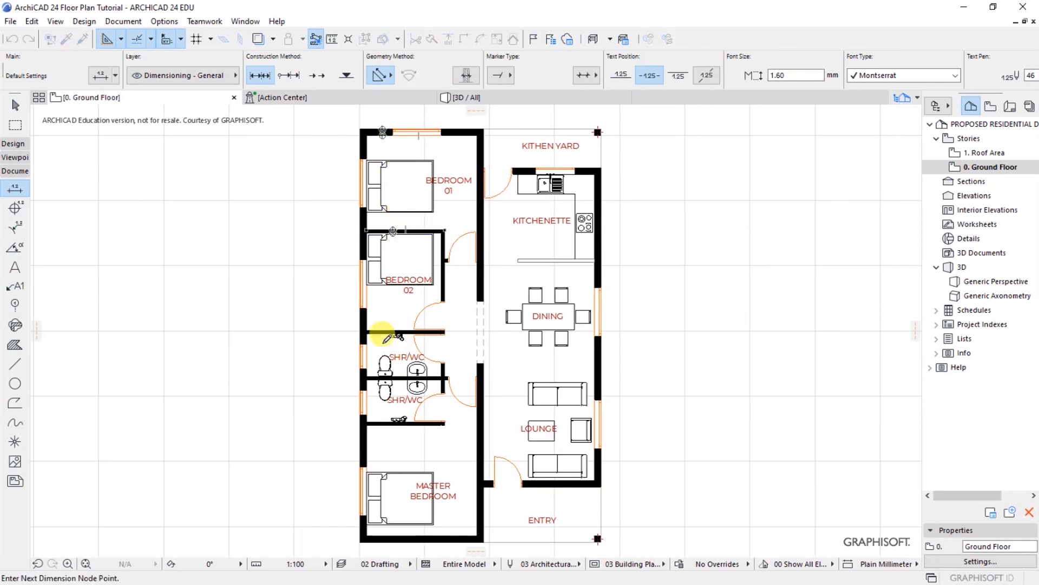
{"action": "left_click", "coordinate": [379, 331]}
{"action": "left_click", "coordinate": [372, 377]}
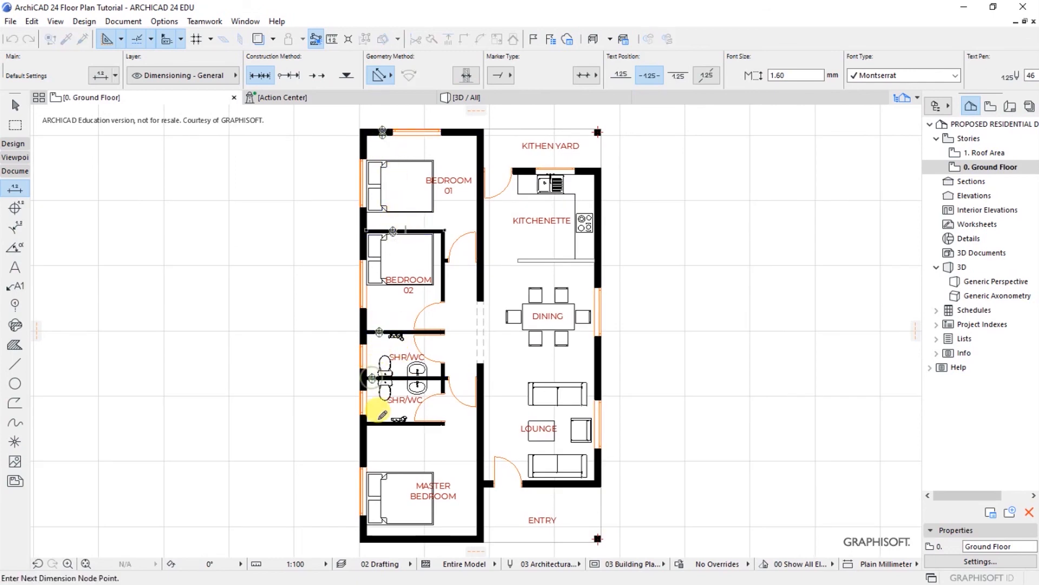
{"action": "left_click", "coordinate": [379, 422]}
{"action": "left_click", "coordinate": [382, 537]}
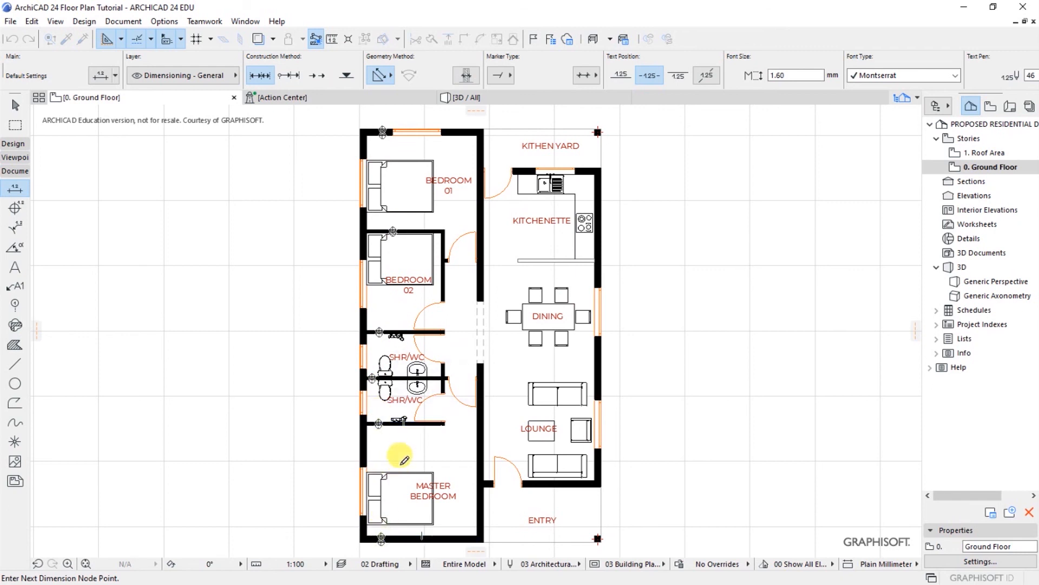
{"action": "double_click", "coordinate": [406, 448]}
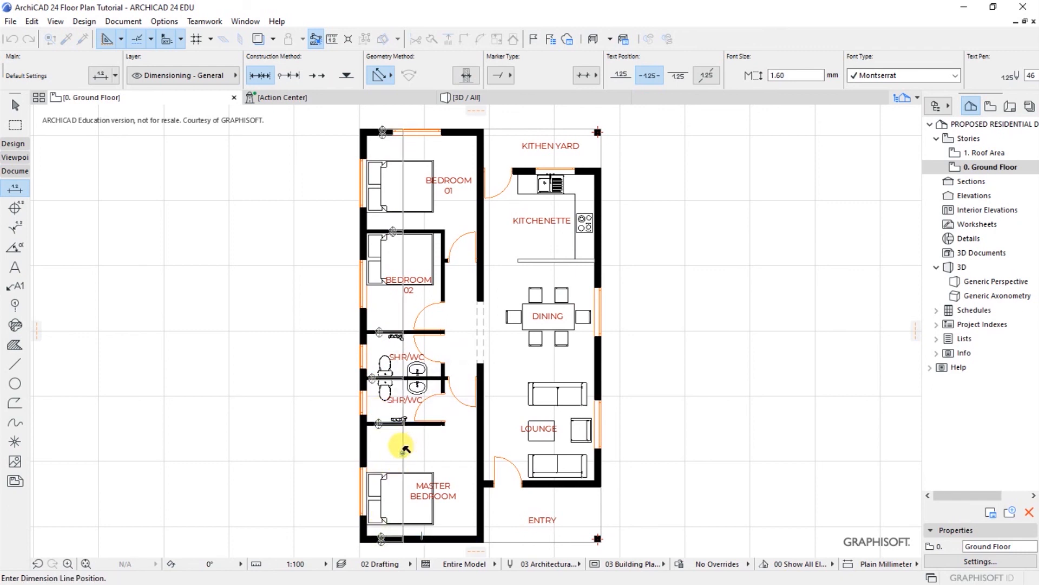
{"action": "left_click", "coordinate": [406, 449]}
{"action": "scroll", "coordinate": [255, 343], "scroll_direction": "down", "scroll_amount": 1}
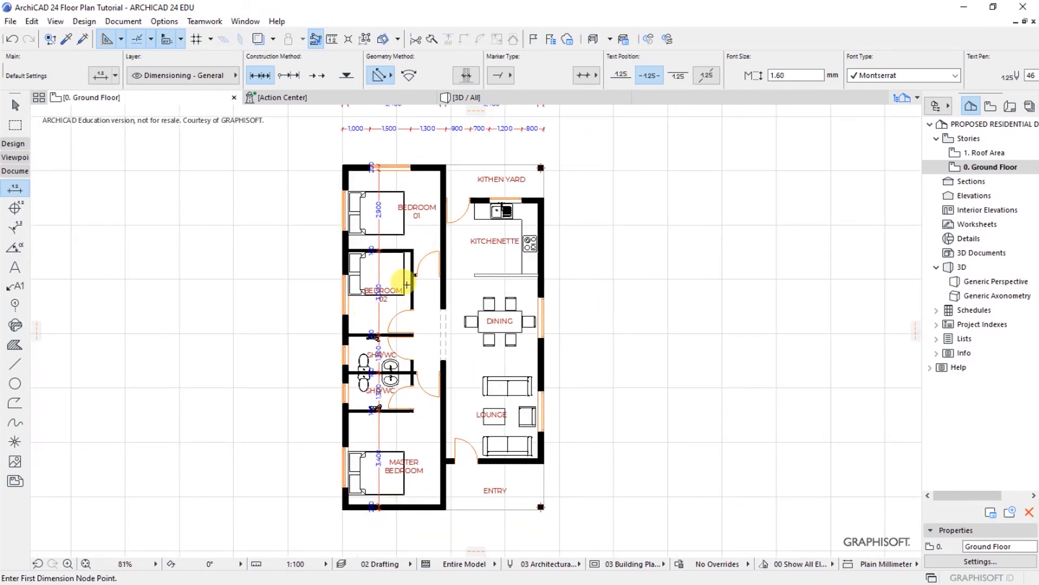
Step: Dimension horizontally from Bedroom 02's outer wall through the corridor to the east wall at the dining level
{"action": "left_click", "coordinate": [346, 325]}
{"action": "left_click", "coordinate": [413, 301]}
{"action": "left_click", "coordinate": [445, 300]}
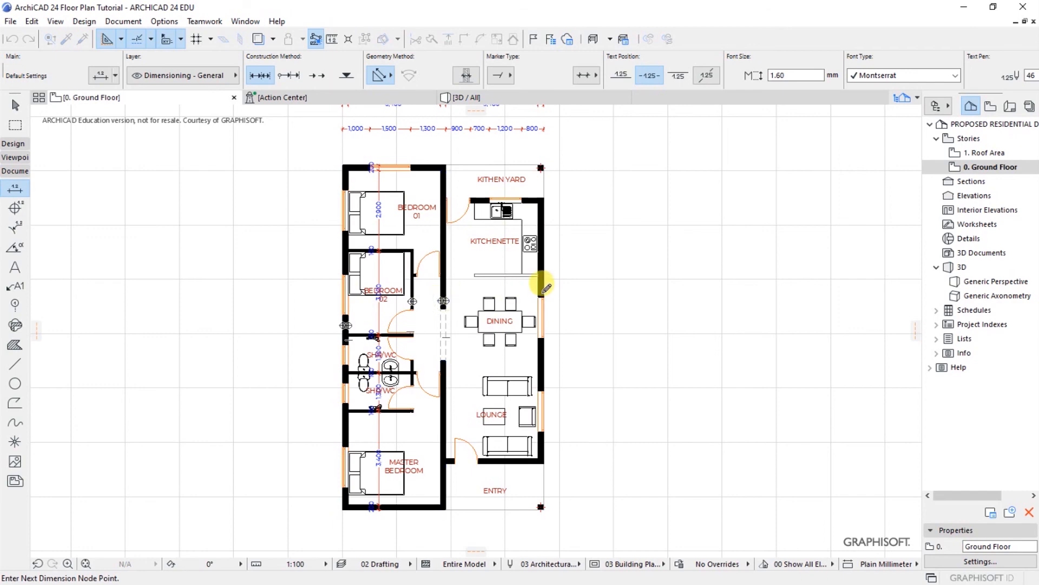
{"action": "left_click", "coordinate": [542, 290]}
{"action": "double_click", "coordinate": [469, 284]}
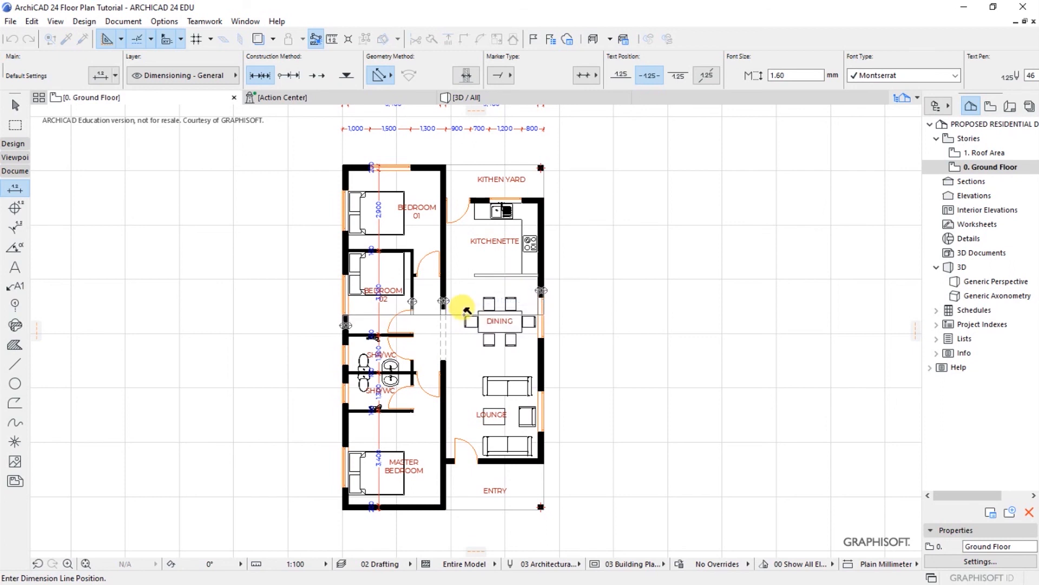
{"action": "left_click", "coordinate": [466, 300]}
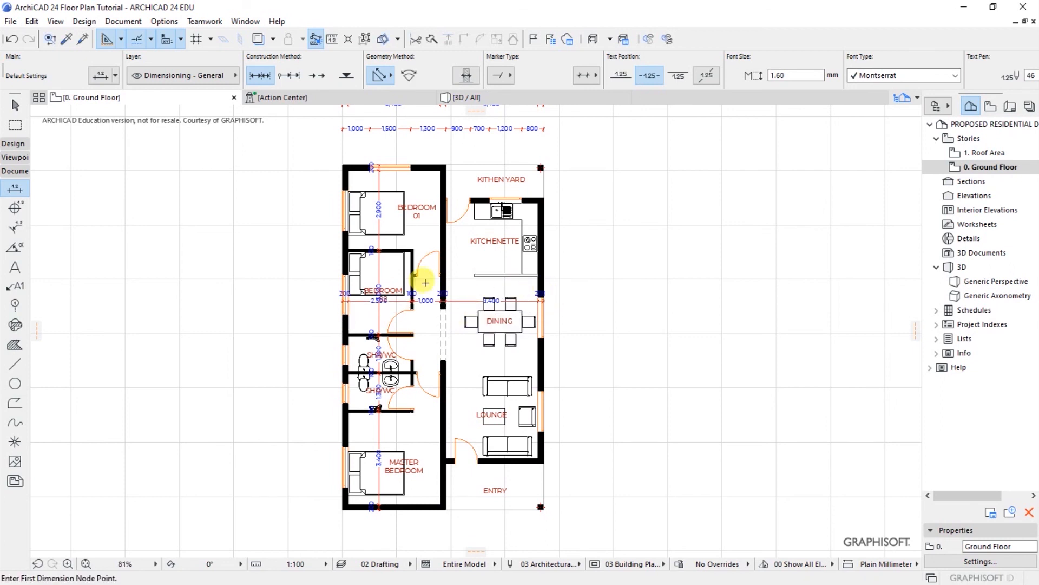
Step: Add a vertical chain down the right wing from kitchenette to entry, including 6,700 and 1,800 segments
{"action": "left_click", "coordinate": [531, 203]}
{"action": "left_click", "coordinate": [526, 275]}
{"action": "left_click", "coordinate": [520, 461]}
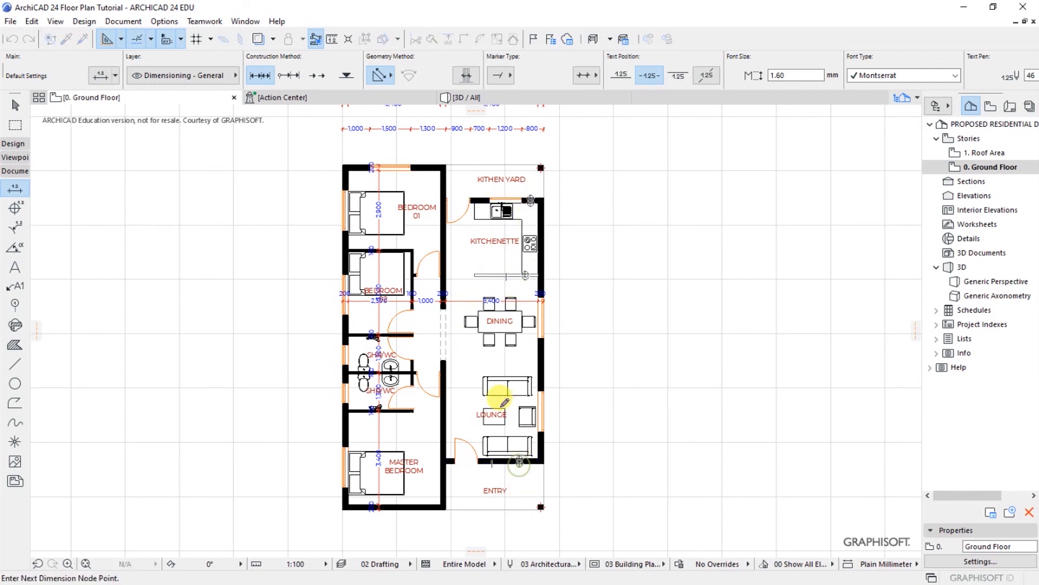
{"action": "left_click", "coordinate": [437, 505]}
{"action": "left_click", "coordinate": [434, 166]}
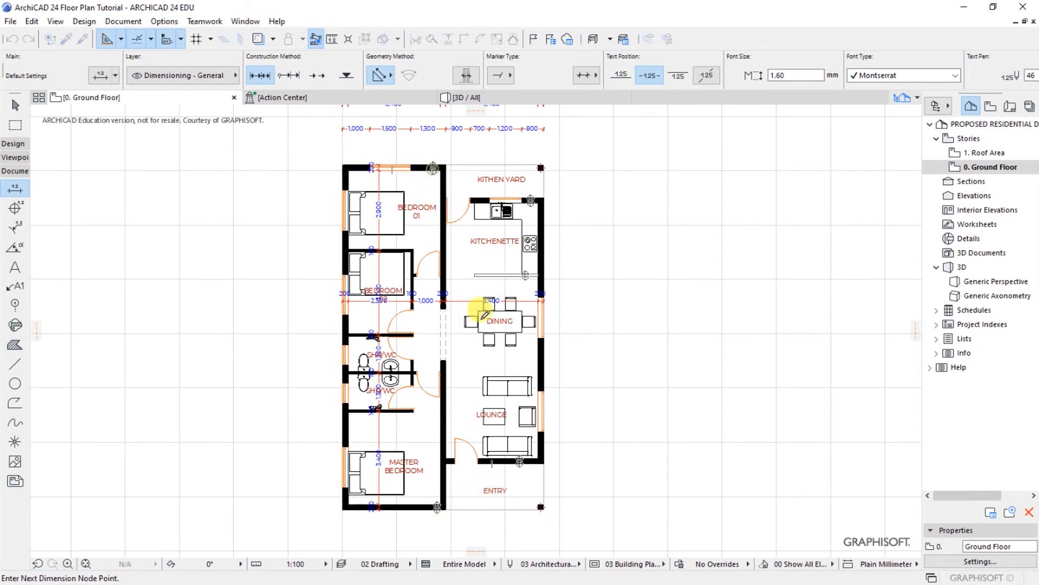
{"action": "left_click", "coordinate": [480, 371]}
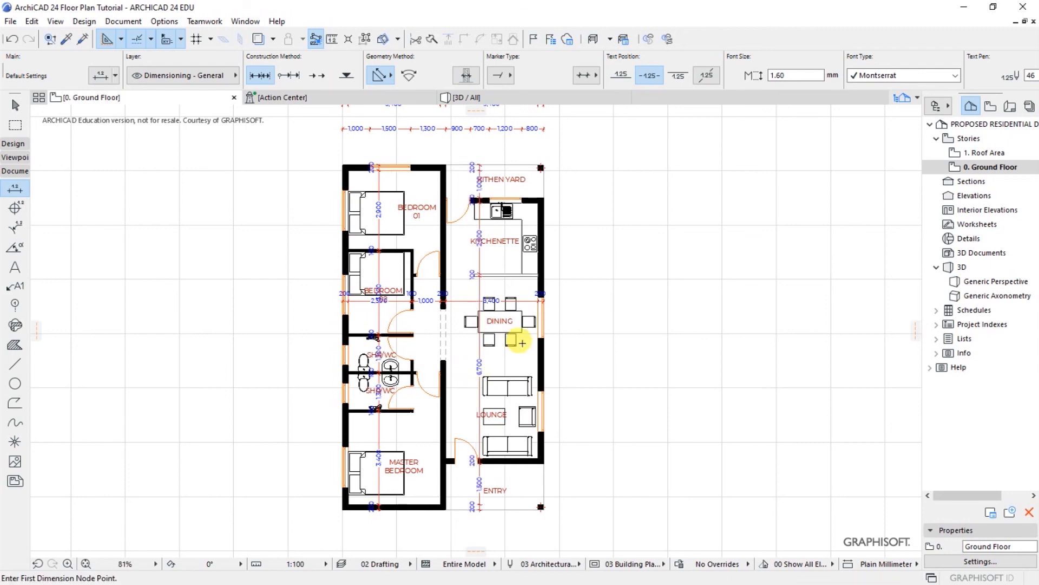
{"action": "scroll", "coordinate": [372, 225], "scroll_direction": "up", "scroll_amount": 3}
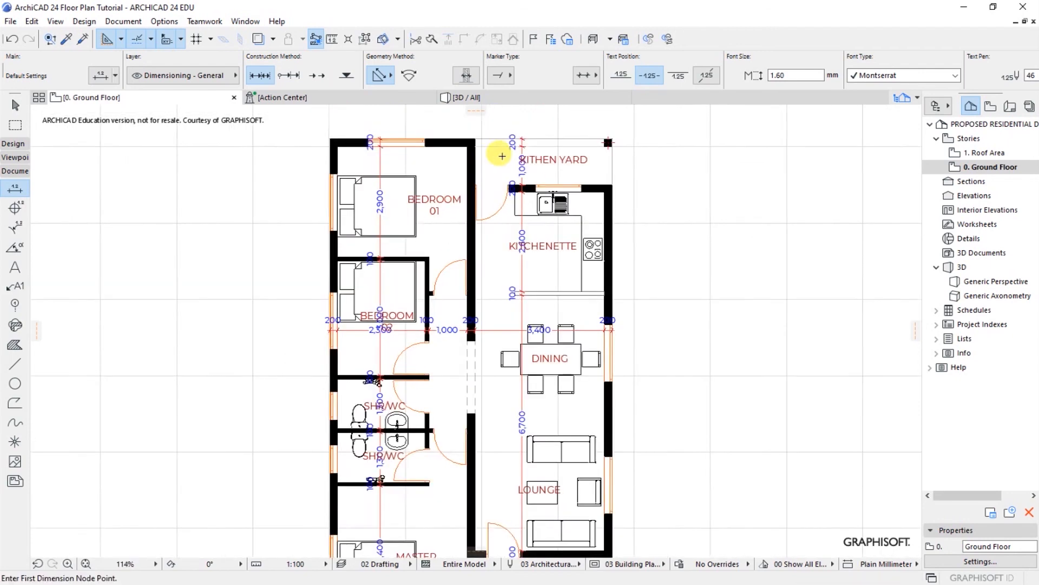
{"action": "scroll", "coordinate": [477, 363], "scroll_direction": "down", "scroll_amount": 4}
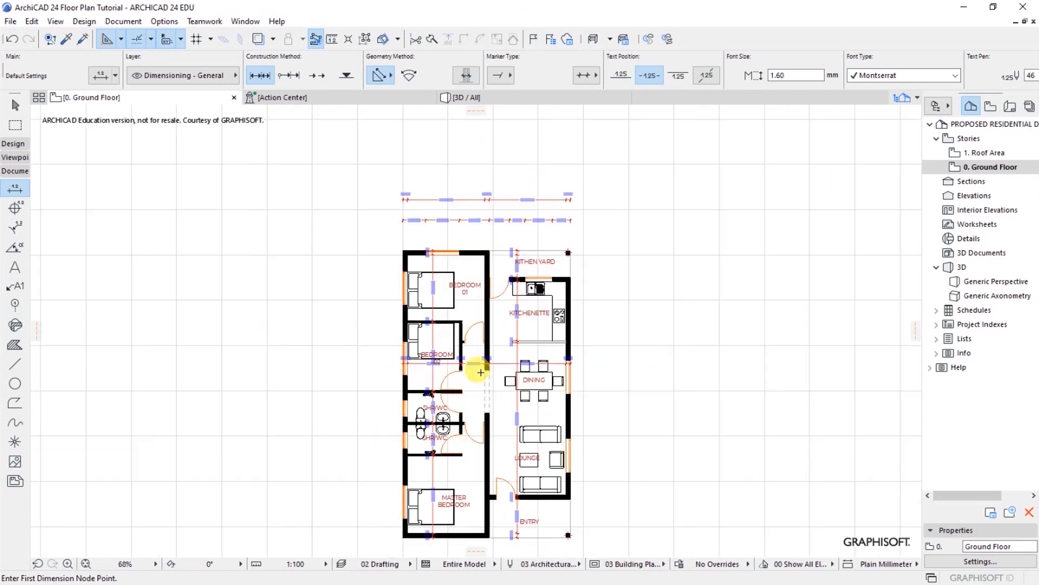
{"action": "scroll", "coordinate": [481, 307], "scroll_direction": "up", "scroll_amount": 4}
{"action": "scroll", "coordinate": [481, 306], "scroll_direction": "up", "scroll_amount": 1}
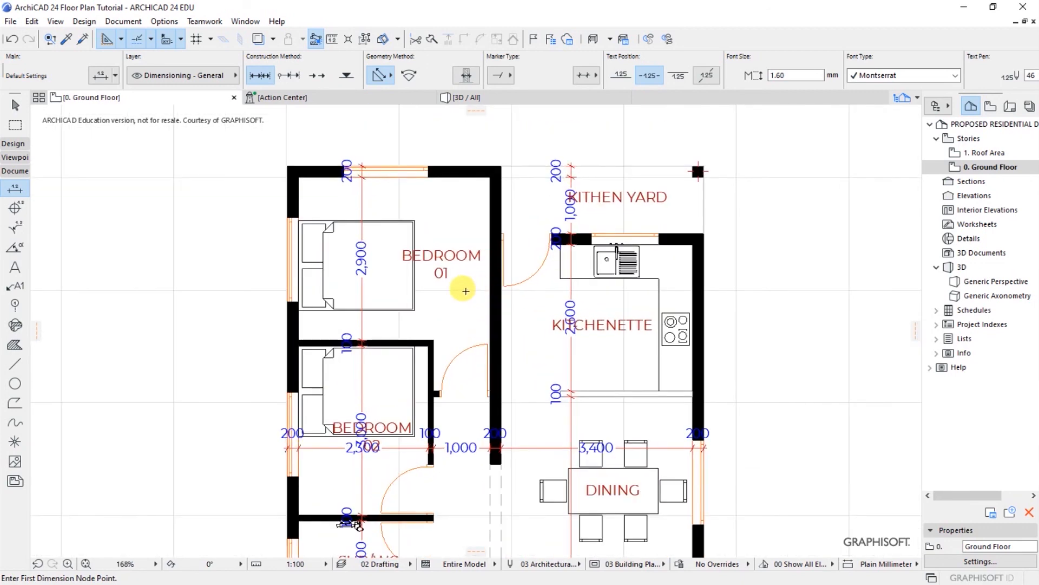
{"action": "mouse_move", "coordinate": [465, 292]}
{"action": "middle_mouse_down"}
{"action": "mouse_move", "coordinate": [448, 339]}
{"action": "mouse_move", "coordinate": [457, 292]}
{"action": "middle_mouse_up"}
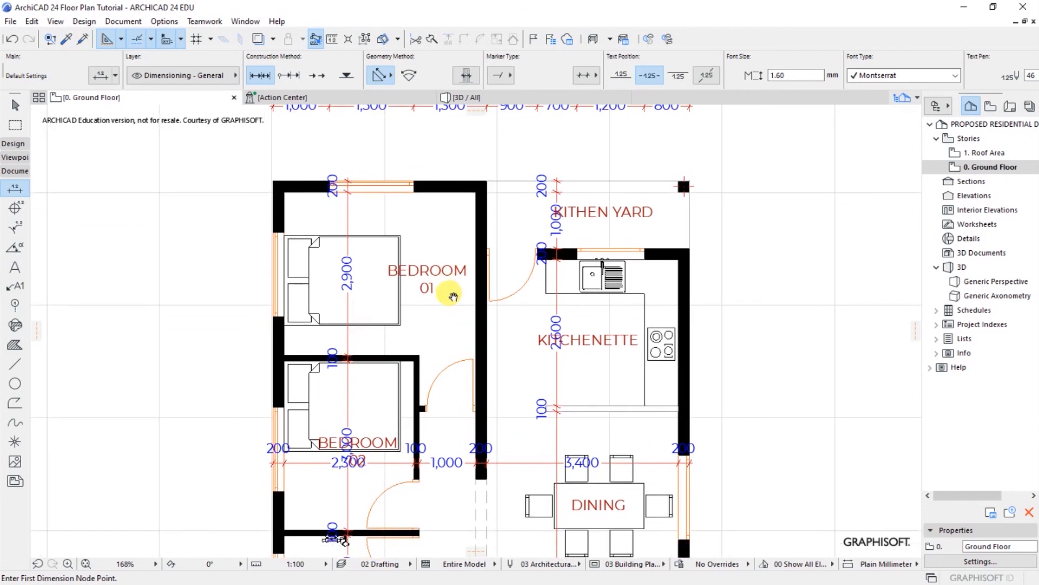
{"action": "middle_click_drag", "start_coordinate": [509, 352], "coordinate": [506, 274]}
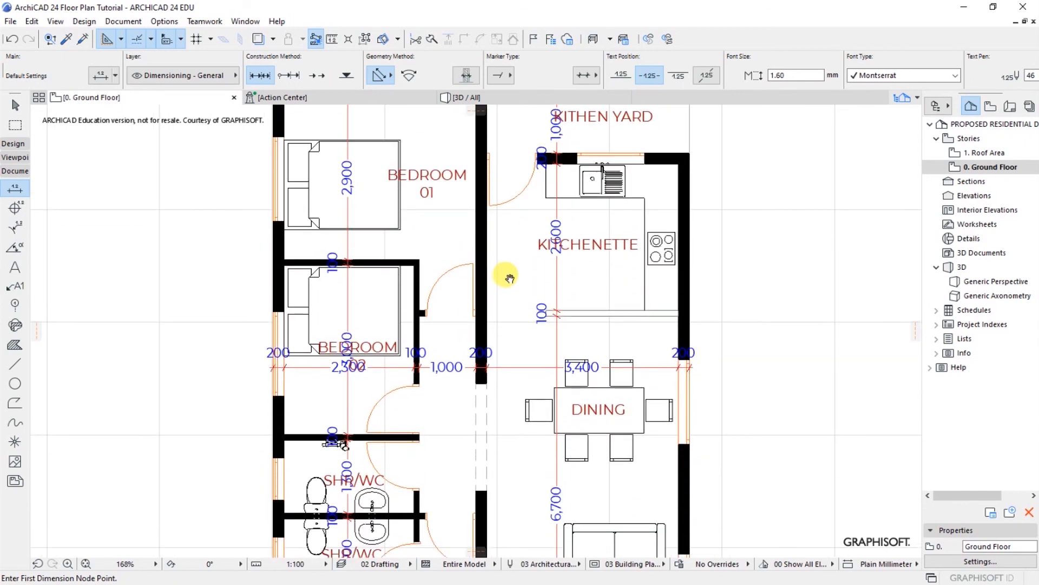
{"action": "middle_click_drag", "start_coordinate": [513, 363], "coordinate": [516, 299]}
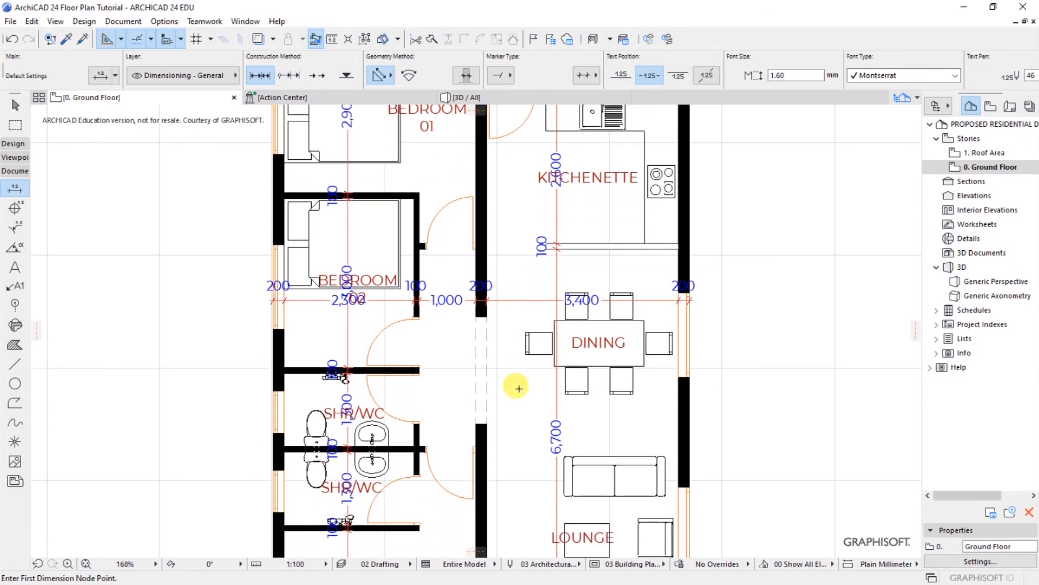
{"action": "scroll", "coordinate": [518, 388], "scroll_direction": "down", "scroll_amount": 3}
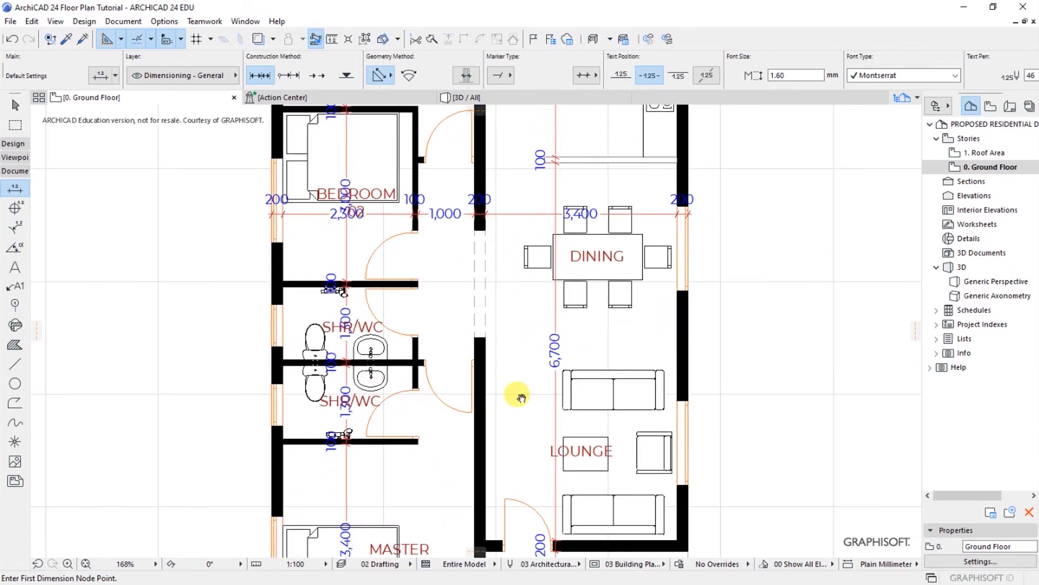
{"action": "scroll", "coordinate": [521, 398], "scroll_direction": "down", "scroll_amount": 3}
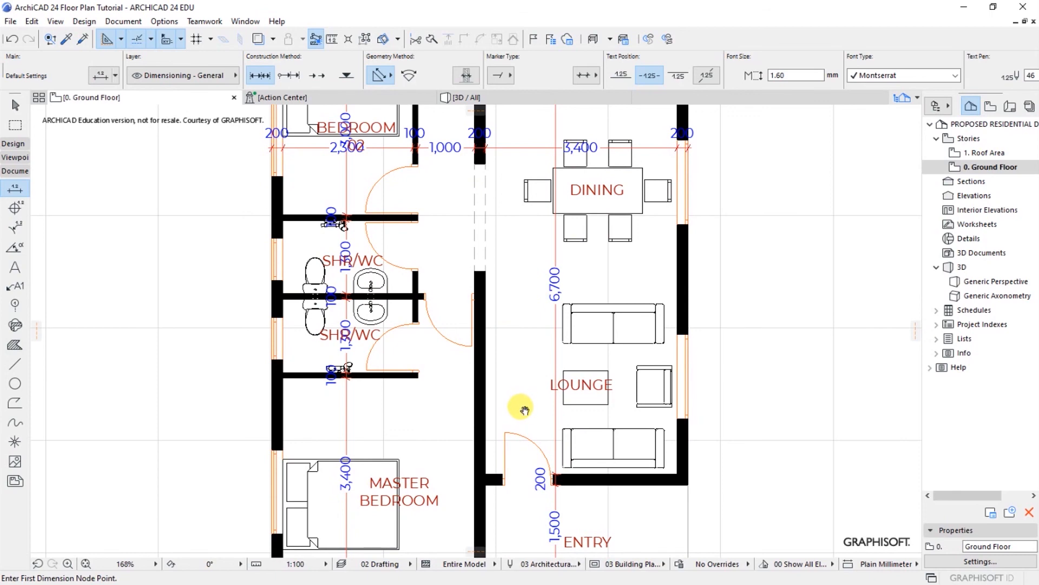
{"action": "middle_click_drag", "start_coordinate": [524, 410], "coordinate": [525, 345]}
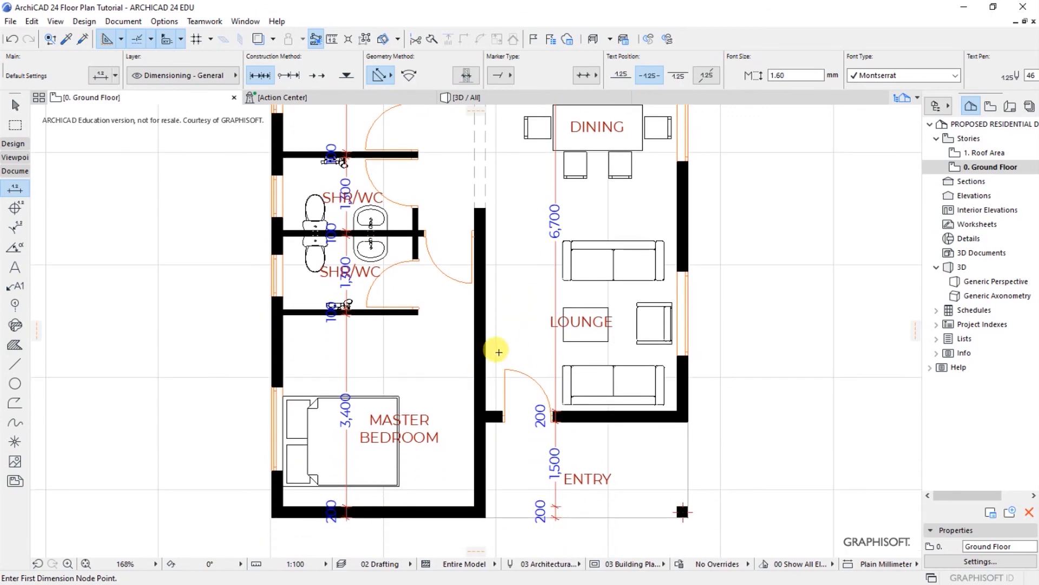
{"action": "middle_click_drag", "start_coordinate": [515, 355], "coordinate": [521, 349]}
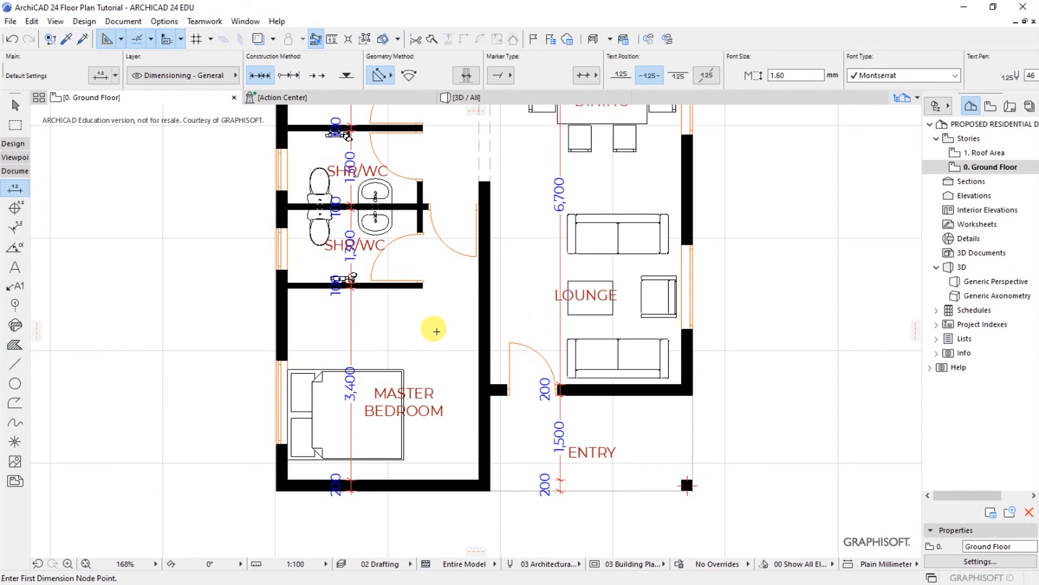
{"action": "middle_click_drag", "start_coordinate": [436, 331], "coordinate": [451, 401]}
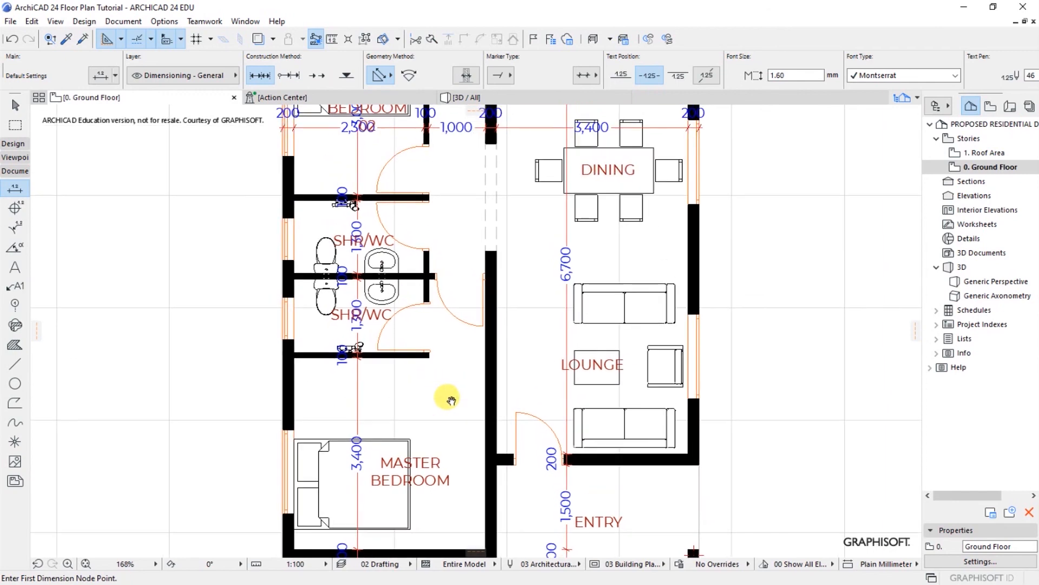
{"action": "middle_click_drag", "start_coordinate": [534, 326], "coordinate": [533, 392]}
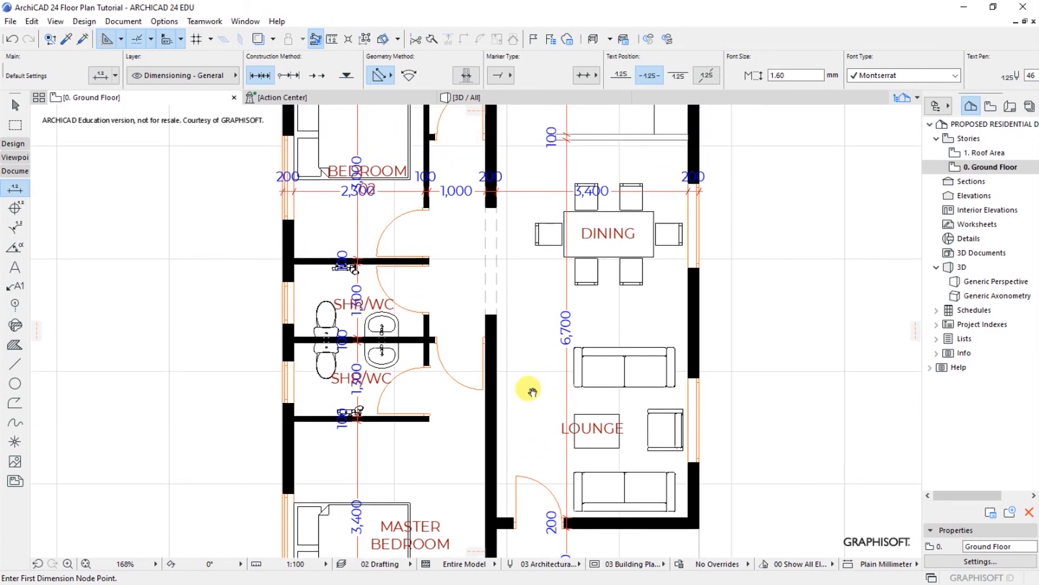
{"action": "middle_click_drag", "start_coordinate": [531, 311], "coordinate": [531, 376]}
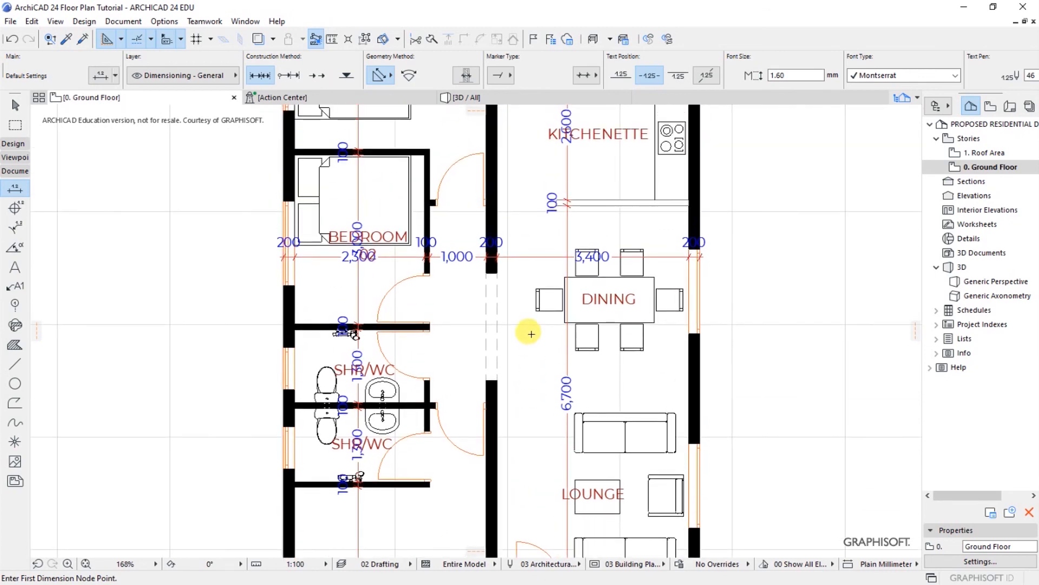
{"action": "middle_click_drag", "start_coordinate": [531, 334], "coordinate": [532, 387]}
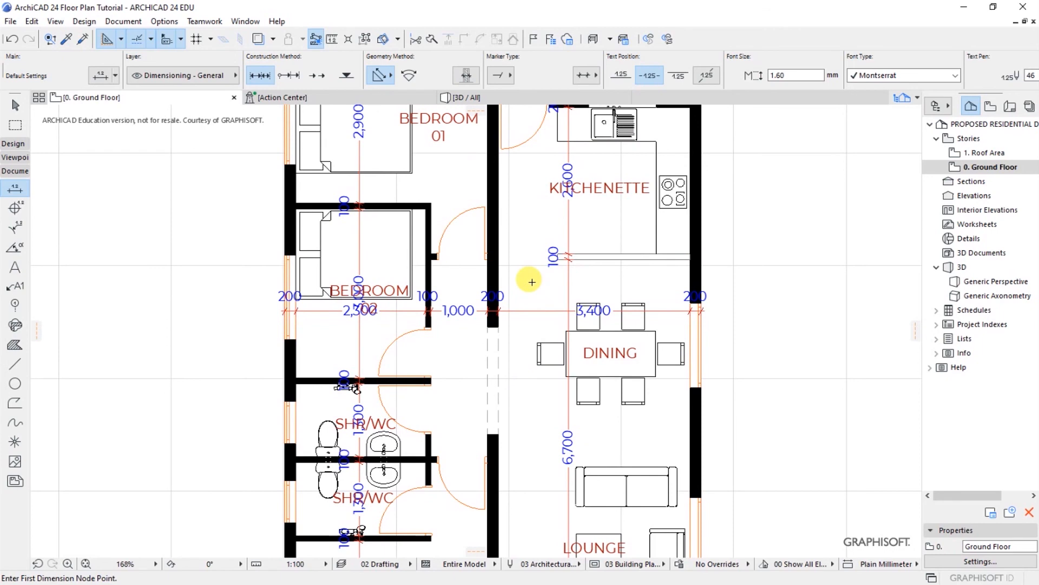
{"action": "middle_click_drag", "start_coordinate": [529, 271], "coordinate": [530, 385]}
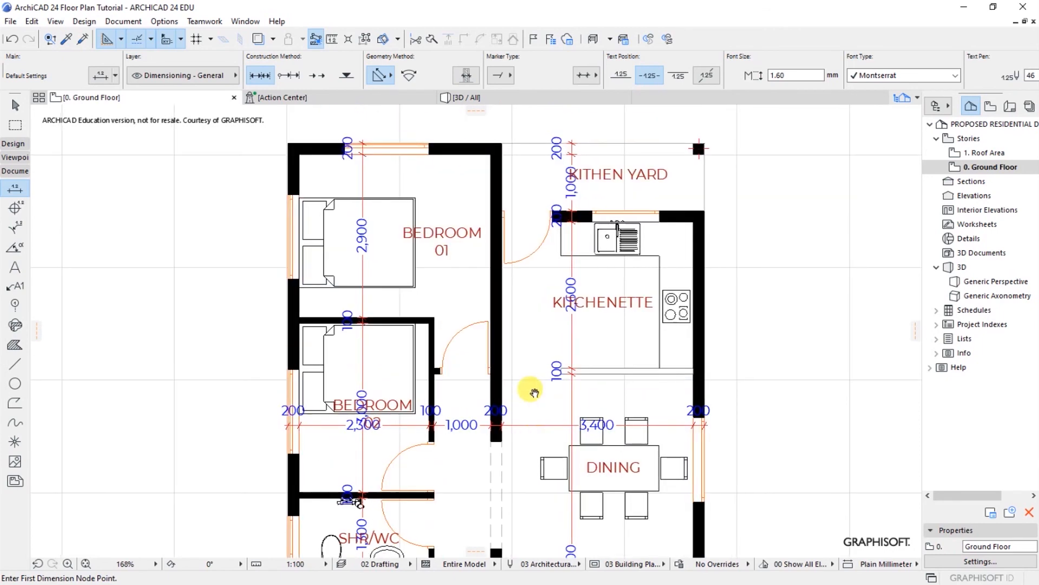
{"action": "middle_click_drag", "start_coordinate": [531, 312], "coordinate": [532, 366]}
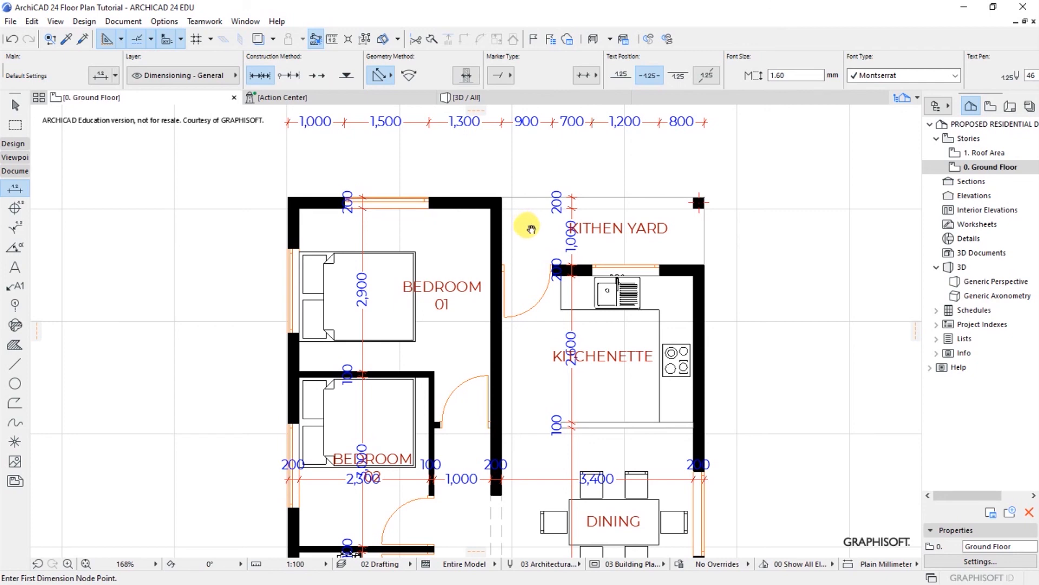
{"action": "middle_click_drag", "start_coordinate": [529, 230], "coordinate": [533, 292]}
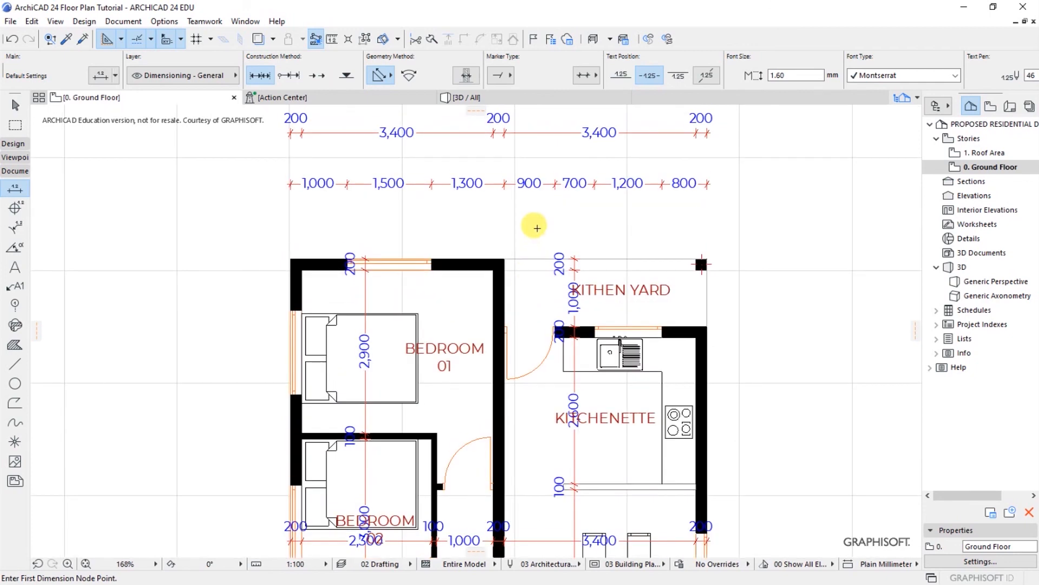
{"action": "middle_click_drag", "start_coordinate": [534, 225], "coordinate": [534, 165]}
{"action": "middle_click_drag", "start_coordinate": [534, 335], "coordinate": [536, 271]}
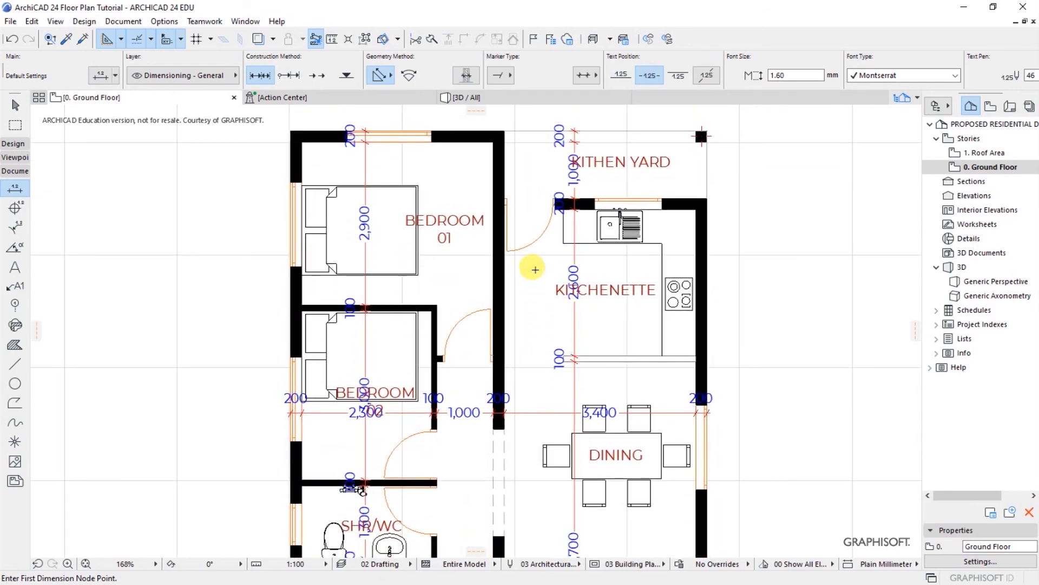